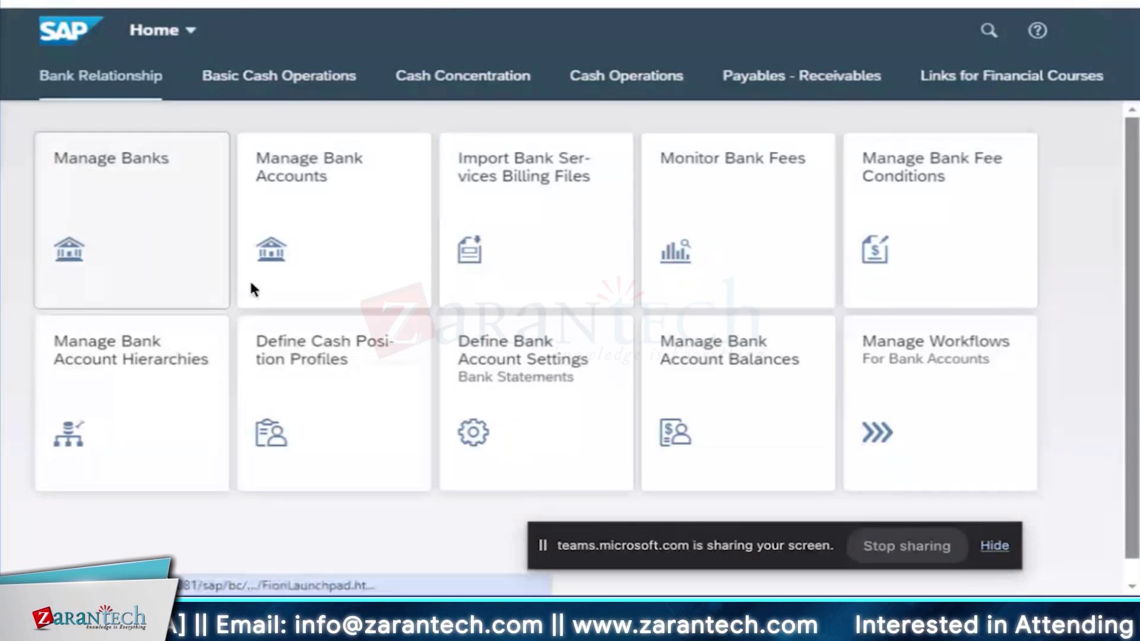
Launch Manage Banks from the Bank Relationship page and start a new bank entry.
click(134, 203)
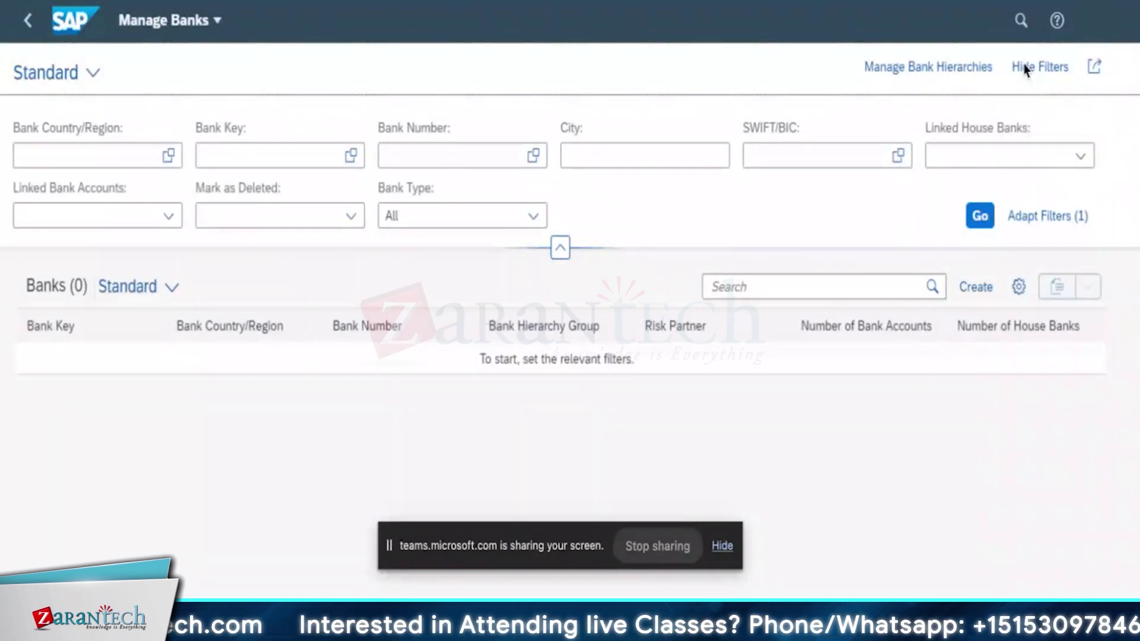
click(982, 288)
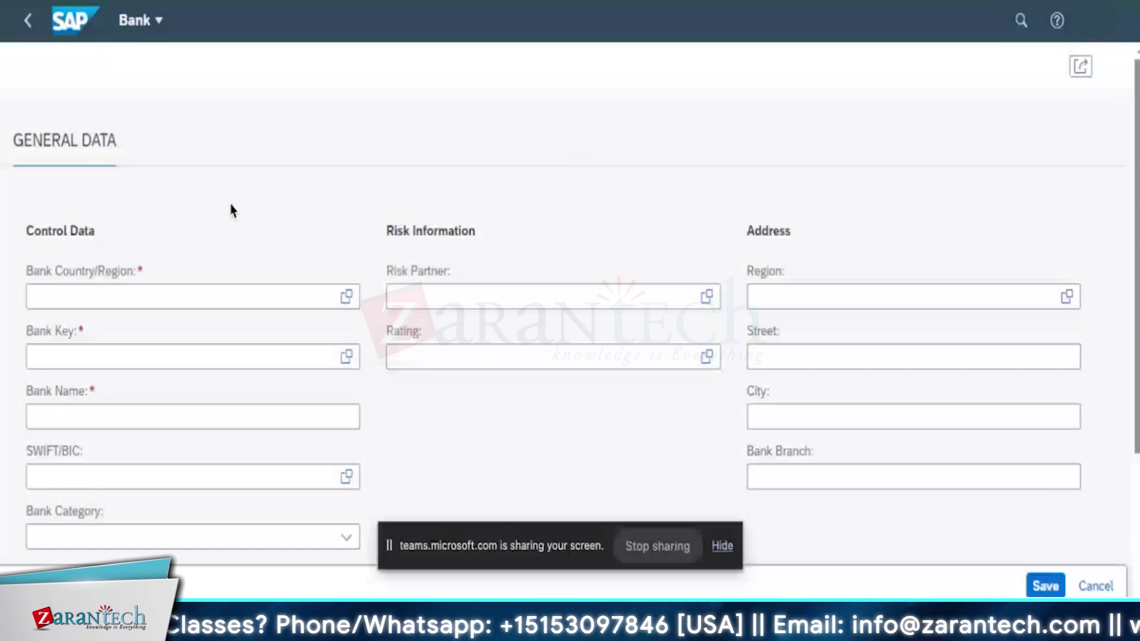
Enter country DE, bank key 98765420 and bank name German International bank.
click(128, 295)
text(DE)
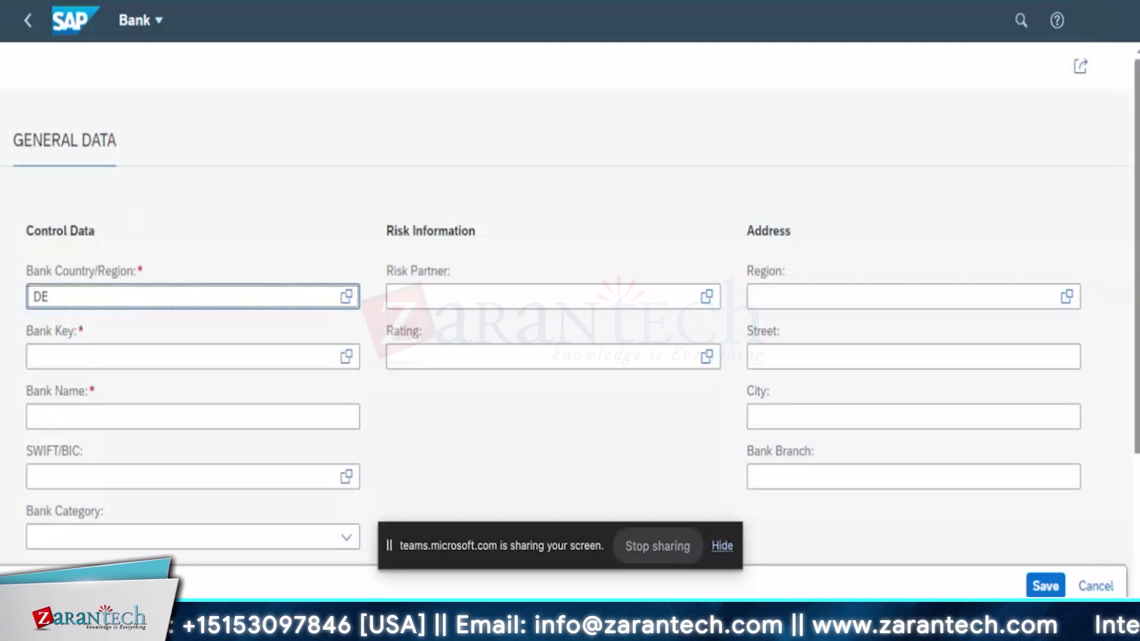
click(109, 356)
text(98765420)
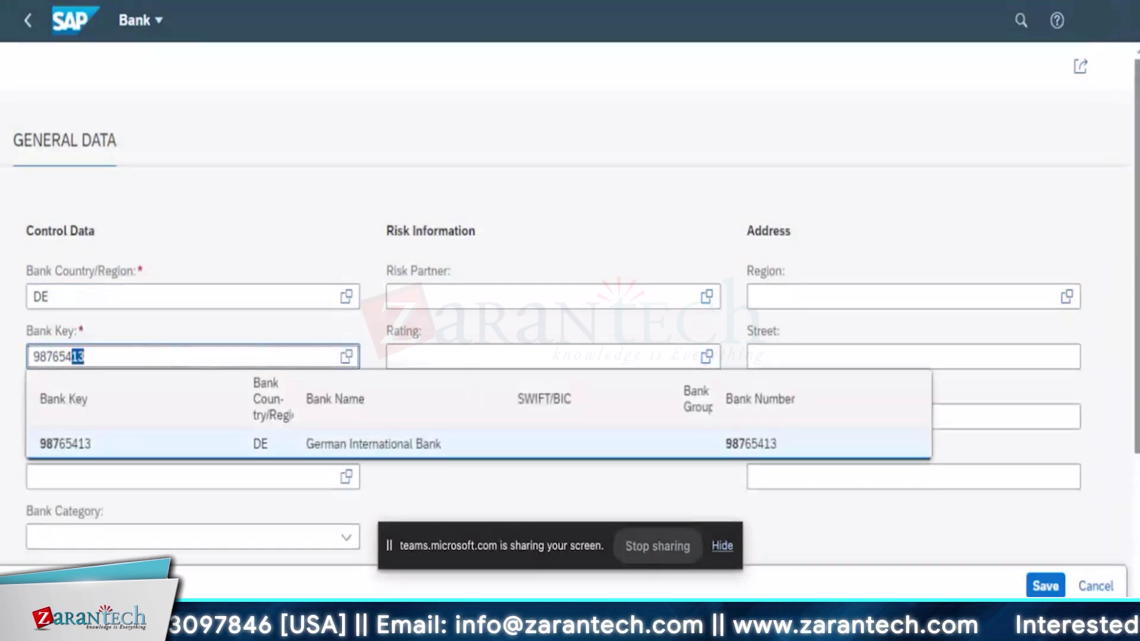
click(112, 415)
text(German International bank)
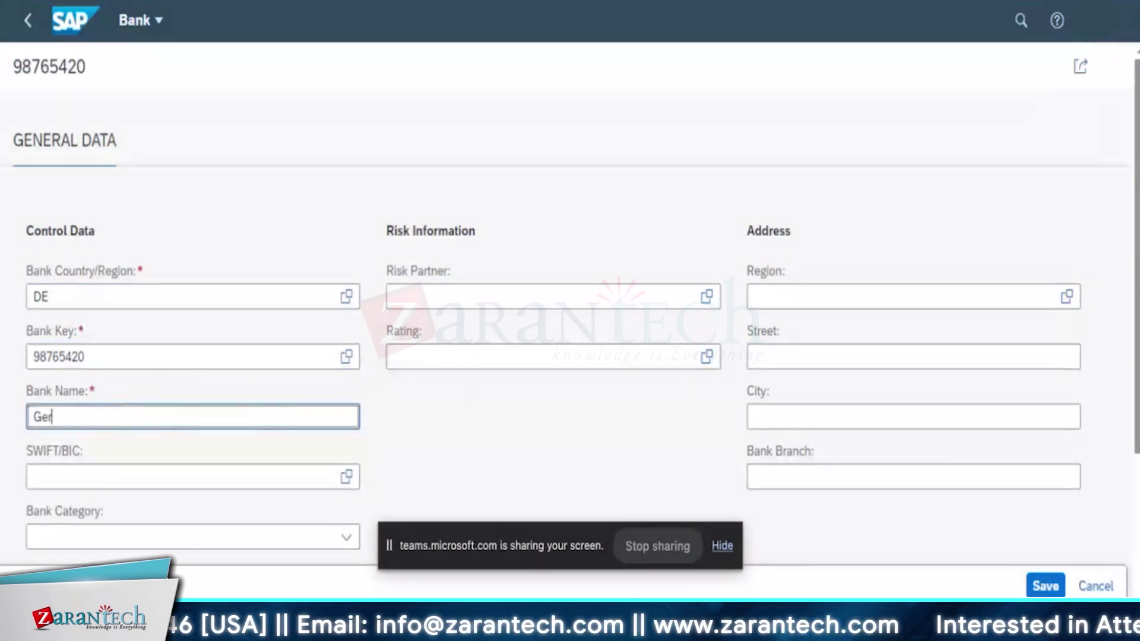
click(107, 479)
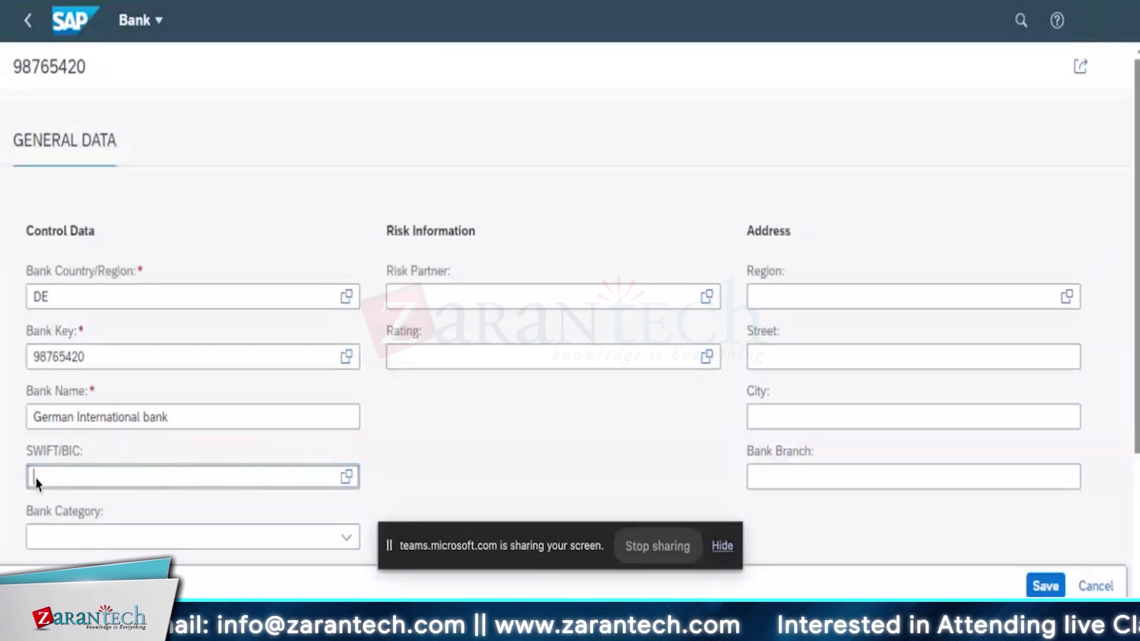
Set bank category to Standard Bank and city to Berlin.
click(131, 538)
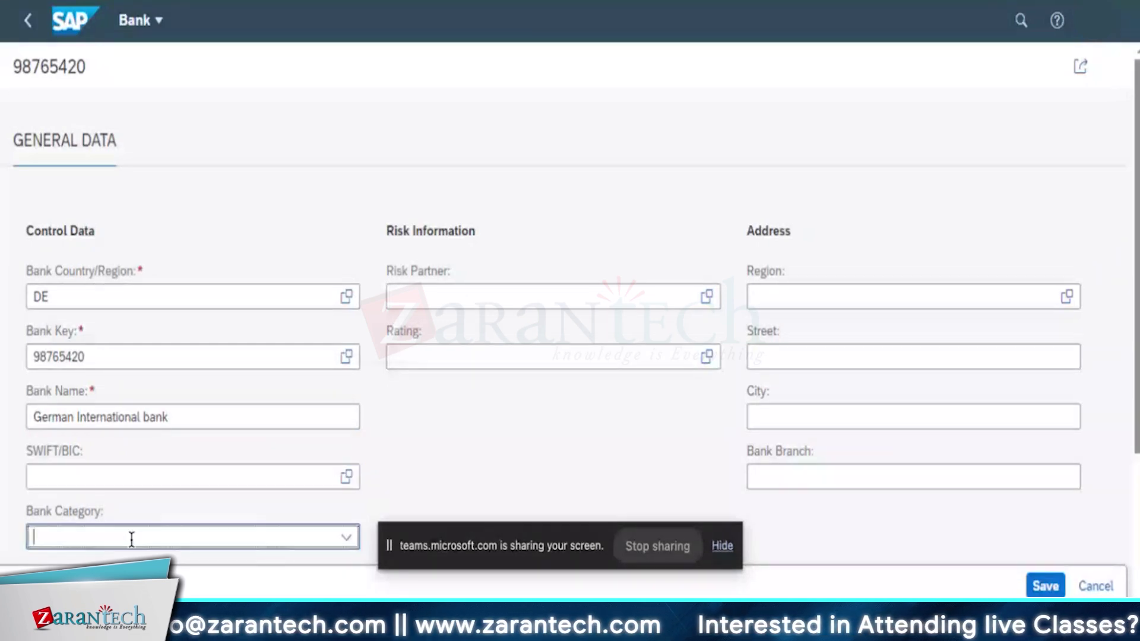
text(Str)
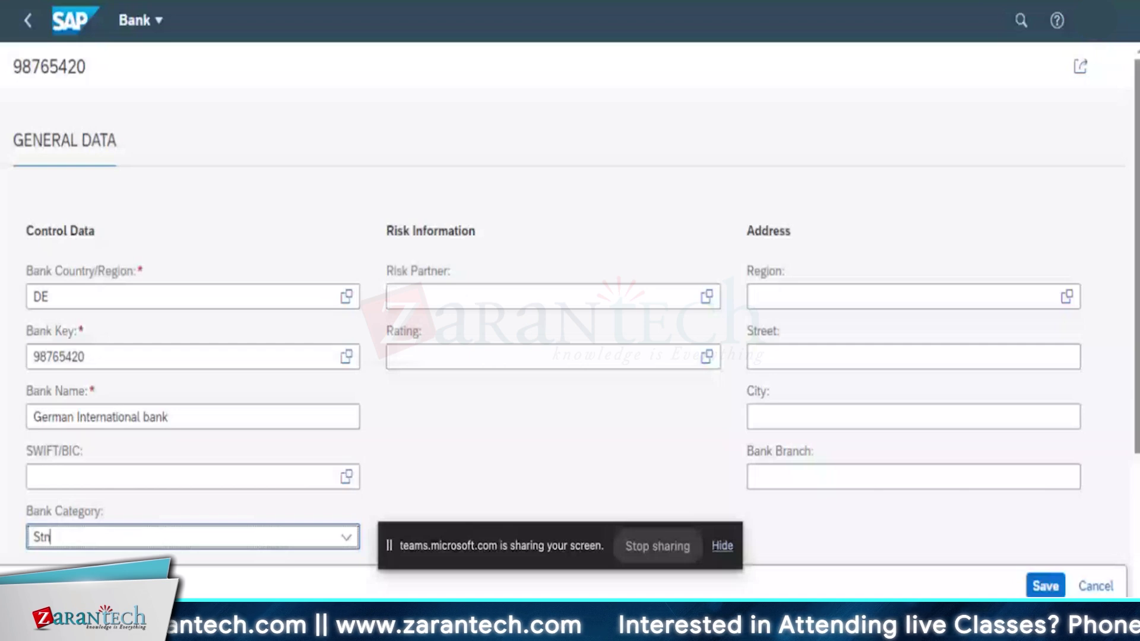
key(BackSpace)
key(BackSpace)
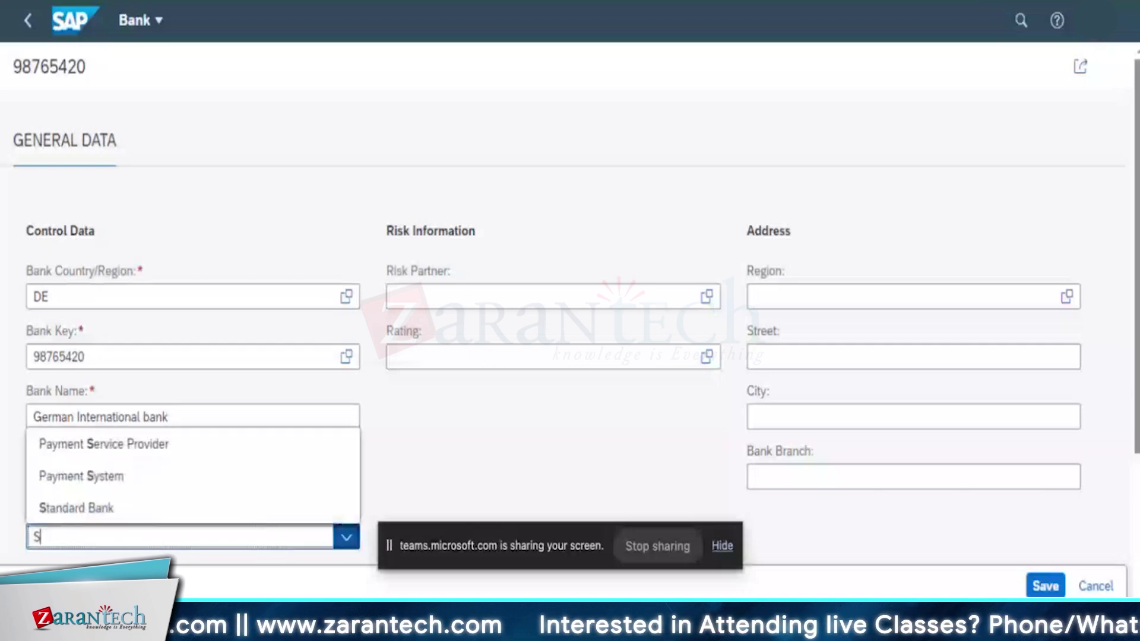
click(66, 508)
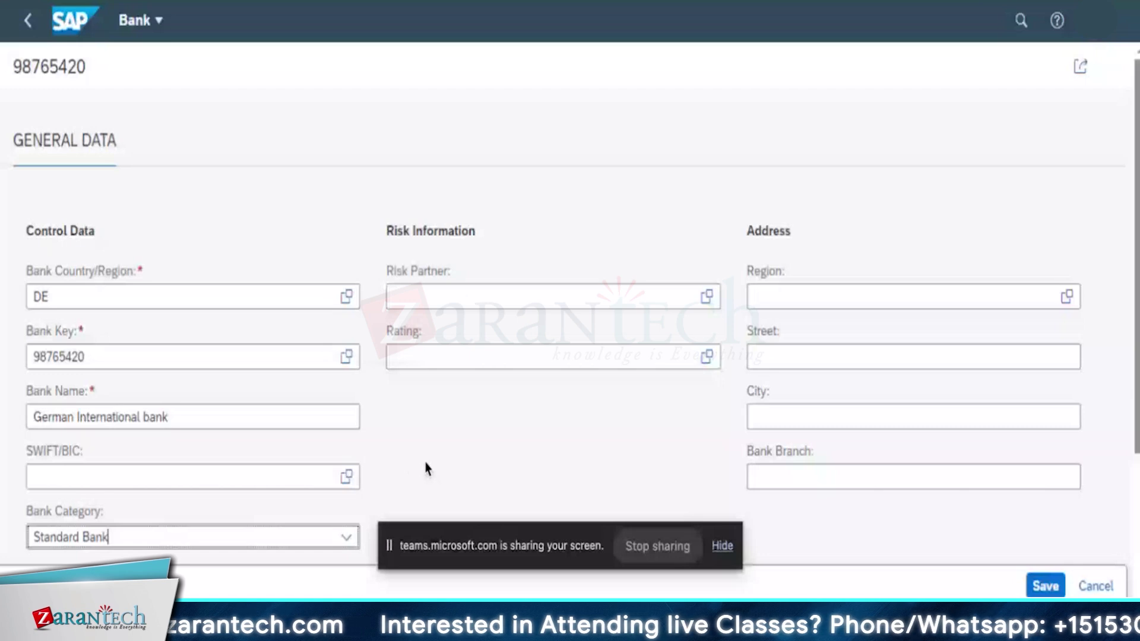
click(811, 408)
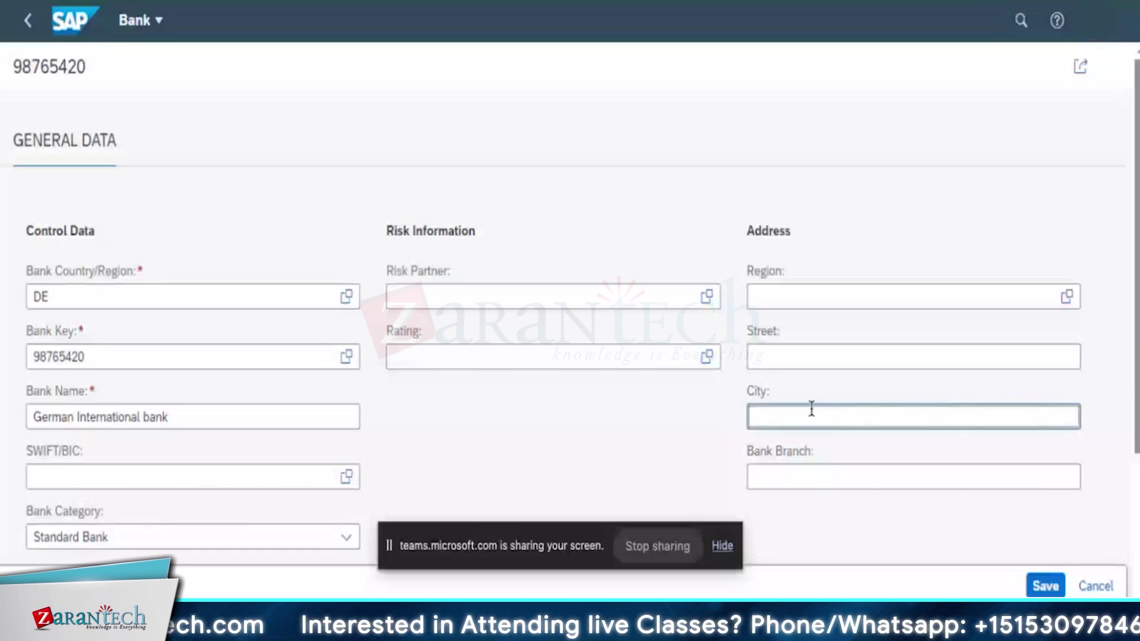
text(Berlin)
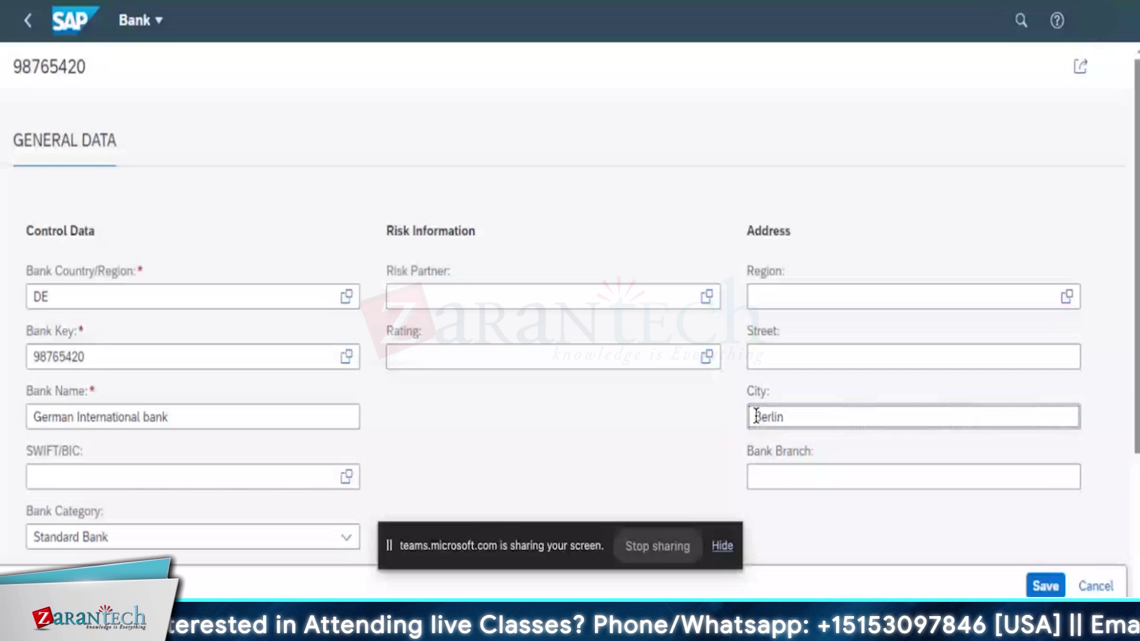
click(729, 554)
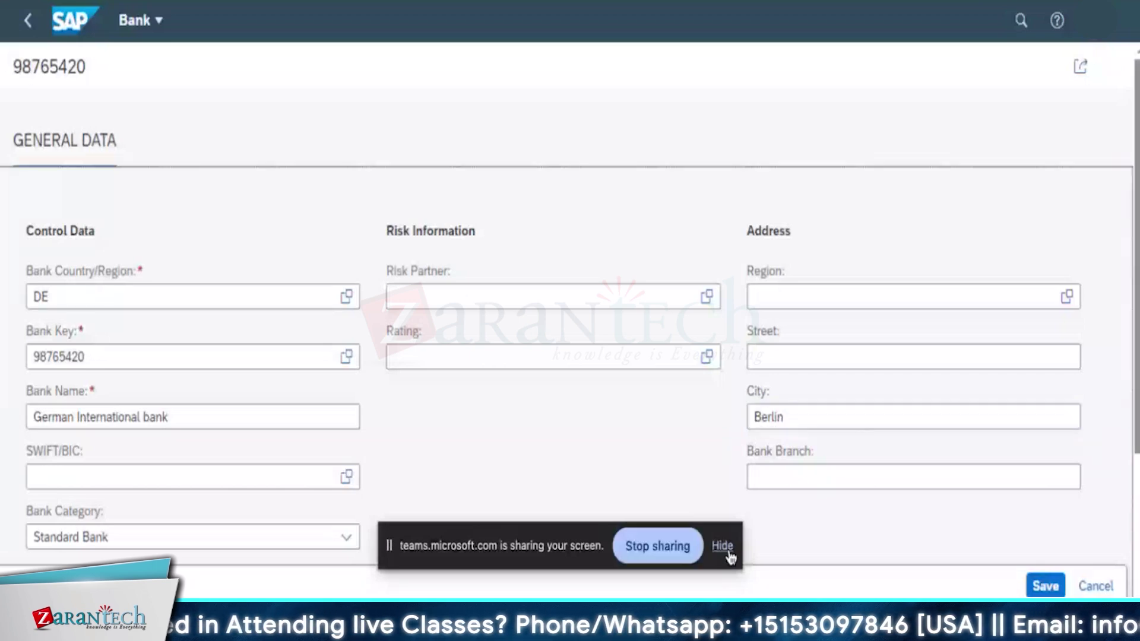
click(729, 553)
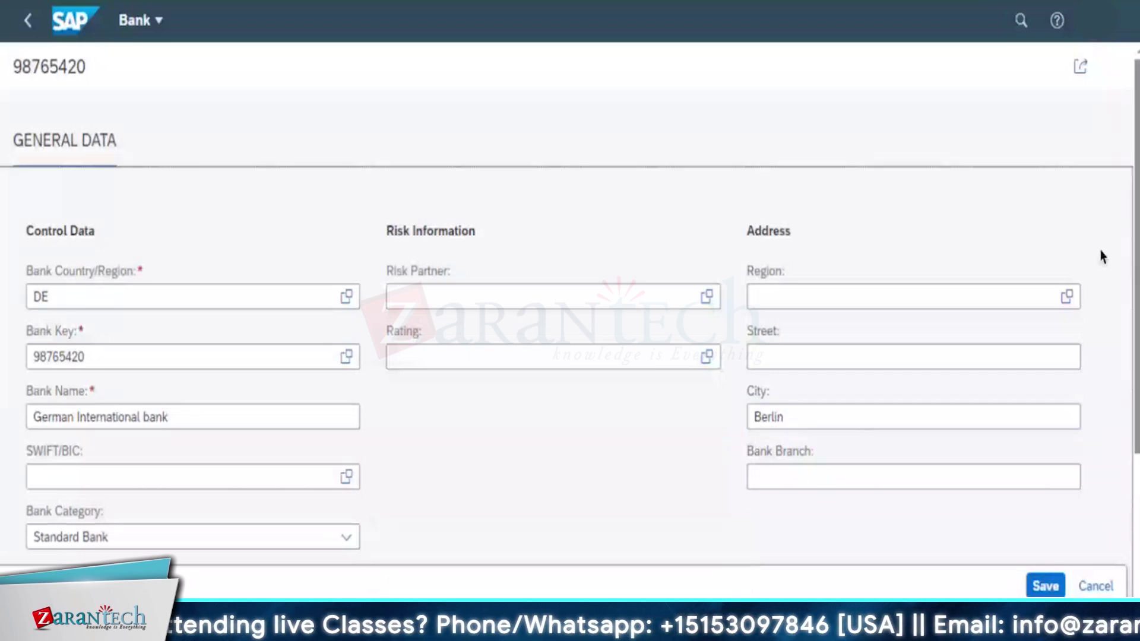
scroll(1103, 256, down, 3)
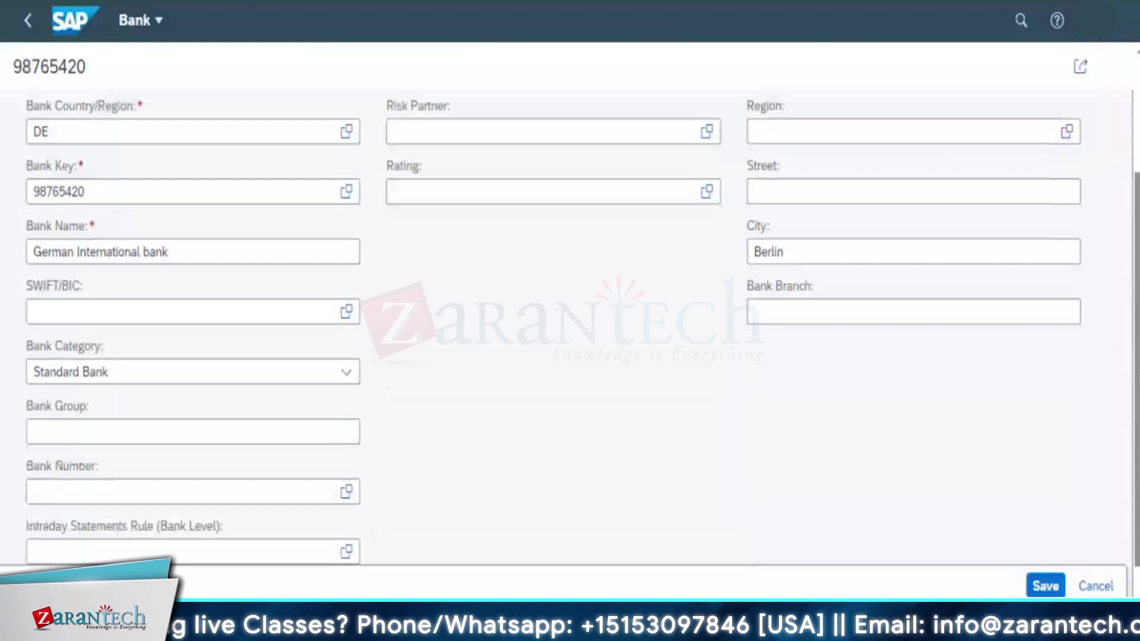
scroll(571, 327, down, 1)
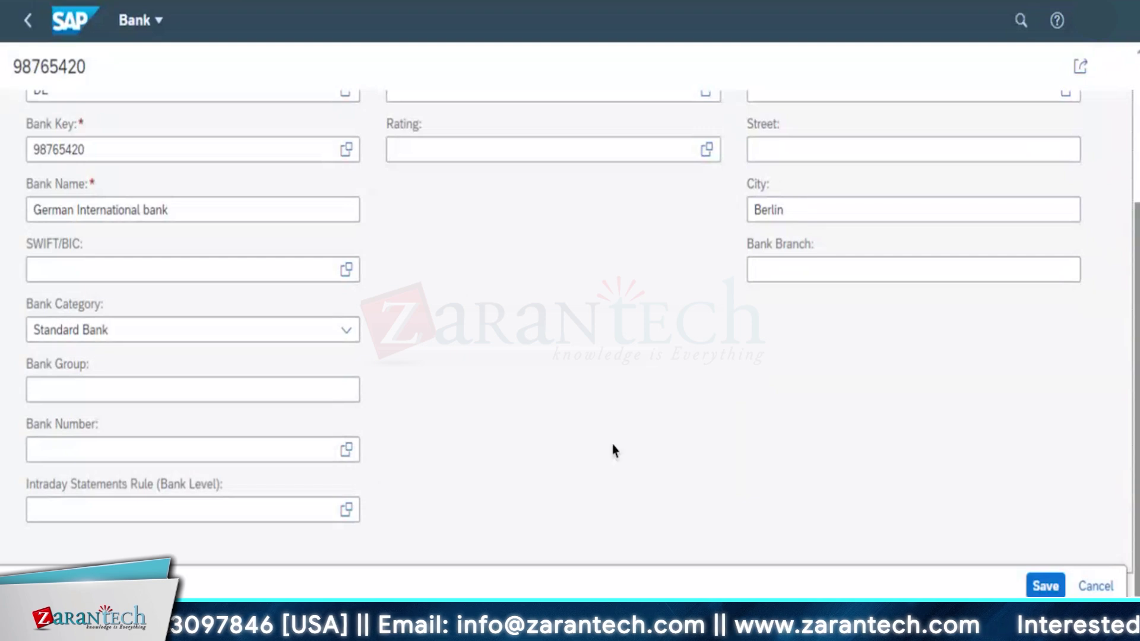
Save bank 98765420 and select its Bank Key value on the display page.
click(1046, 587)
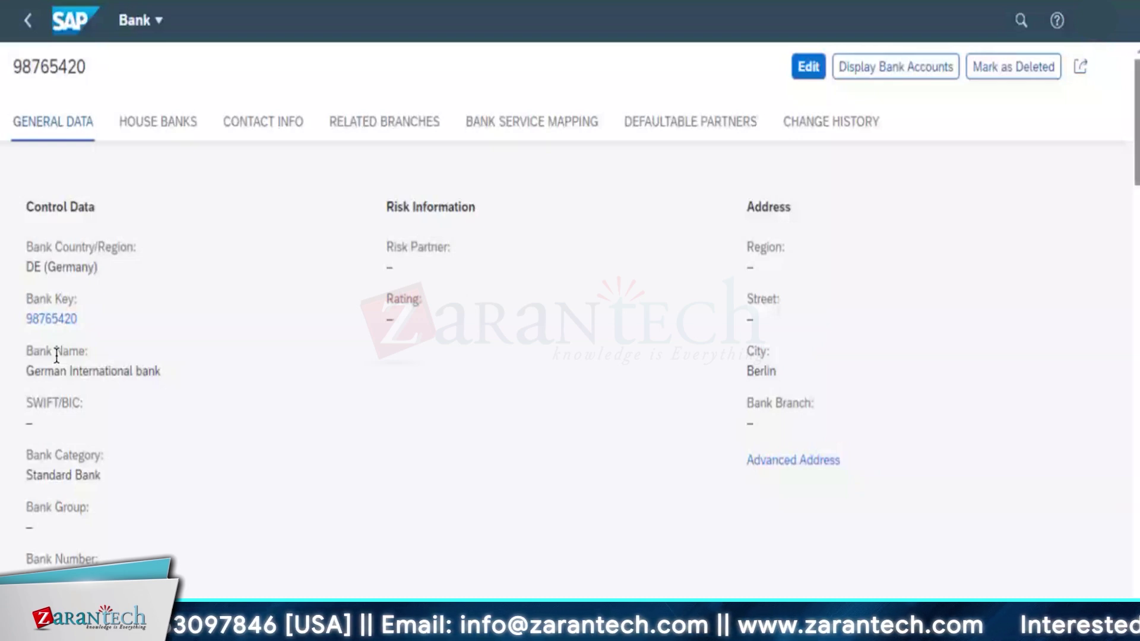
click(71, 321)
drag(71, 321, 30, 321)
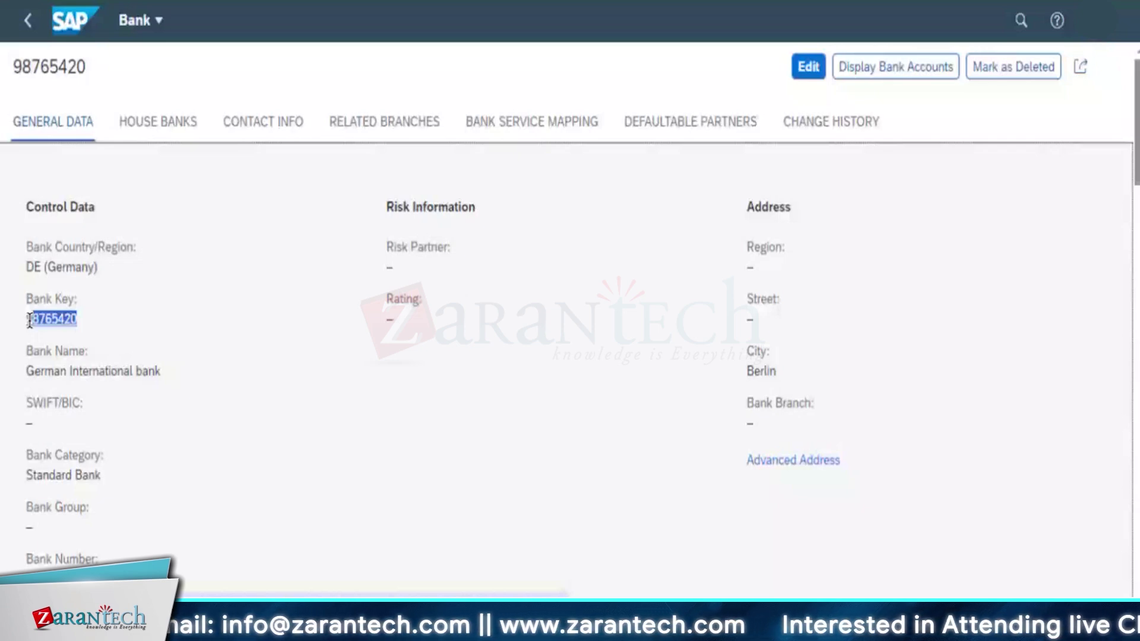
drag(29, 321, 26, 321)
key(ctrl+c)
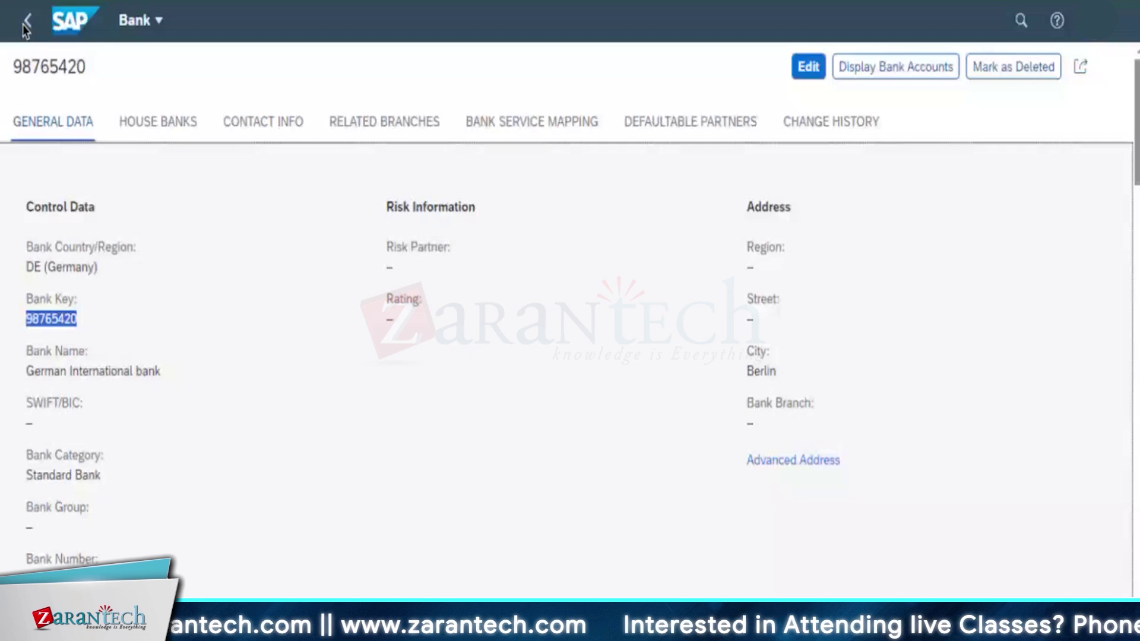
Filter the bank list by bank number 98765420 and bring up that bank's House Banks section.
click(27, 22)
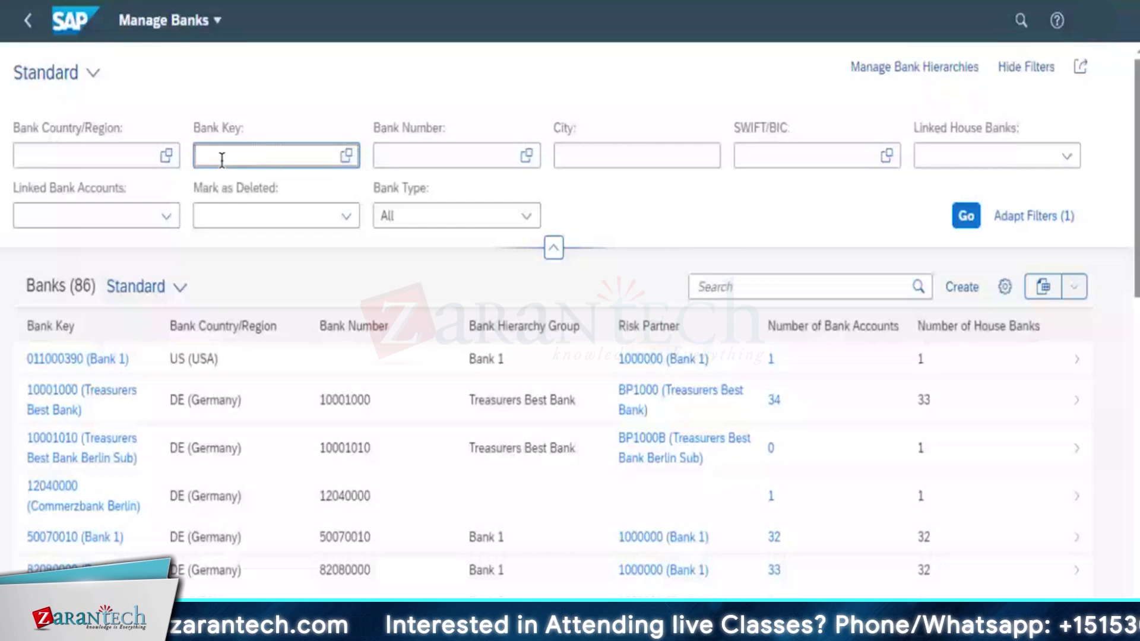
click(430, 155)
key(ctrl+v)
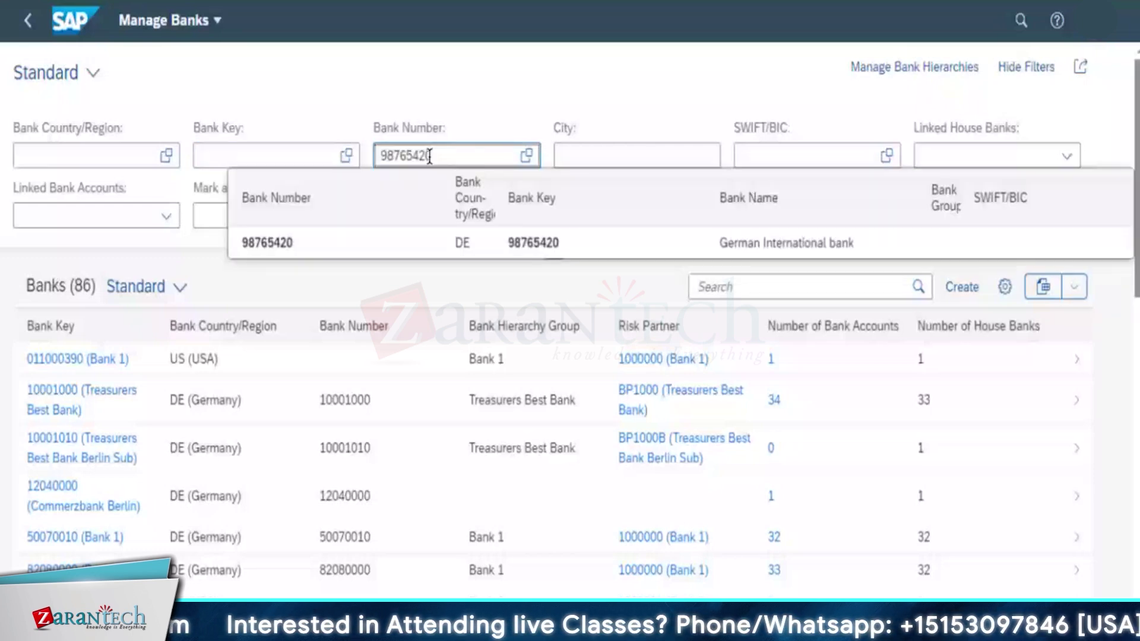
key(Return)
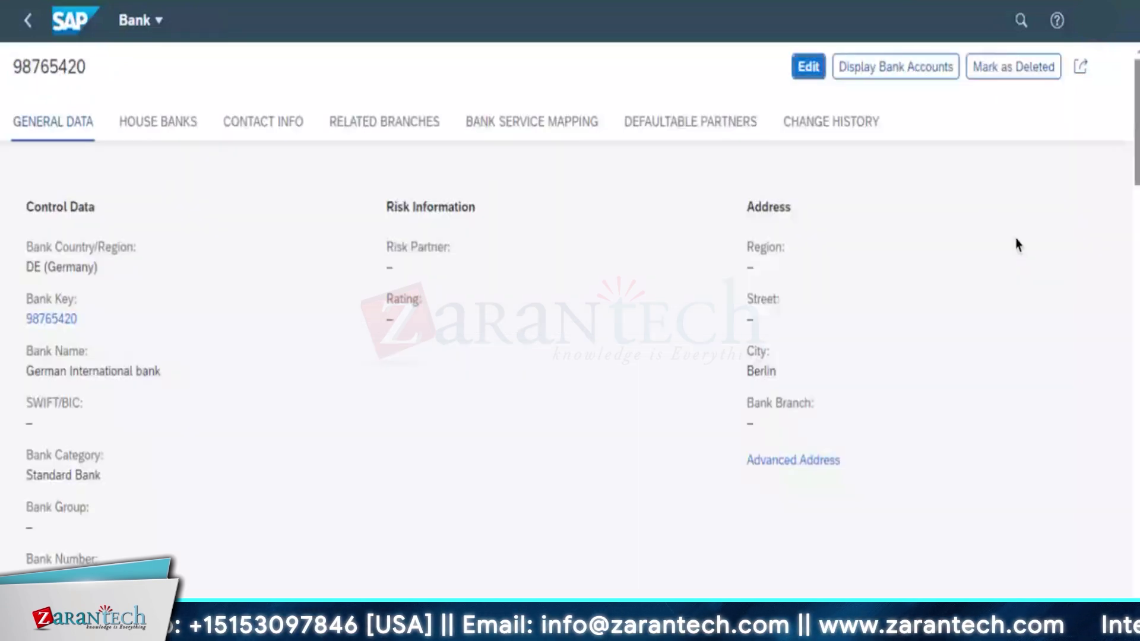
scroll(1018, 245, down, 8)
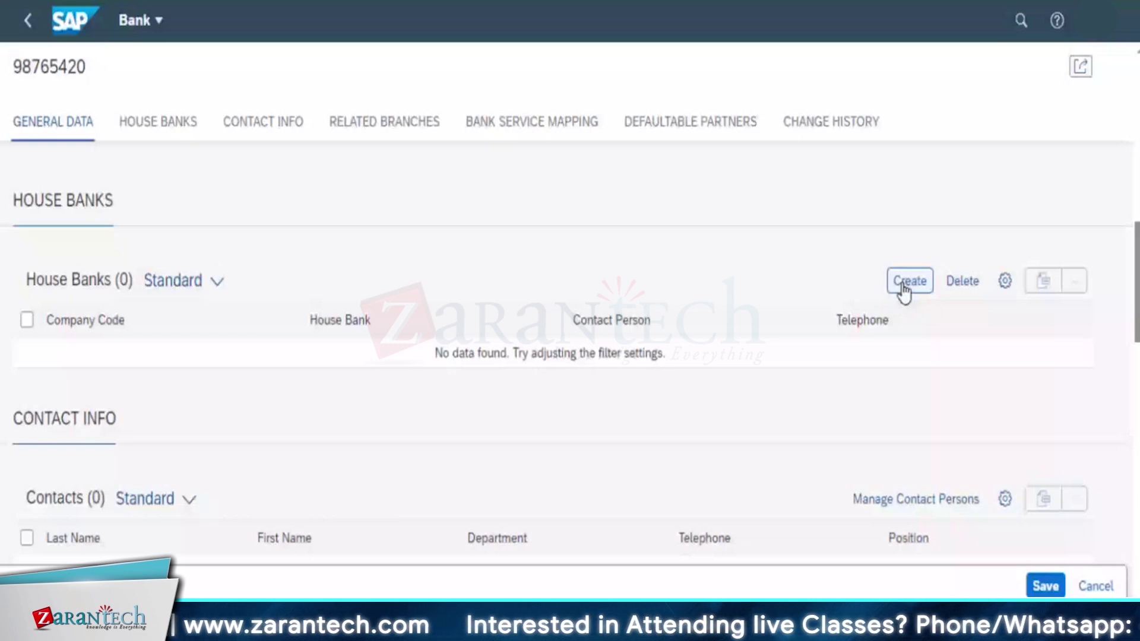
Add a new house bank entry to German International bank.
click(909, 282)
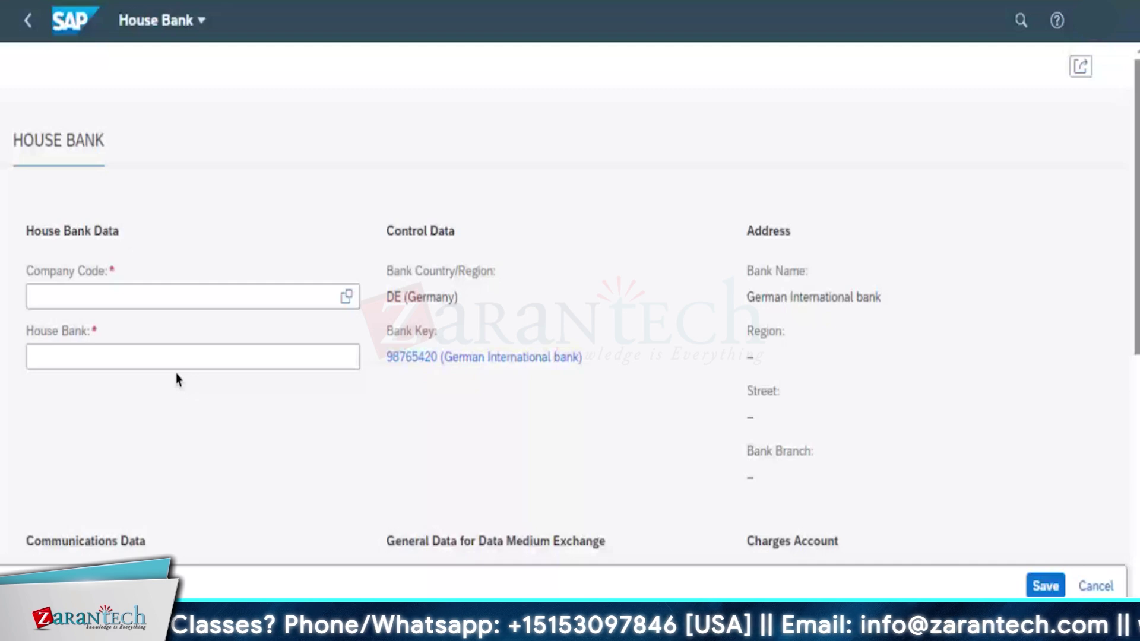
scroll(178, 380, down, 5)
scroll(220, 452, down, 1)
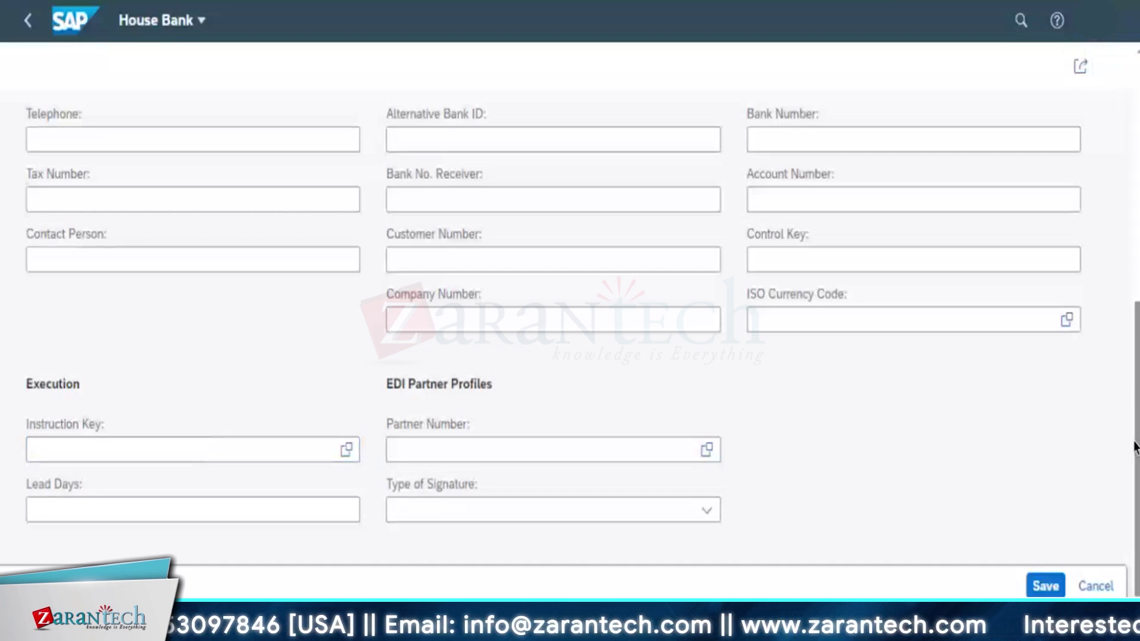
scroll(1136, 448, up, 2)
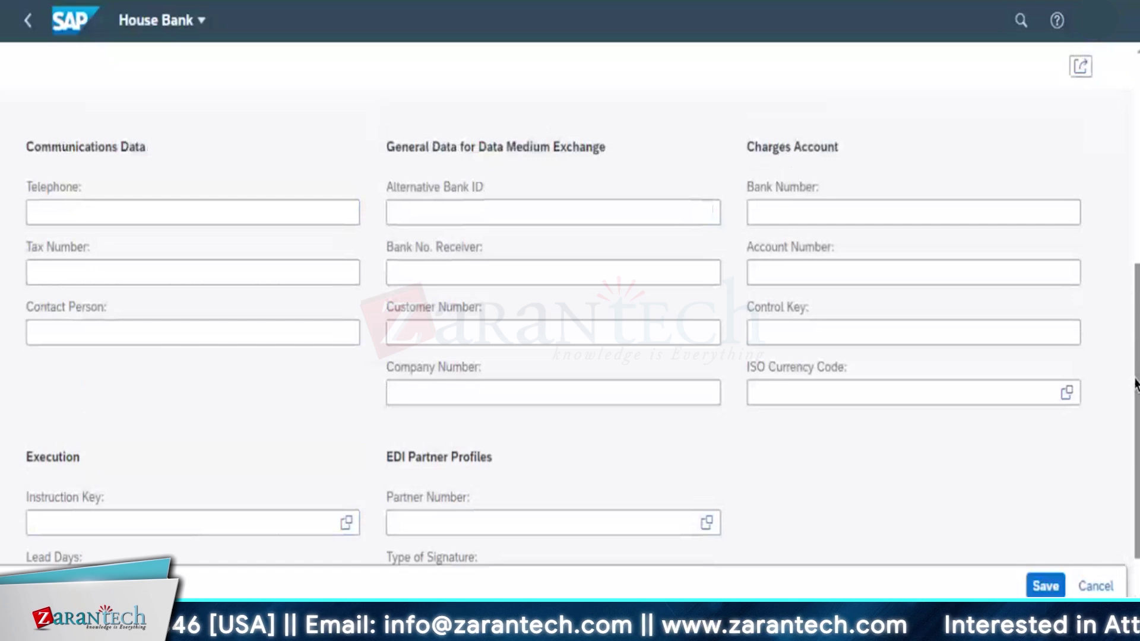
scroll(1135, 383, up, 4)
scroll(1136, 335, up, 5)
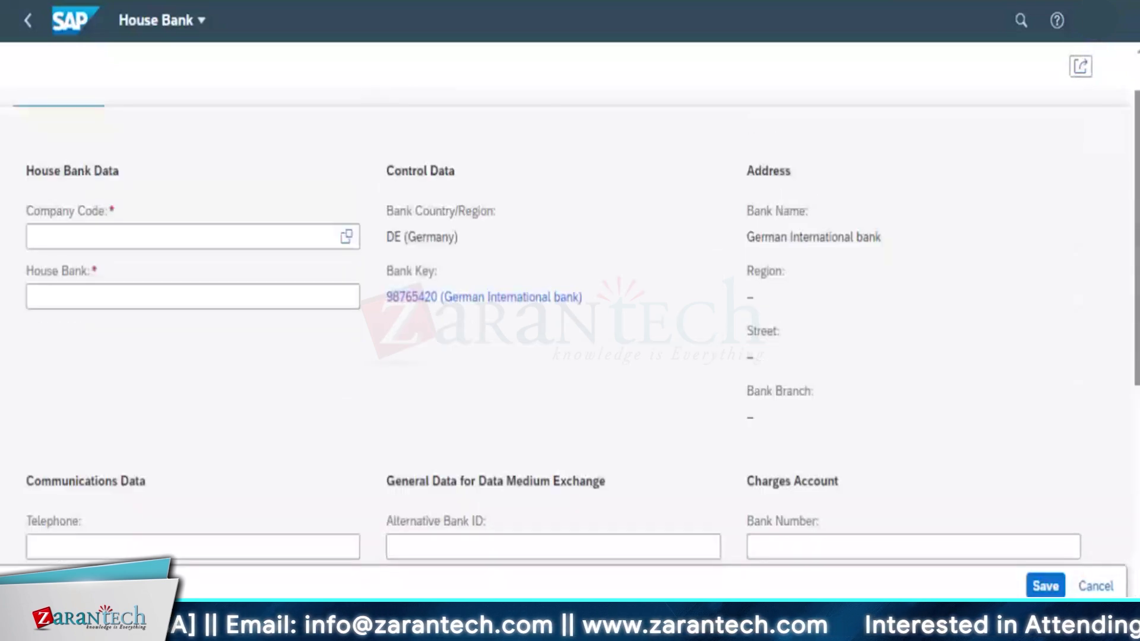
scroll(445, 326, up, 2)
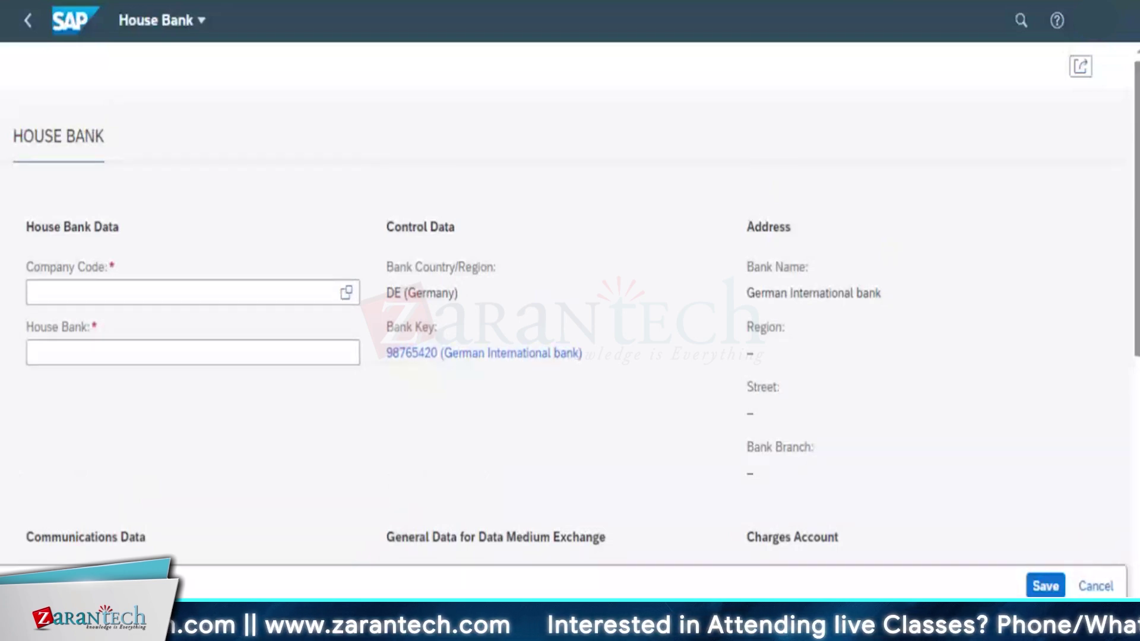
Choose company code 1010 and enter house bank T-B20.
click(128, 285)
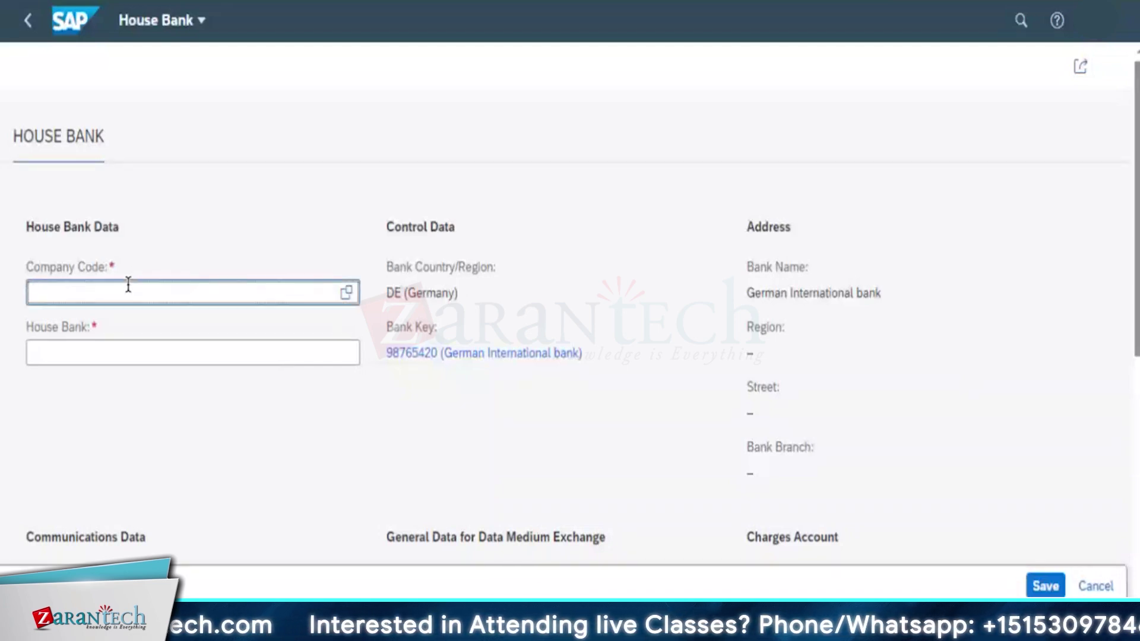
click(346, 292)
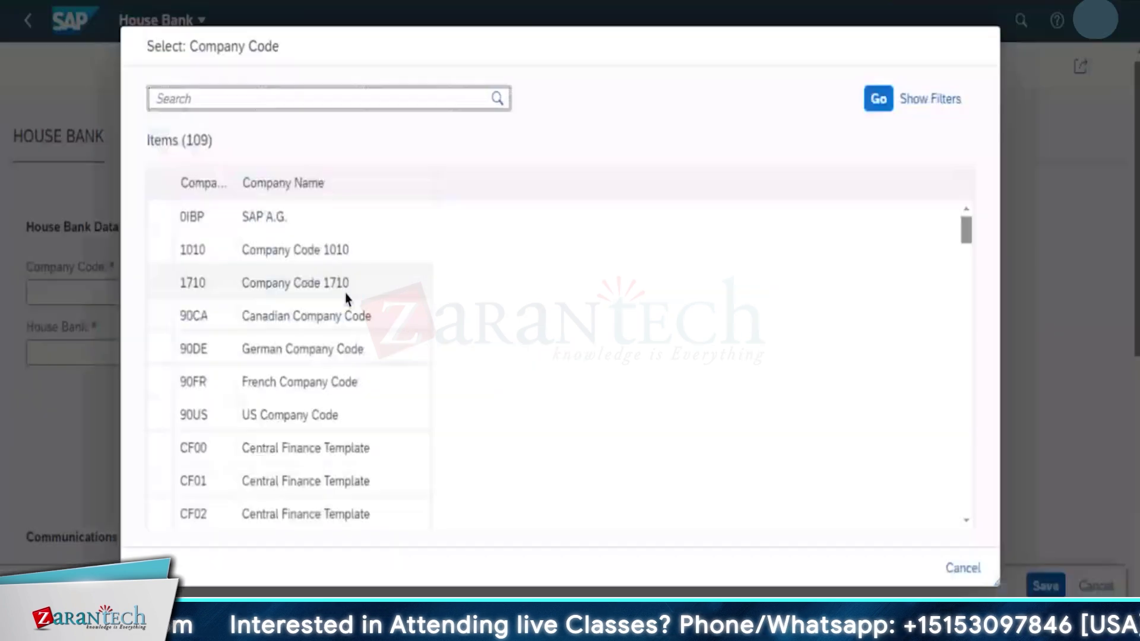
text(TA)
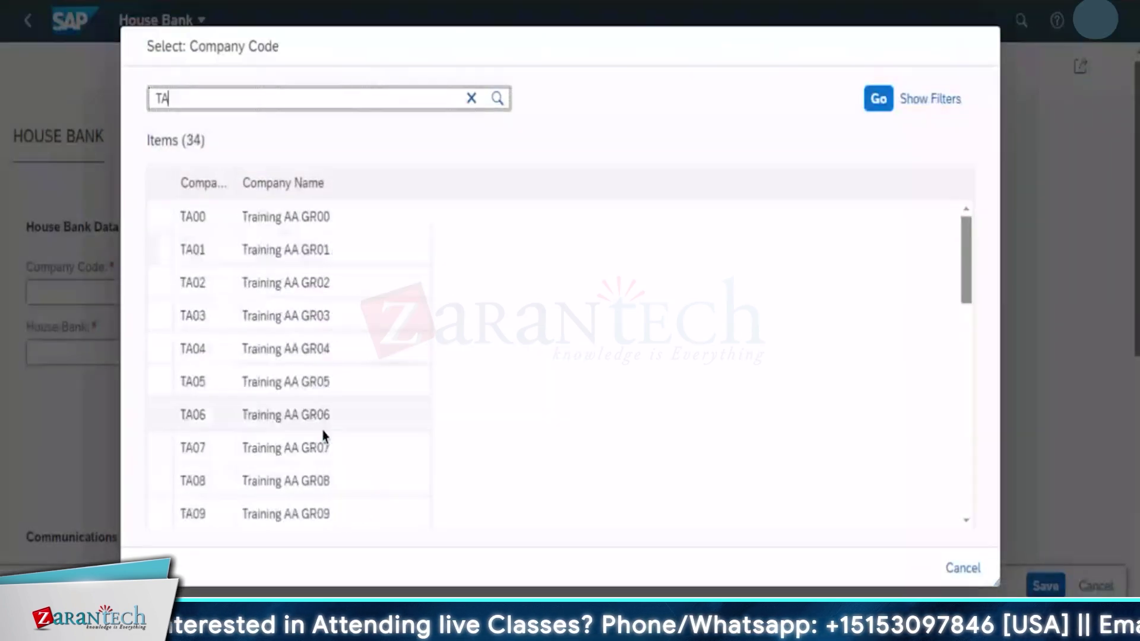
scroll(451, 229, down, 7)
key(BackSpace)
key(BackSpace)
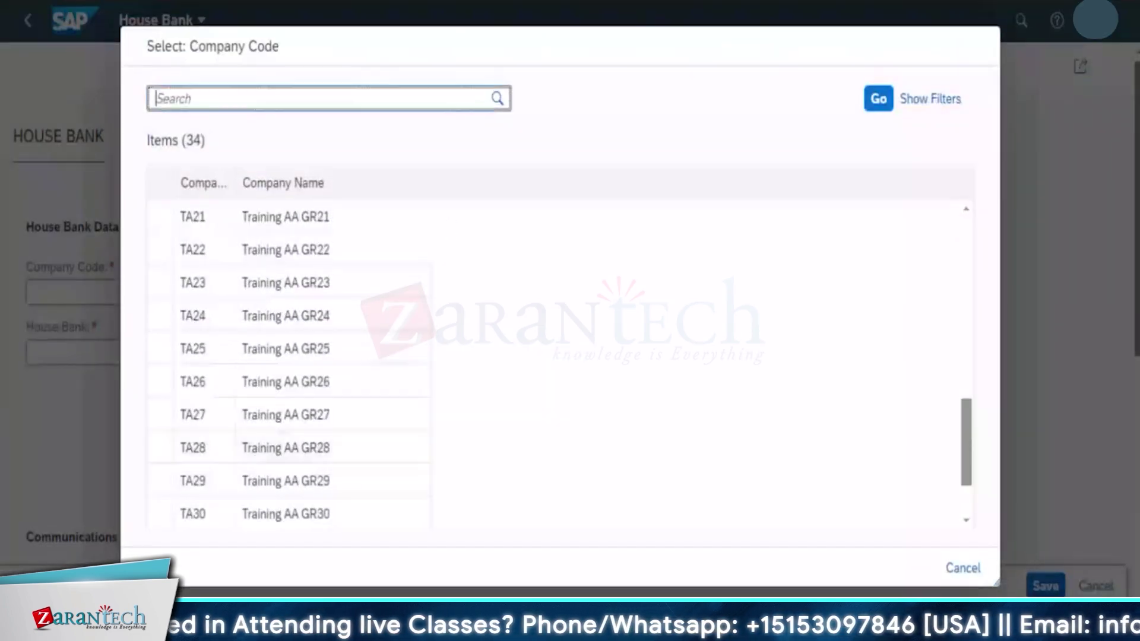
text(1010)
click(295, 220)
key(Tab)
text(T-B)
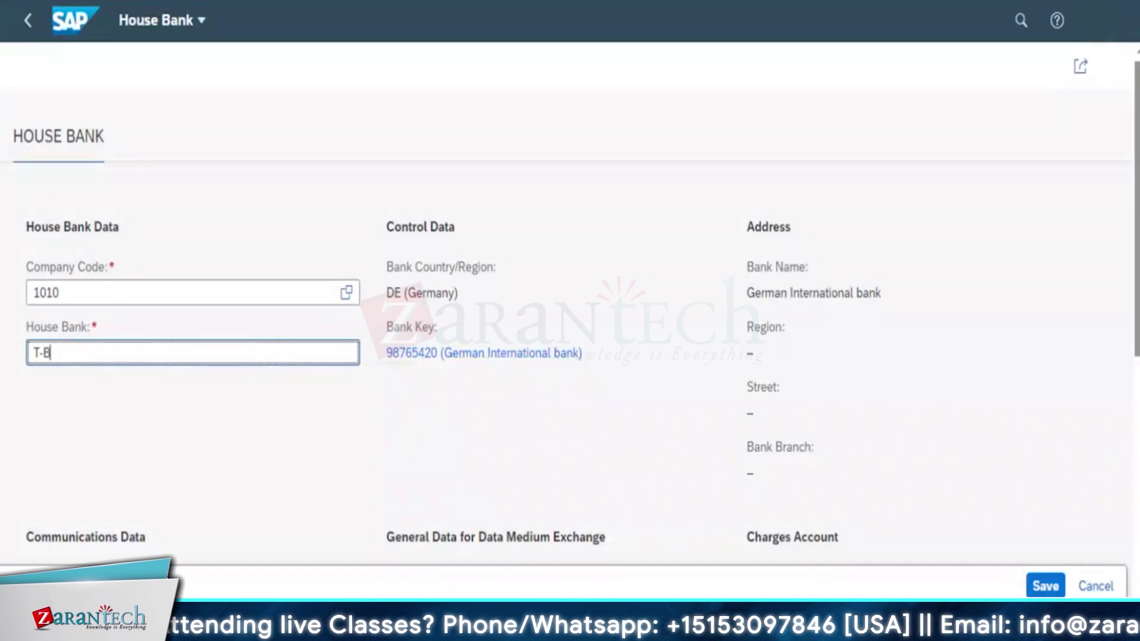
text(20)
click(348, 458)
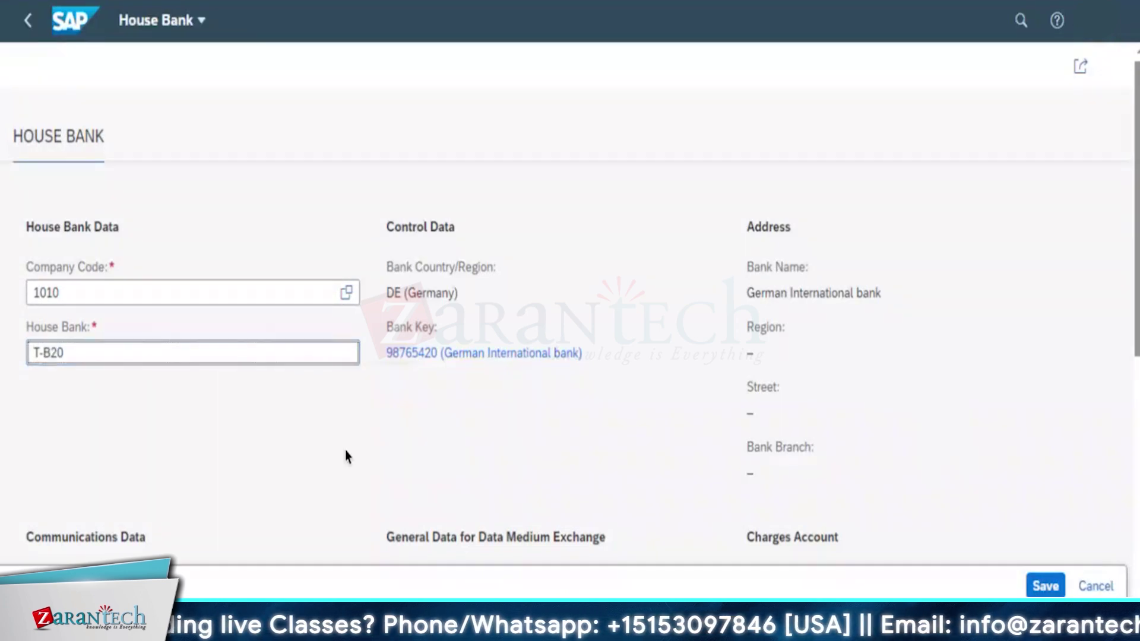
Save house bank T-B20 and return to bank 98765420's details.
click(1039, 588)
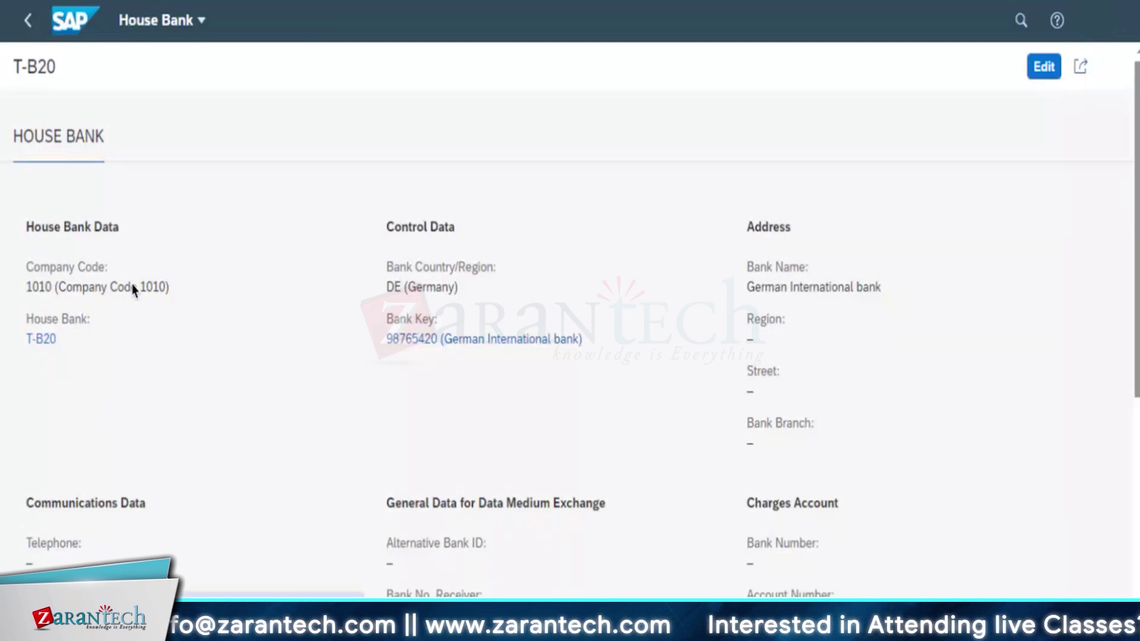
drag(749, 286, 881, 285)
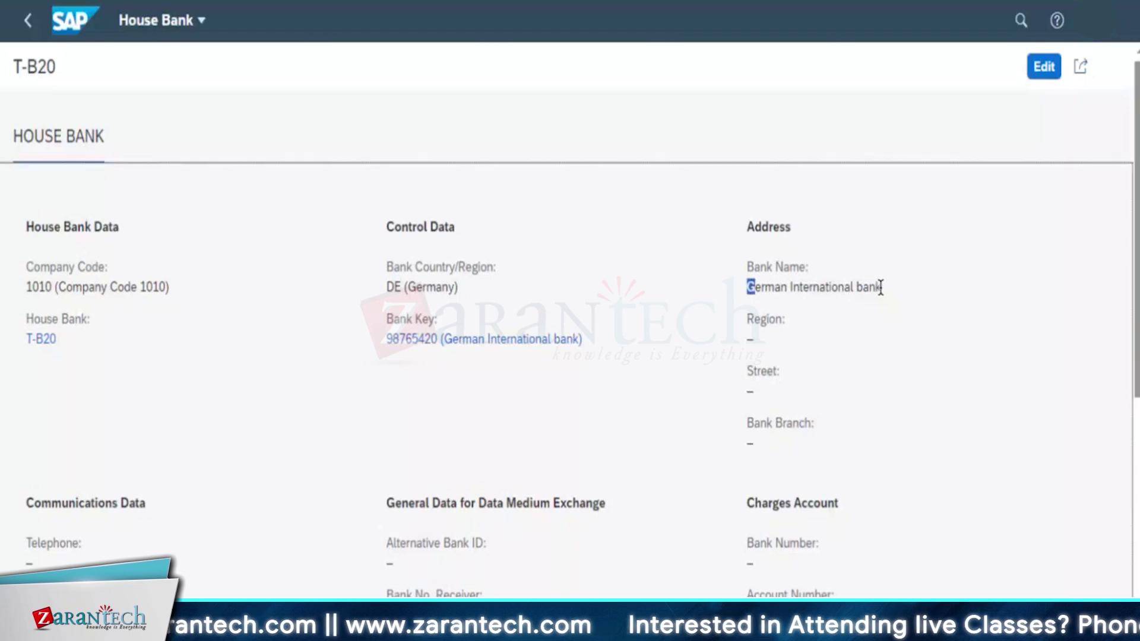
click(30, 37)
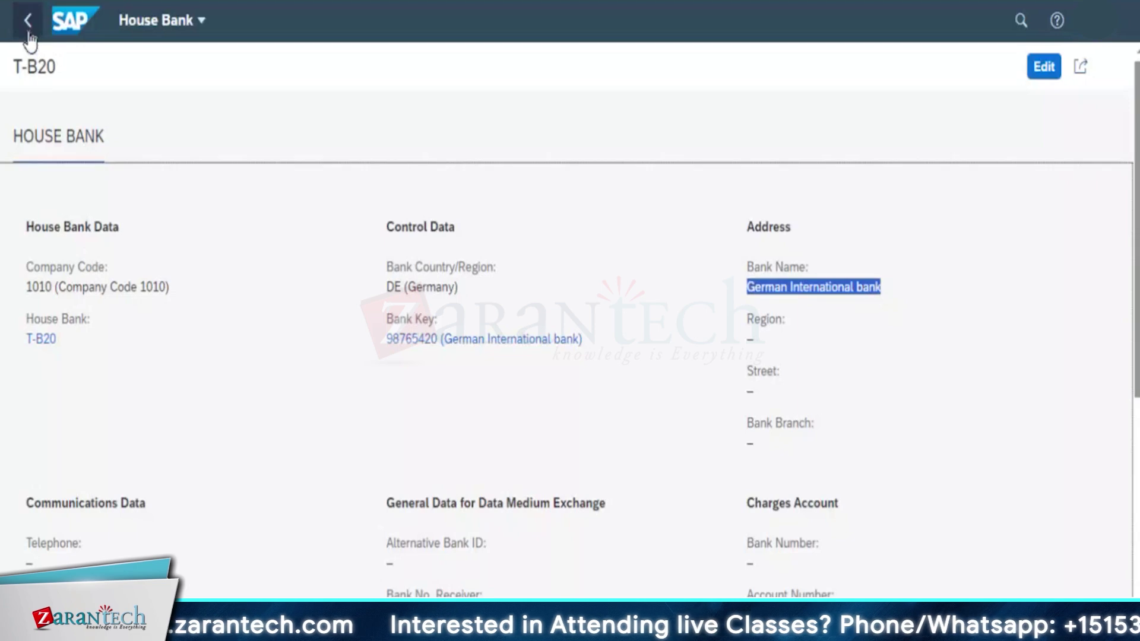
click(30, 37)
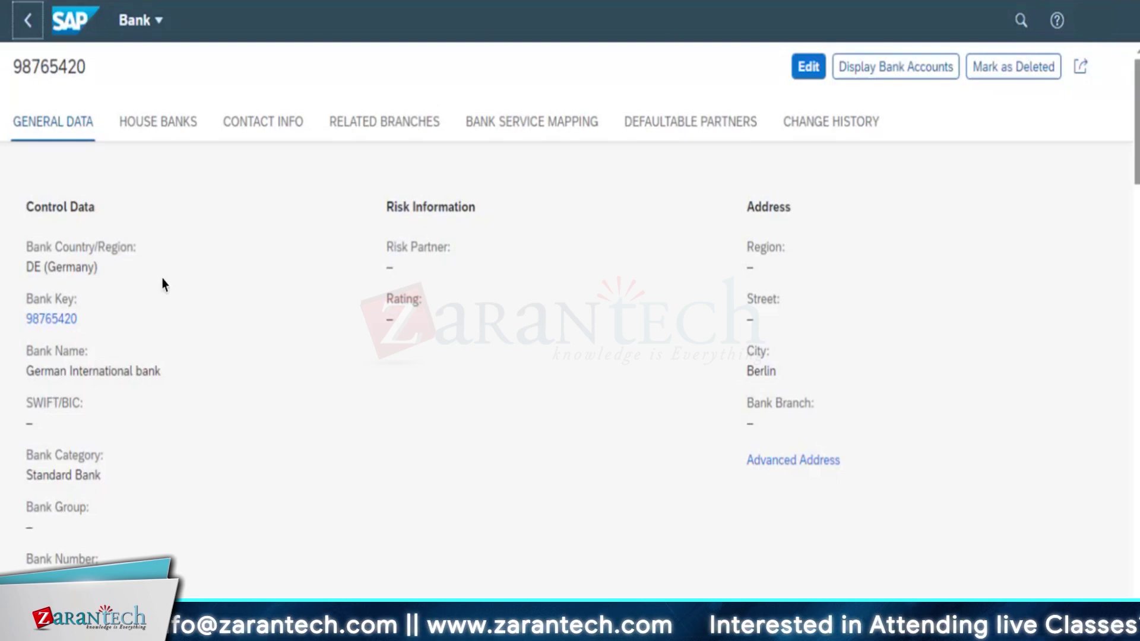
Leave the bank list, abandoning a started new bank, and return to the launchpad home.
click(28, 30)
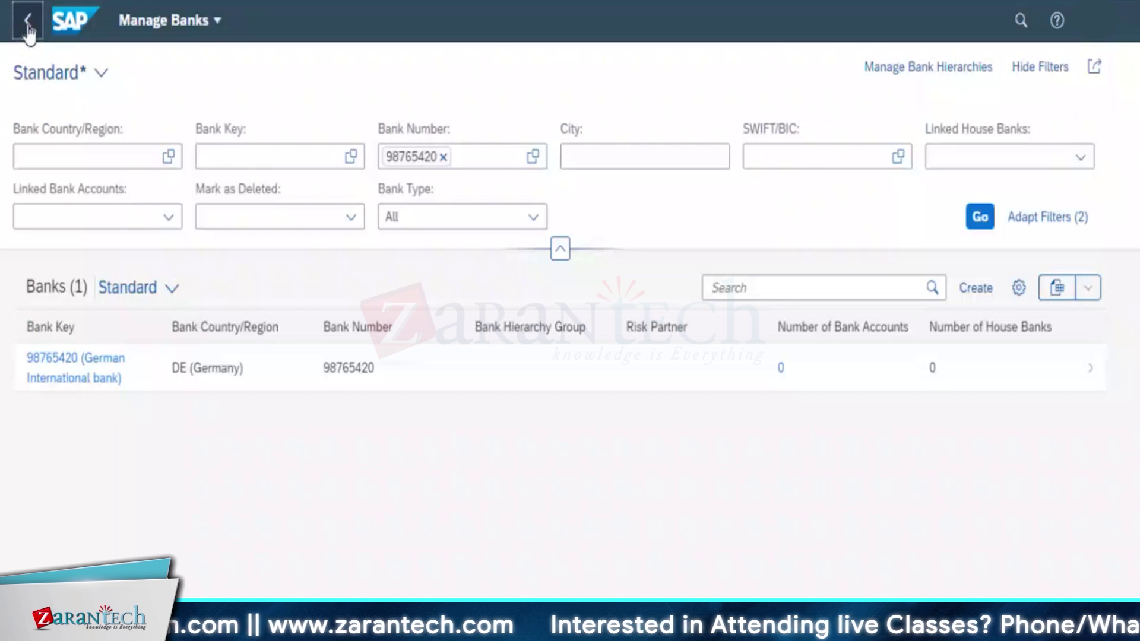
click(305, 494)
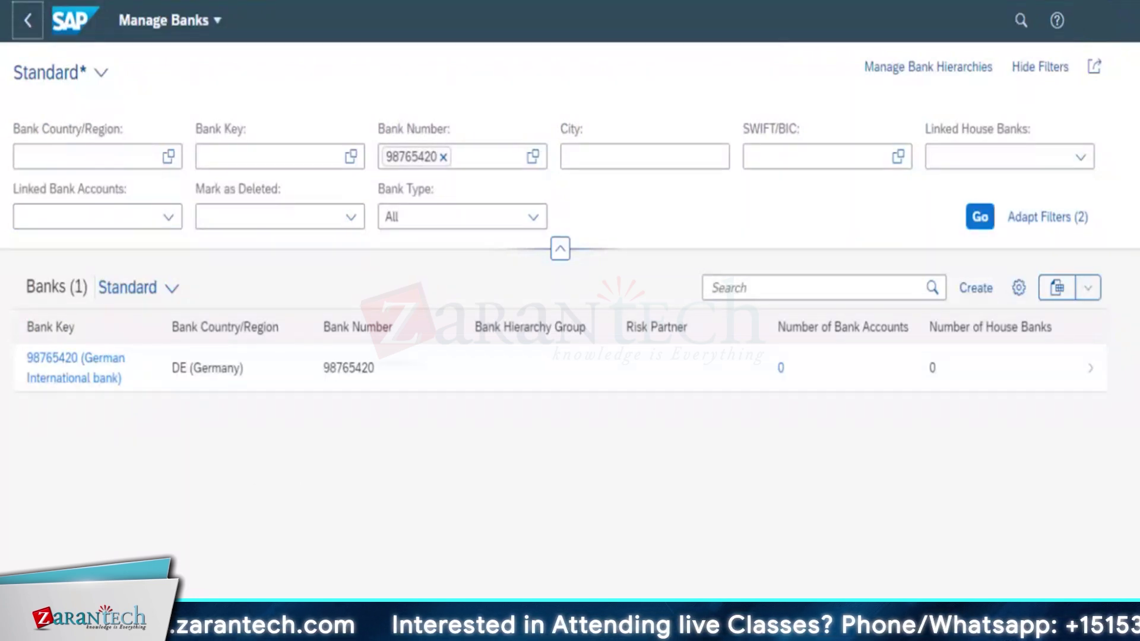
click(983, 290)
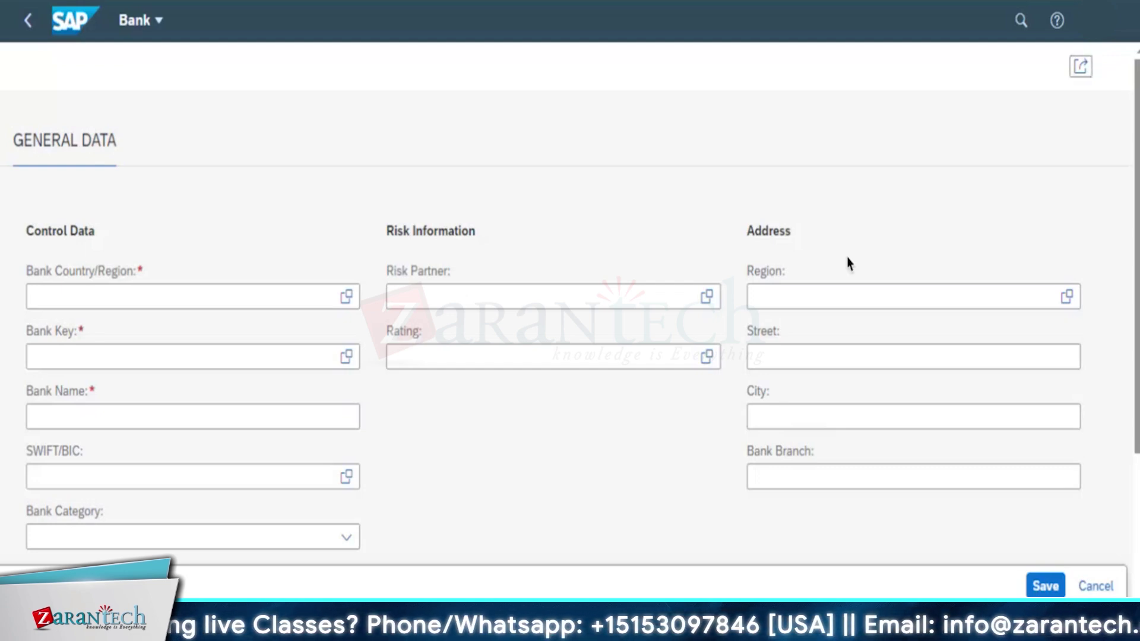
click(28, 22)
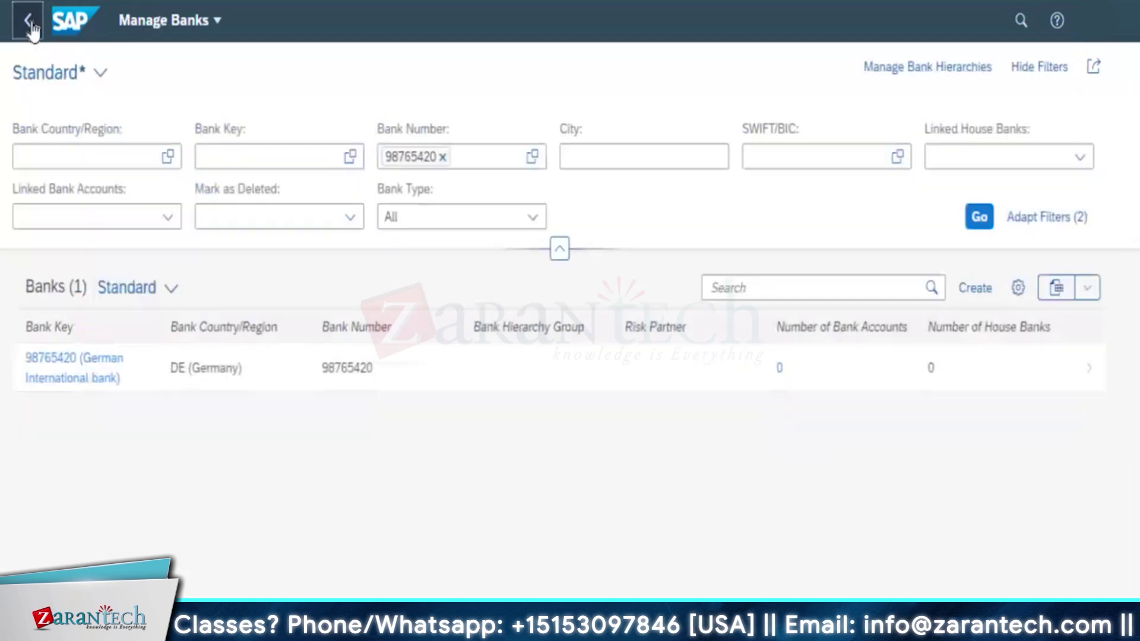
click(28, 21)
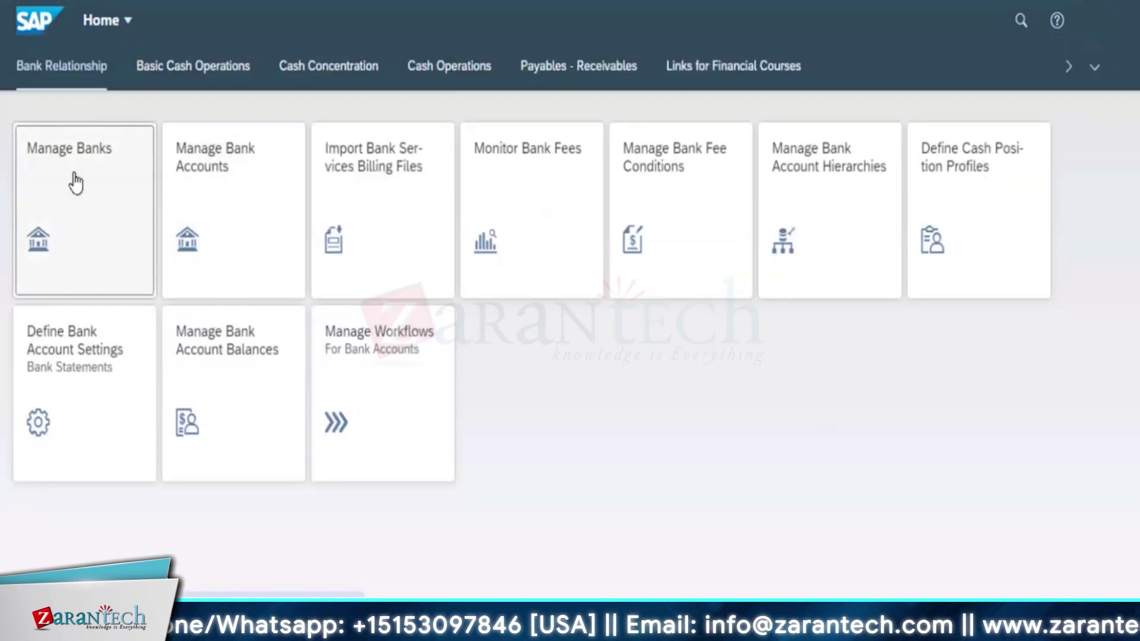
Launch Manage Bank Accounts, dismiss the Quick Tour, and create a bank account via the overflow menu.
click(226, 195)
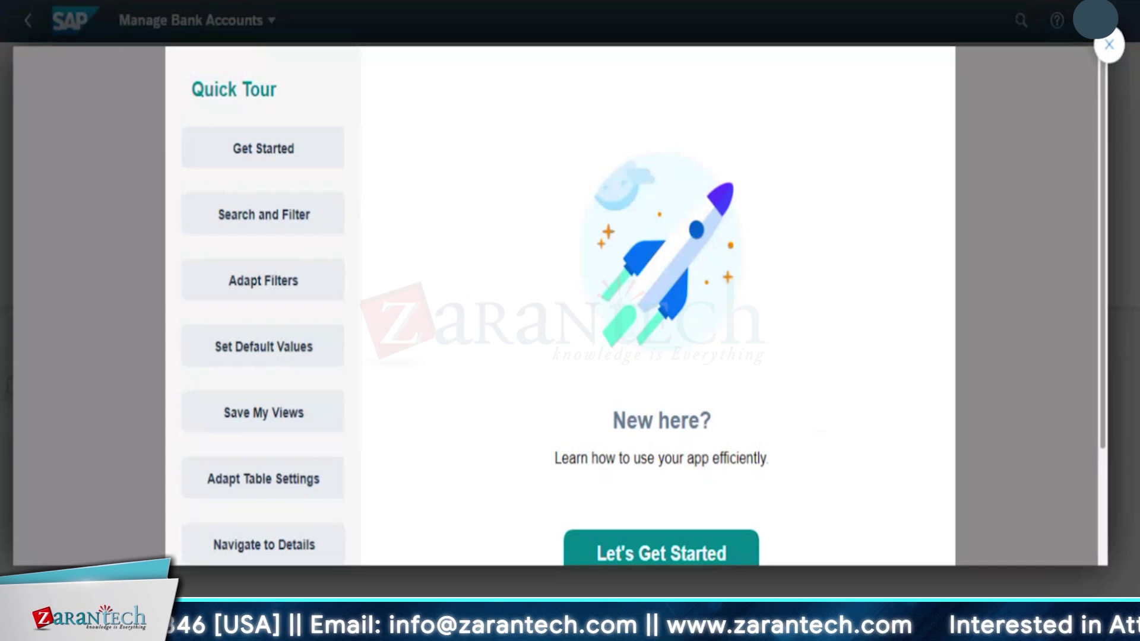
click(1108, 44)
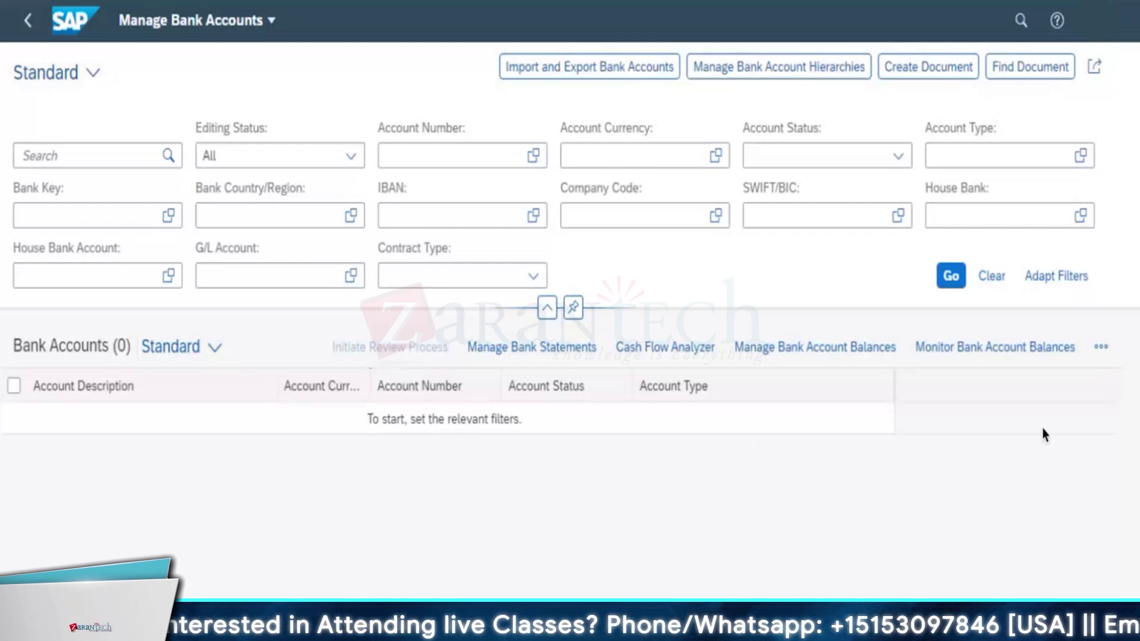
click(1102, 349)
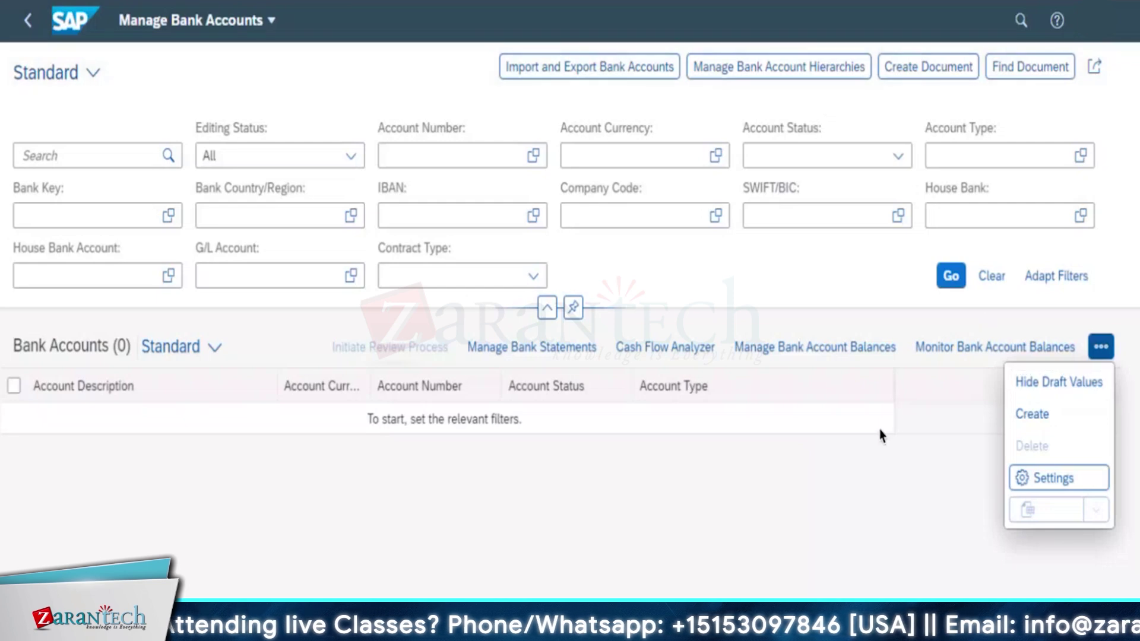
click(906, 488)
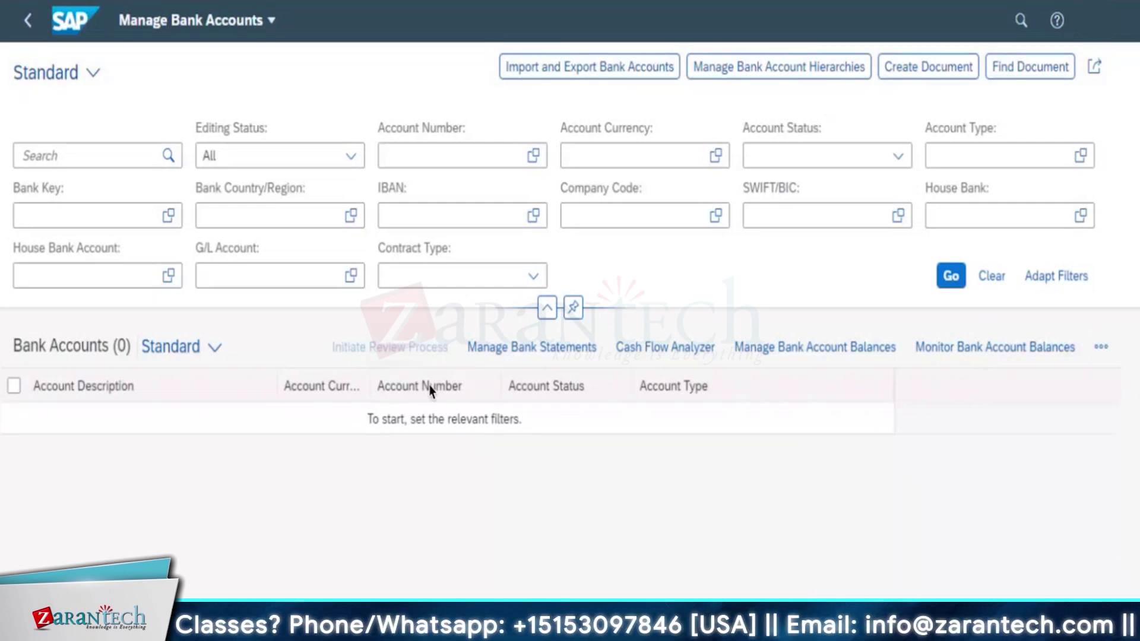
click(499, 355)
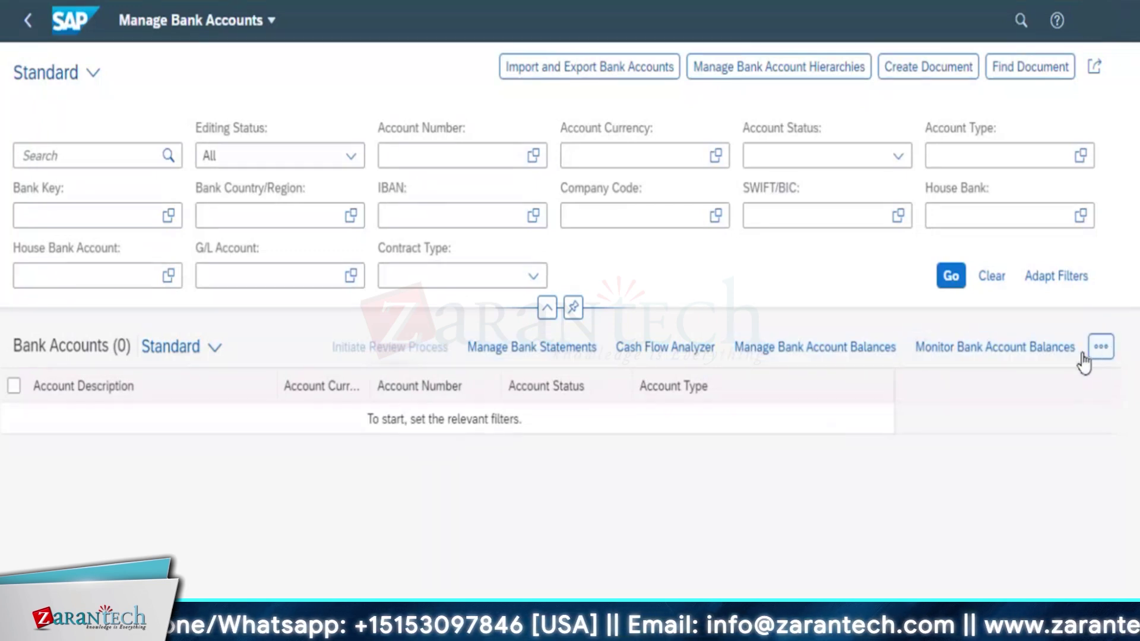
click(1101, 355)
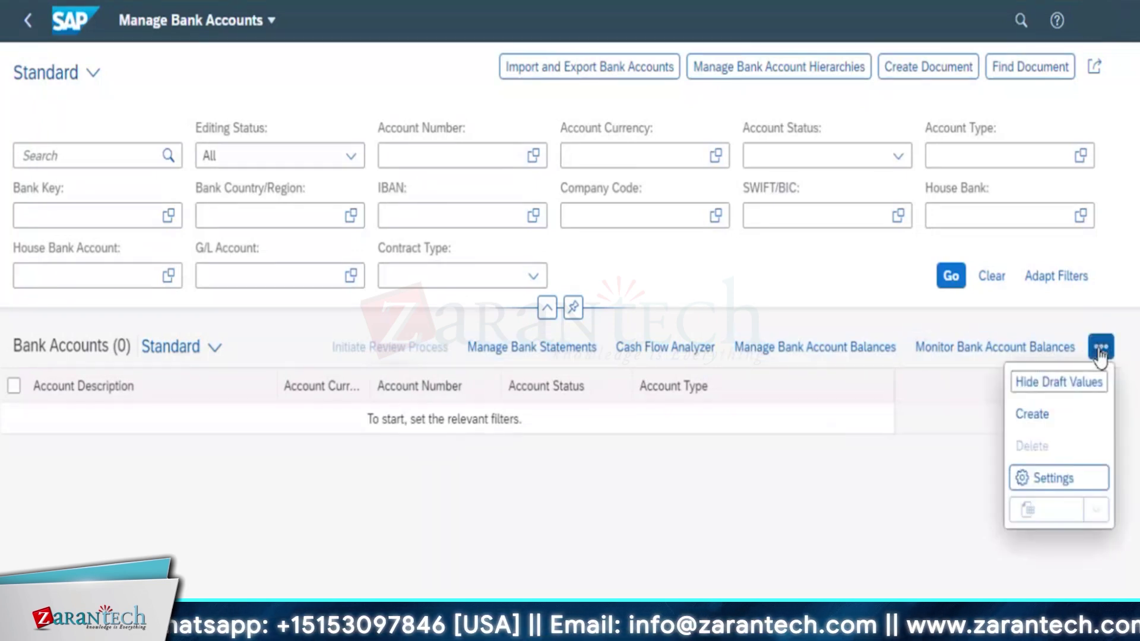
click(1045, 427)
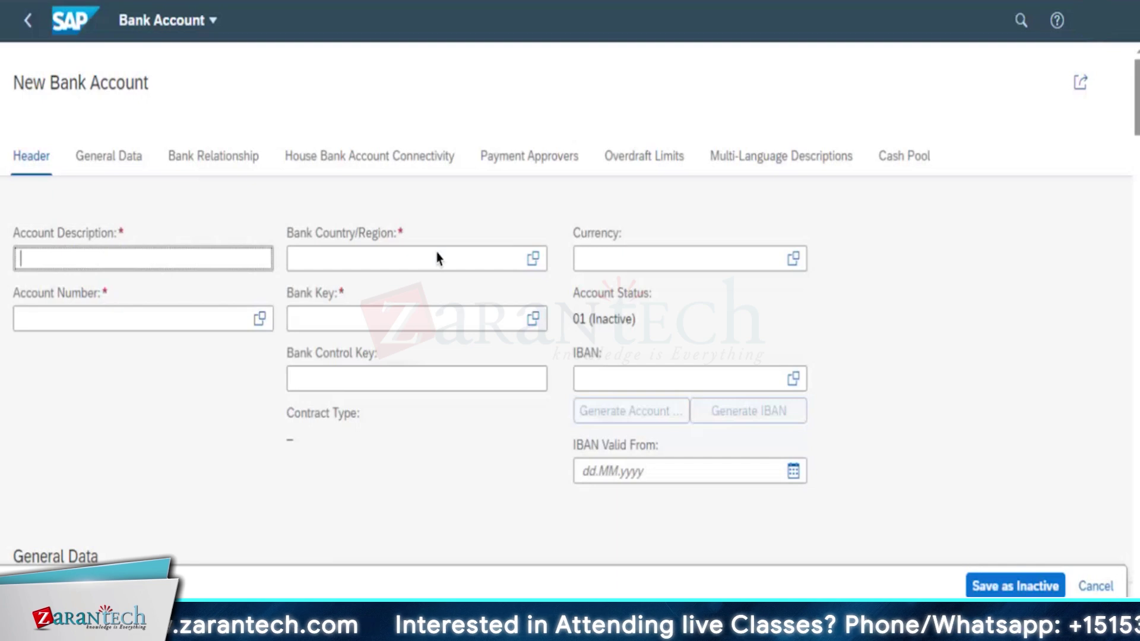
Enter account number 11111120 and description German Current Account.
click(59, 315)
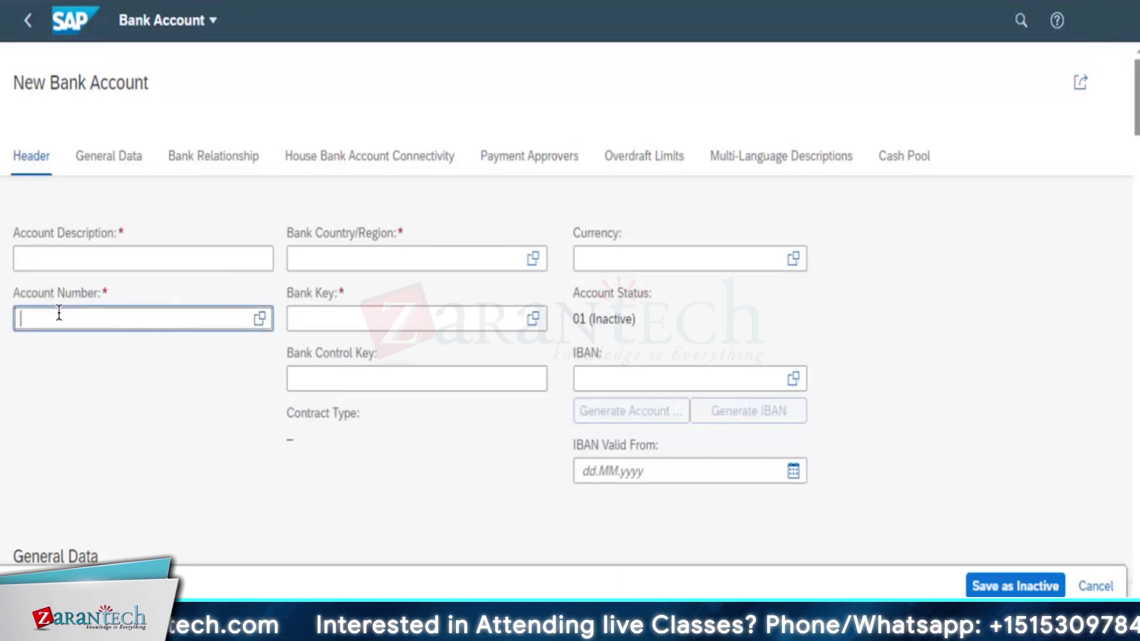
text(1)
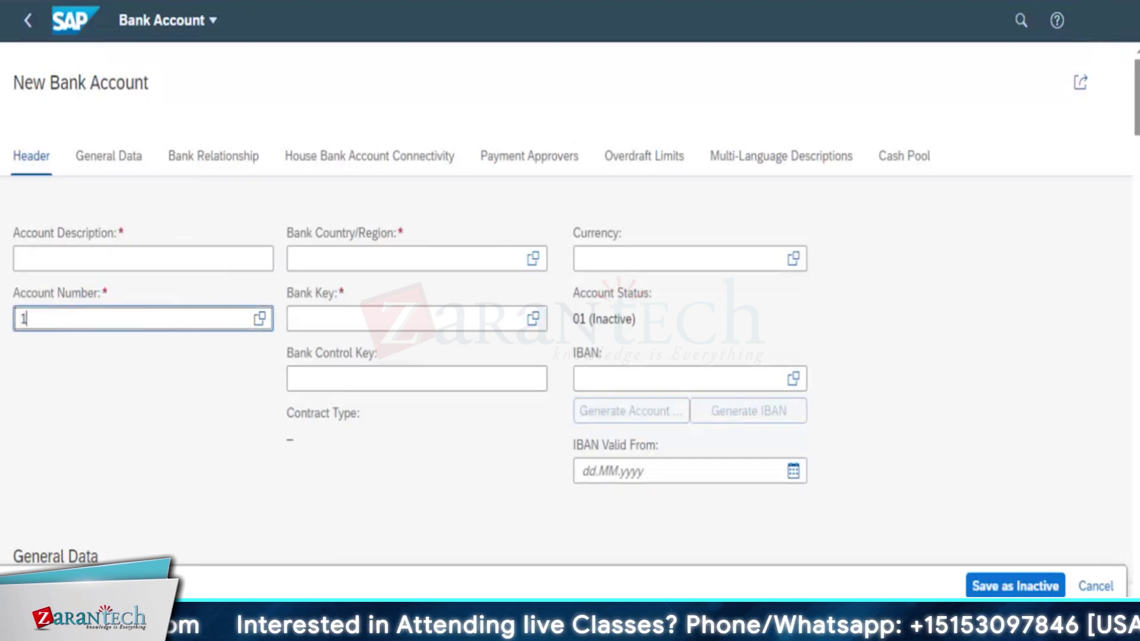
text(11111)
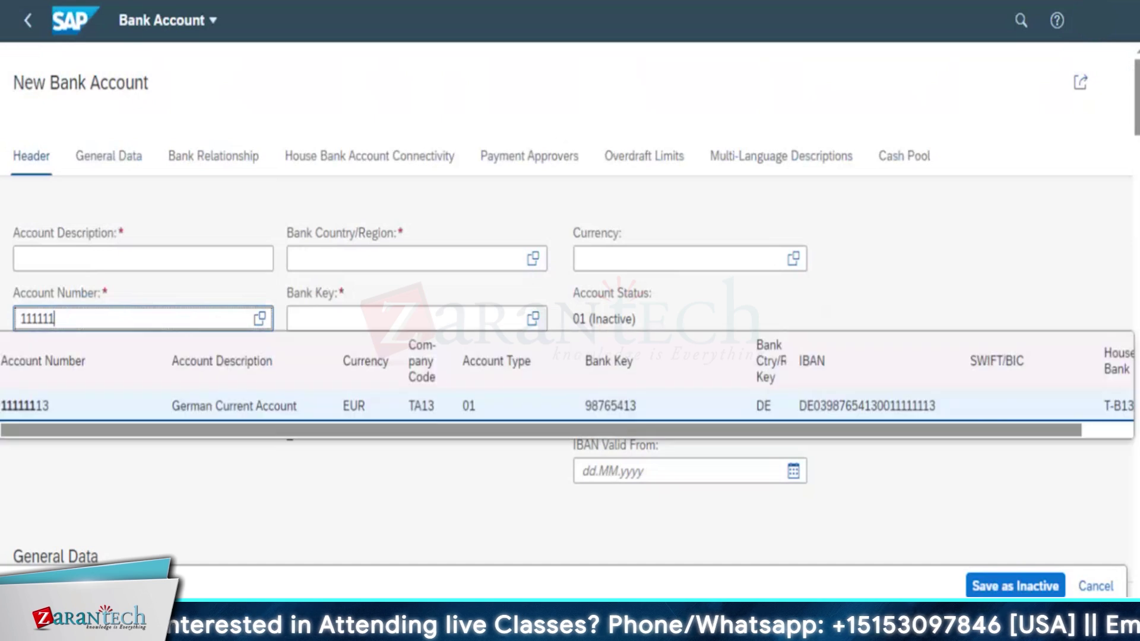
text(20)
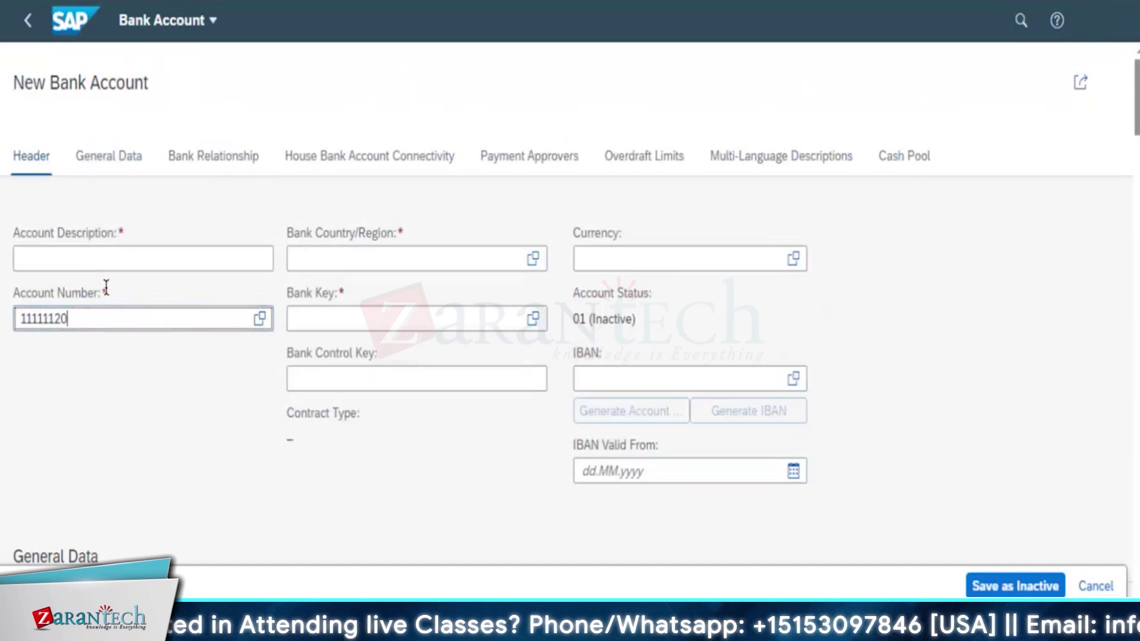
click(87, 257)
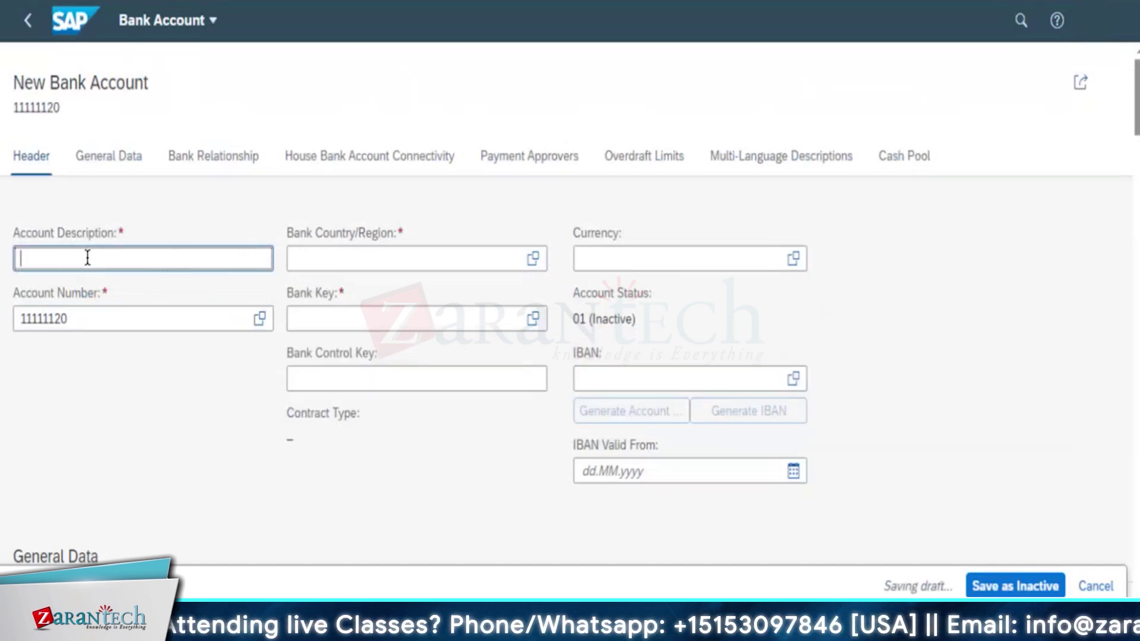
text(GHerman)
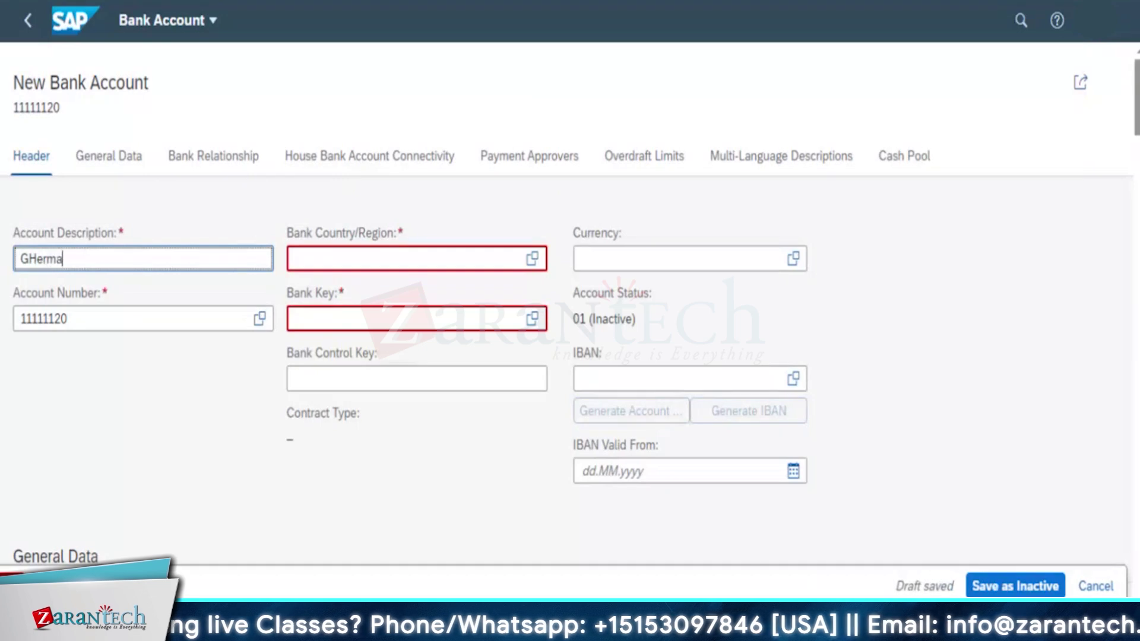
key(BackSpace)
key(BackSpace)
key(BackSpace)
key(BackSpace)
key(BackSpace)
key(BackSpace)
key(BackSpace)
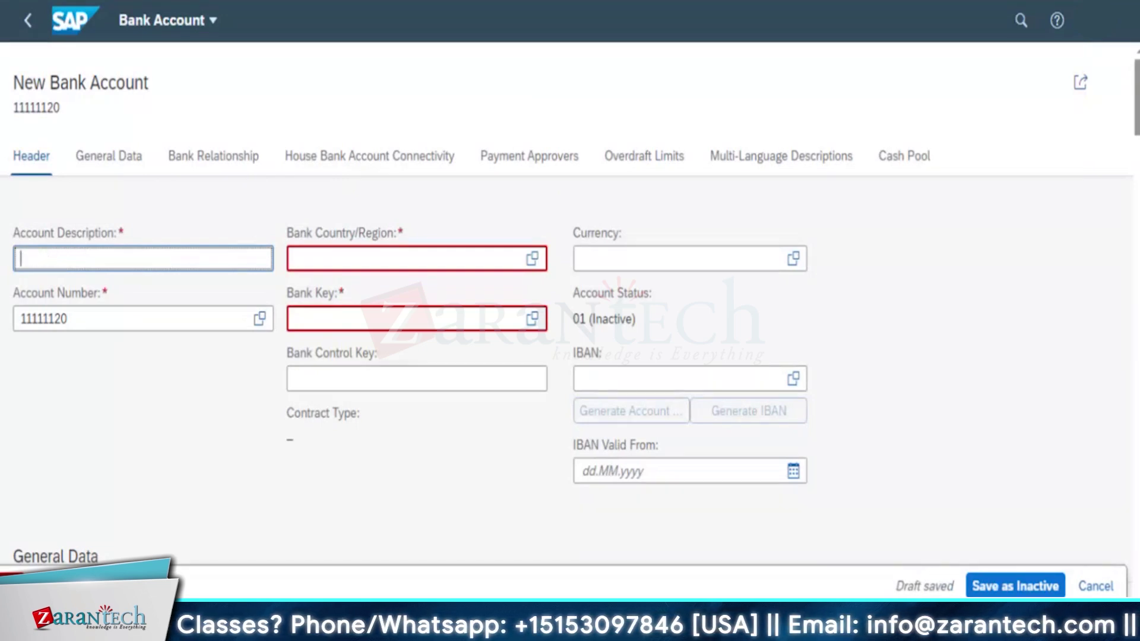
text(German )
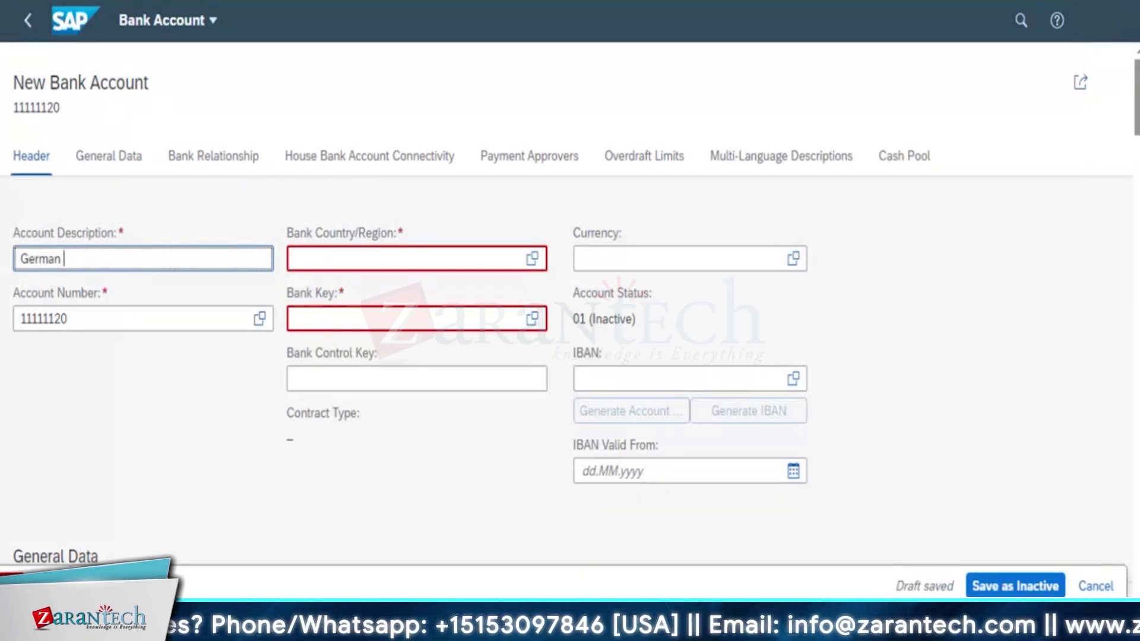
text(Current Ac)
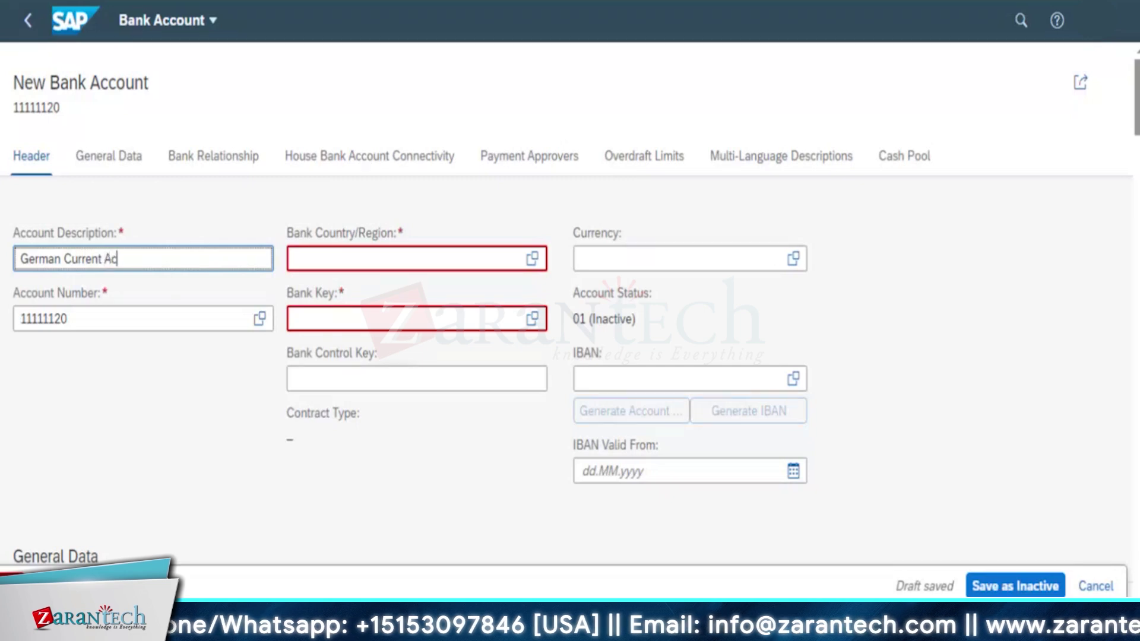
text(count)
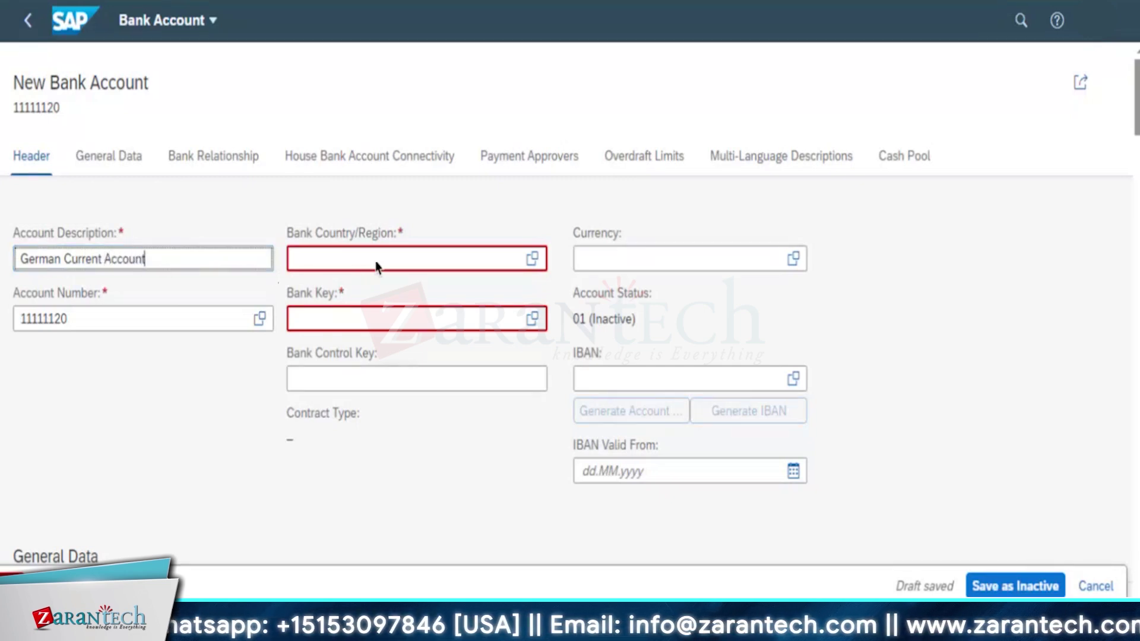
Set bank country DE (Germany) and bank key 98765420, German International bank.
click(502, 261)
text(D)
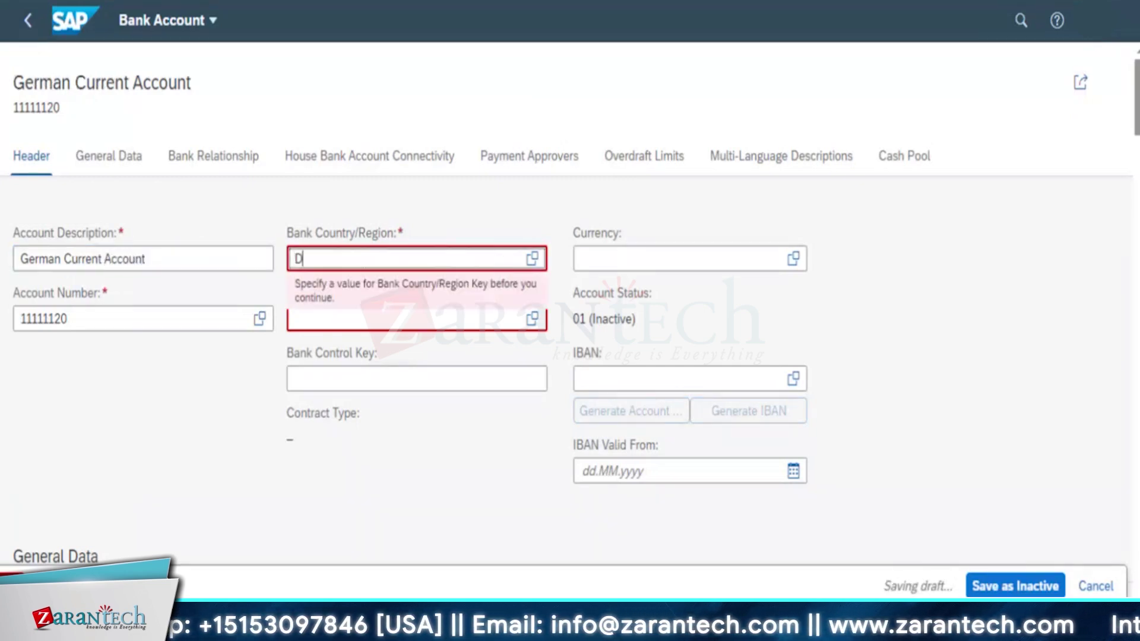
text(E)
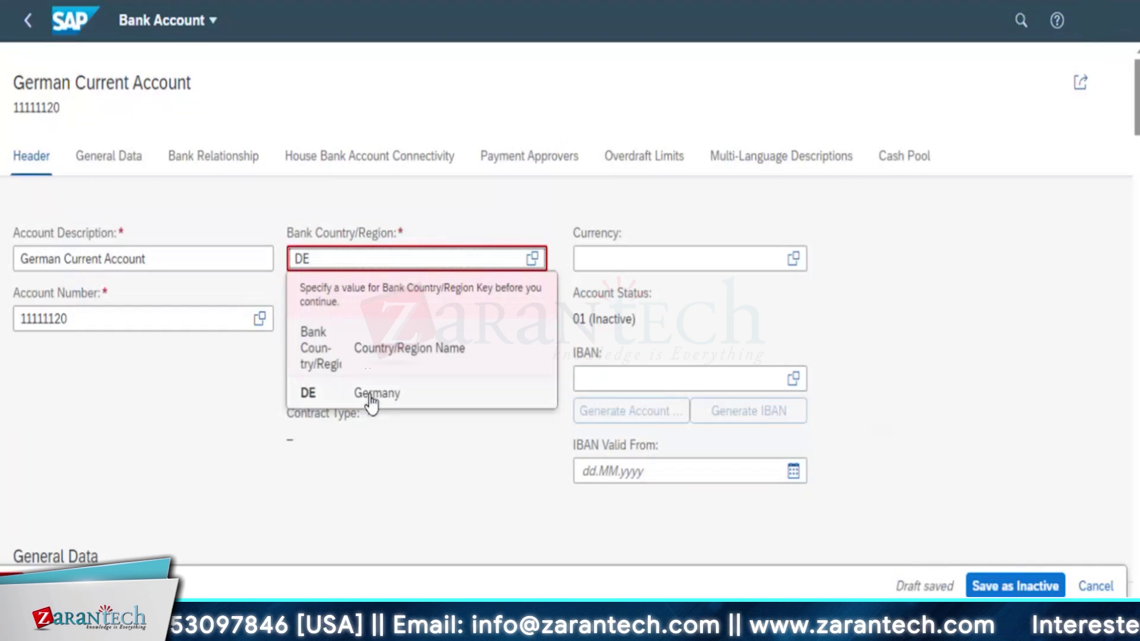
click(371, 397)
click(382, 321)
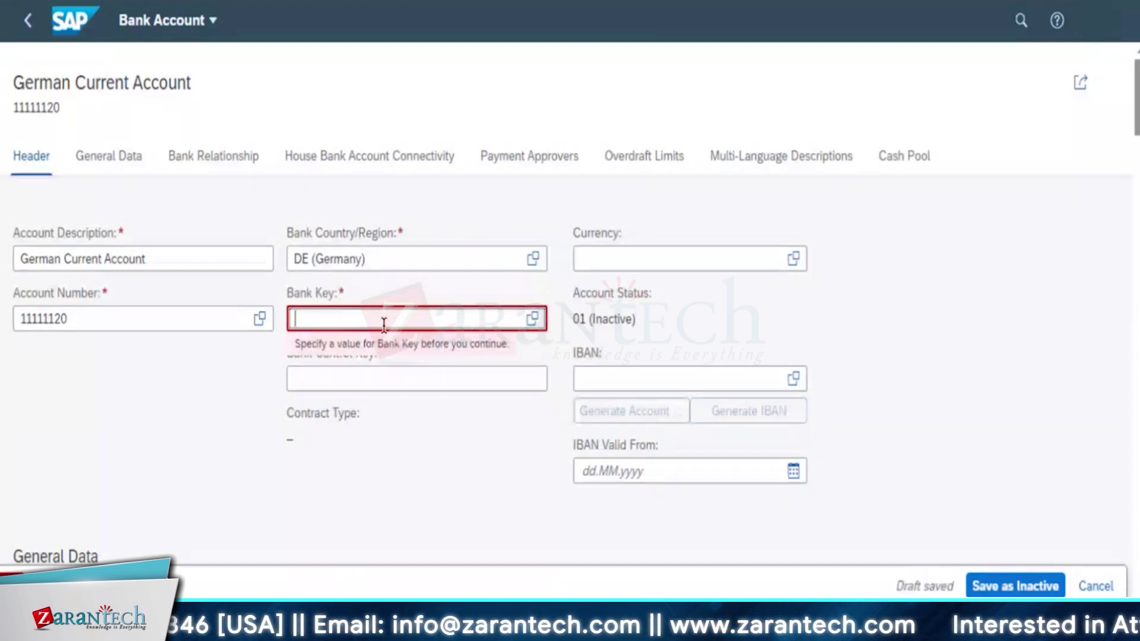
text(9)
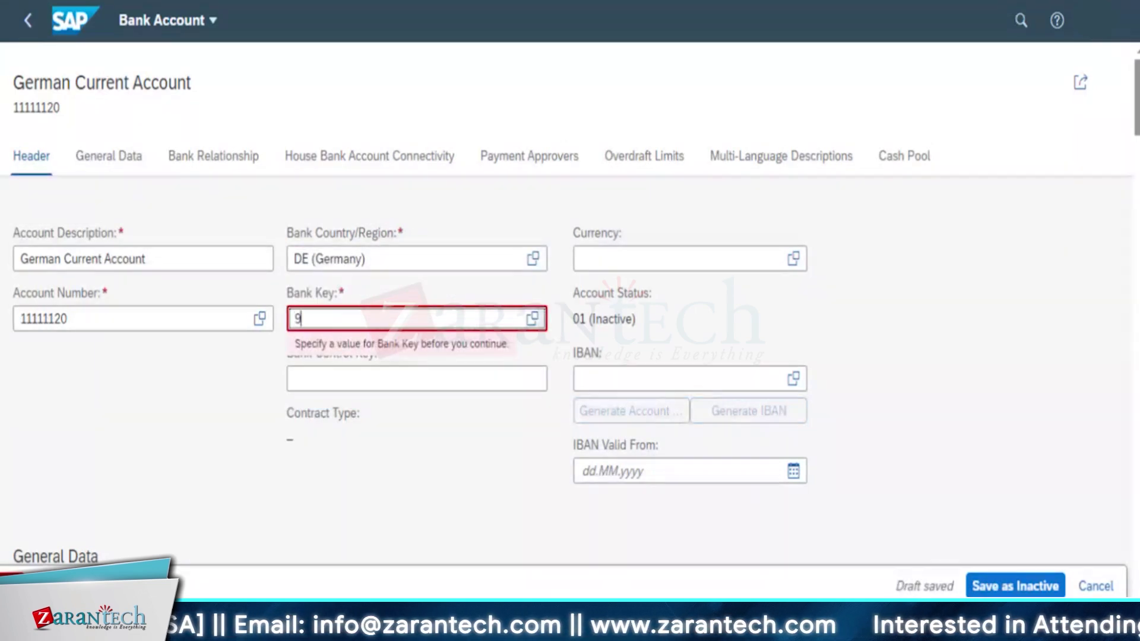
text(8765420)
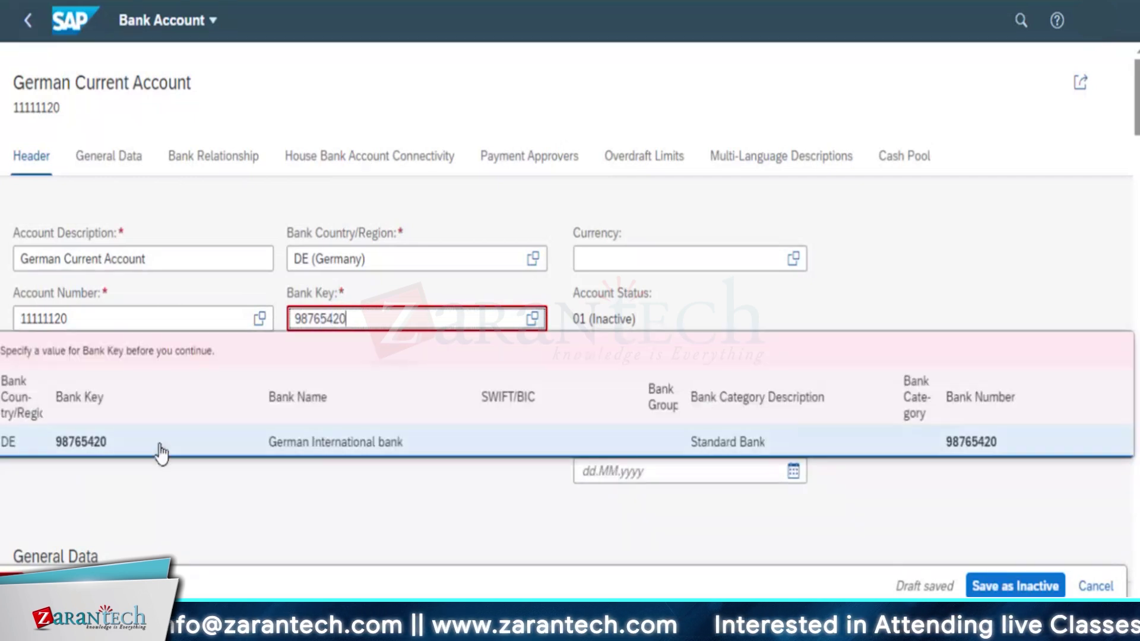
click(156, 446)
click(352, 378)
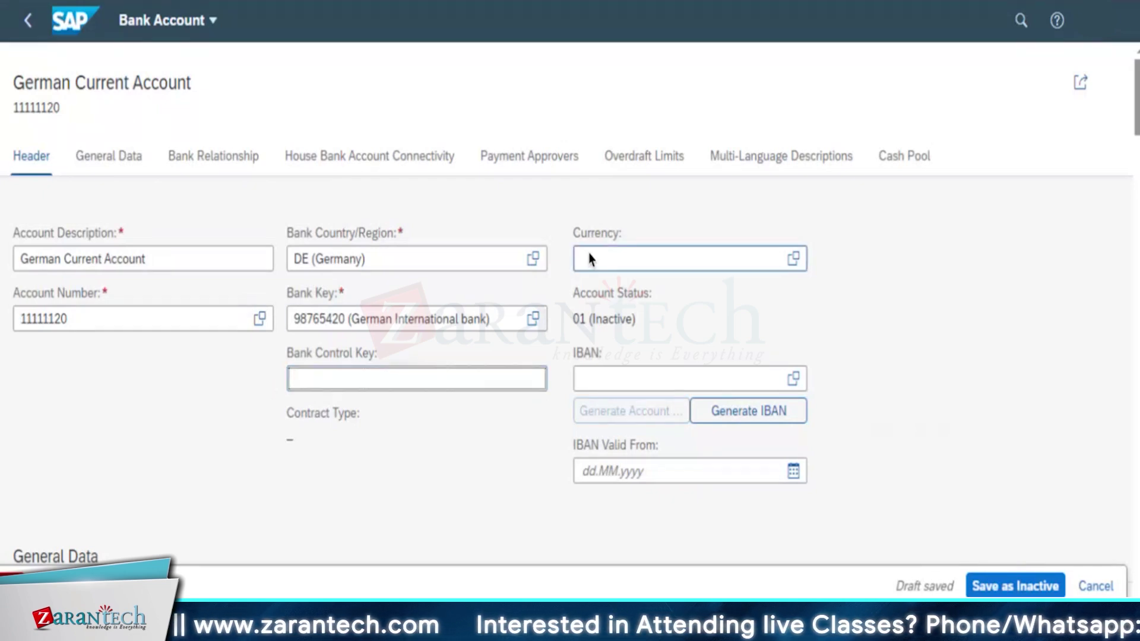
Set the account currency to EUR (Euro).
click(665, 256)
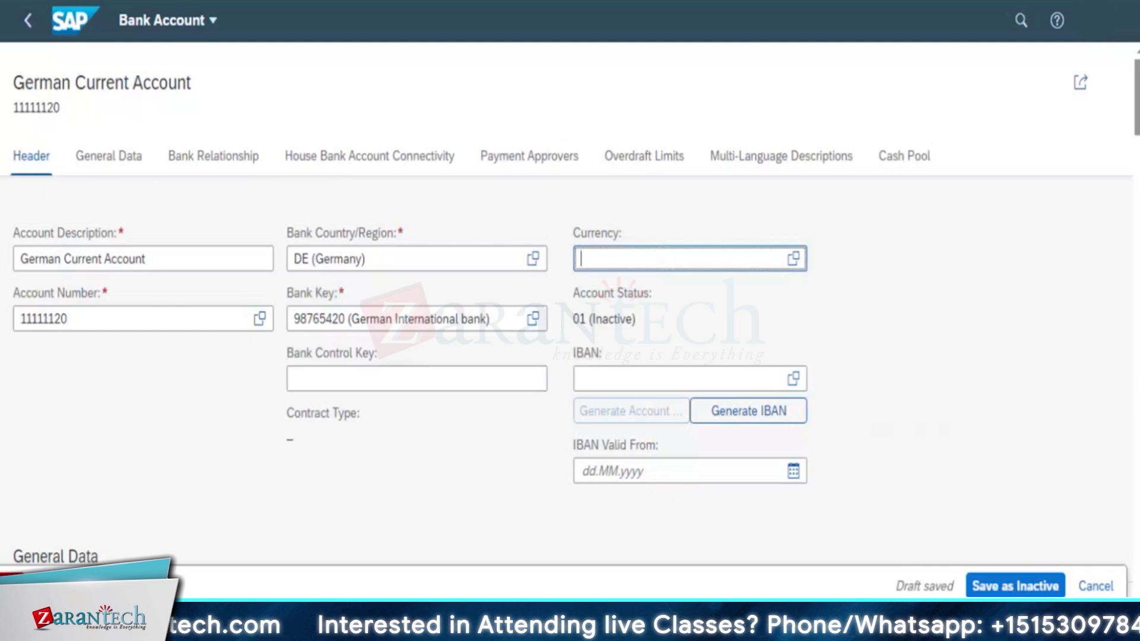
text(EUR)
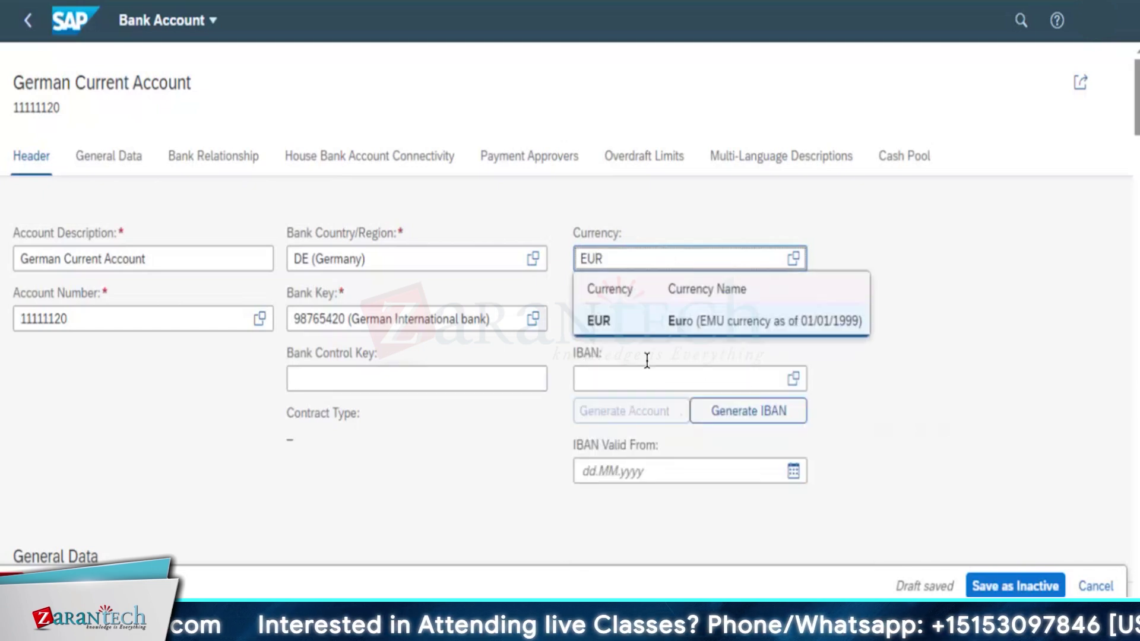
click(649, 326)
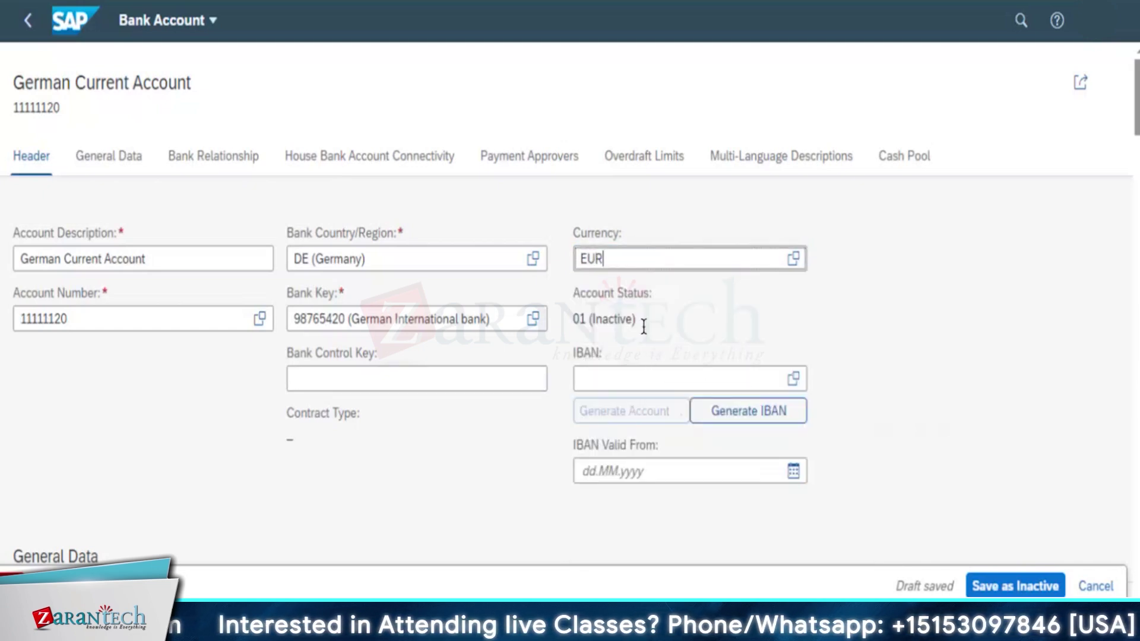
click(874, 330)
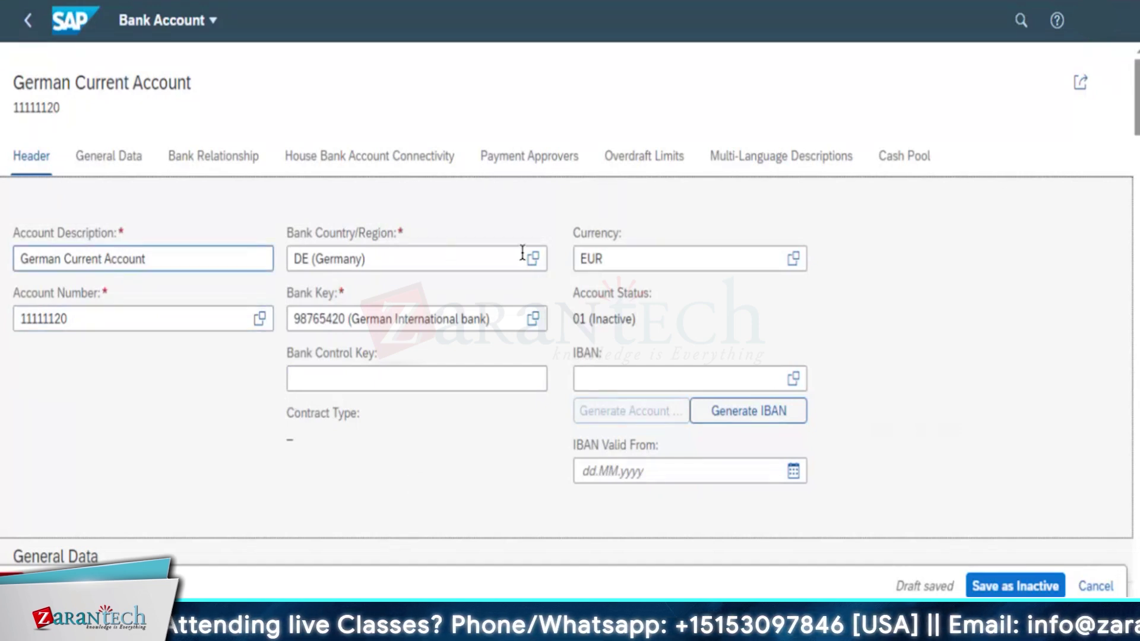
click(77, 285)
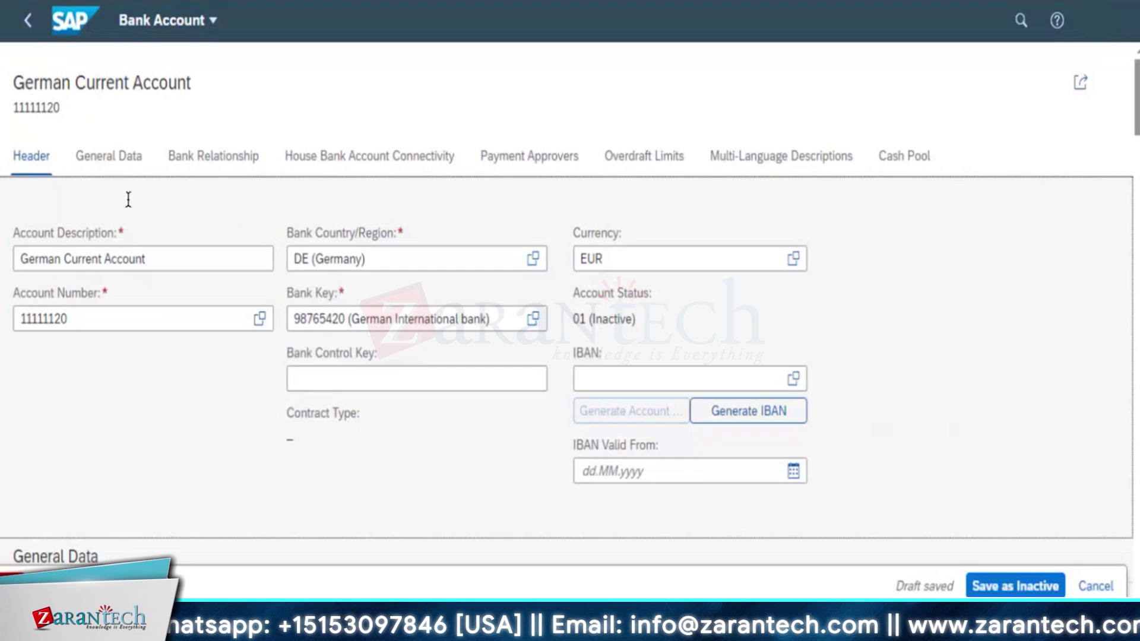
In the account's General Data, choose company code 1010.
click(100, 169)
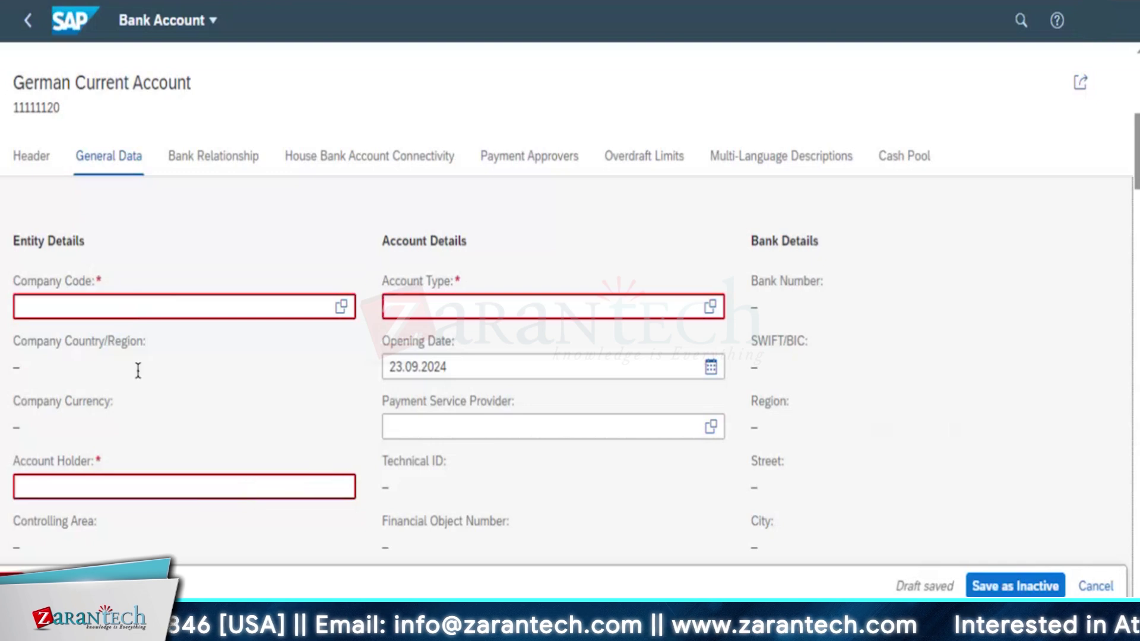
click(131, 304)
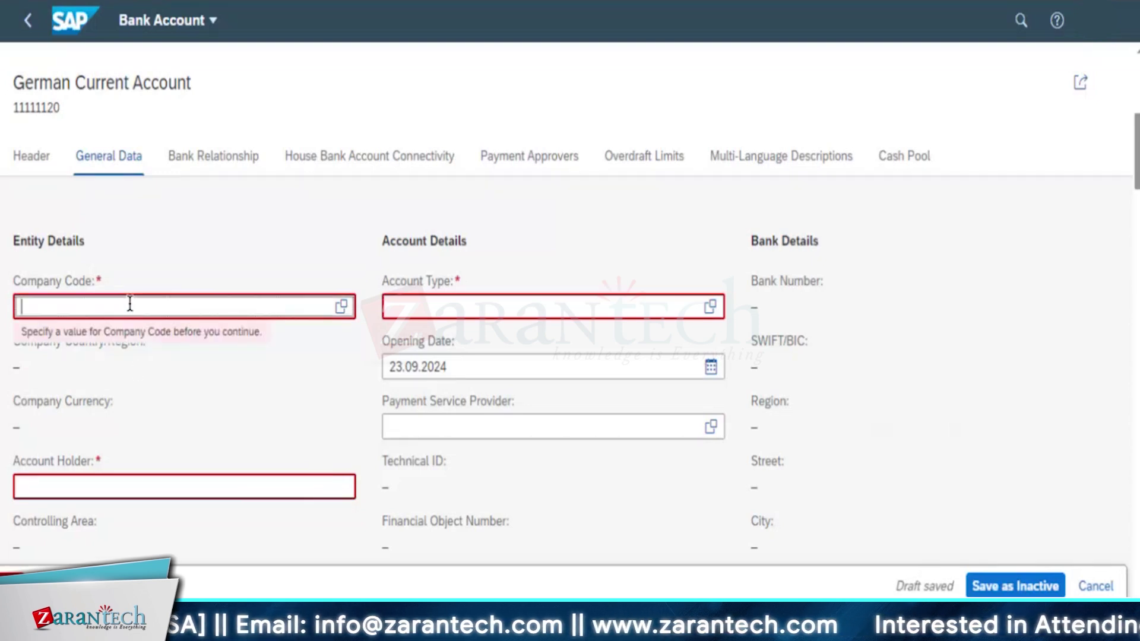
click(342, 314)
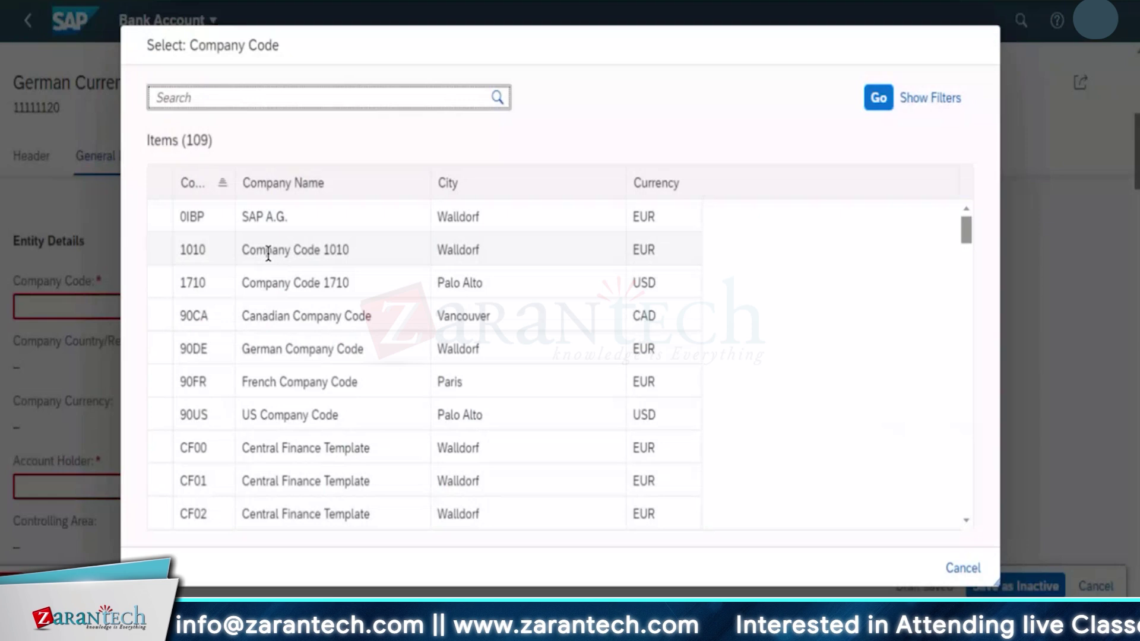
click(268, 254)
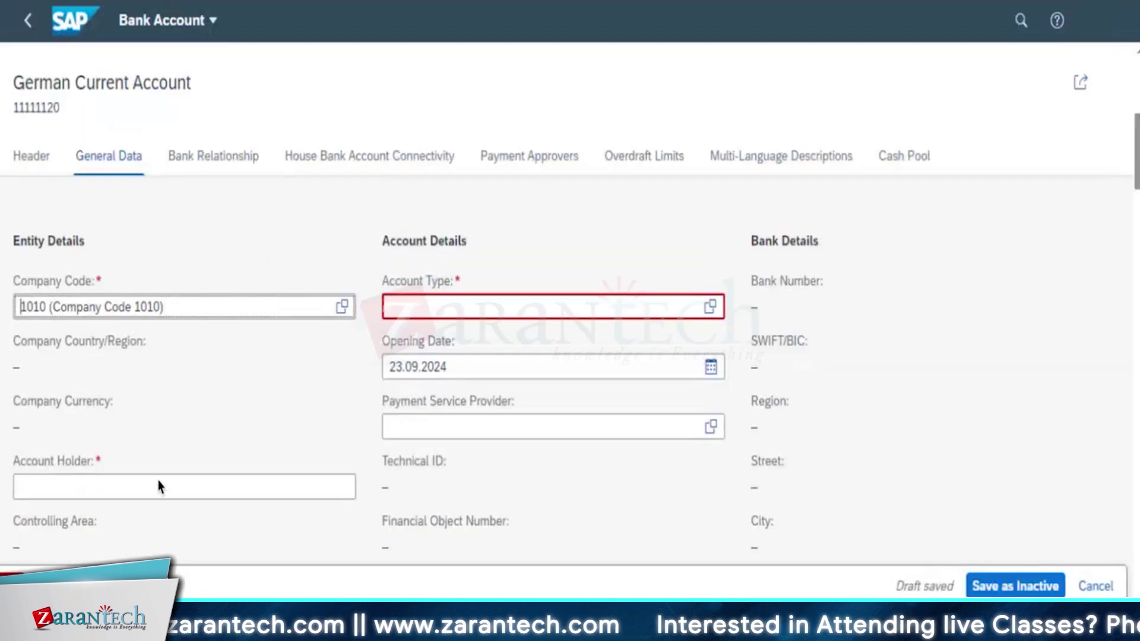
Enter account holder German Industrail corp and choose account type 01, Current Account.
click(159, 482)
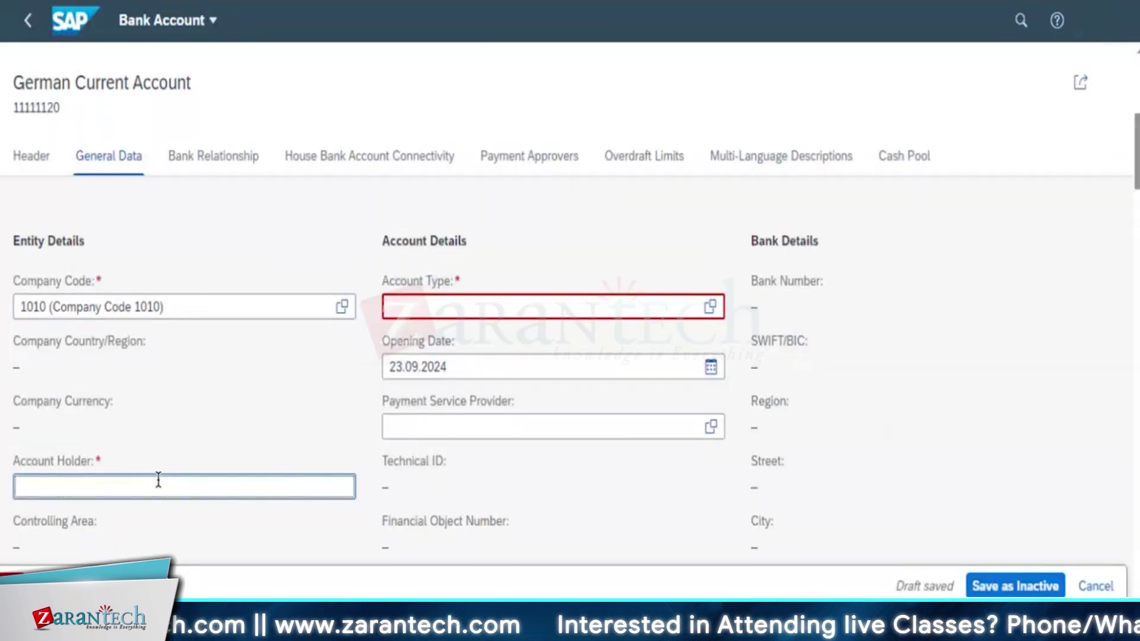
text(G)
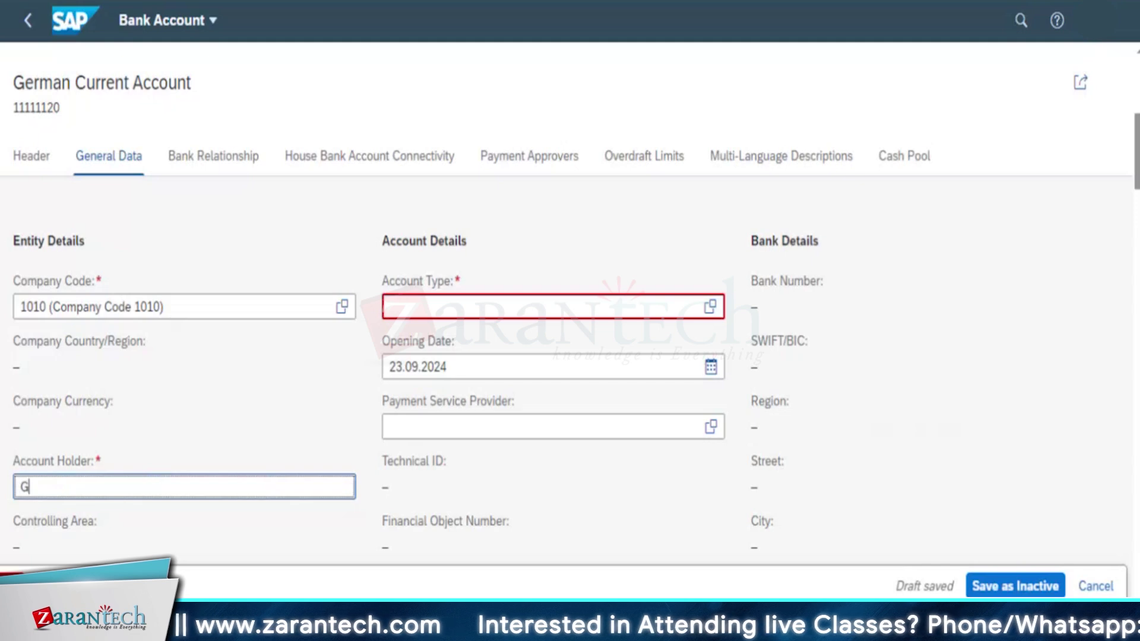
text(erman In)
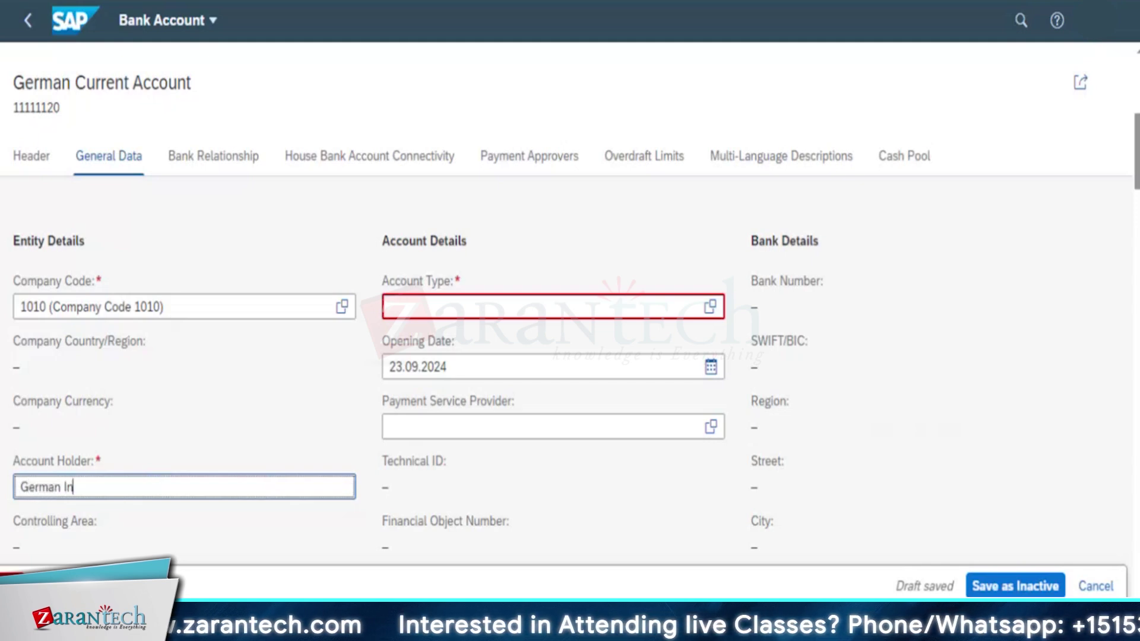
text(dustrai)
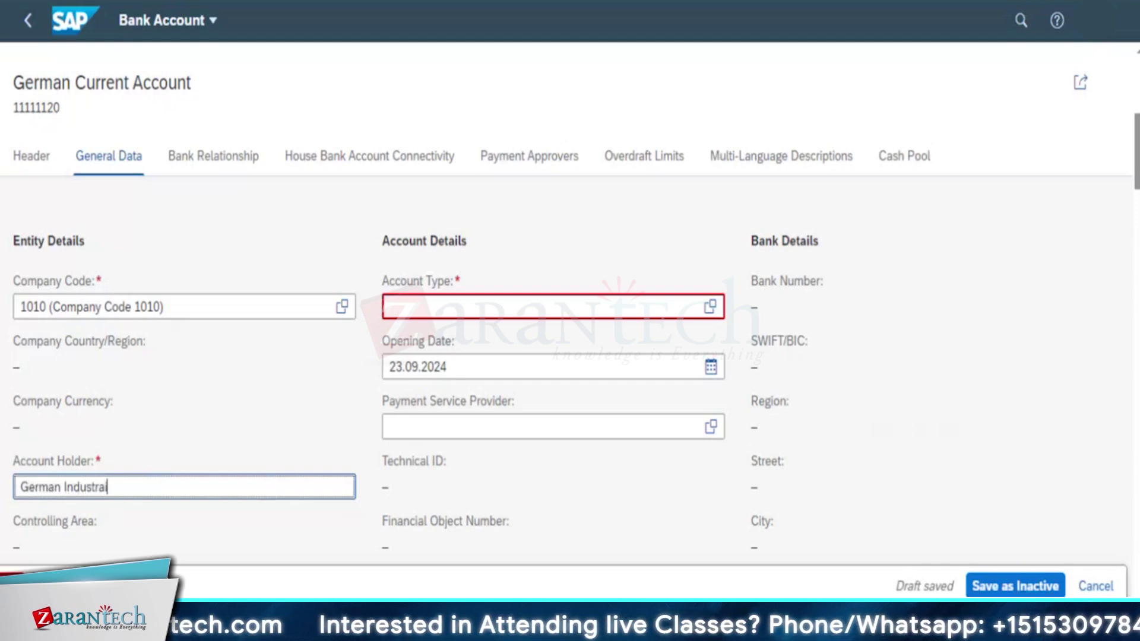
text(l corp)
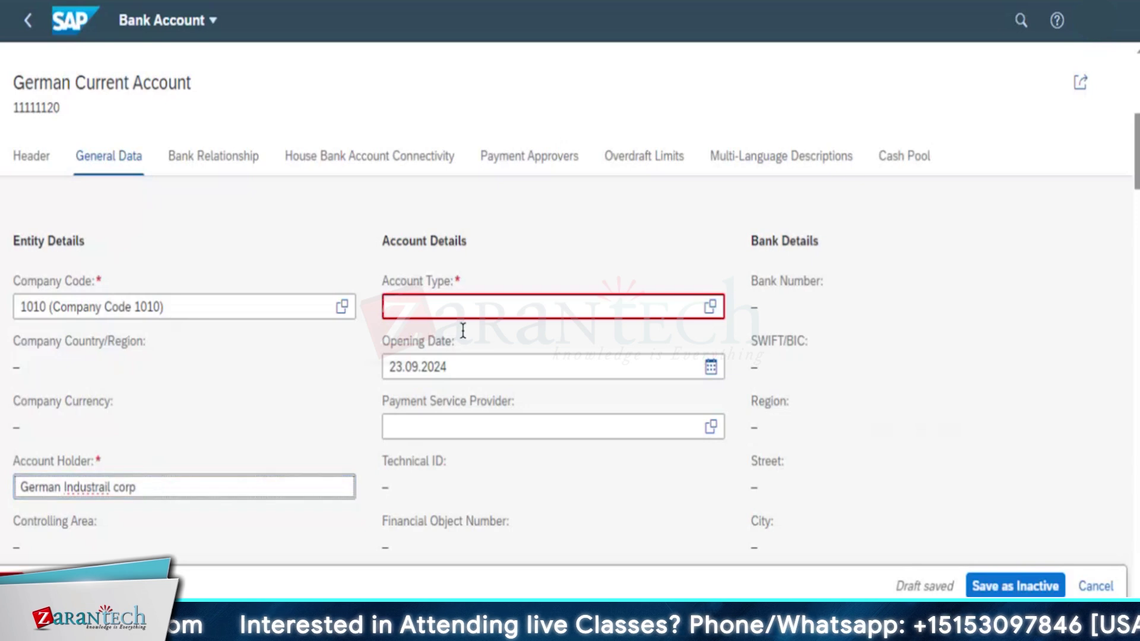
click(487, 303)
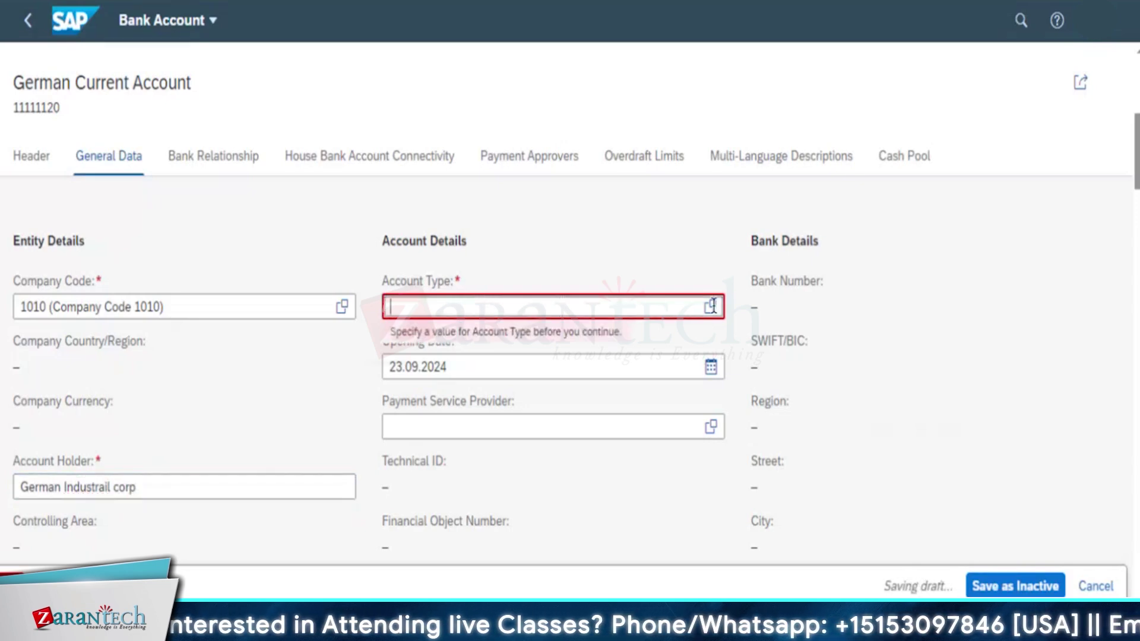
click(715, 310)
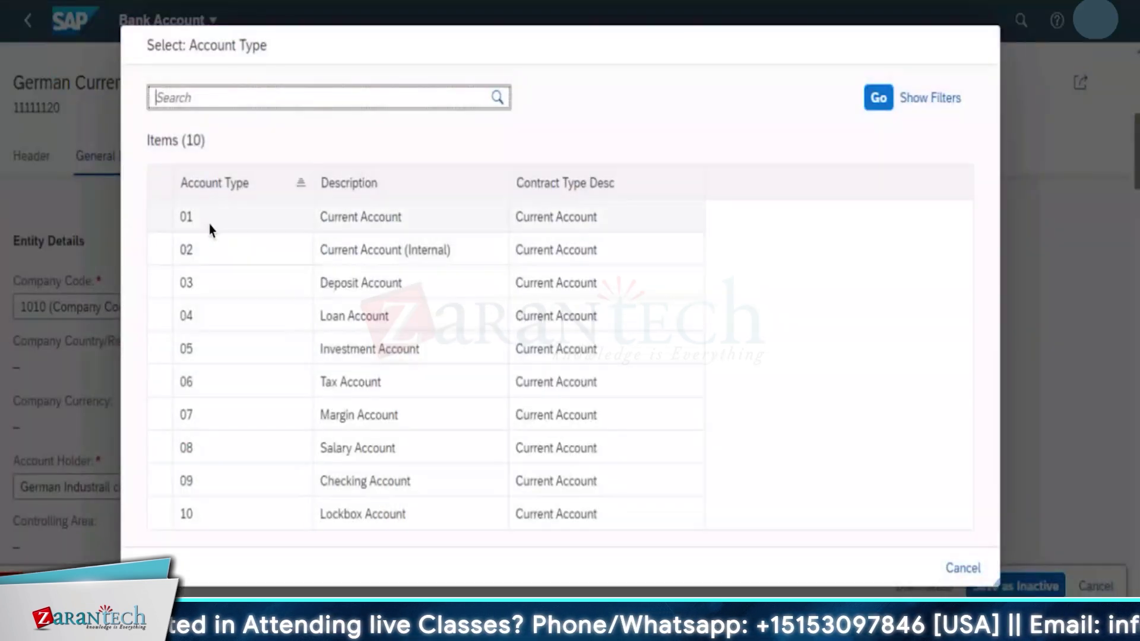
click(547, 230)
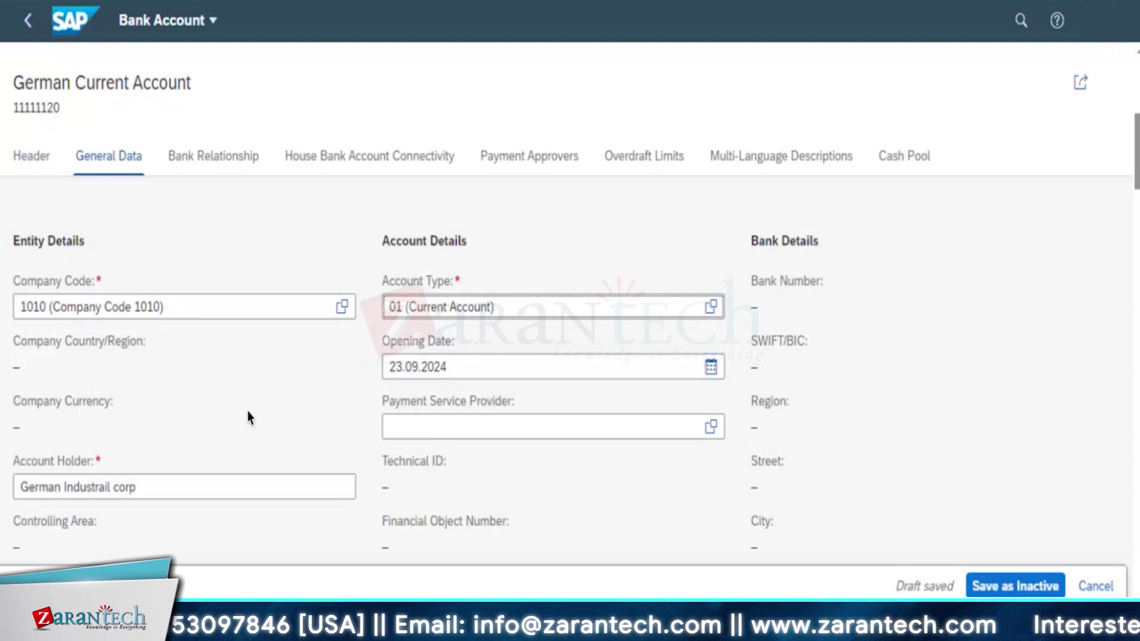
scroll(279, 404, up, 2)
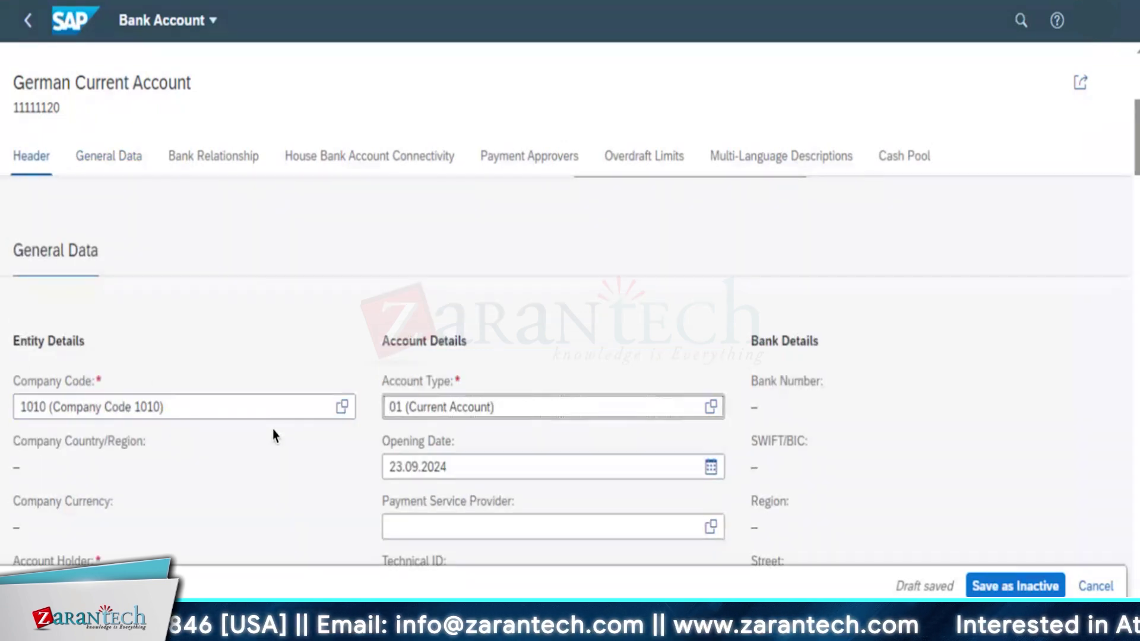
scroll(275, 437, down, 2)
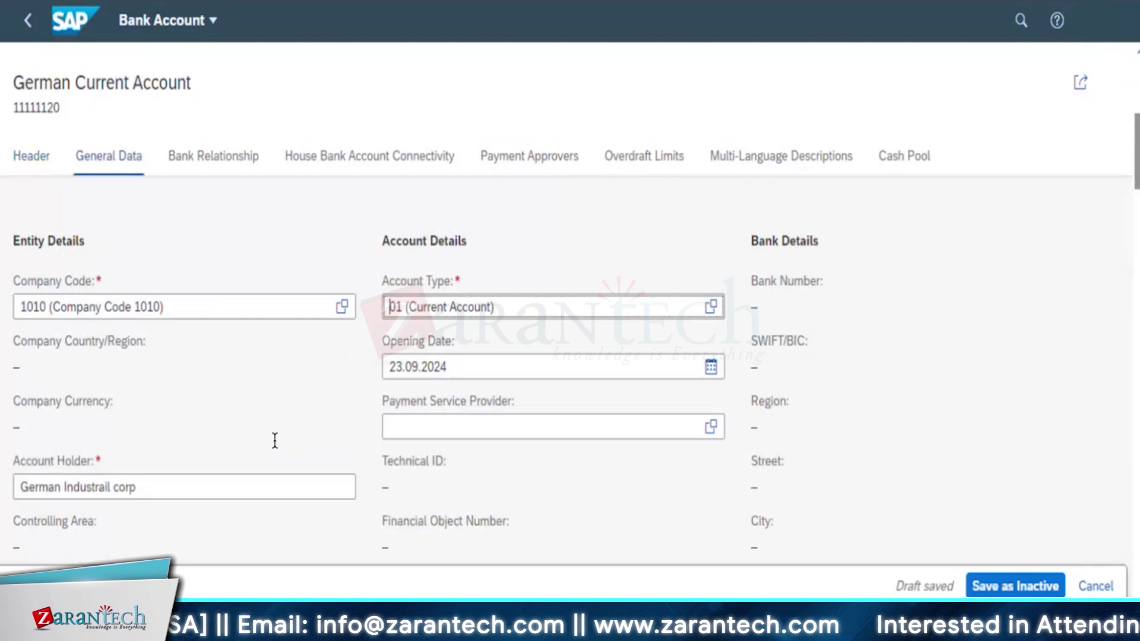
click(27, 162)
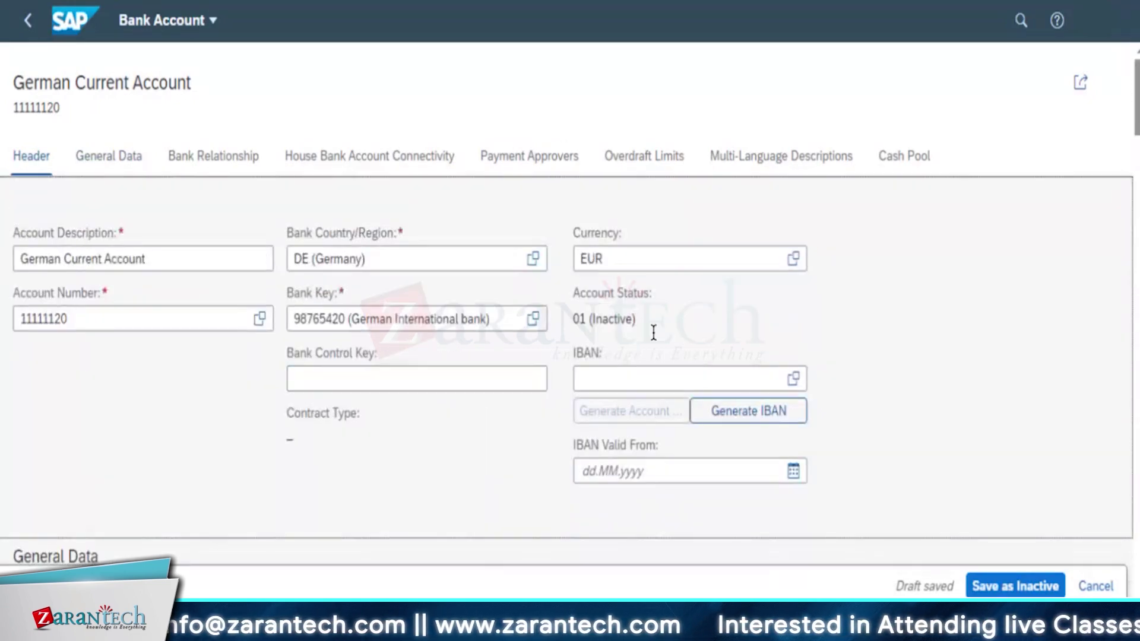
click(726, 417)
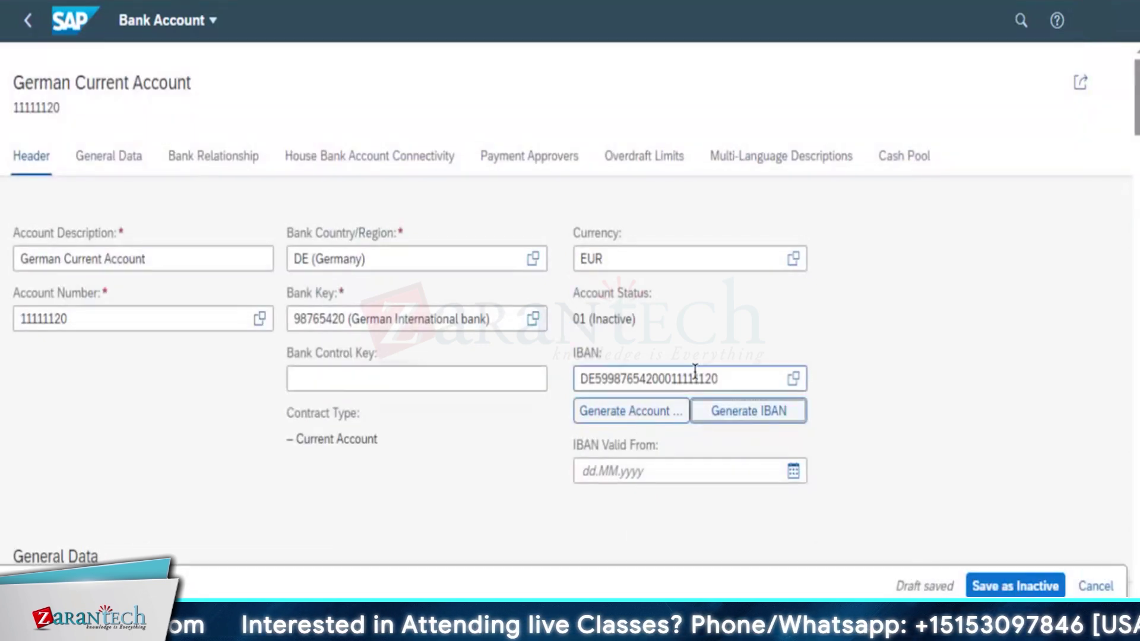
drag(736, 379, 579, 379)
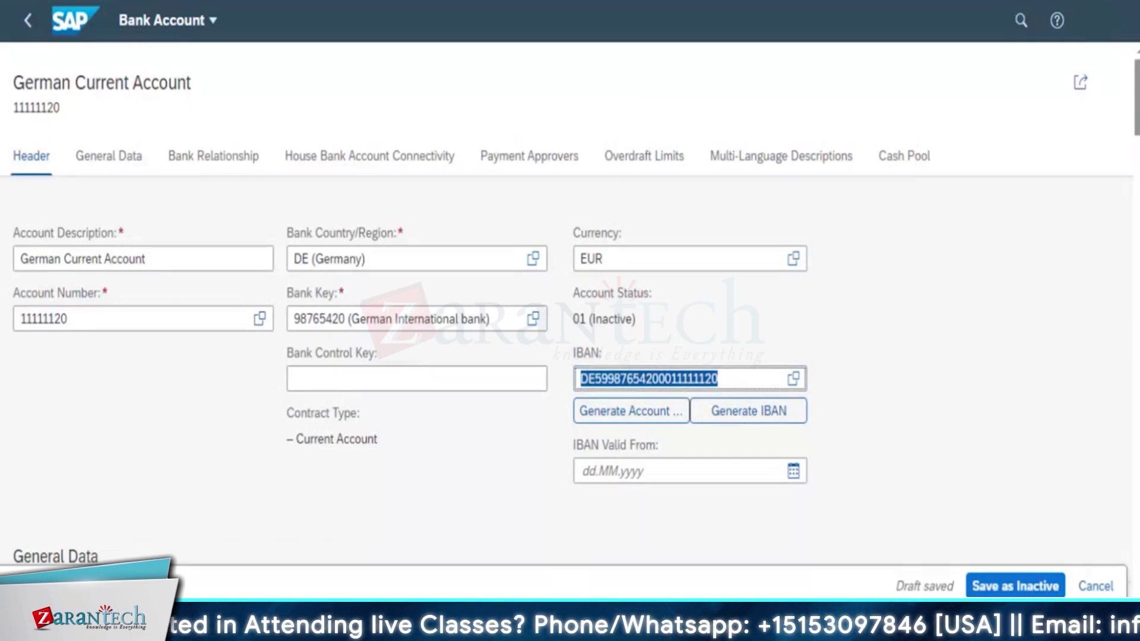
Save German Current Account as inactive, read the bank hierarchy warning, and dismiss the messages.
click(988, 587)
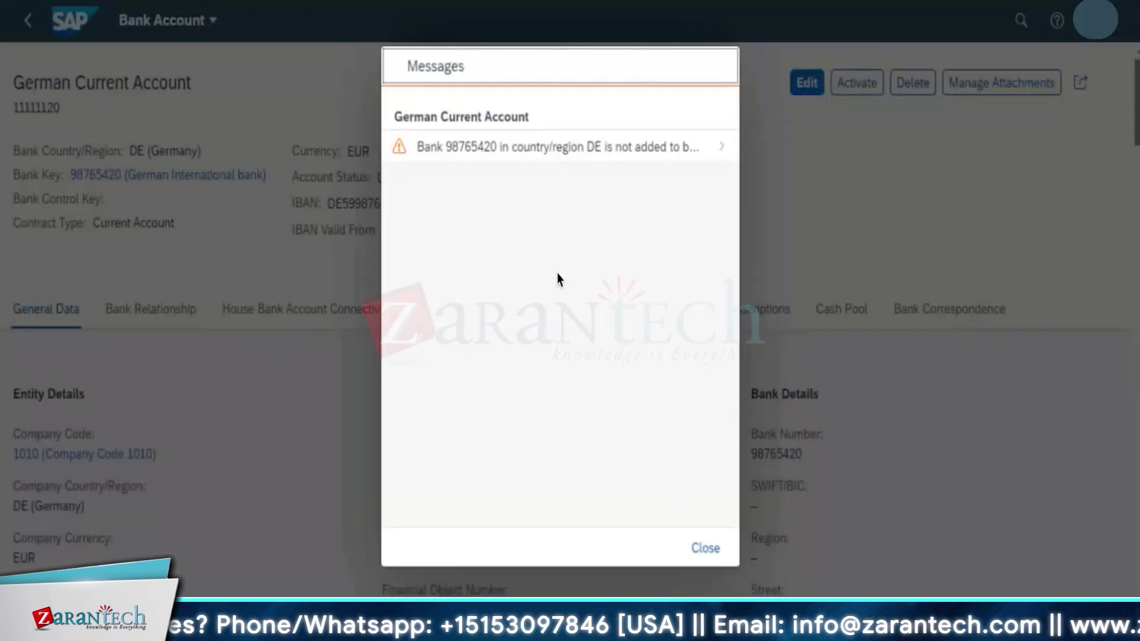
click(723, 159)
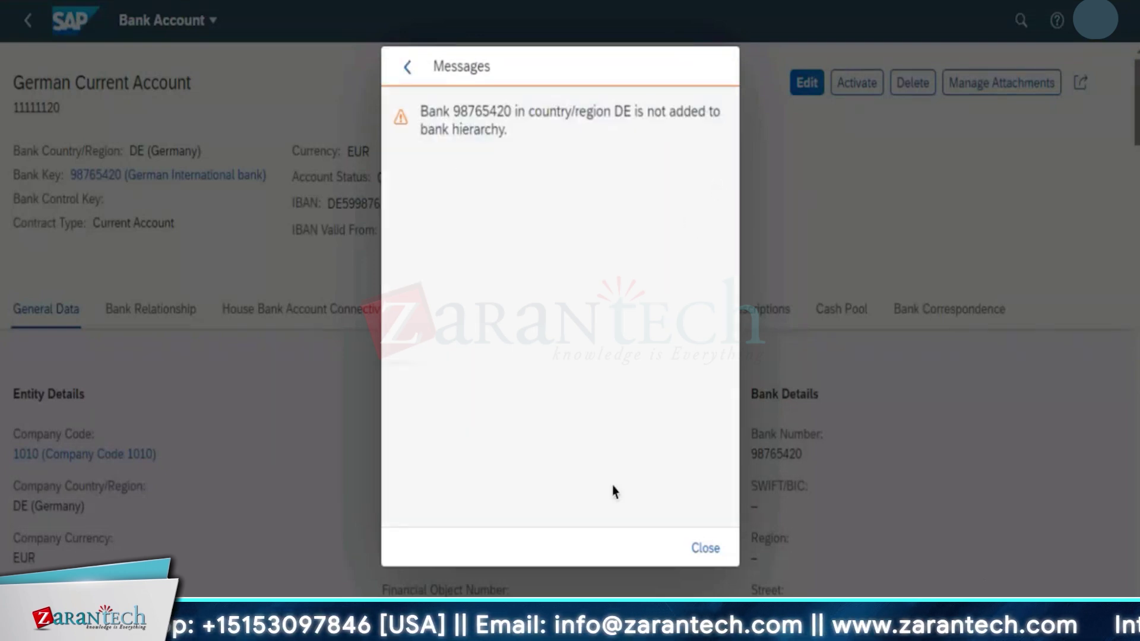
click(706, 547)
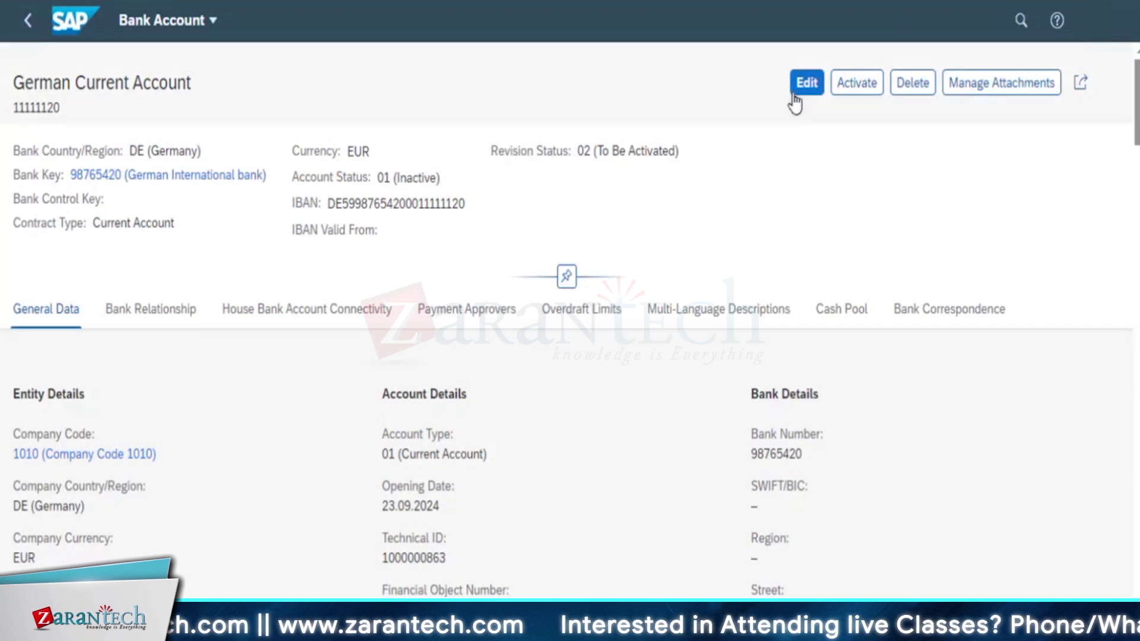
Activate the German Current Account revision, reaching revision status 03 Activated and account status 02 Active.
click(855, 86)
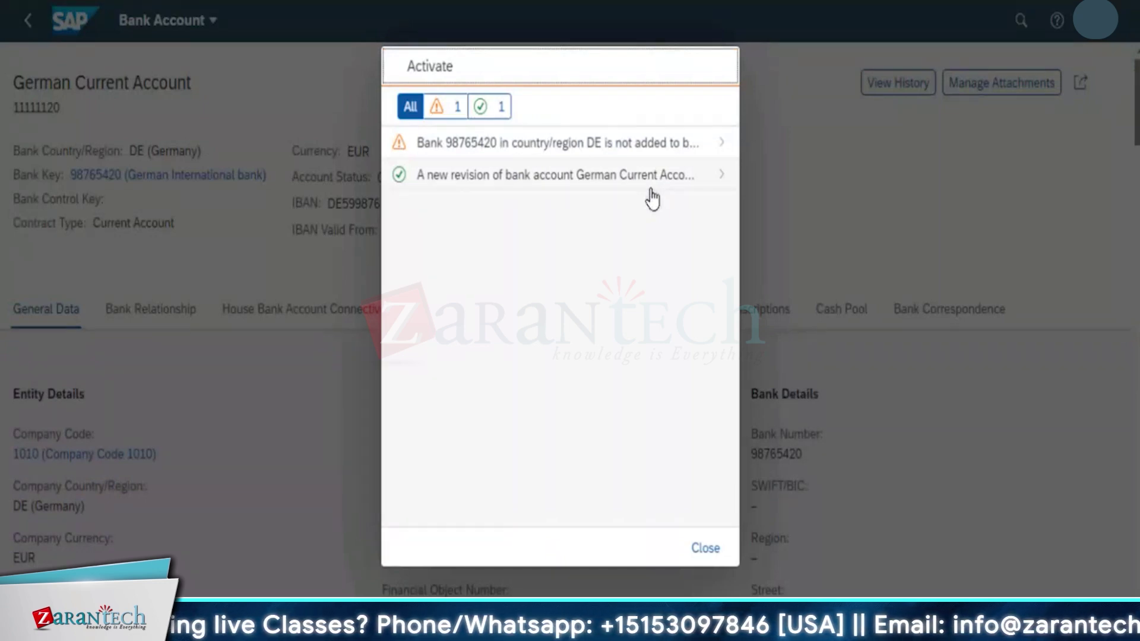
click(704, 549)
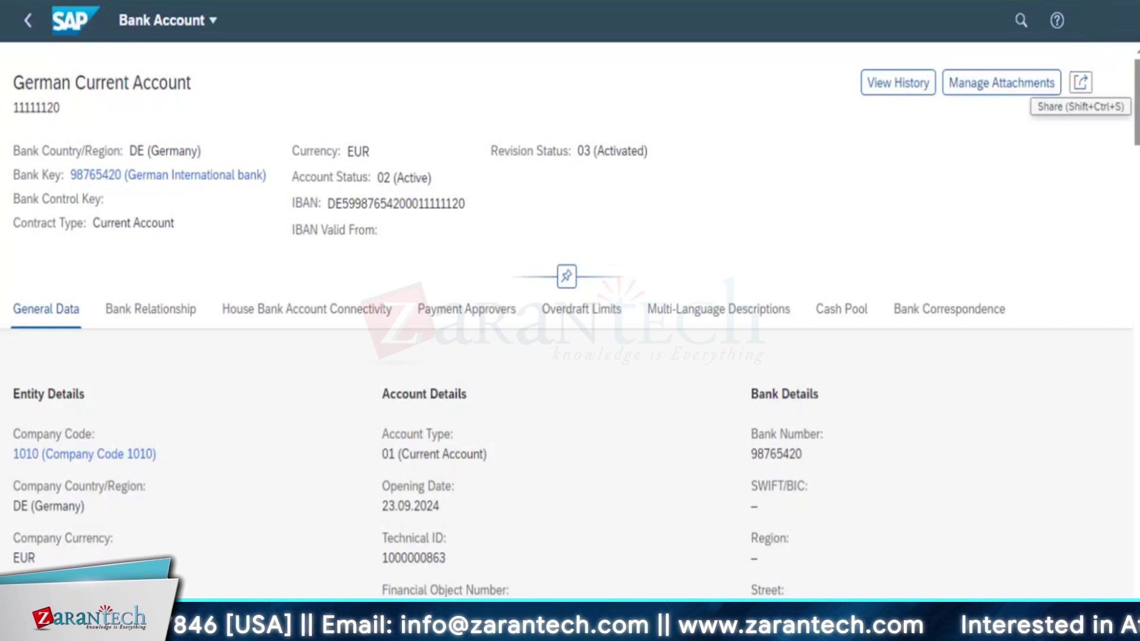
Go back to the launchpad home and reopen the Manage Bank Accounts app.
click(28, 24)
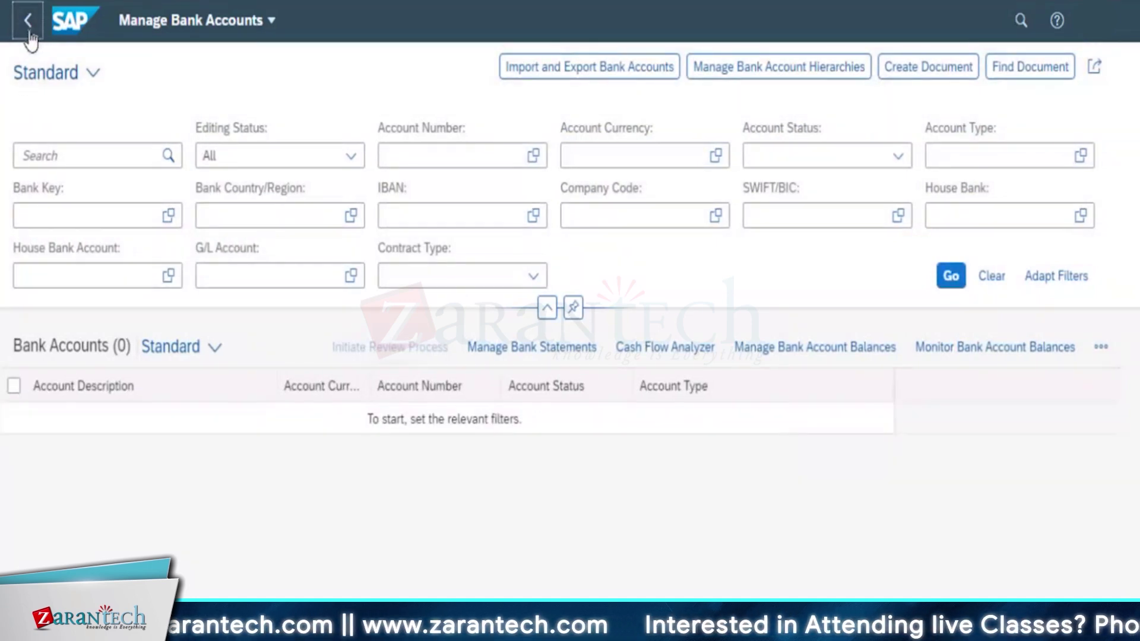
click(28, 26)
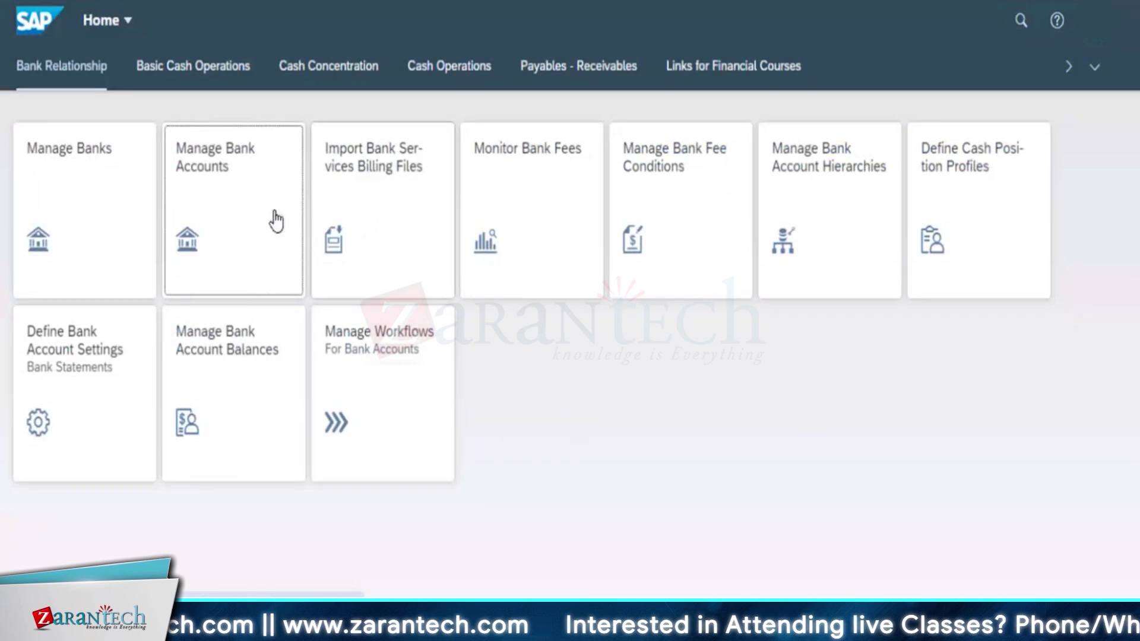
click(228, 205)
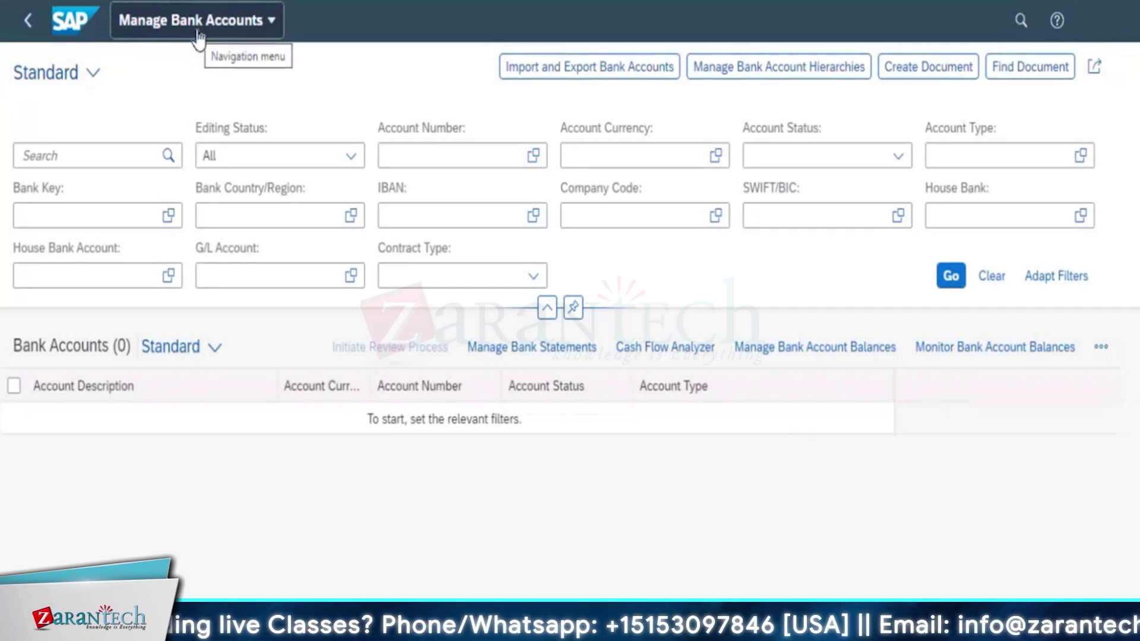
Filter bank accounts by account number 11111120 and open German Current Account's details.
click(398, 155)
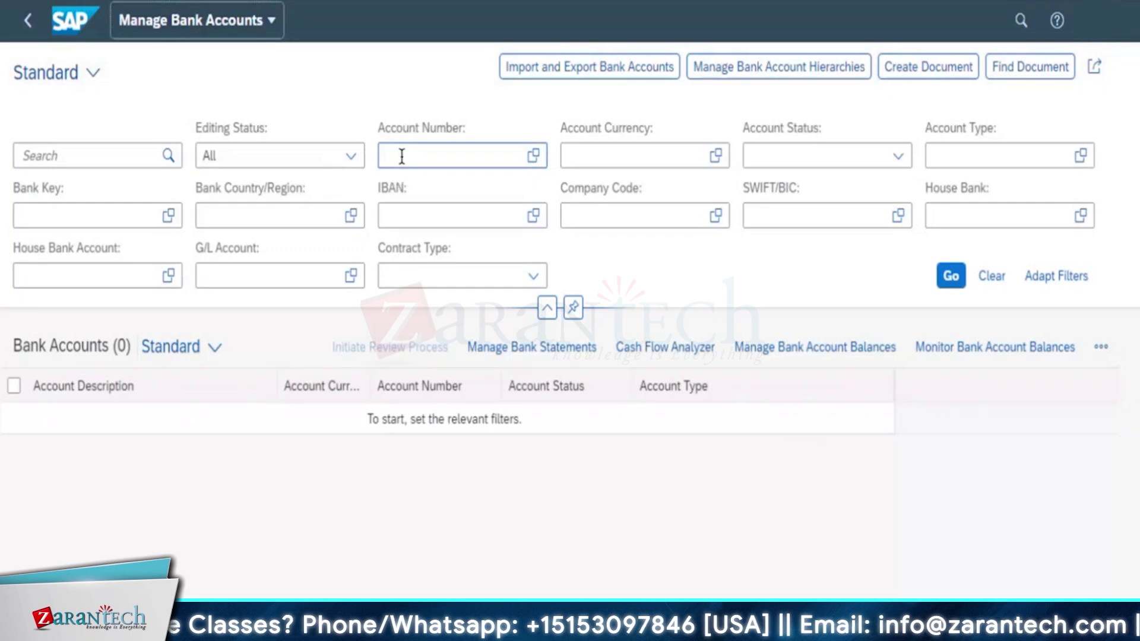
text(1111)
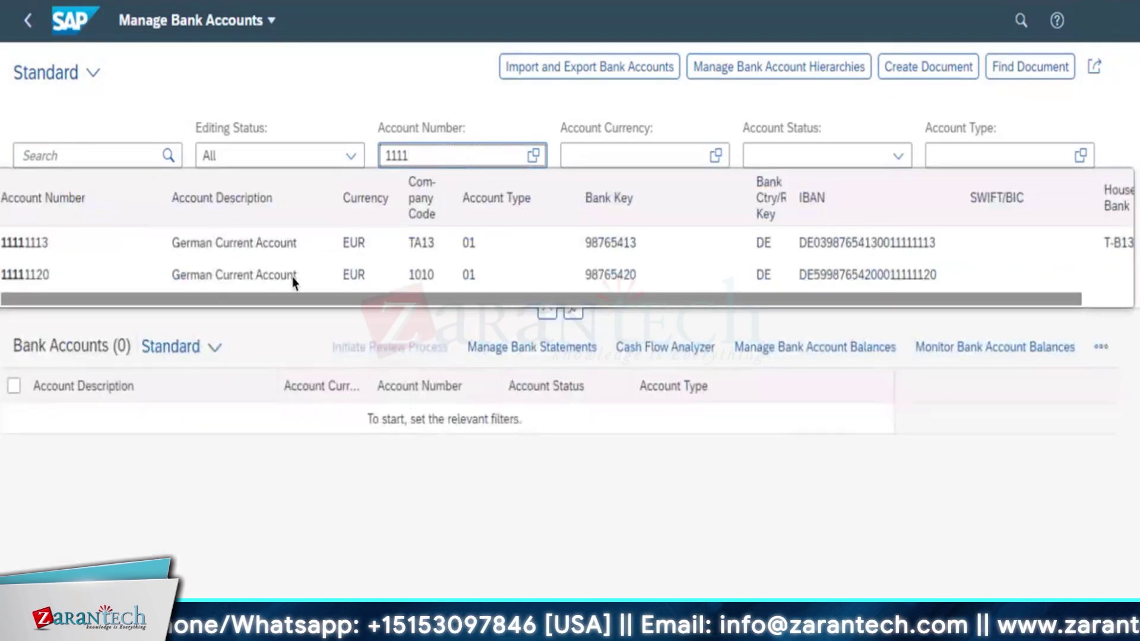
click(264, 281)
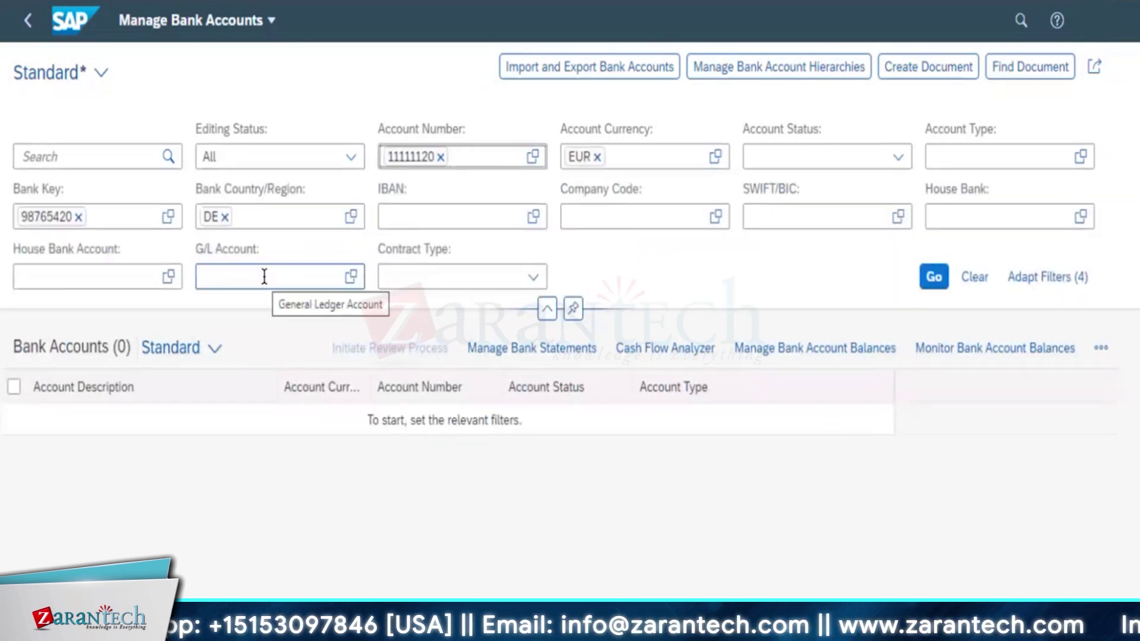
click(931, 277)
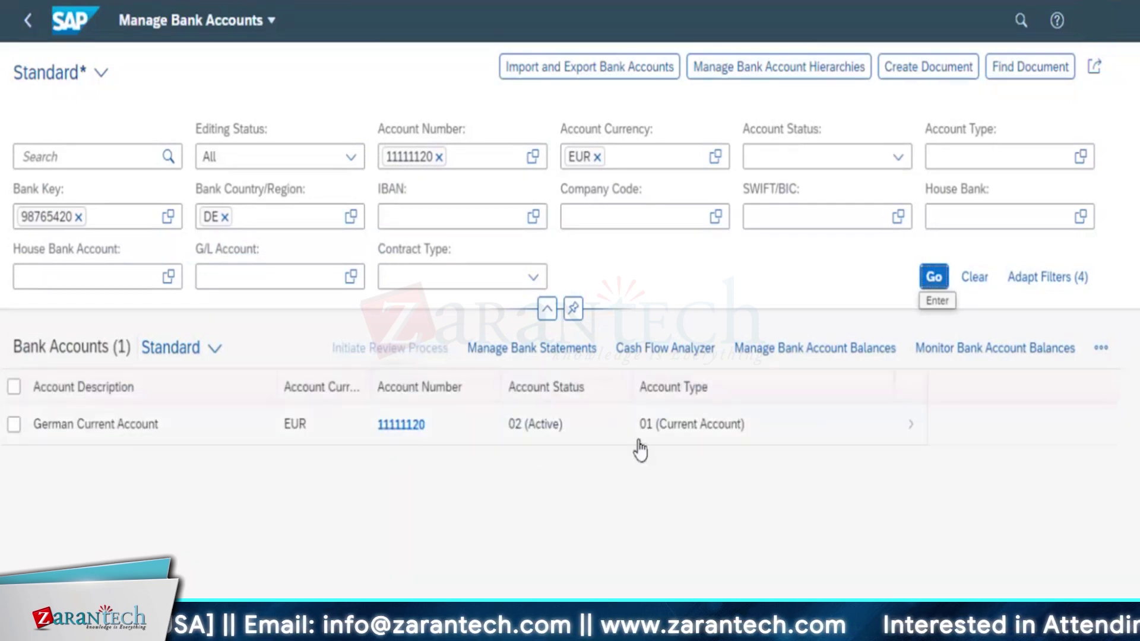
click(915, 432)
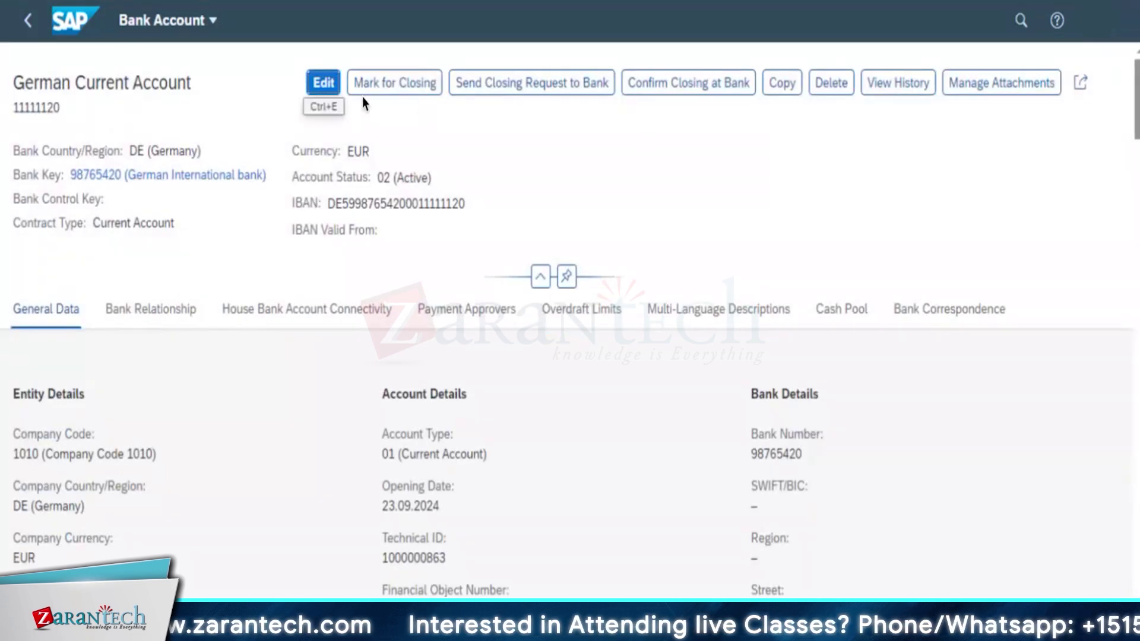
Put German Current Account into edit mode and view its empty House Bank Account Connectivity section.
click(326, 86)
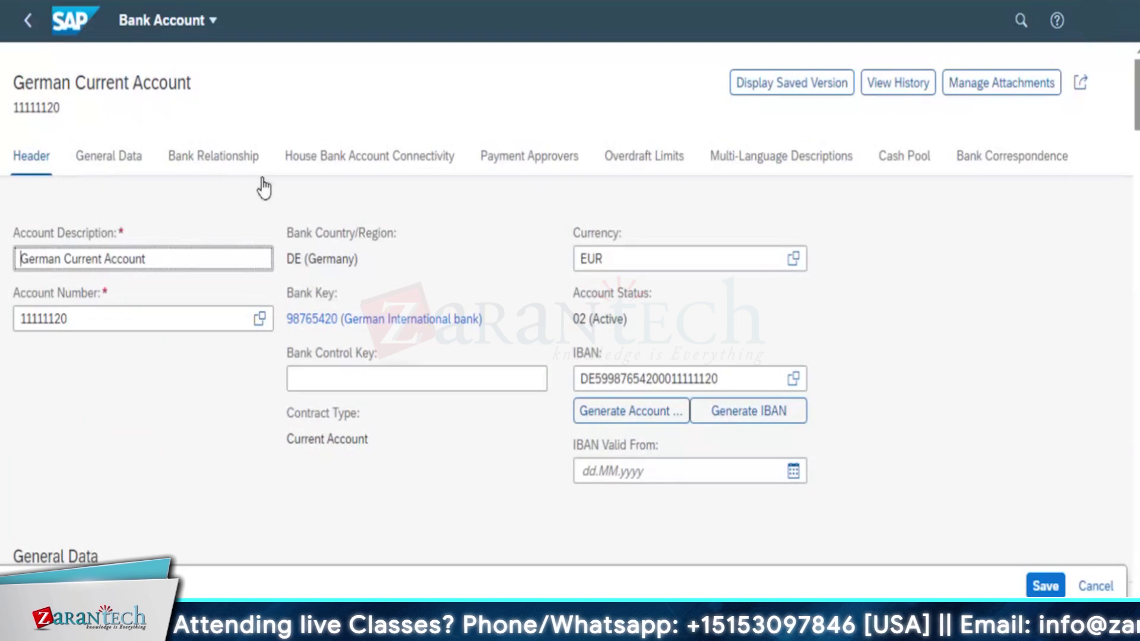
click(339, 161)
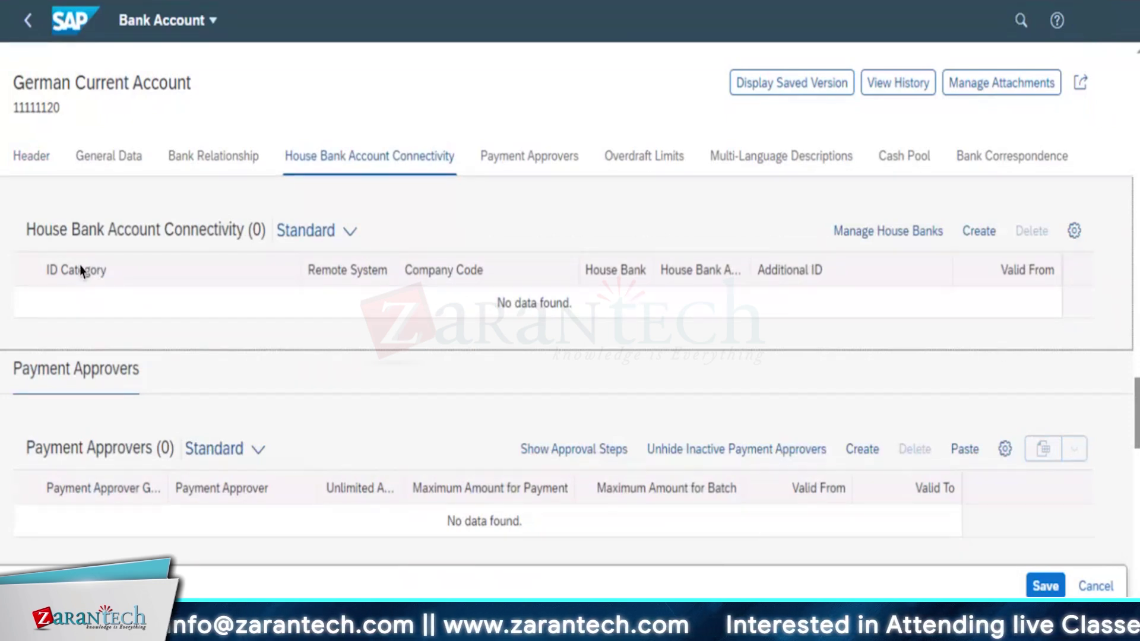
scroll(473, 395, down, 3)
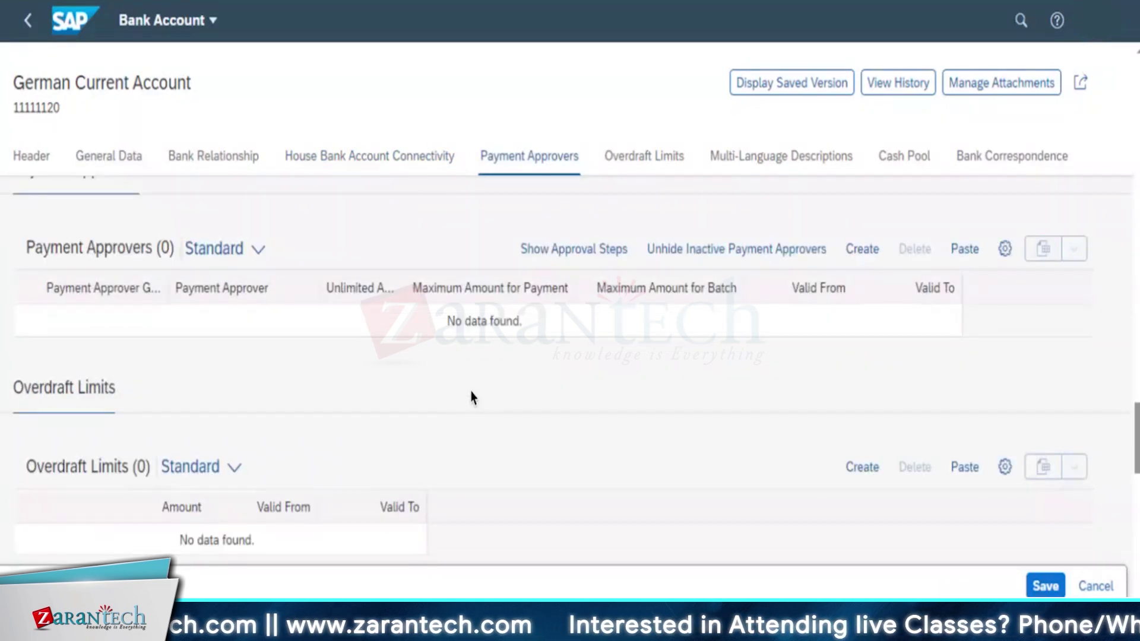
scroll(427, 333, up, 3)
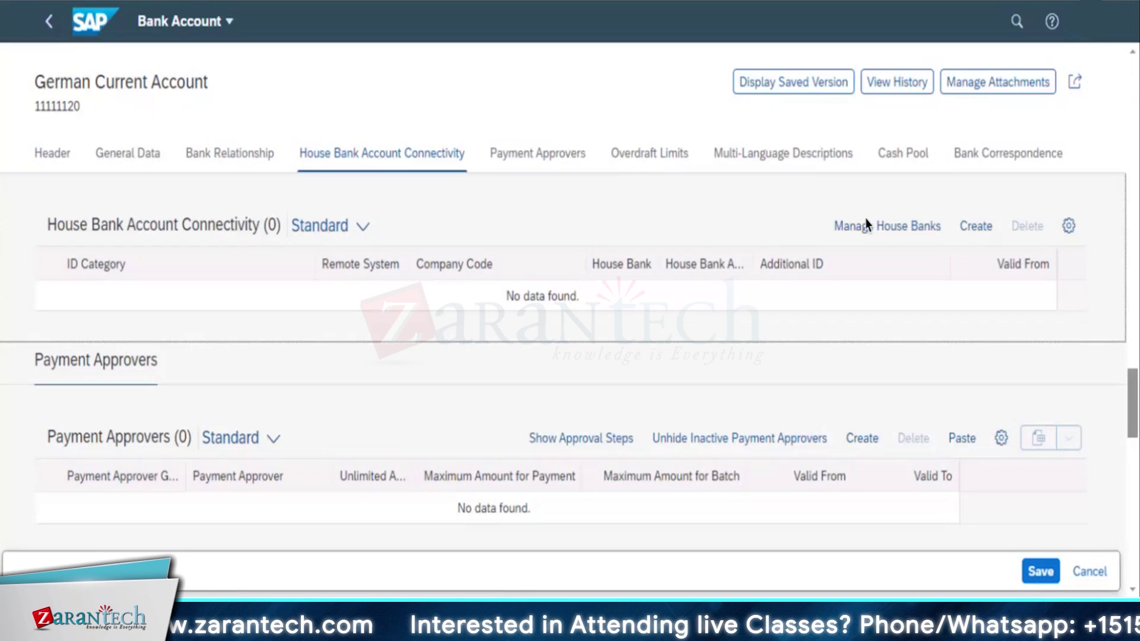
Add a connectivity entry for company code 1010 with house bank T-B20 and house bank account GIRO.
click(972, 231)
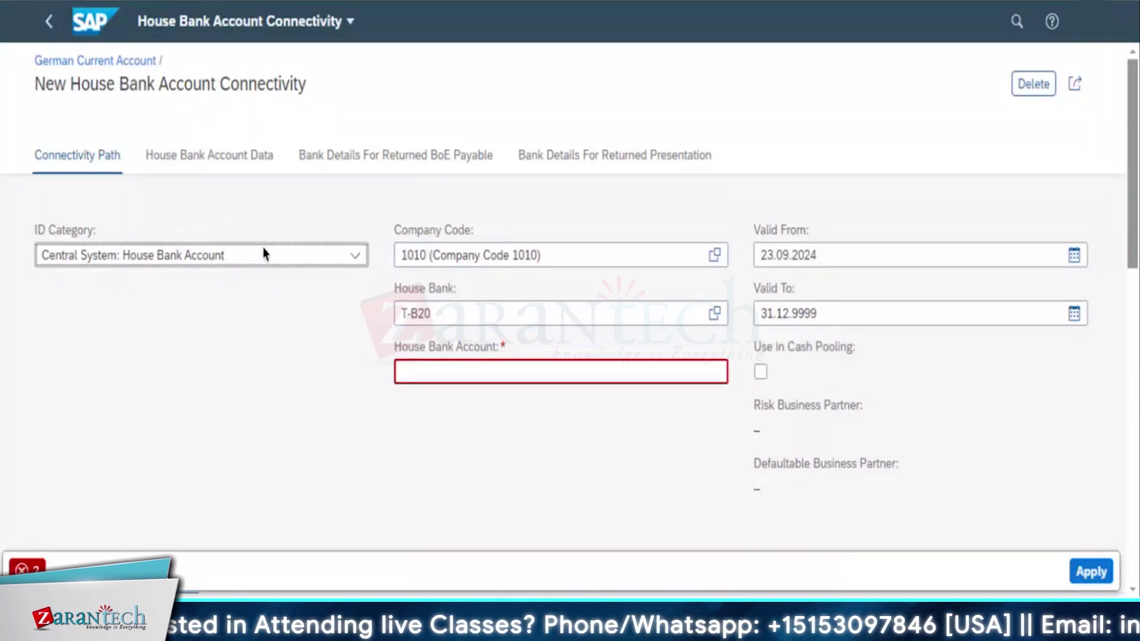
click(498, 369)
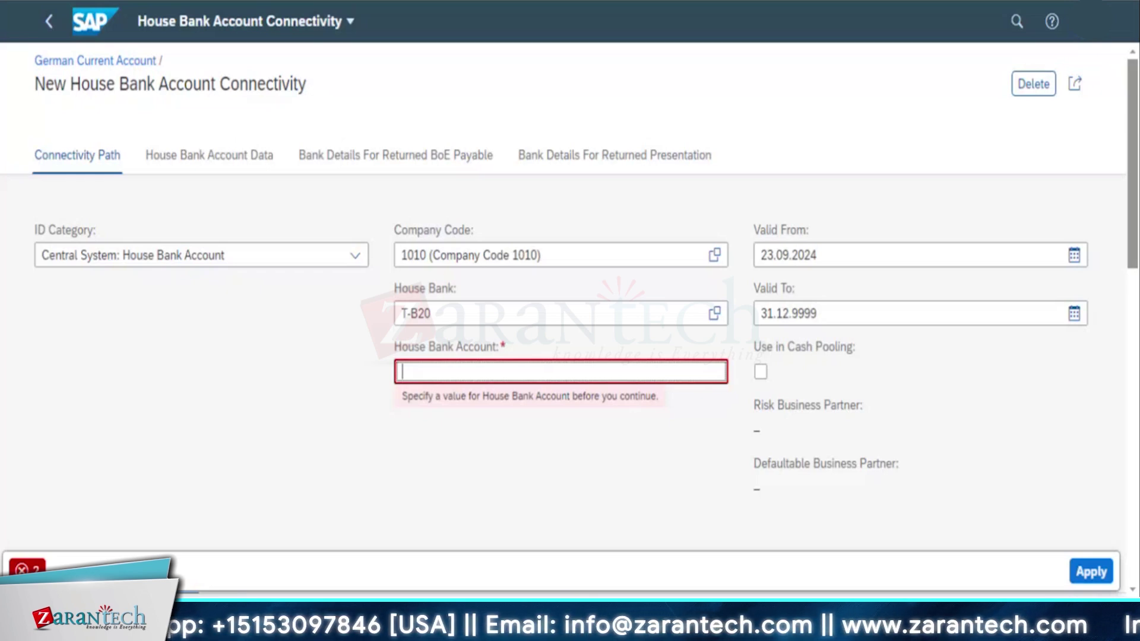
text(GIR)
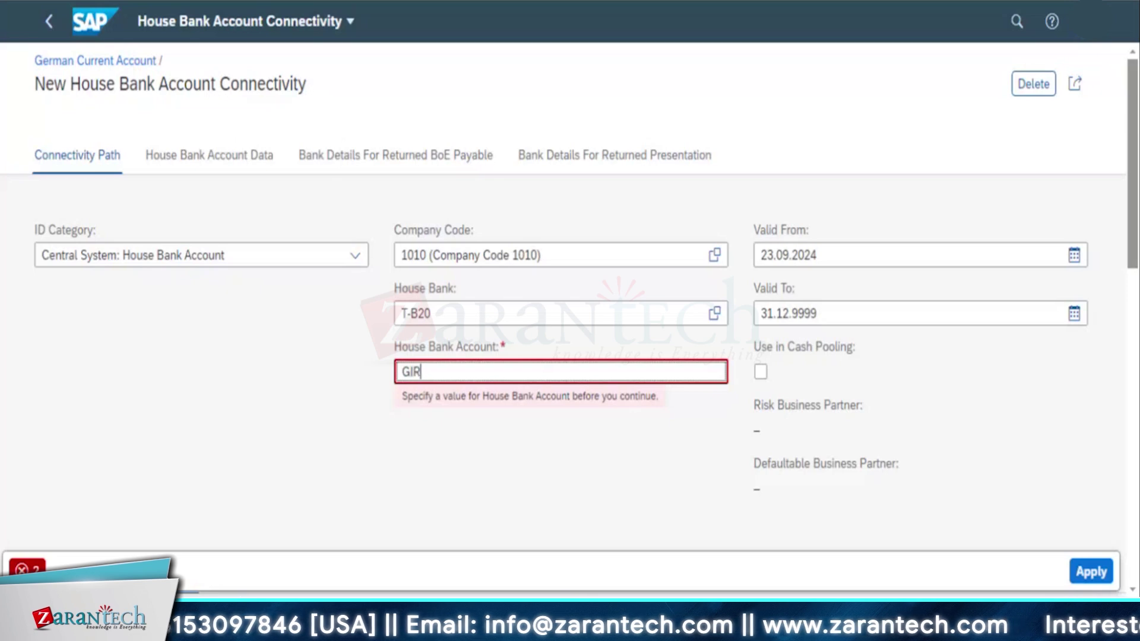
text(O)
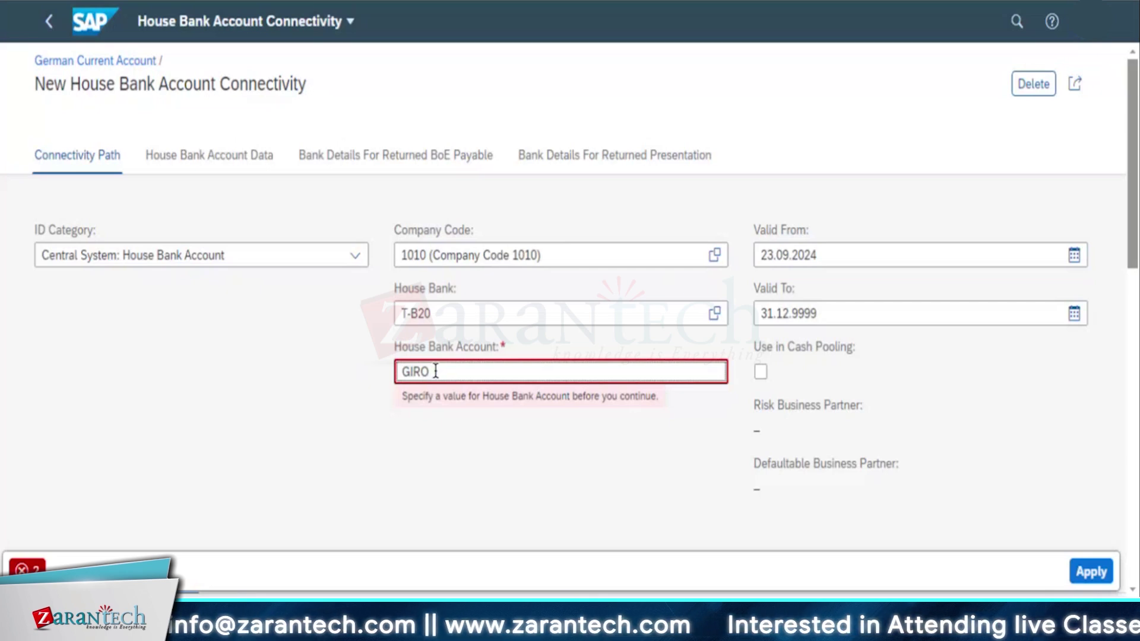
click(219, 166)
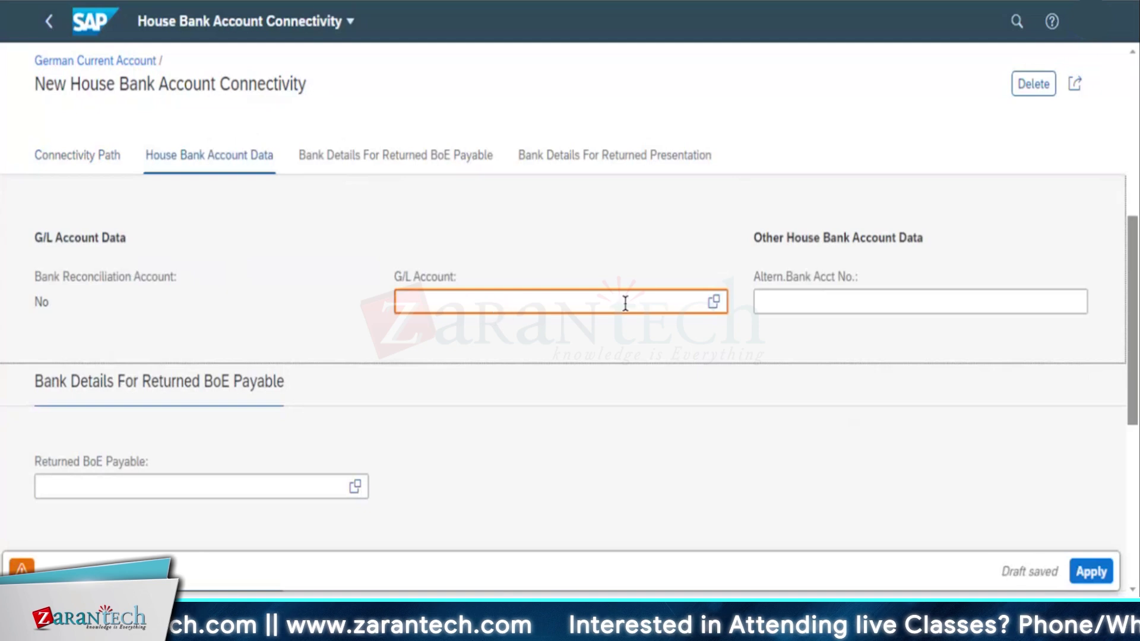
Choose G/L account 11000000 for the connectivity entry from the value help.
click(715, 305)
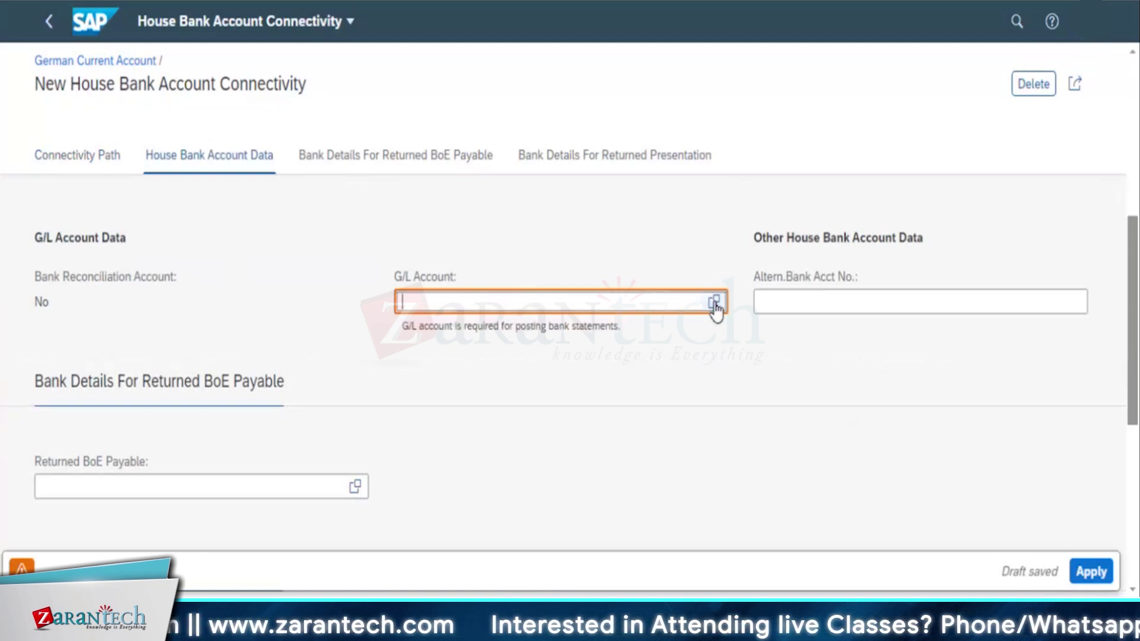
click(715, 306)
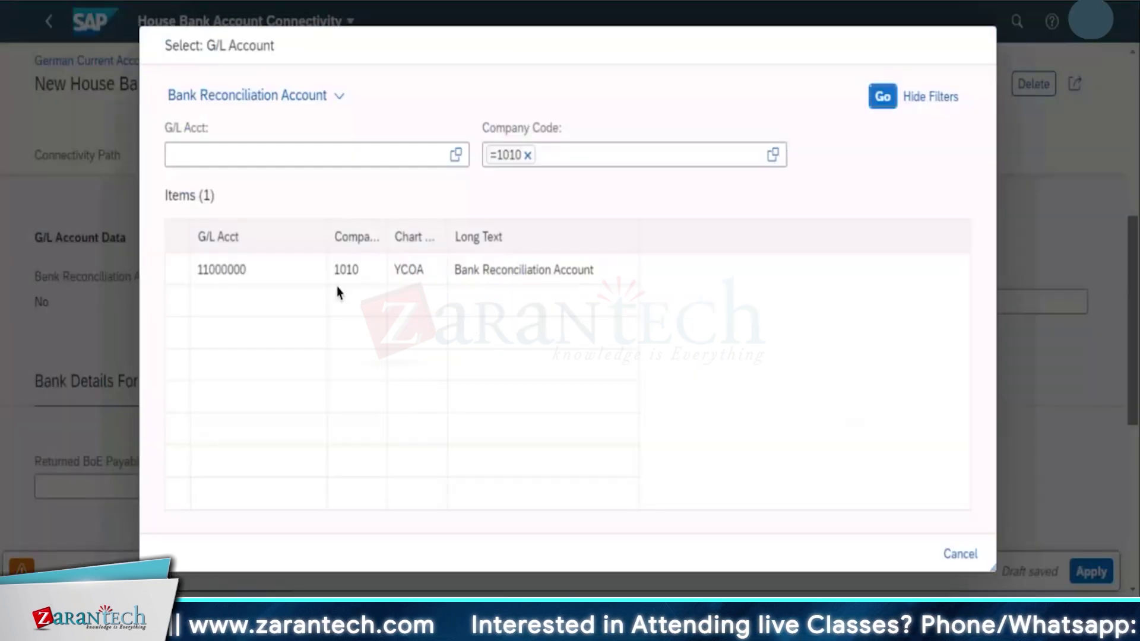
click(235, 272)
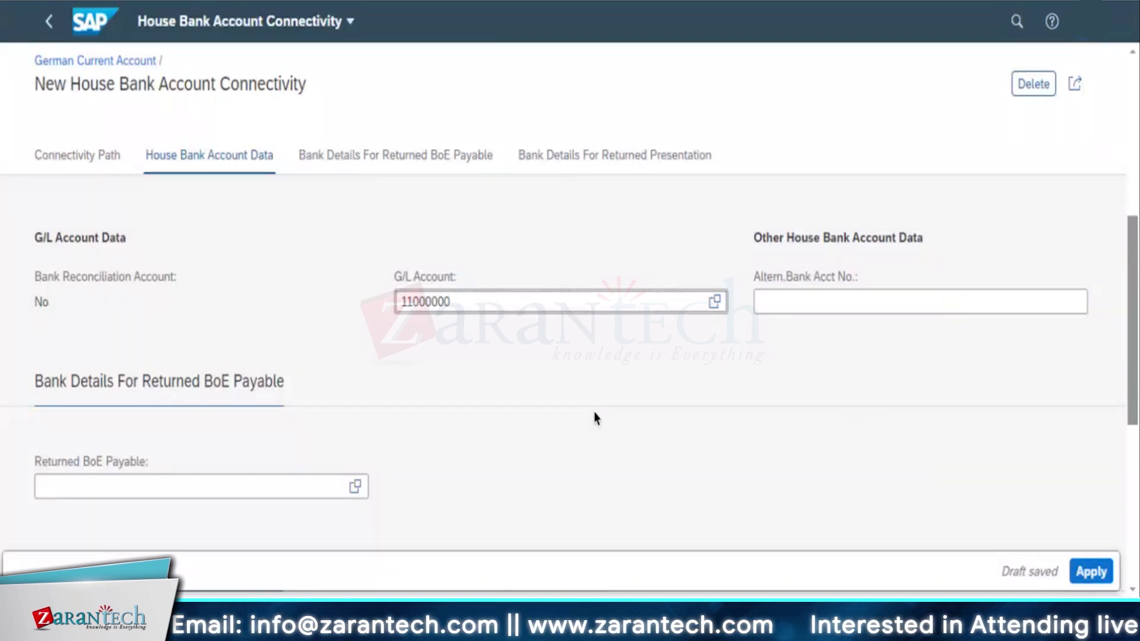
Apply the GIRO connectivity entry and save German Current Account, dismissing the save messages.
click(1092, 572)
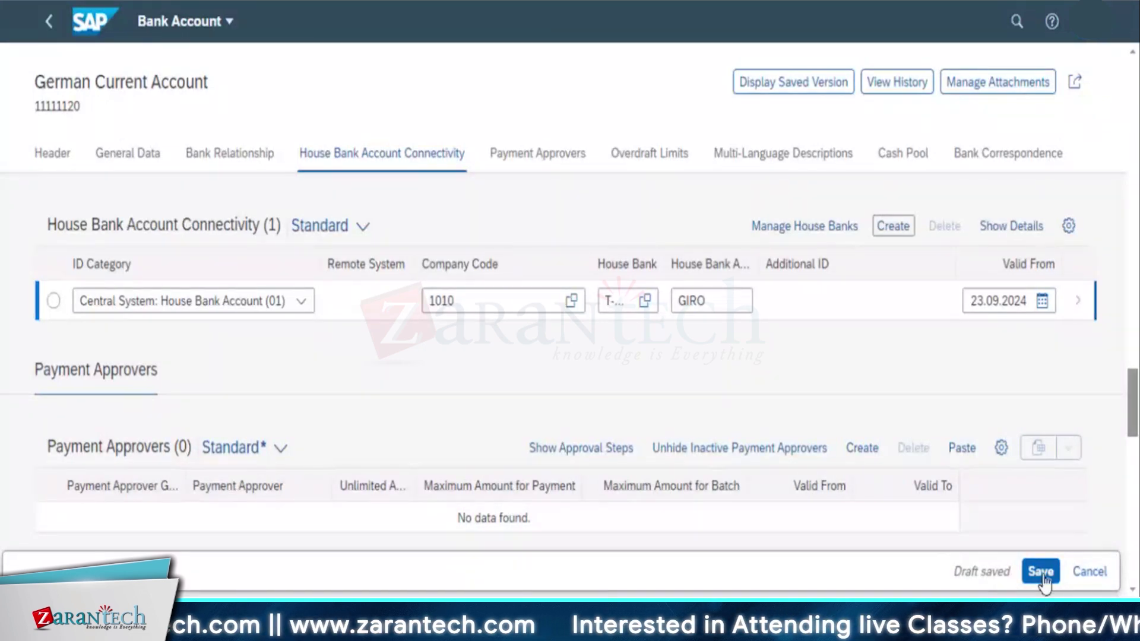
click(1043, 575)
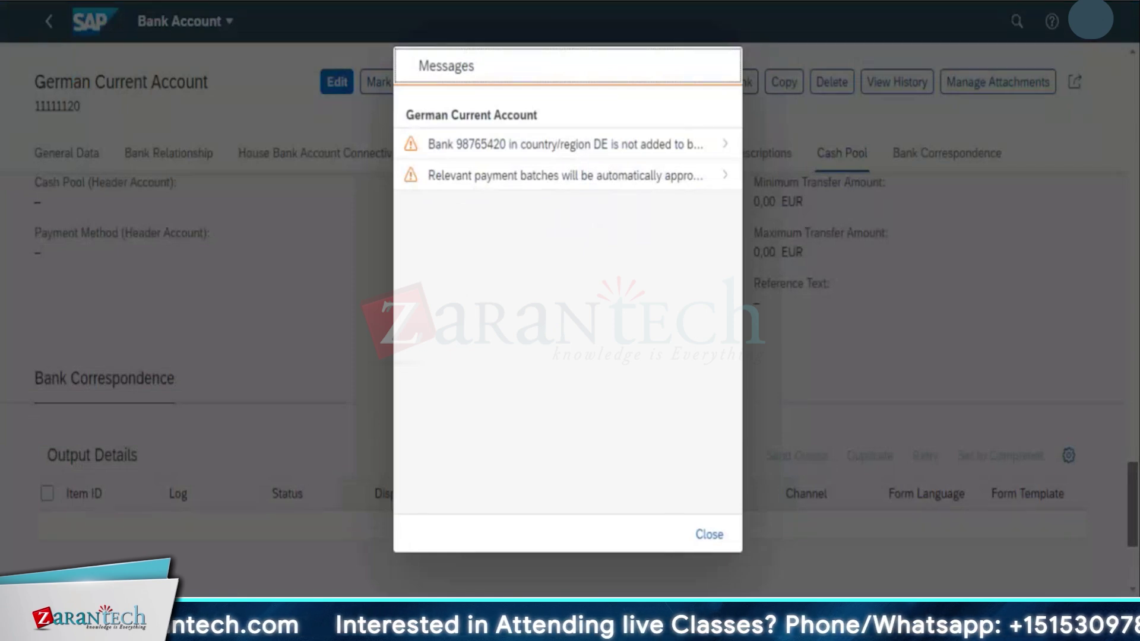
click(709, 534)
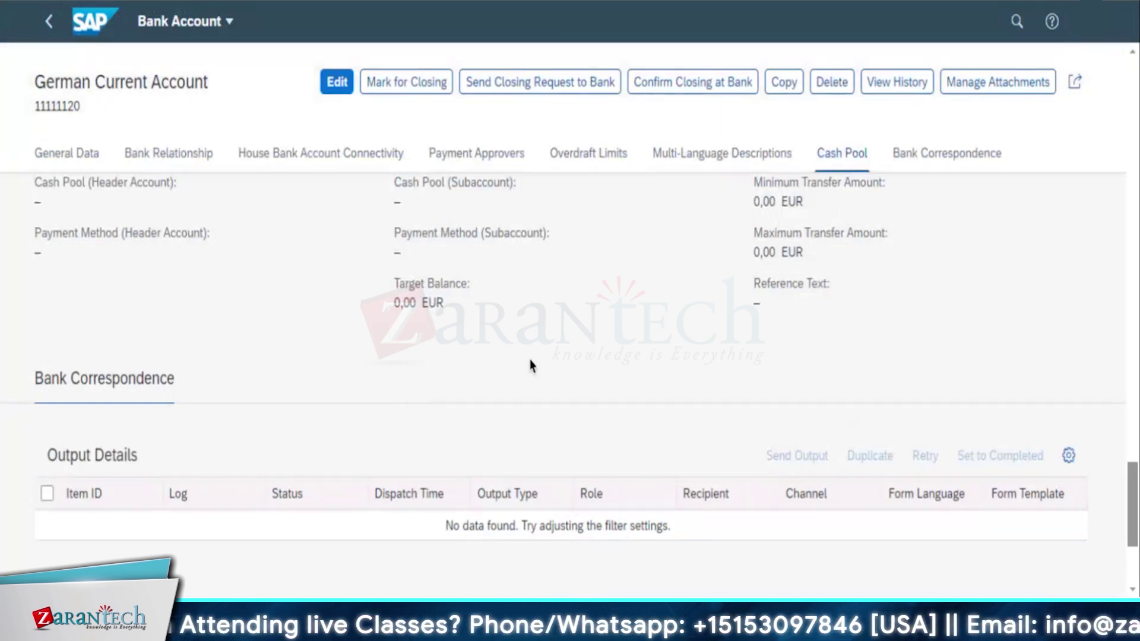
scroll(448, 301, up, 6)
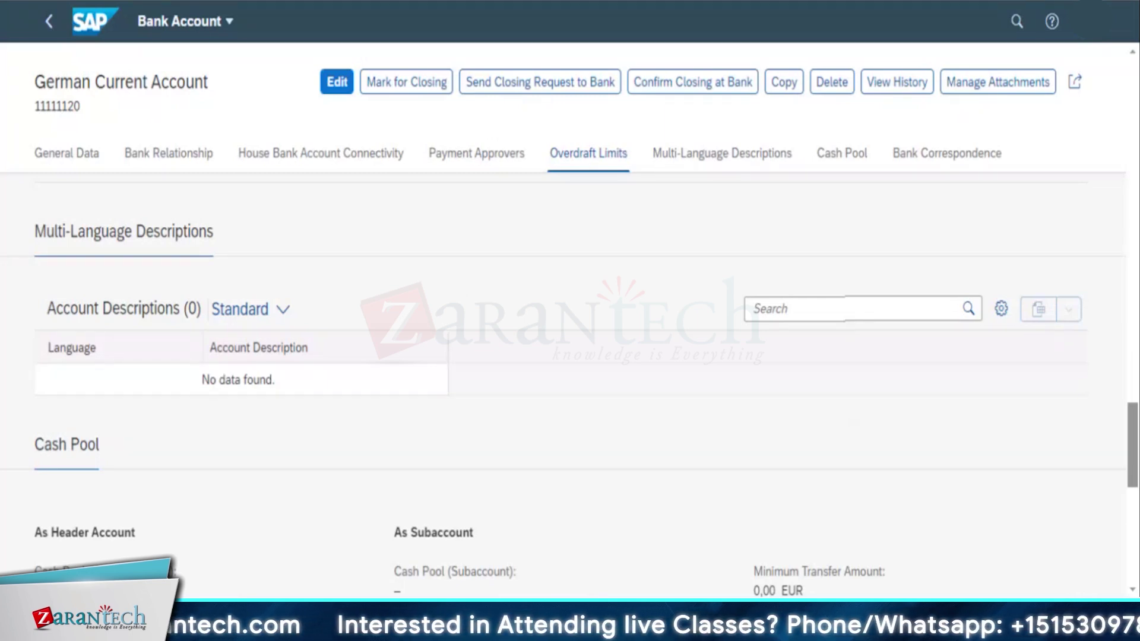
Return from the bank account and list to Home and show the All My Apps panel.
click(45, 24)
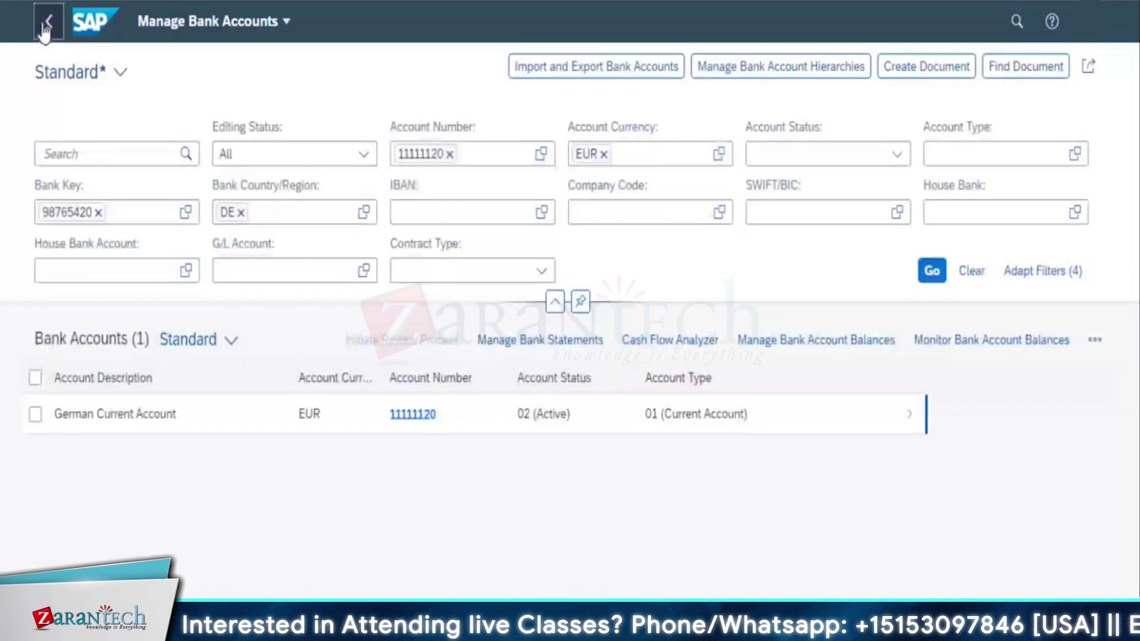
click(45, 24)
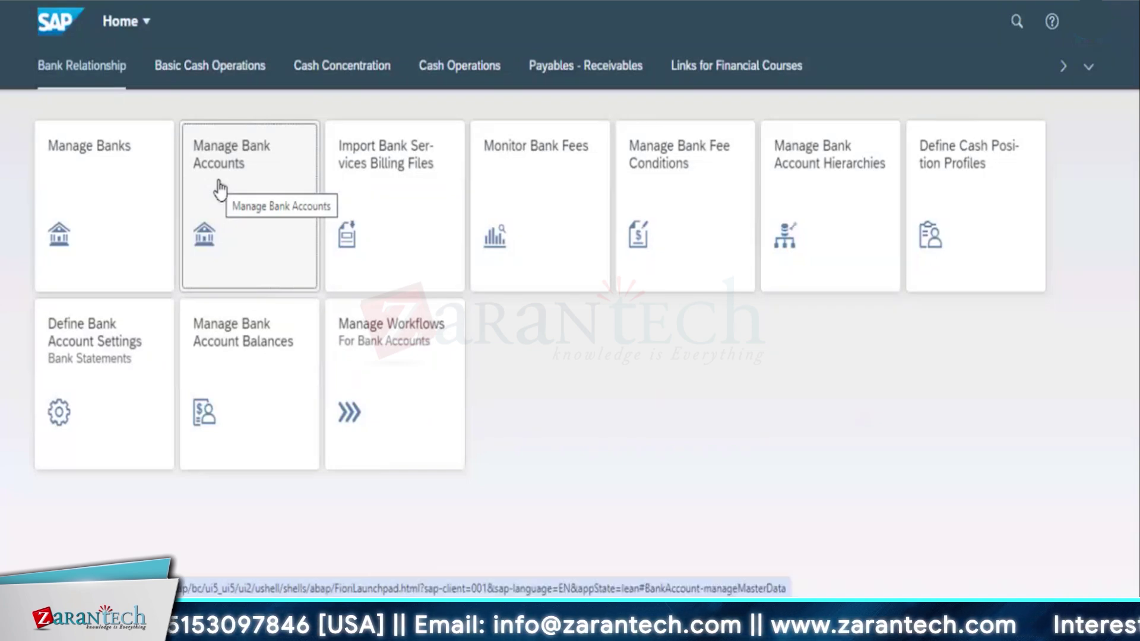
click(146, 23)
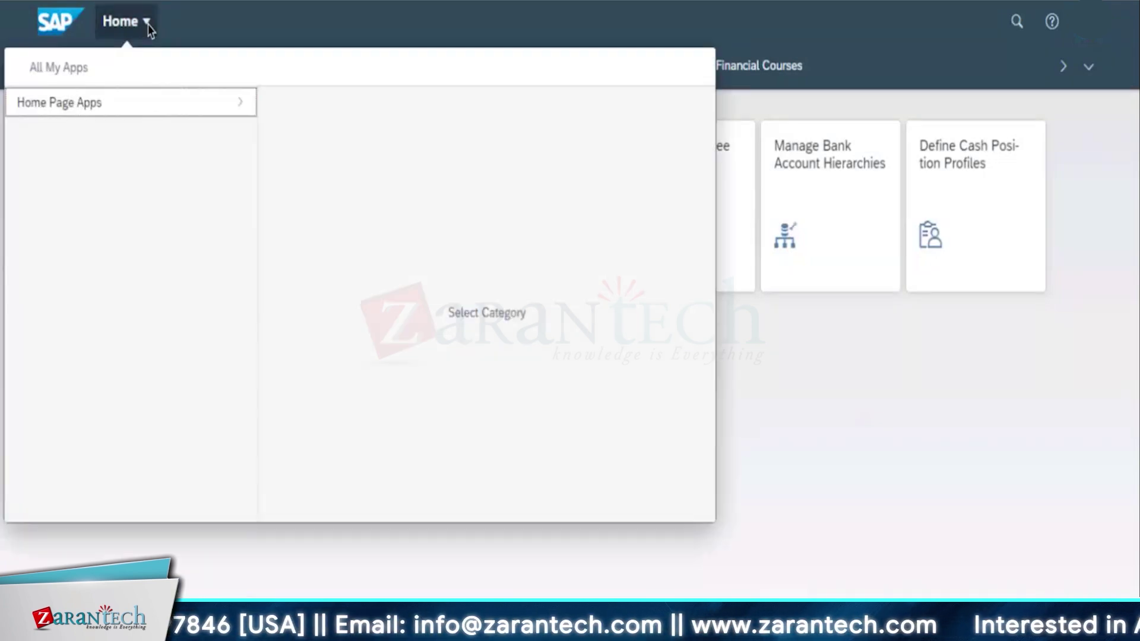
Close the apps panel and launch Manage Bank Account Hierarchies, listing hierarchy S4F41_EU_13.
click(977, 361)
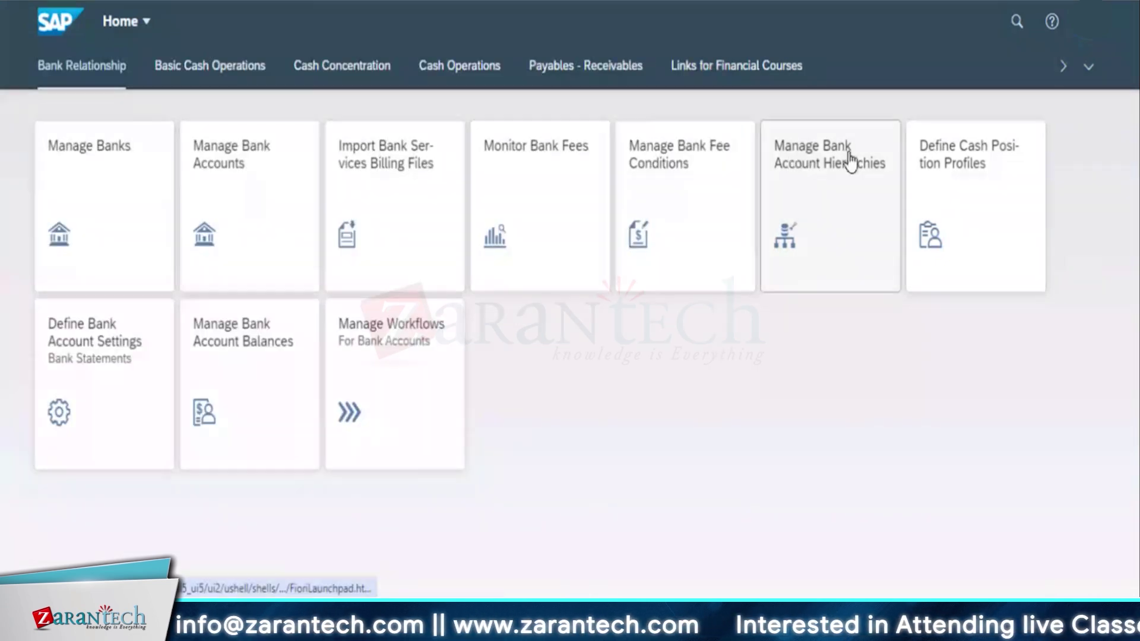
click(813, 194)
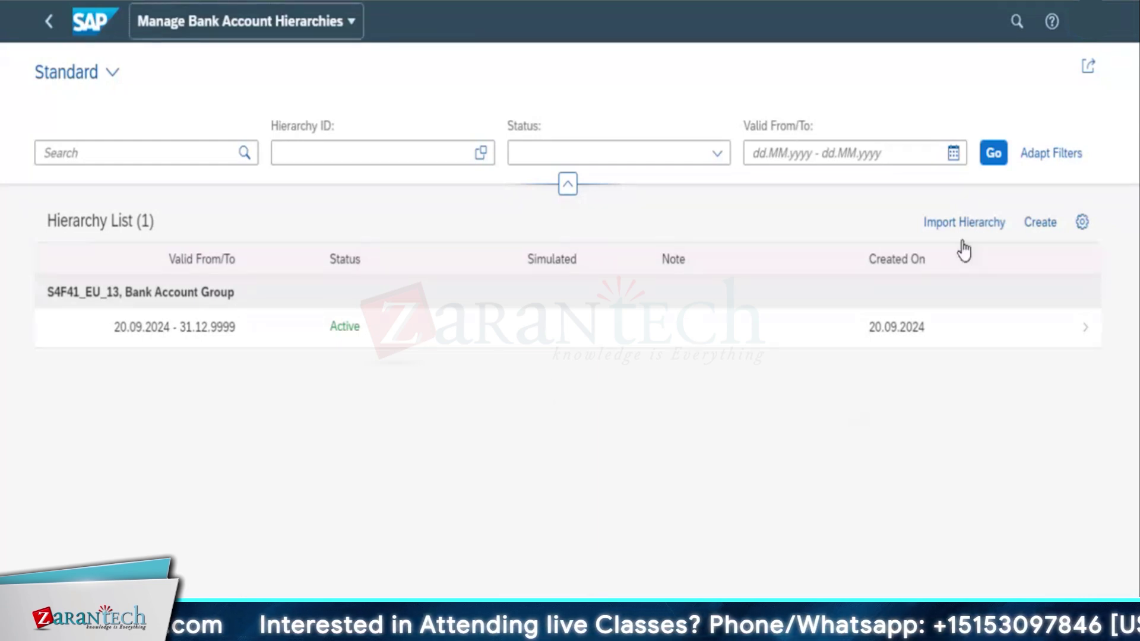
click(995, 155)
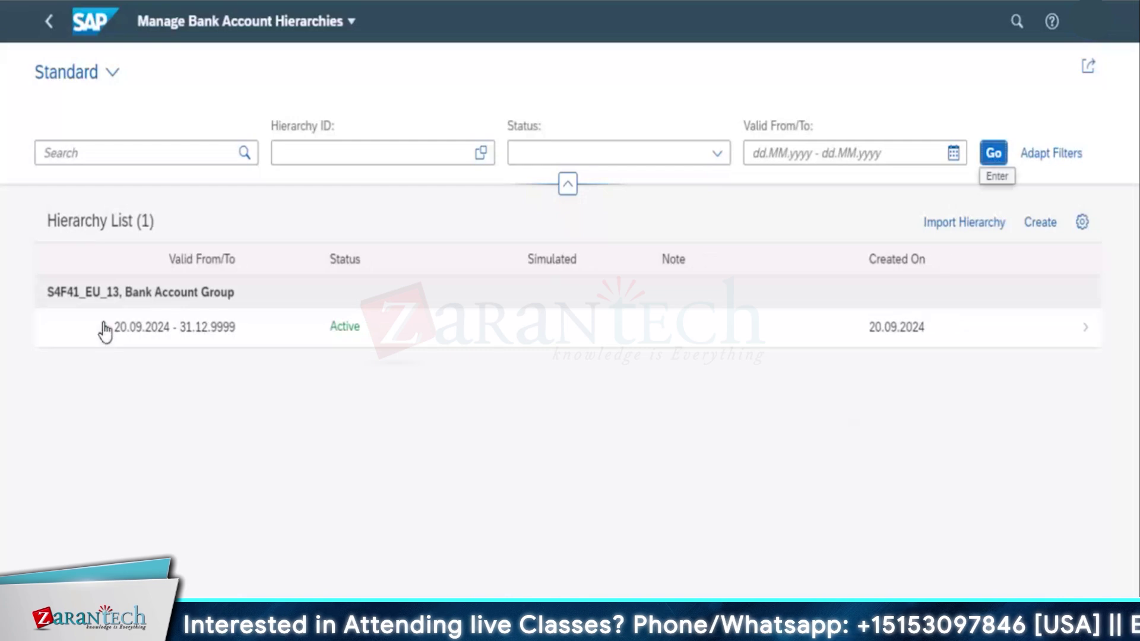
click(1082, 331)
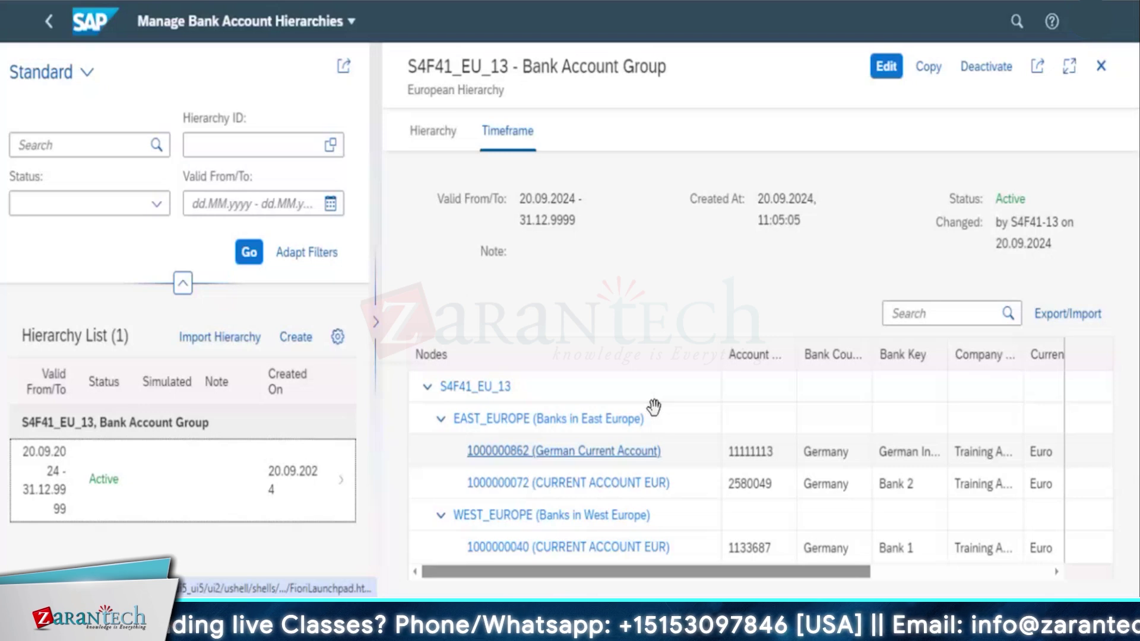
click(441, 516)
click(440, 420)
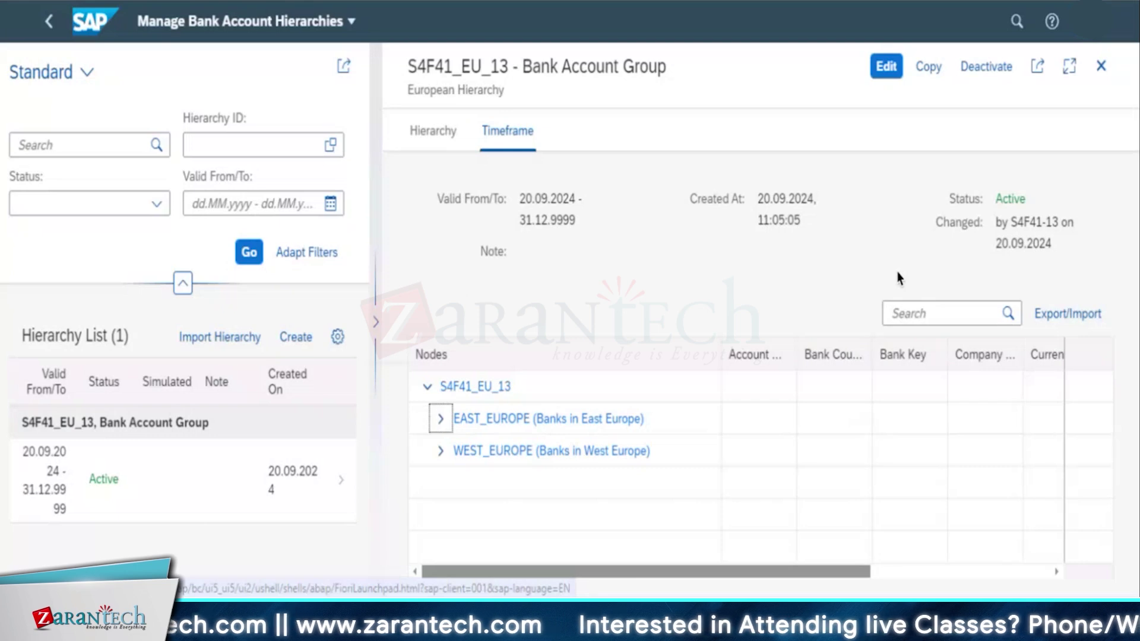
click(1101, 66)
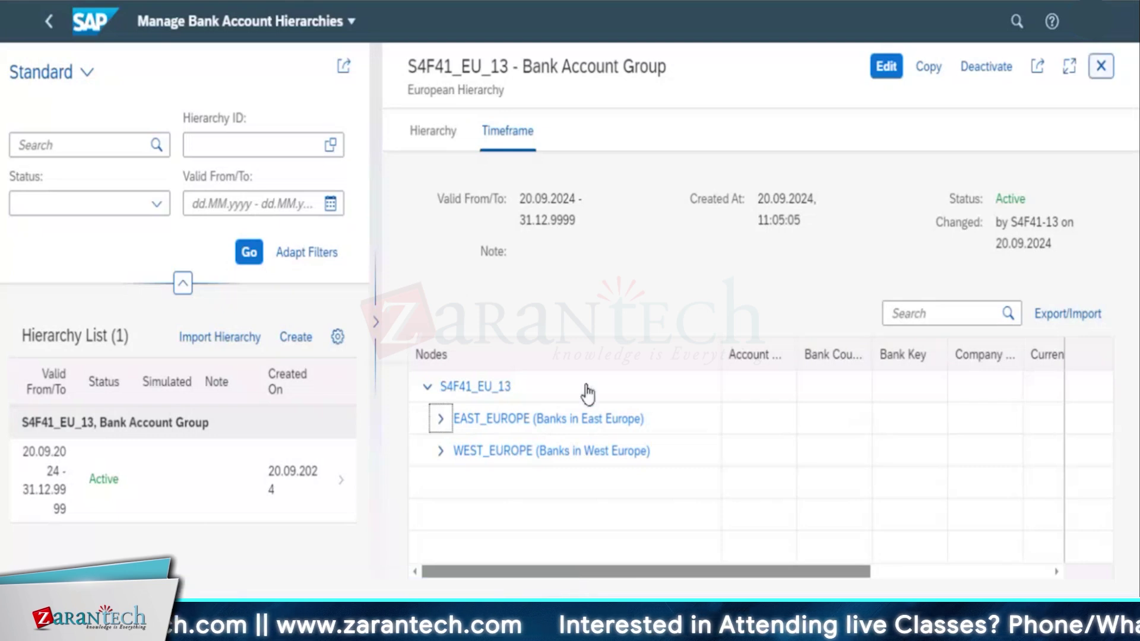
click(441, 451)
click(440, 418)
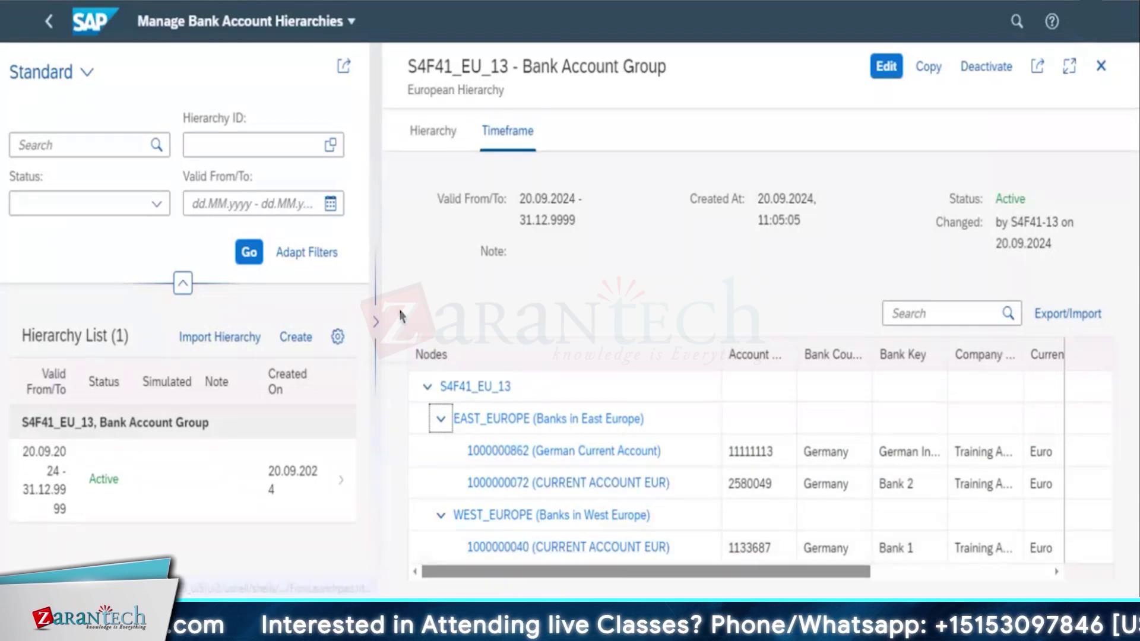
click(430, 137)
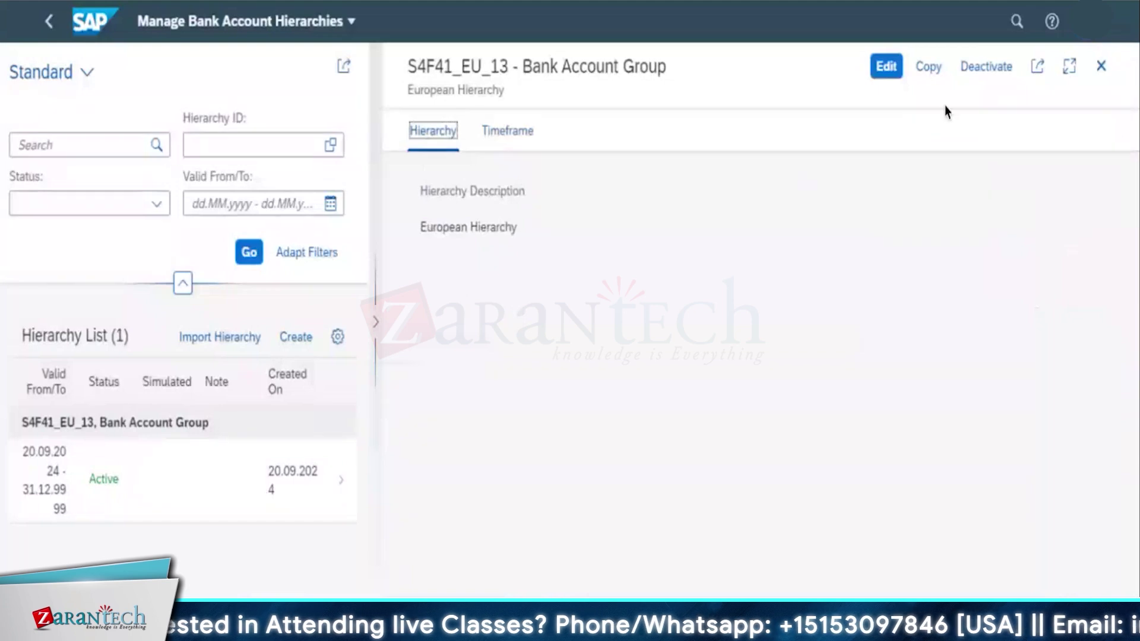
click(1102, 66)
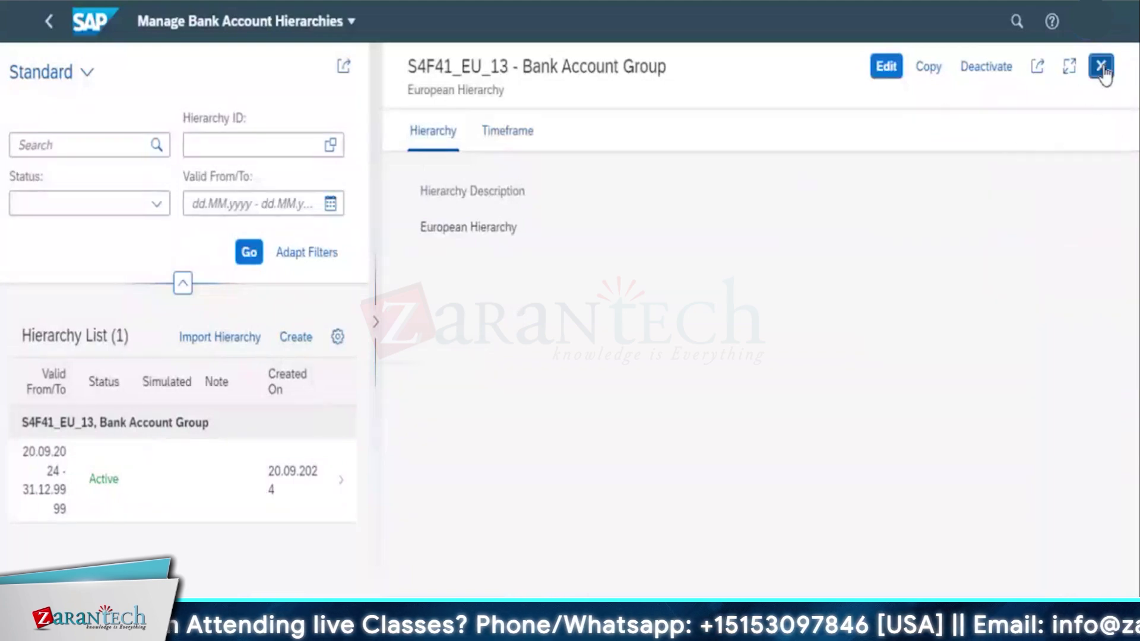
click(48, 22)
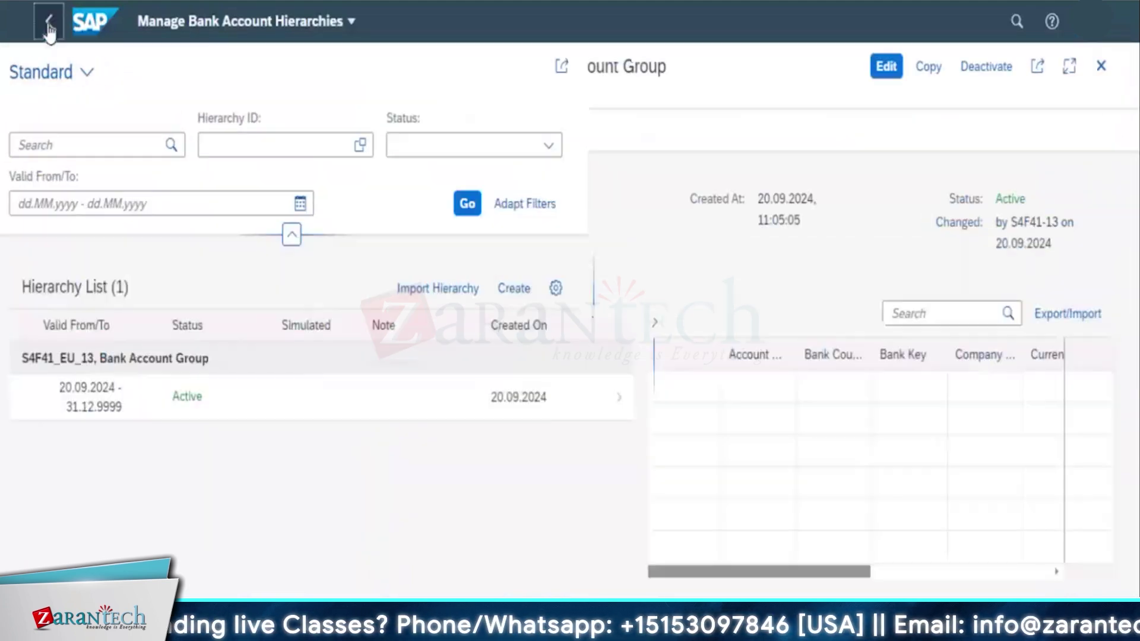
click(1101, 66)
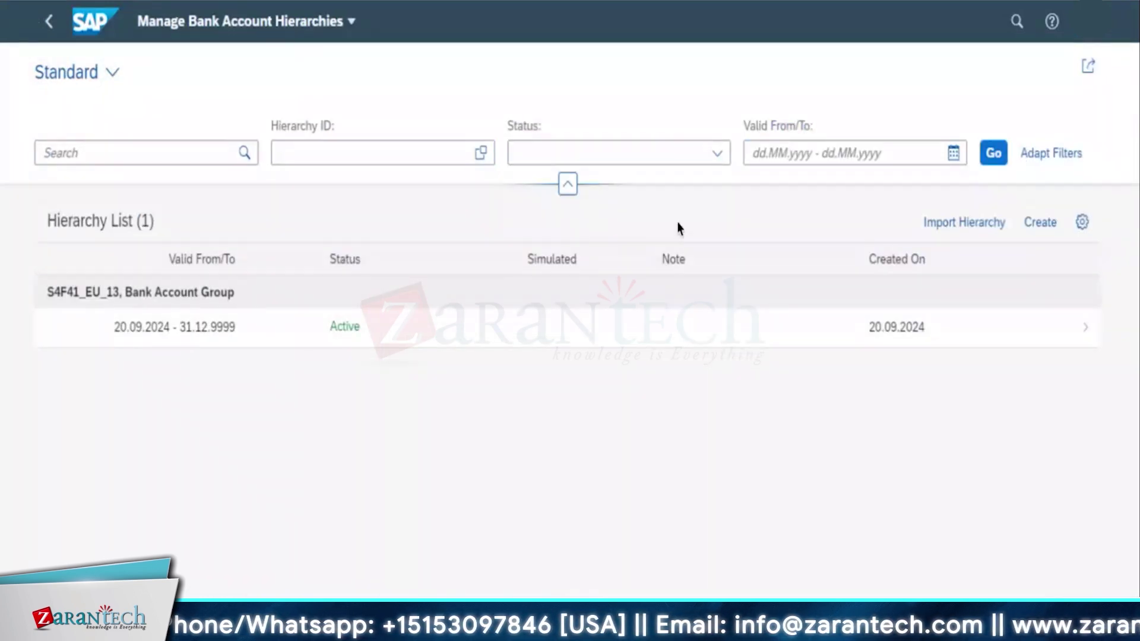
Start a new hierarchy and set its type to Bank Account Group.
click(1037, 232)
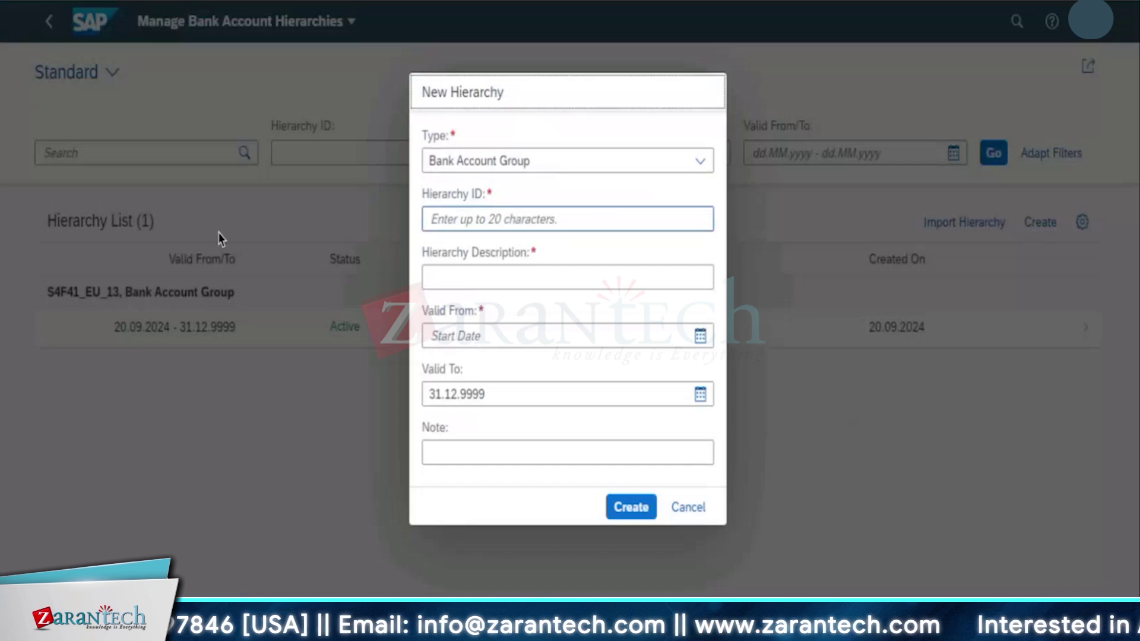
click(459, 279)
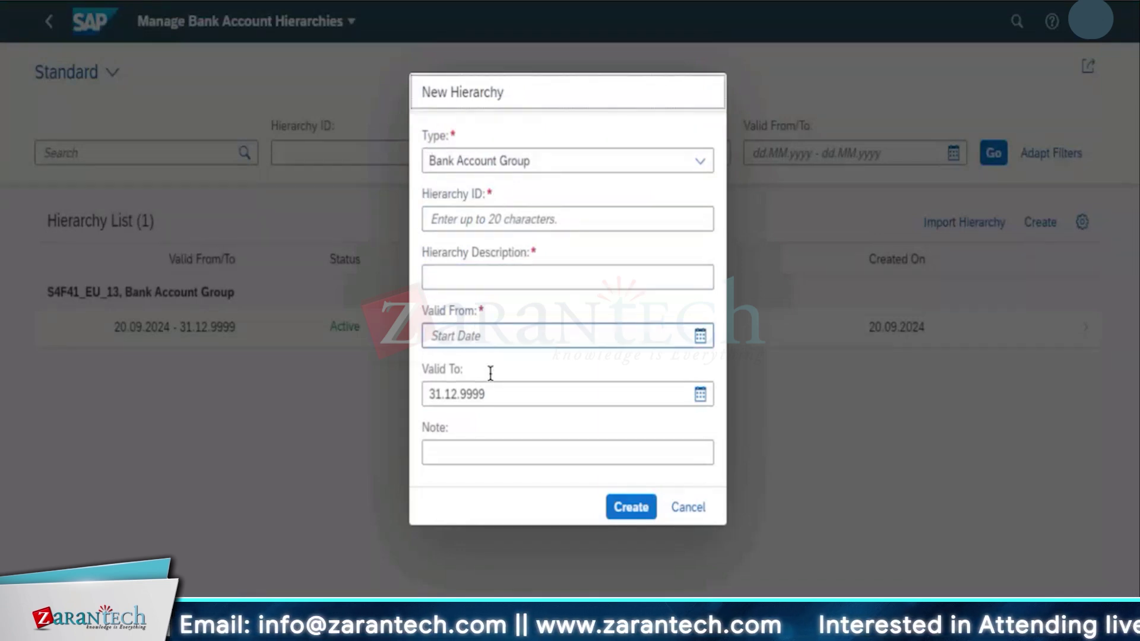
click(489, 456)
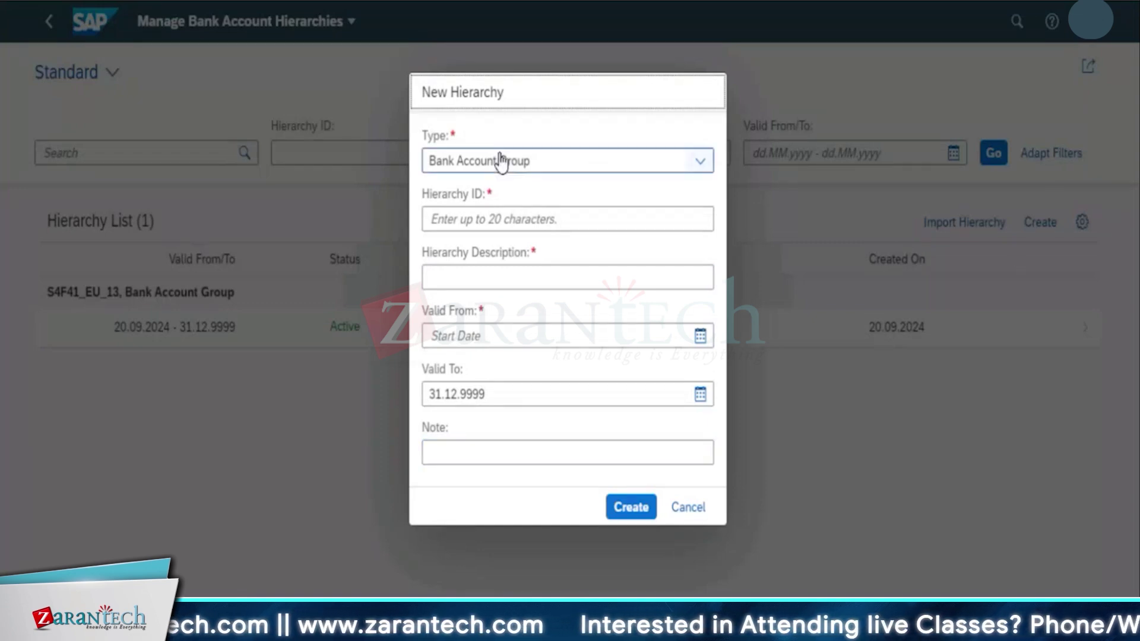
click(548, 167)
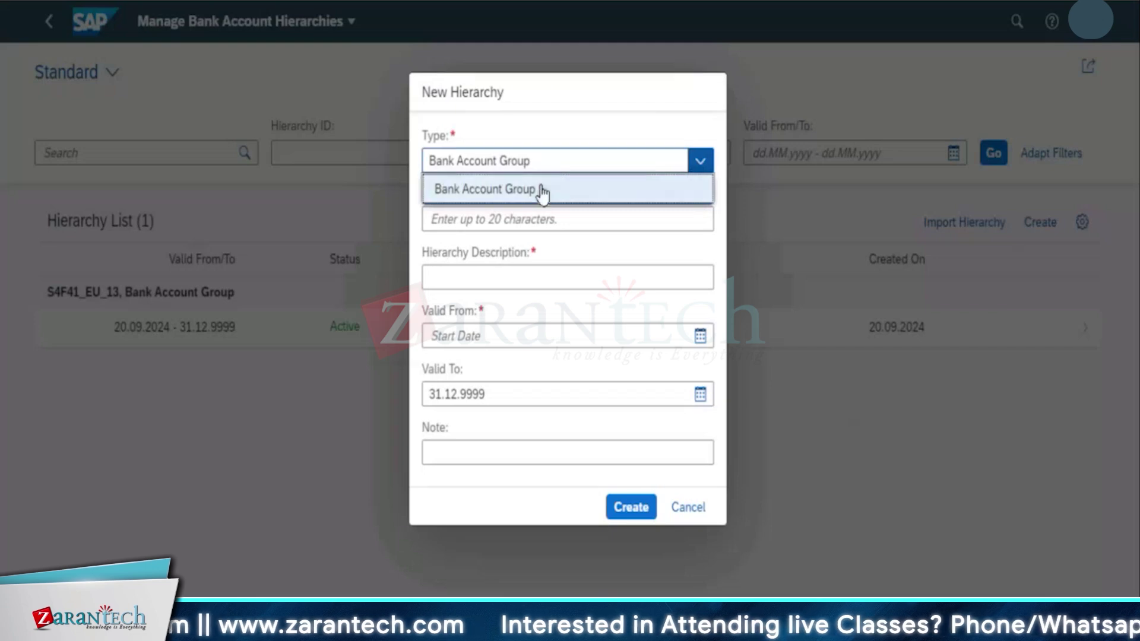
click(540, 189)
click(444, 169)
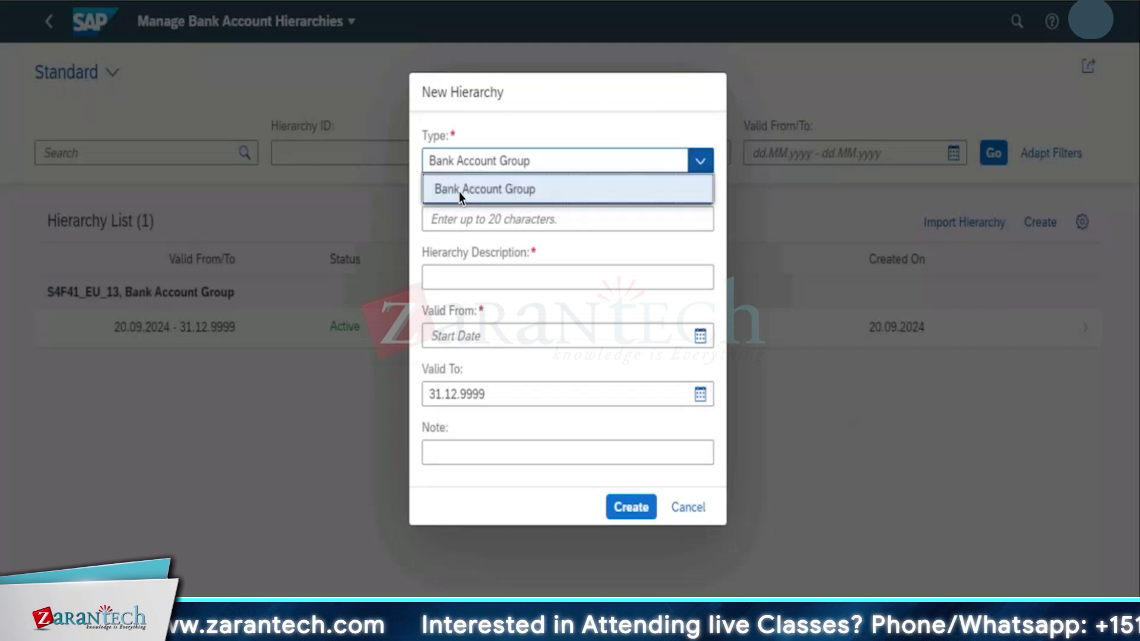
click(522, 187)
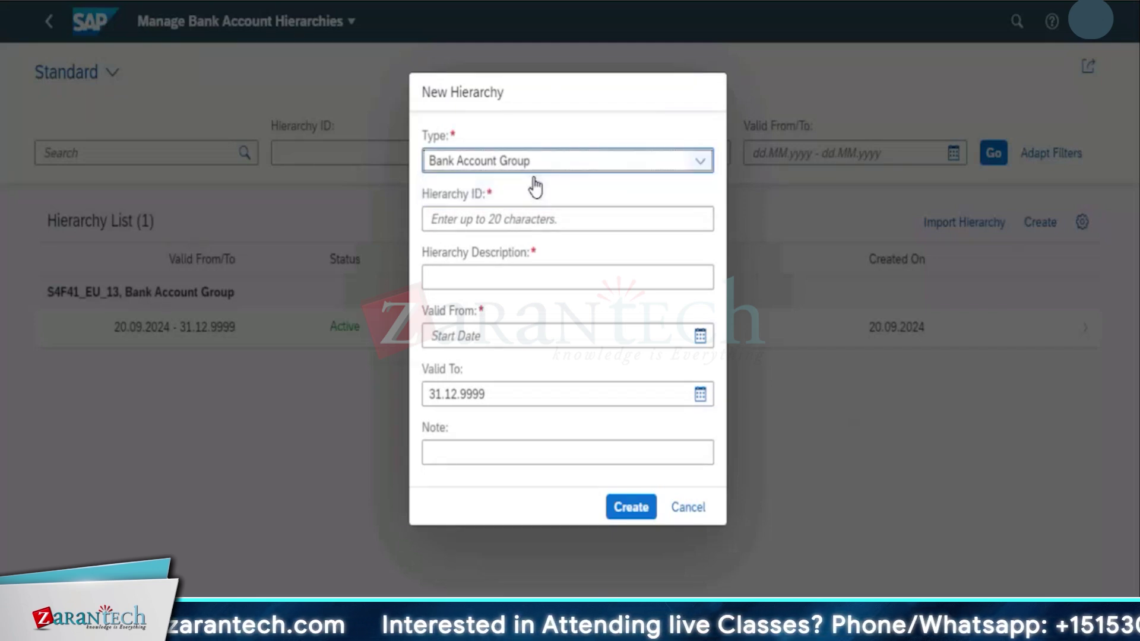
Enter hierarchy ID KAYBO_EU_20 and description 'Europian Banks Hierarchy'.
click(527, 215)
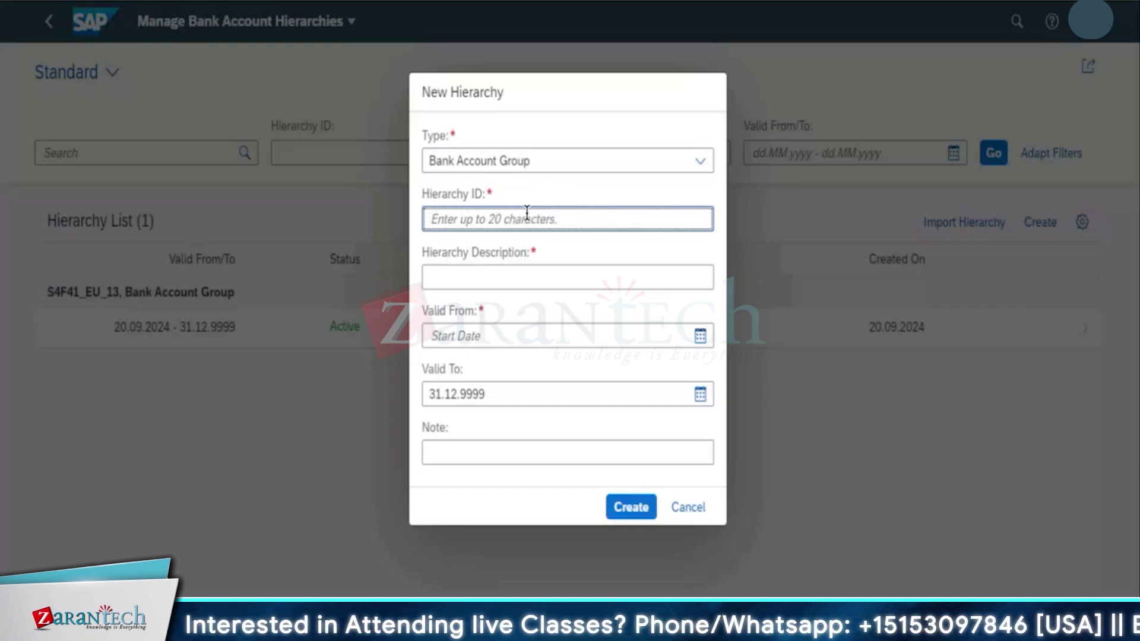
text(KAR)
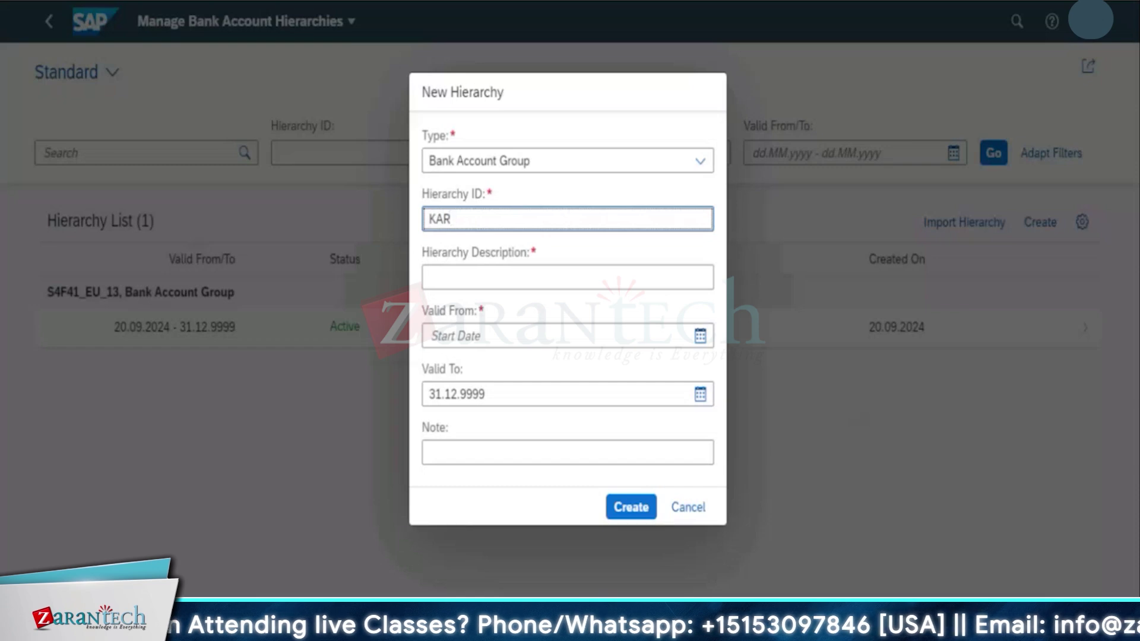
key(BackSpace)
key(BackSpace)
key(BackSpace)
text(KAYBO)
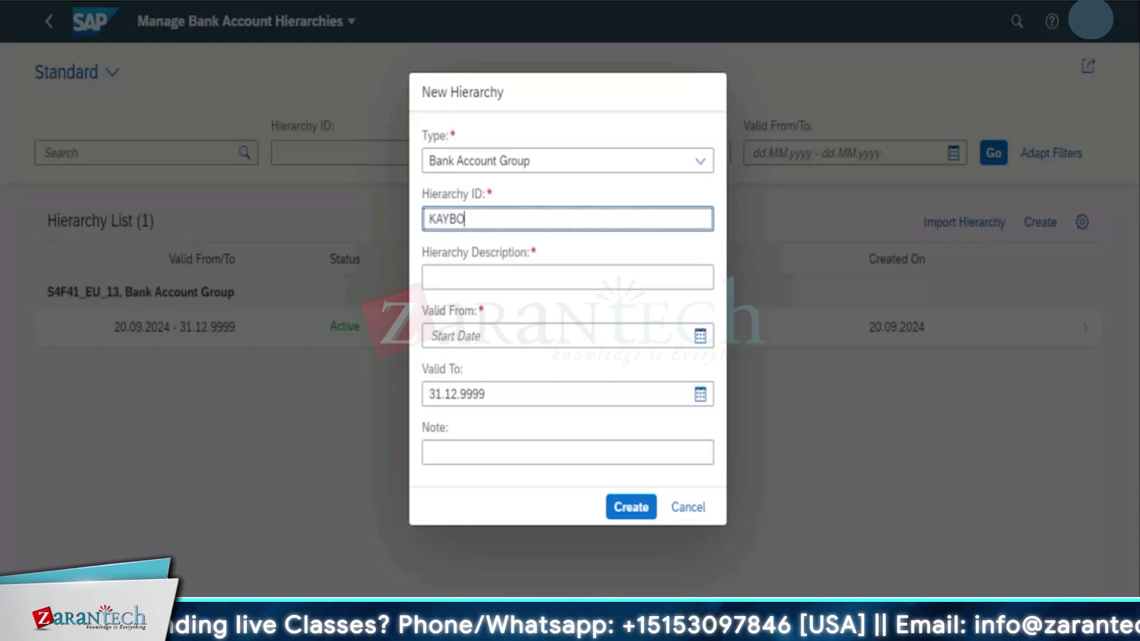
text(_)
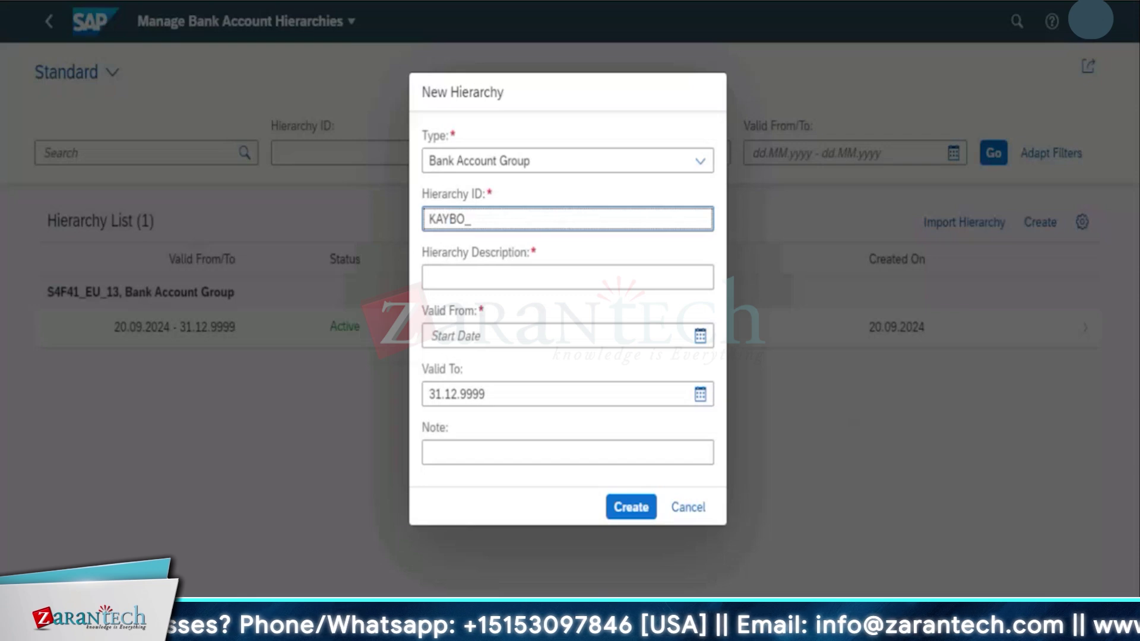
text(EU)
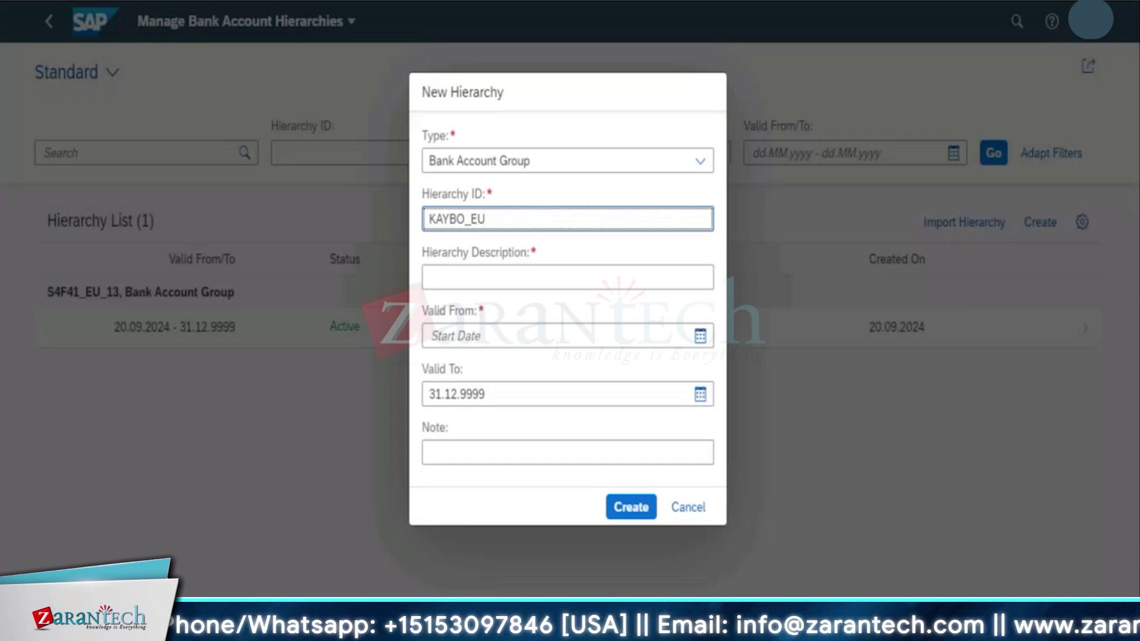
text(_20)
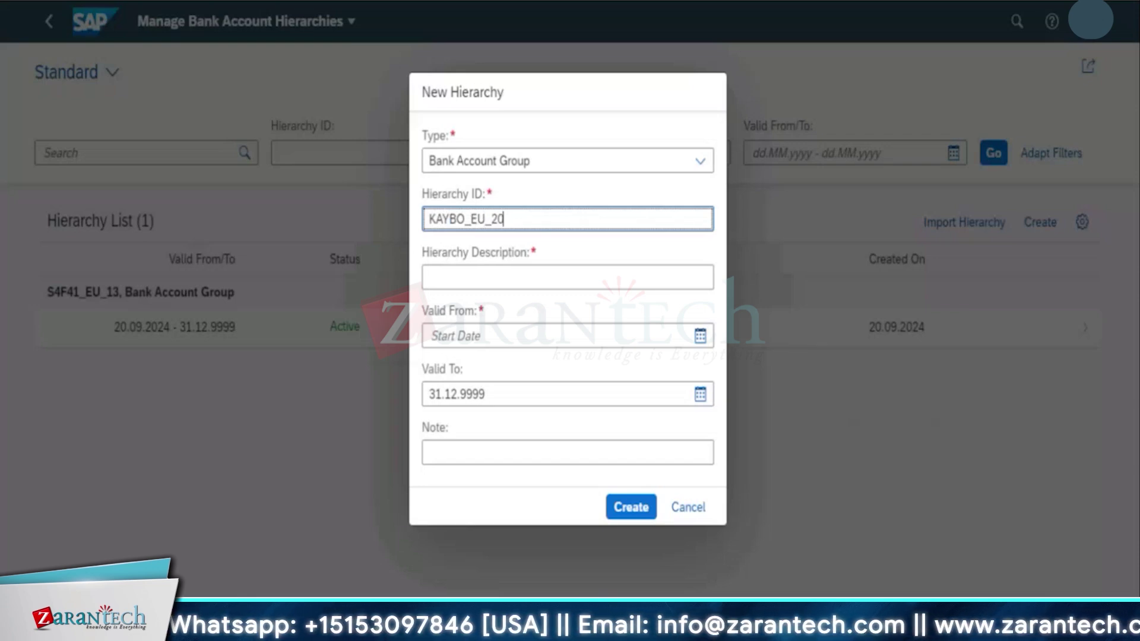
click(501, 268)
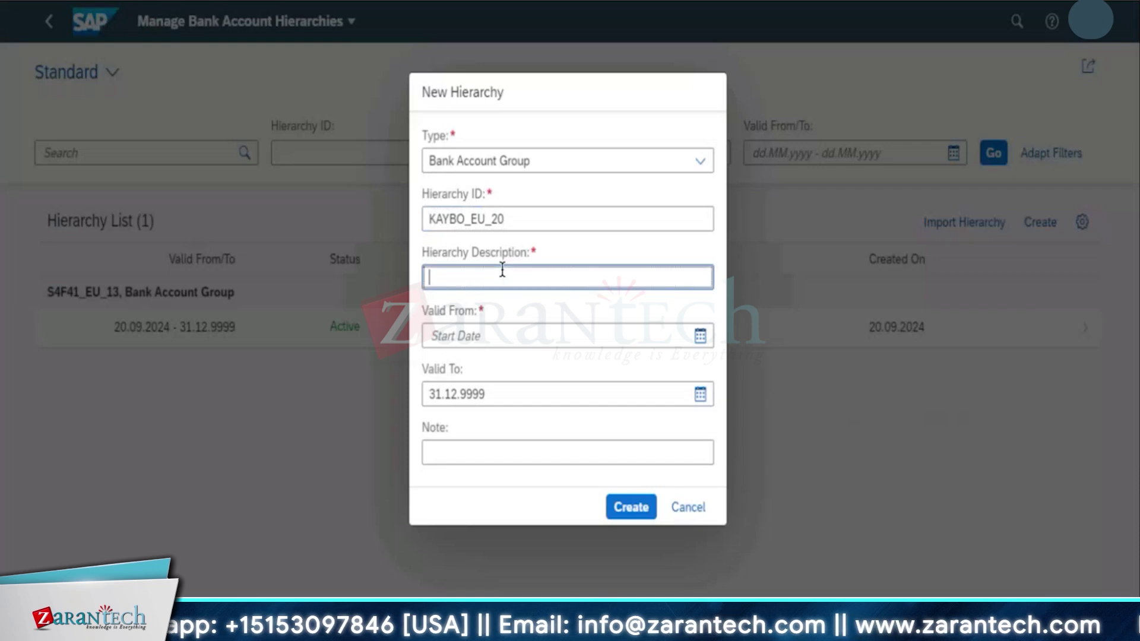
text(E)
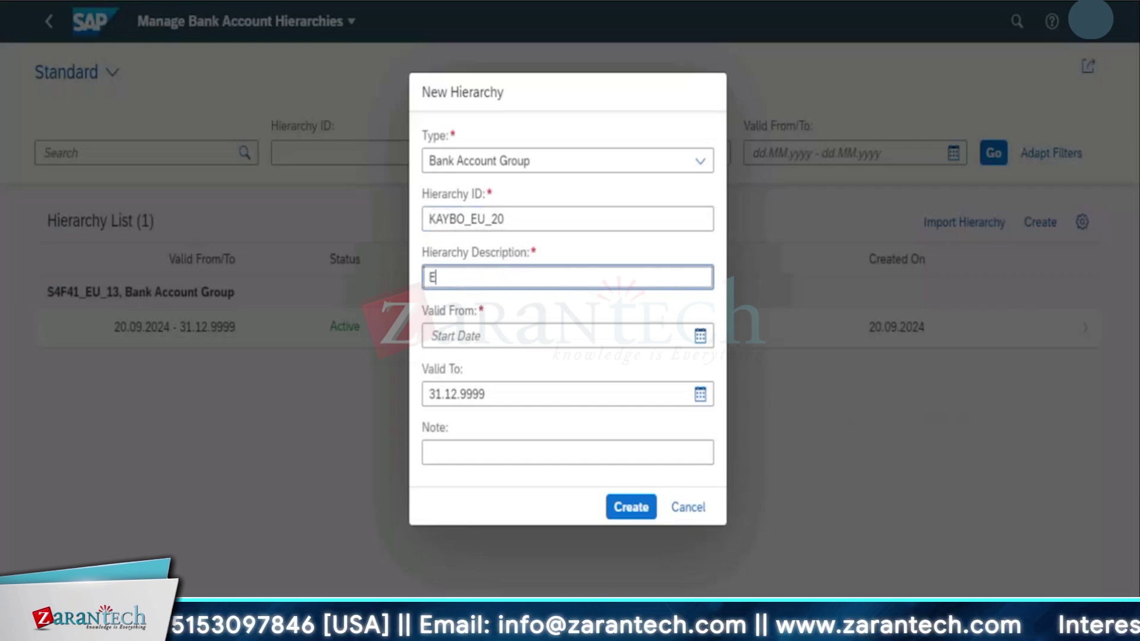
text(uropian )
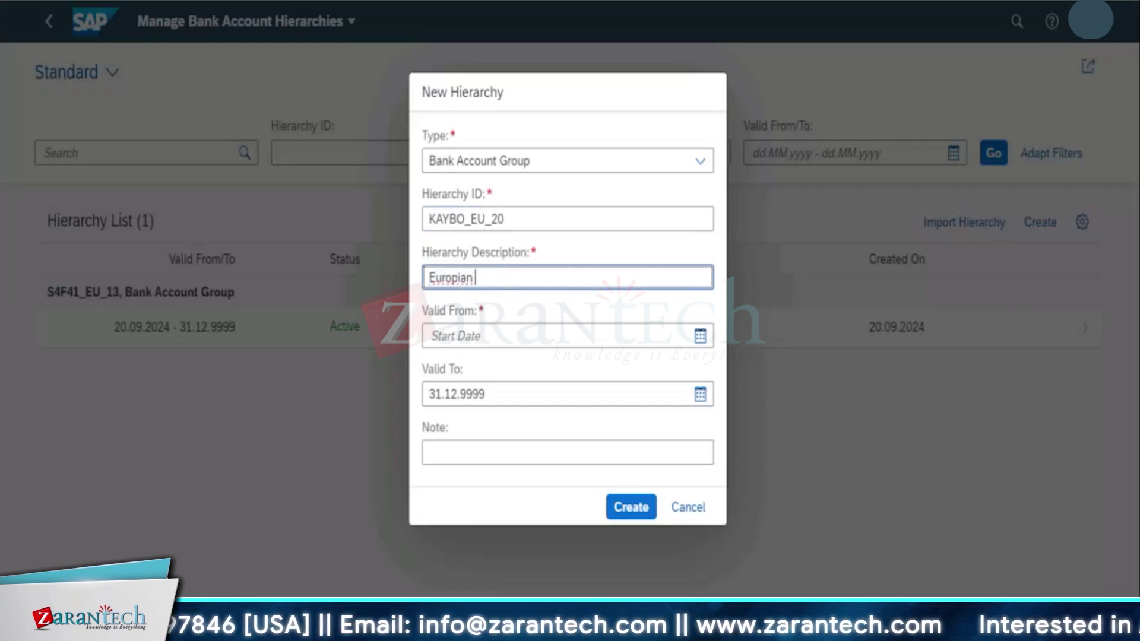
text(Banks Hierarchy)
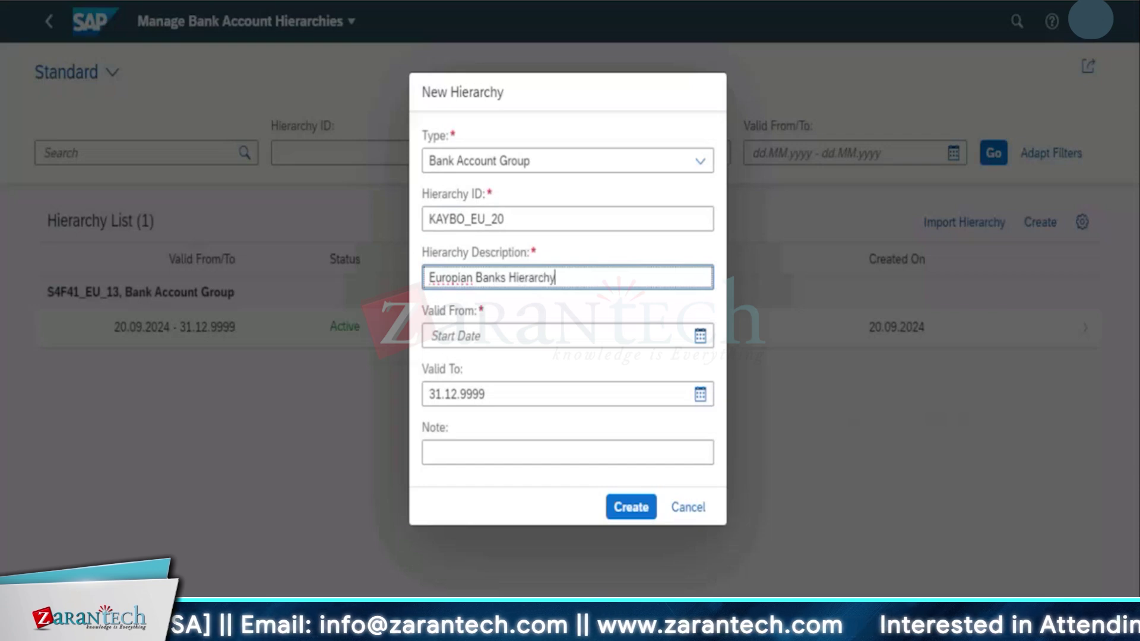
Create the draft valid 23.09.2024–31.12.9999 with note KAYBO.
click(700, 346)
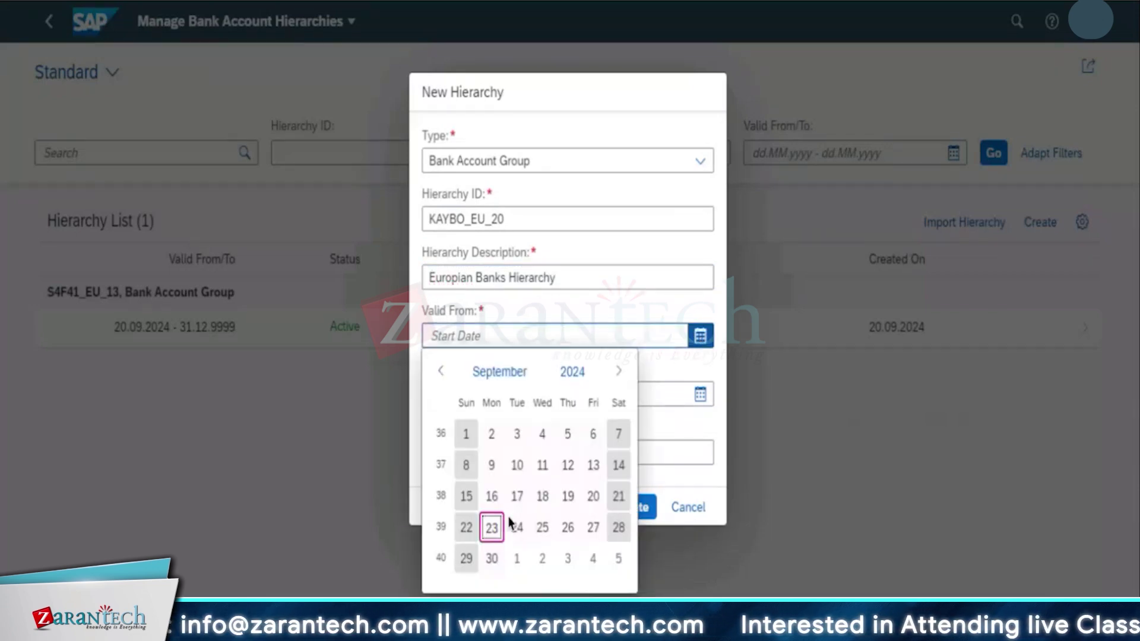
click(491, 528)
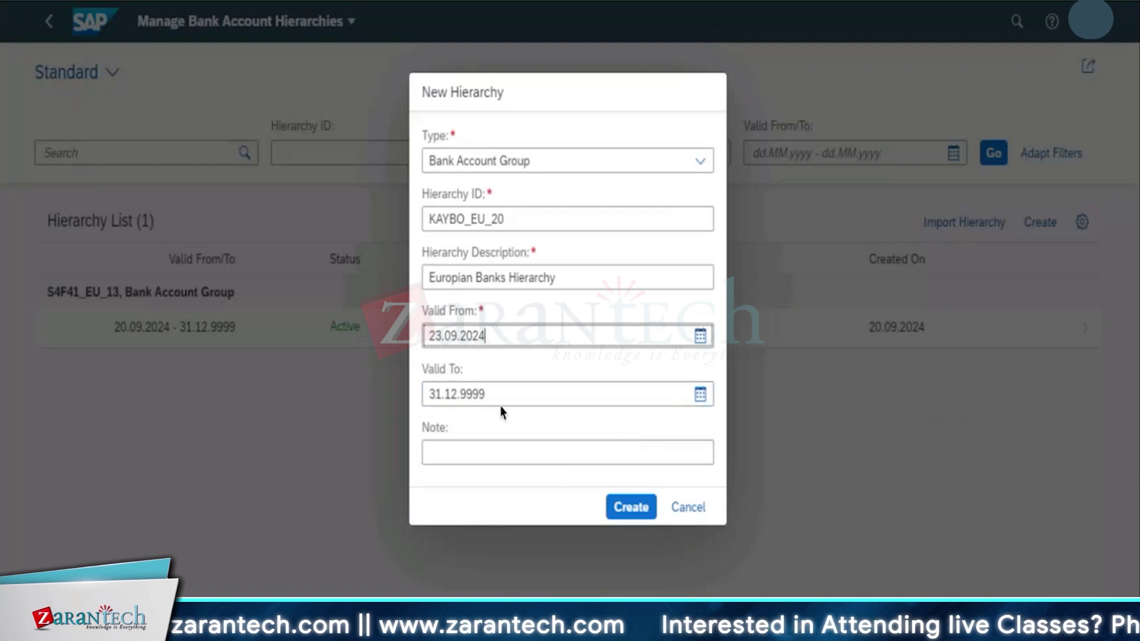
drag(503, 401, 423, 395)
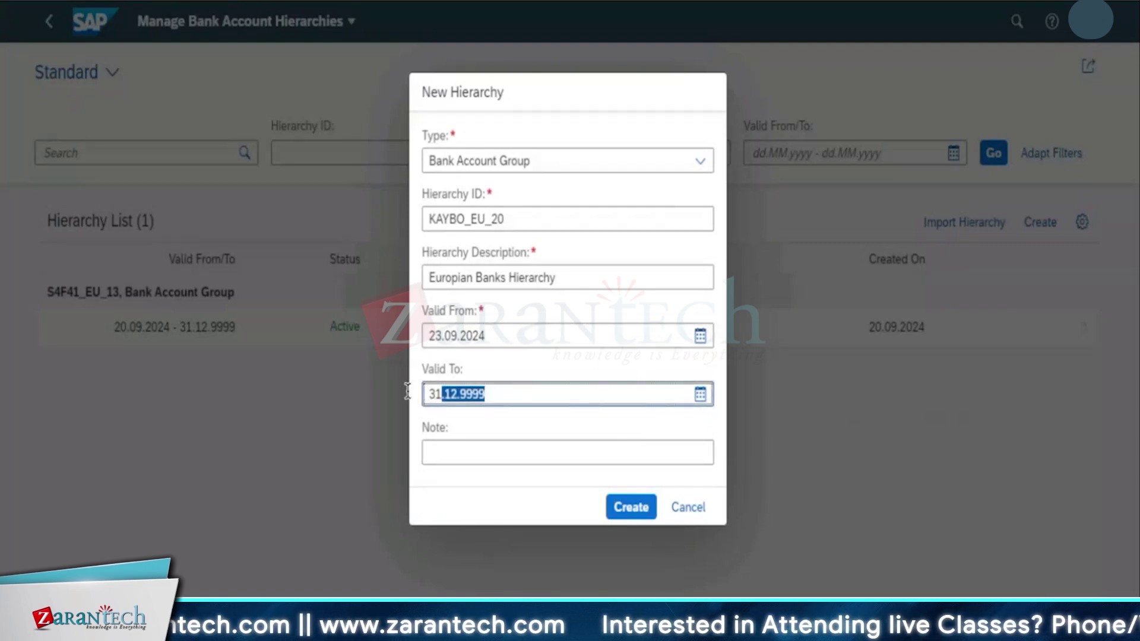
click(473, 450)
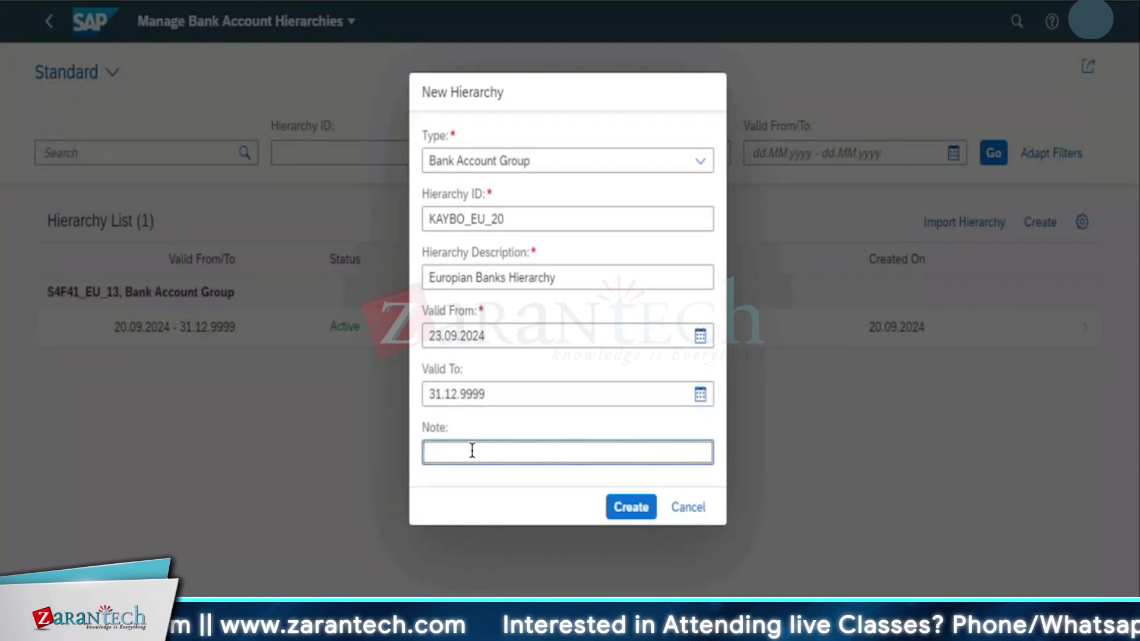
text(KAYBO)
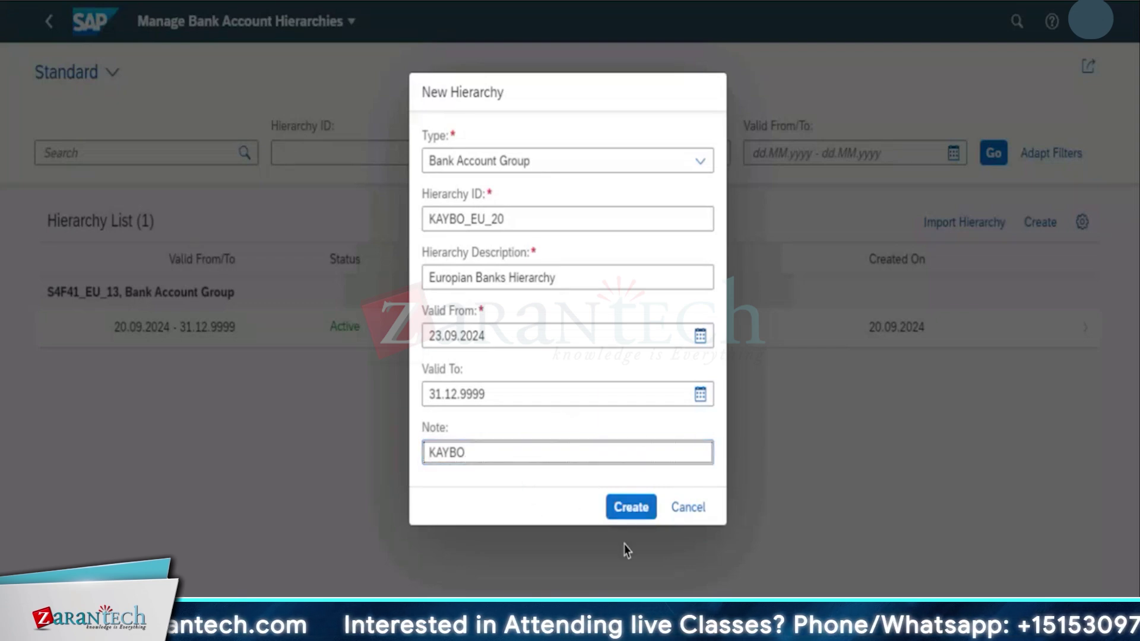
click(646, 515)
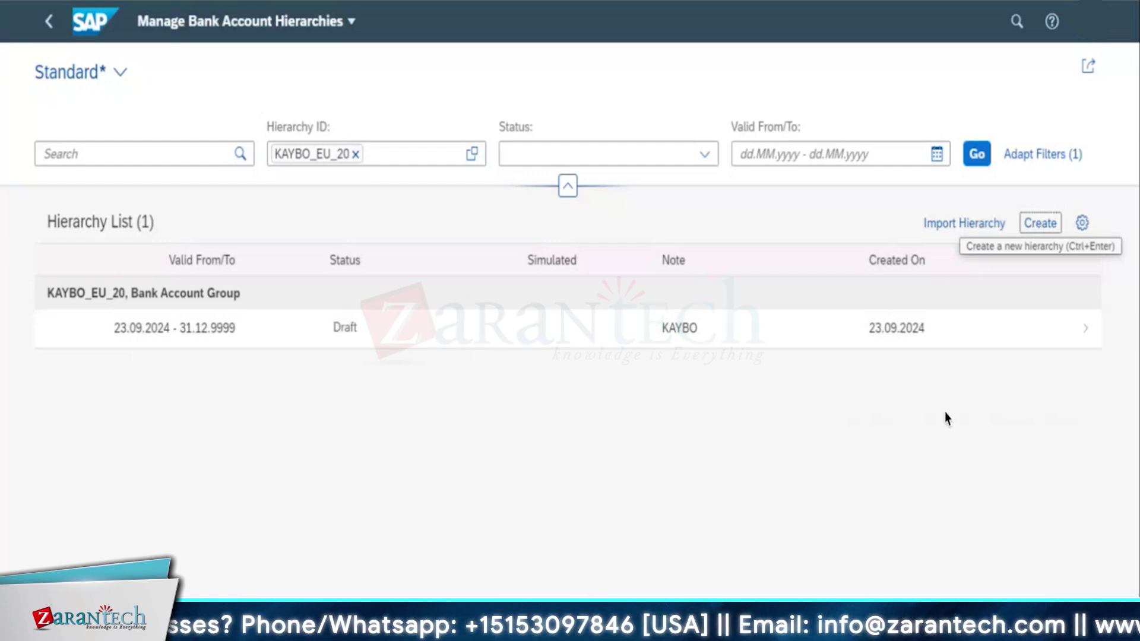
Dismiss the accidental New Hierarchy form and open KAYBO_EU_20's details from the Hierarchy List.
click(1055, 235)
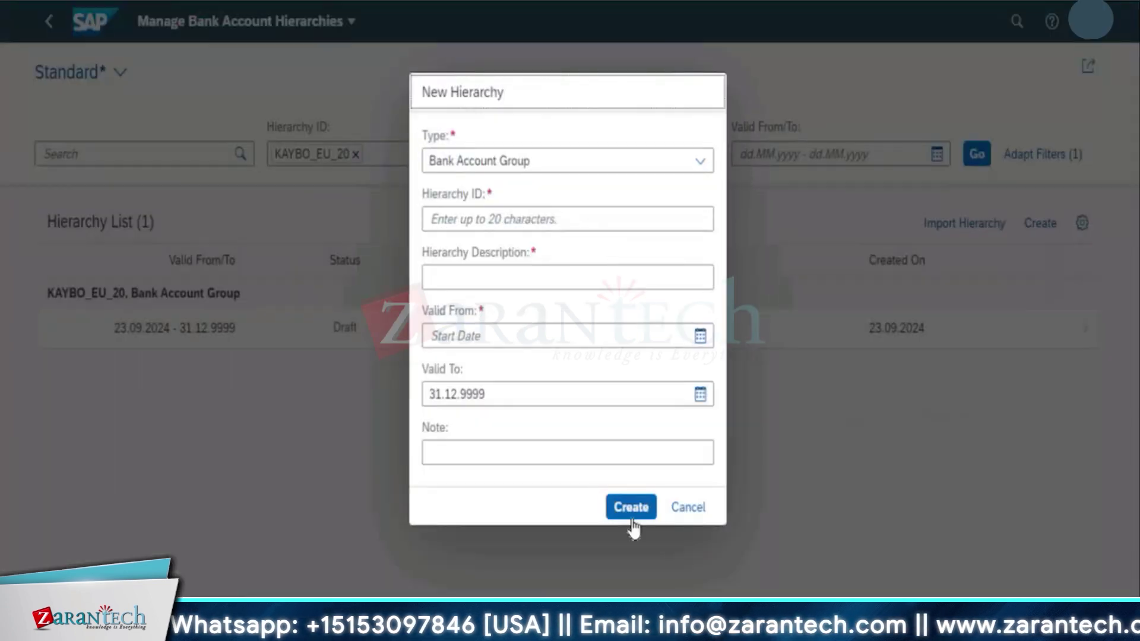
key(Escape)
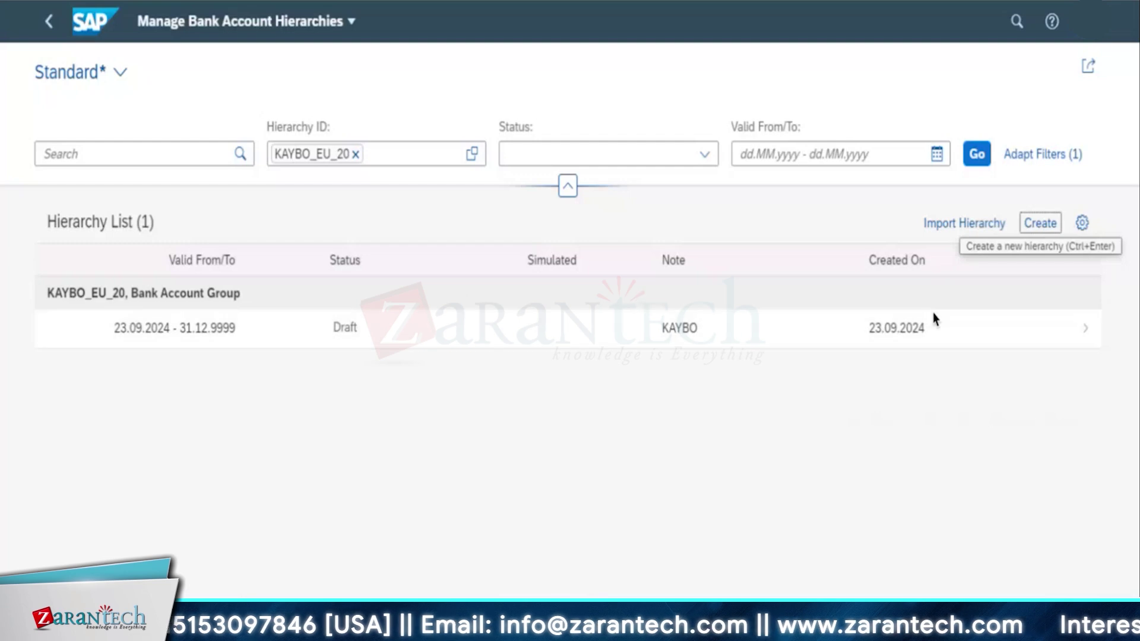
click(1087, 331)
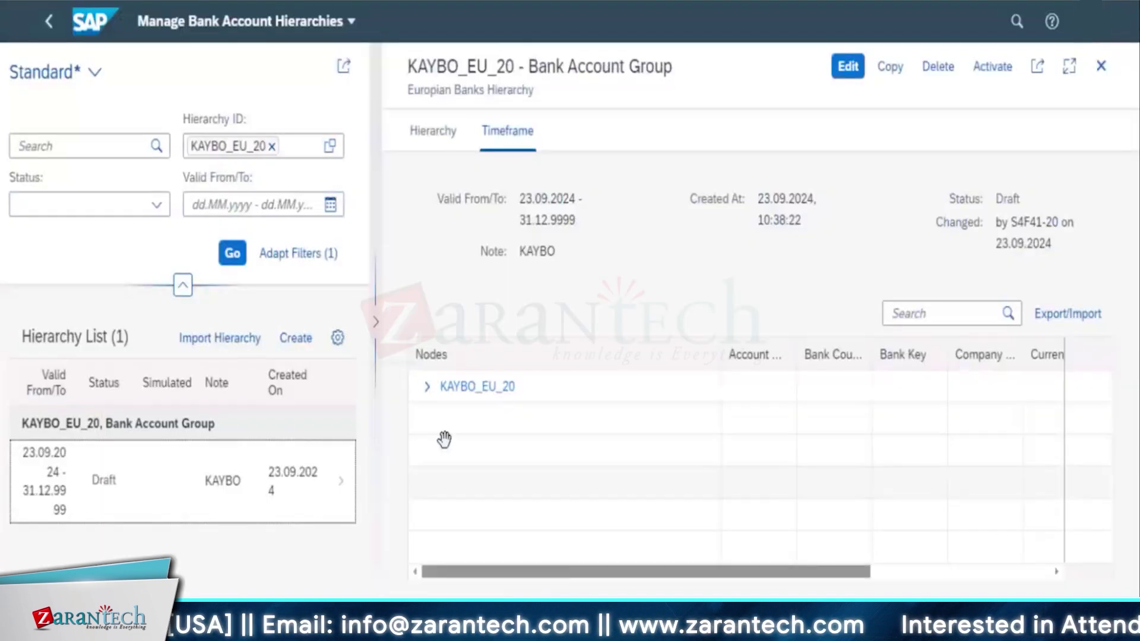
Expand the KAYBO_EU_20 root, switch to edit mode, and review the row's node-adding options.
click(427, 387)
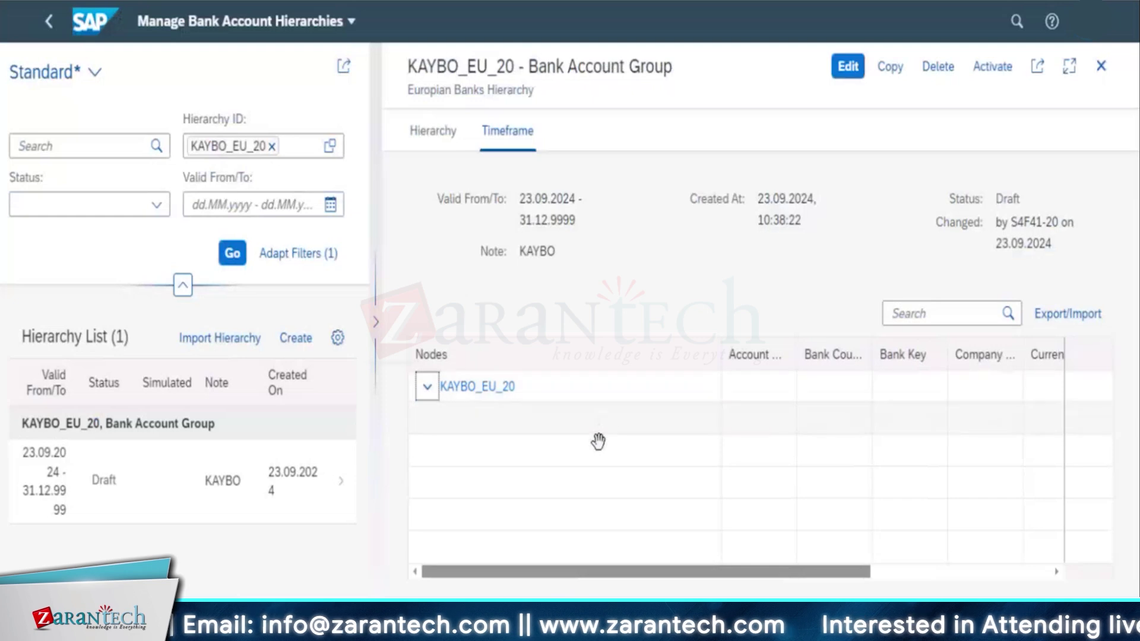
click(466, 391)
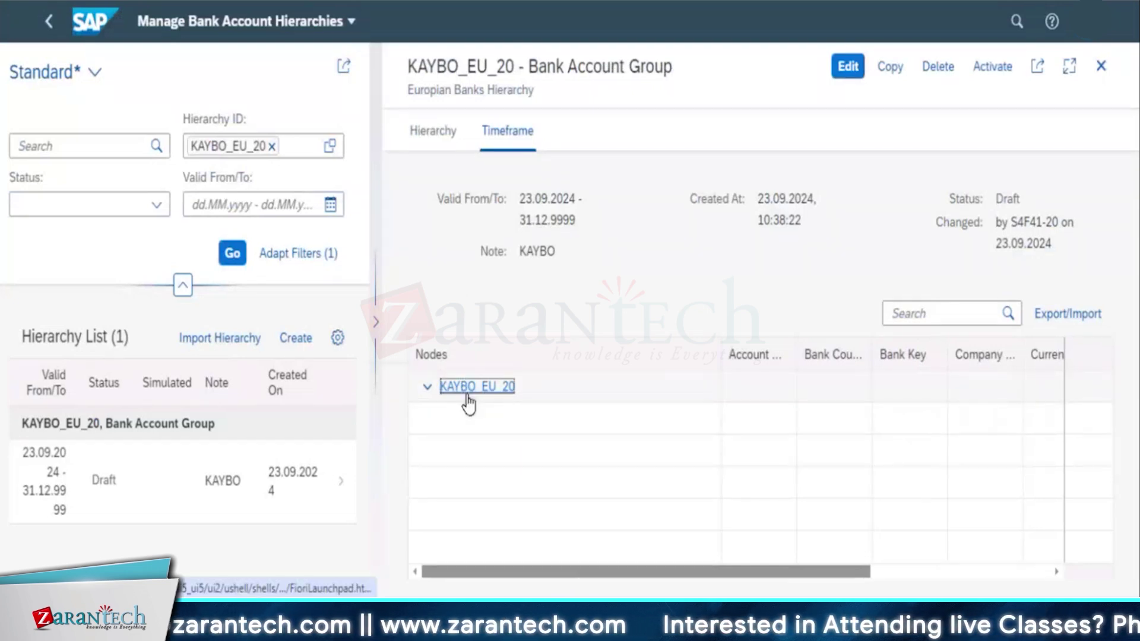
right_click(470, 404)
key(Escape)
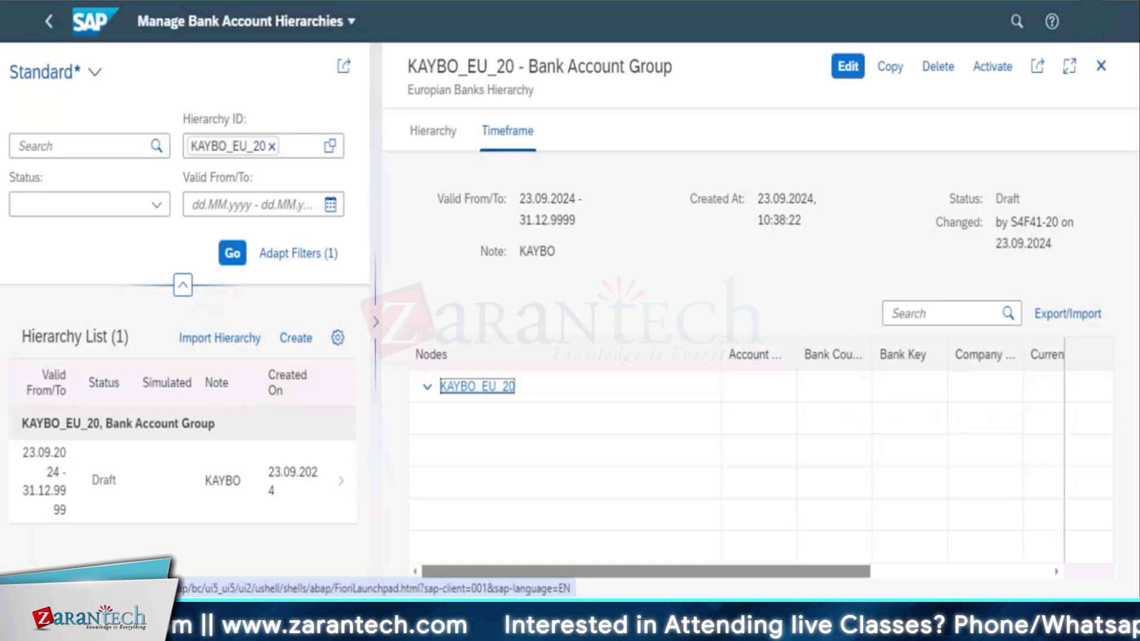
click(849, 69)
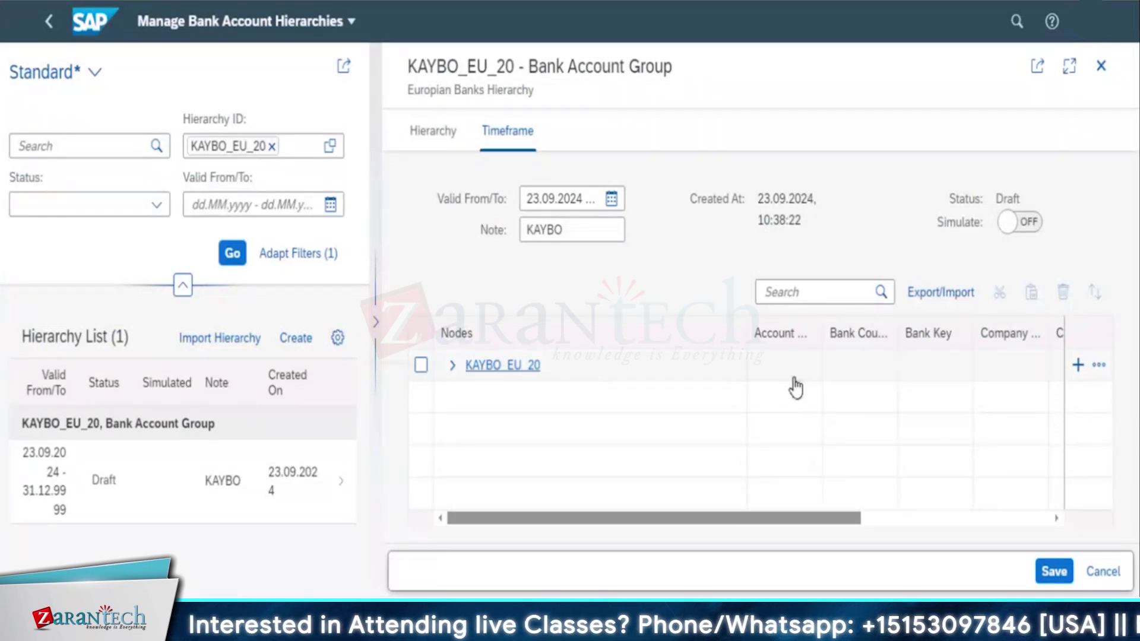
drag(673, 519, 1046, 488)
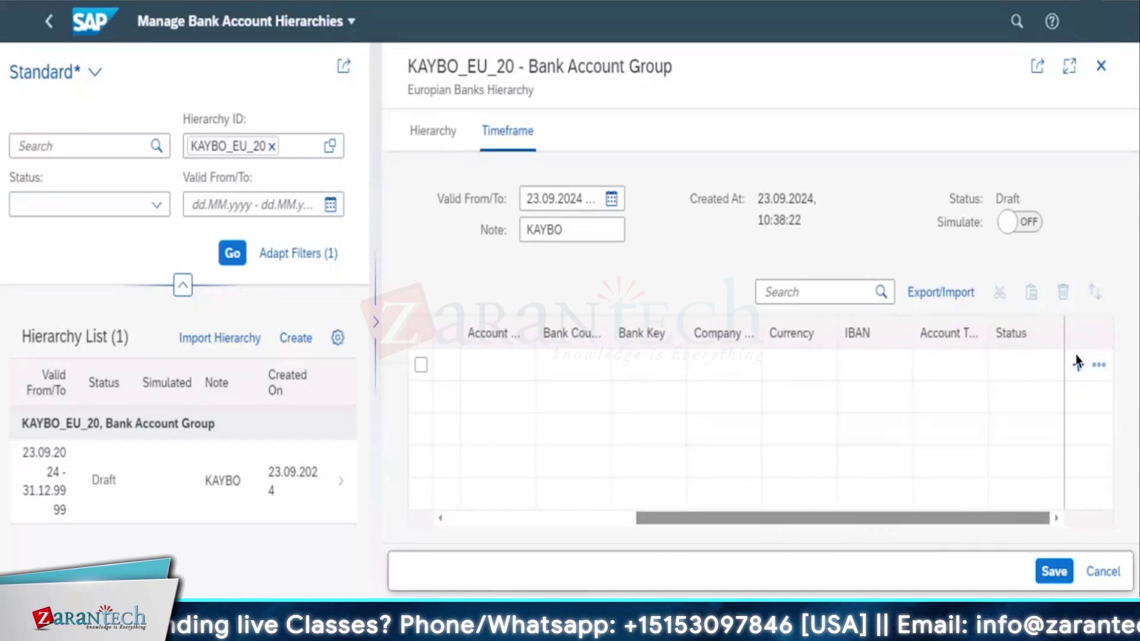
click(1099, 367)
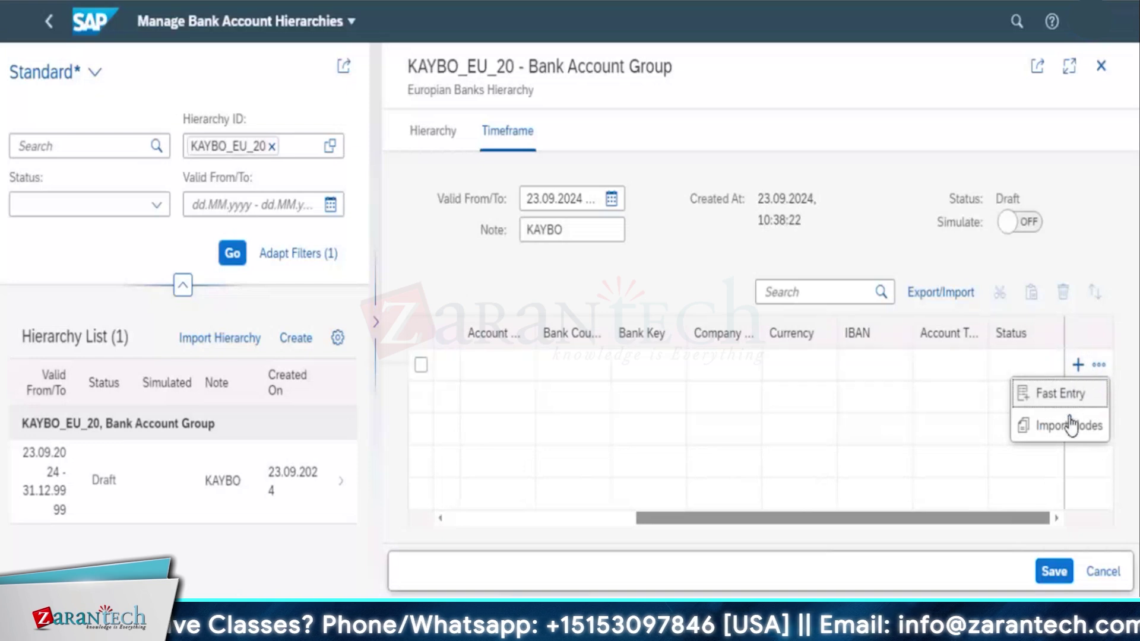
click(702, 408)
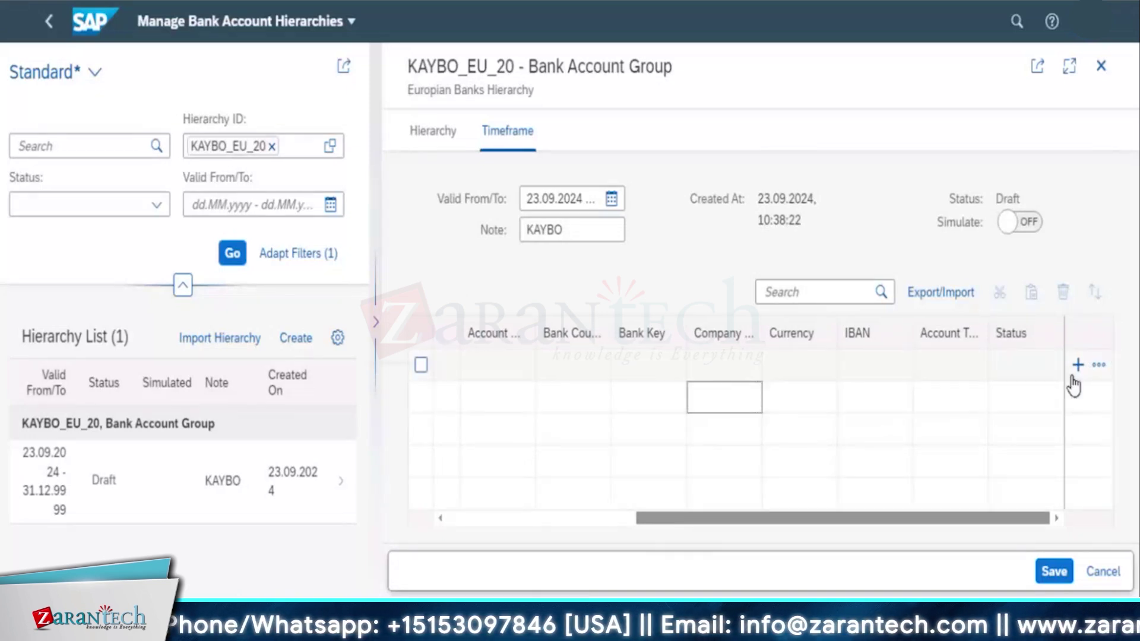
drag(680, 518, 469, 518)
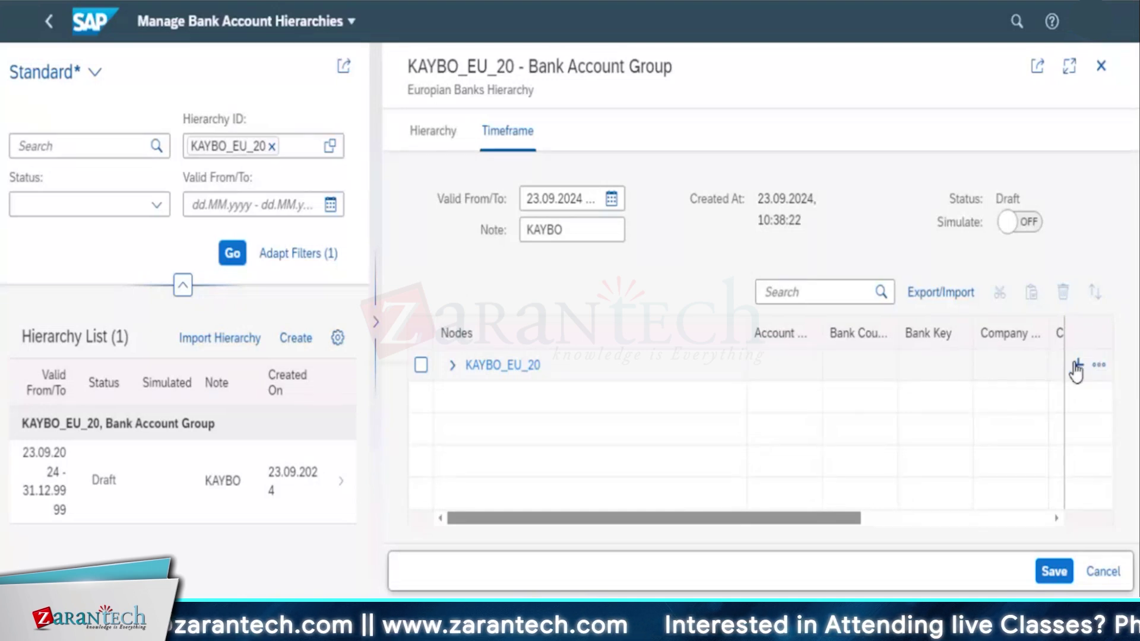
Add subnode SOUTH_EUROPE described 'All BANKS in SOUTH EUROPE' under KAYBO_EU_20.
click(1077, 365)
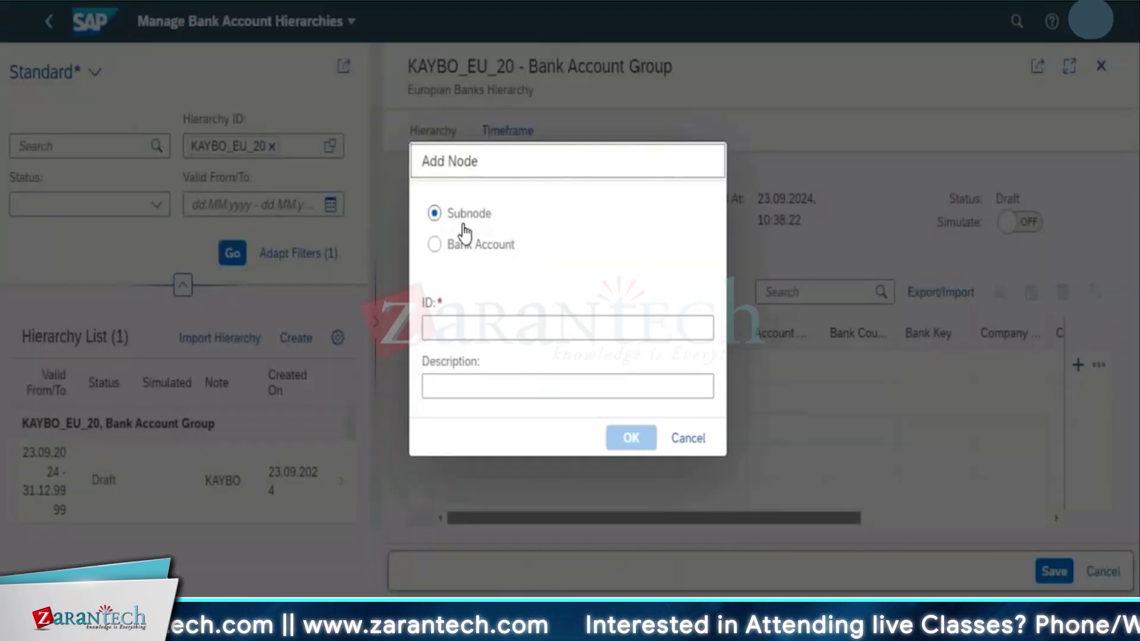
click(456, 321)
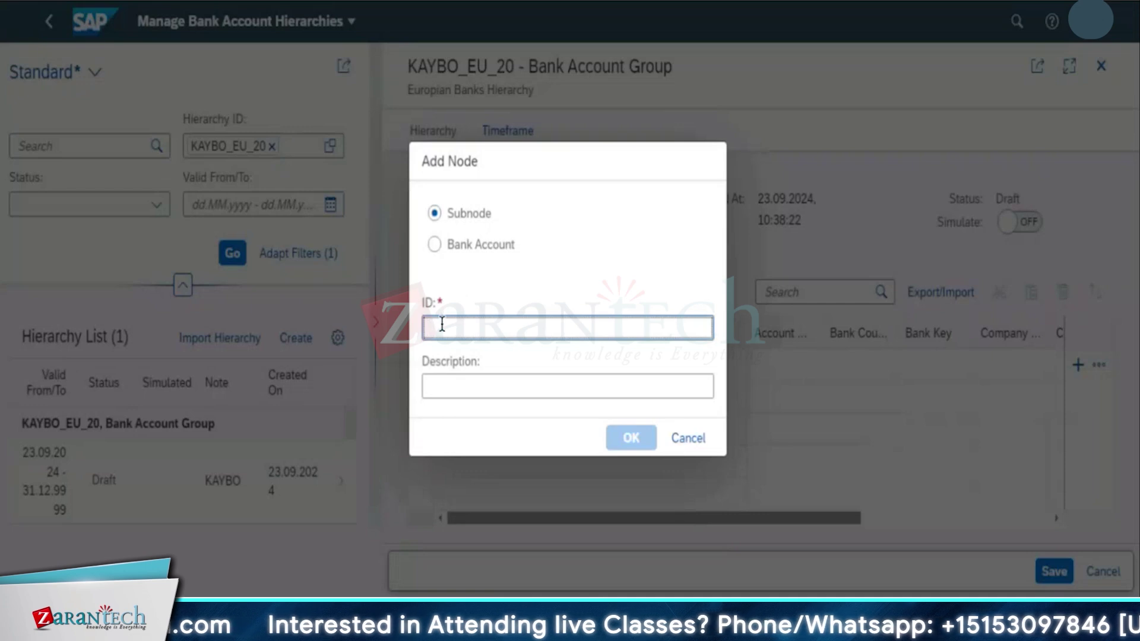
text(SOUTH_EUROP)
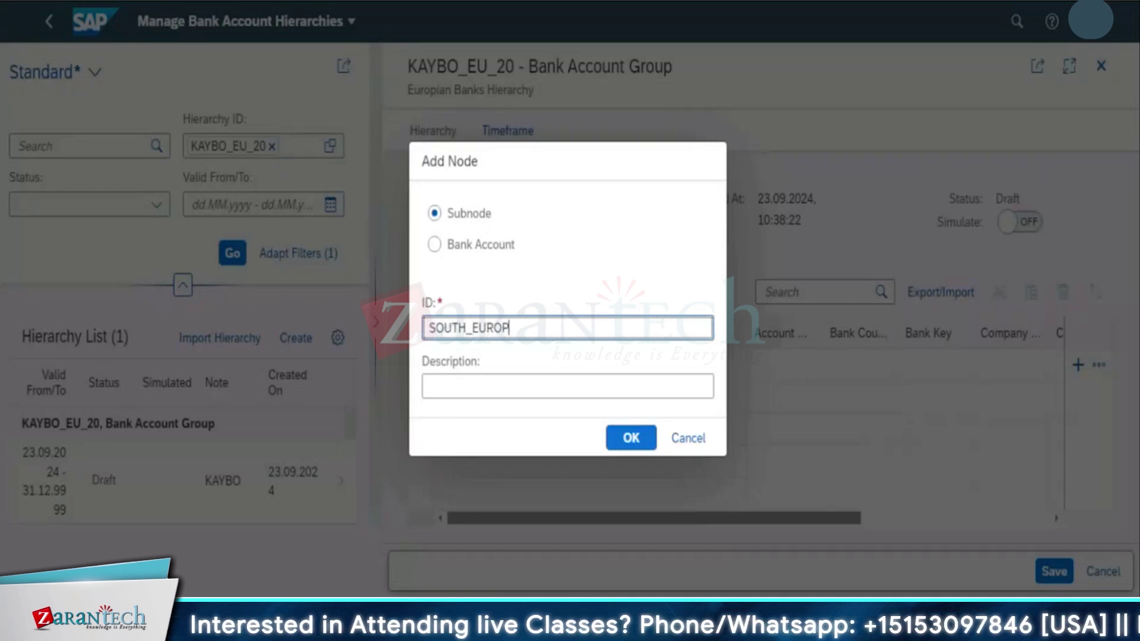
text(E)
key(Tab)
text(All BANKS in SOUTH E)
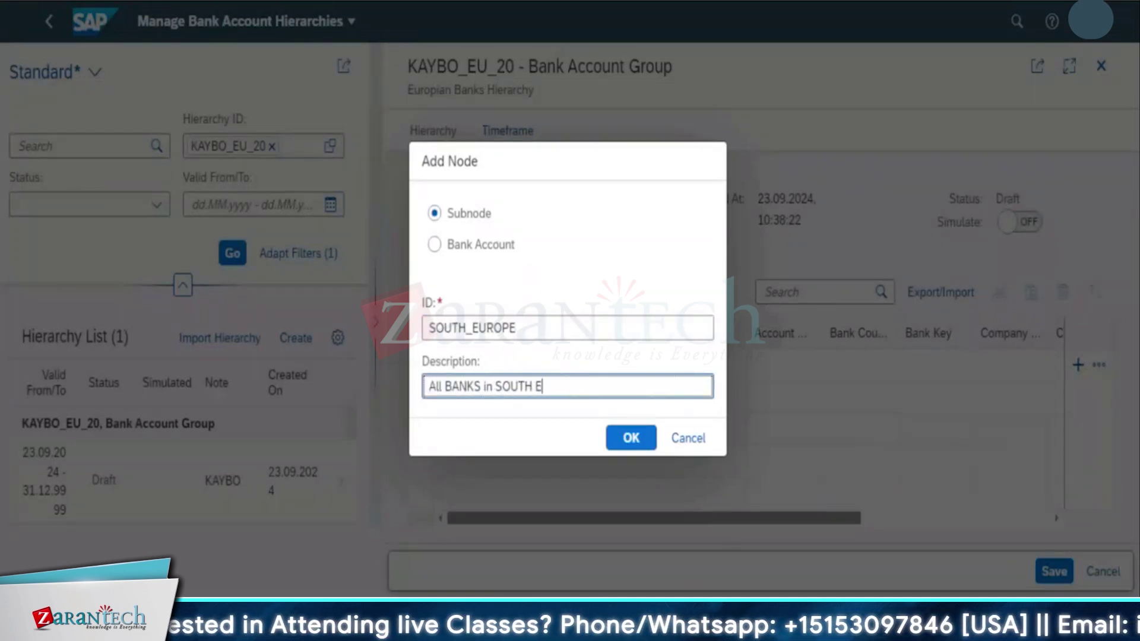
text(UROPE)
click(629, 440)
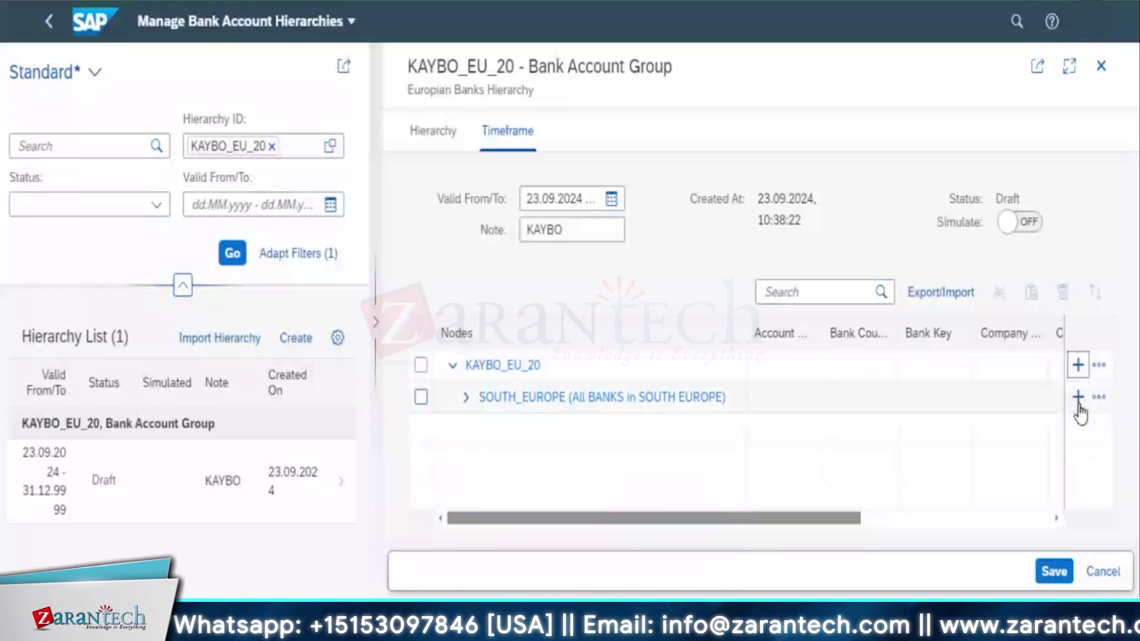
Add subnode NORTH_EUROPE described 'Northeren Banks in Europe' under KAYBO_EU_20.
click(1078, 364)
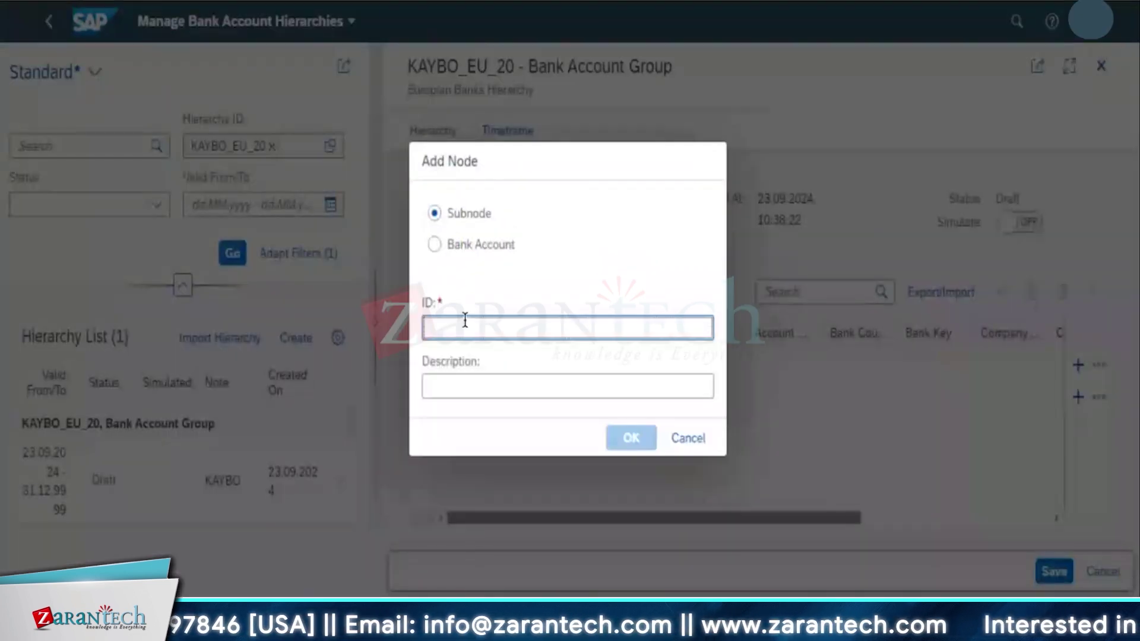
text(O)
key(BackSpace)
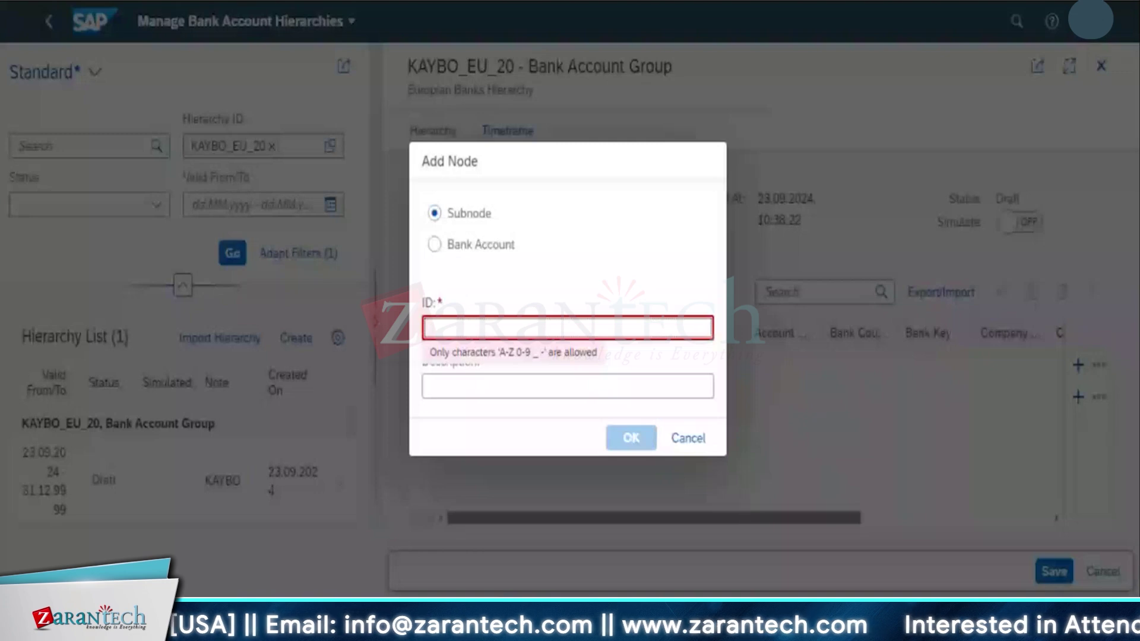
text(NORTH)
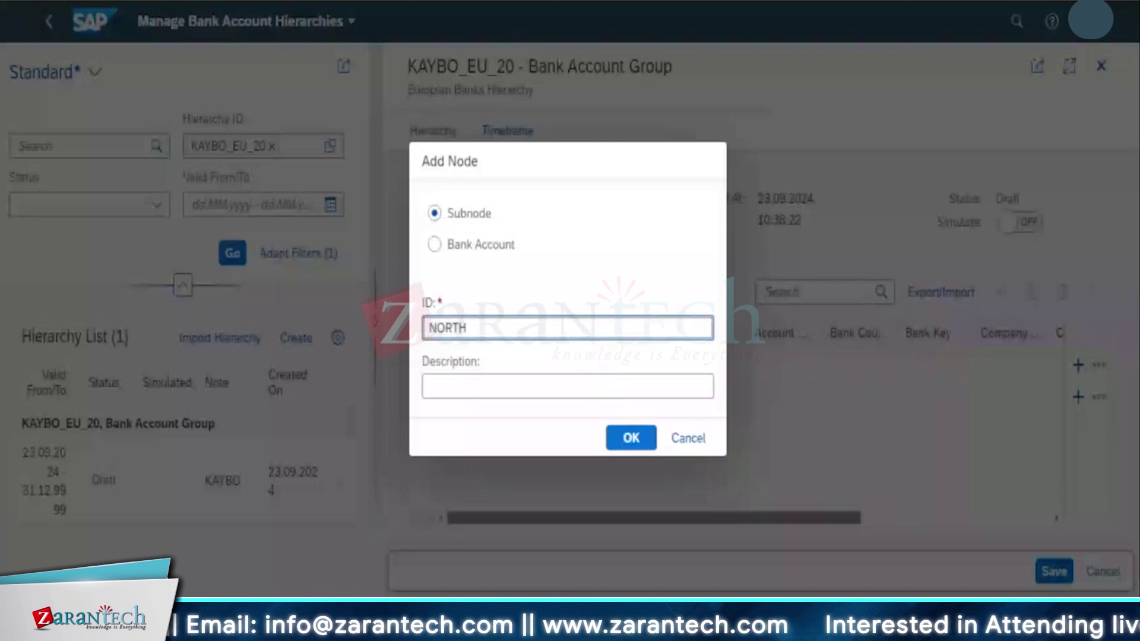
text(_EUROPE)
key(Tab)
text(Northeren Banks in )
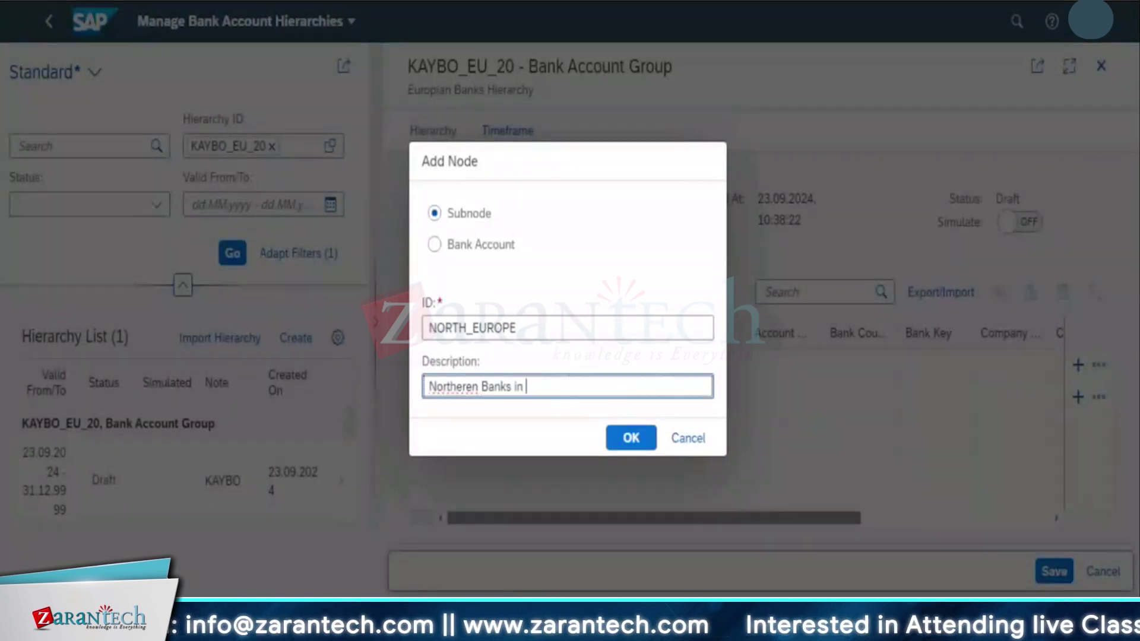
text(Europe)
key(Return)
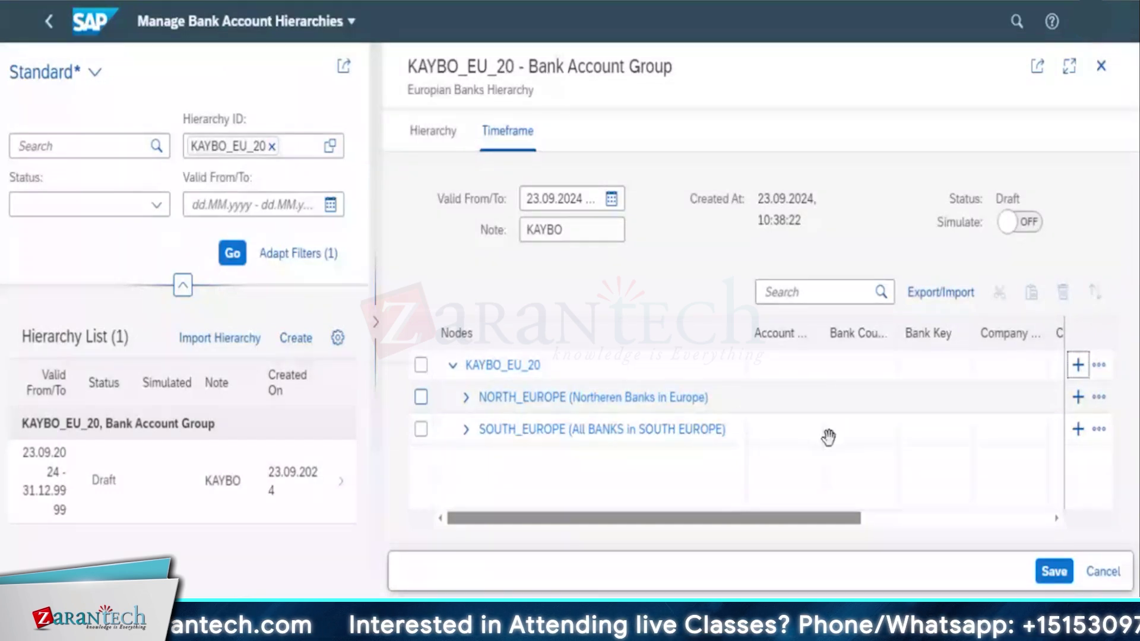
Save the hierarchy, check NORTH_EUROPE and SOUTH_EUROPE, then return to edit mode.
click(1049, 580)
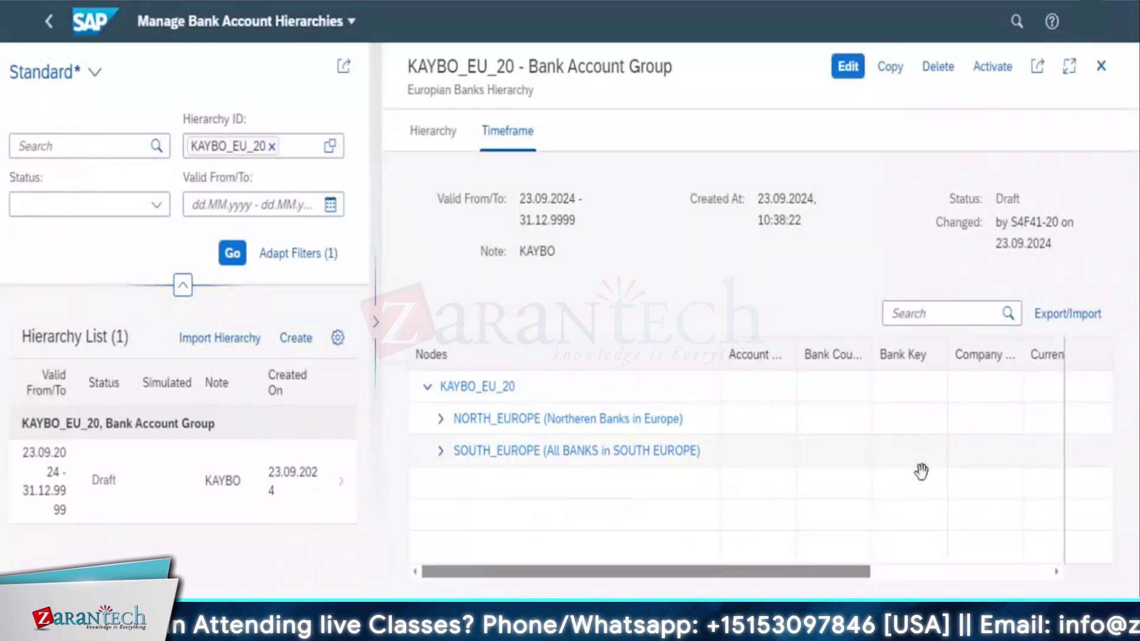
click(440, 419)
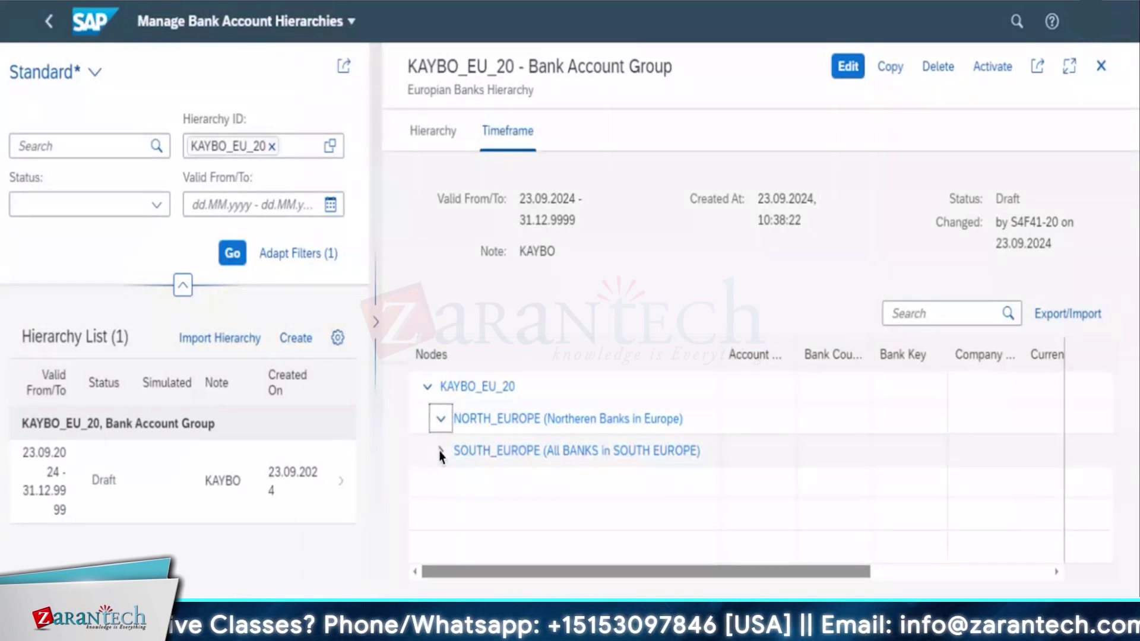
click(440, 453)
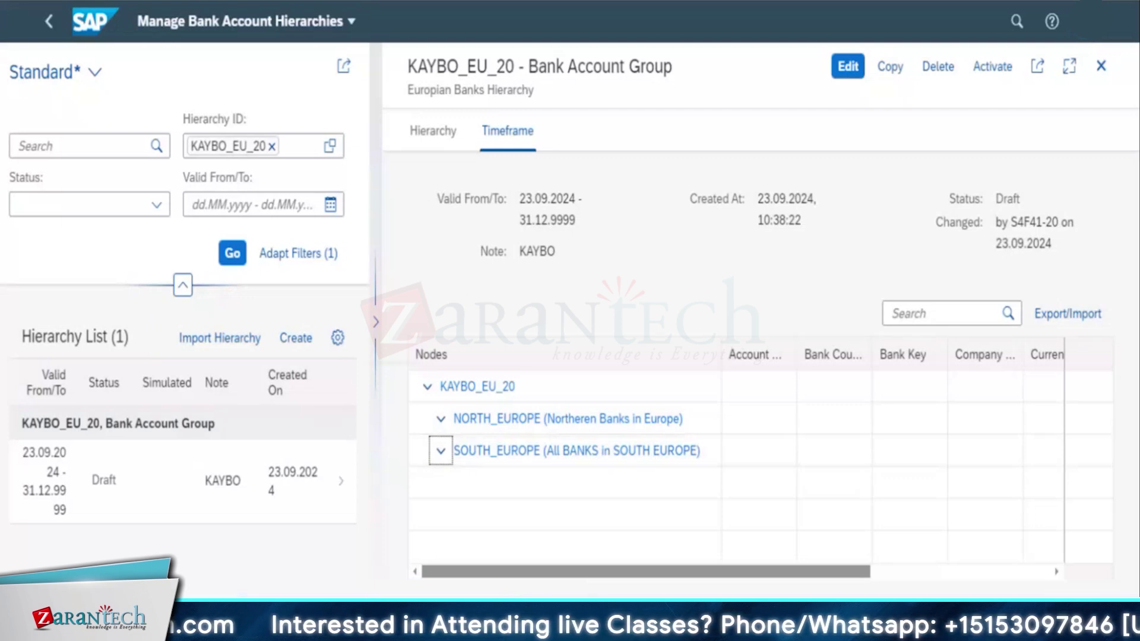
click(852, 73)
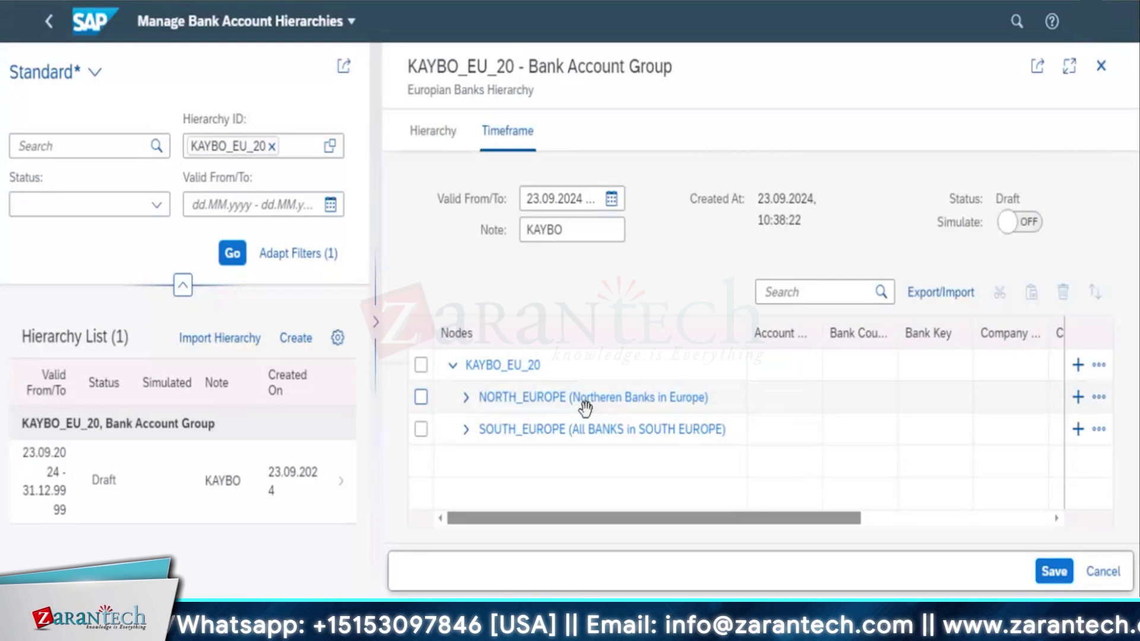
Add bank accounts Bank 1 Giro, Bank 2 Giro and Bank 1 Check under NORTH_EUROPE.
click(1080, 401)
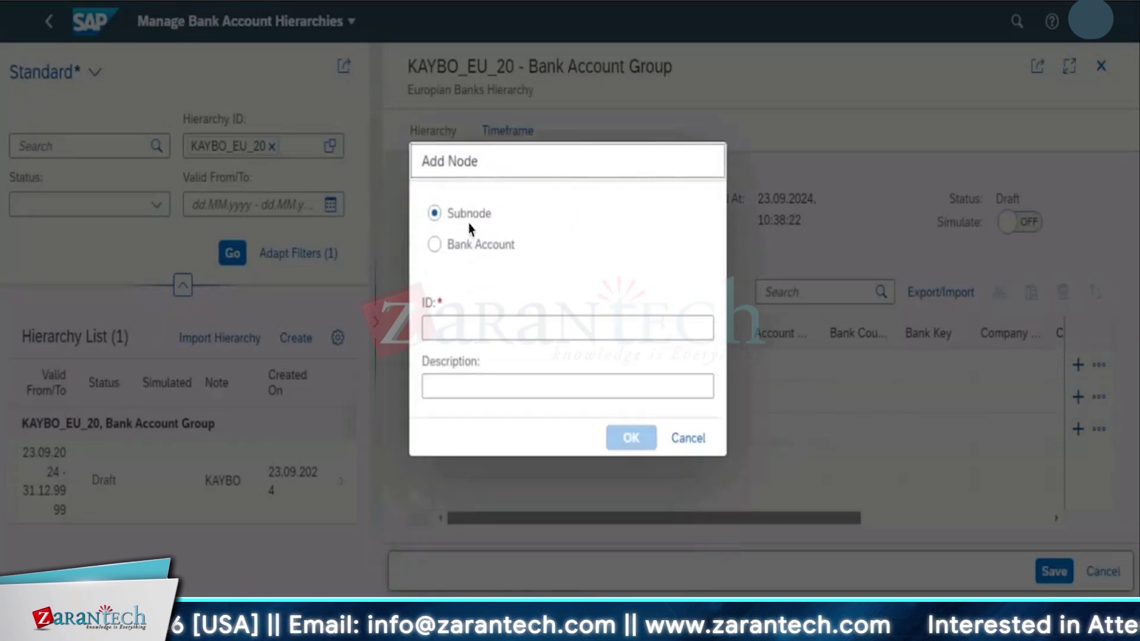
click(436, 248)
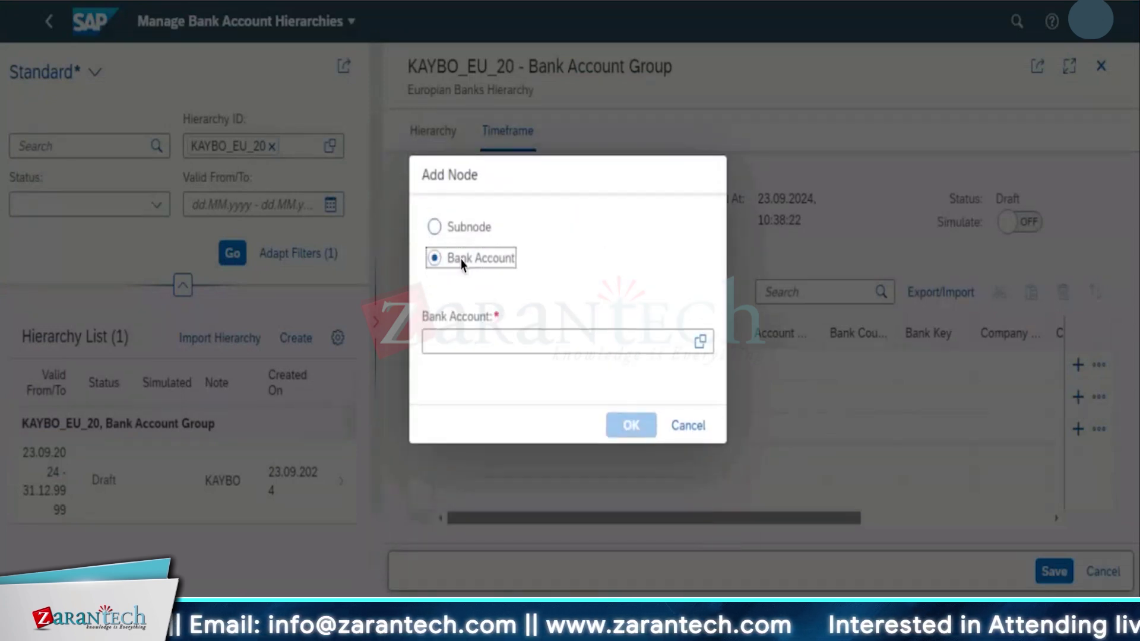
click(701, 344)
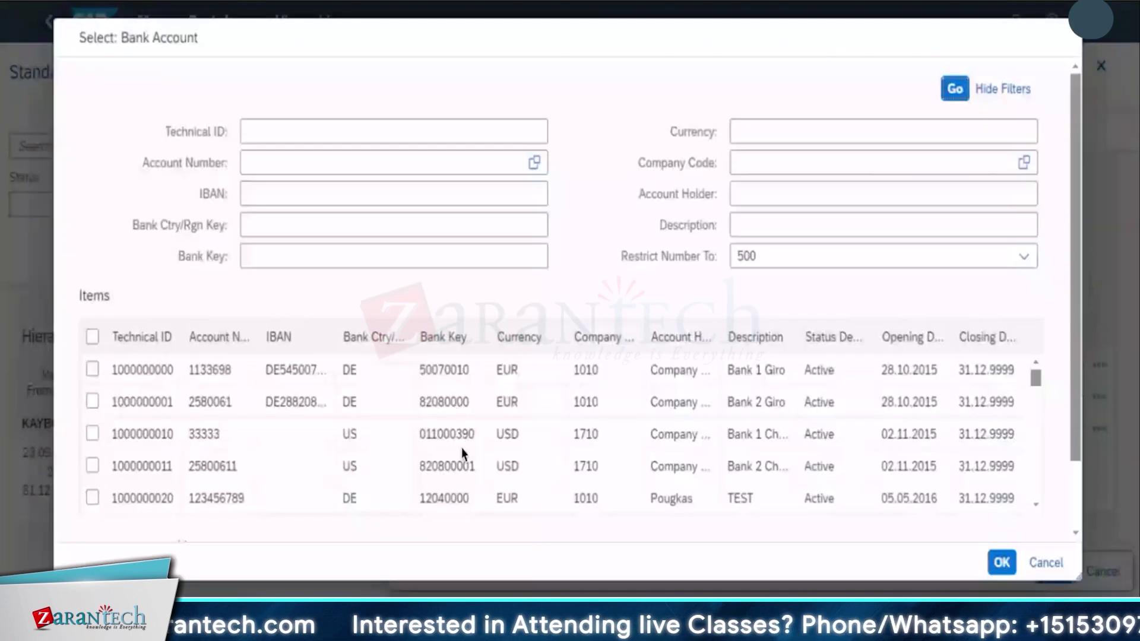
scroll(220, 469, down, 5)
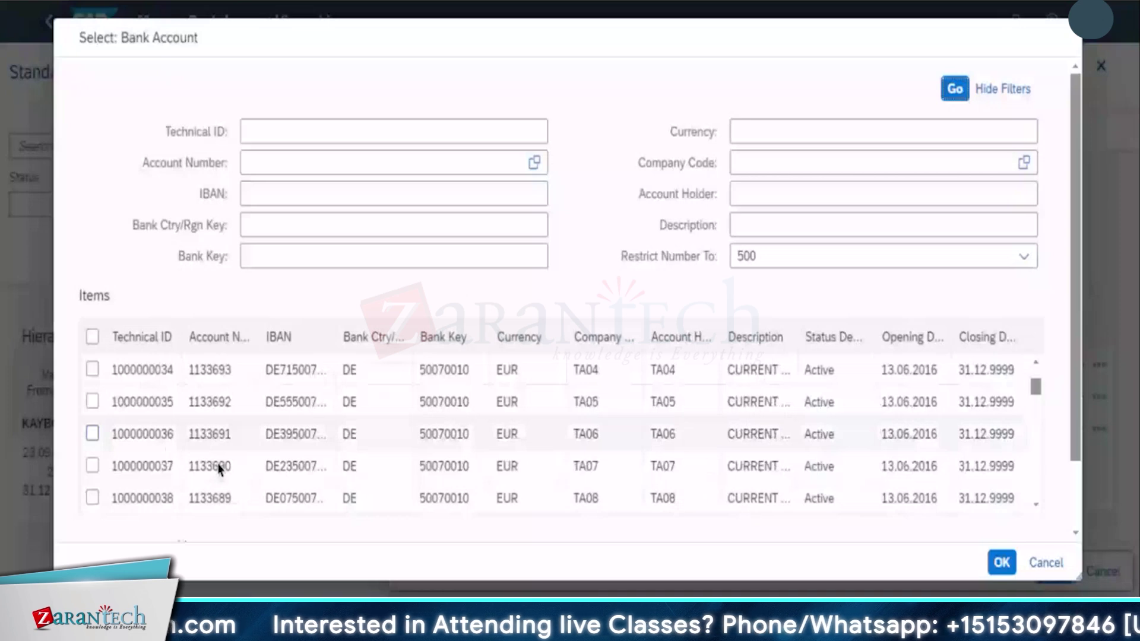
scroll(219, 463, down, 2)
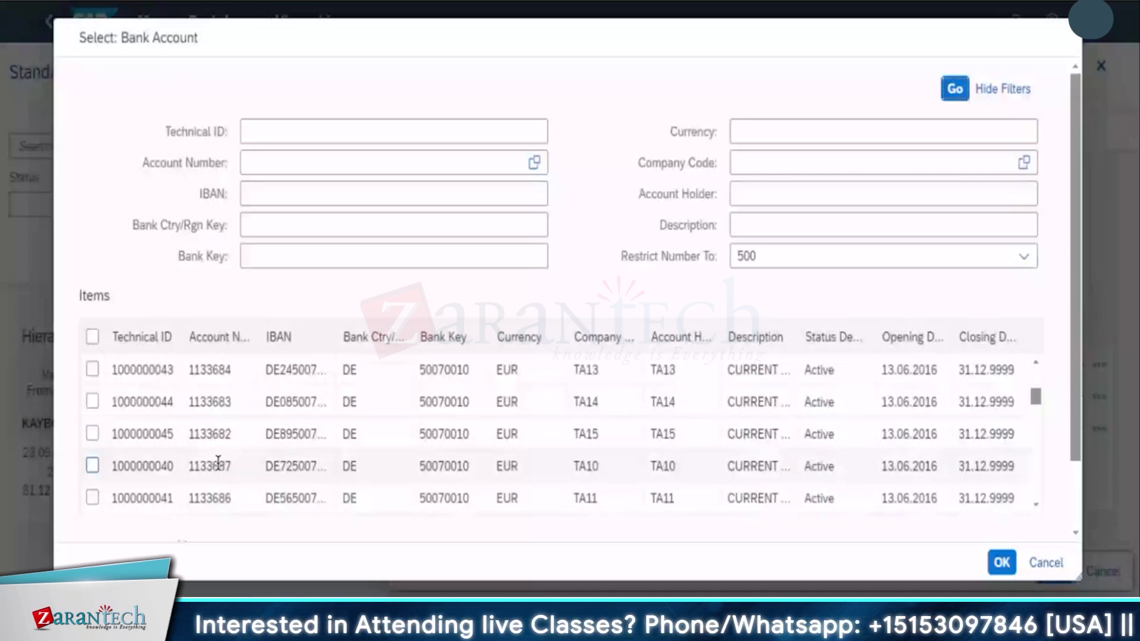
scroll(218, 463, down, 3)
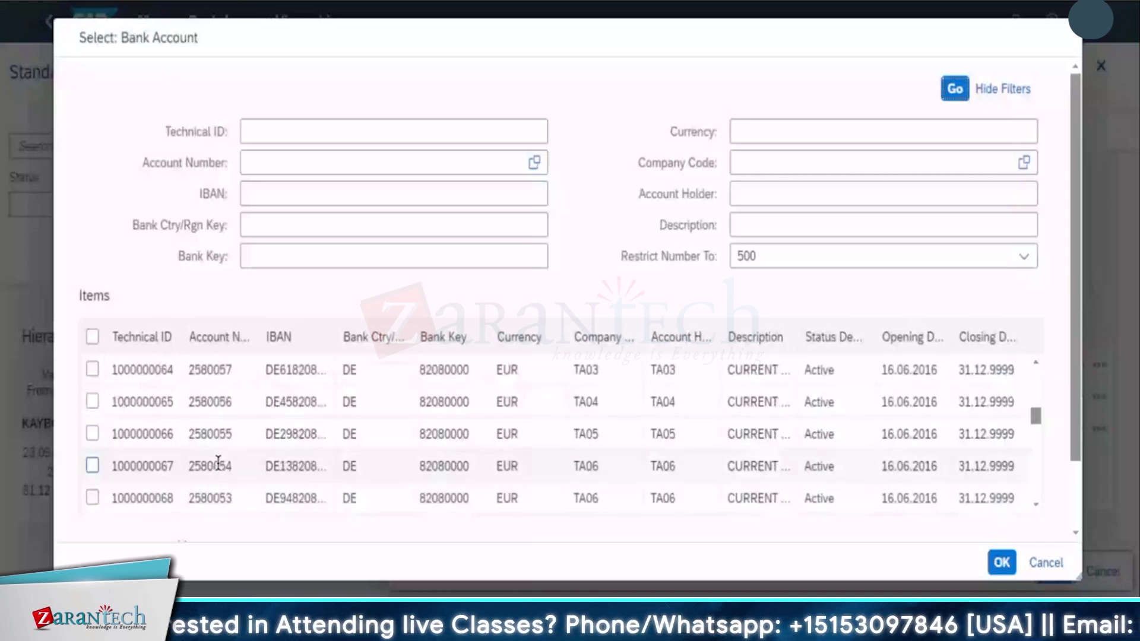
scroll(218, 463, down, 5)
scroll(219, 462, down, 5)
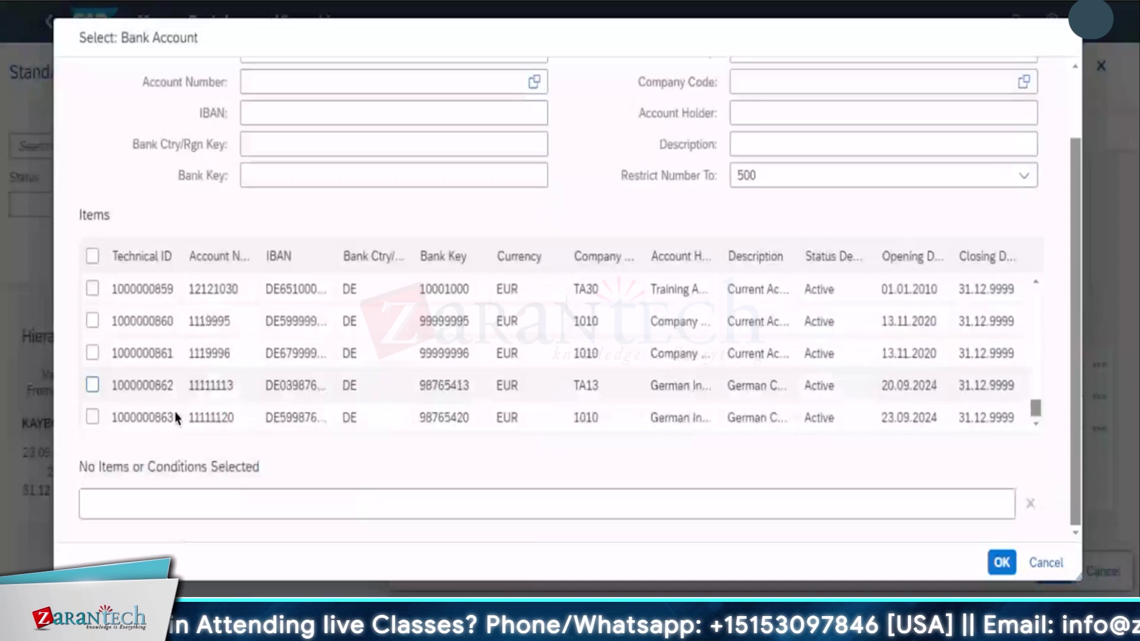
scroll(178, 440, up, 15)
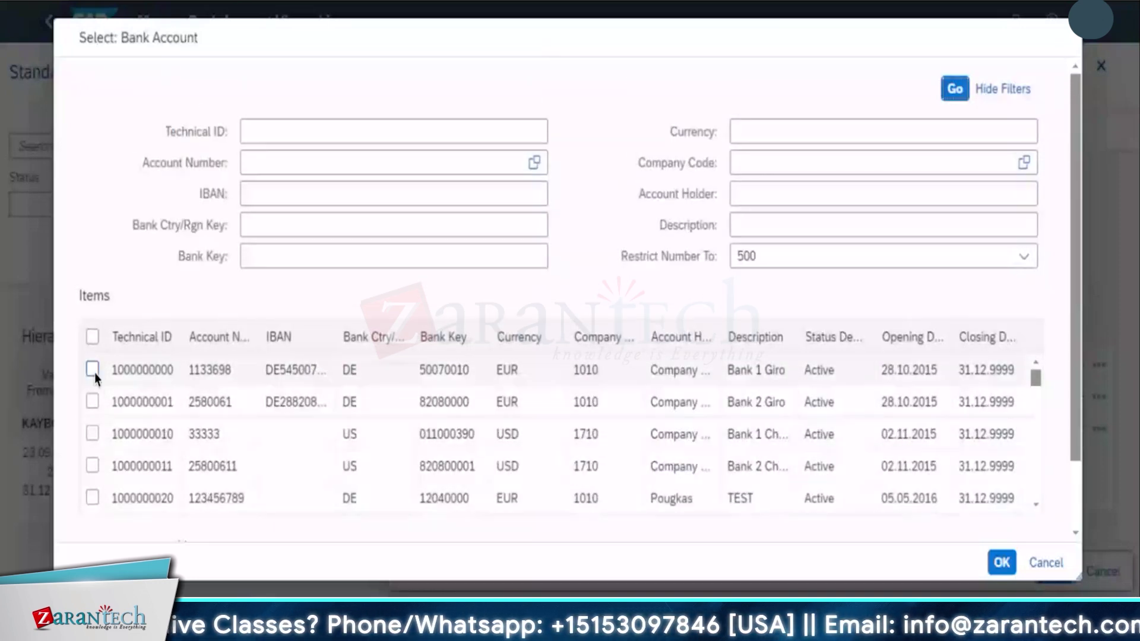
click(92, 369)
click(92, 402)
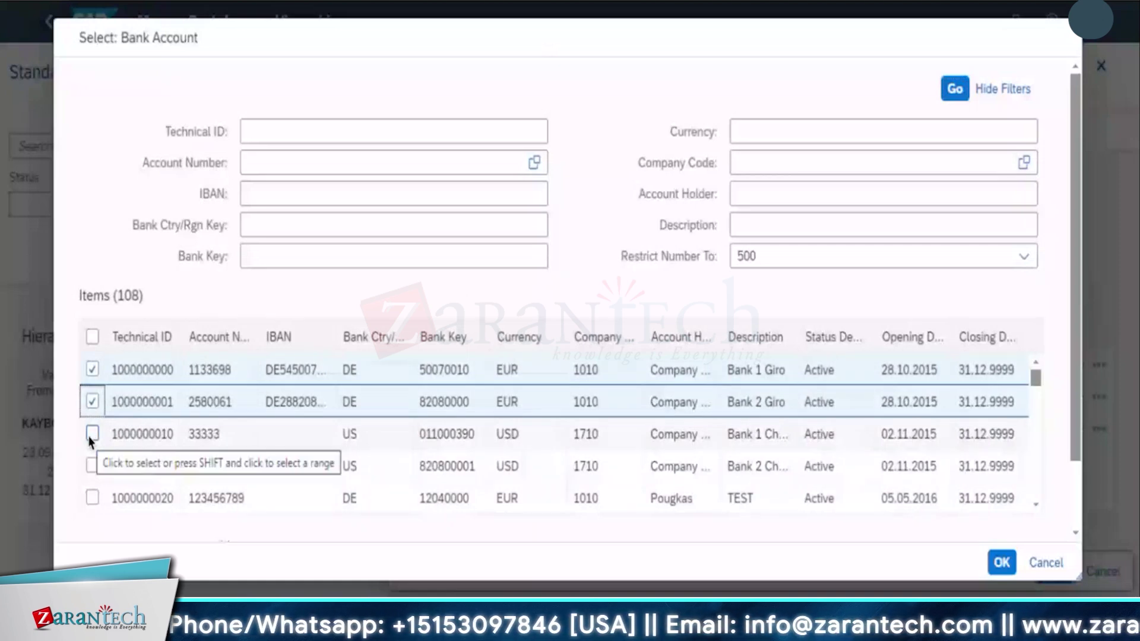
click(92, 434)
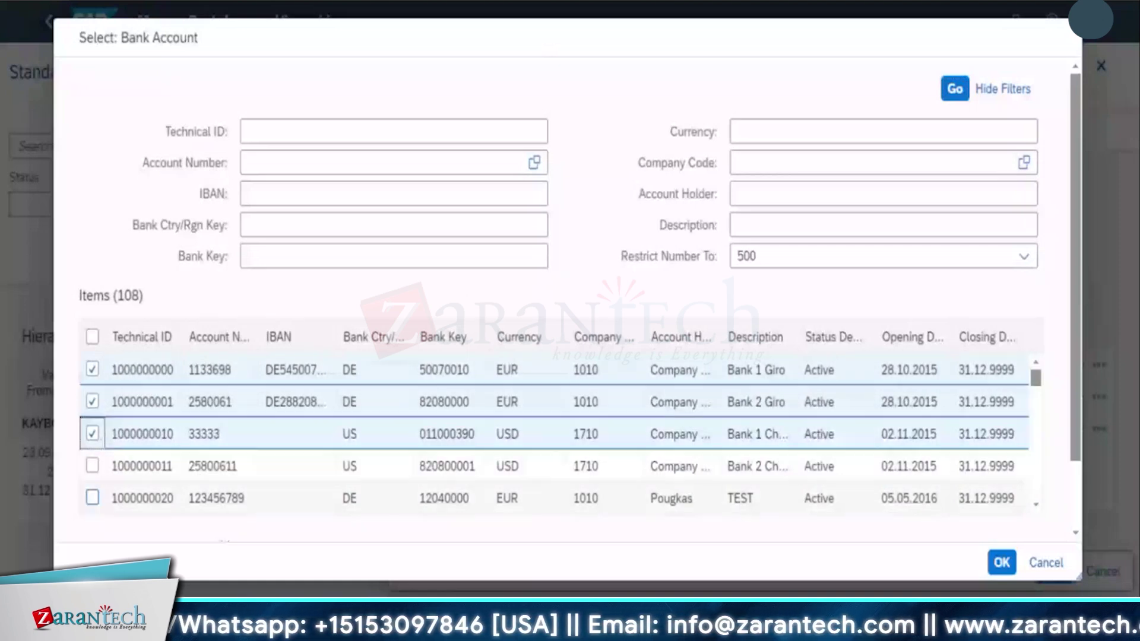
click(1002, 562)
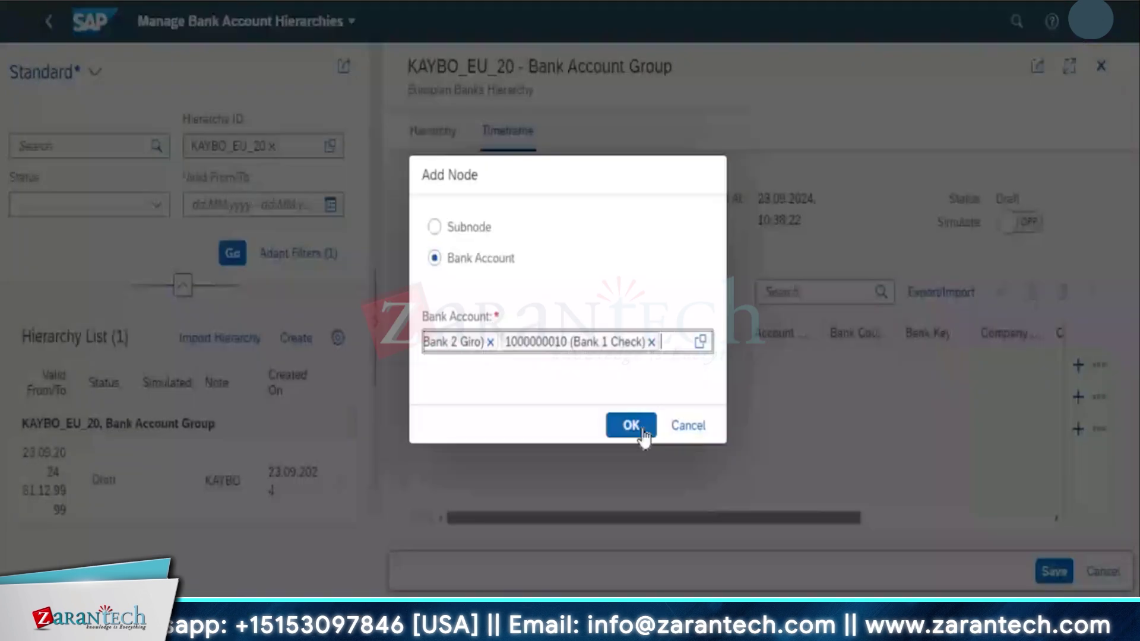
click(631, 426)
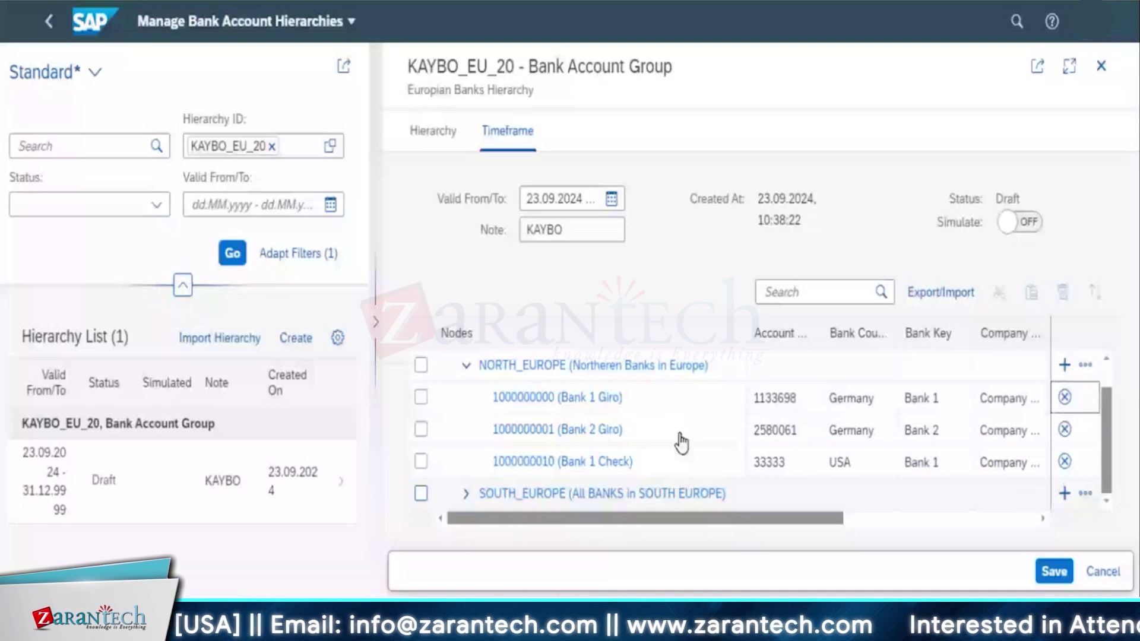
Collapse NORTH_EUROPE and expand SOUTH_EUROPE to start adding its bank accounts.
click(466, 366)
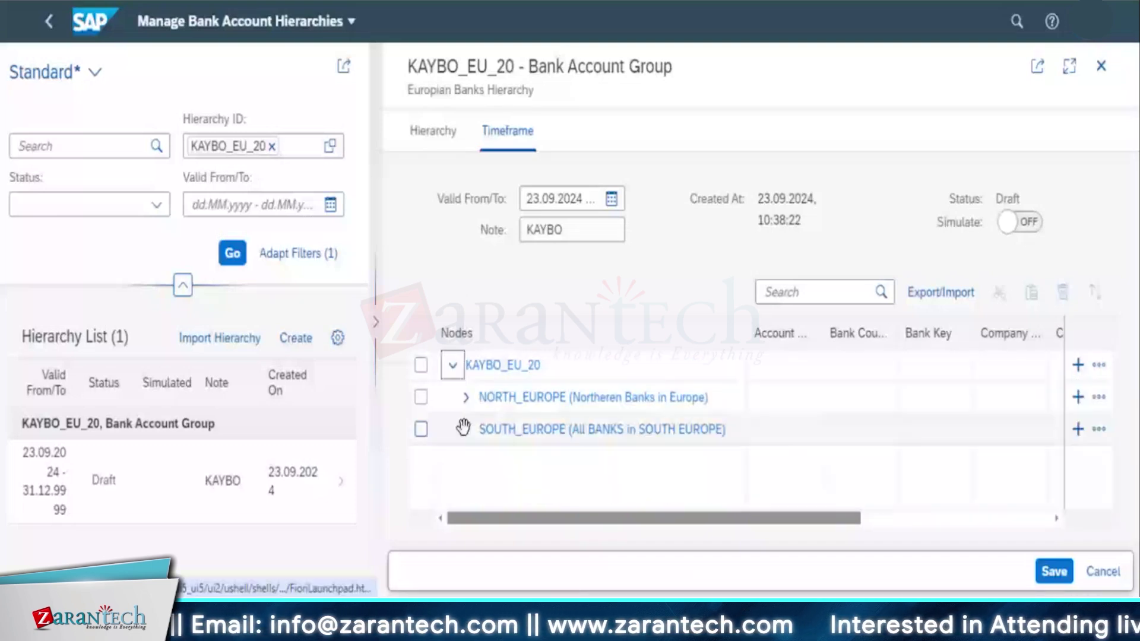
click(465, 428)
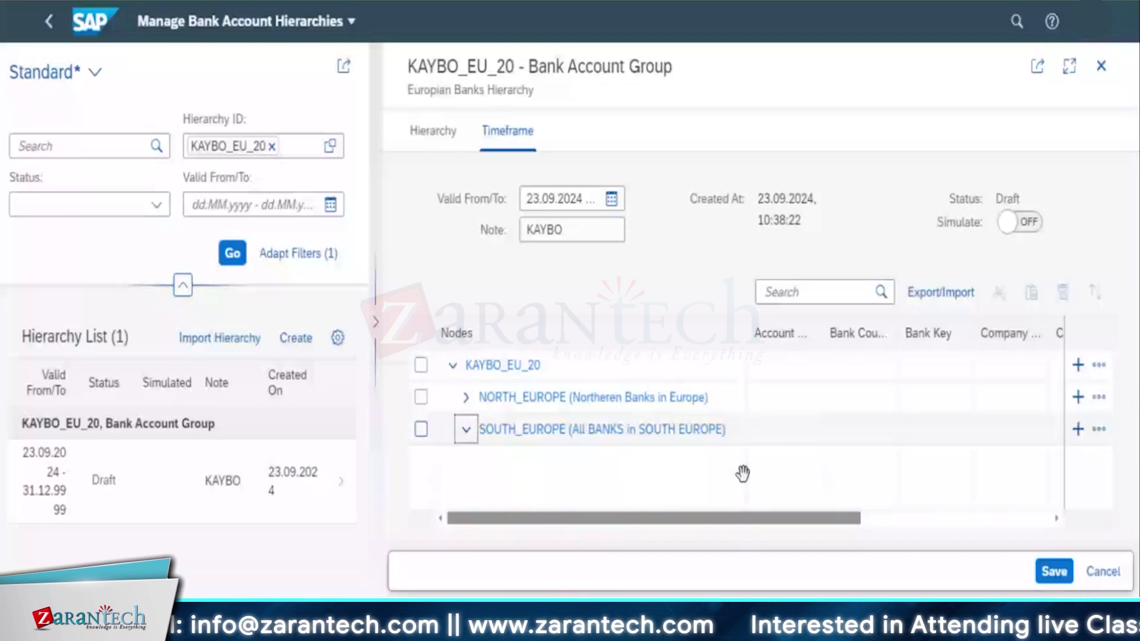
click(1078, 429)
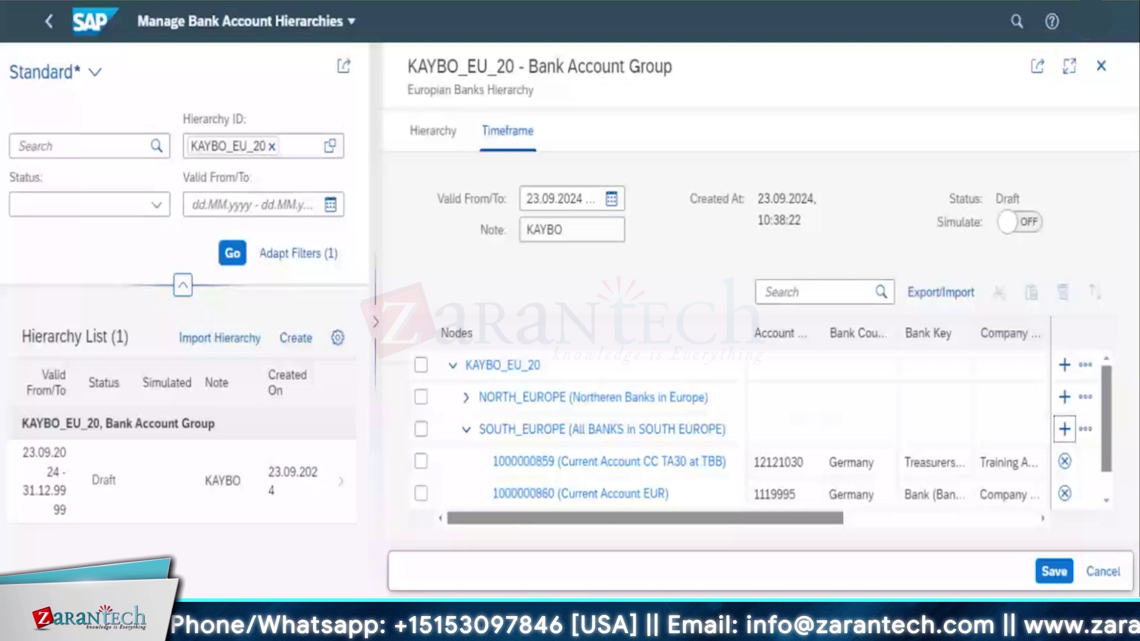
Save the hierarchy with its assigned bank accounts.
click(1054, 572)
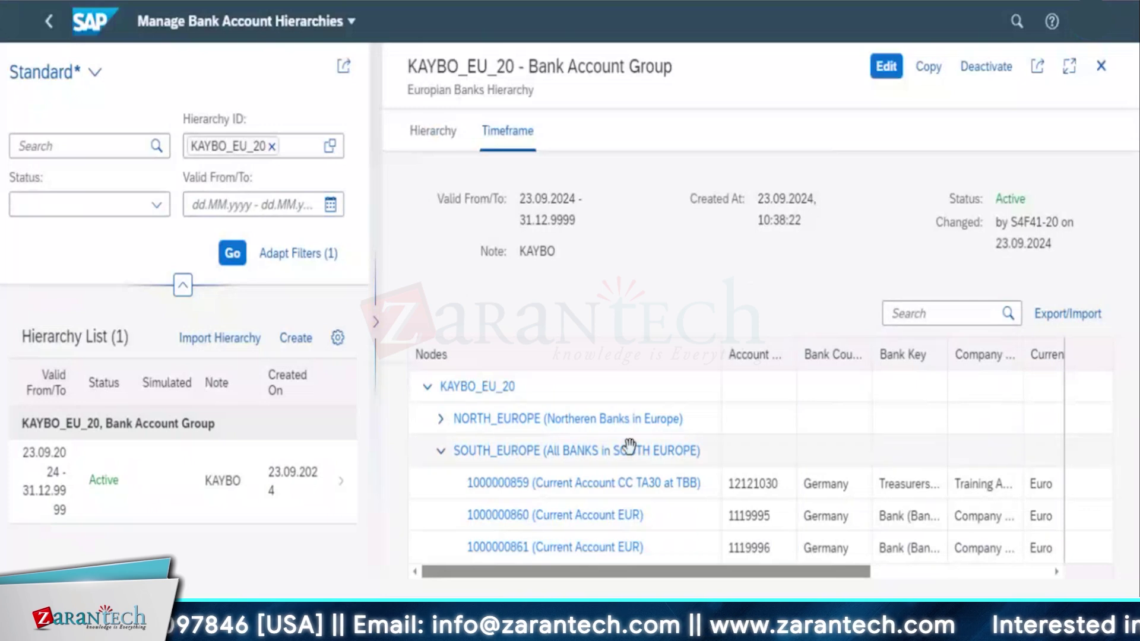
Close the KAYBO_EU_20 details, refresh the hierarchy list, and select KAYBO_EU_20, now Active.
click(45, 24)
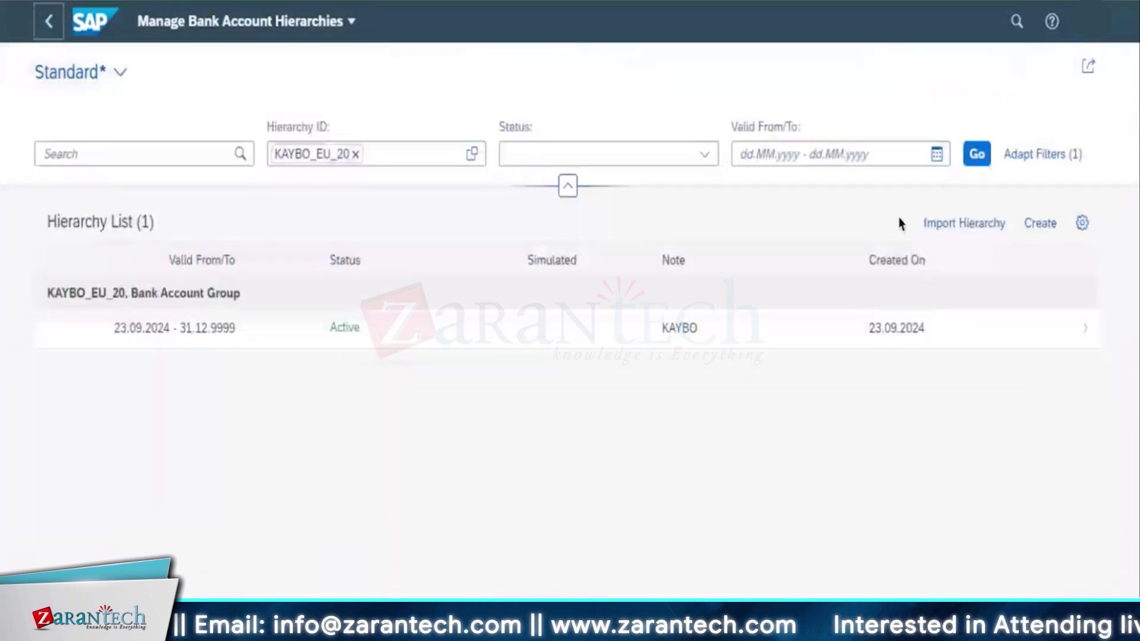
click(981, 156)
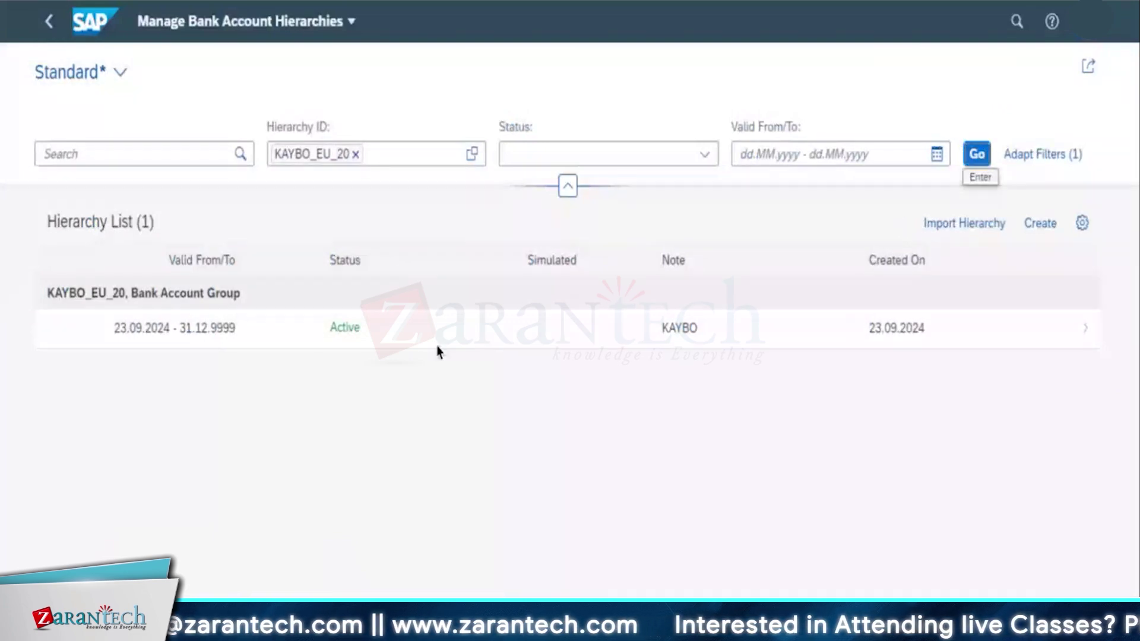
click(320, 344)
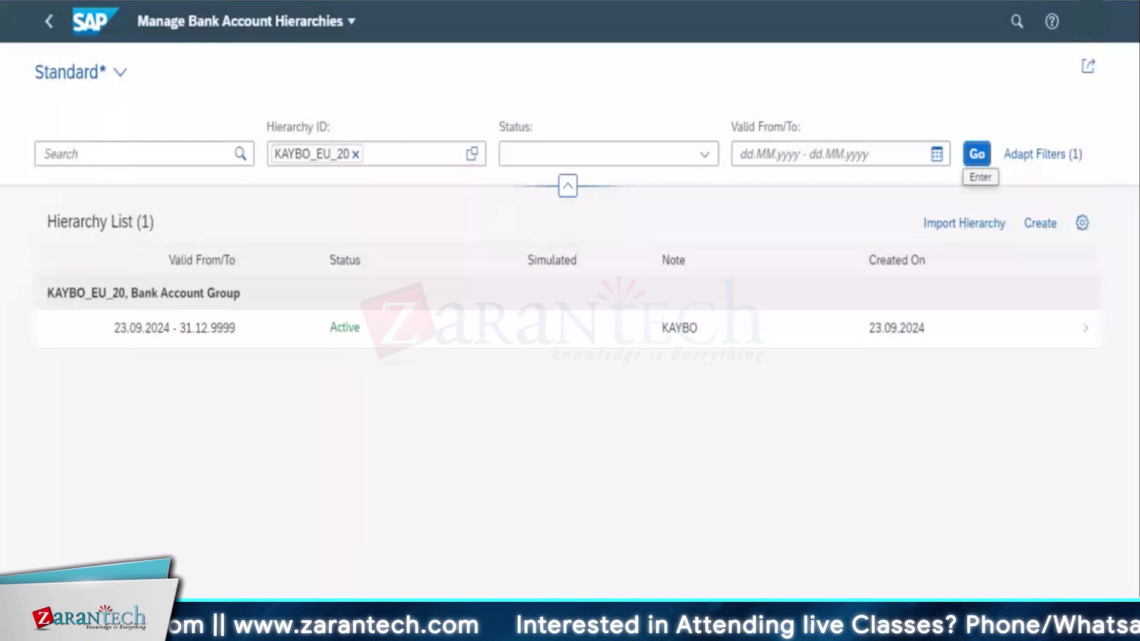
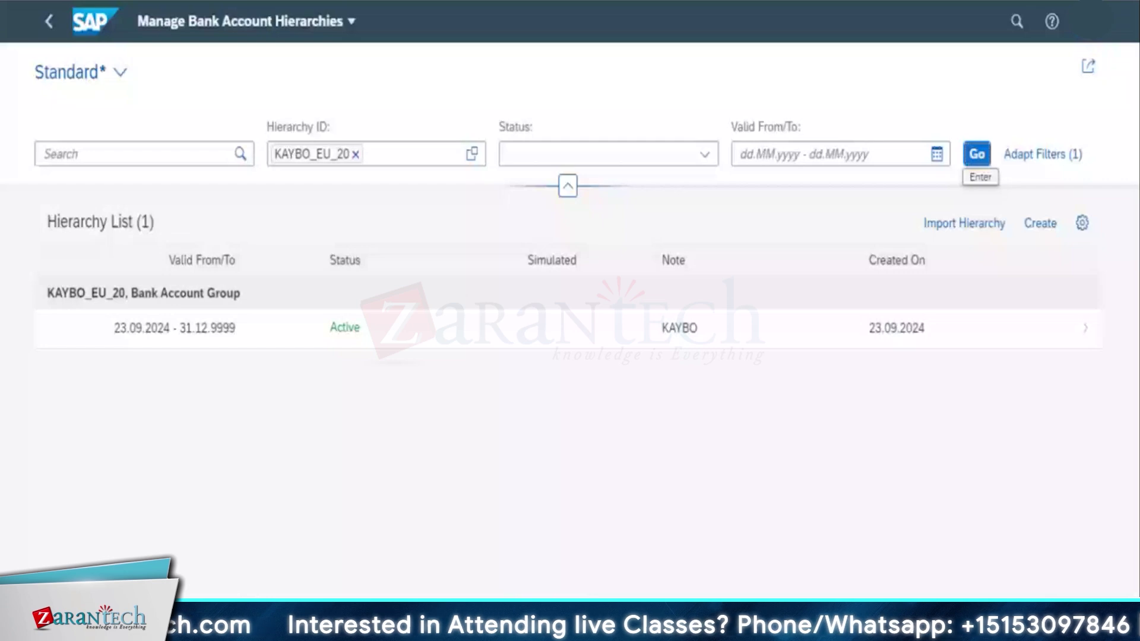
Switch to the SAP GUI window with transaction SPRO, Customizing: Execute Project.
key(alt+Tab)
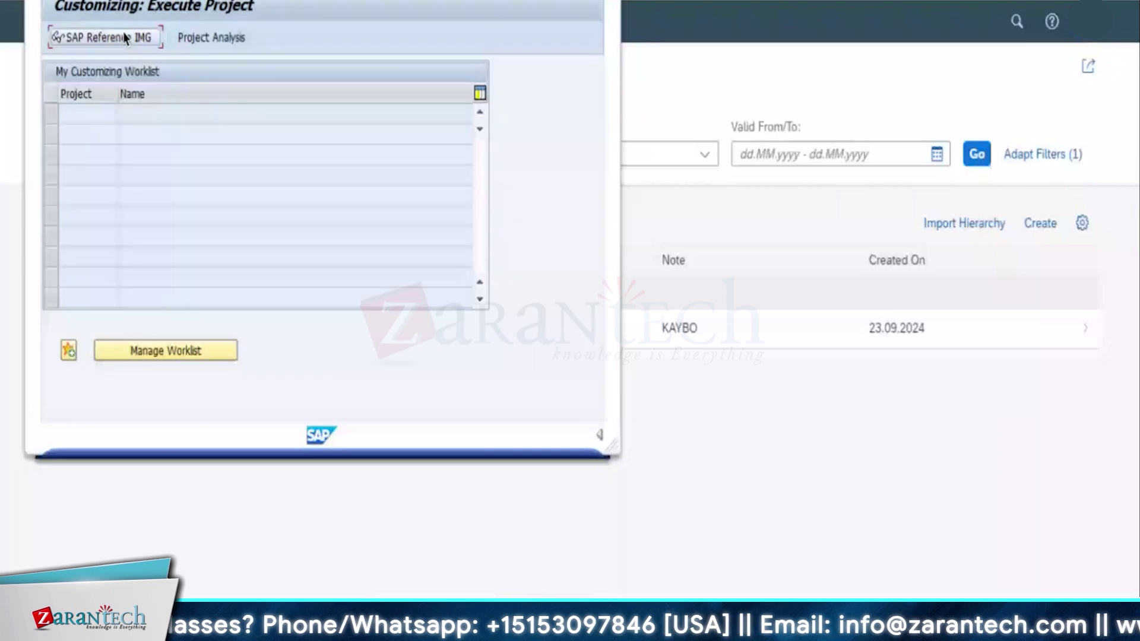
In the SAP Reference IMG, run Cash Management > Liquidity Items > Edit Liquidity Items.
click(126, 37)
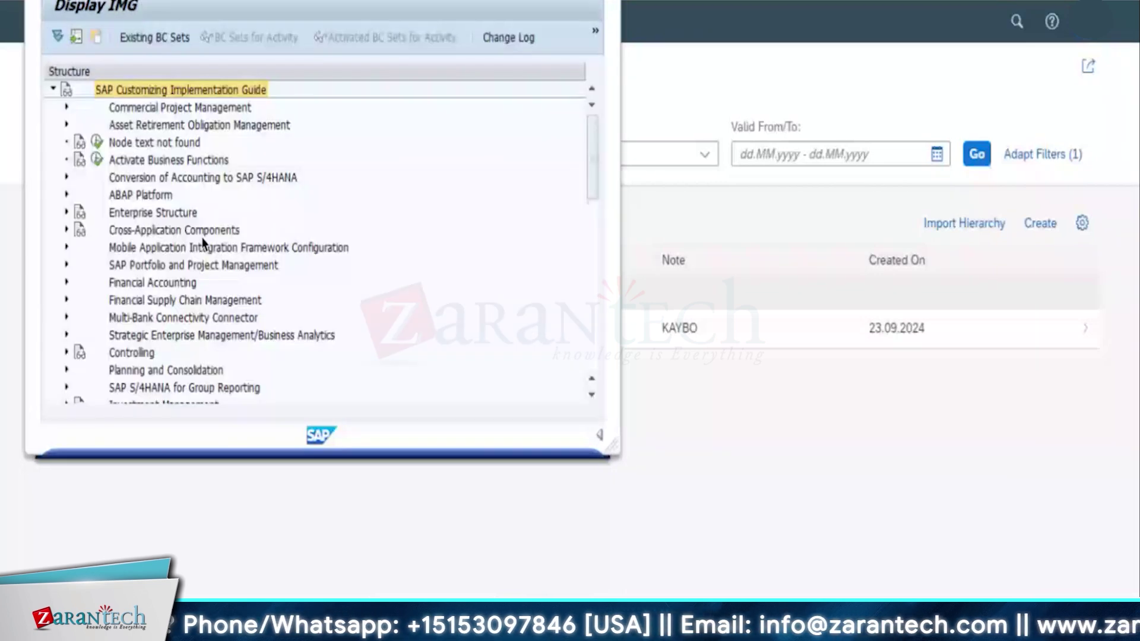
click(104, 301)
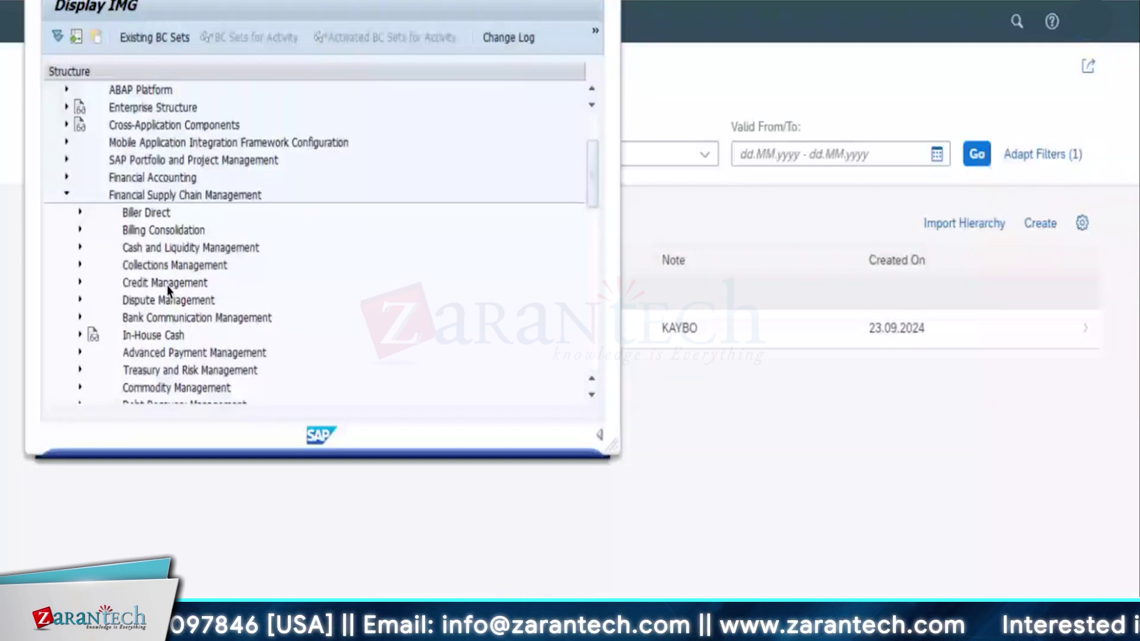
double_click(189, 250)
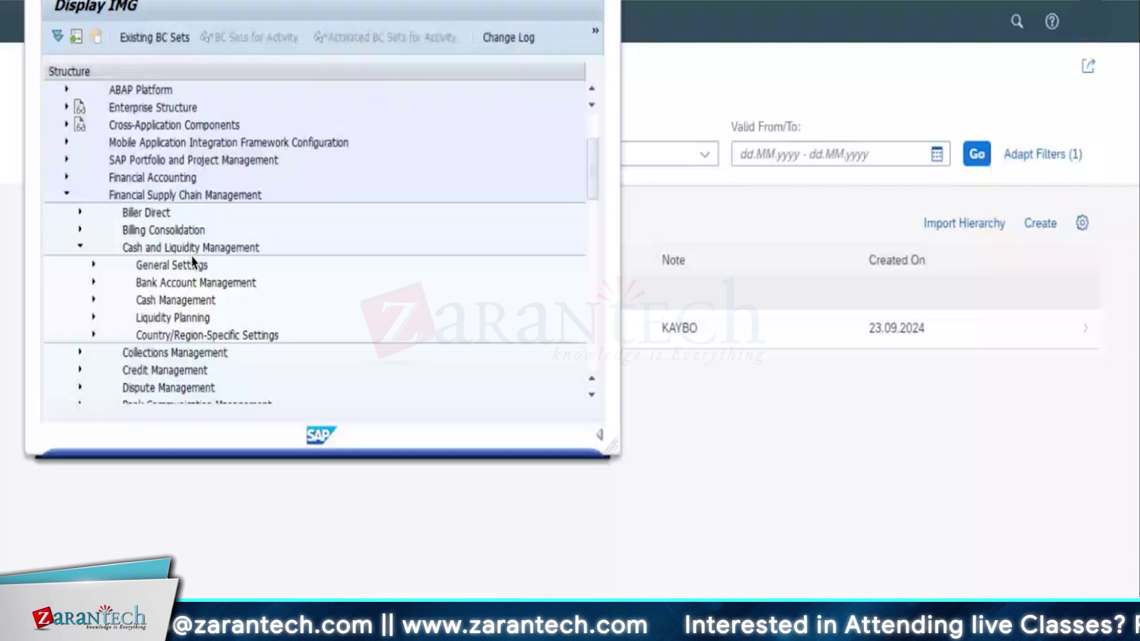
scroll(191, 255, down, 2)
double_click(166, 181)
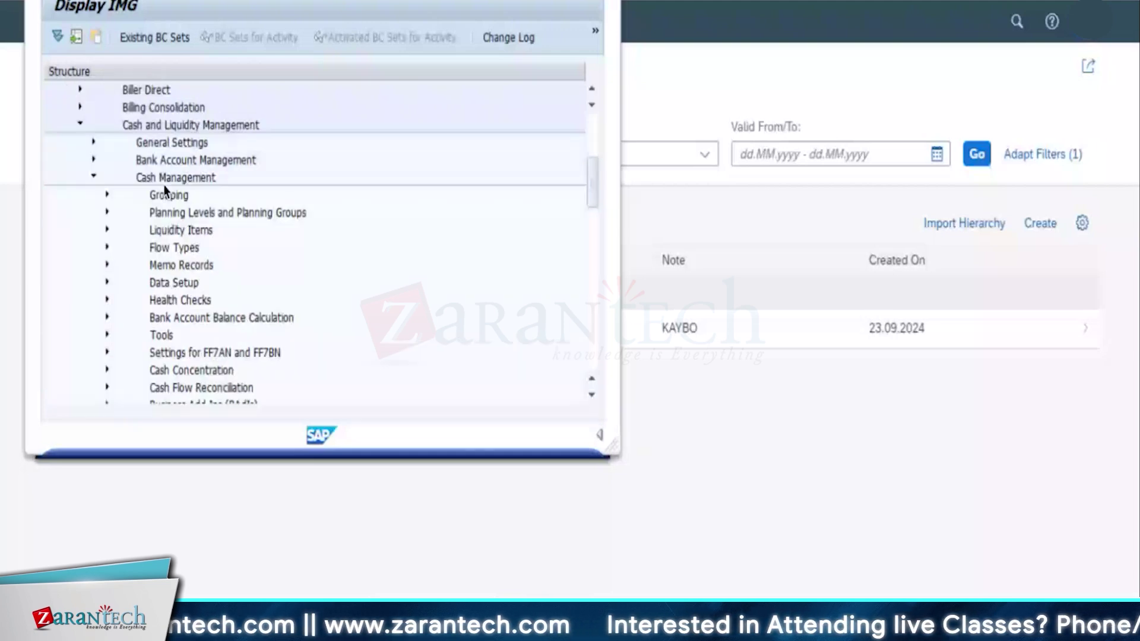
click(108, 230)
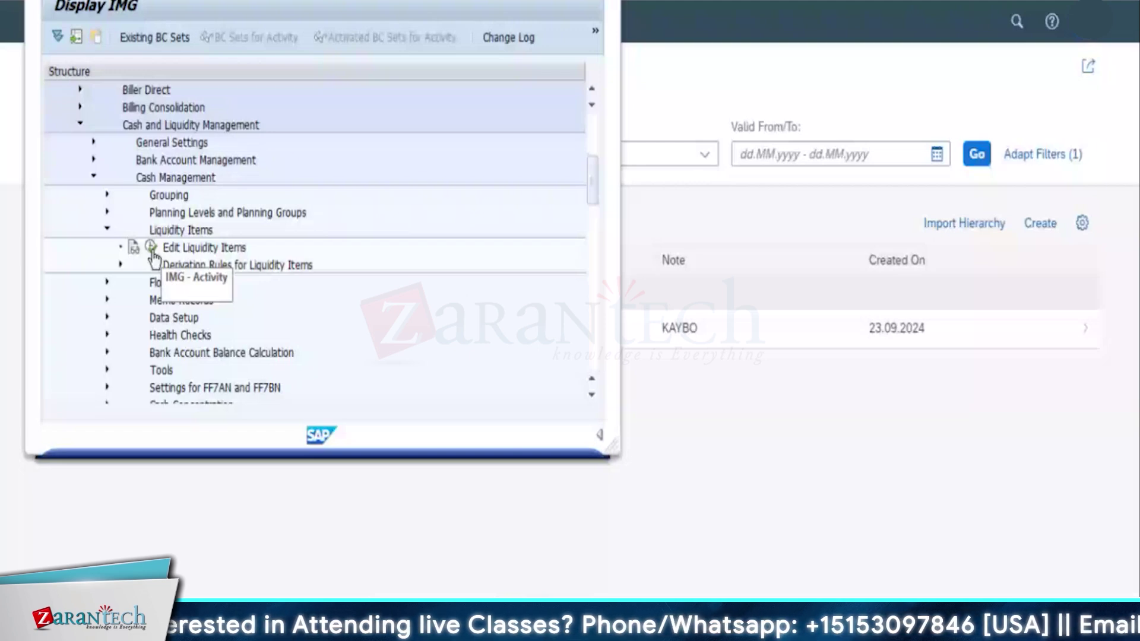
click(151, 248)
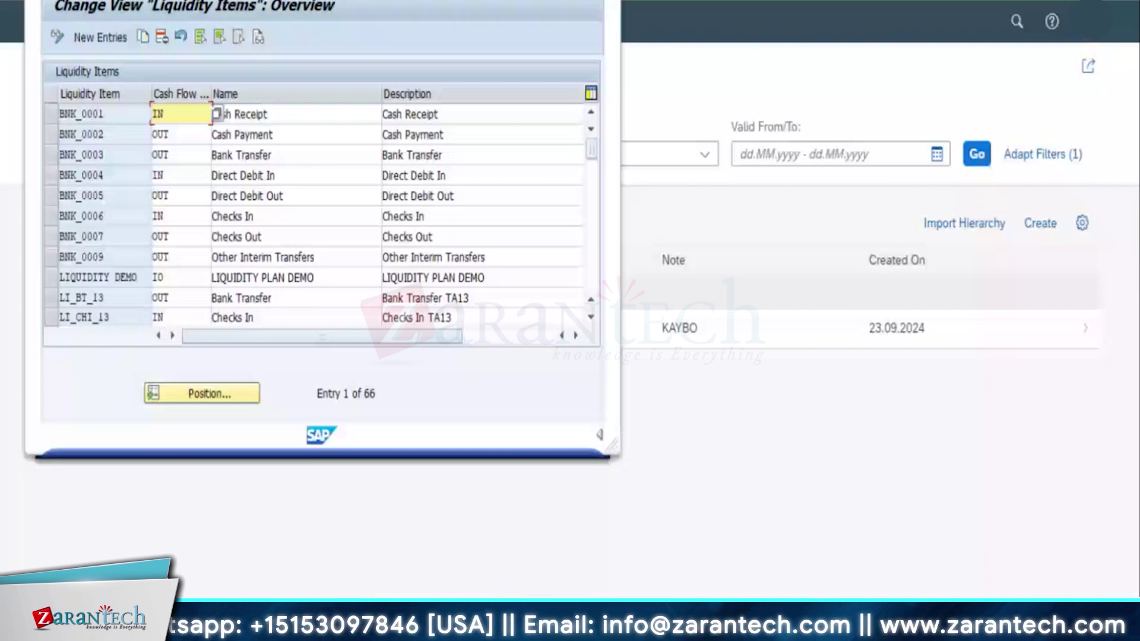
Start new liquidity item entries, filling rows through LI_CHI_20 with cash flow IN, named 'Chceks IN'.
click(92, 39)
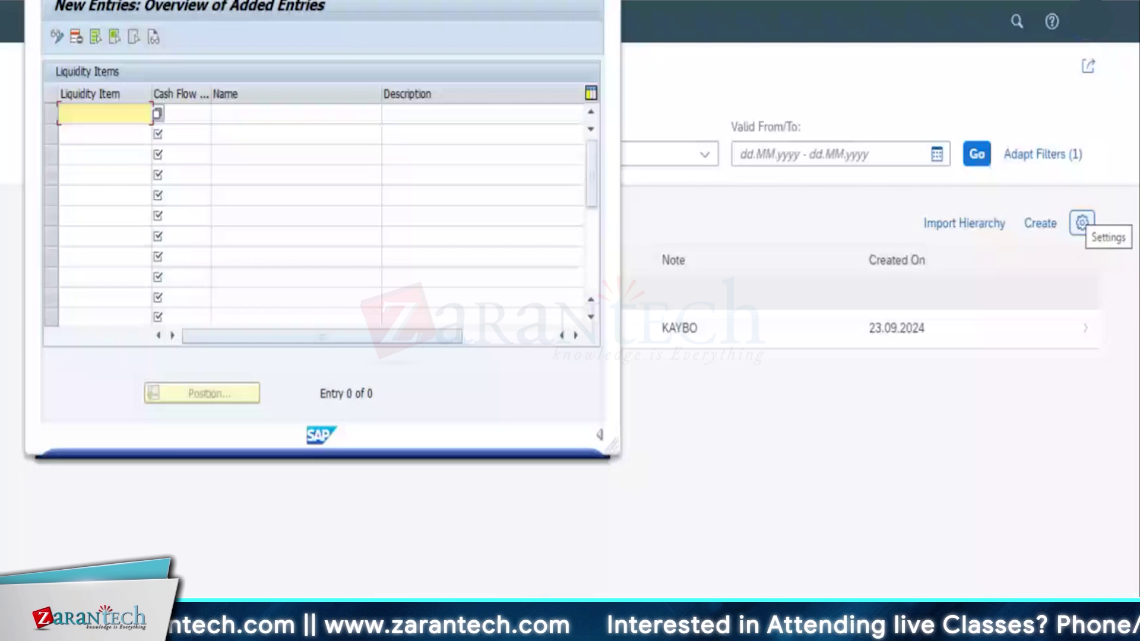
text(LI_REC)
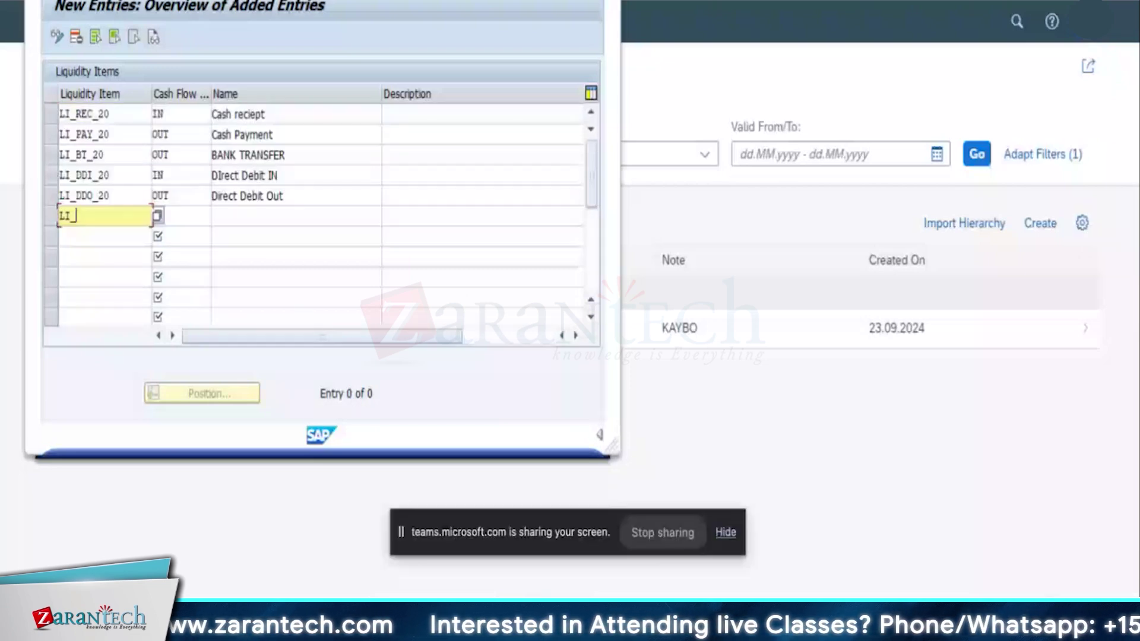
text(CHI_IN)
key(Escape)
key(BackSpace)
key(BackSpace)
text(20)
click(178, 218)
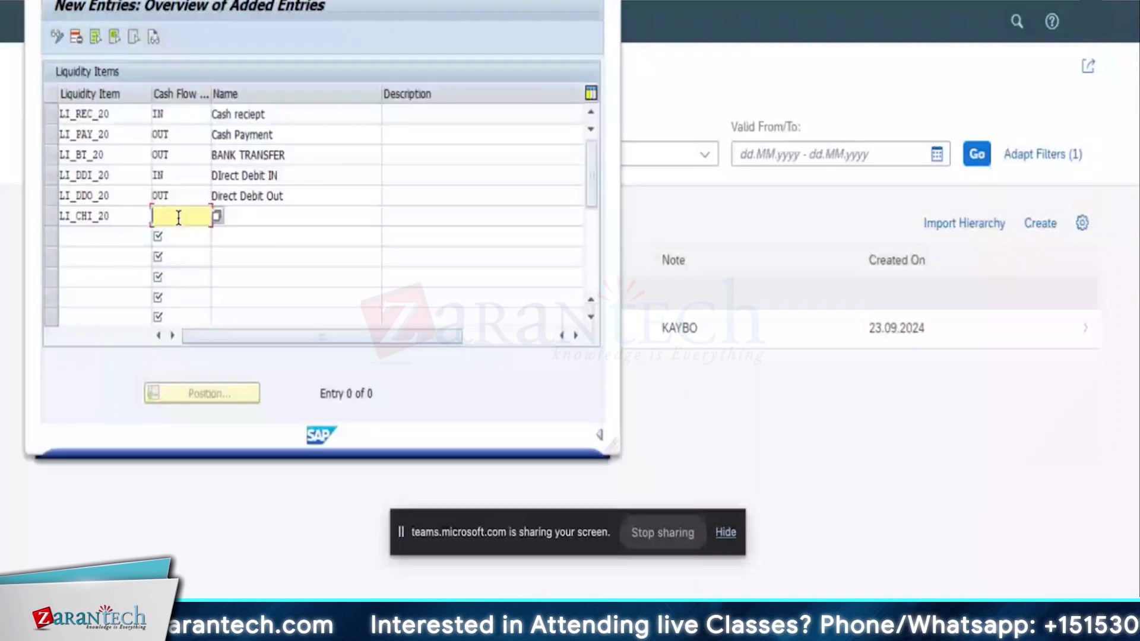
text(IN)
key(Tab)
text(Chceks IN)
Add row seven, LI_CHO_20, with cash flow OUT and name 'ChceksOUT'.
click(100, 236)
text(LI_CHI_20)
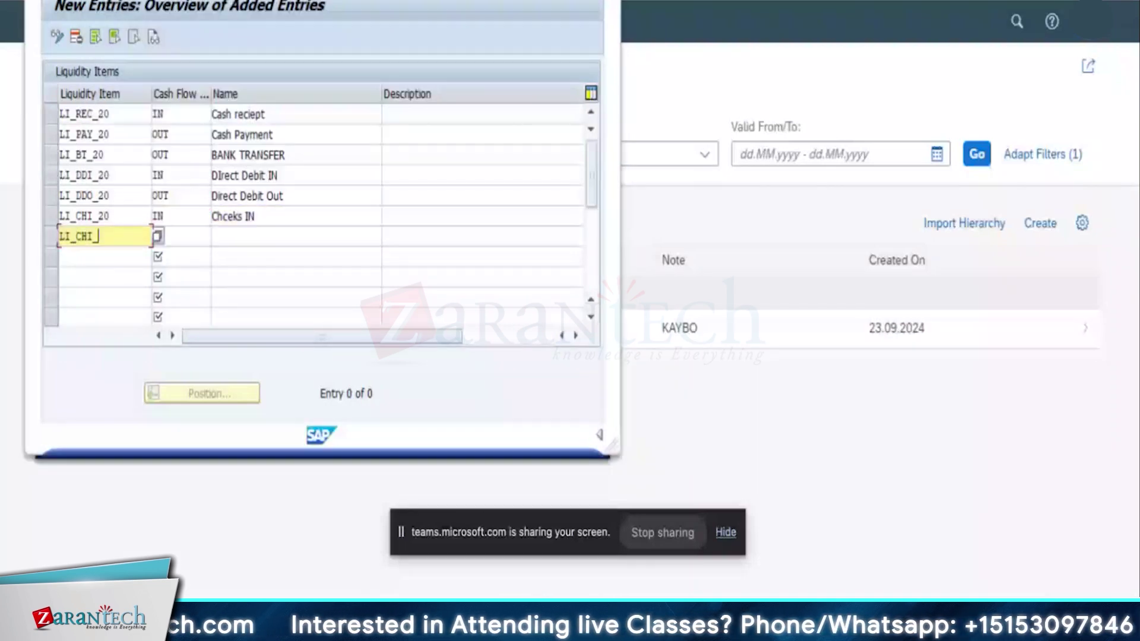
key(Left)
key(Left)
key(Left)
key(BackSpace)
text(O_20)
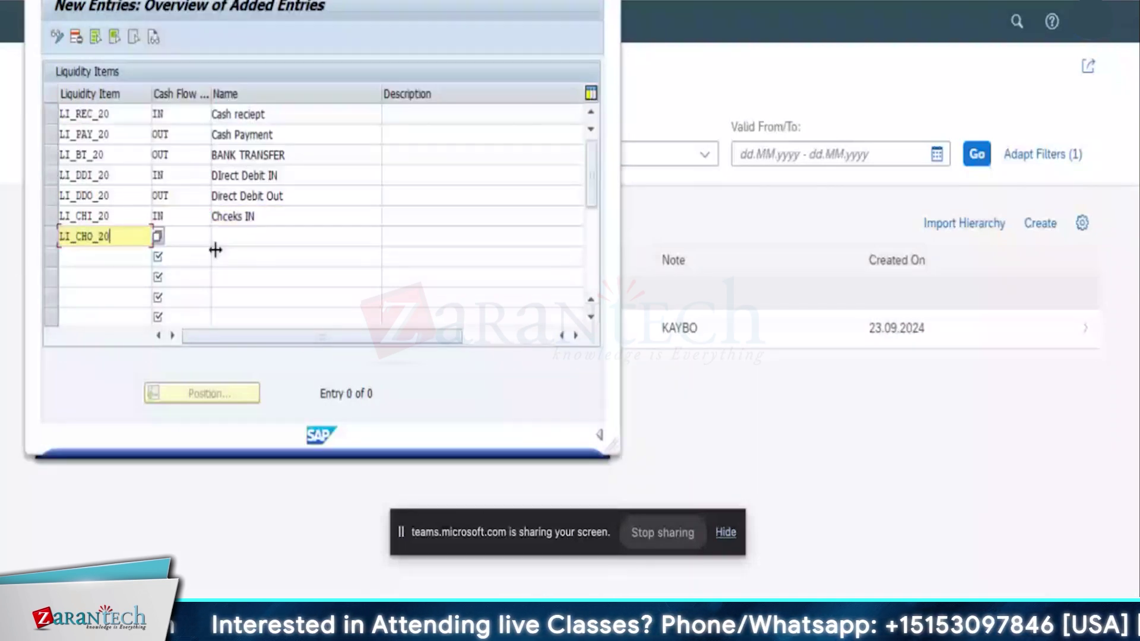
key(Tab)
text(OUT)
key(Tab)
text(ChceksOUT)
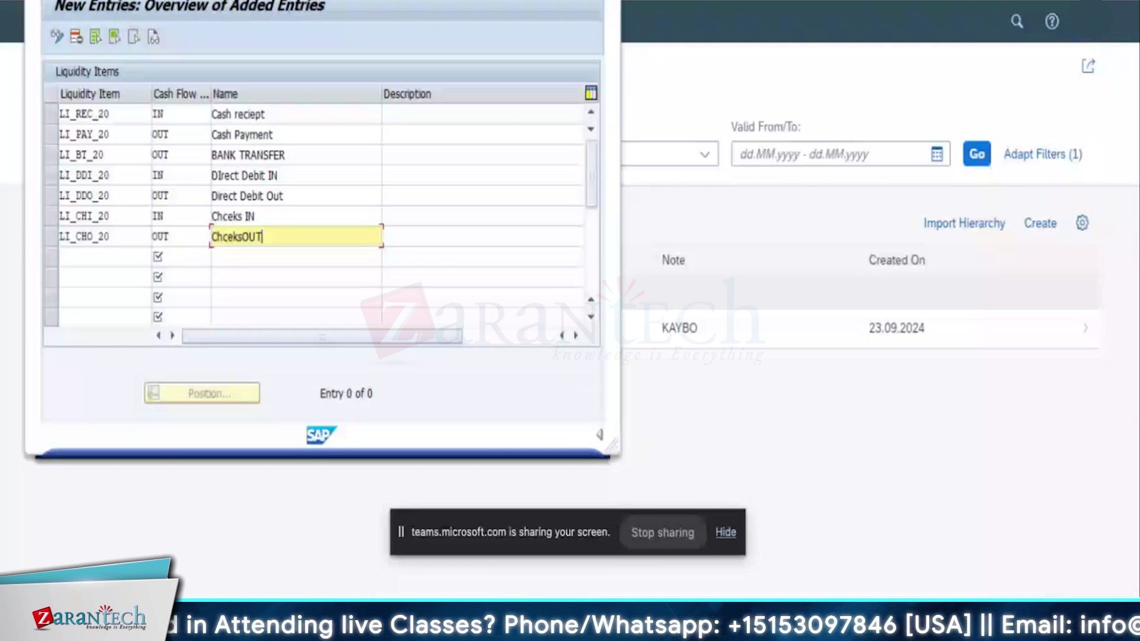
Add the eighth item 'Other Interim Transfers' with cash flow OUT, and save all eight.
click(100, 256)
text(LI)
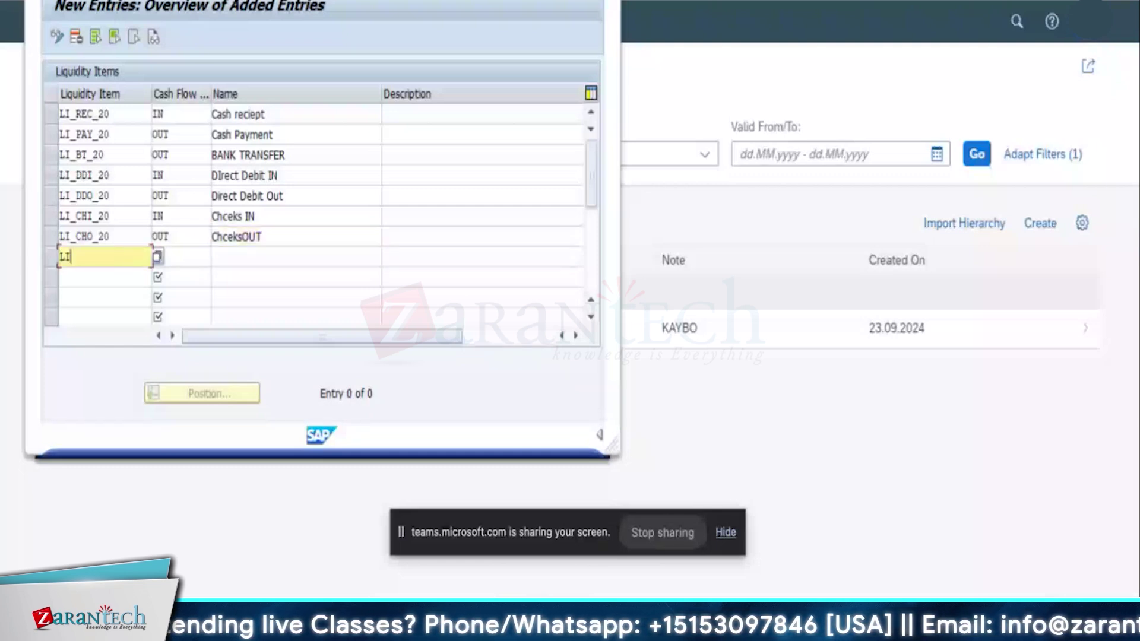
text(_D)
text(T)
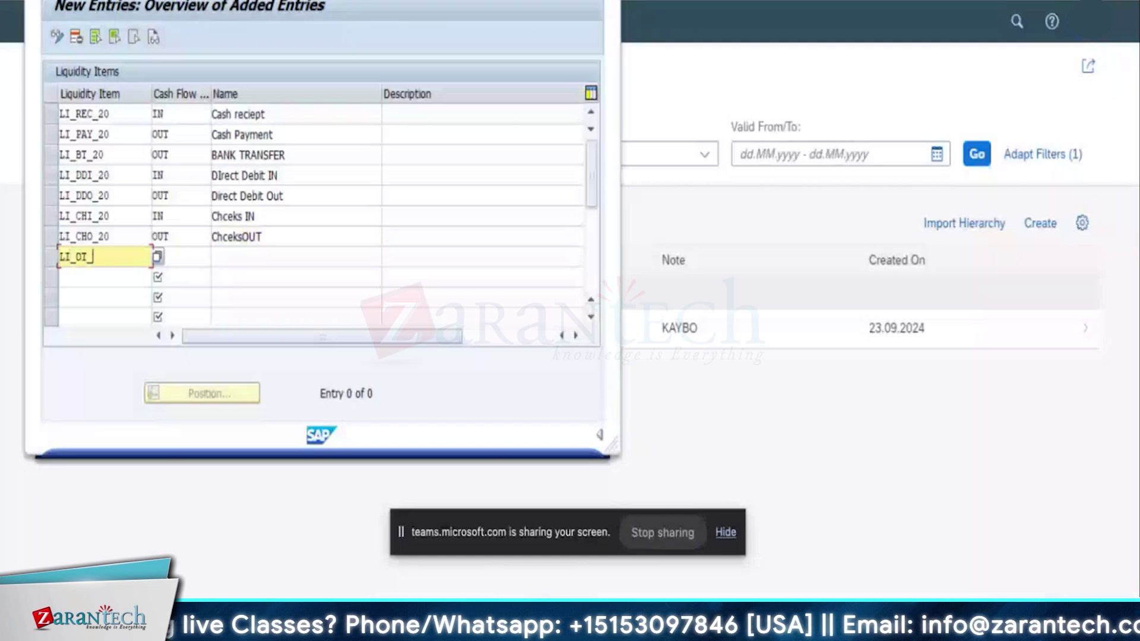
text(_20)
click(196, 259)
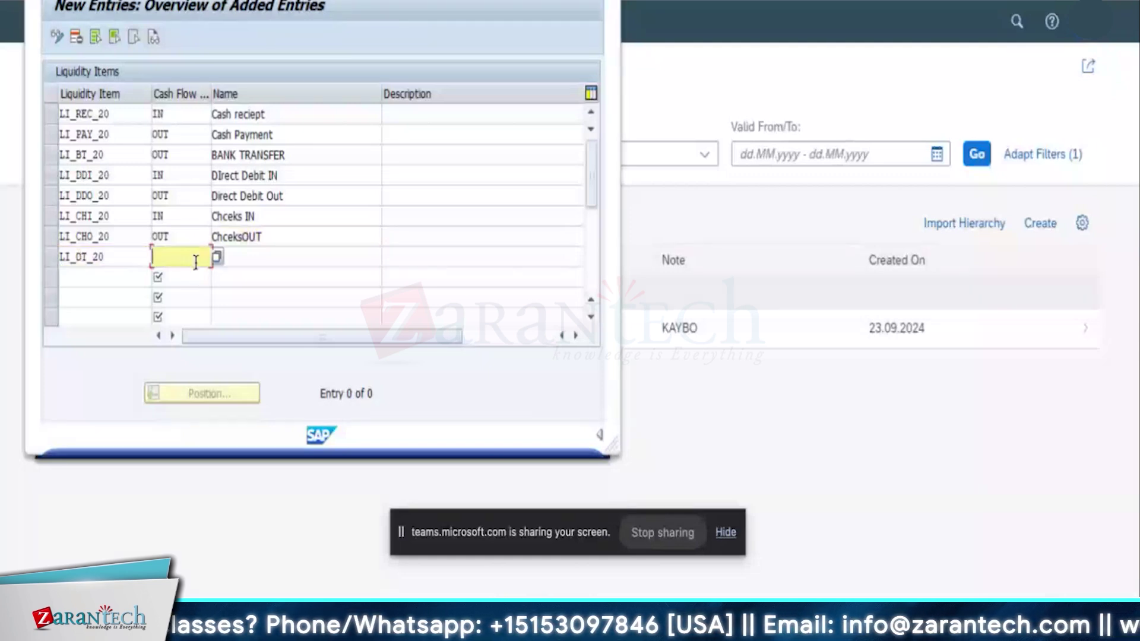
text(OUT)
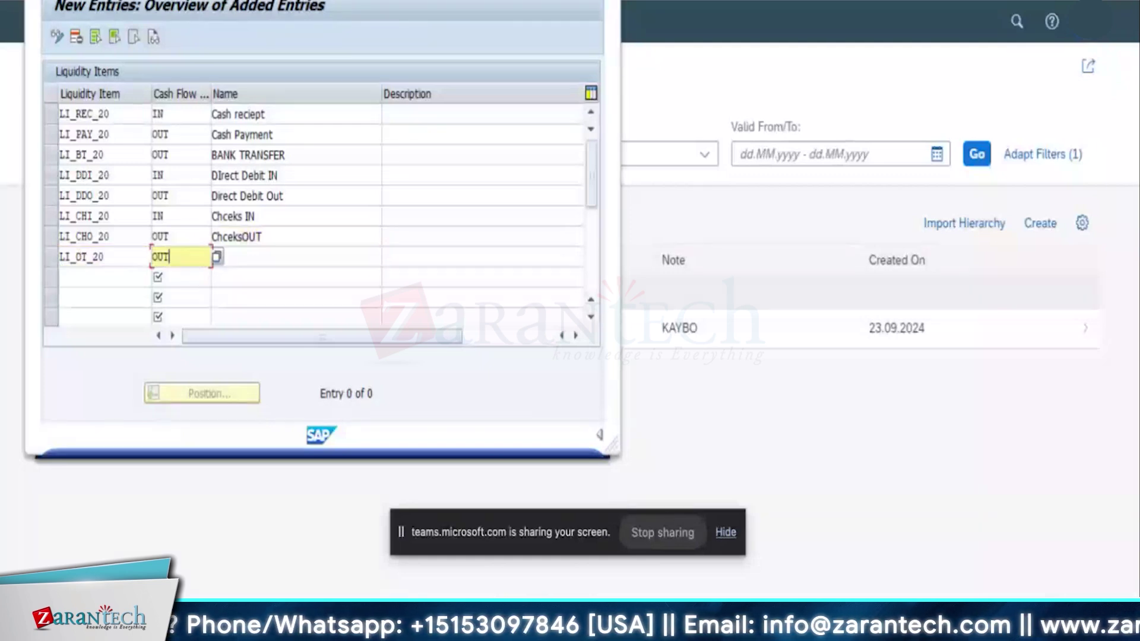
click(294, 261)
text(Other Interim Tra)
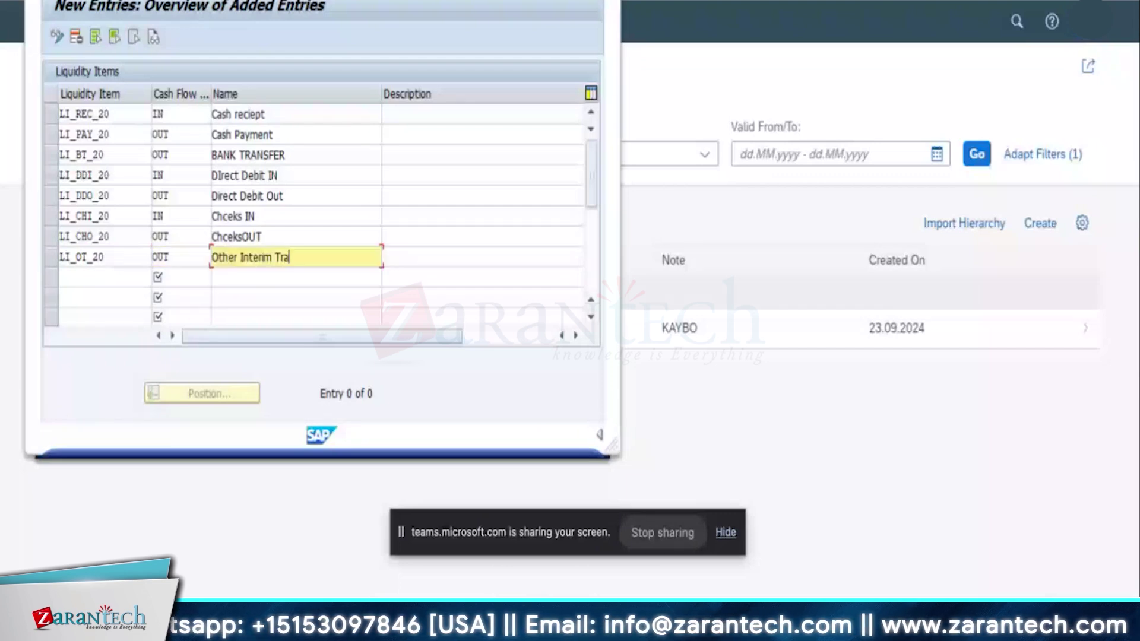
text(nsfers)
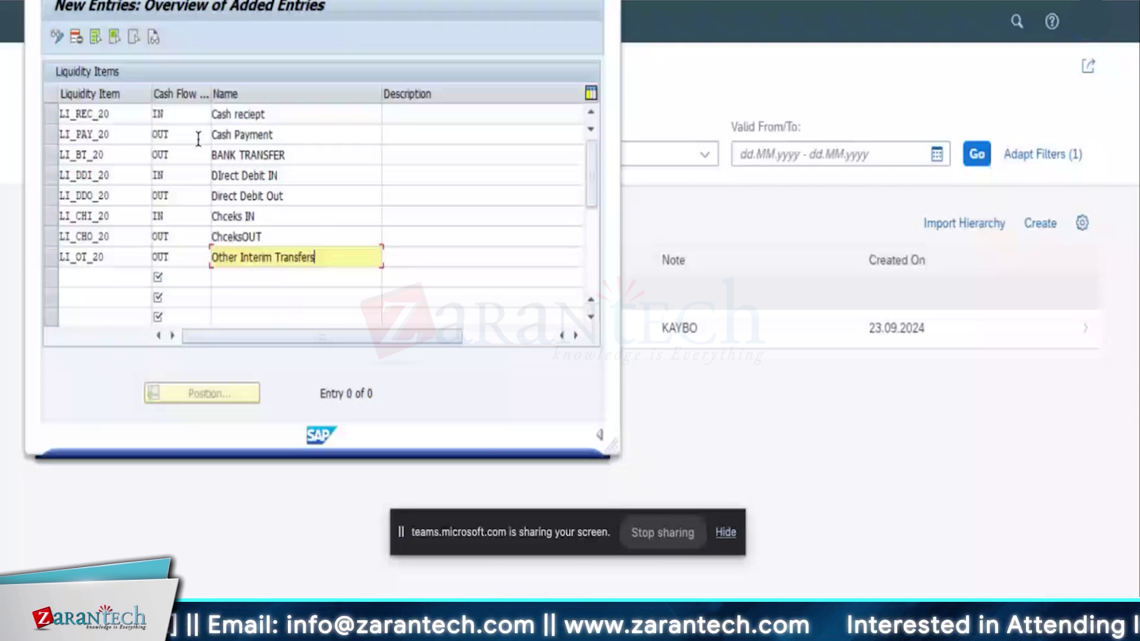
key(ctrl+s)
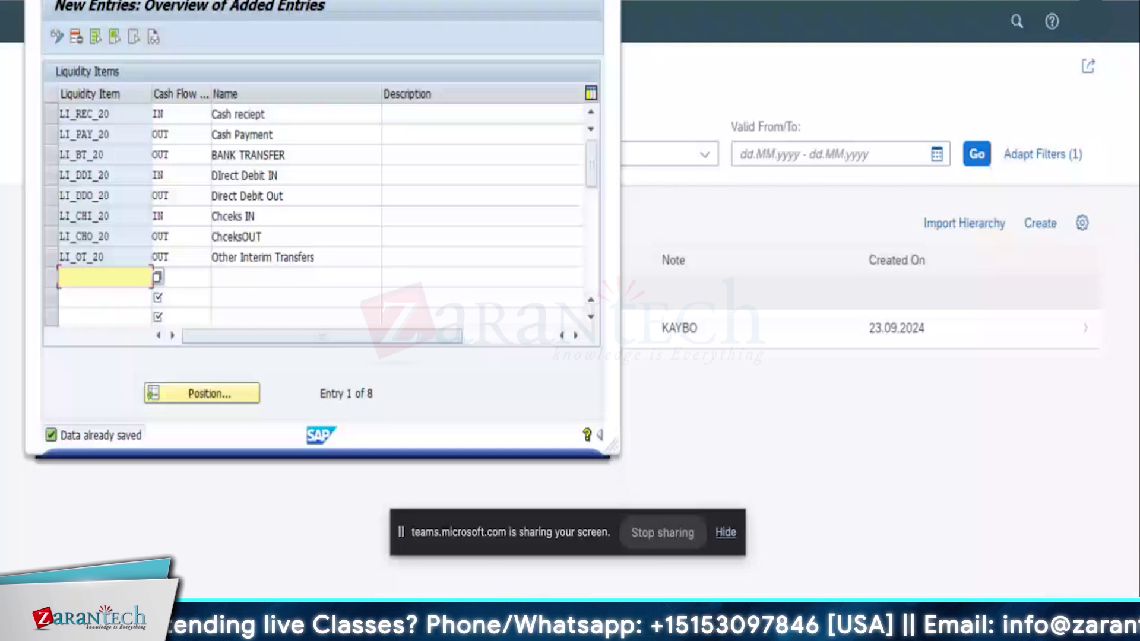
Copy the first new item's name into its Description cell.
click(452, 114)
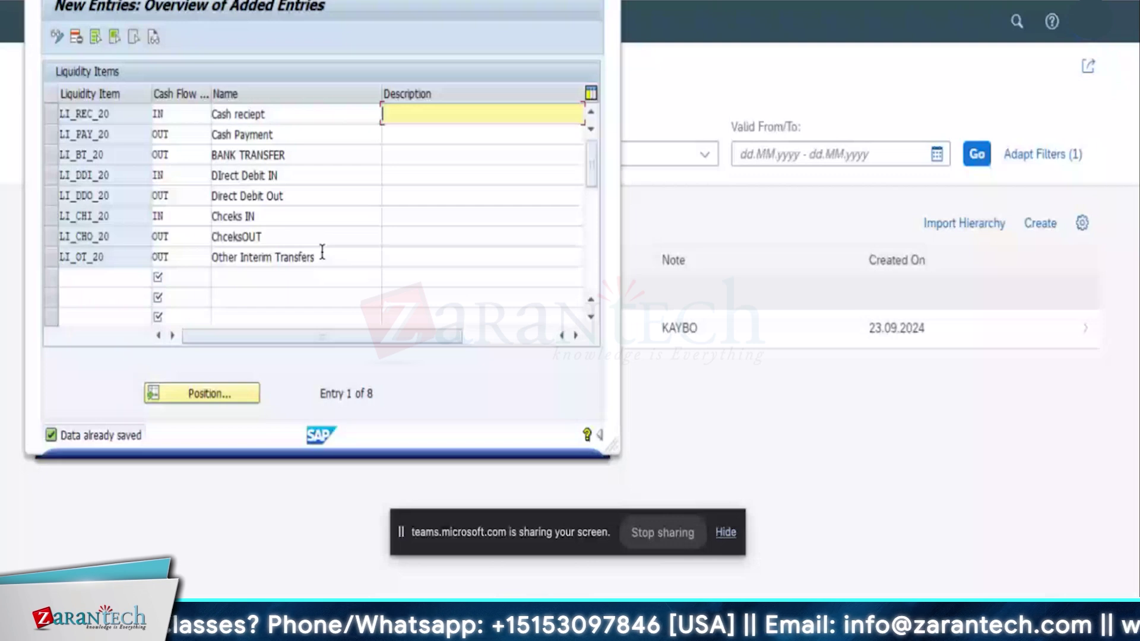
drag(265, 114, 215, 113)
key(ctrl+c)
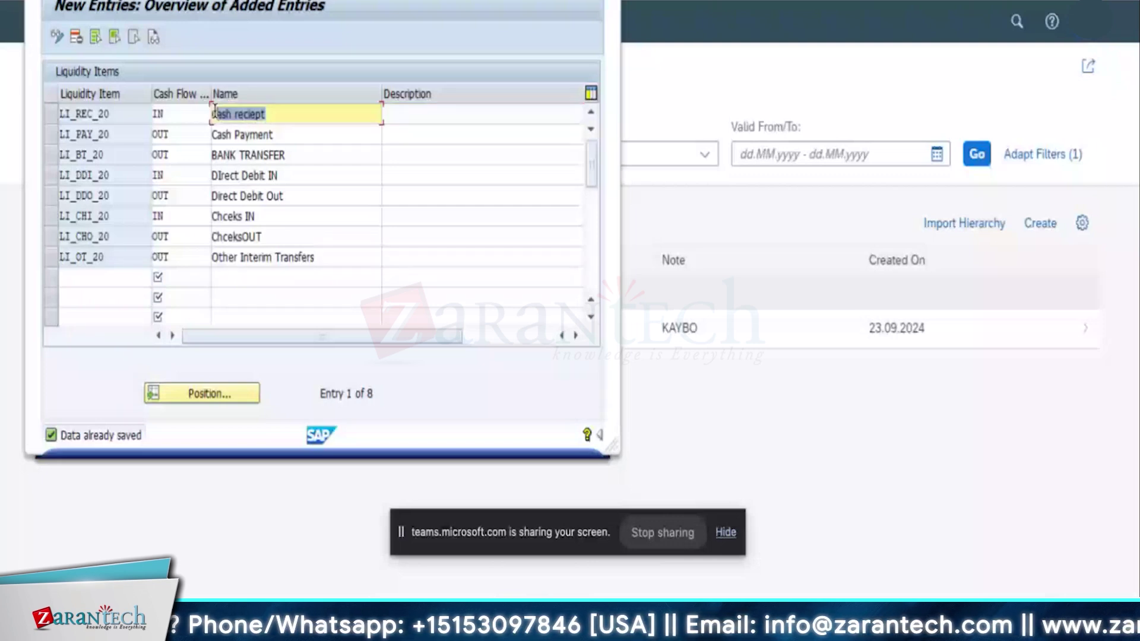
click(387, 114)
key(ctrl+v)
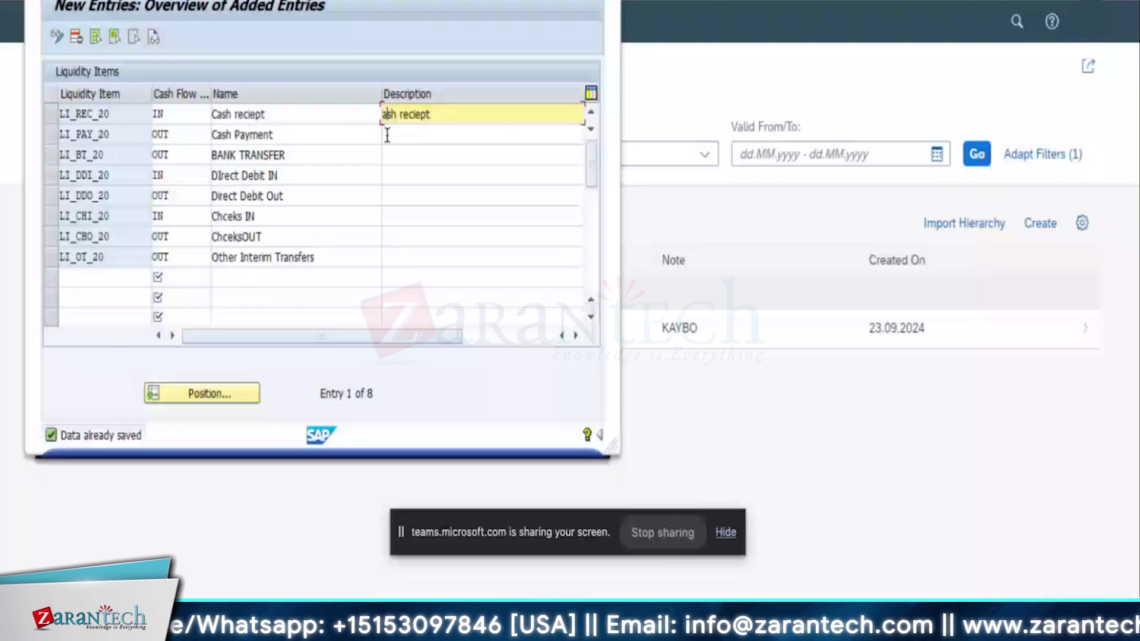
click(387, 215)
click(173, 114)
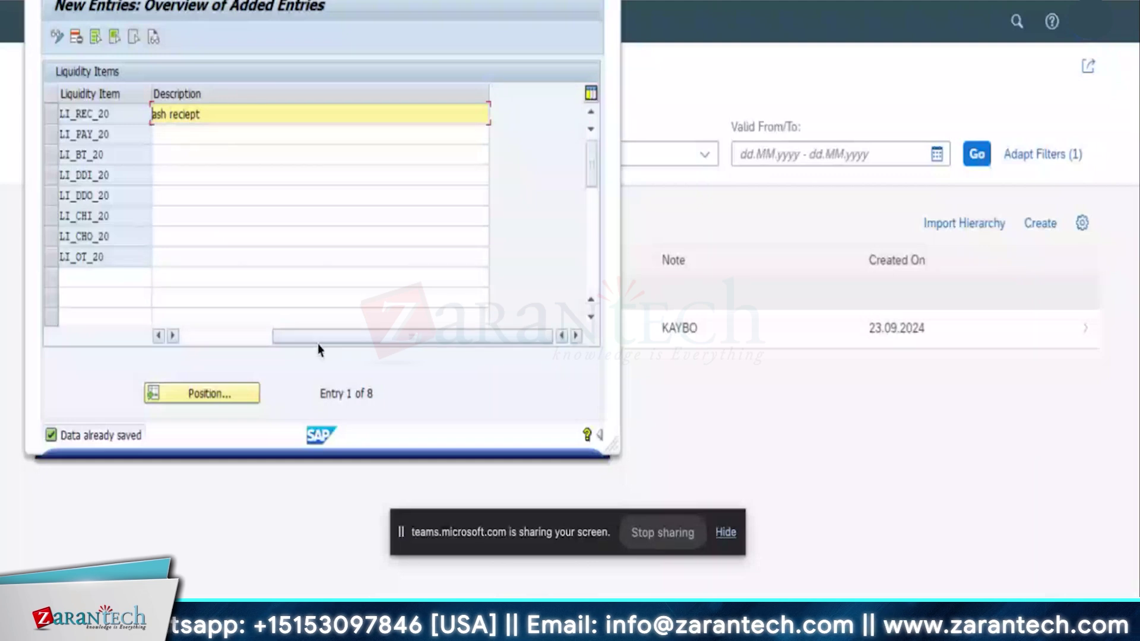
drag(318, 337, 229, 337)
click(315, 115)
drag(314, 114, 200, 114)
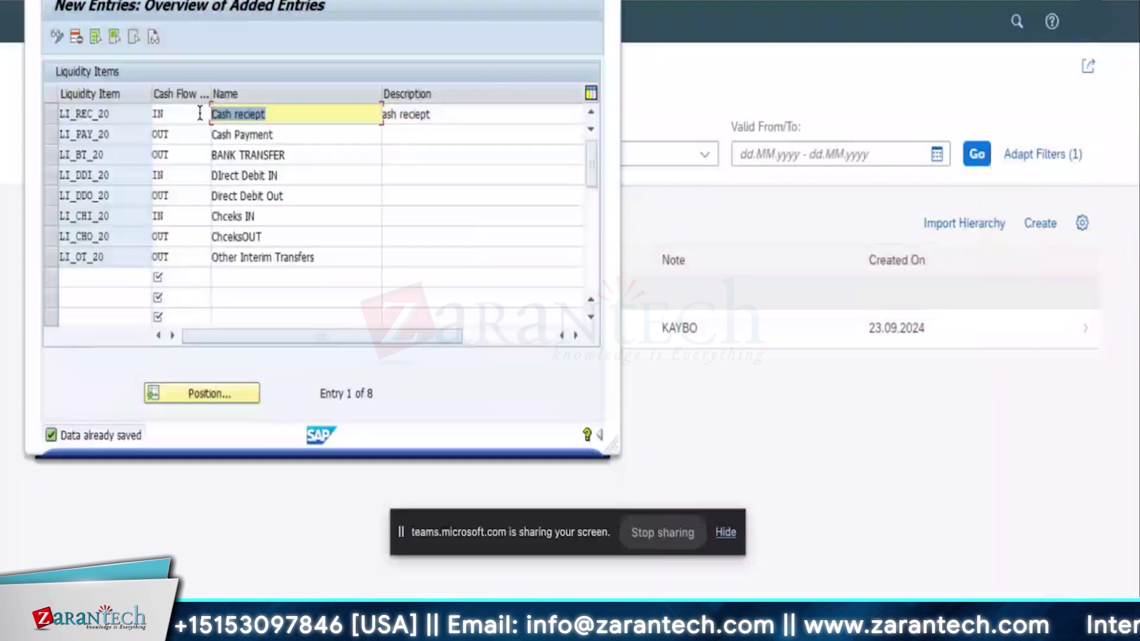
click(451, 116)
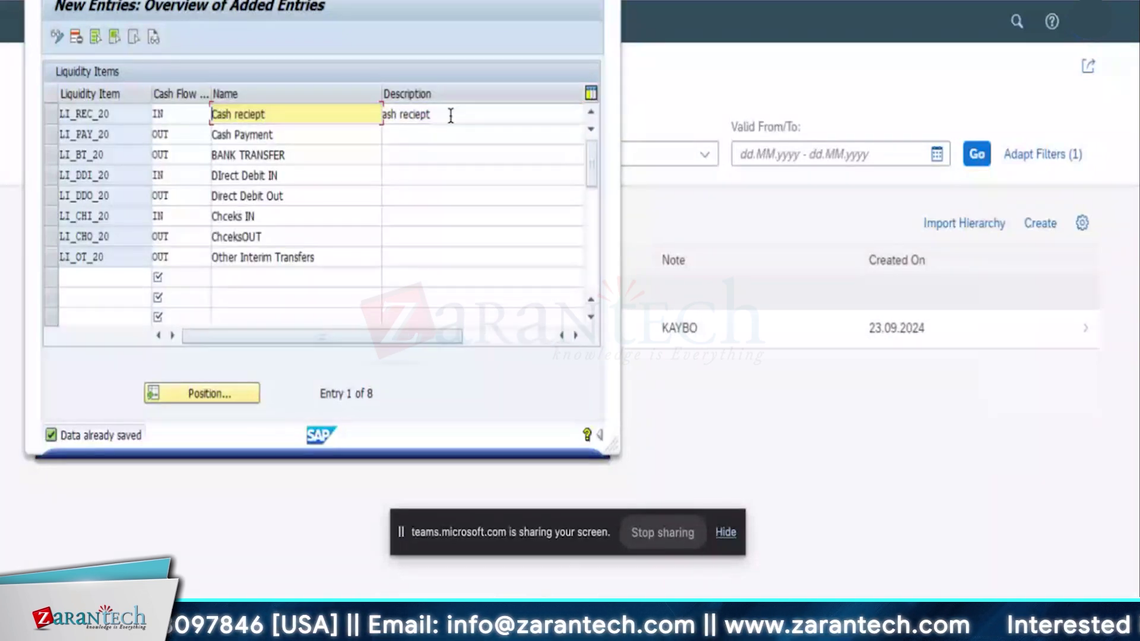
click(216, 114)
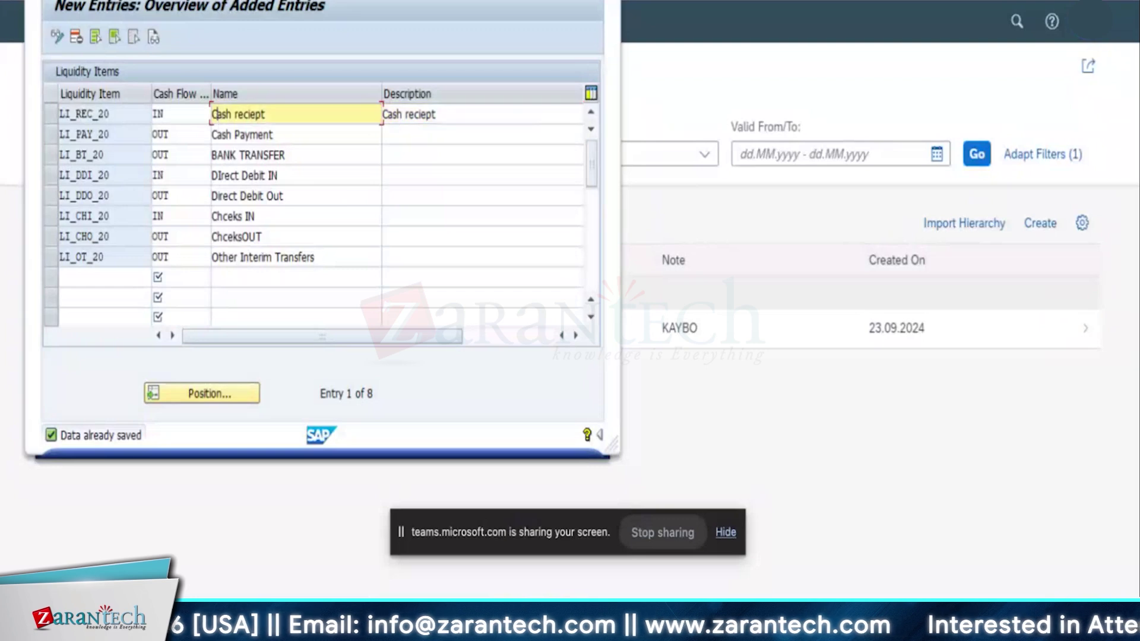
key(Delete)
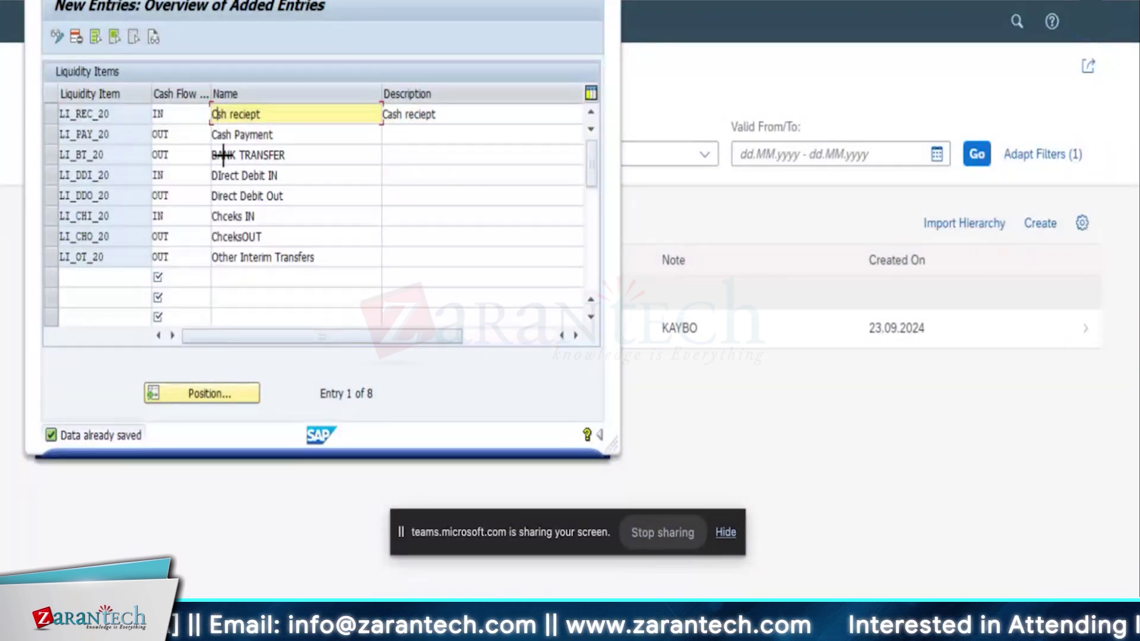
Block-copy all eight names into the Description column and save the liquidity items.
drag(218, 115, 259, 253)
key(ctrl+c)
click(388, 115)
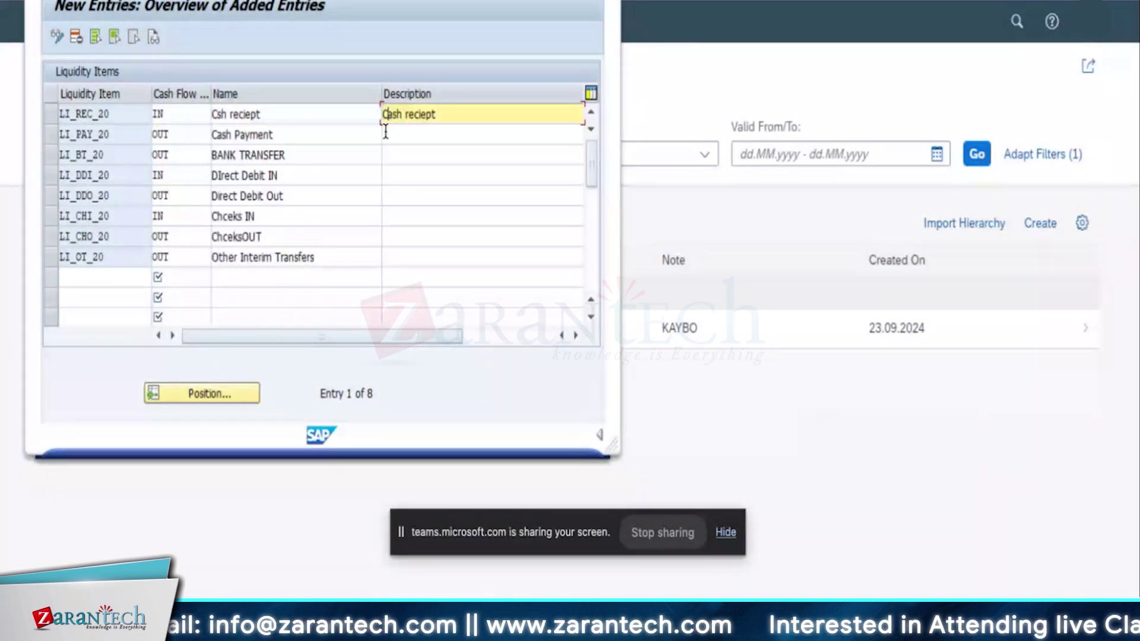
click(466, 337)
key(ctrl+y)
drag(189, 119, 164, 255)
key(ctrl+v)
drag(308, 335, 217, 335)
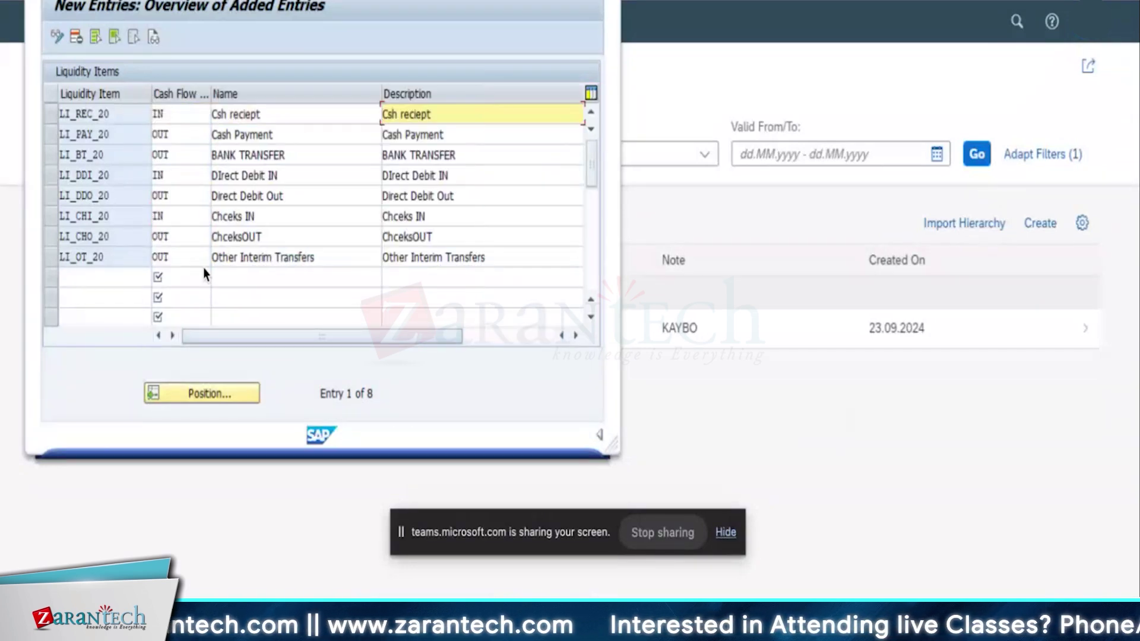
click(168, 0)
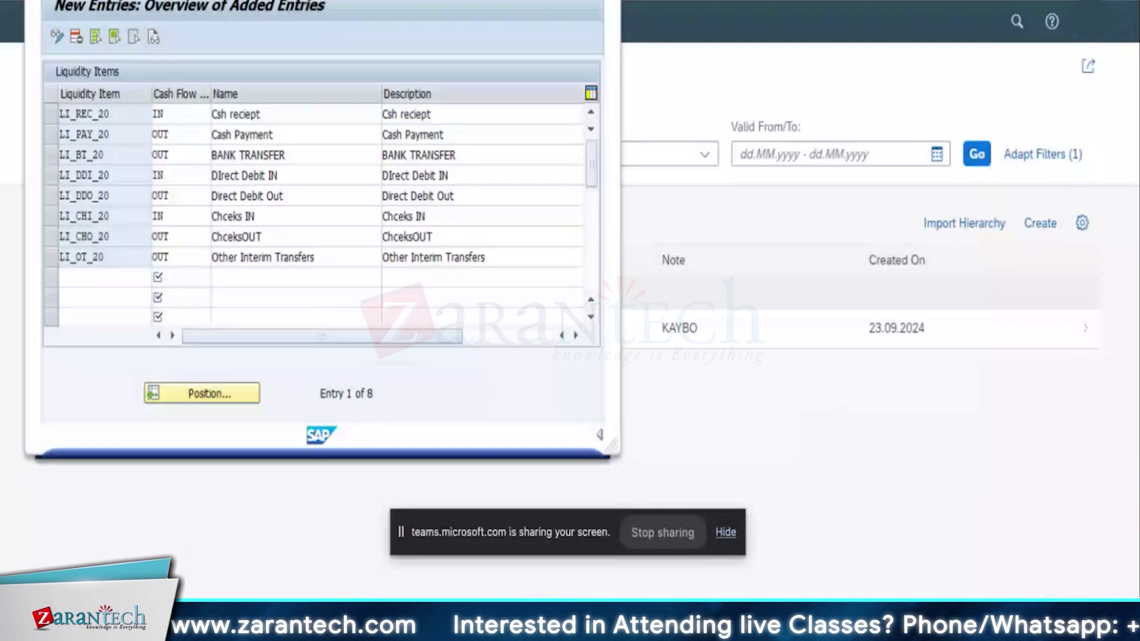
key(ctrl+s)
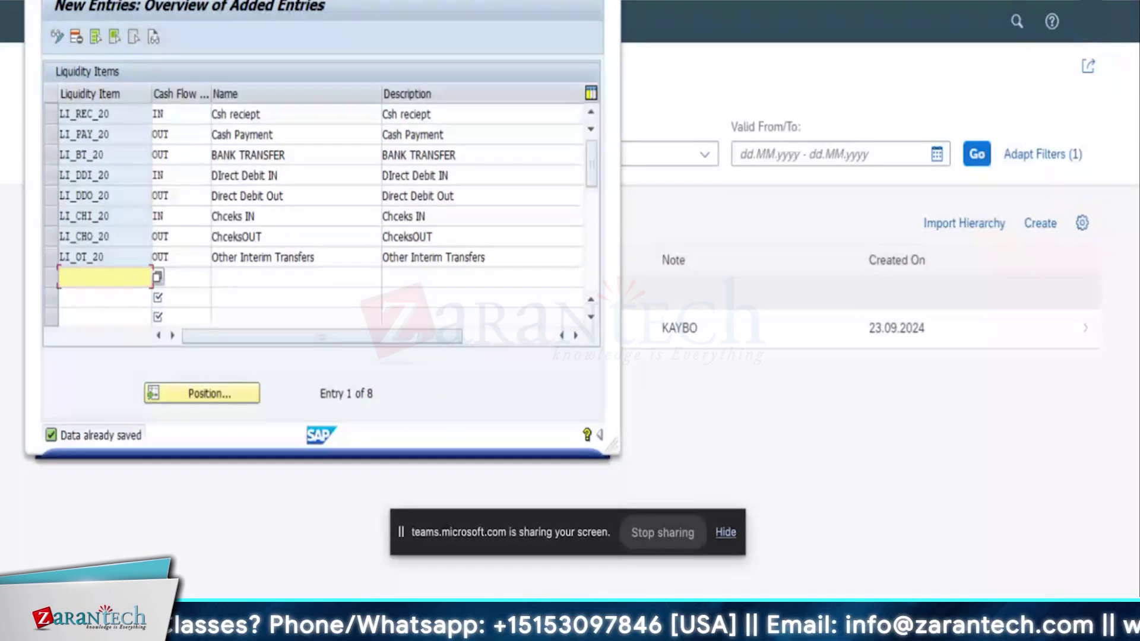
key(ctrl+s)
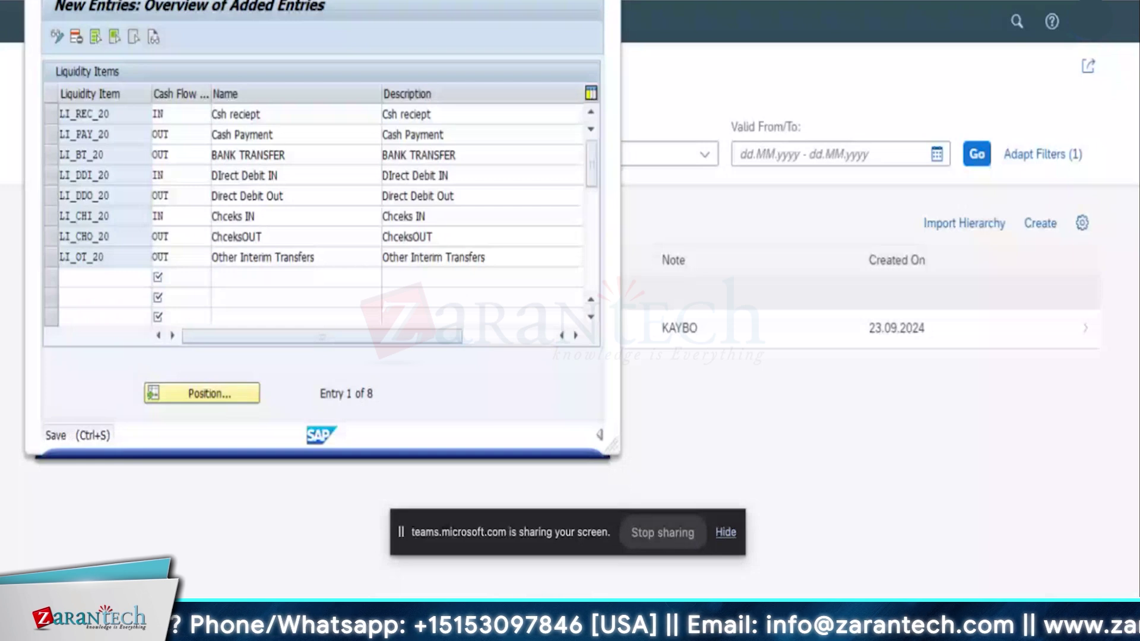
key(F3)
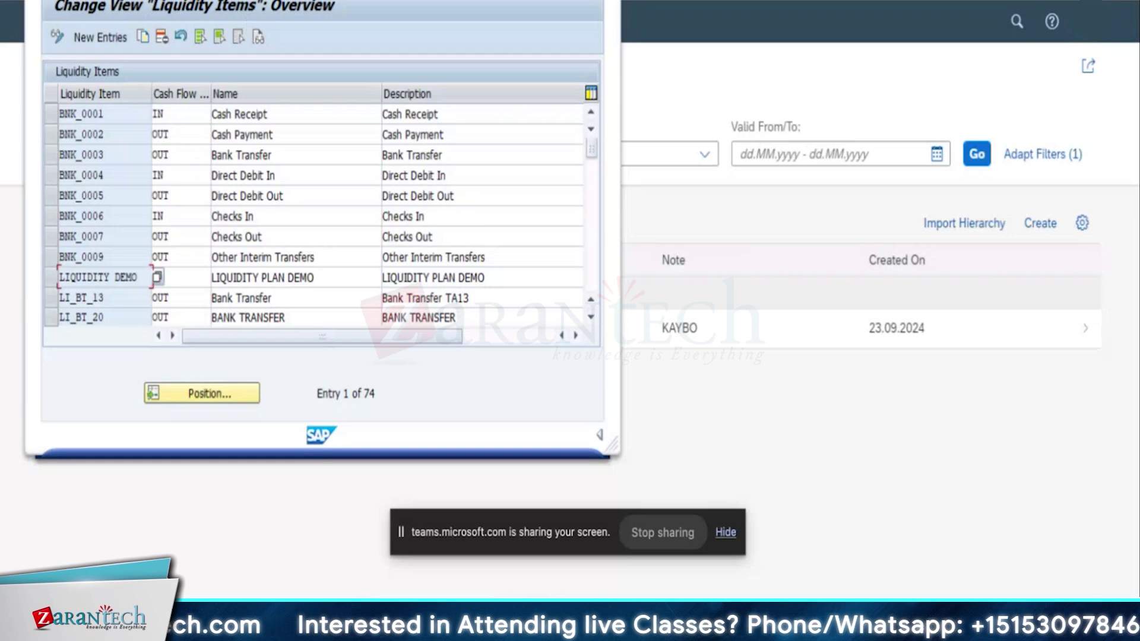
Leave the liquidity items overview and return to the Display IMG tree.
key(F3)
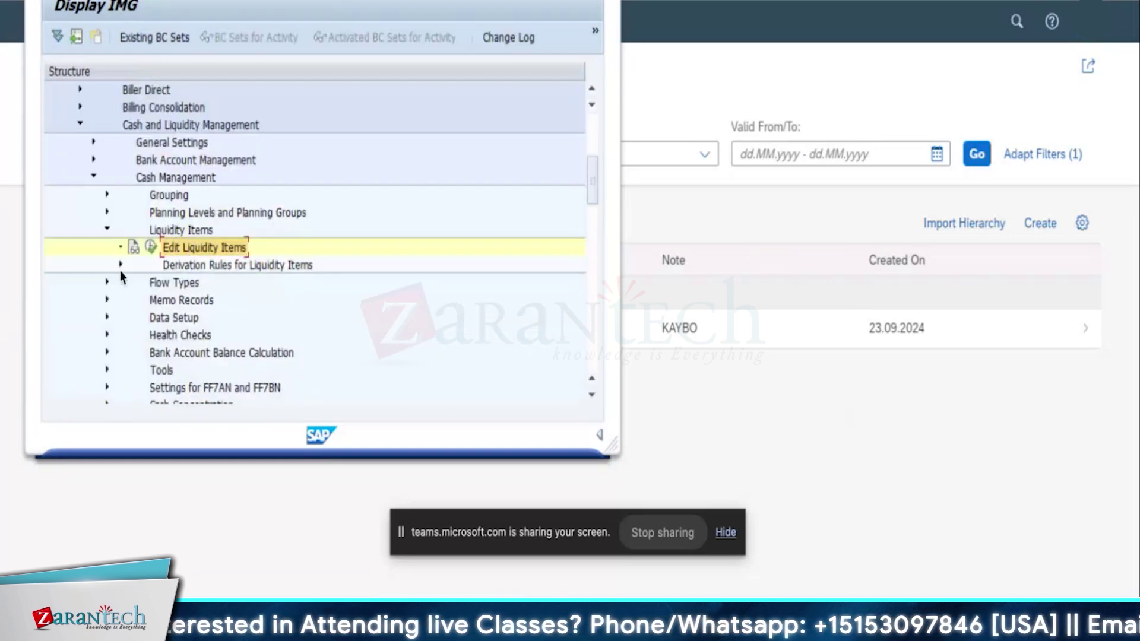
Expand Derivation Rules for Liquidity Items and run Define Default Liquidity Items for G/L Accounts.
double_click(258, 267)
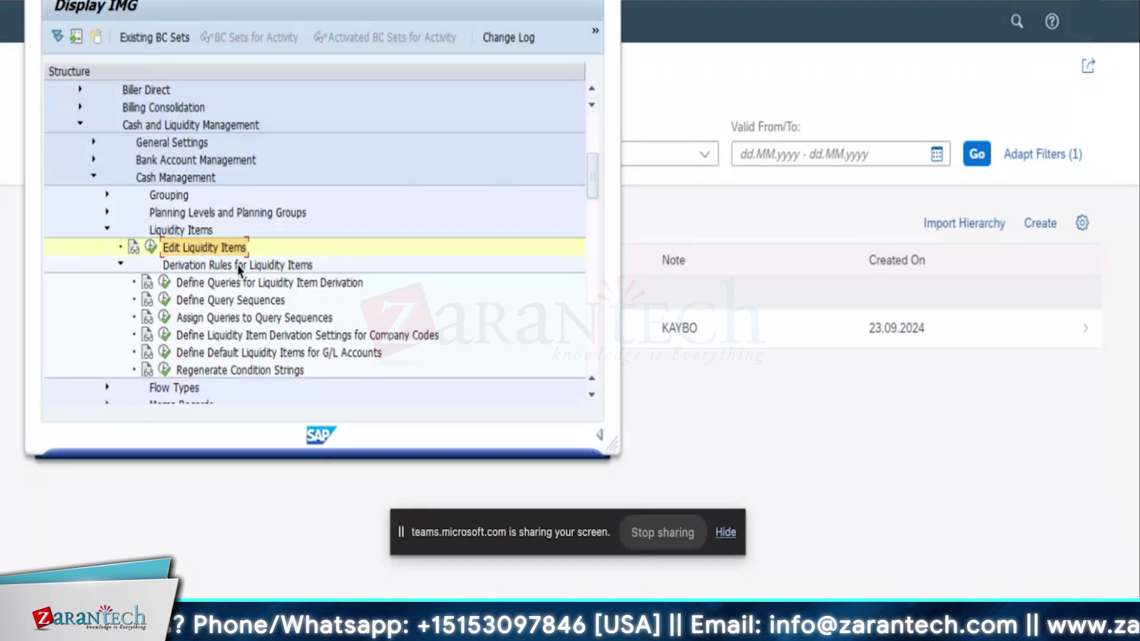
click(166, 354)
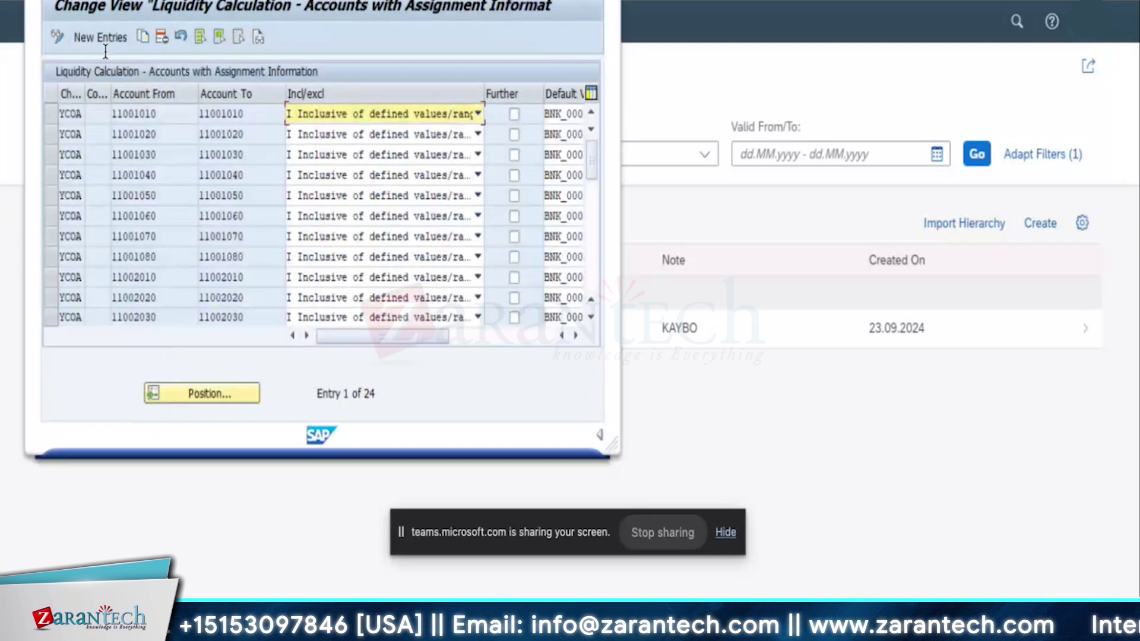
Start a new G/L assignment entry with chart of accounts YCOA and company code 1010.
click(100, 38)
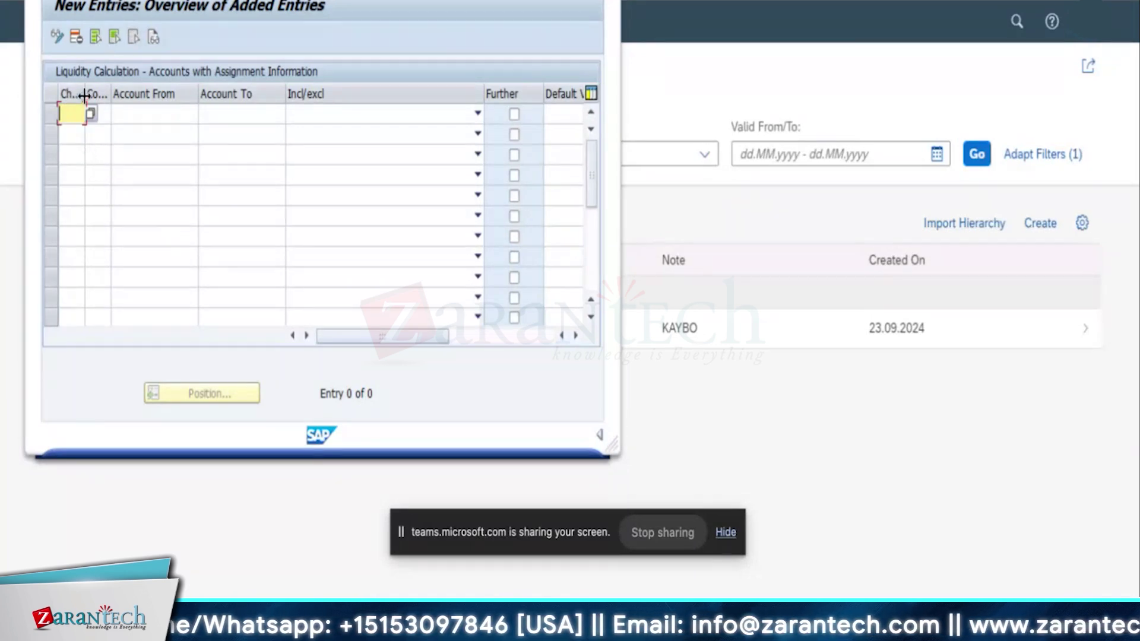
drag(85, 95, 122, 95)
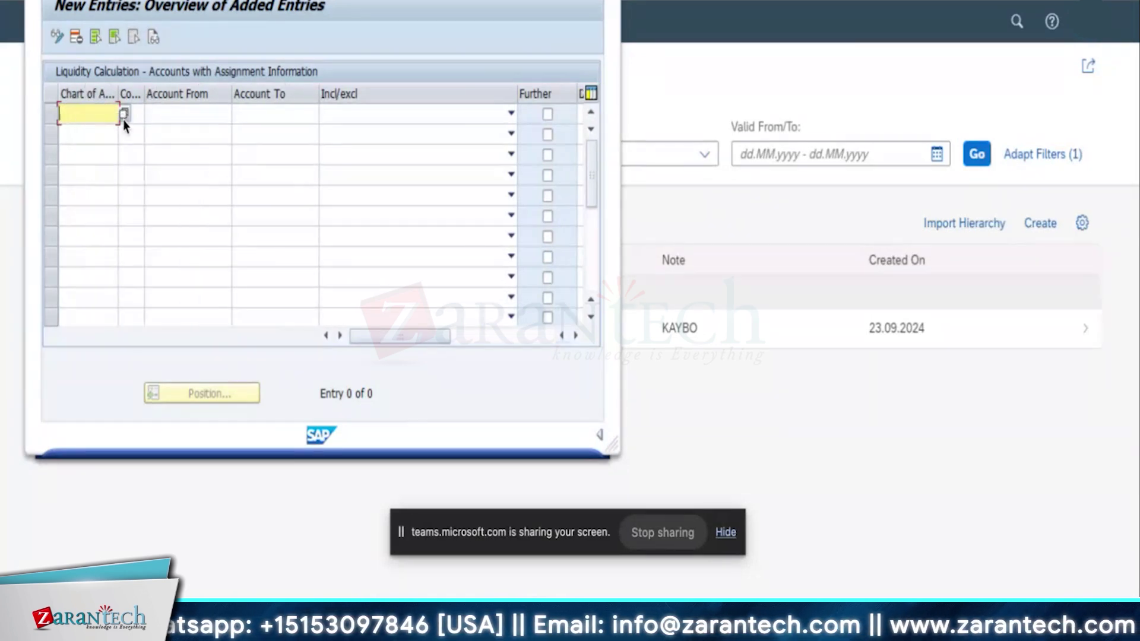
click(123, 119)
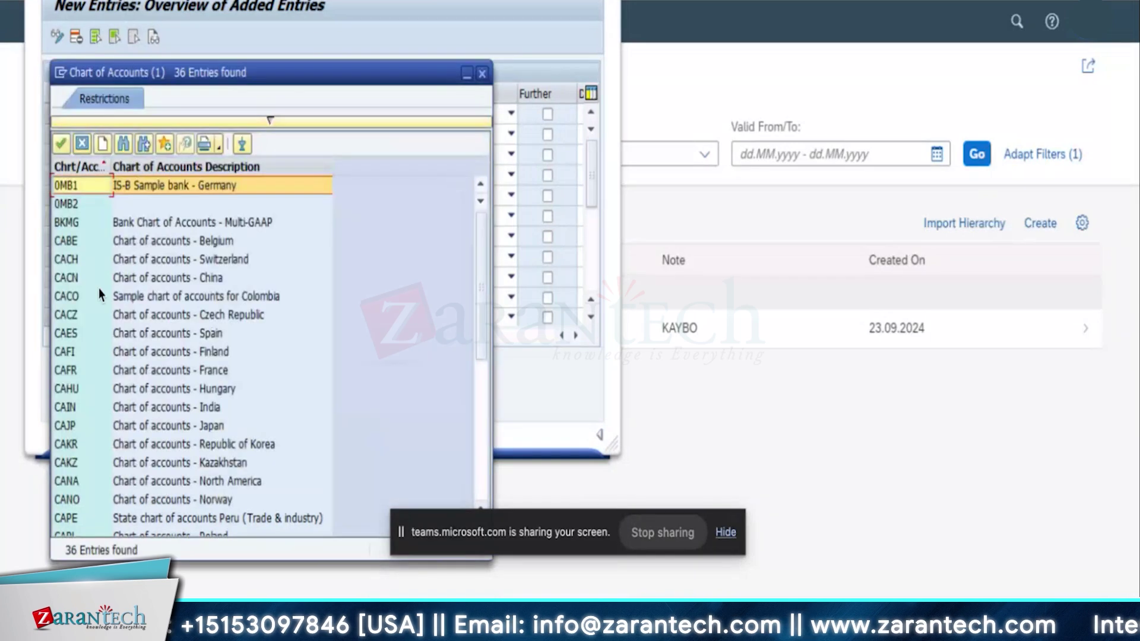
scroll(122, 458, down, 6)
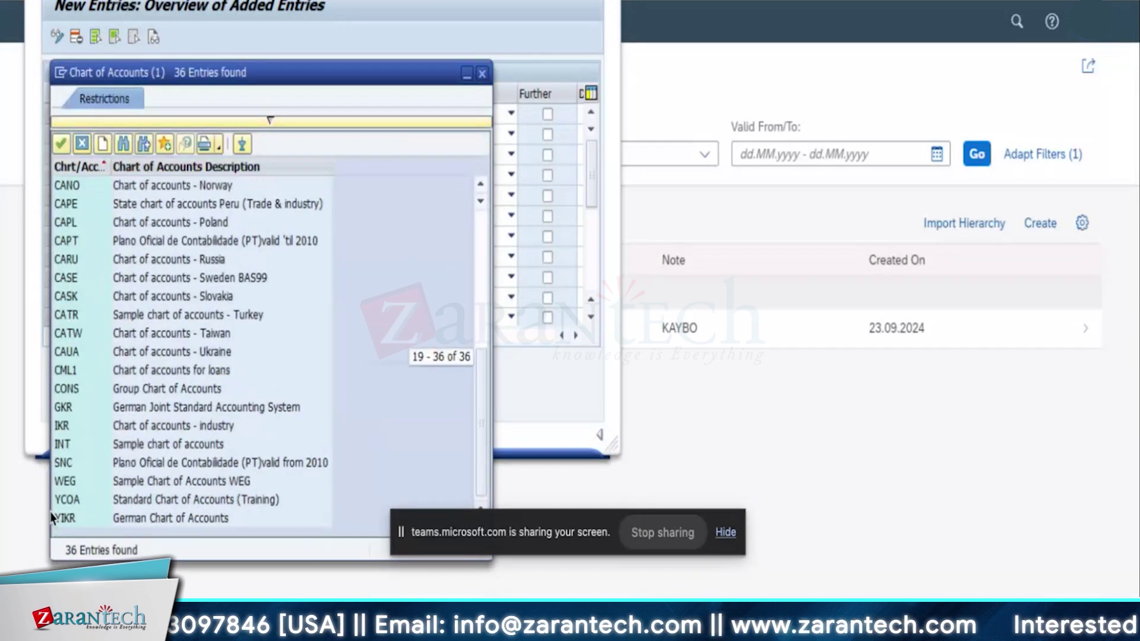
double_click(66, 500)
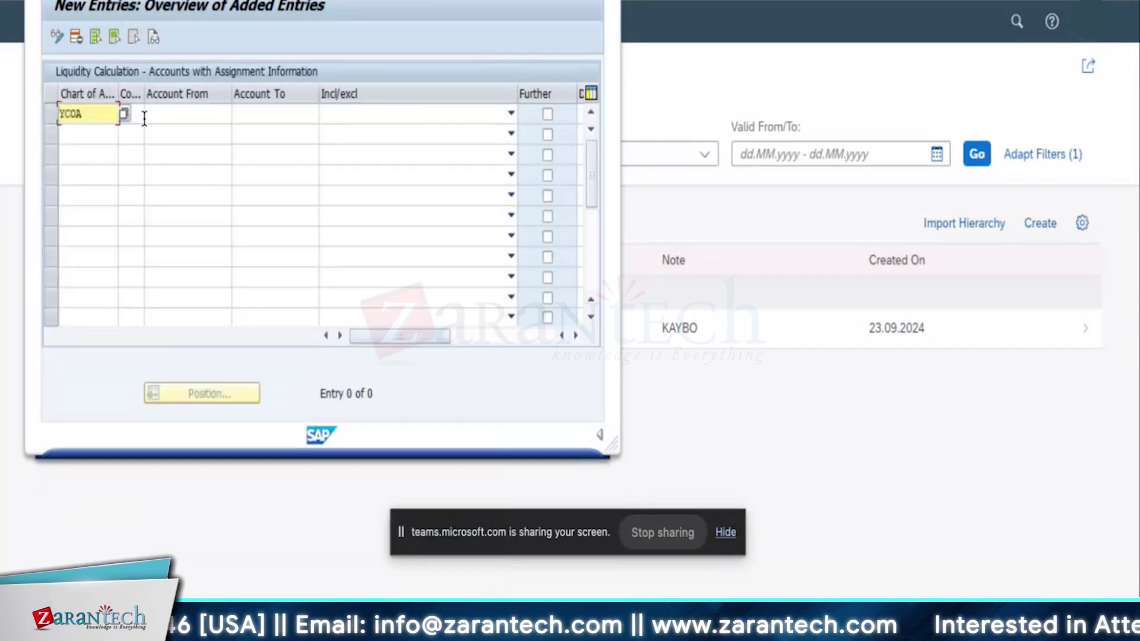
click(134, 115)
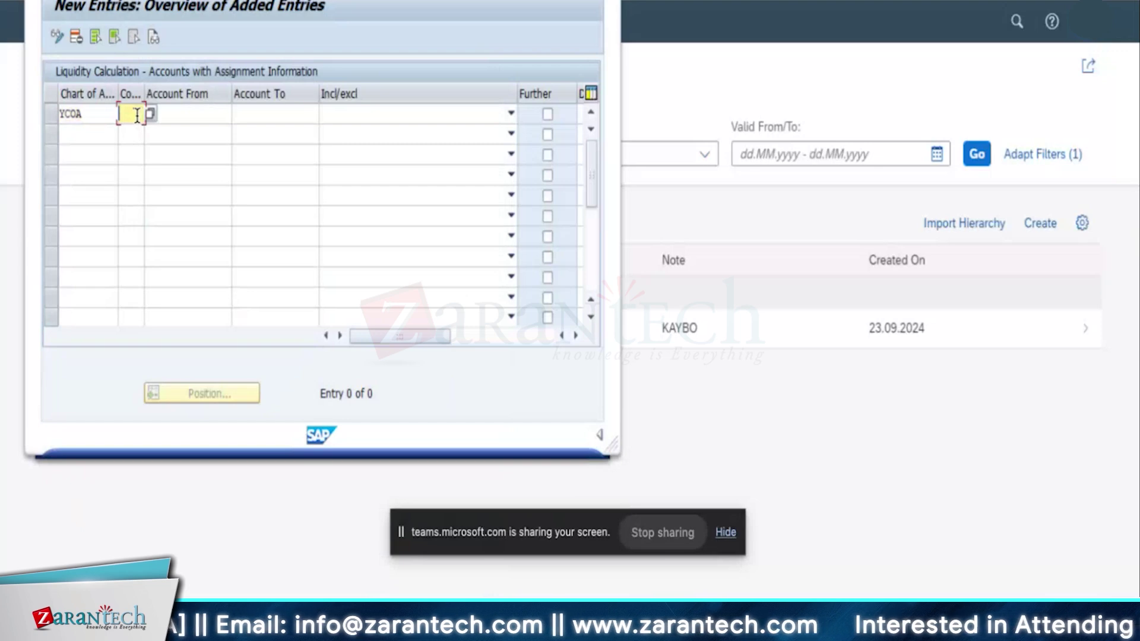
text(1010)
click(149, 116)
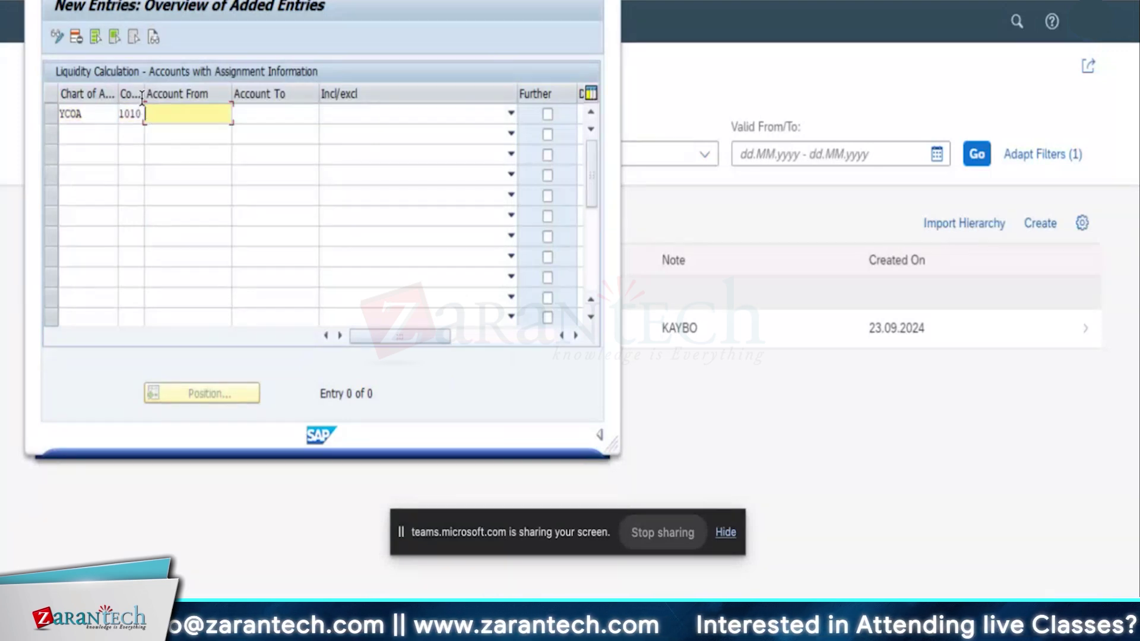
drag(144, 102, 167, 104)
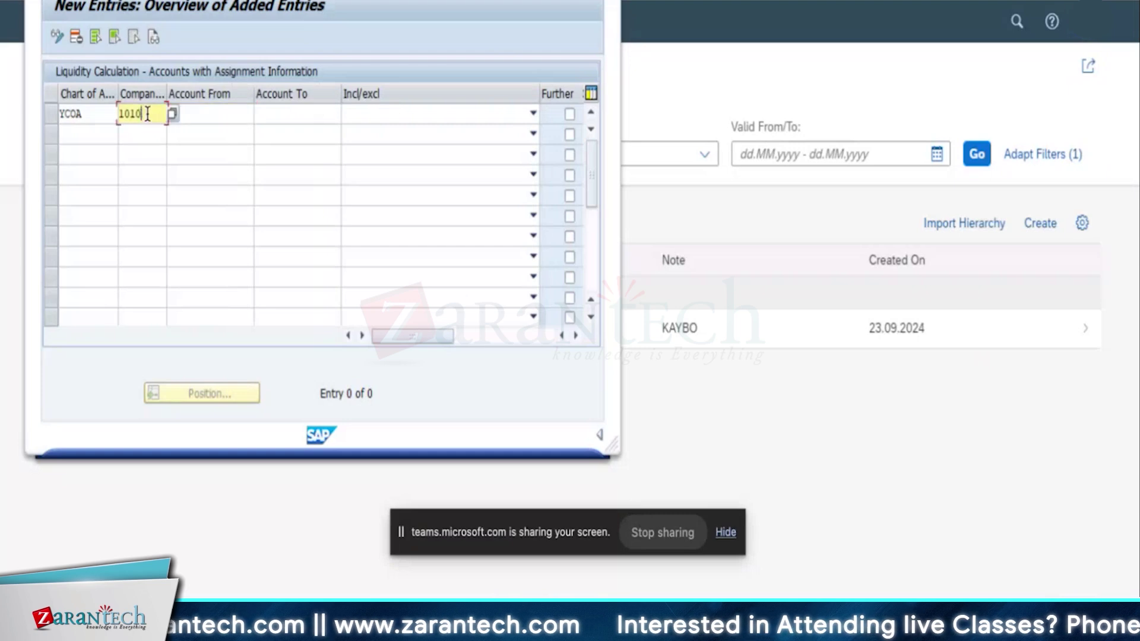
key(F4)
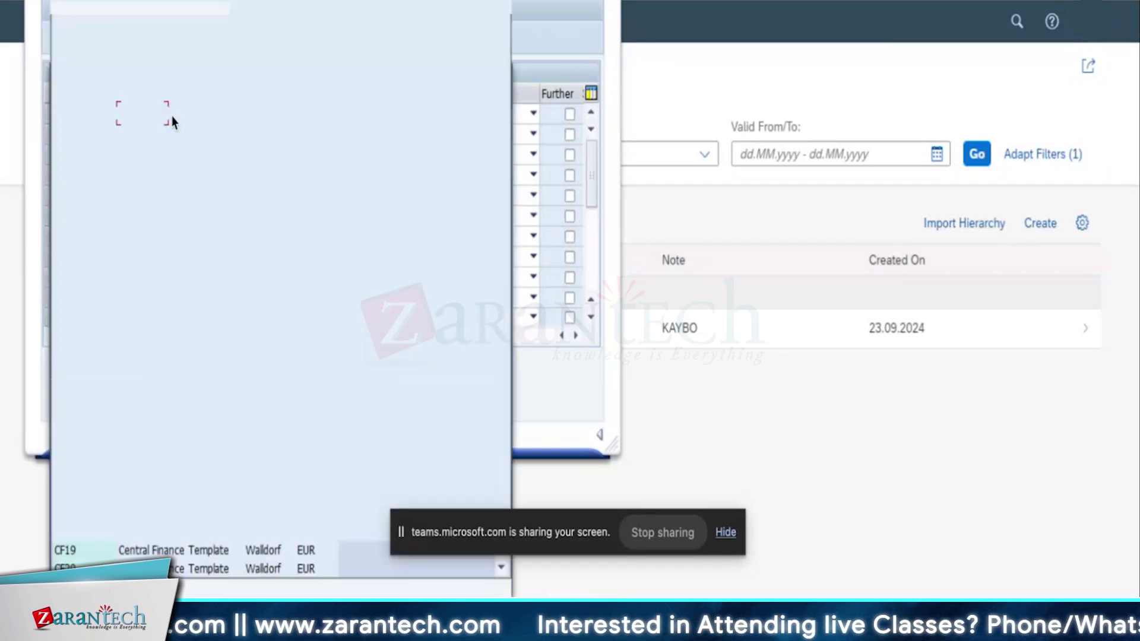
double_click(87, 87)
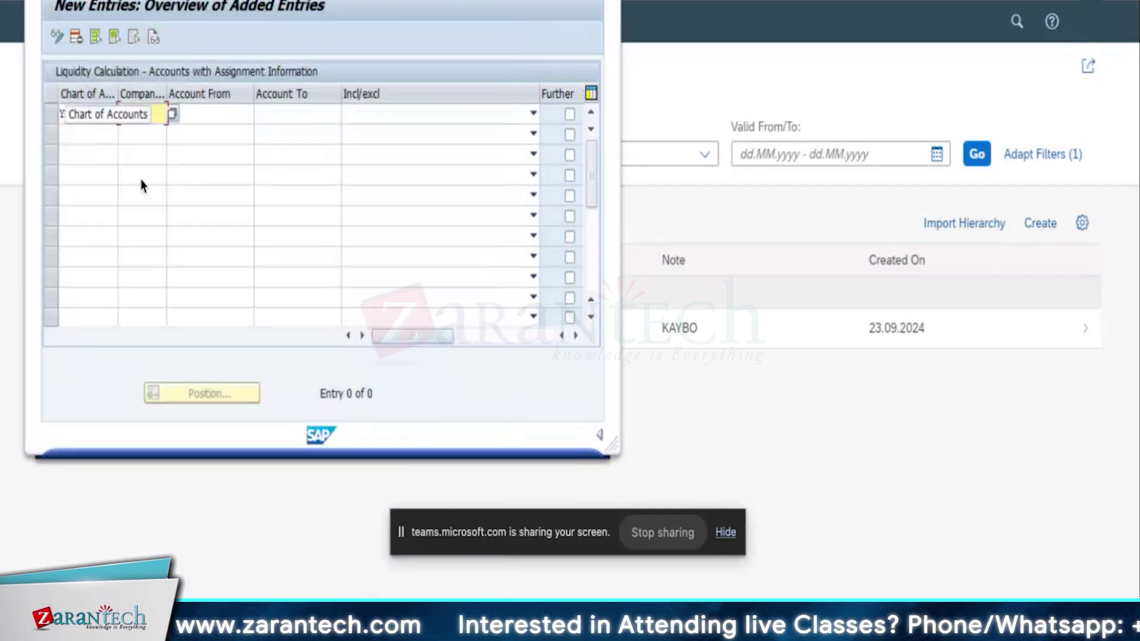
Set the account range from 11001010 to 11001010 as inclusive.
click(210, 111)
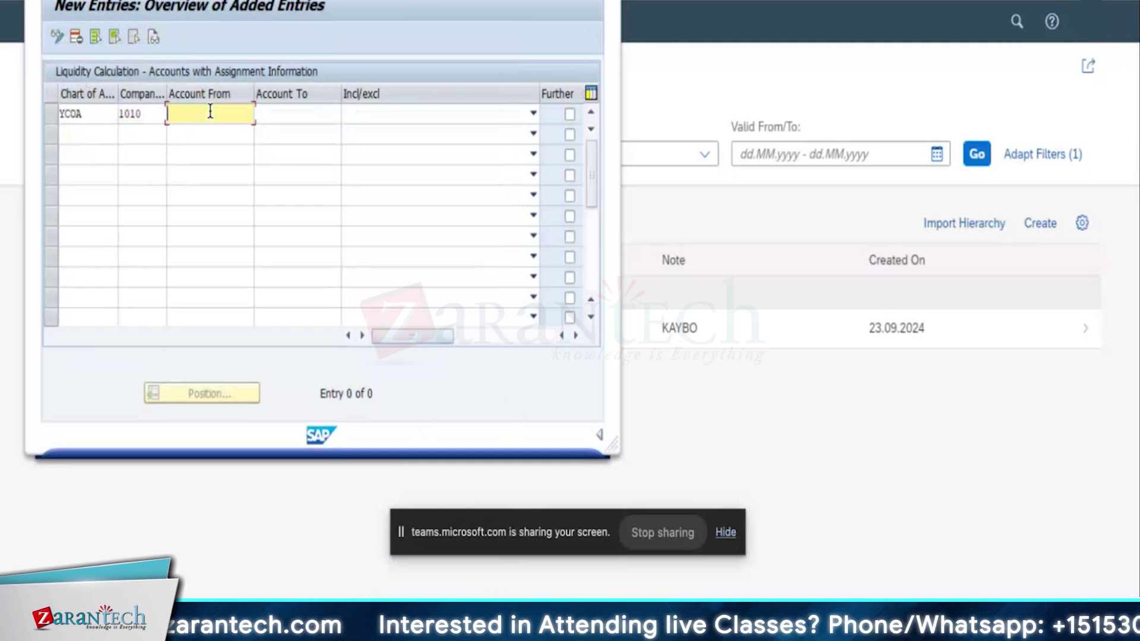
text(11)
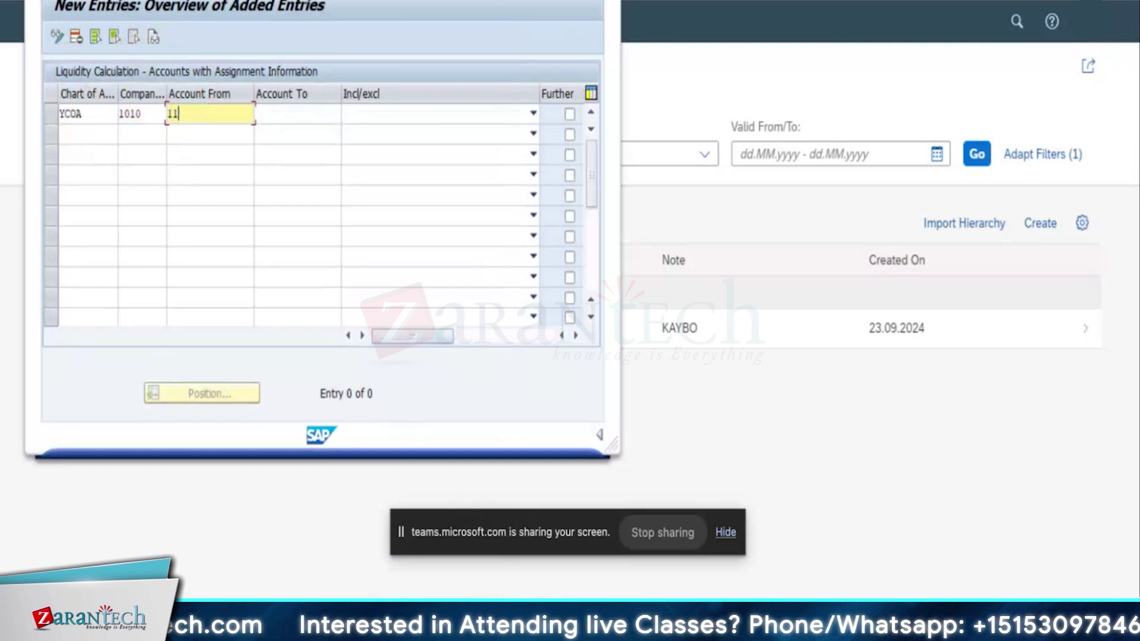
text(001010)
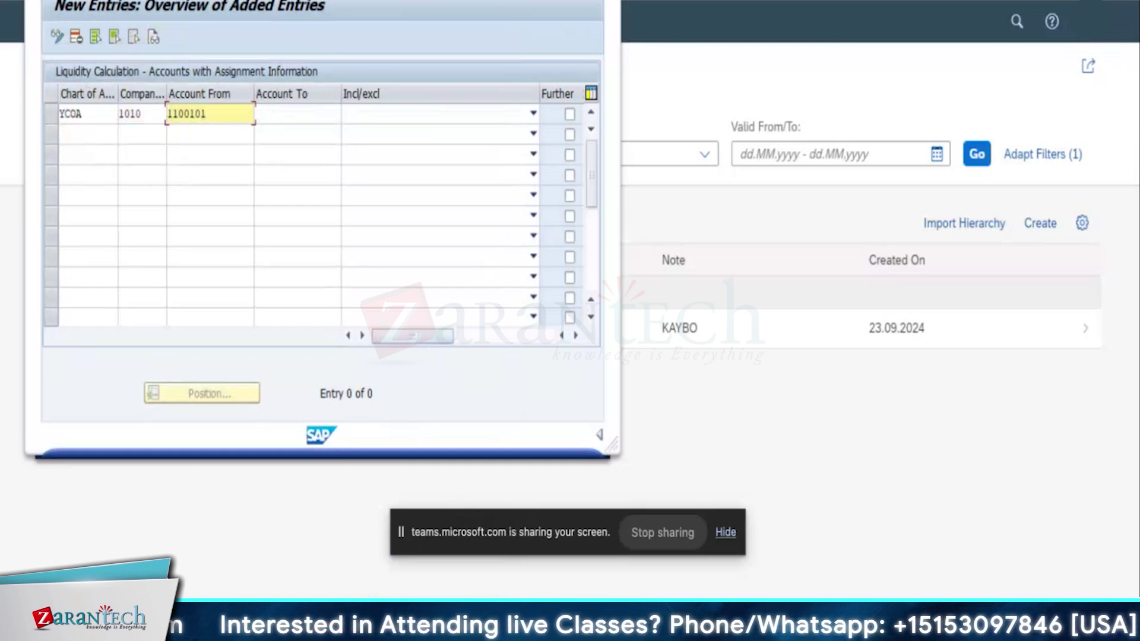
click(261, 112)
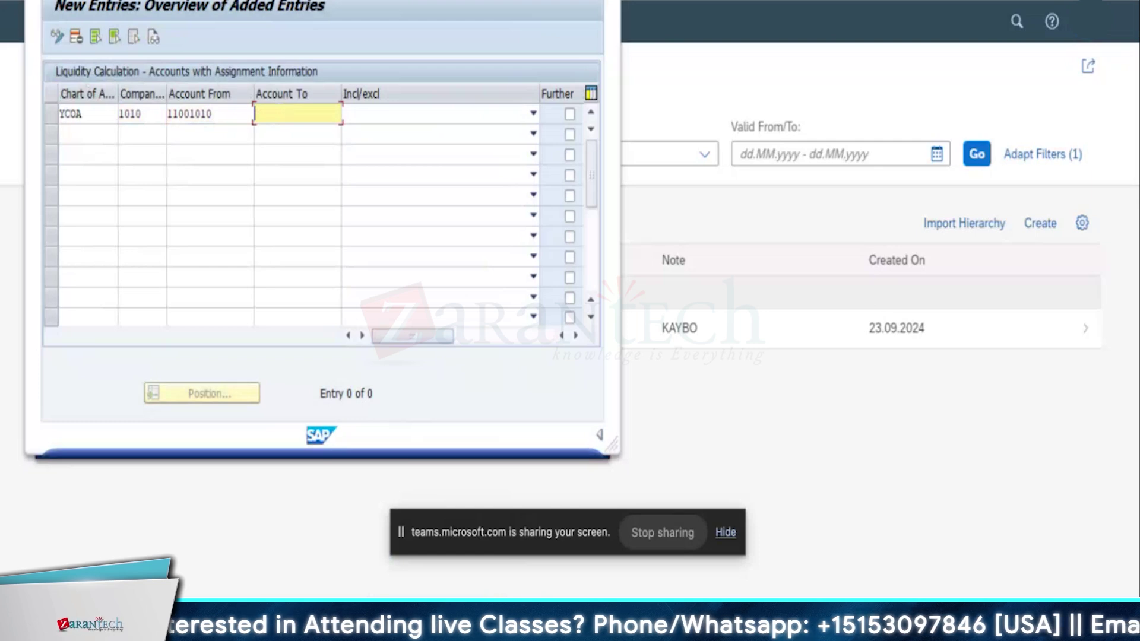
text(11001010)
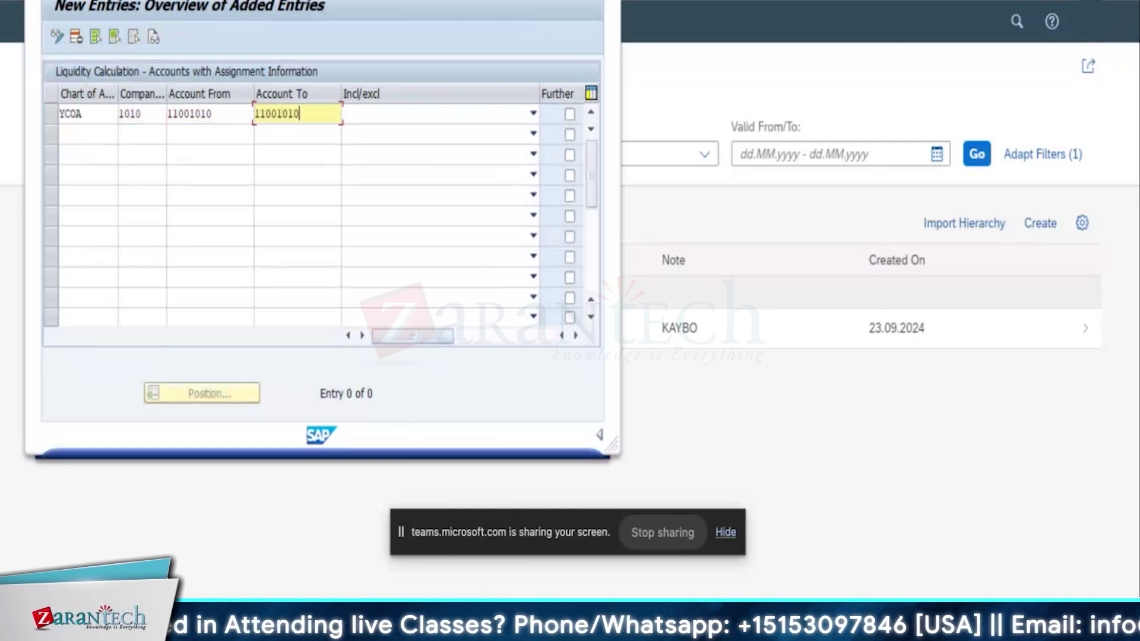
click(280, 191)
click(382, 118)
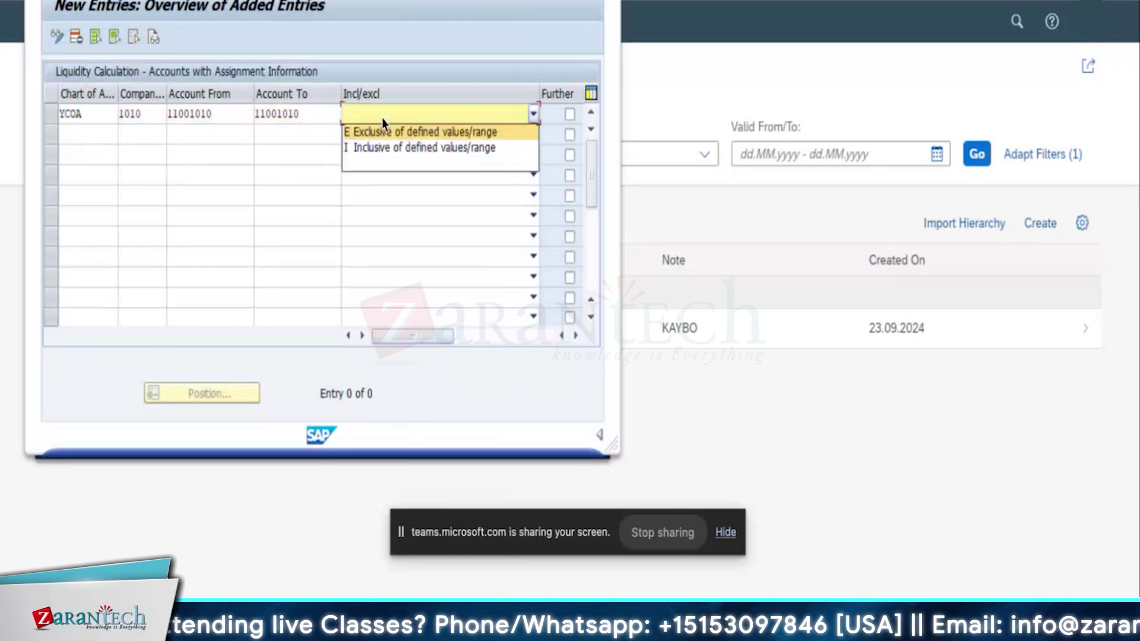
click(370, 152)
drag(411, 338, 471, 343)
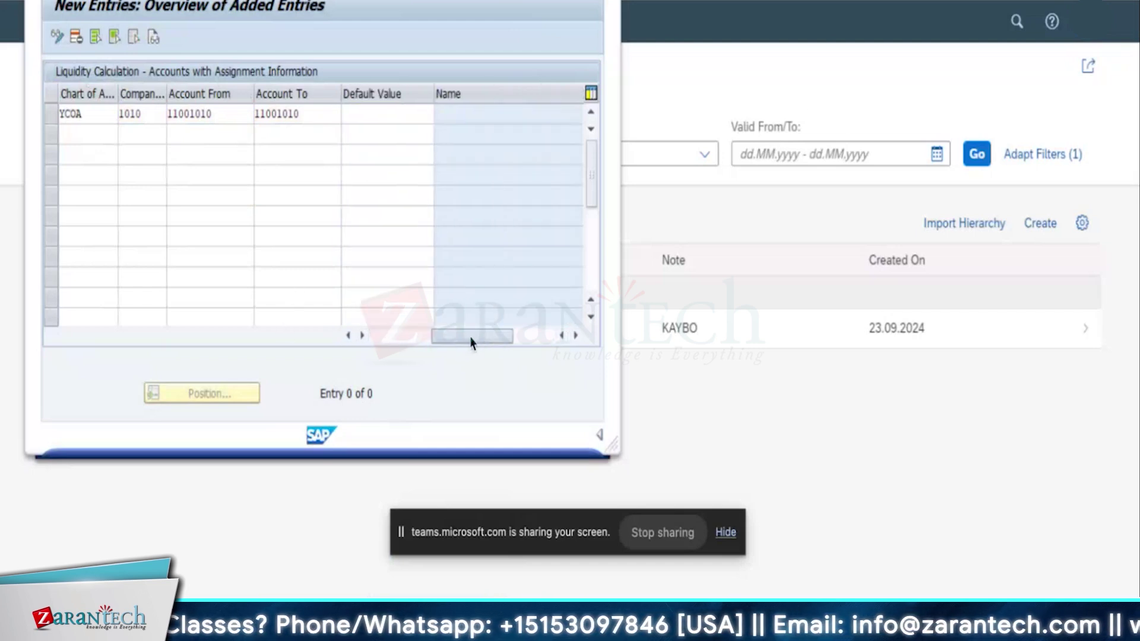
Pick LI_REC_20 as the default liquidity item and enlarge the window to show all columns.
click(367, 117)
text(L)
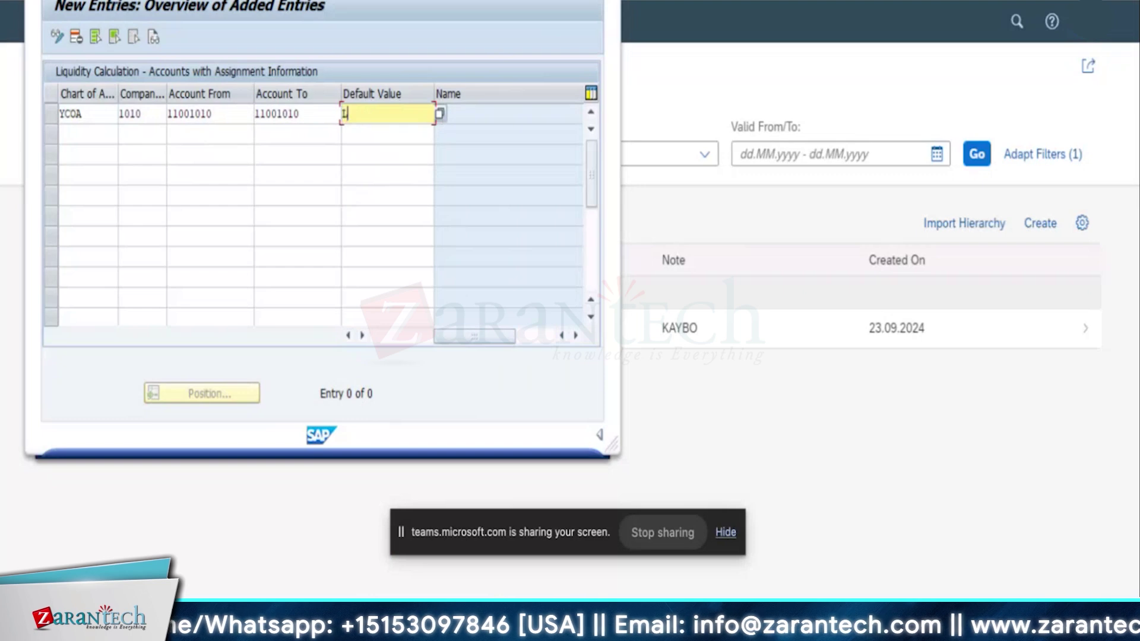
text(I_REC)
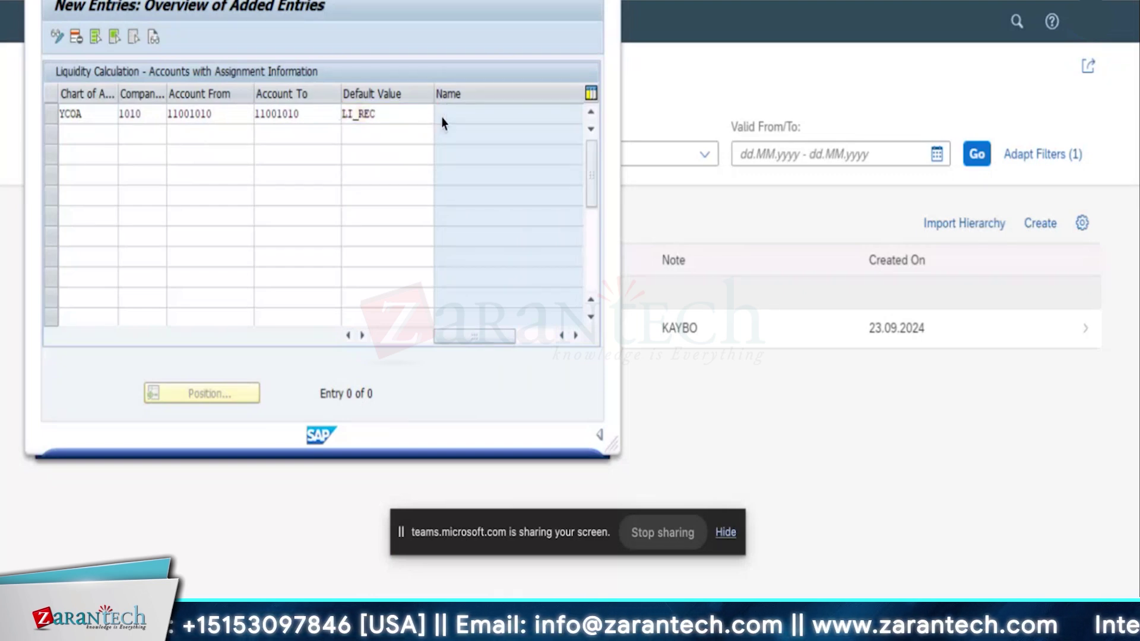
click(440, 114)
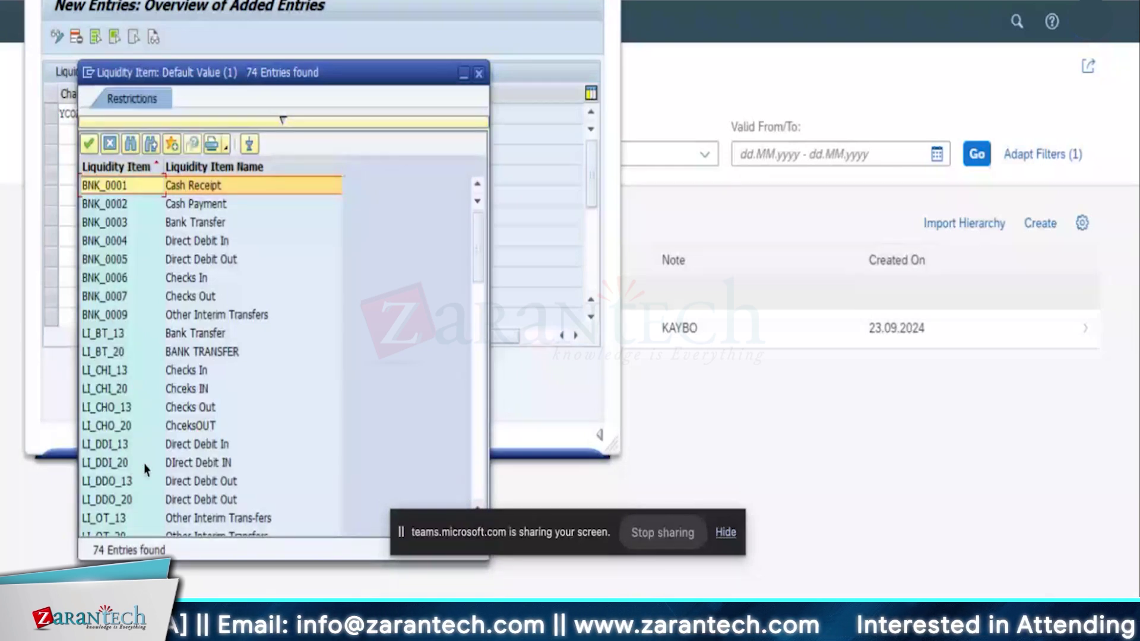
scroll(144, 463, down, 4)
scroll(137, 474, down, 4)
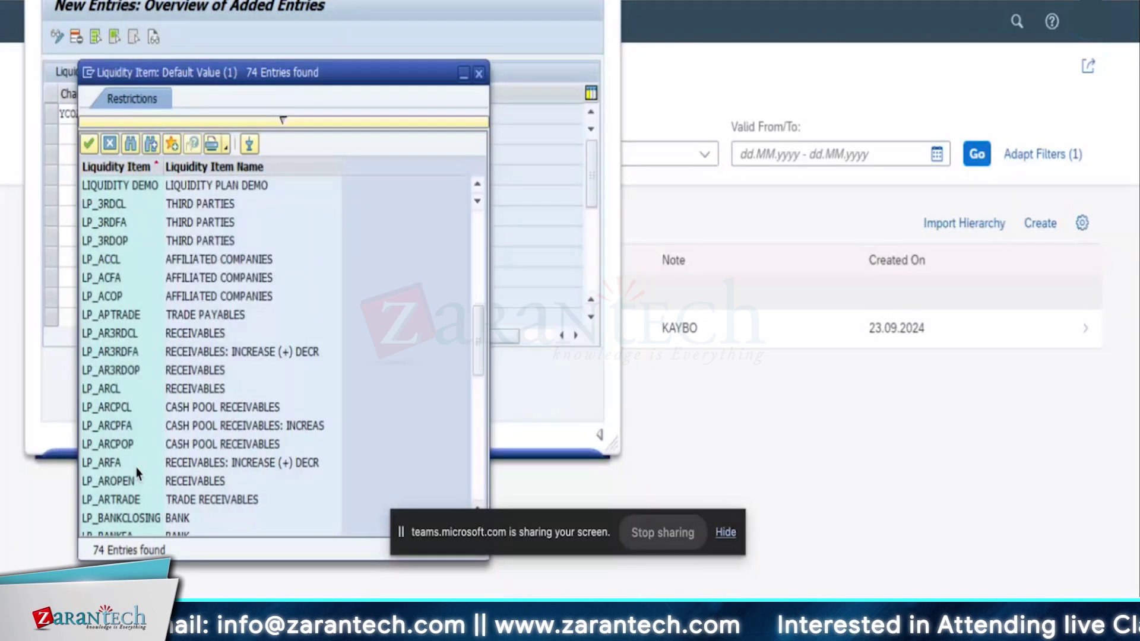
scroll(136, 473, up, 3)
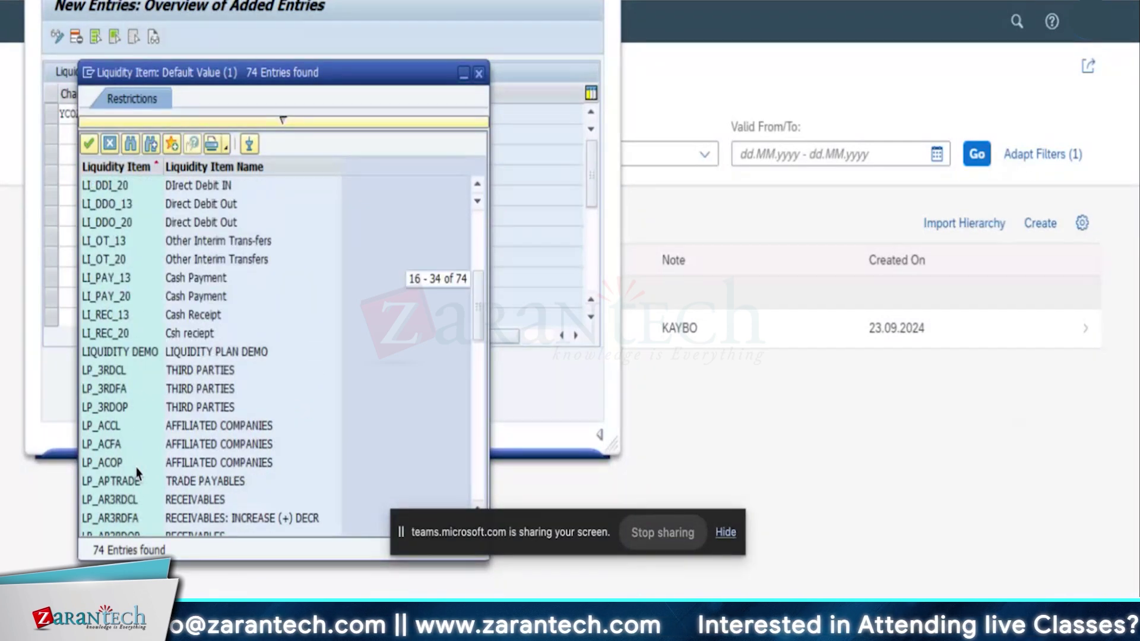
double_click(108, 335)
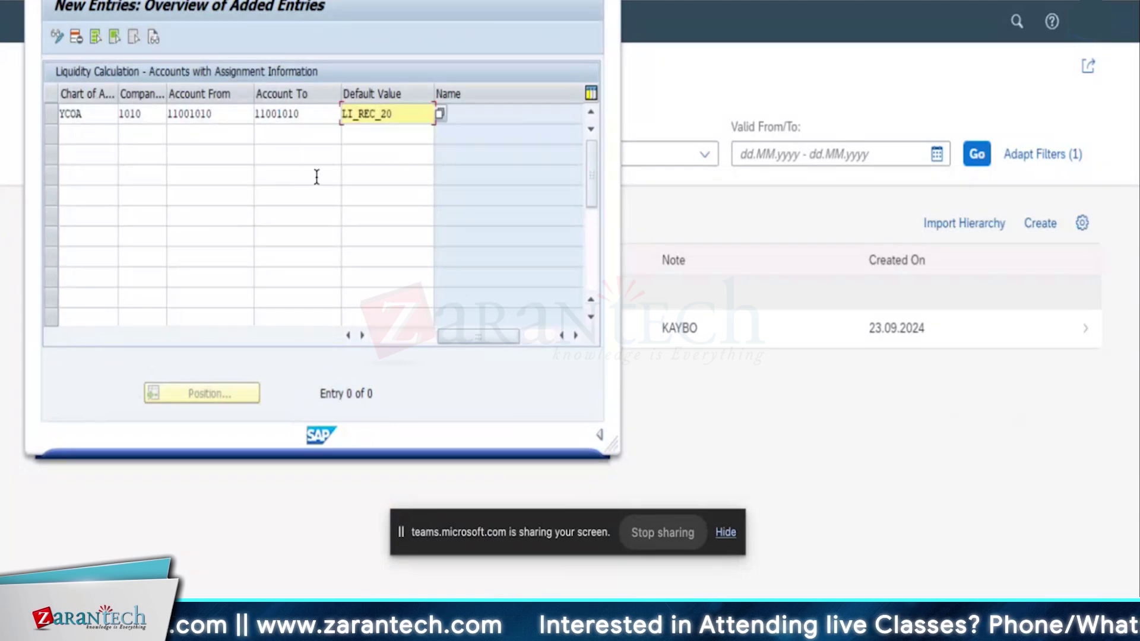
drag(464, 337, 382, 340)
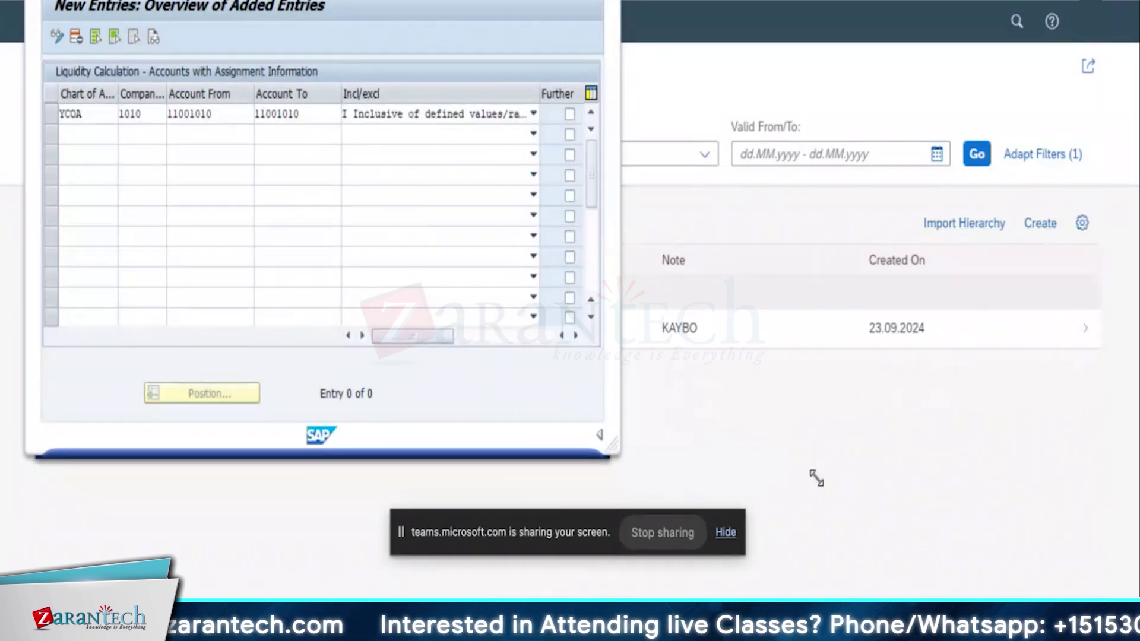
drag(817, 478, 906, 490)
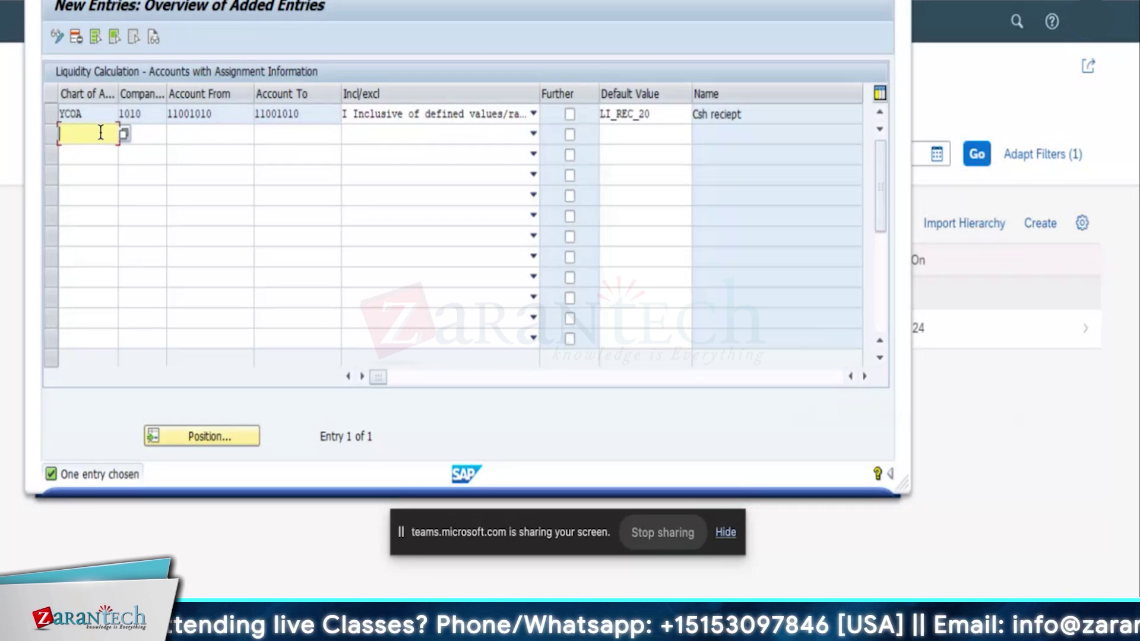
Fill chart of accounts YCOA and company code 1010 into rows 2–7.
text(YC)
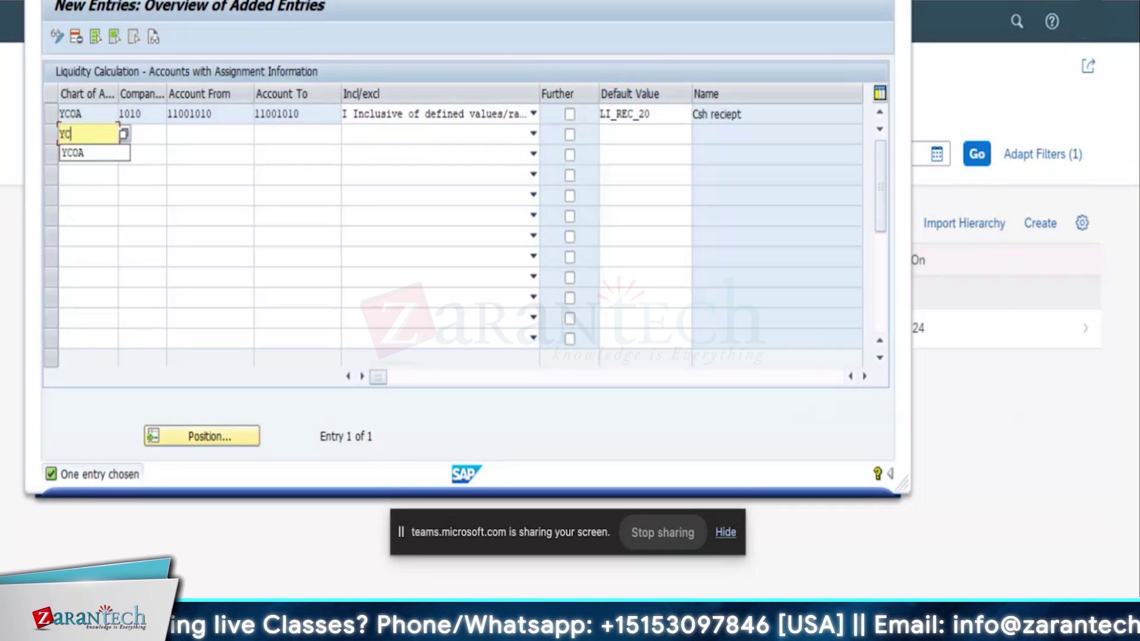
click(83, 153)
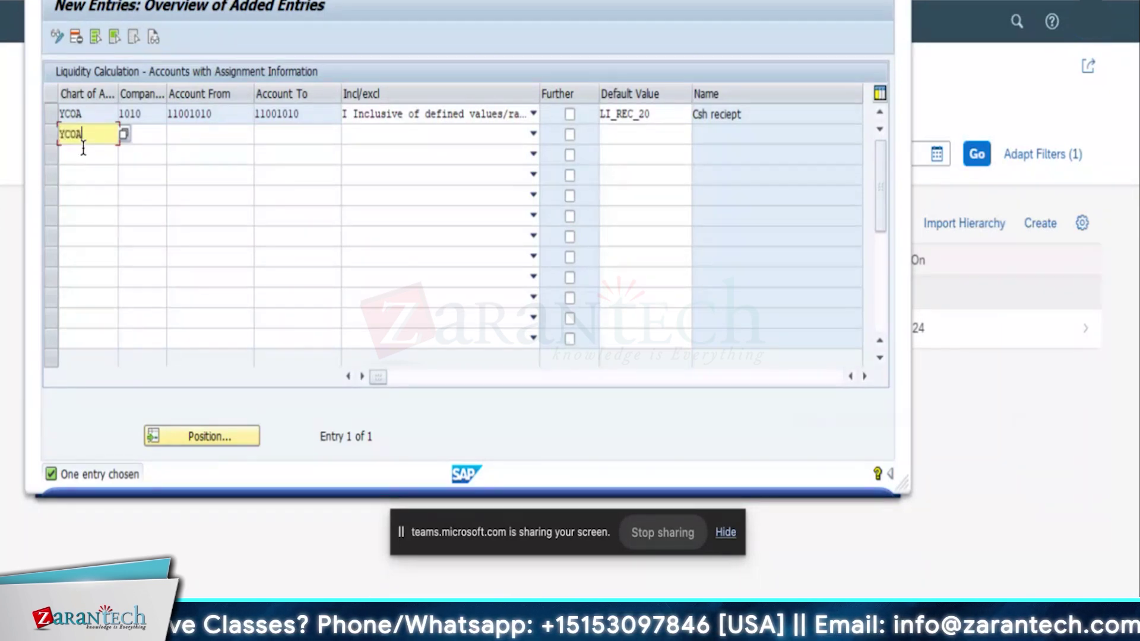
double_click(57, 135)
key(ctrl+c)
click(57, 136)
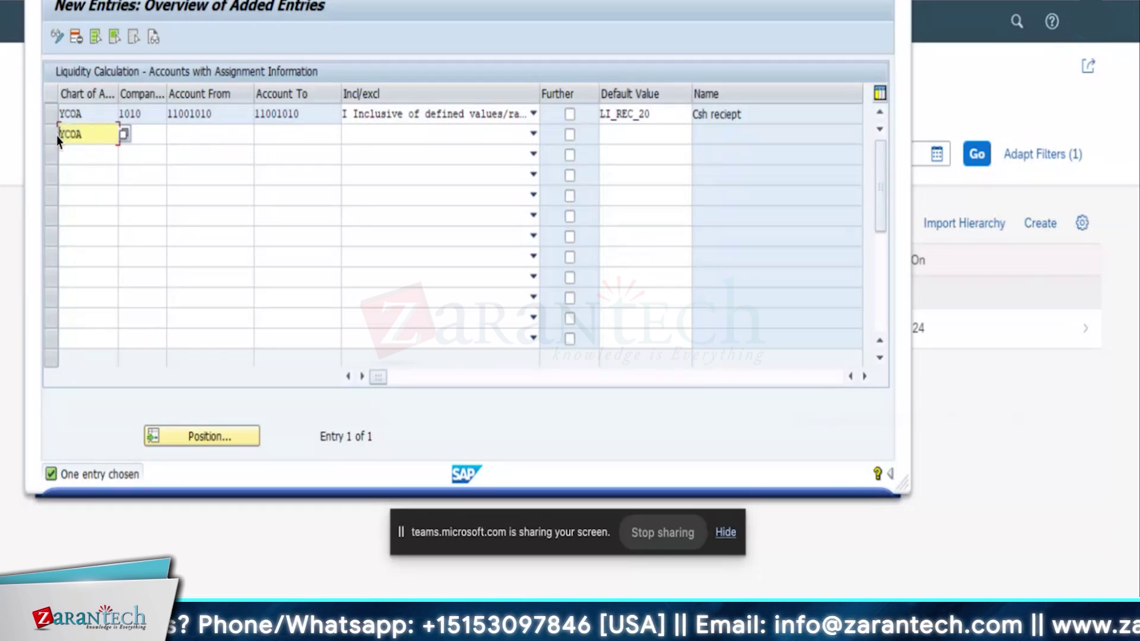
click(67, 157)
key(ctrl+v)
click(74, 179)
key(ctrl+v)
click(77, 199)
key(ctrl+v)
click(79, 217)
key(ctrl+v)
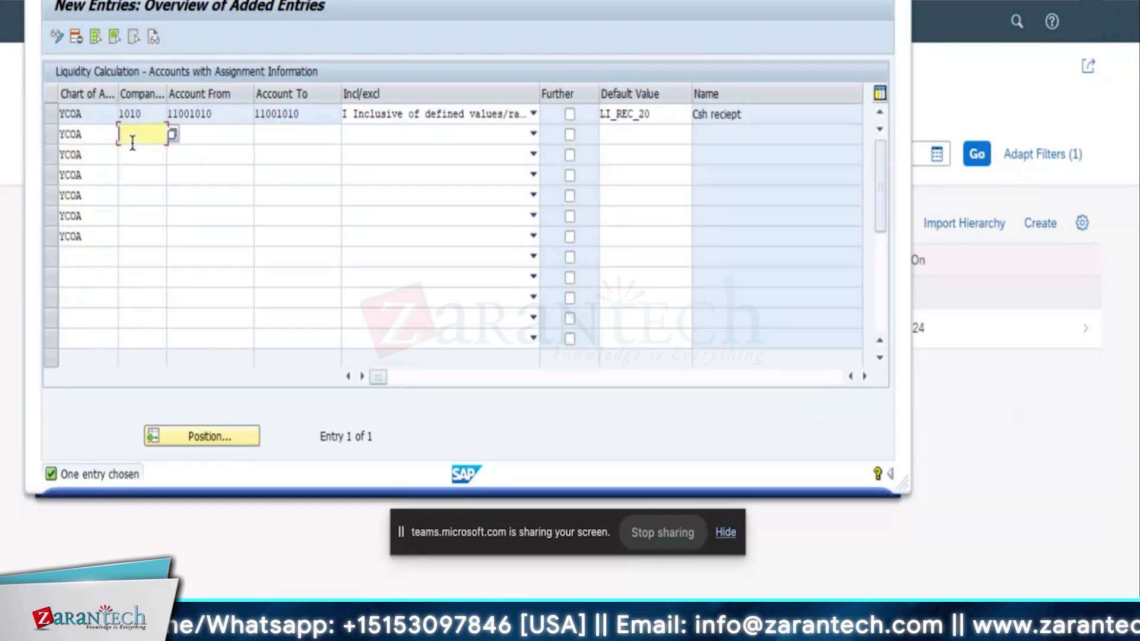
key(ctrl+v)
click(136, 156)
key(ctrl+v)
click(141, 177)
Copy account 11001010 into the Account From and Account To cells of rows 2–7.
text(1010)
click(145, 198)
click(192, 134)
drag(229, 115, 169, 112)
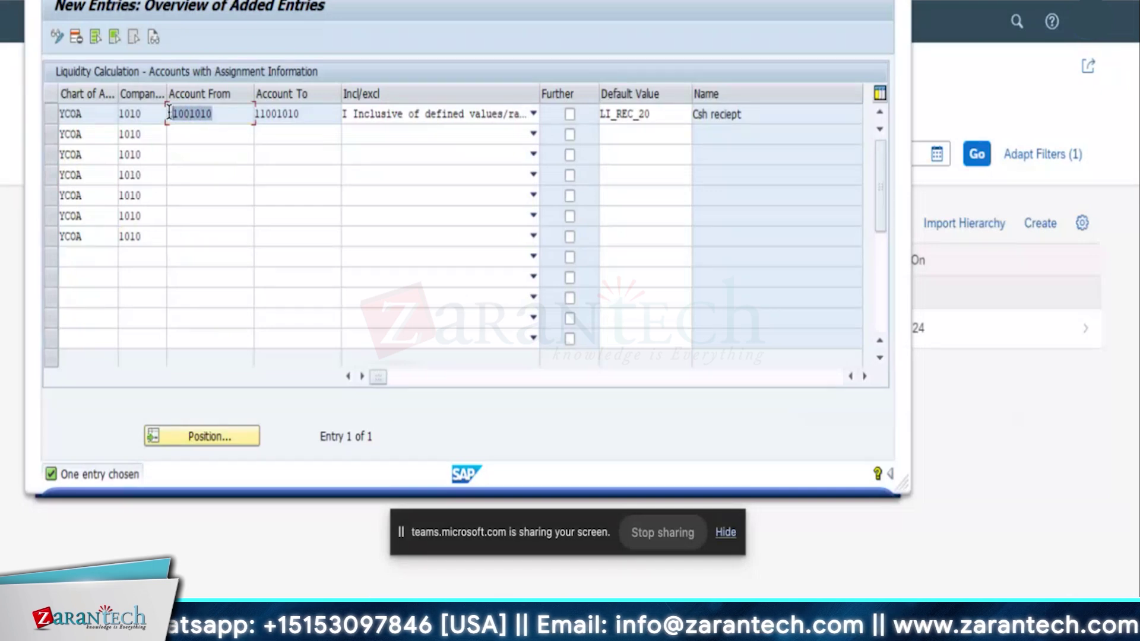
key(ctrl+c)
click(197, 136)
key(ctrl+v)
click(205, 160)
key(ctrl+v)
click(204, 179)
key(ctrl+v)
click(201, 196)
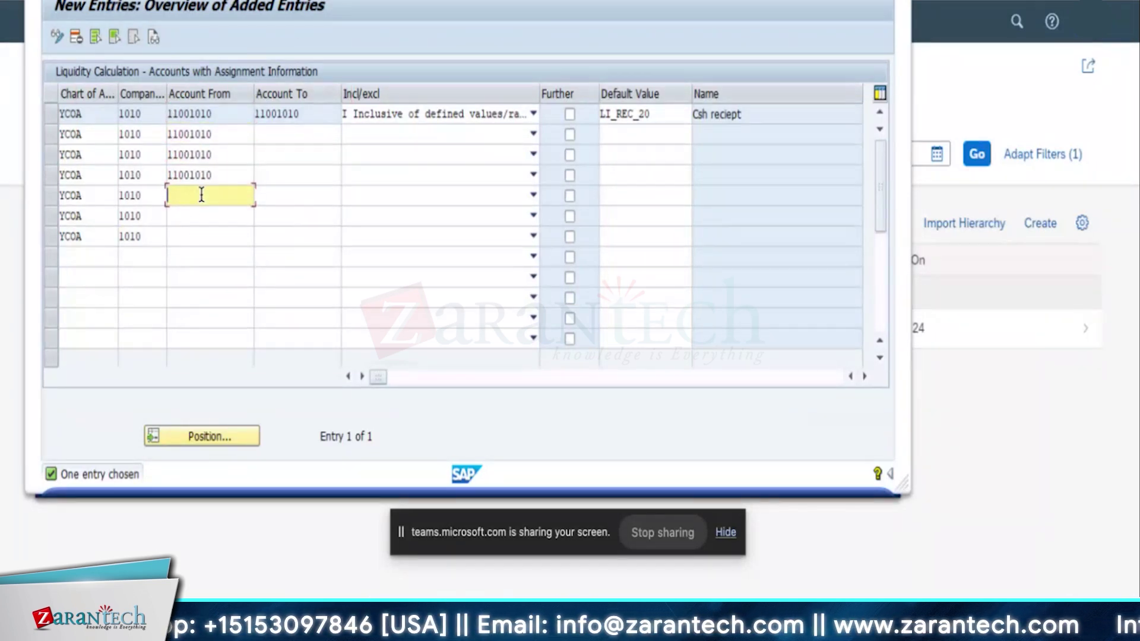
key(ctrl+v)
click(295, 136)
key(ctrl+v)
click(288, 156)
key(ctrl+v)
click(283, 175)
key(ctrl+v)
click(280, 196)
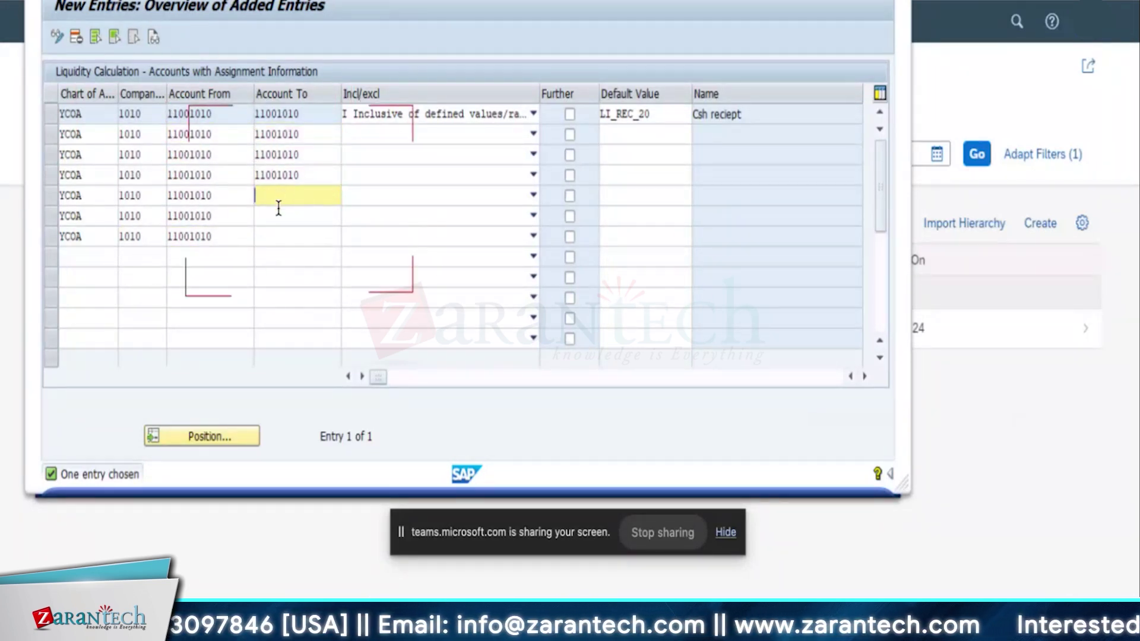
key(ctrl+v)
click(275, 214)
key(ctrl+v)
click(277, 237)
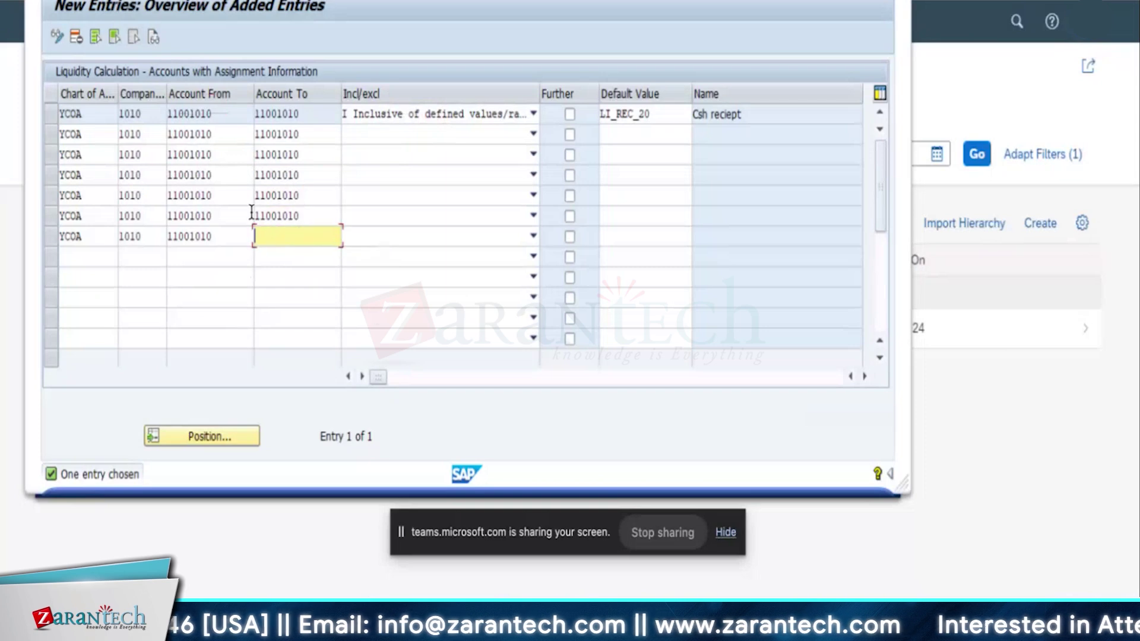
key(ctrl+v)
click(207, 134)
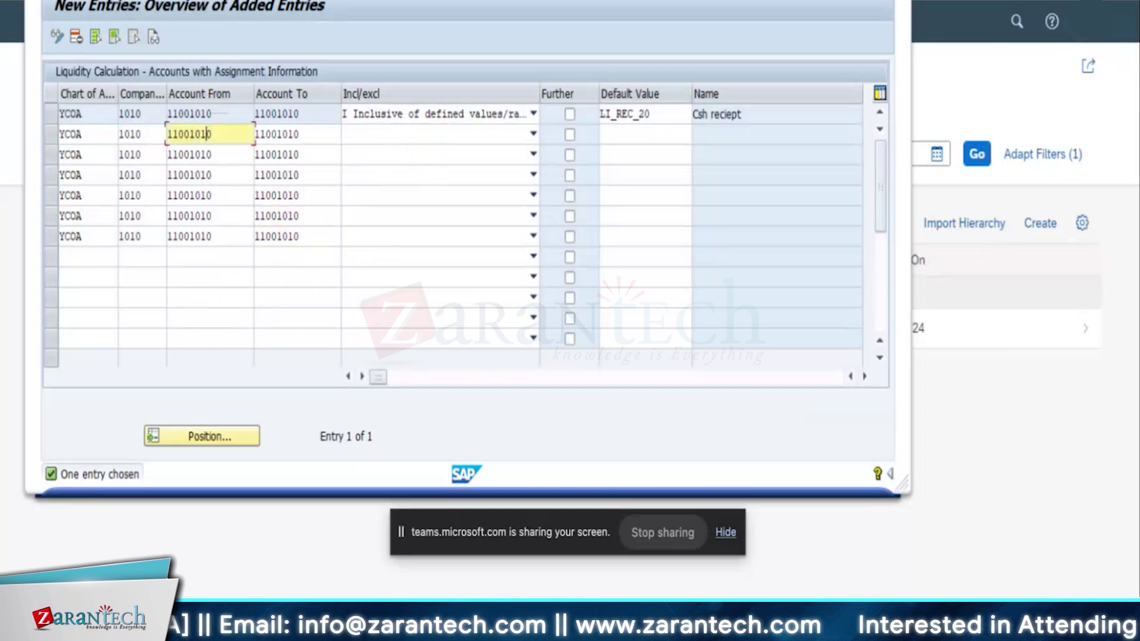
Change rows 2–4 to single accounts 11001020, 11001030 and 11001040.
key(BackSpace)
key(BackSpace)
text(2)
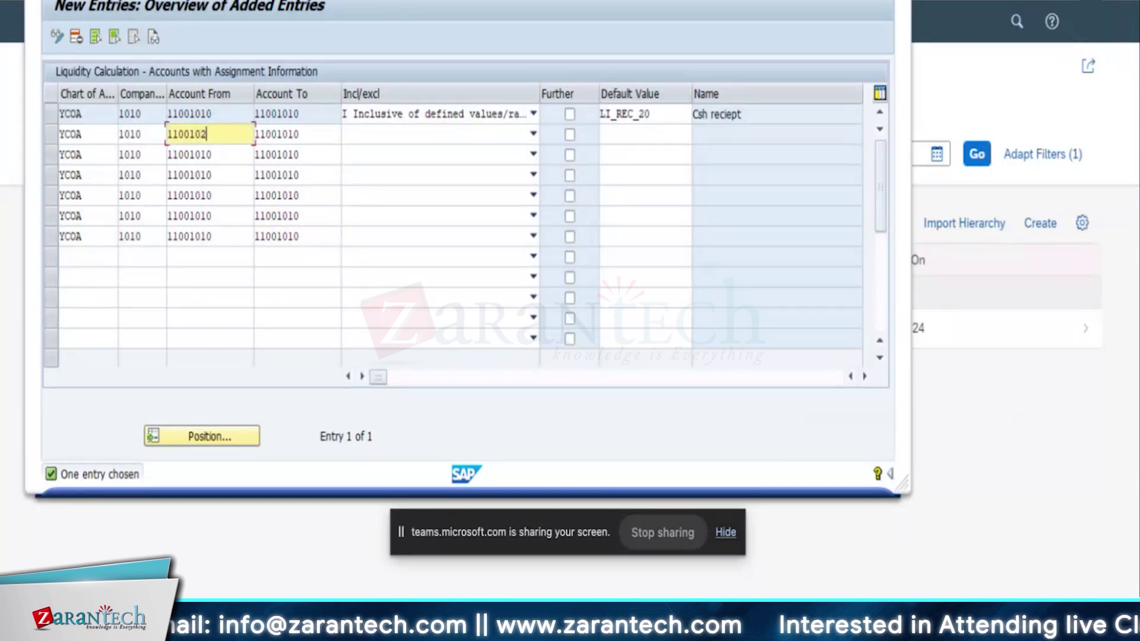
text(0)
key(Tab)
text(11001020)
click(213, 155)
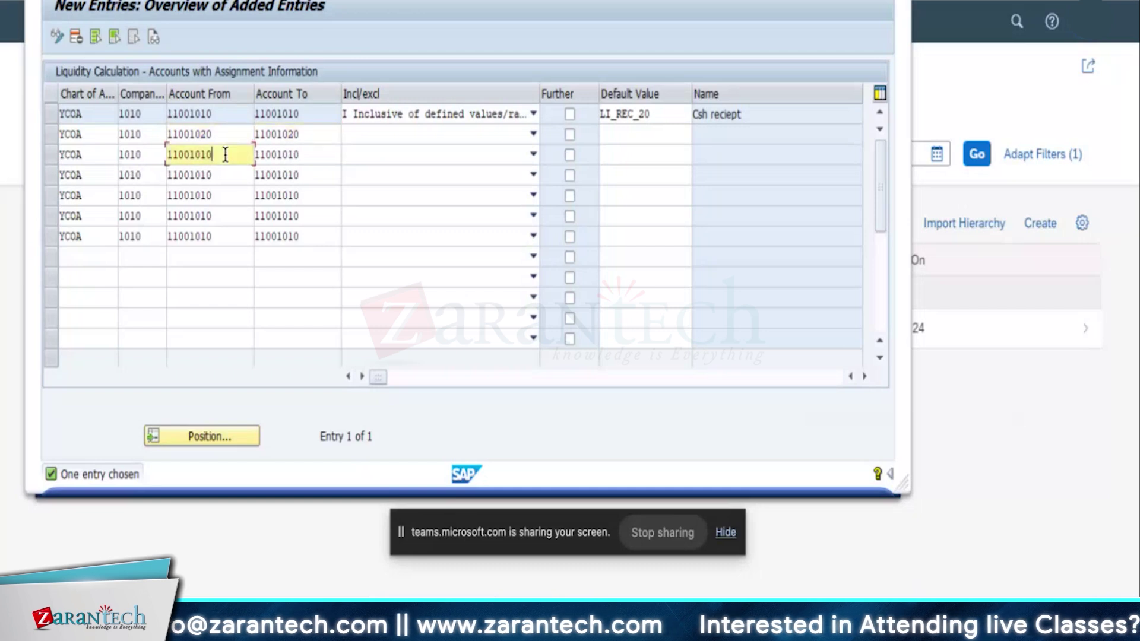
key(BackSpace)
key(BackSpace)
text(30)
key(Tab)
text(11001030)
click(207, 176)
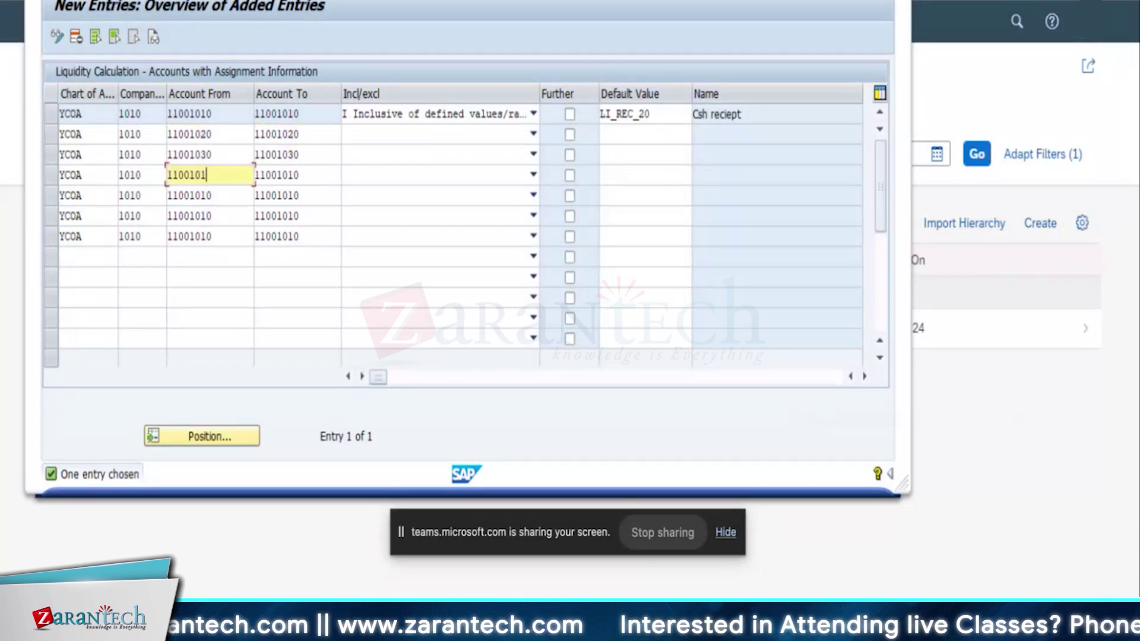
key(BackSpace)
key(BackSpace)
text(40)
key(Tab)
text(11001040)
Change rows 5–7 to single accounts 11001050, 11001060 and 11001070.
click(227, 201)
key(BackSpace)
key(BackSpace)
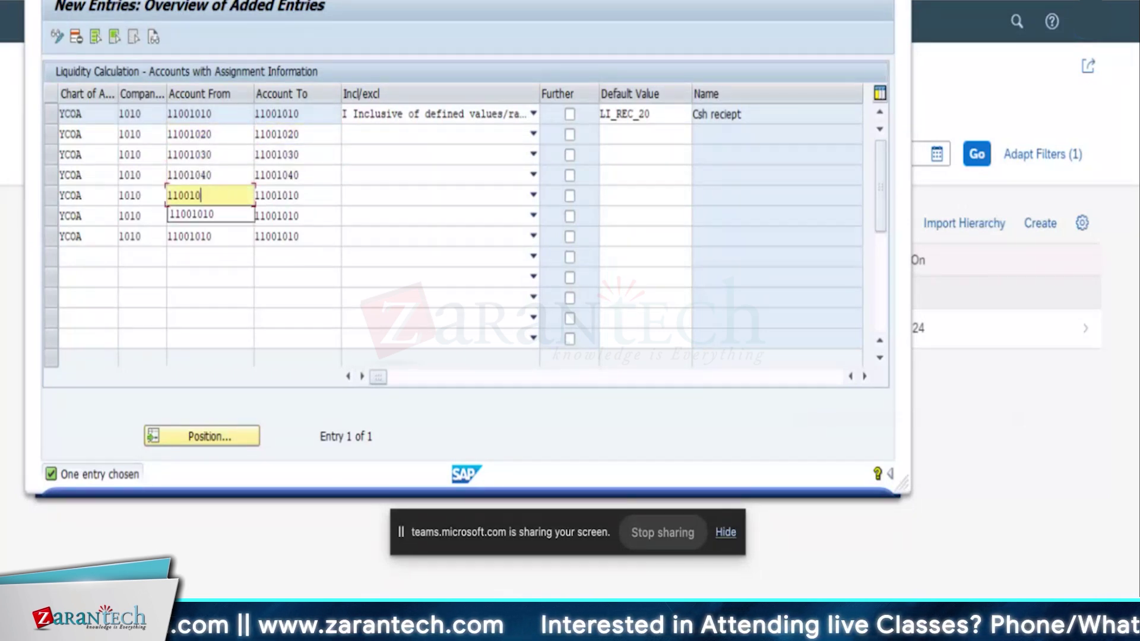
text(50)
key(Tab)
text(11001050)
click(225, 217)
key(BackSpace)
key(BackSpace)
text(60)
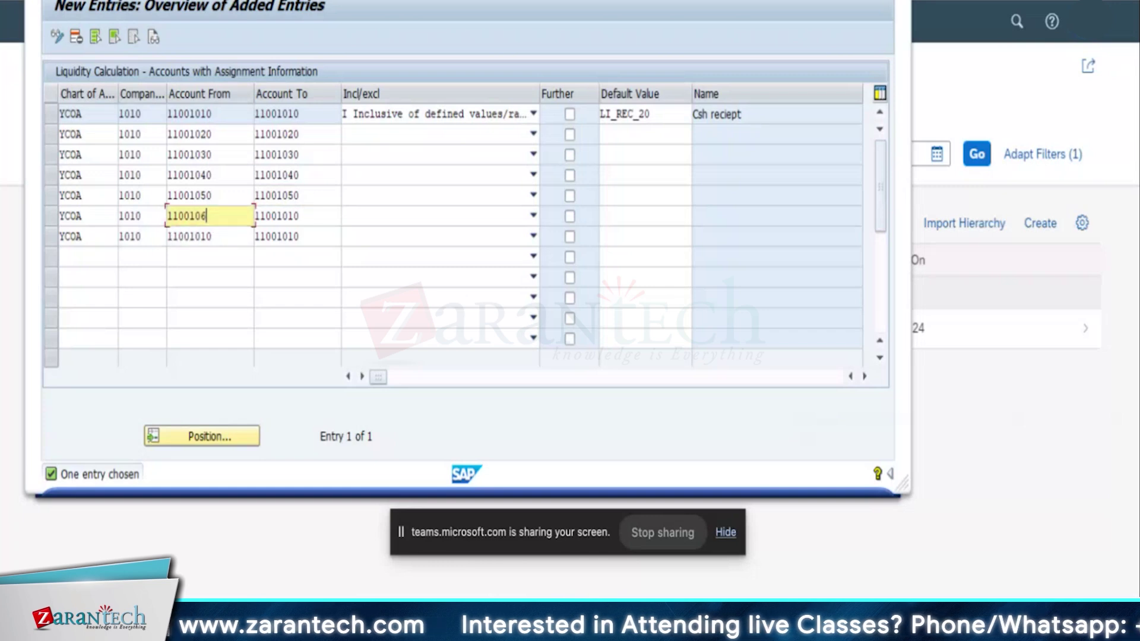
key(Tab)
text(11001060)
click(235, 237)
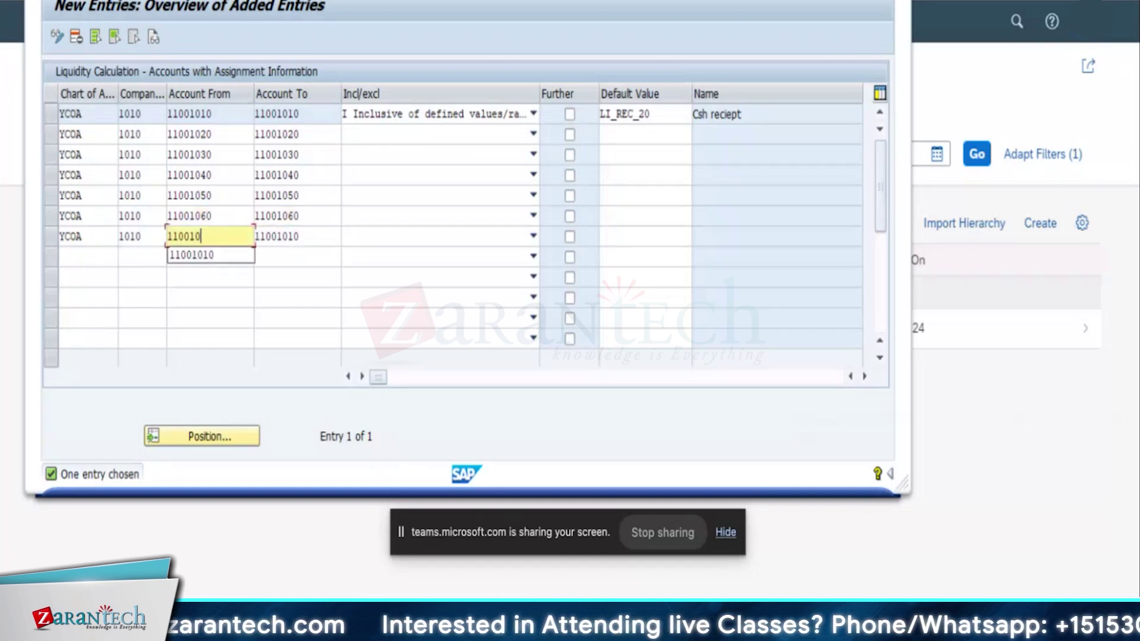
key(BackSpace)
key(BackSpace)
text(70)
key(Tab)
text(11001070)
Set the Incl/excl value of rows 2–7 to 'I Inclusive'.
click(534, 134)
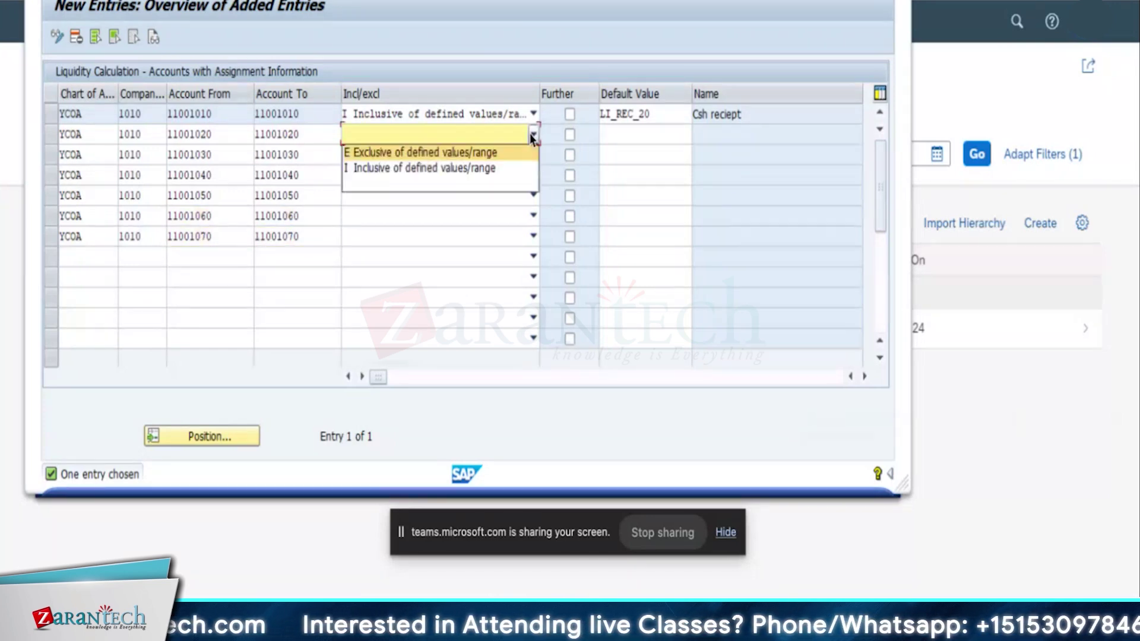
click(511, 167)
click(533, 155)
click(510, 187)
click(533, 175)
click(455, 209)
click(533, 195)
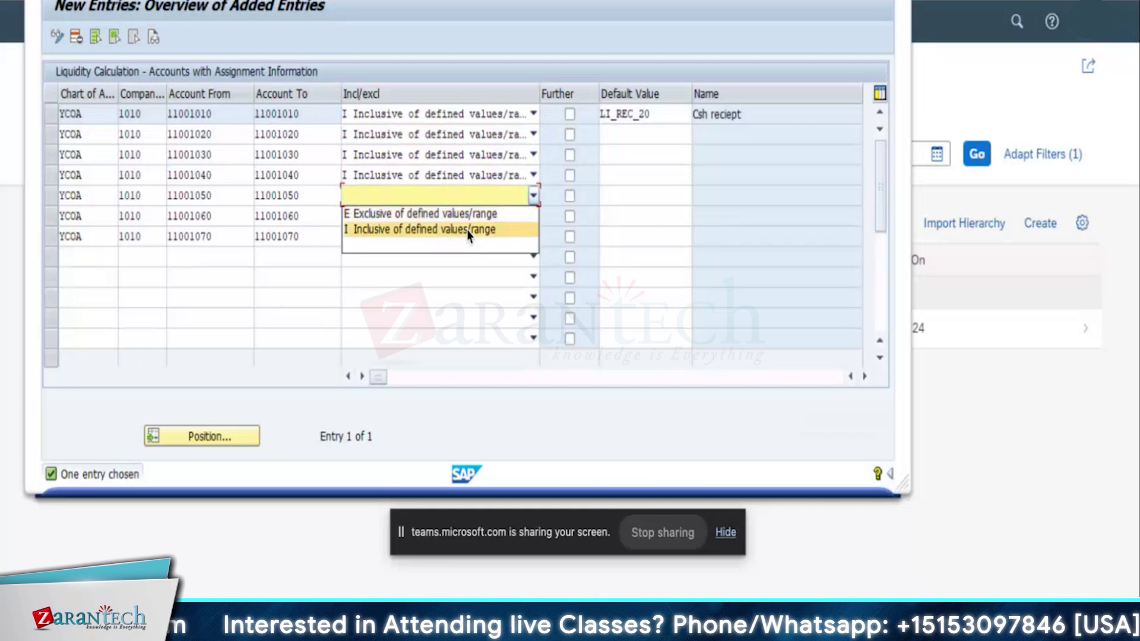
click(455, 230)
click(533, 216)
click(456, 249)
click(533, 236)
click(456, 270)
click(628, 134)
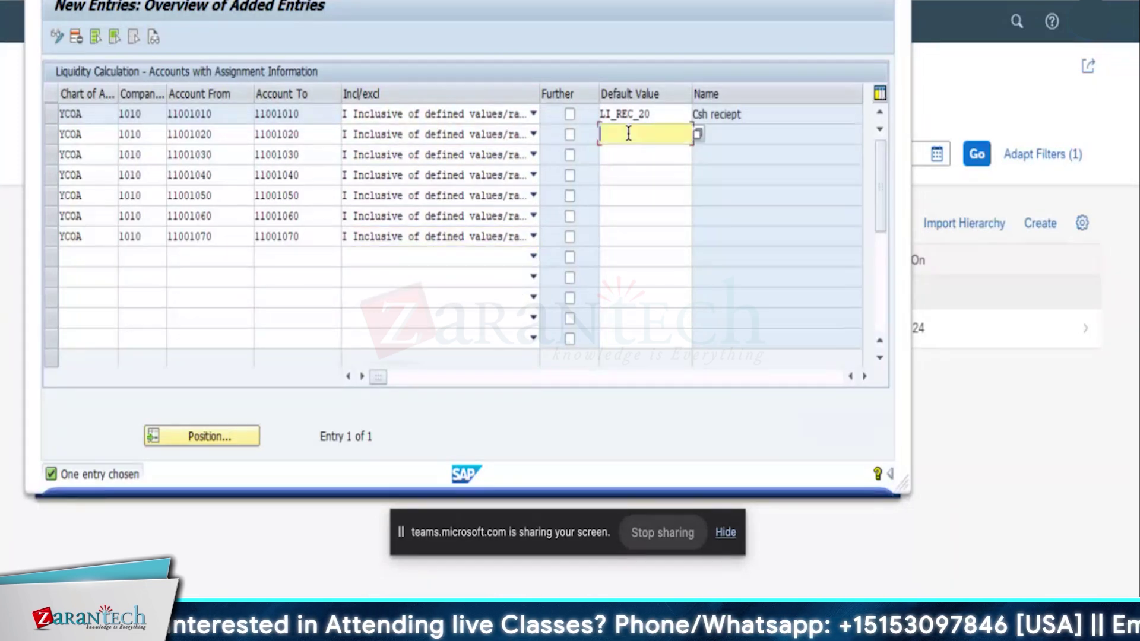
Assign liquidity items LI_PAY_20, LI_BT_20 and LI_DDI_20 to accounts 11001020–11001040.
click(698, 135)
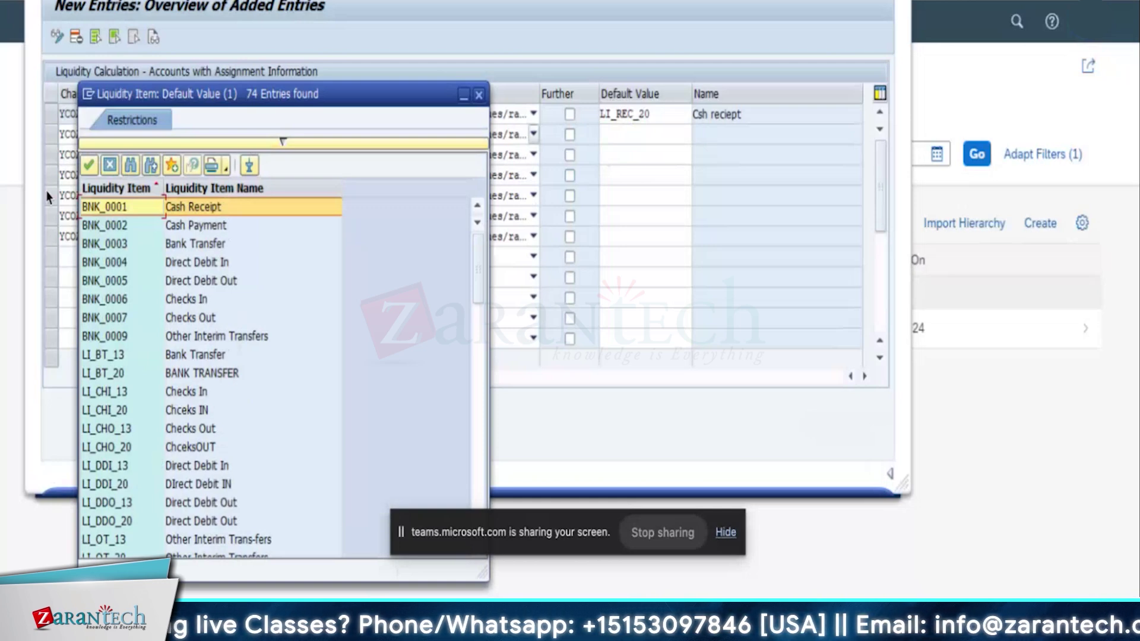
drag(79, 84, 62, 1)
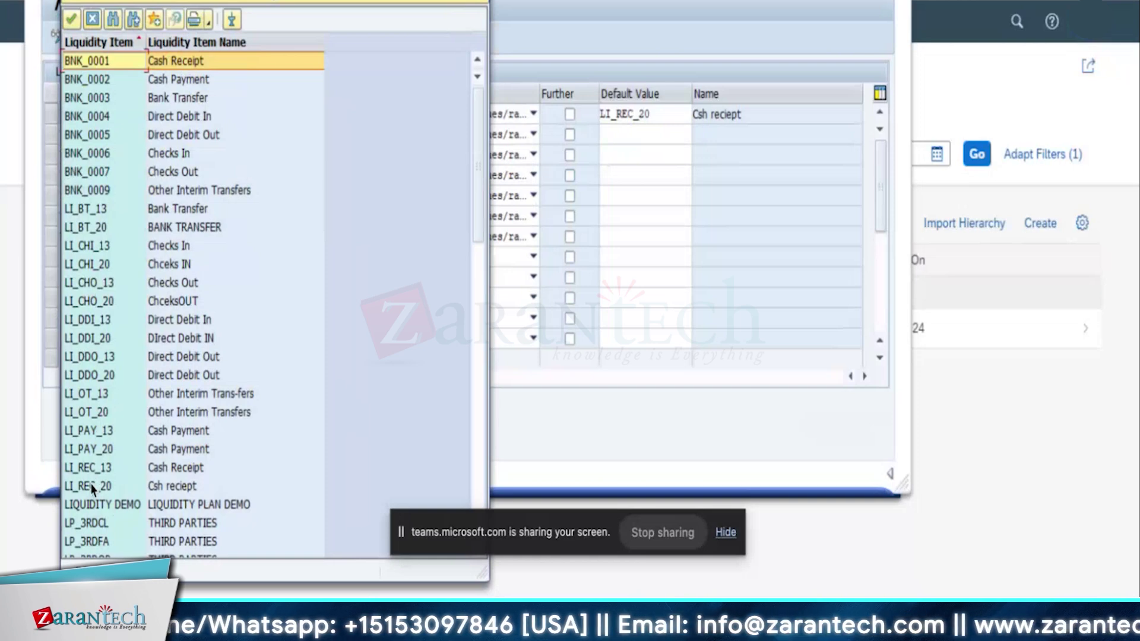
double_click(82, 448)
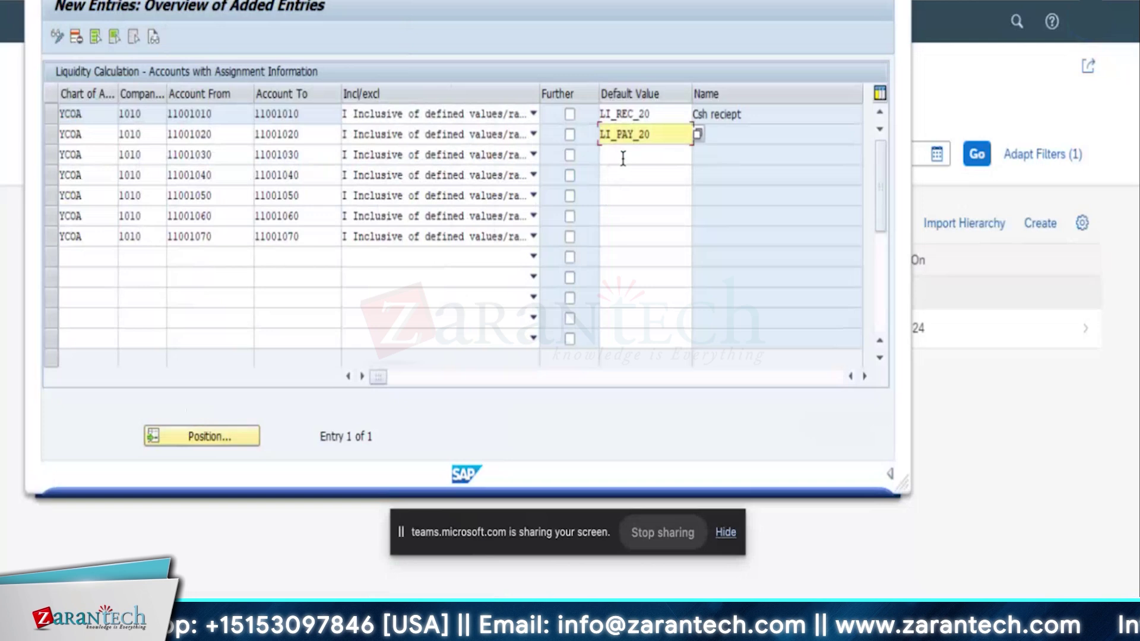
click(625, 154)
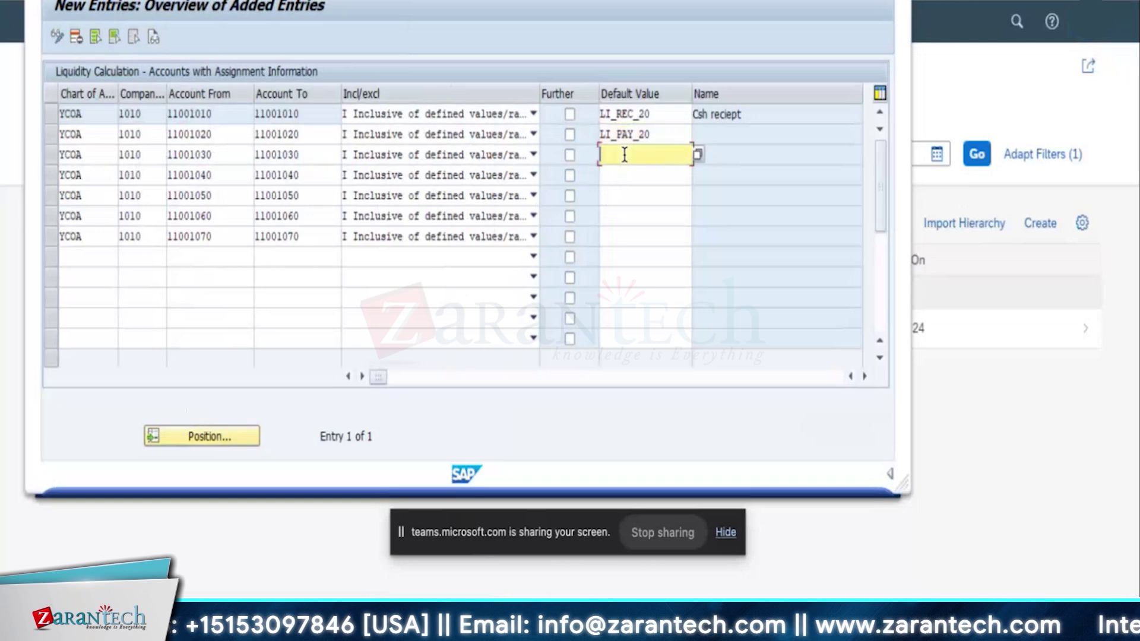
click(698, 155)
scroll(131, 400, down, 1)
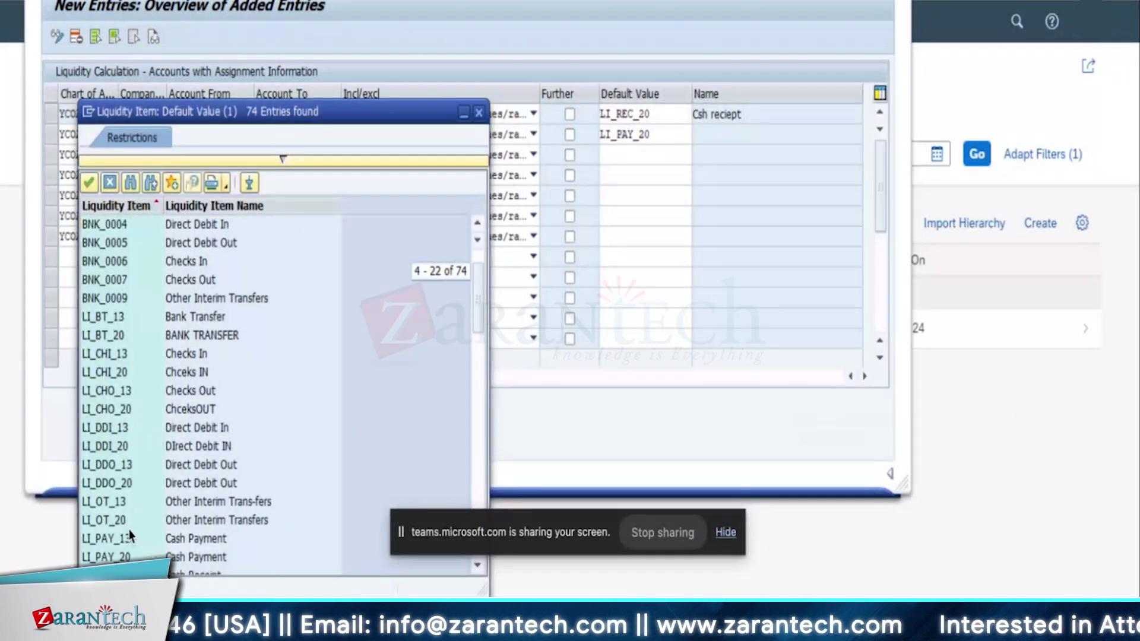
double_click(104, 335)
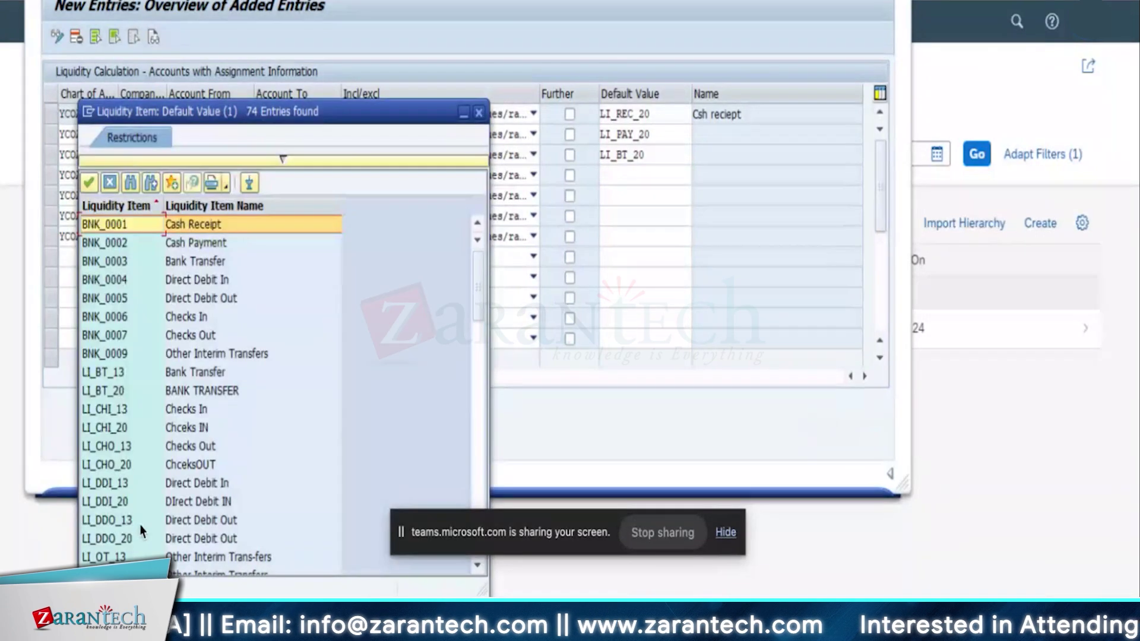
double_click(113, 502)
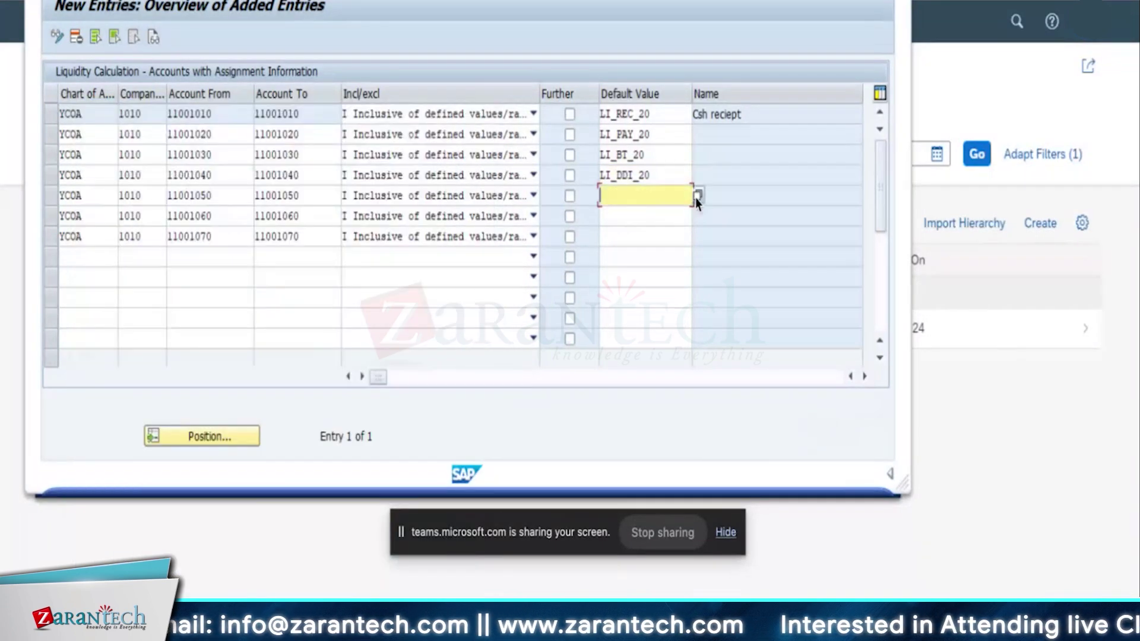
Assign LI_DDO_20, LI_CHI_20 and LI_CHO_20 to accounts 11001050–11001070.
click(692, 196)
scroll(127, 467, down, 1)
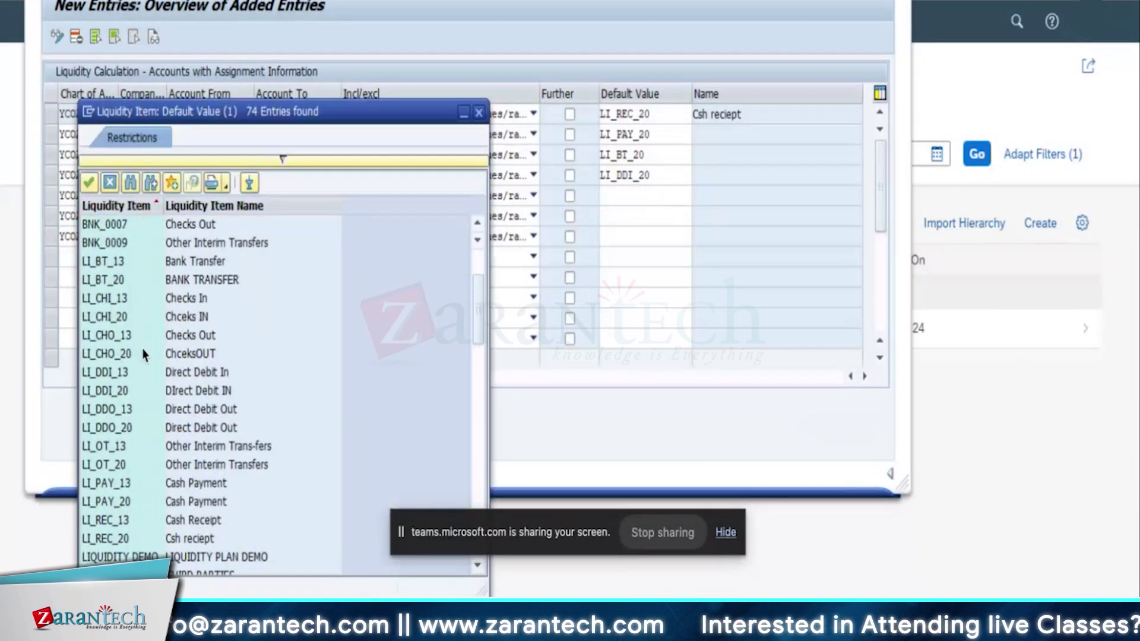
double_click(119, 428)
click(659, 217)
click(699, 216)
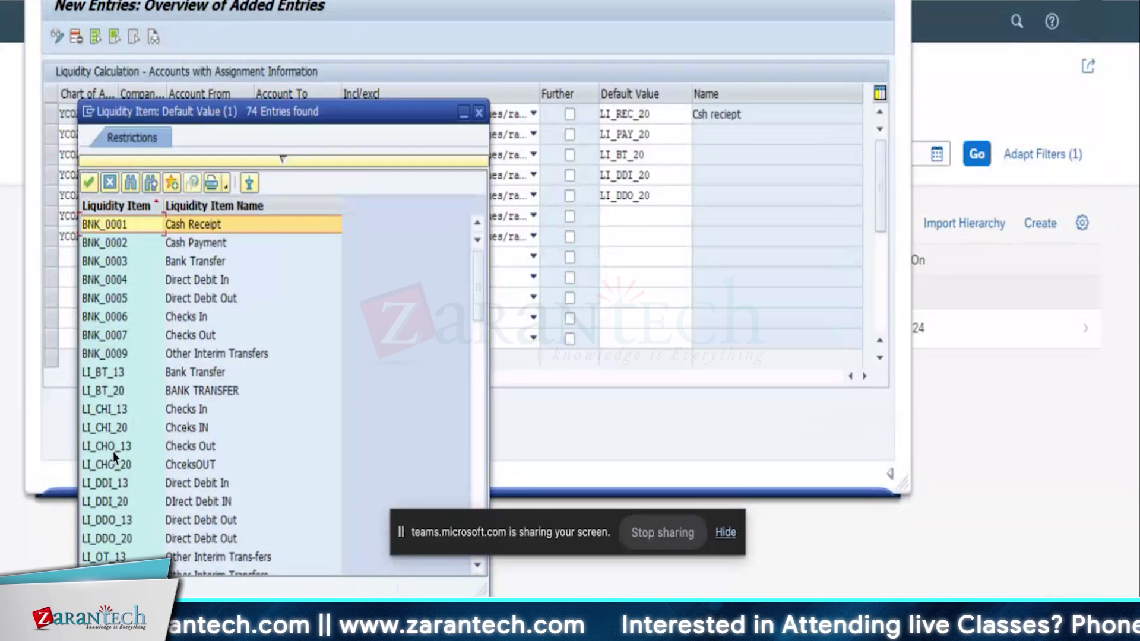
double_click(110, 428)
click(659, 237)
click(699, 237)
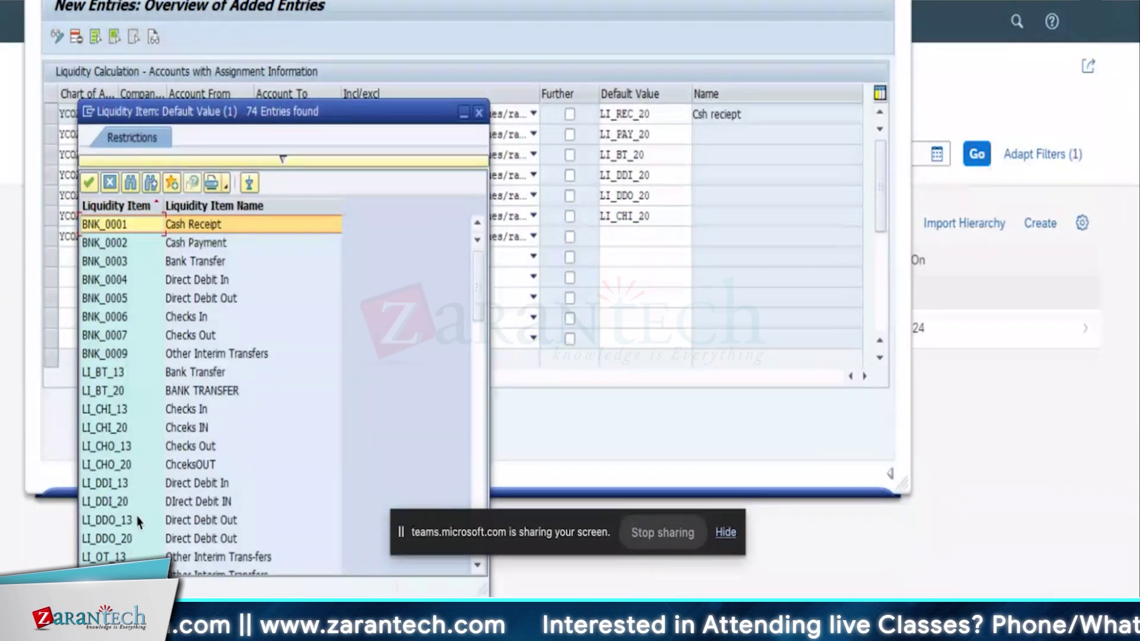
double_click(108, 467)
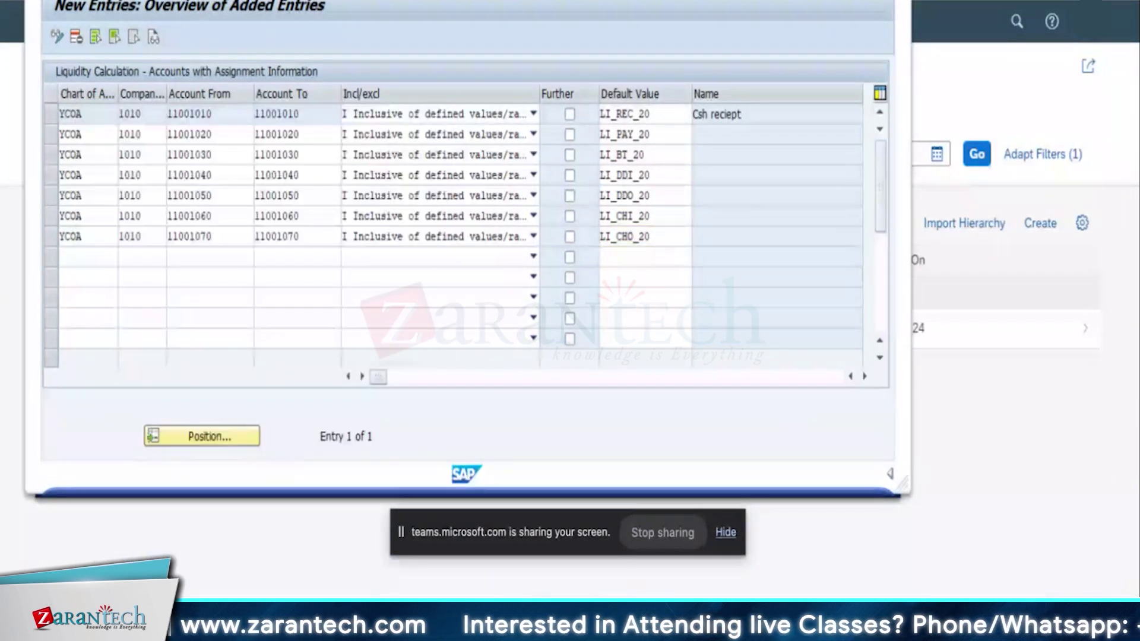
Confirm the entries so item names fill in, then save them.
key(Return)
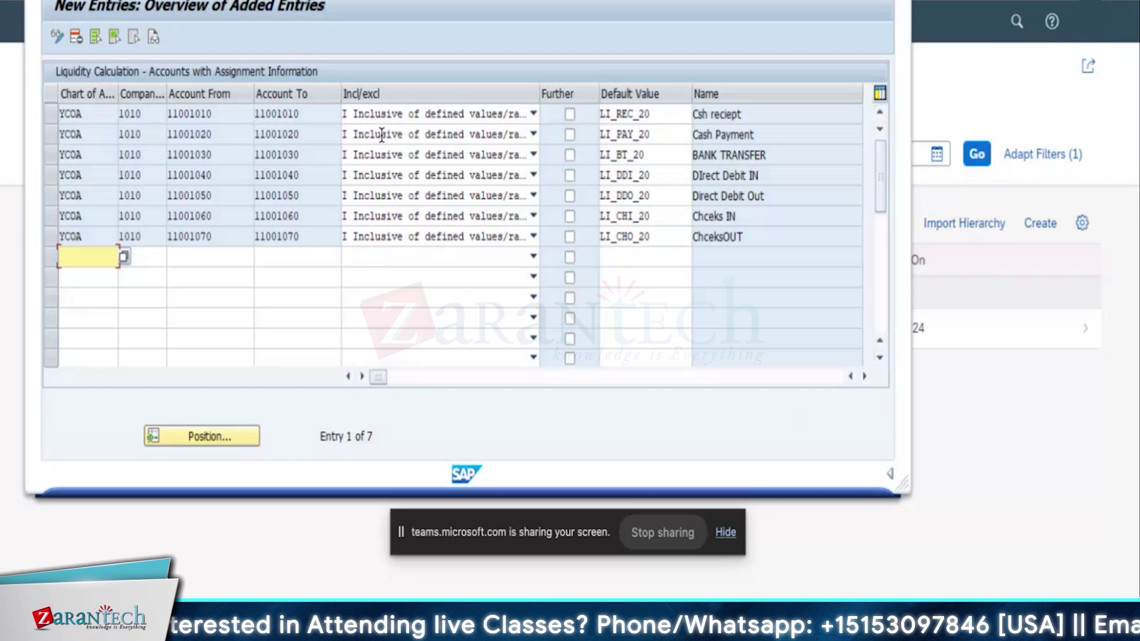
key(ctrl+s)
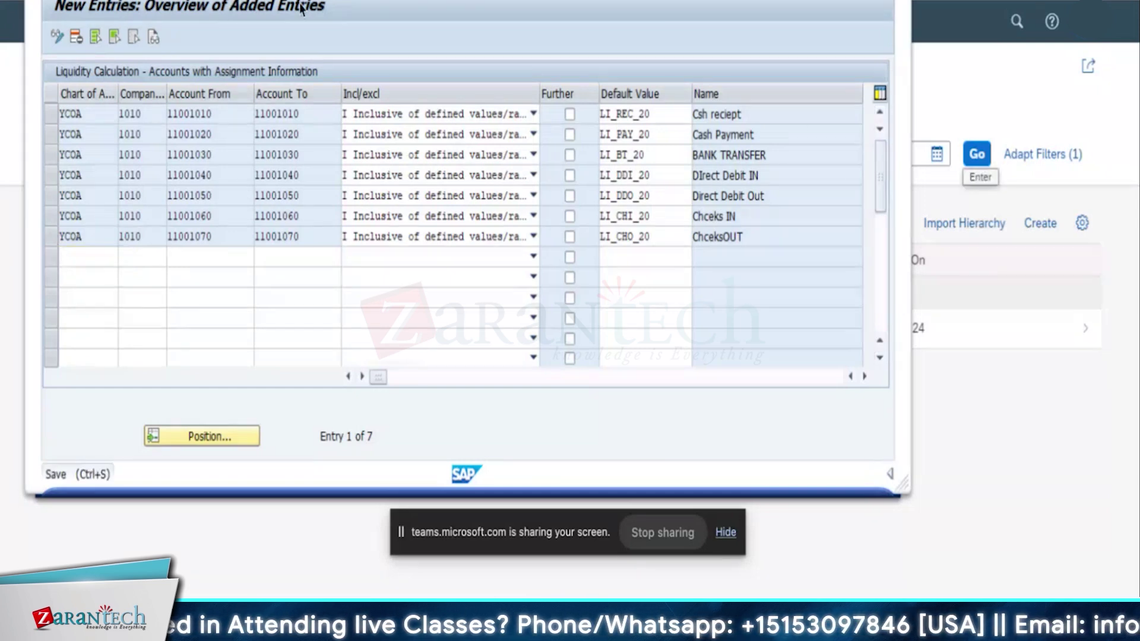
key(ctrl+s)
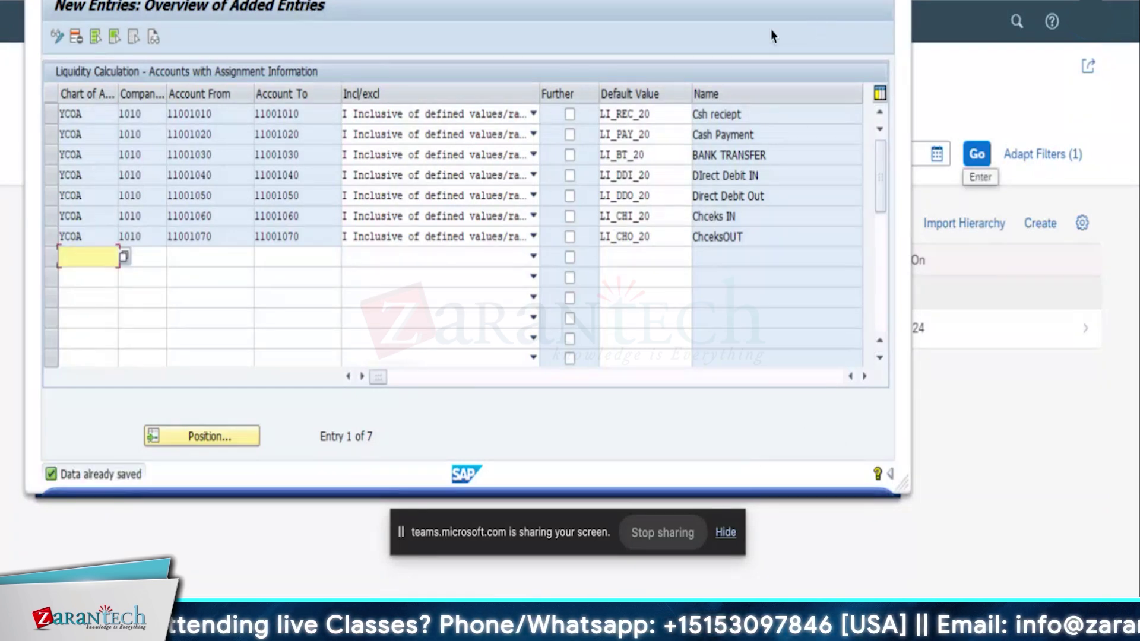
Back out of the Change View table and Display IMG to the Manage Bank Account Hierarchies app.
key(F3)
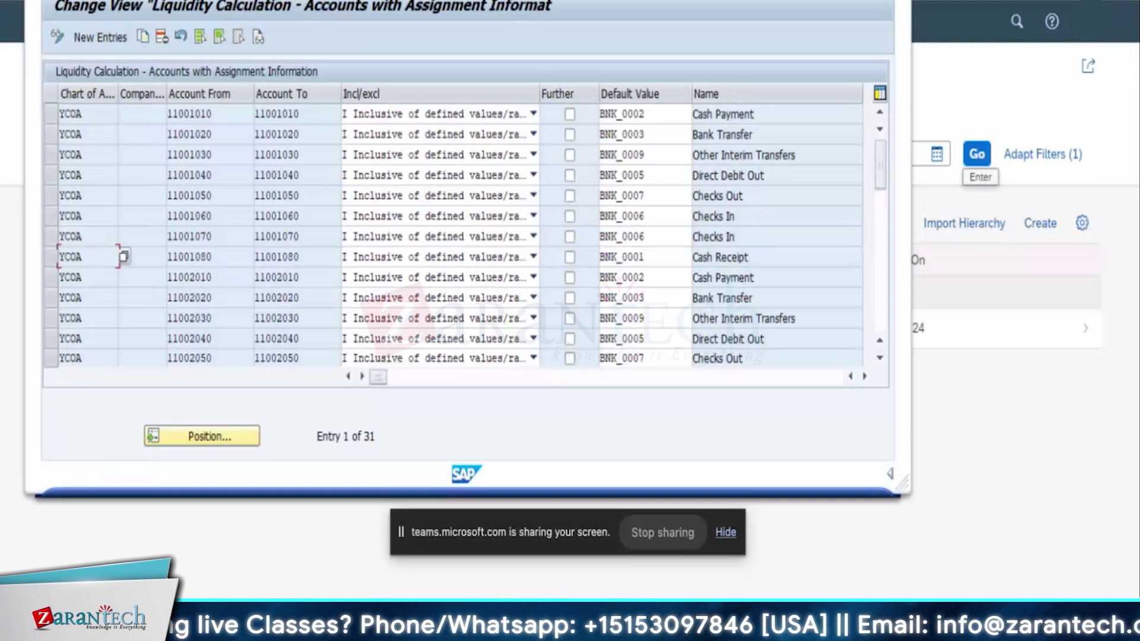
key(ctrl+s)
key(ctrl+s)
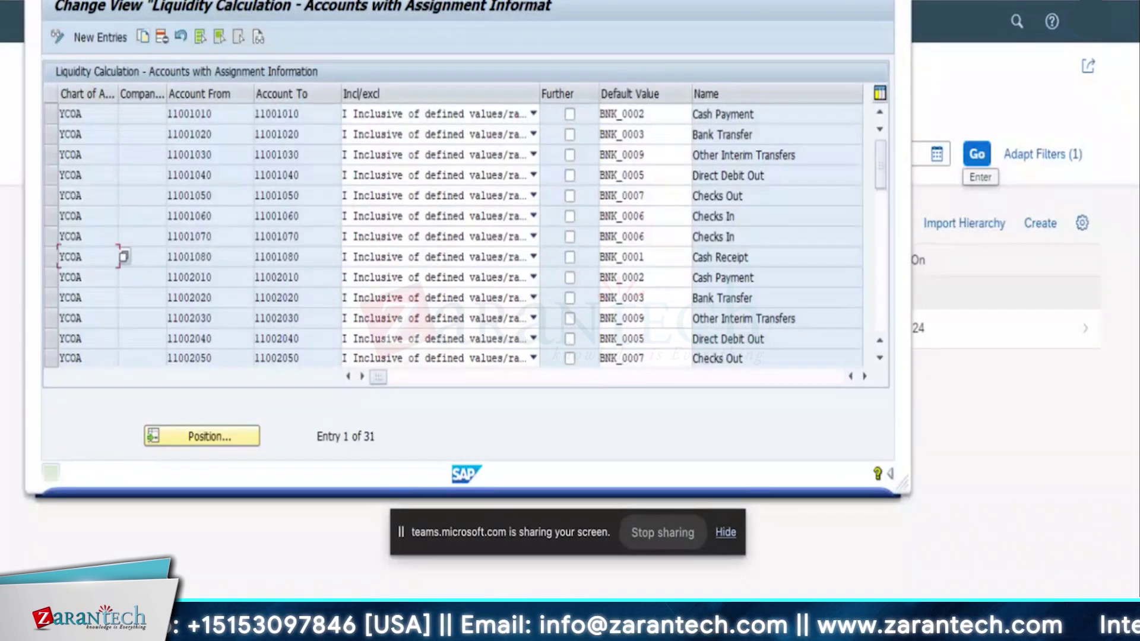
key(F3)
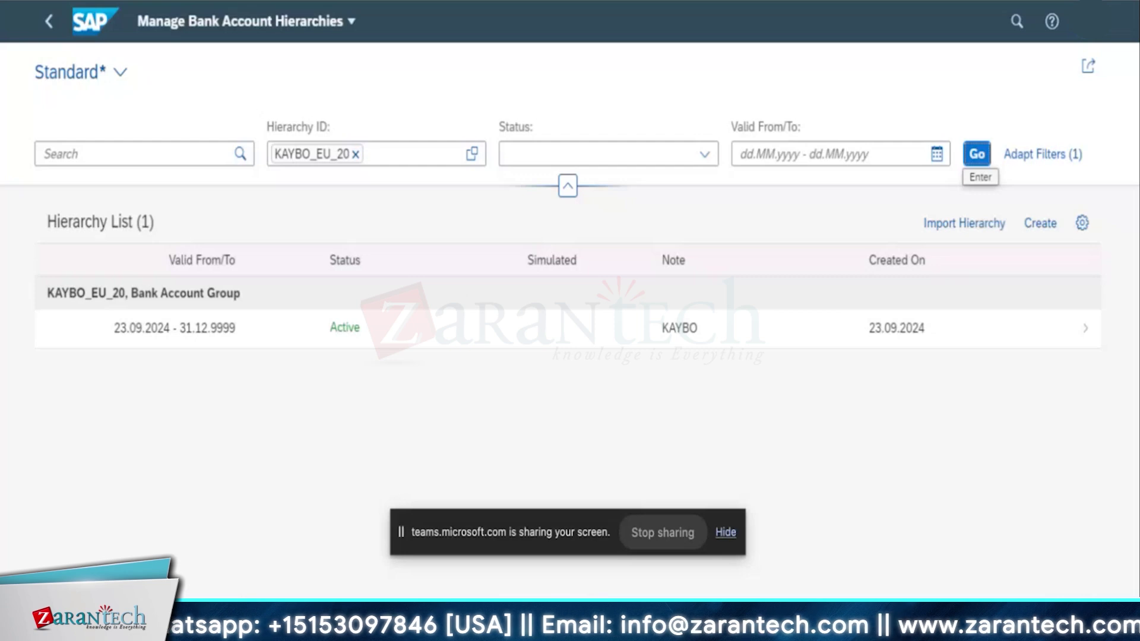
Return to the launchpad home and launch Manage Liquidity Item Hierarchies from Cash Operations.
click(340, 24)
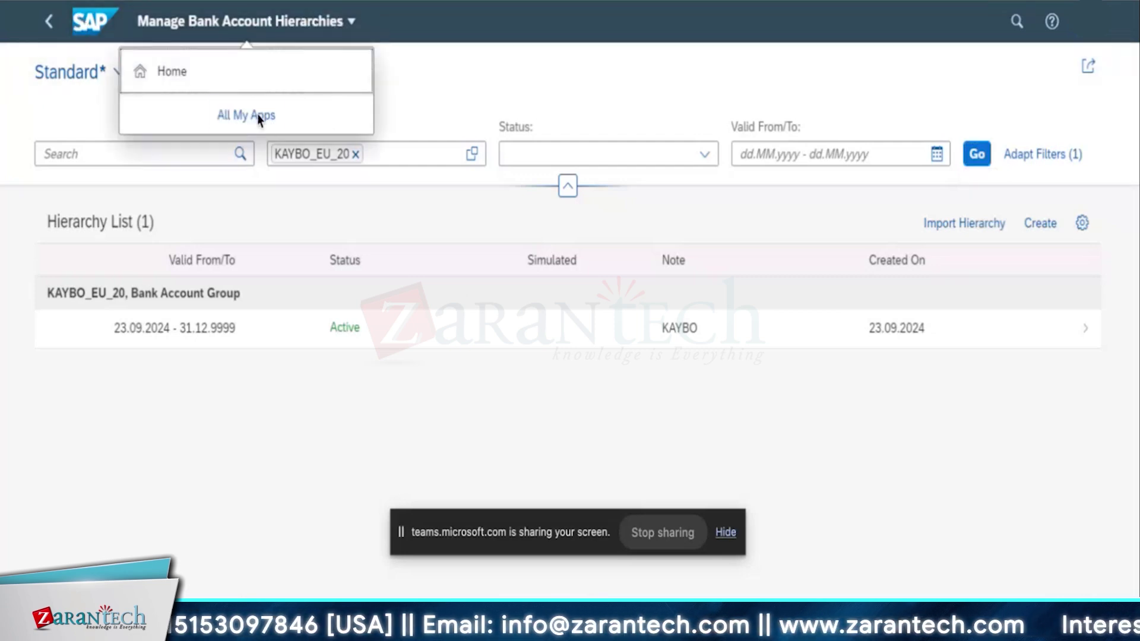
click(222, 86)
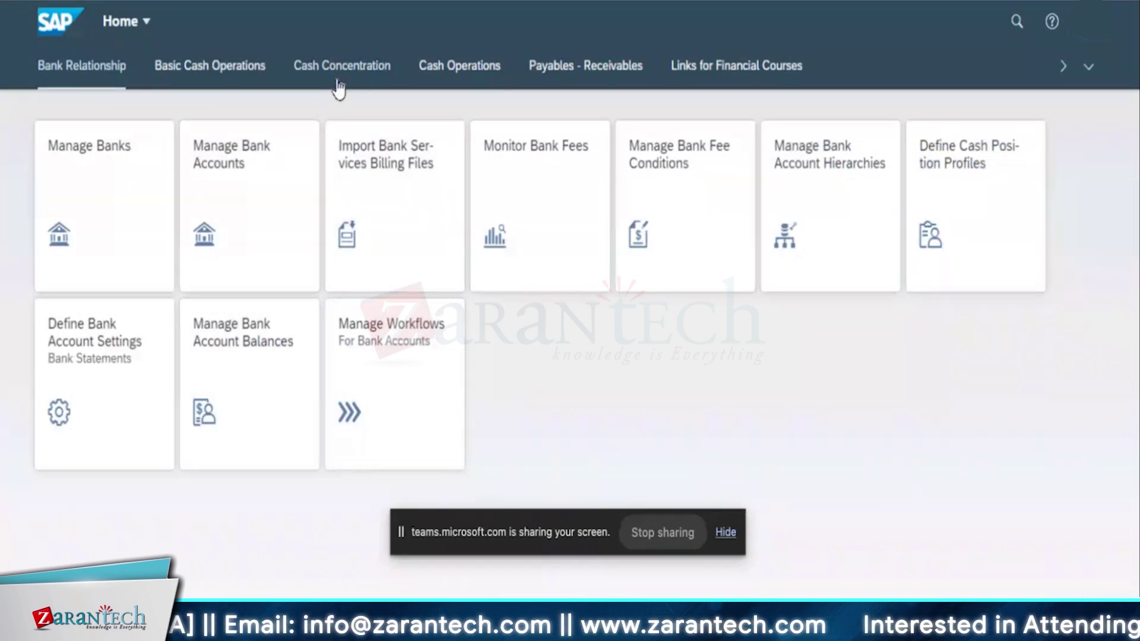
click(449, 76)
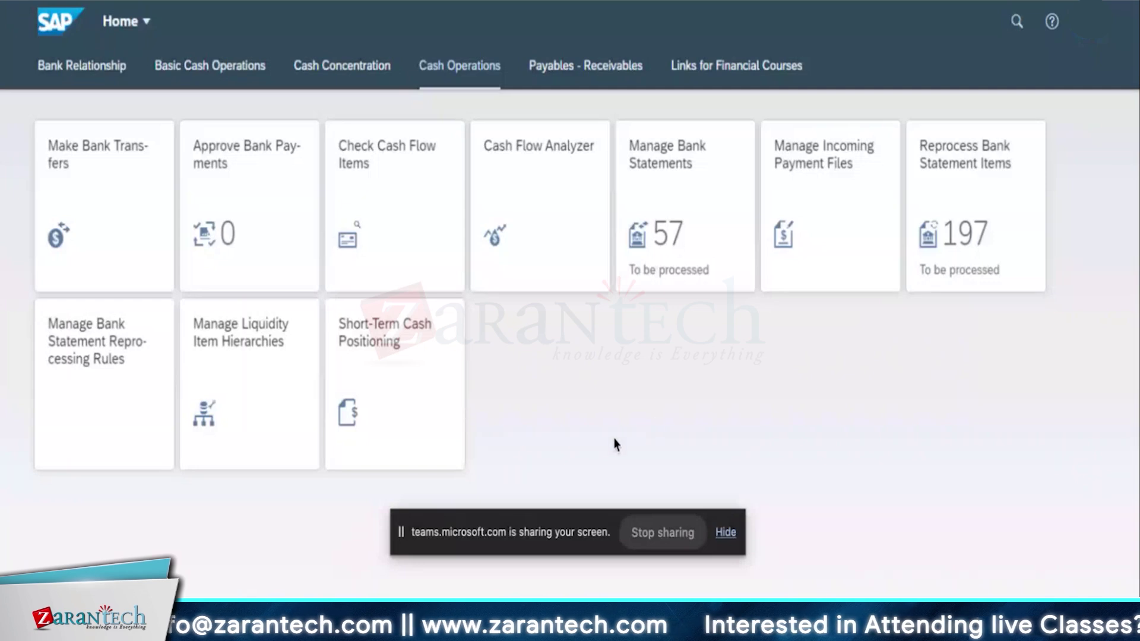
click(240, 366)
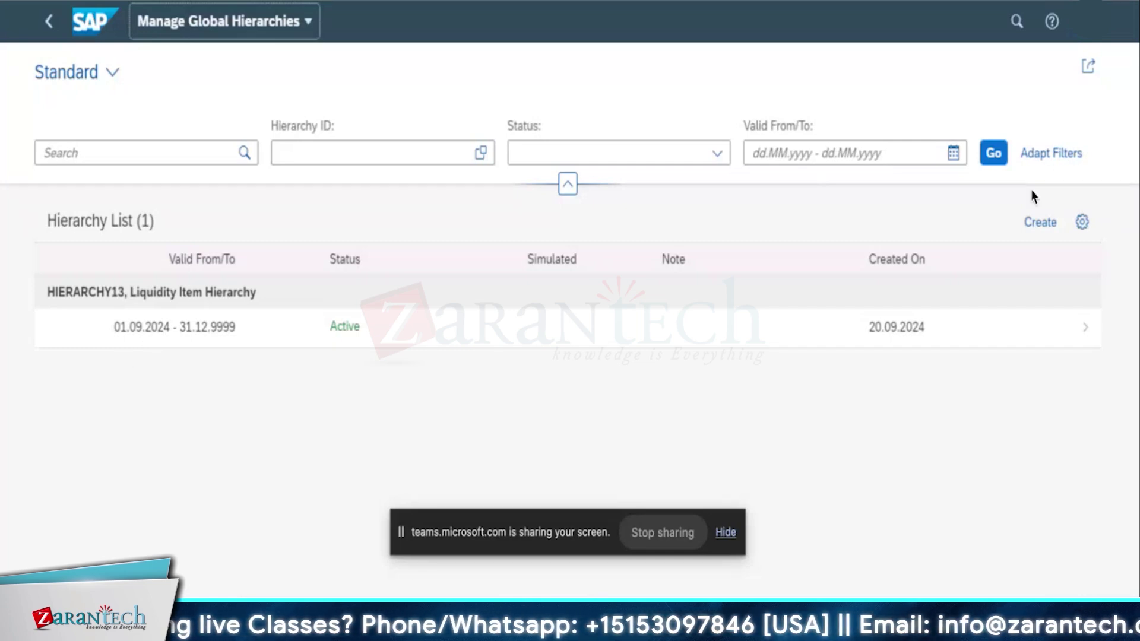
Start a new hierarchy with Create above the Hierarchy List.
click(1040, 222)
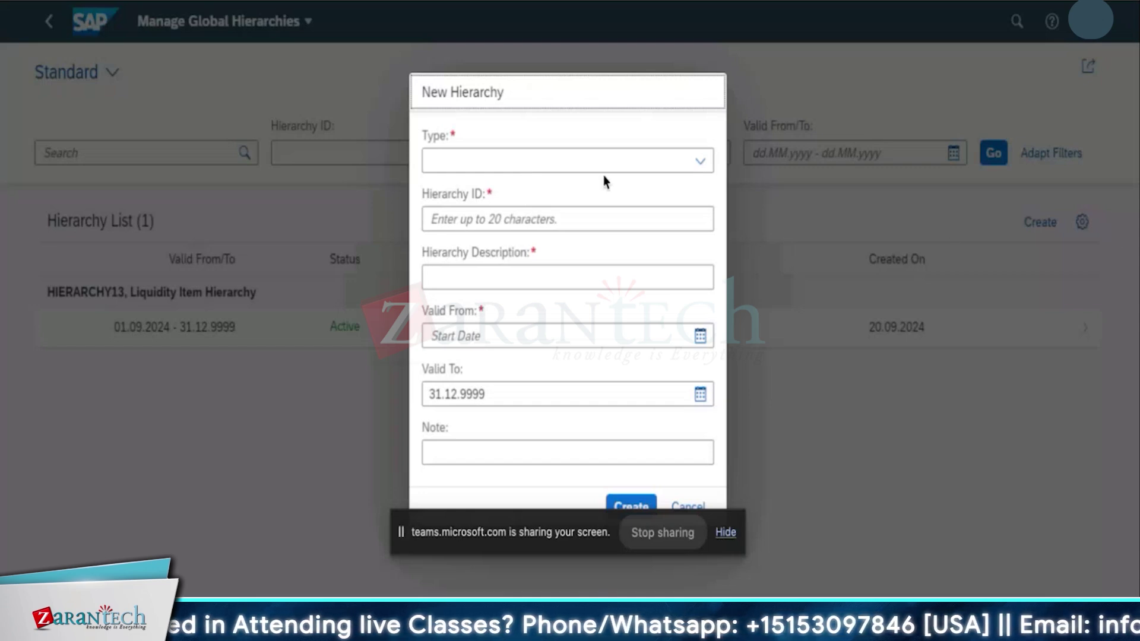
Set type Liquidity Item Hierarchy, ID HIERARCHY20 and description 'TESTING DATA STRAIVE'.
click(681, 167)
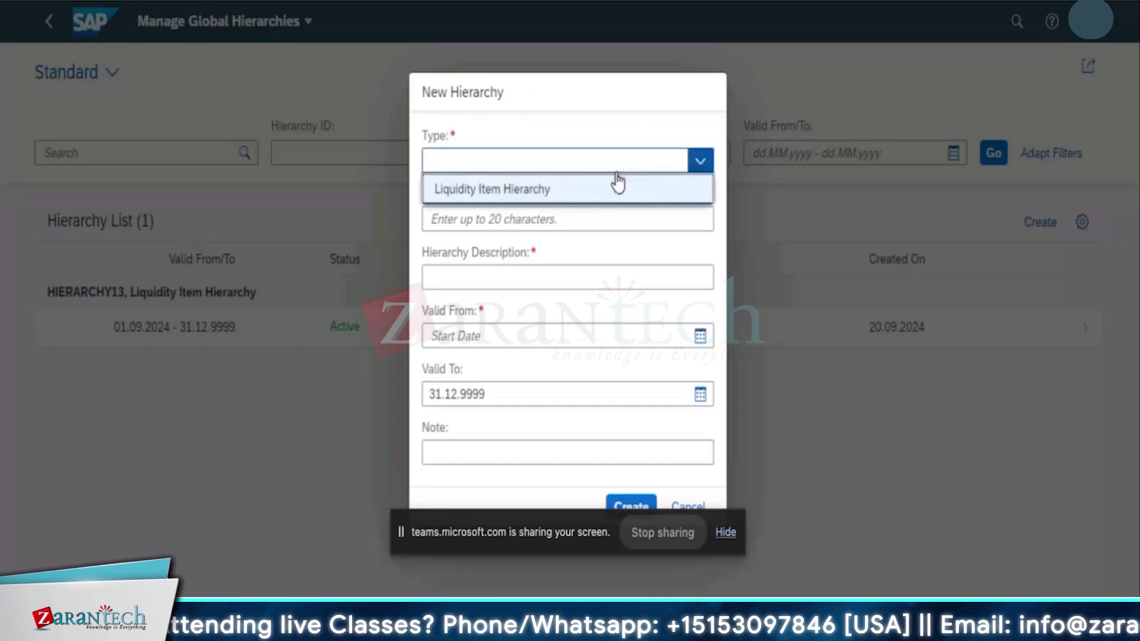
click(484, 191)
click(494, 217)
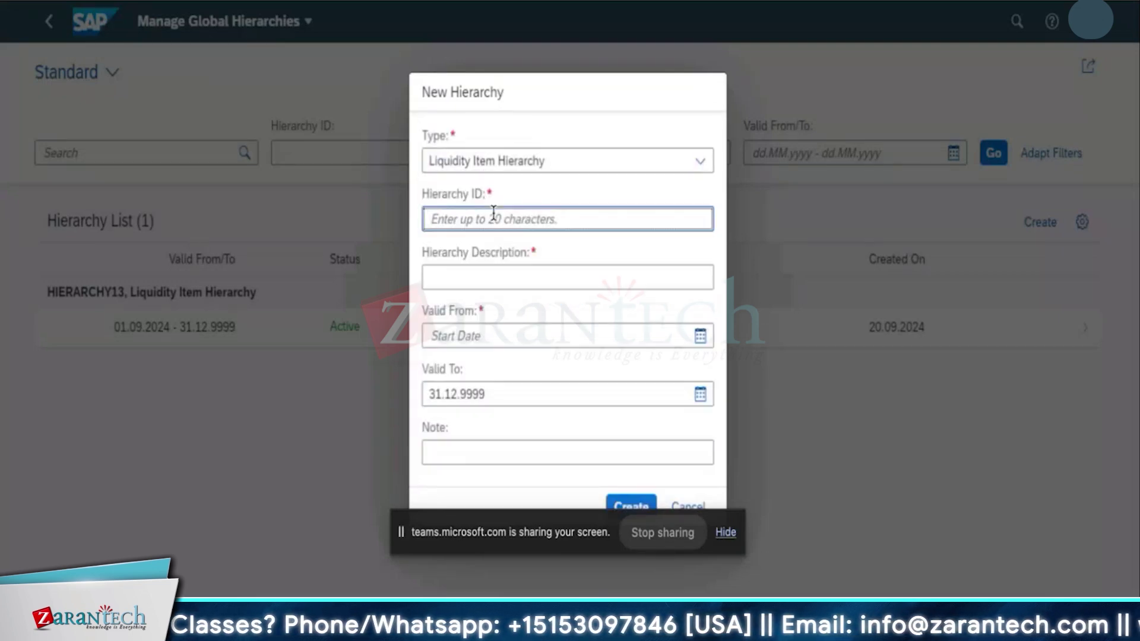
text(HIE)
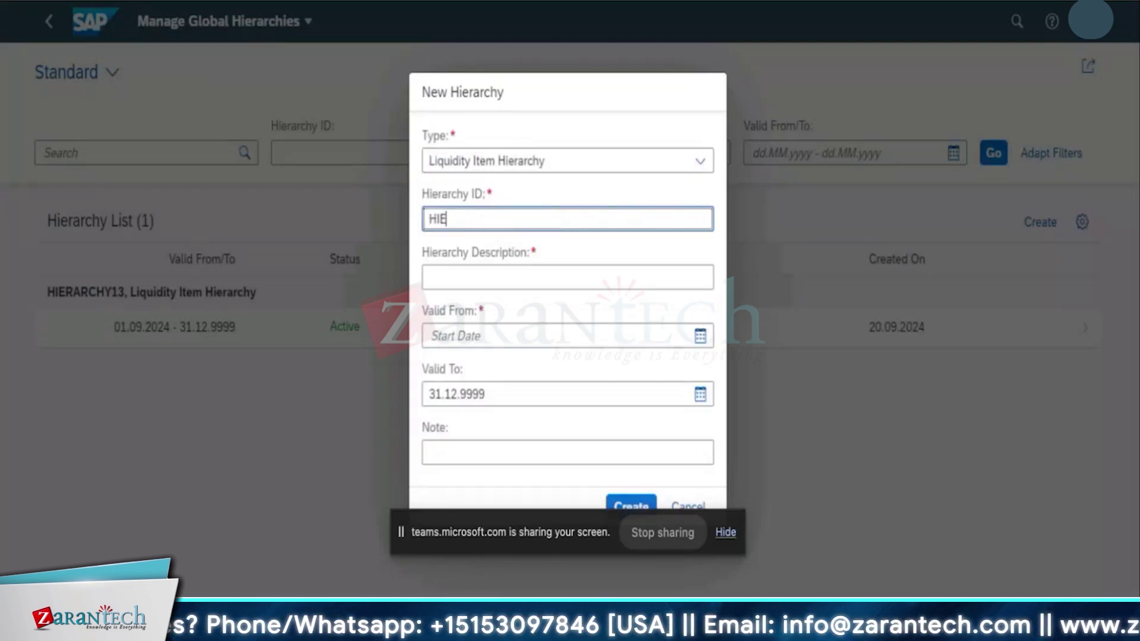
text(RARCHY20)
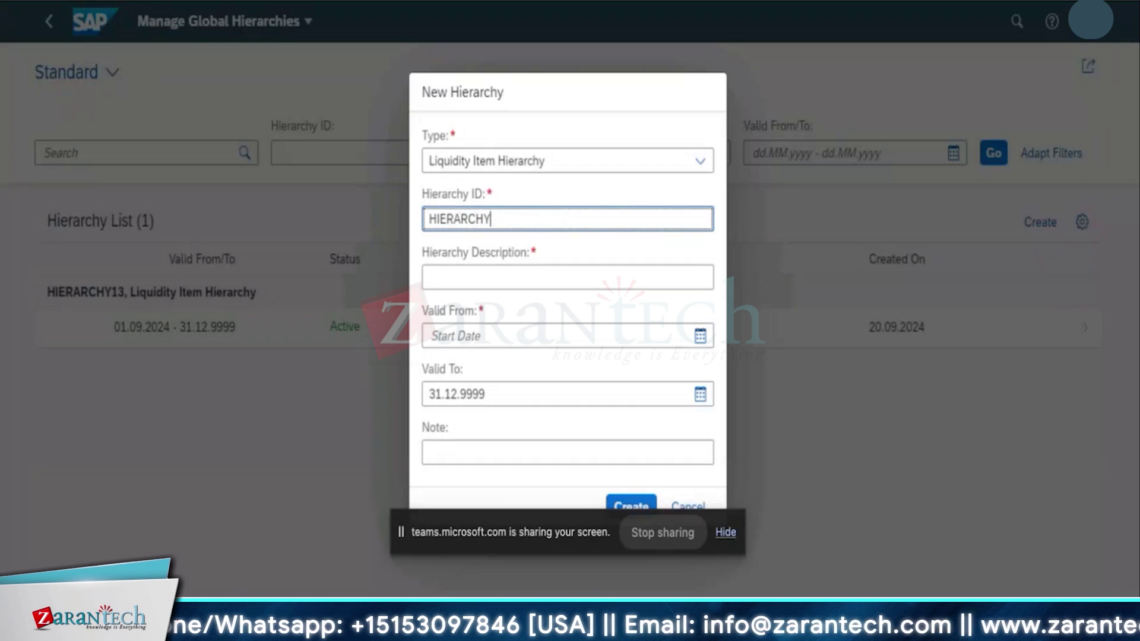
click(499, 272)
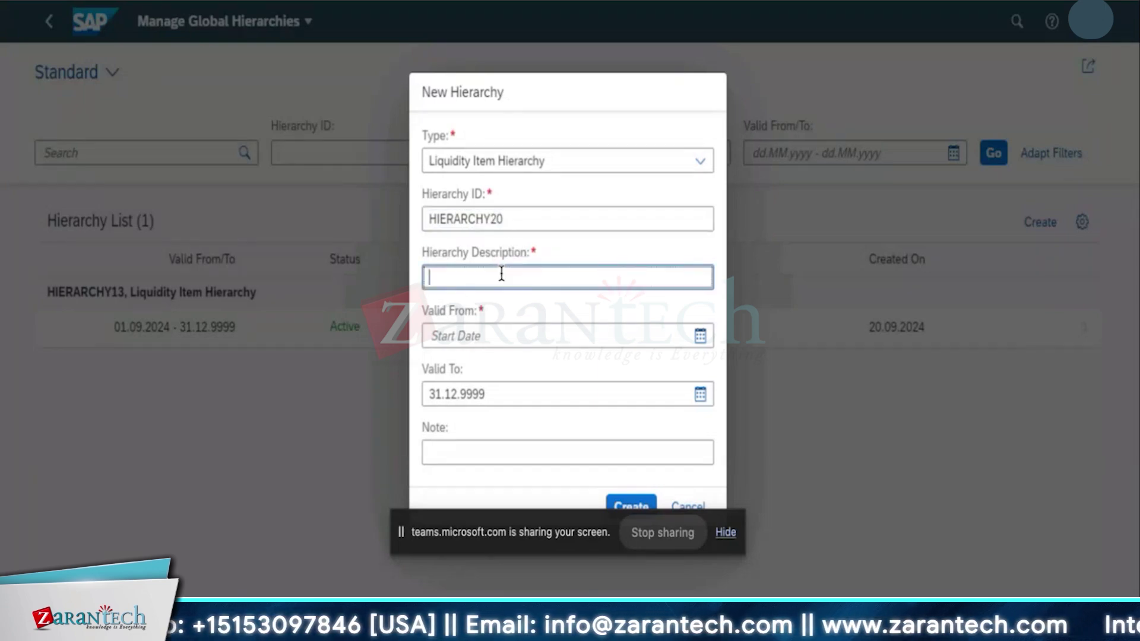
text(TESTING)
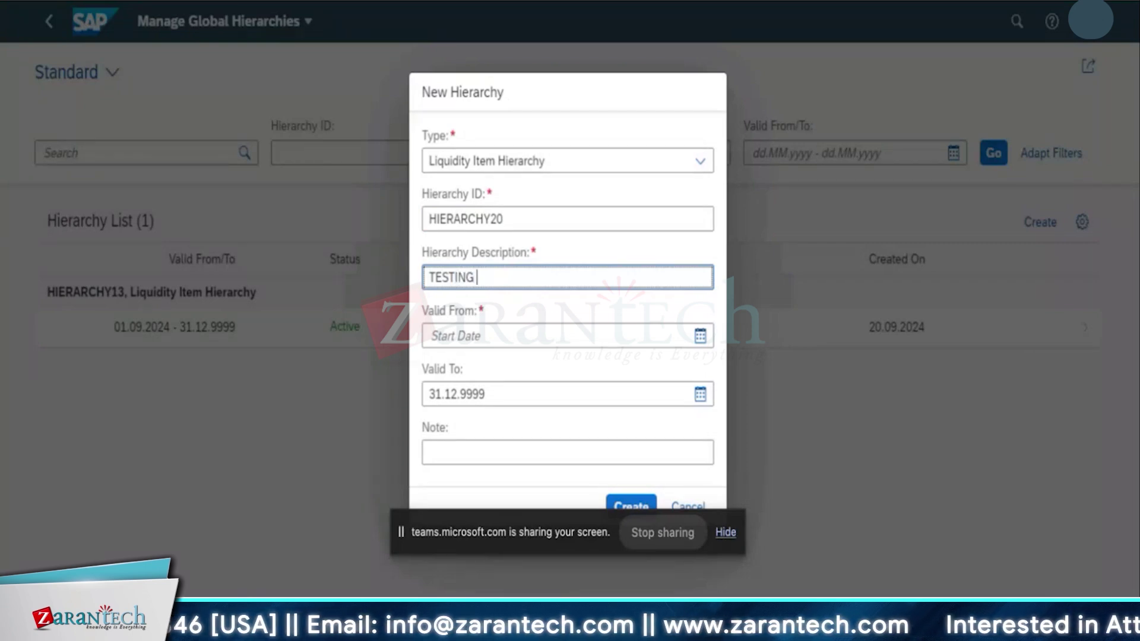
text( DATA)
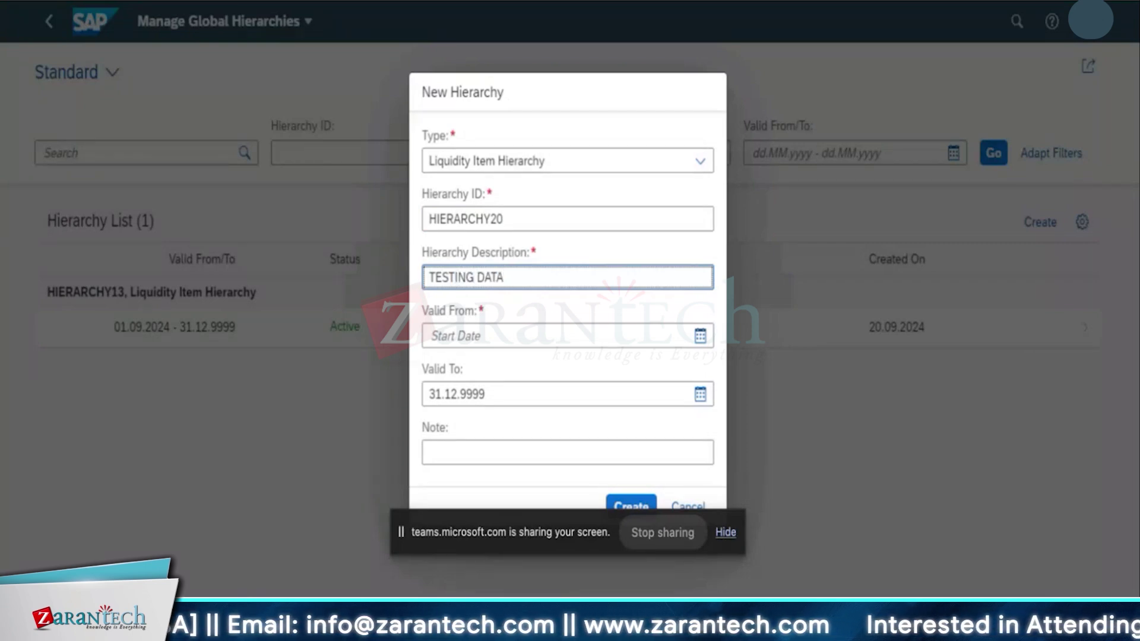
text(STRAIVE)
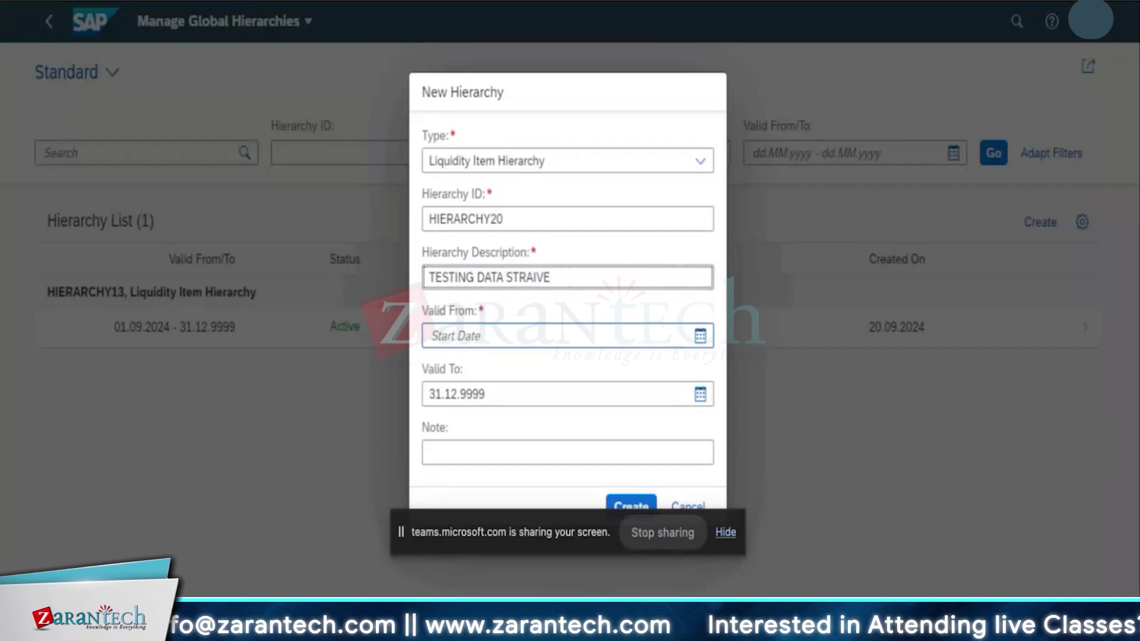
Set Valid From 23.09.2024, add note 'STRAIVE LIQUIDITY', and create the hierarchy.
click(701, 336)
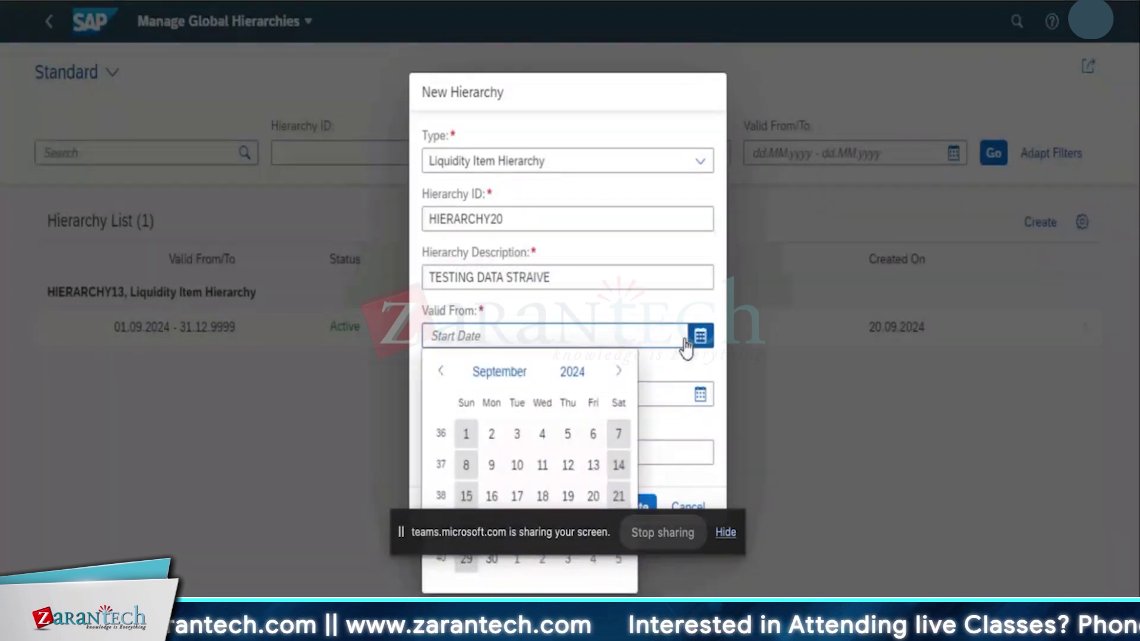
click(726, 533)
click(492, 527)
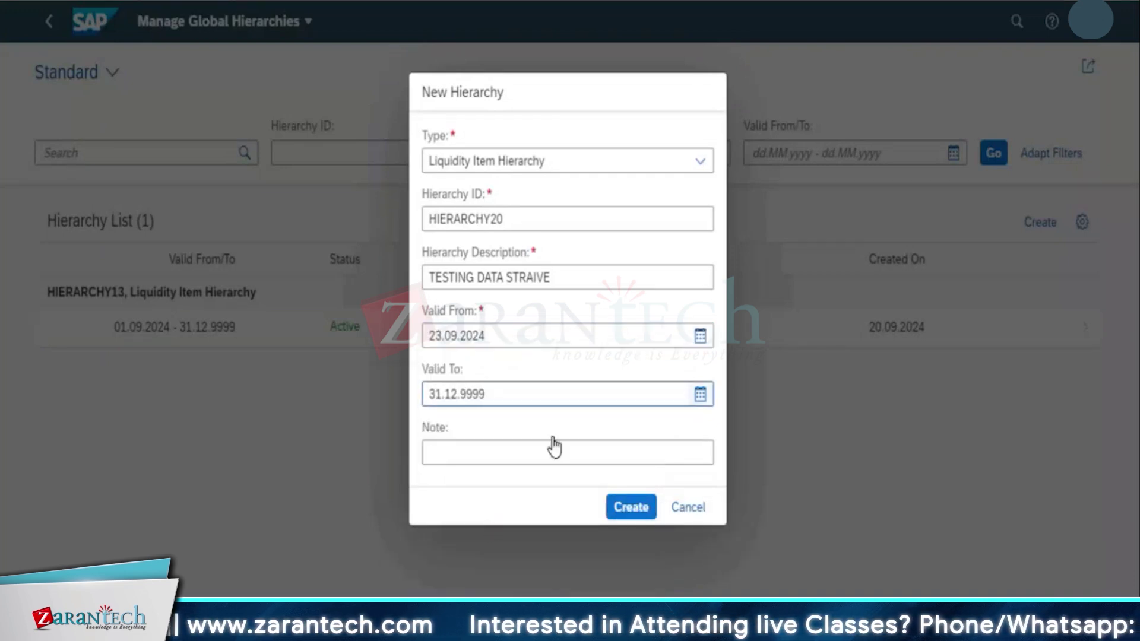
click(509, 451)
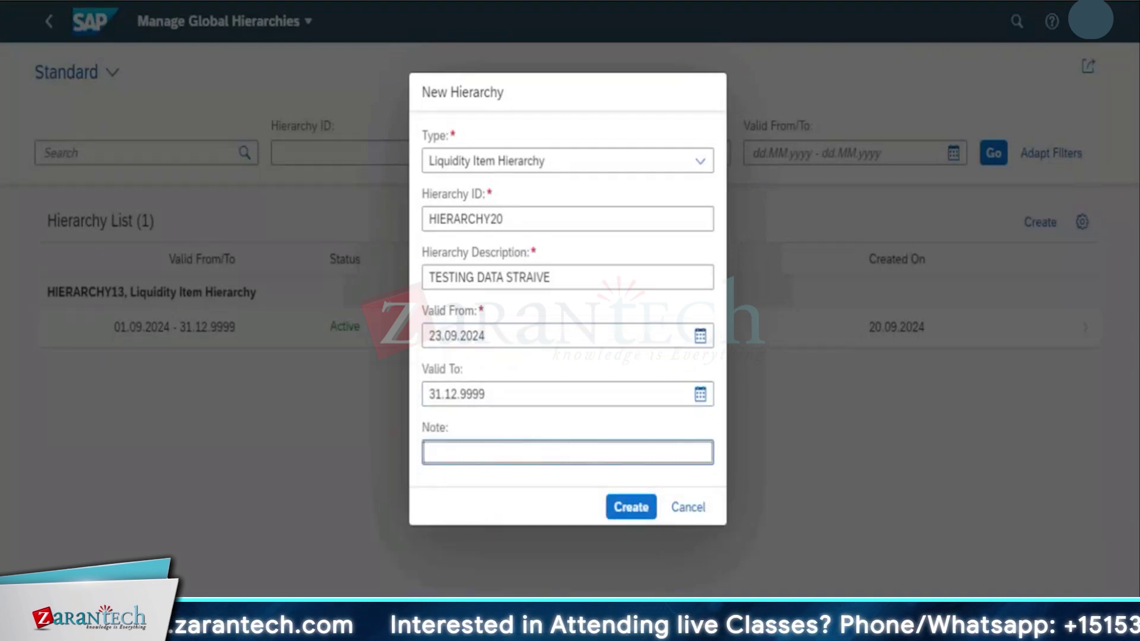
text(STRAIVE LIQ)
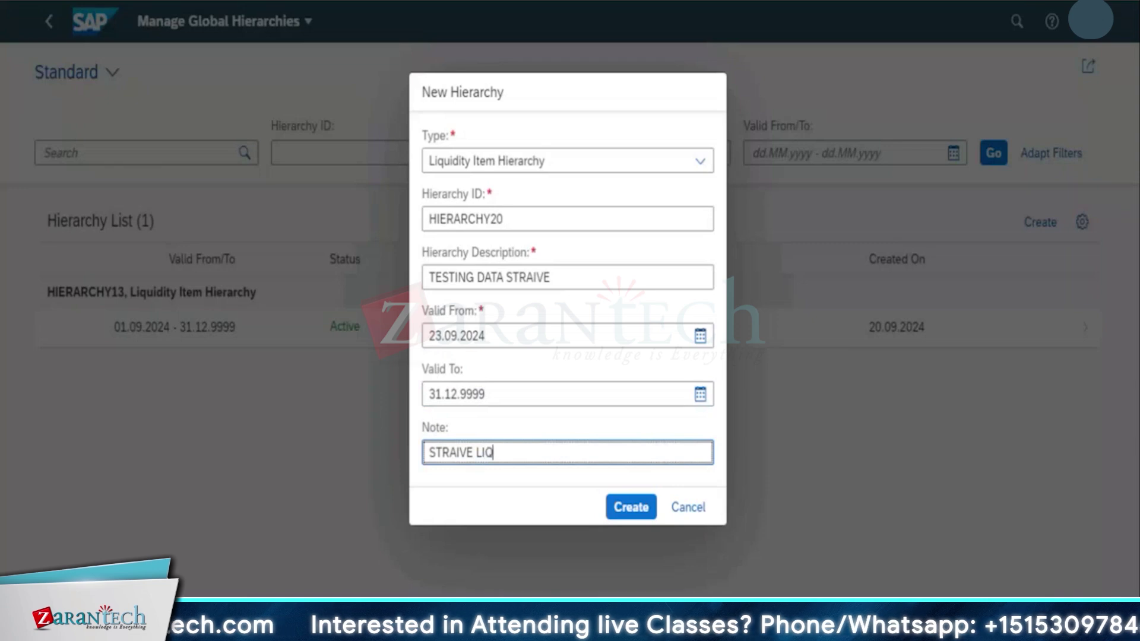
text(UIDITY)
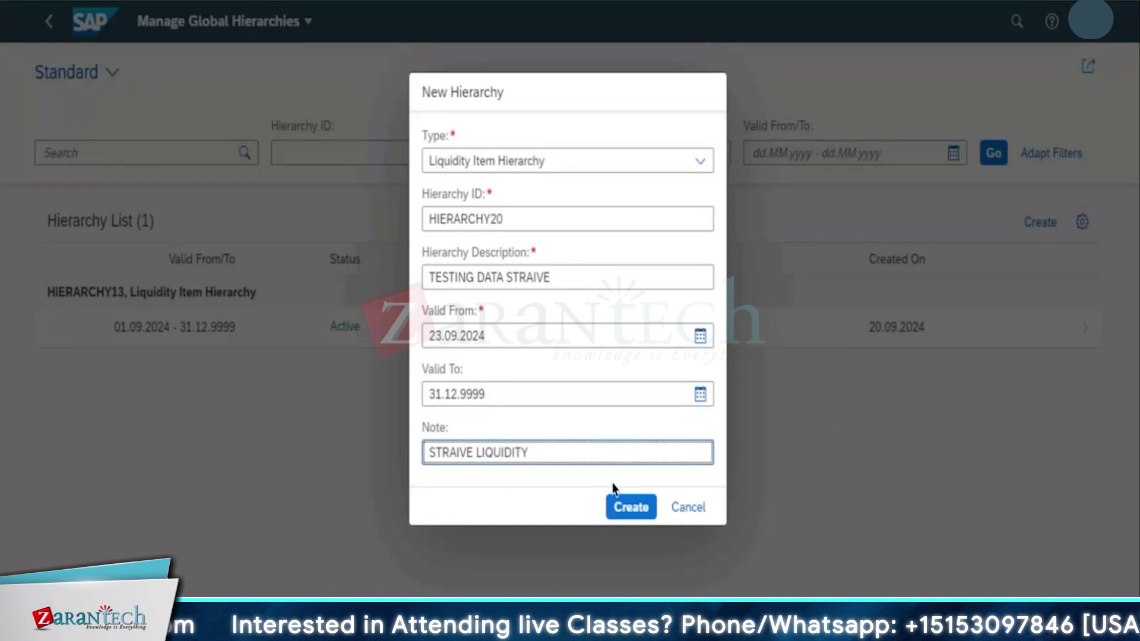
click(632, 509)
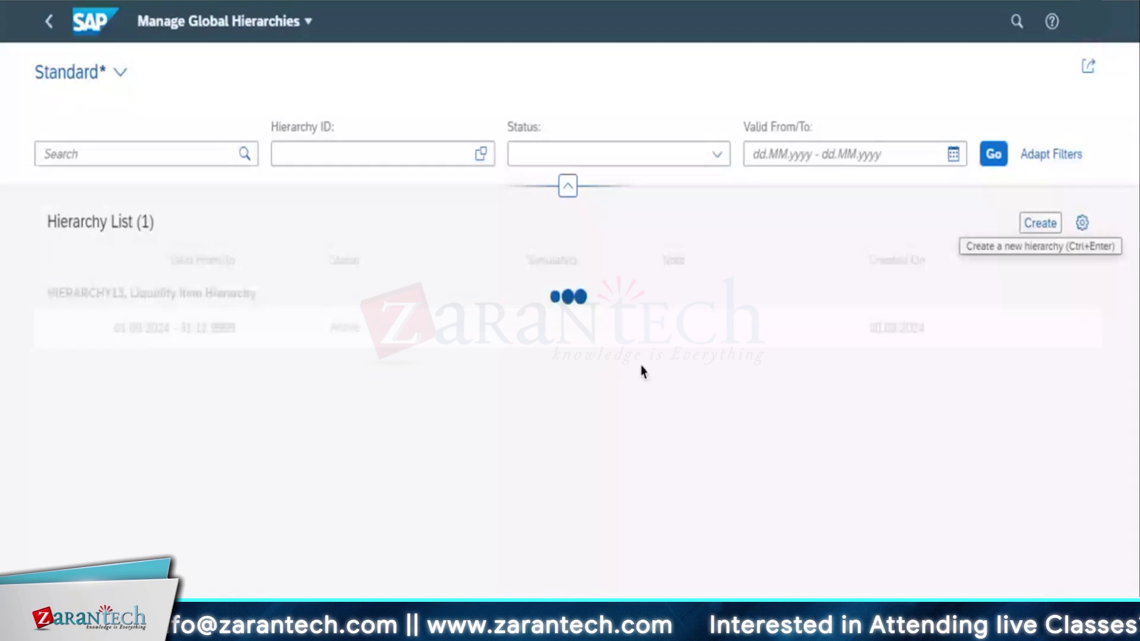
Reopen Manage Liquidity Item Hierarchies from Cash Operations to list draft HIERARCHY20.
click(52, 23)
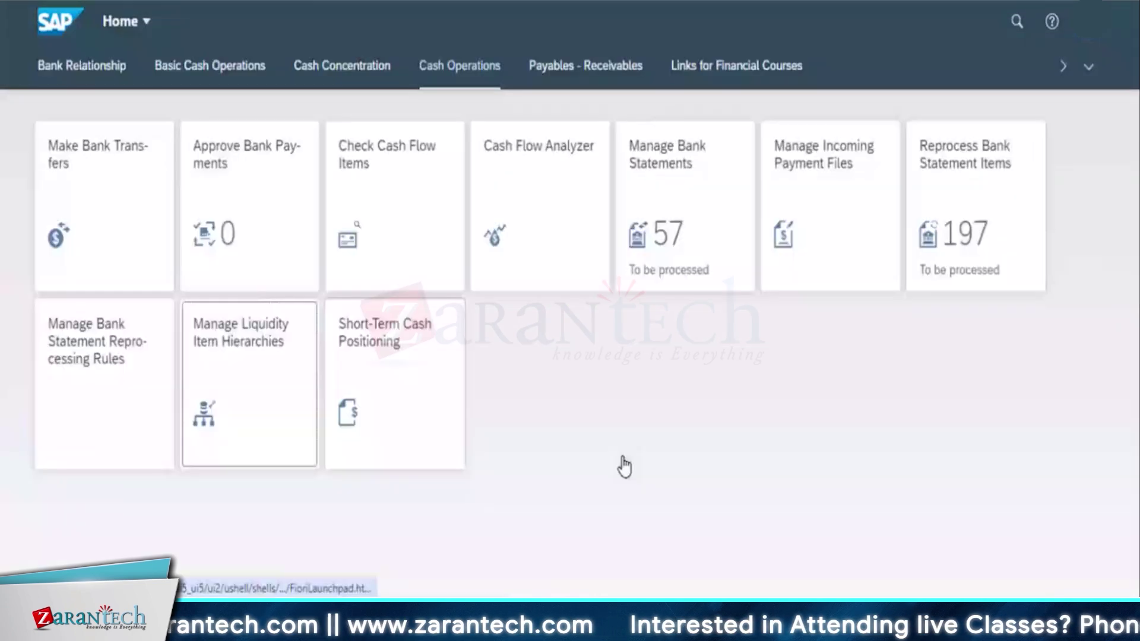
click(273, 402)
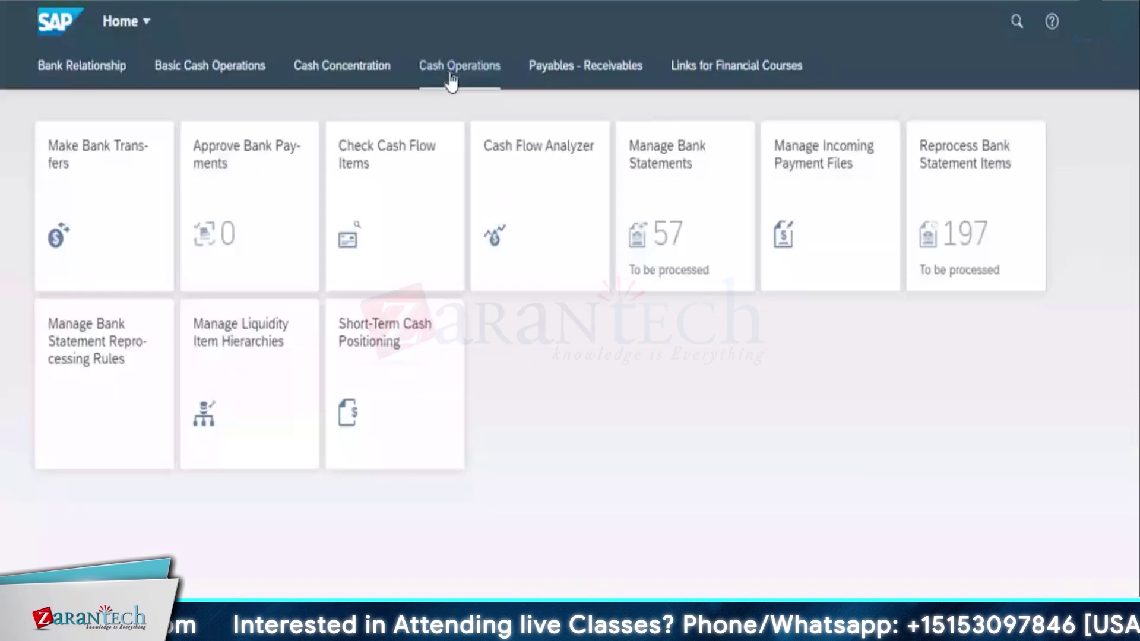
click(354, 141)
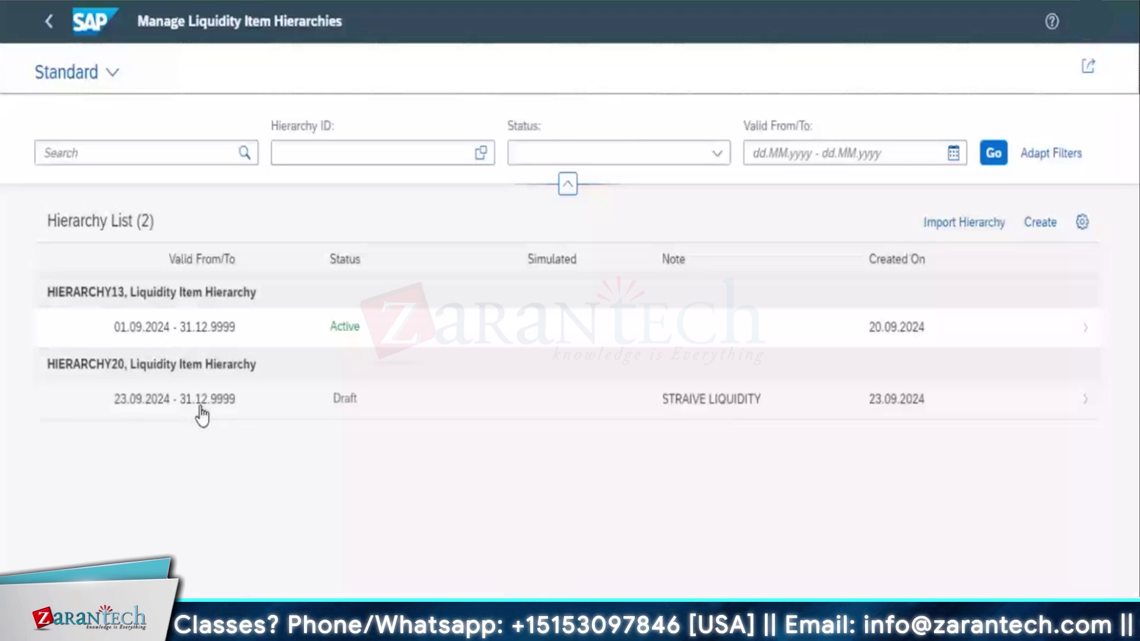
Open draft HIERARCHY20, expand its node, switch to Edit, and add a subnode beneath it.
click(1084, 405)
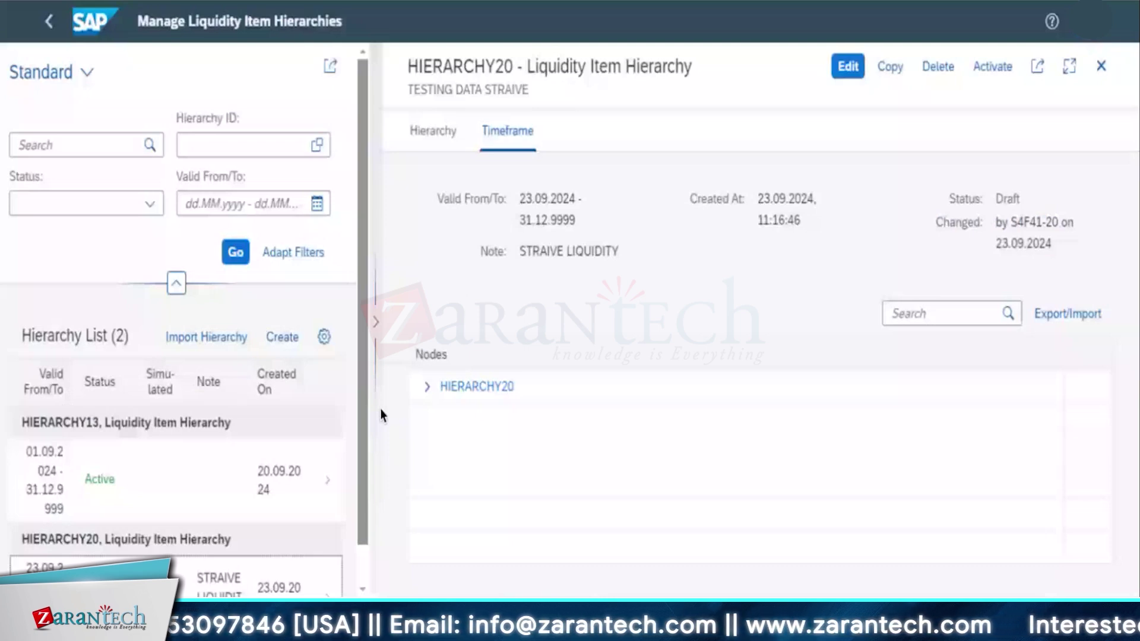
click(427, 386)
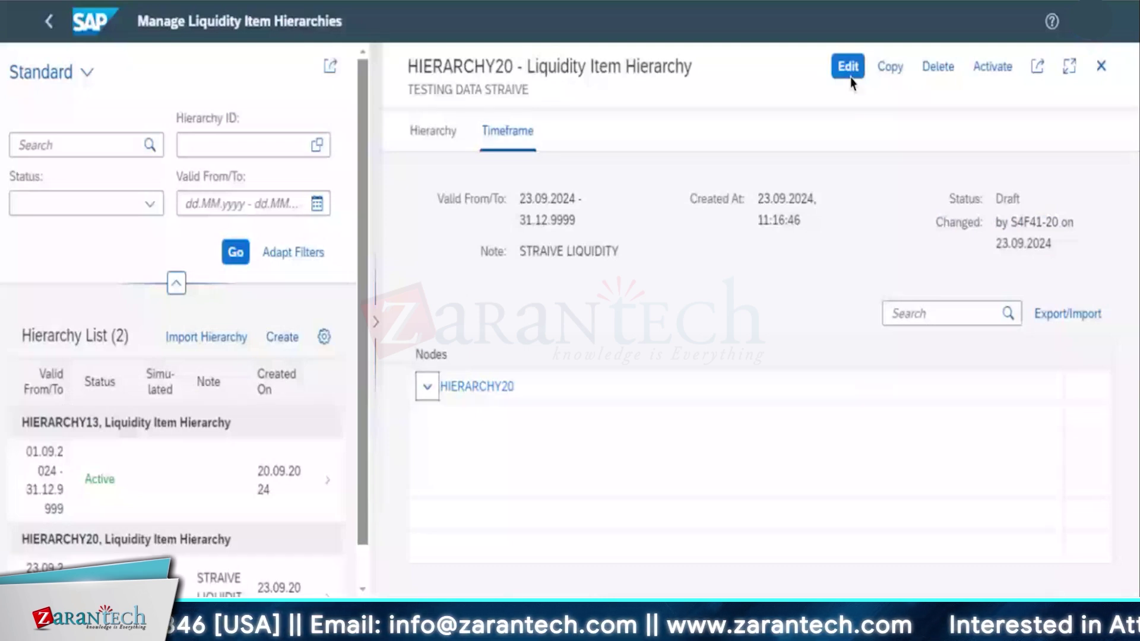
click(848, 66)
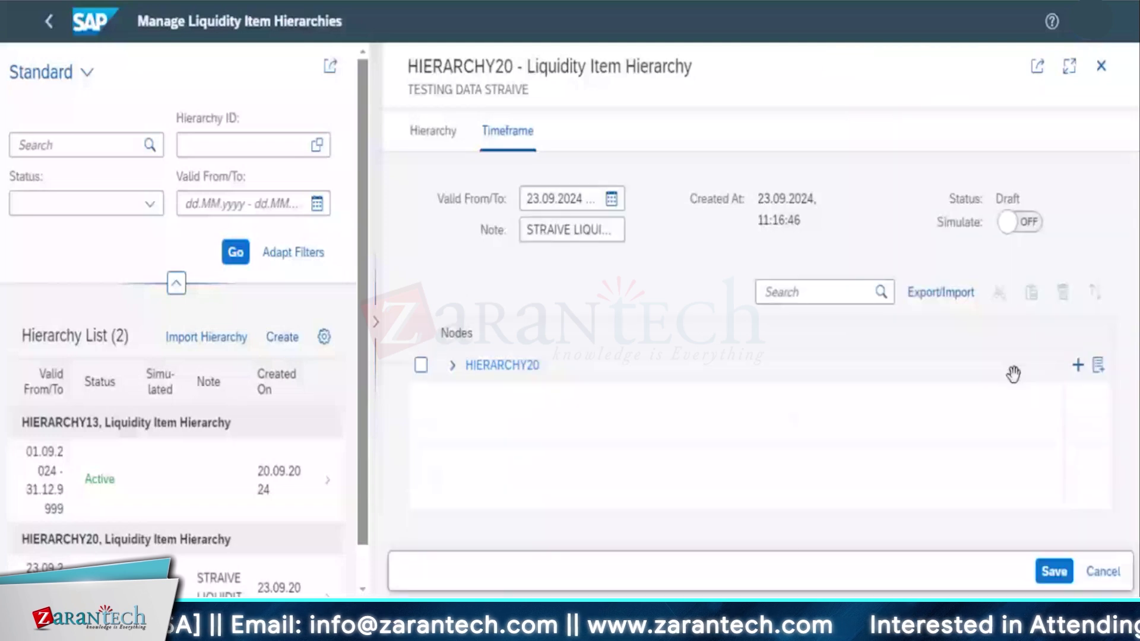
click(1078, 365)
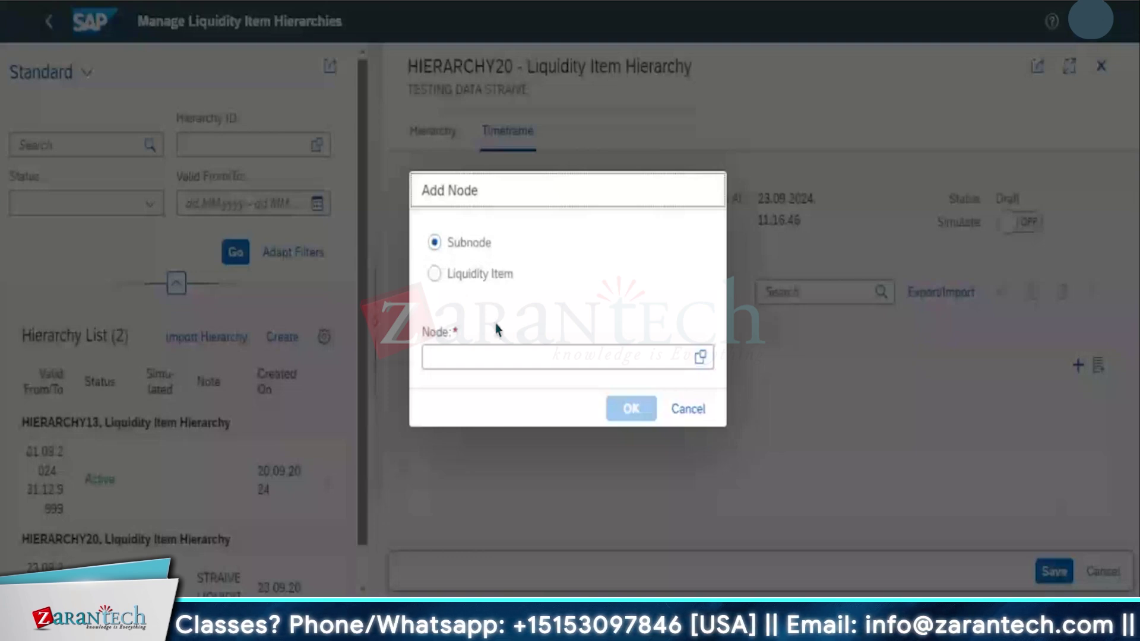
Enter subnode name BANK-000, confirm, and dismiss the input error to correct the name.
click(497, 357)
text(BANK-)
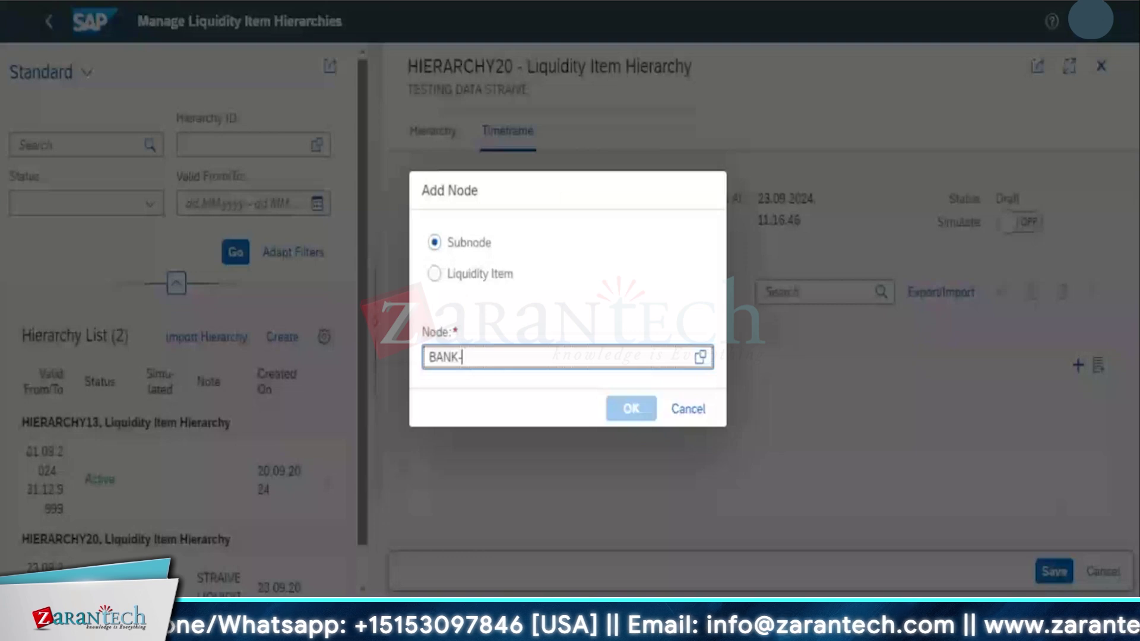
key(BackSpace)
text(_000)
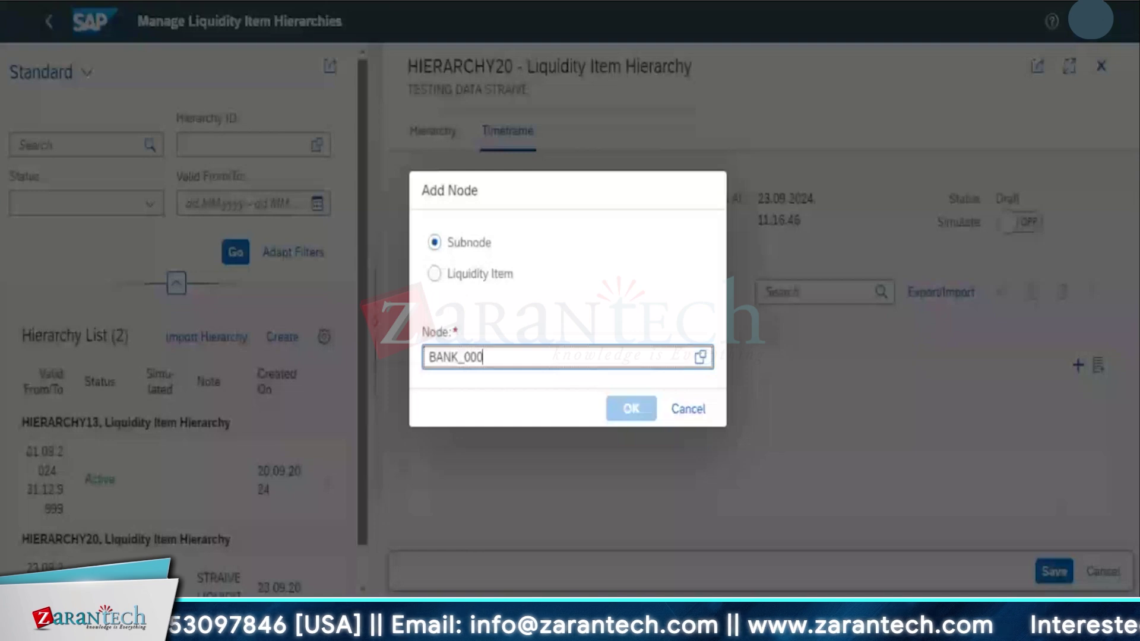
click(620, 406)
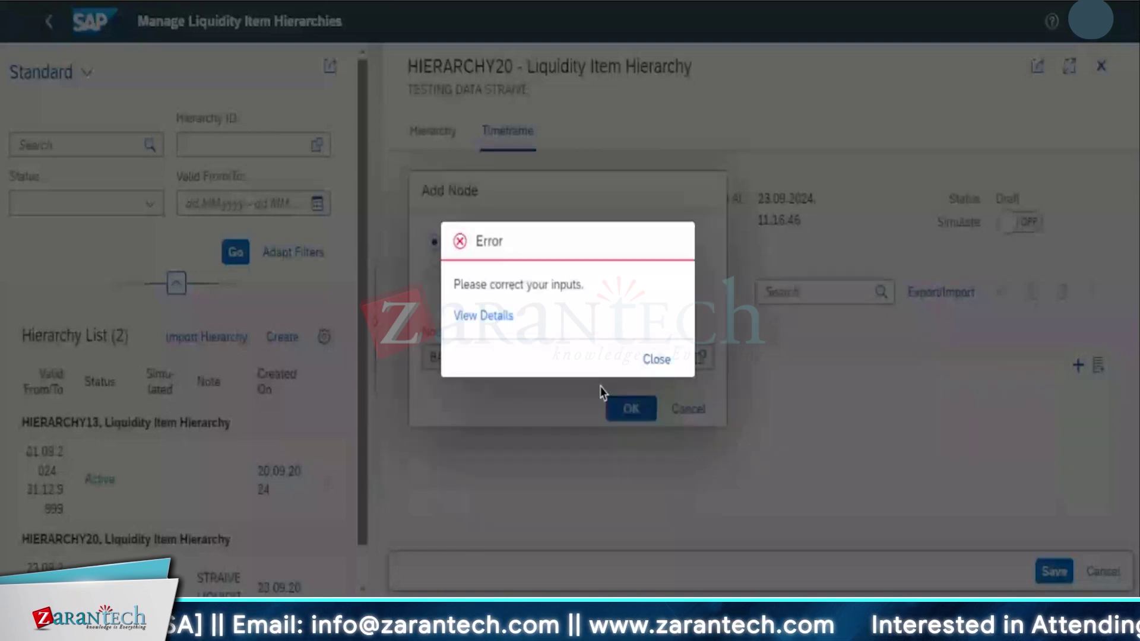
key(Escape)
click(499, 356)
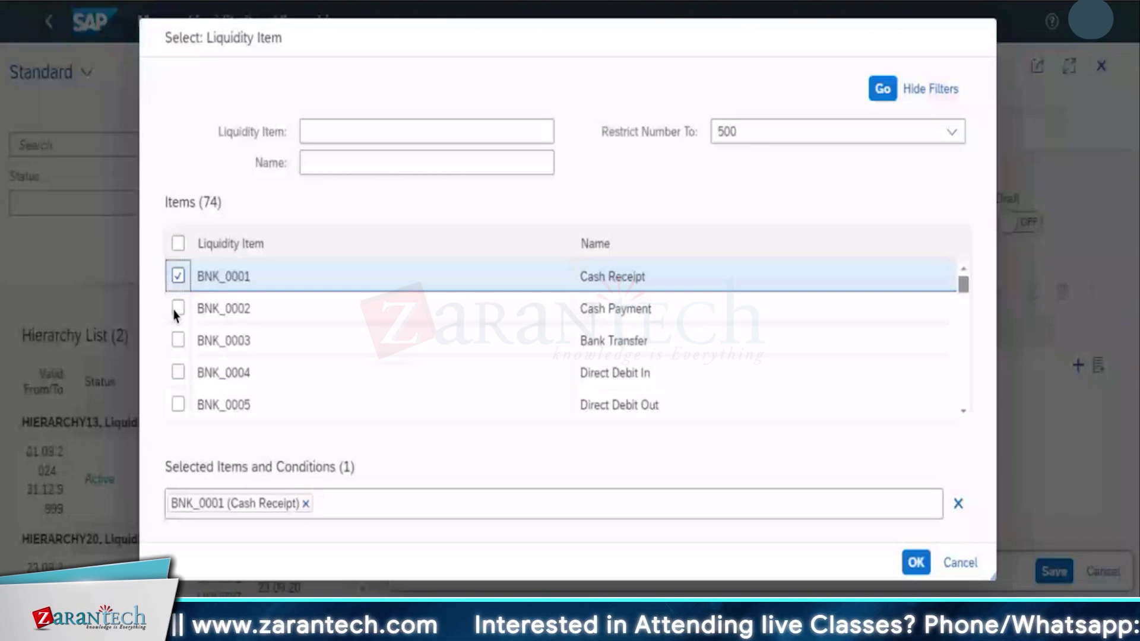
Add liquidity items BNK_0001, BNK_0002, BNK_0004 and BNK_0005 to HIERARCHY20, leaving out BNK_0003.
shift+click(265, 386)
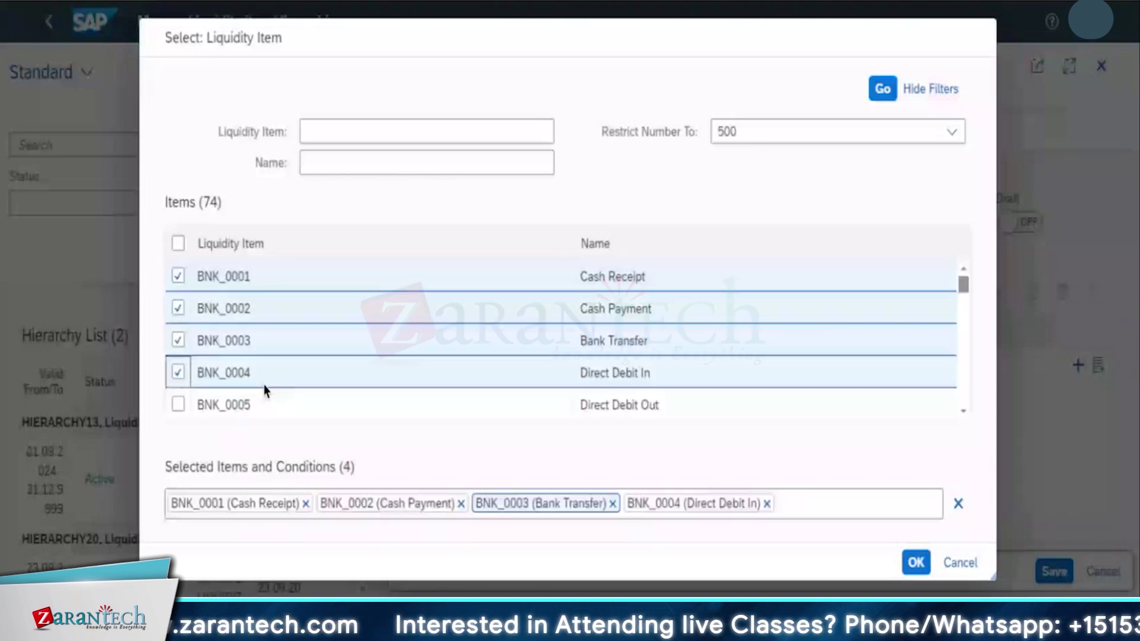
key(Up)
key(space)
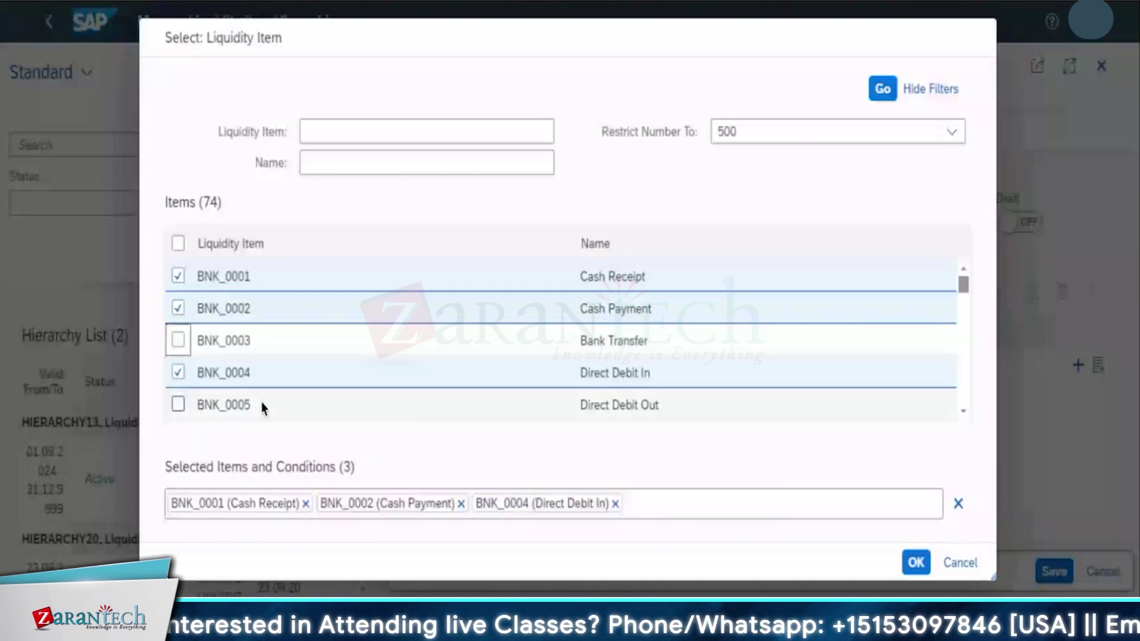
key(Return)
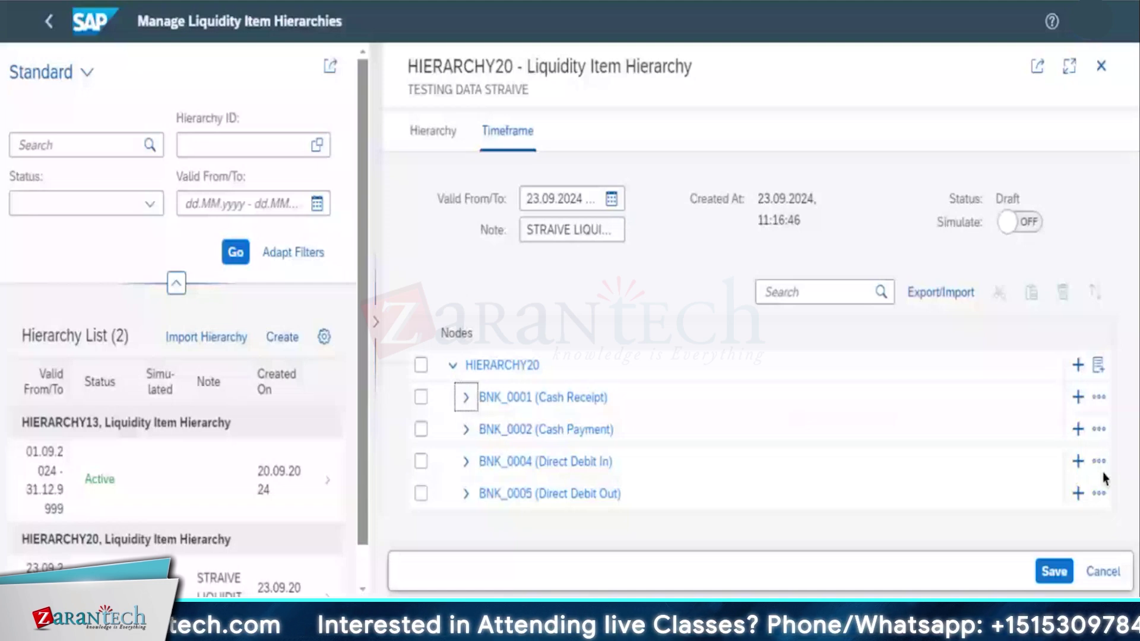
Add another liquidity item node under HIERARCHY20, choosing LI_REC_20 from the value help.
click(1078, 461)
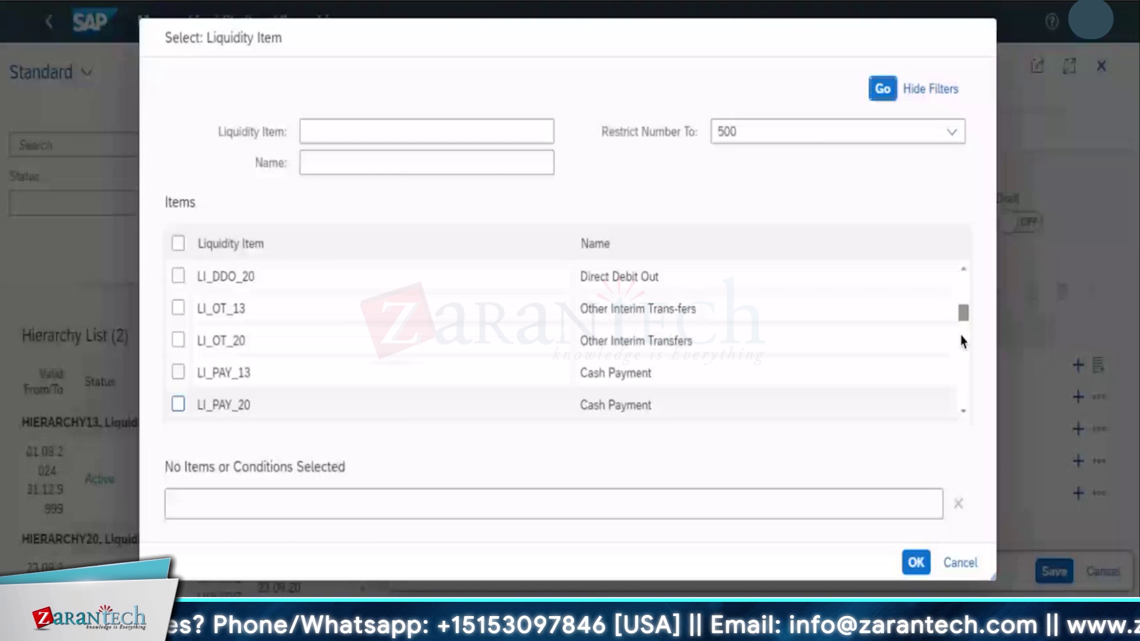
key(Escape)
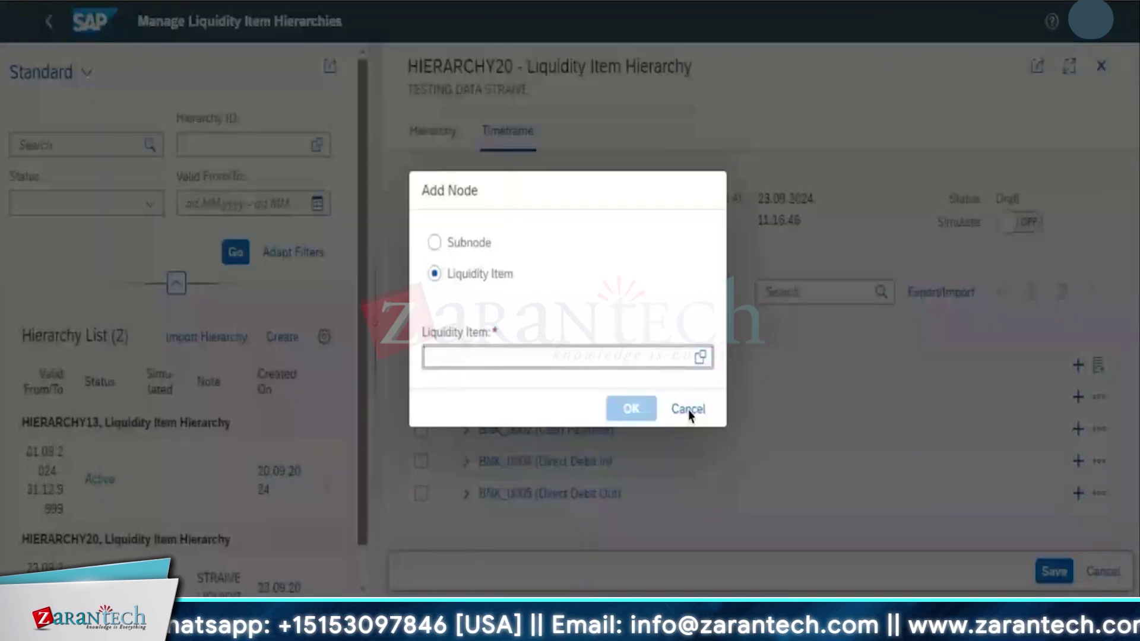
click(689, 410)
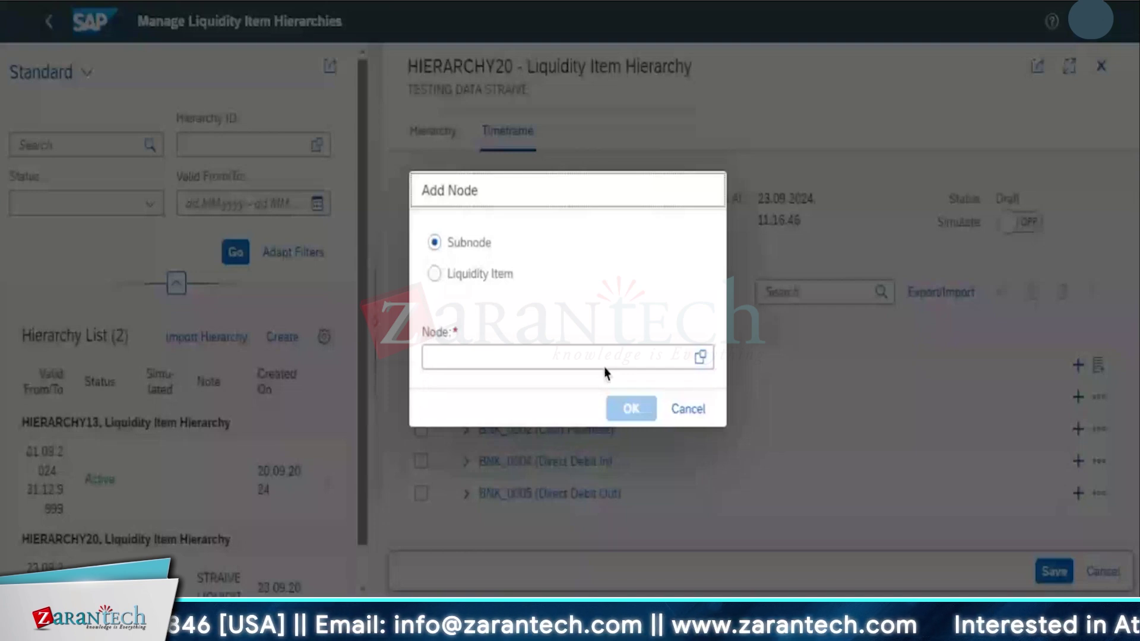
click(701, 357)
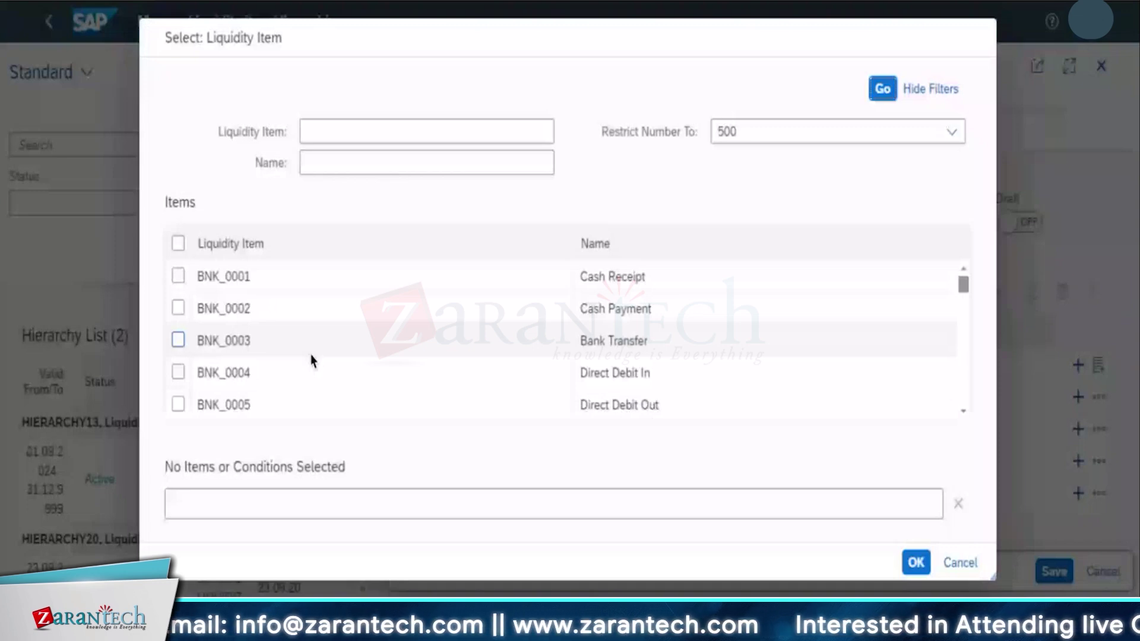
scroll(965, 410, down, 5)
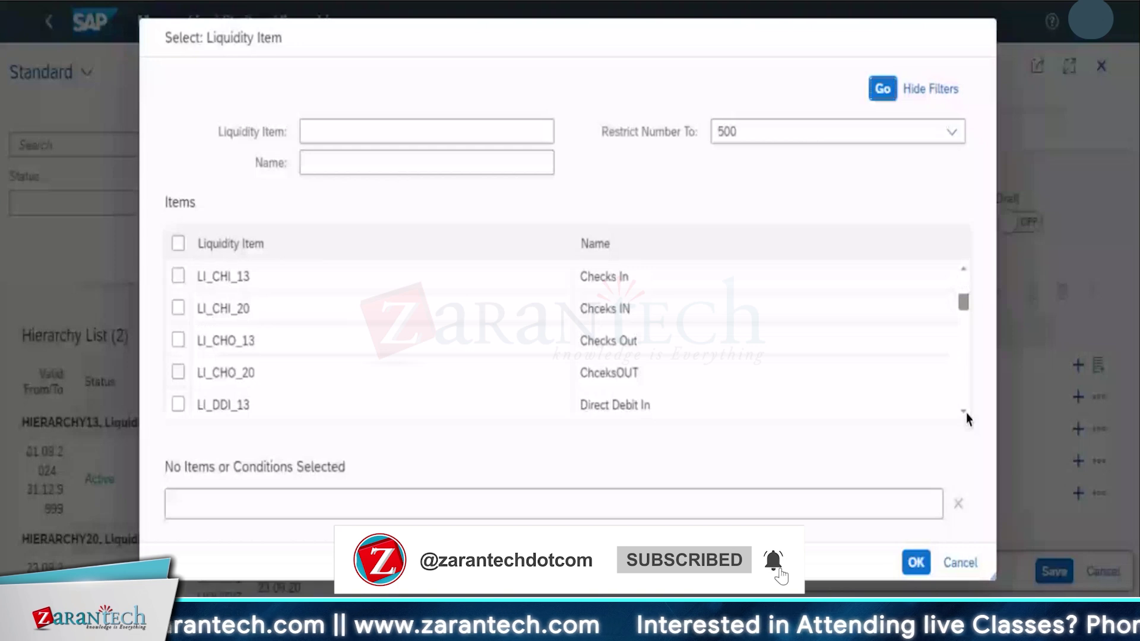
scroll(966, 419, down, 3)
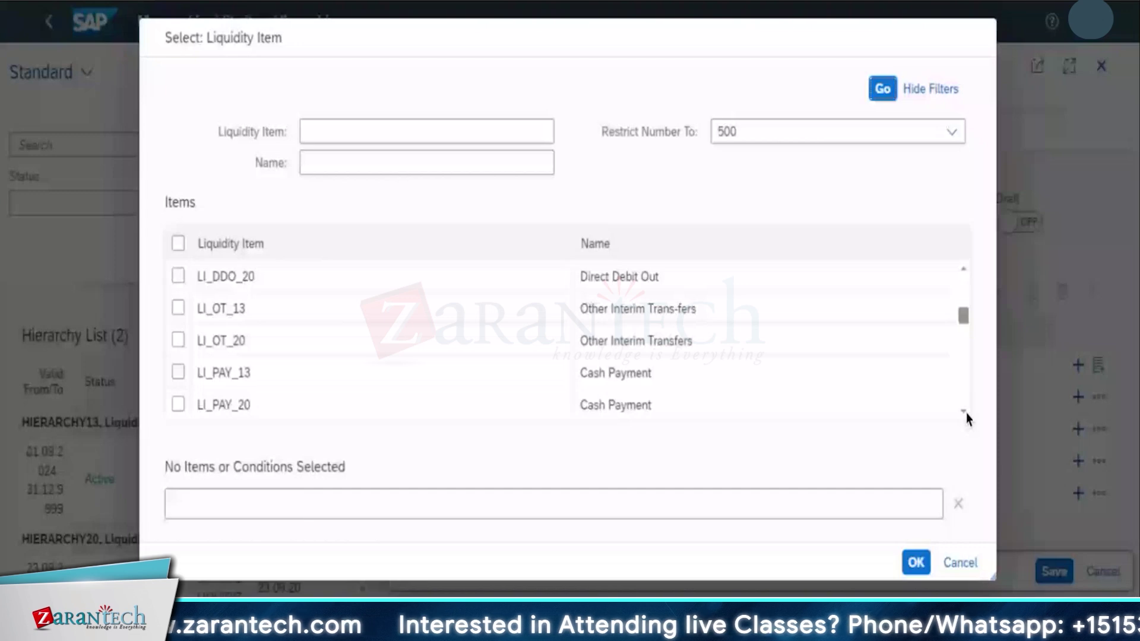
scroll(964, 418, down, 1)
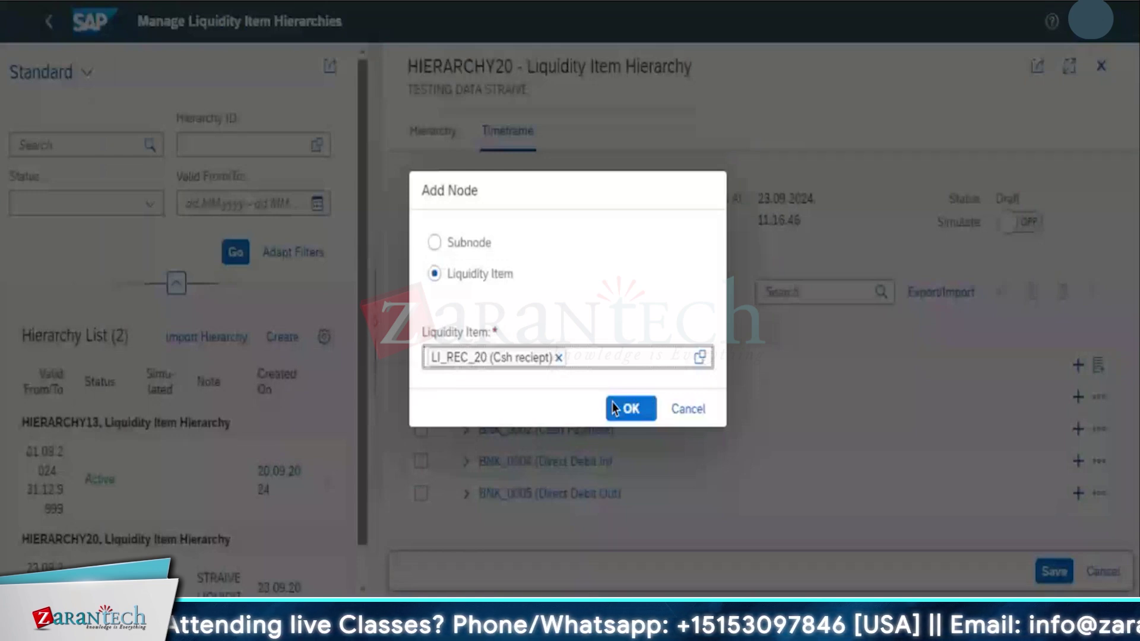
click(614, 408)
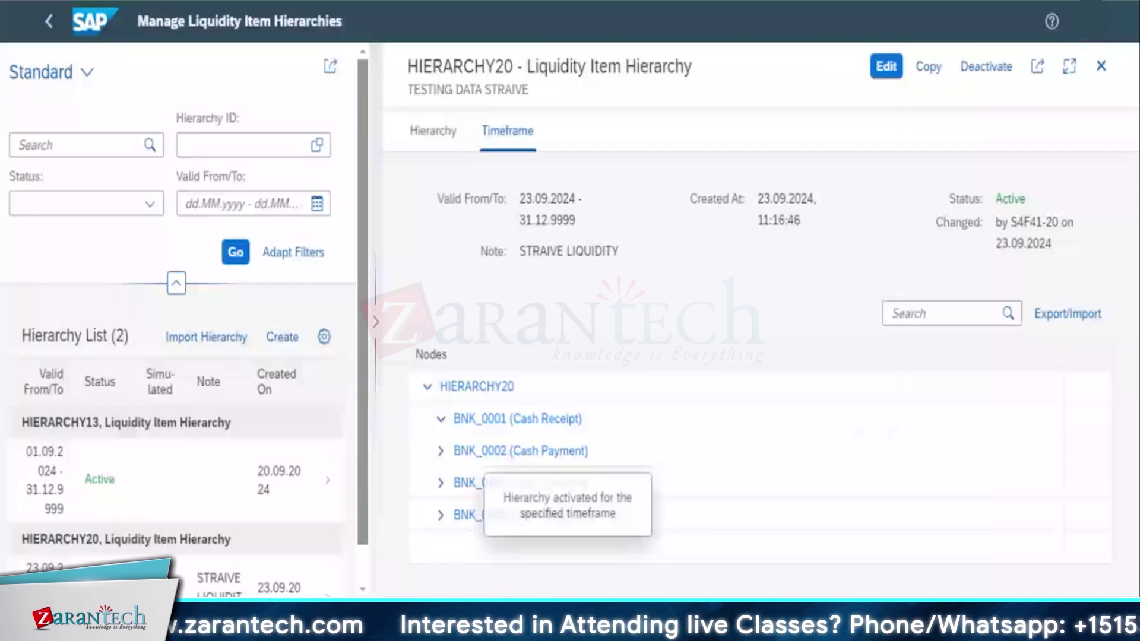
Close the HIERARCHY20 details to show the full hierarchy list with both hierarchies active.
click(48, 21)
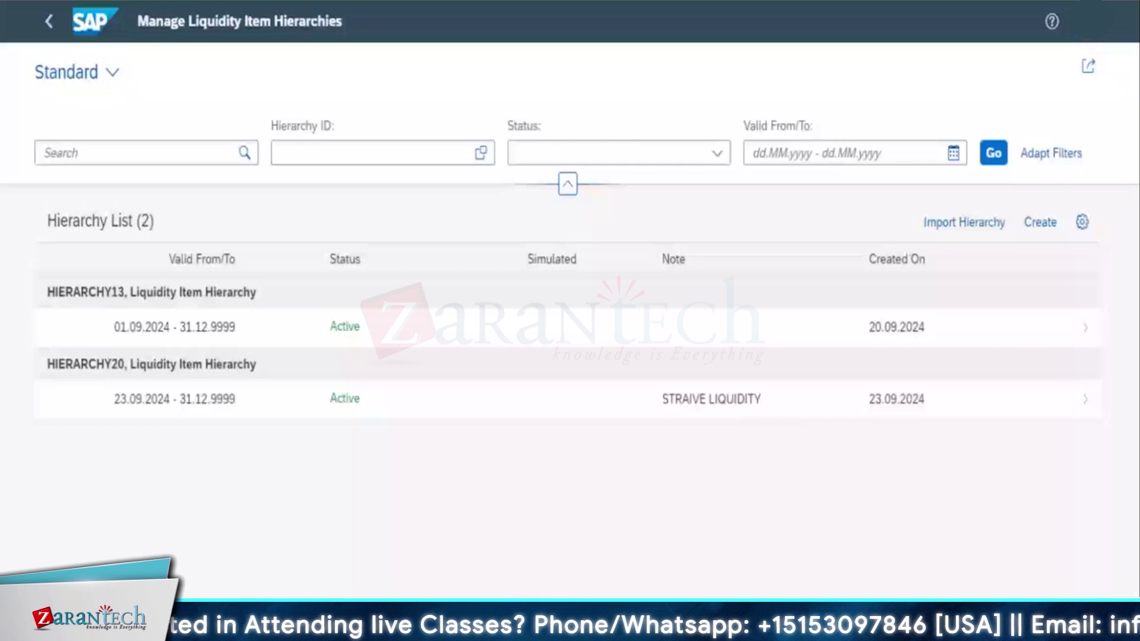
Exit the Manage Liquidity Item Hierarchies app.
click(50, 35)
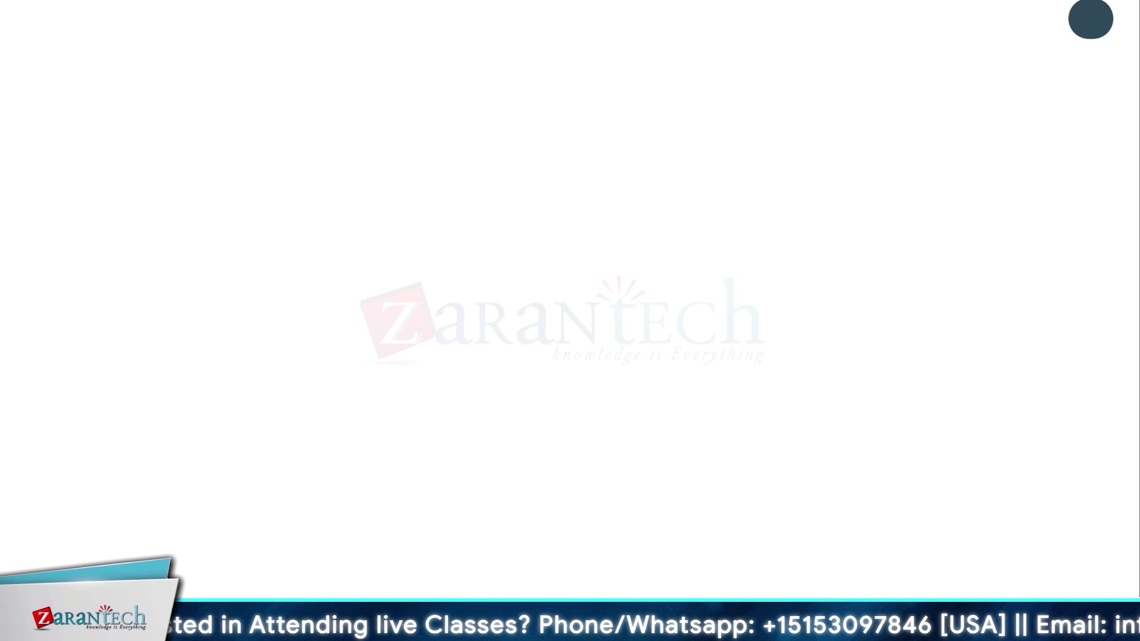
Search Configuration for 'global settings' to list activity 101024, Make Global Settings for Electronic Bank Statement.
mouse_move(212, 623)
click(213, 539)
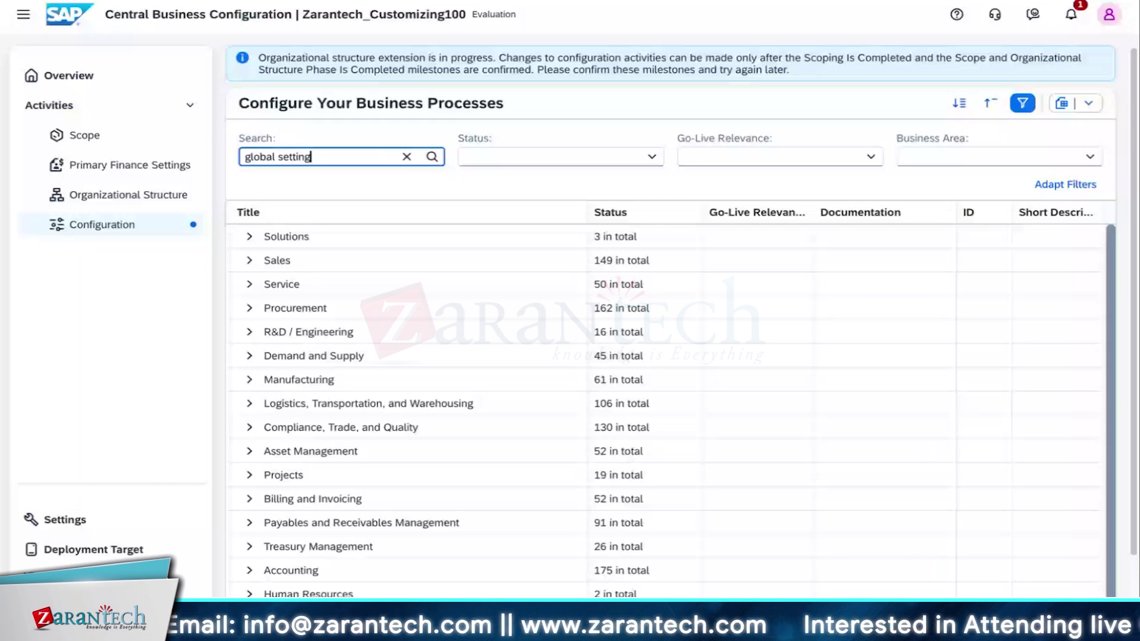
text(s)
key(Return)
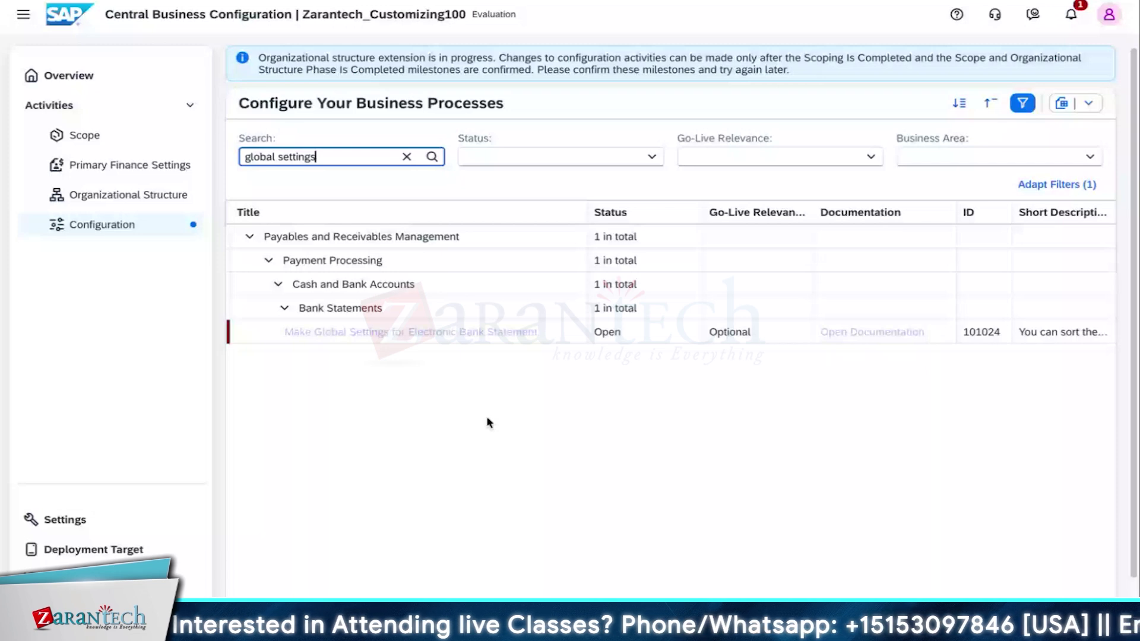
scroll(487, 423, down, 1)
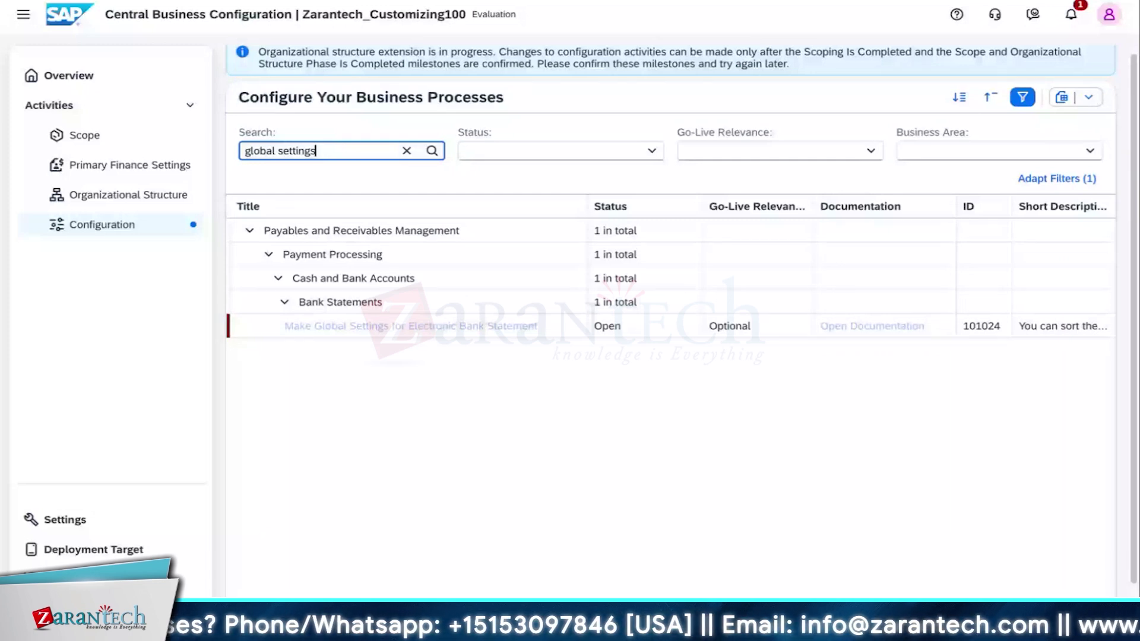
Try confirming purchasing organization ARS0 in organizational structure setup and dismiss the missing-plant warning.
click(129, 85)
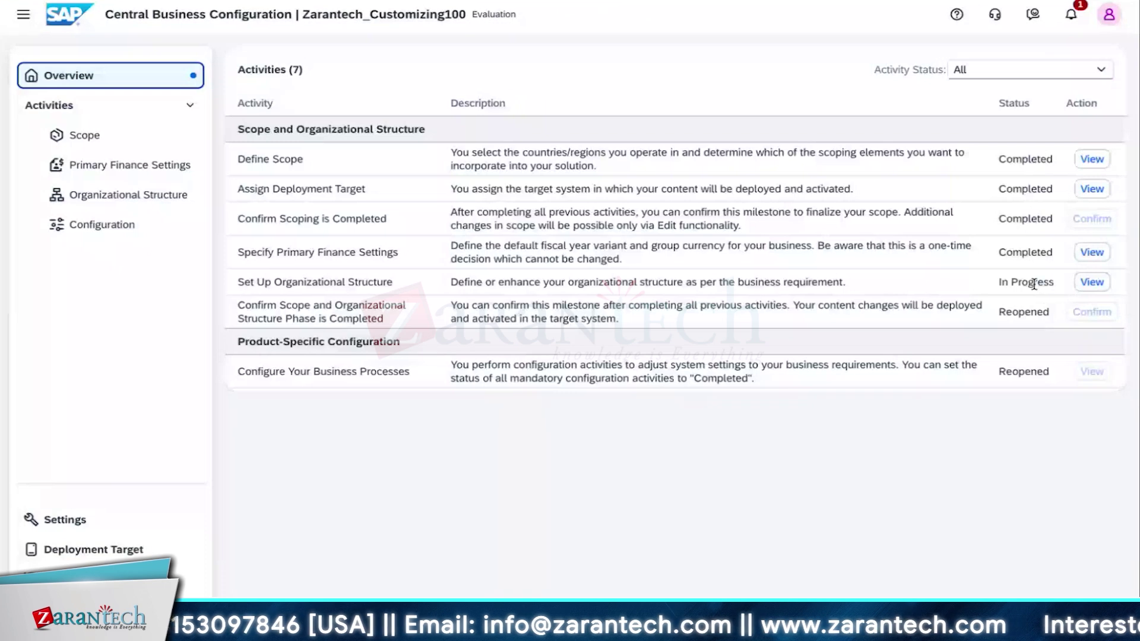
click(1092, 282)
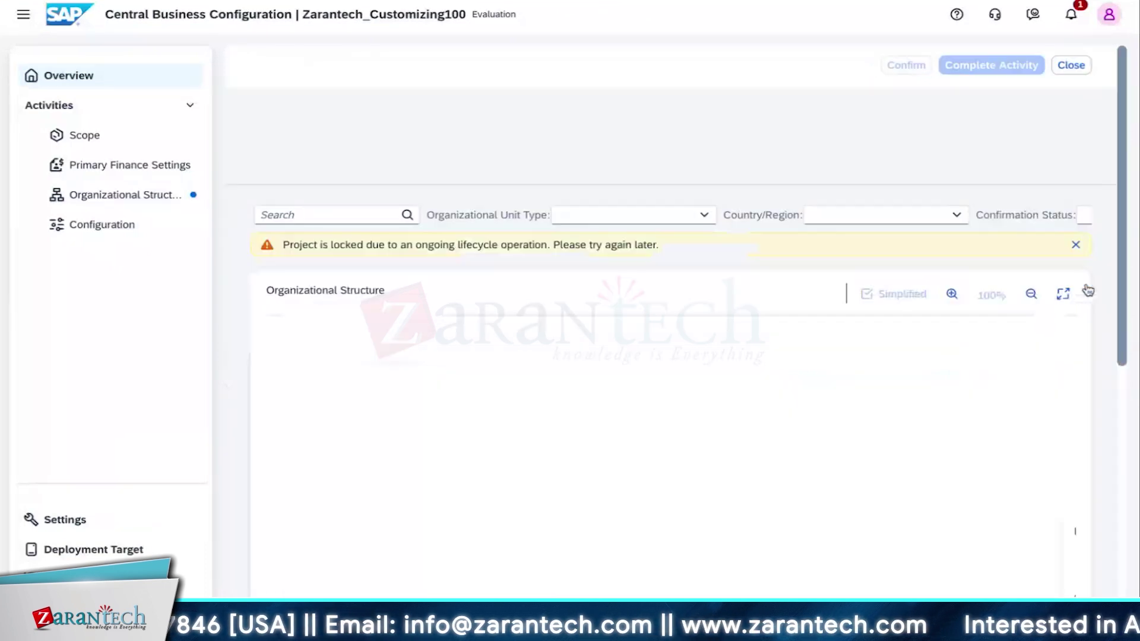
click(501, 77)
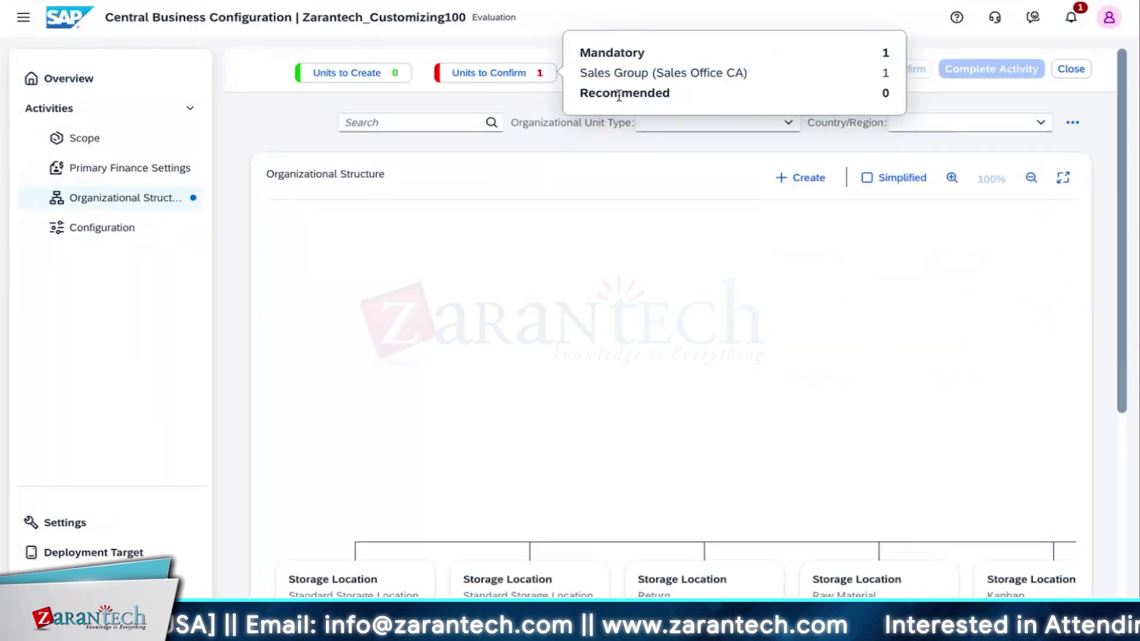
click(681, 308)
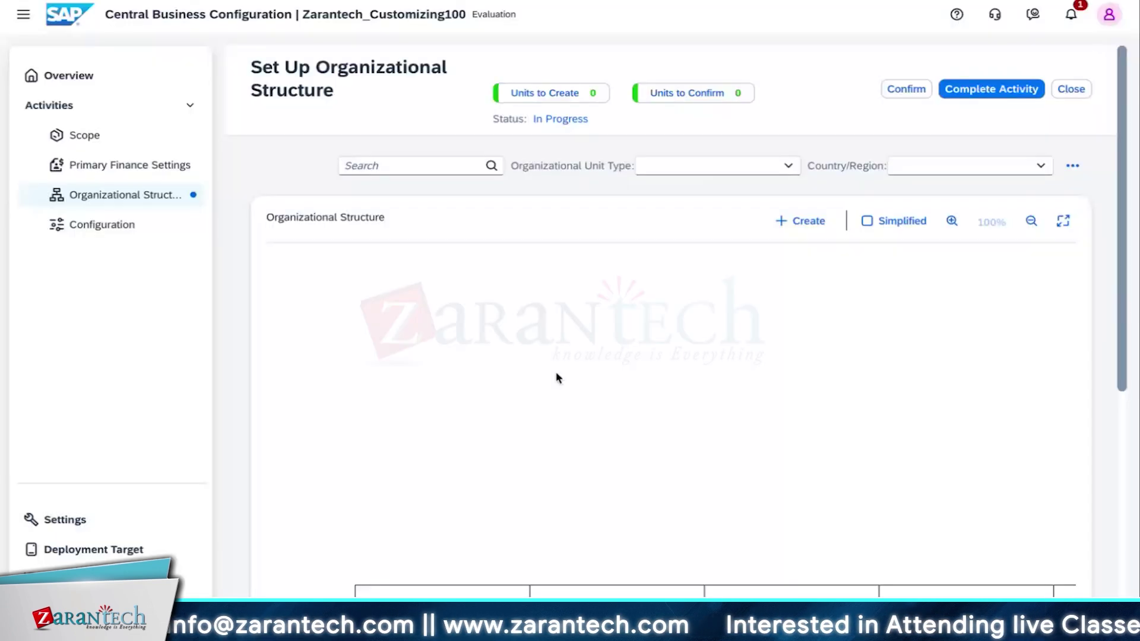
click(905, 90)
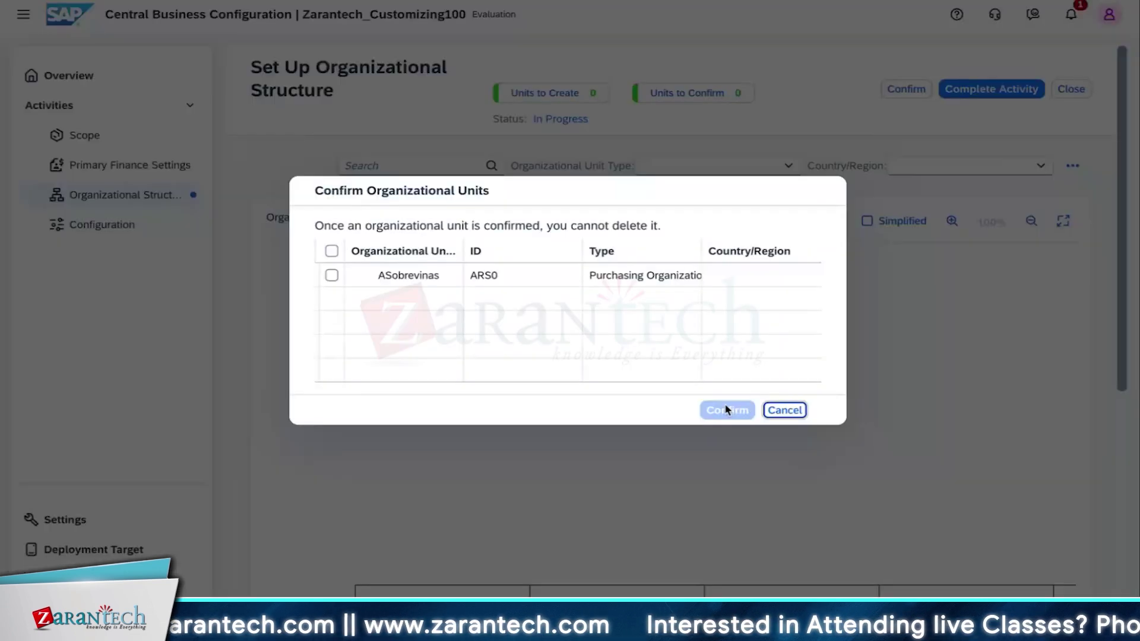
click(728, 410)
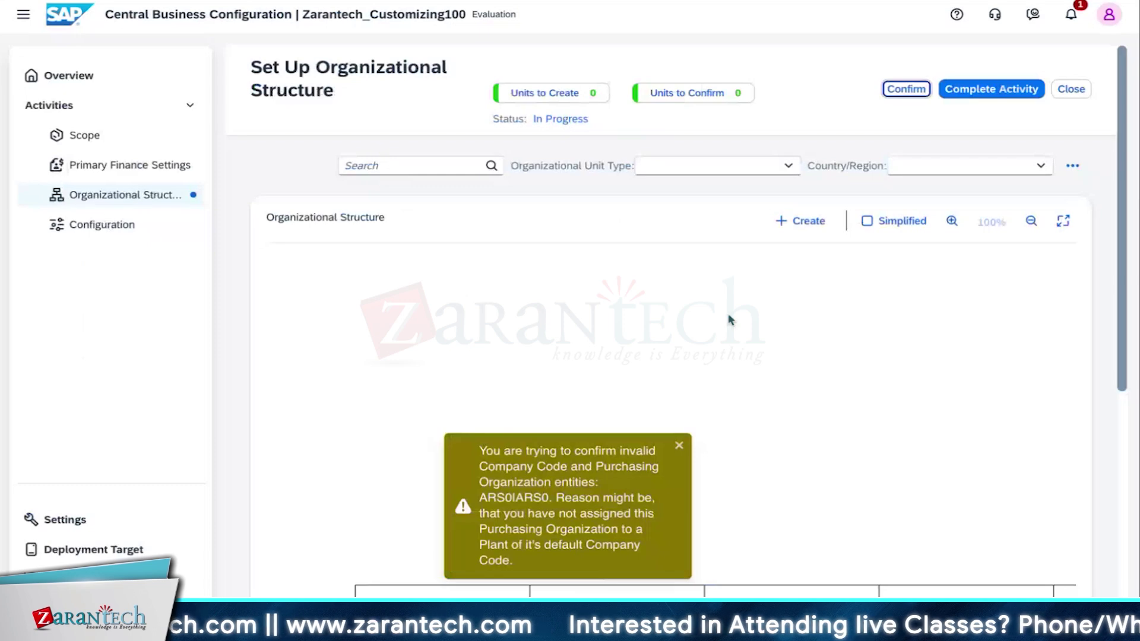
click(680, 449)
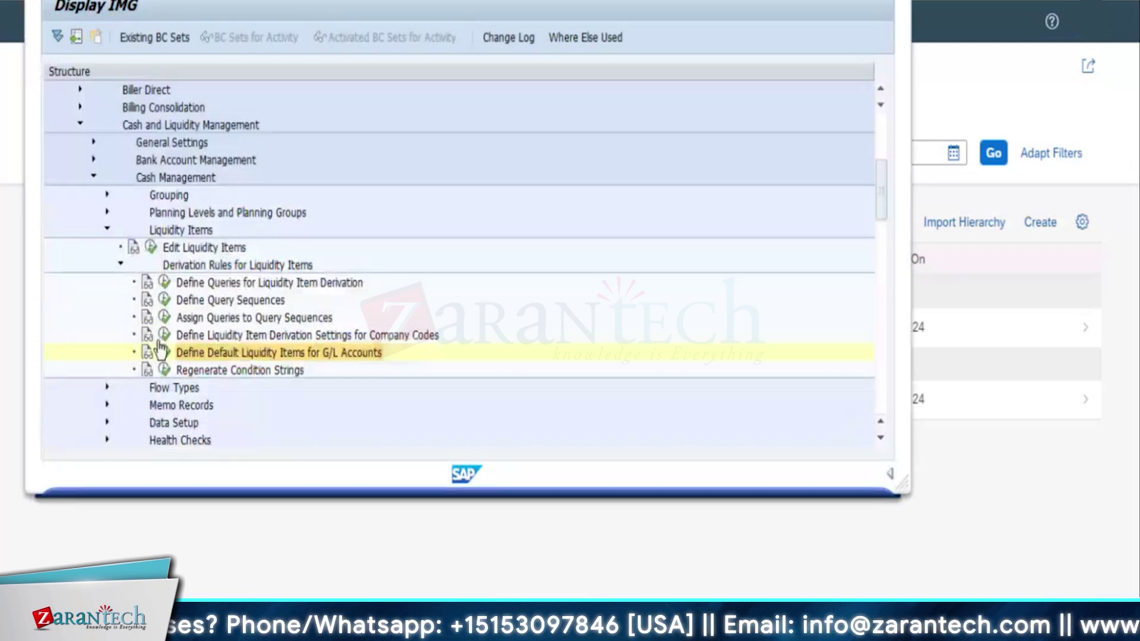
Run Make Global Settings under Financial Accounting > Bank Accounting > Payment Transactions > Electronic Bank Statement.
scroll(160, 349, up, 5)
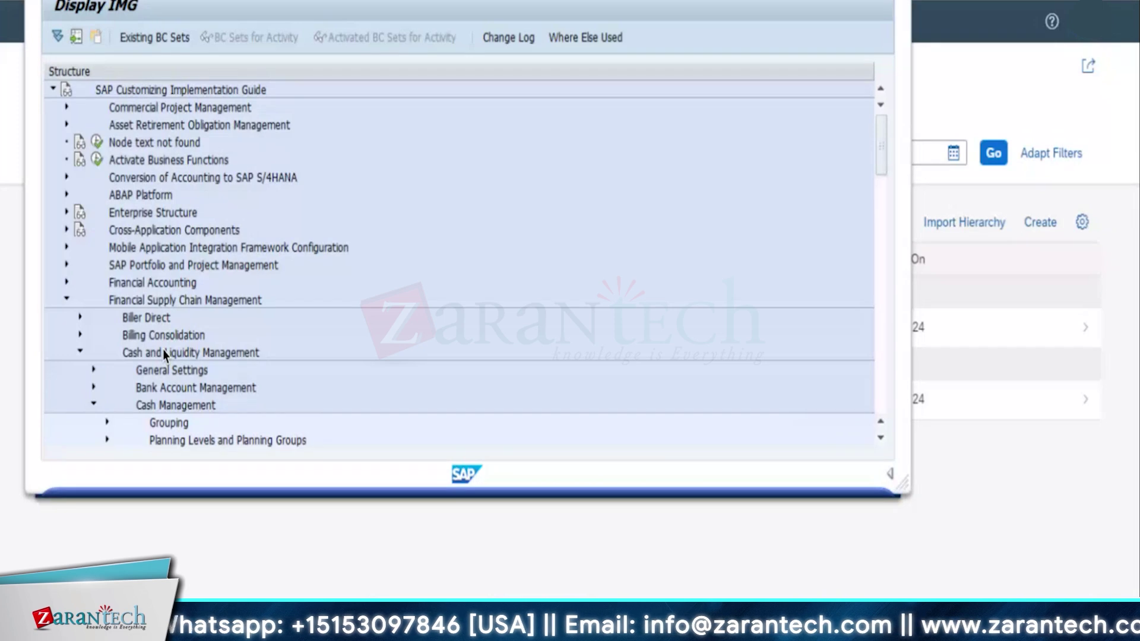
click(66, 283)
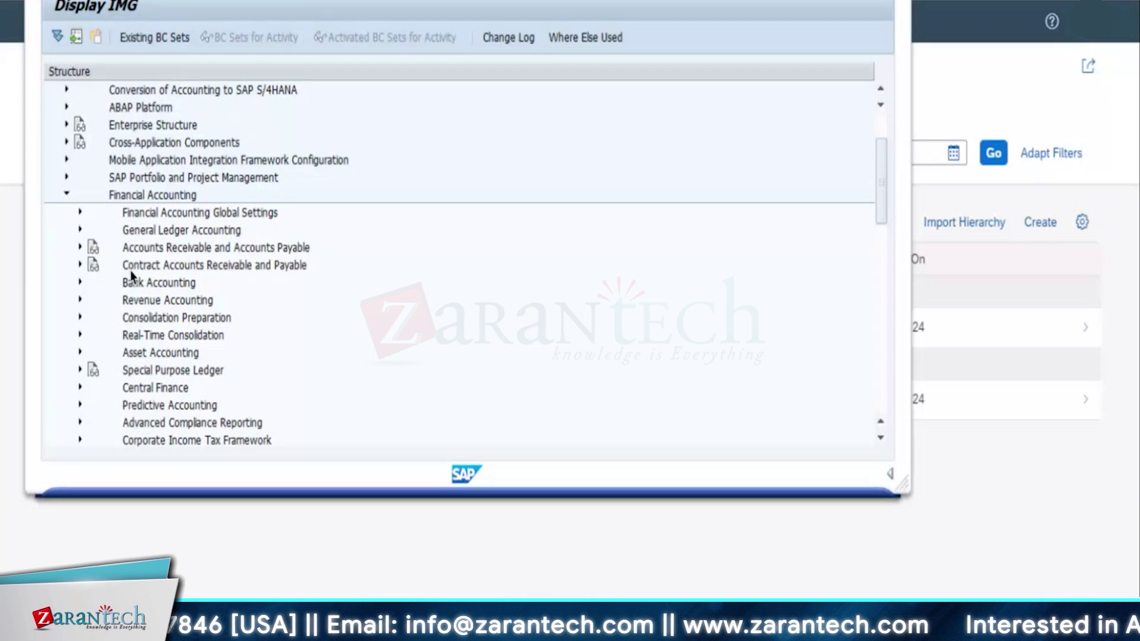
click(79, 284)
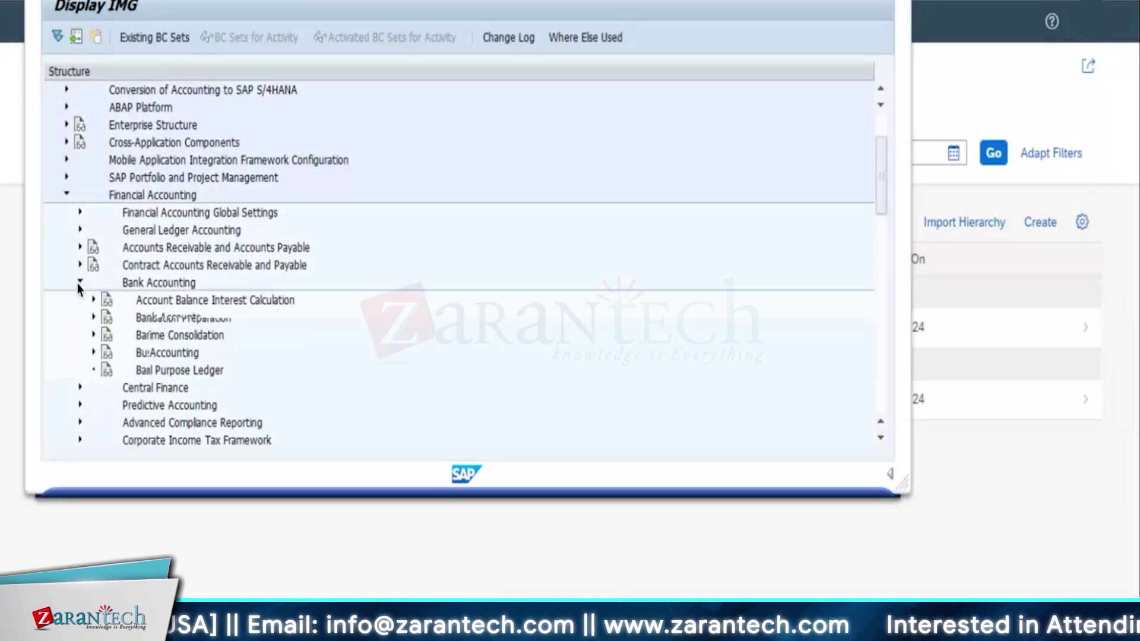
click(93, 354)
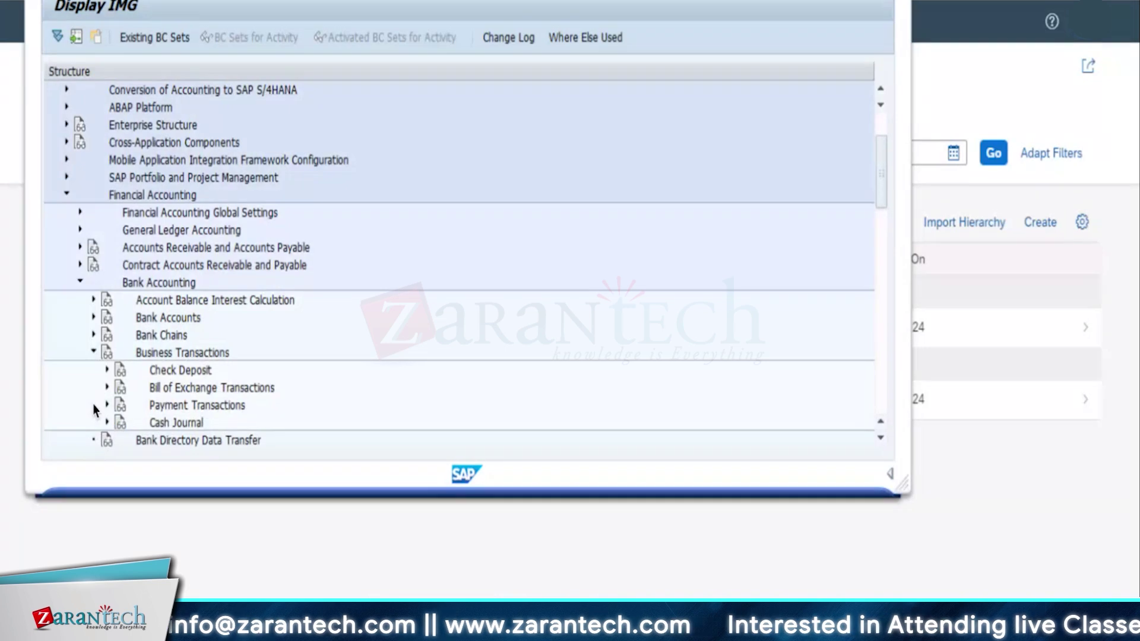
click(108, 406)
scroll(132, 386, down, 4)
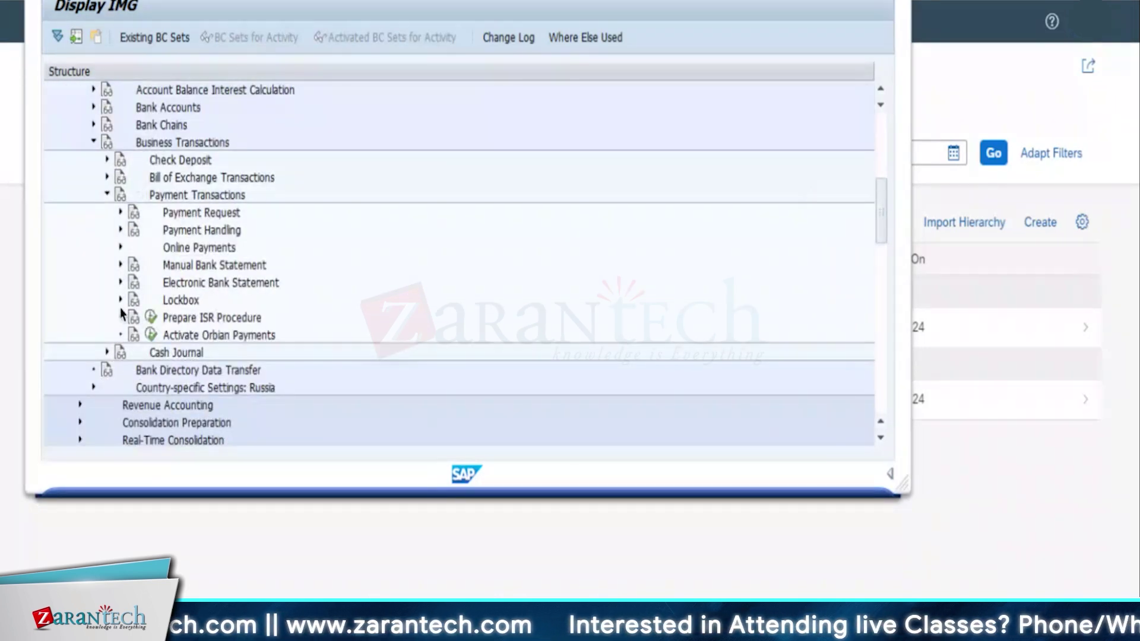
click(120, 283)
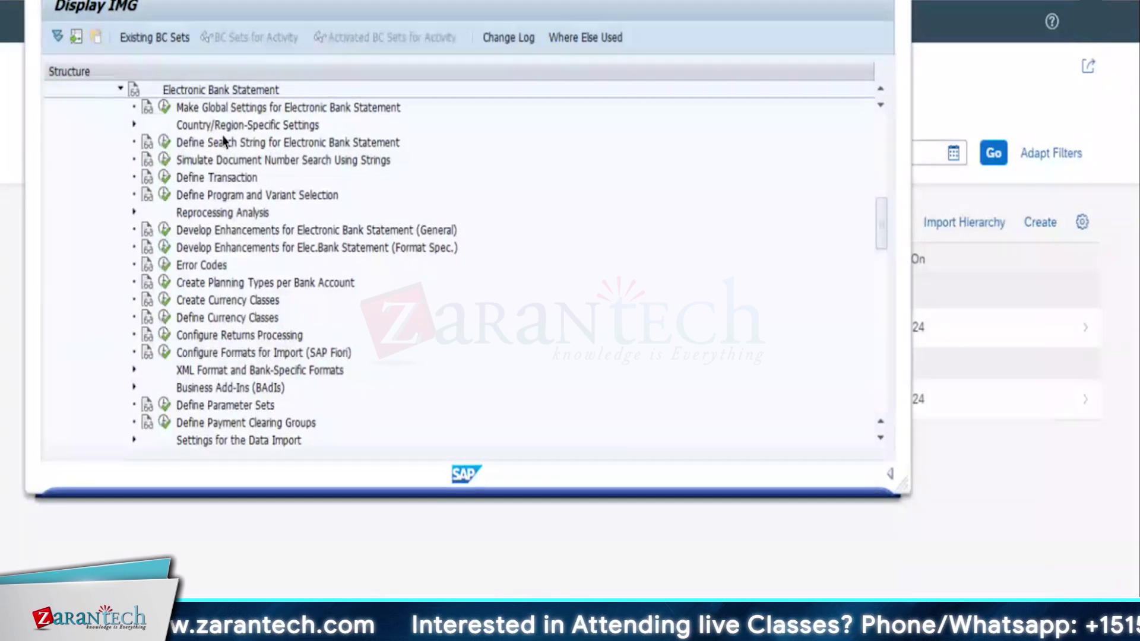
click(165, 108)
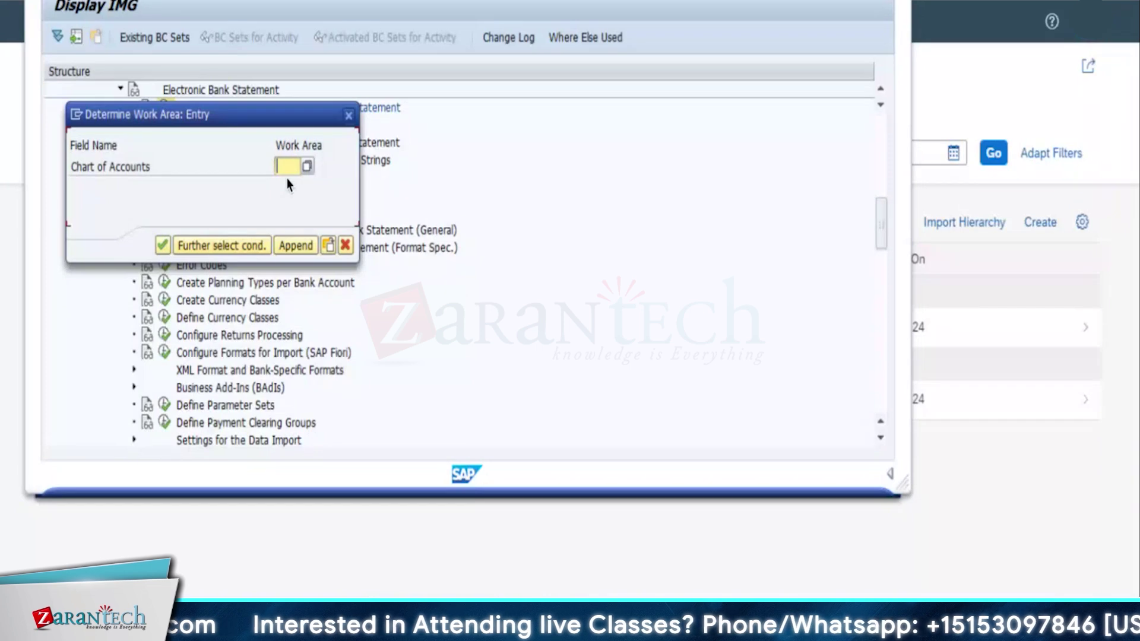
Pick YCOA, Standard Chart of Accounts (Training), from the value list and continue.
click(307, 166)
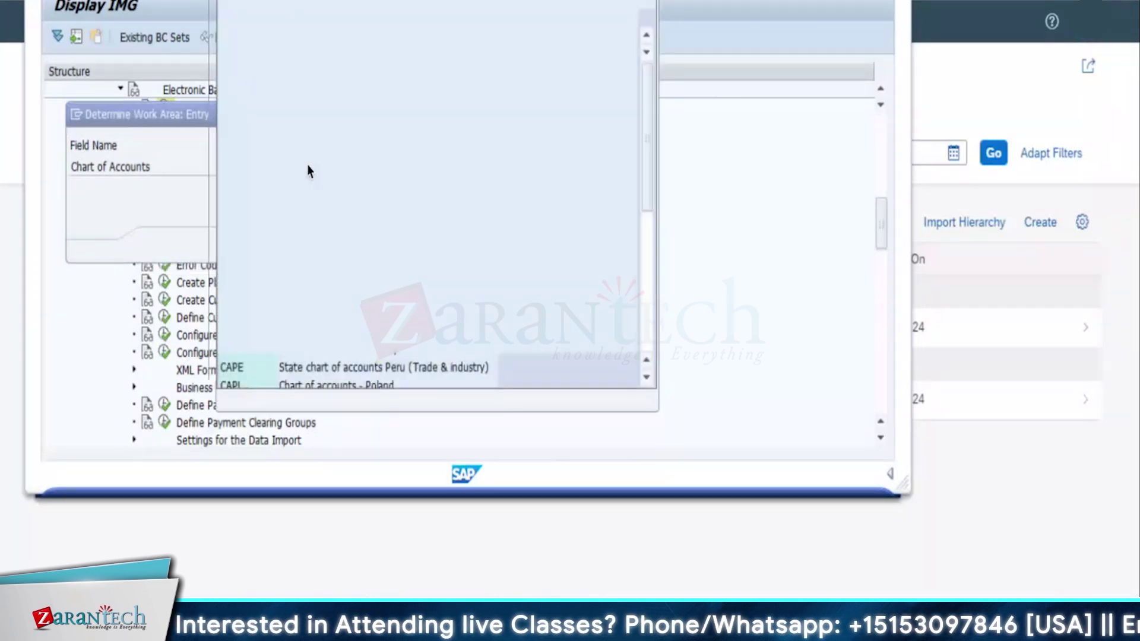
scroll(358, 279, down, 6)
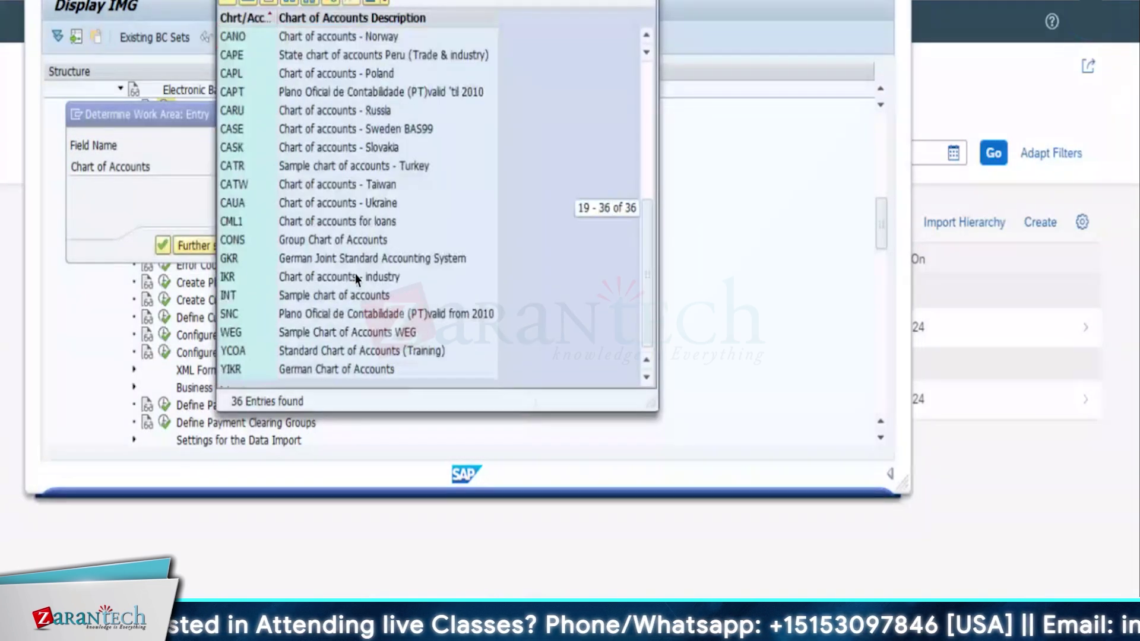
double_click(250, 356)
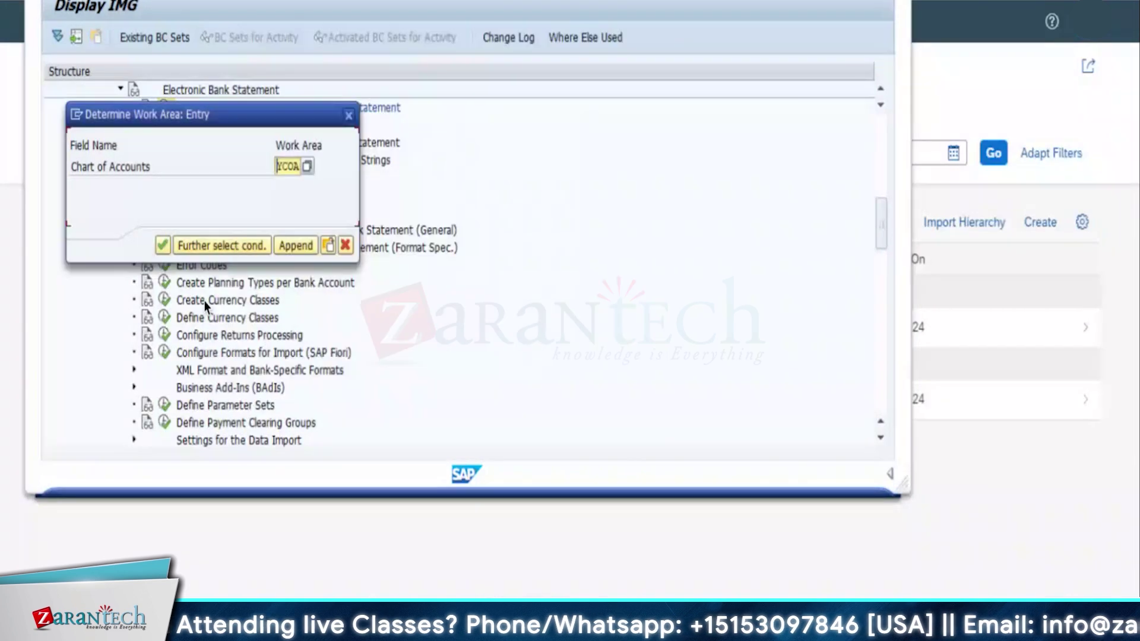
click(163, 246)
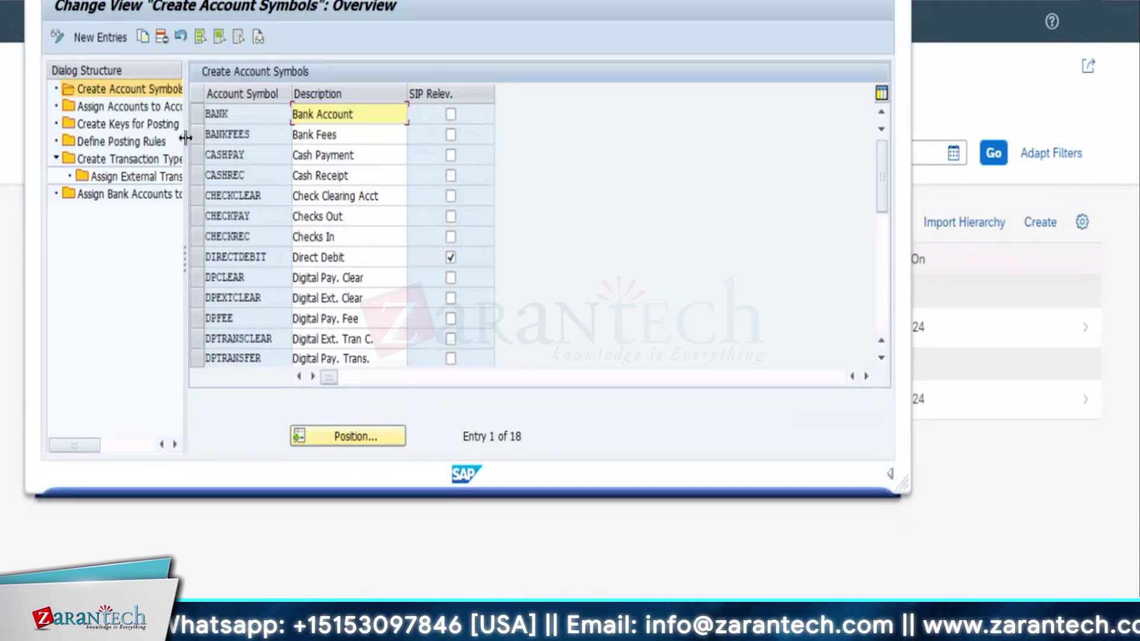
Widen the Dialog Structure pane, open Create Account Symbols, and start new entries.
drag(277, 160, 277, 160)
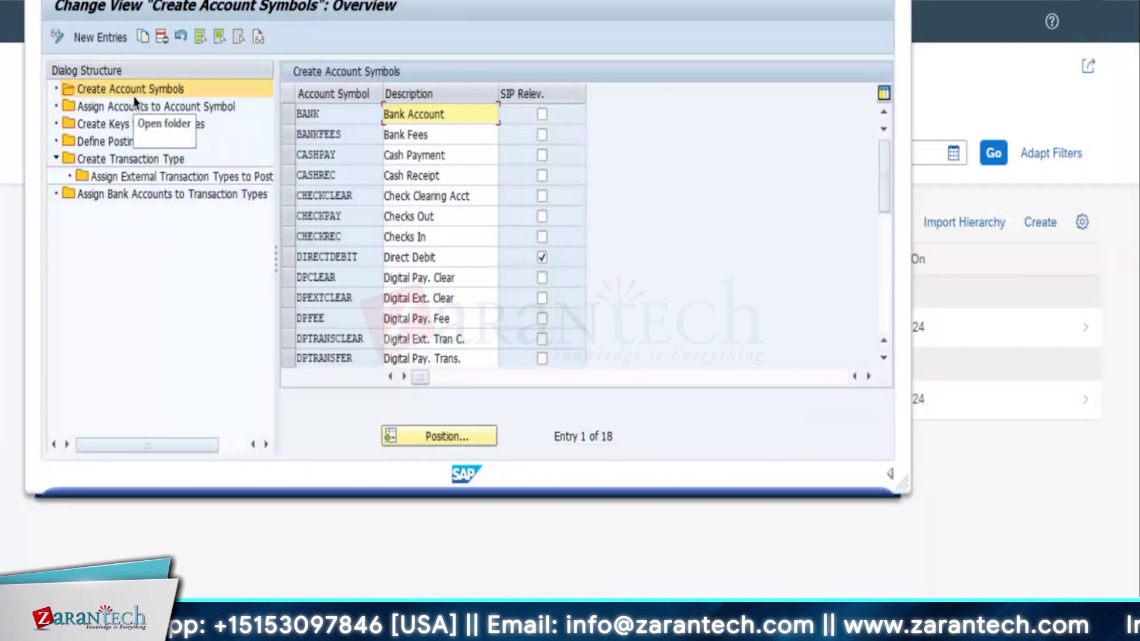
click(134, 97)
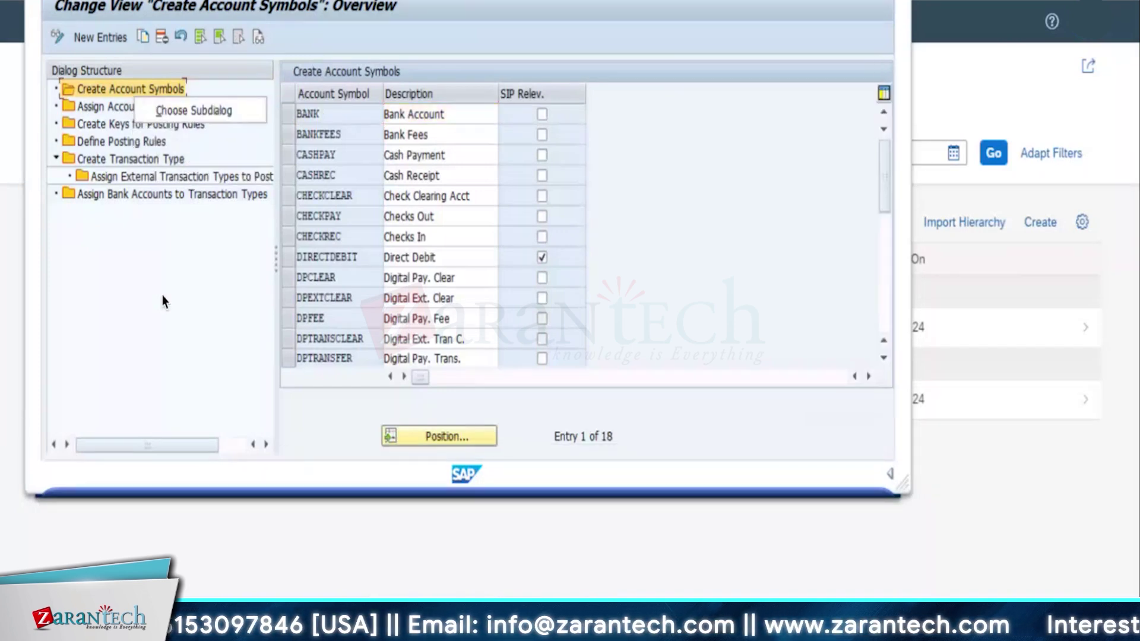
double_click(126, 93)
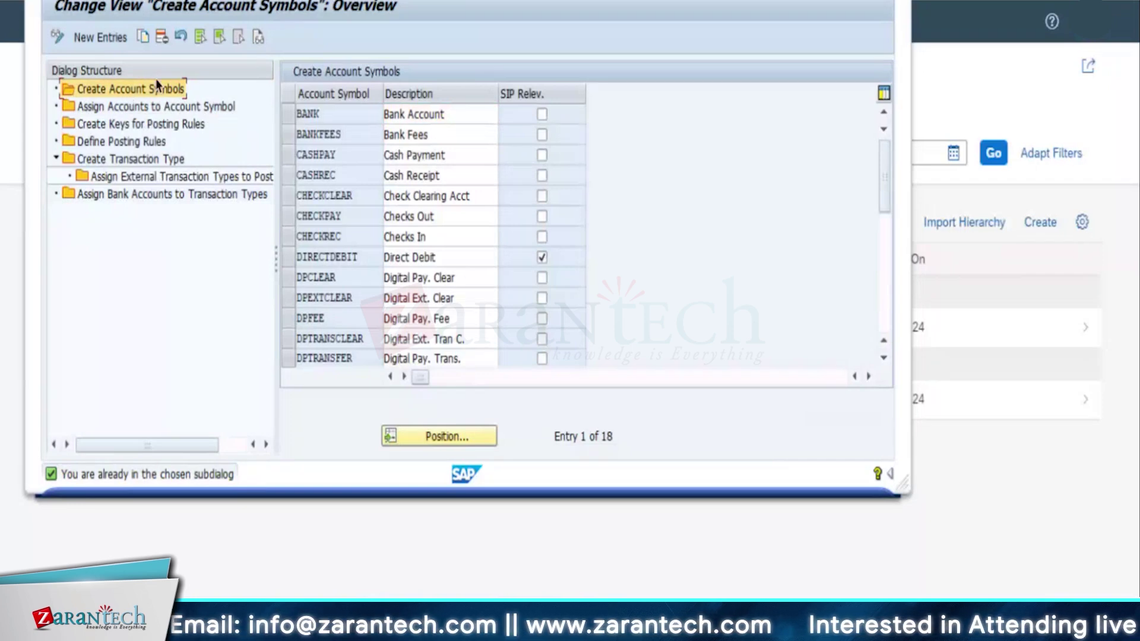
click(95, 37)
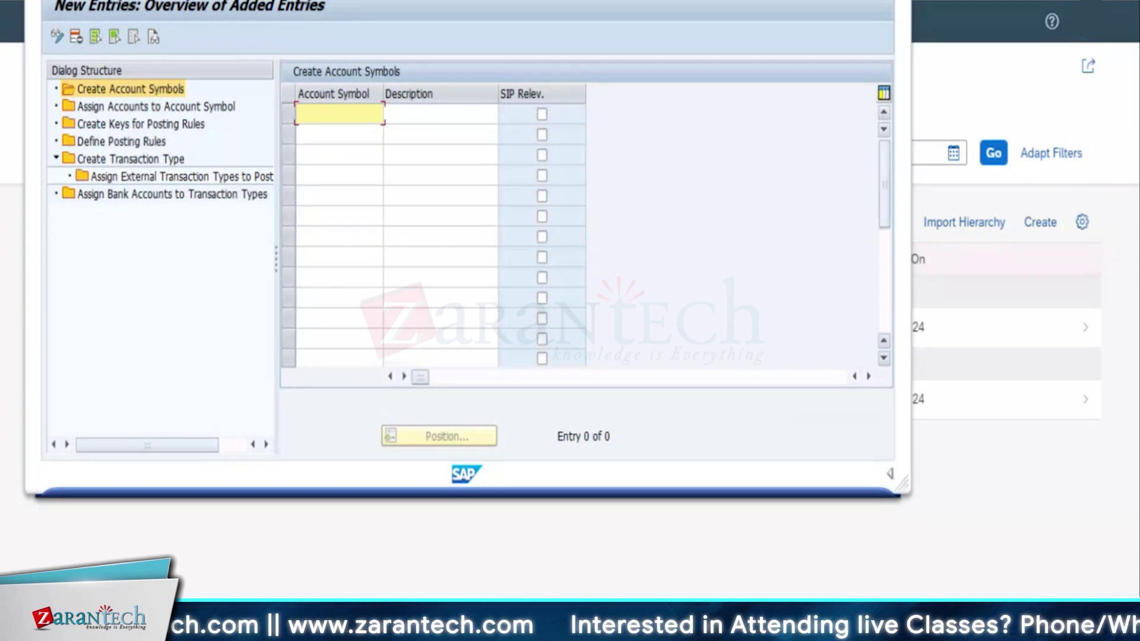
Add account symbol POSTAL20 with description 'Bank Postal expenses', SIP Relev. left unchecked.
click(312, 113)
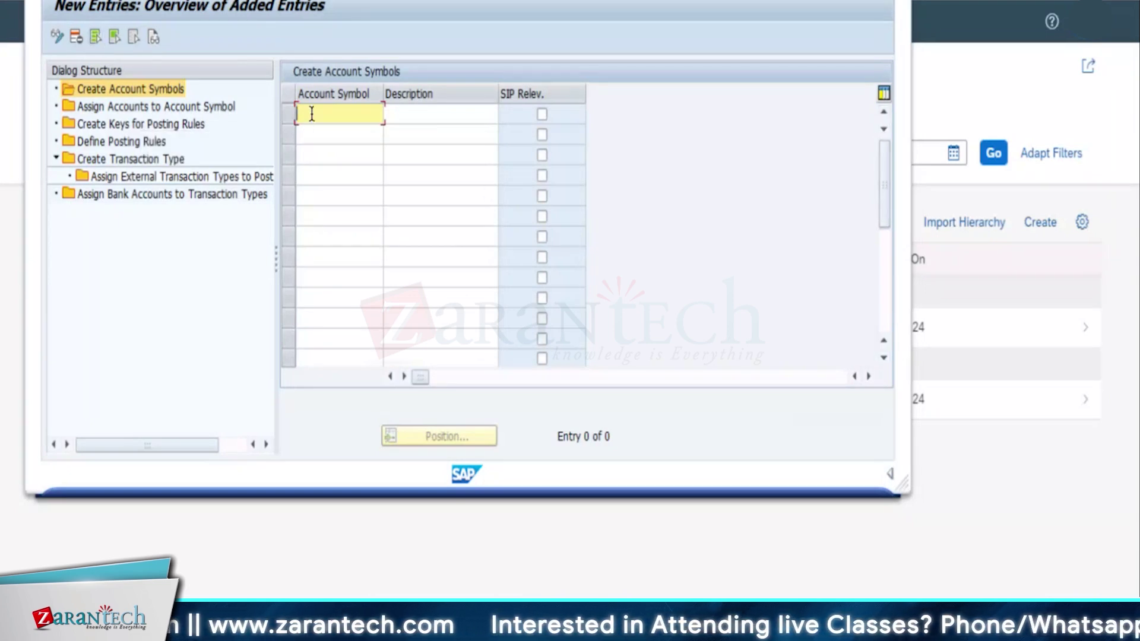
text(POSTAL)
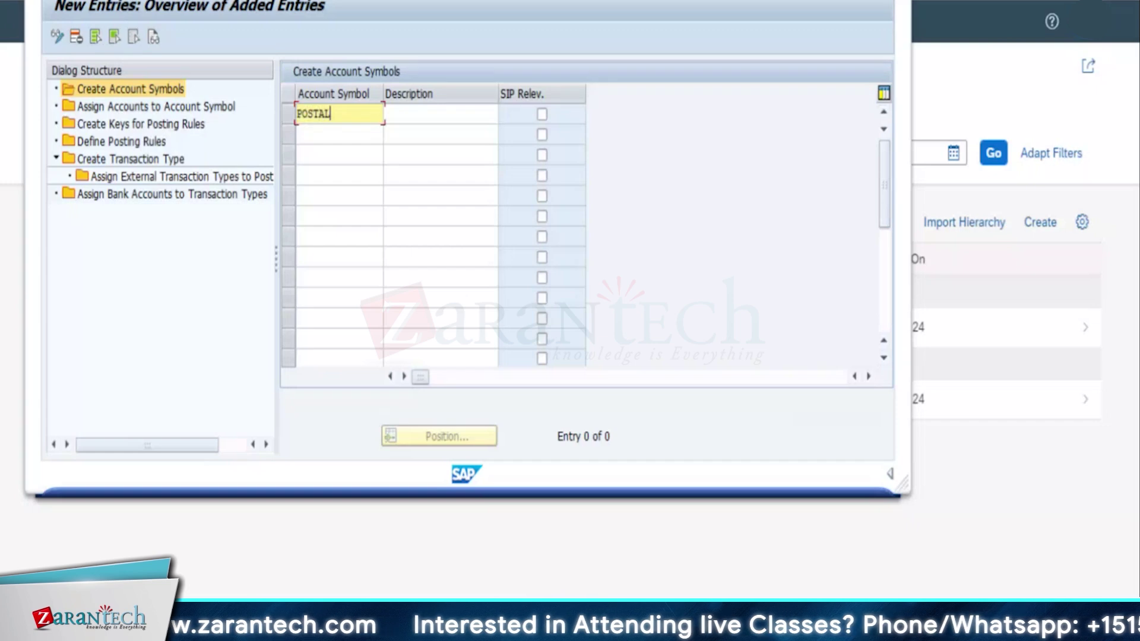
text(20)
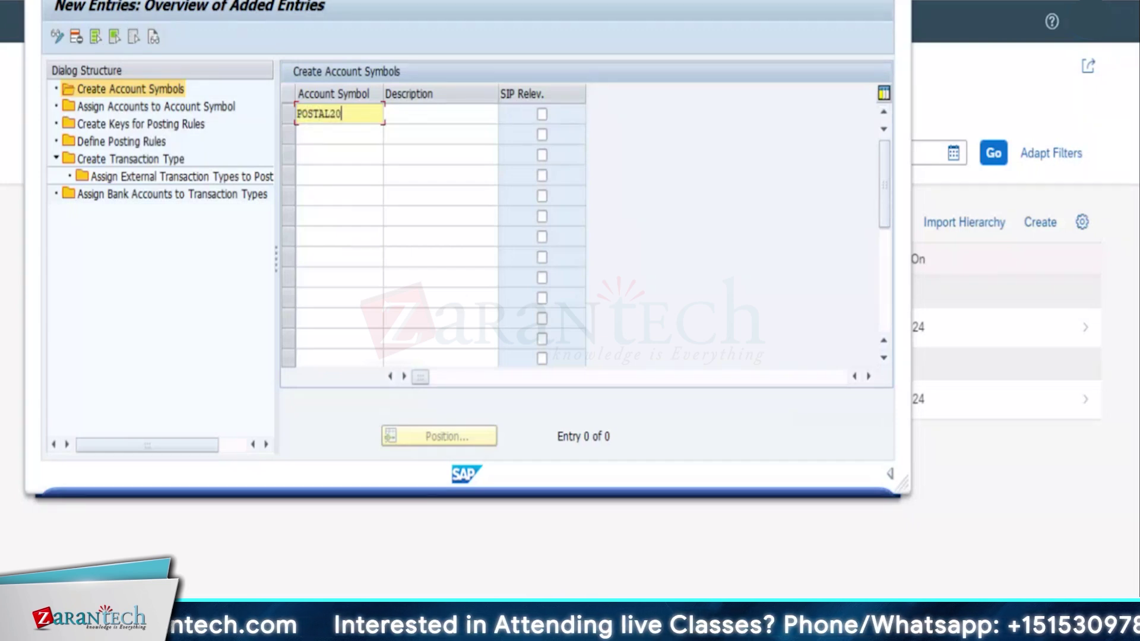
click(427, 116)
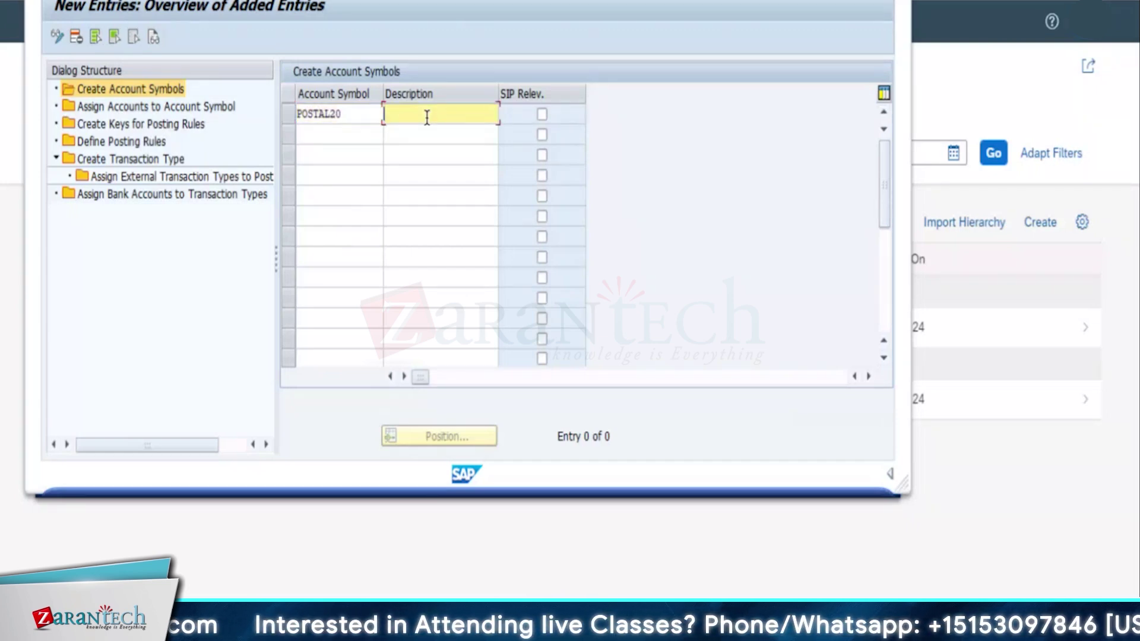
text(Bank Po)
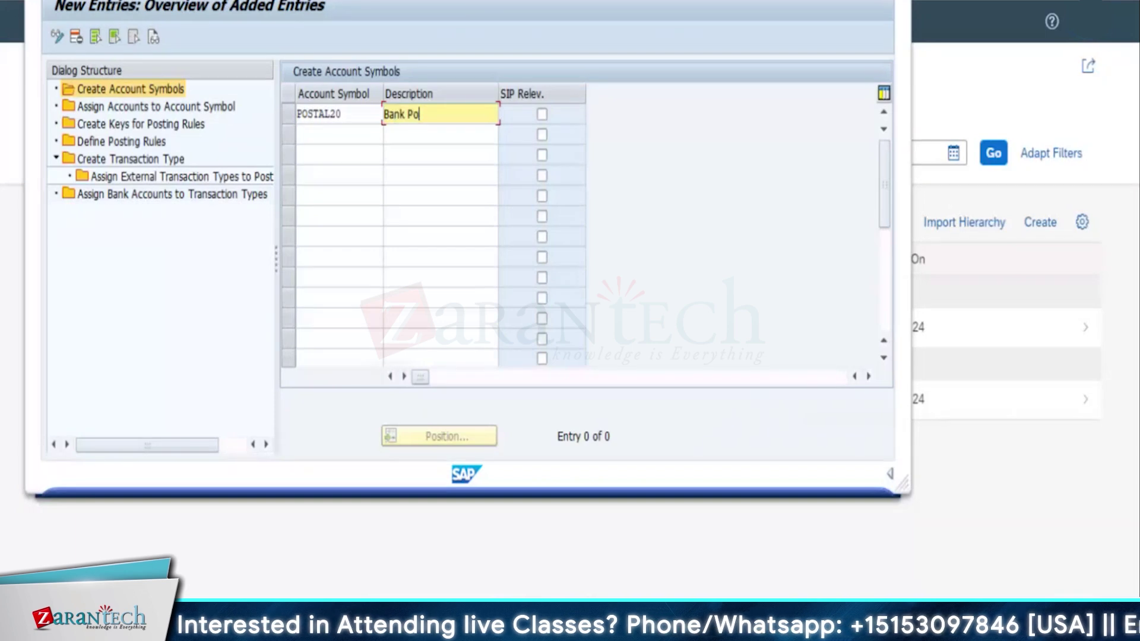
text(stal expenses)
key(Tab)
key(space)
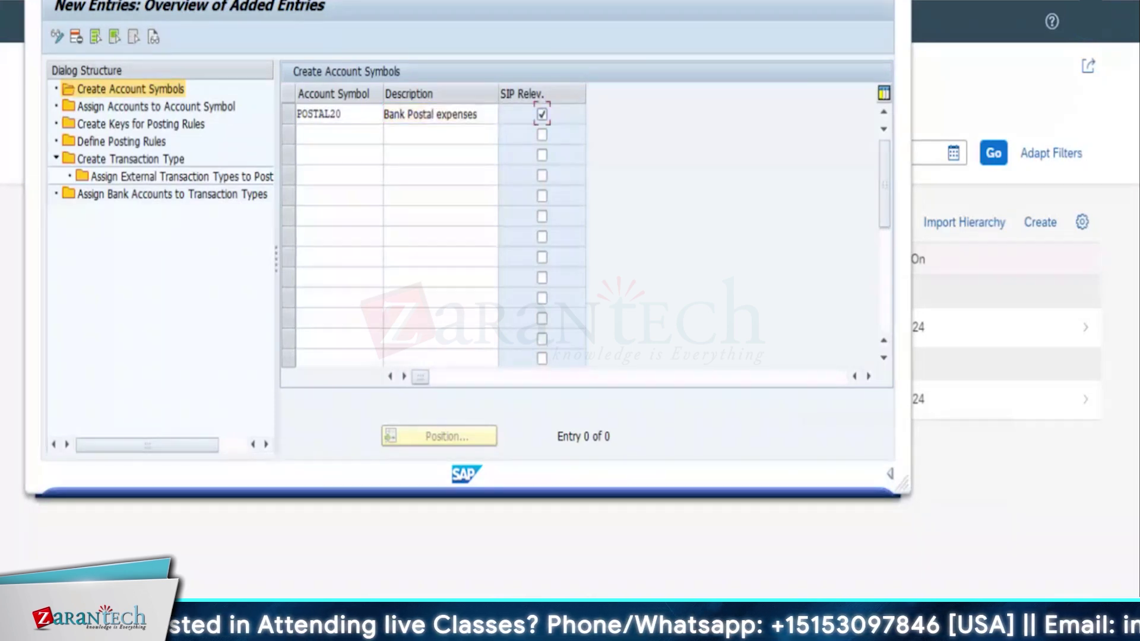
click(542, 115)
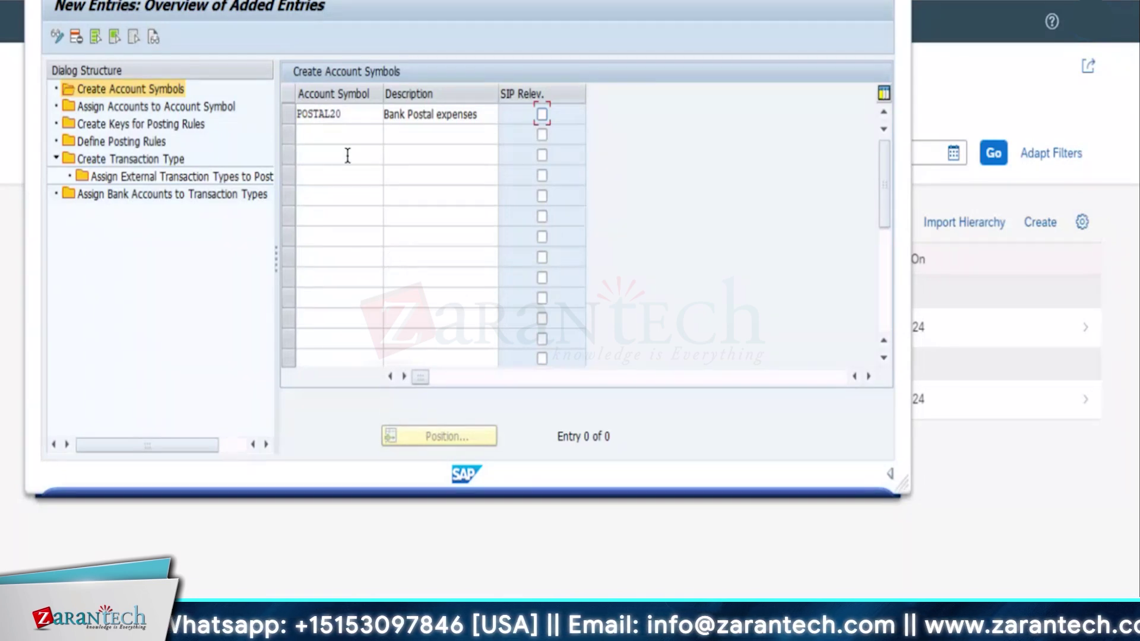
key(Return)
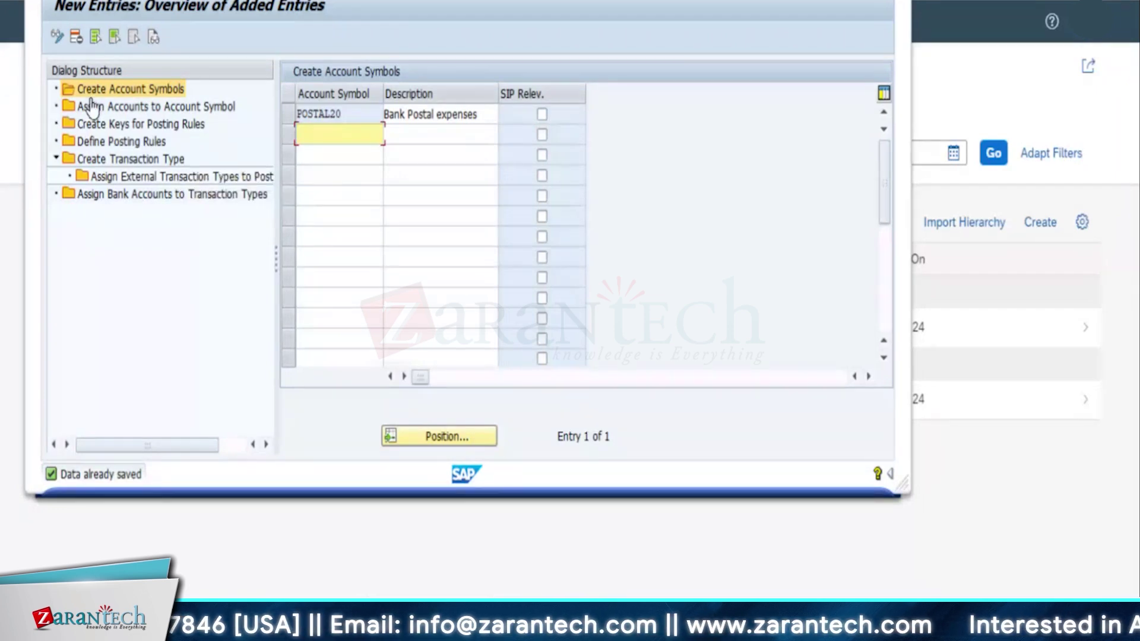
Start a new entry in Assign Accounts to Account Symbol with symbol POSTAL20.
double_click(140, 108)
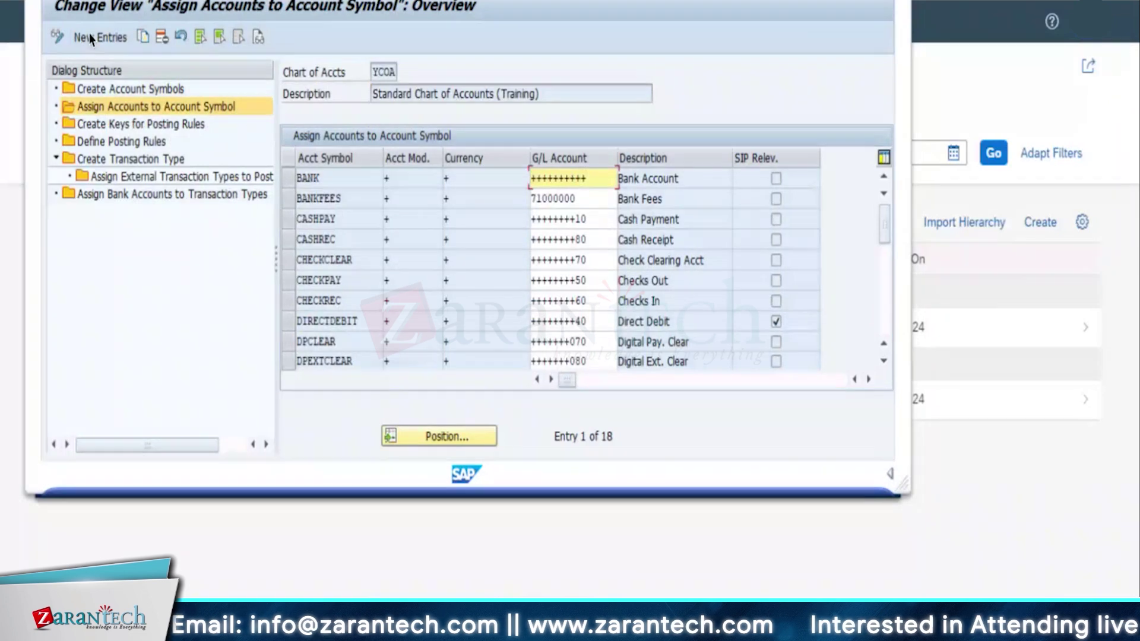
click(91, 39)
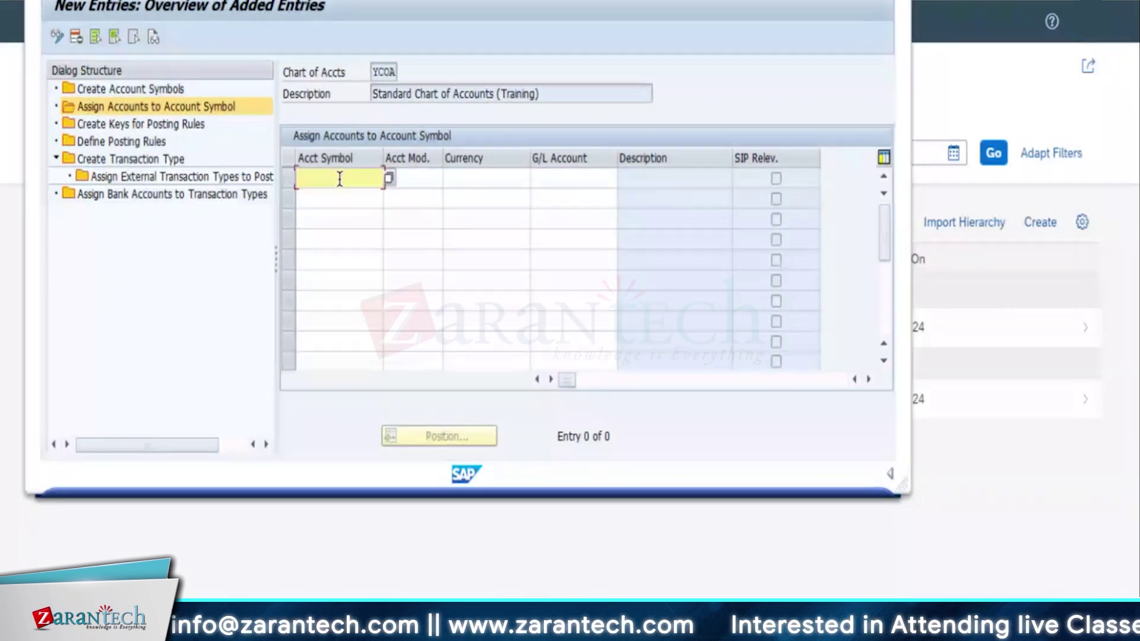
click(389, 178)
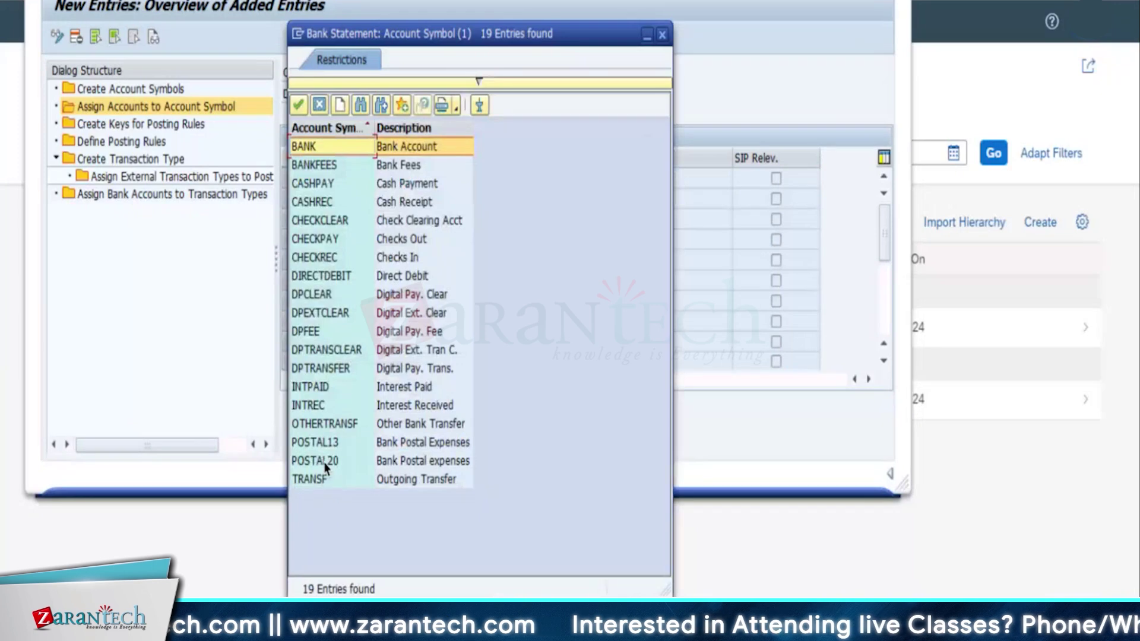
double_click(325, 459)
Assign G/L account 65000000 to POSTAL20 and save the entry.
click(416, 177)
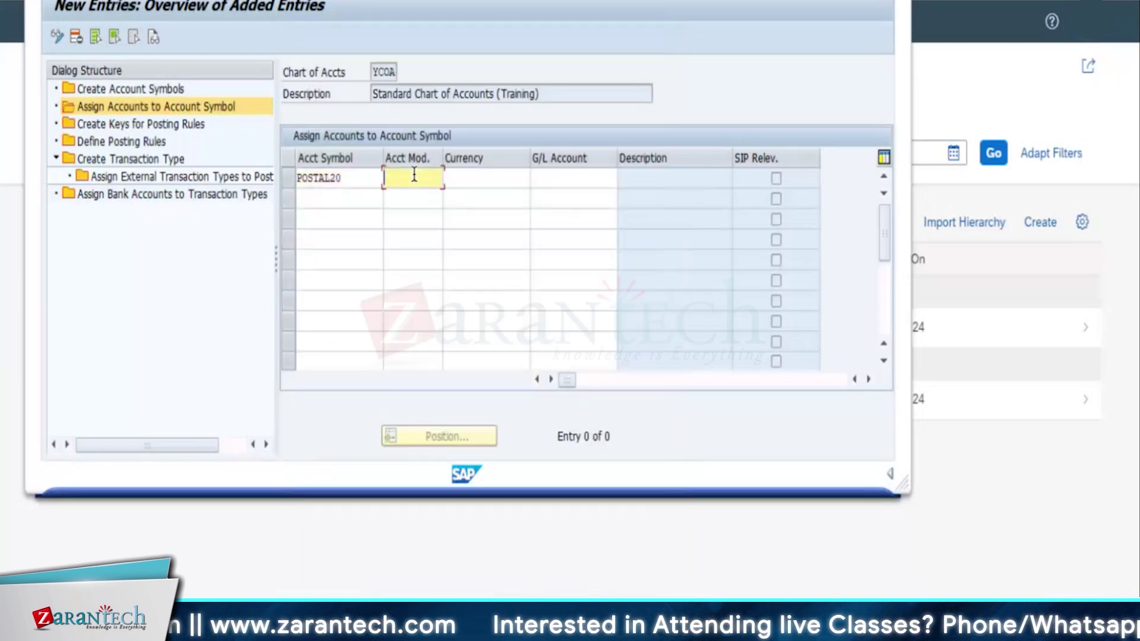
key(Tab)
click(555, 183)
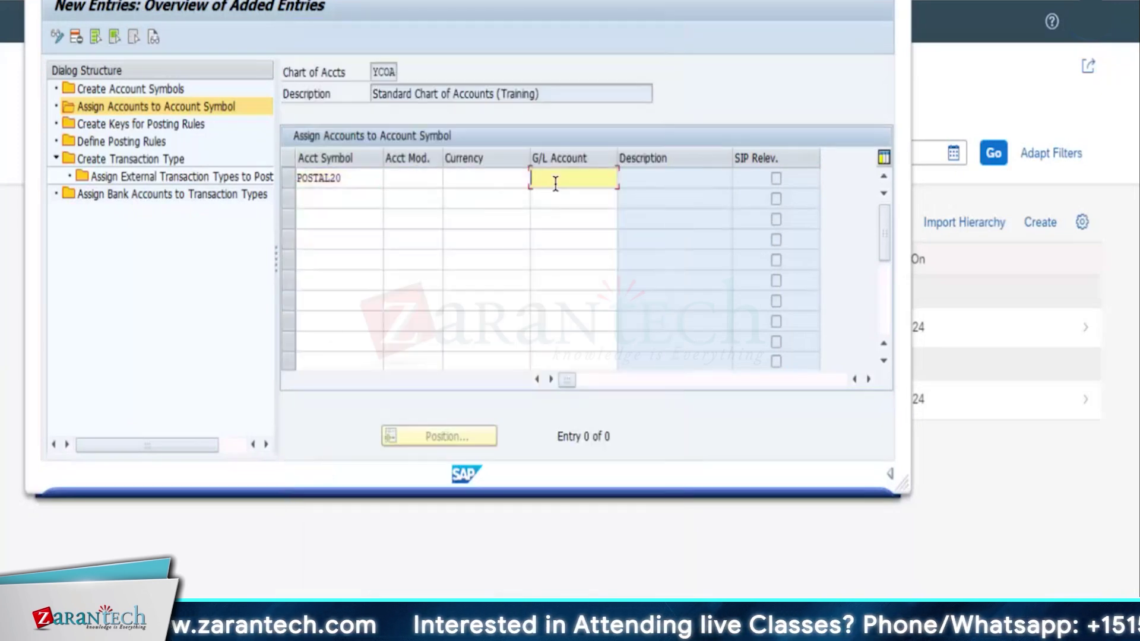
text(6)
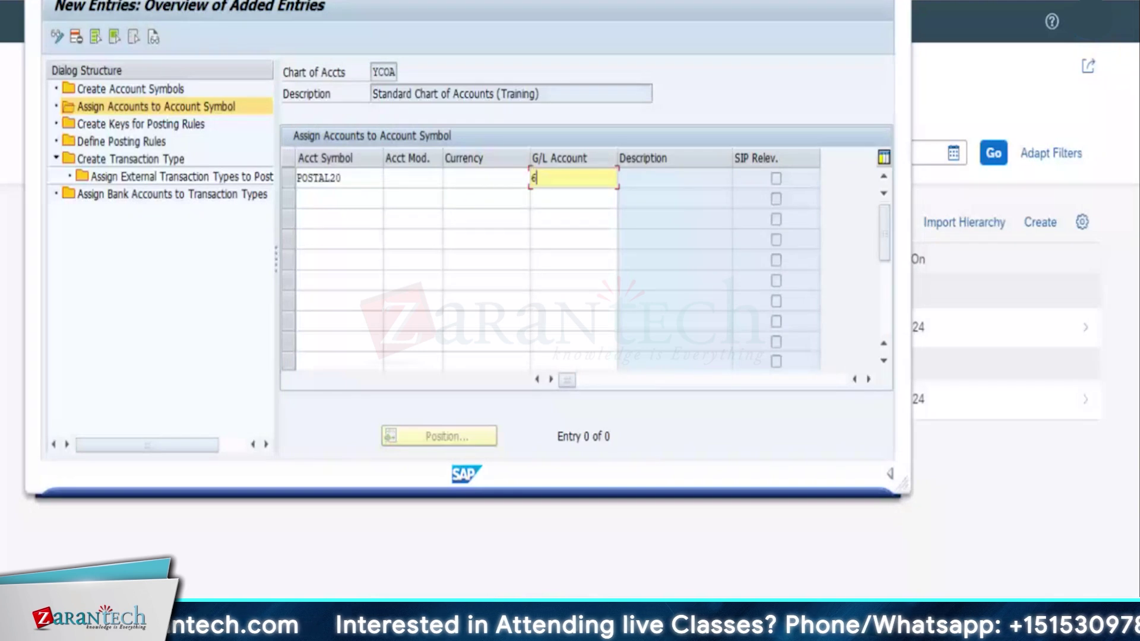
text(500)
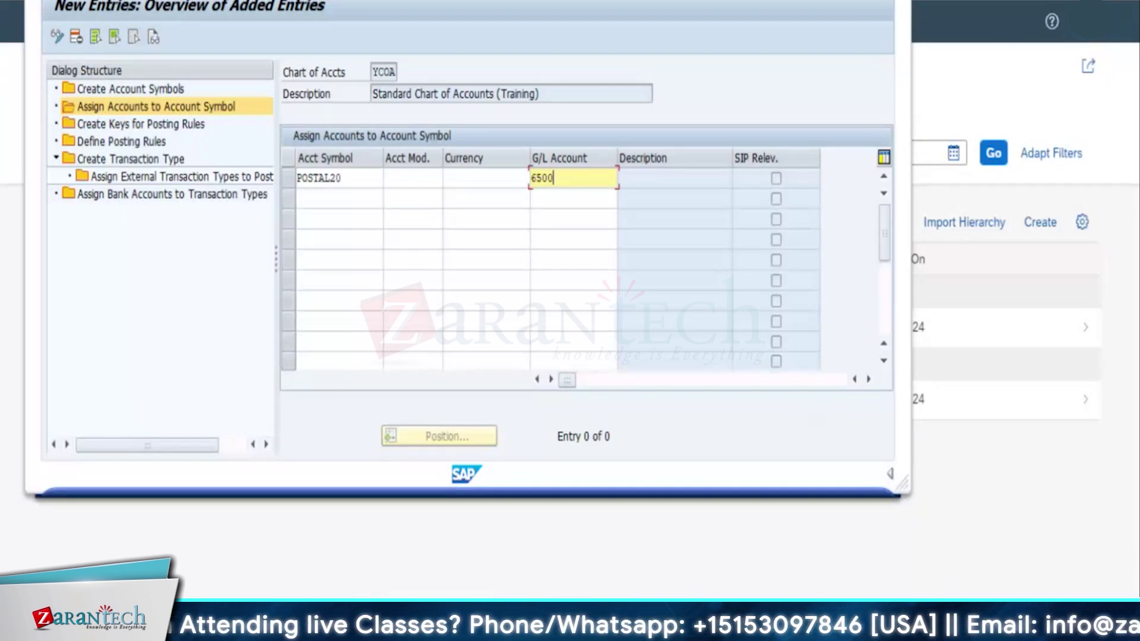
text(00)
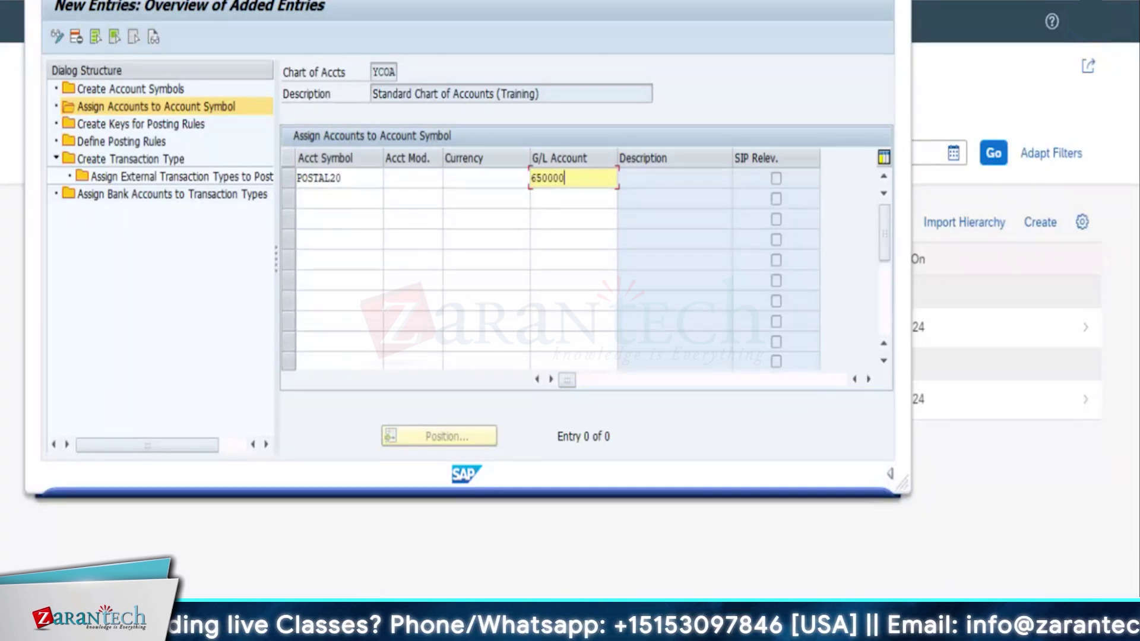
text(00)
key(Return)
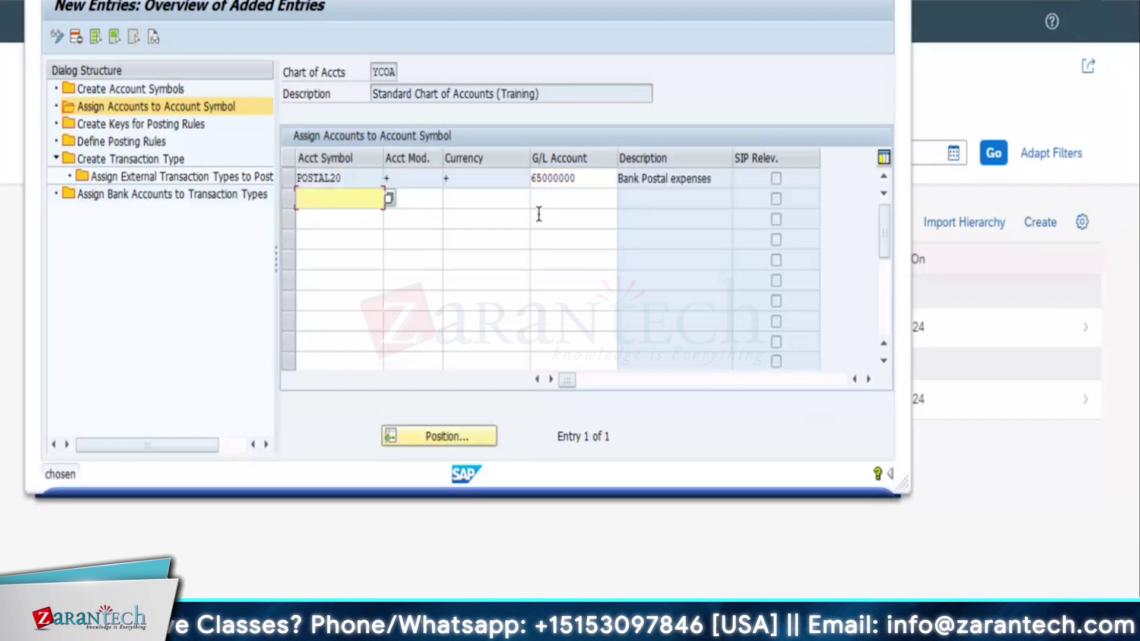
click(364, 205)
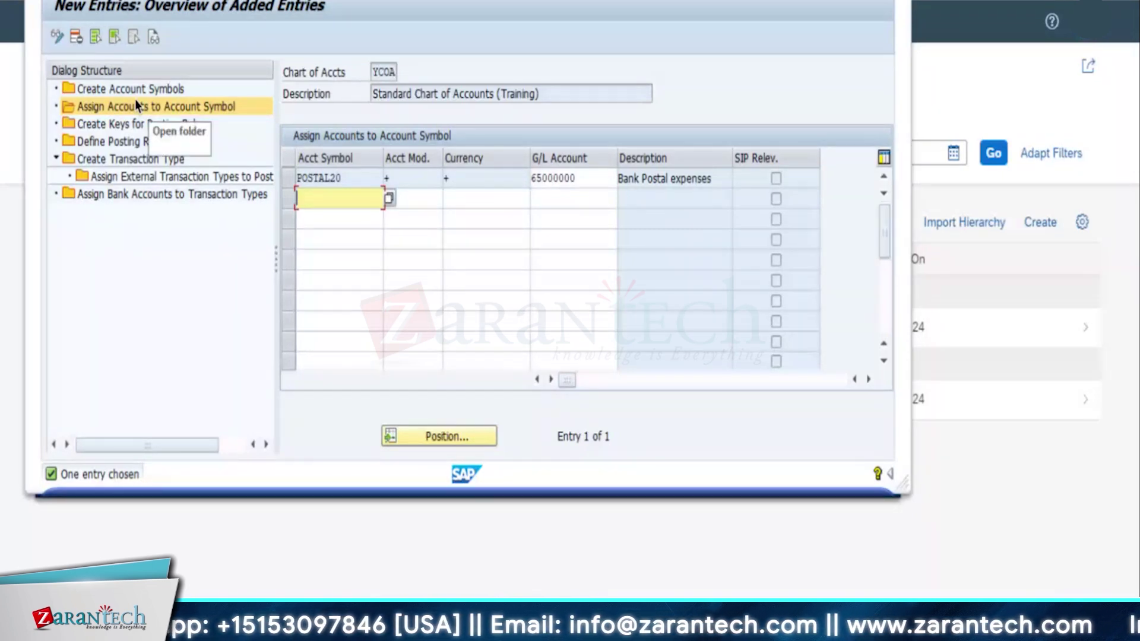
click(513, 83)
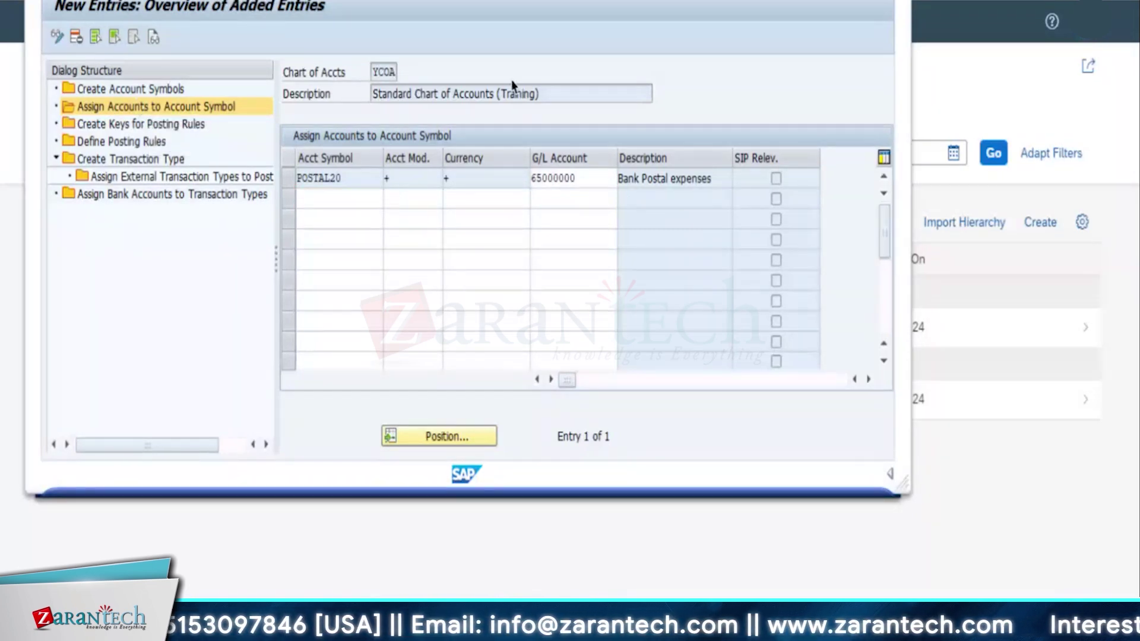
key(ctrl+s)
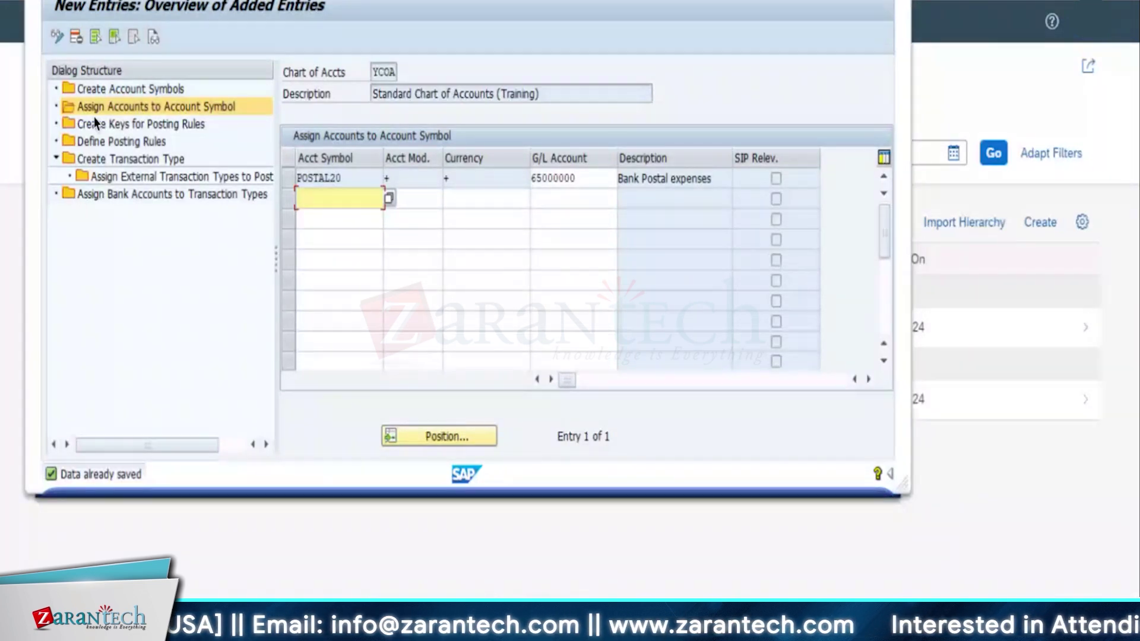
Create posting rule key FX20 with the text 'postal expenses' and save it.
click(136, 124)
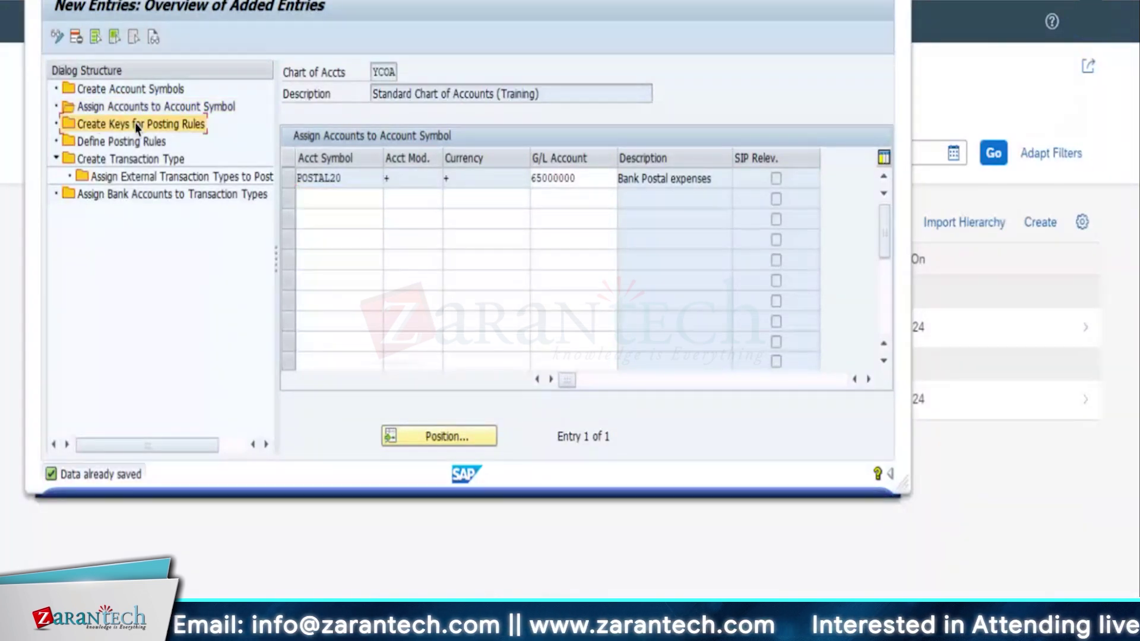
double_click(135, 124)
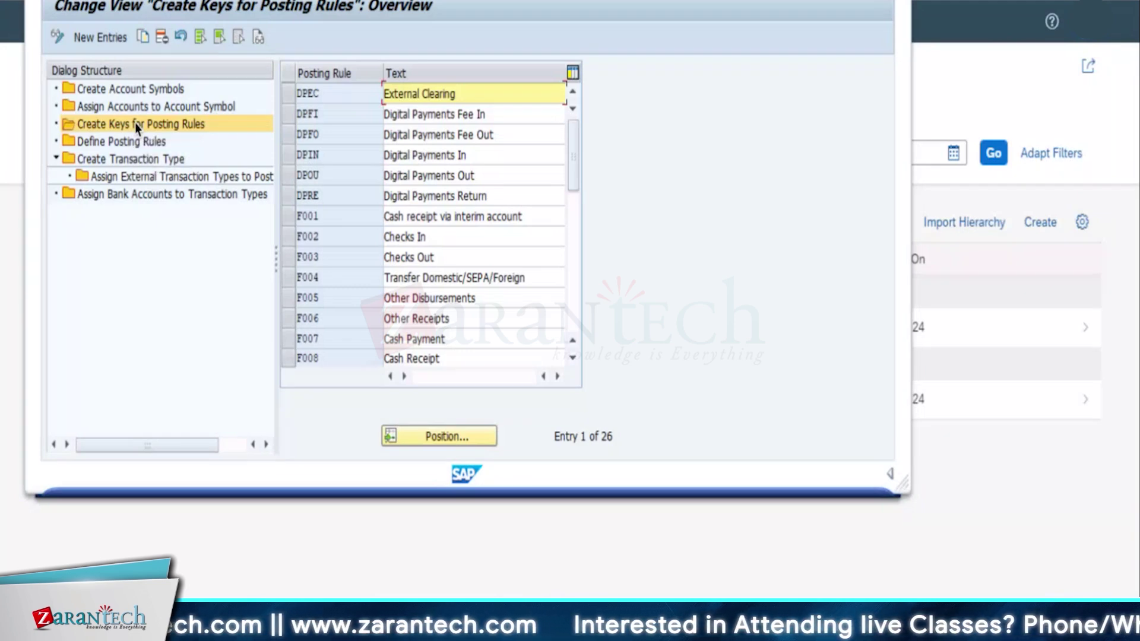
click(108, 38)
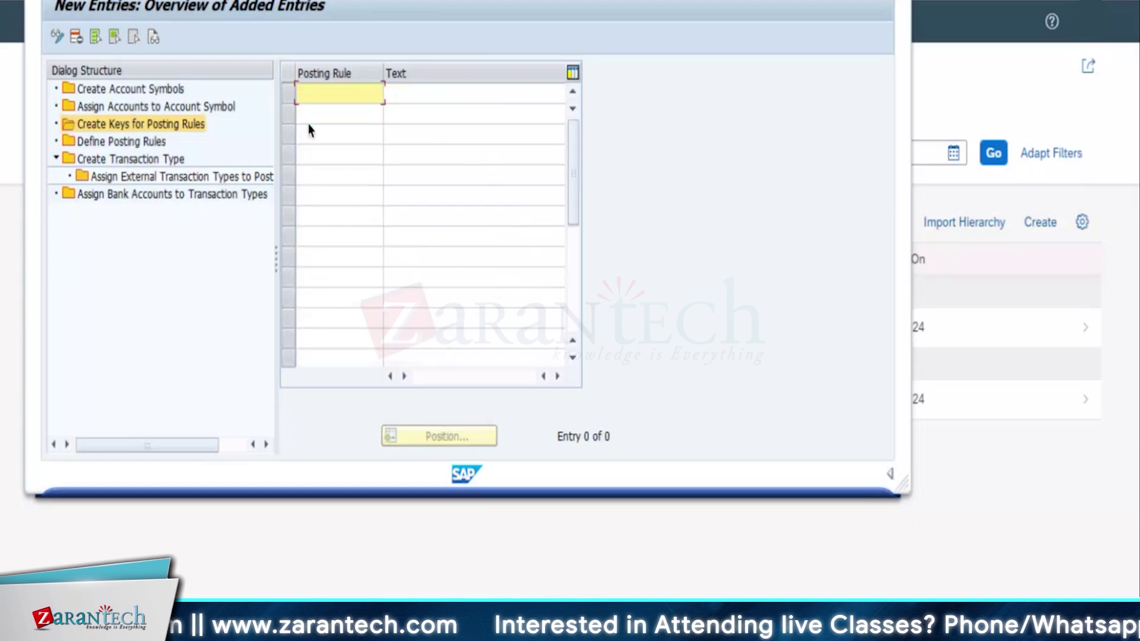
click(323, 87)
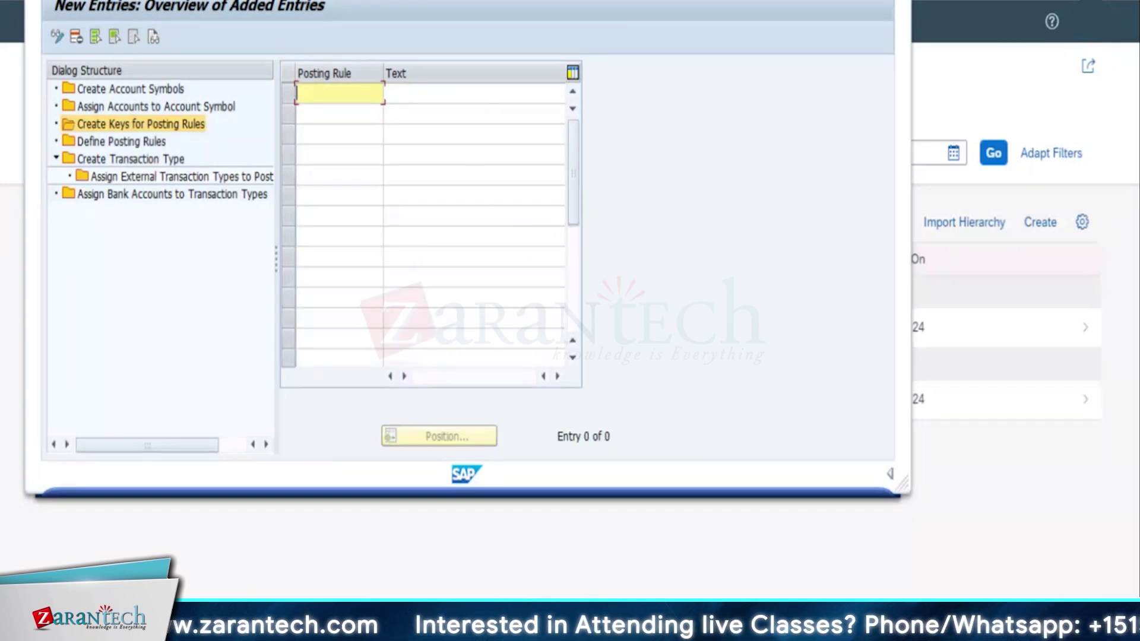
text(FX20)
key(Tab)
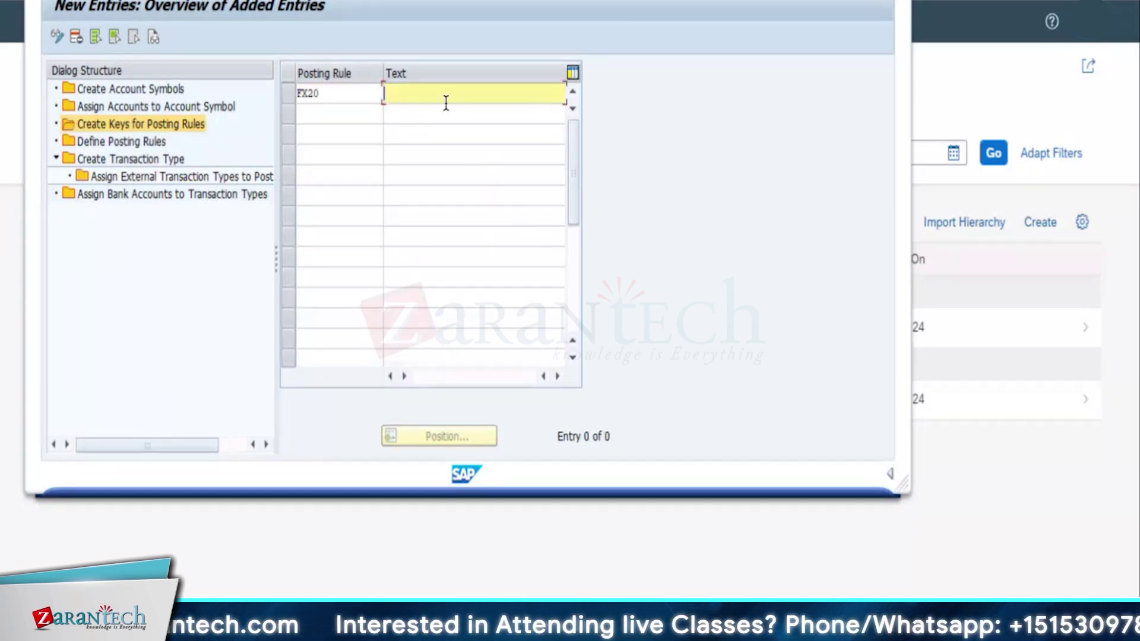
text(po)
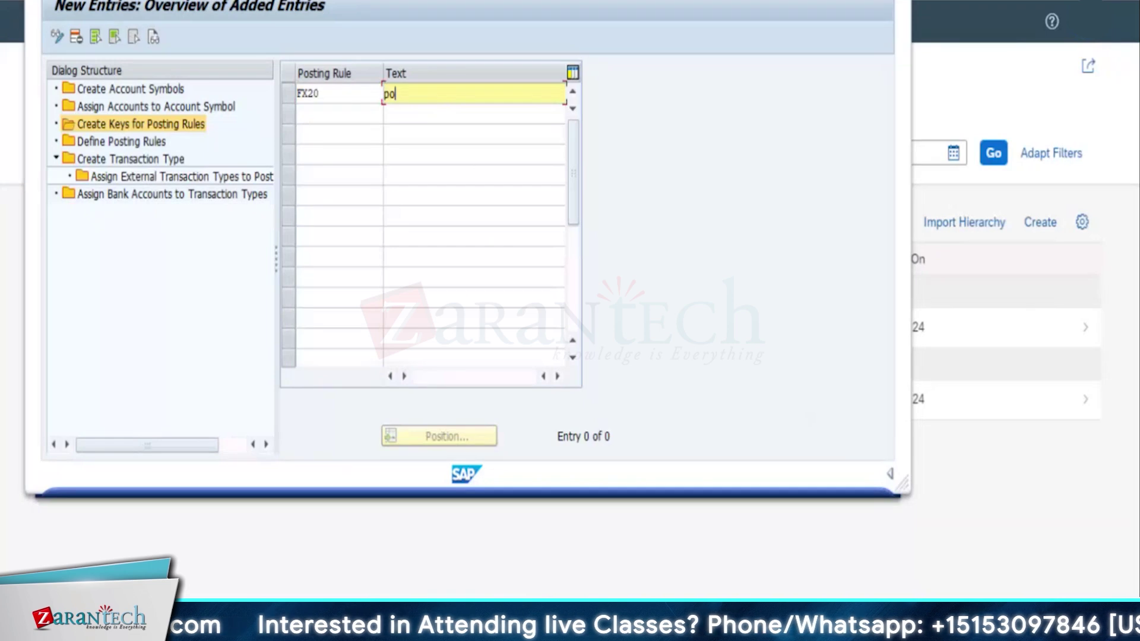
text(stal expe)
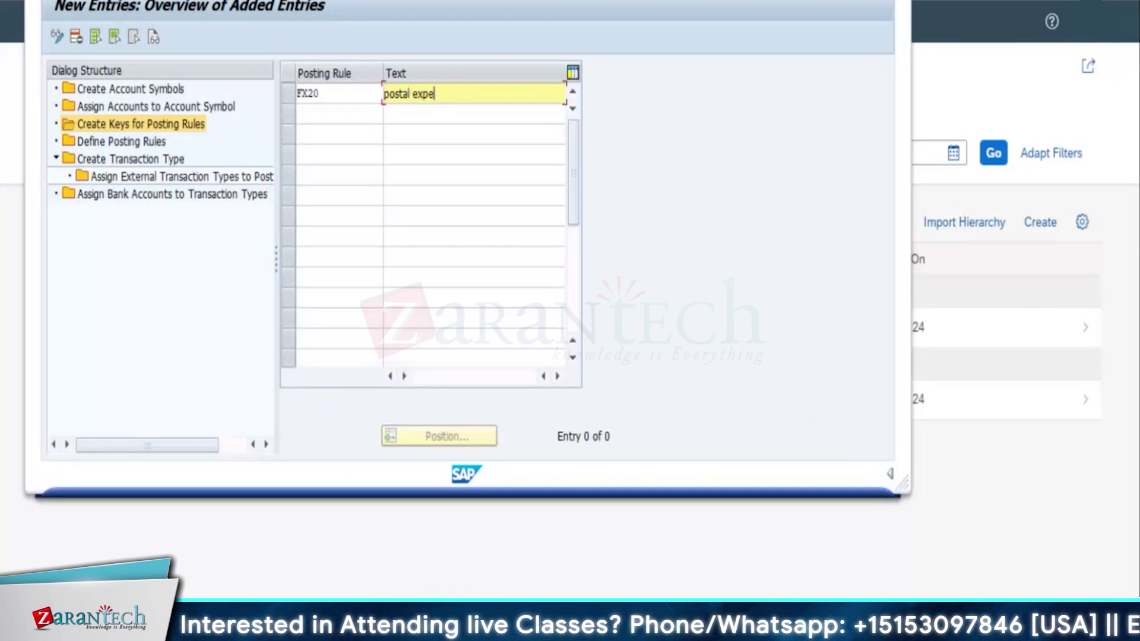
text(nses)
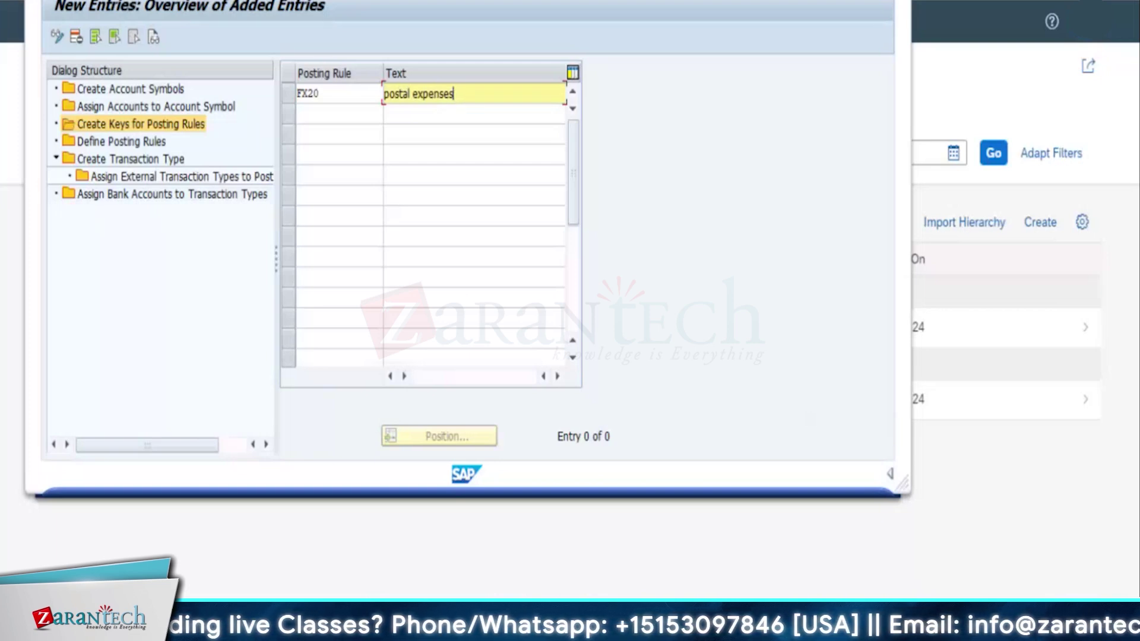
key(Return)
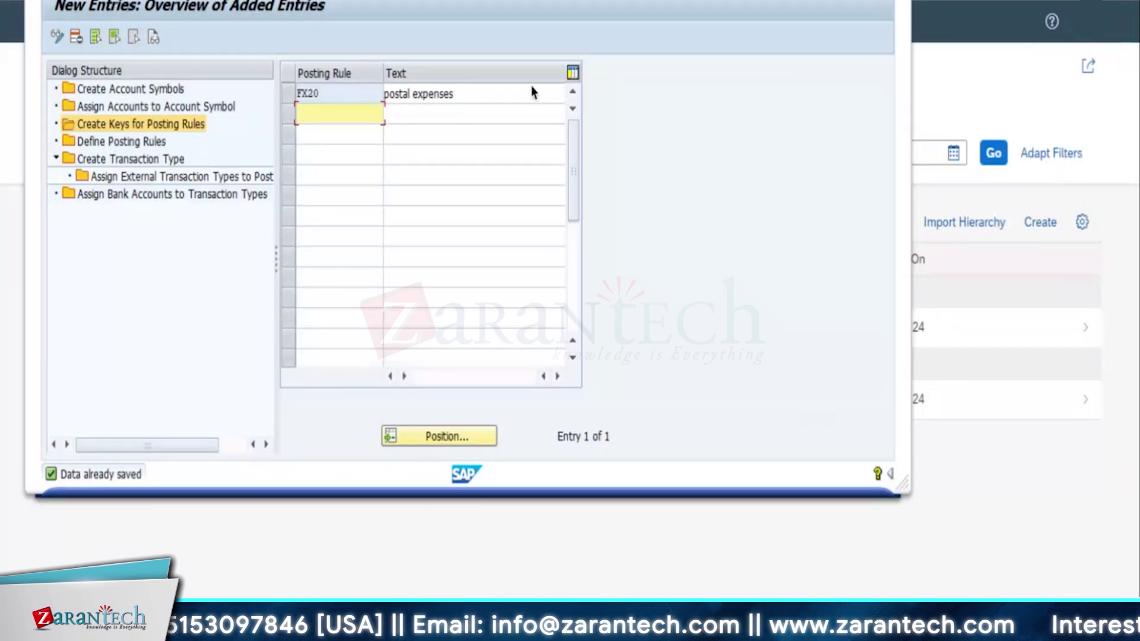
Open the Define Posting Rules overview.
drag(319, 94, 305, 93)
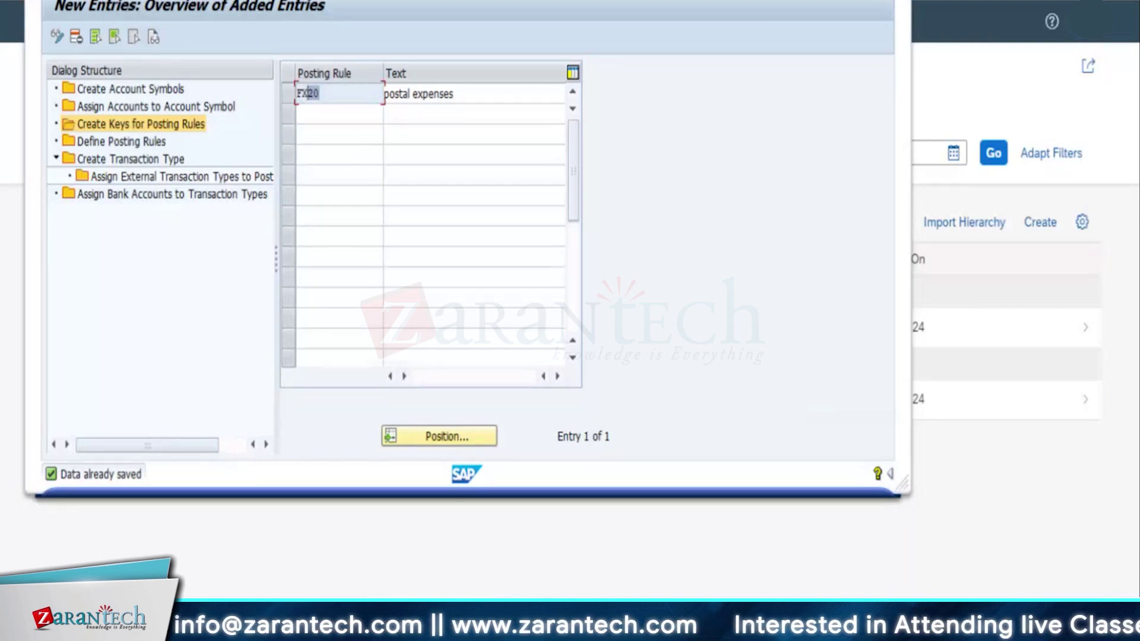
click(133, 146)
double_click(133, 146)
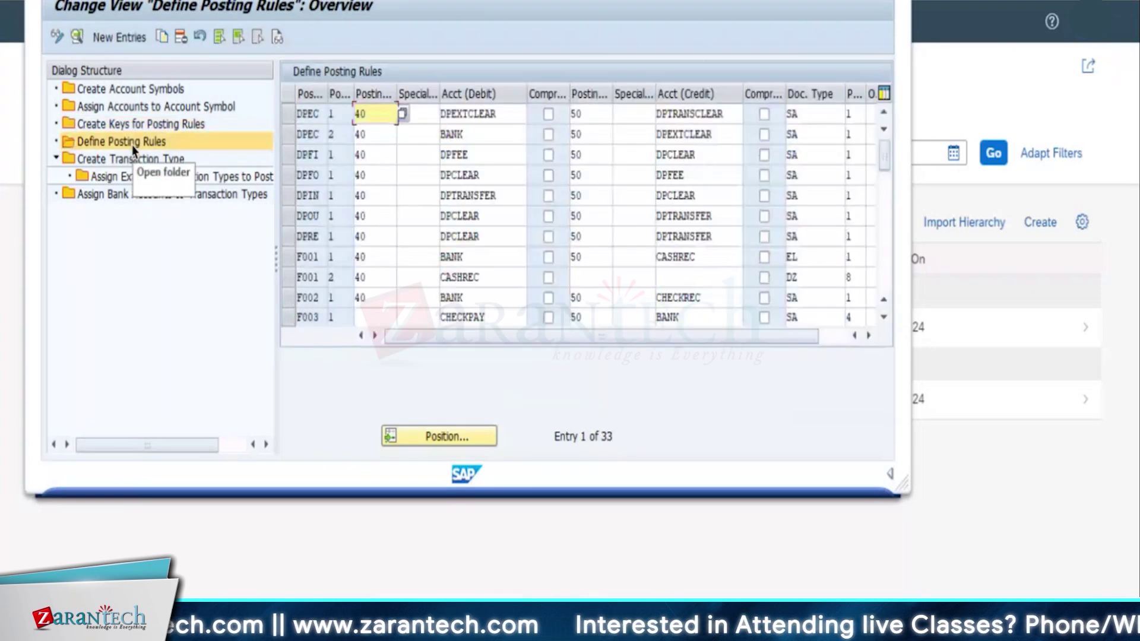
Start a new posting rule for FX20 with posting area 1.
click(105, 35)
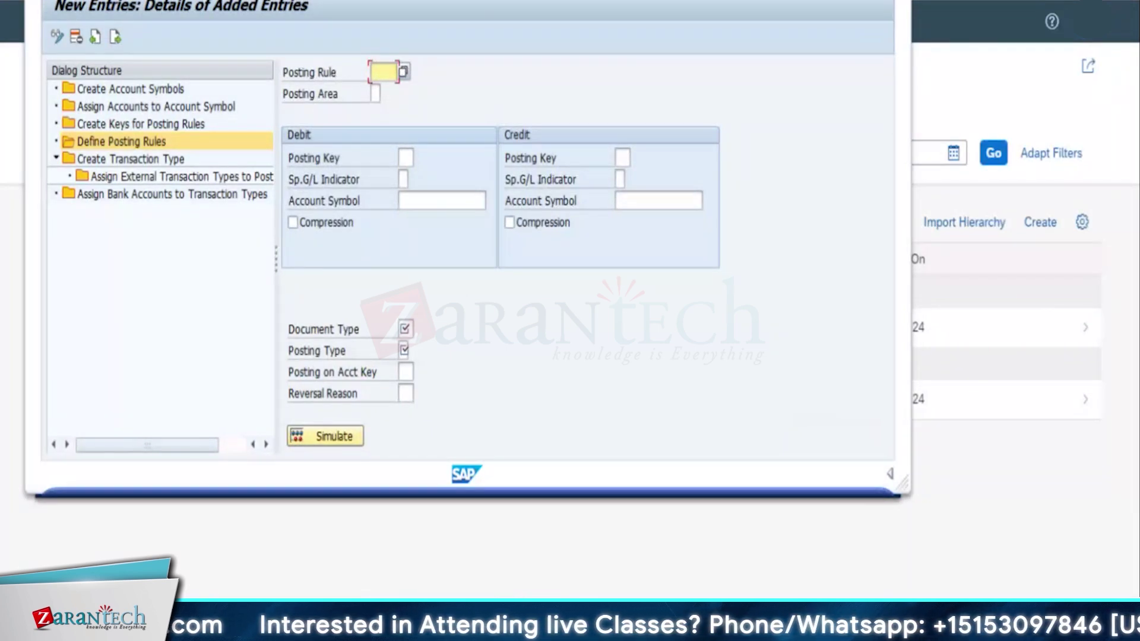
click(404, 72)
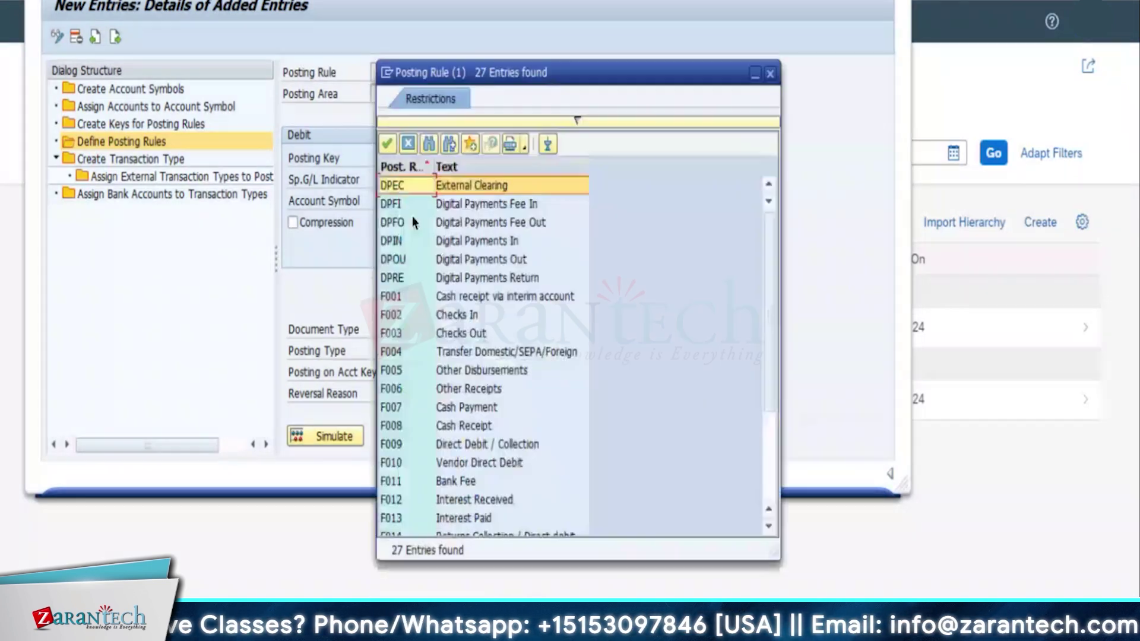
scroll(465, 371, down, 3)
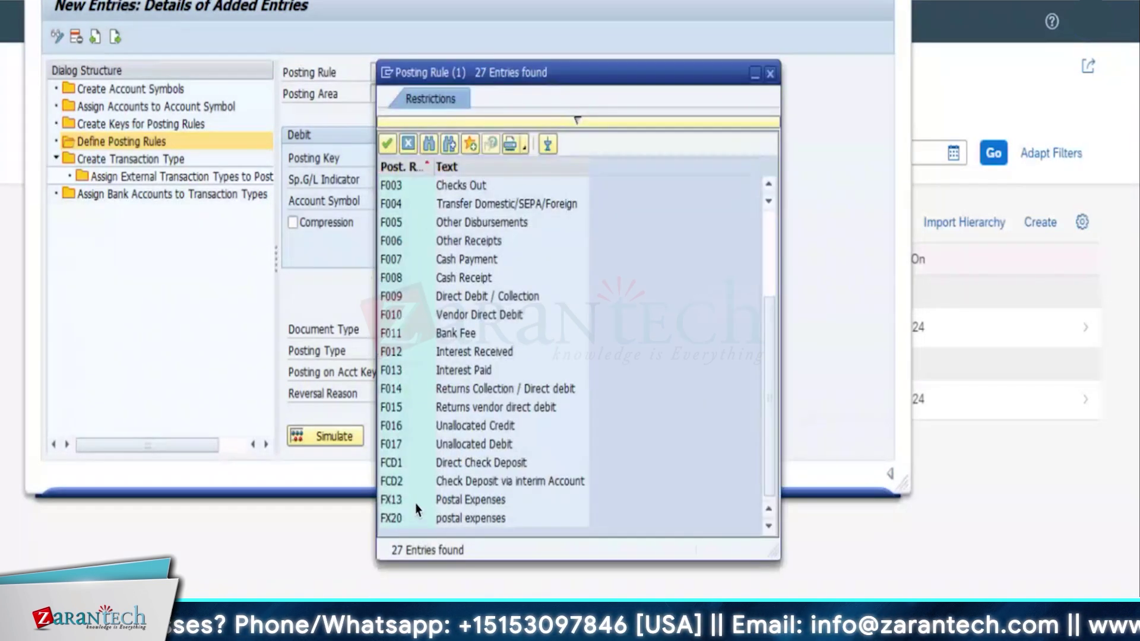
double_click(404, 518)
click(376, 94)
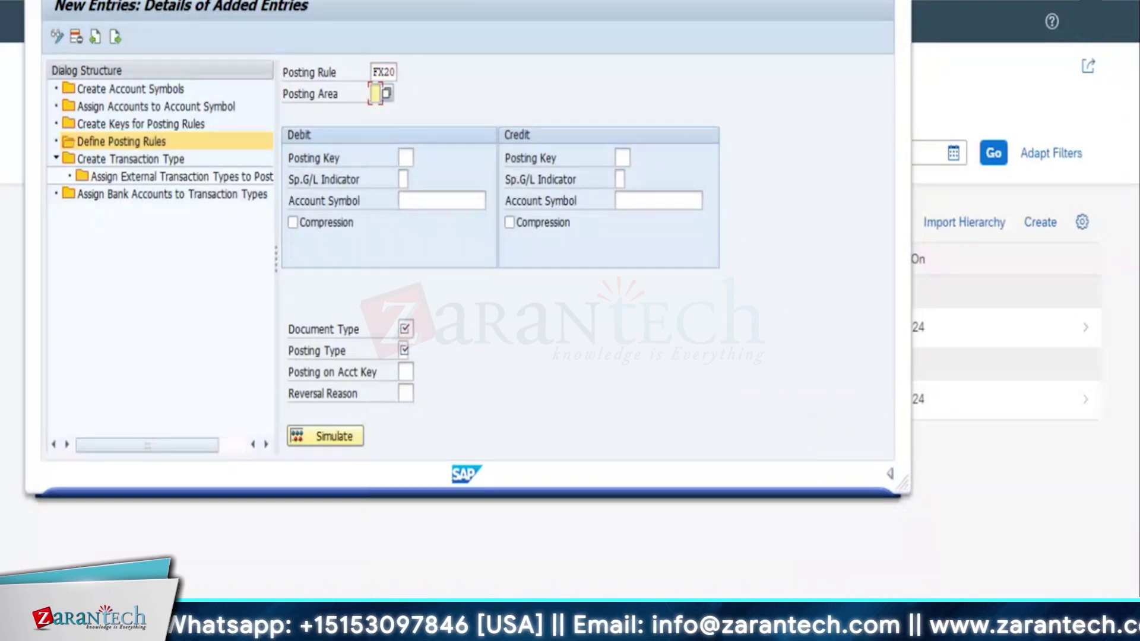
text(1)
key(Tab)
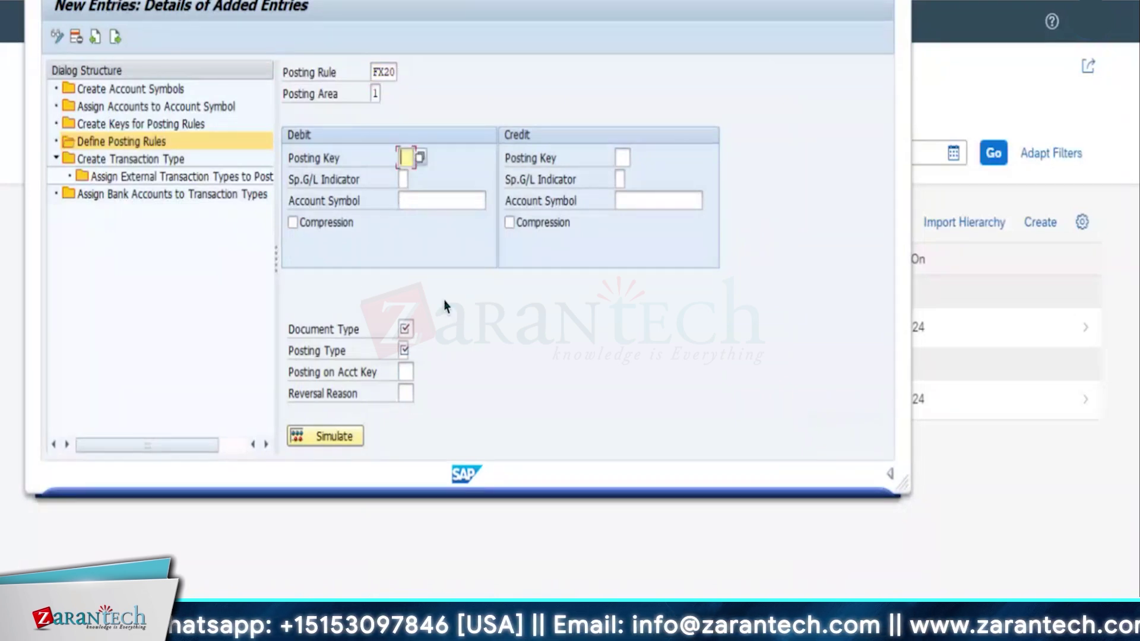
Set the debit side to posting key 40 and account symbol POSTAL20.
click(419, 158)
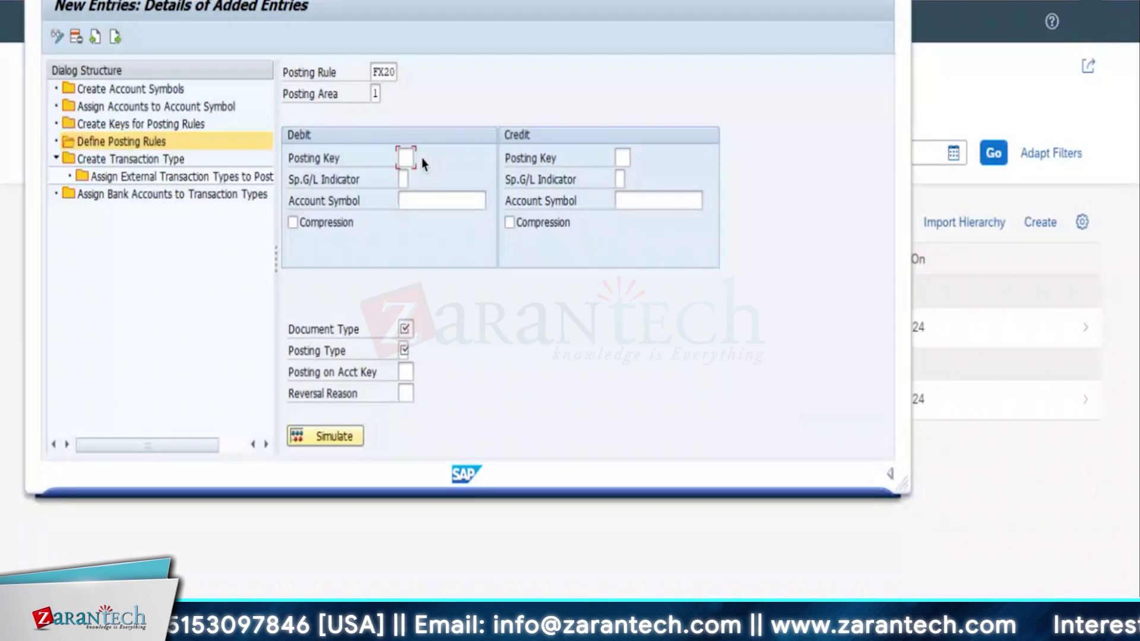
scroll(464, 423, down, 5)
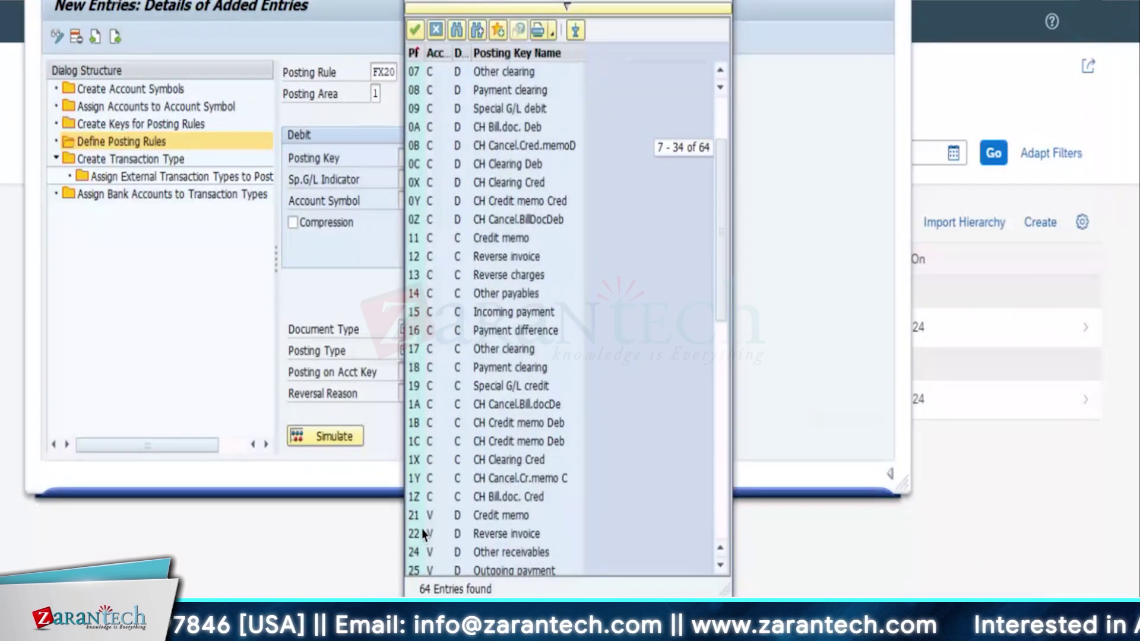
scroll(425, 534, down, 4)
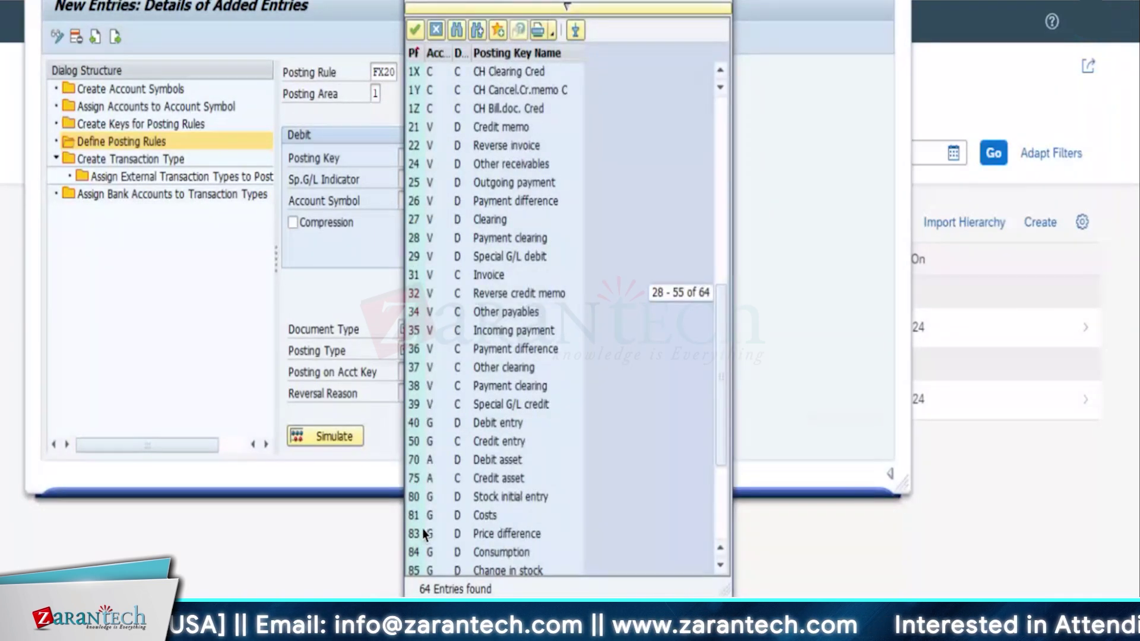
double_click(492, 426)
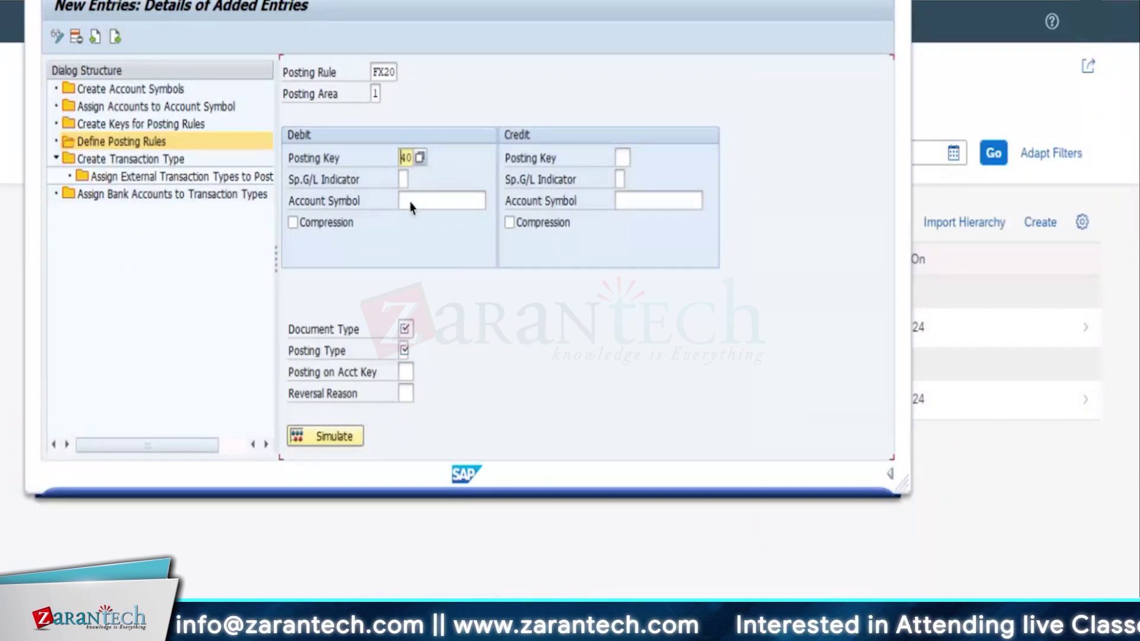
click(402, 178)
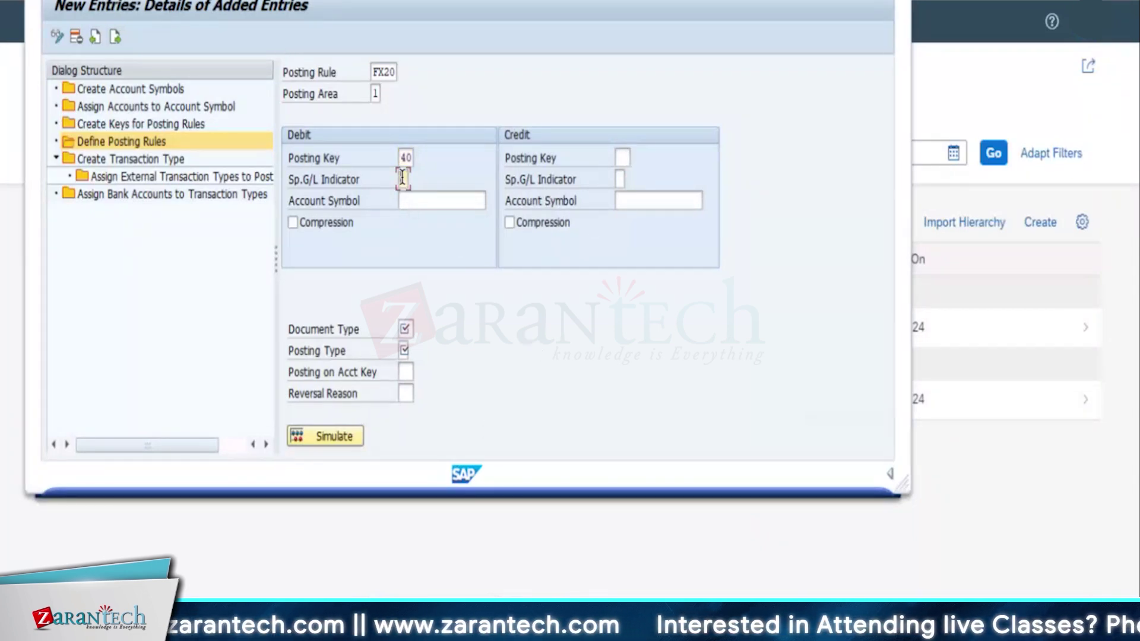
click(418, 196)
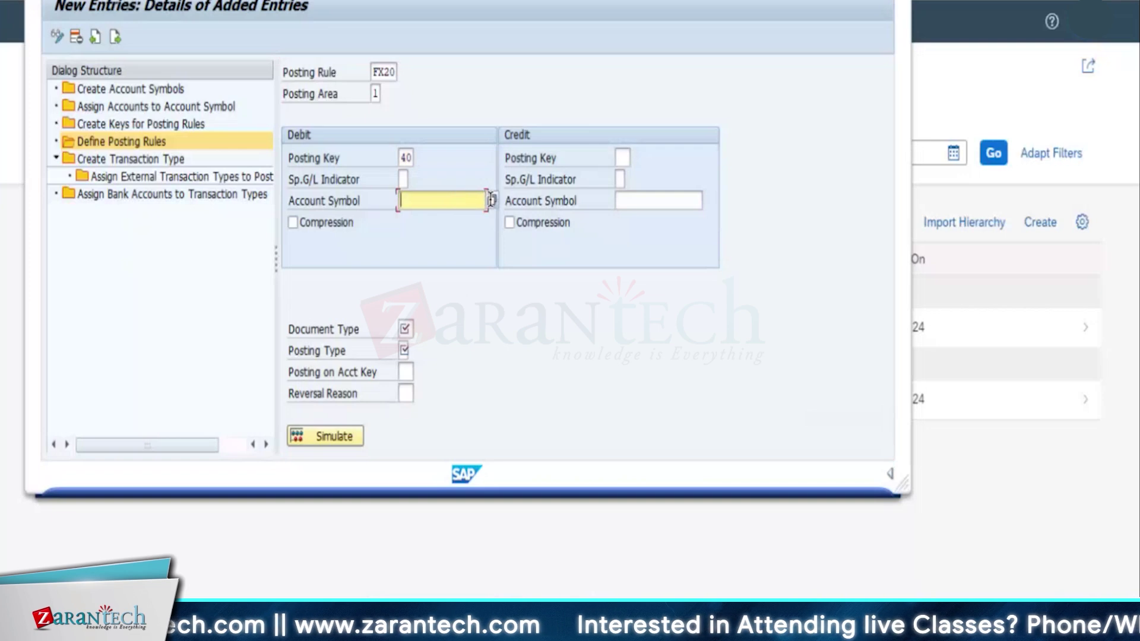
click(489, 199)
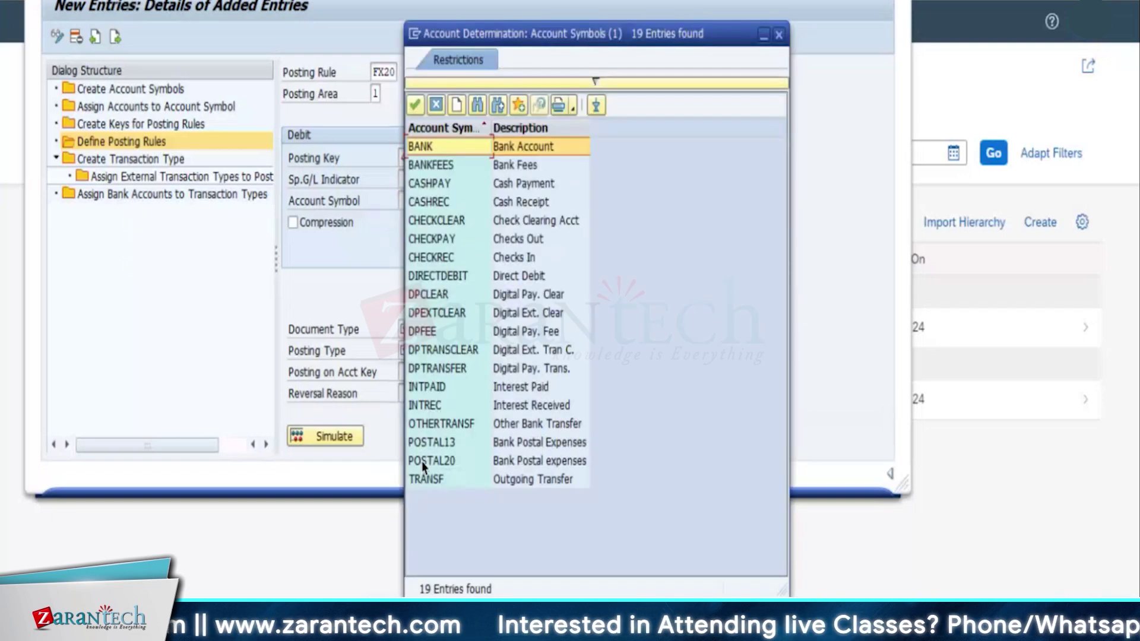
double_click(432, 472)
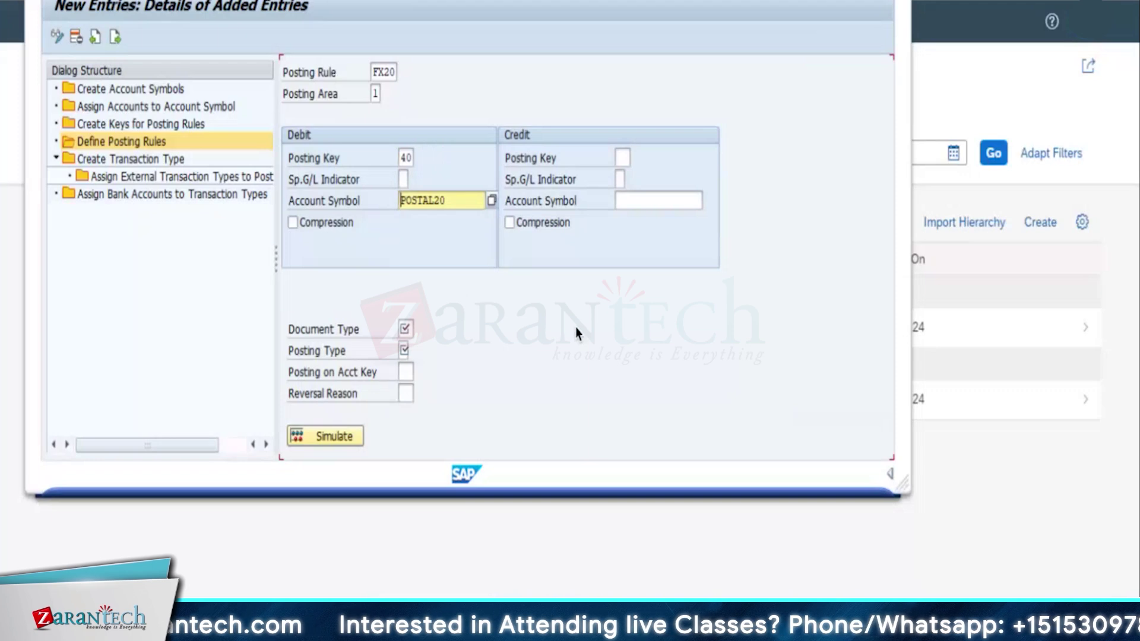
Set the credit side to posting key 50 and account symbol BANK.
click(622, 157)
click(636, 158)
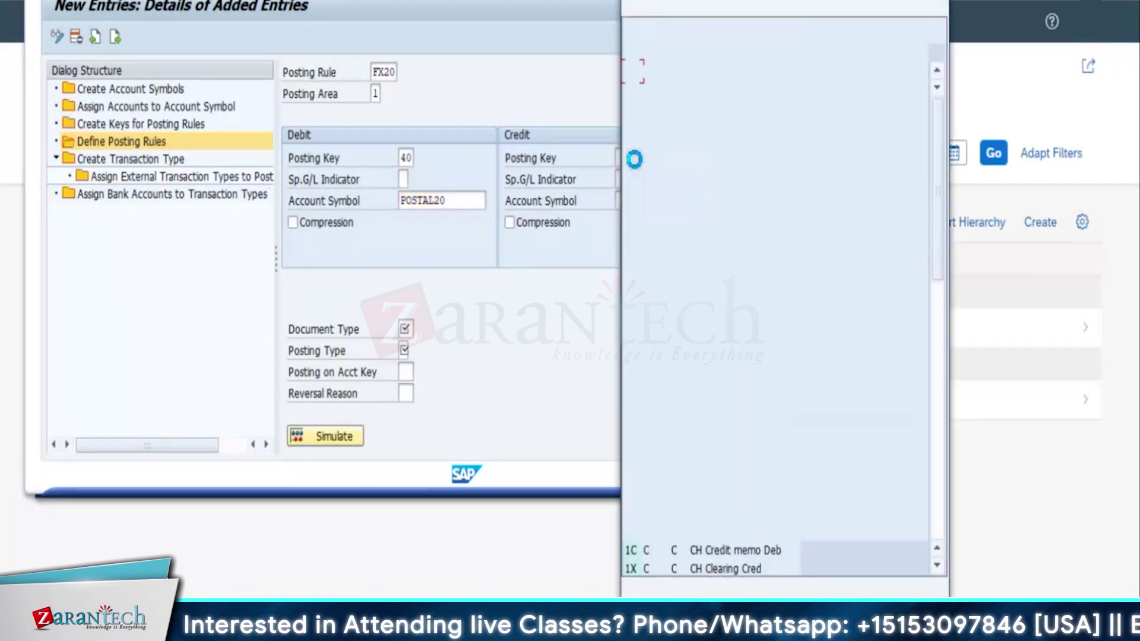
scroll(647, 497, down, 9)
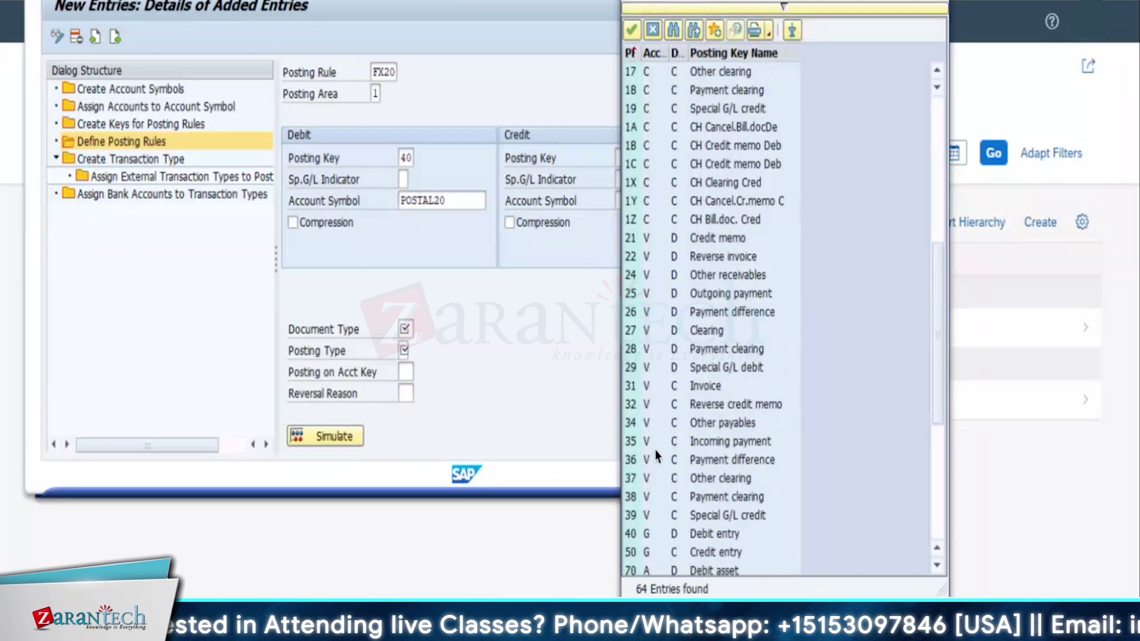
double_click(632, 441)
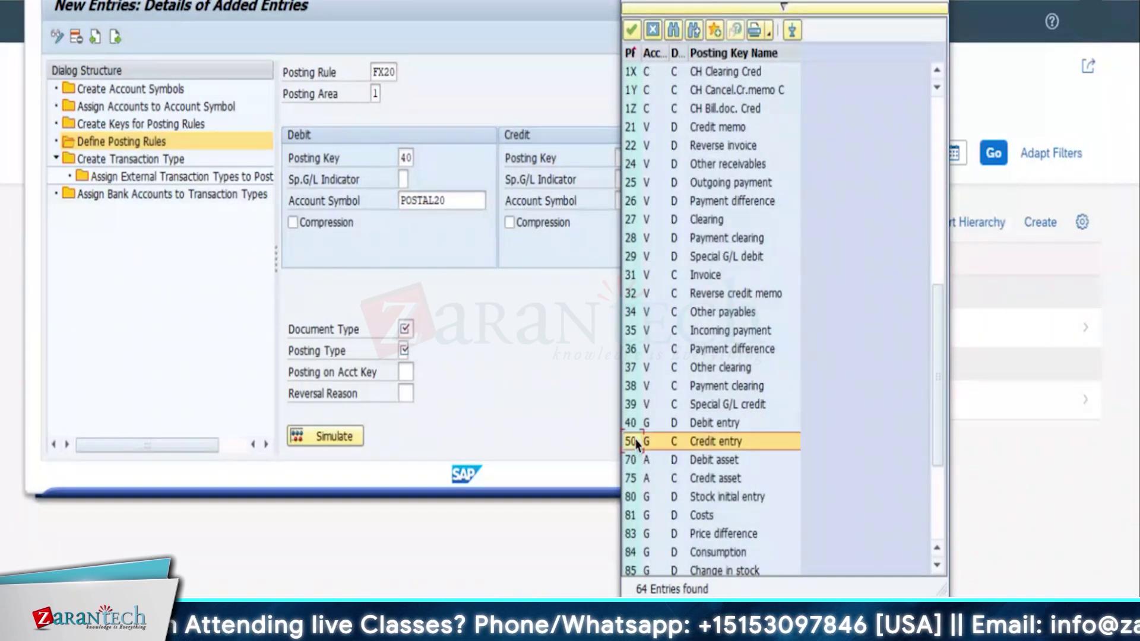
click(623, 200)
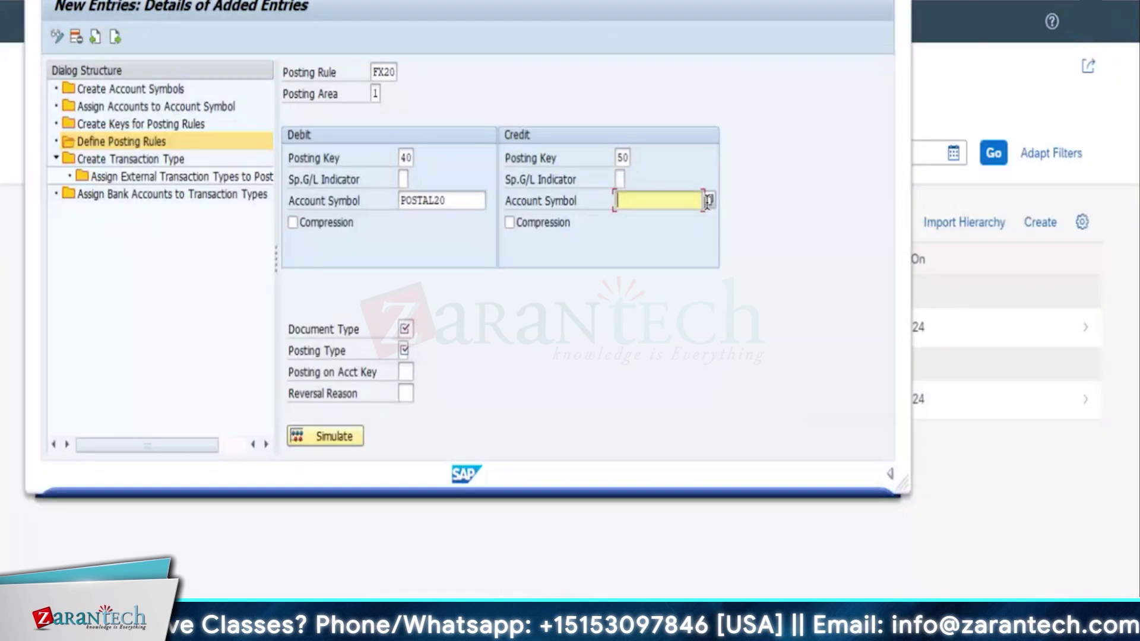
click(709, 200)
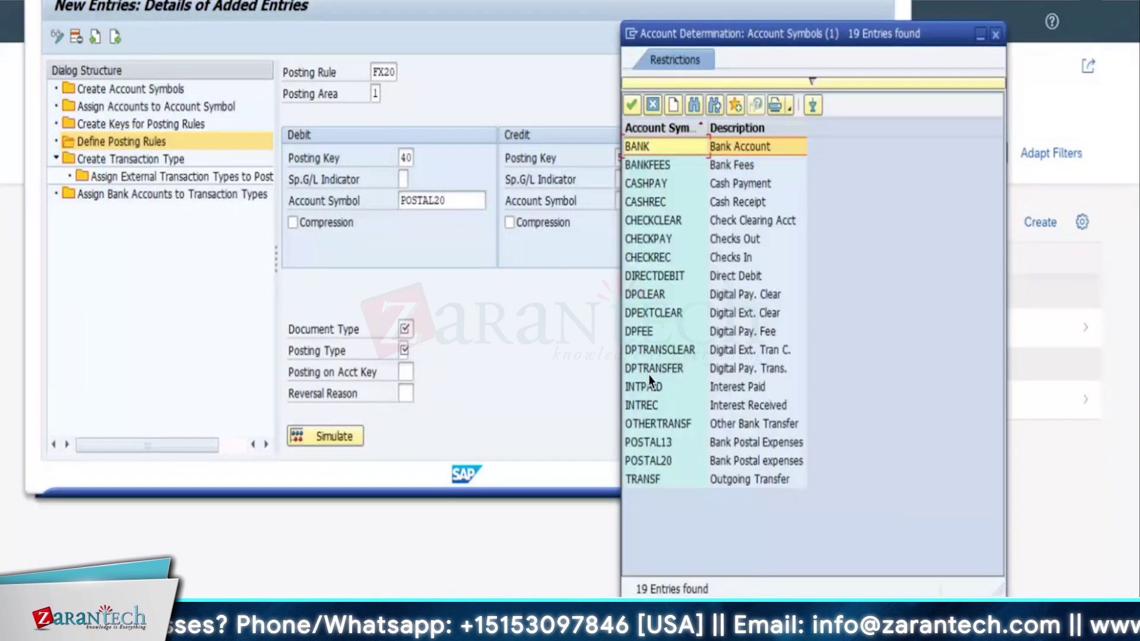
click(657, 151)
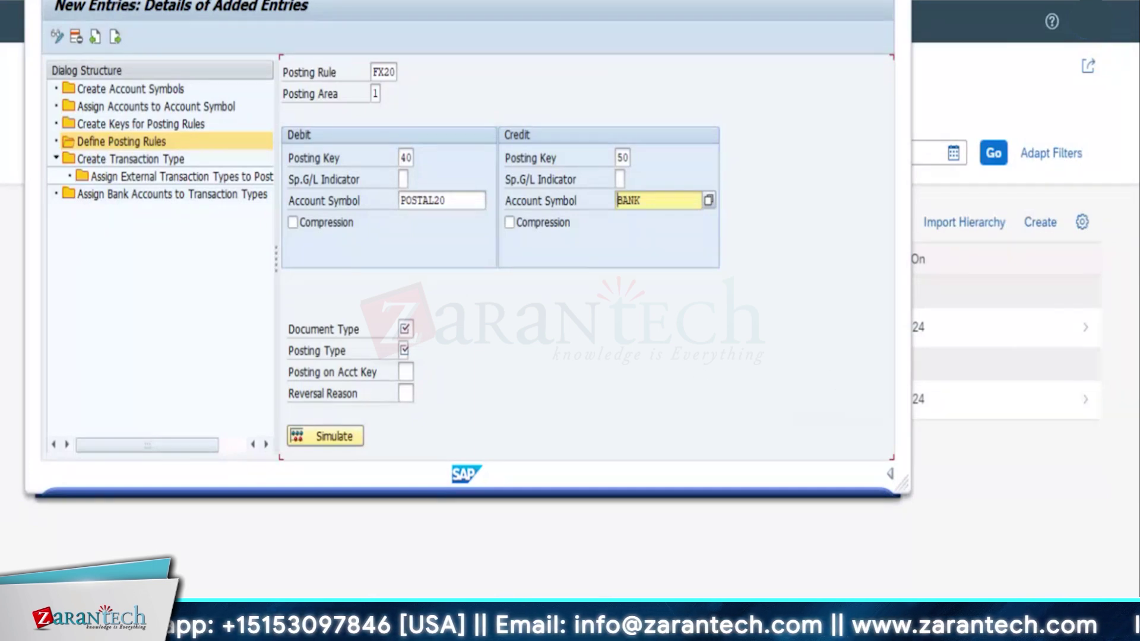
Choose document type SA and posting type 1, then save the FX20 rule.
click(405, 328)
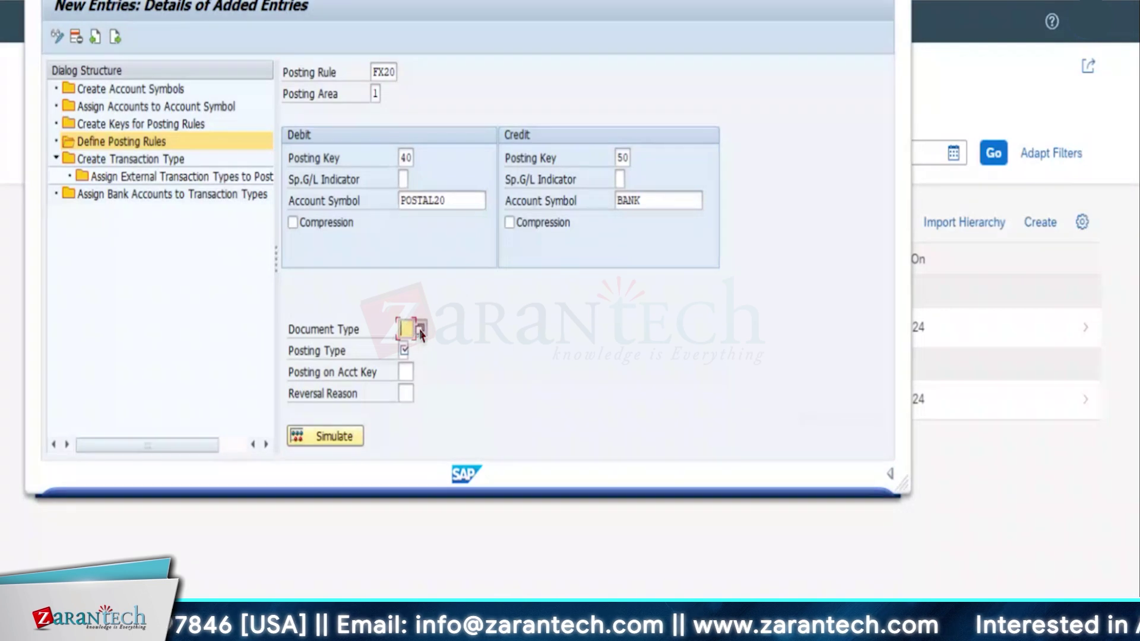
scroll(462, 423, down, 4)
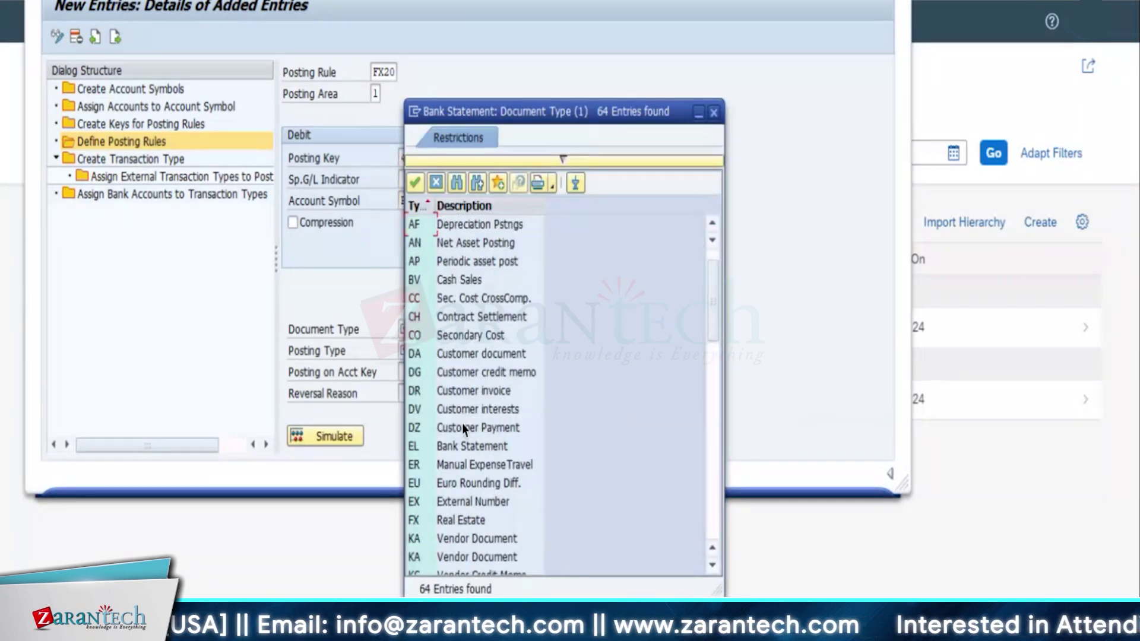
scroll(452, 423, down, 4)
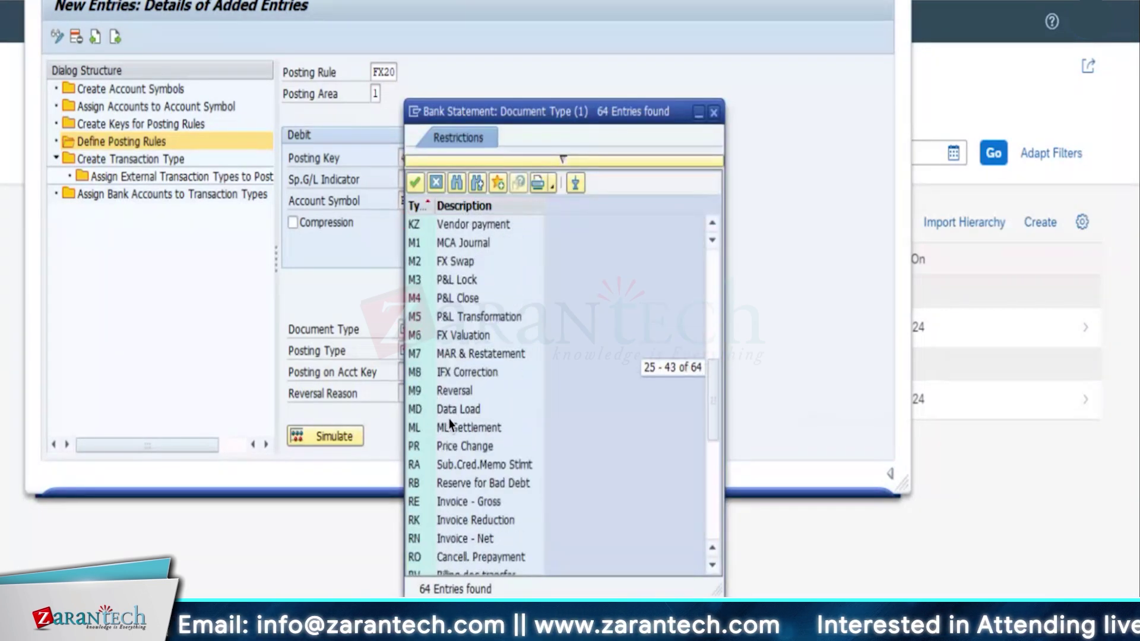
scroll(449, 422, down, 2)
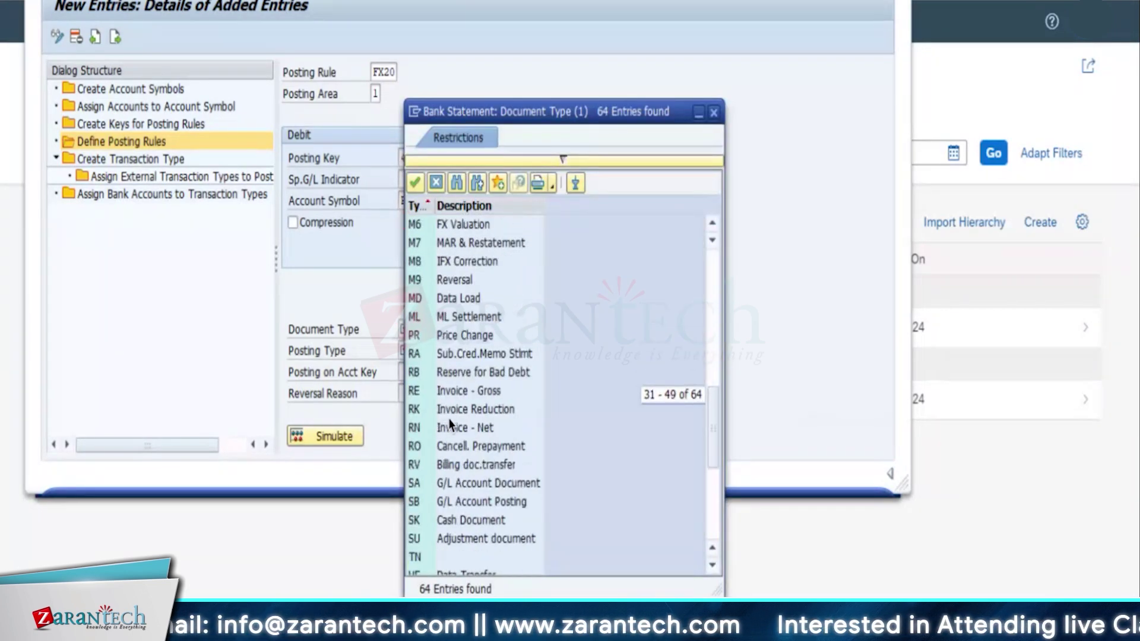
click(479, 486)
double_click(480, 490)
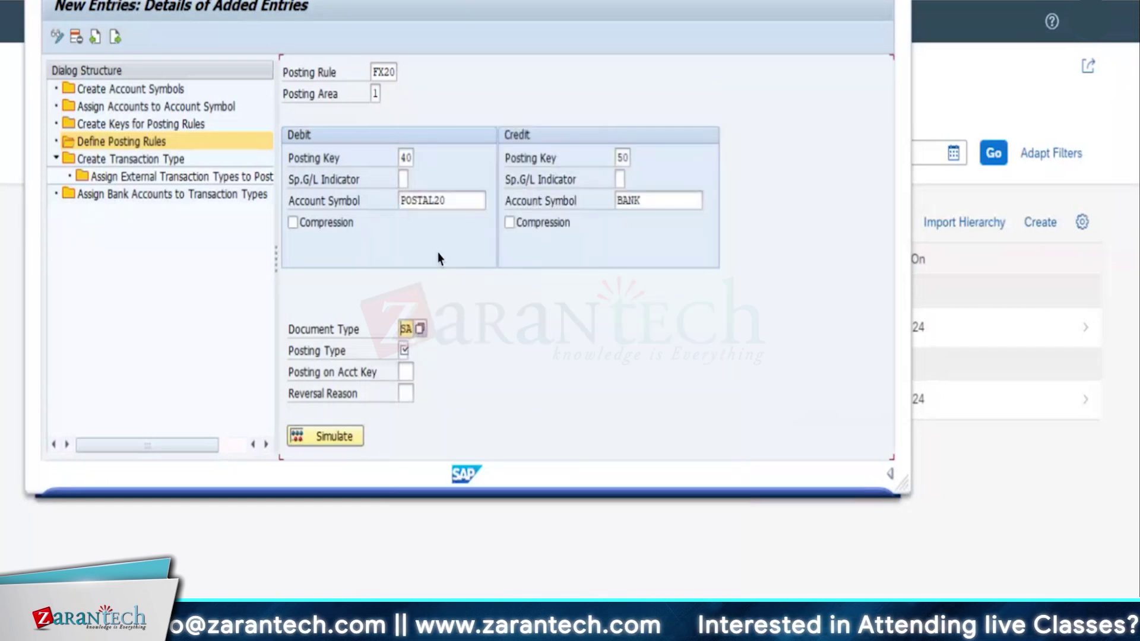
click(412, 354)
click(414, 351)
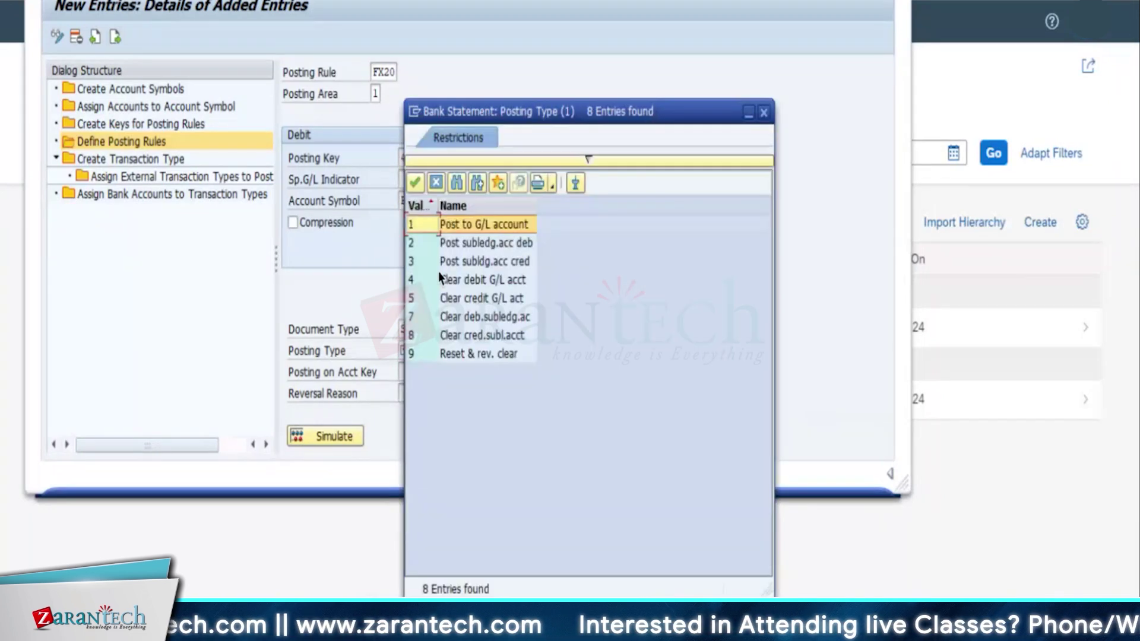
double_click(476, 229)
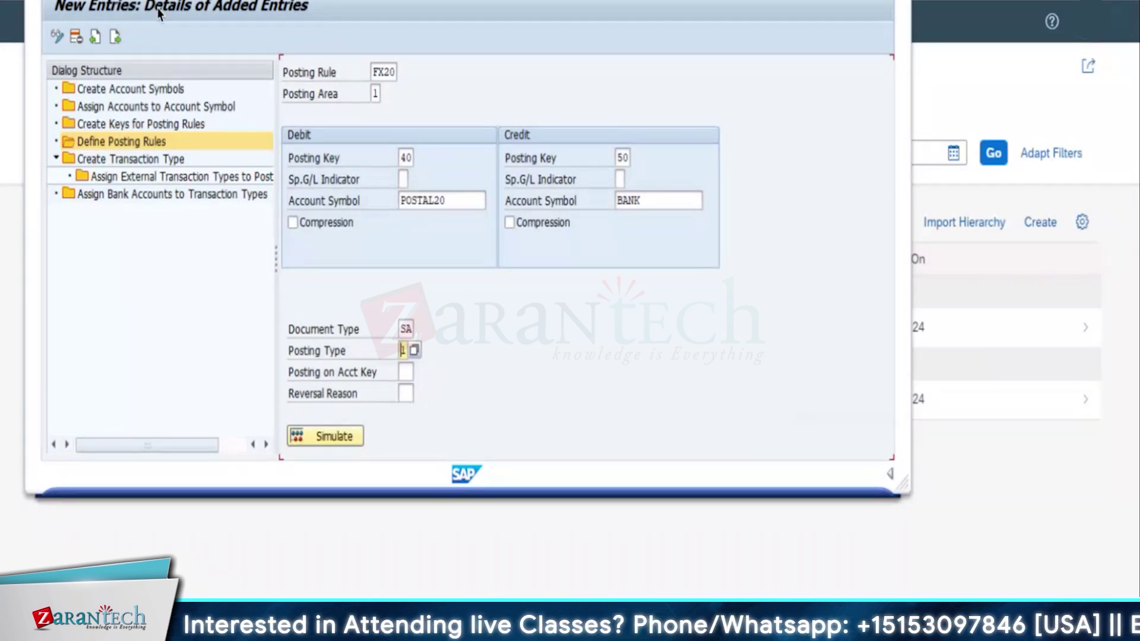
key(Return)
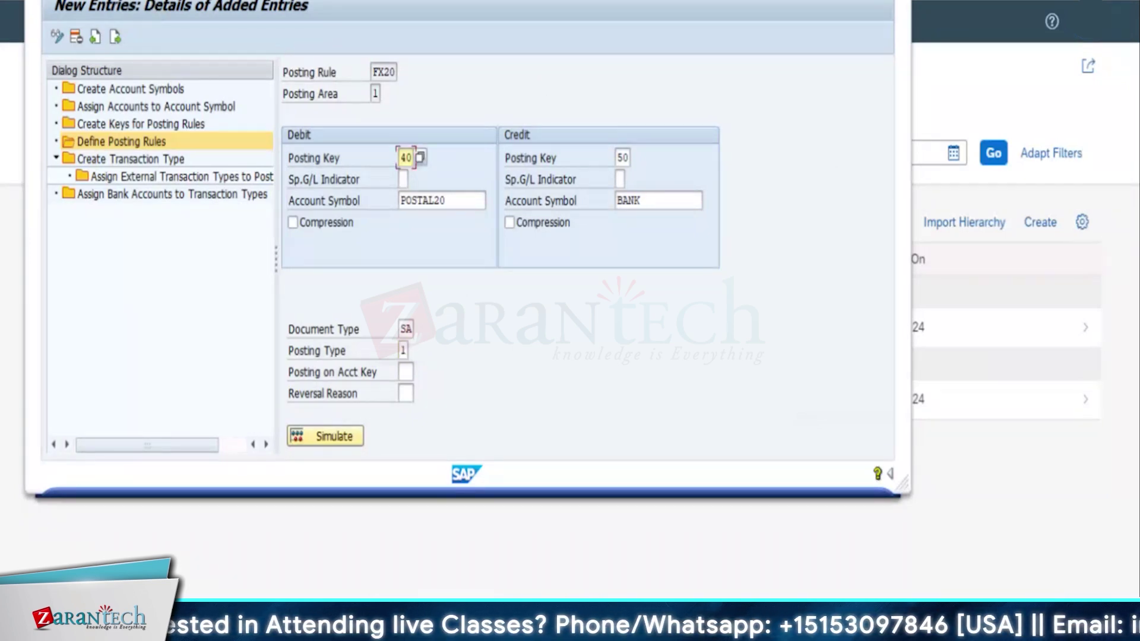
key(ctrl+s)
key(ctrl+s)
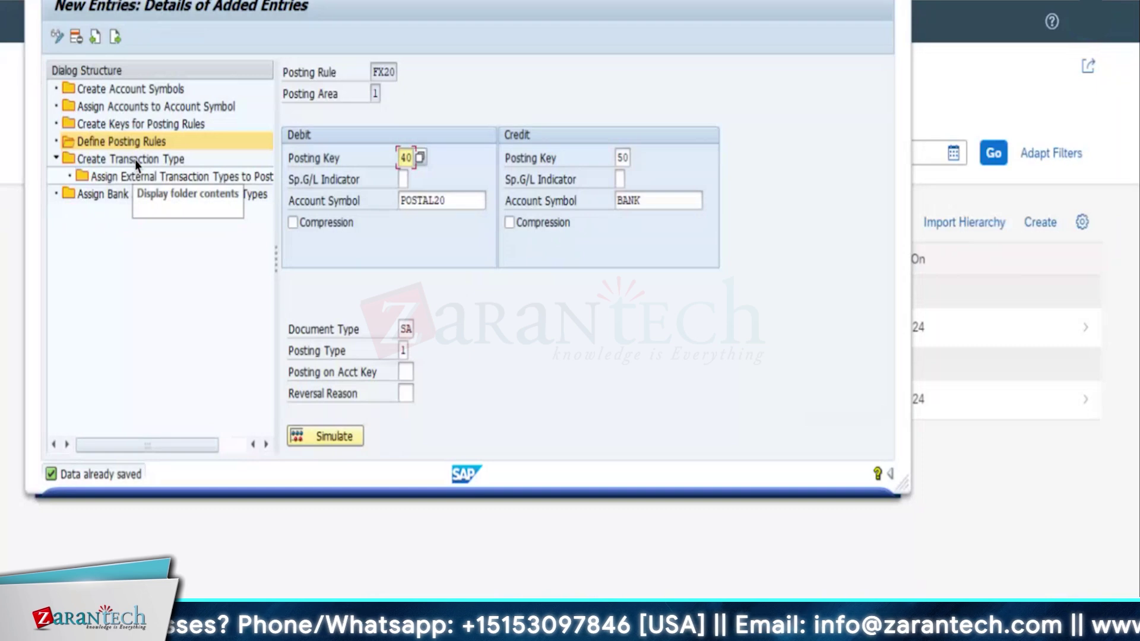
Select transaction type 10MT MT940 (SWIFT) and show its external transaction type assignments.
click(136, 176)
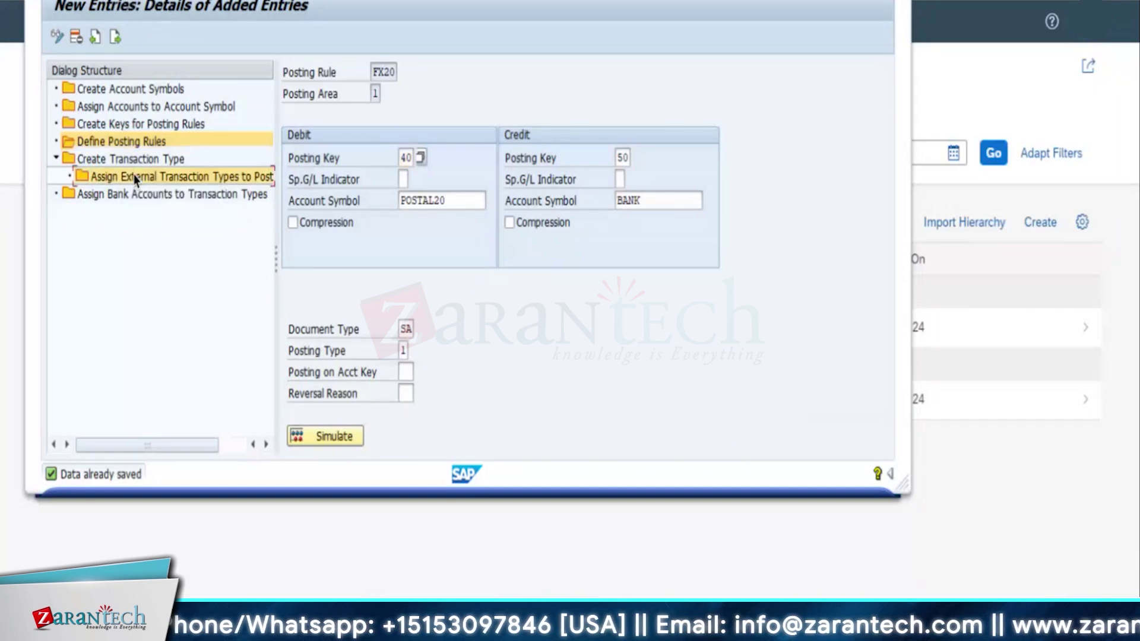
click(136, 159)
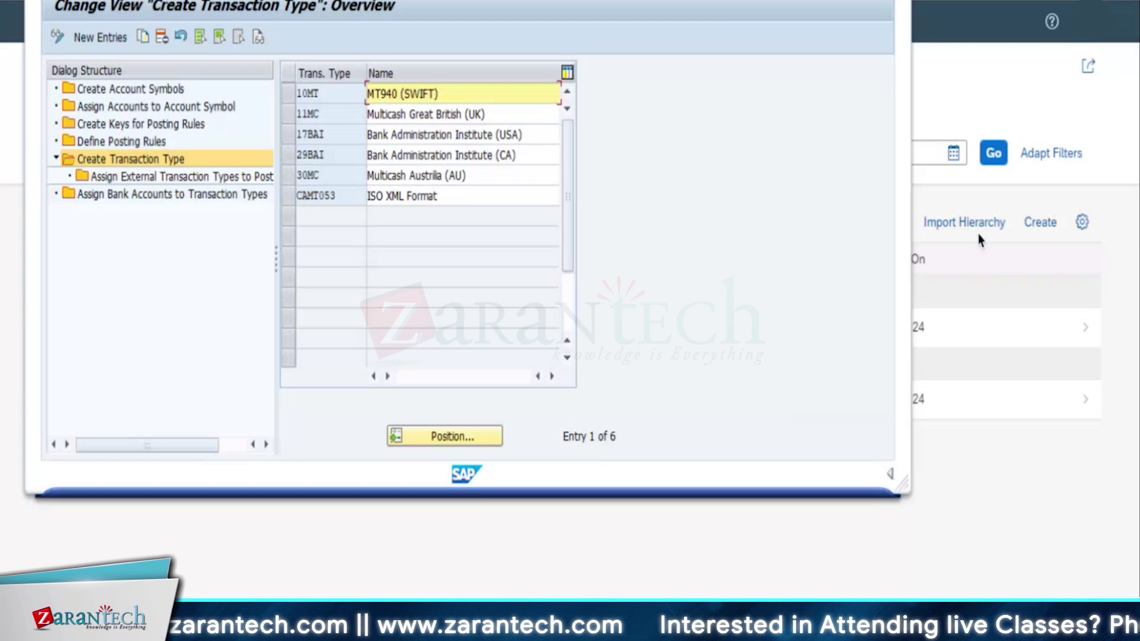
click(303, 94)
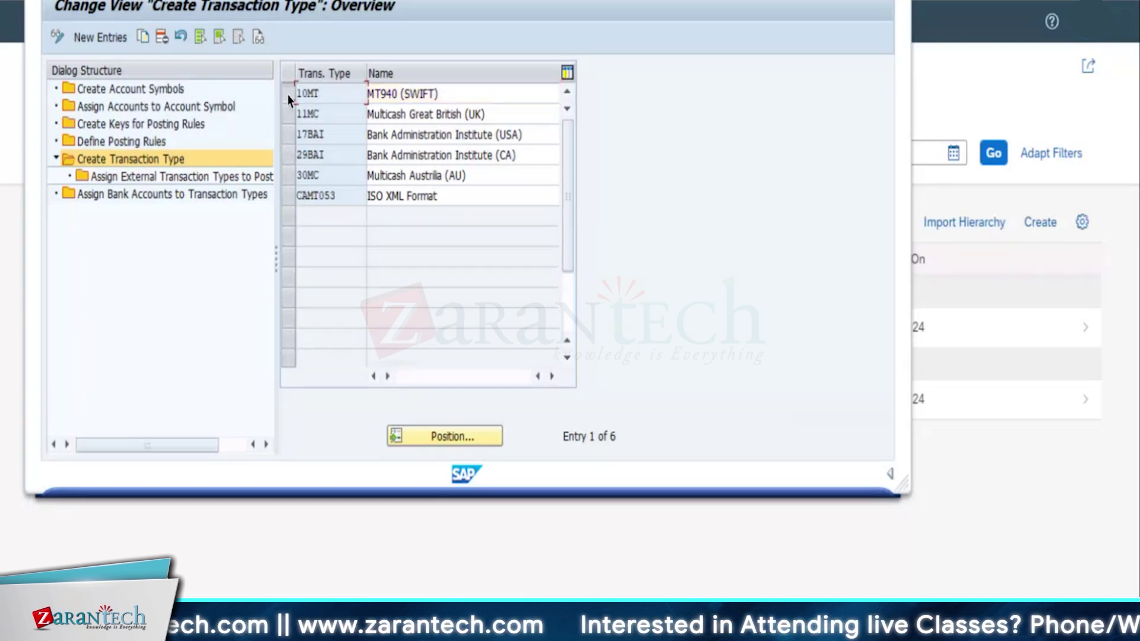
click(287, 94)
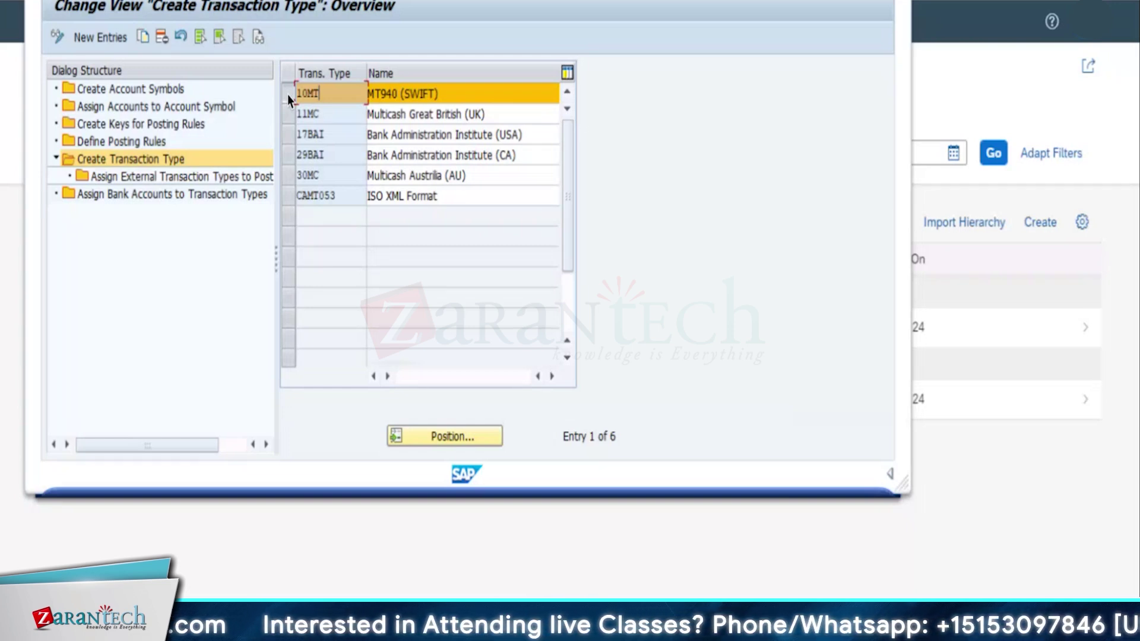
double_click(160, 177)
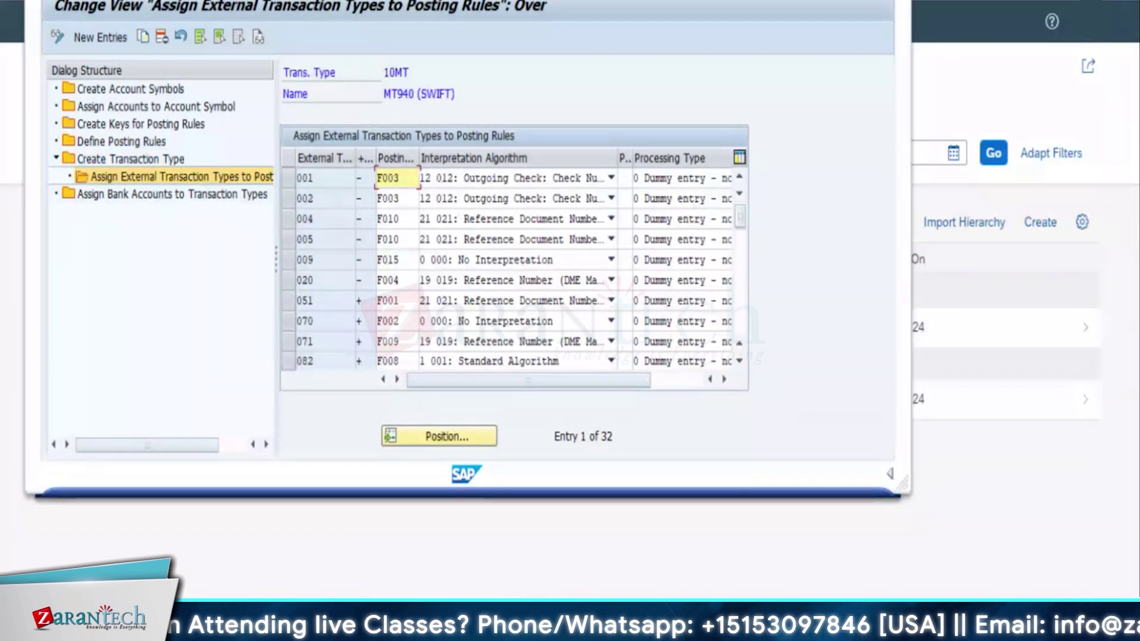
Map external type 620 with a minus sign to posting rule FX20 and save.
click(101, 36)
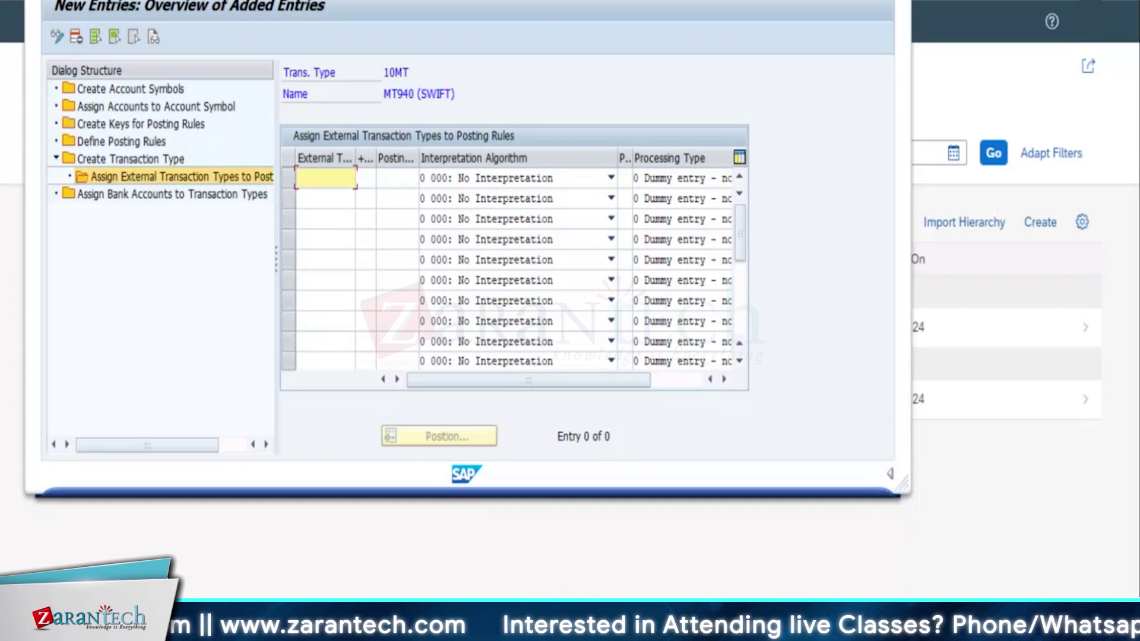
click(319, 176)
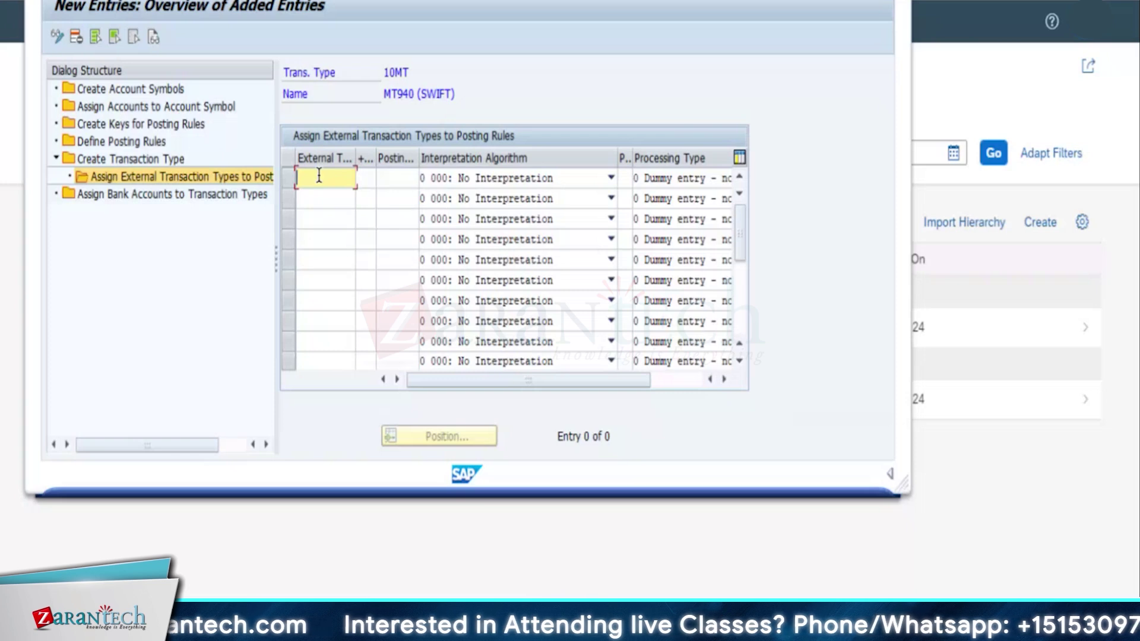
text(C20)
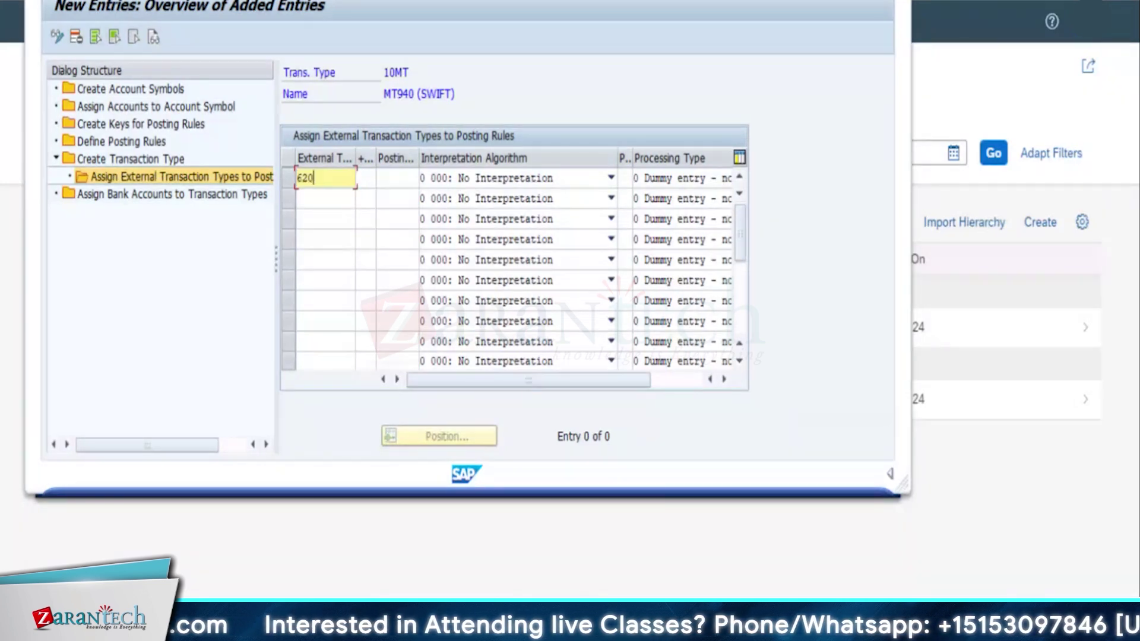
click(367, 183)
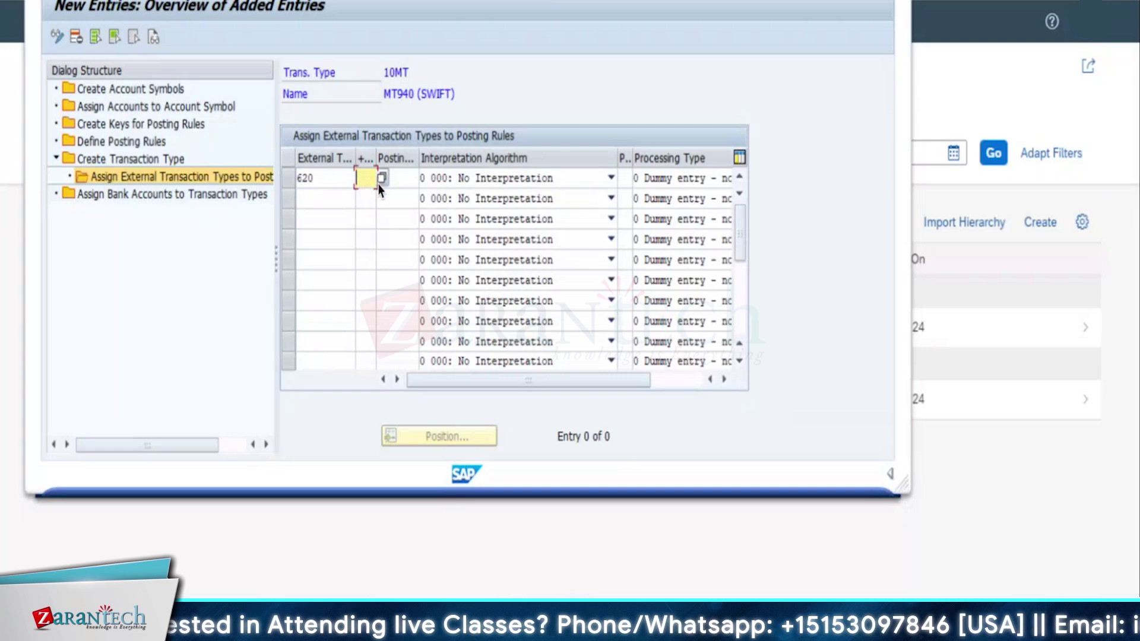
text(-)
click(395, 182)
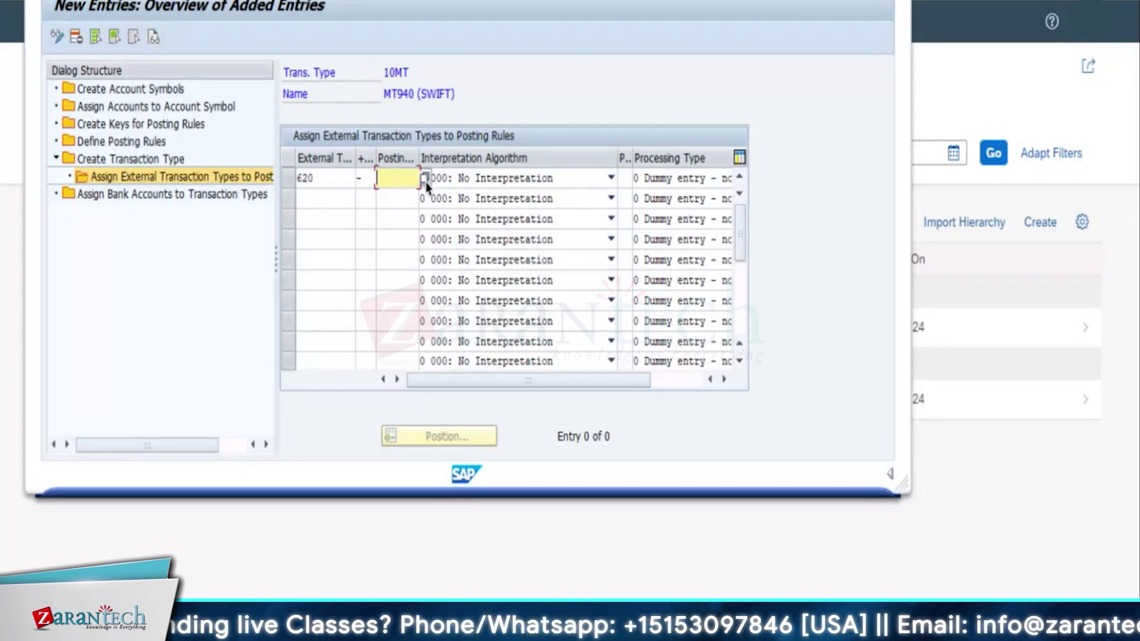
click(425, 181)
scroll(342, 475, down, 3)
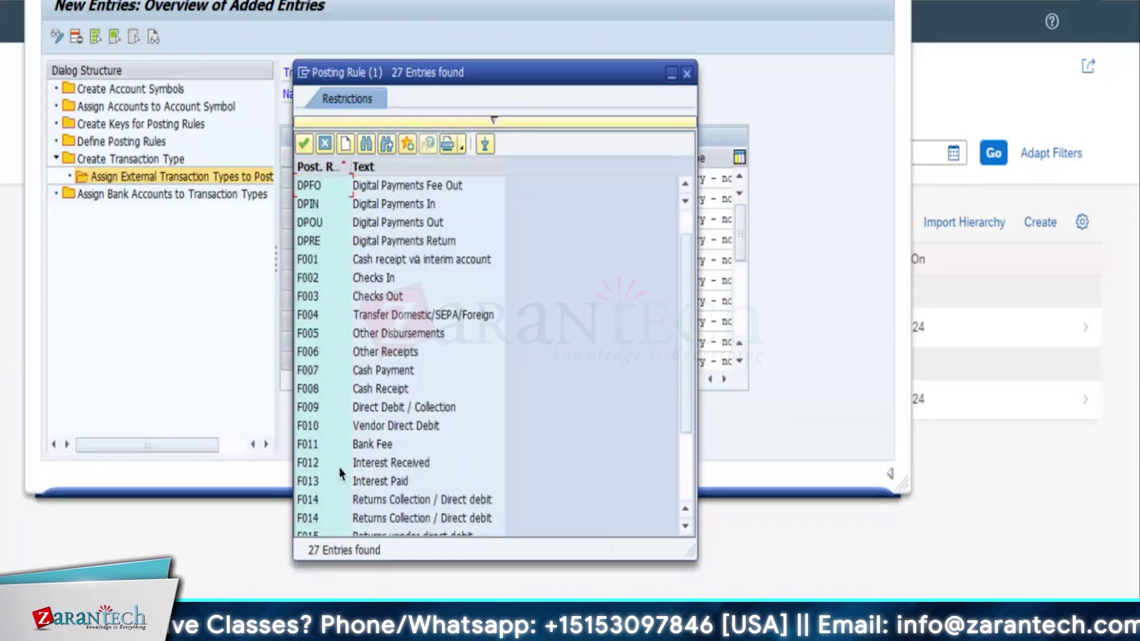
double_click(306, 518)
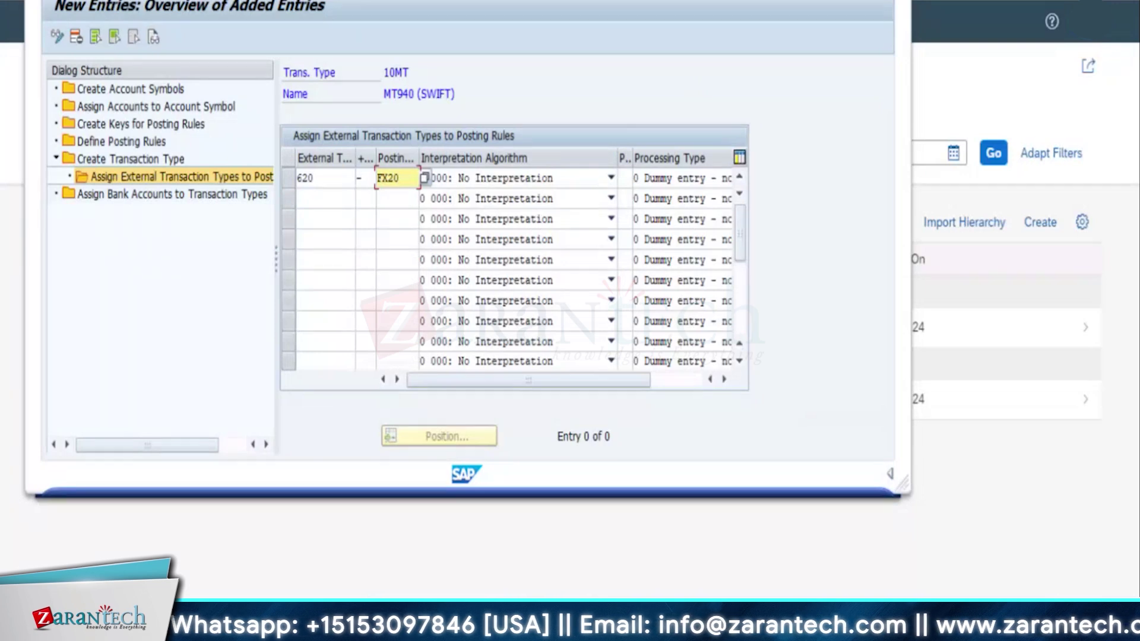
key(Return)
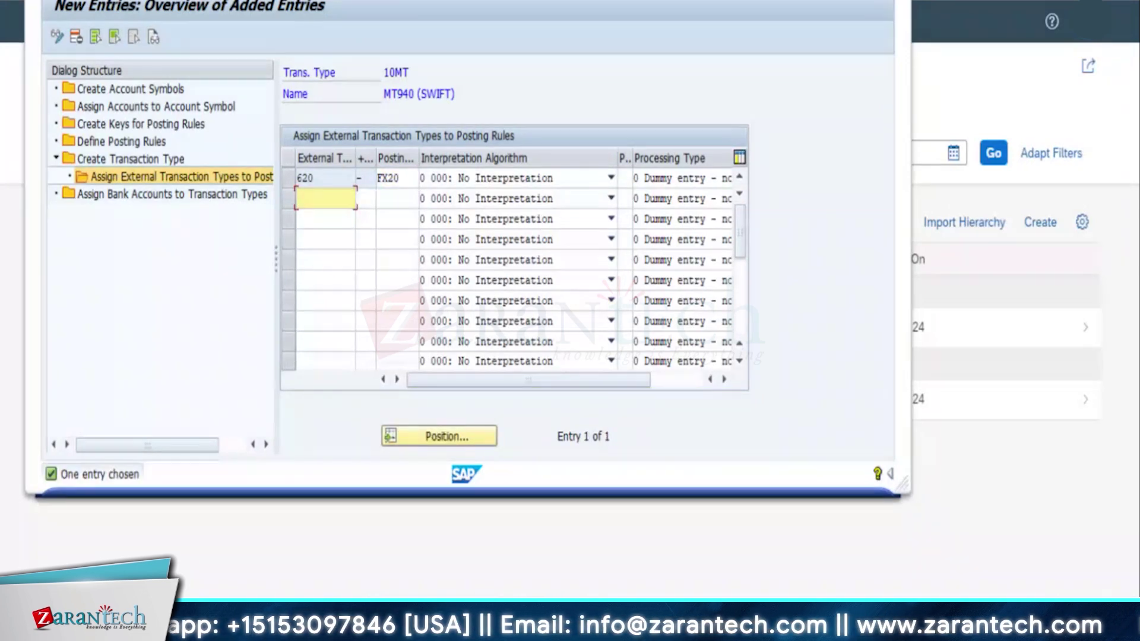
key(ctrl+s)
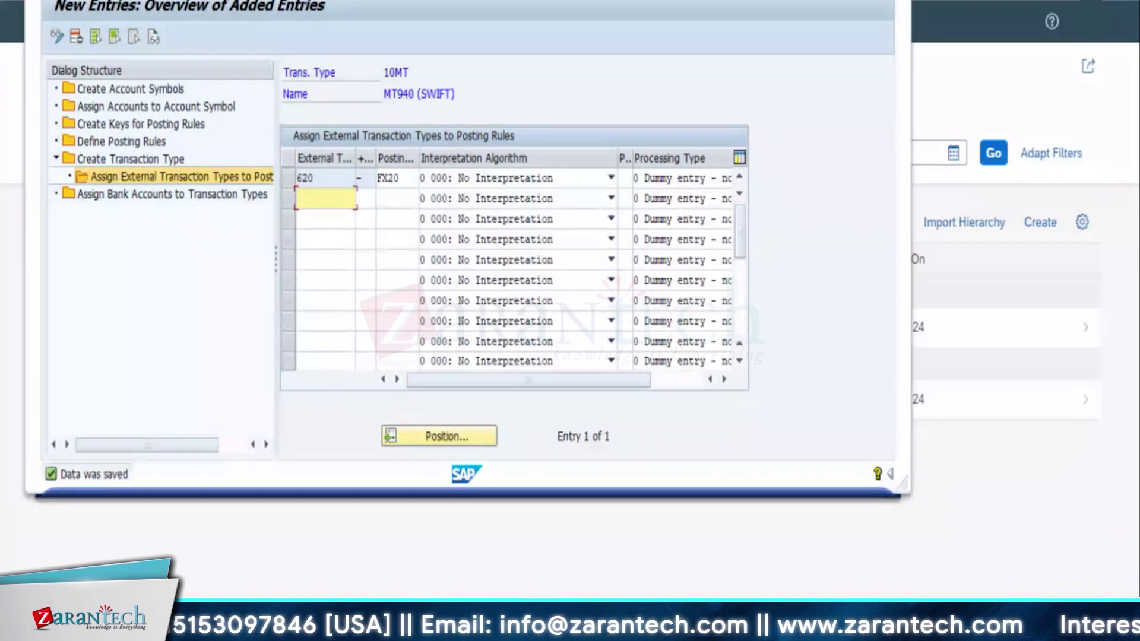
key(ctrl+s)
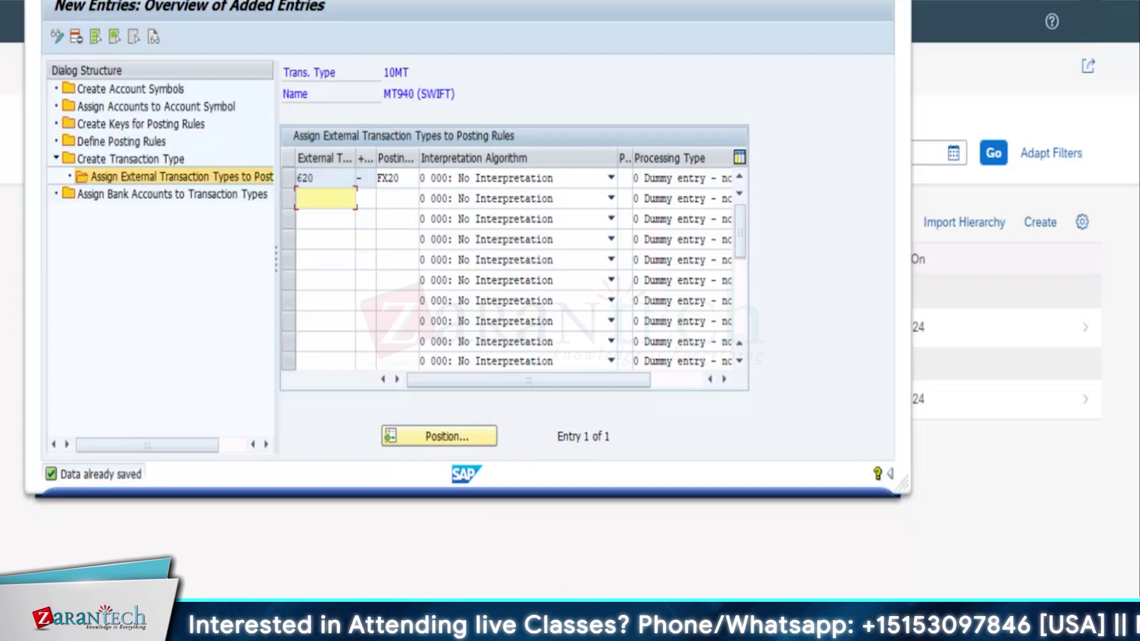
Add a bank account assignment with bank key 50070010 and account 1133698.
double_click(200, 196)
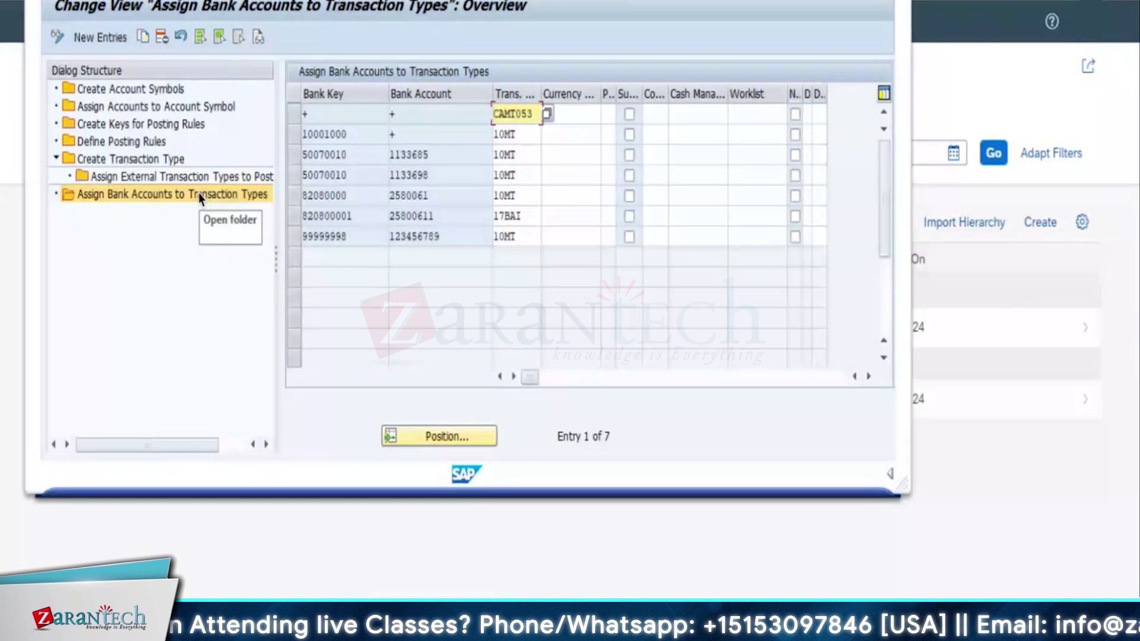
click(99, 38)
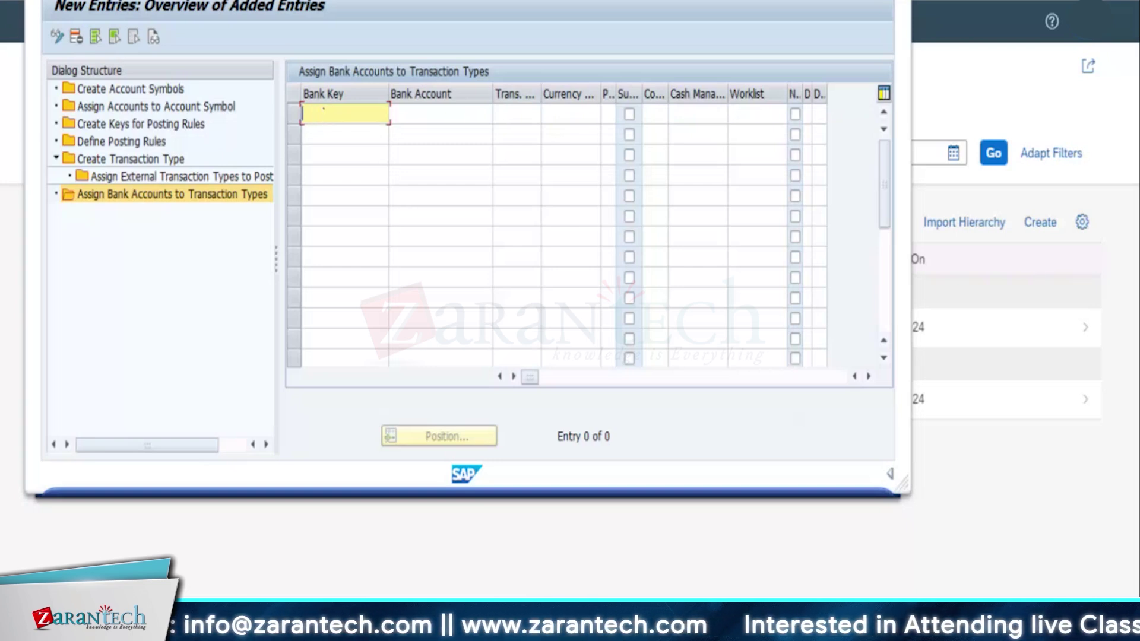
text(500)
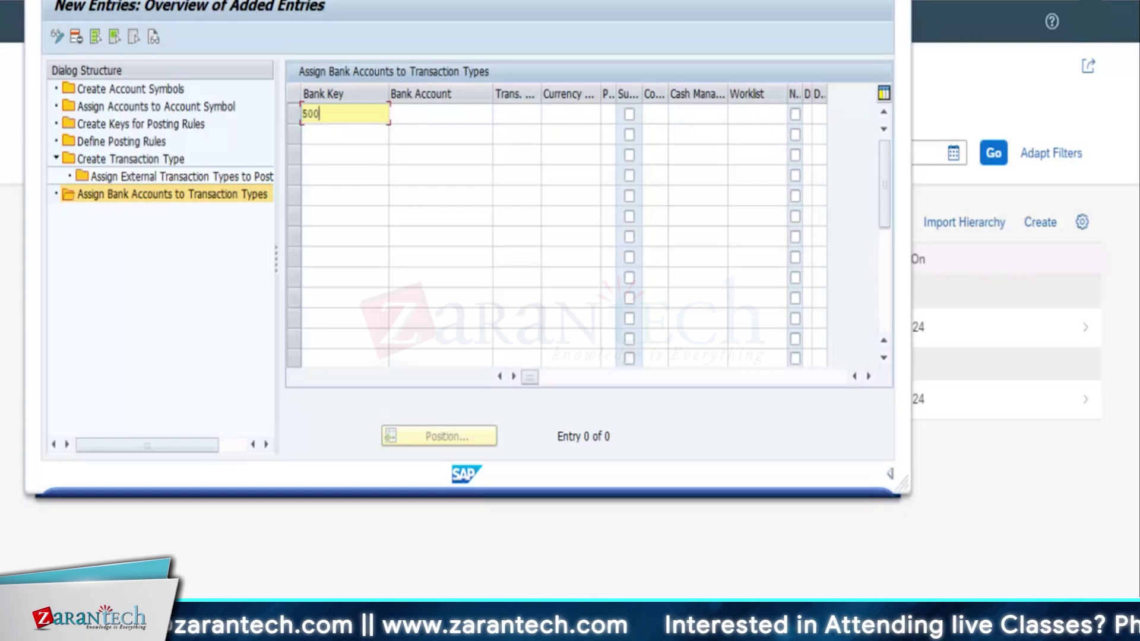
text(70010)
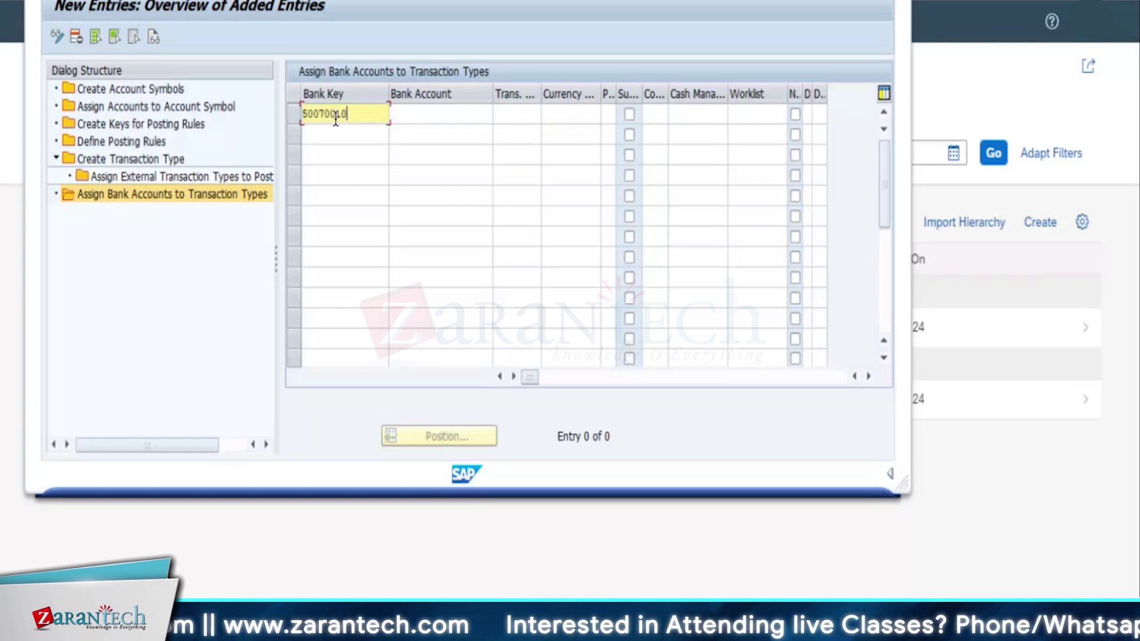
click(352, 152)
click(362, 120)
drag(366, 119, 293, 116)
key(ctrl+c)
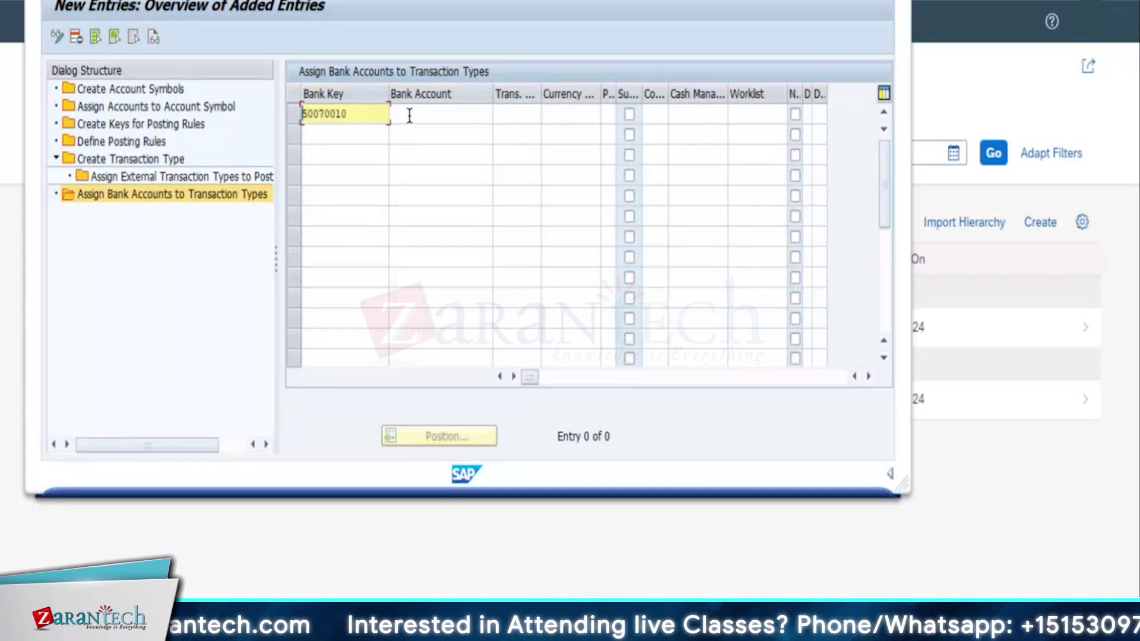
click(410, 116)
text(1133698)
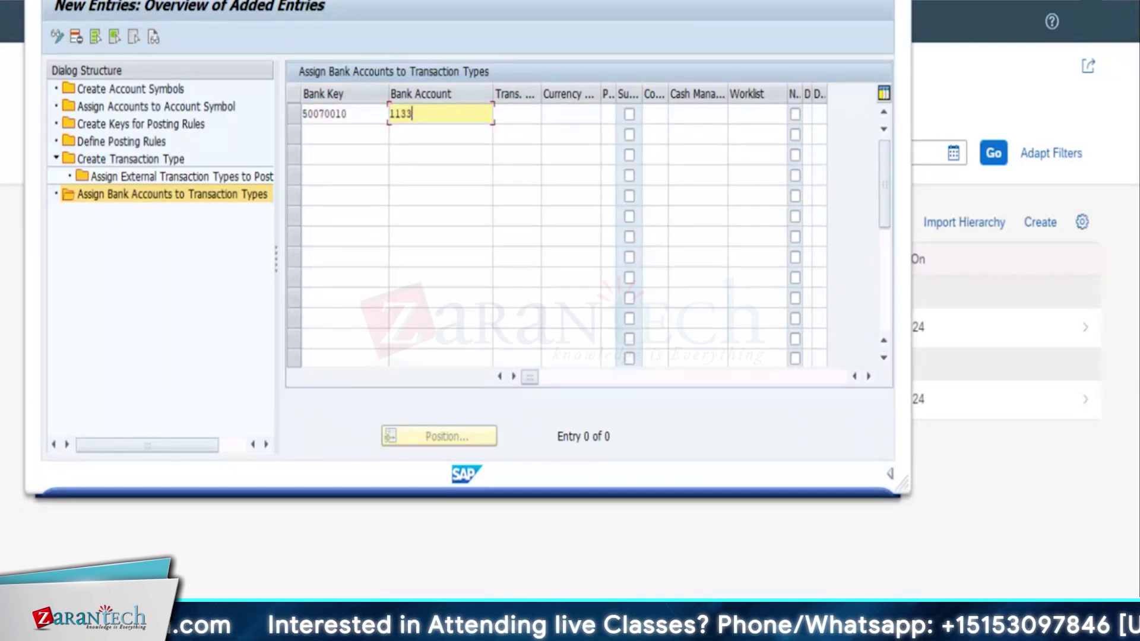
Add accounts 1133697, 1133696, 1133694 and 1133693 under bank key 50070010.
click(380, 133)
key(ctrl+v)
click(438, 134)
text(50070)
key(BackSpace)
key(BackSpace)
key(BackSpace)
key(BackSpace)
key(BackSpace)
text(1133697)
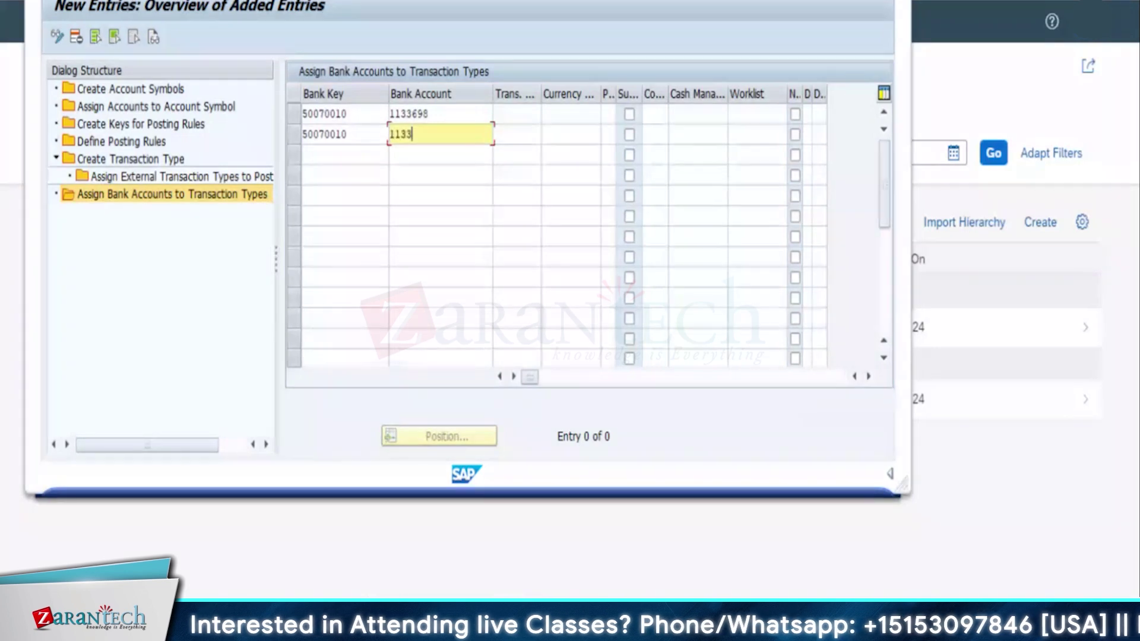
click(332, 154)
key(ctrl+v)
click(425, 155)
text(1133696)
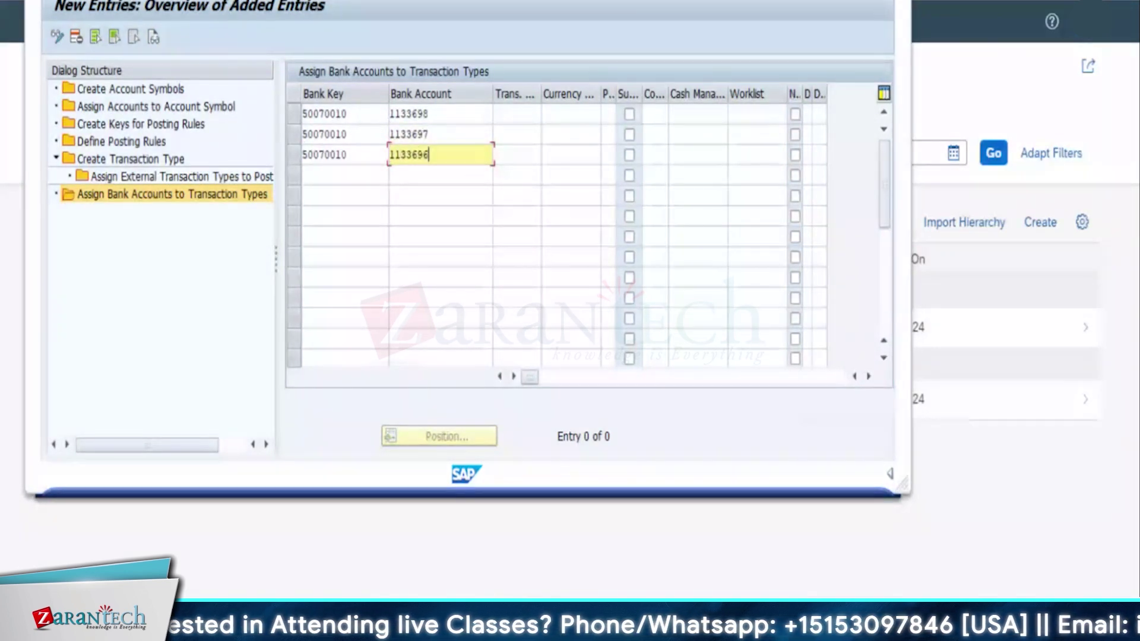
click(332, 175)
key(ctrl+v)
click(416, 175)
text(1133694)
click(350, 196)
key(ctrl+v)
click(416, 196)
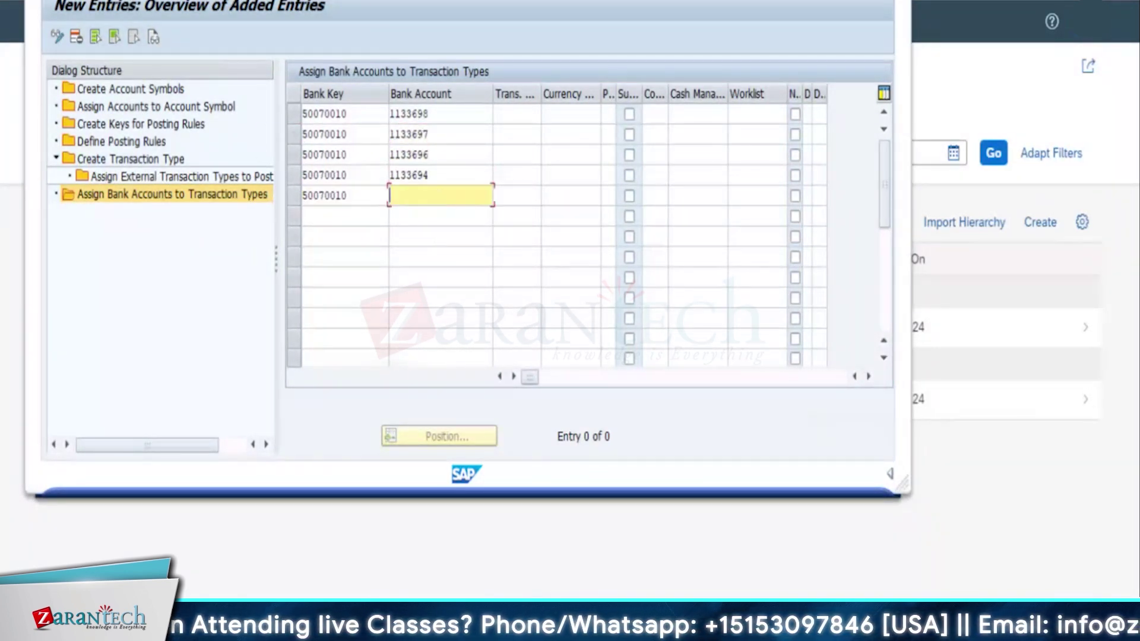
text(1133693)
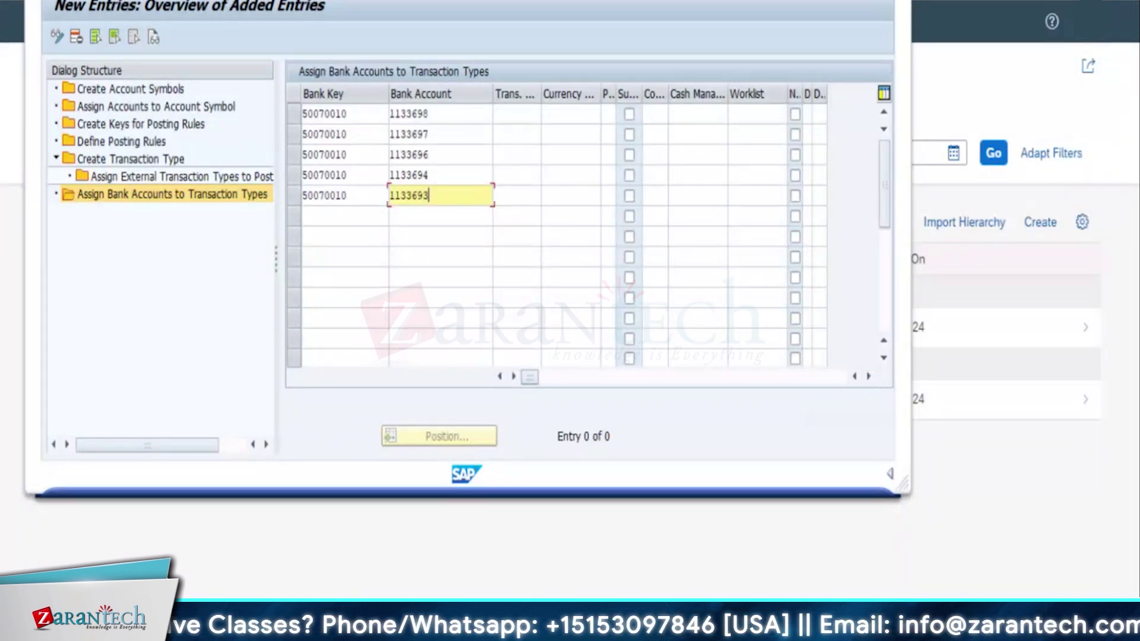
Change the first row's bank key to 50070011, save, and return to the overview.
key(ctrl+s)
click(354, 117)
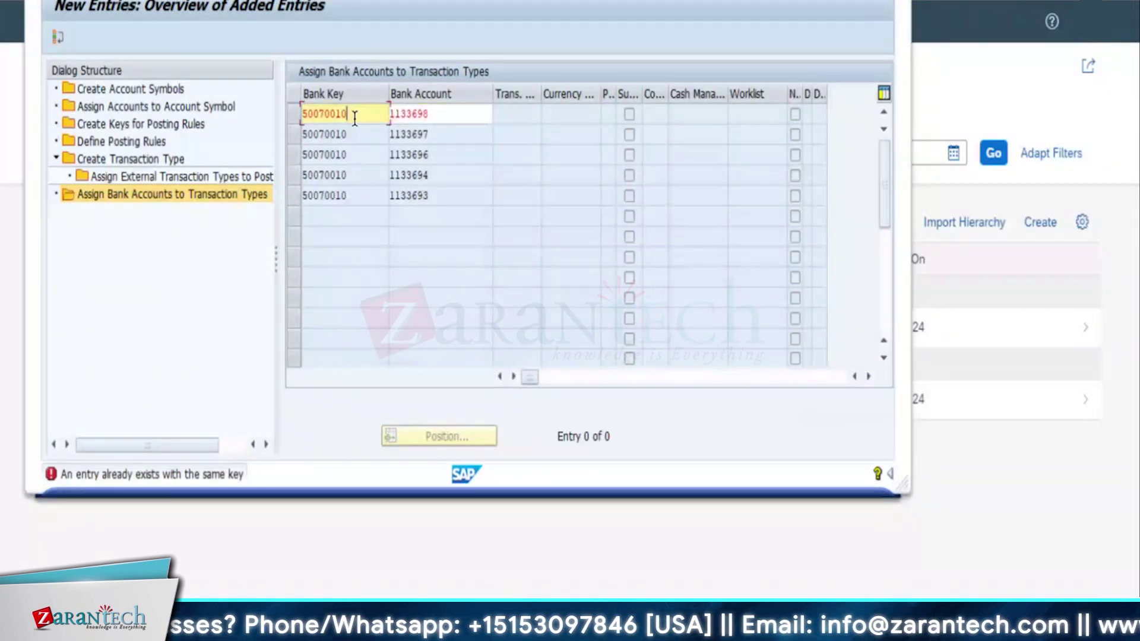
key(BackSpace)
text(1)
key(ctrl+s)
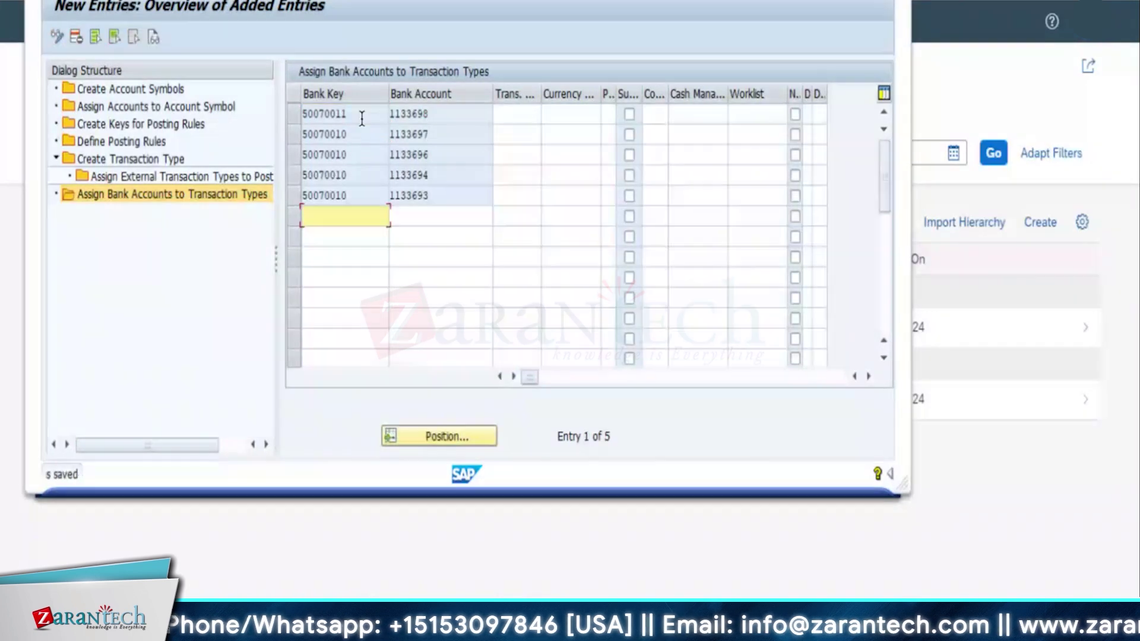
key(ctrl+s)
click(370, 278)
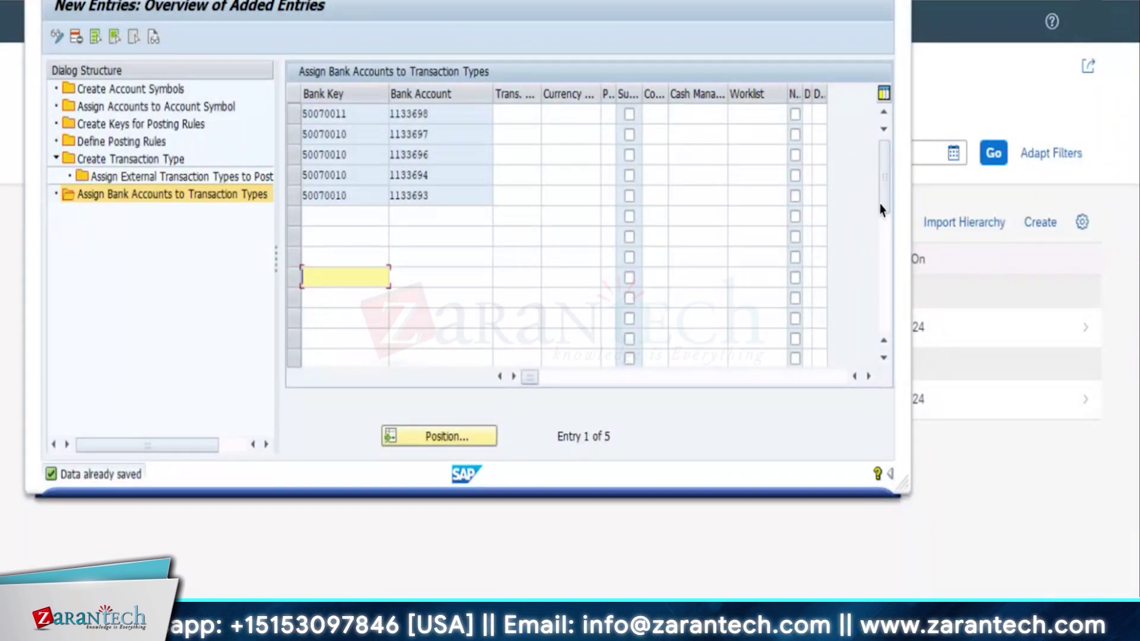
key(F3)
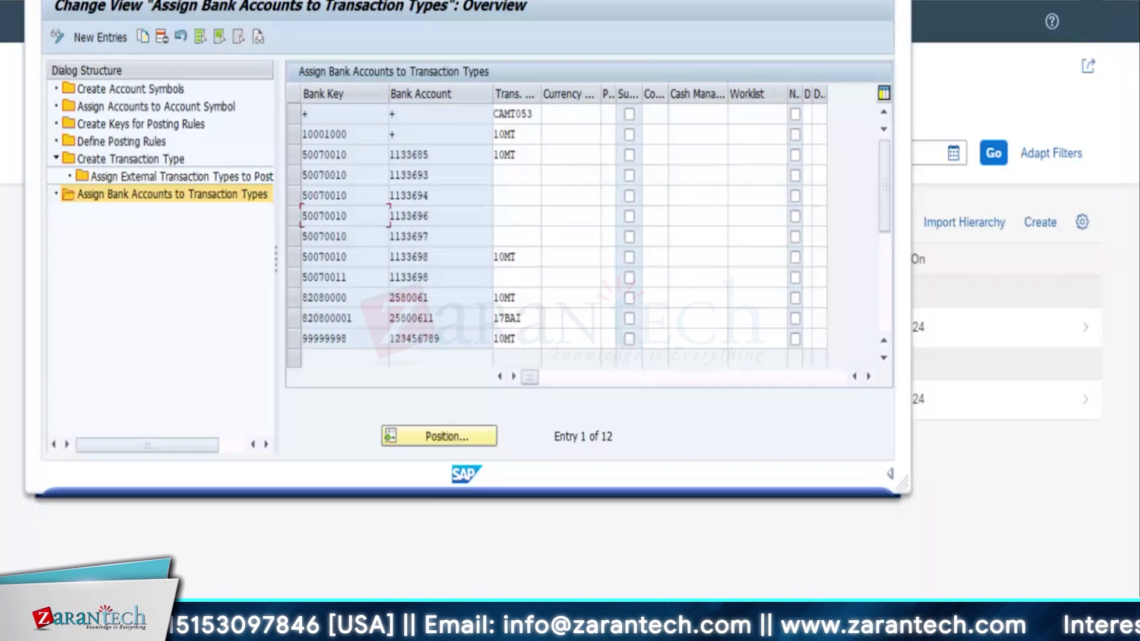
Go back to the account symbols and review the POSTAL20 'Bank Postal expenses' entry.
key(F3)
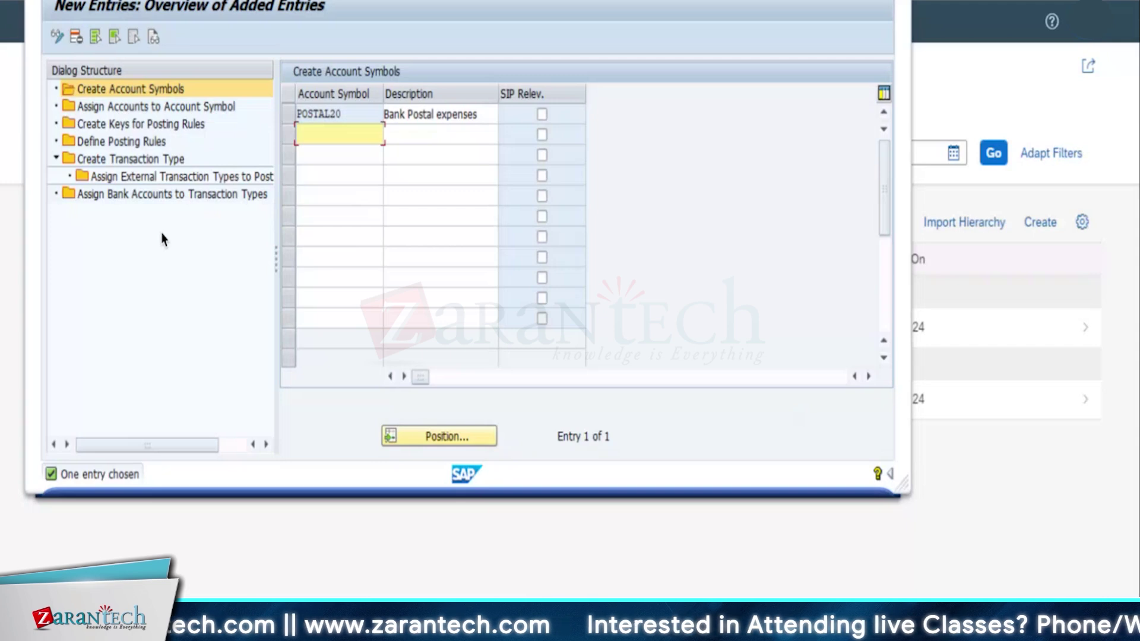
click(344, 113)
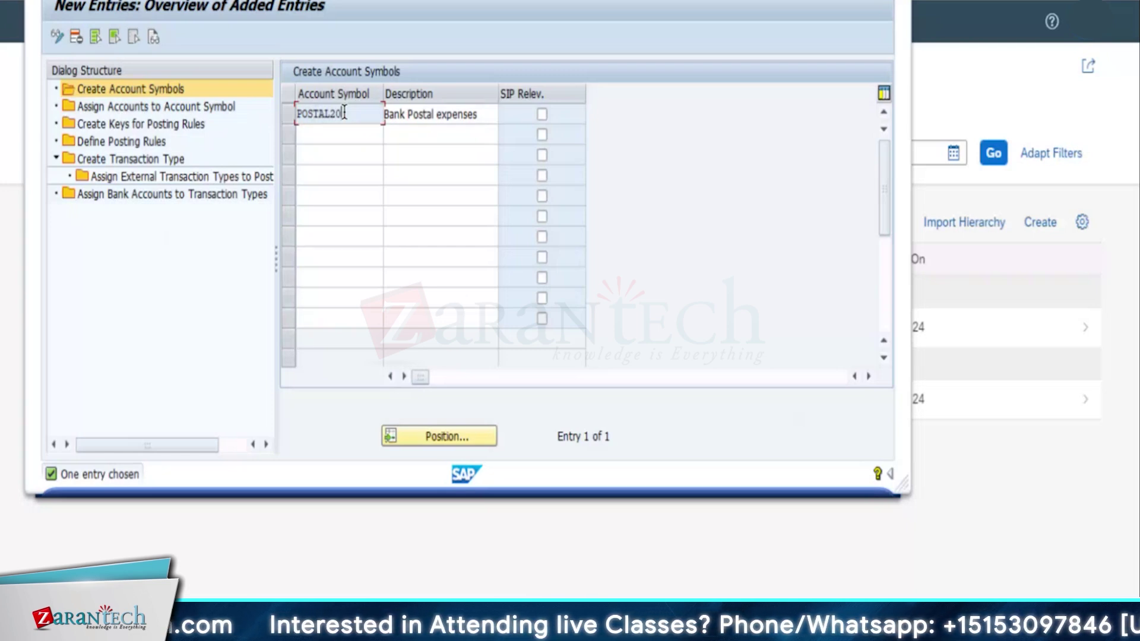
click(350, 137)
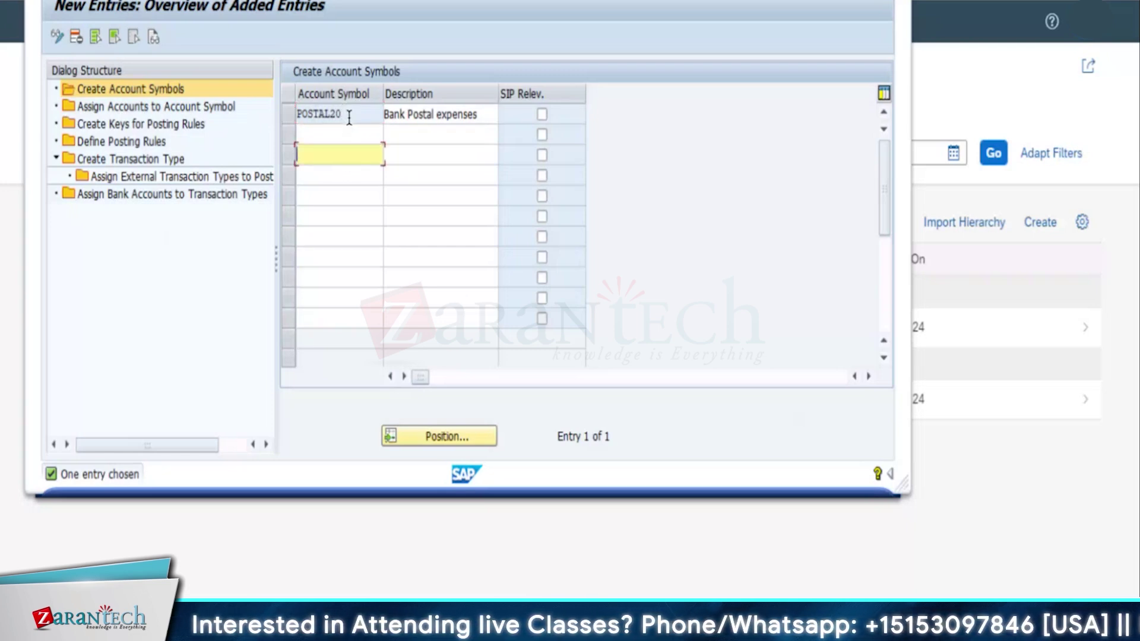
drag(366, 116, 289, 112)
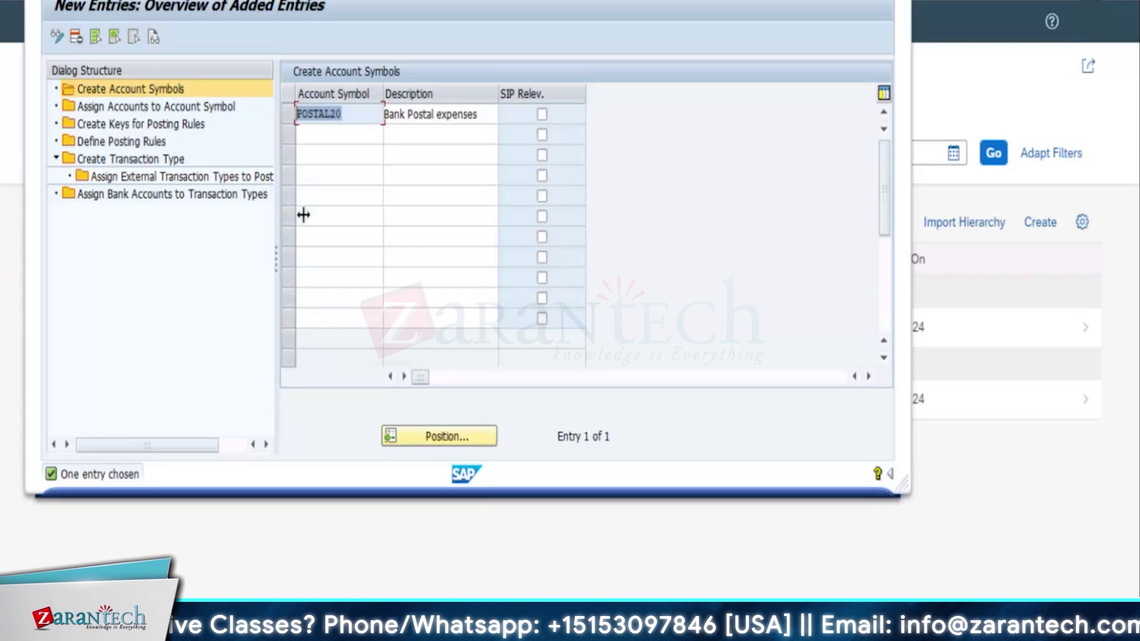
click(174, 265)
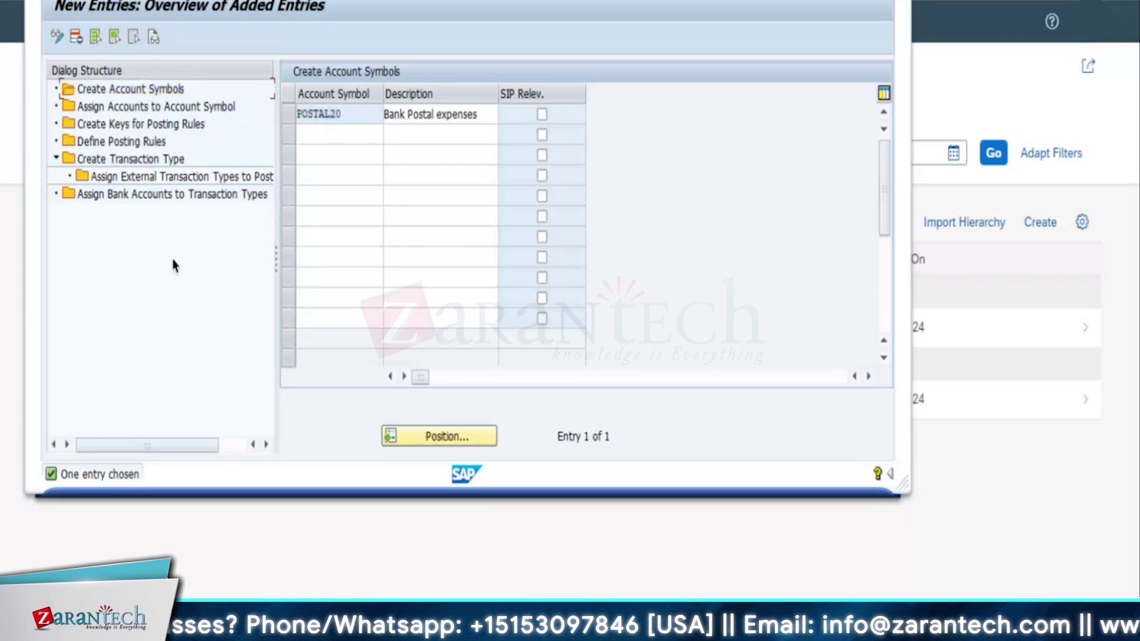
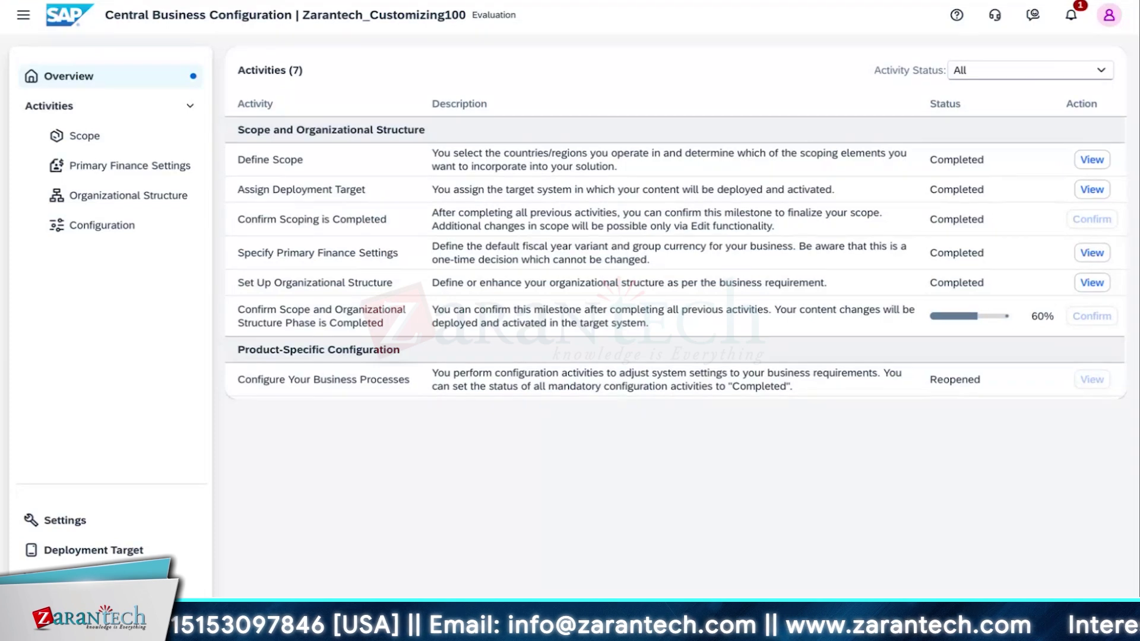
Search the business process configuration activities for 'define clearing', then return to the activity overview.
click(121, 228)
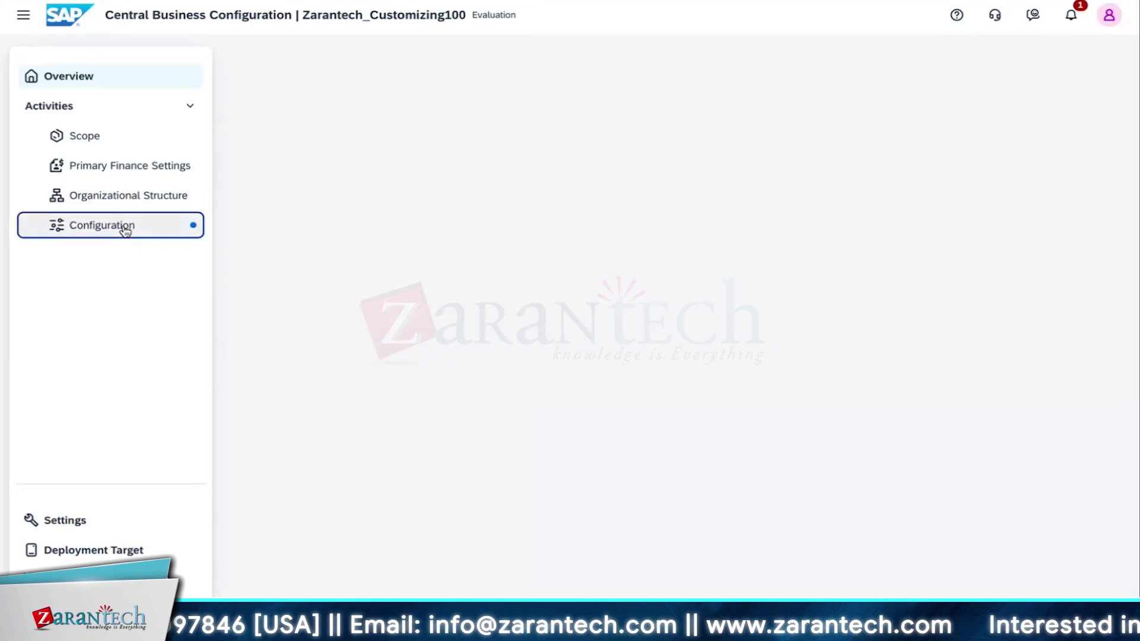
click(329, 118)
text(de)
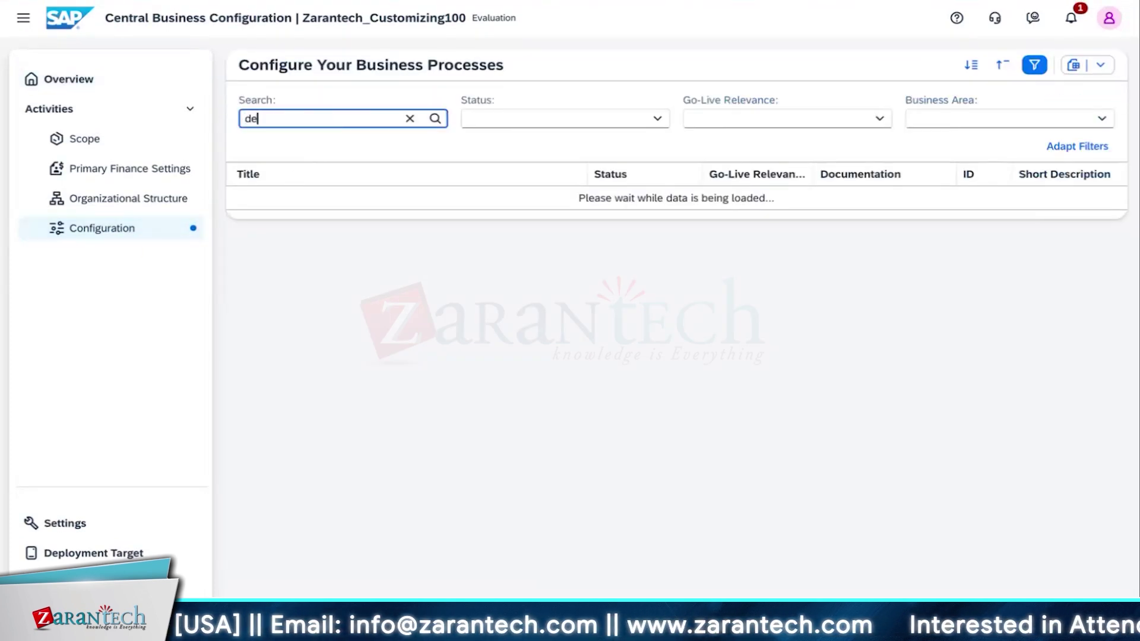
text(fine )
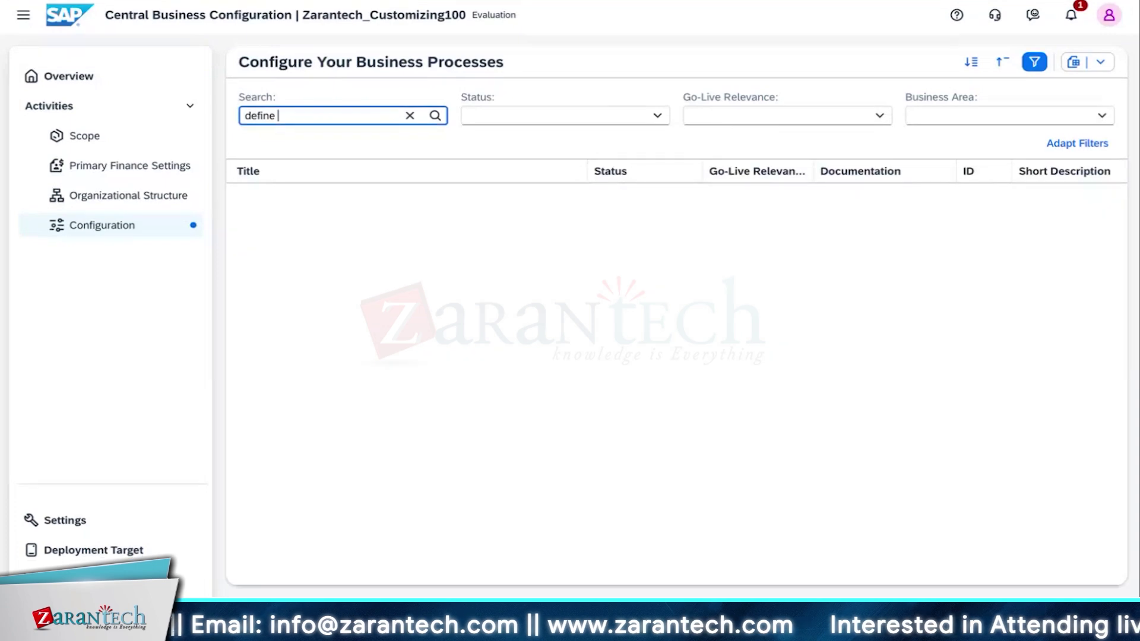
text(clearing)
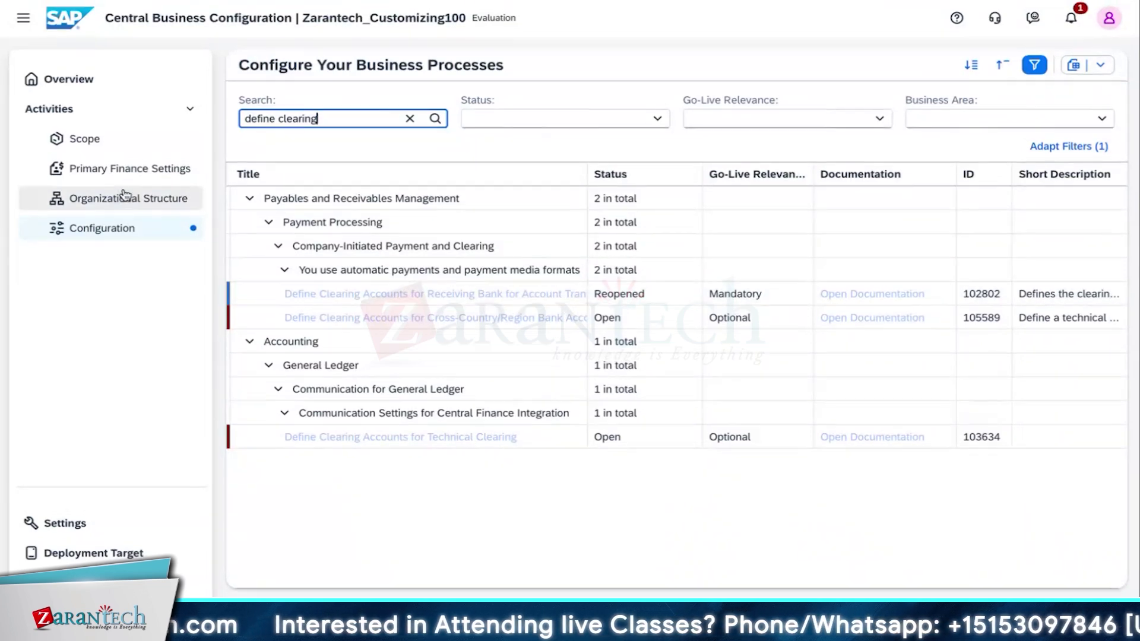
click(119, 195)
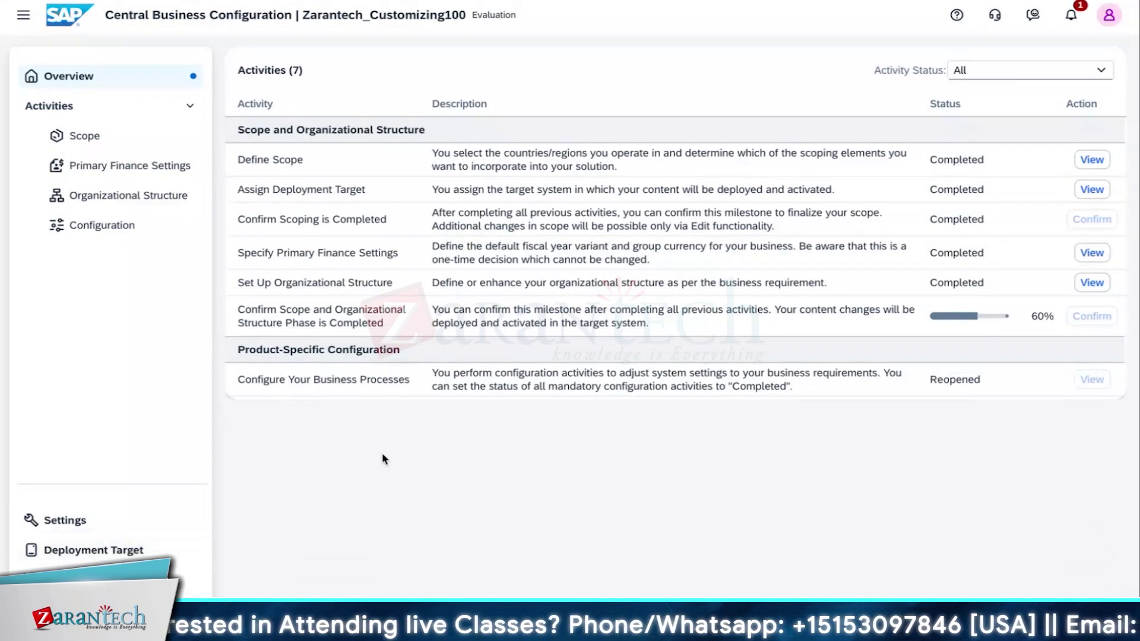
Hide and re-show the hierarchy filter bar, then go back to the launchpad Home.
mouse_move(385, 574)
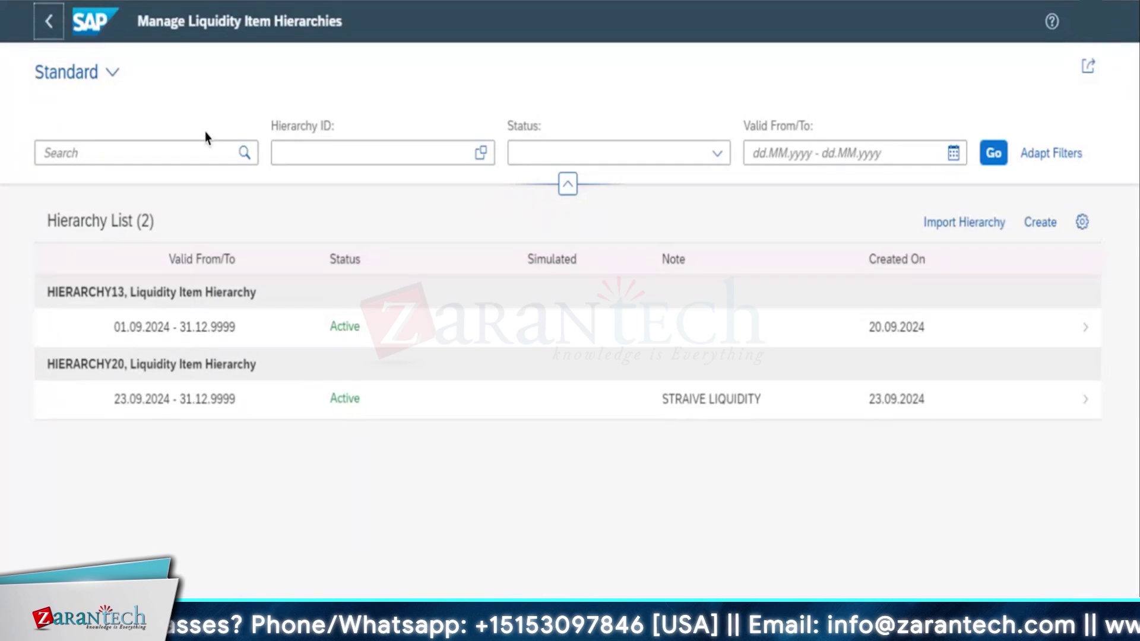
click(855, 82)
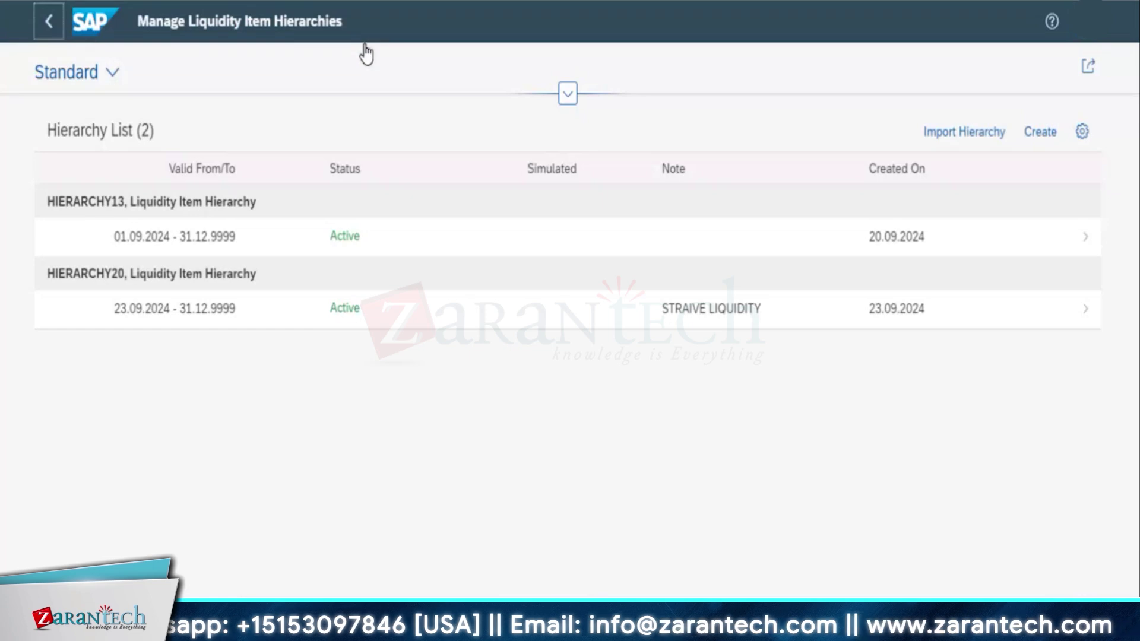
click(1088, 42)
click(1089, 41)
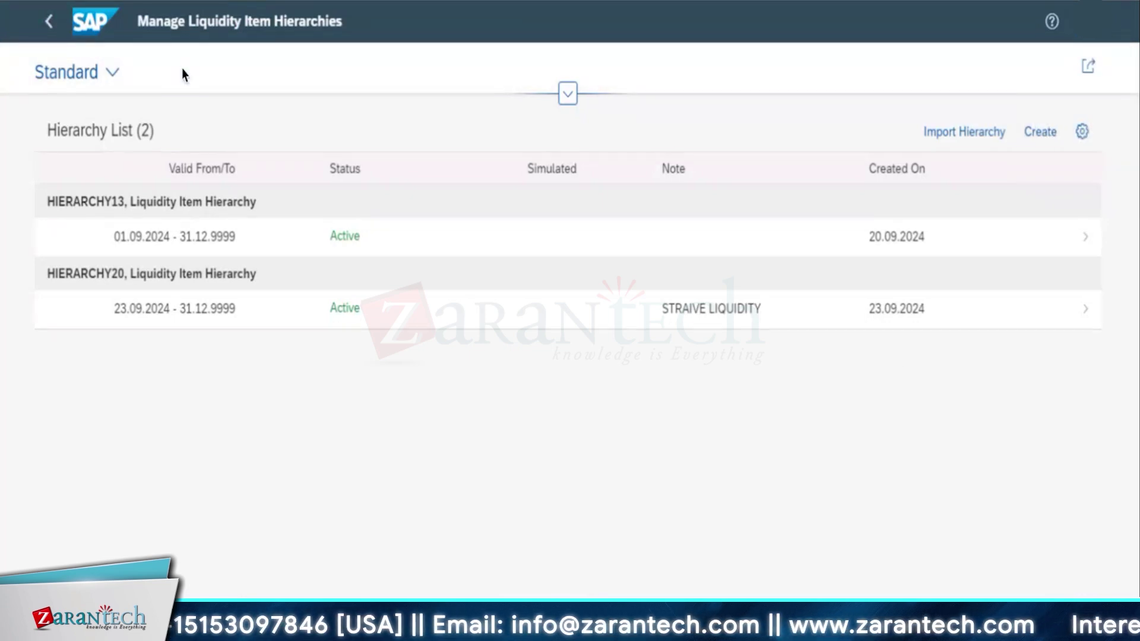
click(94, 56)
right_click(52, 30)
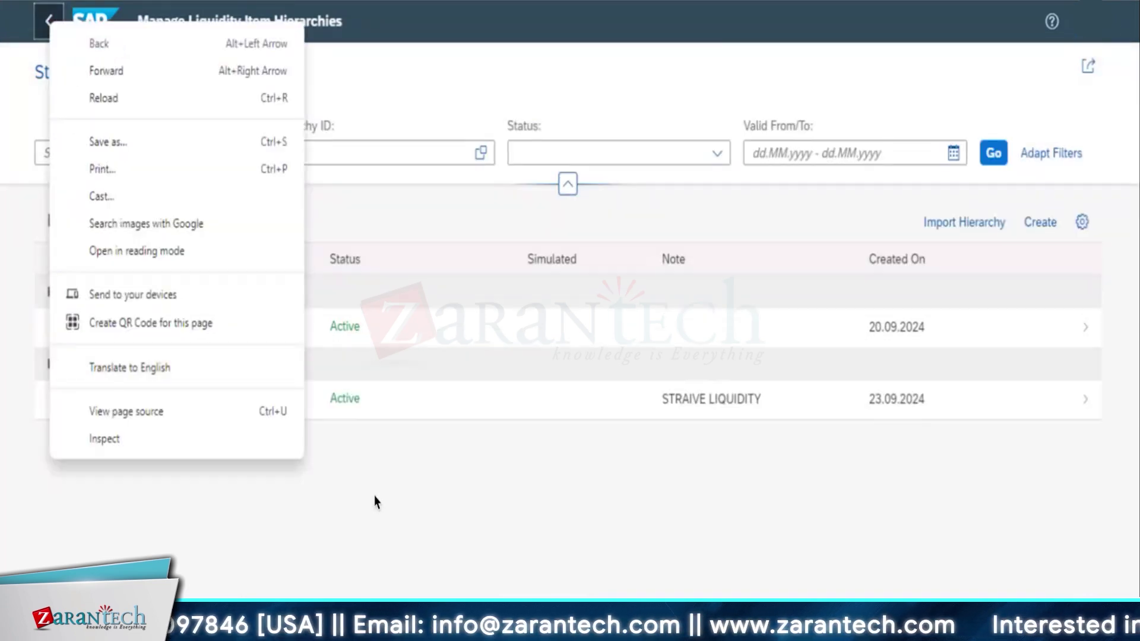
key(Escape)
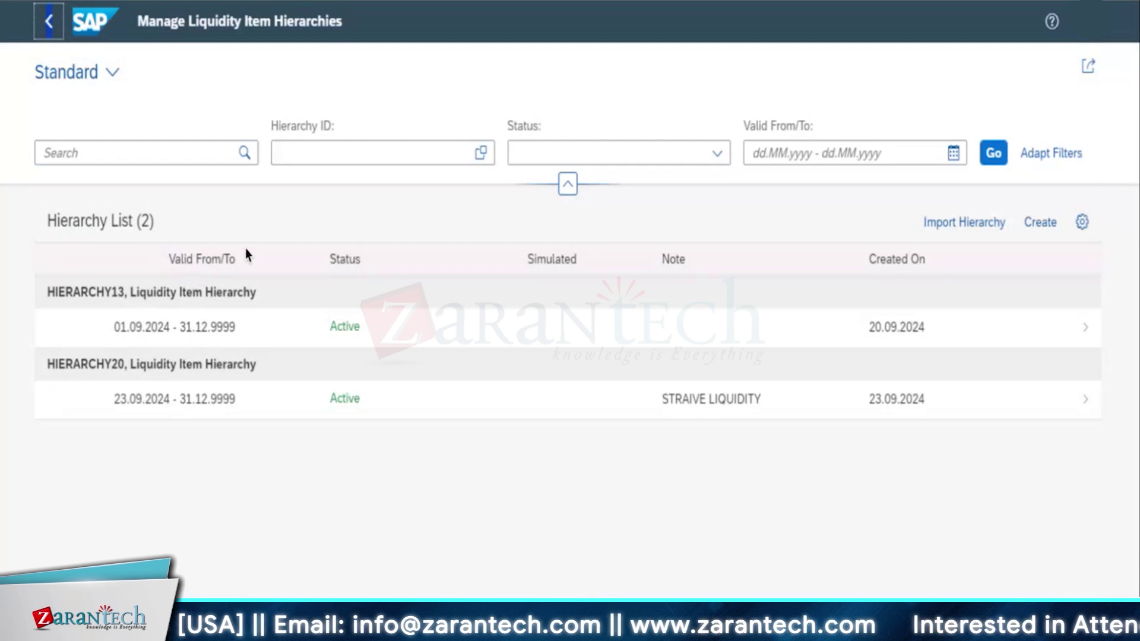
click(49, 21)
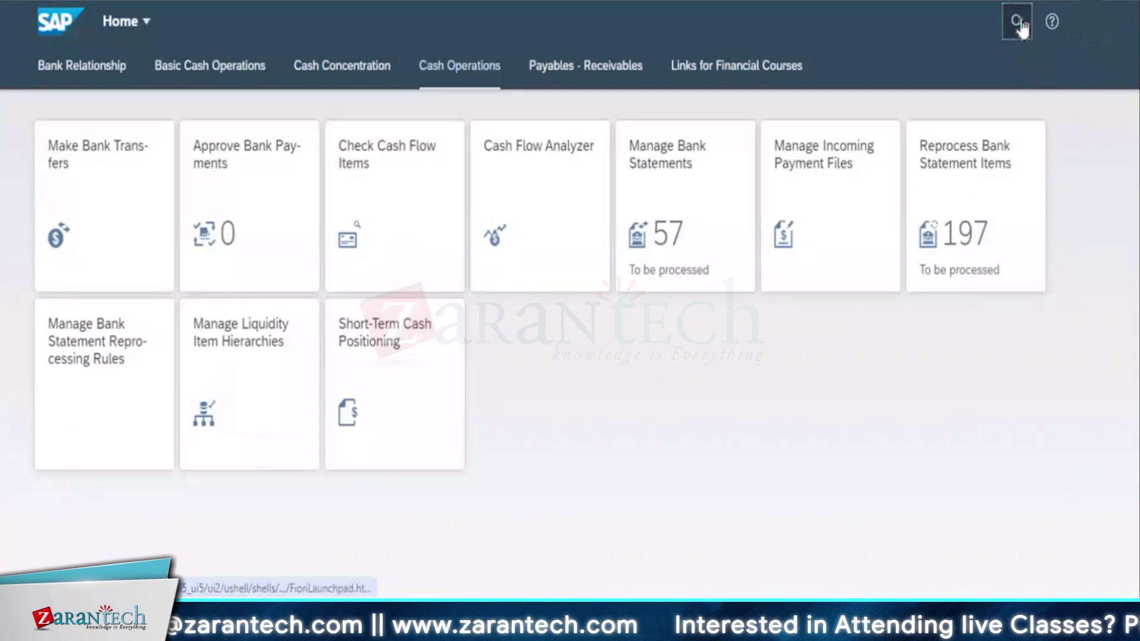
Search 'define position profiles' and open Define Cash Position Profiles, showing profile CPP_13.
click(1017, 24)
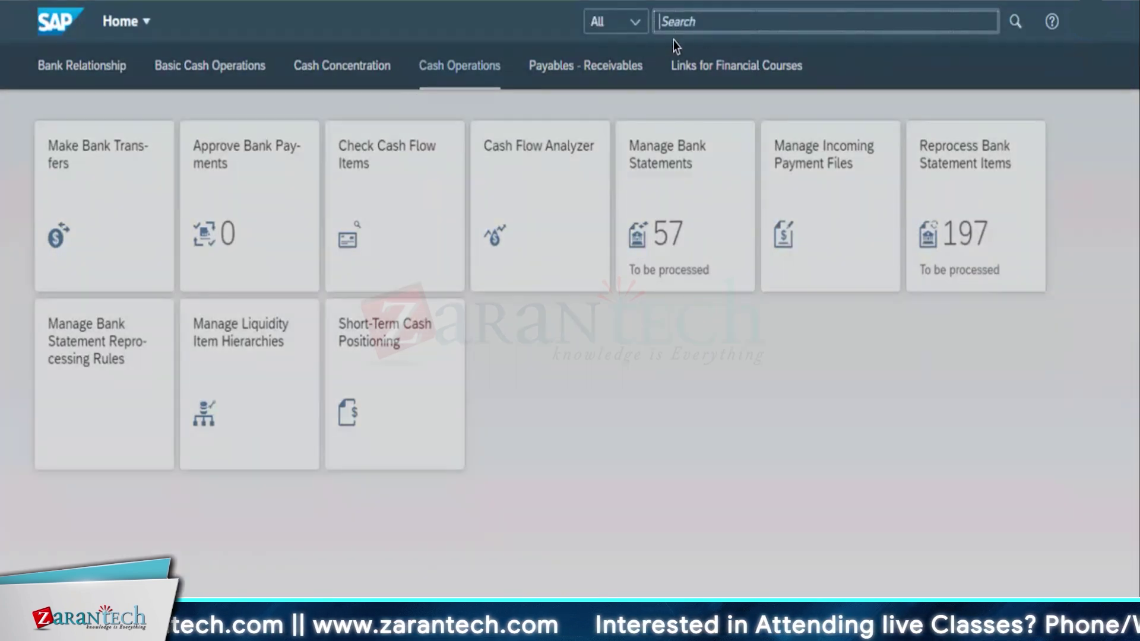
text(define )
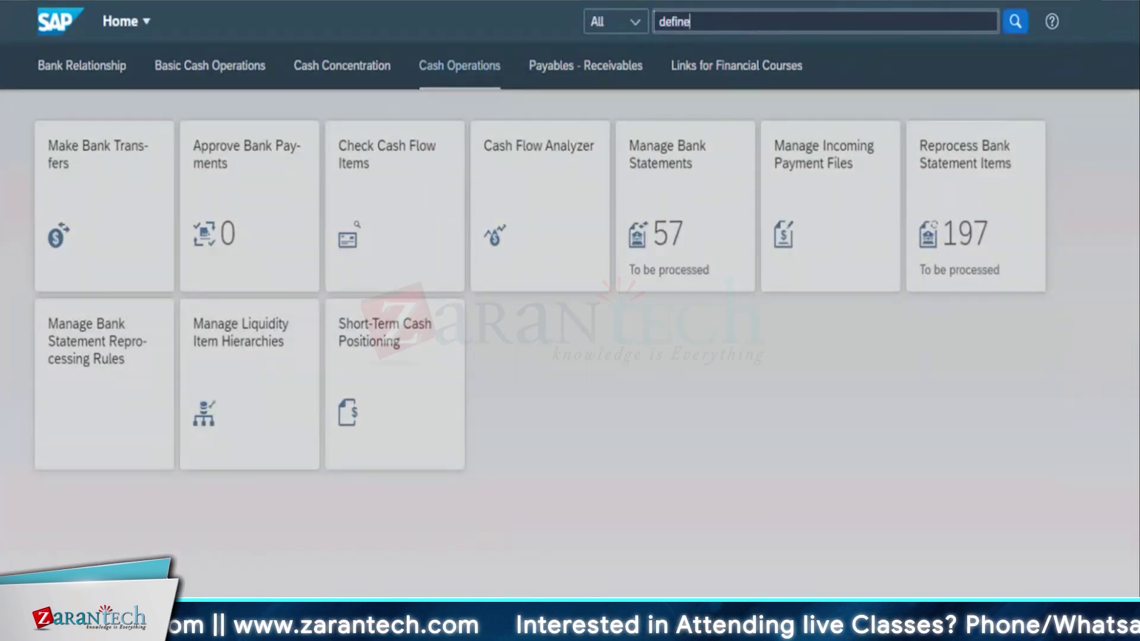
text(position)
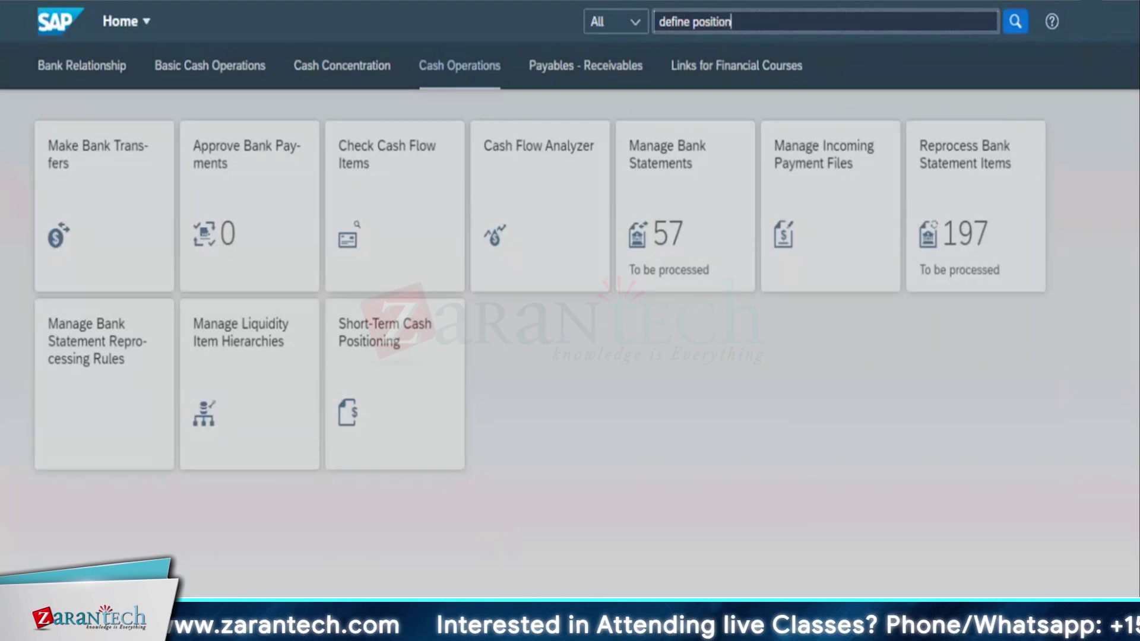
text( profiles)
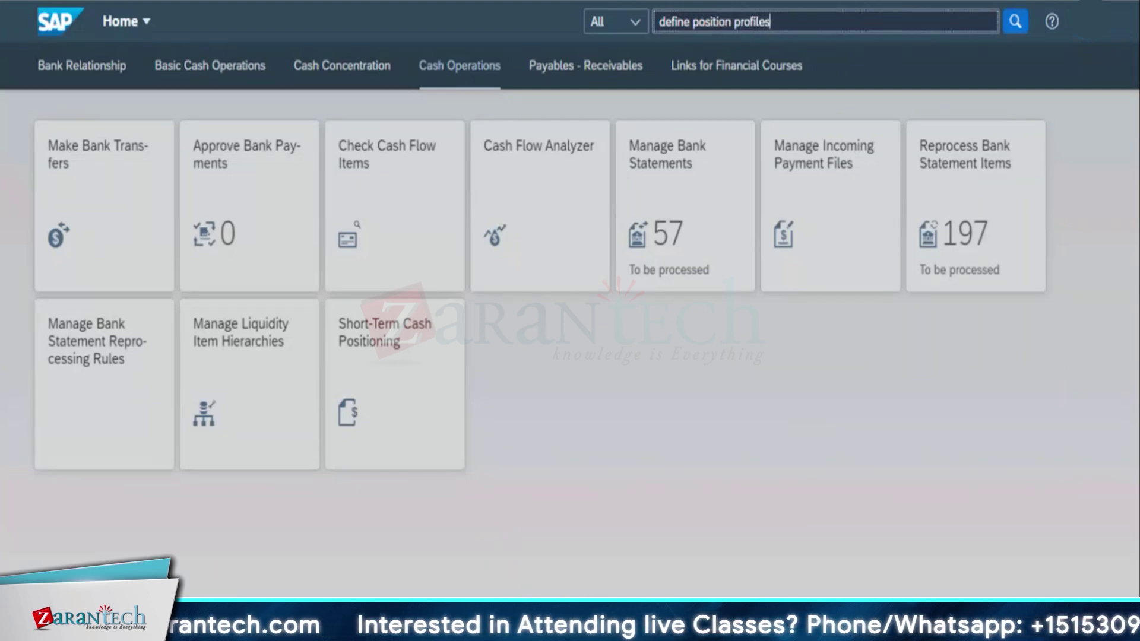
click(784, 107)
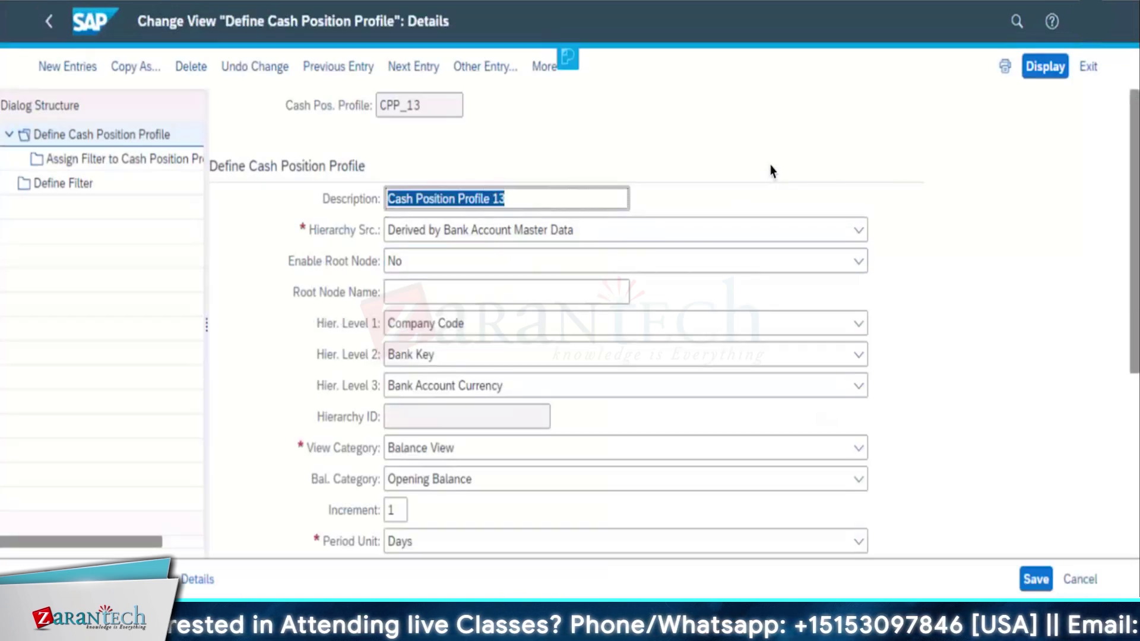
Start a new cash position profile with New Entries.
click(69, 71)
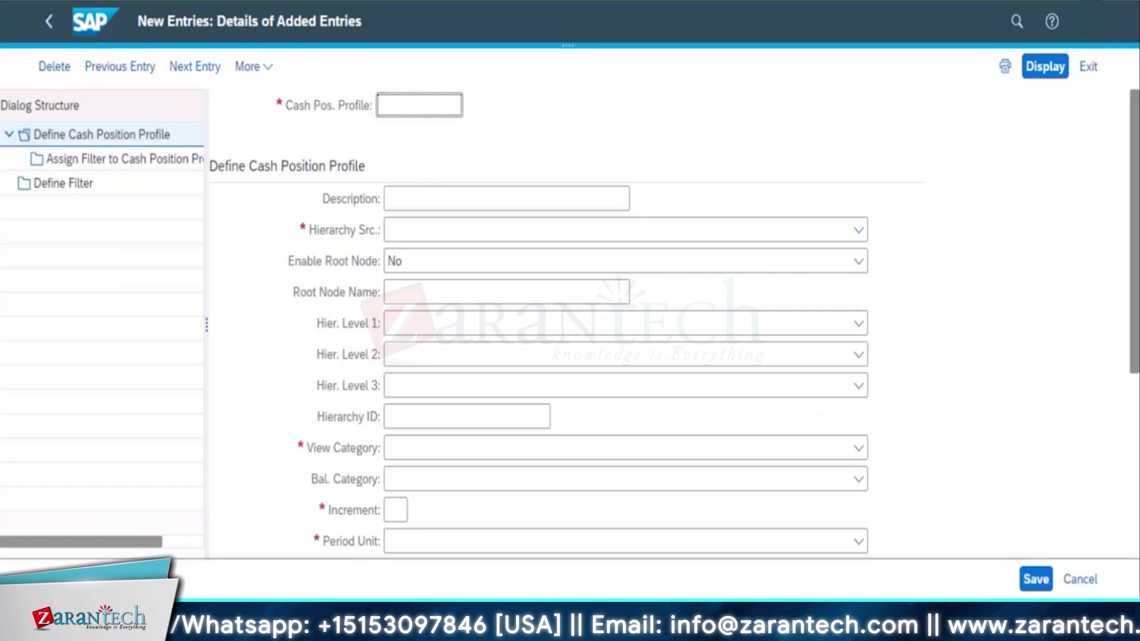
Enter profile CPP_20, description 'Cash Position profile', hierarchy source Derived by Bank Account Master Data.
click(392, 101)
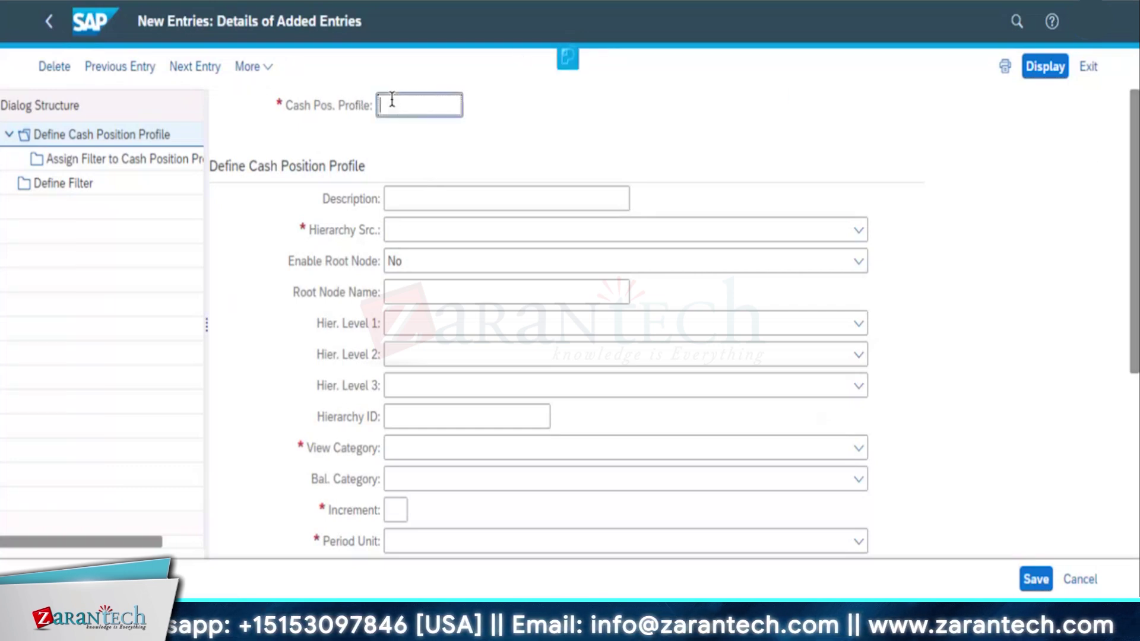
text(CPP_)
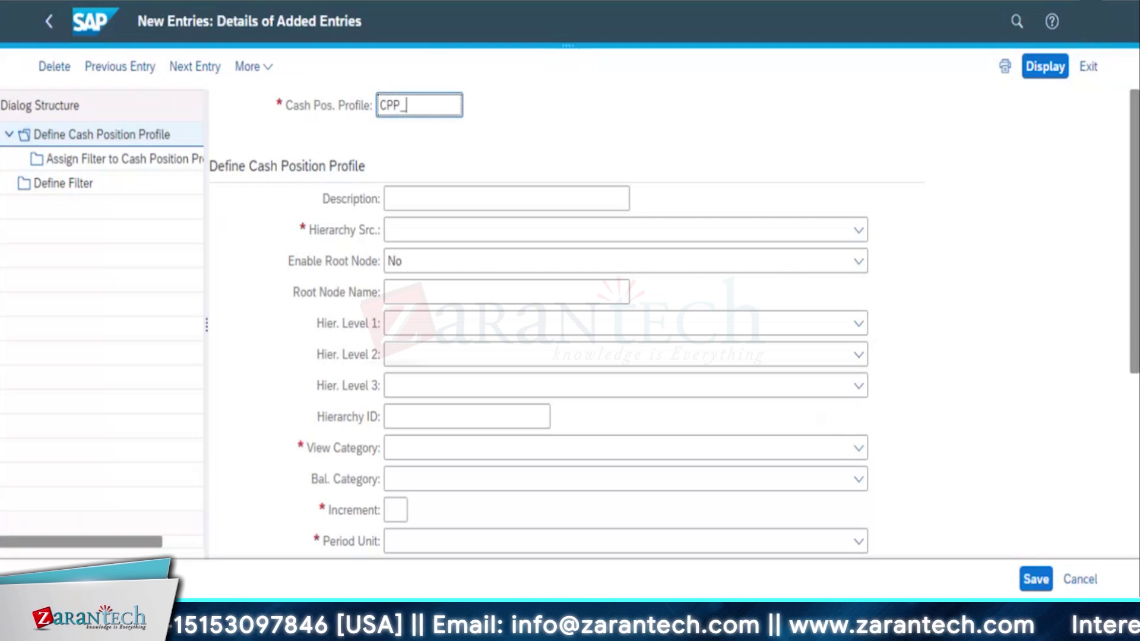
text(20)
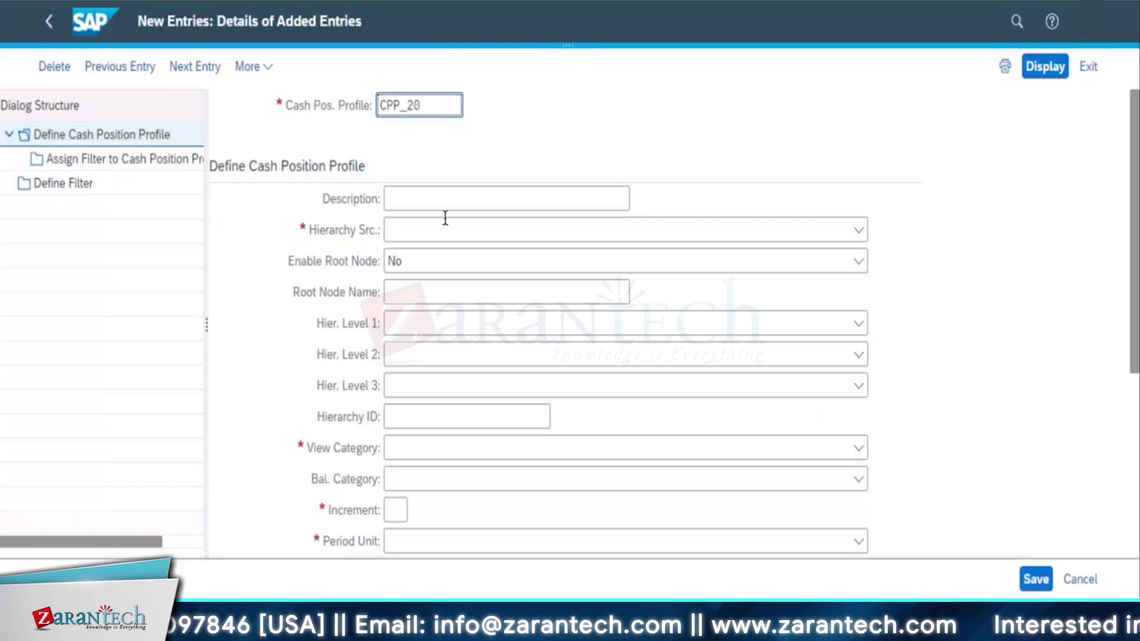
click(471, 196)
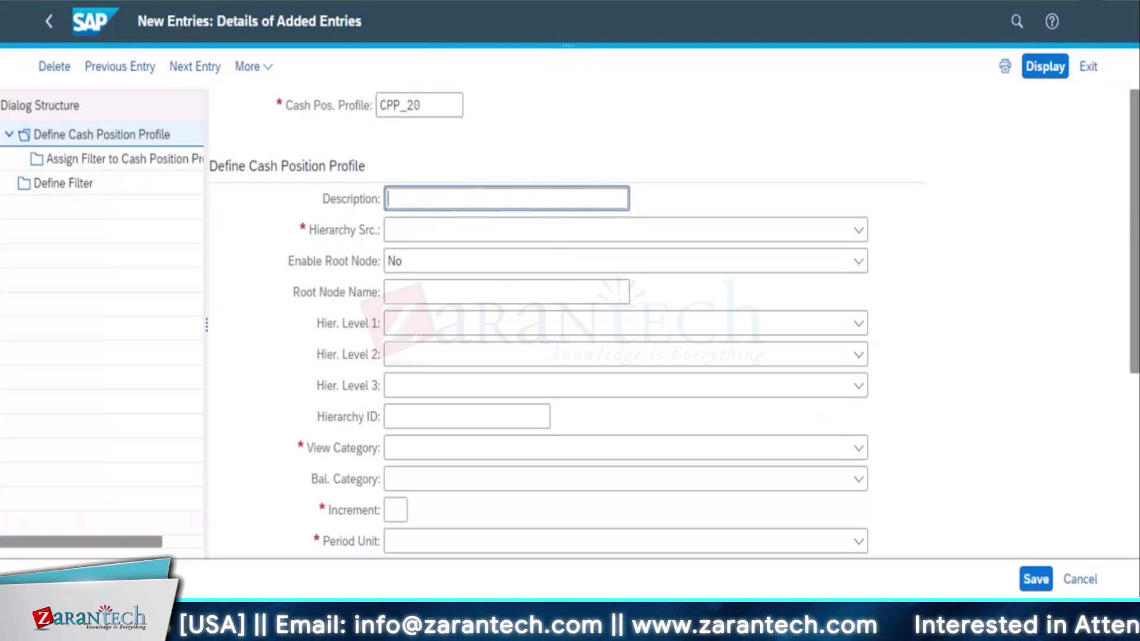
text(Cash Position profile)
click(535, 199)
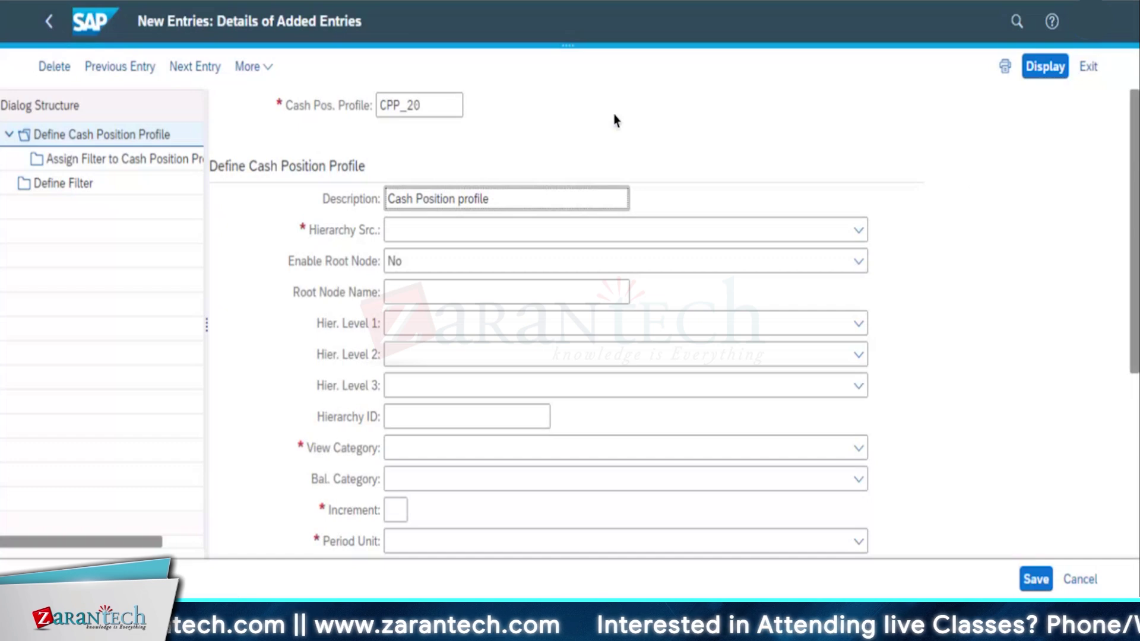
click(408, 235)
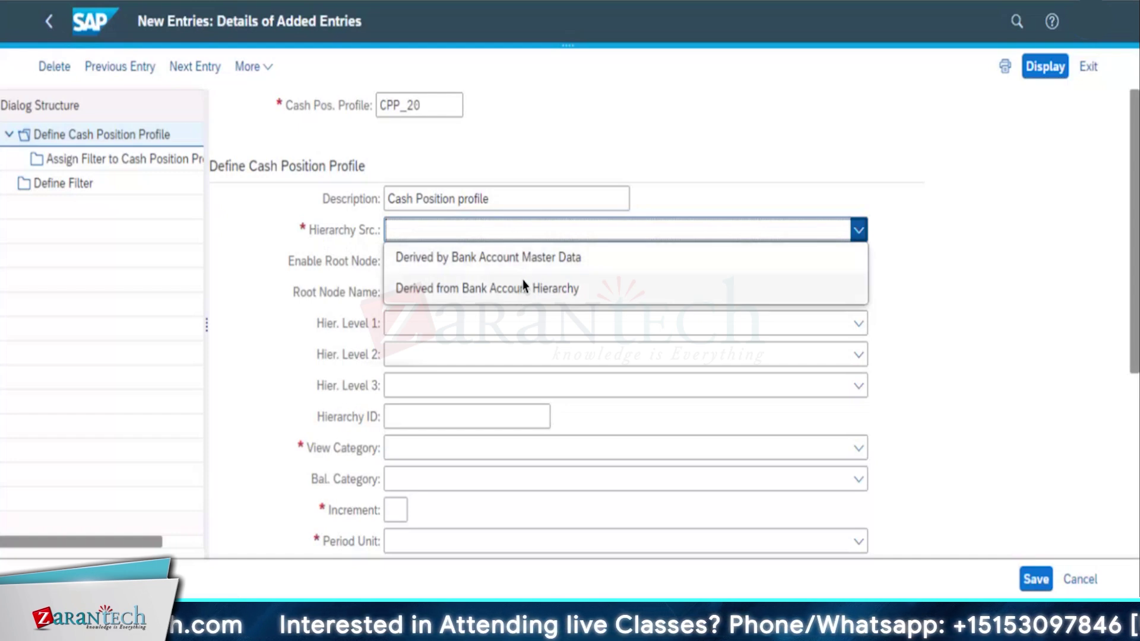
click(533, 261)
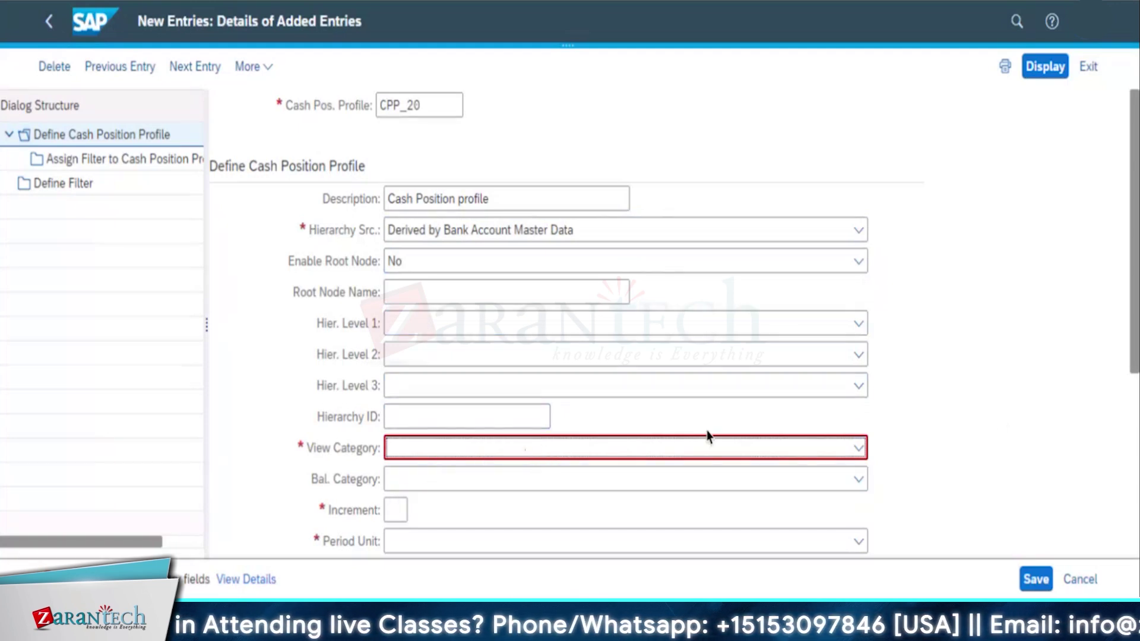
Set hierarchy levels 1–3 to Company Code, Bank Key and Bank Account Currency, leaving Hierarchy ID blank.
click(396, 326)
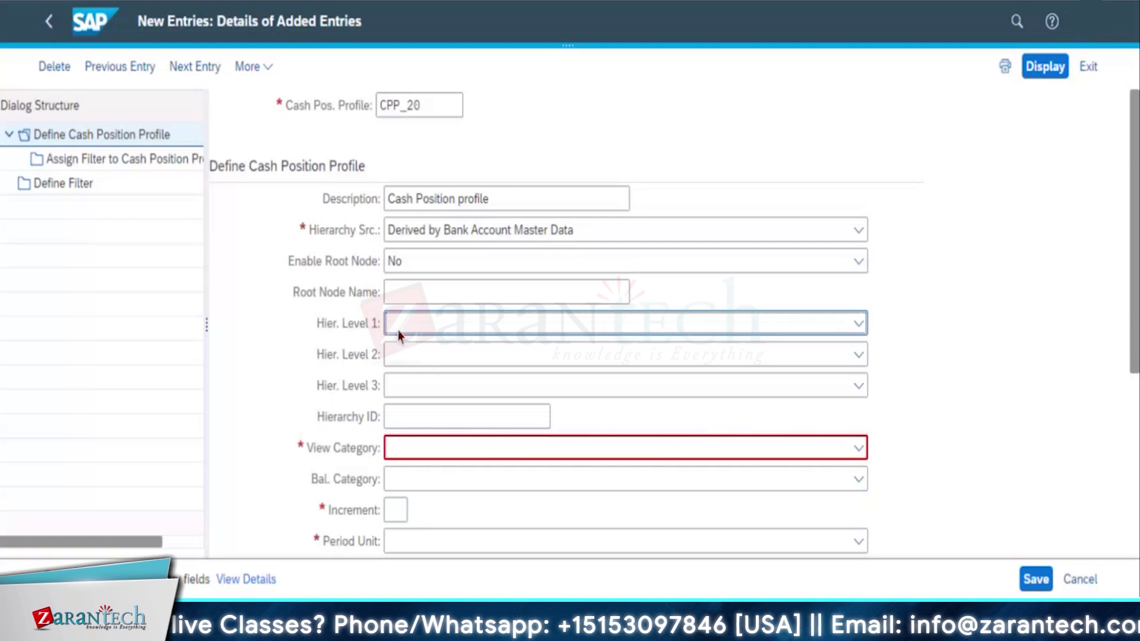
click(418, 358)
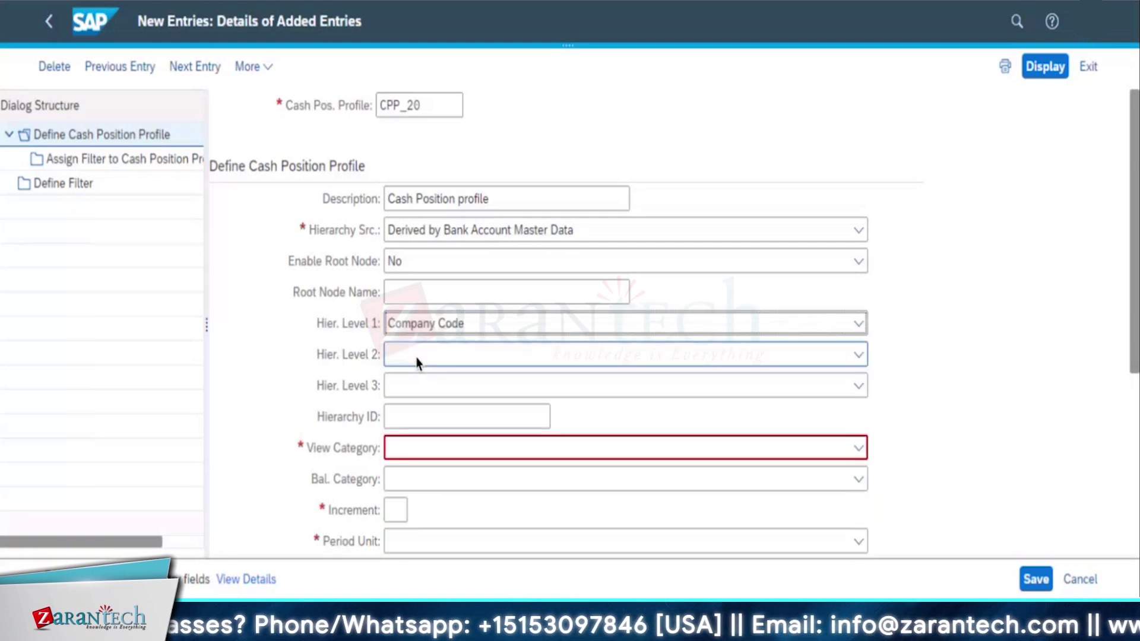
click(416, 357)
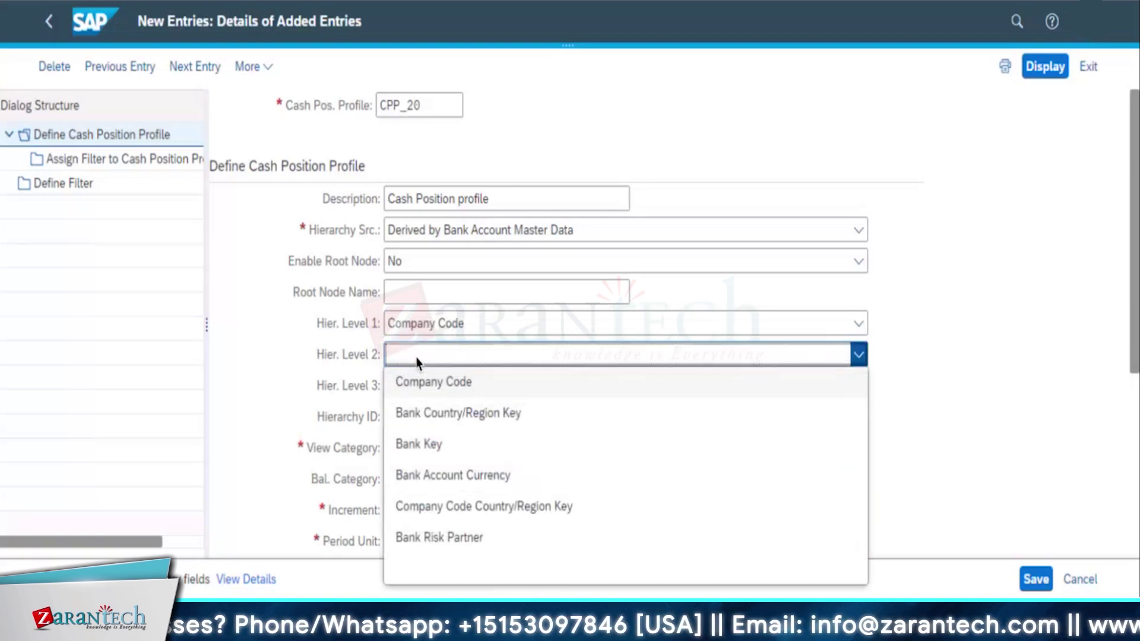
click(413, 444)
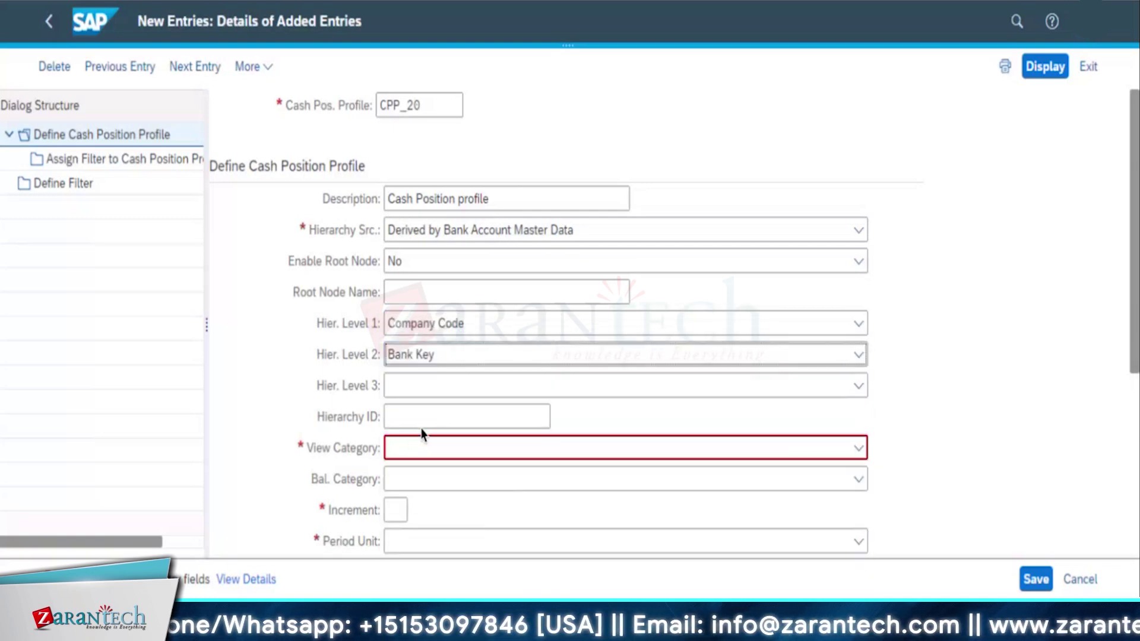
click(444, 390)
click(459, 265)
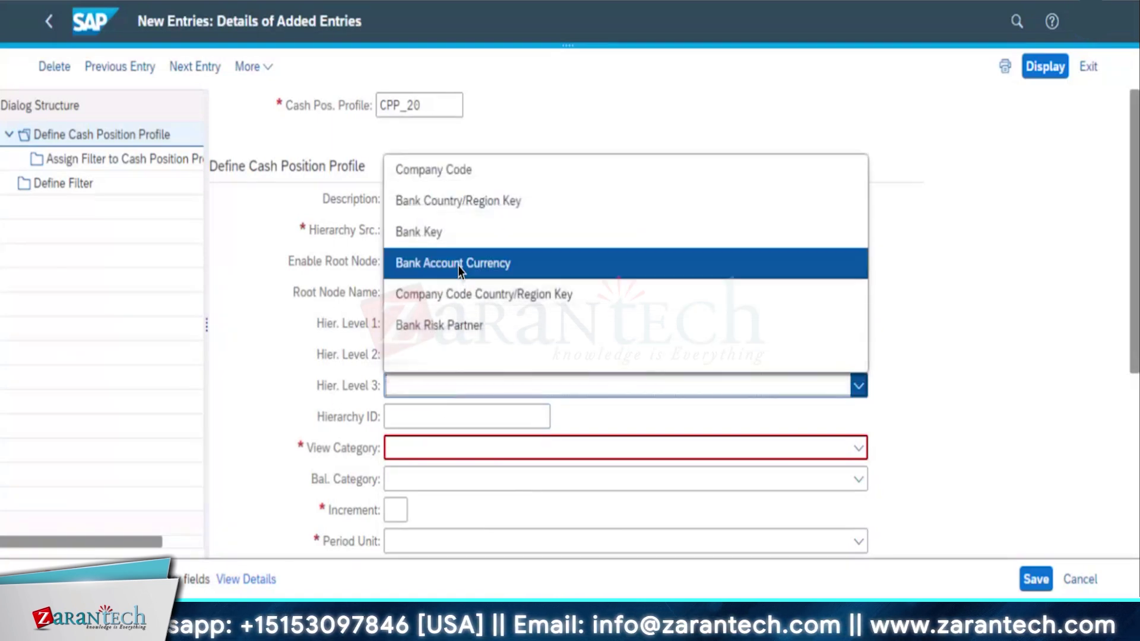
click(426, 416)
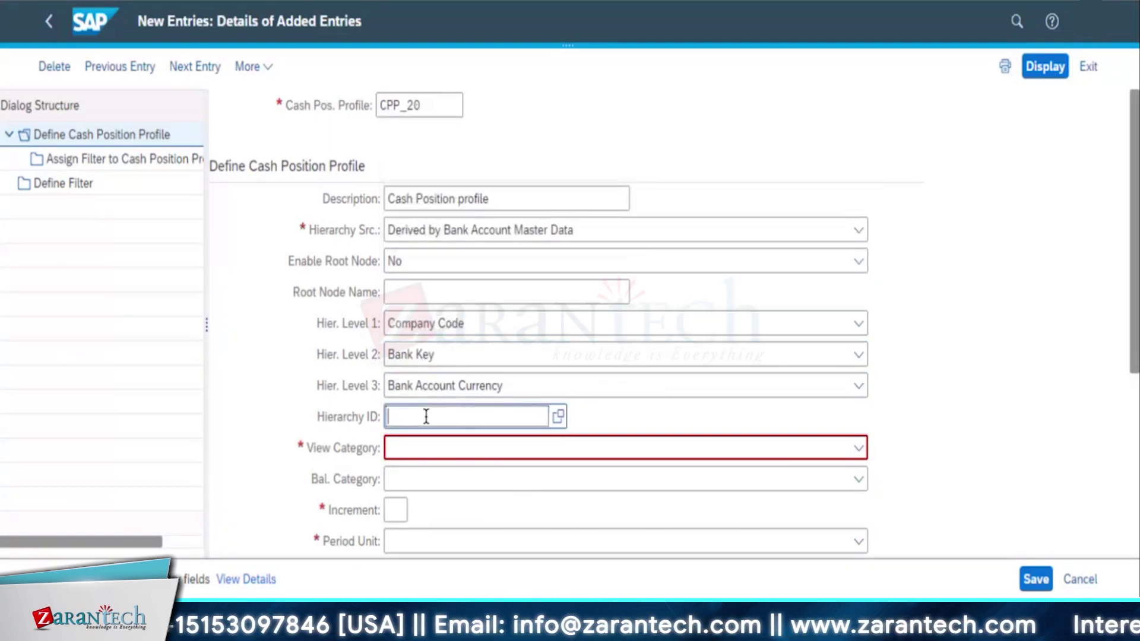
click(611, 432)
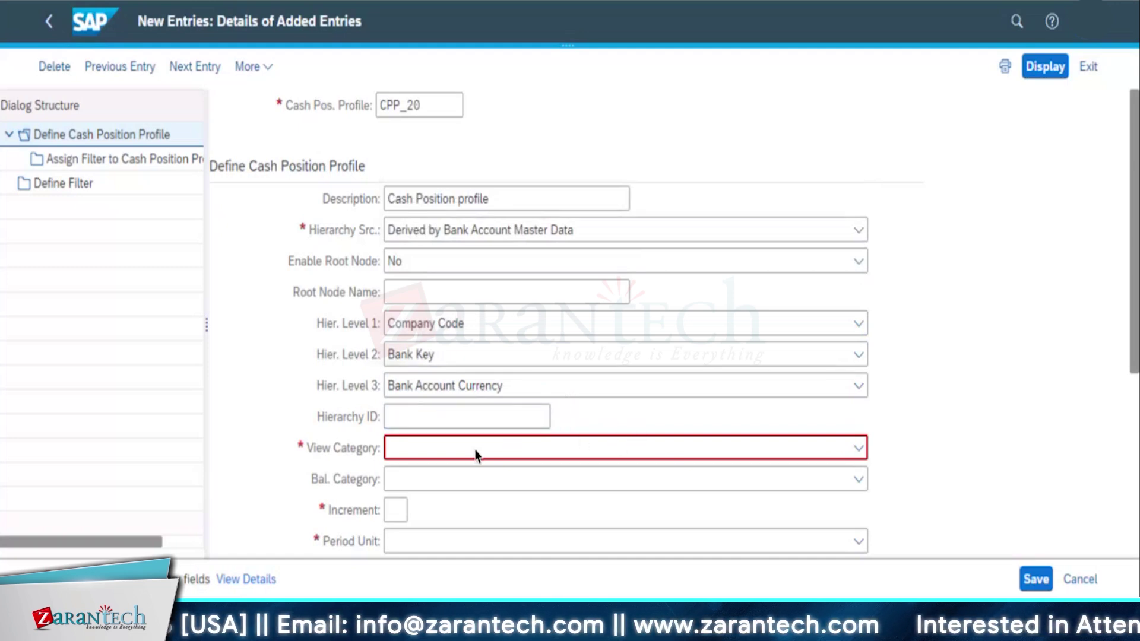
Set view category Balance View, balance category Opening Balance, and increment 1 in Days.
click(859, 450)
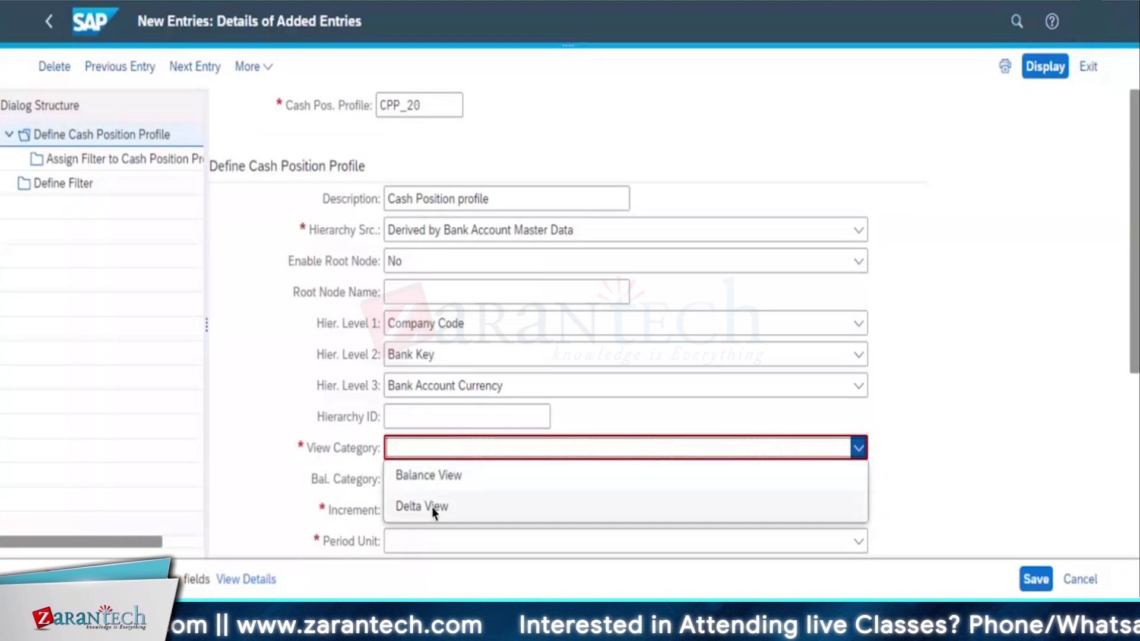
click(426, 472)
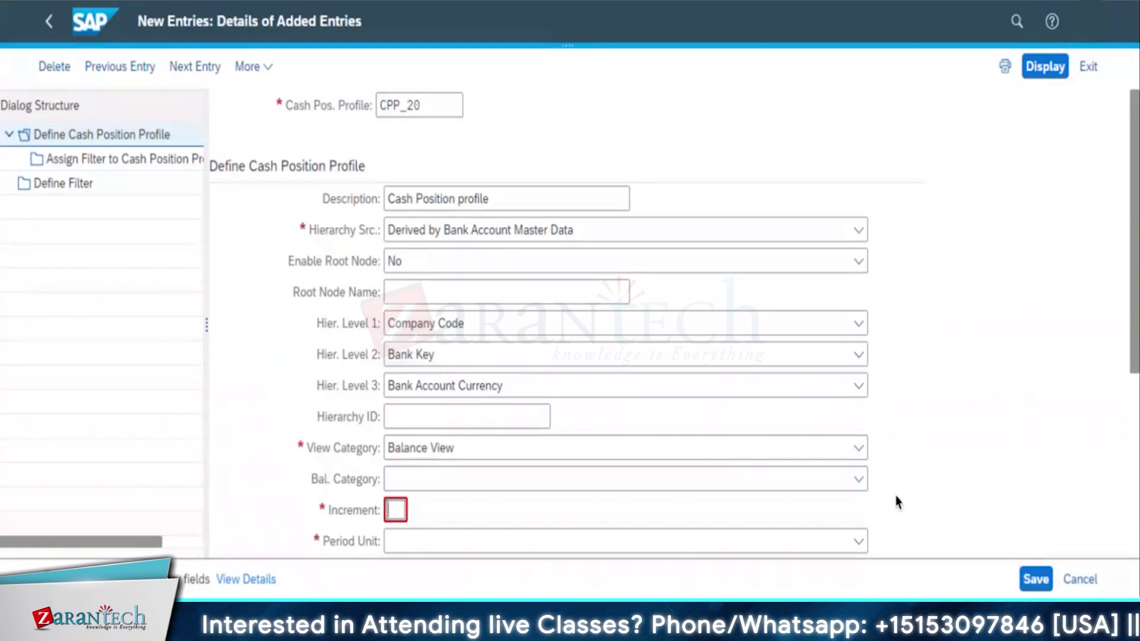
click(859, 480)
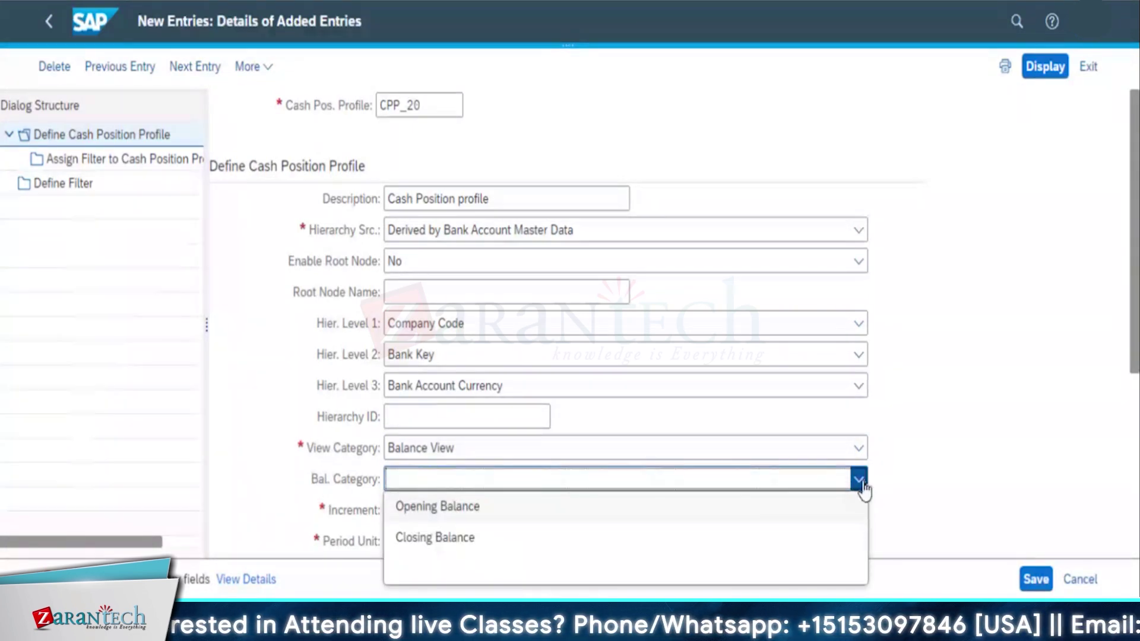
click(479, 509)
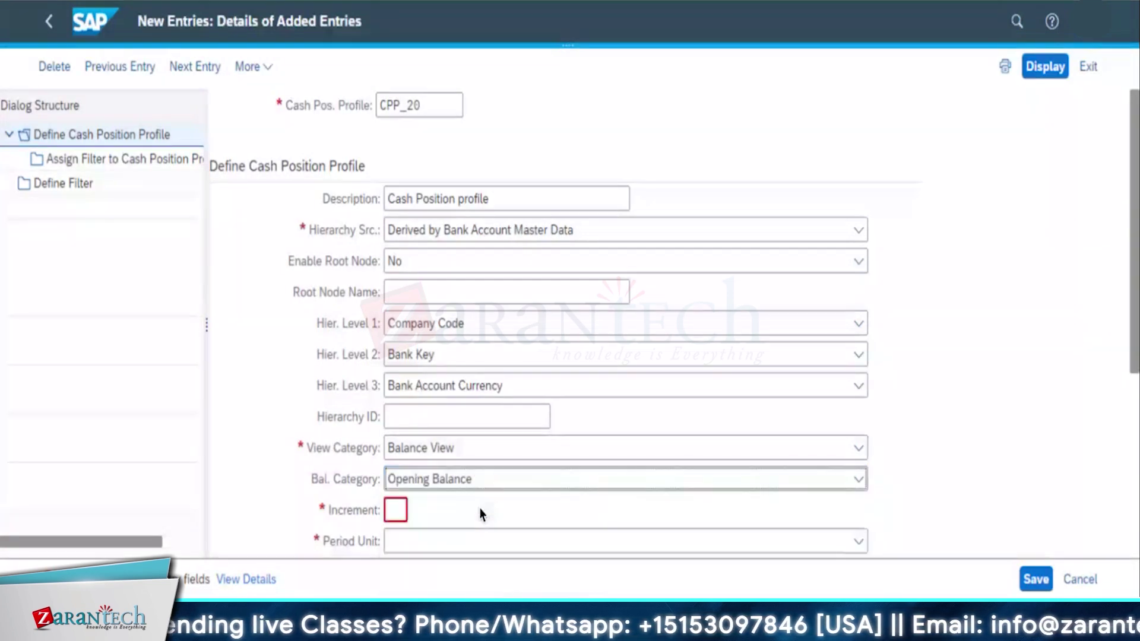
click(393, 508)
text(1)
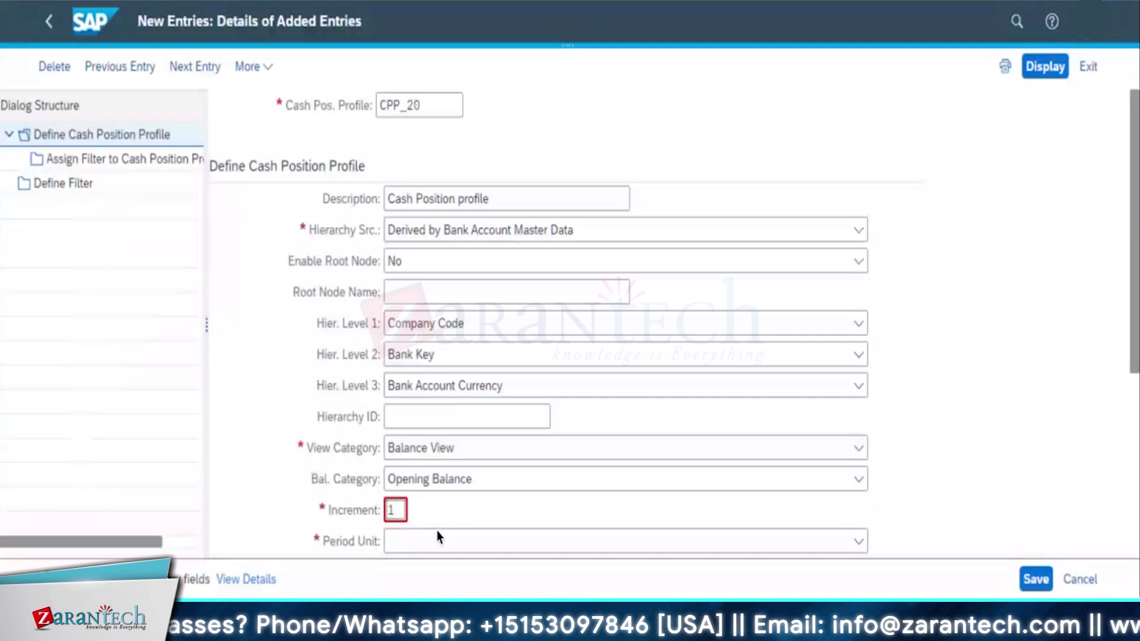
click(433, 541)
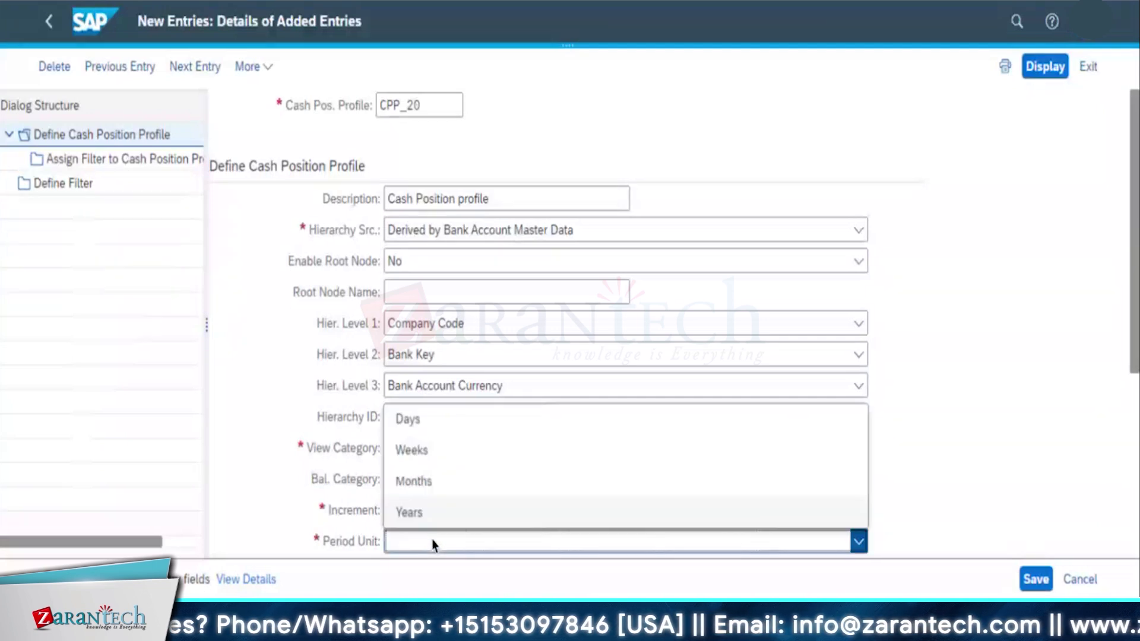
click(423, 423)
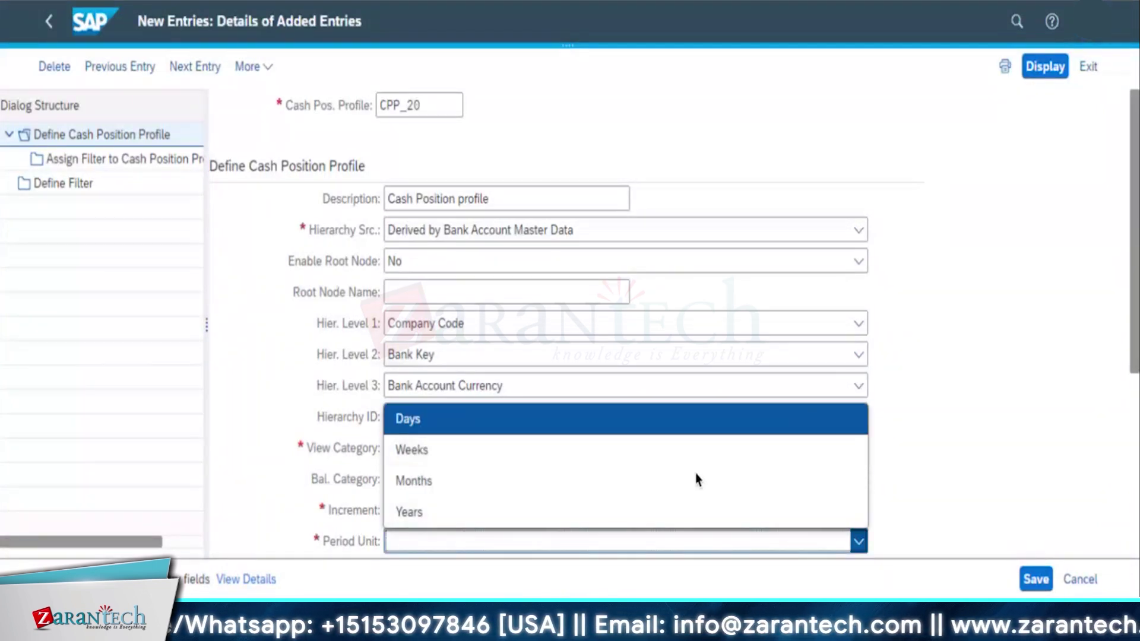
click(961, 470)
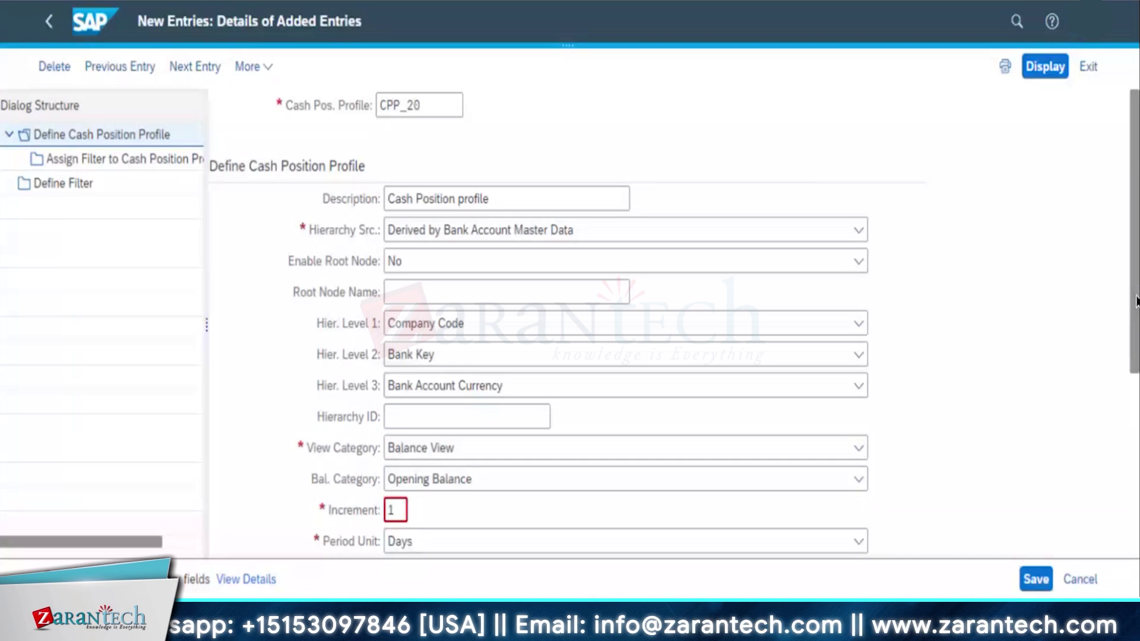
Choose exchange rate type M from the value help and save profile CPP_20.
drag(1136, 300, 1005, 420)
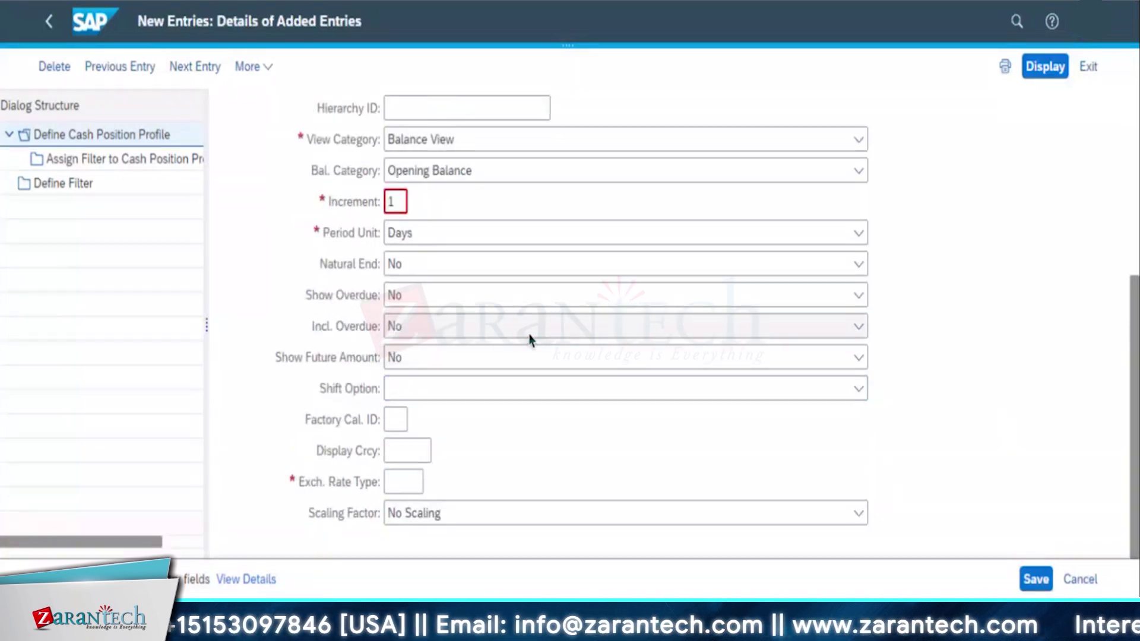
click(410, 484)
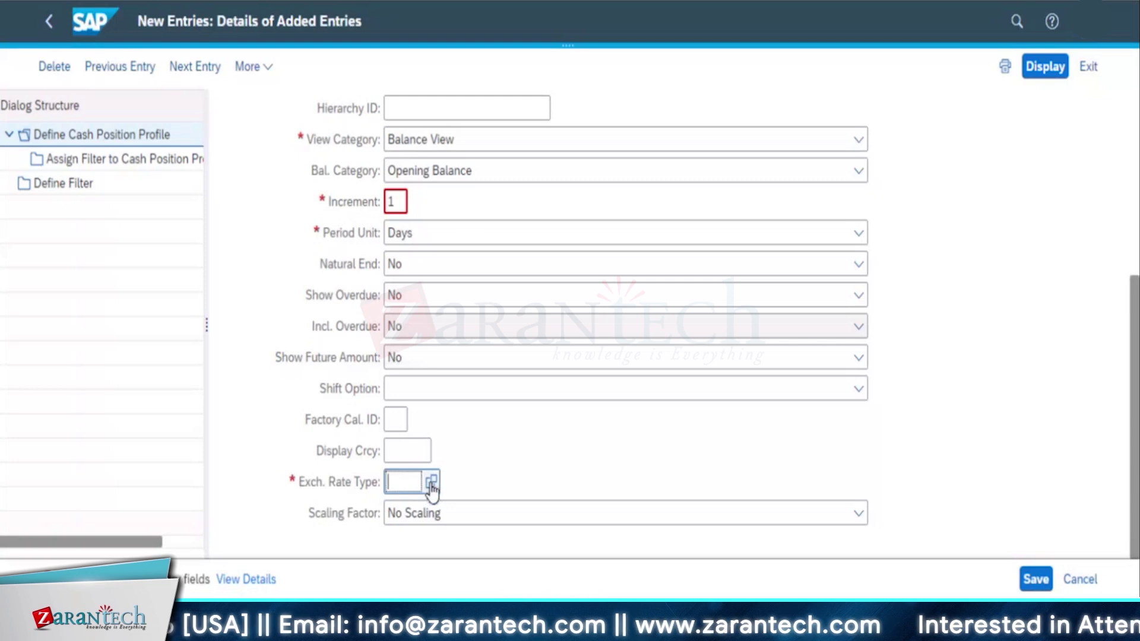
click(431, 482)
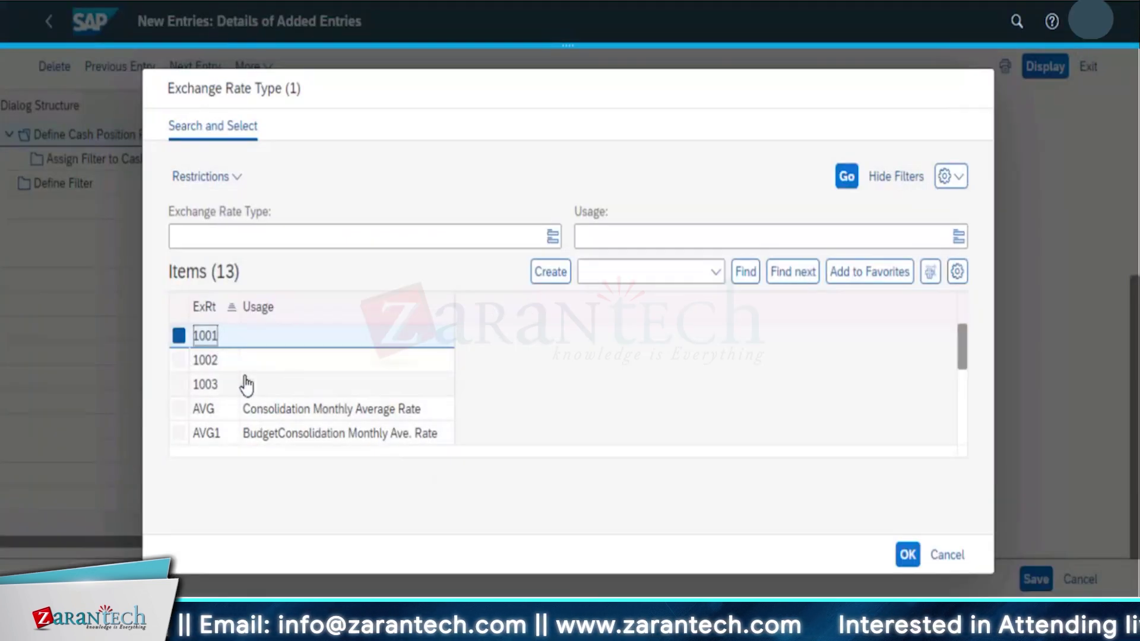
scroll(309, 399, down, 4)
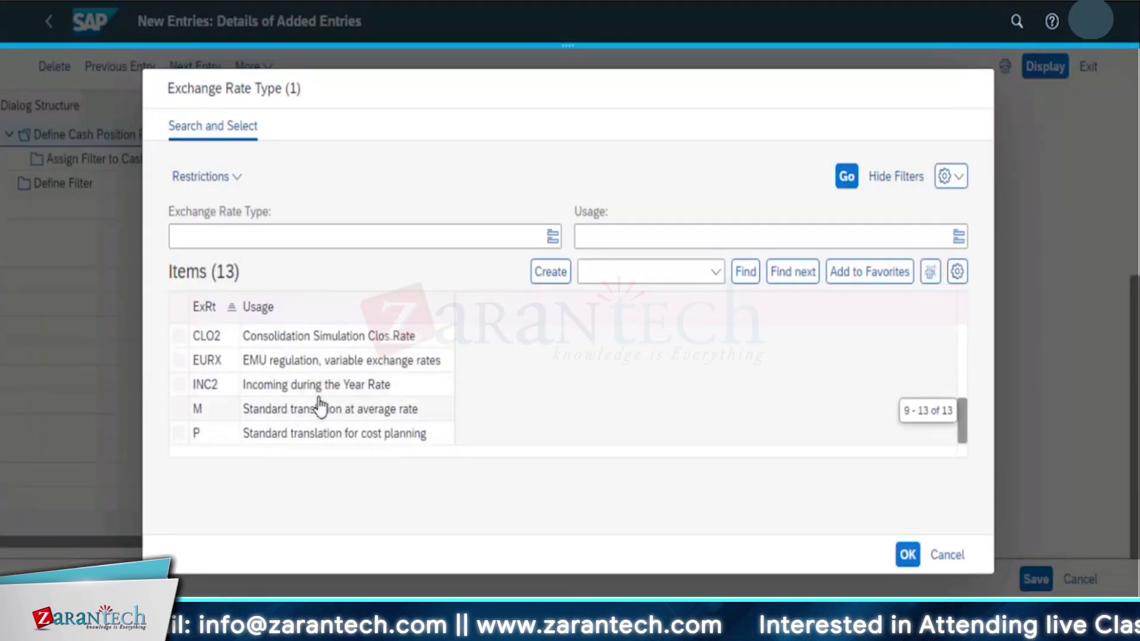
click(359, 416)
click(907, 555)
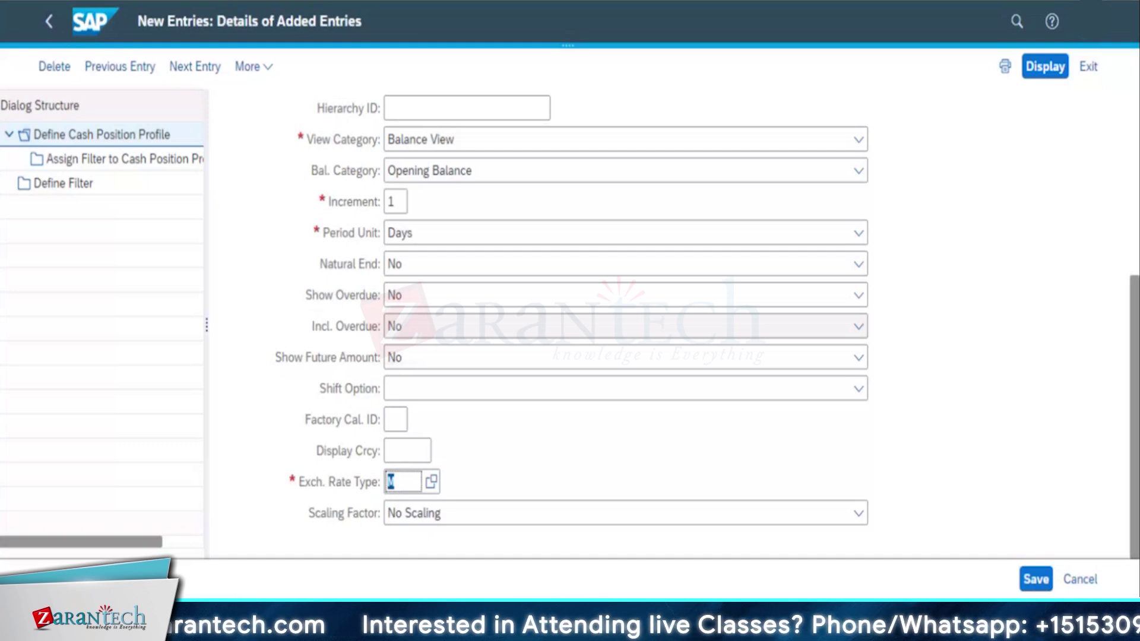
click(1036, 580)
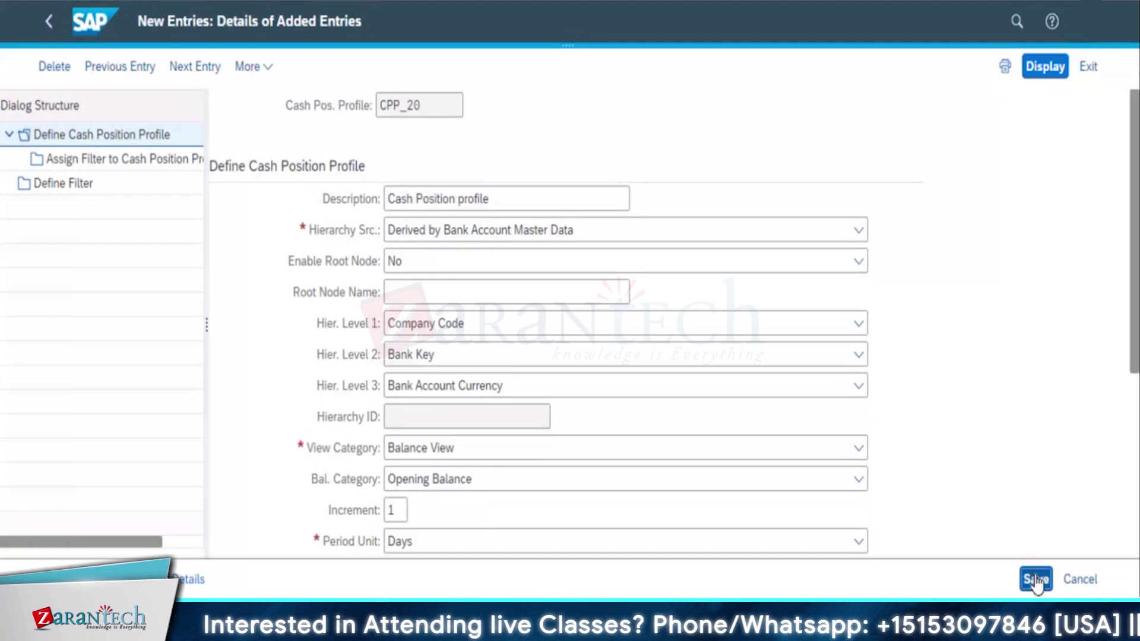
click(1036, 579)
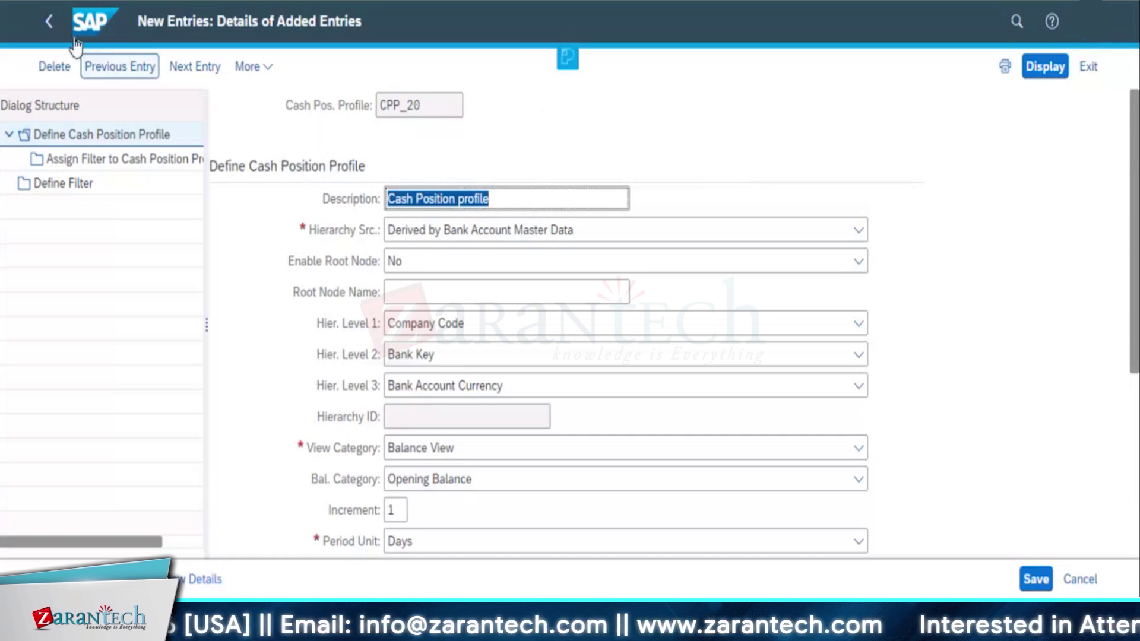
Open Define Bank Account Settings - Bank Statements via a 'define bank' search and create a new entry.
click(51, 24)
click(51, 24)
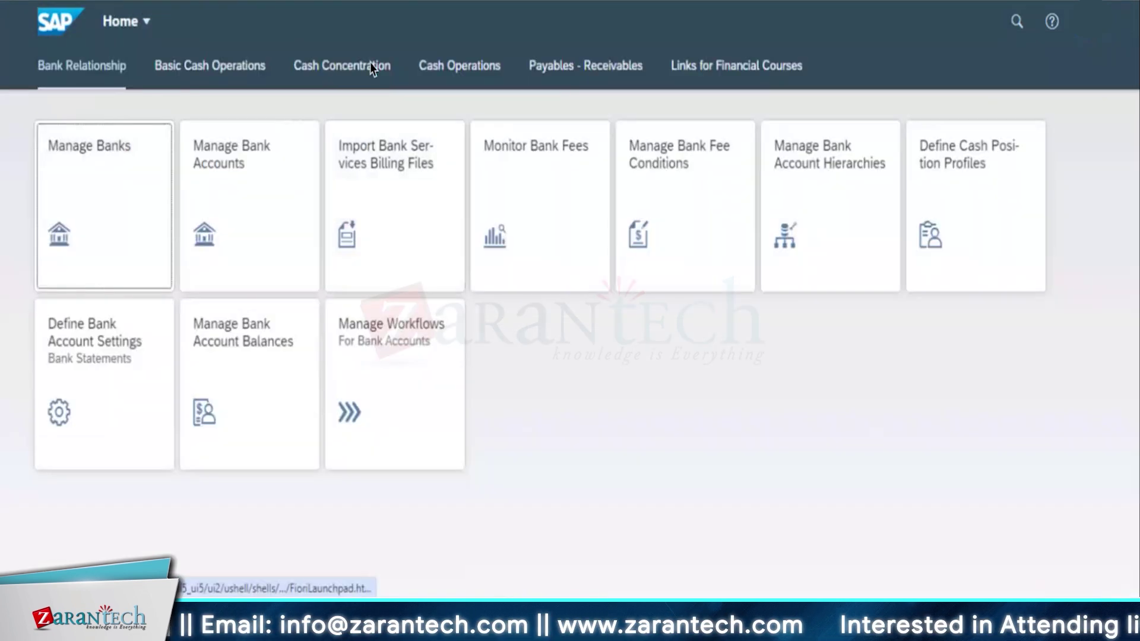
click(1017, 23)
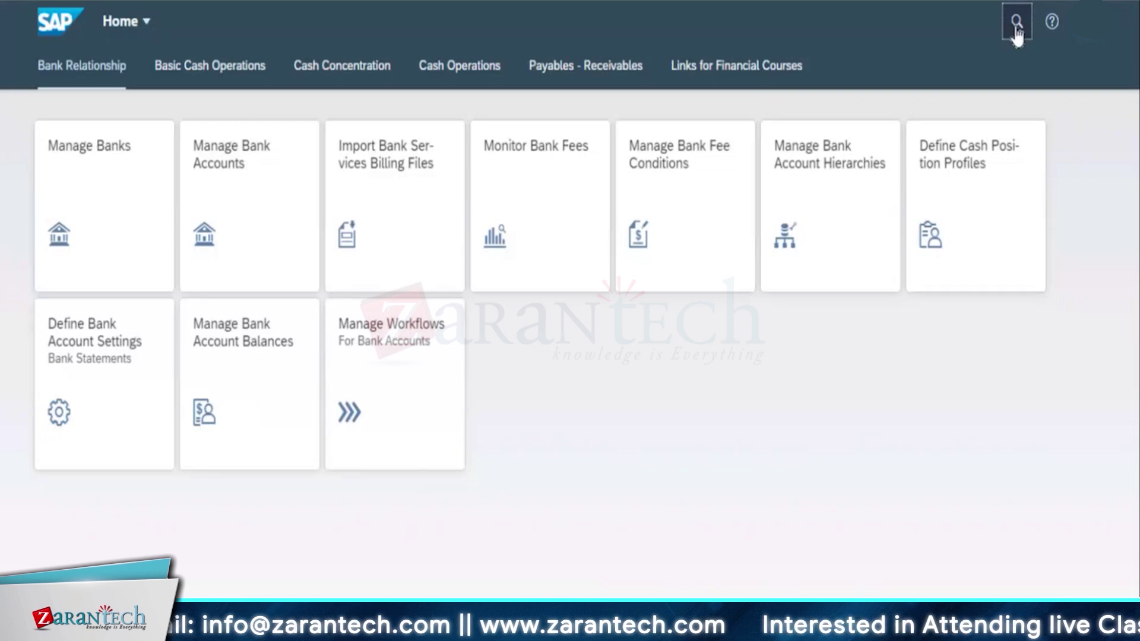
text(defin)
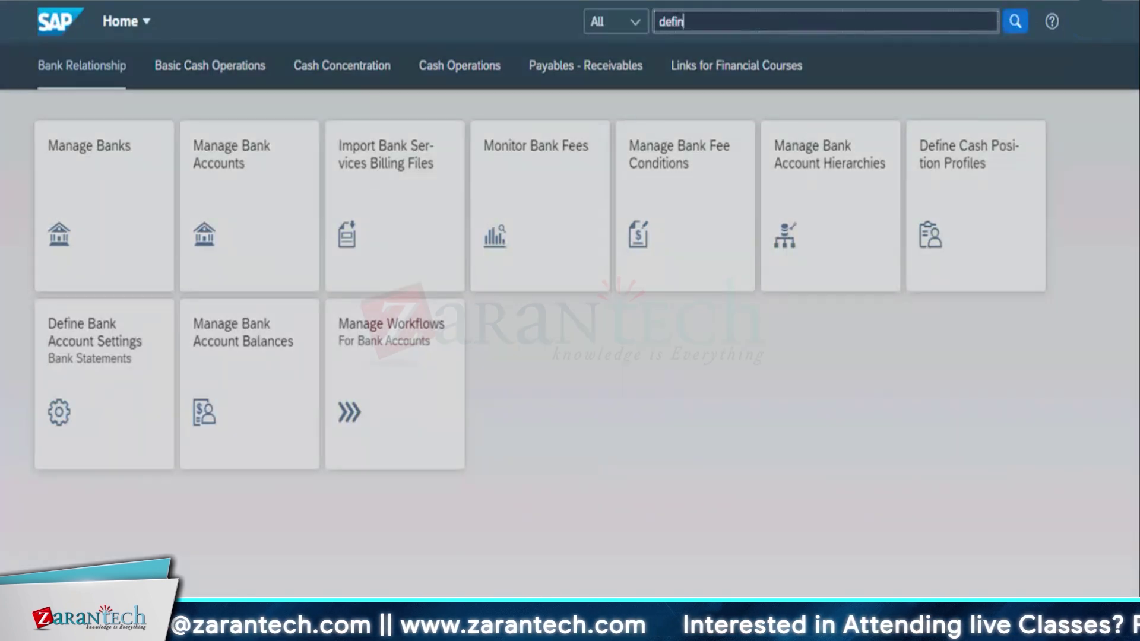
text(e bank)
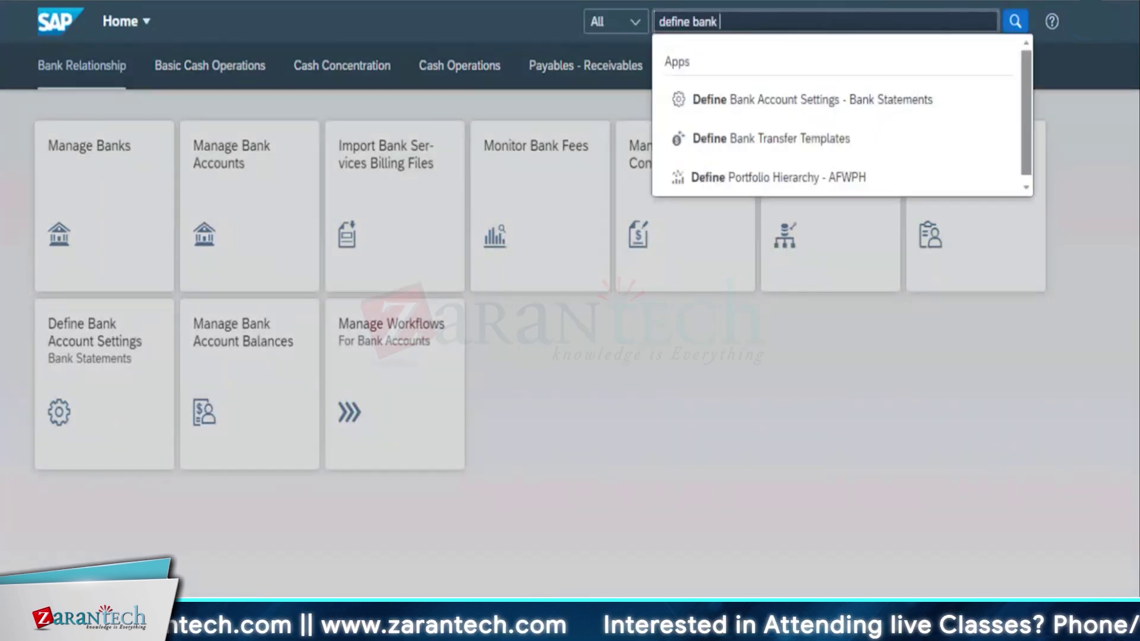
click(741, 106)
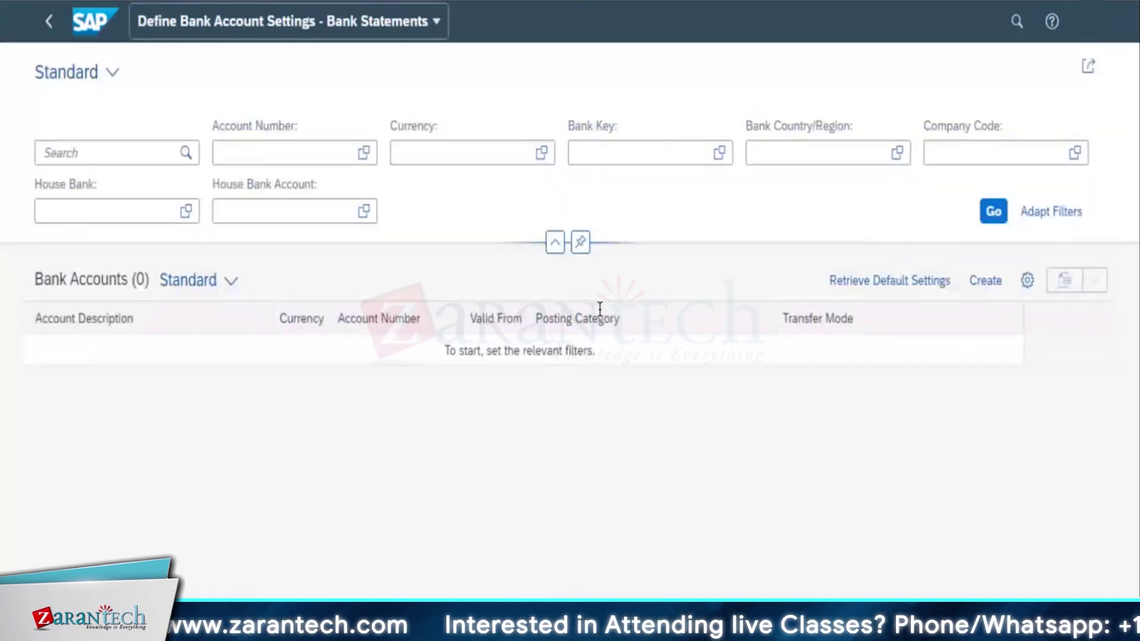
click(985, 280)
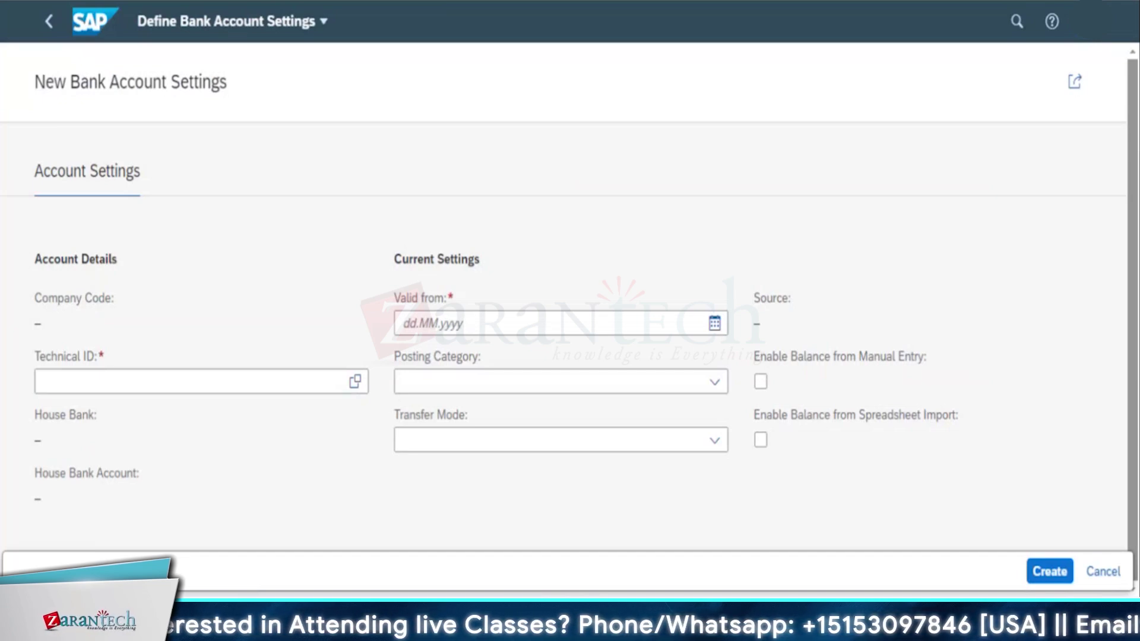
click(355, 381)
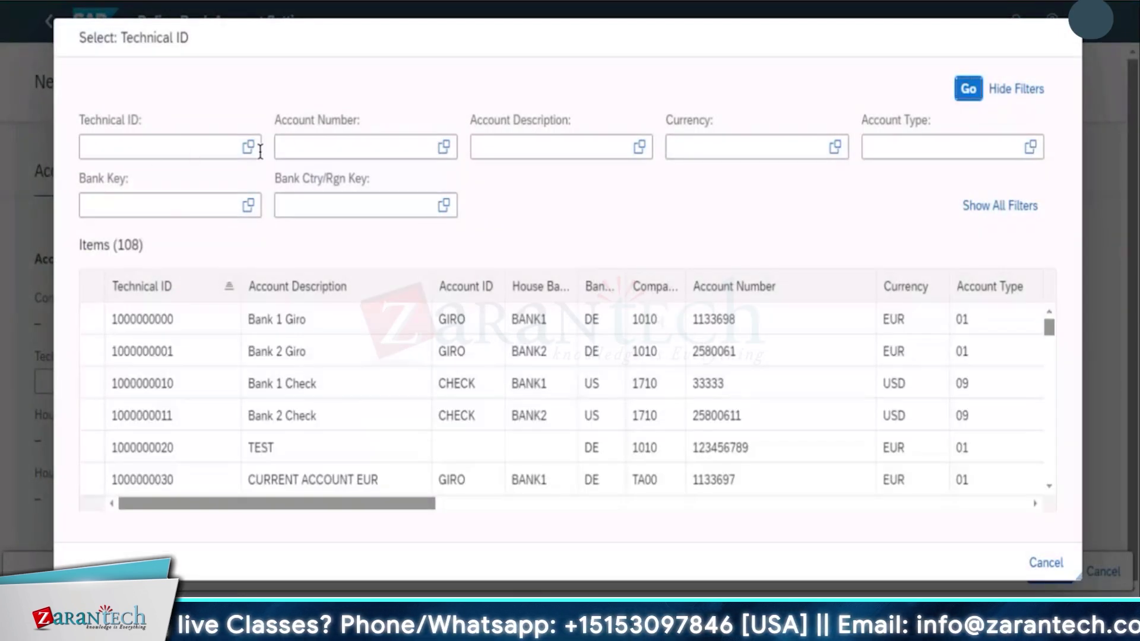
Try filtering the Technical ID list by account number 2580020, then close it unchosen.
click(334, 153)
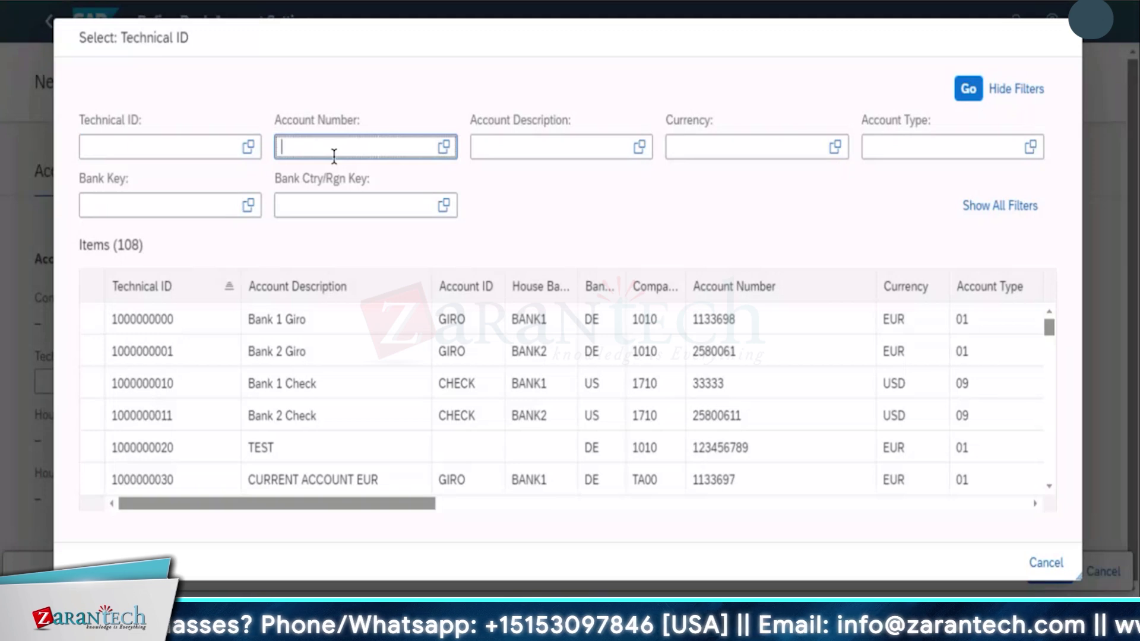
text(2580020)
key(Return)
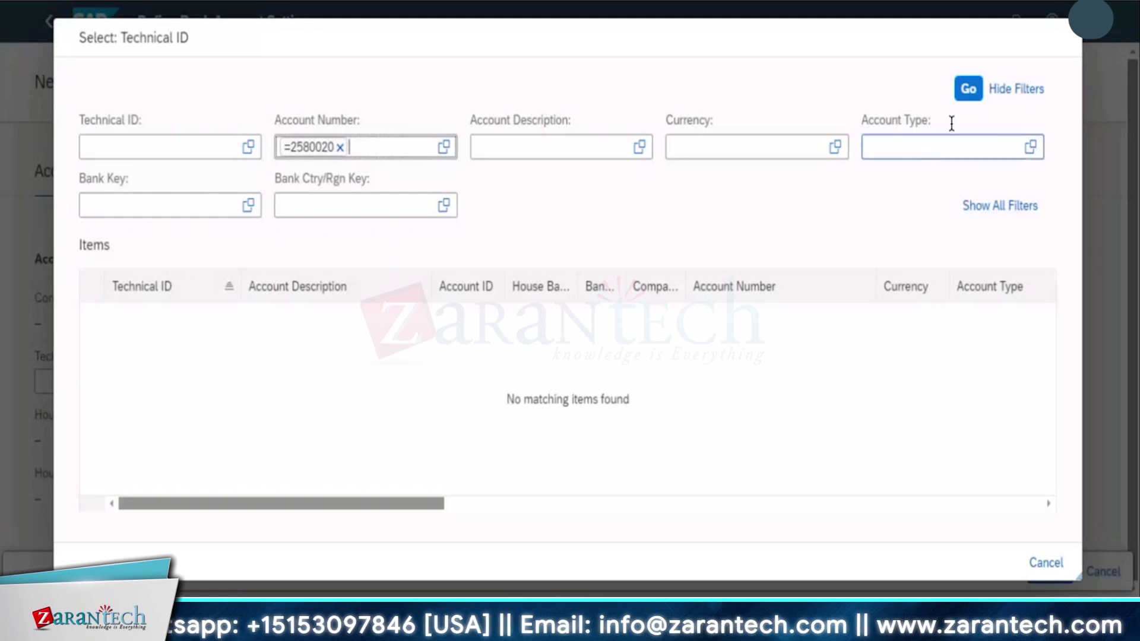
click(968, 89)
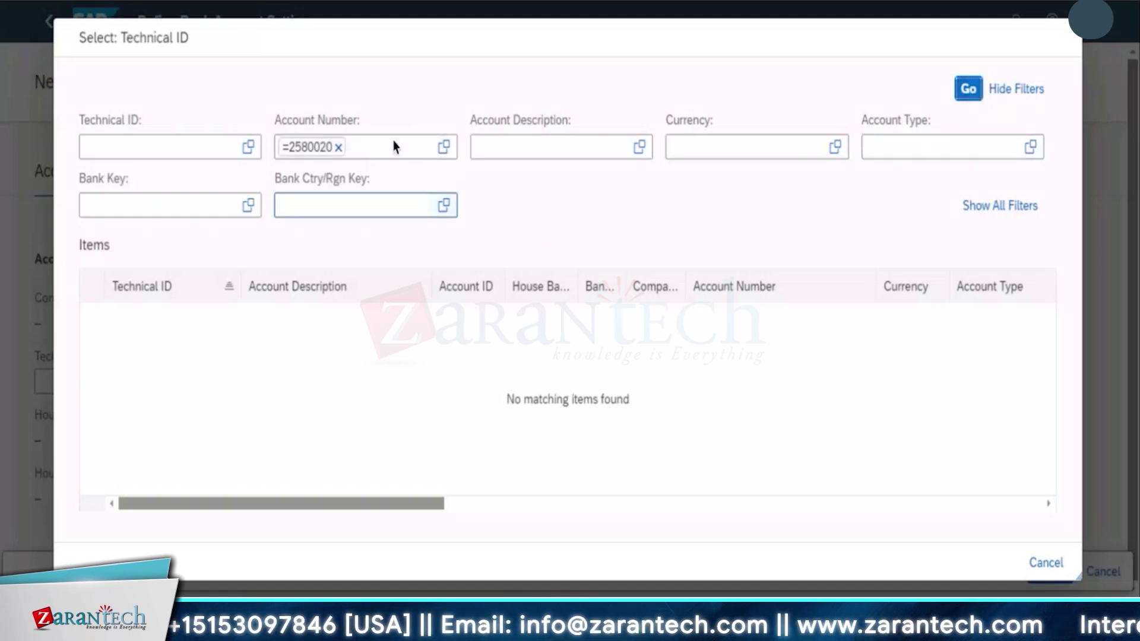
click(338, 146)
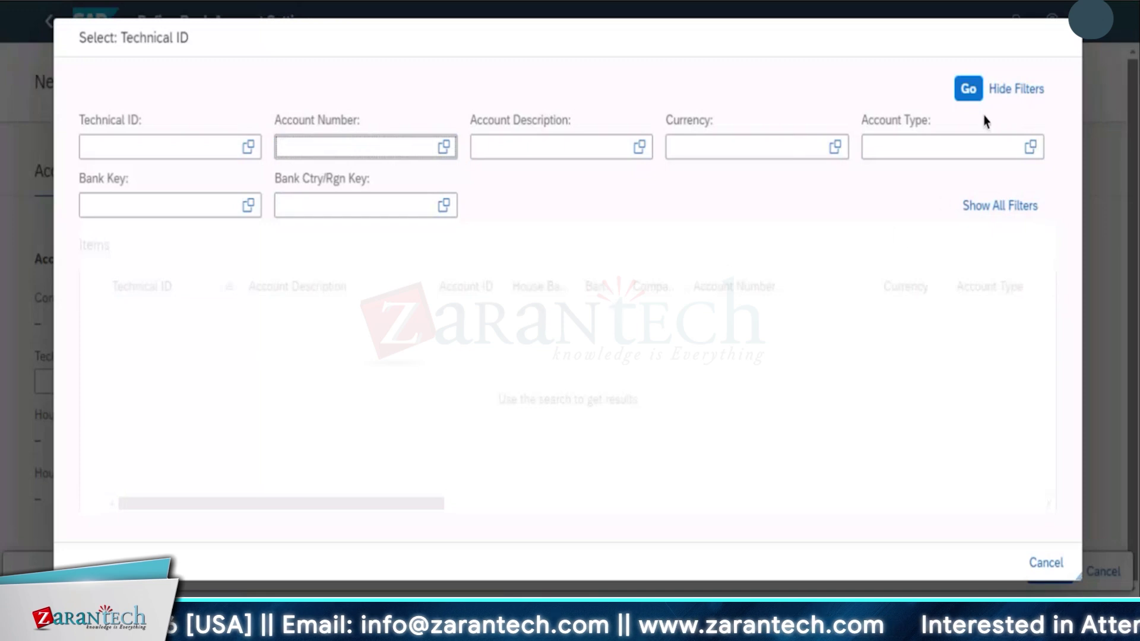
key(shift+Tab)
click(458, 364)
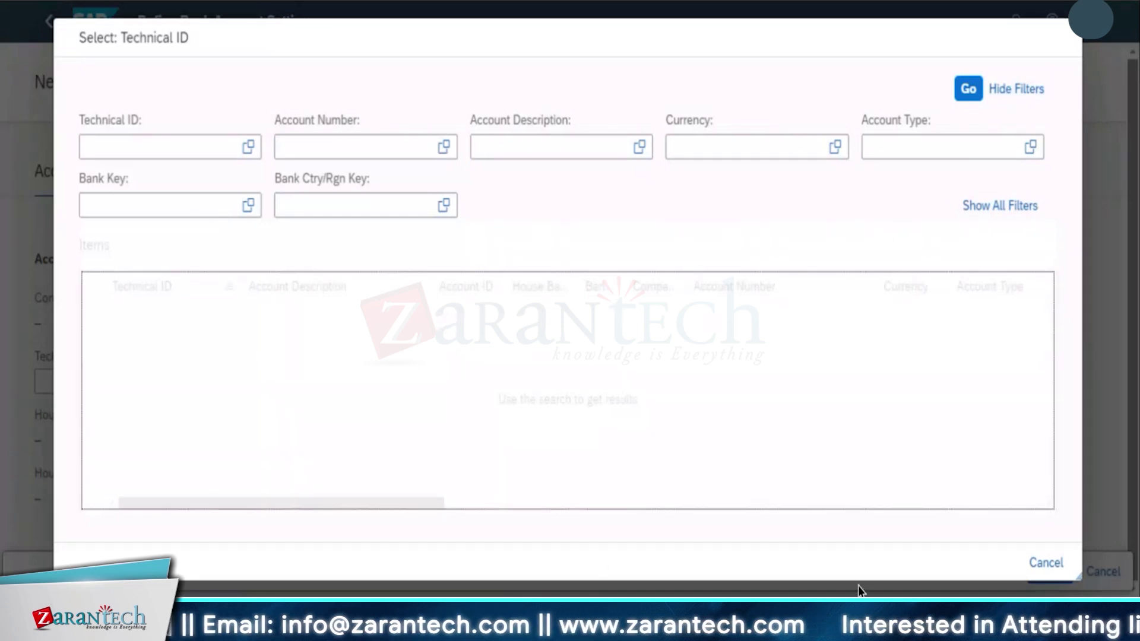
click(1060, 564)
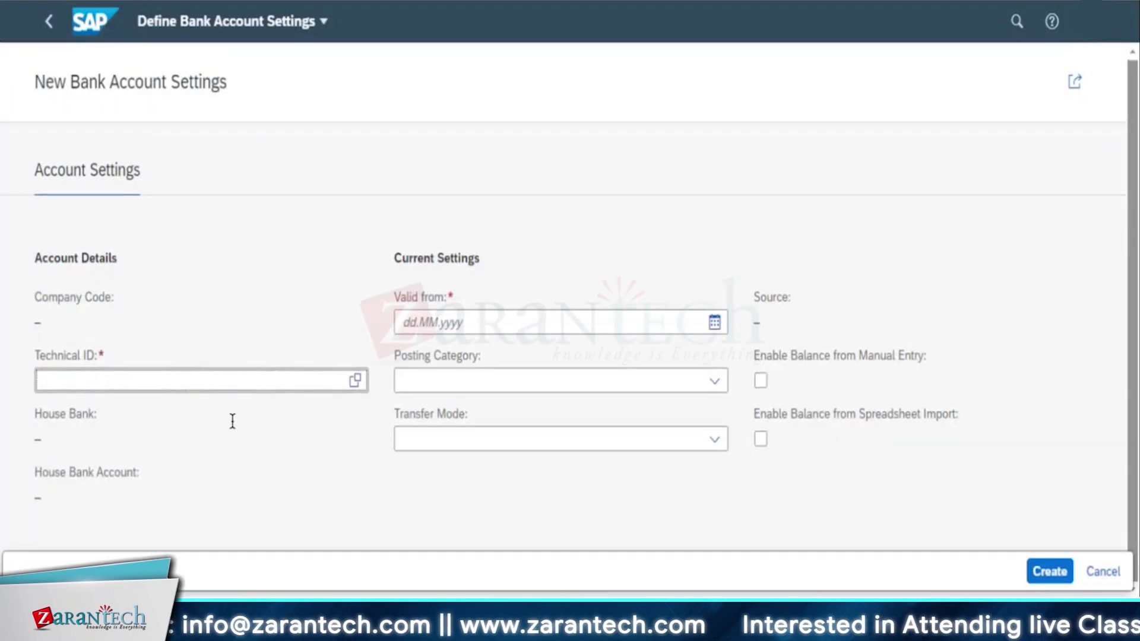
Reopen the Technical ID list and try exact and wildcard 25800 account number filters.
click(355, 380)
click(319, 148)
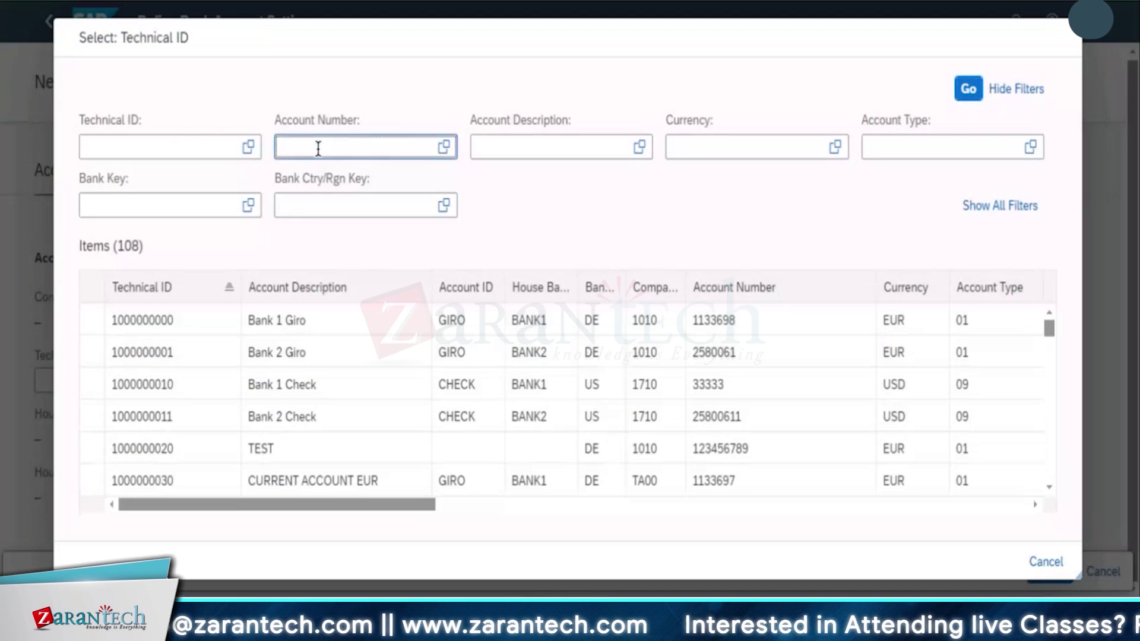
key(Return)
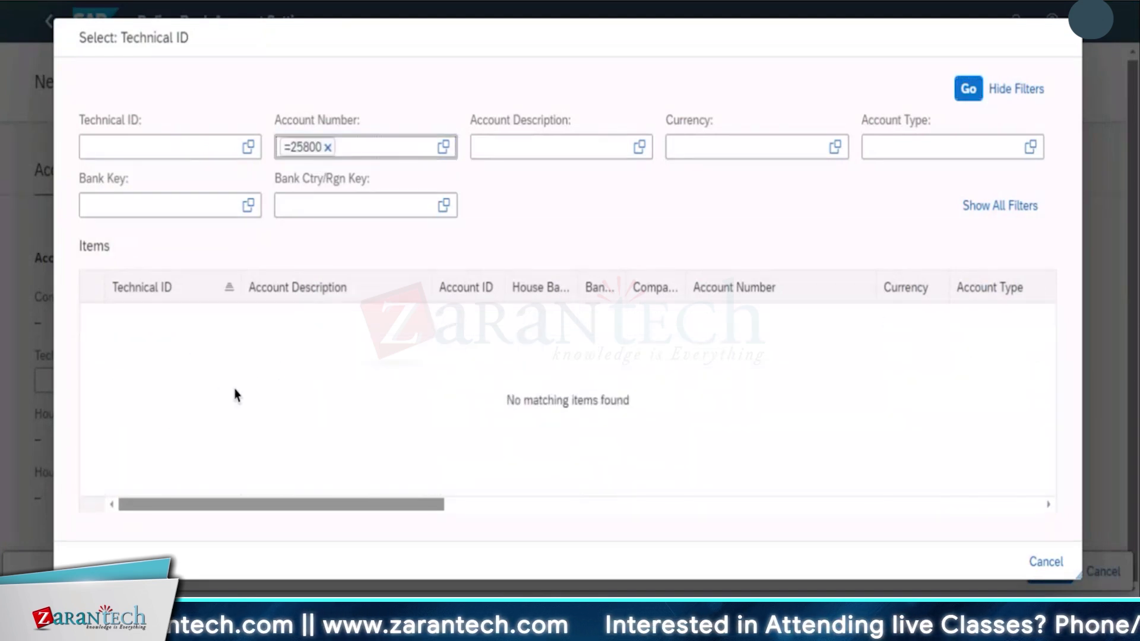
click(326, 147)
scroll(297, 431, down, 15)
click(333, 147)
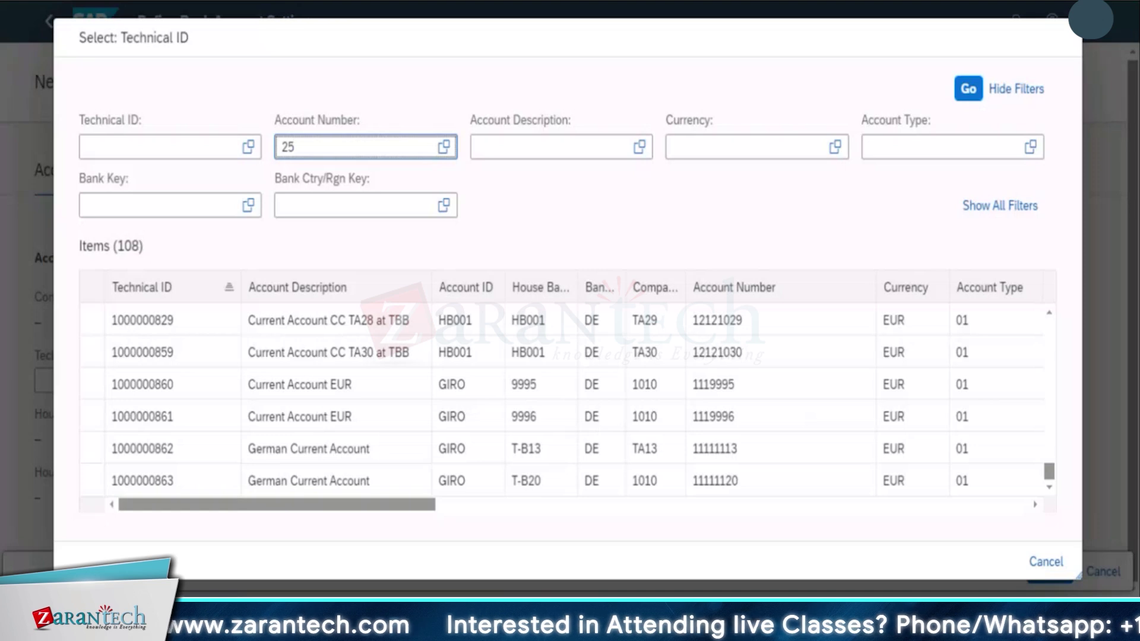
text(25800**)
key(Return)
click(340, 147)
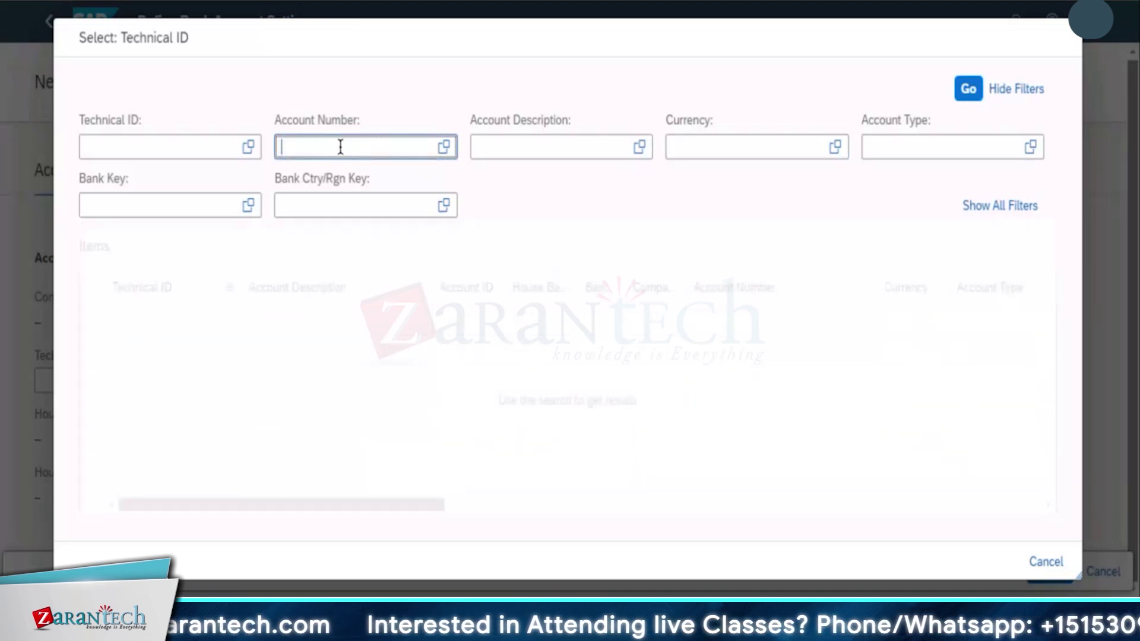
key(Return)
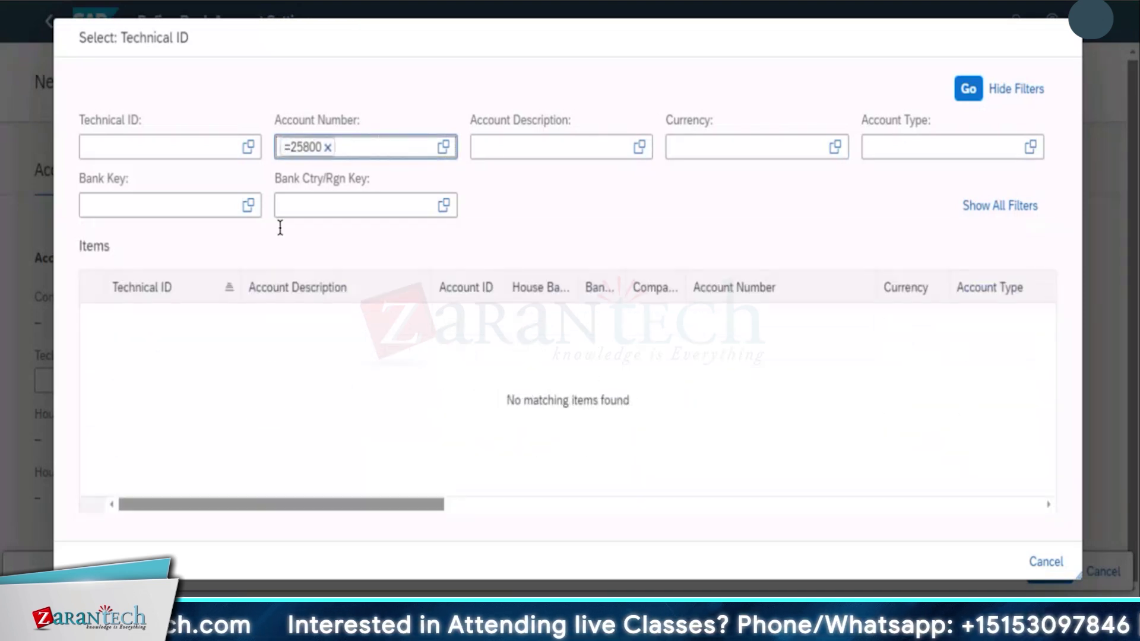
click(326, 148)
text(2580)
key(F4)
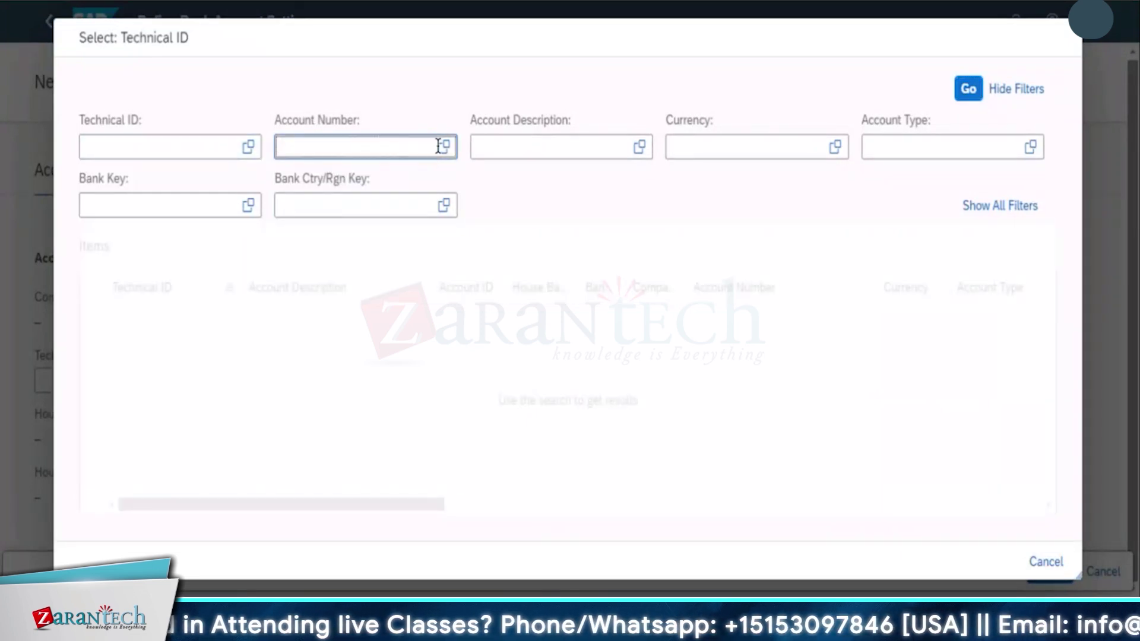
text(0)
key(Return)
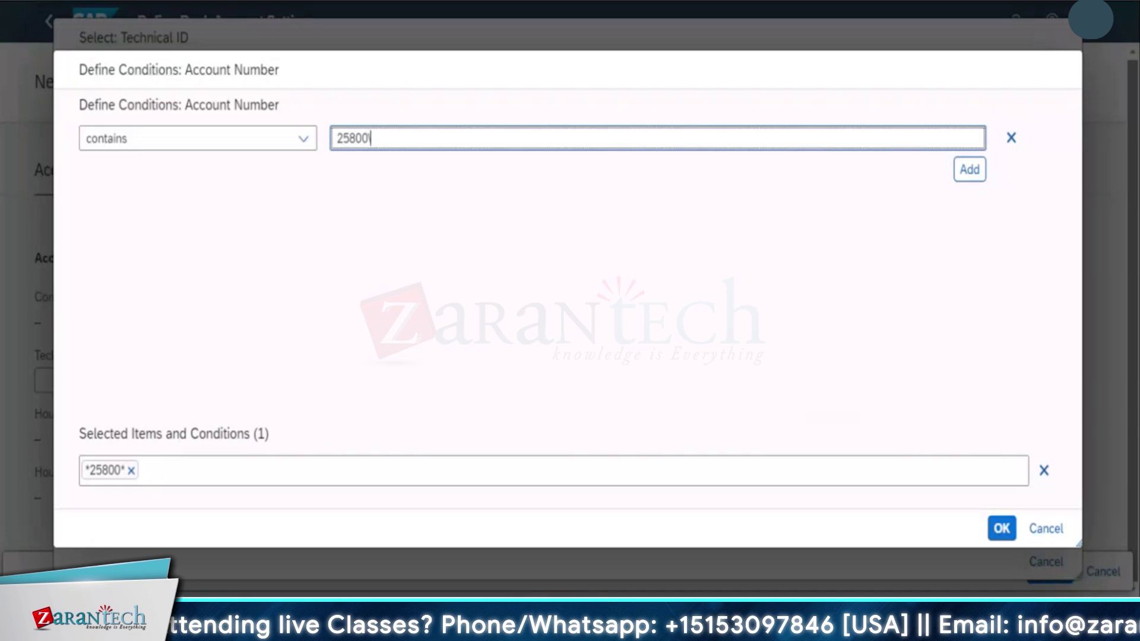
click(1002, 529)
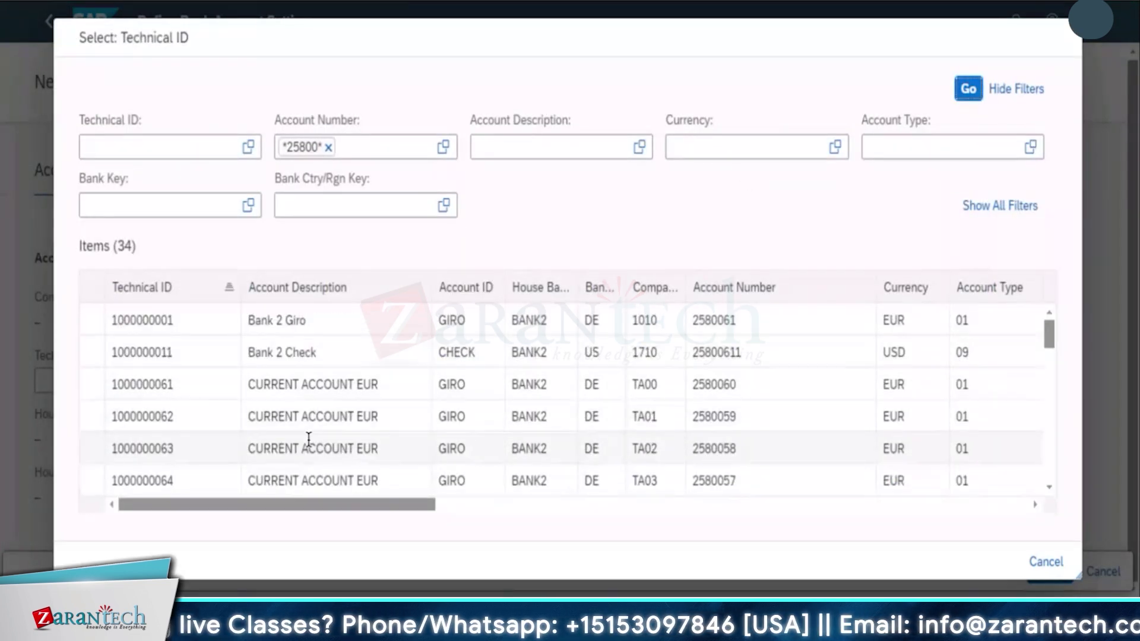
key(F11)
click(93, 361)
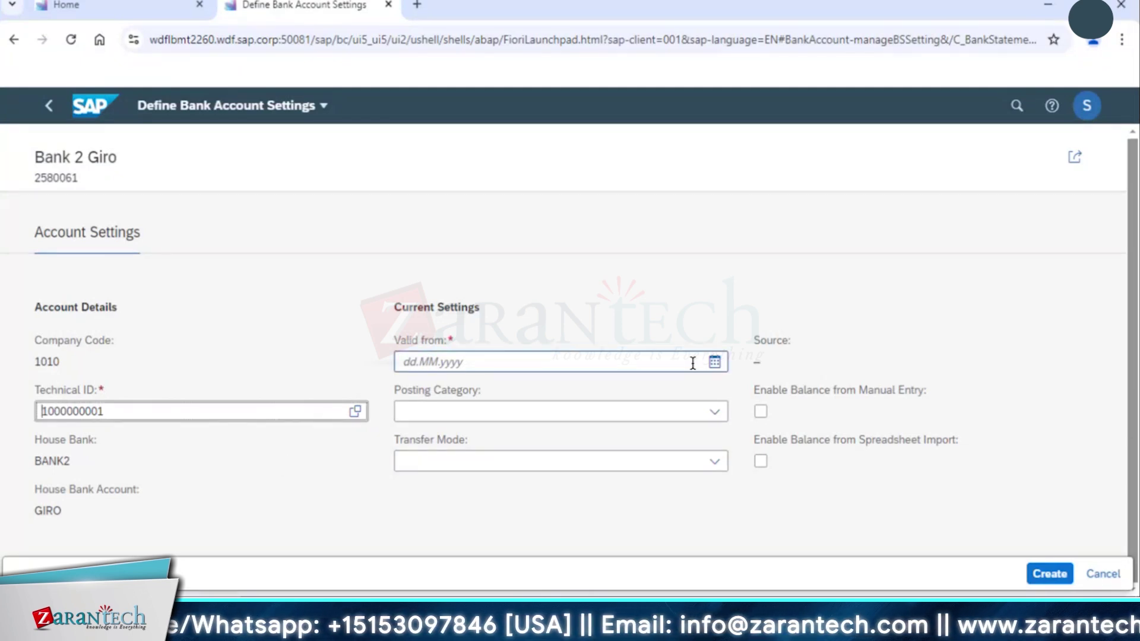
Set valid from 23.09.2024, Posting to Be Processed, Bank Statement Items Only, and enable spreadsheet balance import.
click(714, 362)
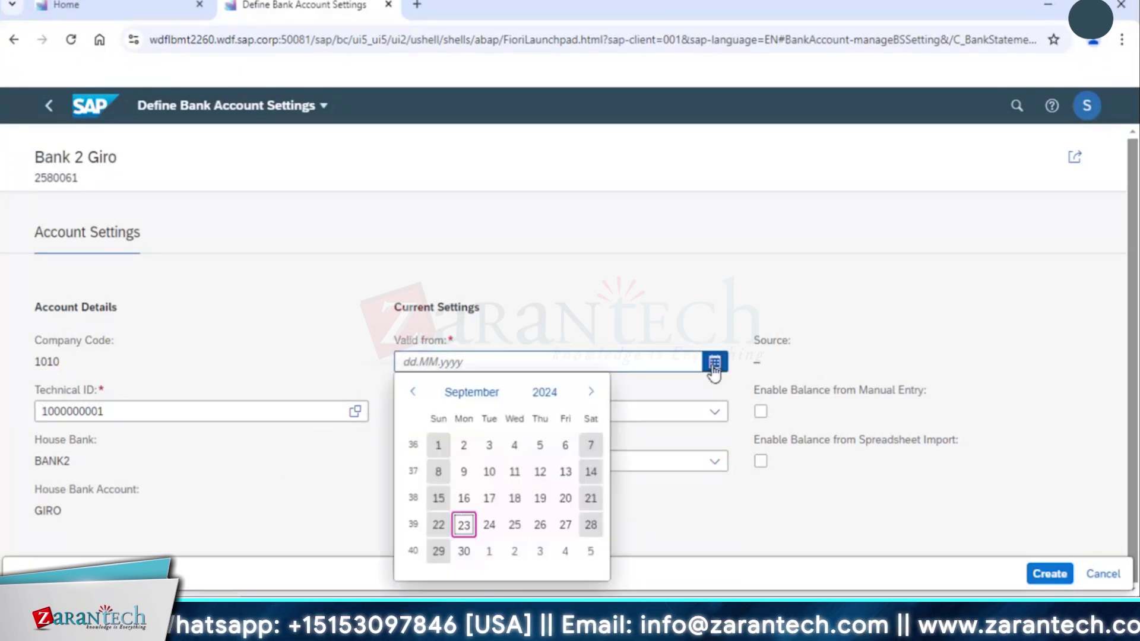
click(464, 525)
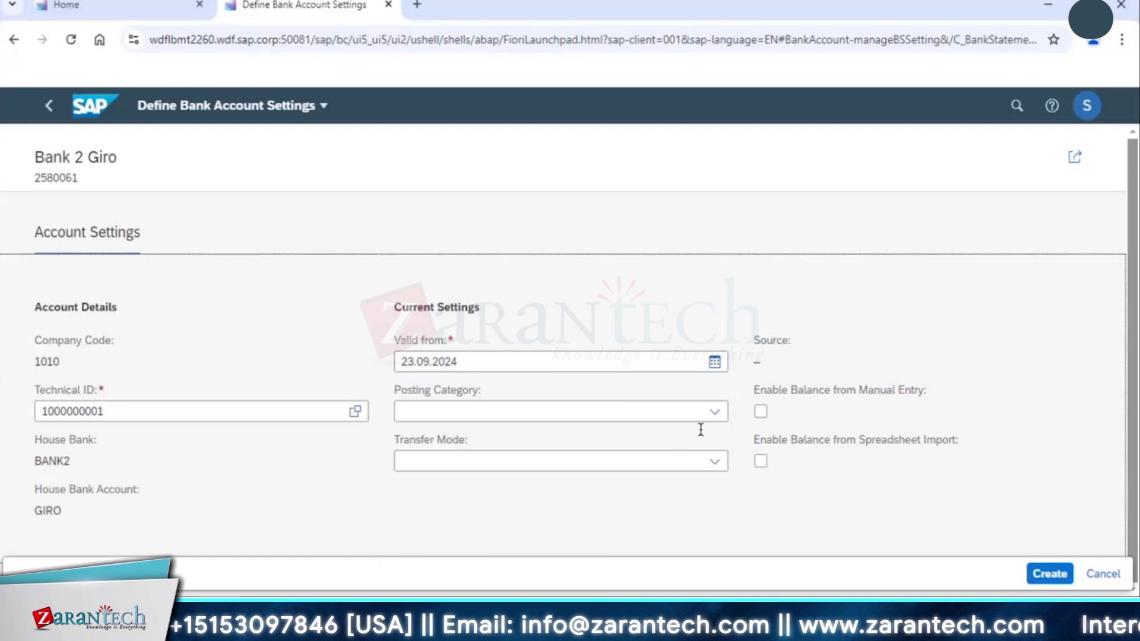
click(715, 418)
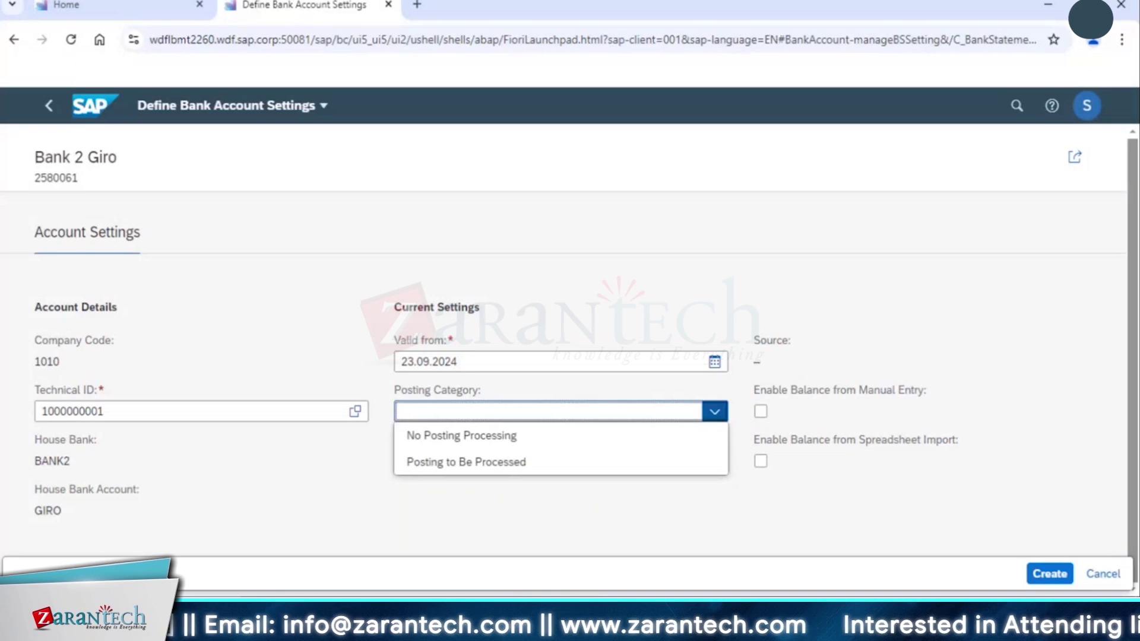
click(470, 463)
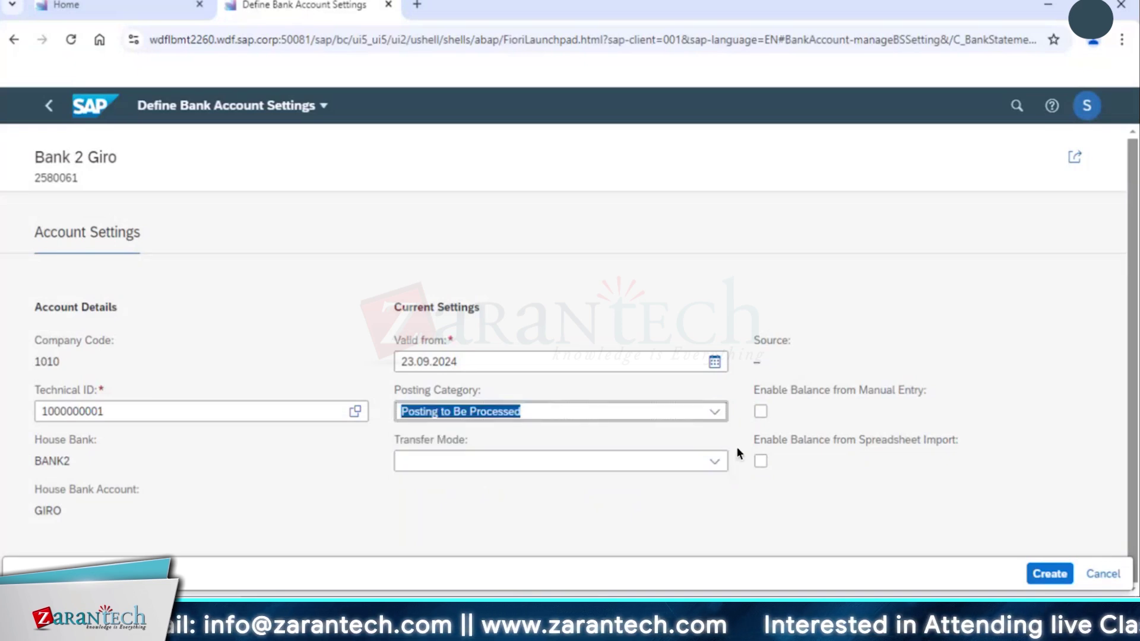
click(719, 463)
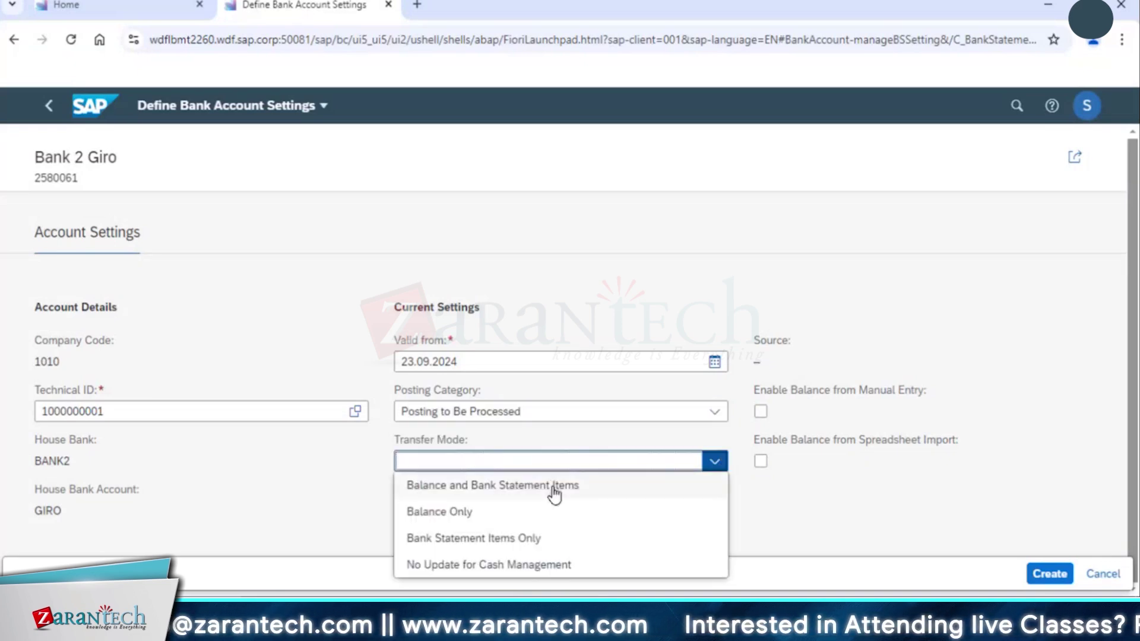
click(543, 537)
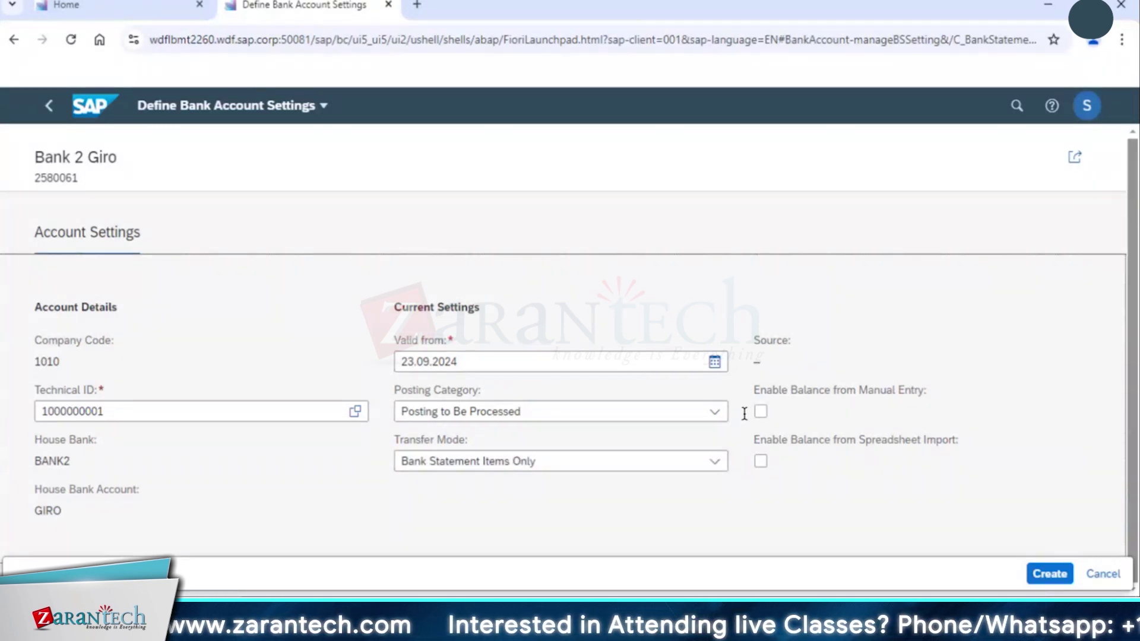
click(761, 463)
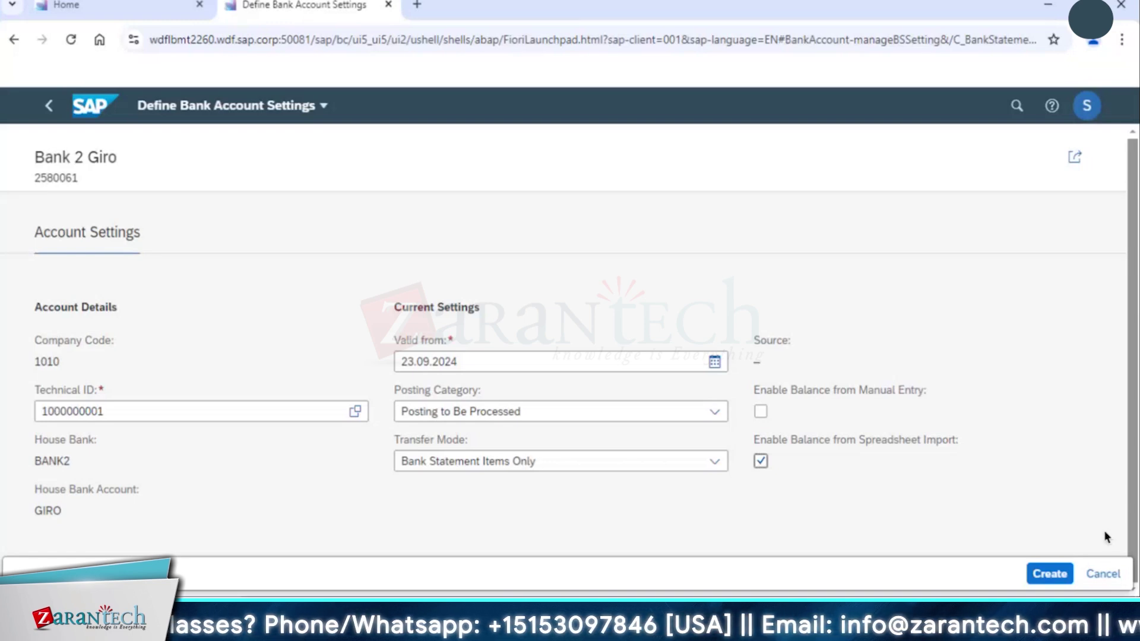
Create the Bank 2 Giro bank statement settings, then go back to the Bank Statements list.
click(1060, 574)
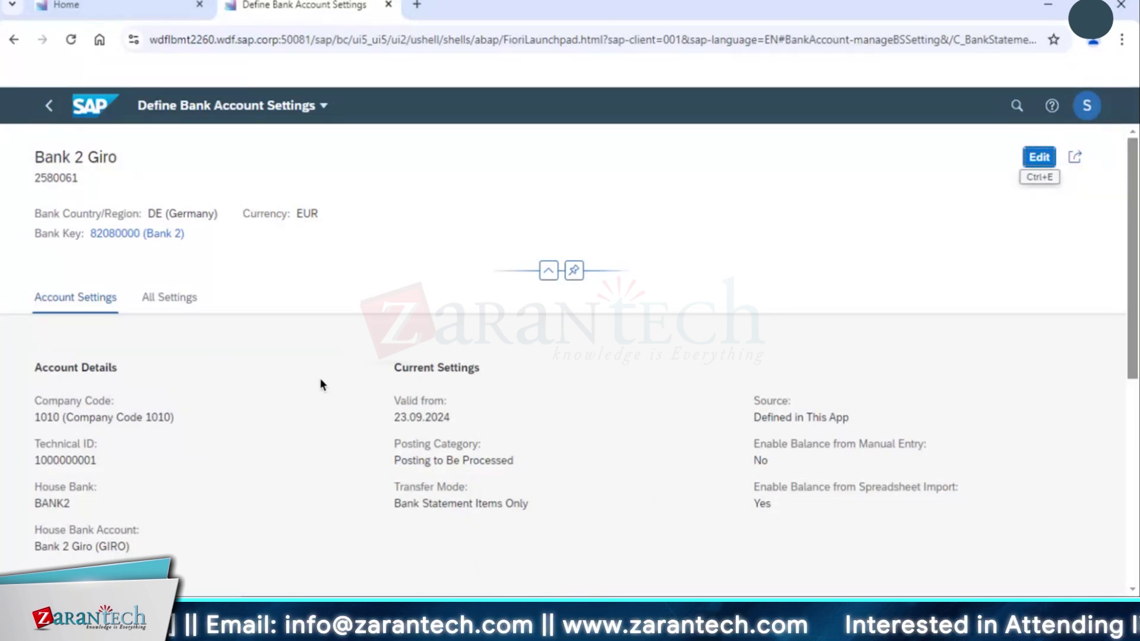
click(48, 108)
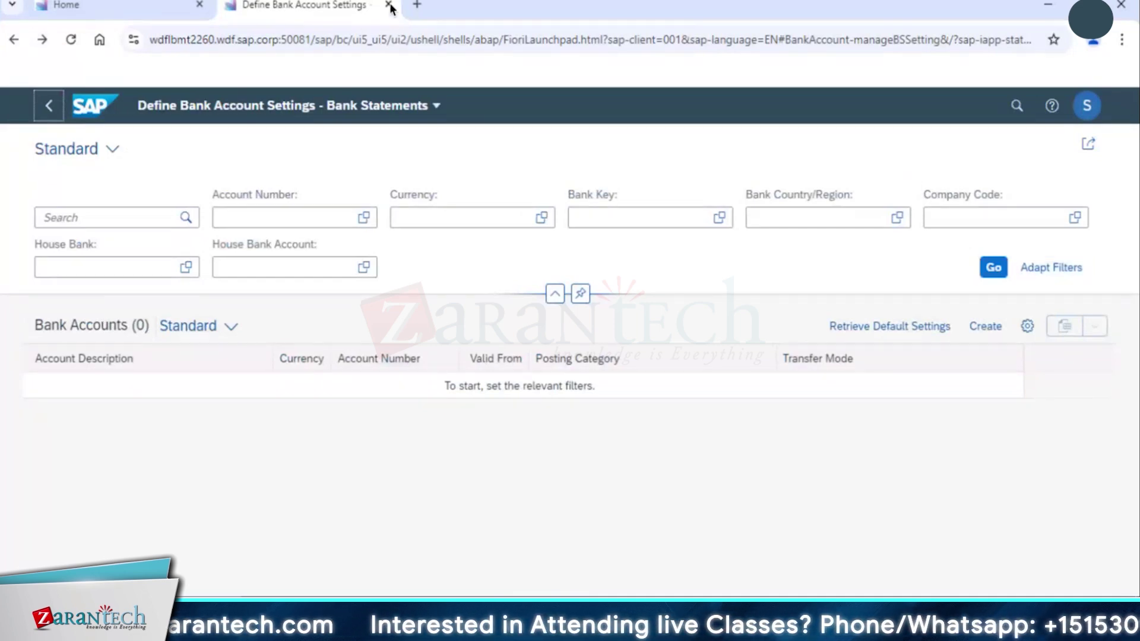
Close the settings tab and launch Manage Bank Accounts from the Bank Relationship group.
key(ctrl+w)
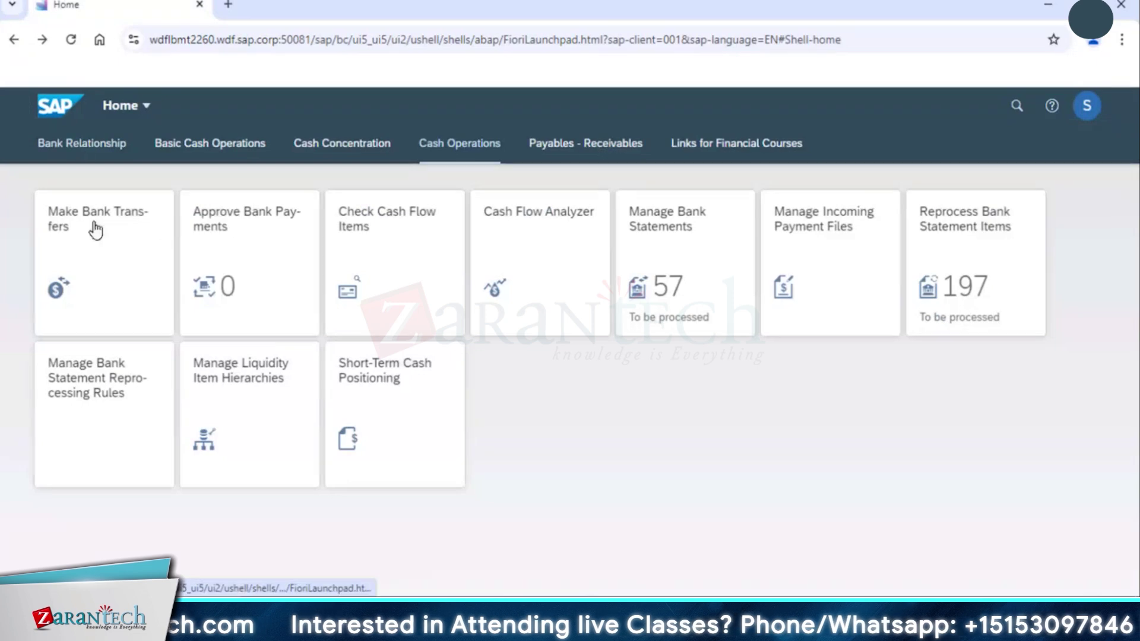
click(89, 147)
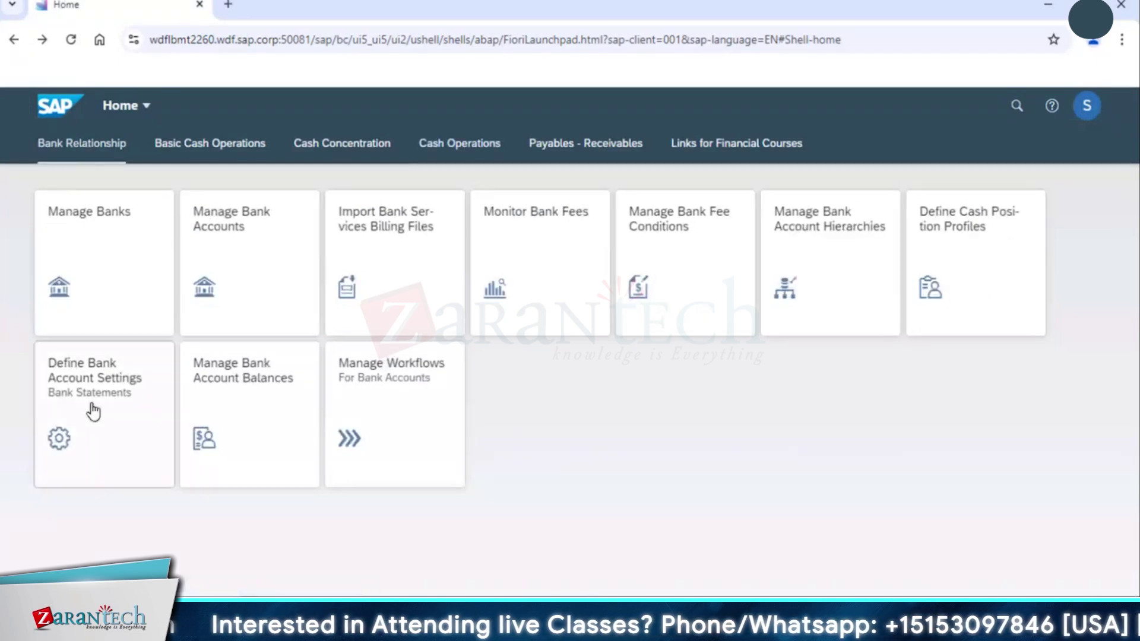
click(223, 240)
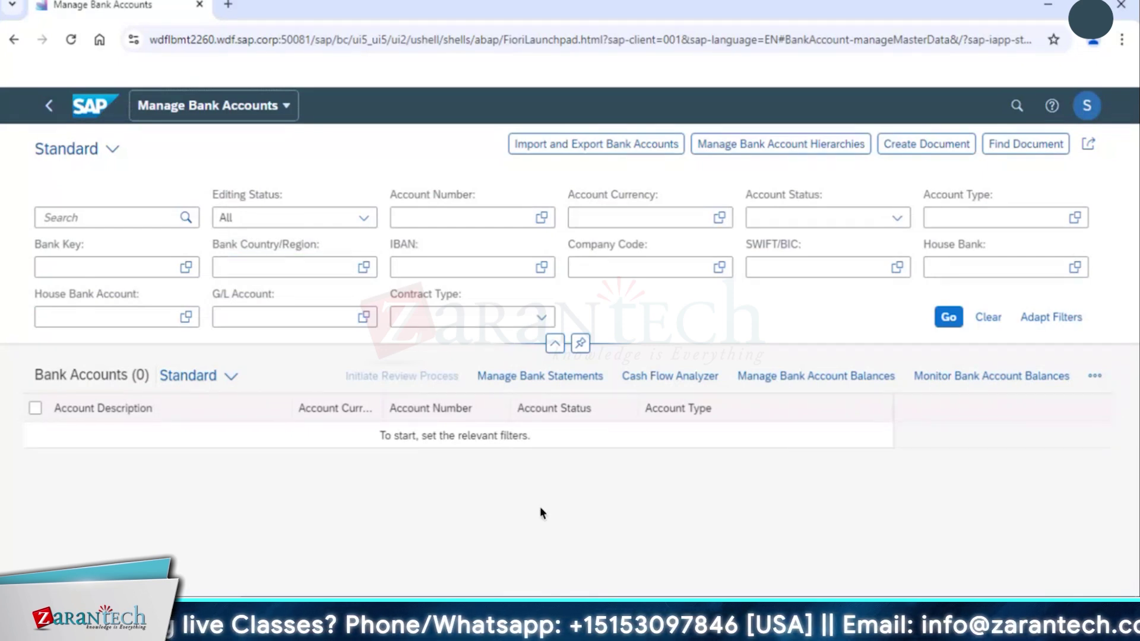
Filter bank accounts by account number 2580061 (Bank 2 Giro), found by searching 25800.
click(437, 218)
click(541, 218)
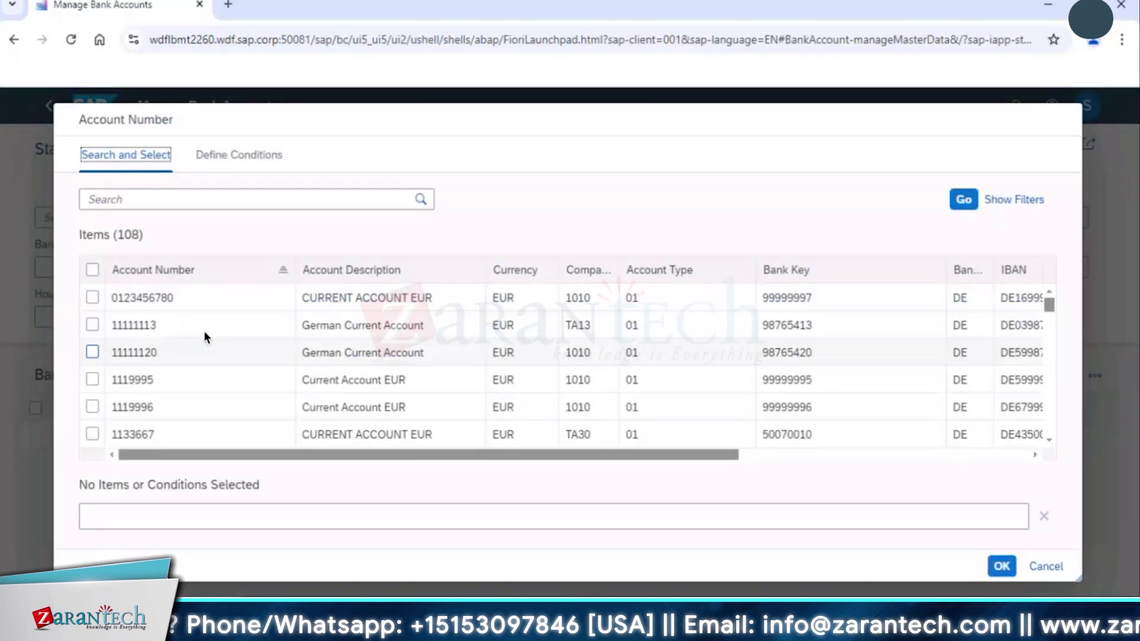
click(211, 202)
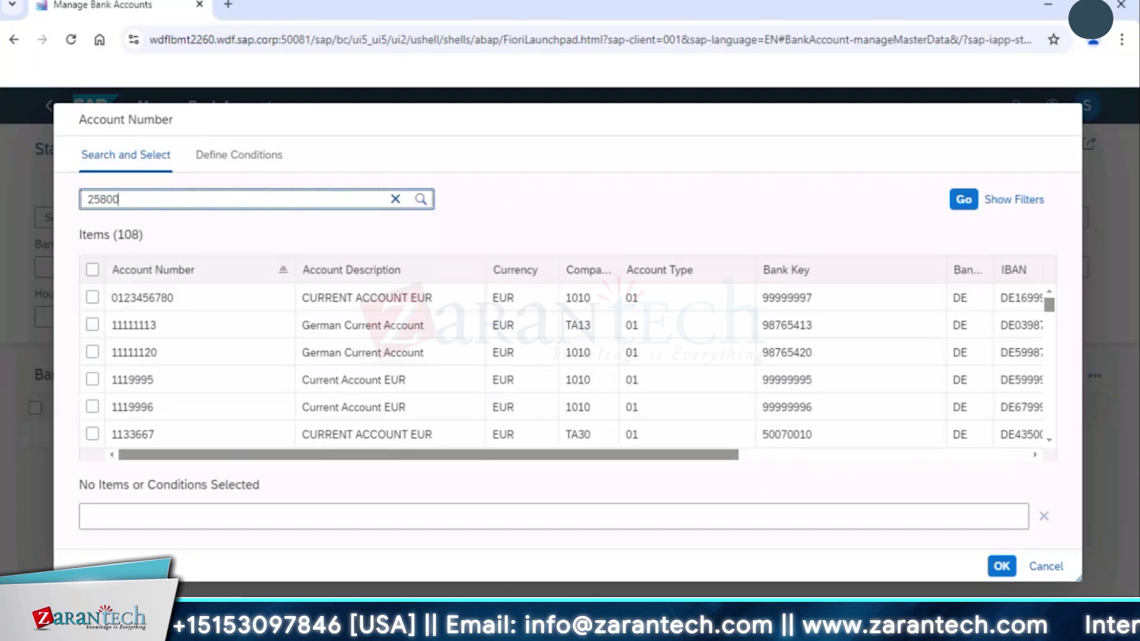
key(Return)
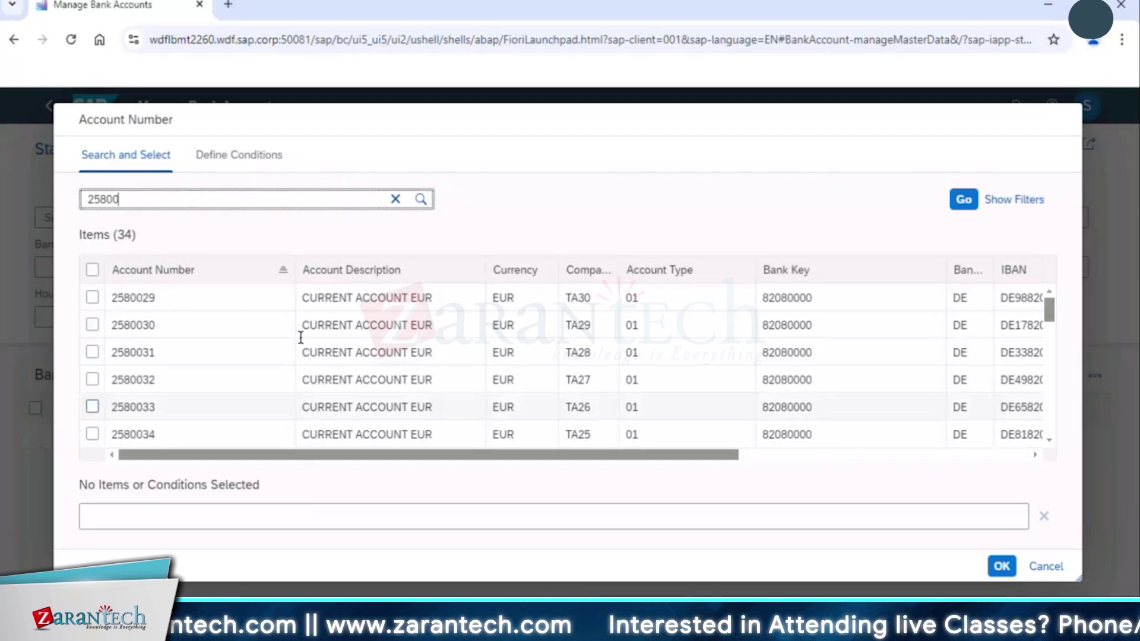
scroll(893, 339, down, 5)
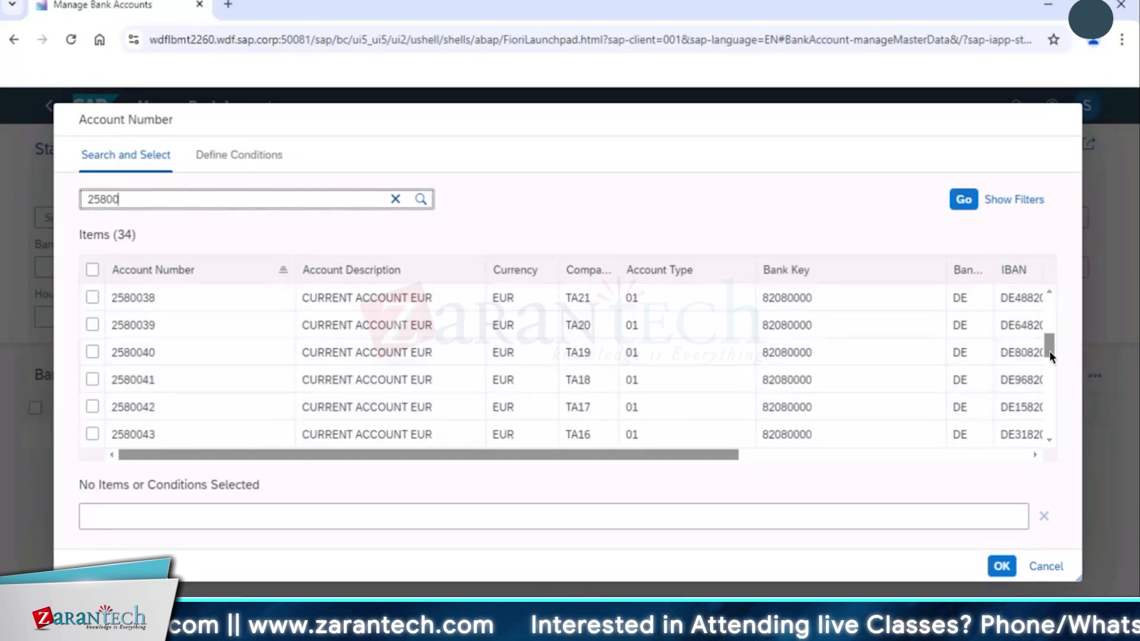
drag(1050, 354, 1049, 423)
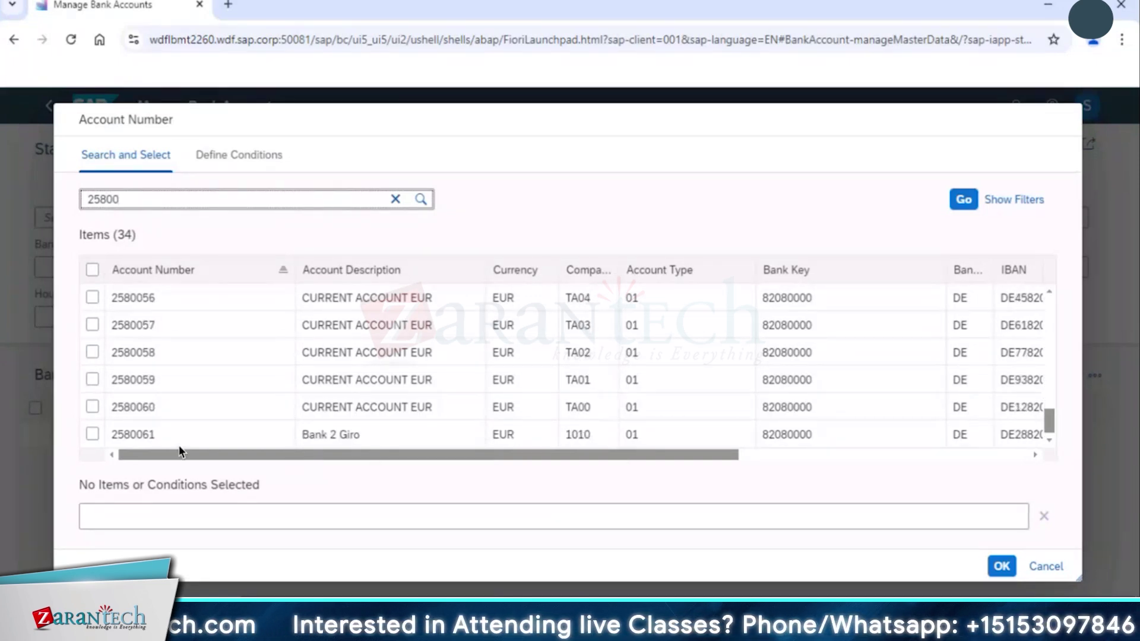
click(92, 434)
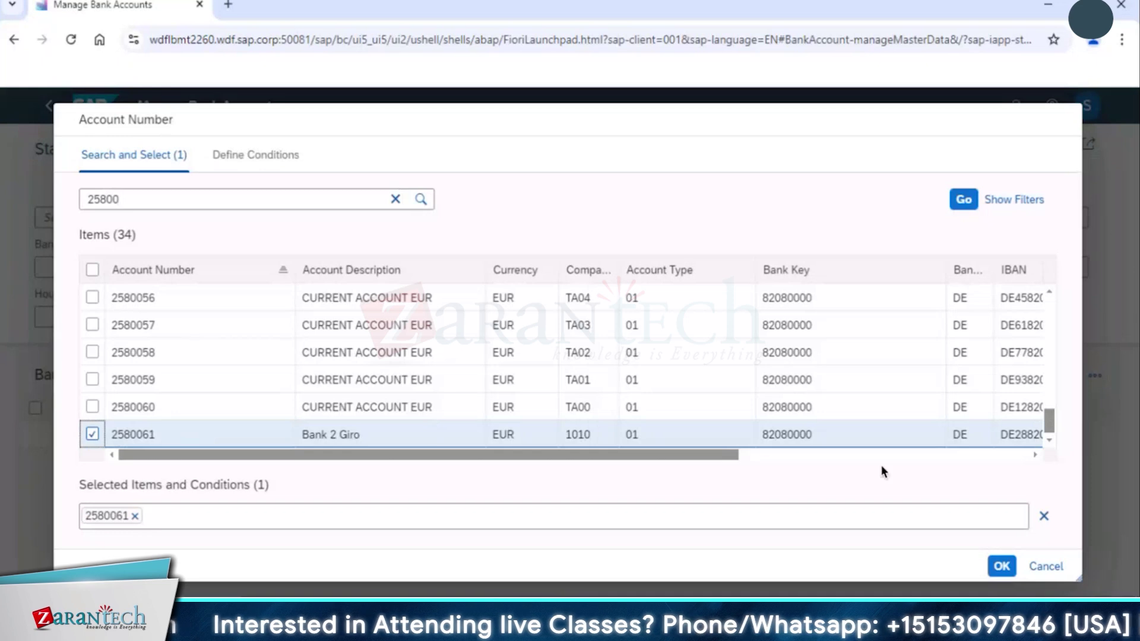
click(1002, 567)
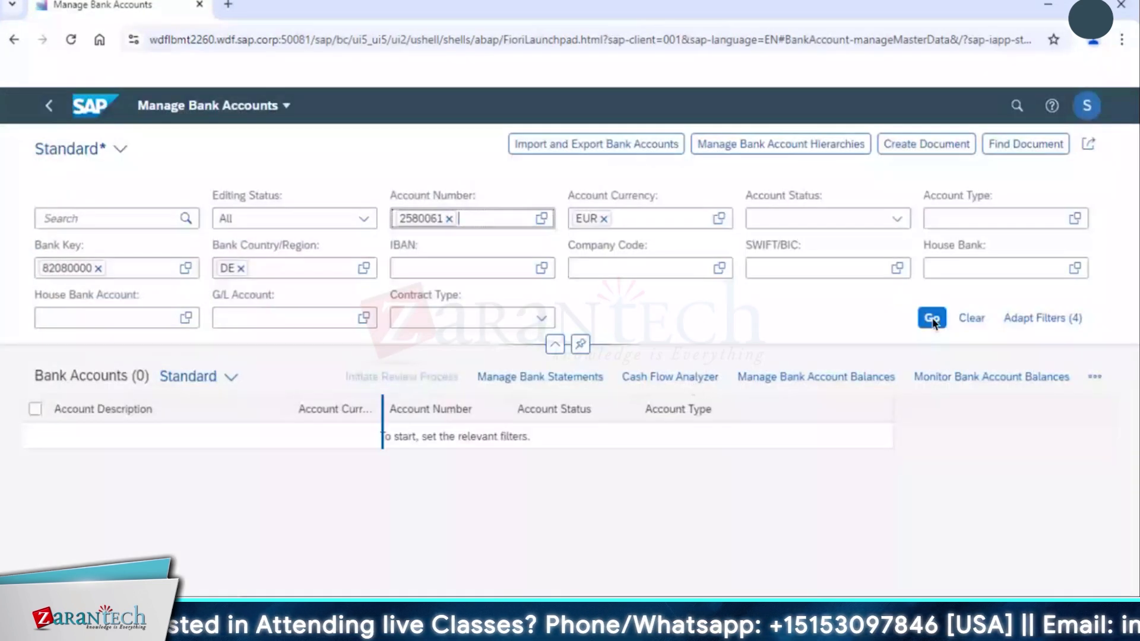
List the matching accounts and open the Bank 2 Giro account 2580061 details.
click(932, 318)
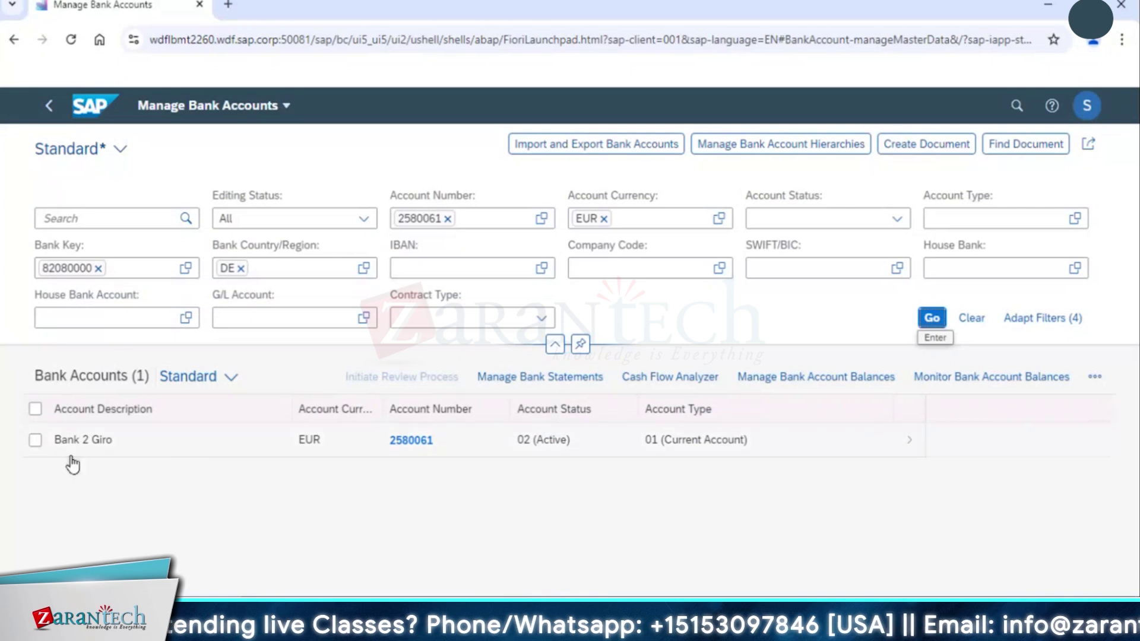
click(913, 446)
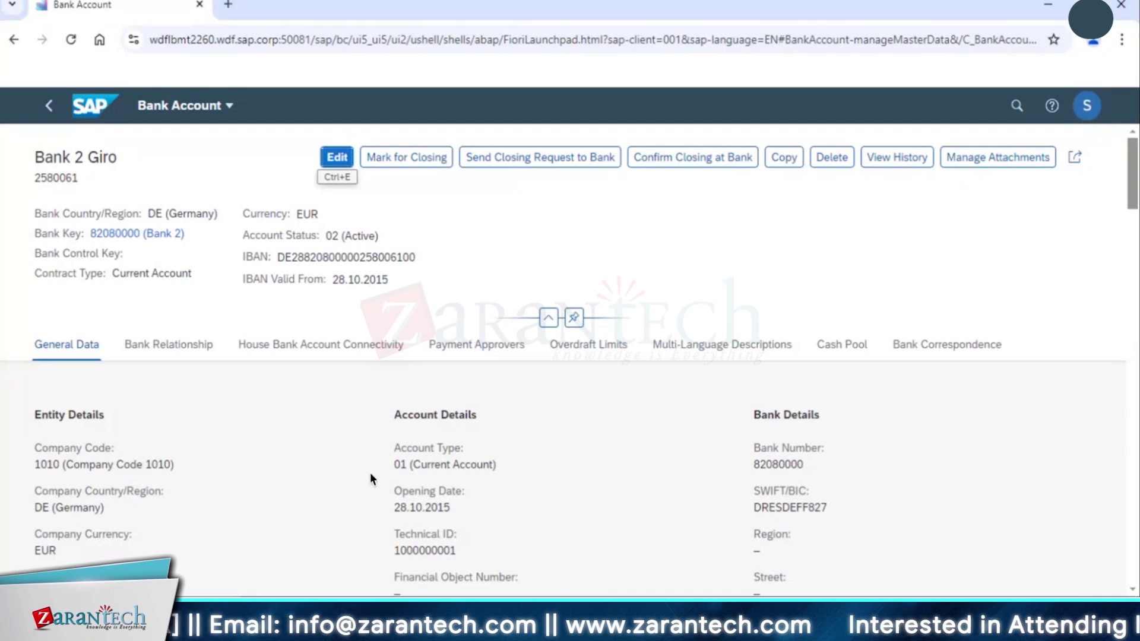
scroll(369, 473, down, 2)
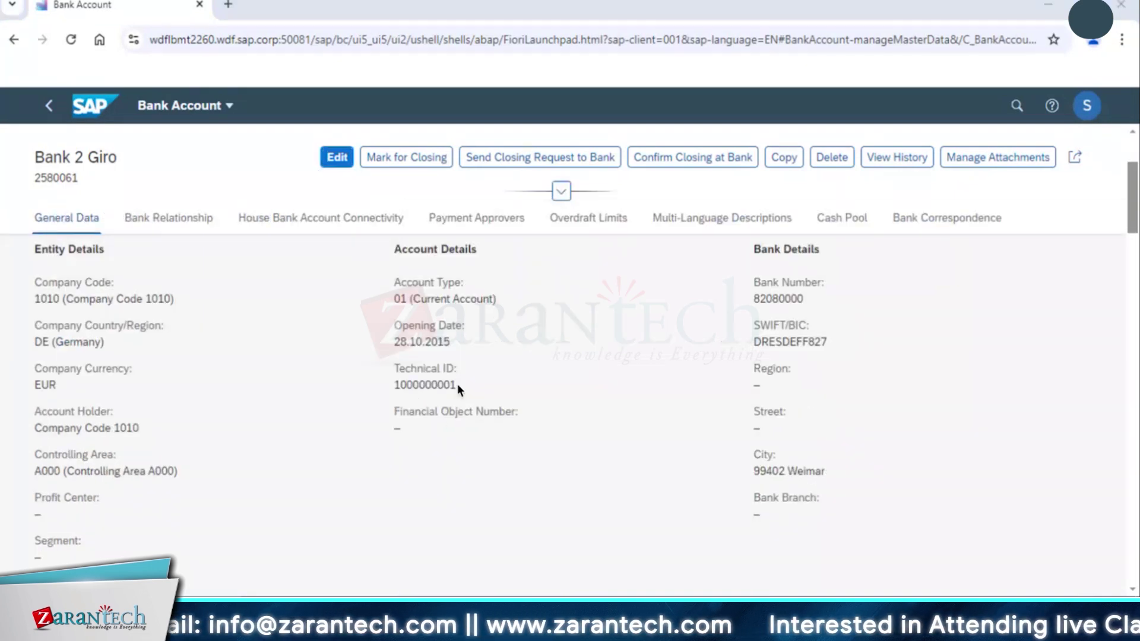
drag(457, 384, 397, 385)
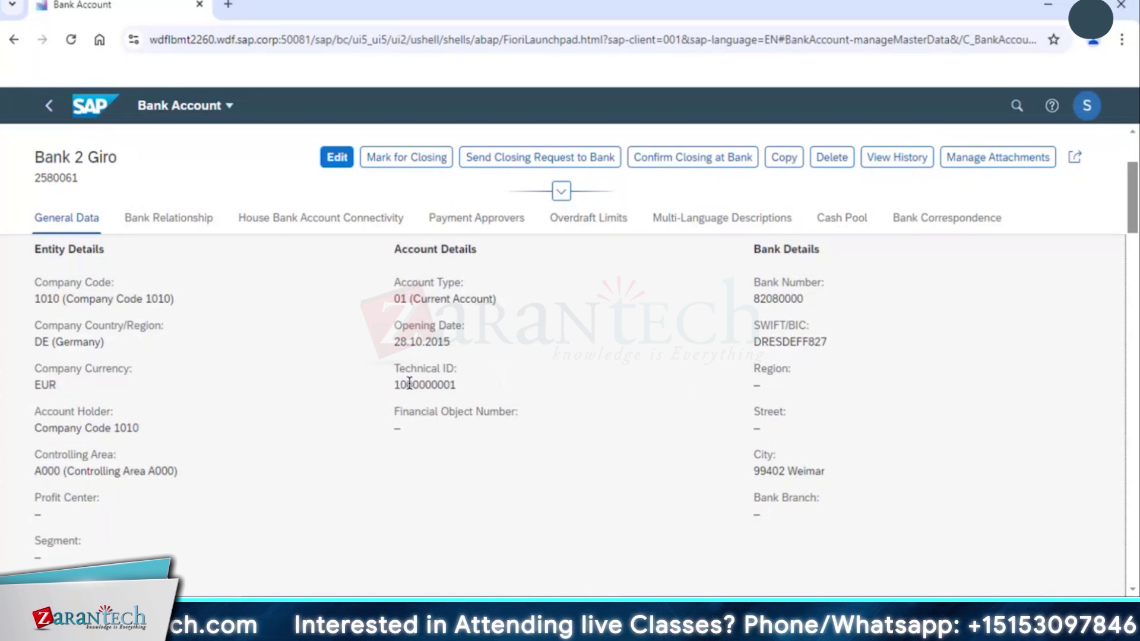
click(482, 384)
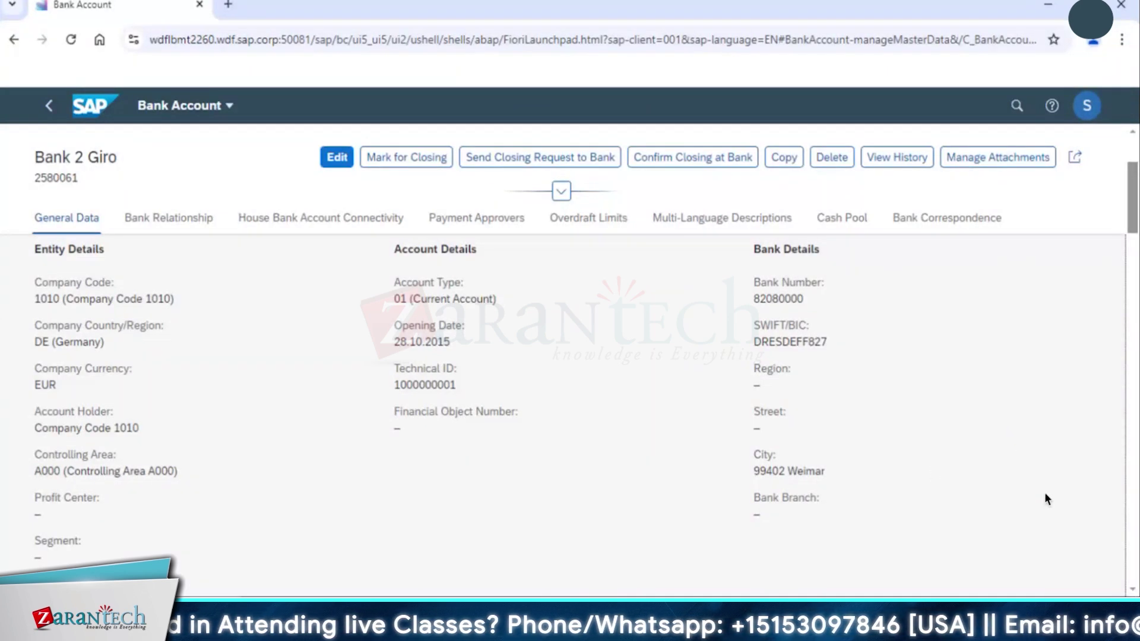
scroll(1045, 493, down, 5)
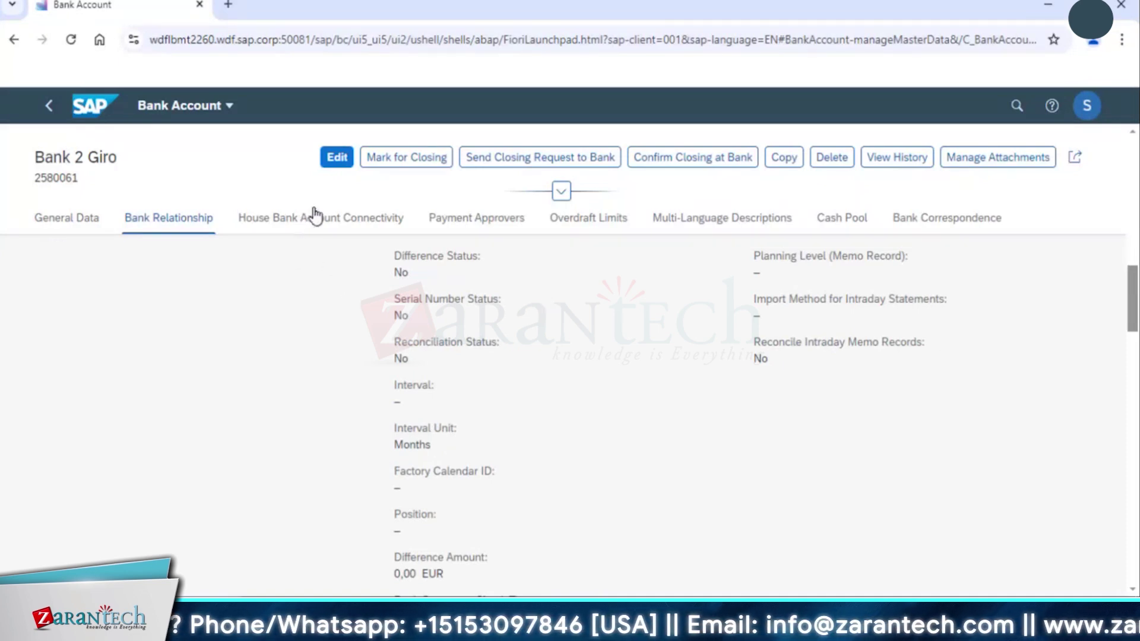
Search the launchpad for 'manage bank account balances' and launch the Manage Bank Account Balances app.
click(1014, 107)
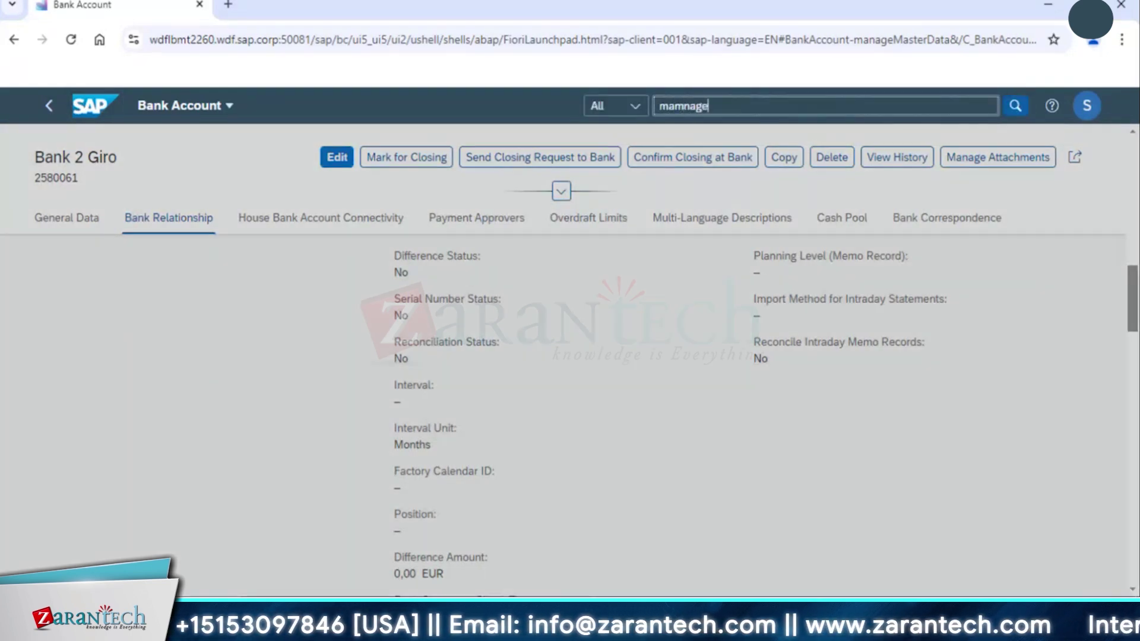
key(BackSpace)
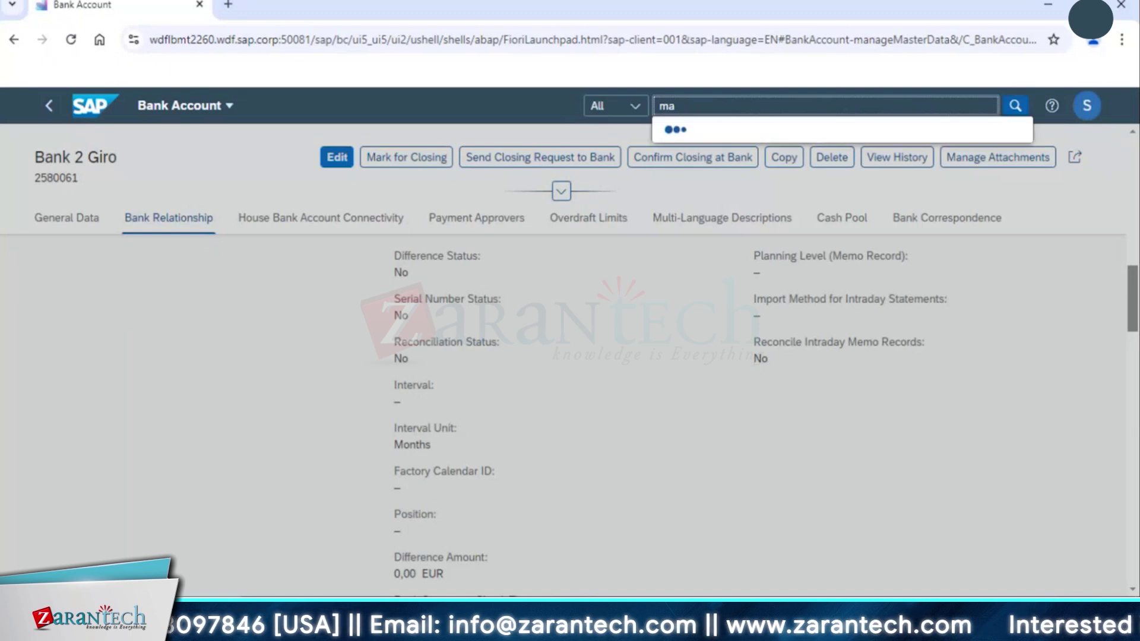
text(nage b)
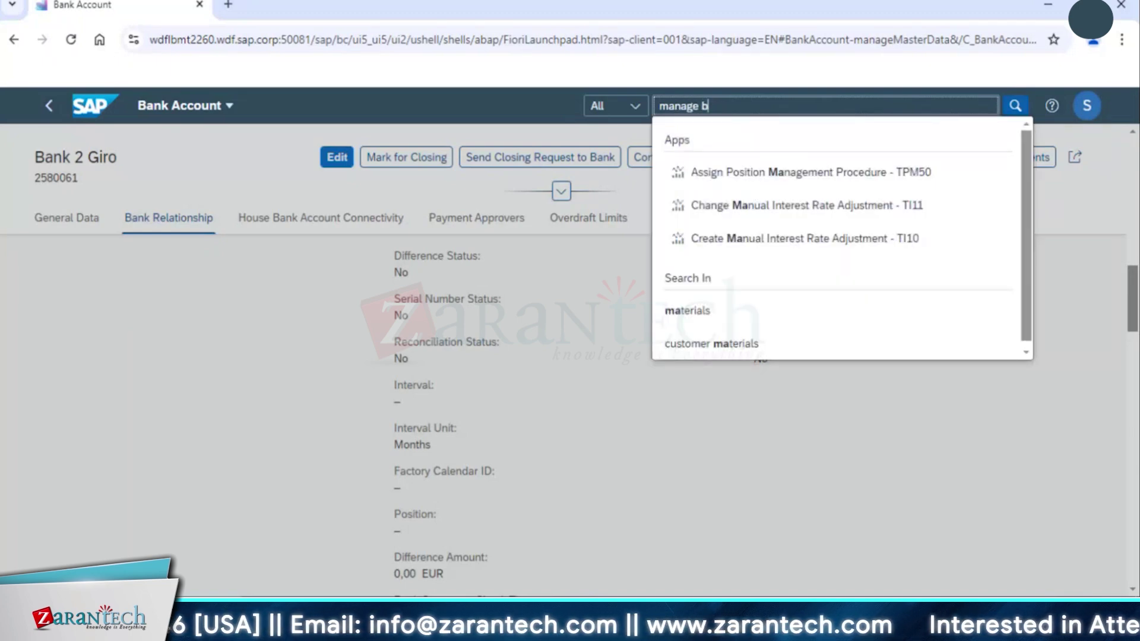
text(nt balances)
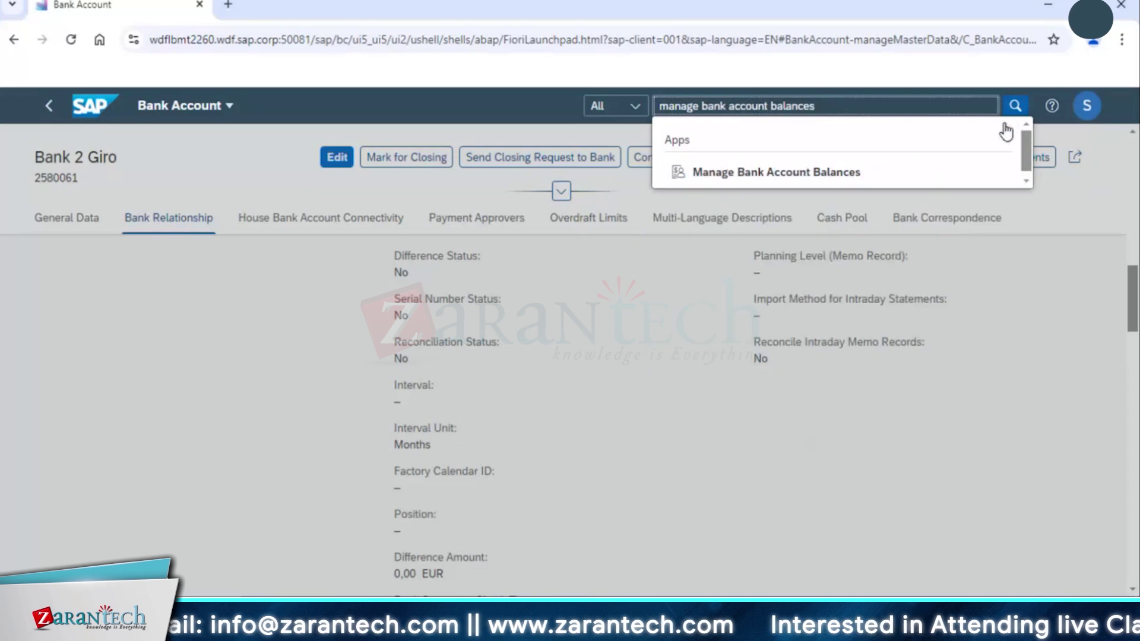
click(883, 169)
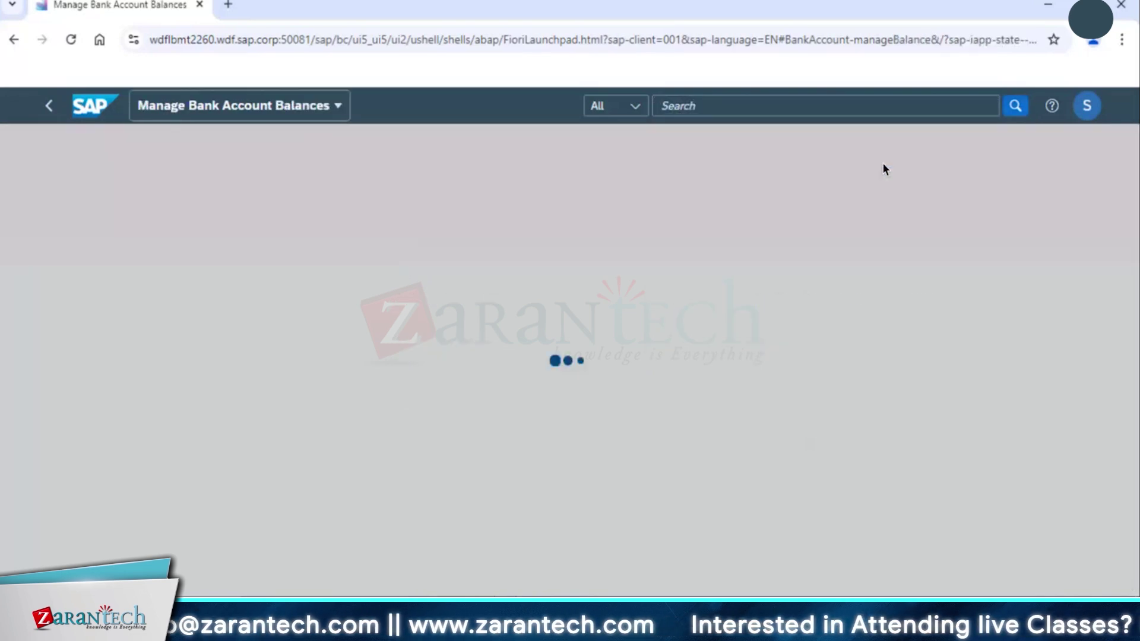
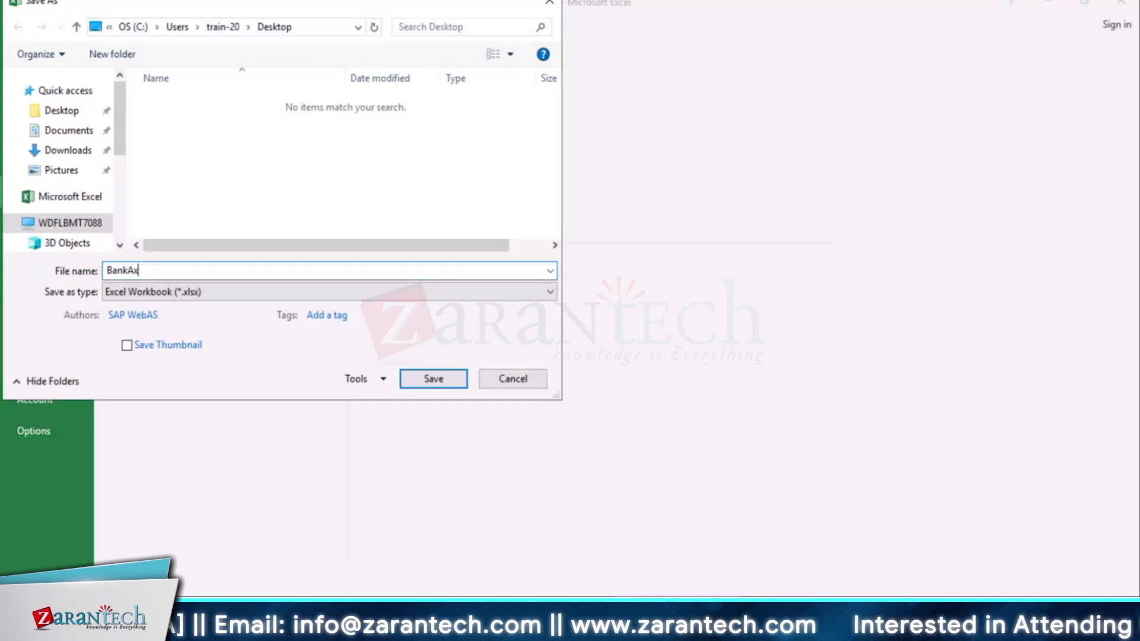
Save the workbook as BankAccountBalance.xlsx and close Excel.
key(BackSpace)
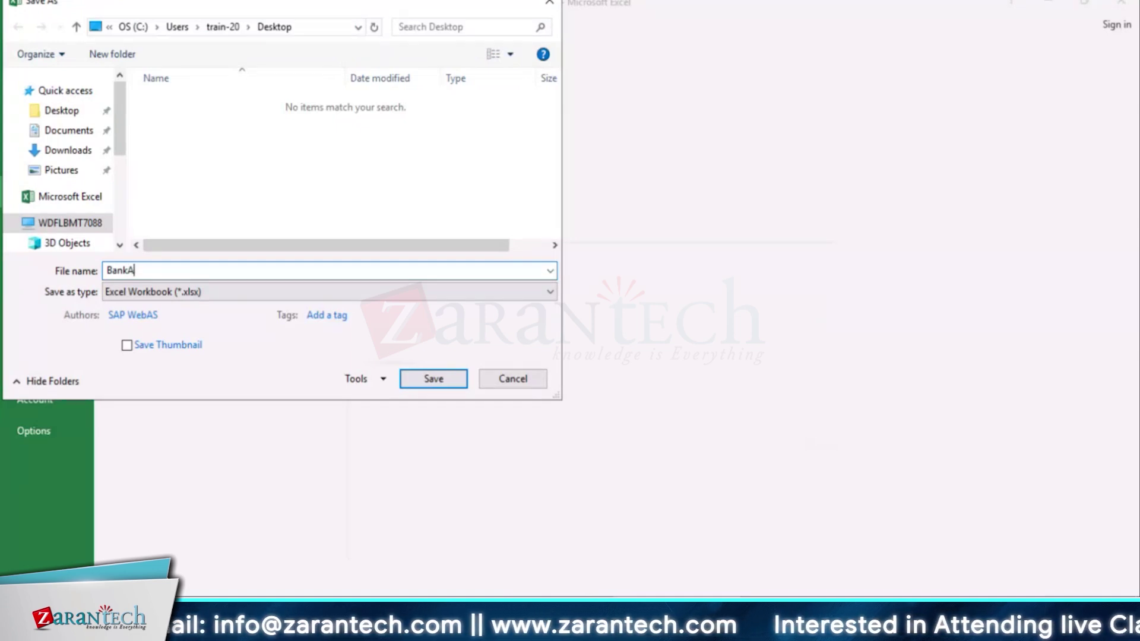
text(ccountBal)
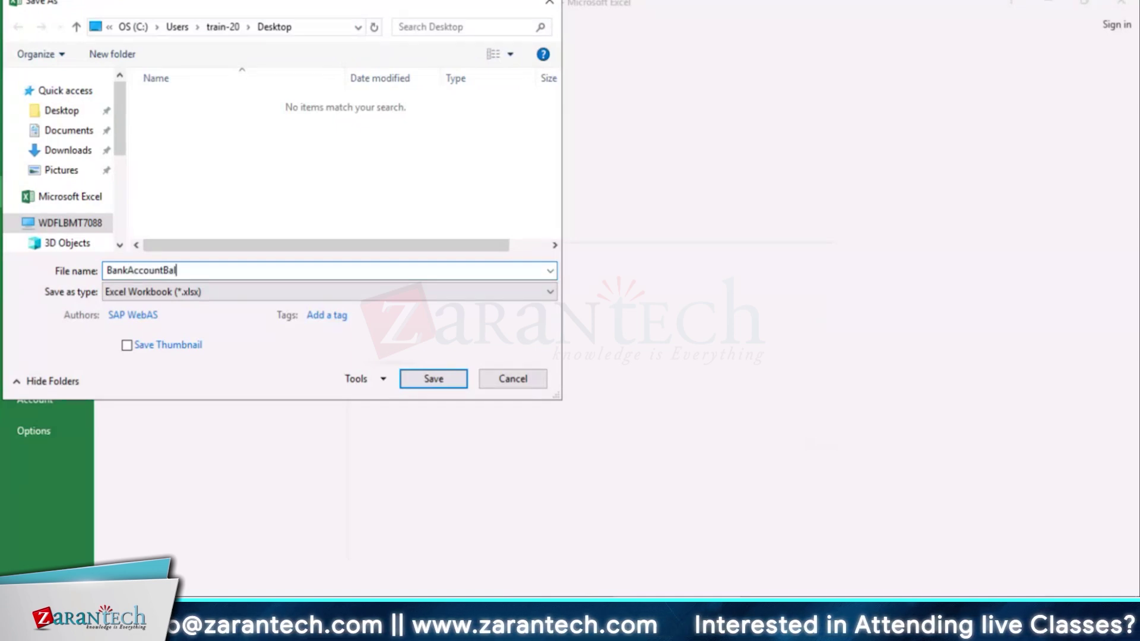
text(ance.)
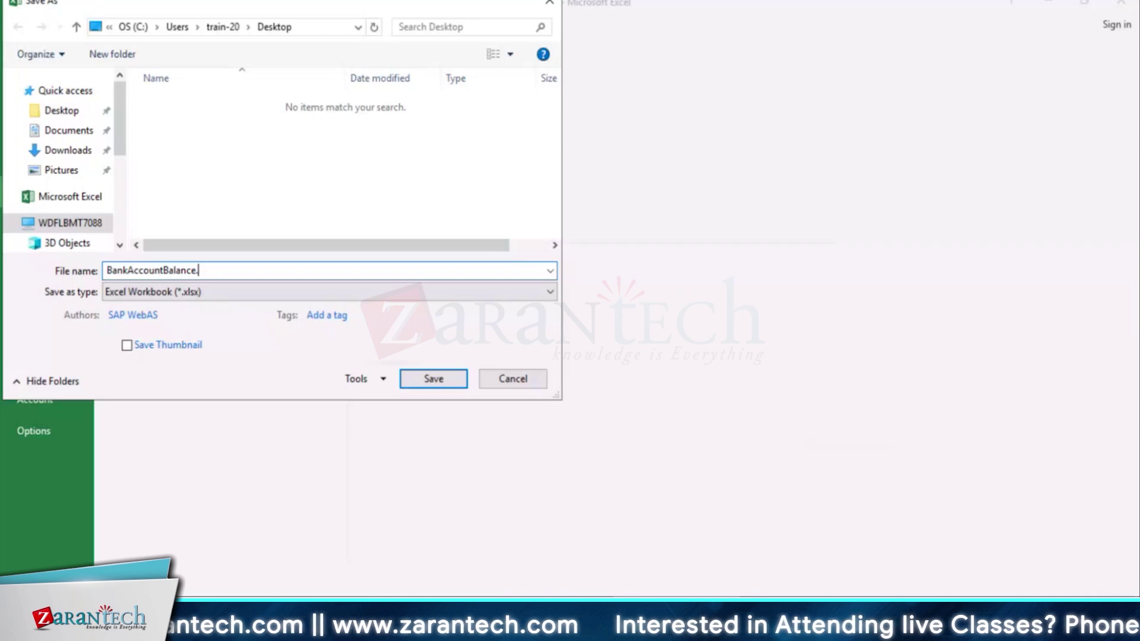
text(Xlsx)
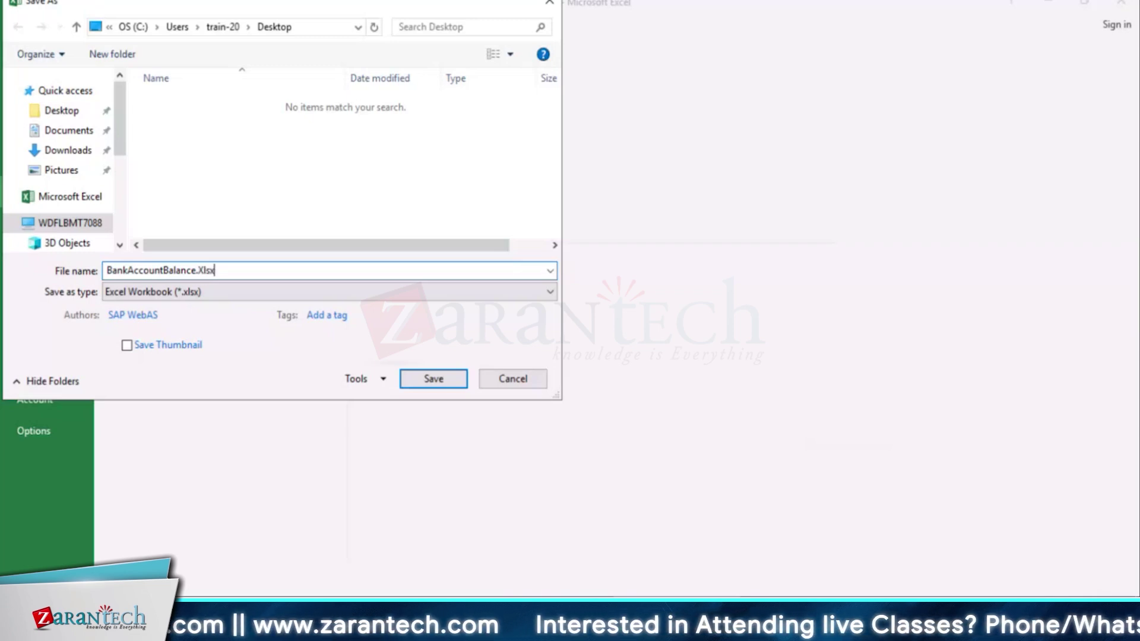
key(BackSpace)
key(BackSpace)
key(BackSpace)
key(BackSpace)
key(BackSpace)
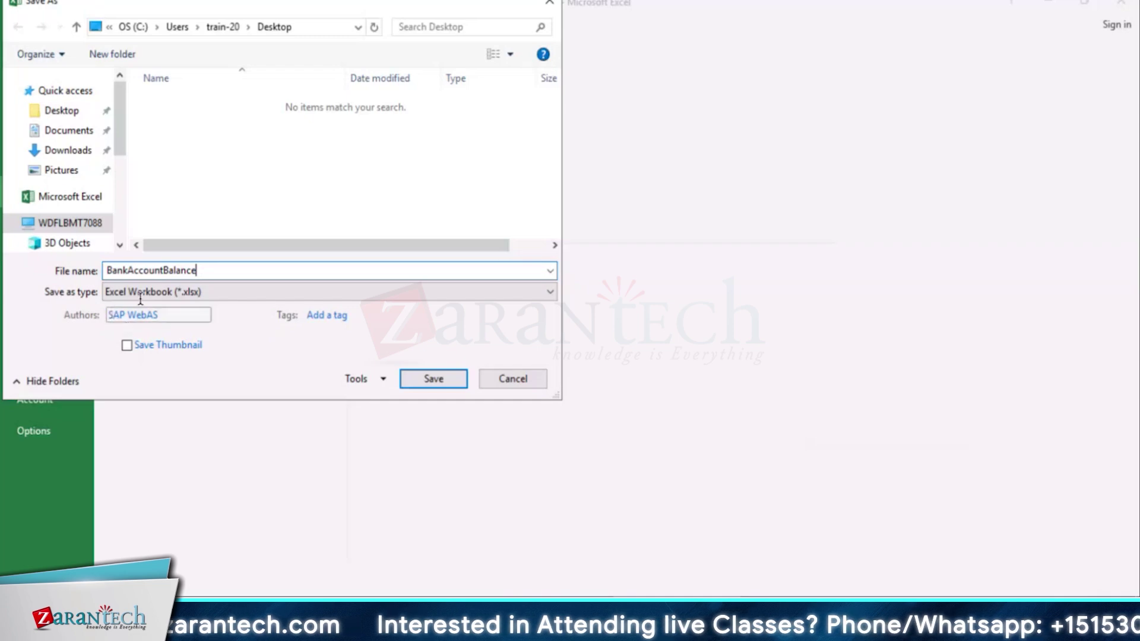
click(445, 380)
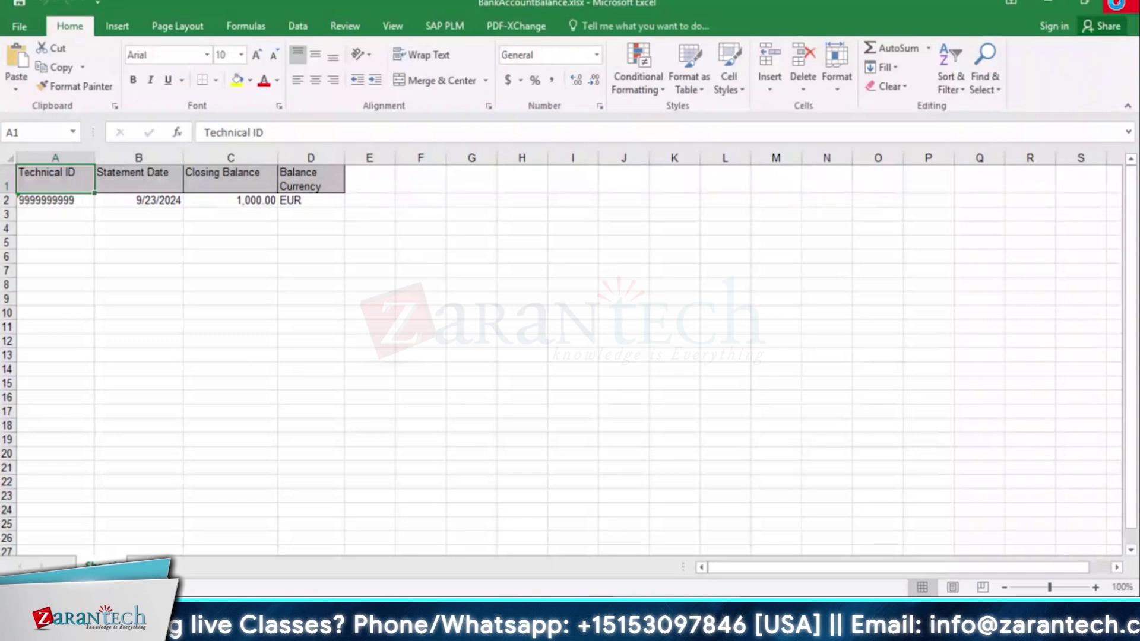
click(1119, 4)
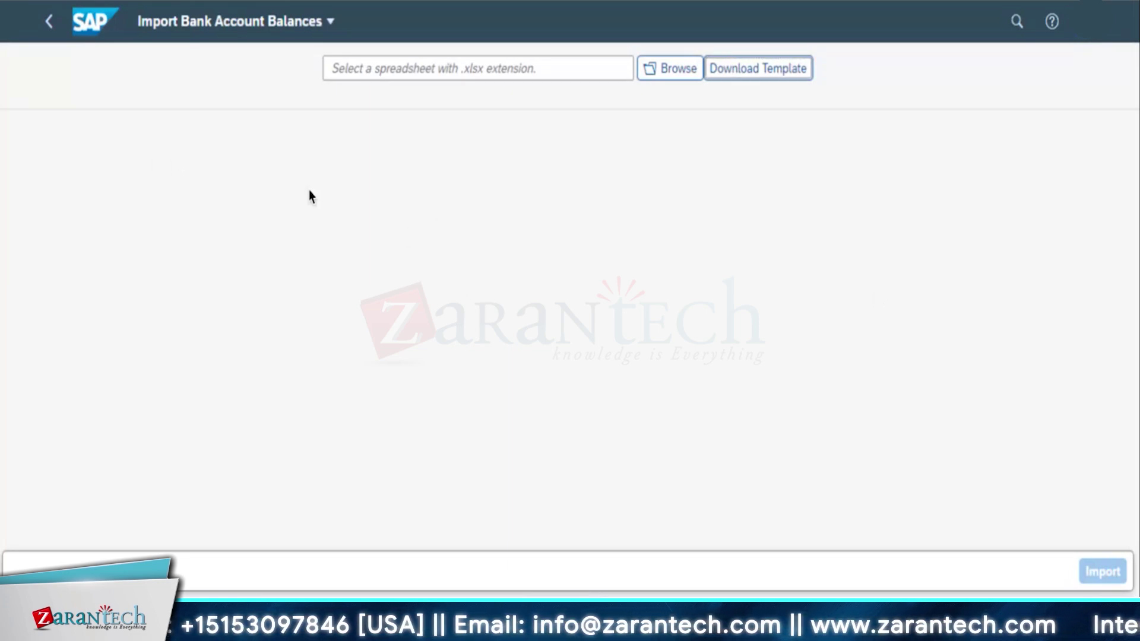
Upload BankAccountBalance.xlsx from the Desktop, with the file type set to All Files.
click(668, 71)
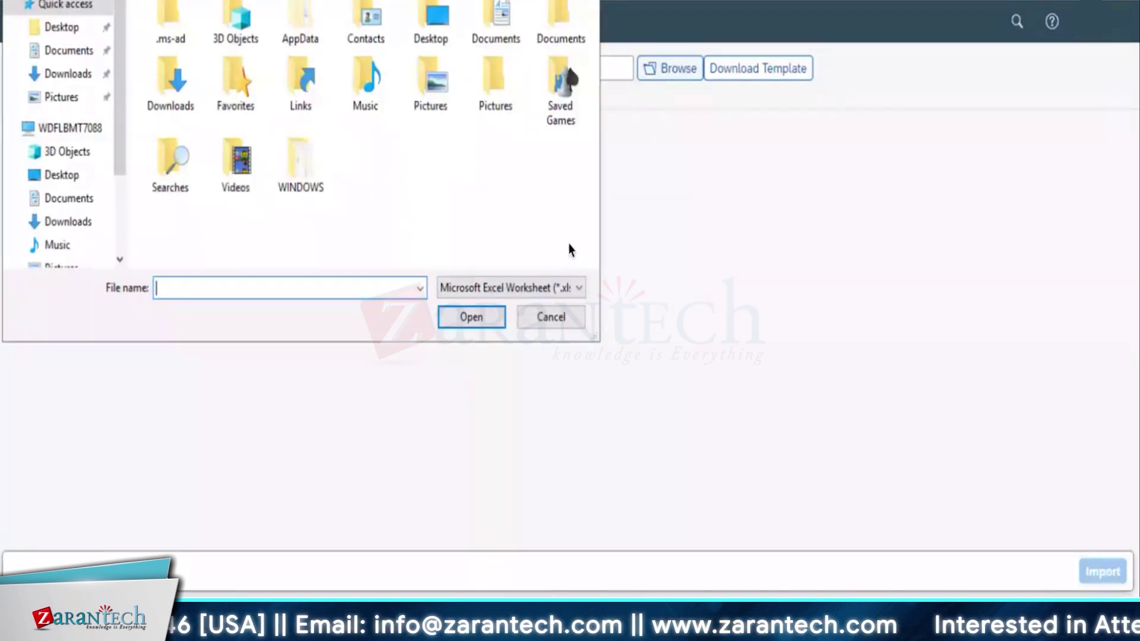
click(58, 26)
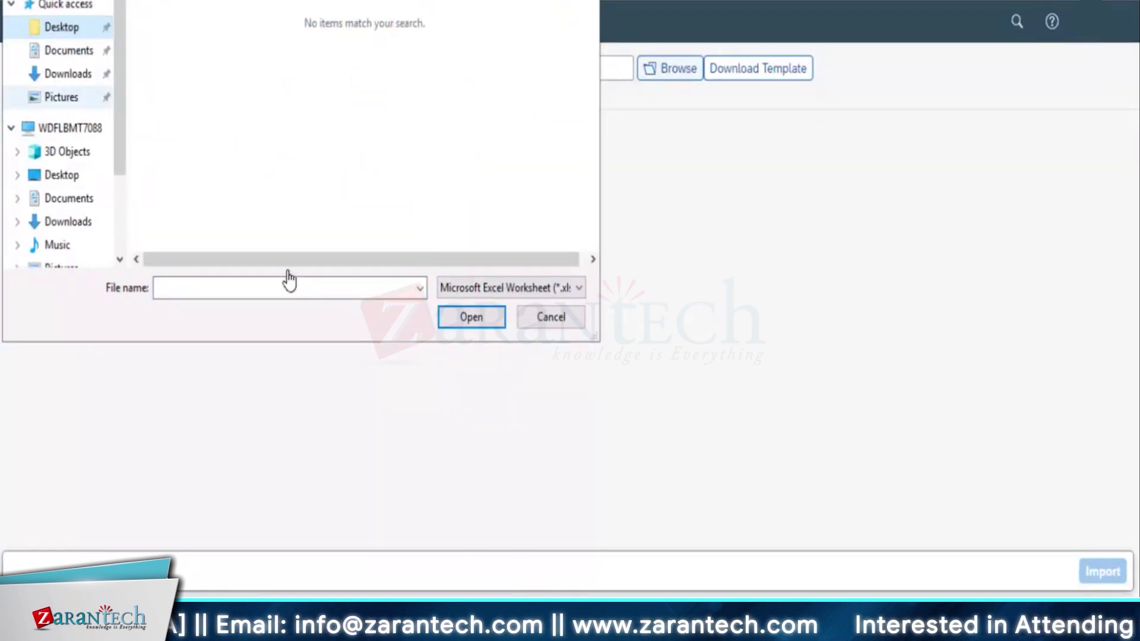
click(514, 291)
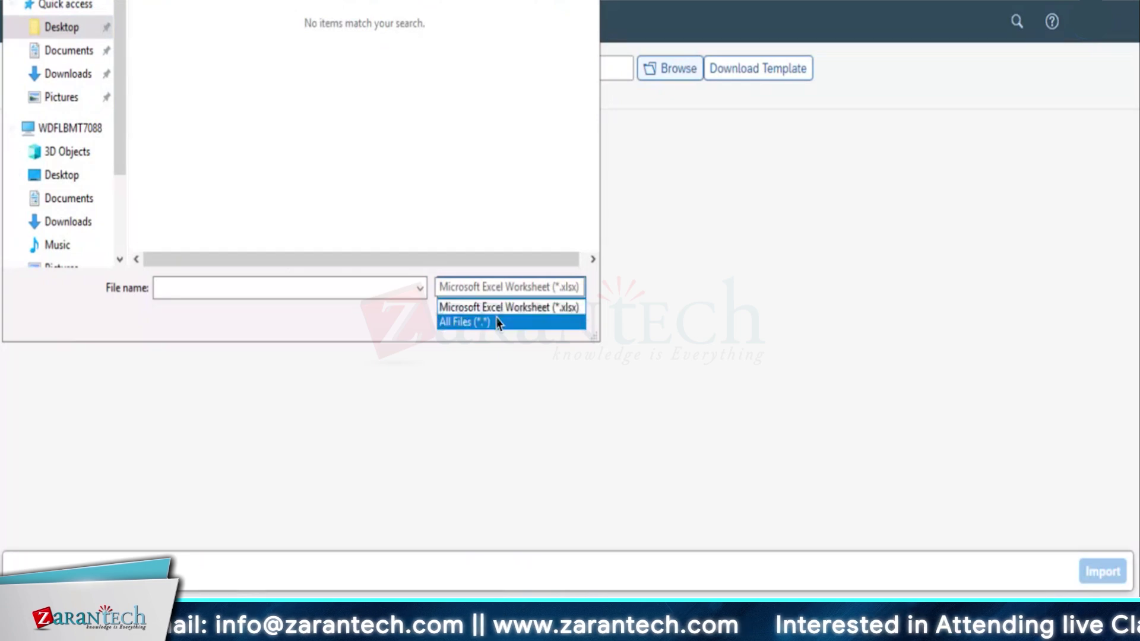
click(497, 323)
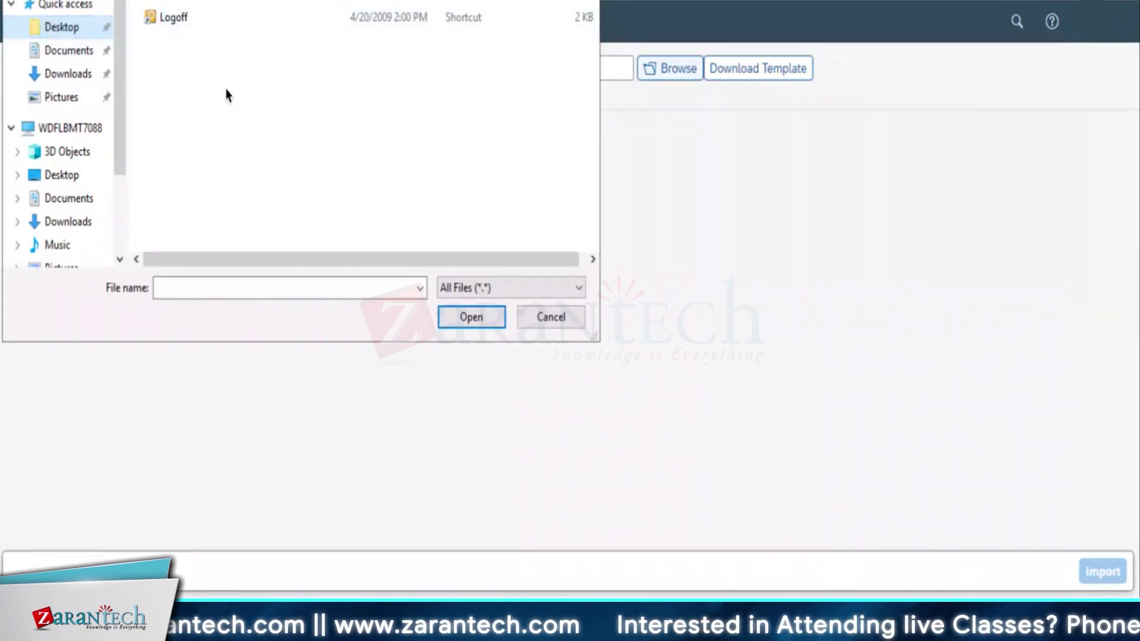
click(69, 175)
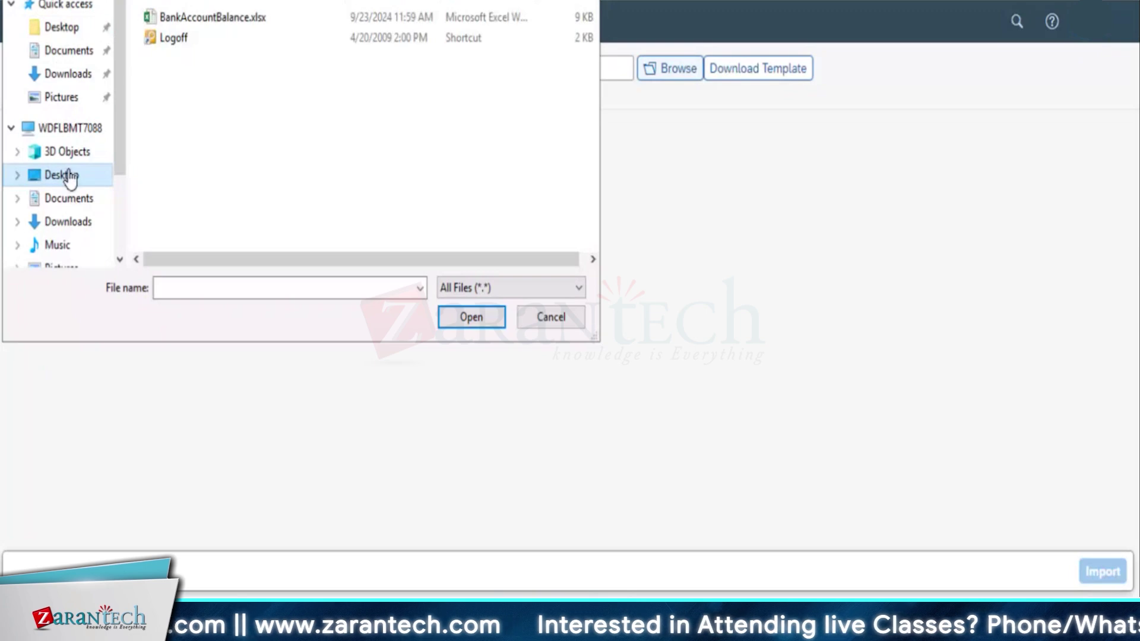
double_click(237, 20)
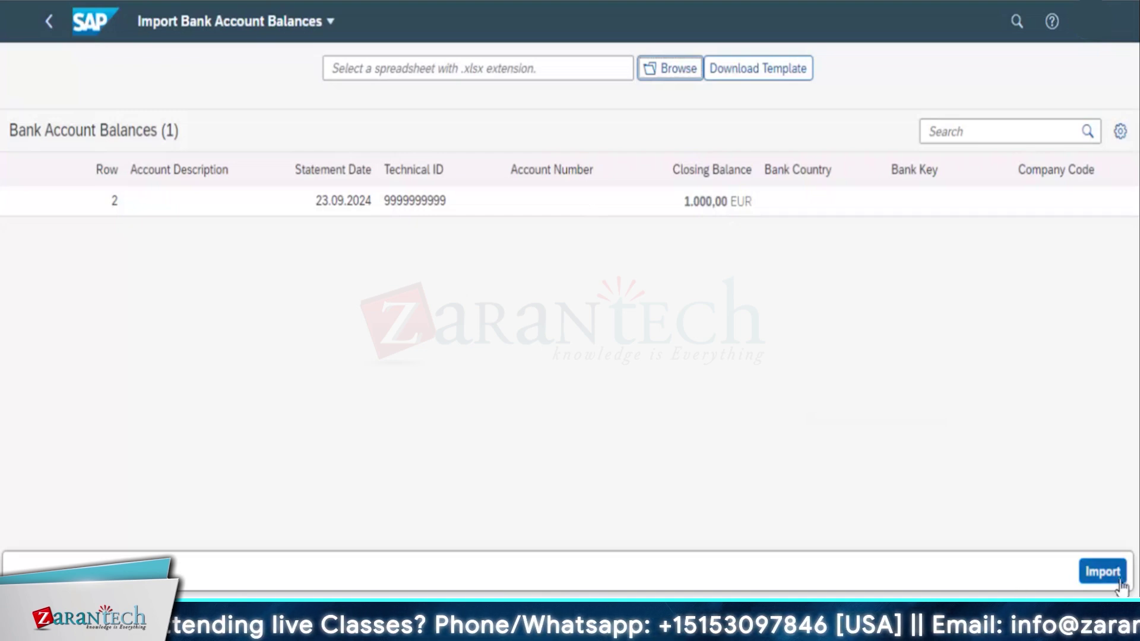
click(1102, 573)
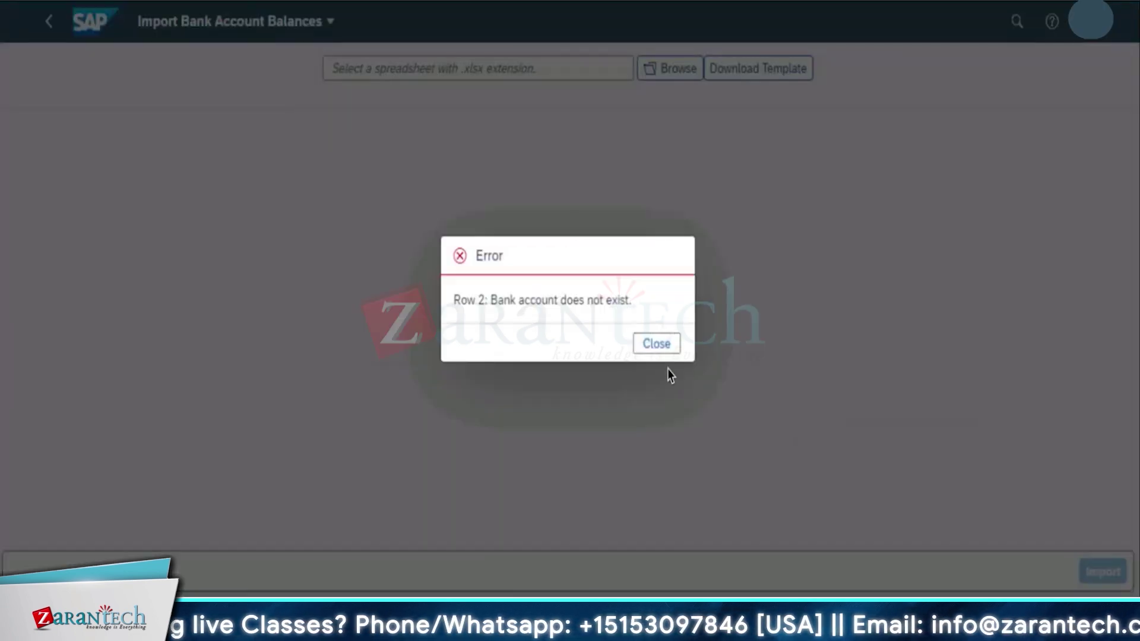
click(659, 355)
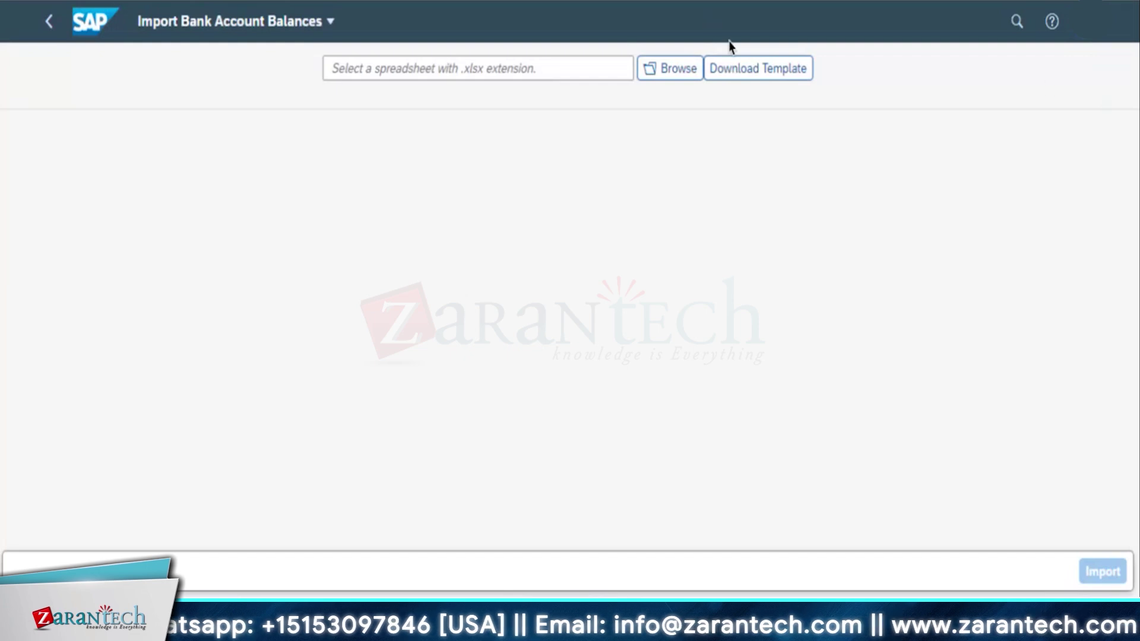
click(672, 73)
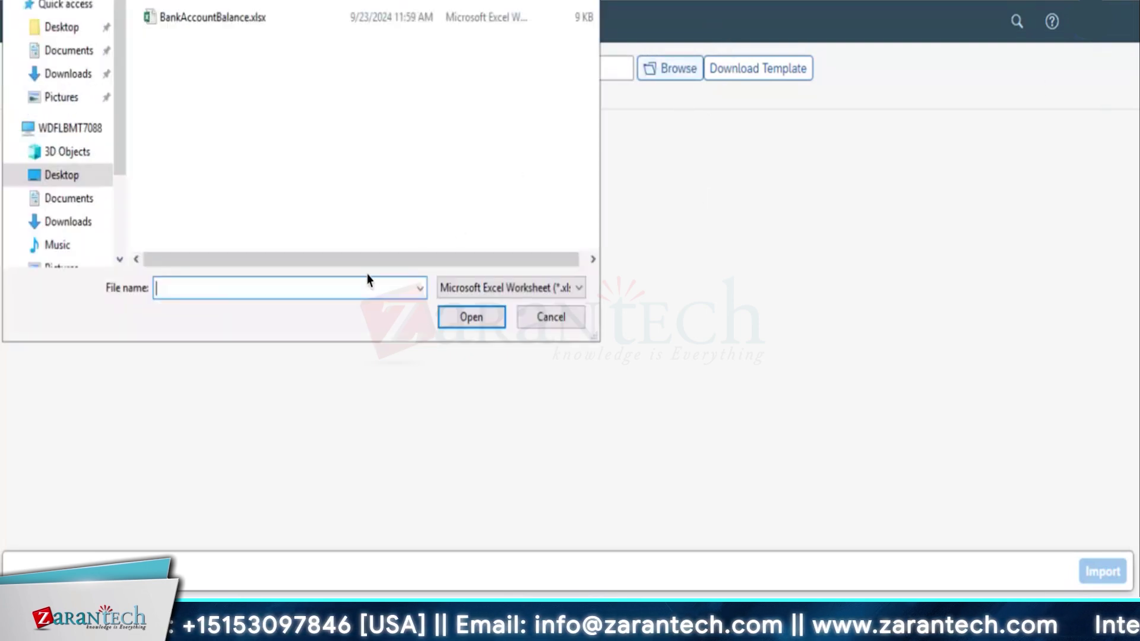
double_click(190, 18)
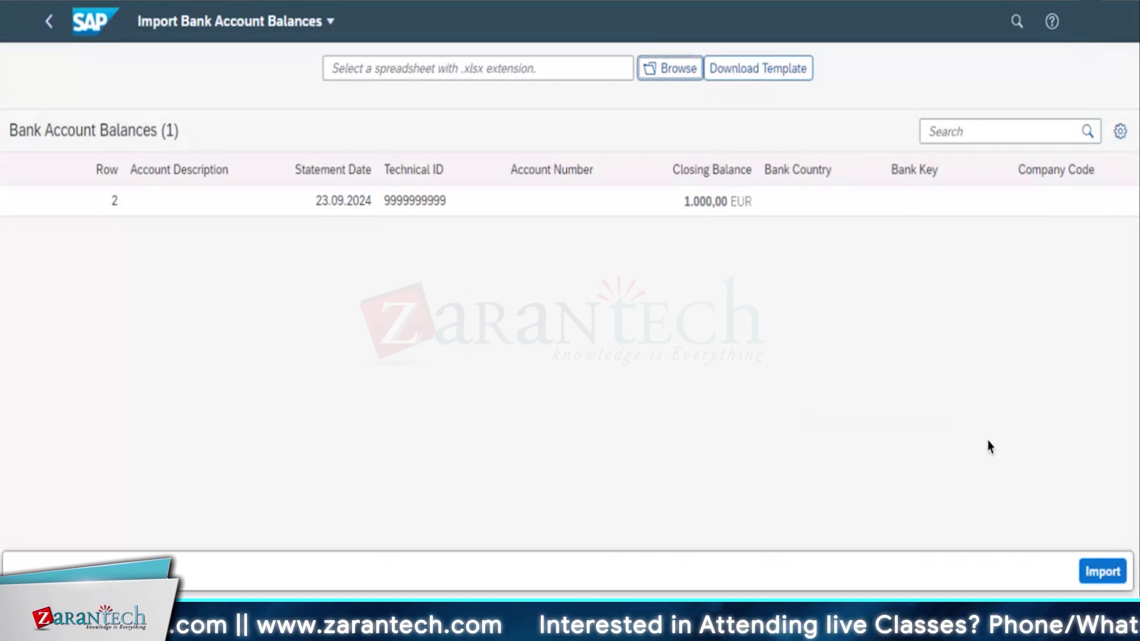
click(1102, 567)
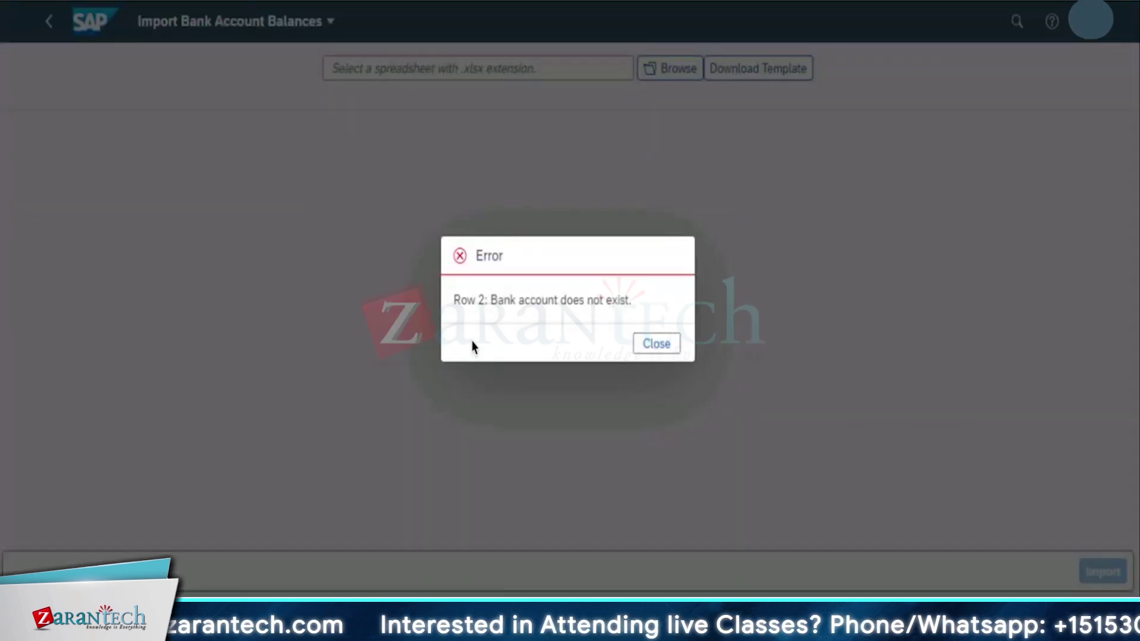
click(655, 344)
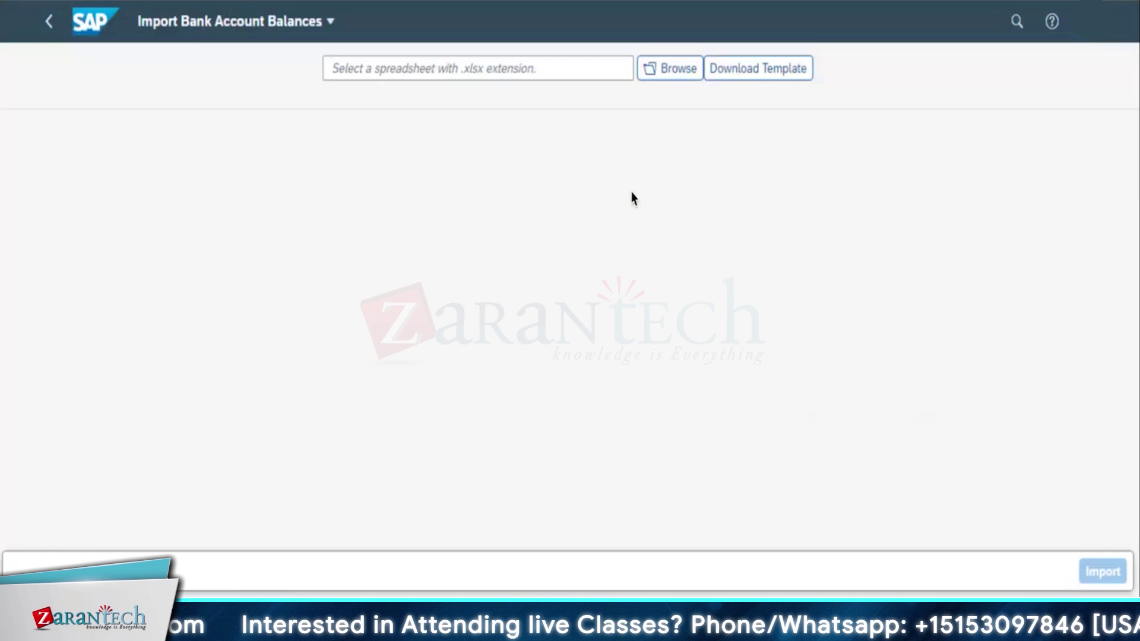
click(648, 74)
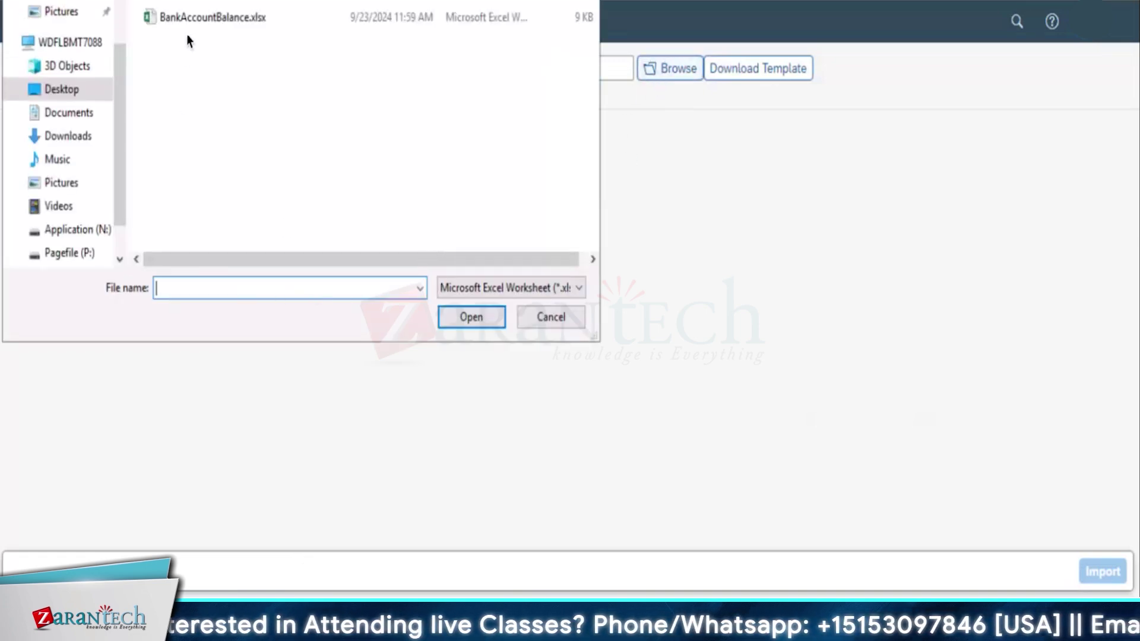
double_click(202, 18)
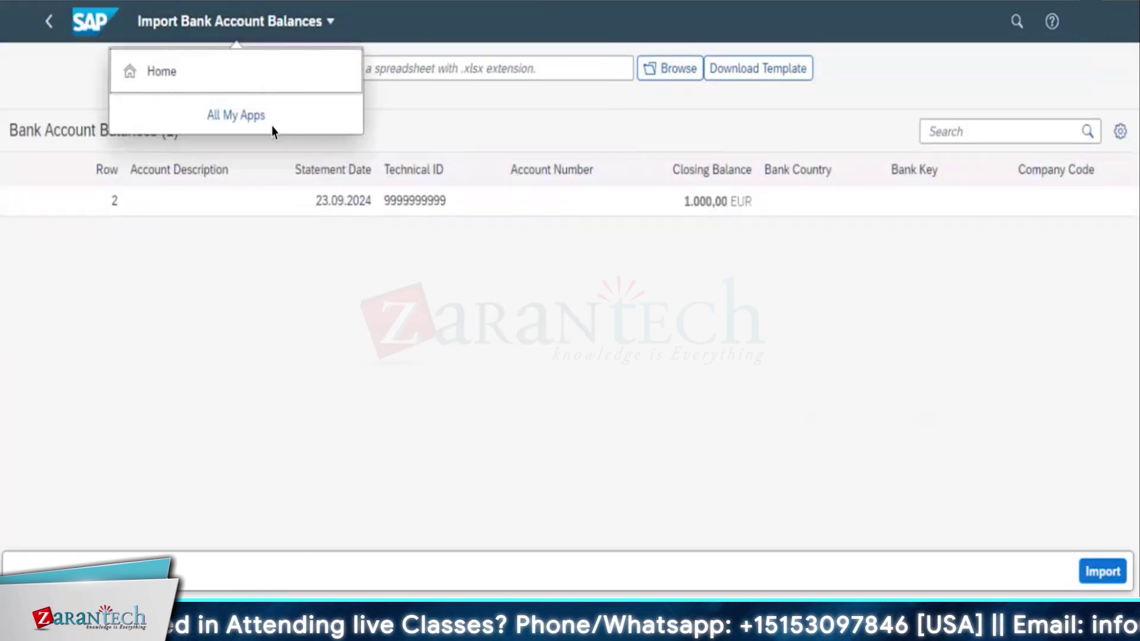
click(460, 116)
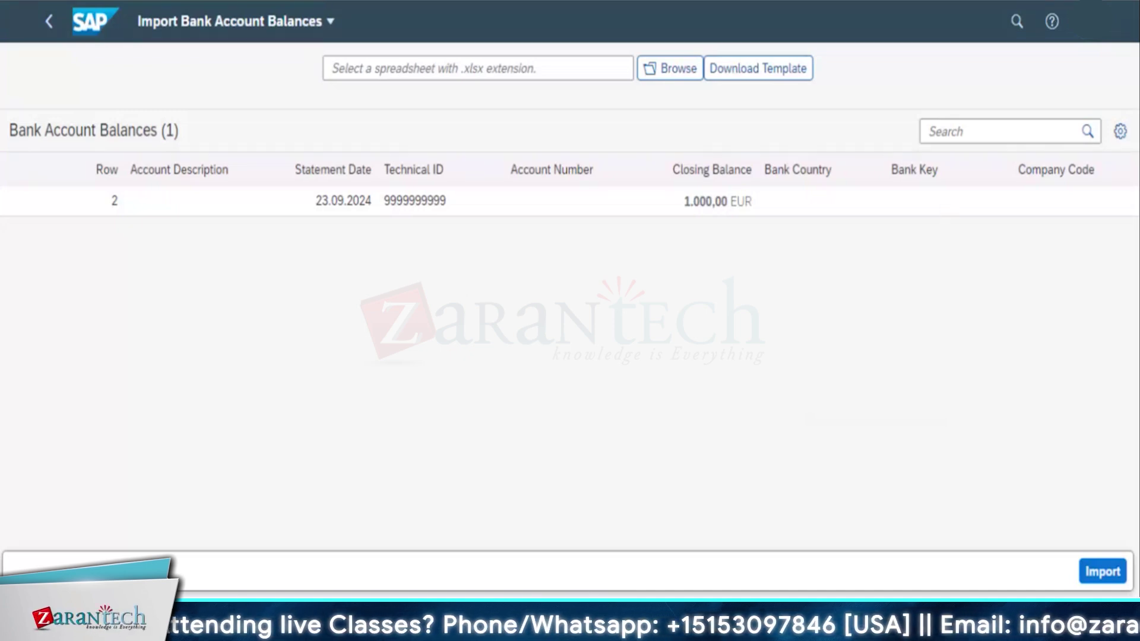
Search the launchpad for 'create outgoing' and launch Create Outgoing Invoices.
click(1016, 23)
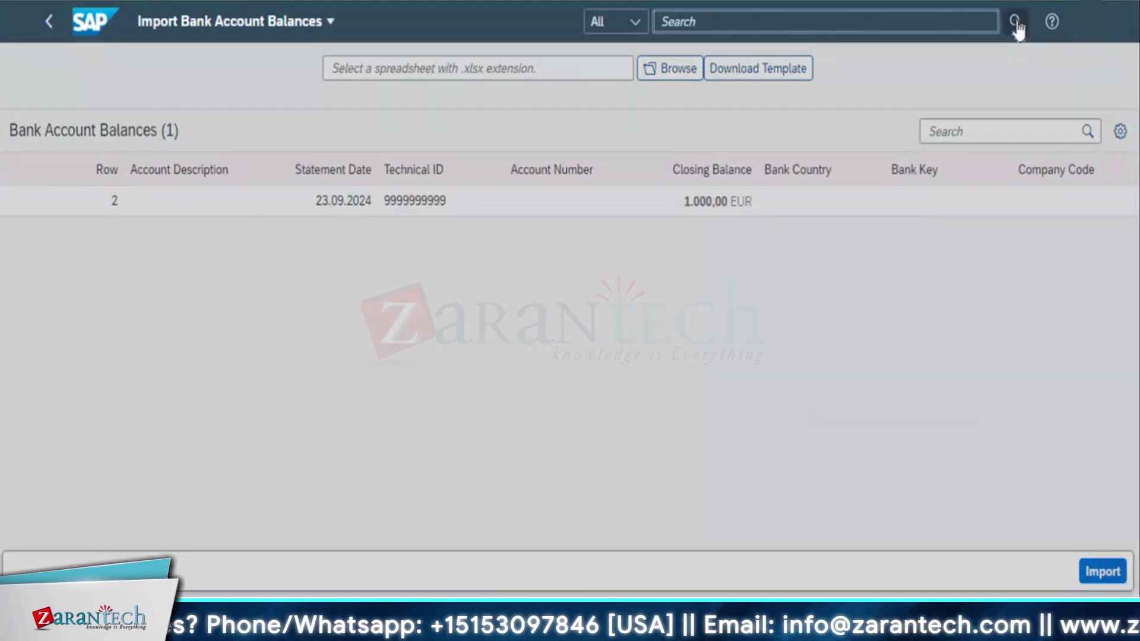
text(create )
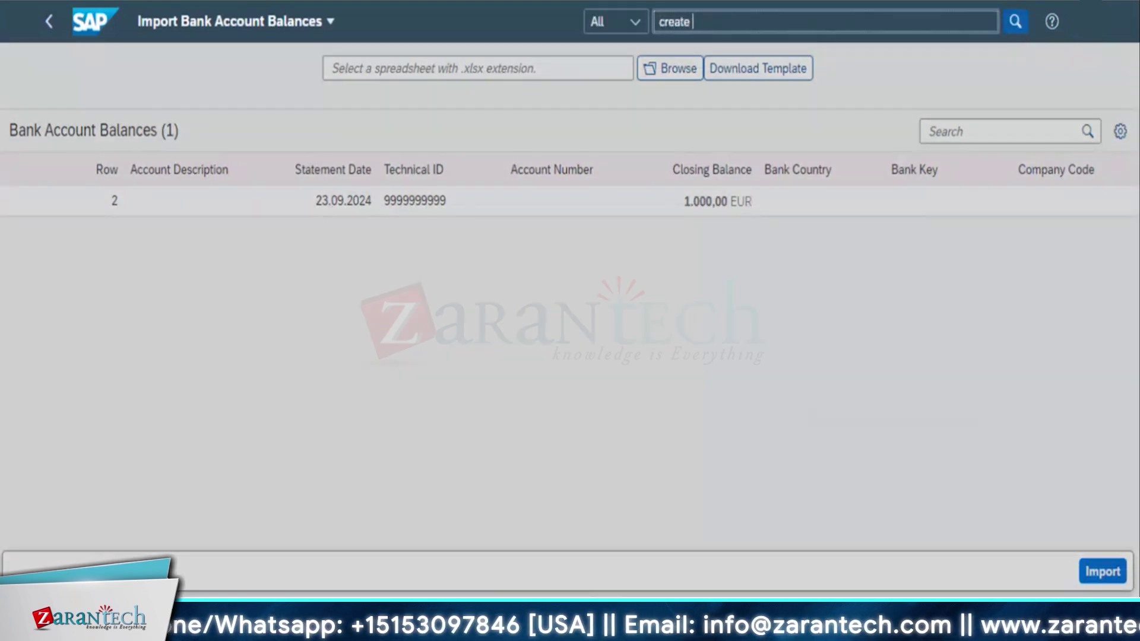
text(cutgoing)
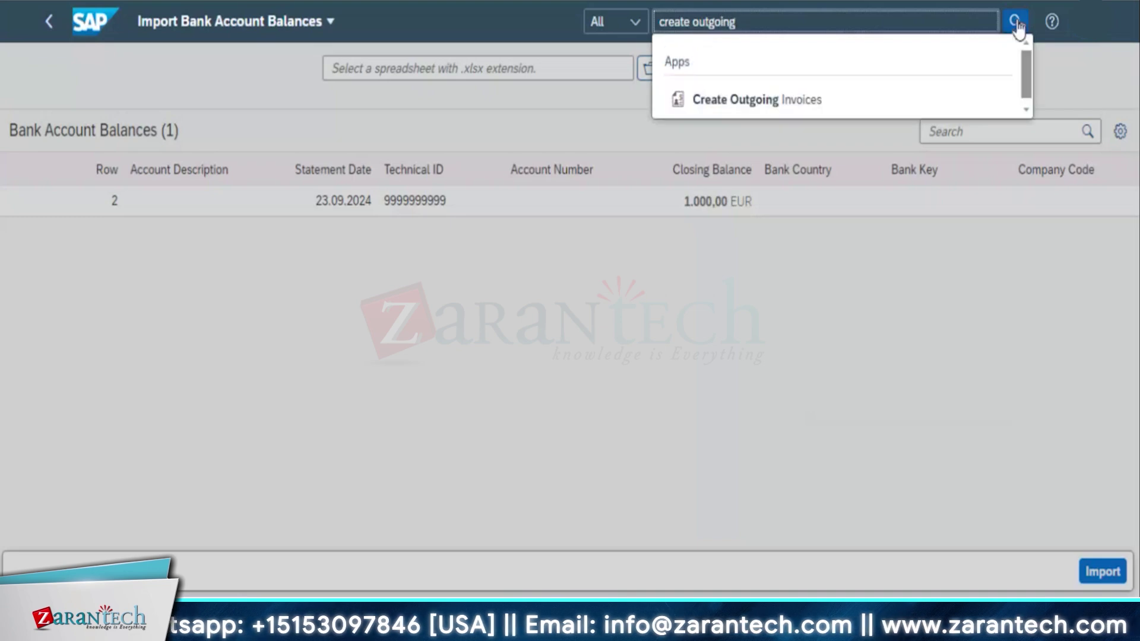
click(789, 102)
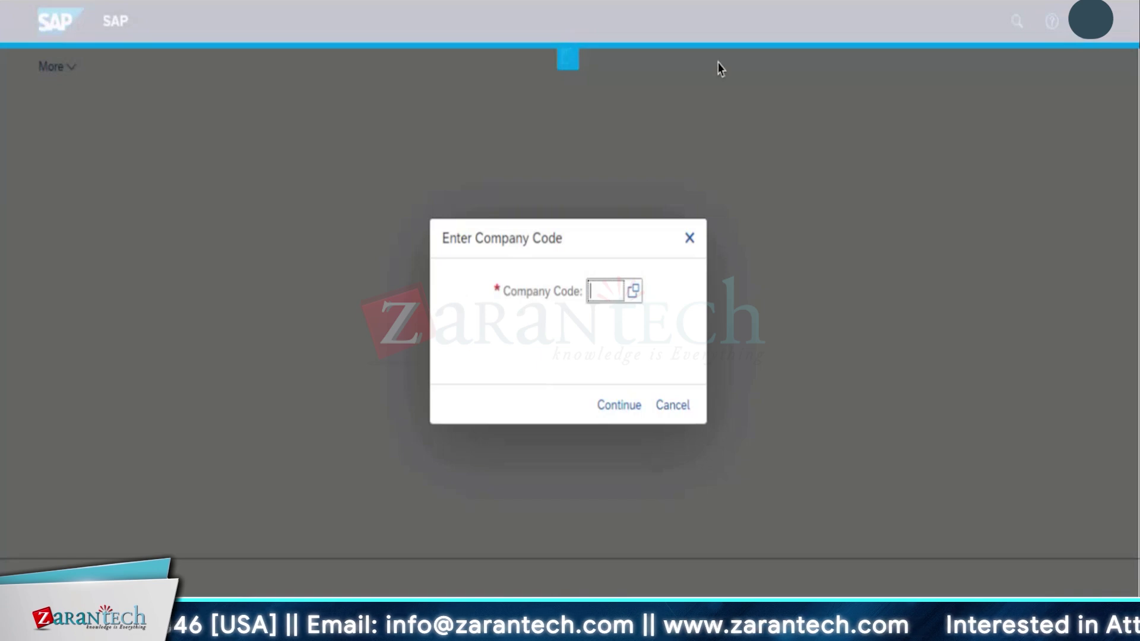
Enter company code 1010 and continue to the invoice form.
click(611, 292)
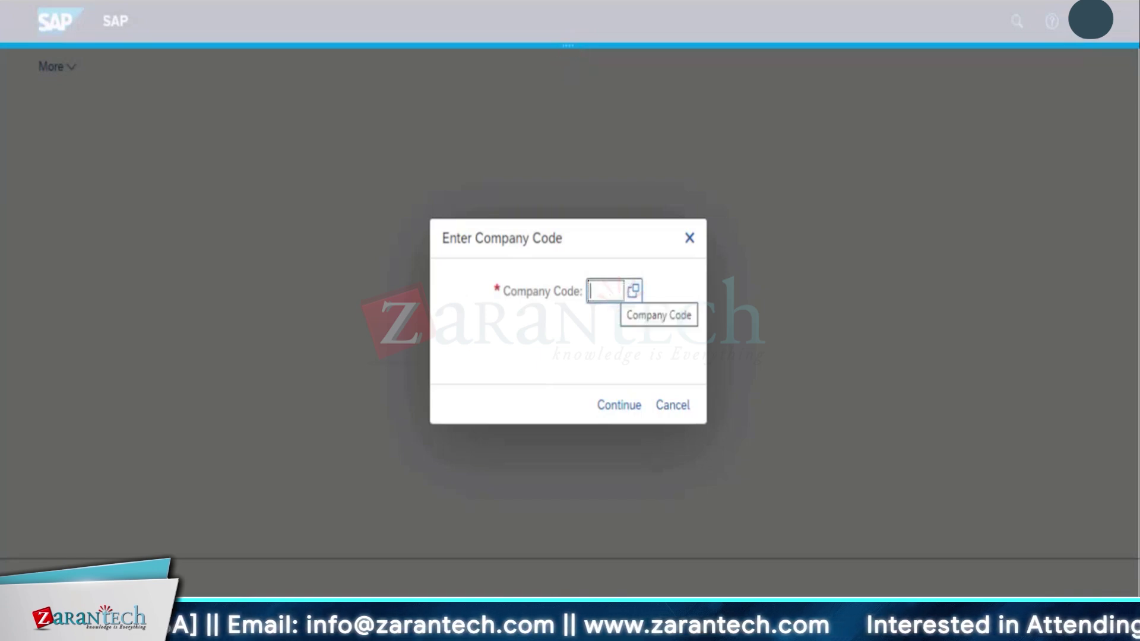
text(1010)
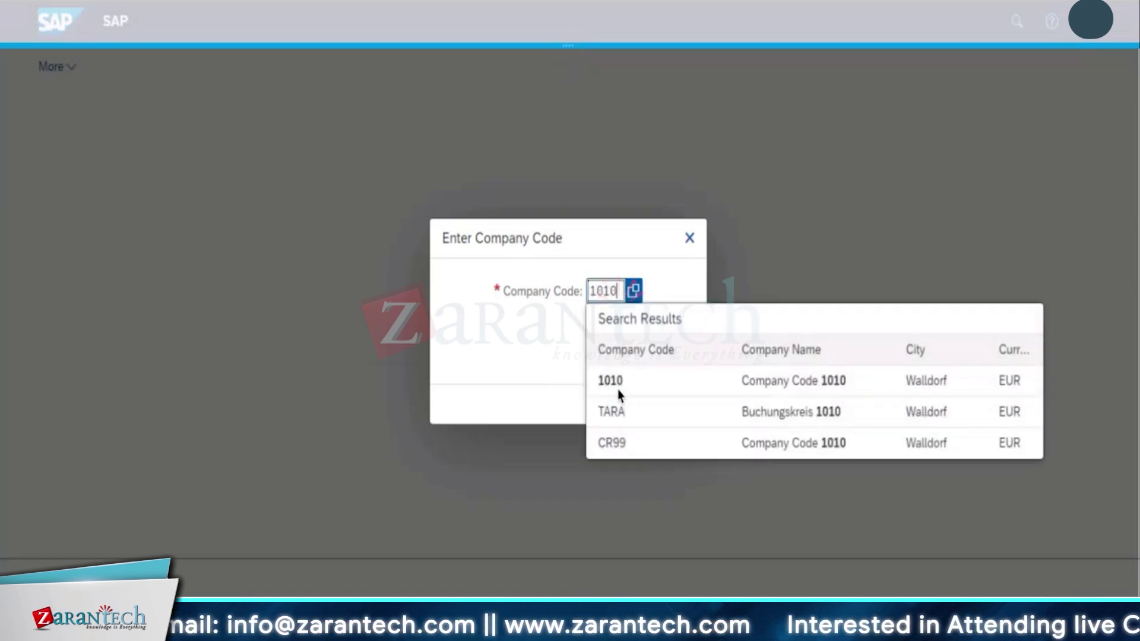
click(618, 387)
click(617, 406)
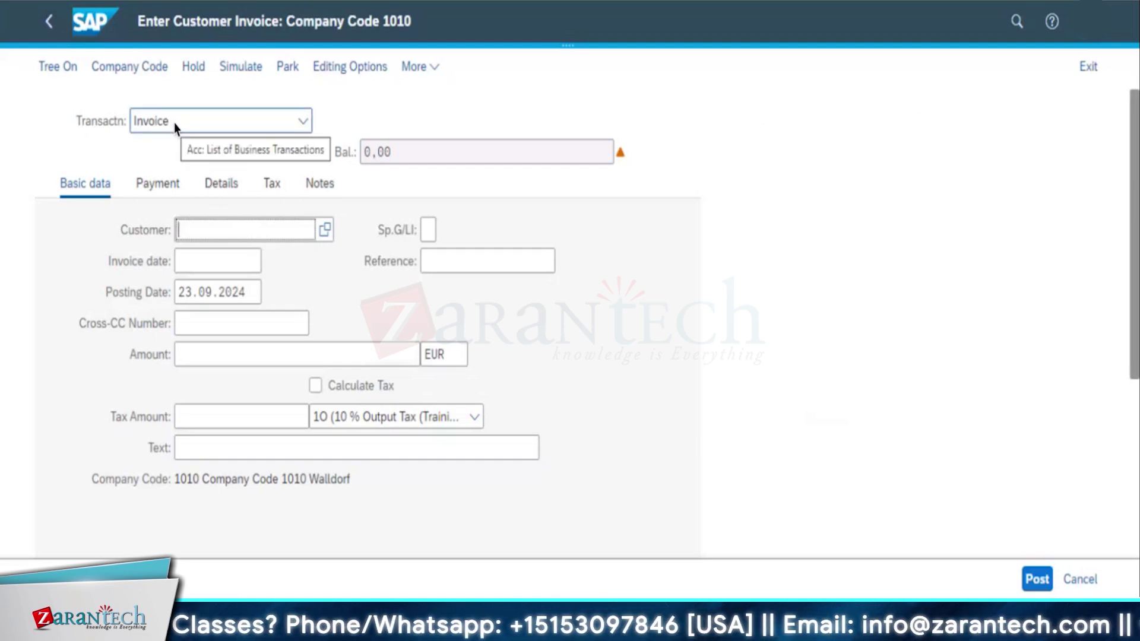
Search the customer value help for T-AC20 and take it into the invoice.
click(325, 233)
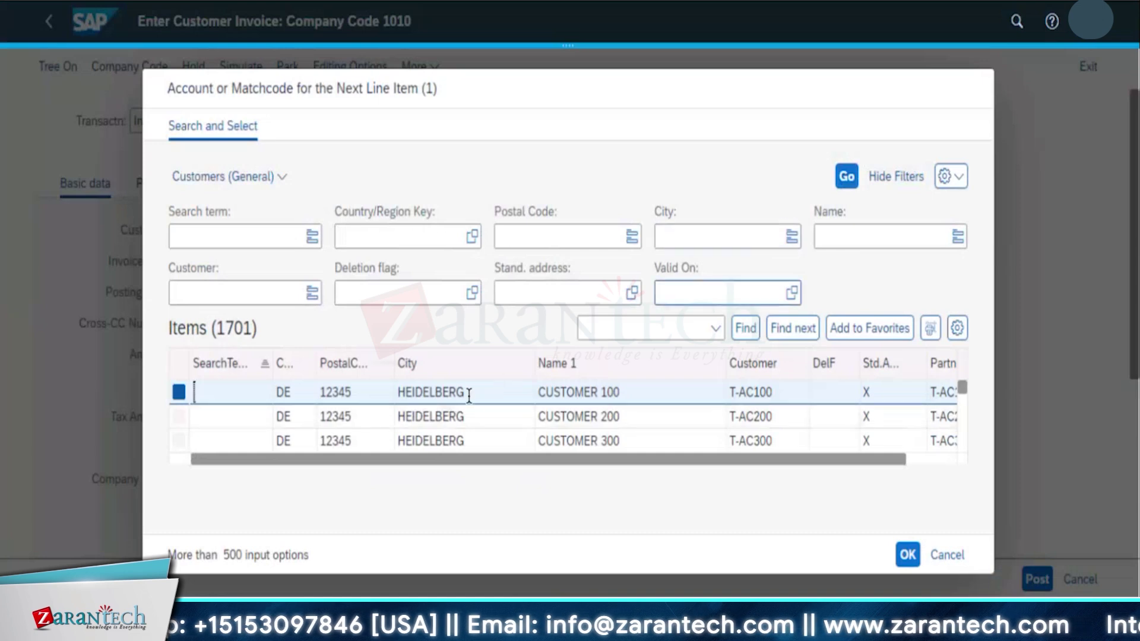
scroll(477, 415, down, 3)
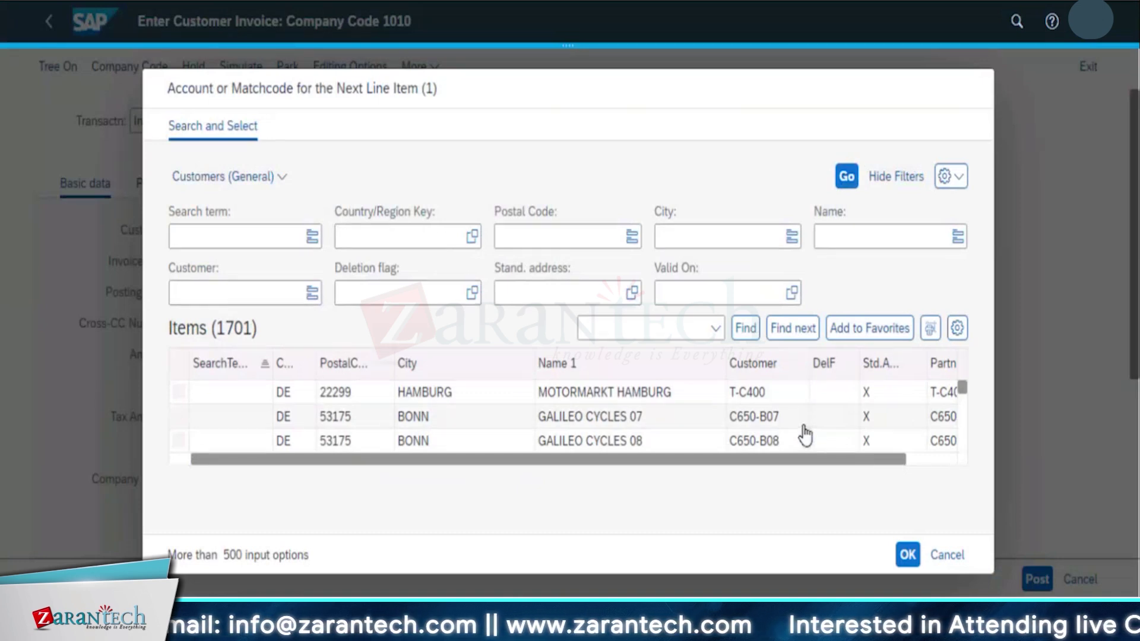
click(232, 295)
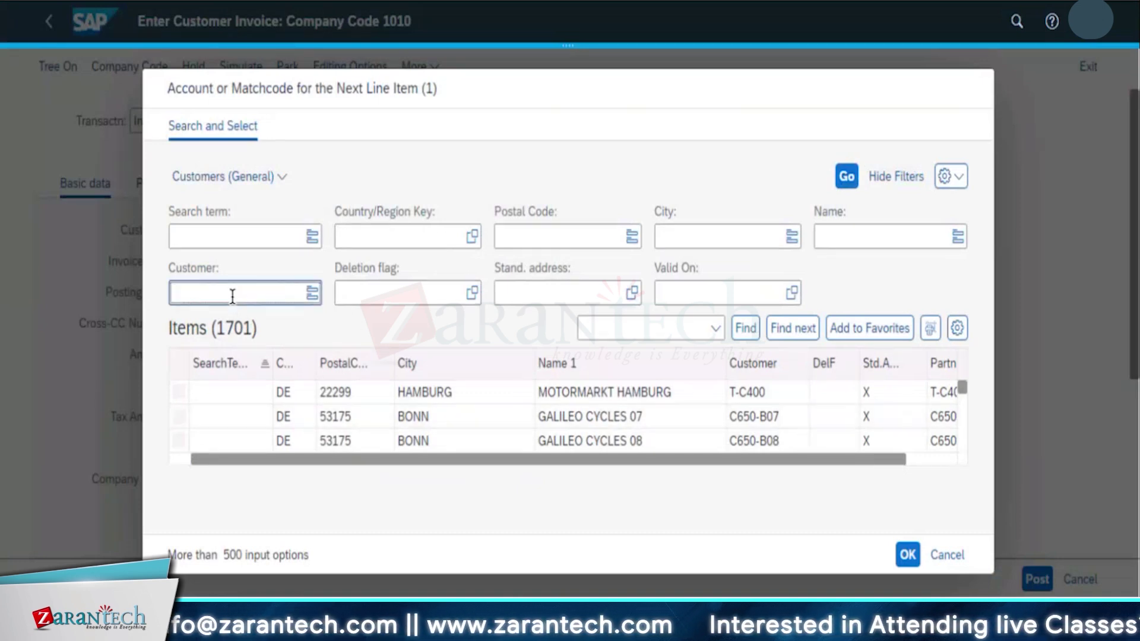
text(T-AC20)
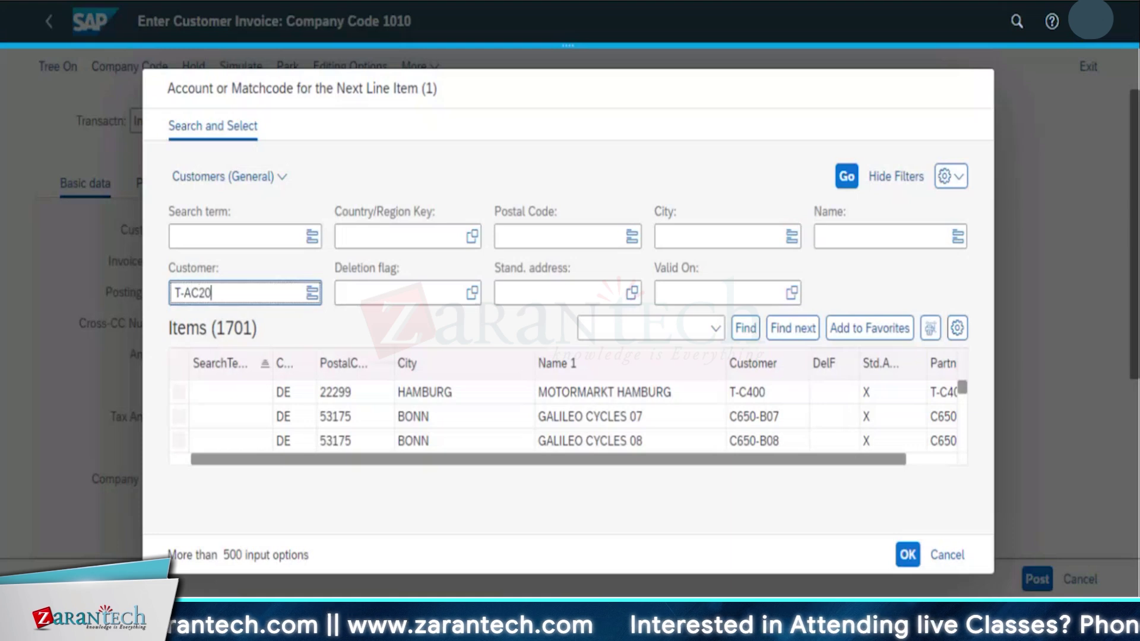
key(Return)
click(305, 397)
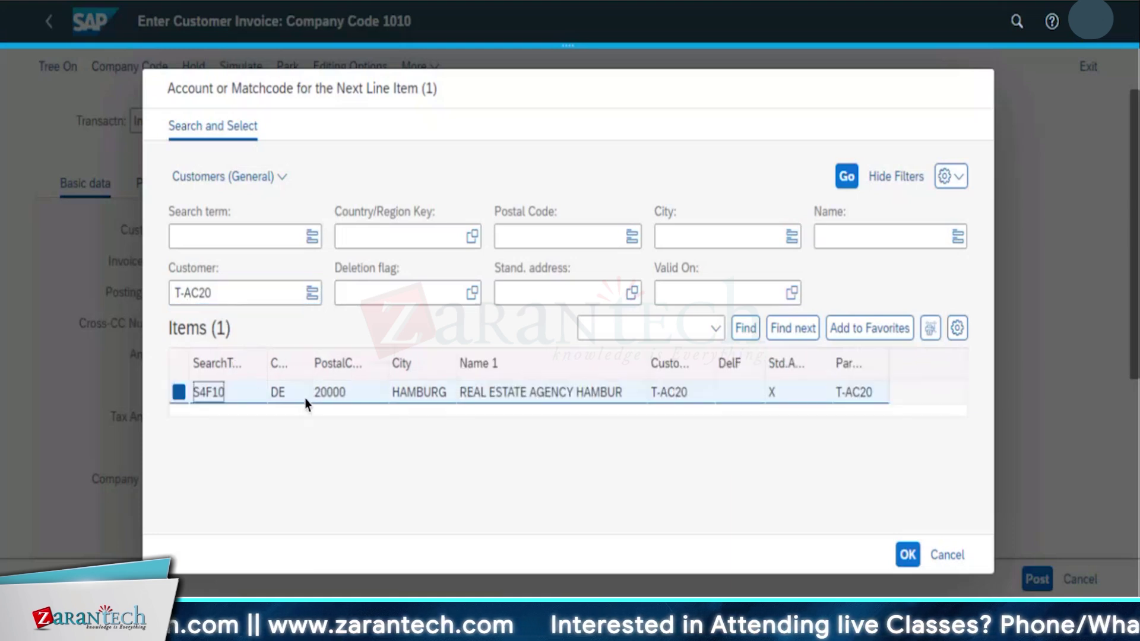
double_click(357, 397)
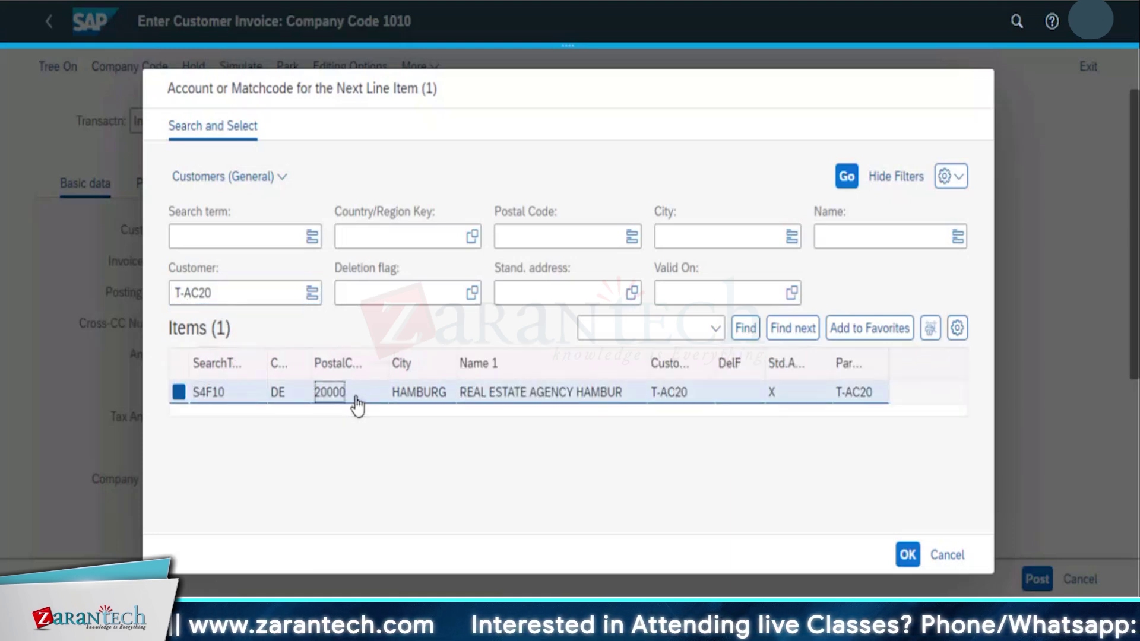
click(219, 266)
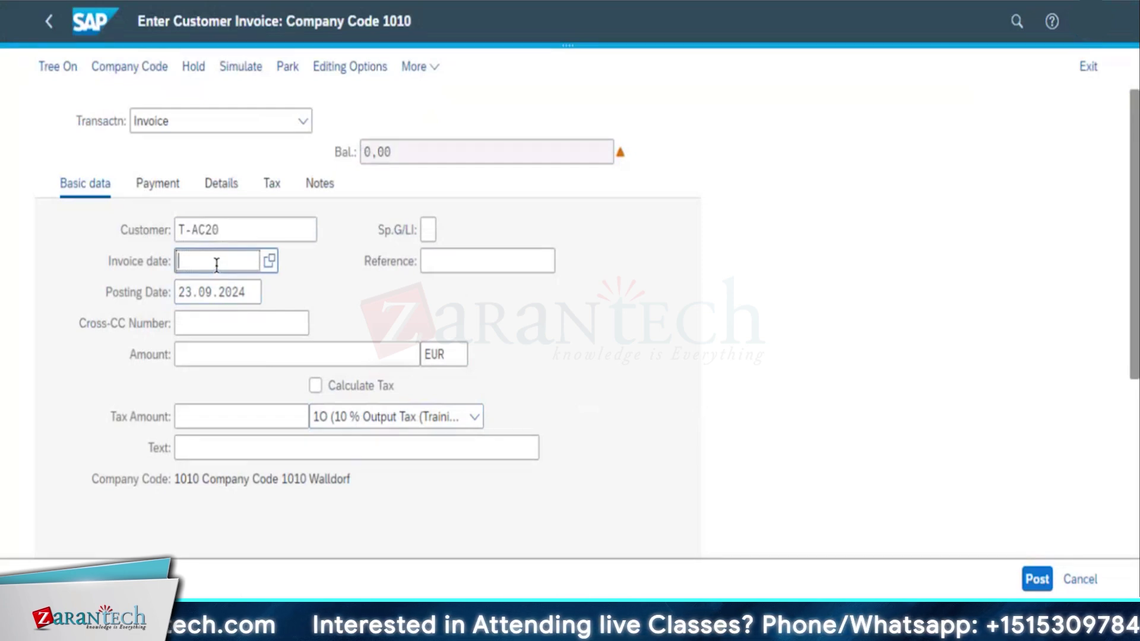
Open the invoice date calendar and step back six years.
click(267, 265)
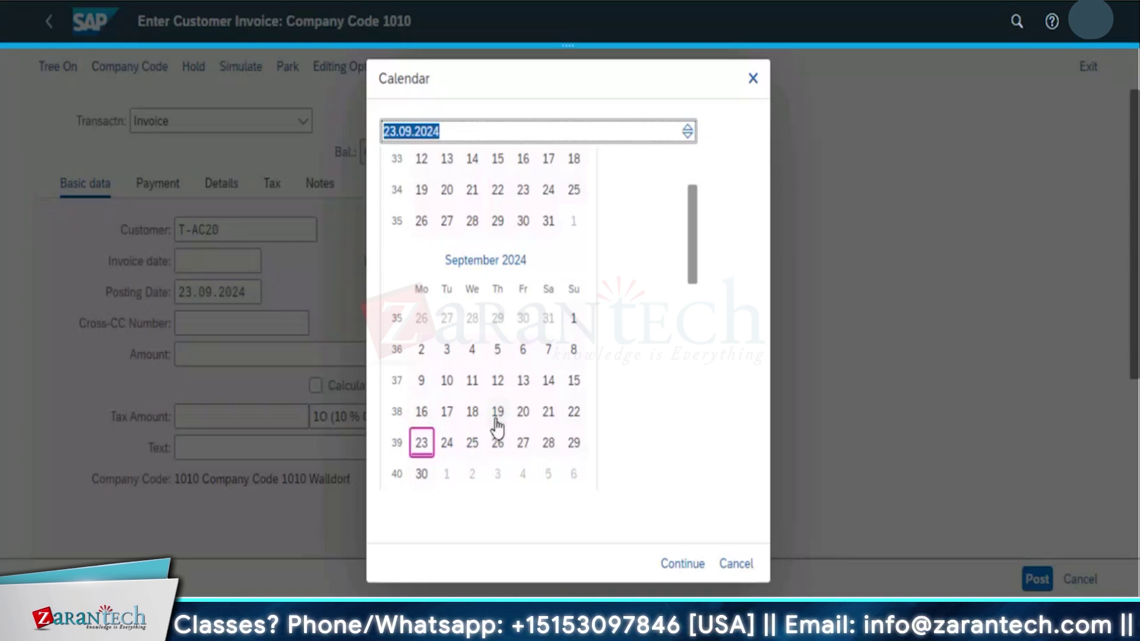
scroll(497, 425, up, 2)
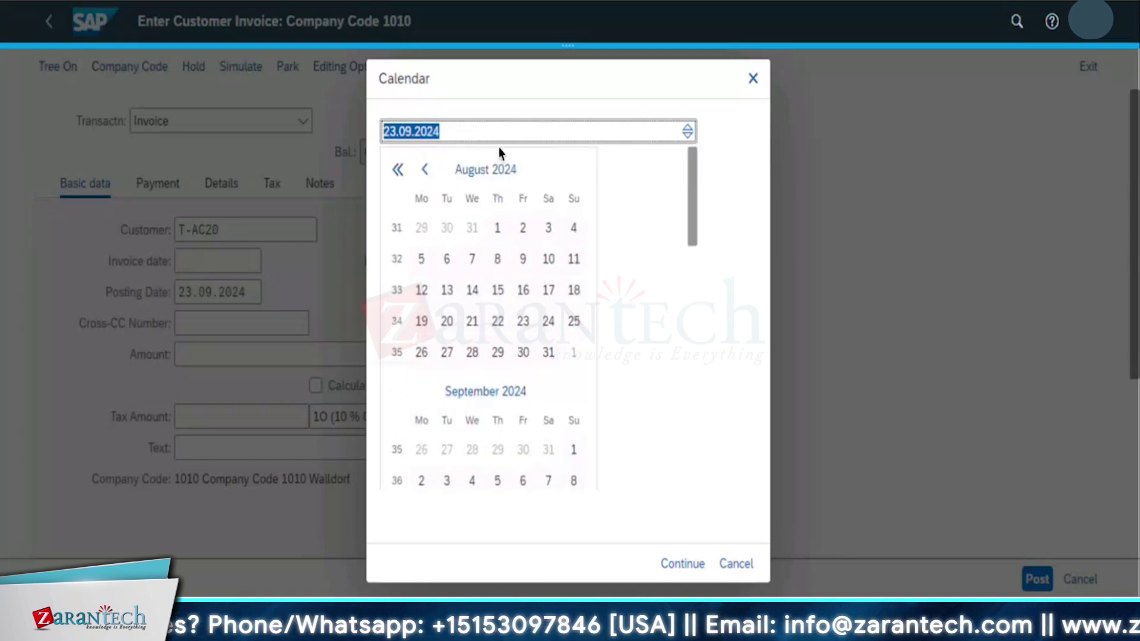
click(502, 170)
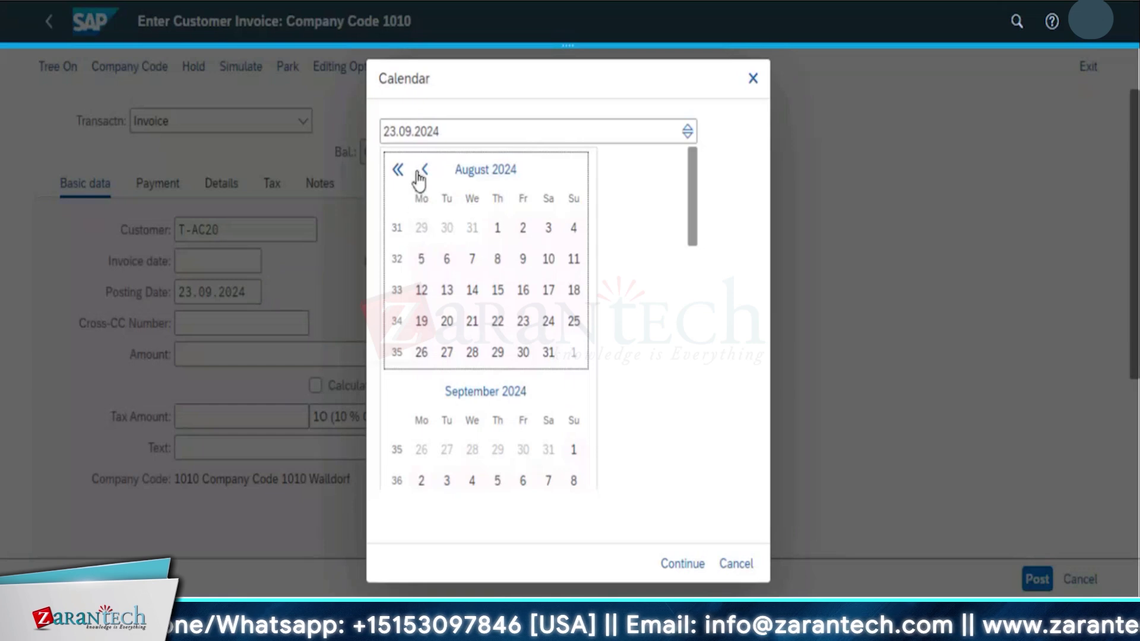
click(398, 171)
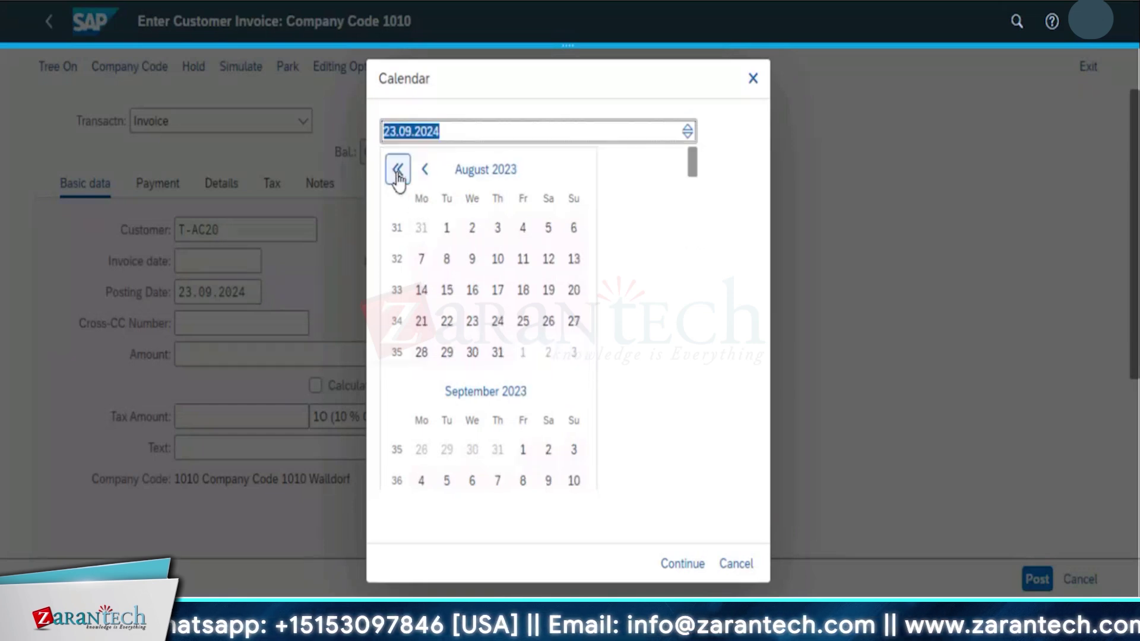
click(398, 171)
click(398, 171)
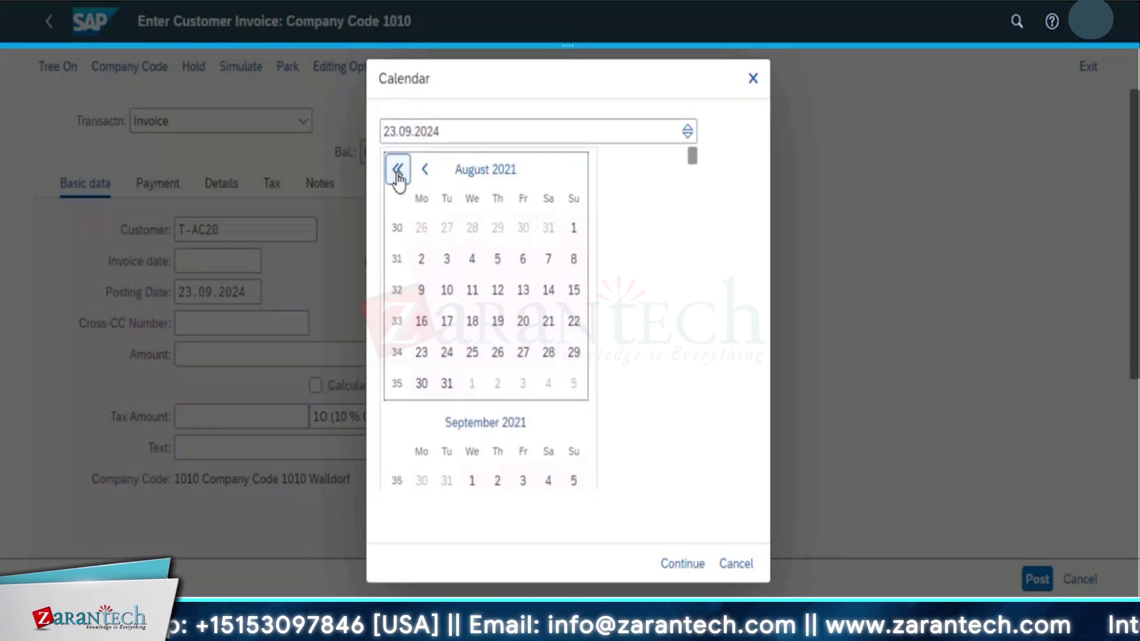
click(398, 171)
click(397, 172)
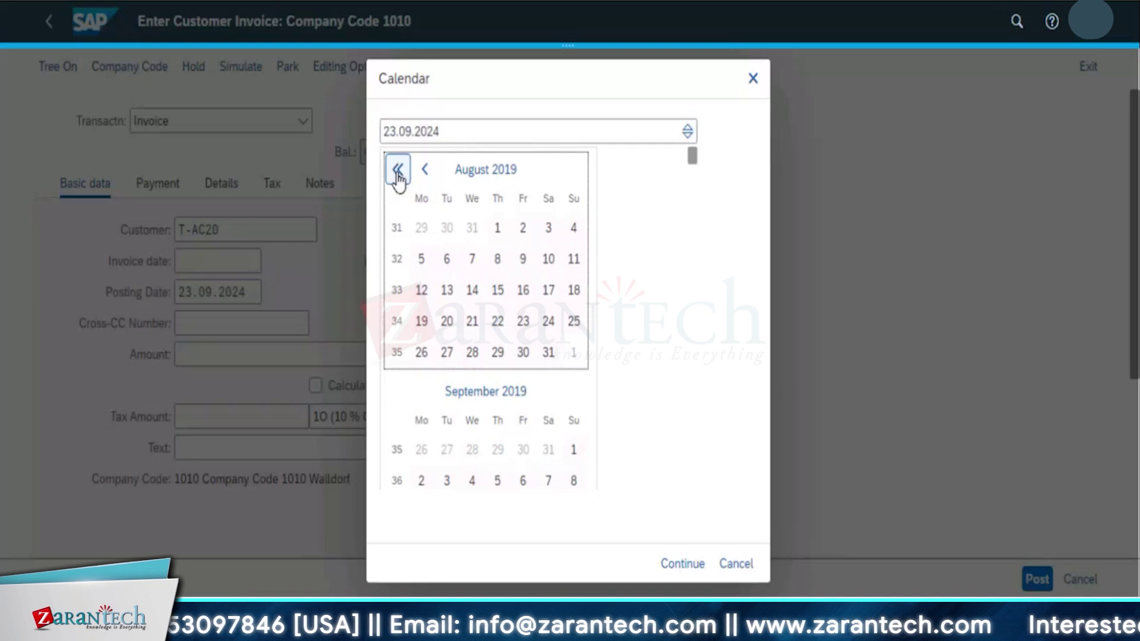
click(399, 172)
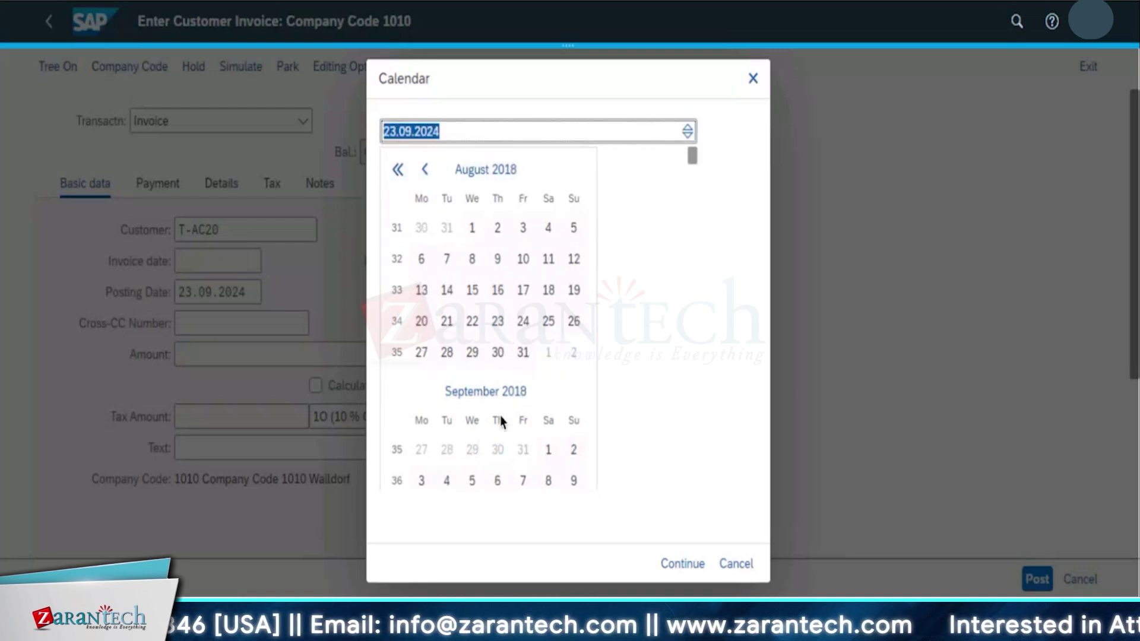
Edit the date value to 14.02.2020 and confirm it.
click(458, 131)
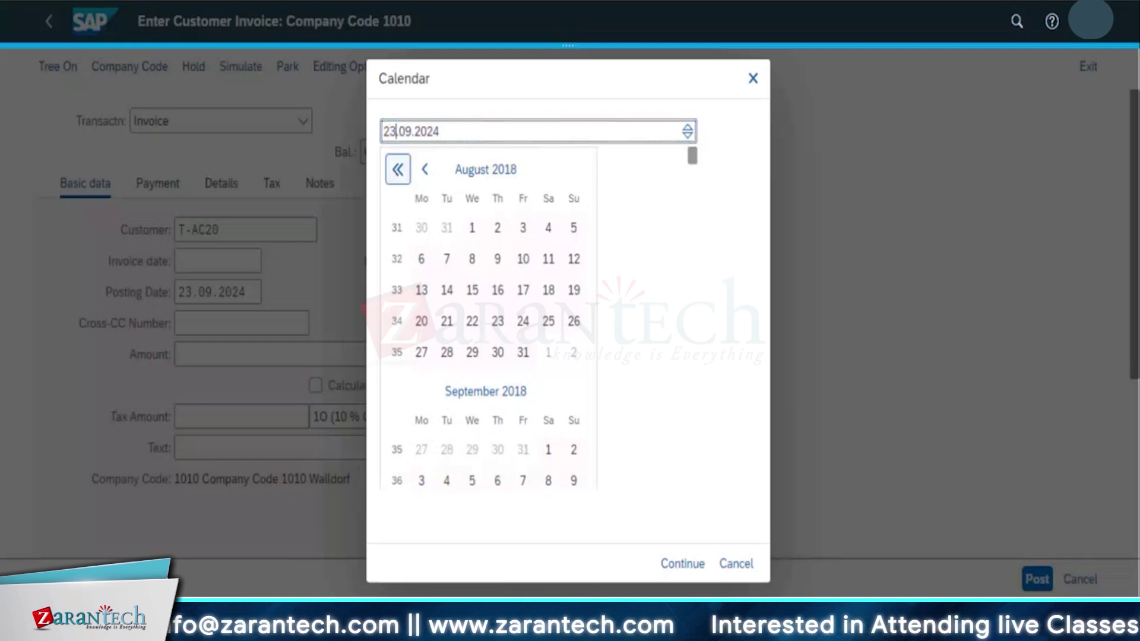
text(1)
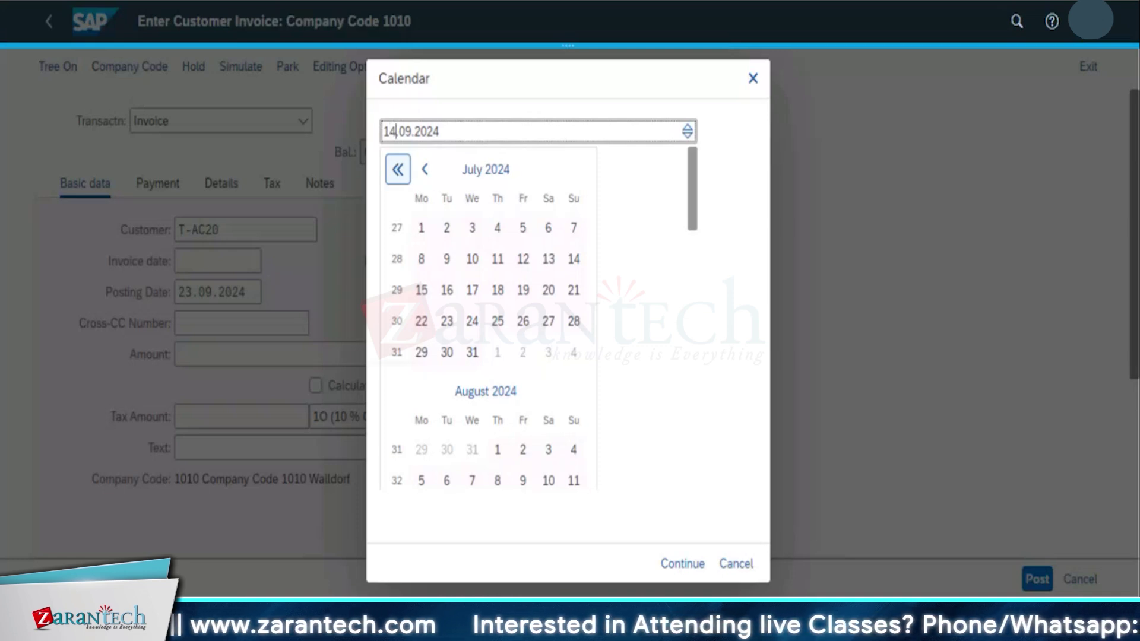
text(4)
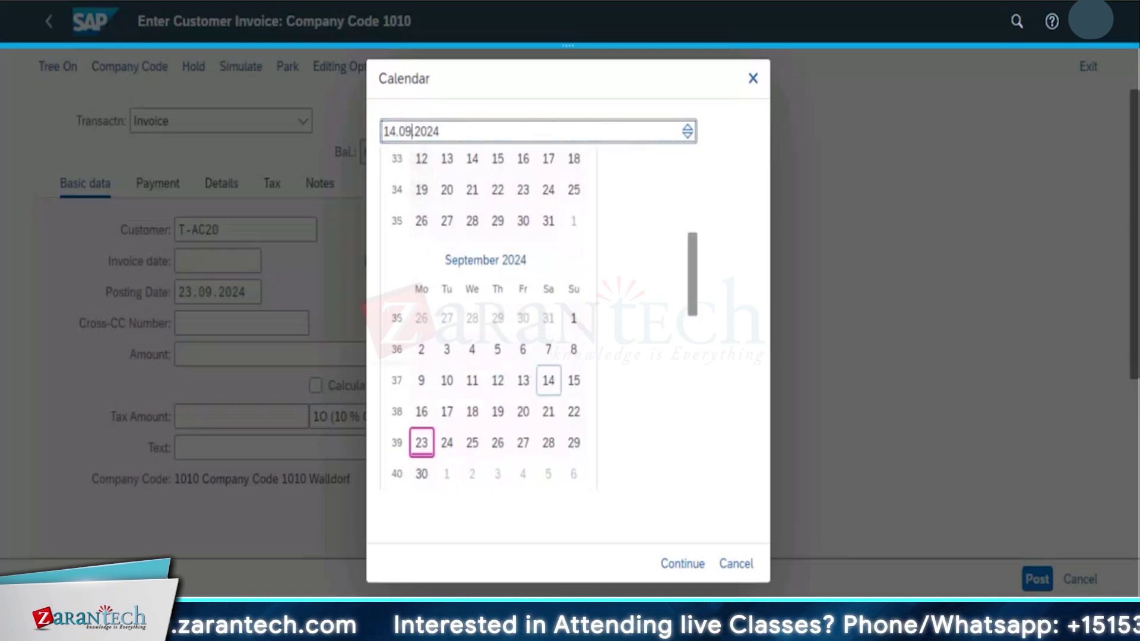
key(Delete)
text(2)
click(449, 132)
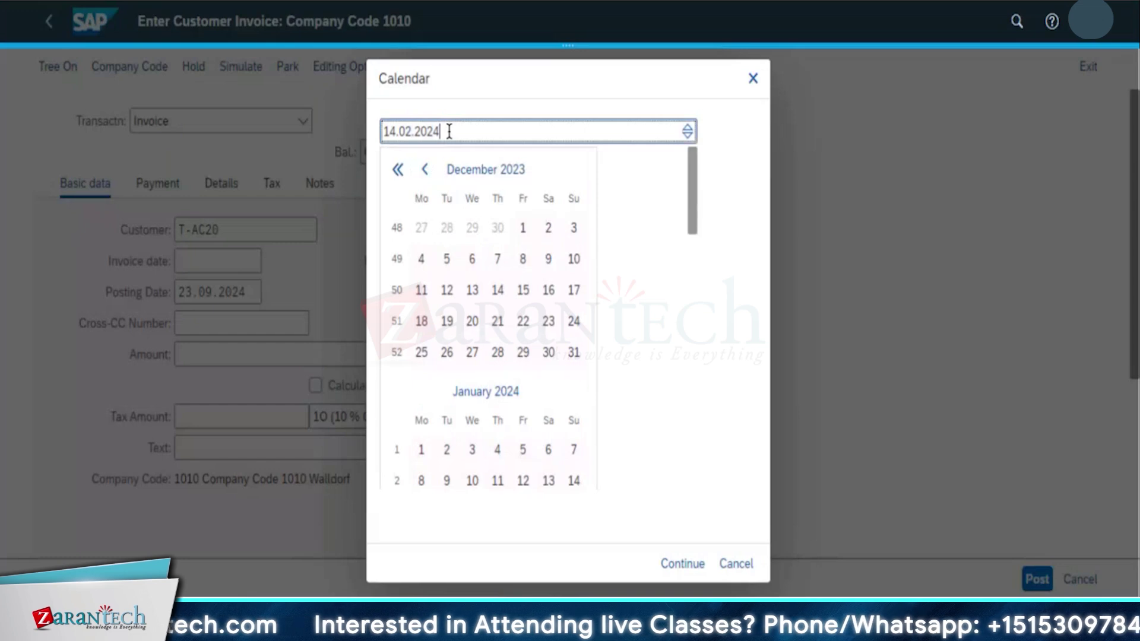
key(BackSpace)
text(0)
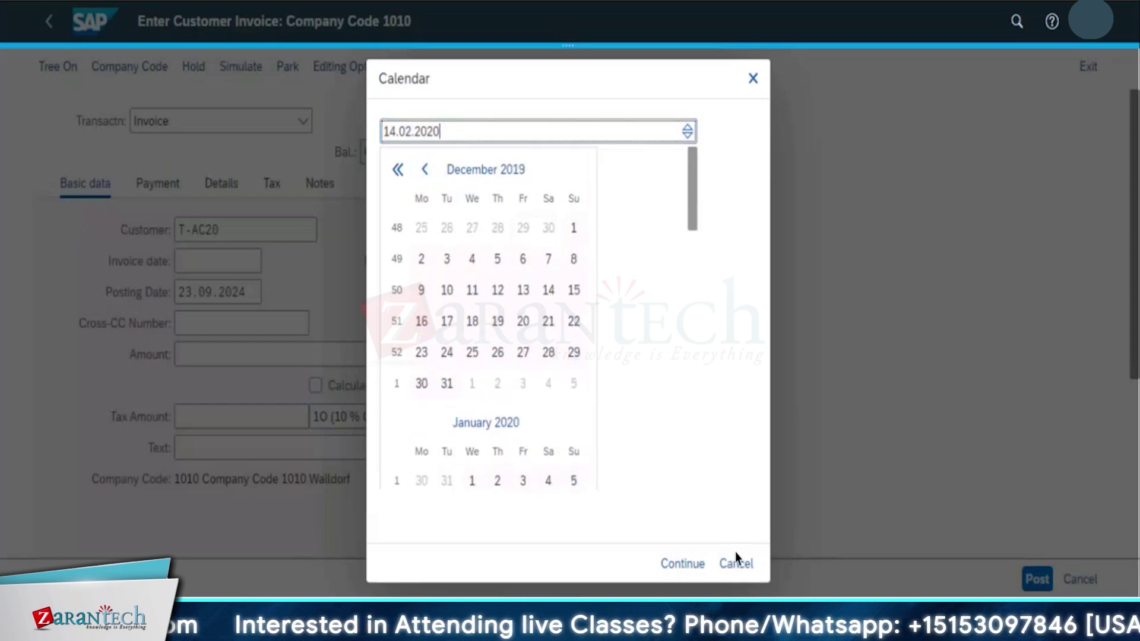
click(683, 567)
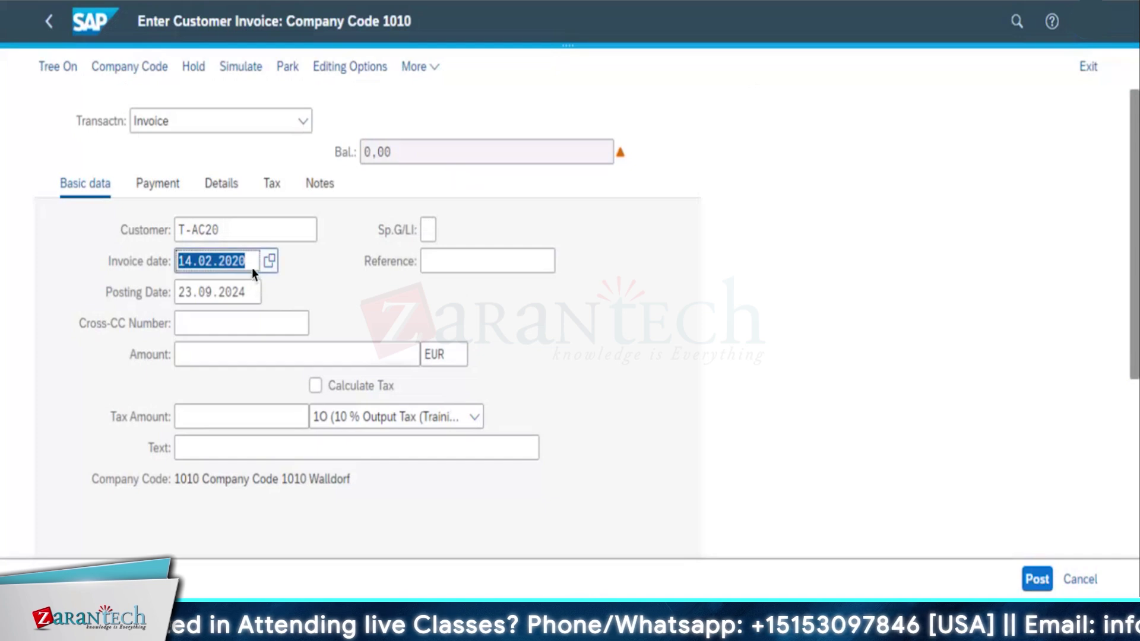
Copy the invoice date 14.02.2020 into the posting date.
click(176, 259)
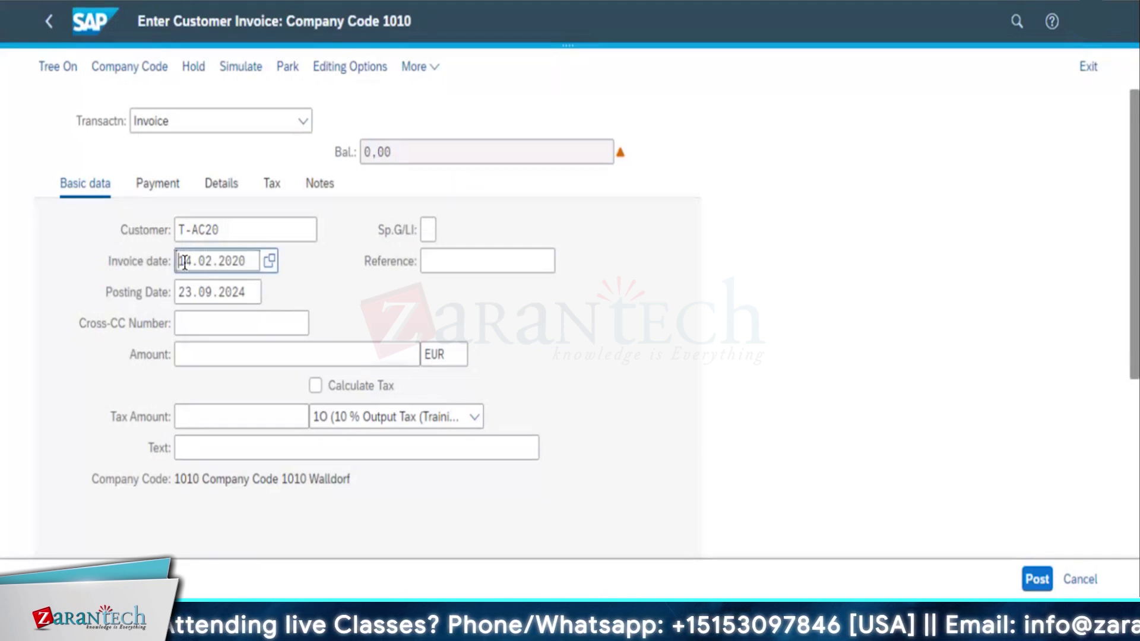
drag(246, 261, 177, 263)
key(ctrl+c)
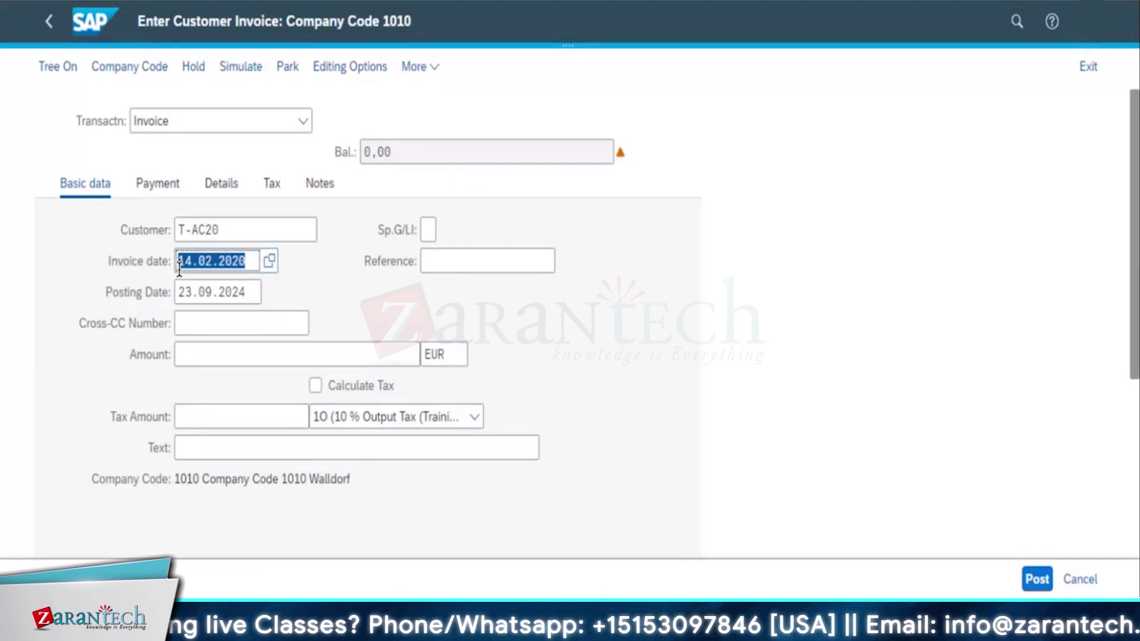
drag(255, 295, 179, 295)
key(ctrl+v)
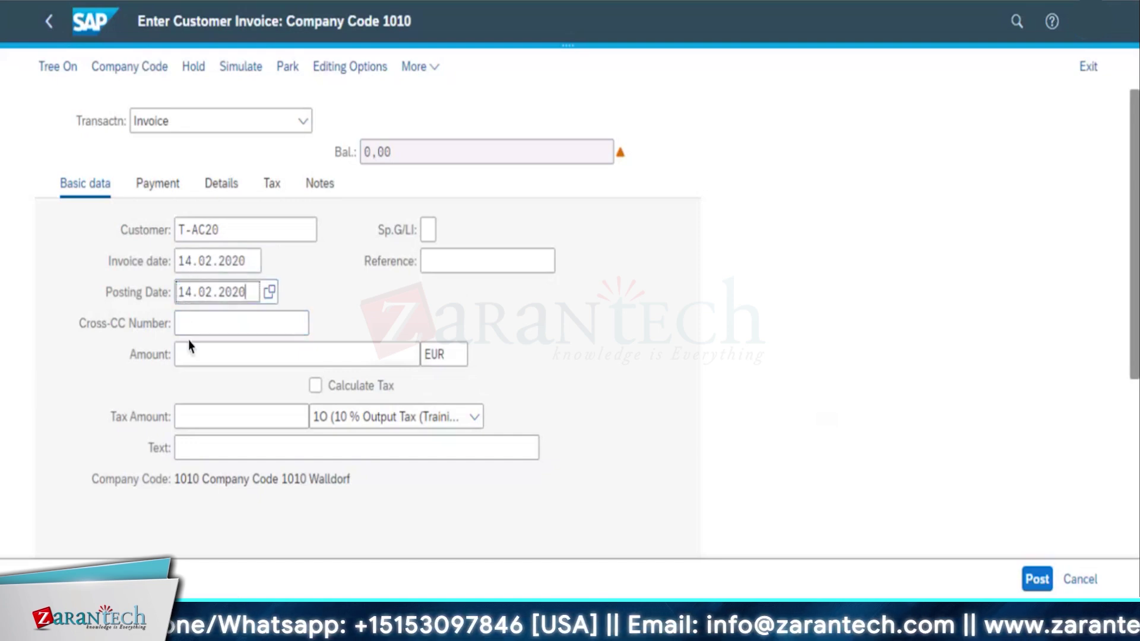
Enter reference TAC-20 and amount 8800 EUR, and enable automatic tax calculation.
click(454, 261)
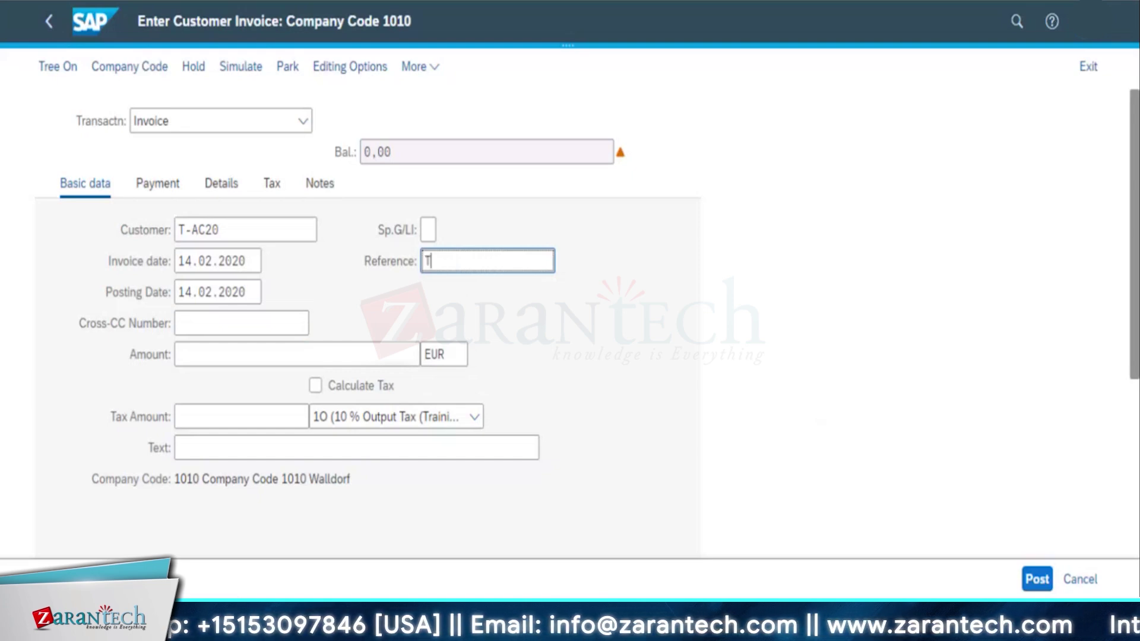
text(TAC-20)
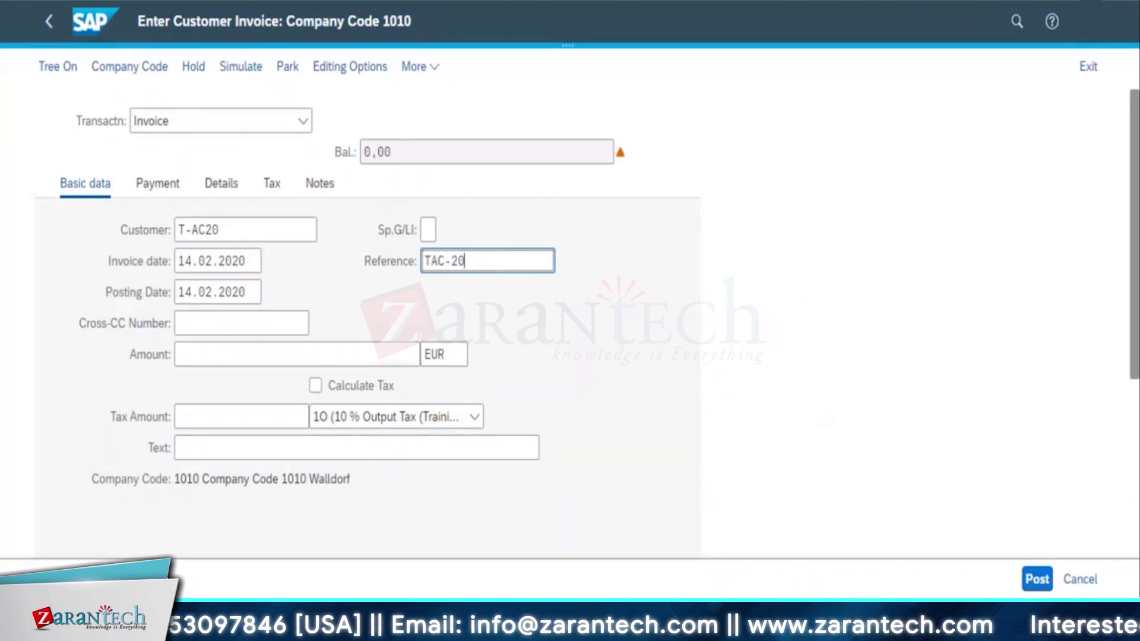
click(236, 328)
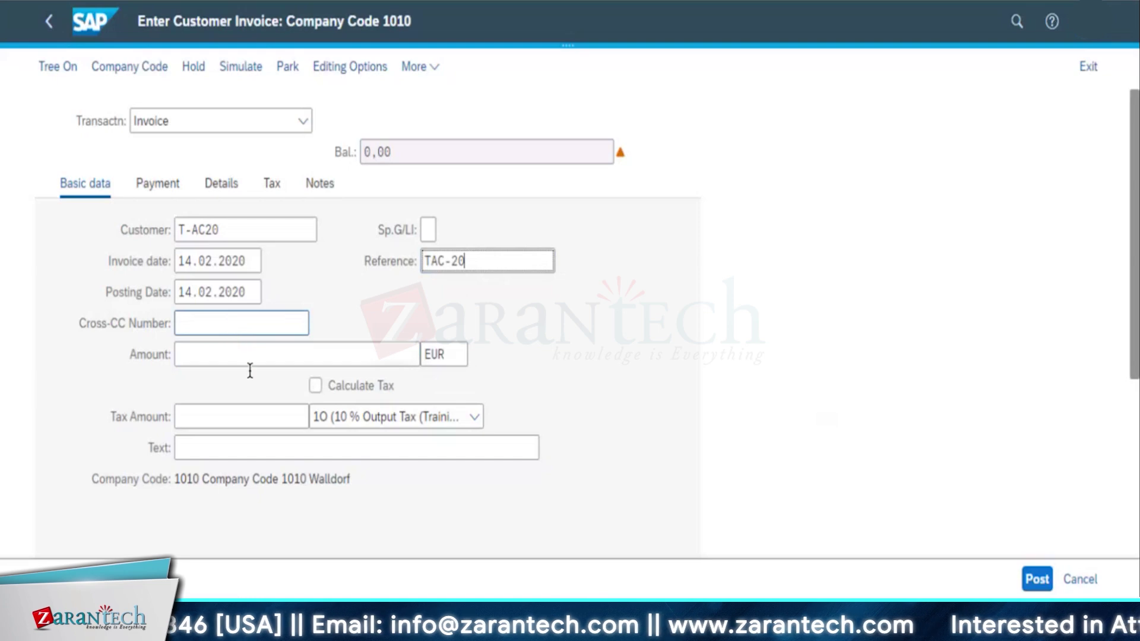
click(286, 360)
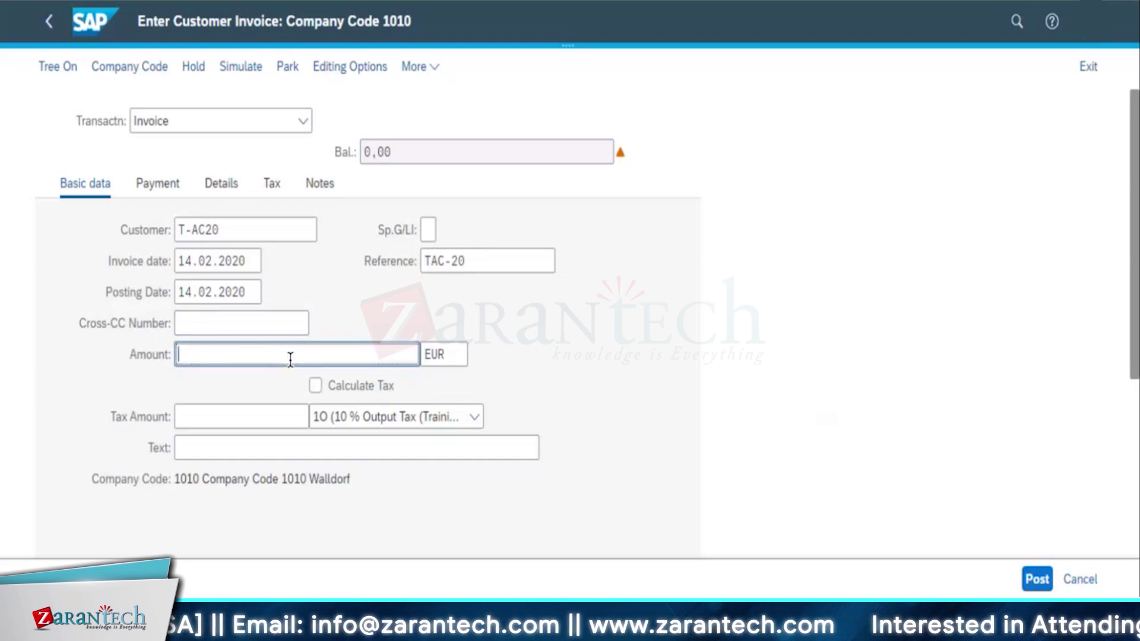
text(8800)
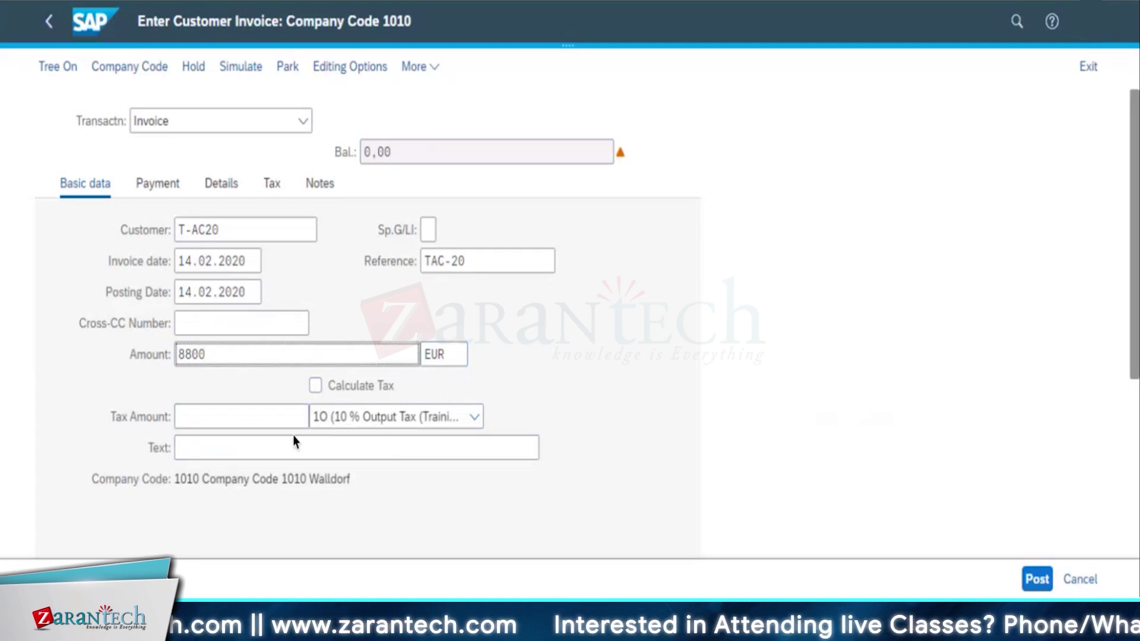
click(315, 392)
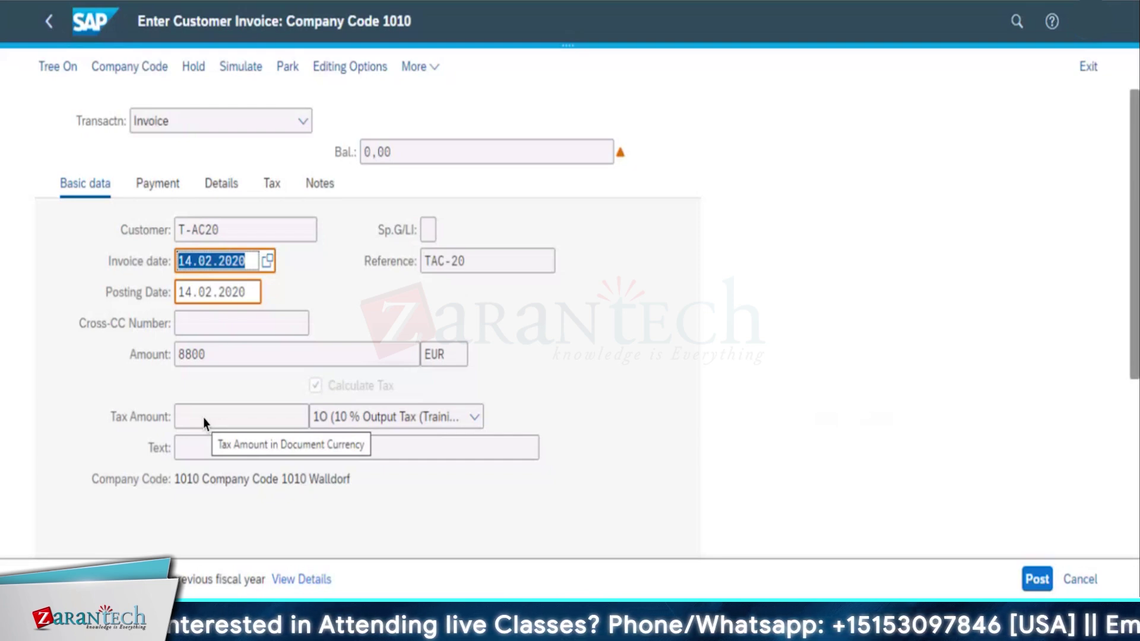
Apply the corrected posting date 14.02.2024.
click(251, 263)
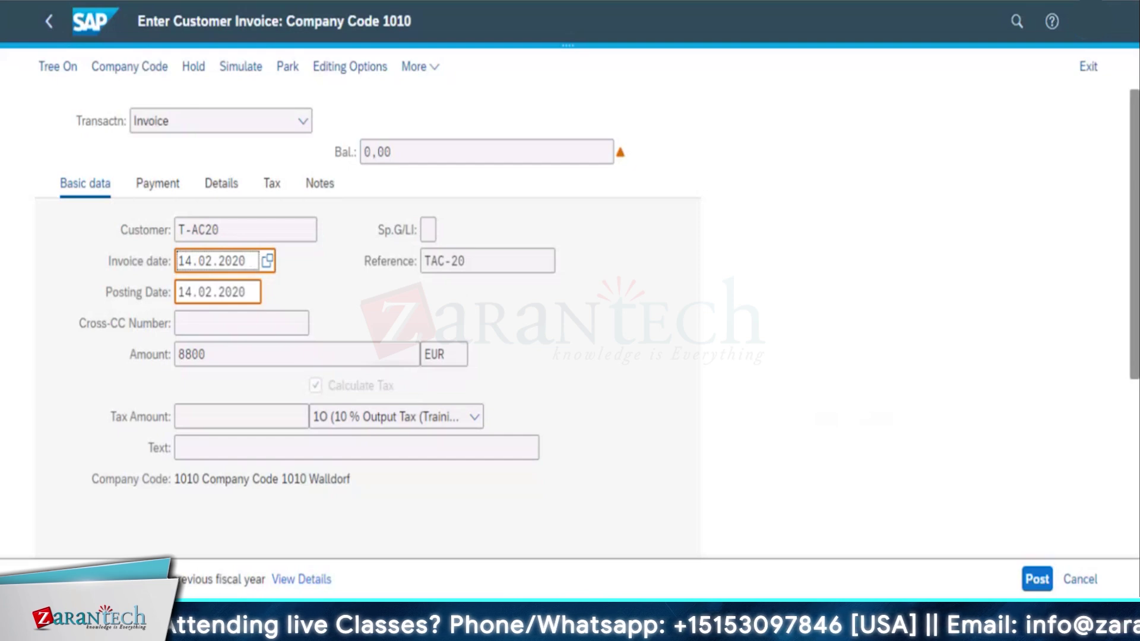
click(247, 293)
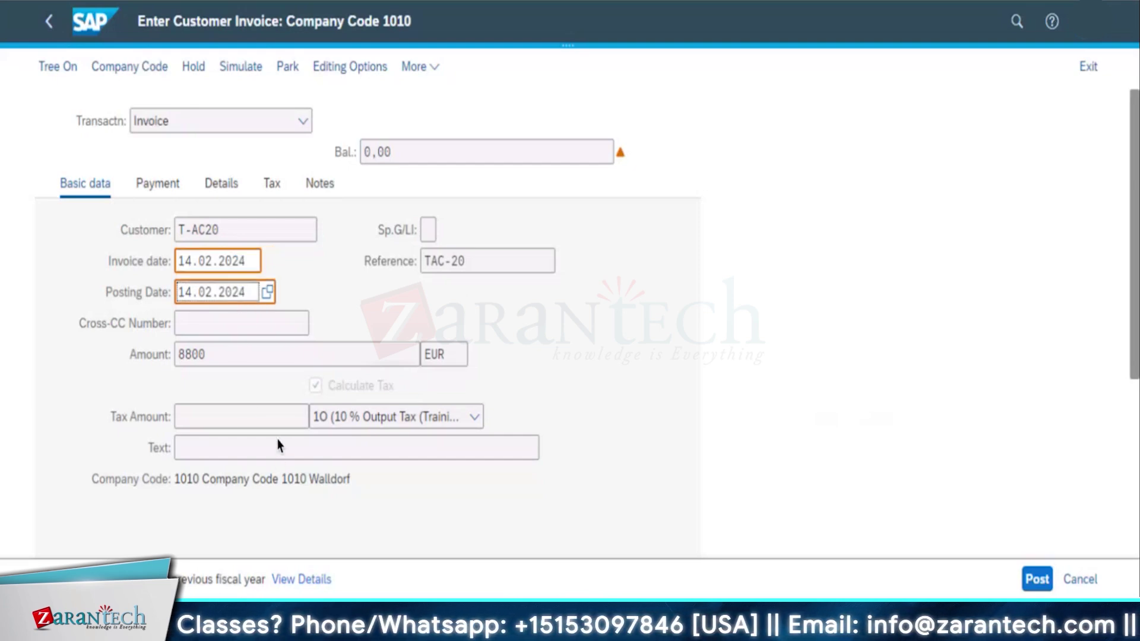
key(Return)
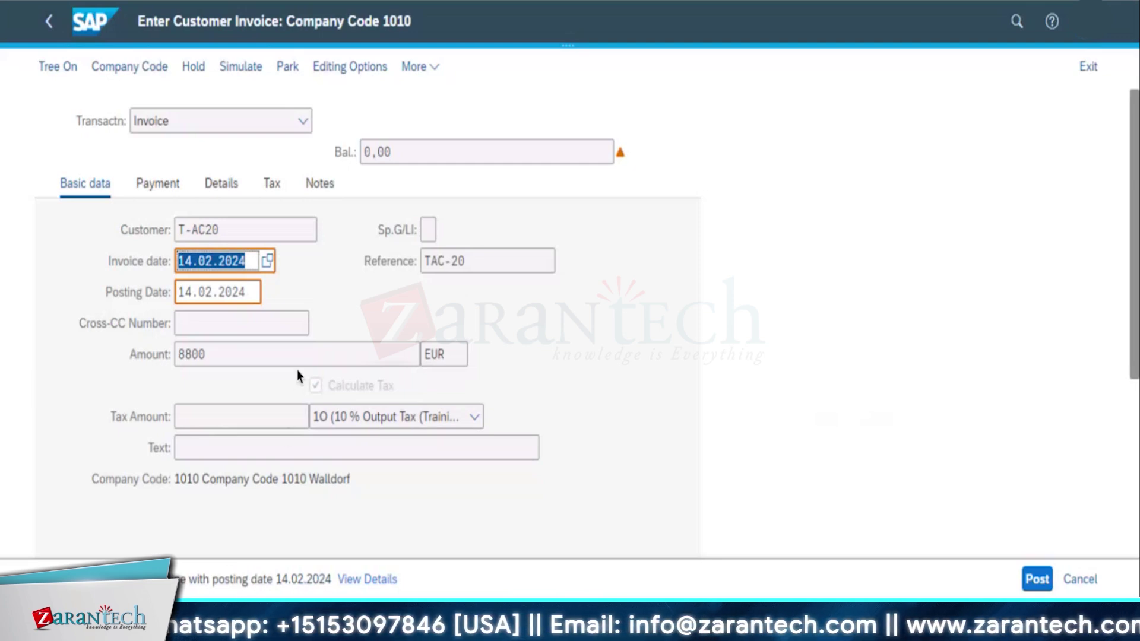
Change the month to 03 in both dates, making them 14.03.2024.
click(248, 265)
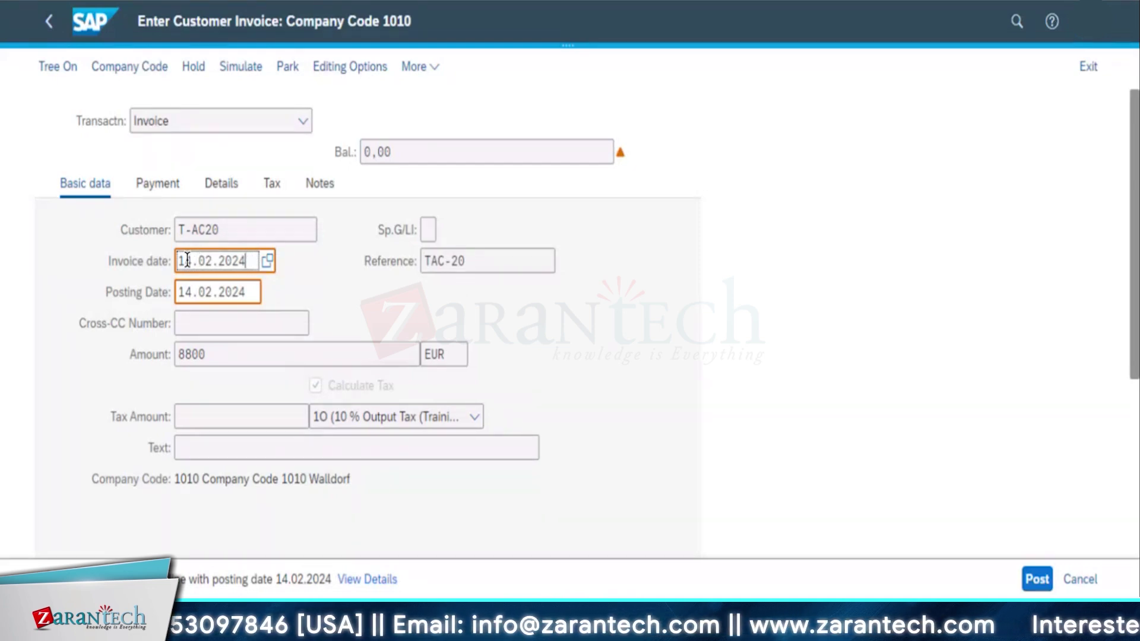
click(213, 261)
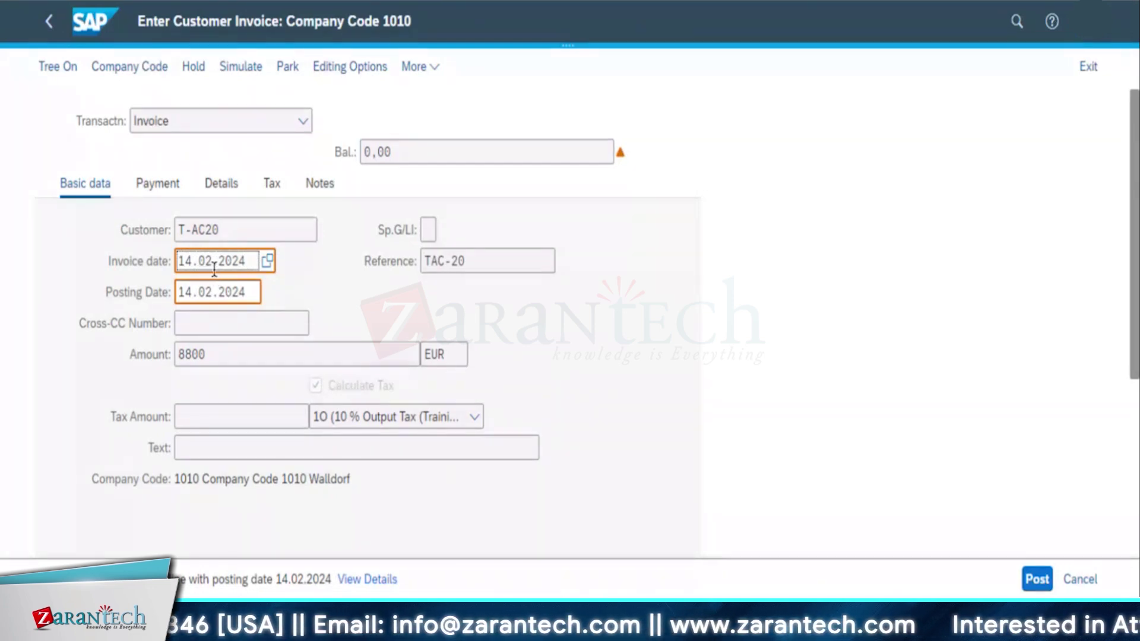
key(BackSpace)
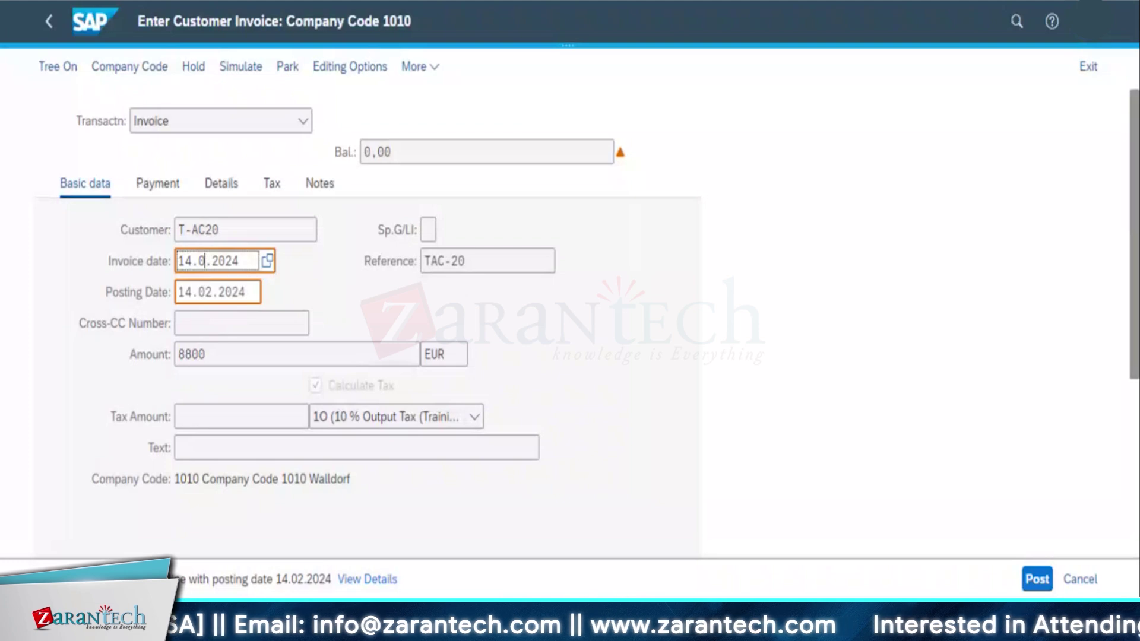
text(3)
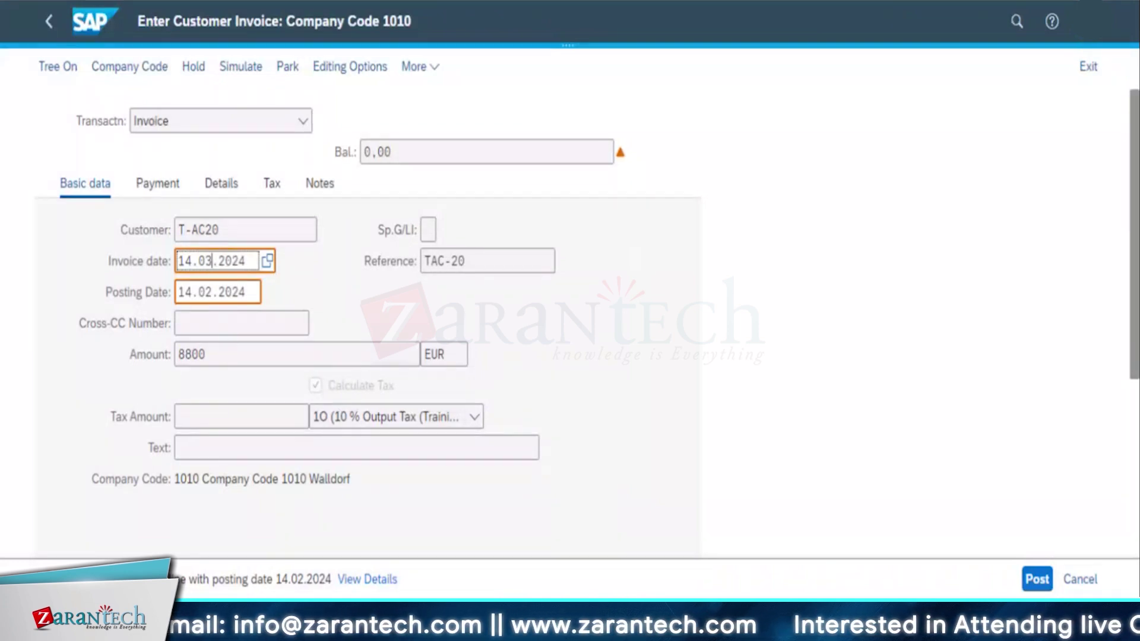
key(ctrl+a)
click(208, 293)
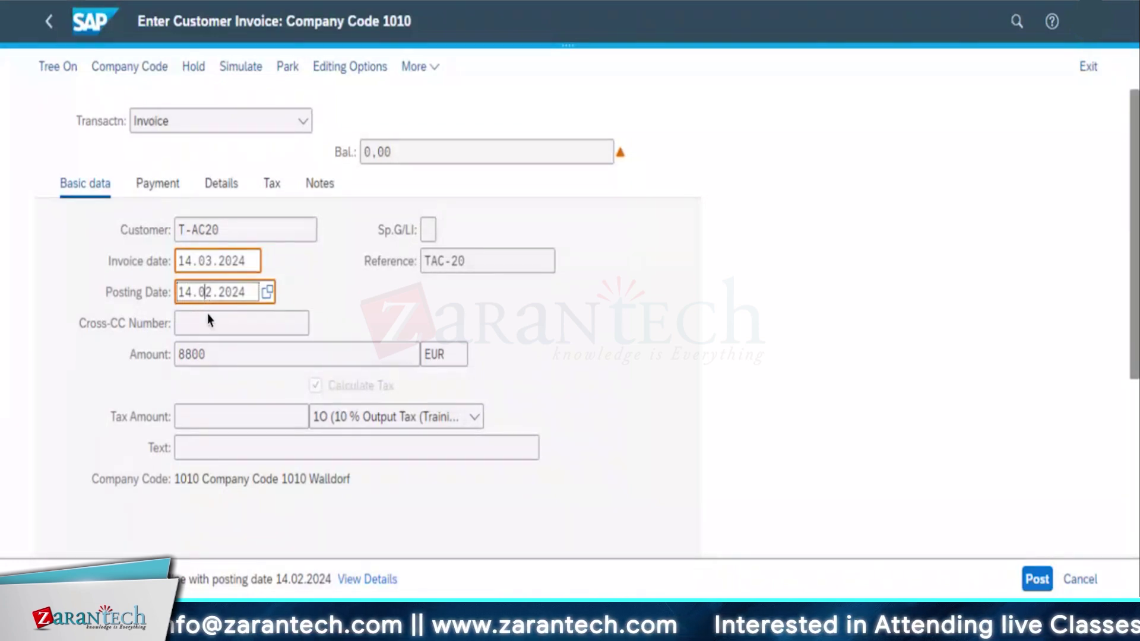
key(Delete)
text(3)
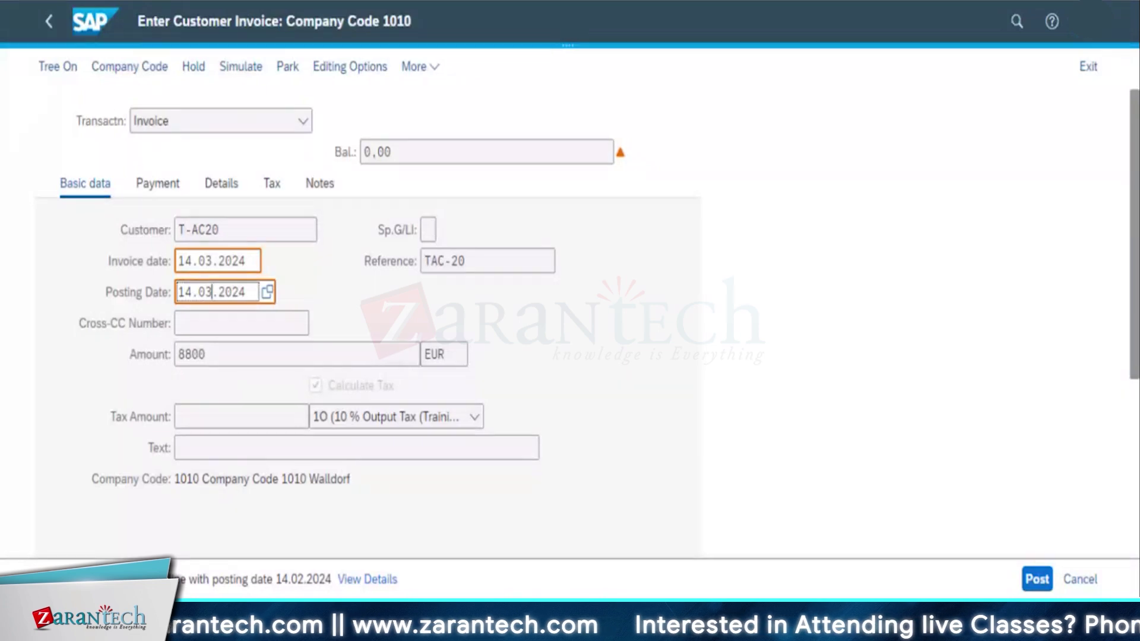
key(shift+Tab)
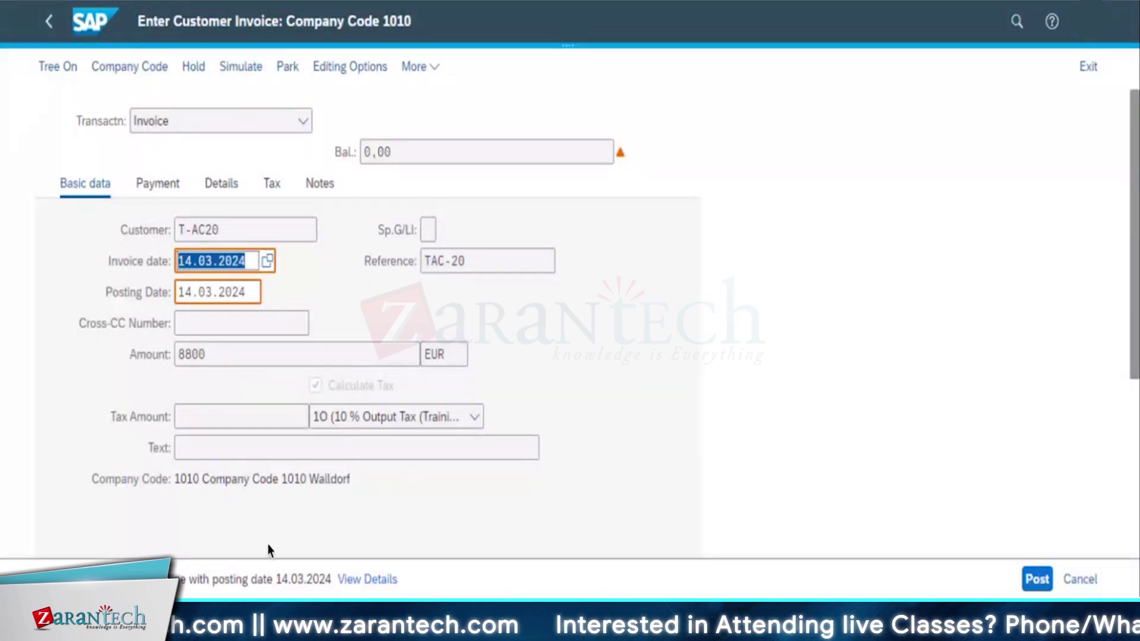
click(563, 367)
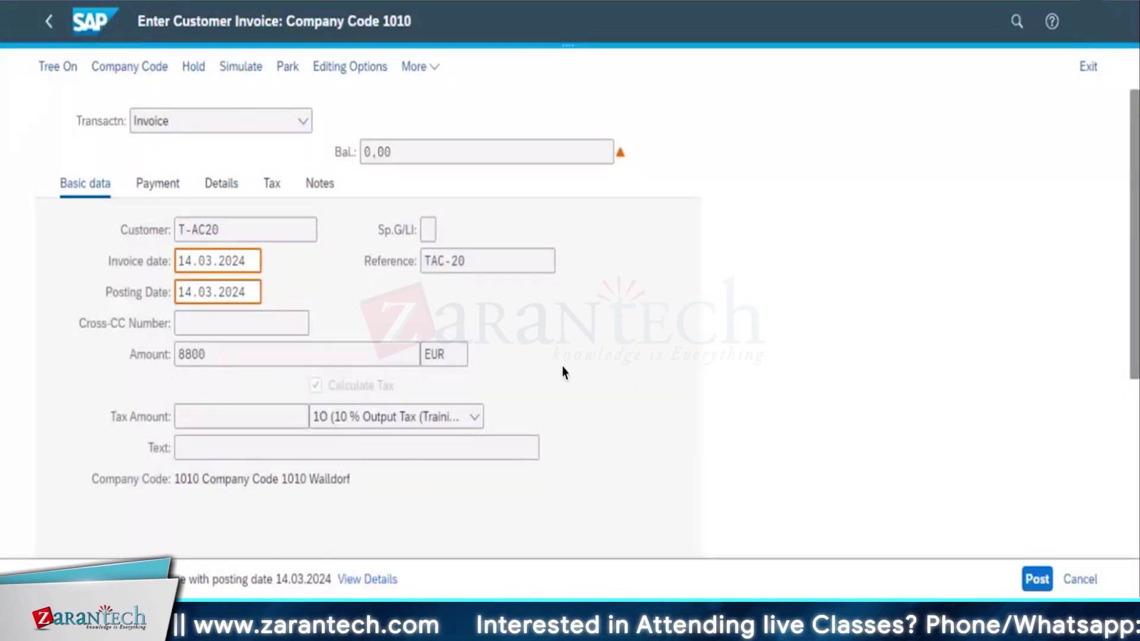
Validate the header and select tax code A1 (19% Output Tax Domestic).
key(Return)
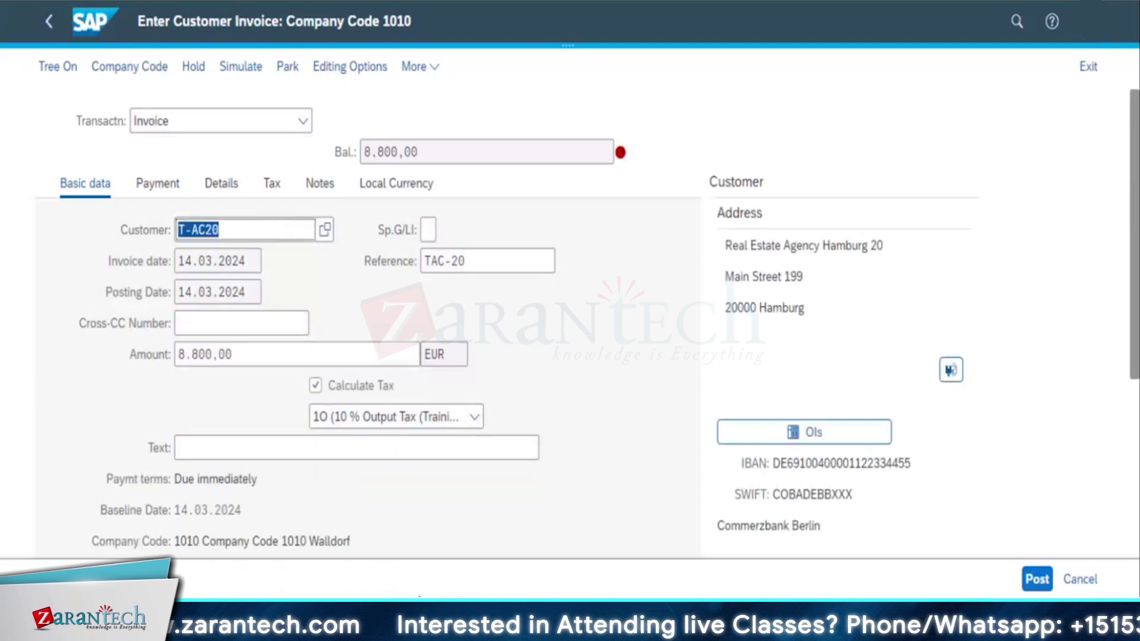
click(270, 446)
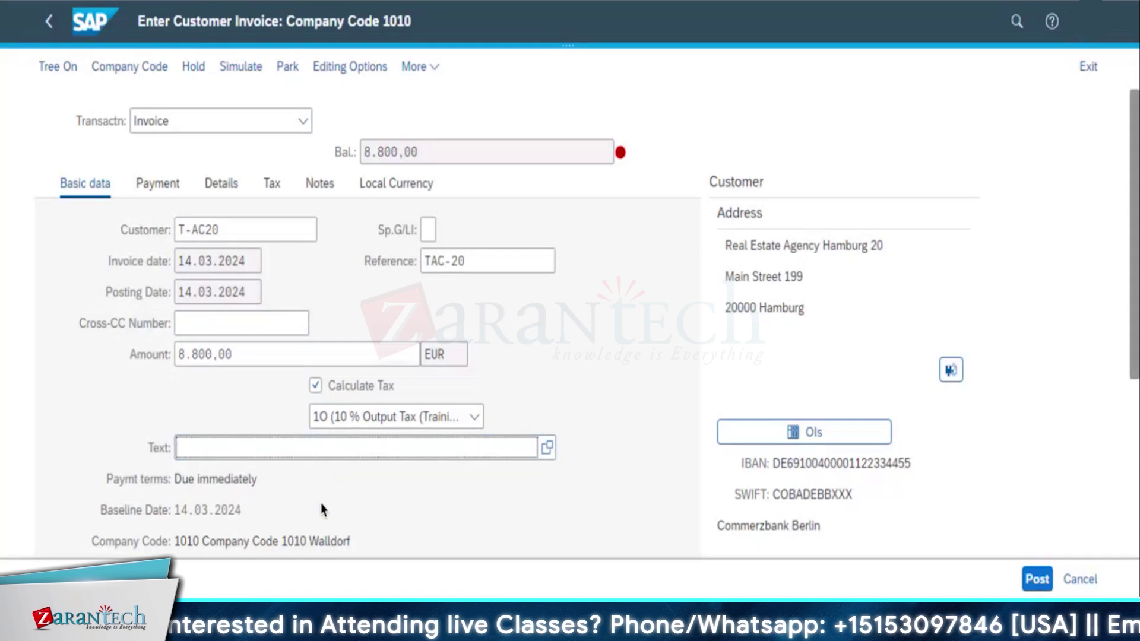
scroll(324, 510, down, 5)
scroll(324, 509, up, 3)
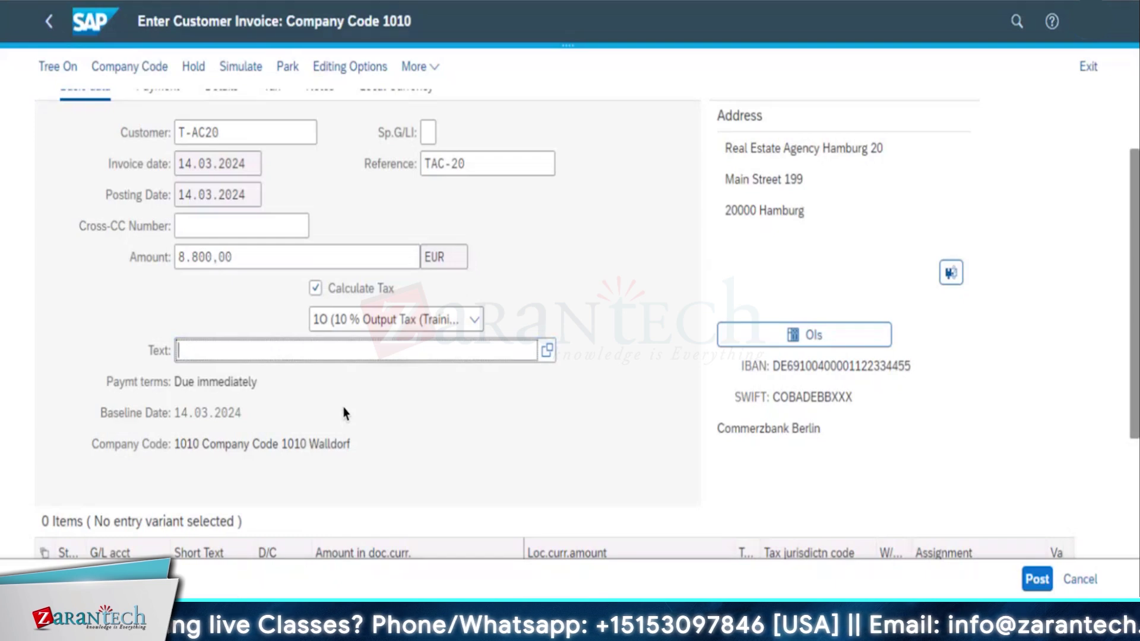
click(474, 321)
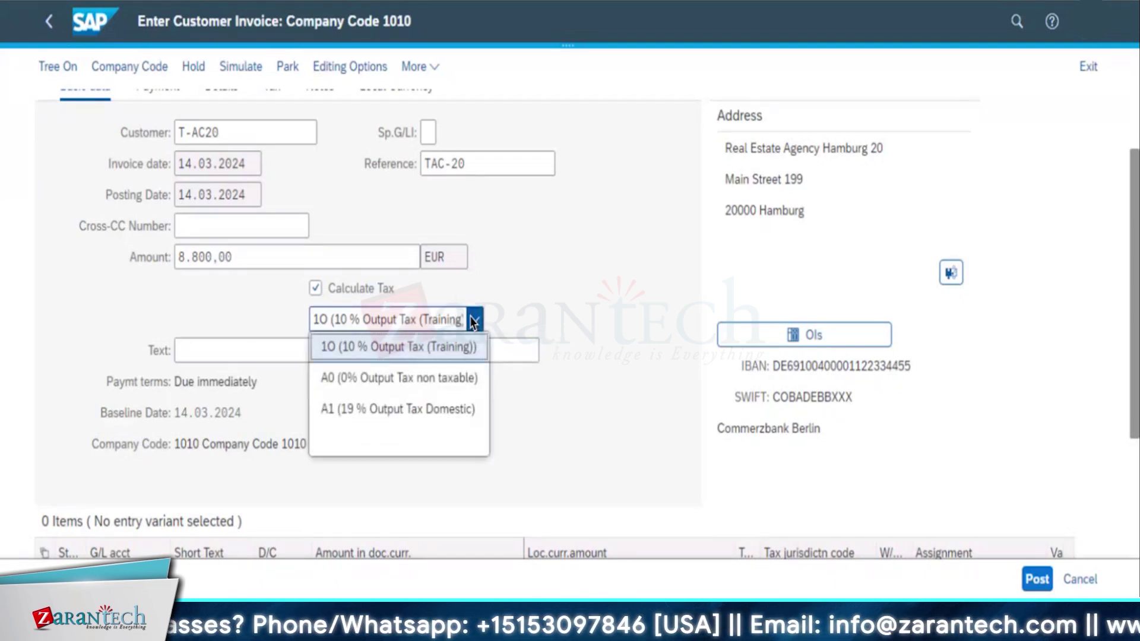
click(417, 410)
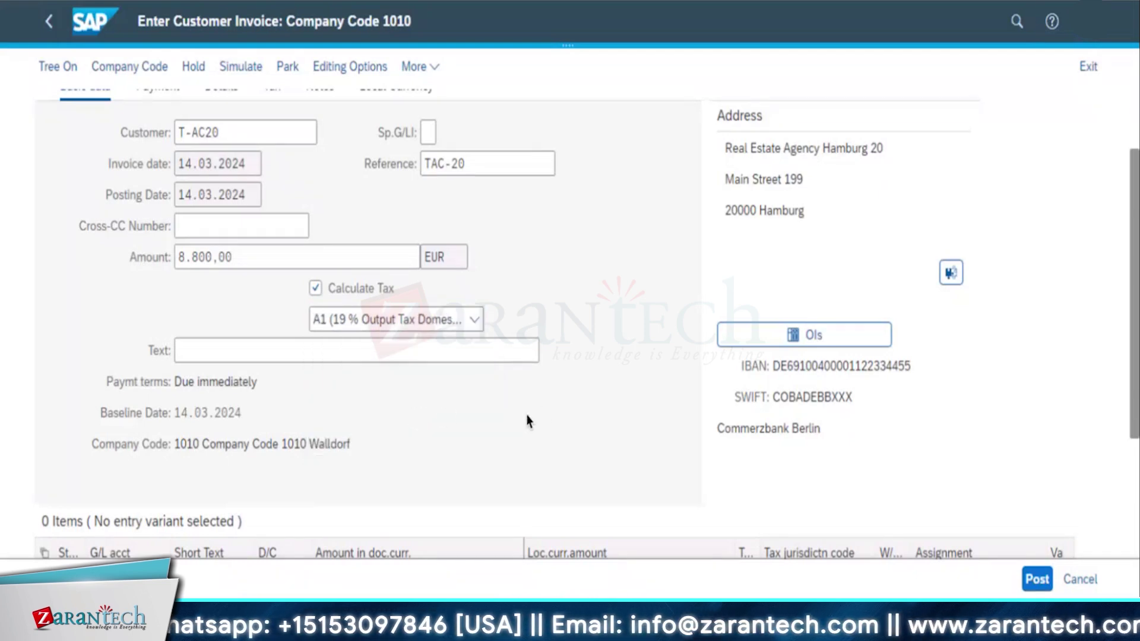
scroll(529, 422, down, 2)
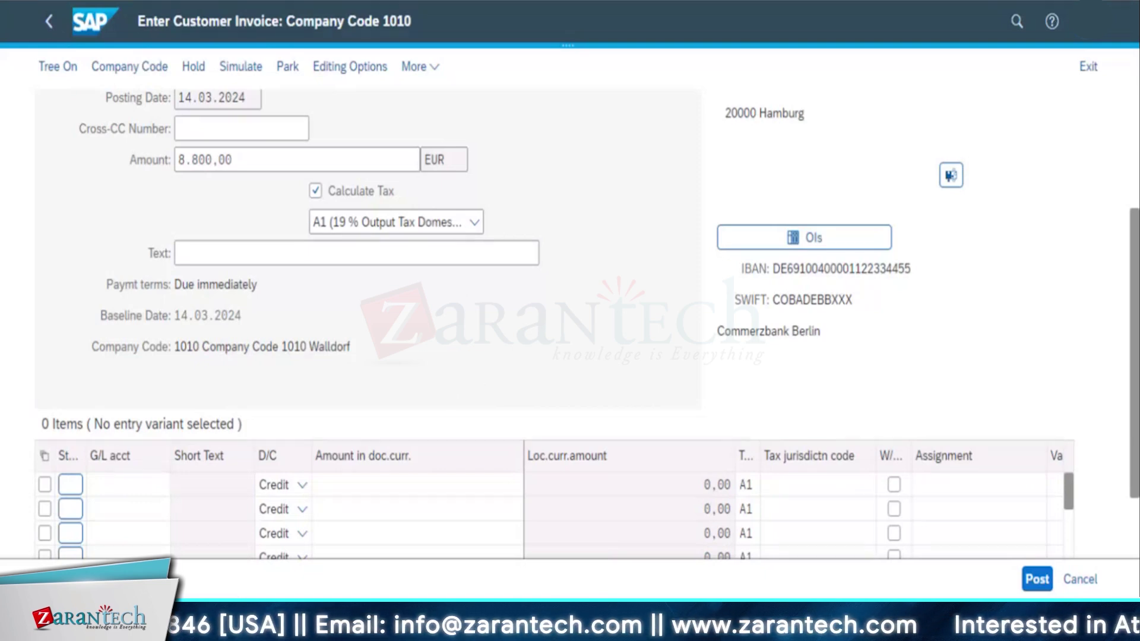
Add a line item on G/L account 41000400 (Sales Revenue w/ Cost Element) for 8800.
click(128, 488)
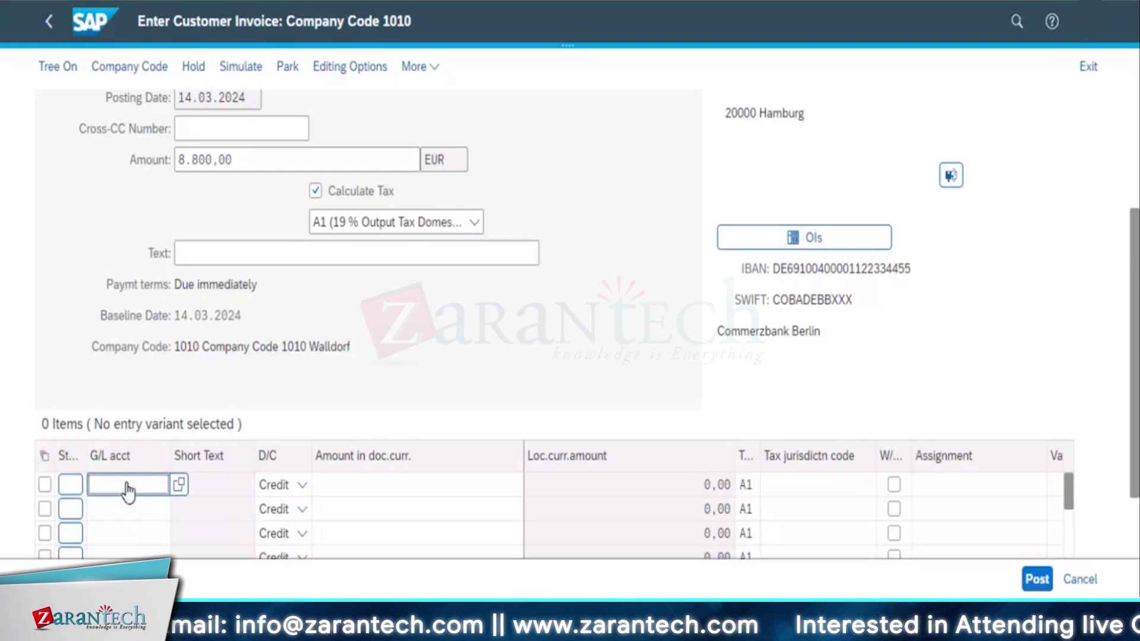
text(41000400)
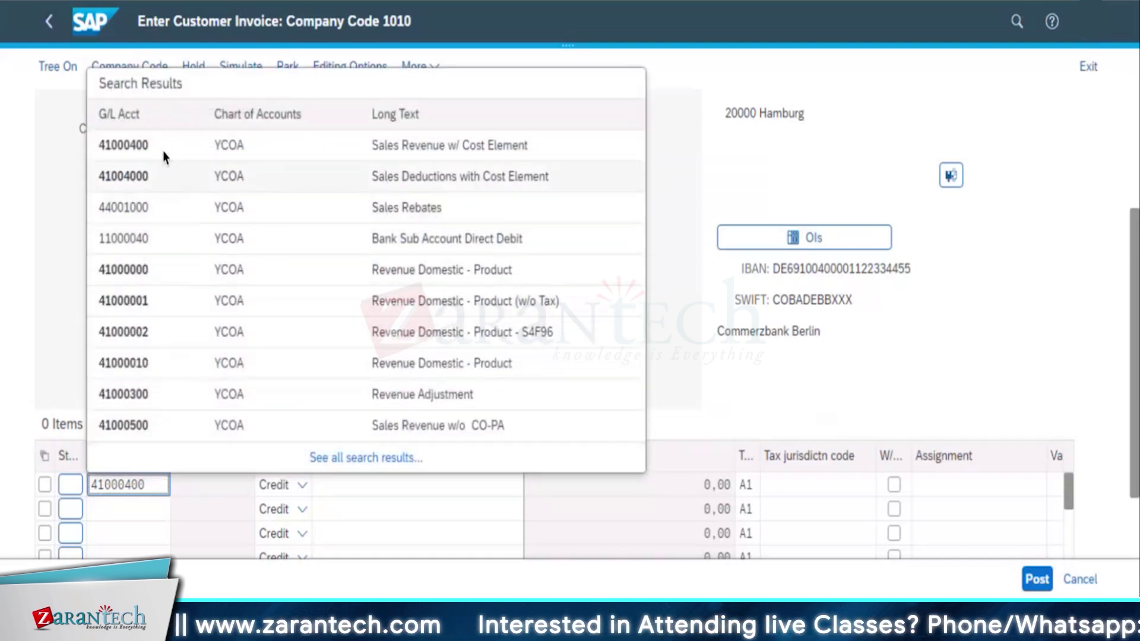
click(163, 150)
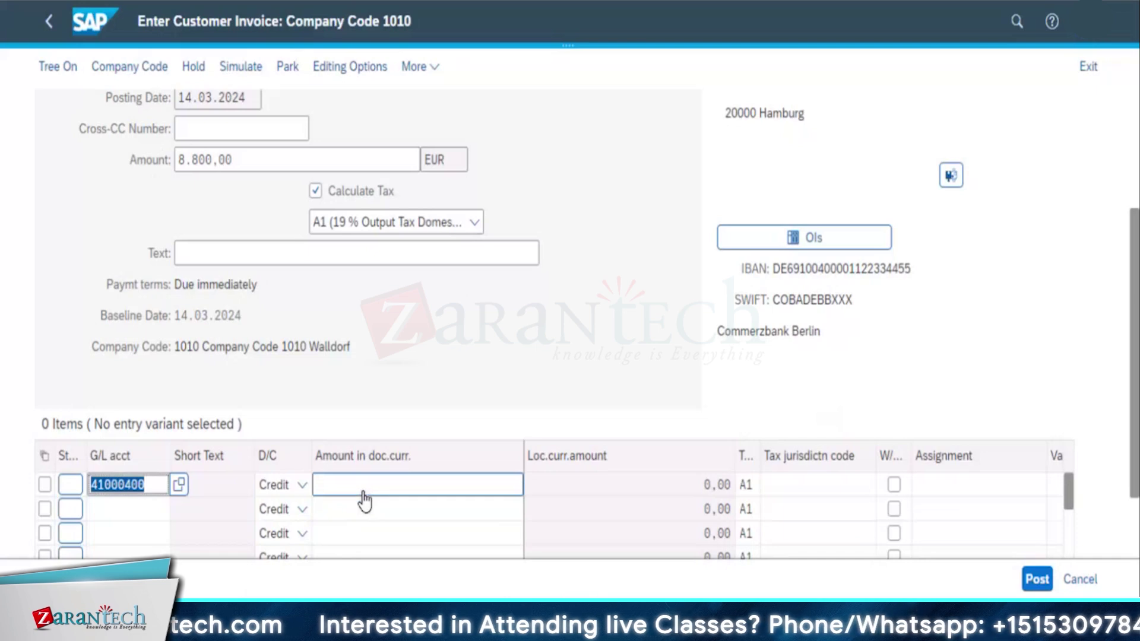
click(364, 497)
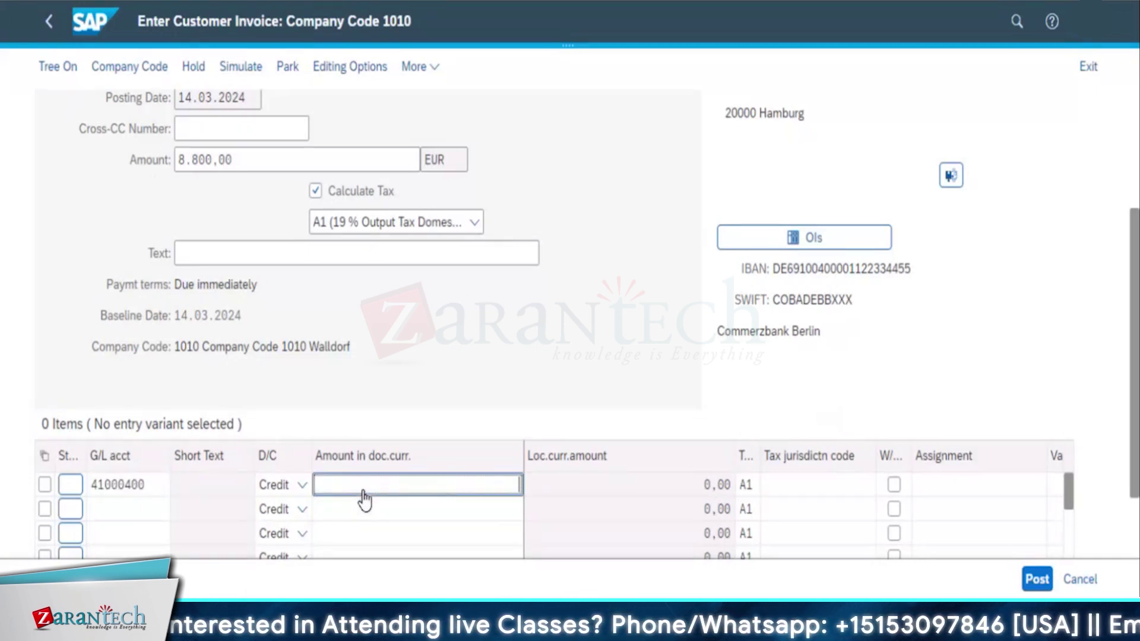
text(8800)
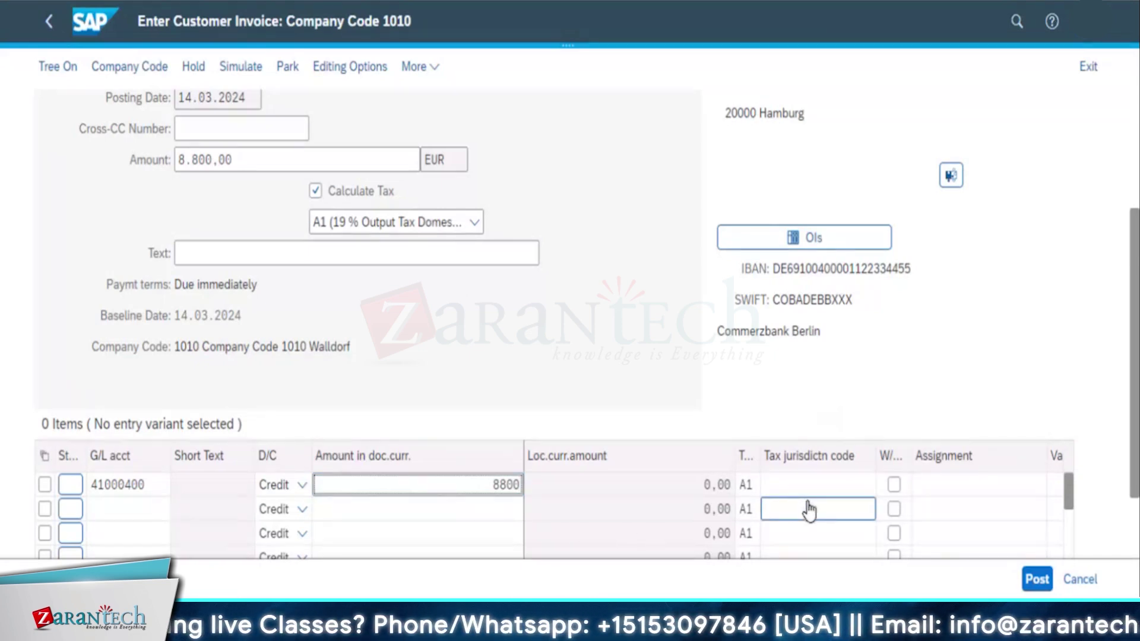
scroll(1133, 401, down, 2)
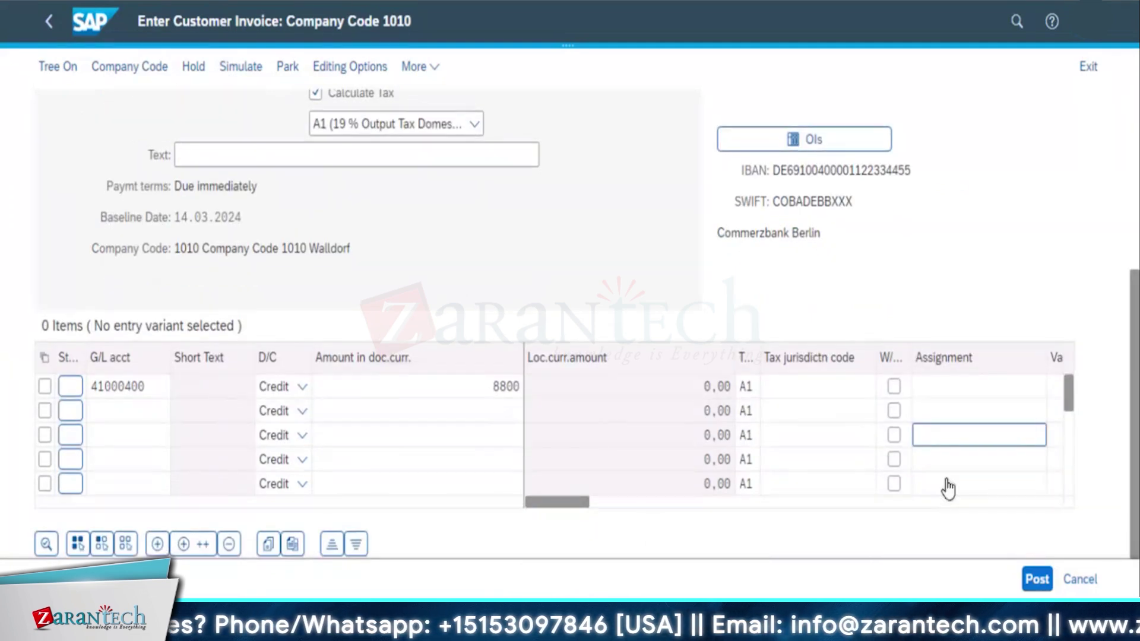
click(610, 503)
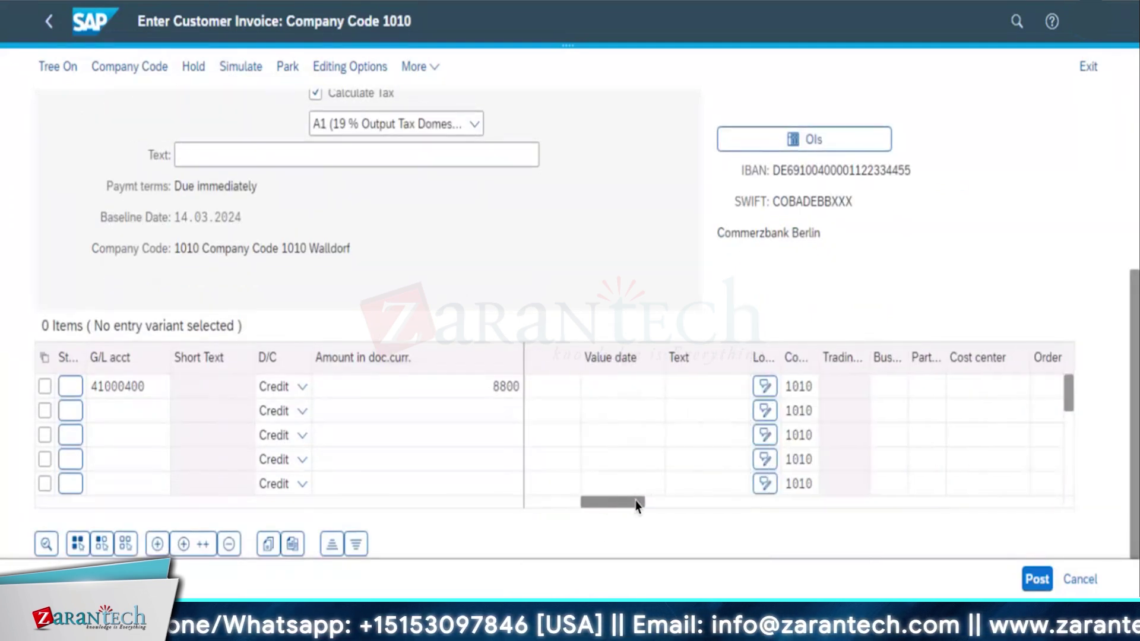
drag(636, 506, 722, 512)
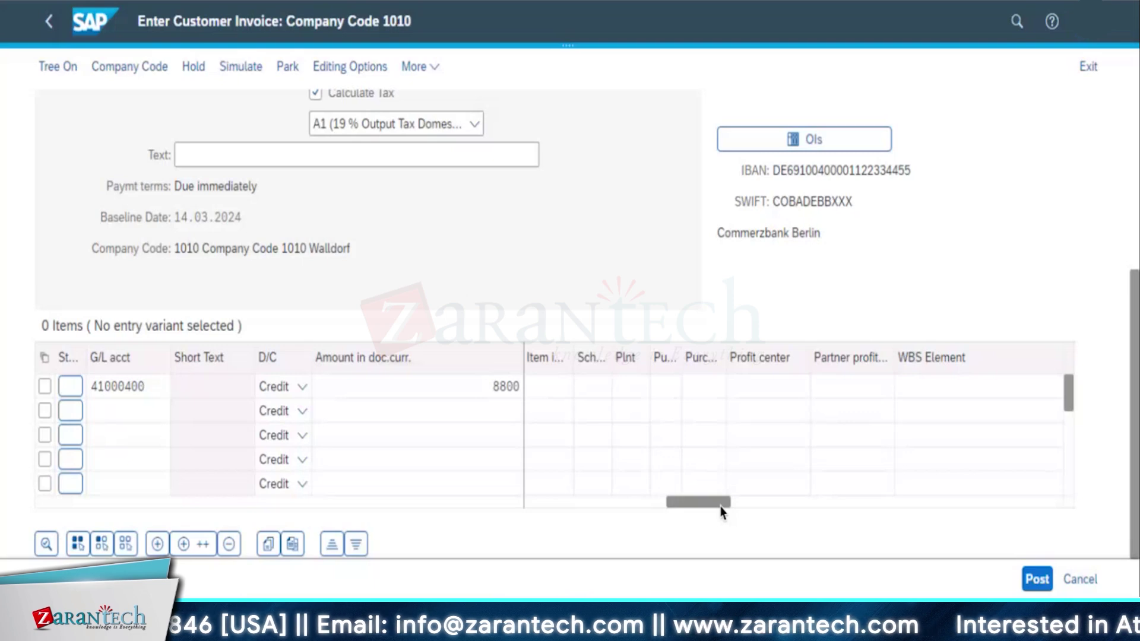
drag(723, 511, 511, 496)
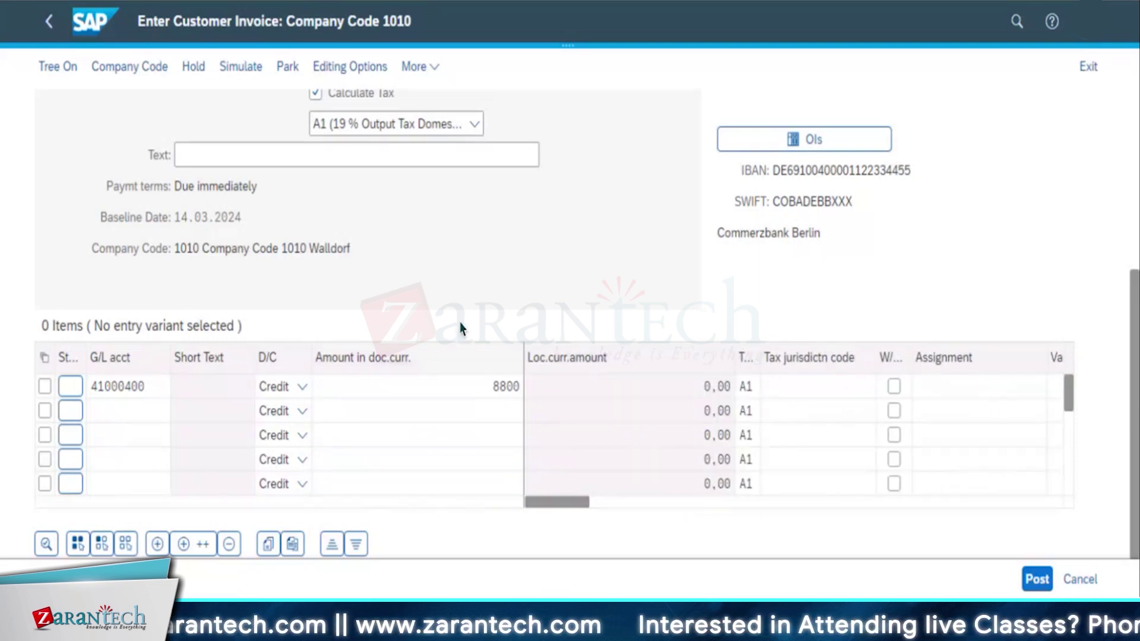
Check the line item, then read and close the past net-due-date warning explanation.
key(Return)
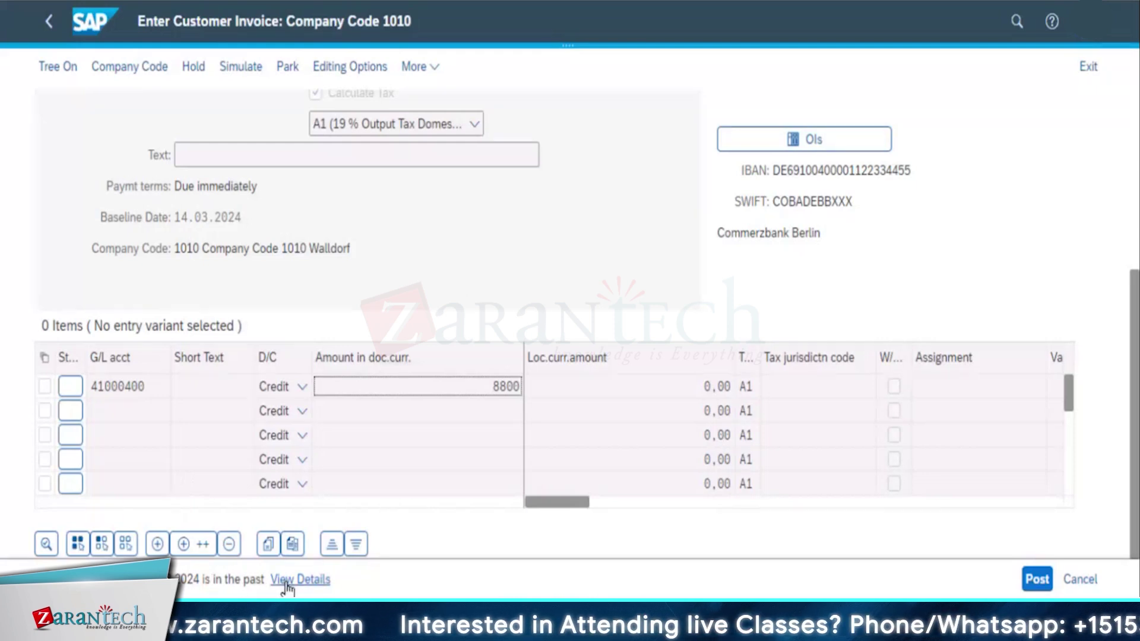
scroll(157, 416, up, 2)
scroll(151, 405, up, 3)
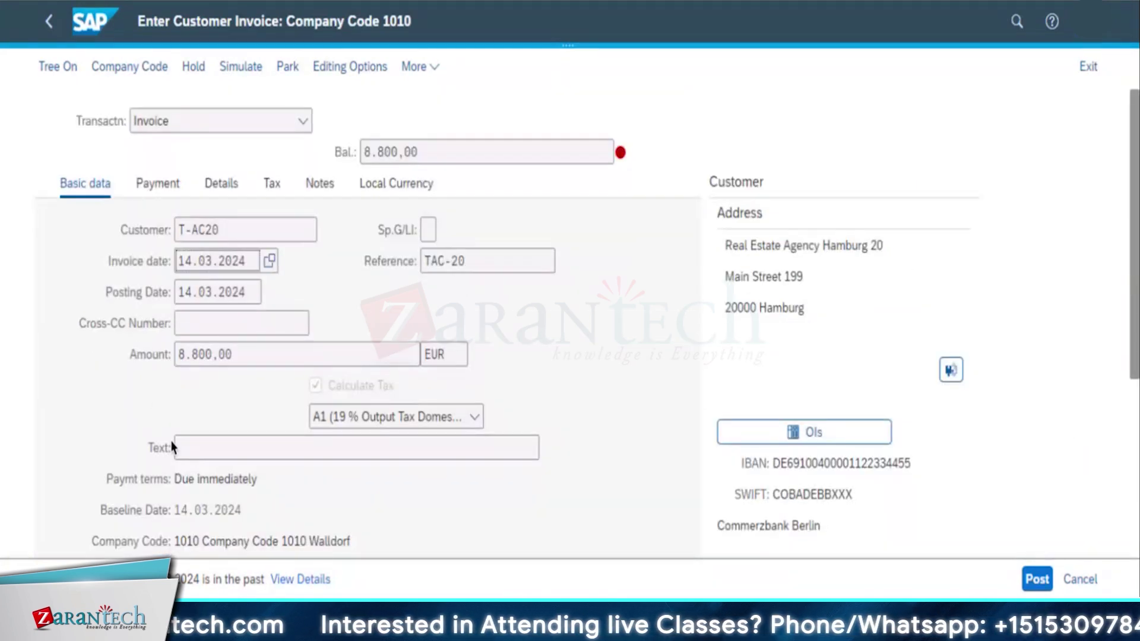
click(288, 579)
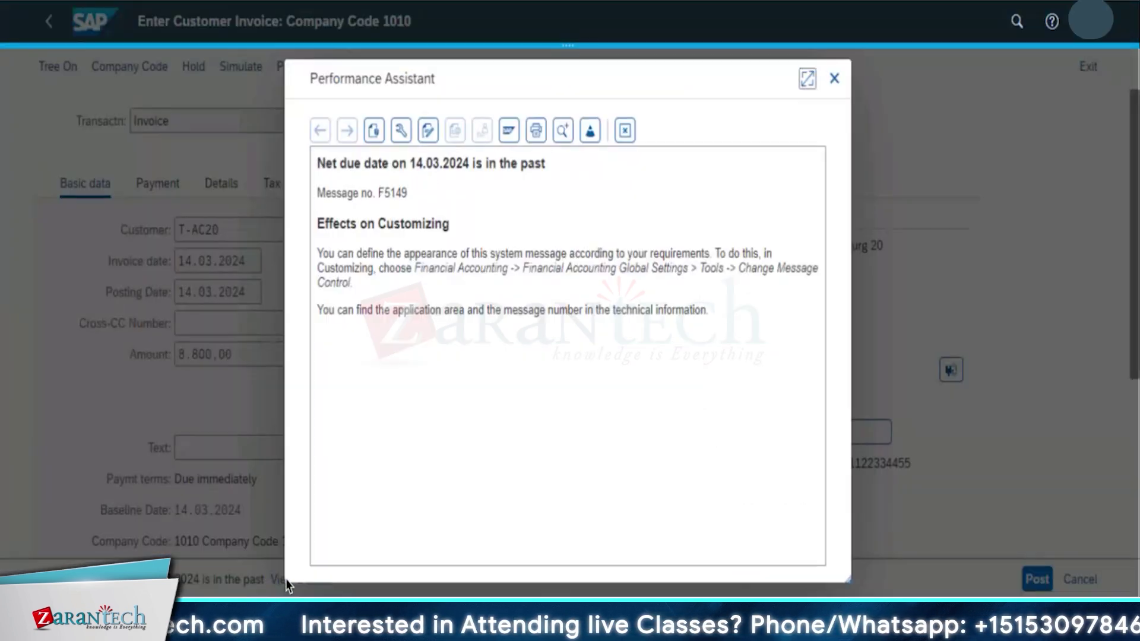
click(834, 79)
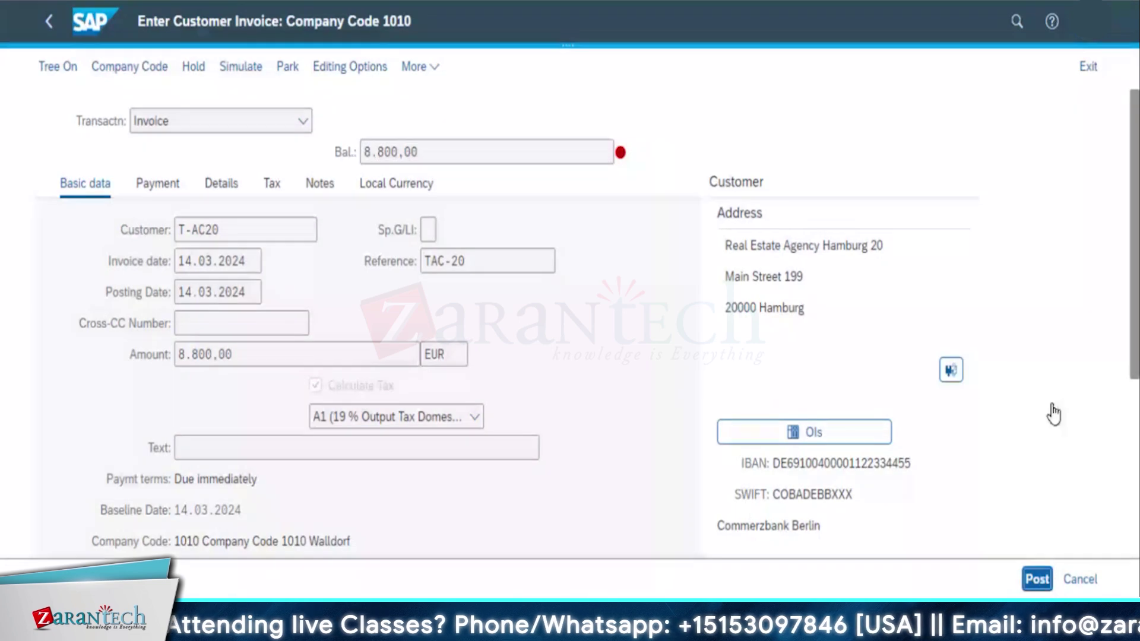
scroll(1051, 415, down, 5)
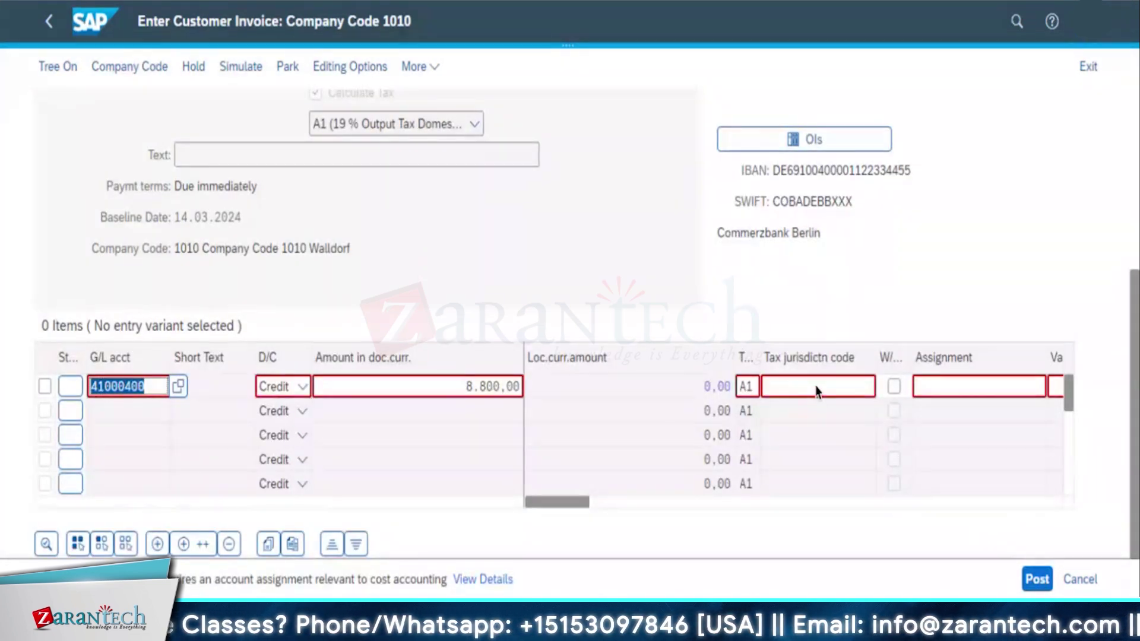
Open the Correct G/L account item detail for the 8.800,00 EUR credit on 41000400.
click(865, 393)
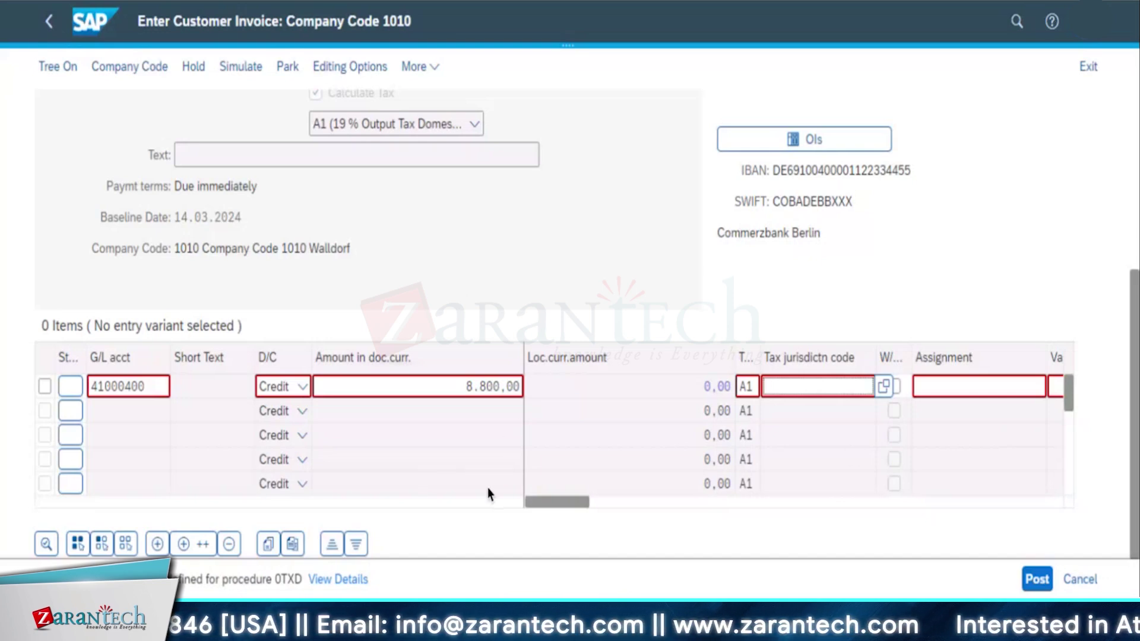
drag(557, 502, 1034, 503)
click(1050, 392)
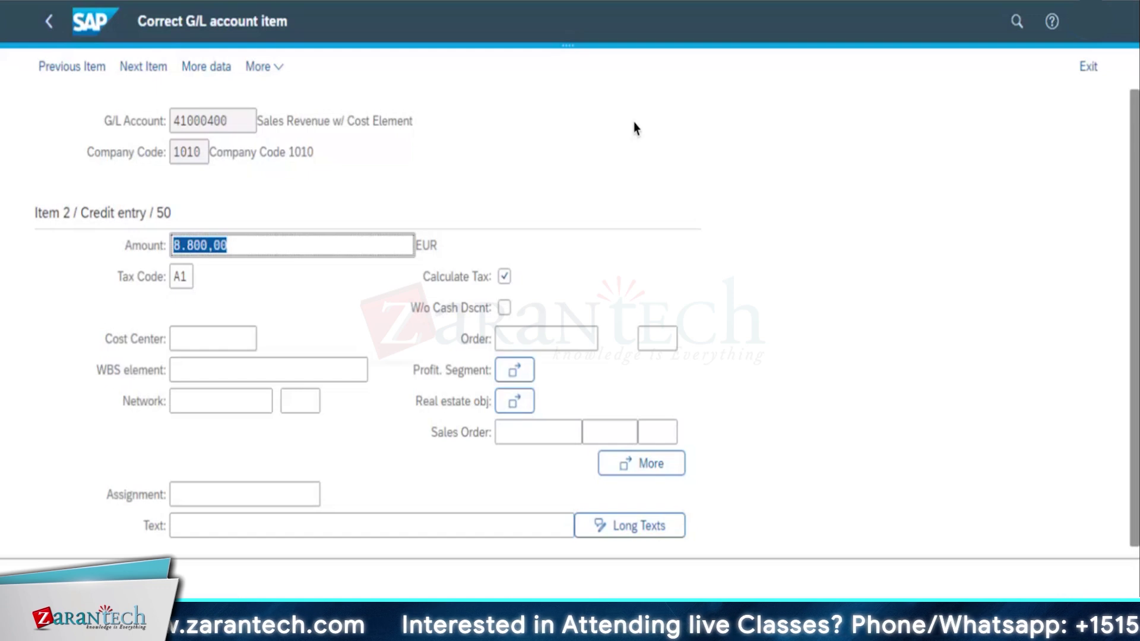
Process the 41000400 item detail and exit it, triggering the unsaved-data Exit Editing warning.
key(Return)
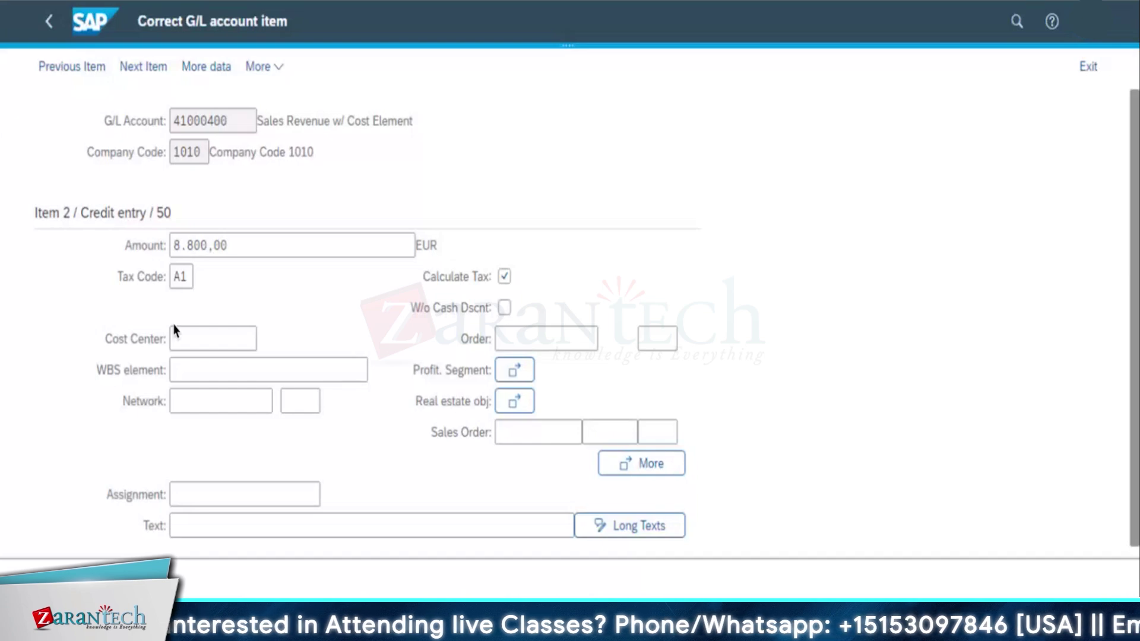
click(254, 332)
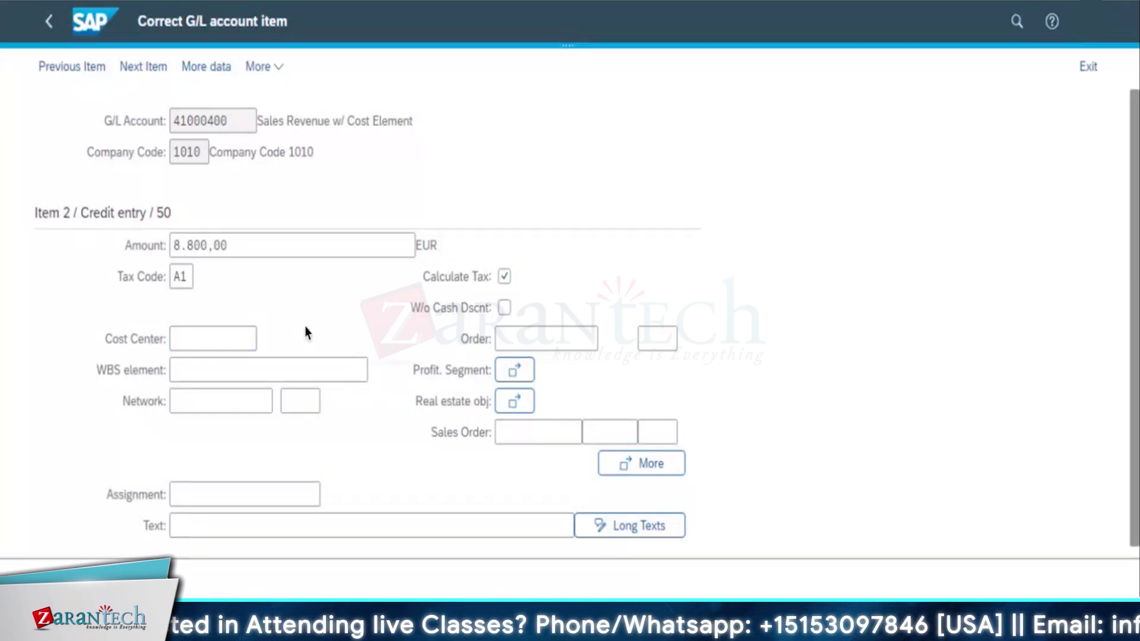
scroll(342, 387, down, 1)
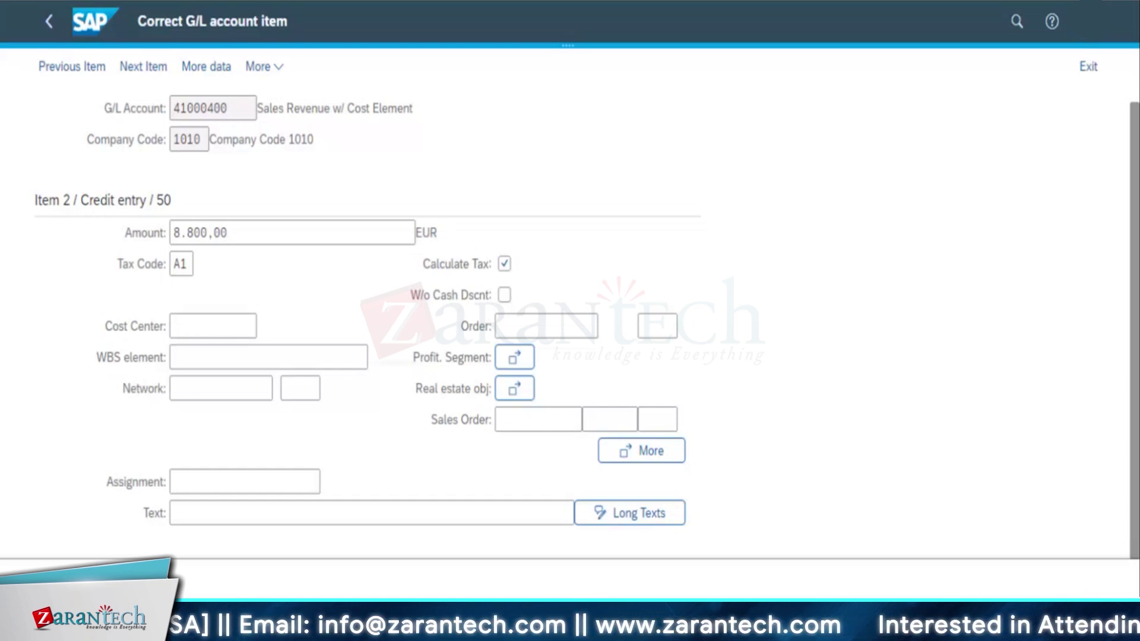
click(1091, 69)
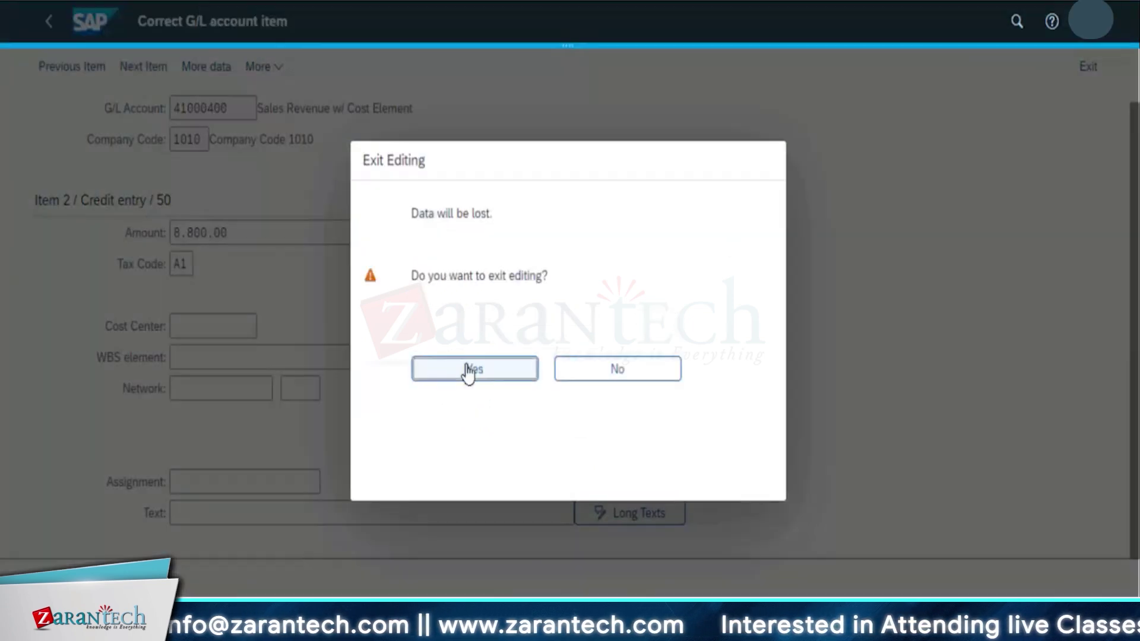
Discard the unsaved invoice and launch Create Outgoing Invoices by searching 'create outgoing invoices'.
click(466, 370)
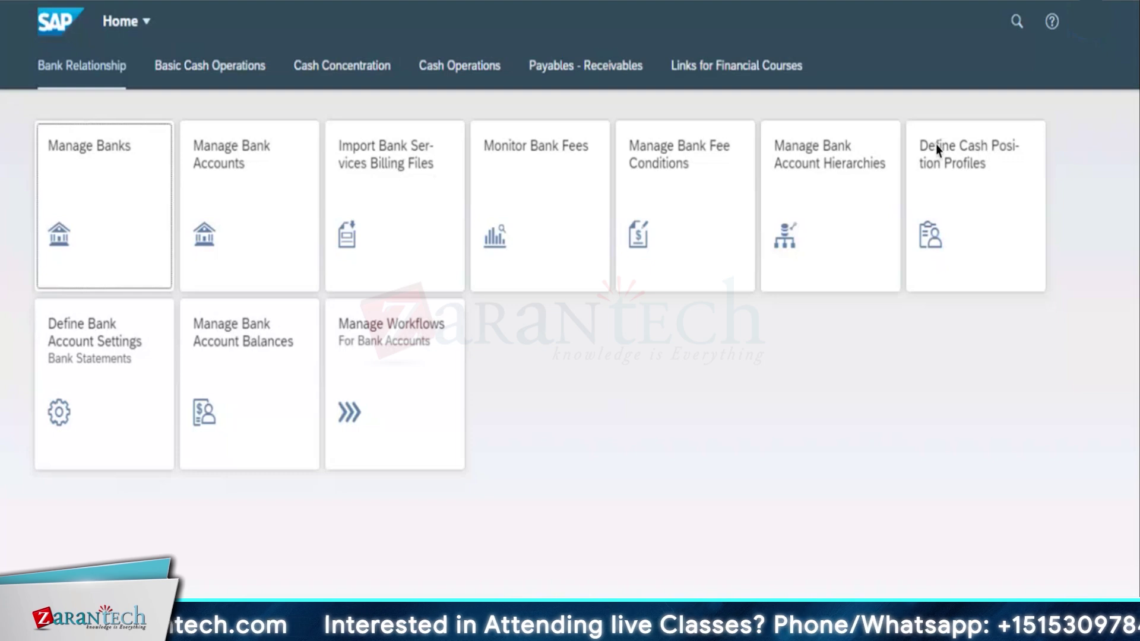
click(1019, 23)
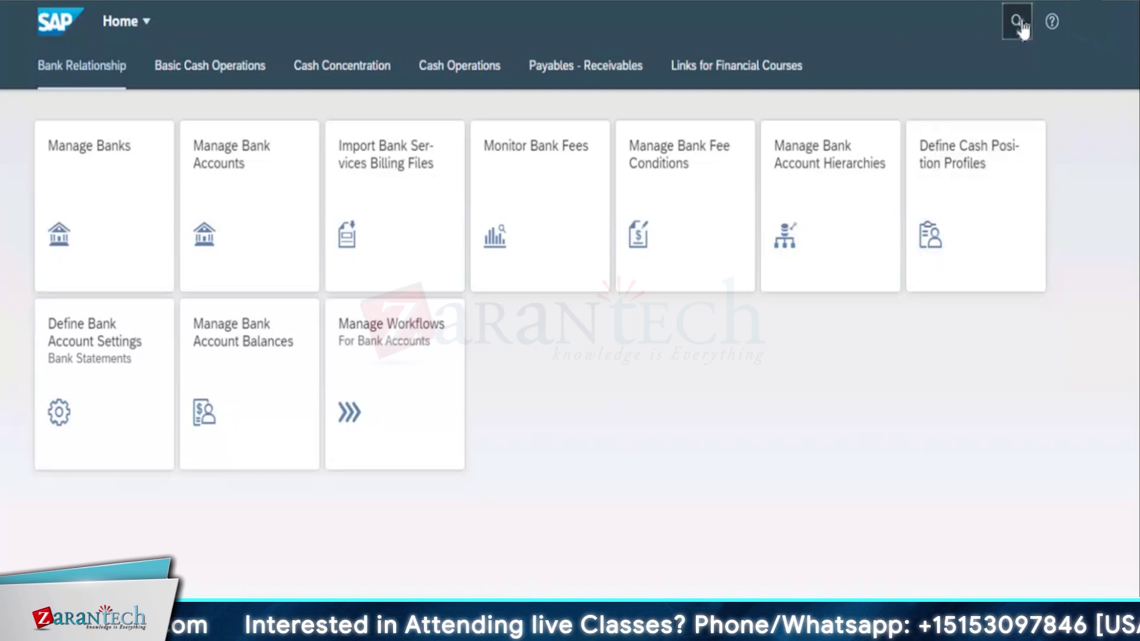
text(c)
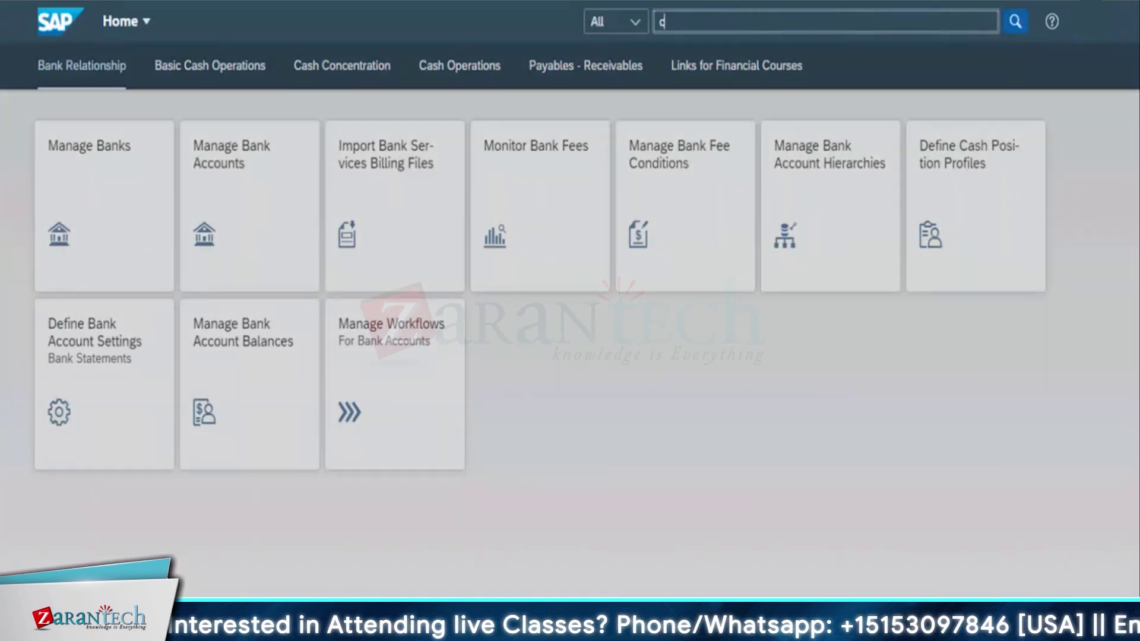
text(reate)
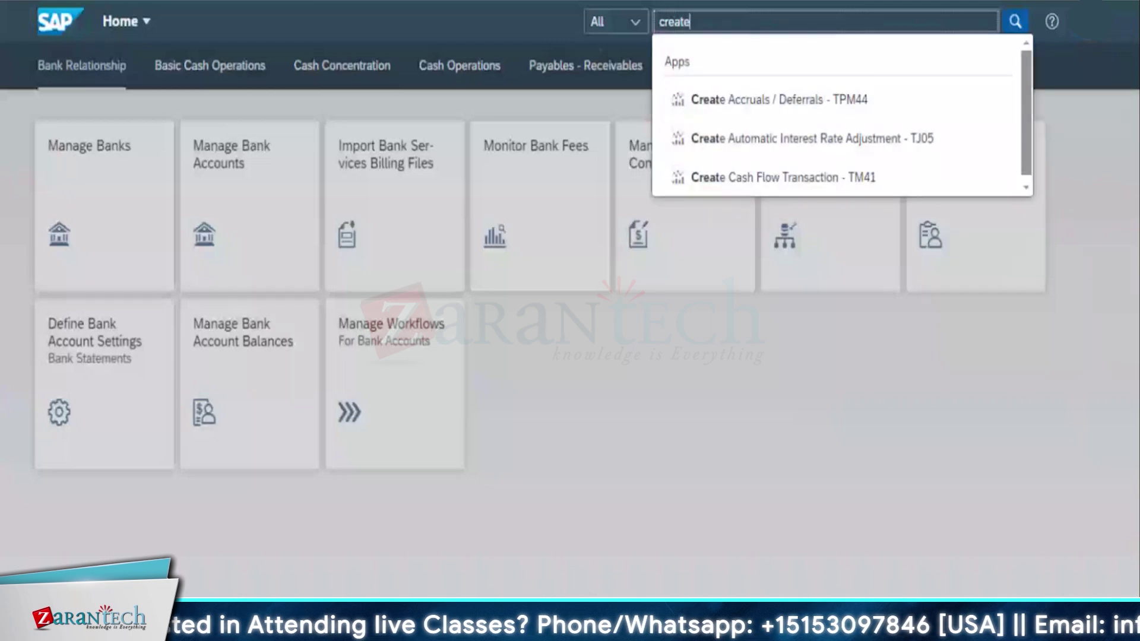
text( outgoin)
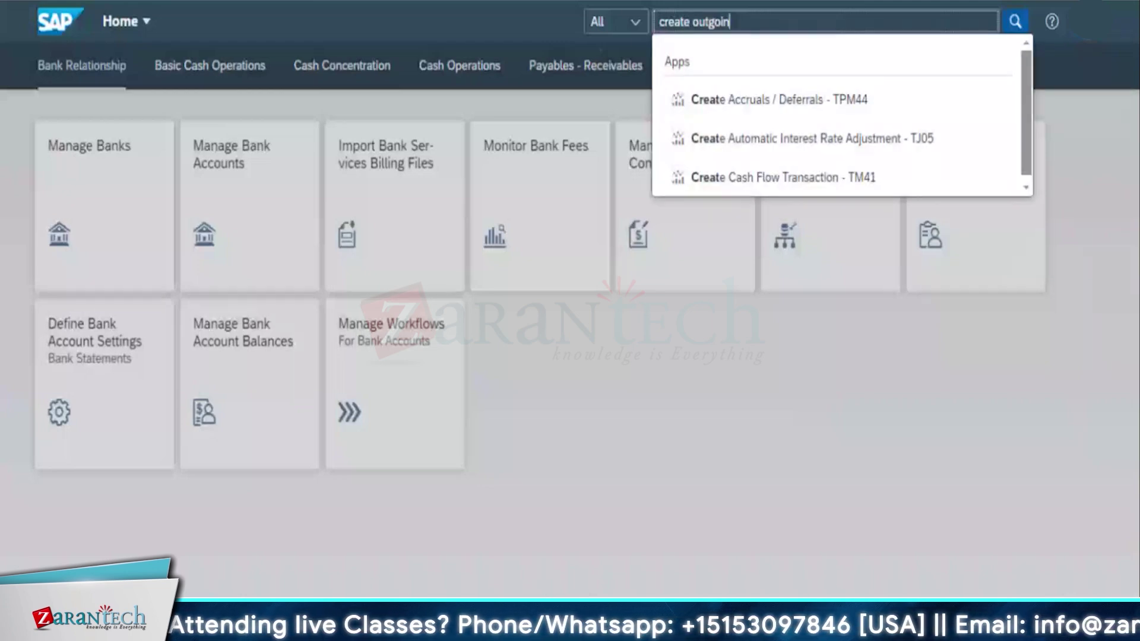
text(g )
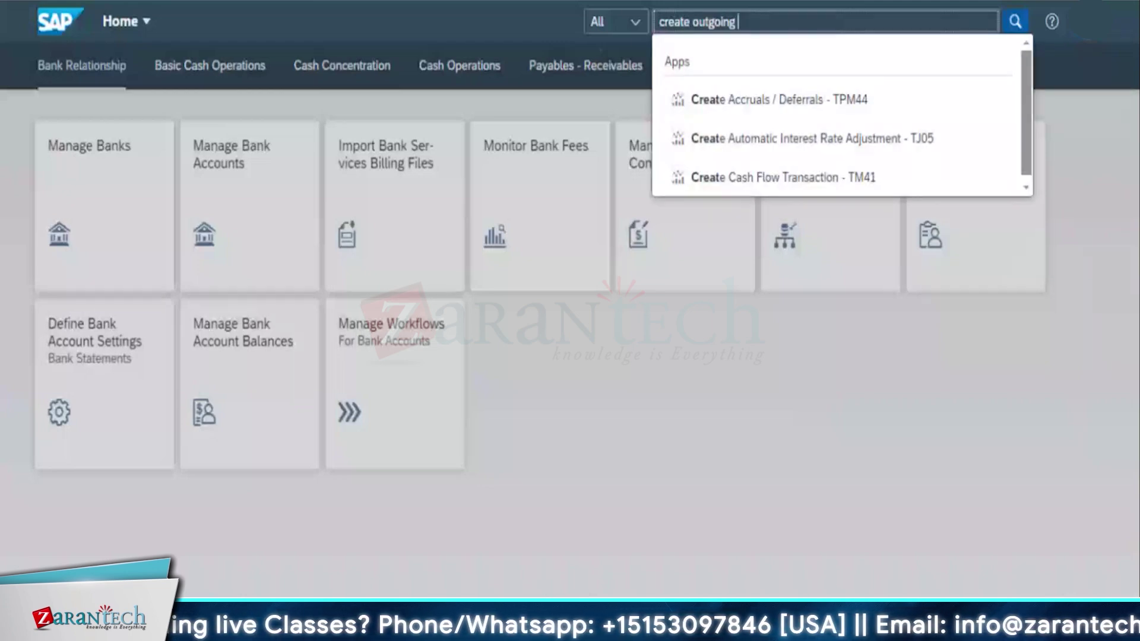
text(invoices)
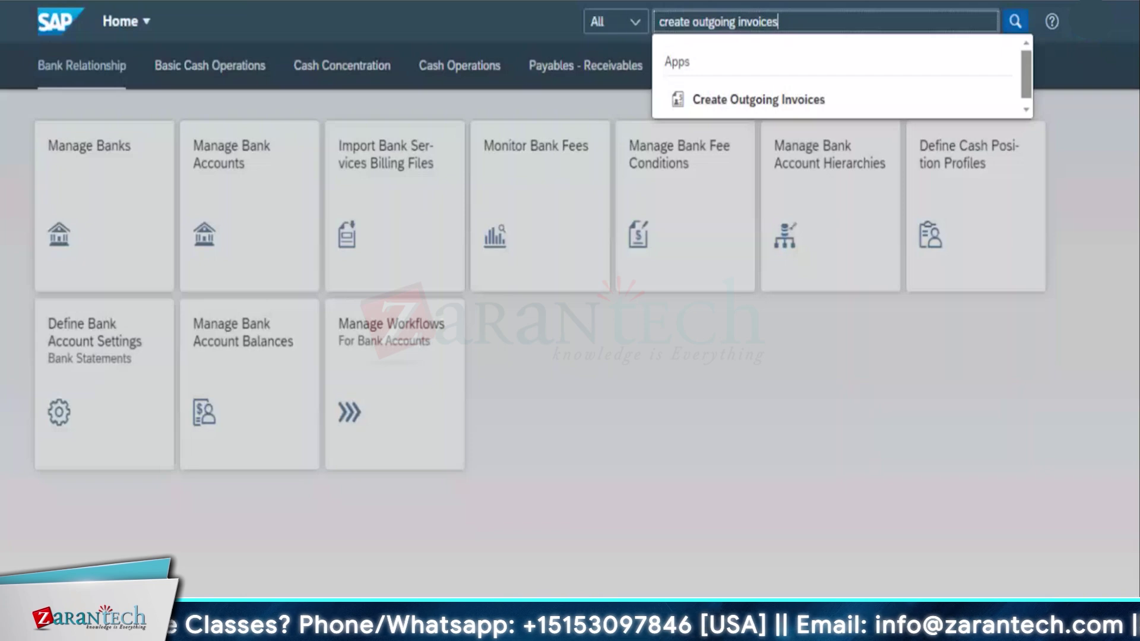
click(832, 102)
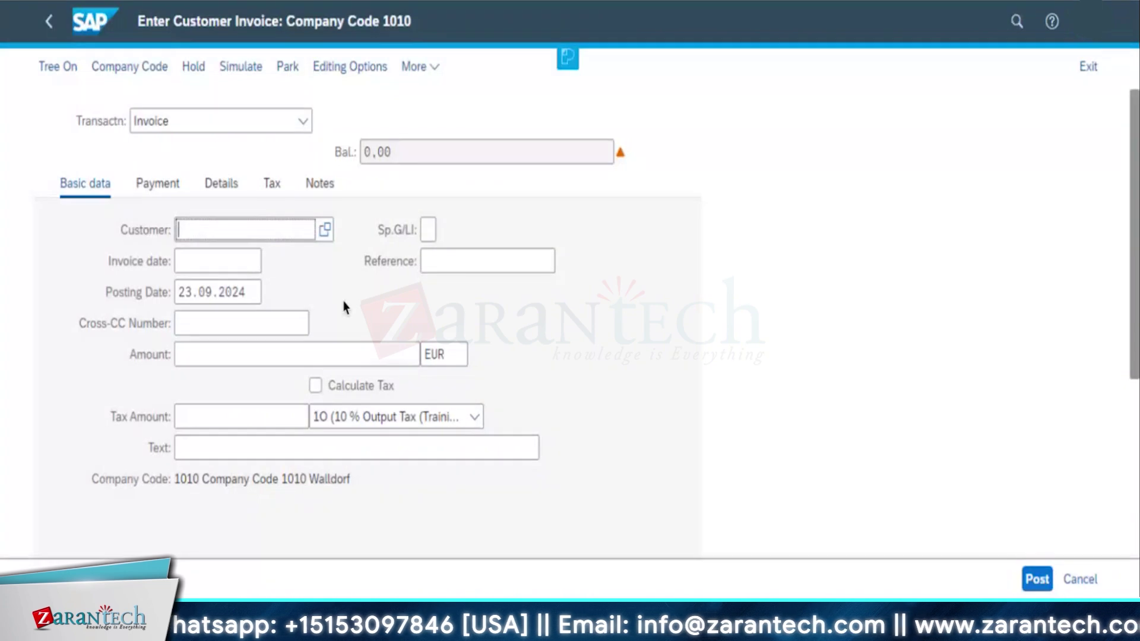
Choose CUSTOMER 200 from the Customer value help as the invoice's customer.
click(280, 230)
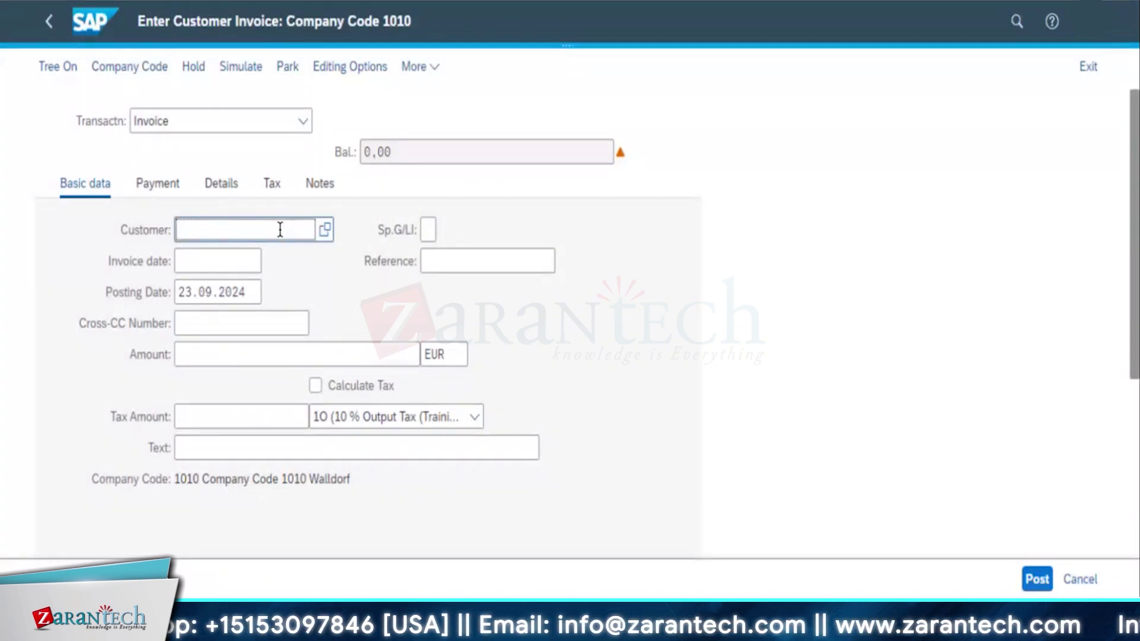
text(TA)
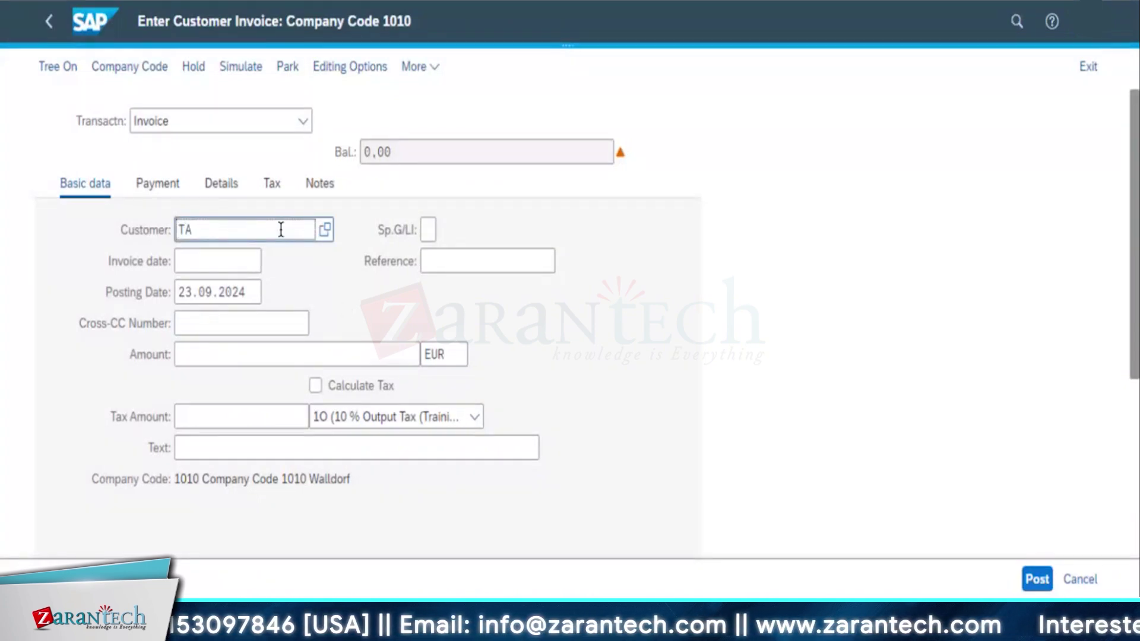
click(326, 232)
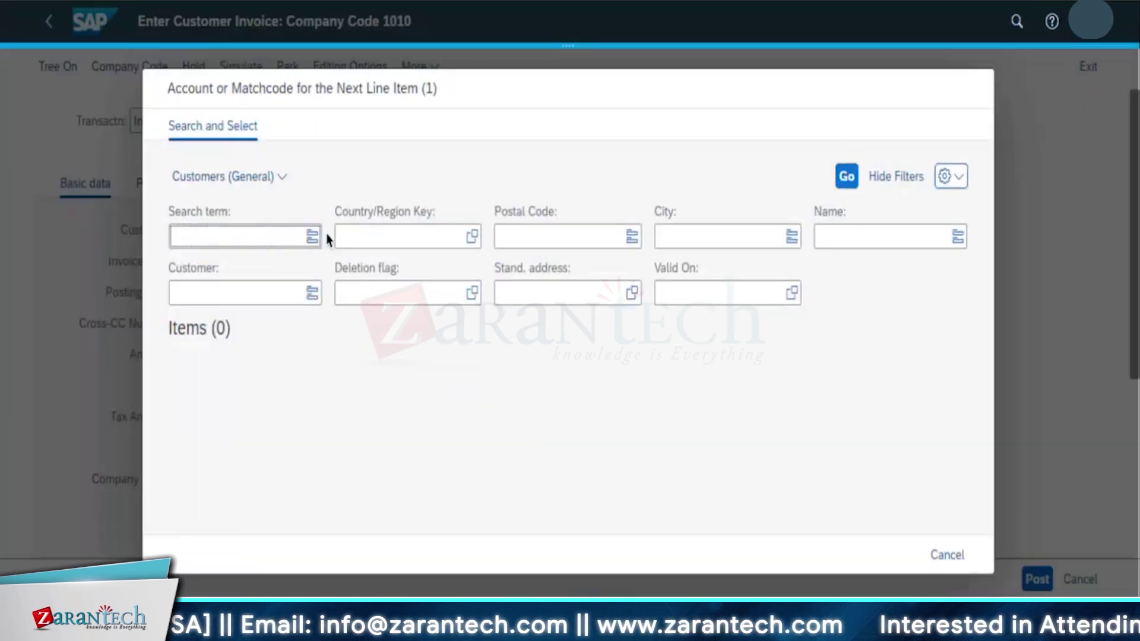
click(840, 178)
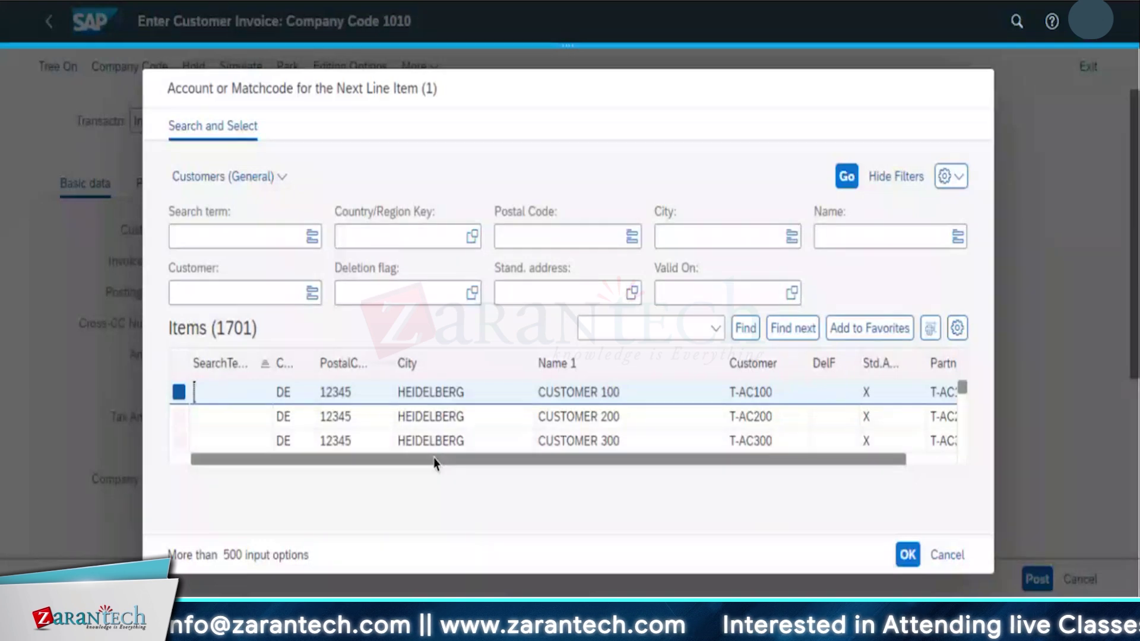
double_click(436, 425)
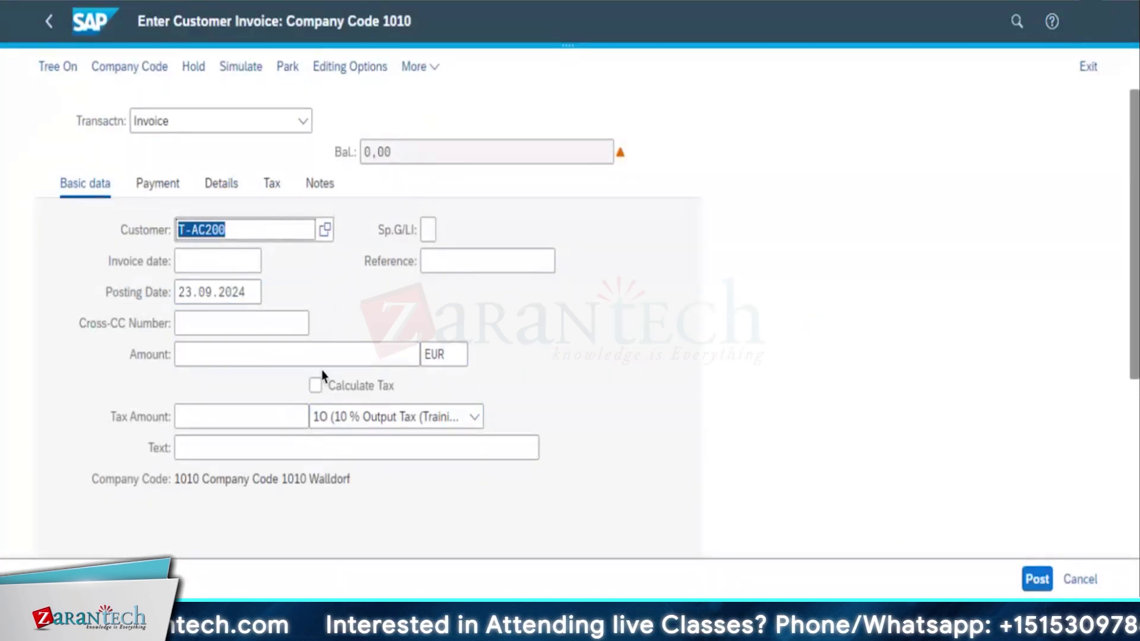
Enter reference TAC20, amount 8800, tax code A1 and invoice date 23.09.2024.
click(254, 419)
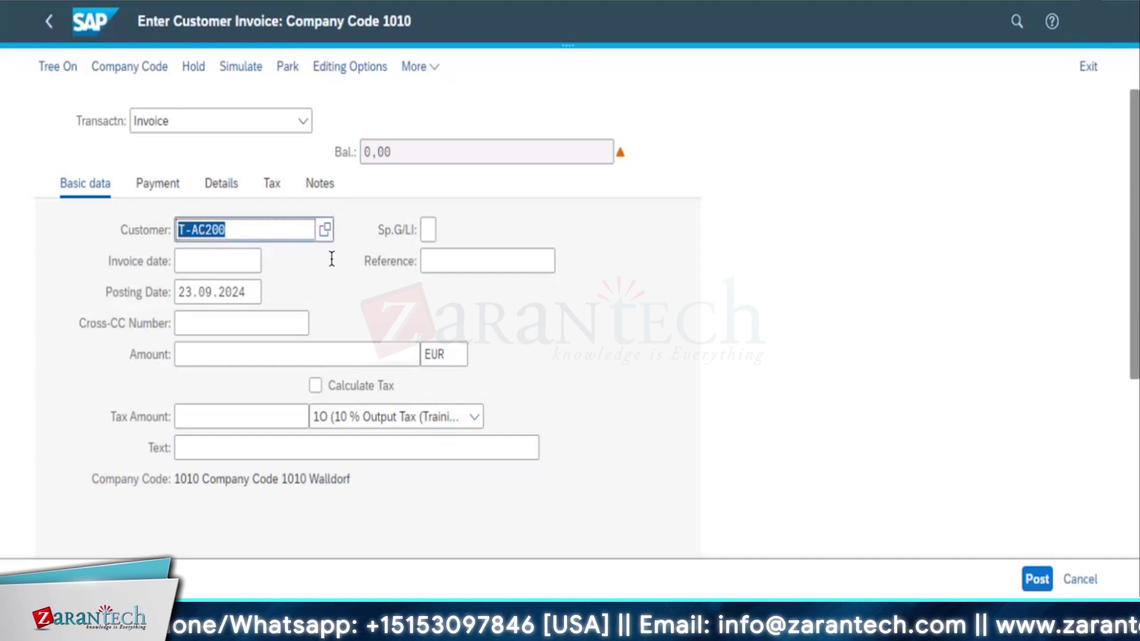
click(454, 264)
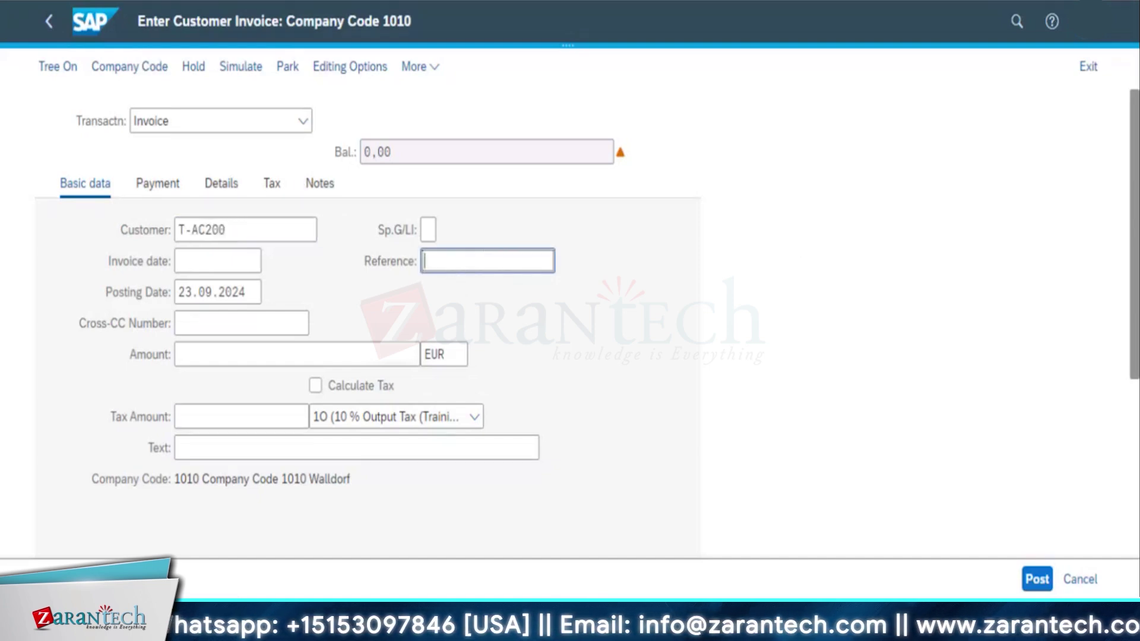
text(TAC20)
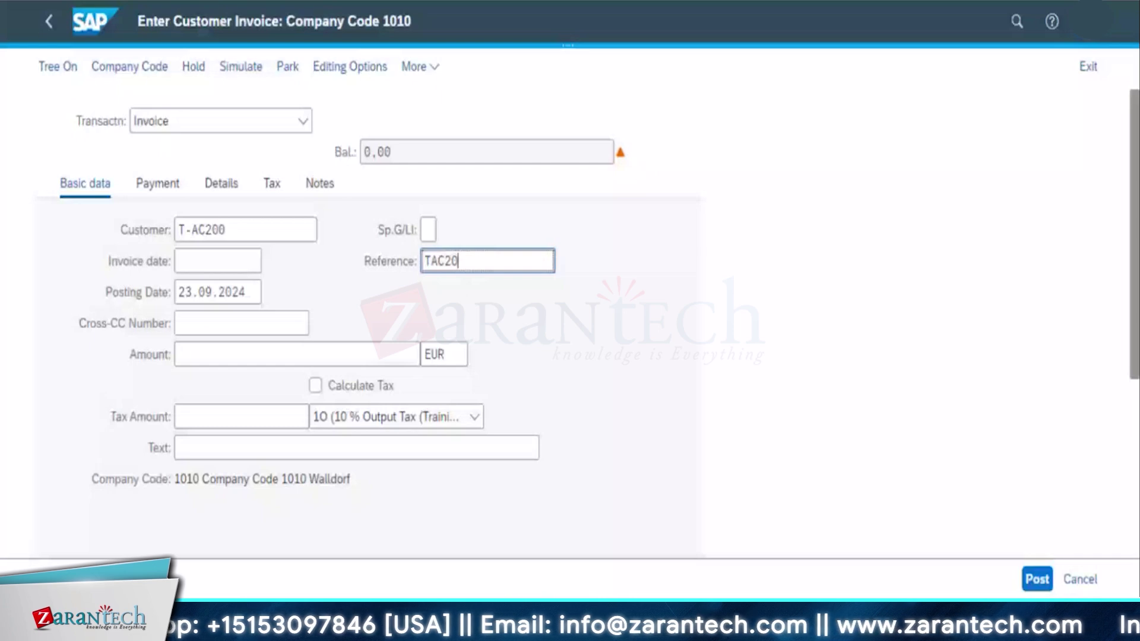
click(218, 261)
click(207, 354)
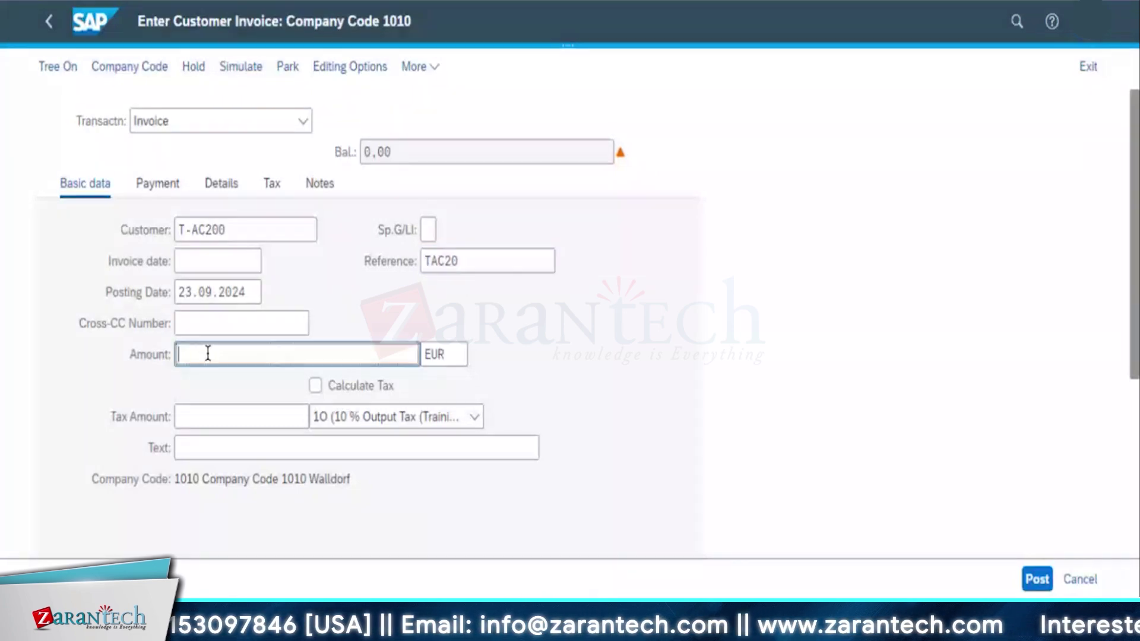
text(8800)
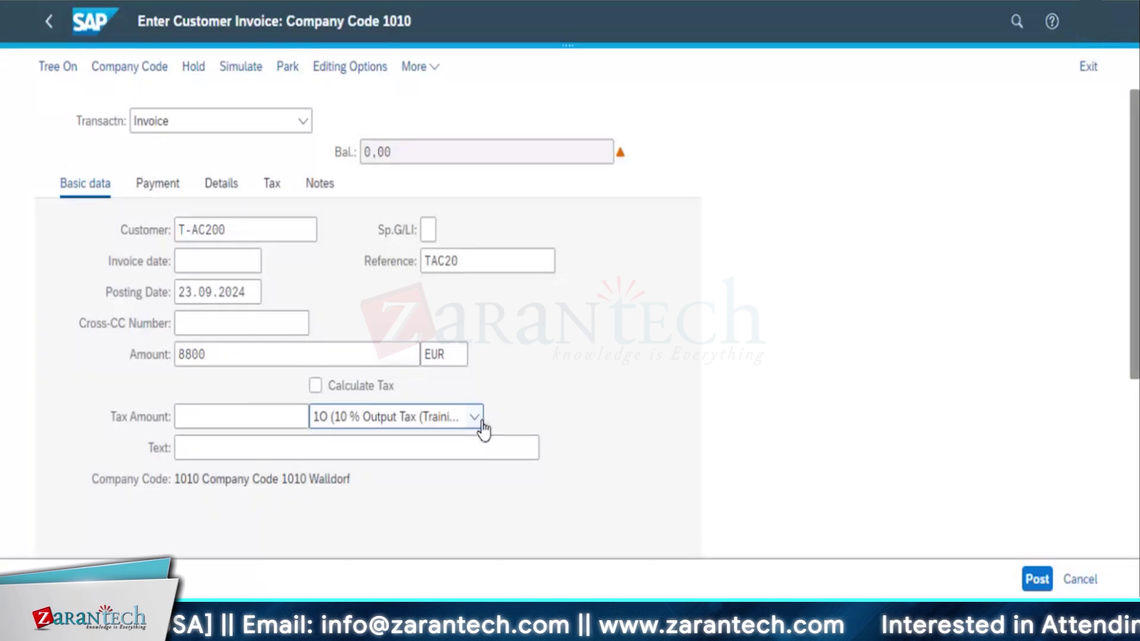
click(416, 417)
click(412, 506)
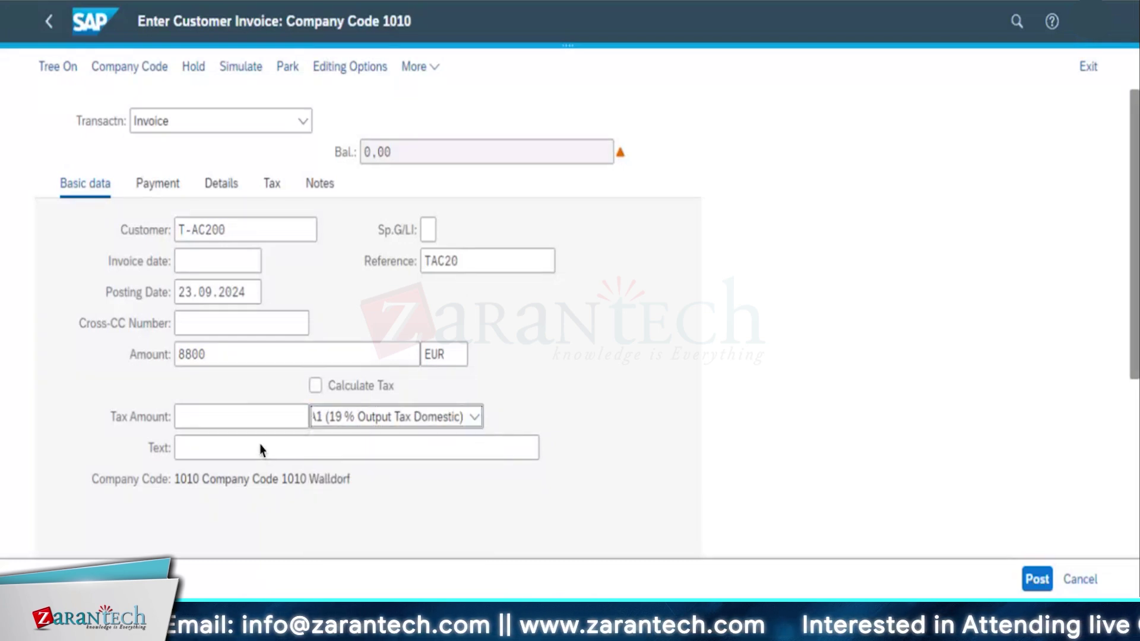
click(220, 262)
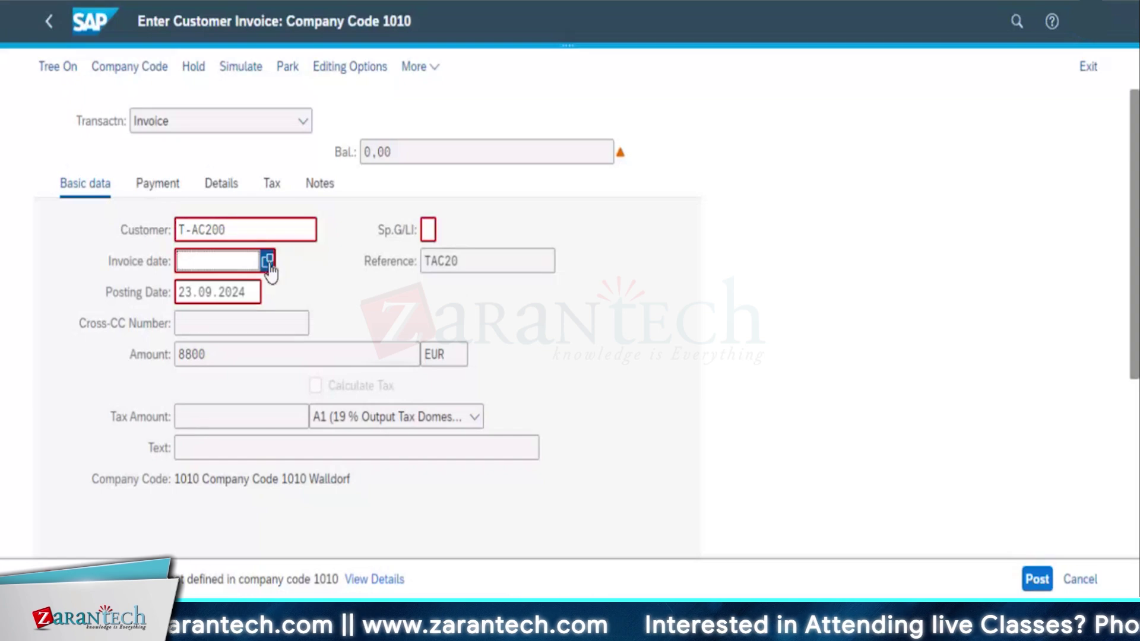
click(268, 261)
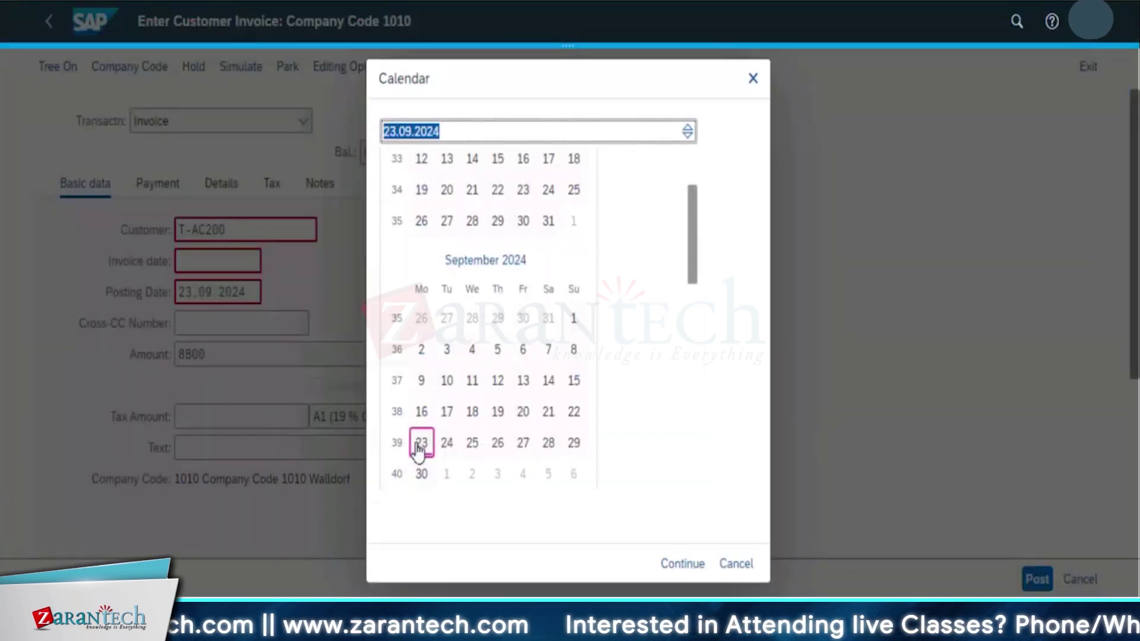
click(420, 449)
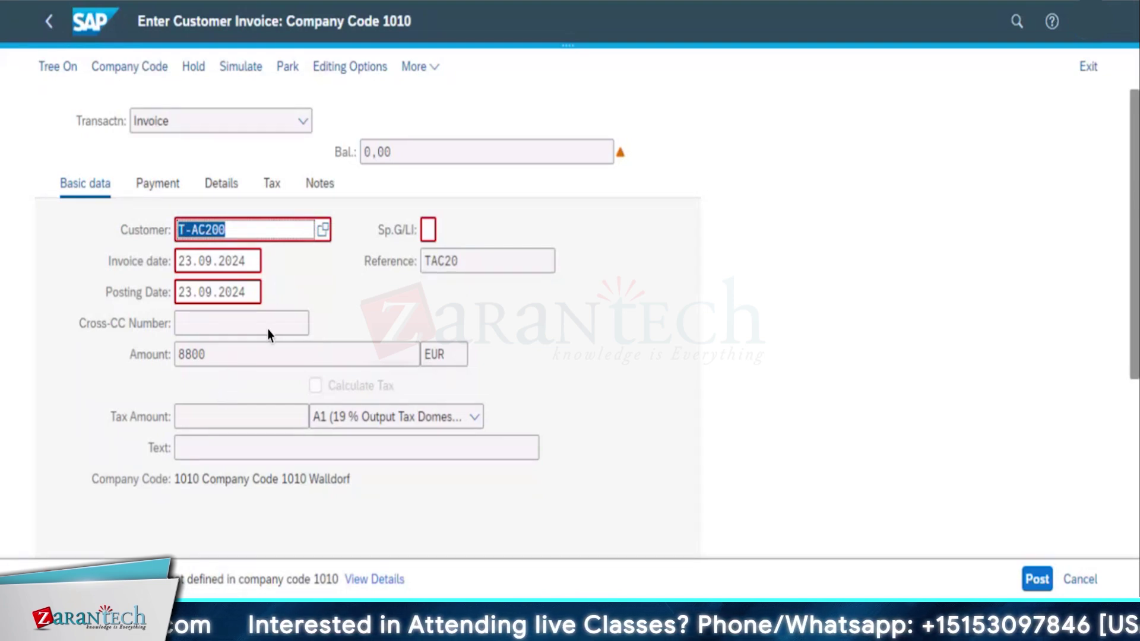
Change the customer to the Hamburg real-estate agency and validate the header.
click(286, 230)
key(BackSpace)
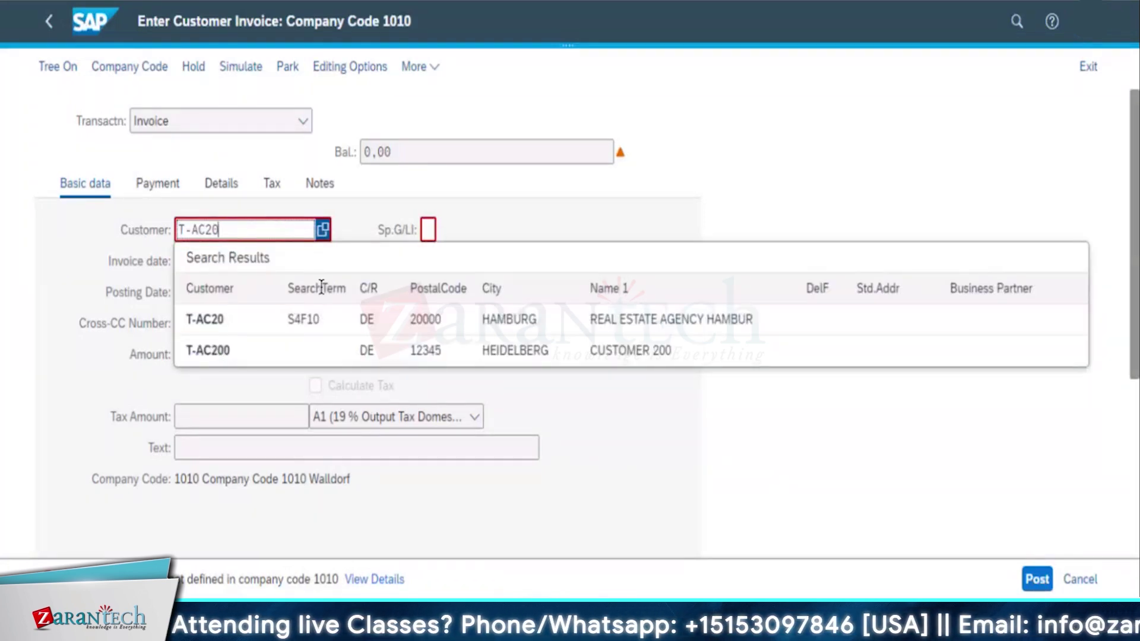
click(359, 318)
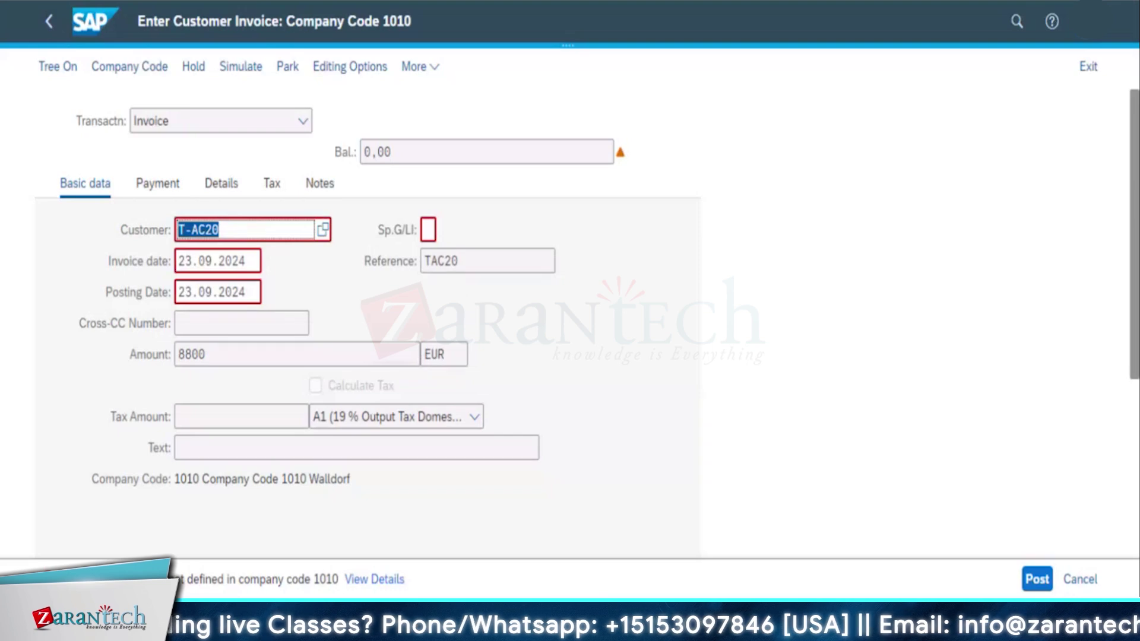
key(Return)
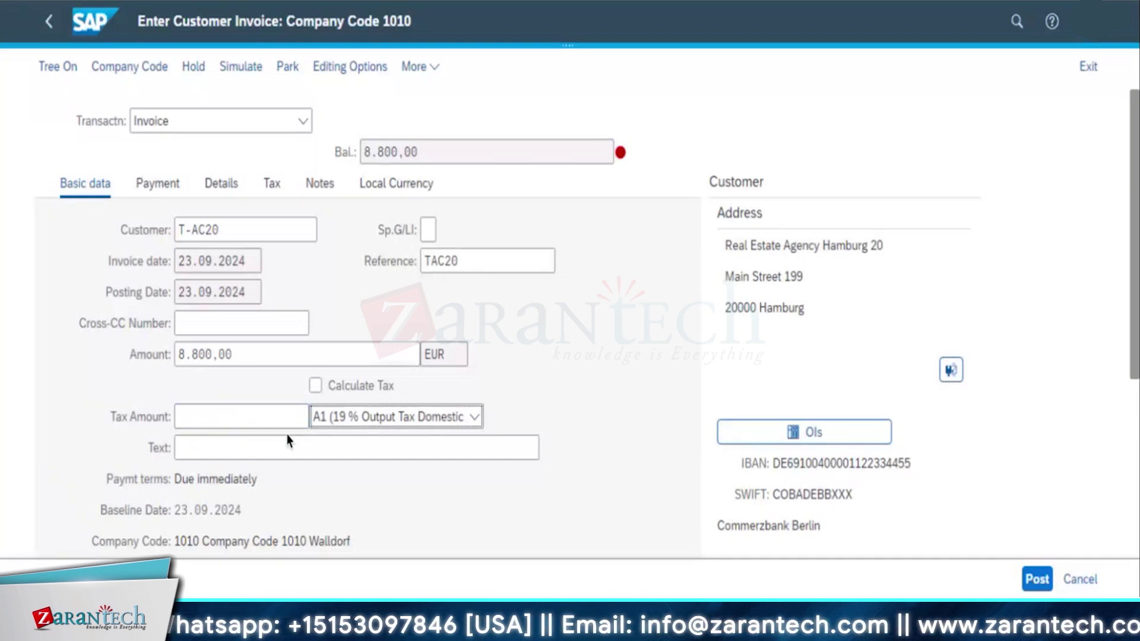
Assign sales revenue G/L account 41000400 to the first line item via the account lookup.
scroll(288, 440, down, 2)
scroll(288, 441, down, 2)
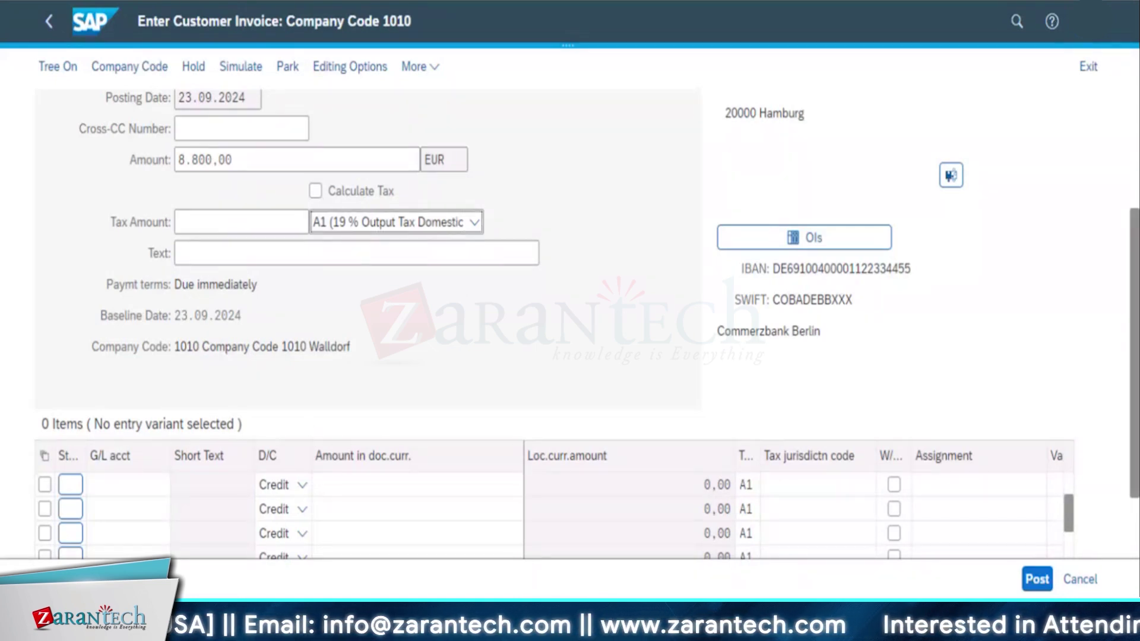
click(161, 482)
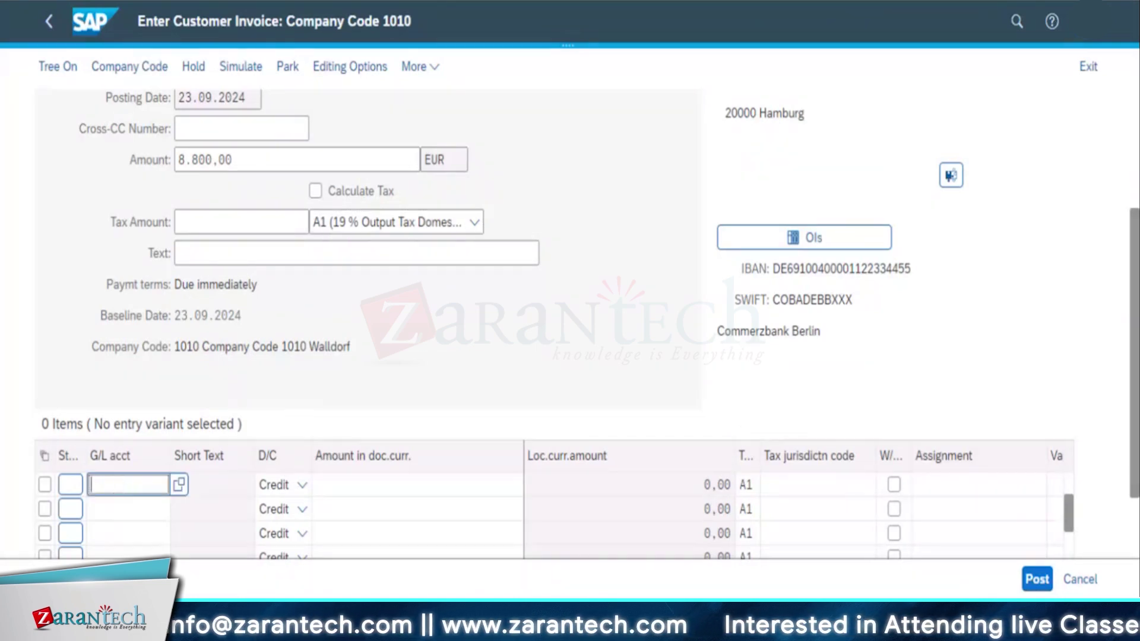
text(4100)
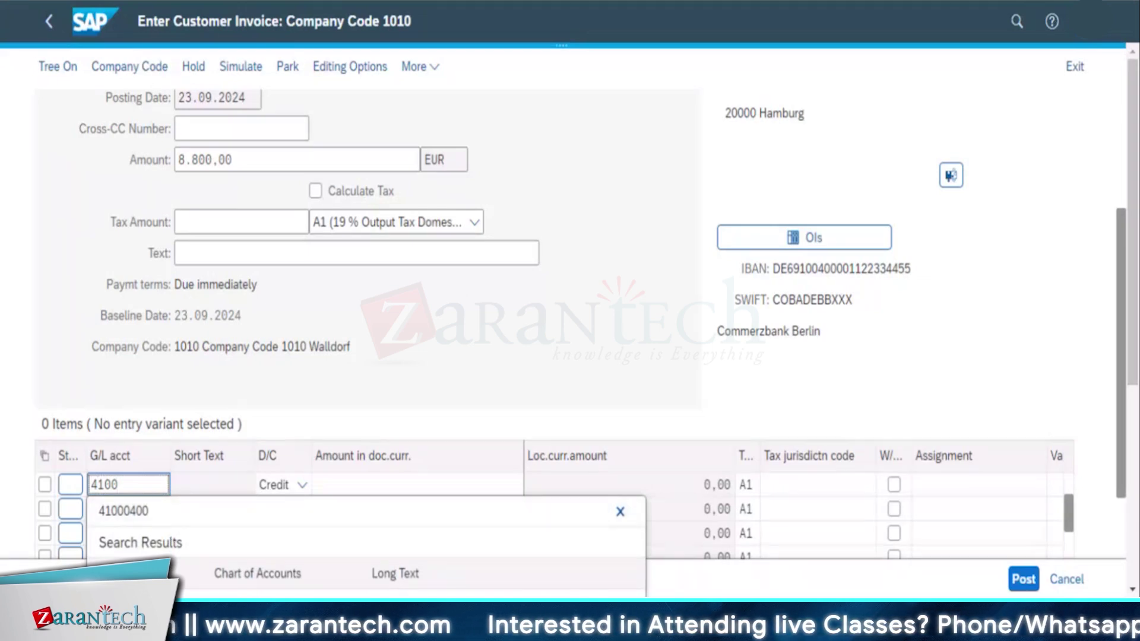
drag(1118, 415, 990, 475)
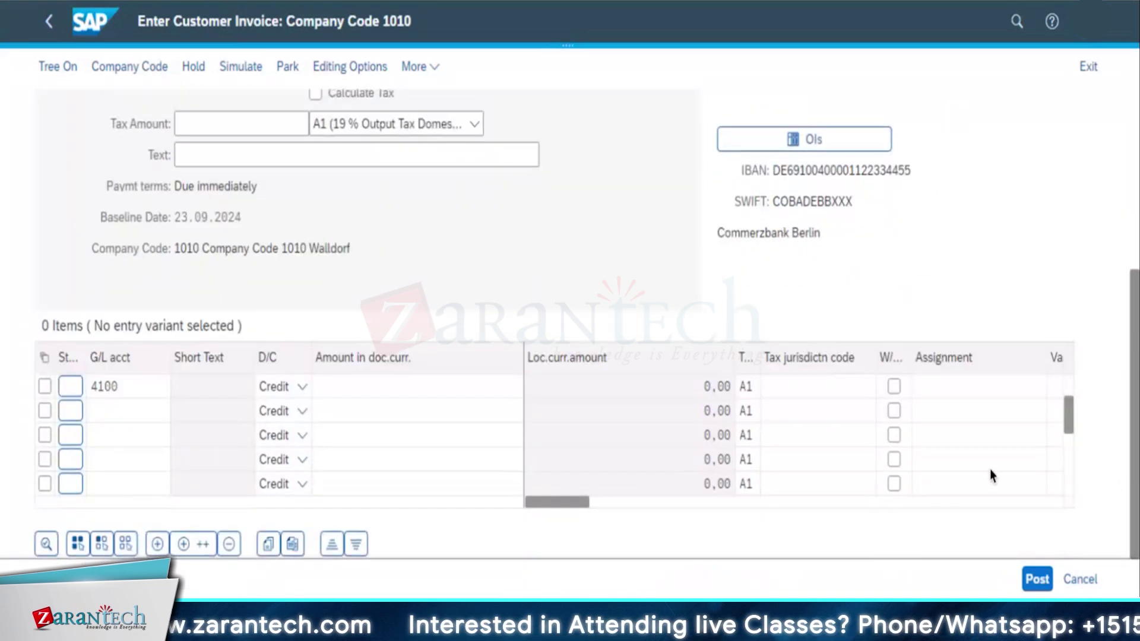
click(136, 391)
click(141, 392)
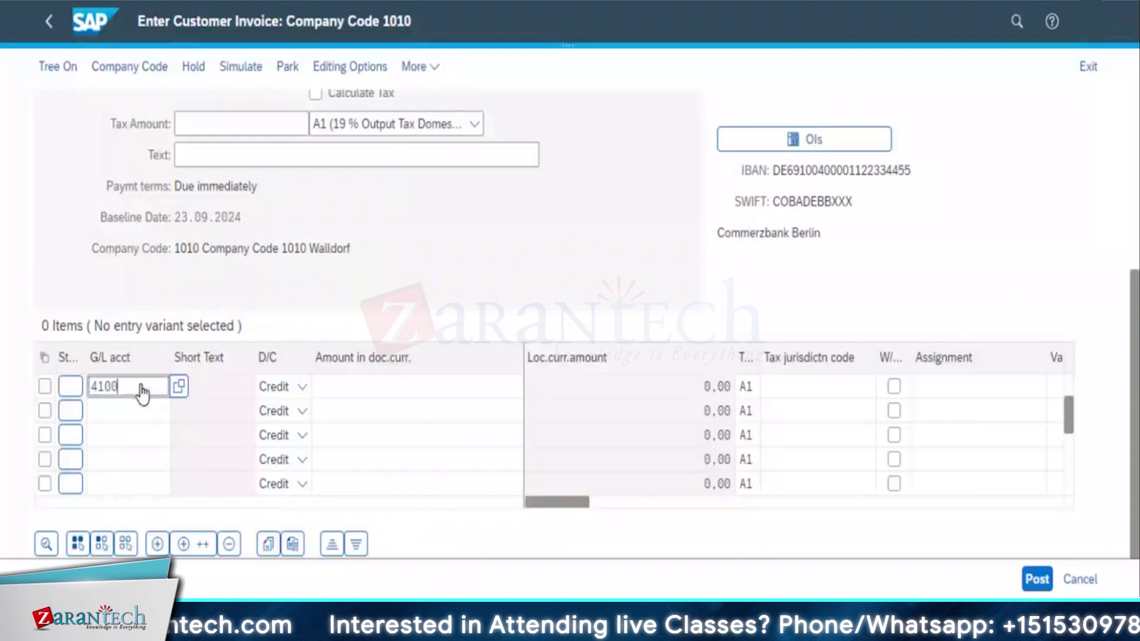
text(0)
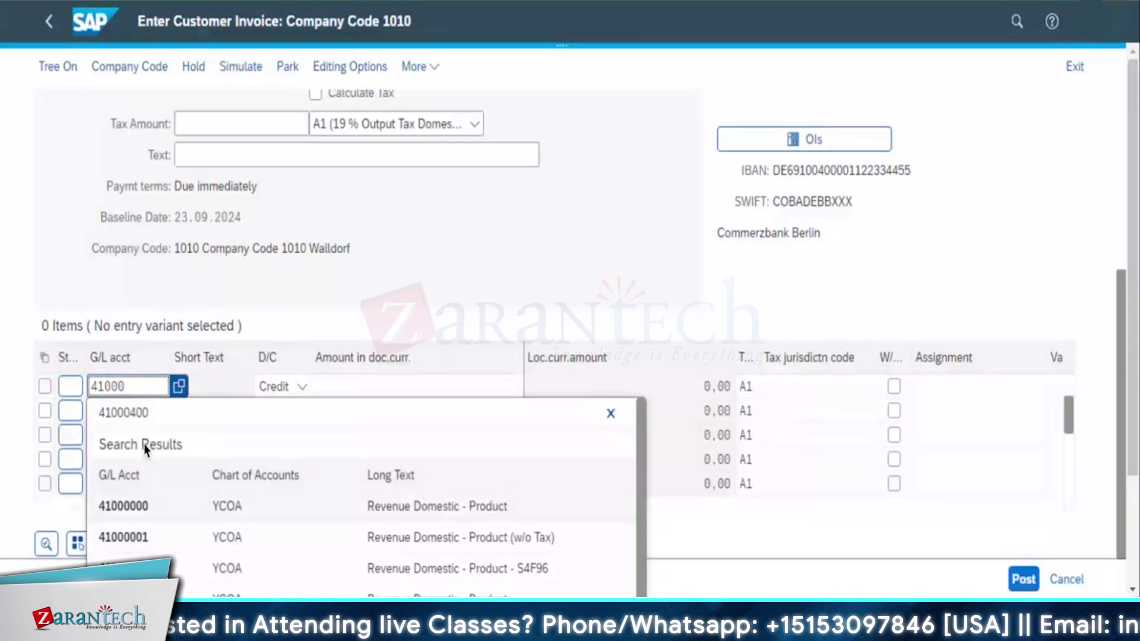
click(141, 414)
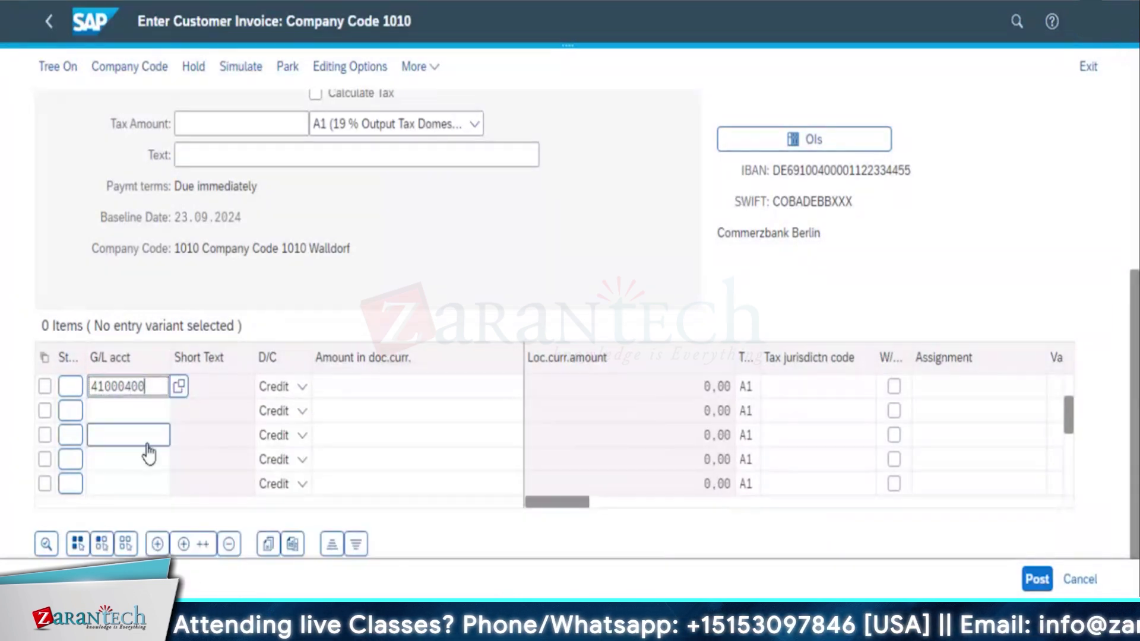
click(146, 394)
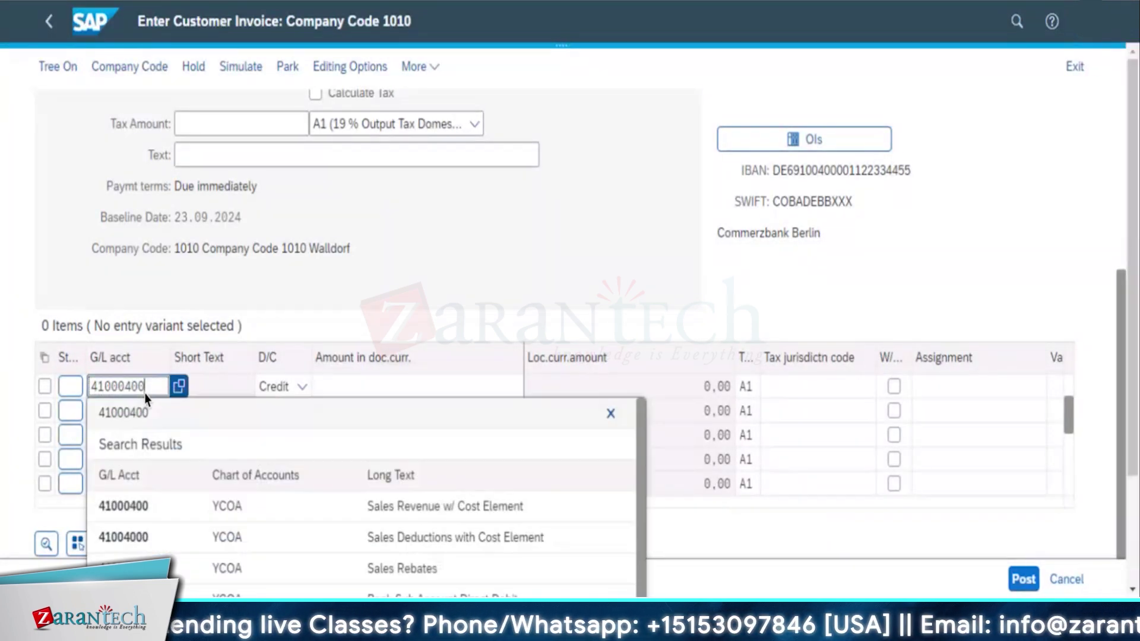
click(148, 506)
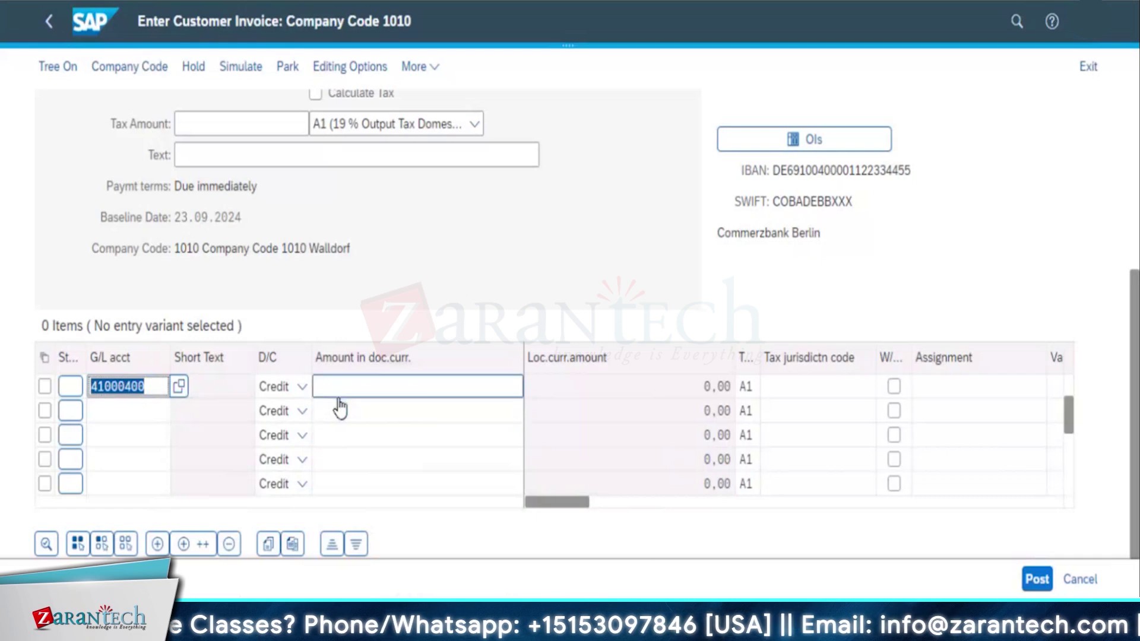
Correct the line's account back to 41000400 and enter 8800 as its amount.
text(8800)
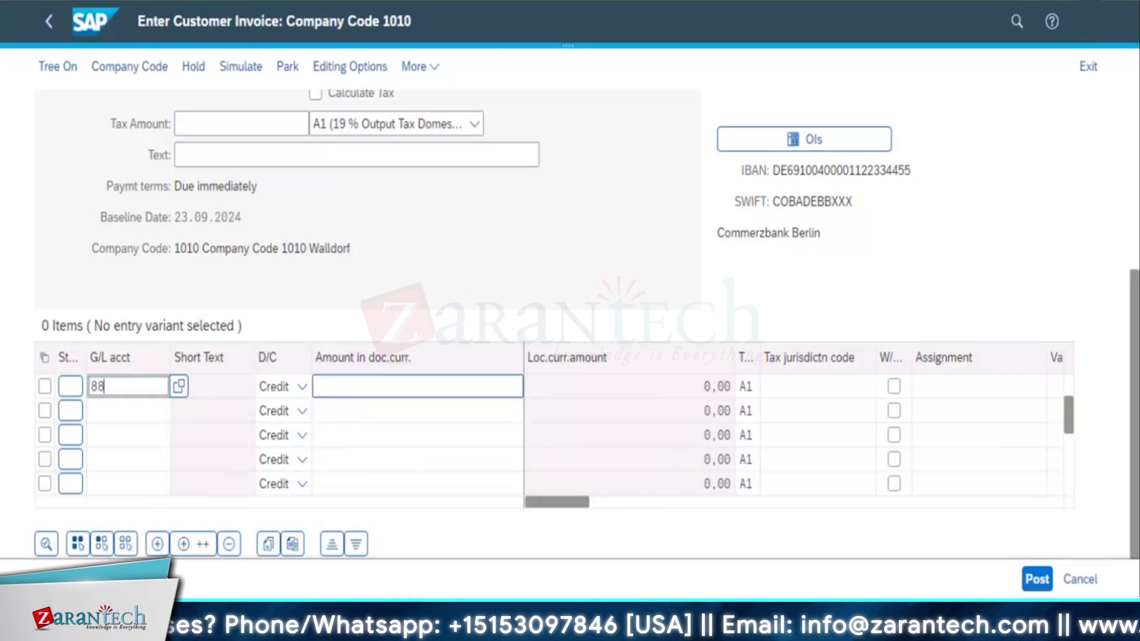
key(BackSpace)
key(BackSpace)
key(BackSpace)
key(BackSpace)
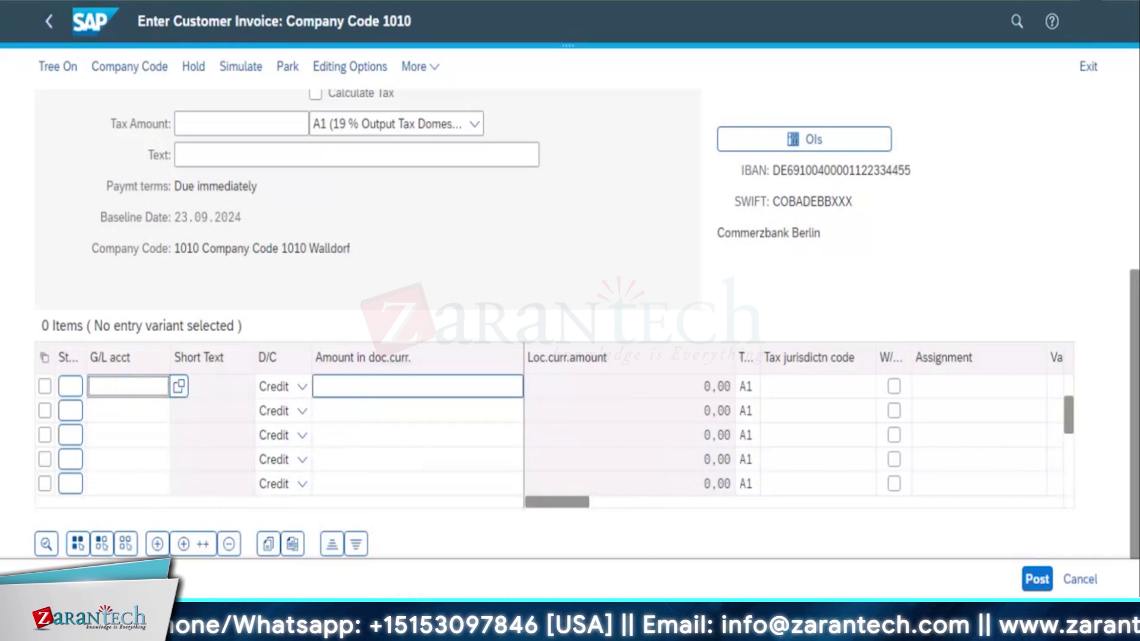
text(41000400)
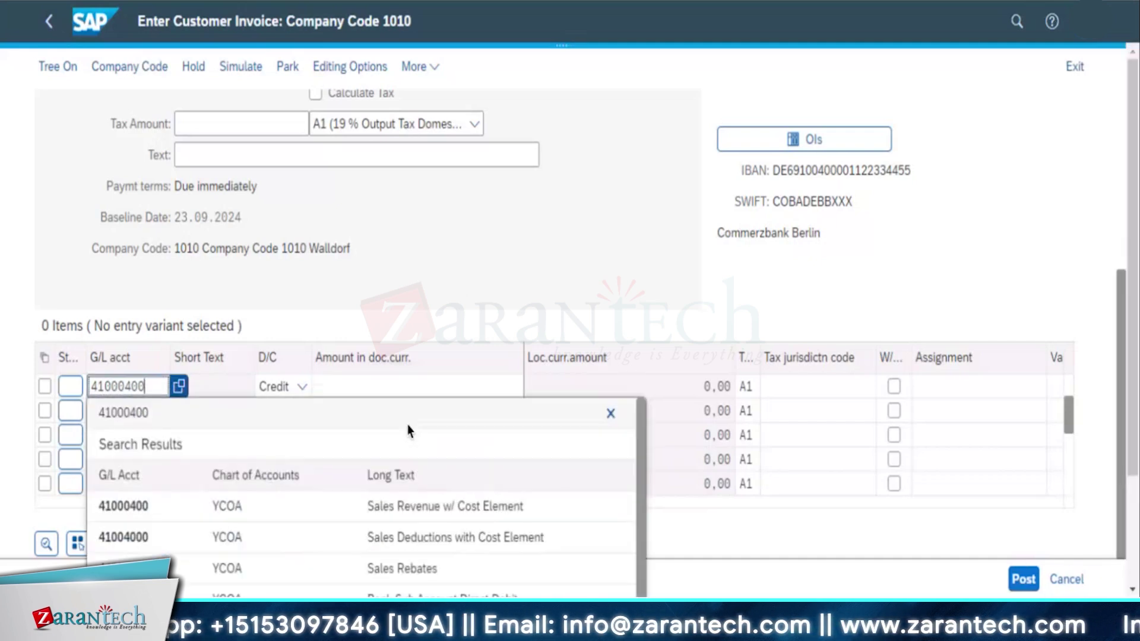
click(349, 414)
click(332, 396)
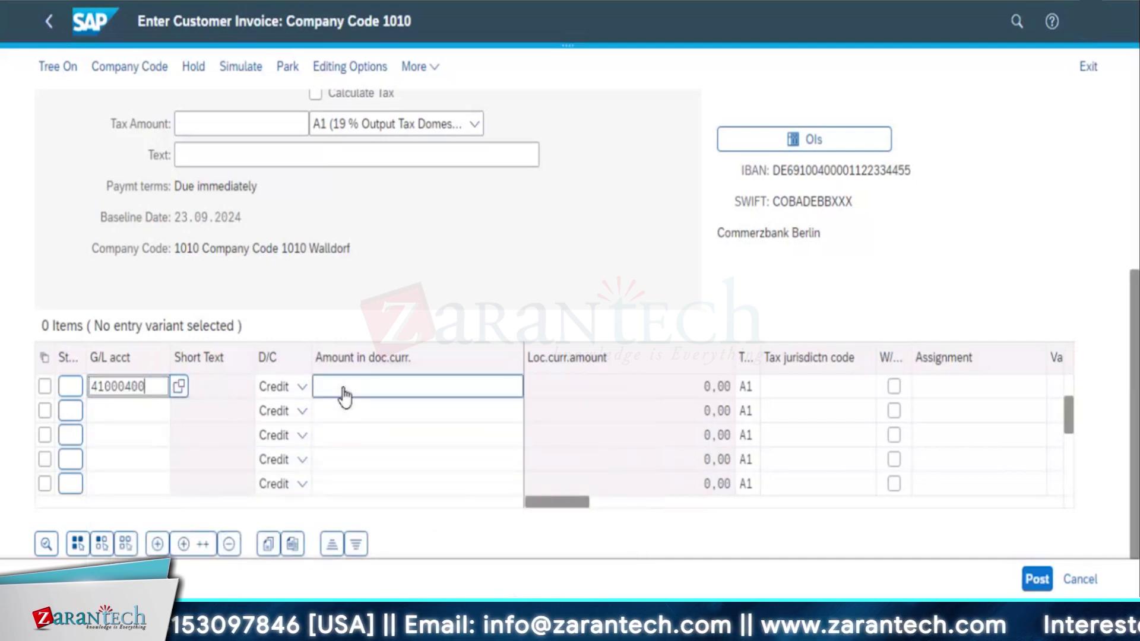
text(8800)
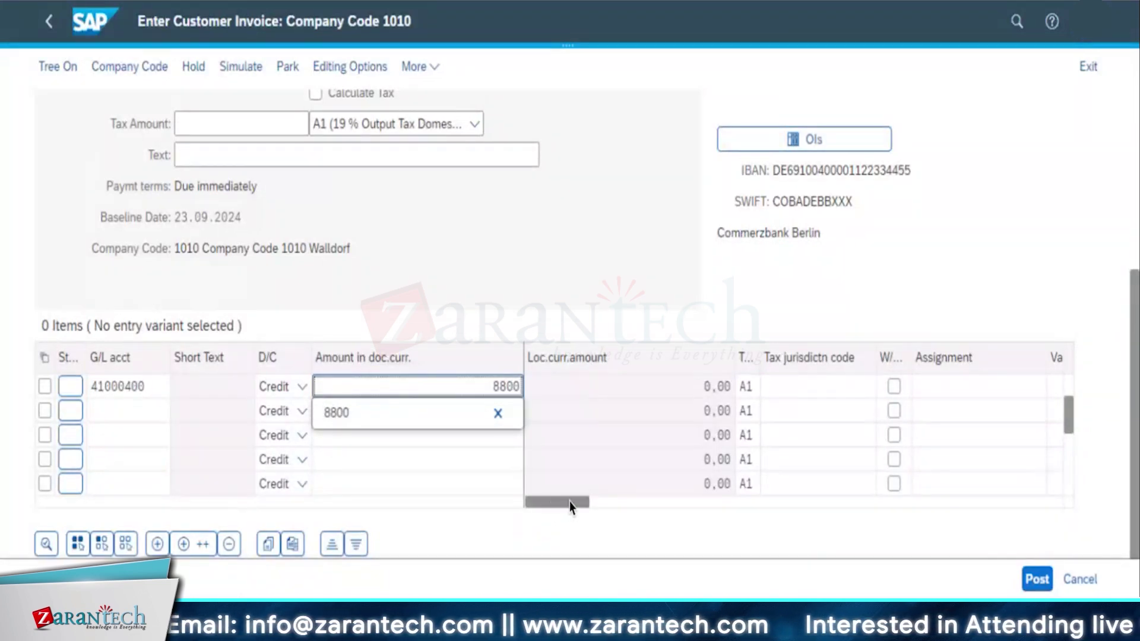
Validate row 1's account assignment, giving 8.800,00 and a missing cost-accounting assignment flag.
drag(570, 505, 846, 503)
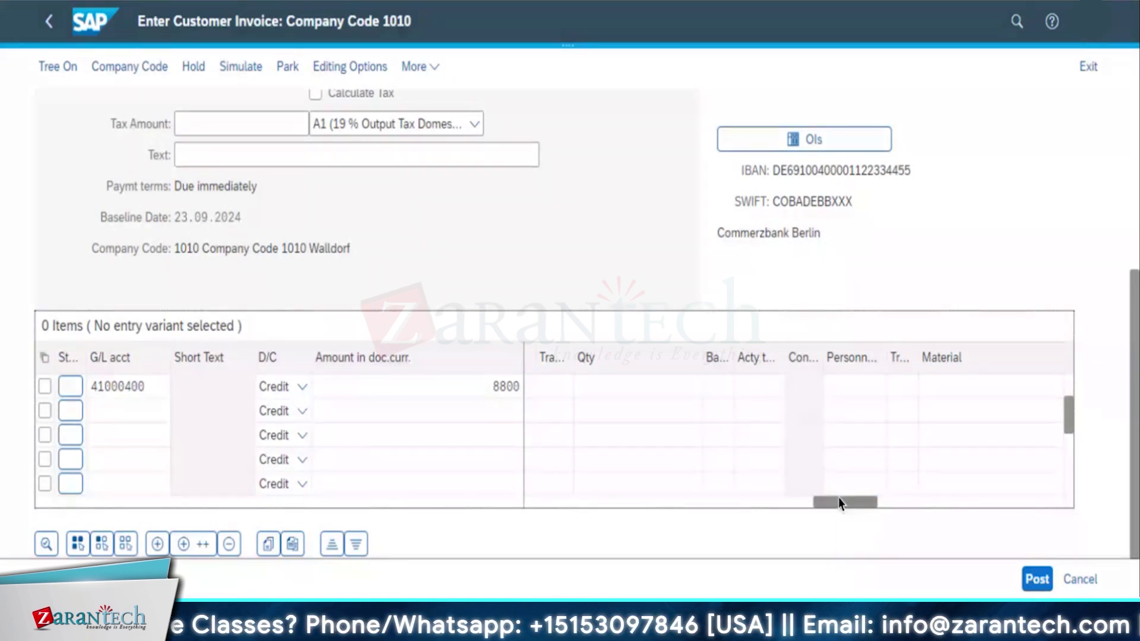
drag(839, 502, 1050, 502)
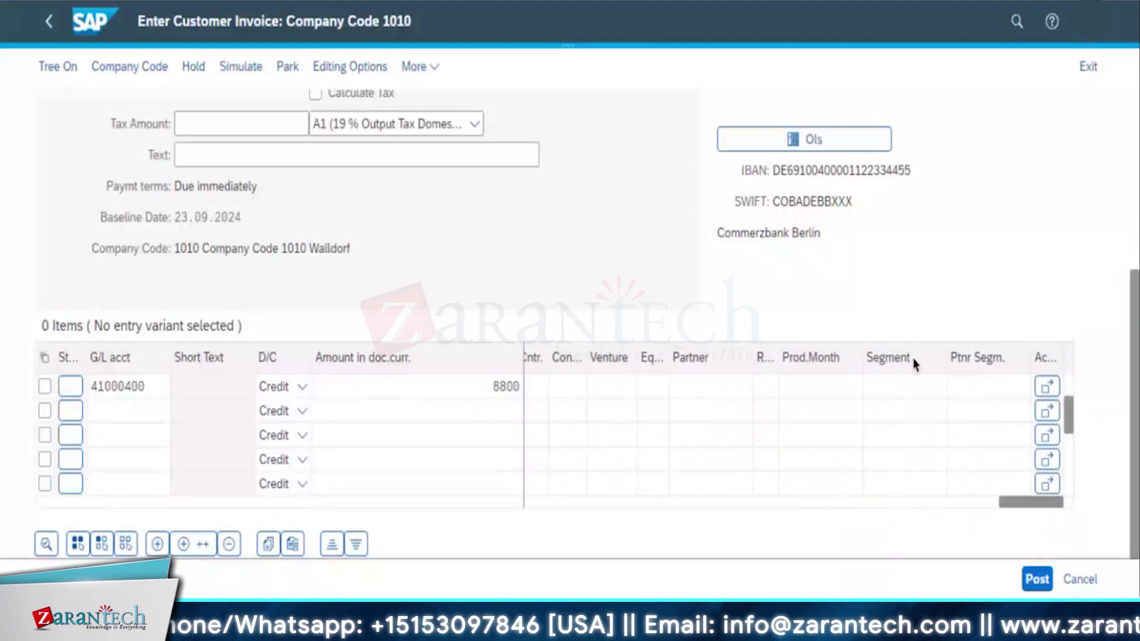
click(1047, 387)
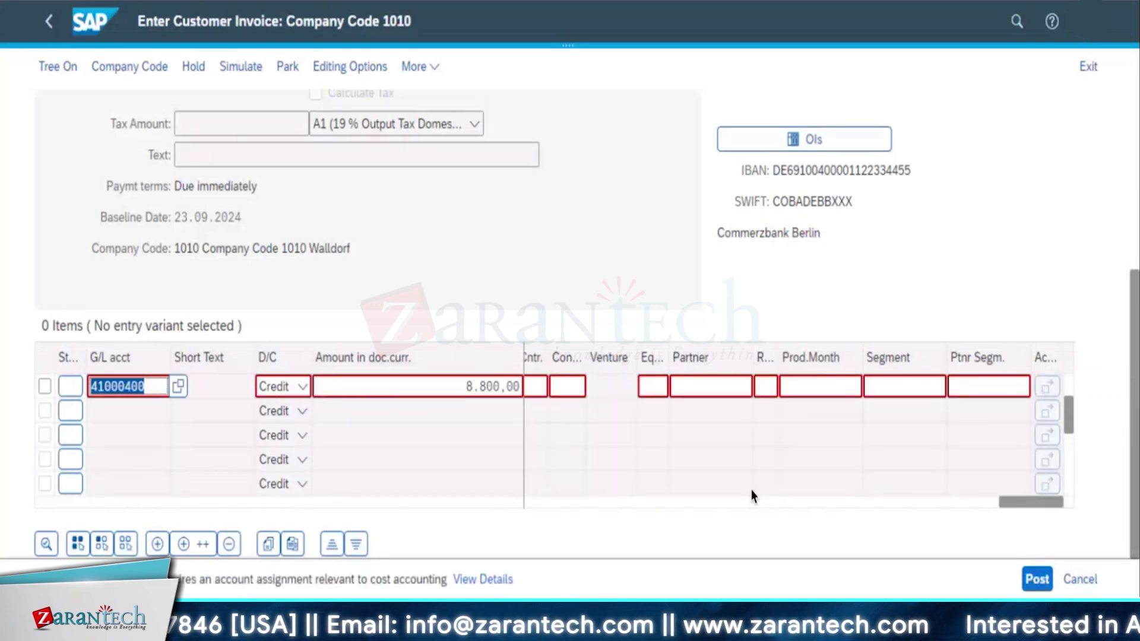
drag(1021, 504, 699, 502)
Search the profit center value help with controlling area 0IBP, revealing group YBPH is missing.
click(646, 387)
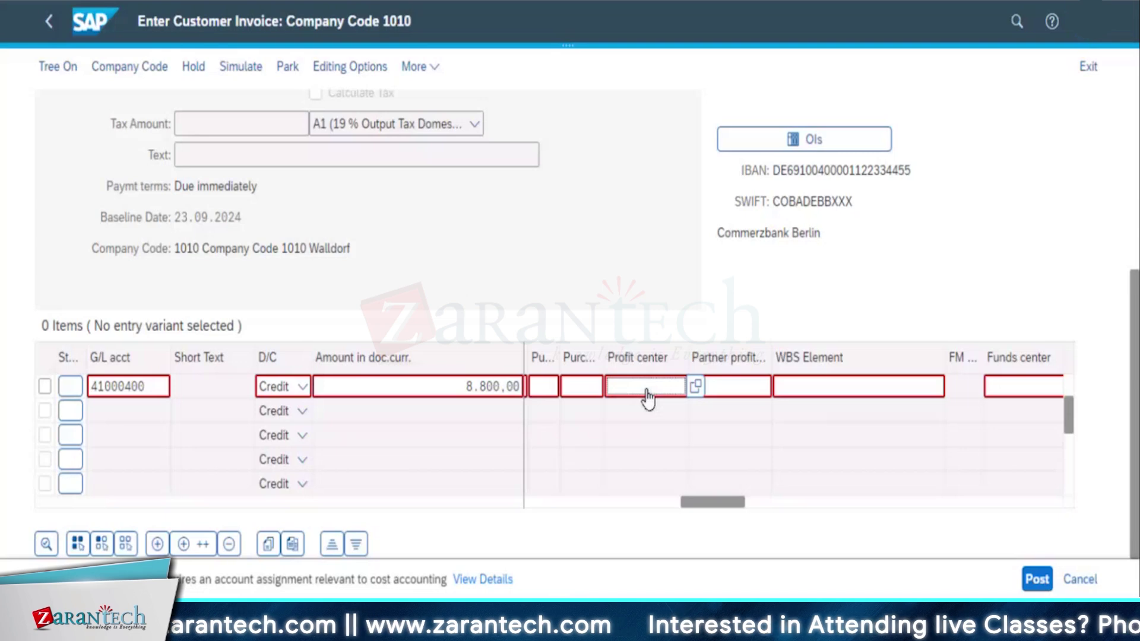
click(695, 388)
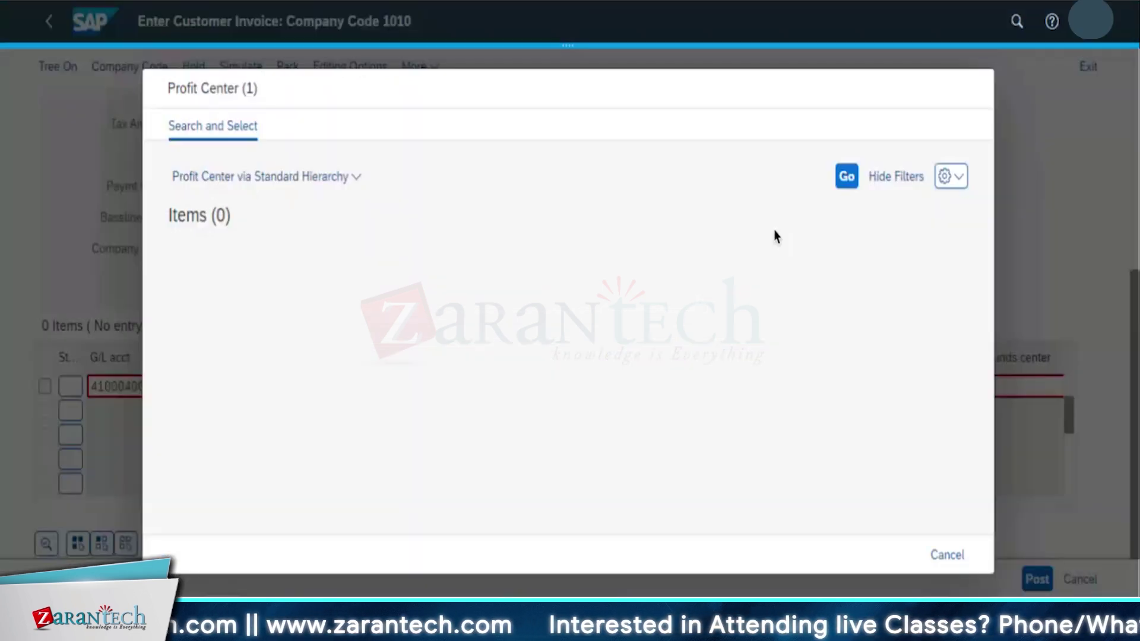
click(846, 178)
click(582, 292)
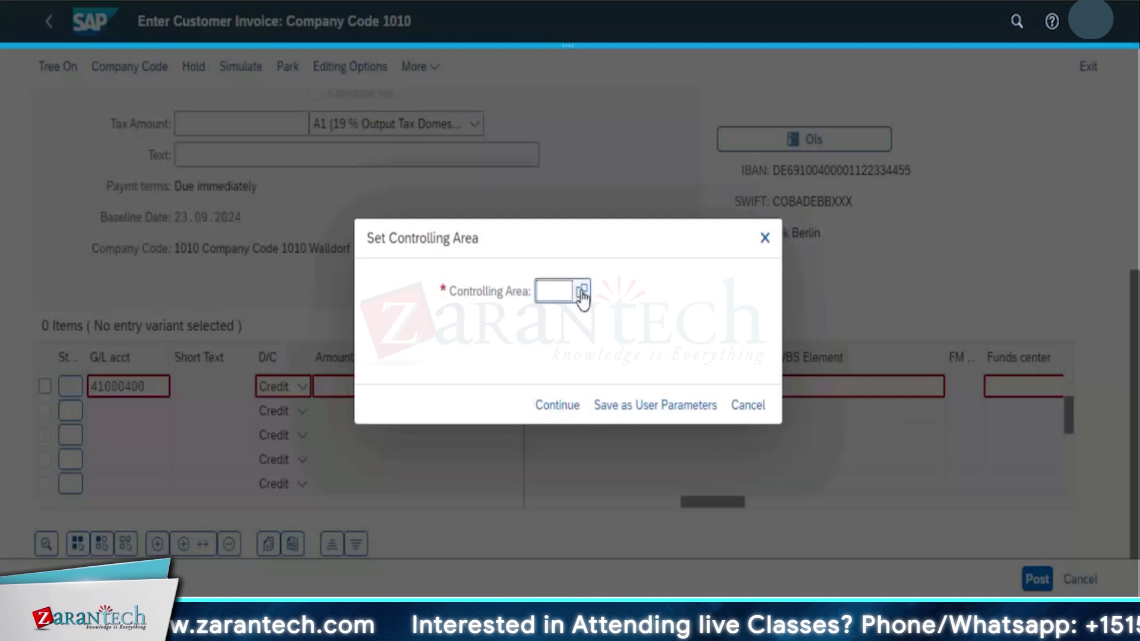
click(582, 292)
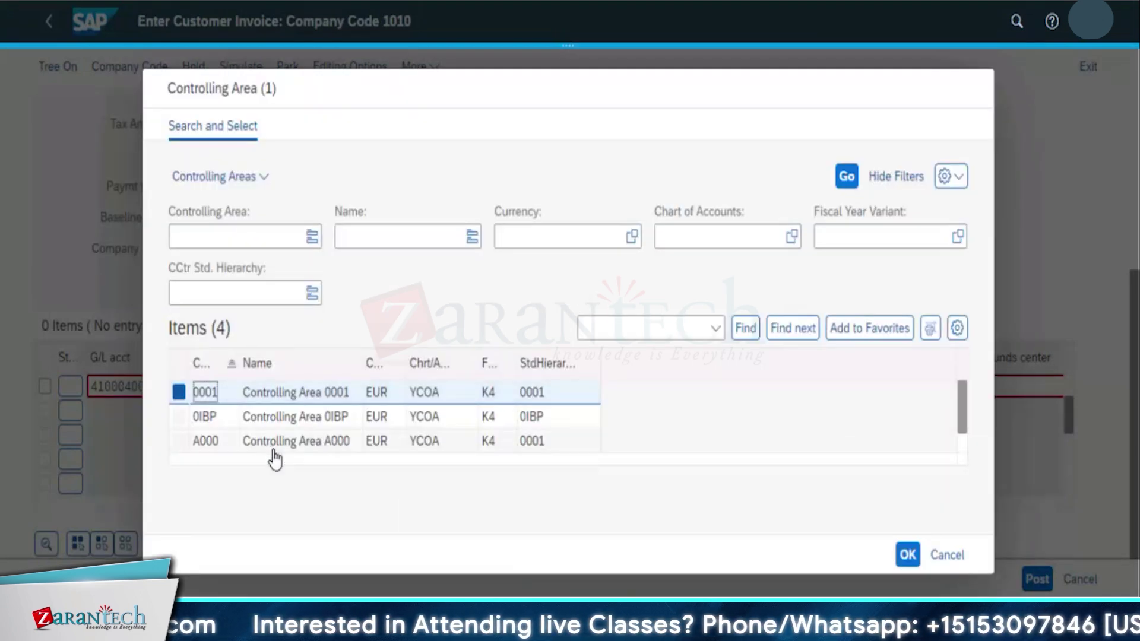
scroll(275, 459, down, 1)
click(179, 393)
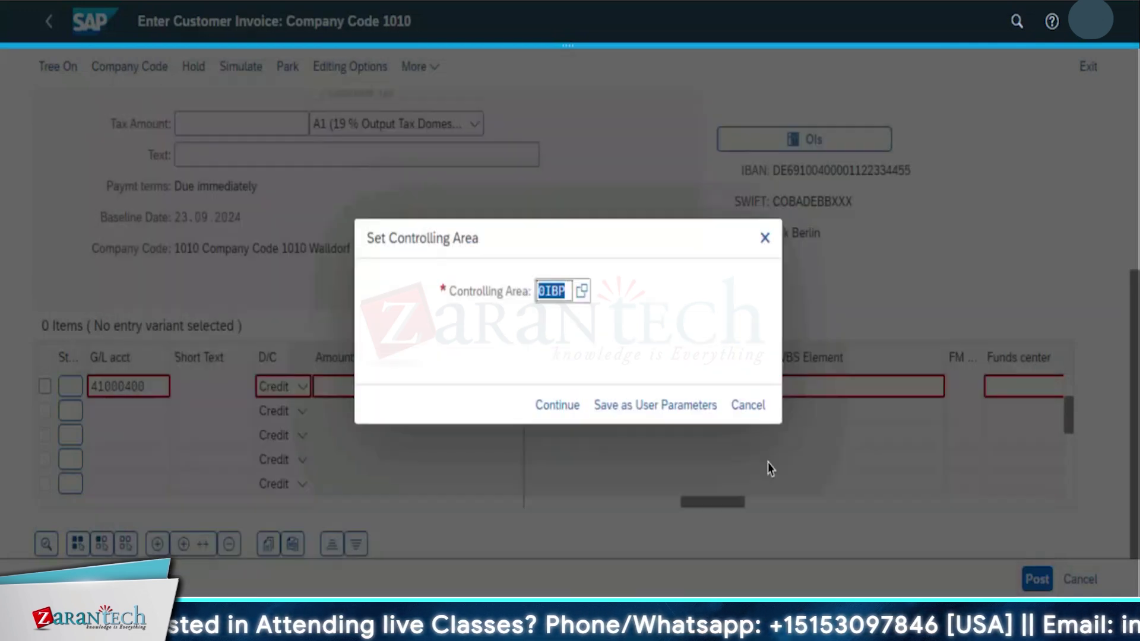
click(557, 405)
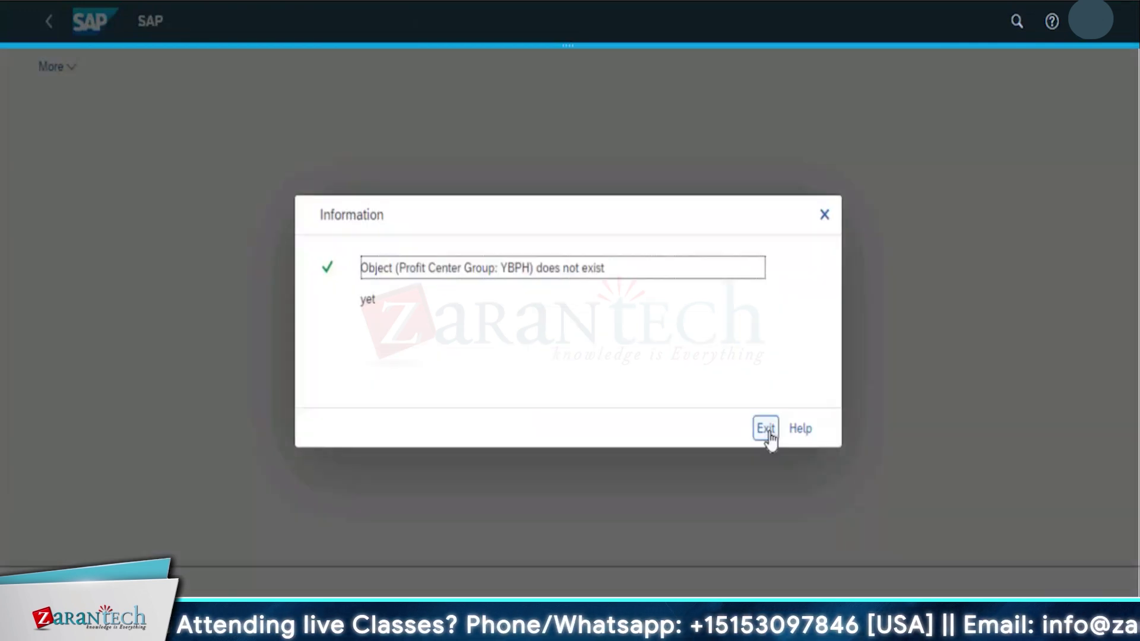
Close the YBPH notice and reopen Create Outgoing Invoices by searching 'create outgoing'.
click(822, 218)
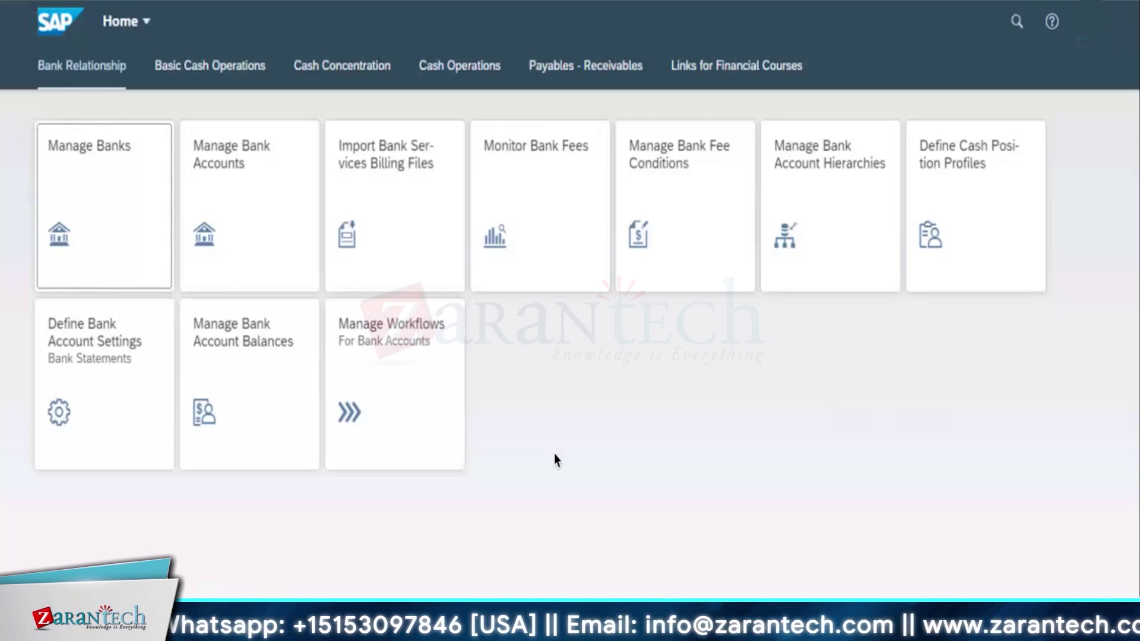
click(1017, 23)
text(creat)
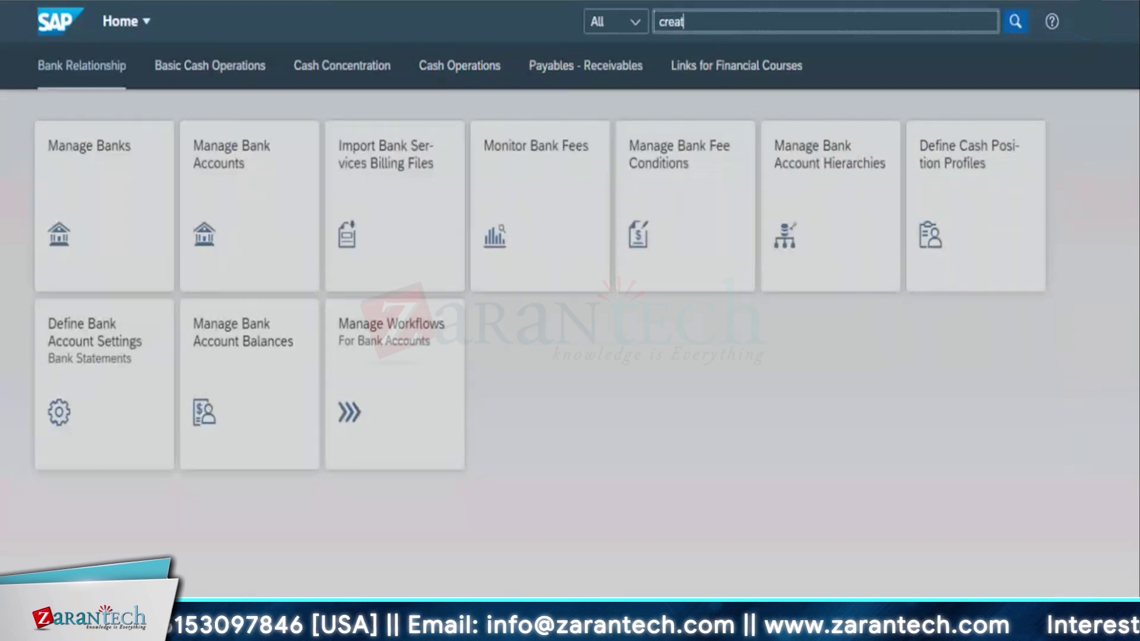
text(e)
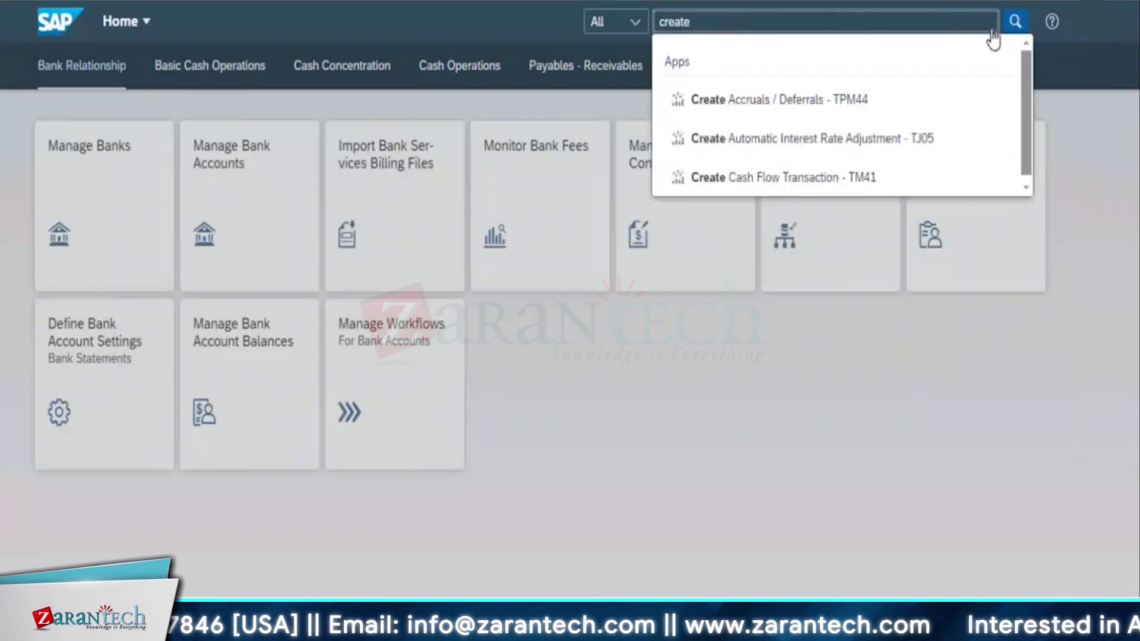
text( out)
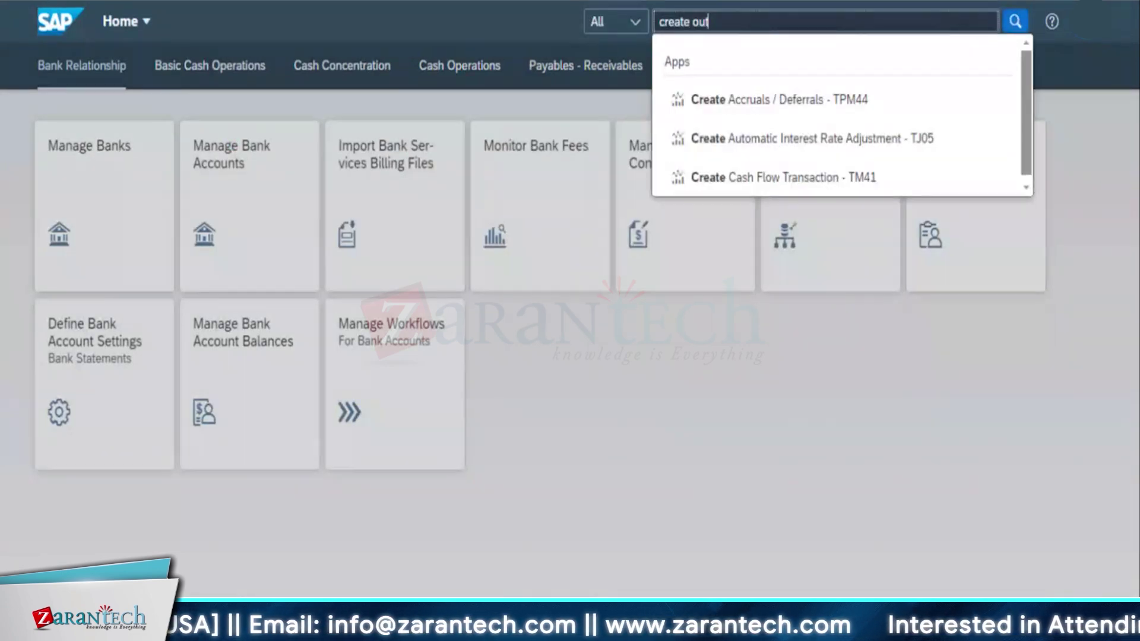
text(going)
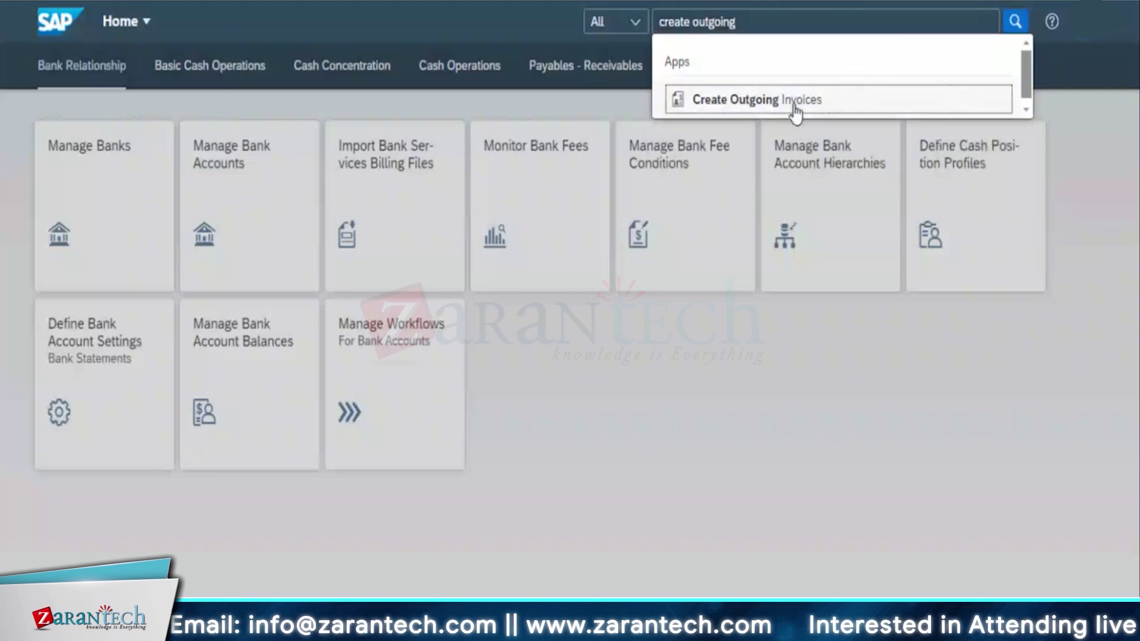
click(793, 102)
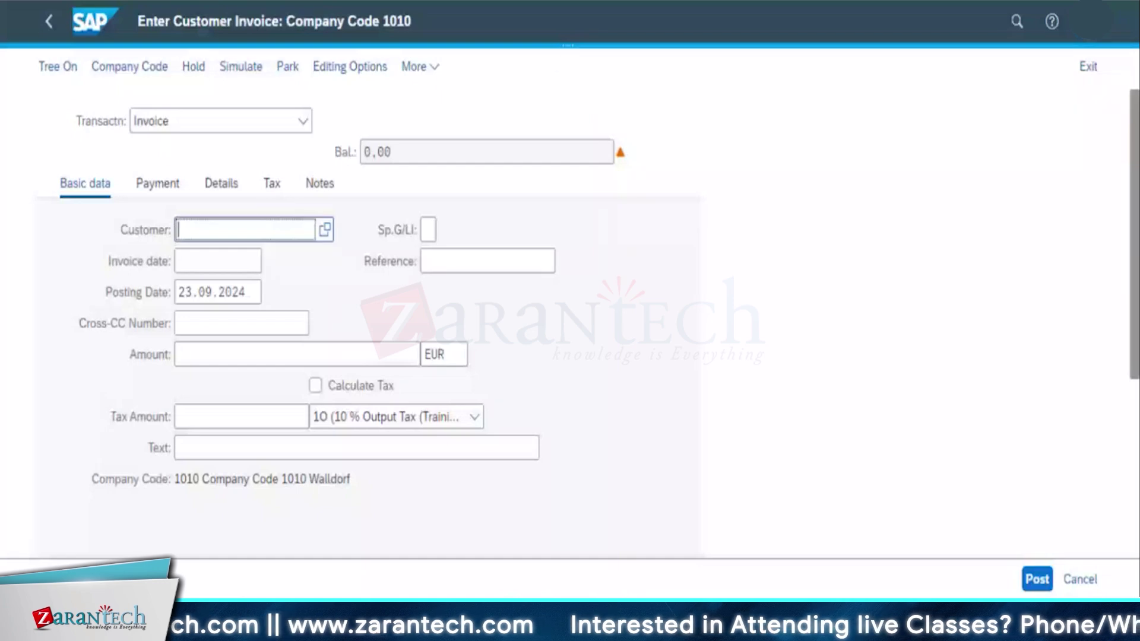
Enter the customer number and invoice date 23.09.2024, then submit the header for checking.
text(TA)
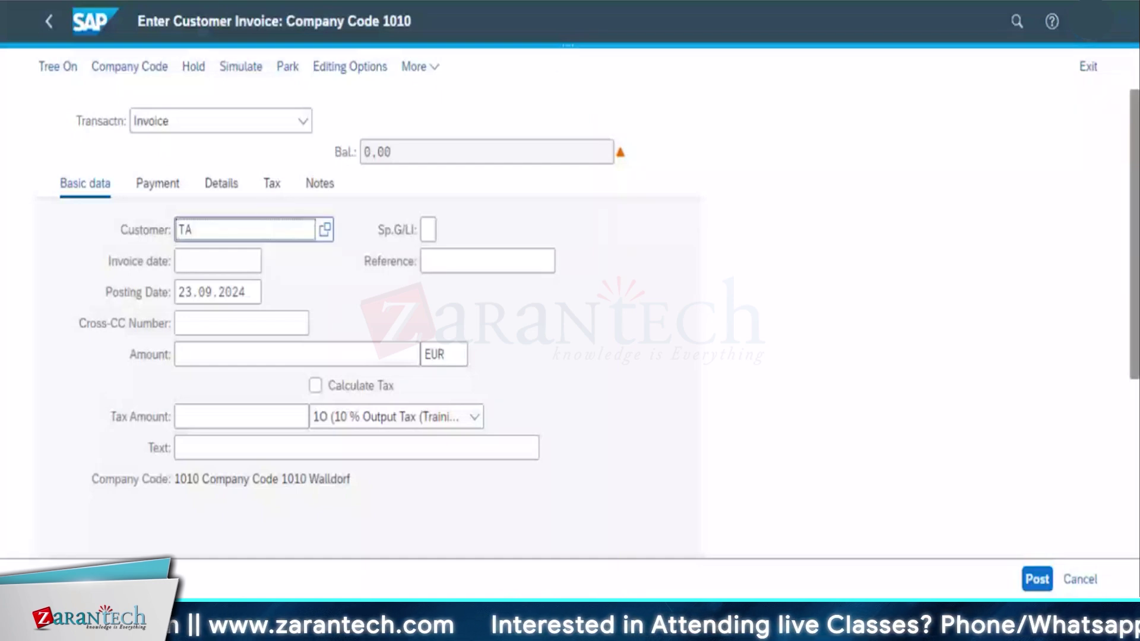
text(-20)
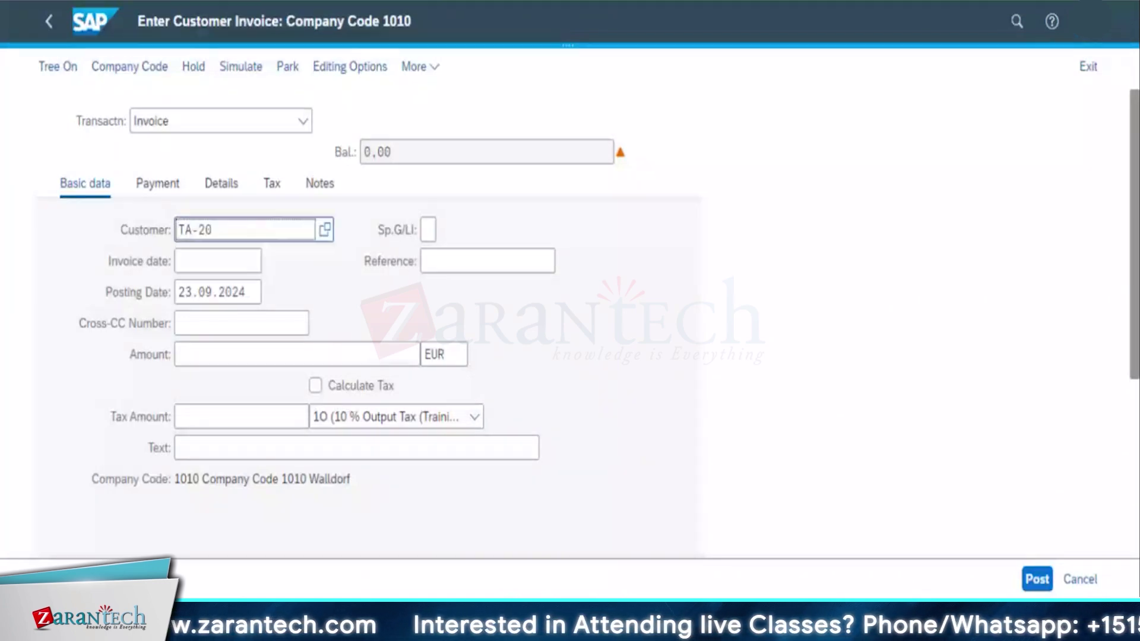
click(248, 262)
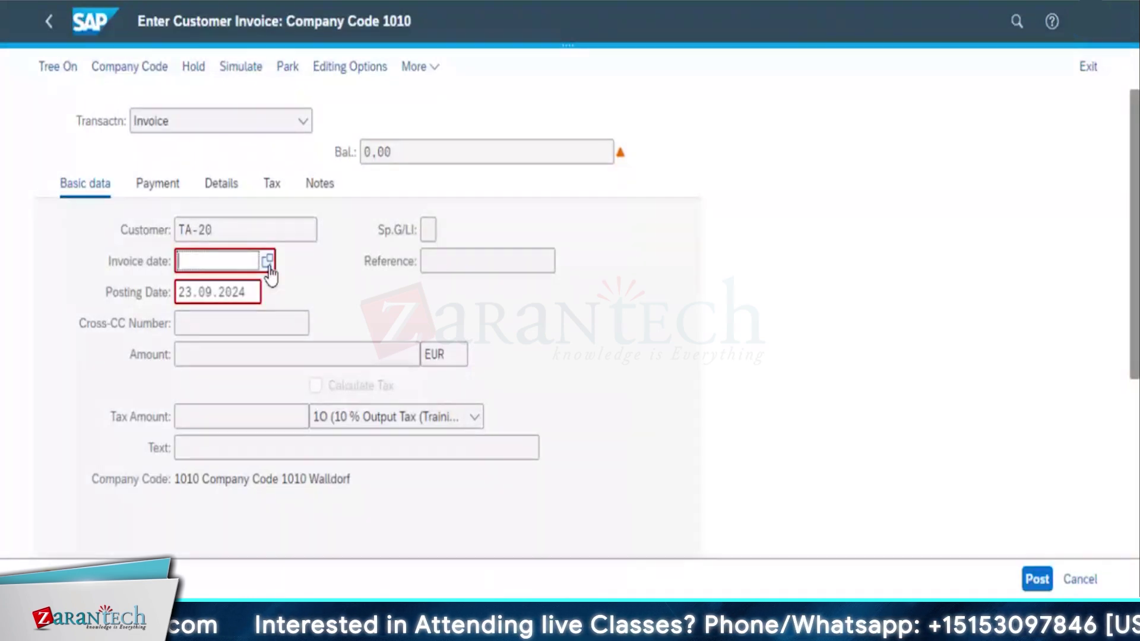
key(F4)
click(431, 443)
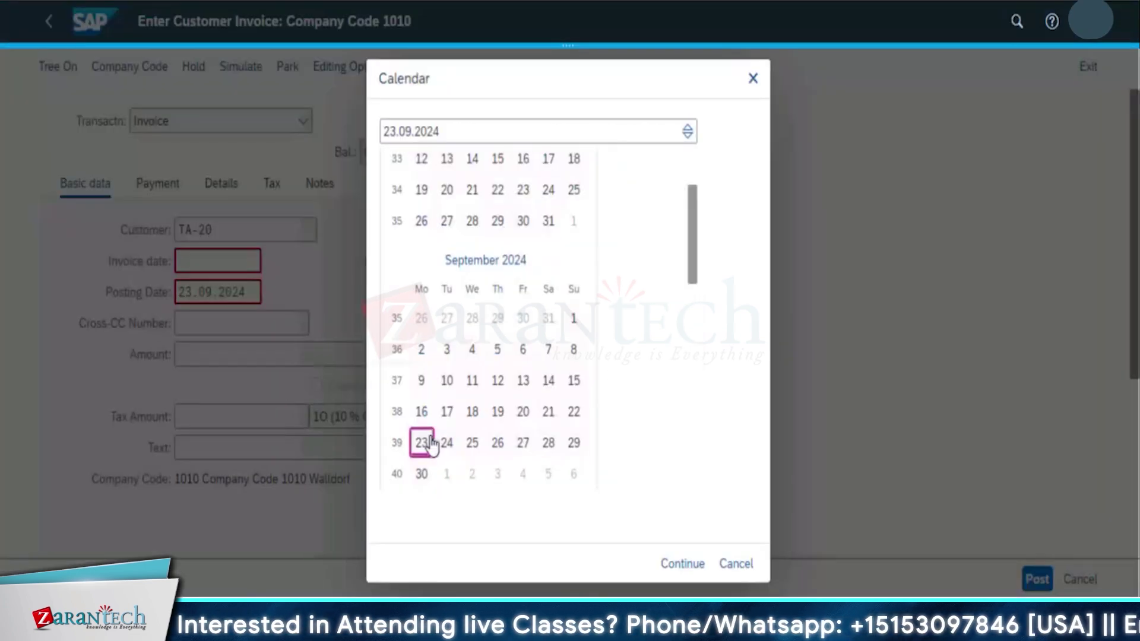
key(Return)
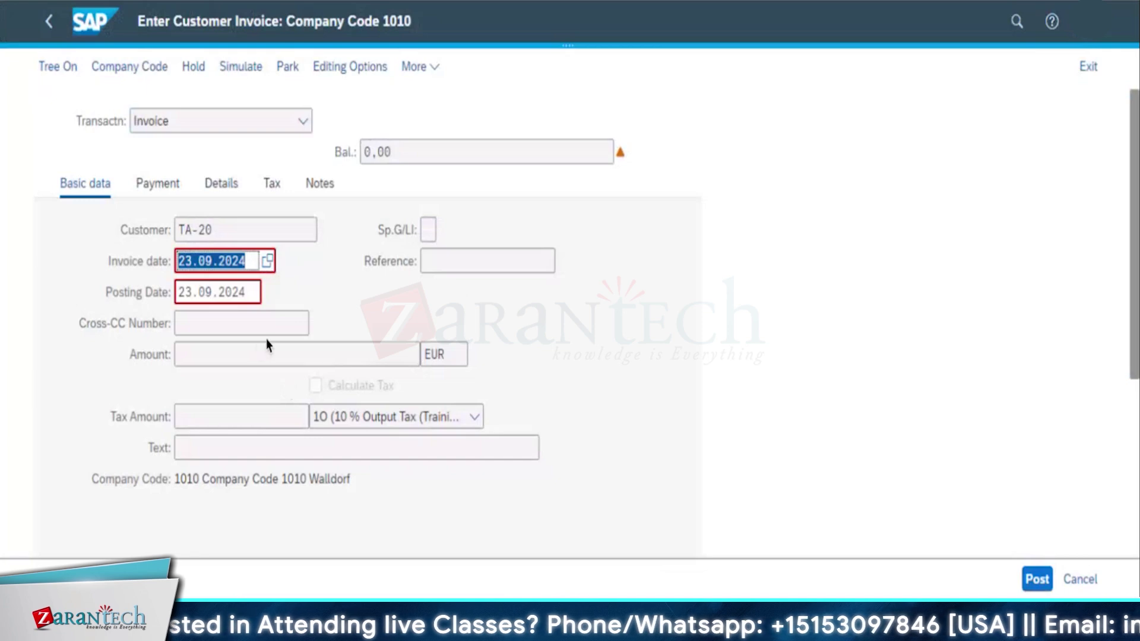
key(Return)
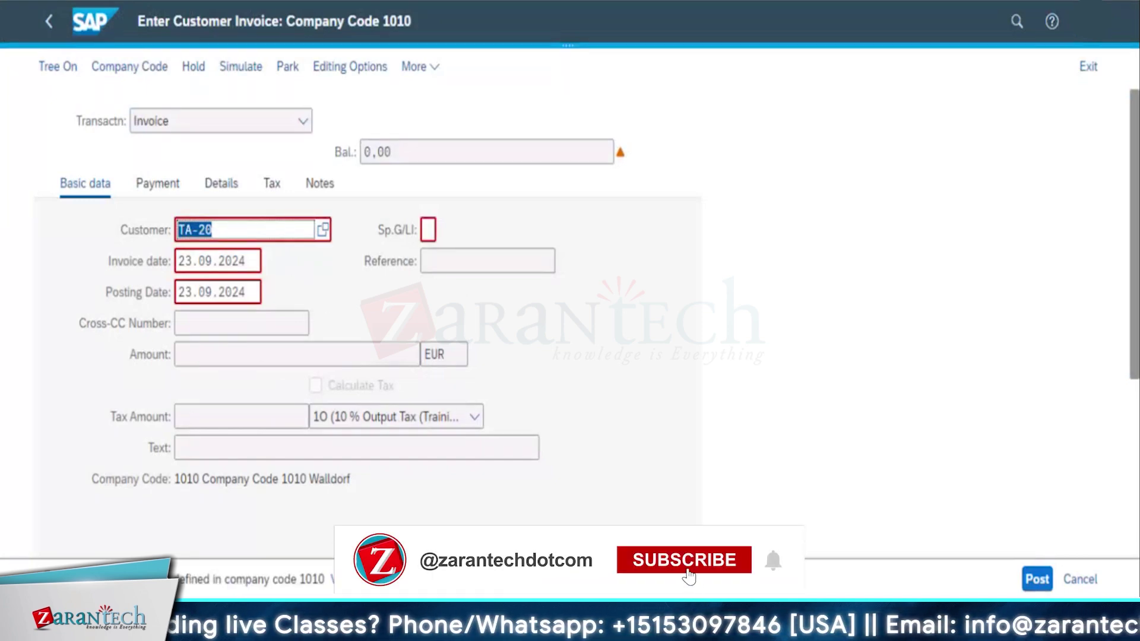
List all customers in the Customer value help and pick the CUSTOMER 200 account.
click(323, 230)
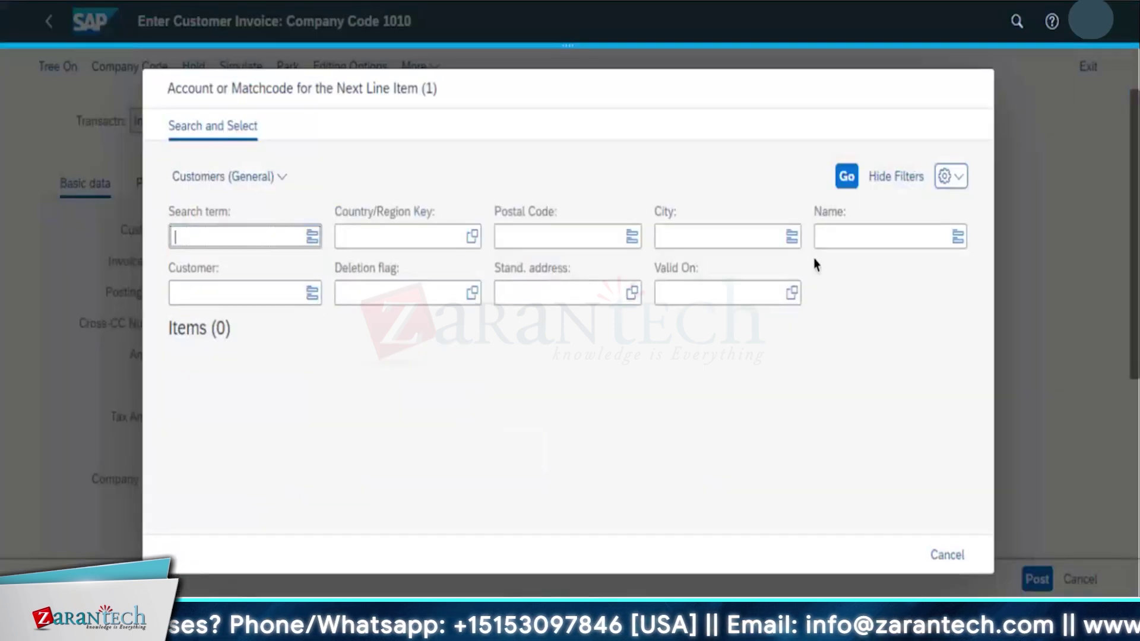
click(847, 180)
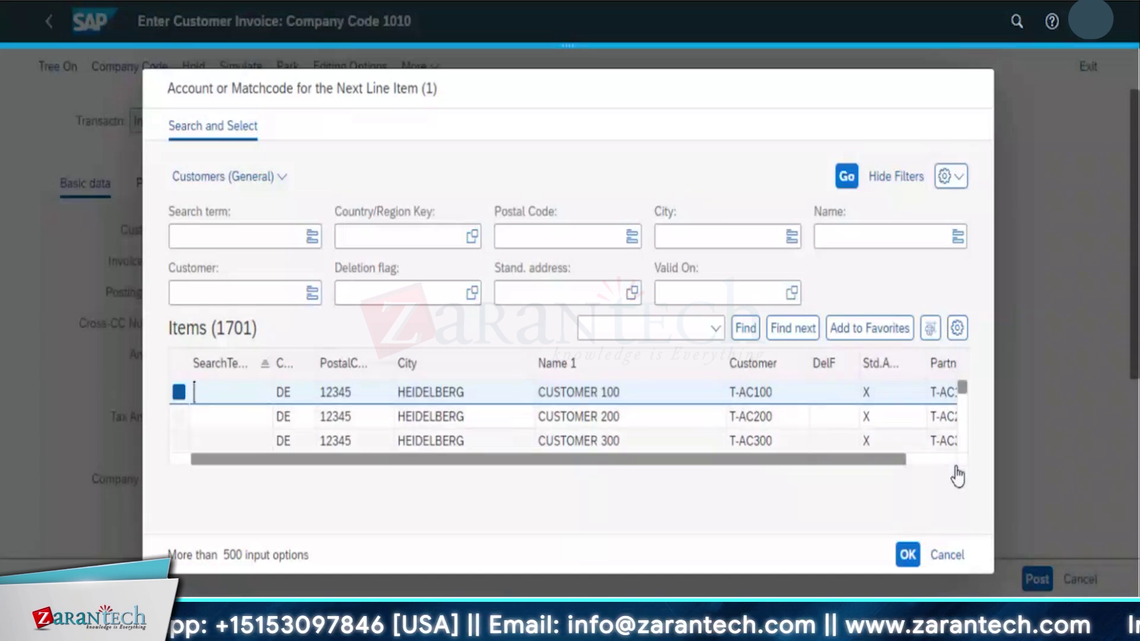
drag(960, 389, 962, 356)
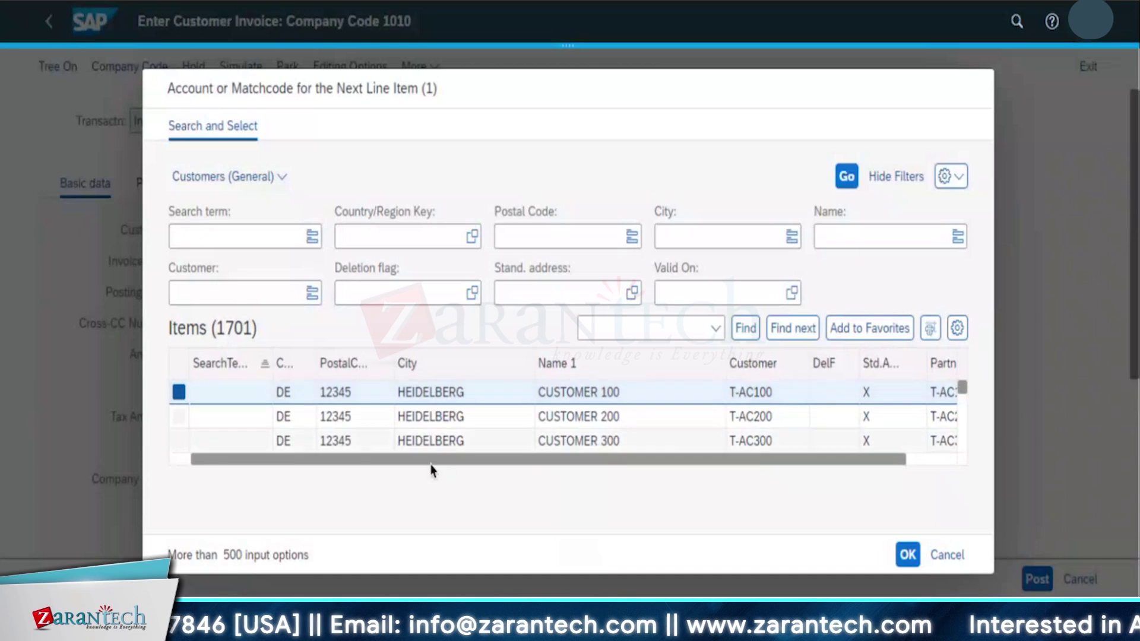
drag(438, 465, 580, 460)
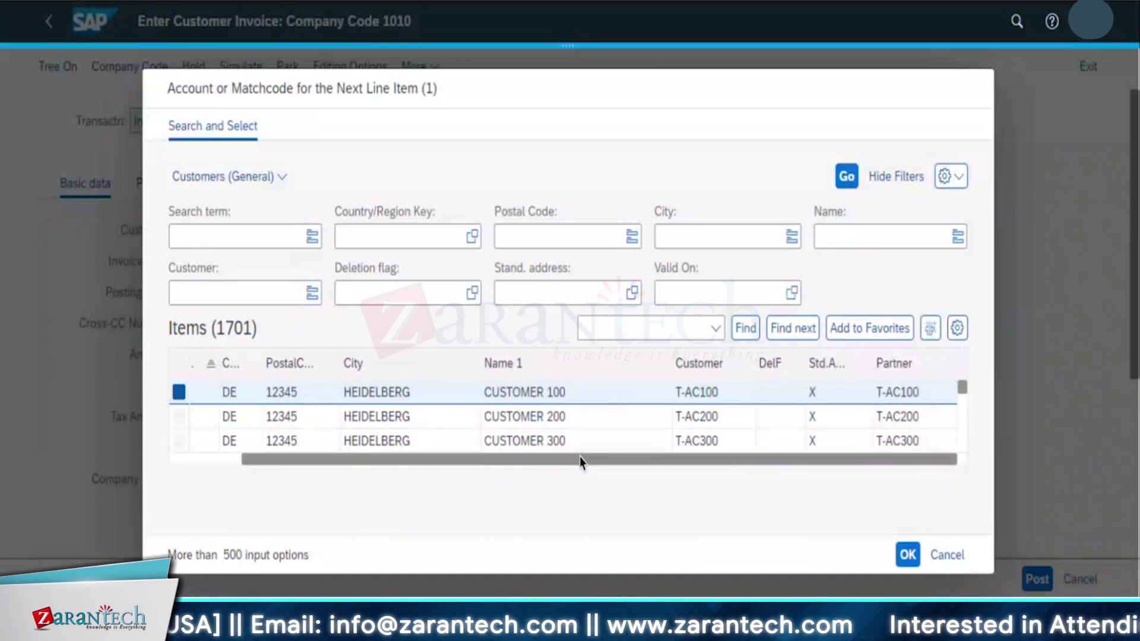
double_click(716, 425)
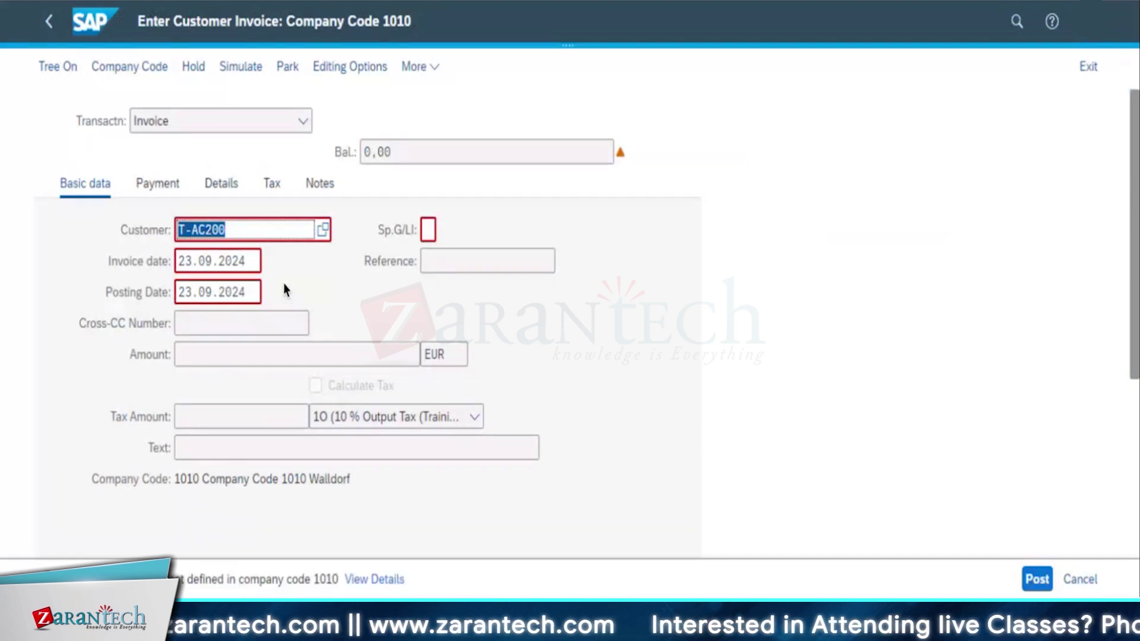
Reopen the customer search and filter the Customer field for TA-2.
click(323, 230)
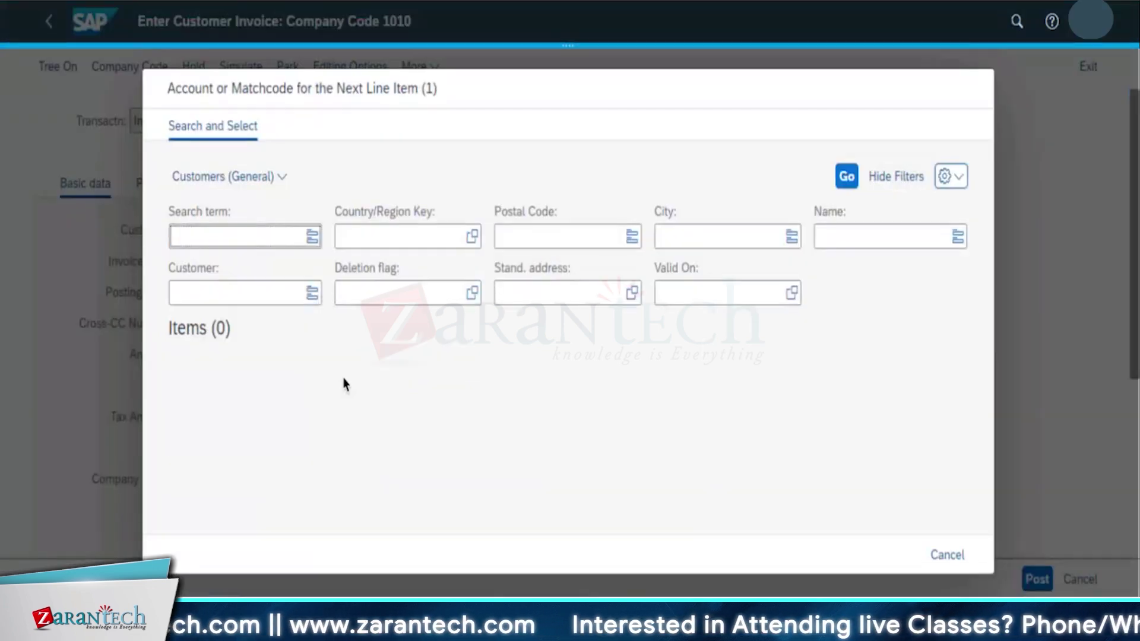
click(846, 178)
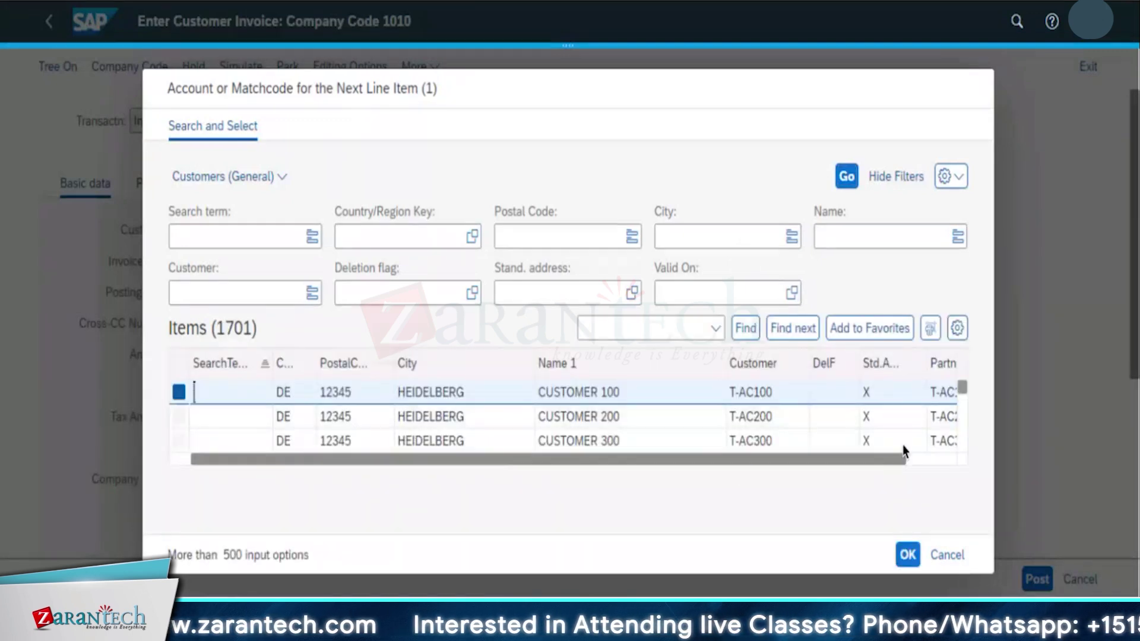
drag(963, 389, 962, 410)
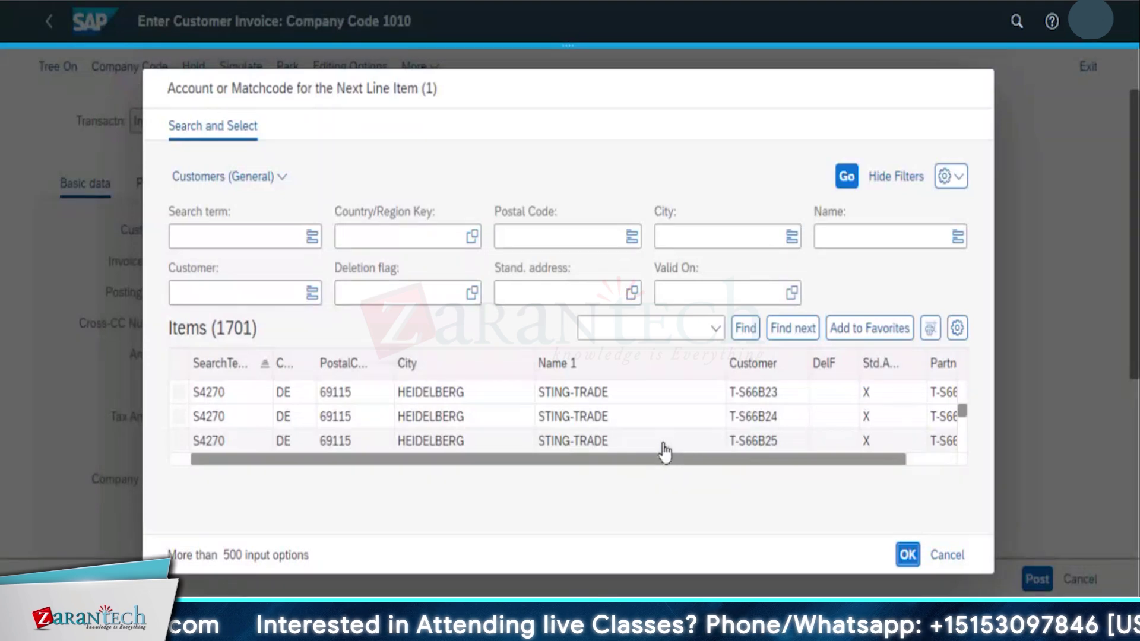
click(200, 290)
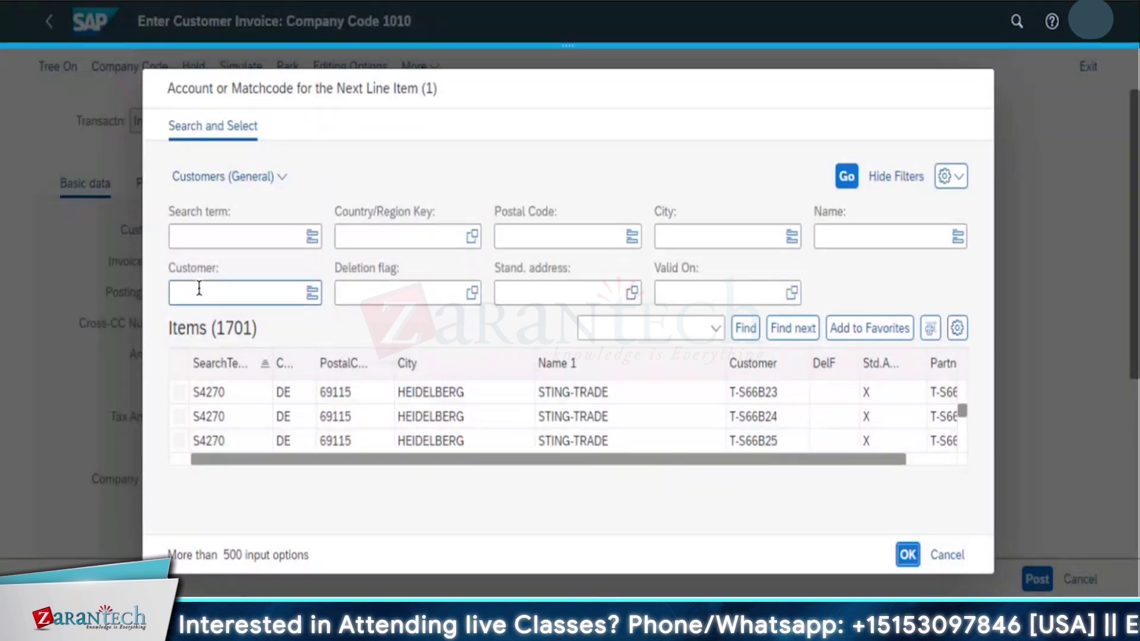
text(TA)
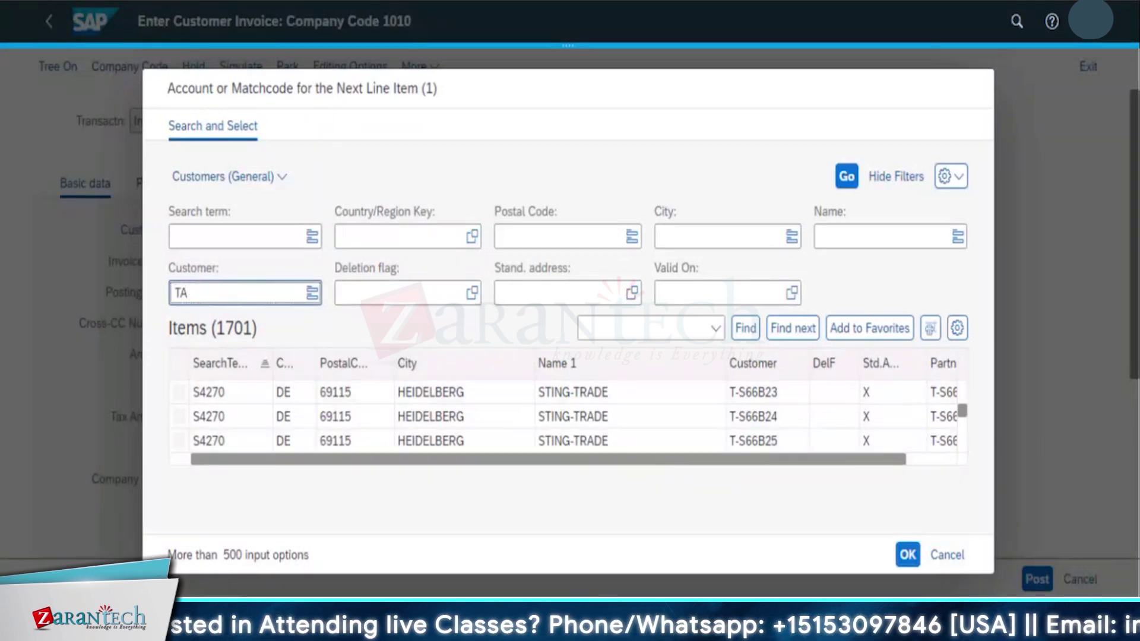
text(-2)
key(Return)
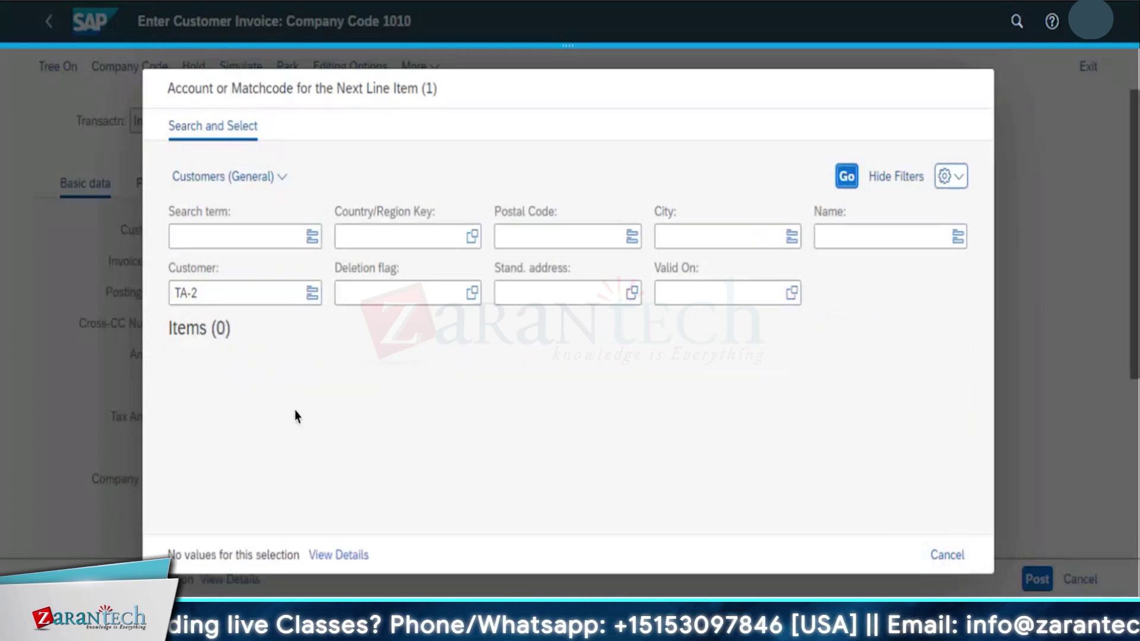
Widen the Customer filter to TA-*, find no matches, then clear the filter.
click(247, 291)
key(BackSpace)
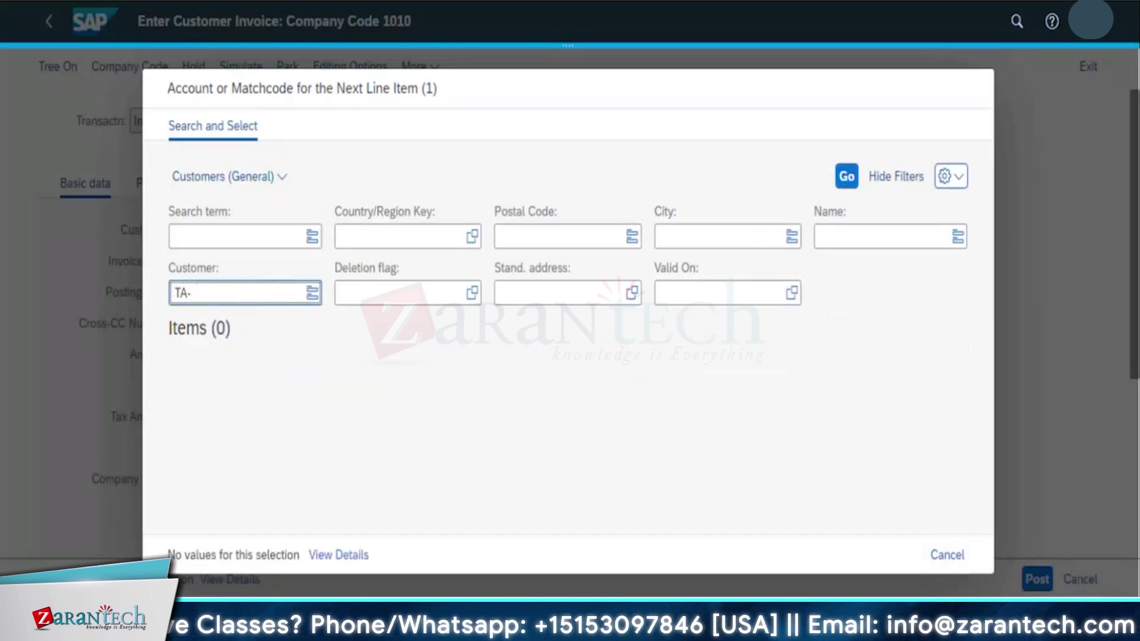
text(*)
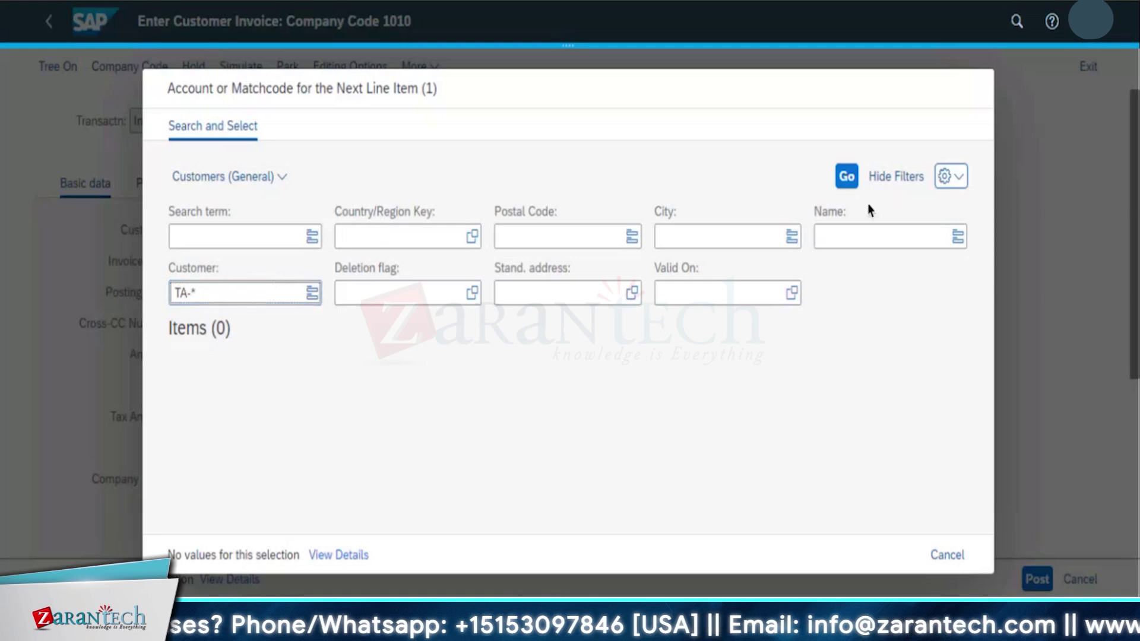
click(850, 178)
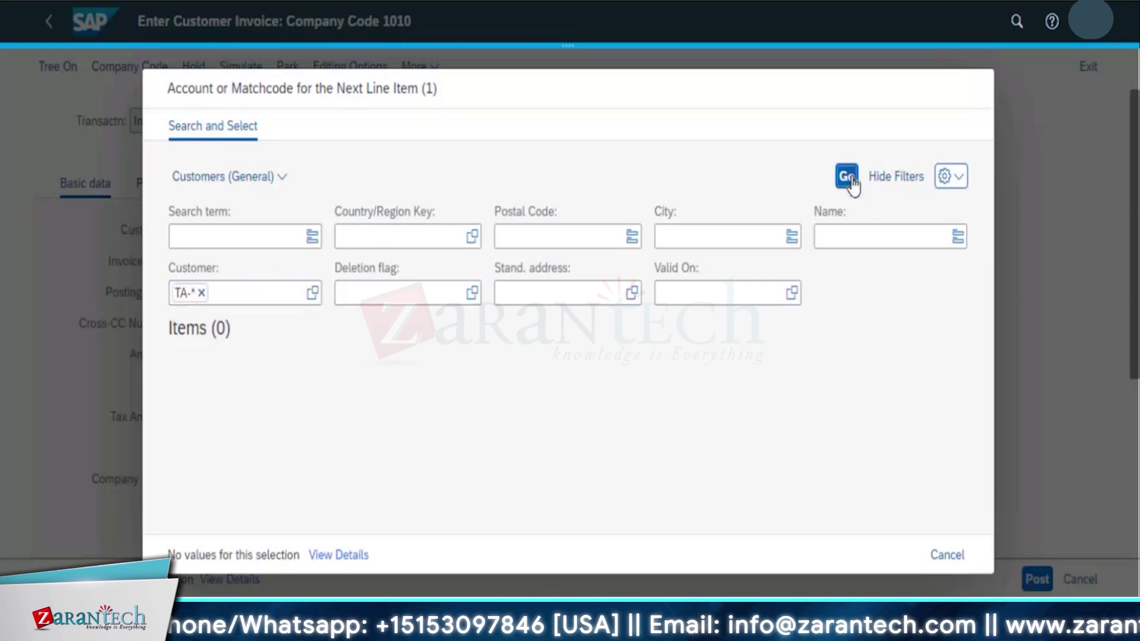
click(202, 294)
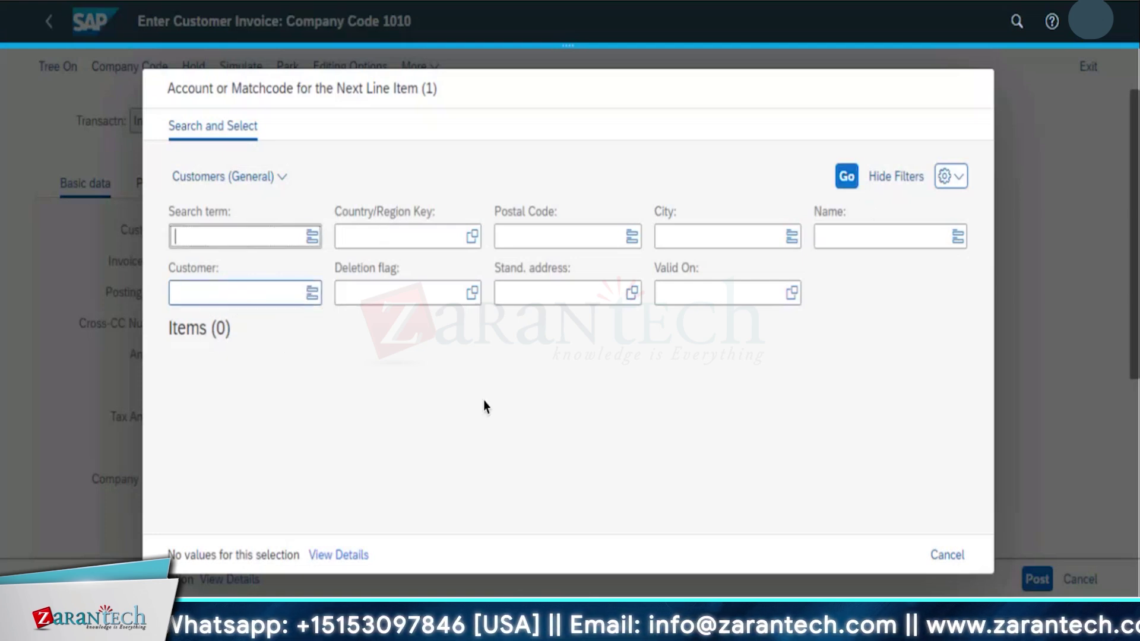
click(210, 232)
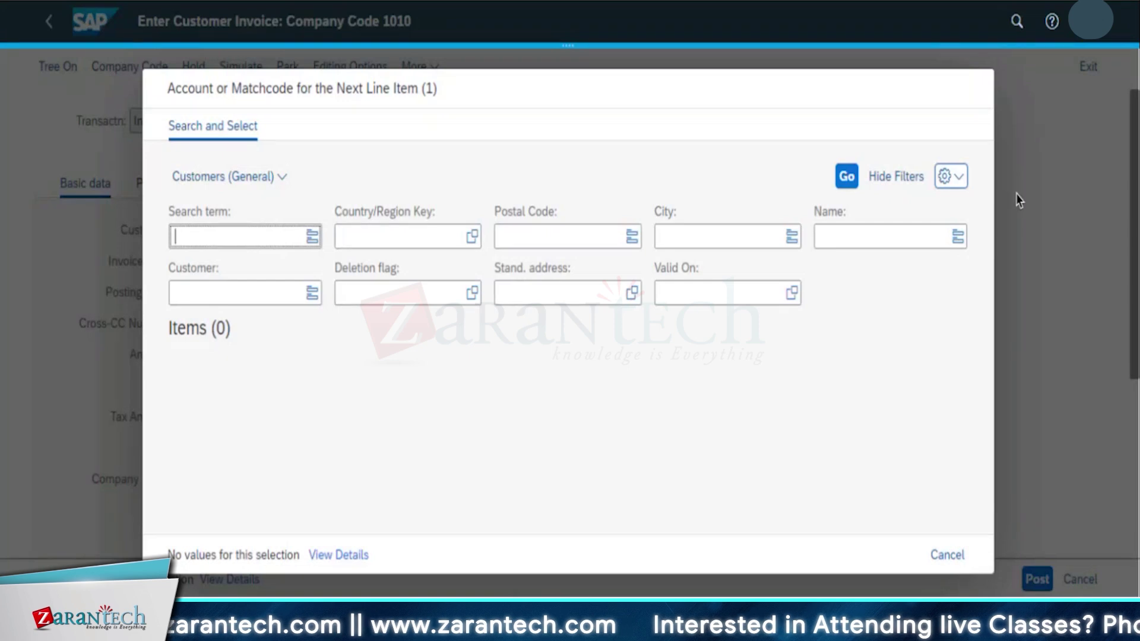
click(1086, 390)
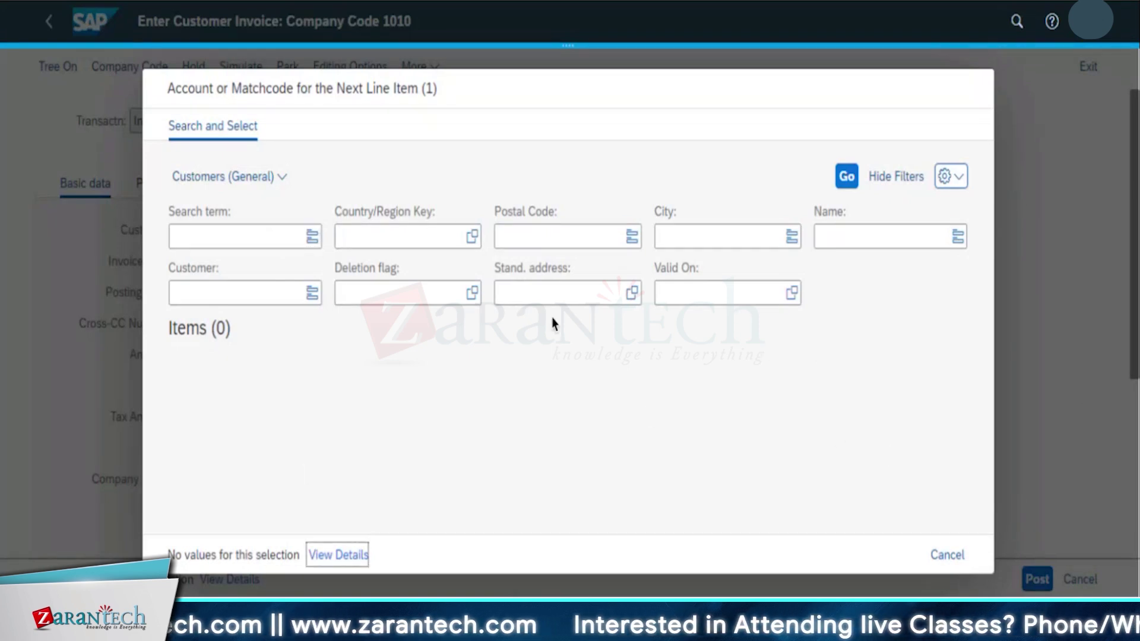
Cancel the customer search, replace T-AC200 with customer TA-20, then delete that entry.
click(948, 557)
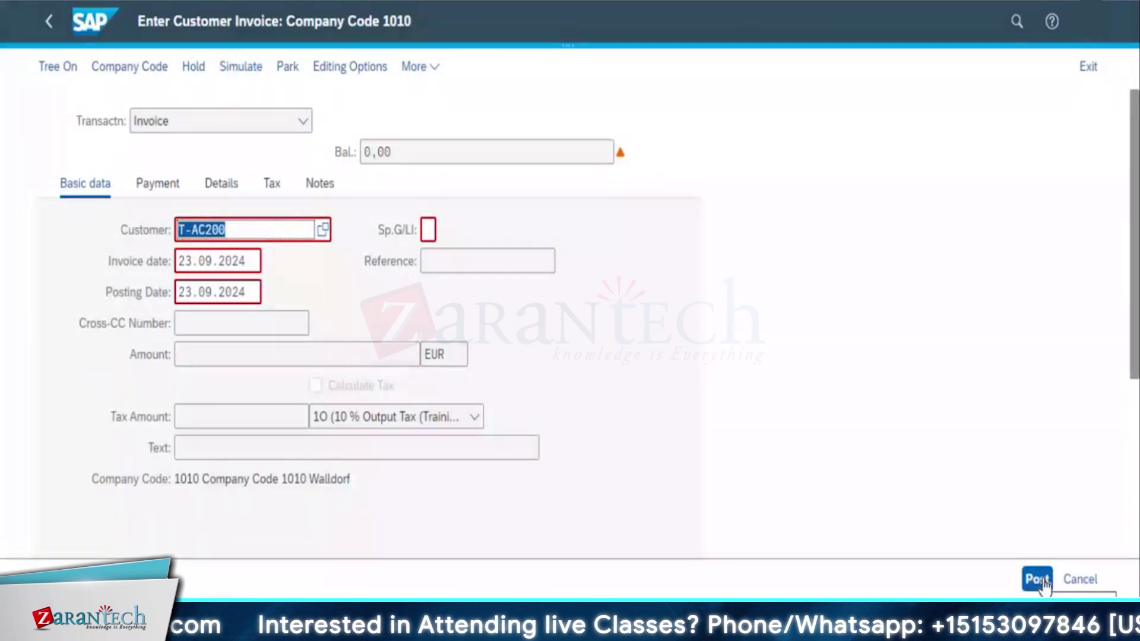
click(253, 234)
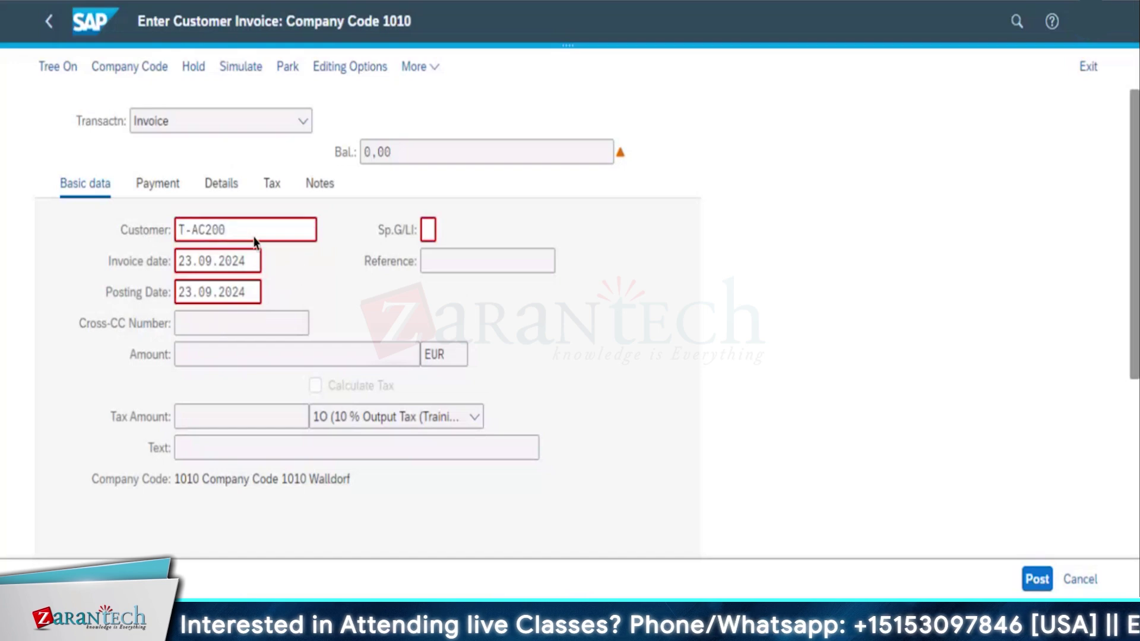
key(BackSpace)
key(BackSpace)
key(BackSpace)
key(BackSpace)
key(BackSpace)
key(BackSpace)
key(BackSpace)
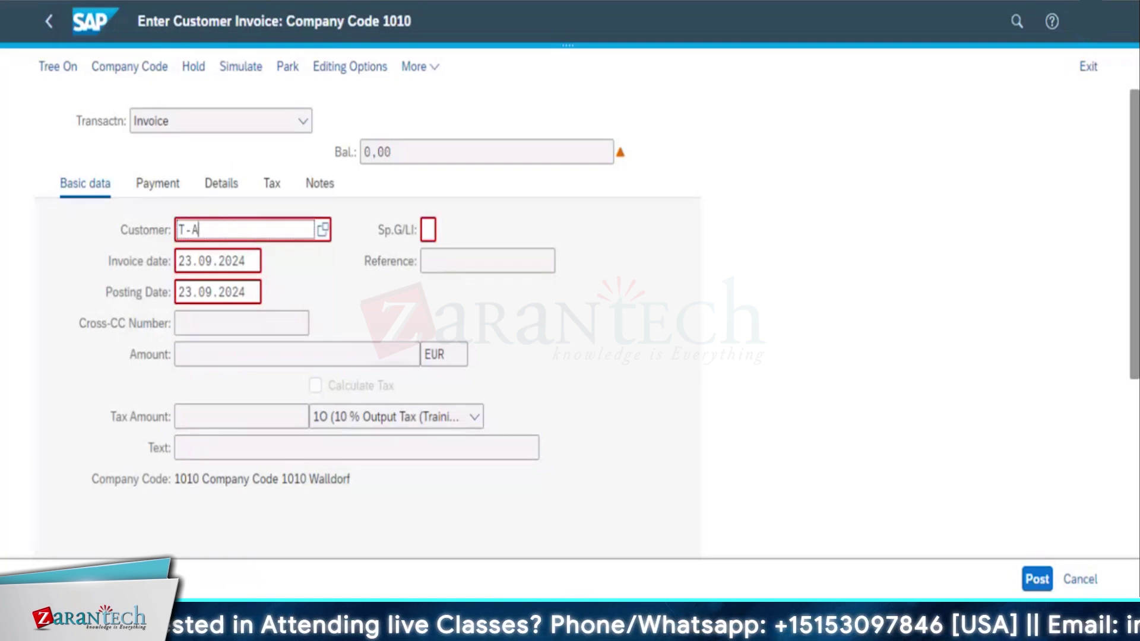
text(T-)
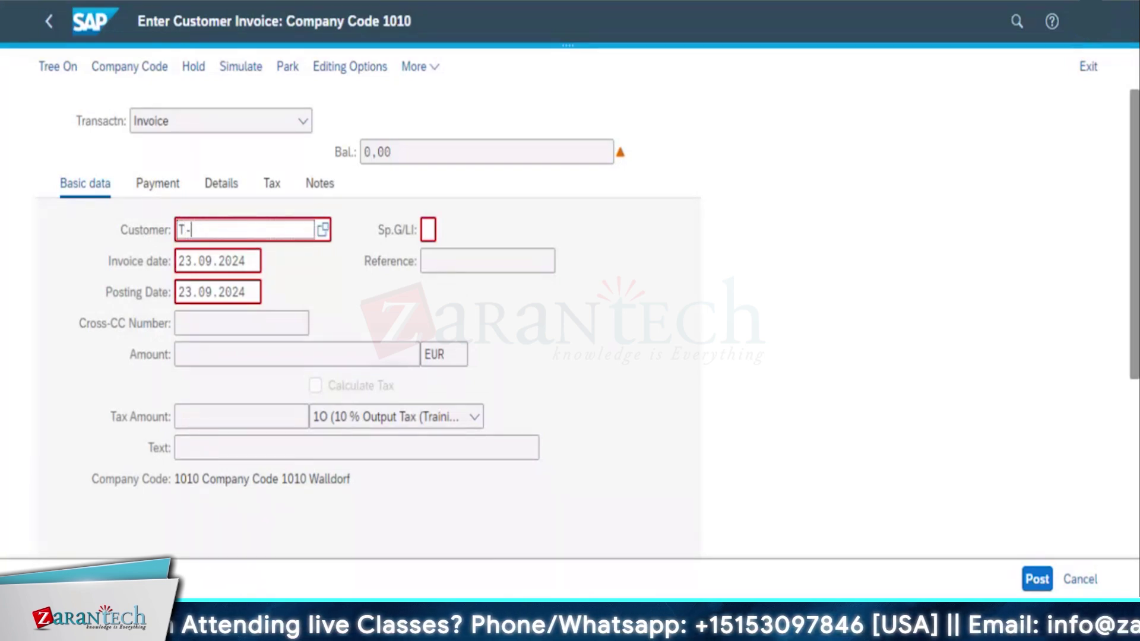
key(BackSpace)
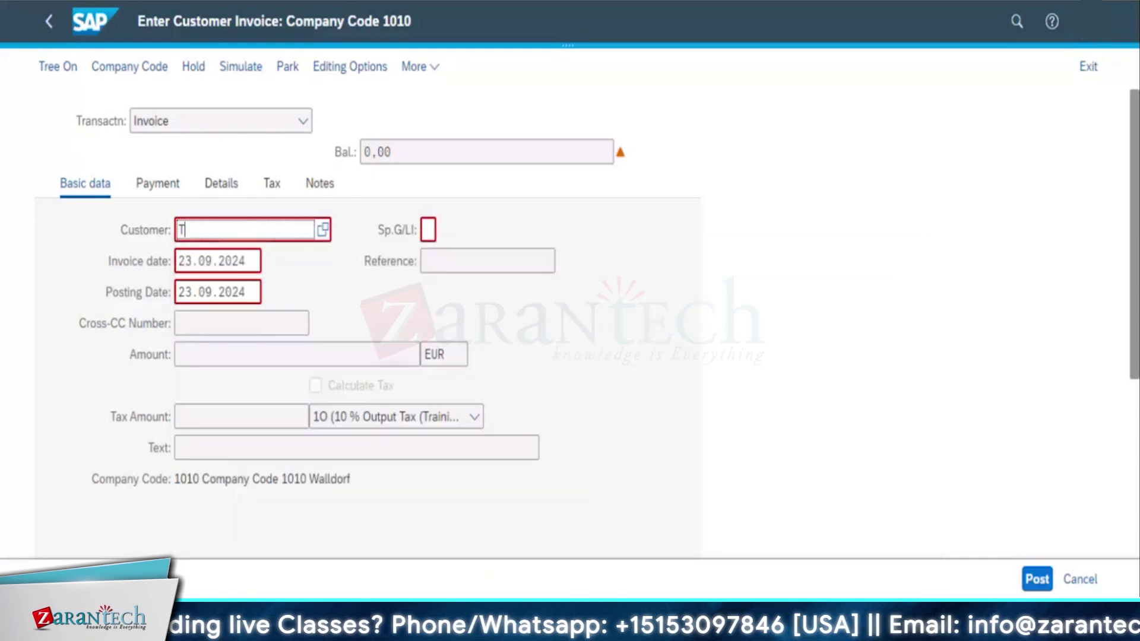
text(A-)
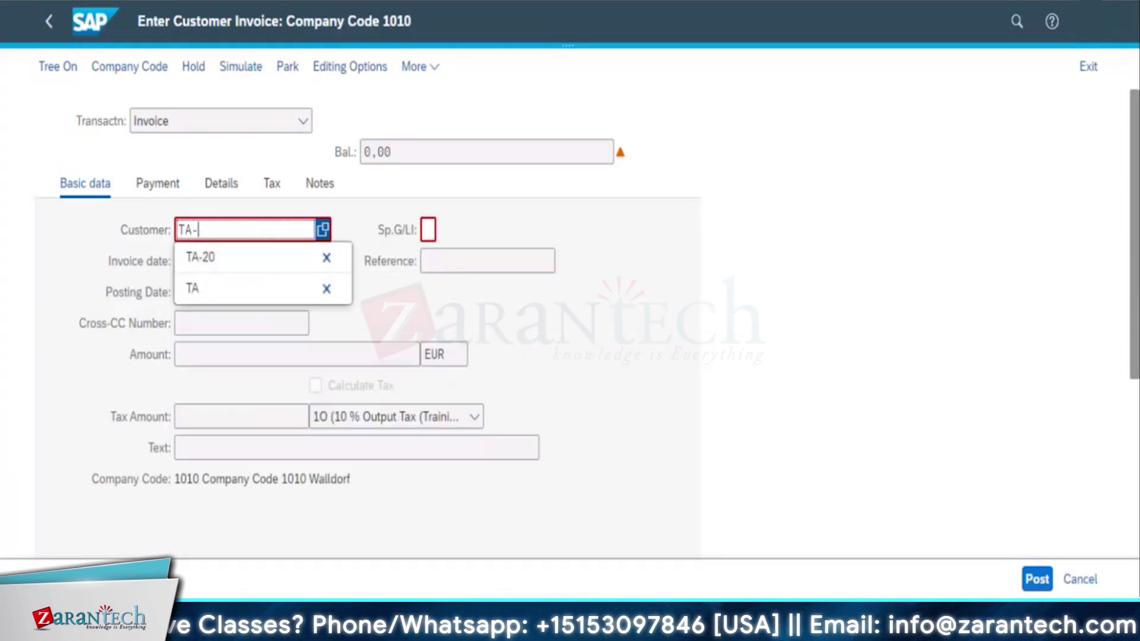
text(20)
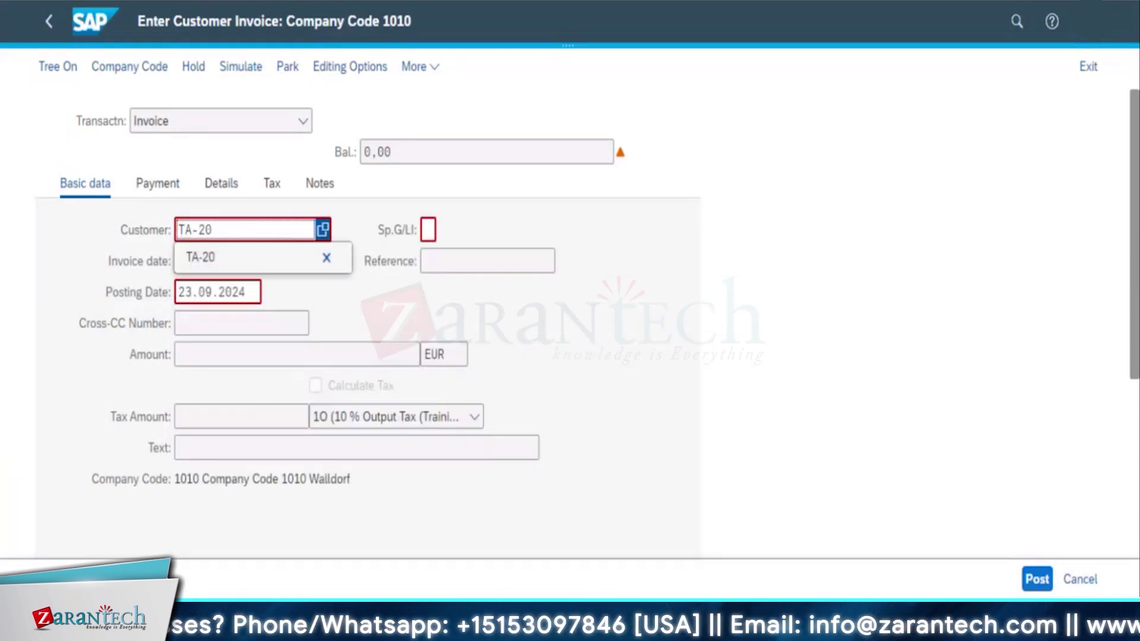
click(237, 262)
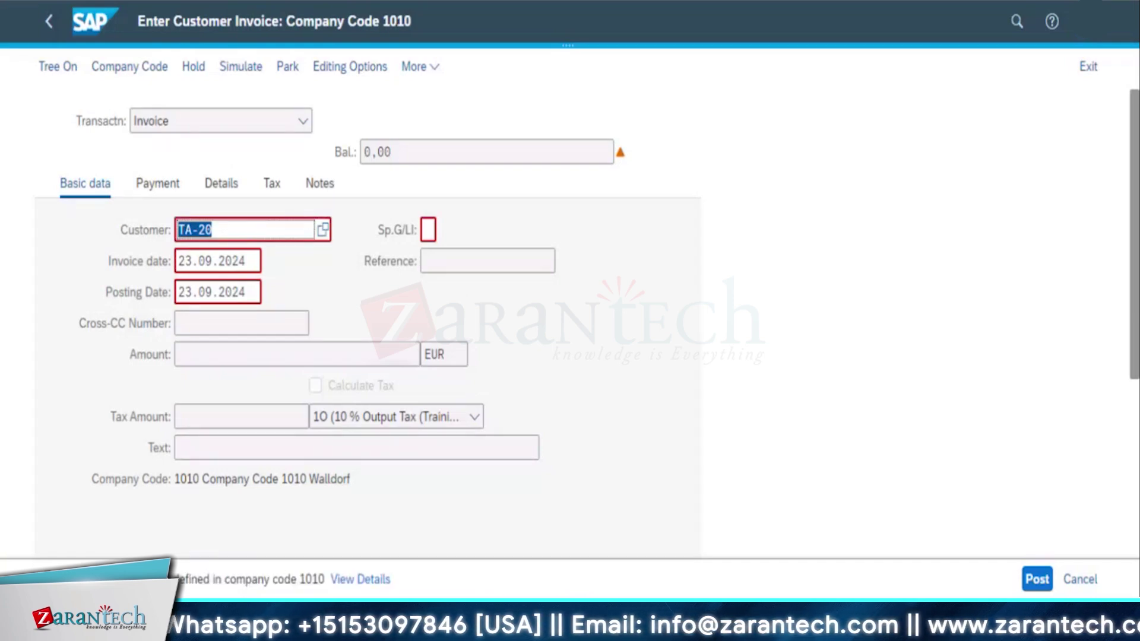
key(BackSpace)
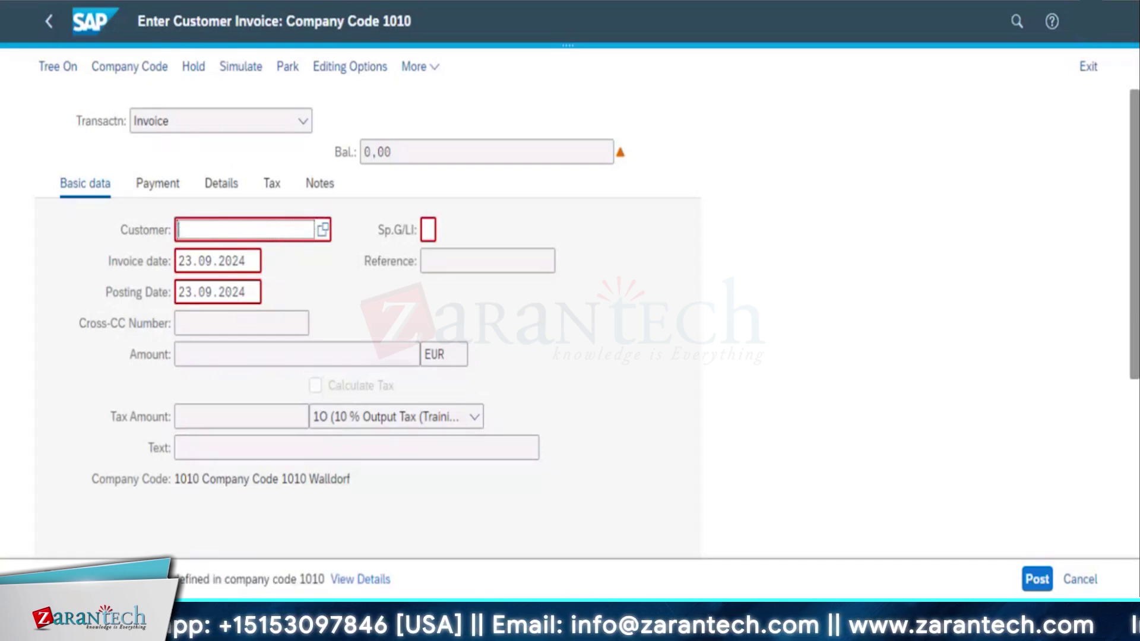
Search the customer value help for customer 200, which triggers an ABAP runtime error.
click(323, 231)
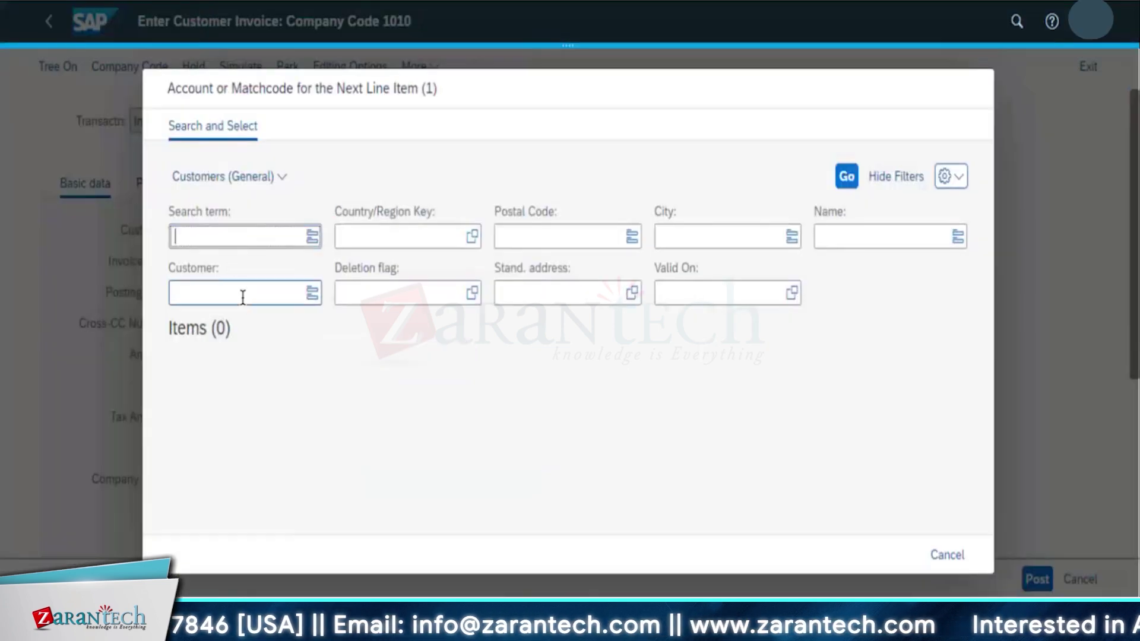
click(845, 177)
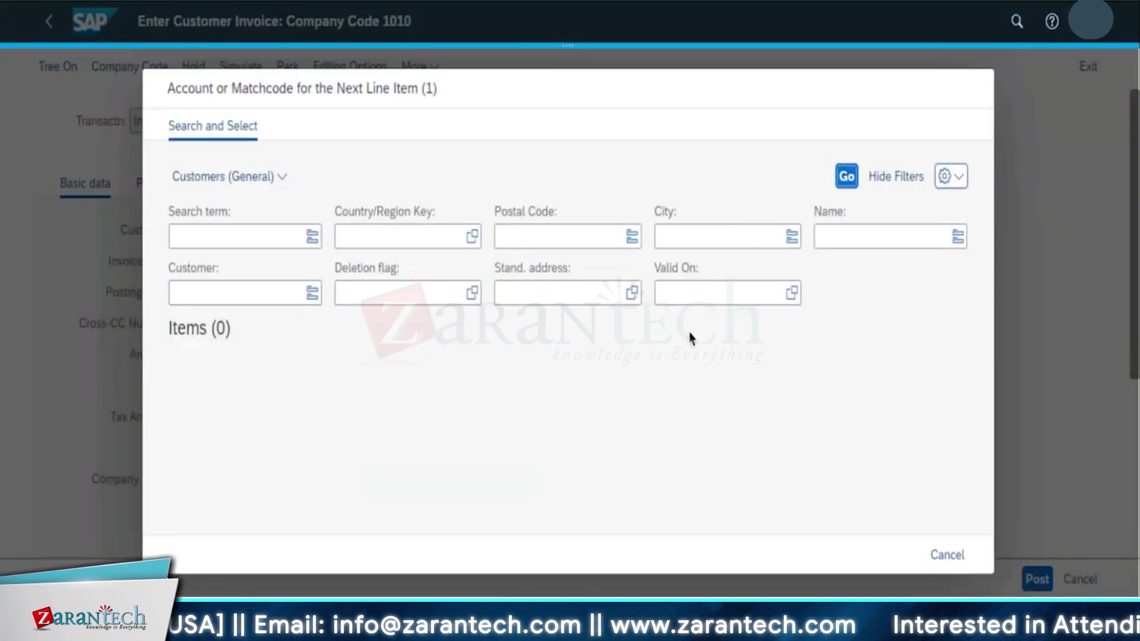
click(259, 237)
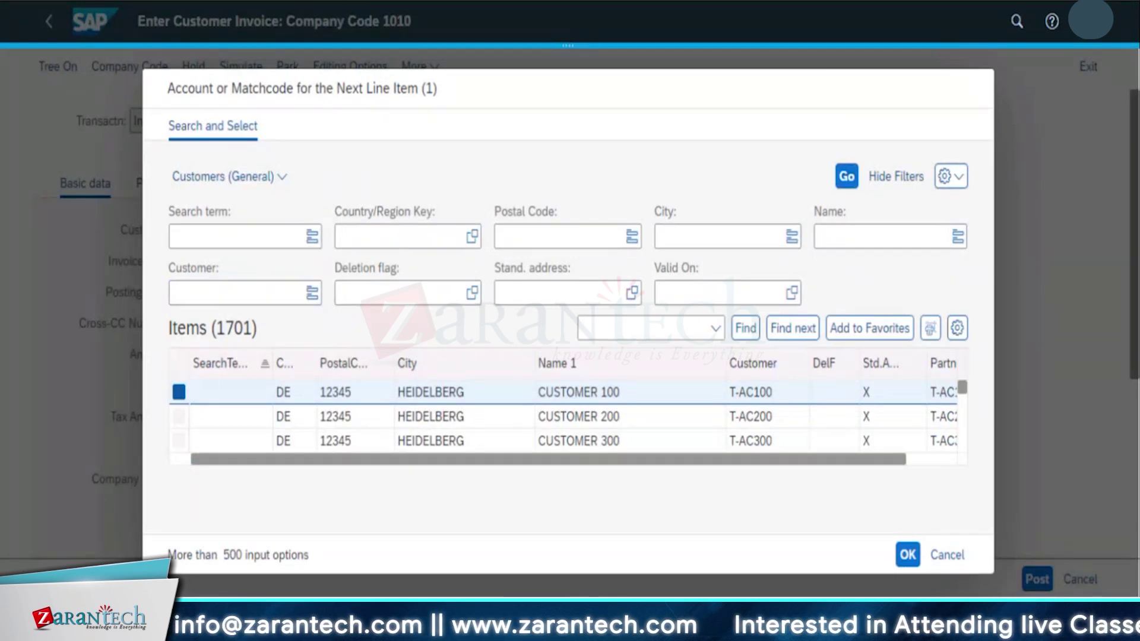
click(243, 293)
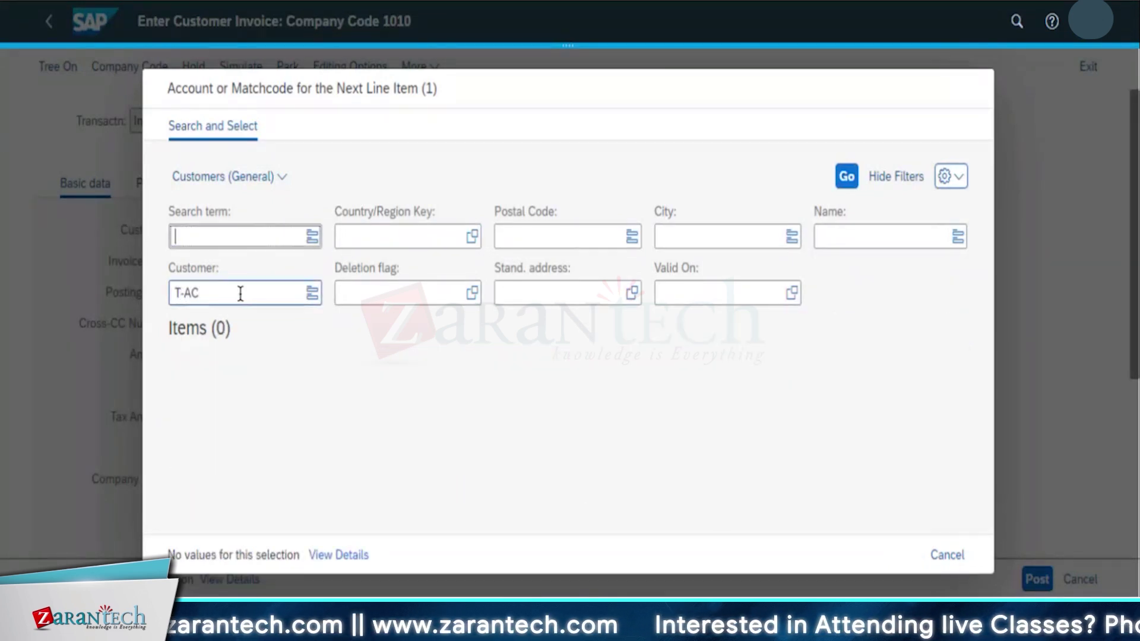
text(200)
key(Return)
Return home and reopen the 'create outgoing invoices' app for a fresh invoice.
click(49, 21)
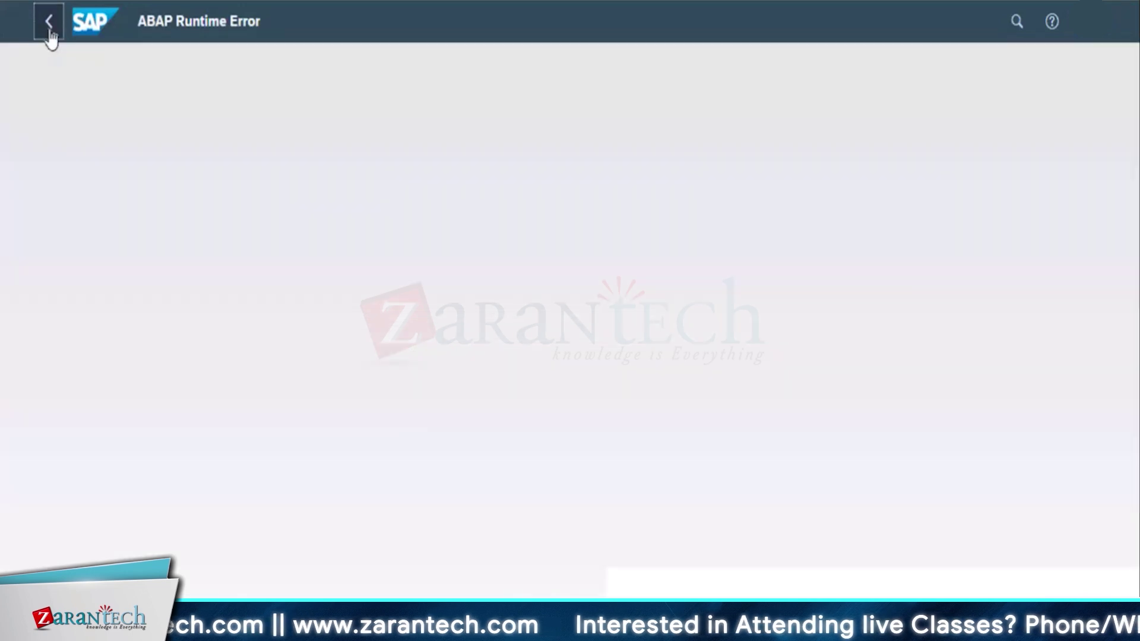
click(1016, 21)
text(creea)
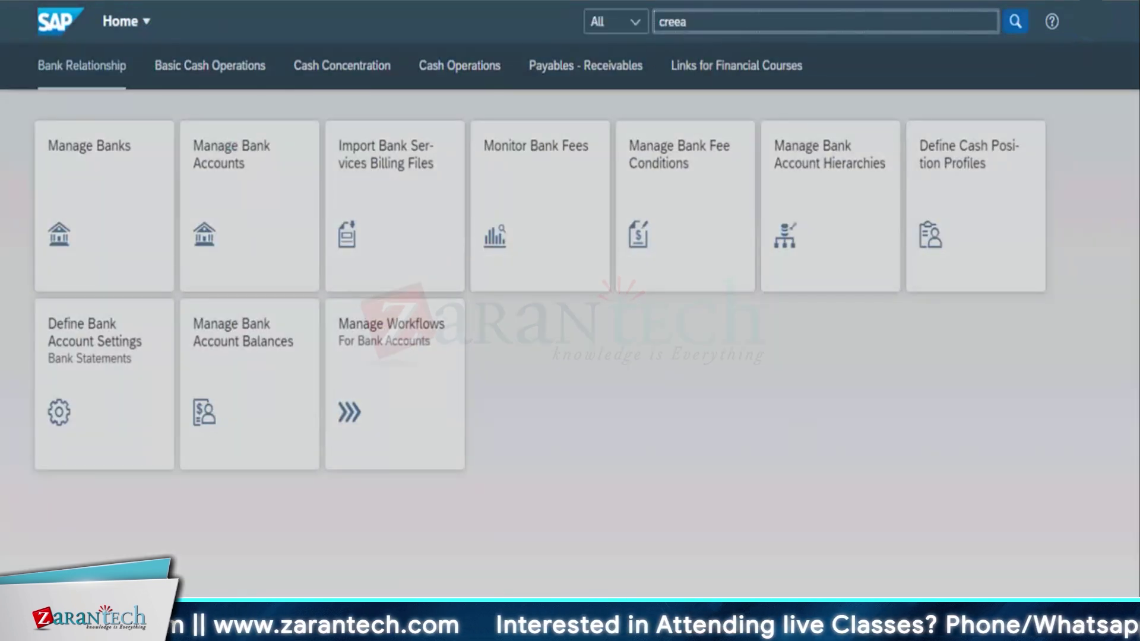
key(BackSpace)
key(BackSpace)
text(ate outgoing invo)
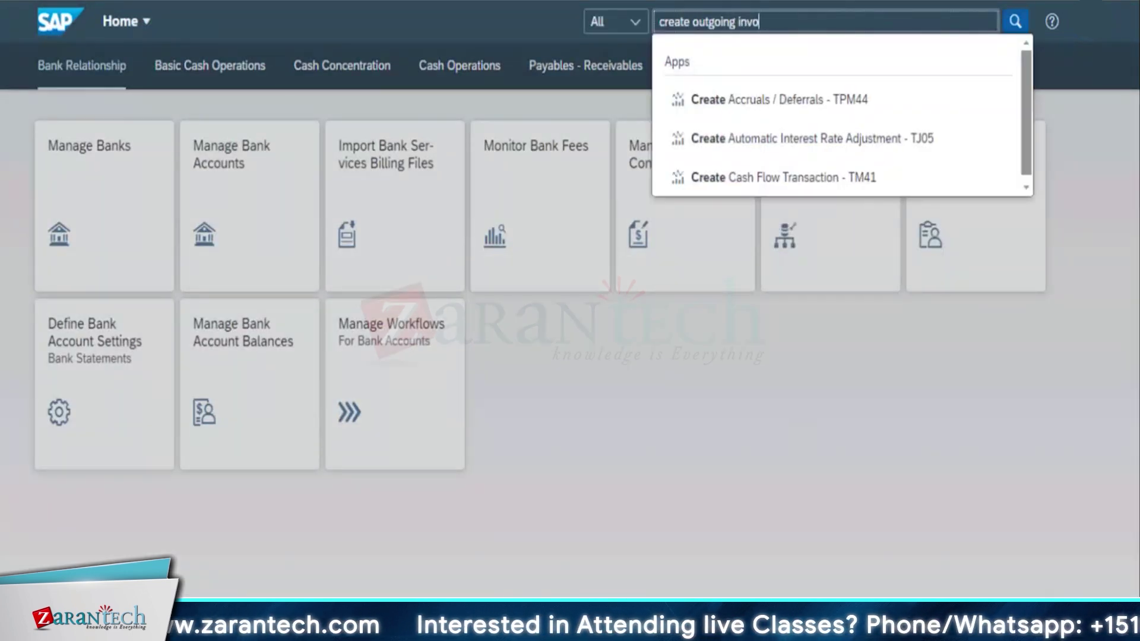
text(ices)
key(Return)
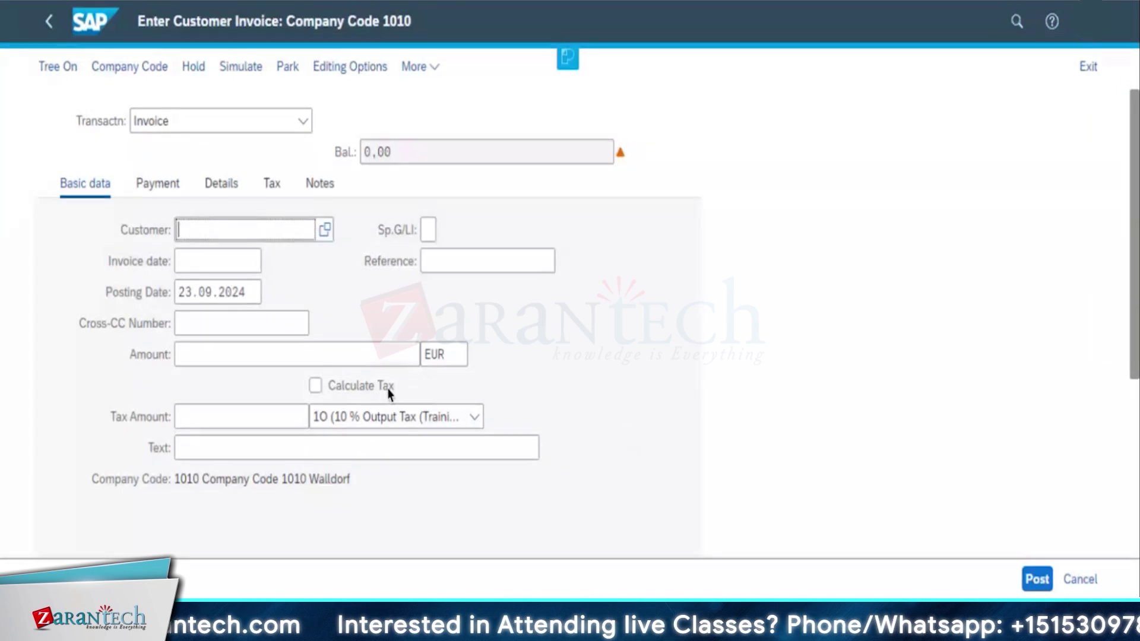
Pick customer T-OVW13 and set the invoice date to 23.09.2024.
click(325, 237)
click(849, 181)
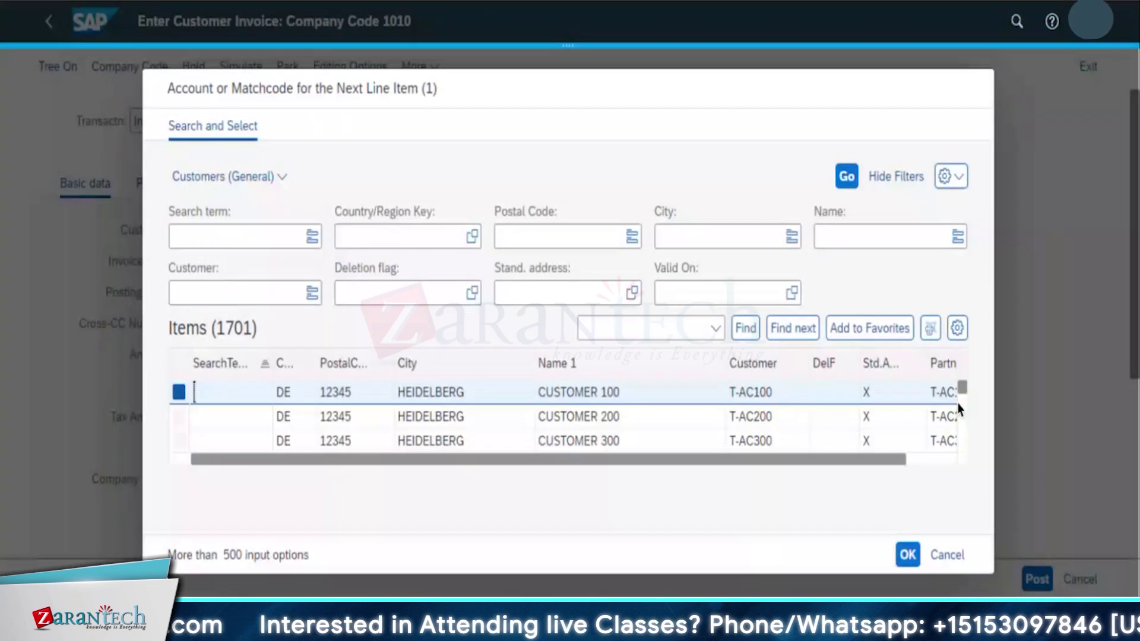
drag(962, 392, 963, 403)
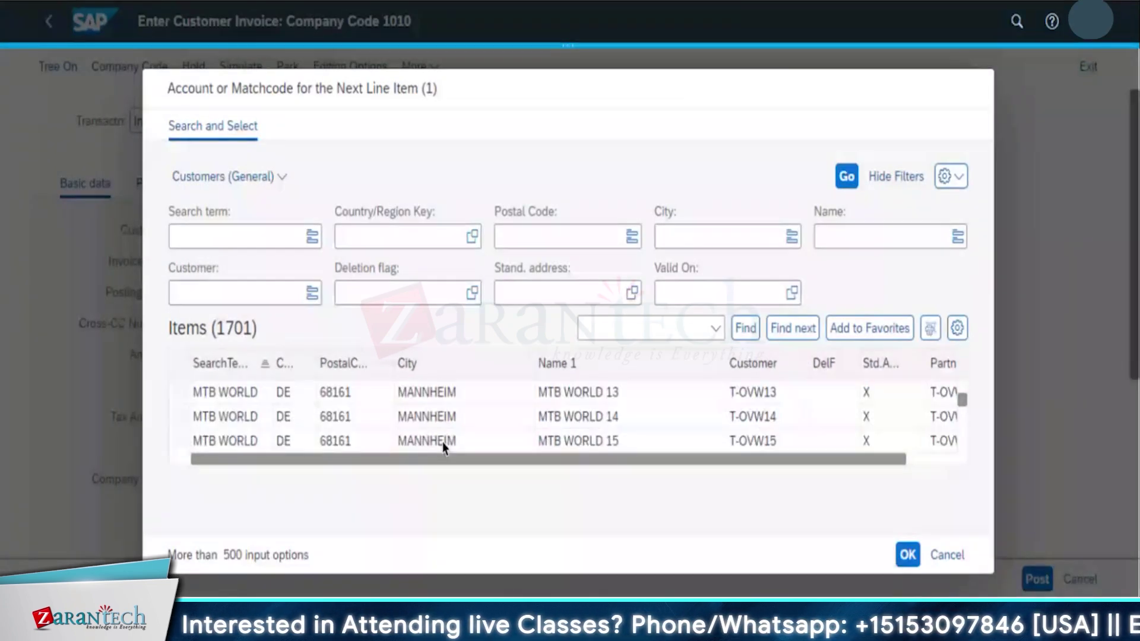
double_click(654, 395)
click(214, 260)
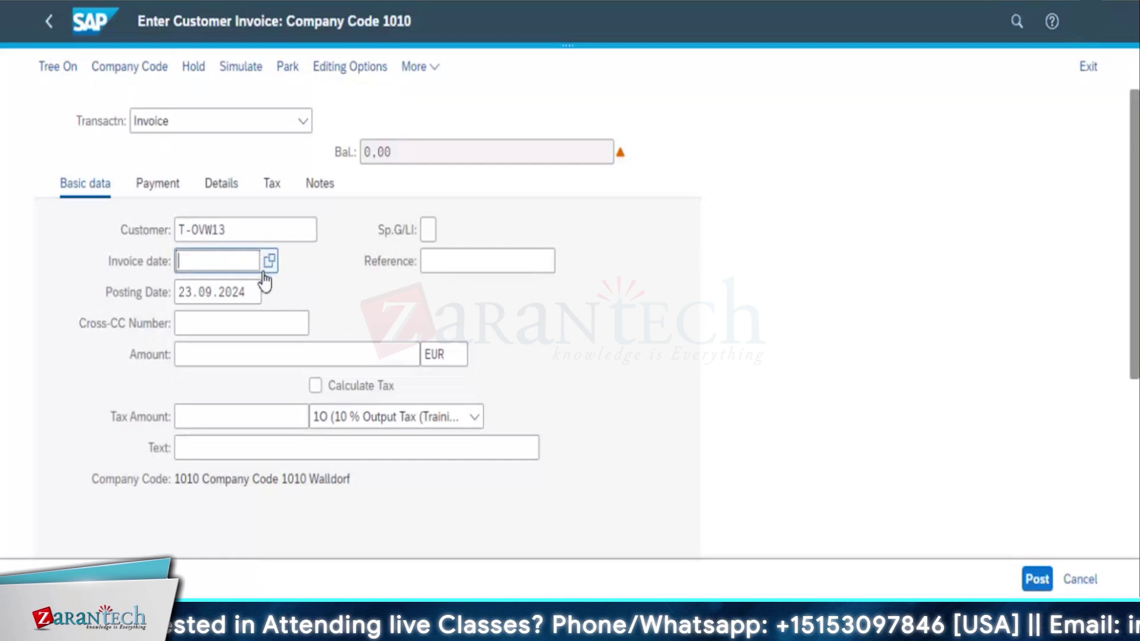
click(268, 261)
click(421, 443)
Turn on tax calculation, enter amount 8800, and choose tax code A1 (19% output tax).
click(316, 386)
click(362, 354)
text(8800)
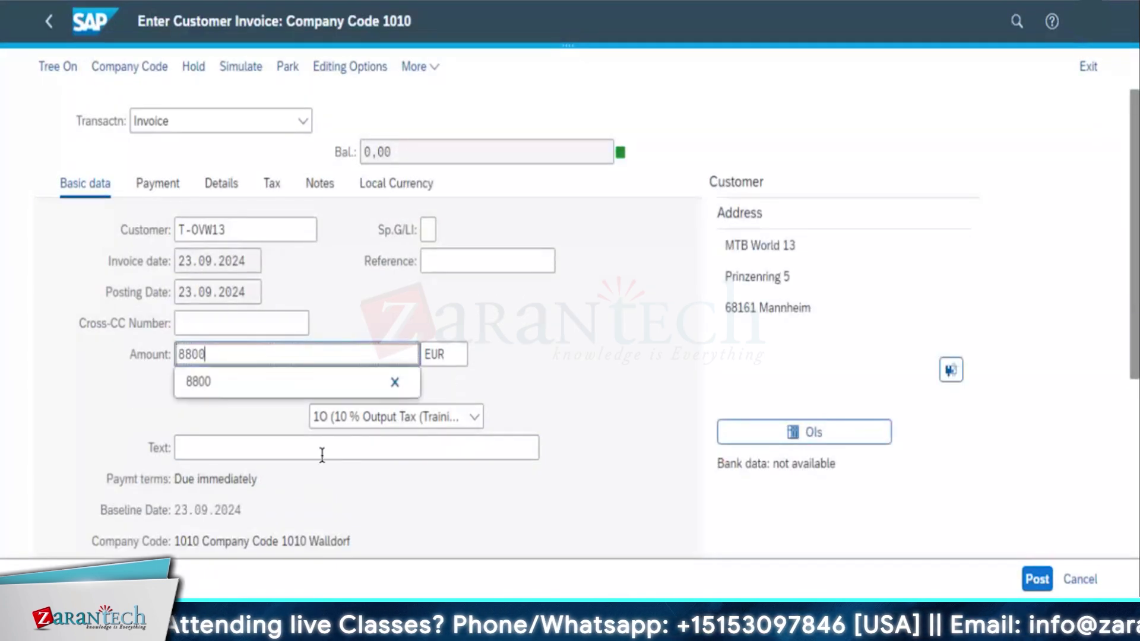
key(Return)
scroll(275, 407, down, 5)
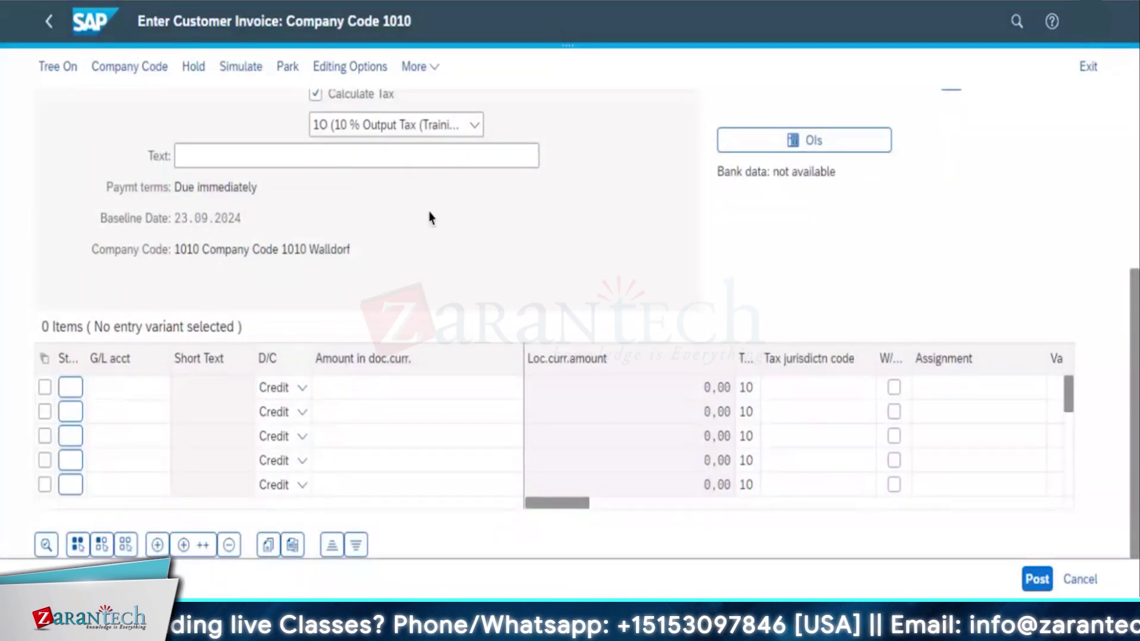
click(396, 125)
click(374, 216)
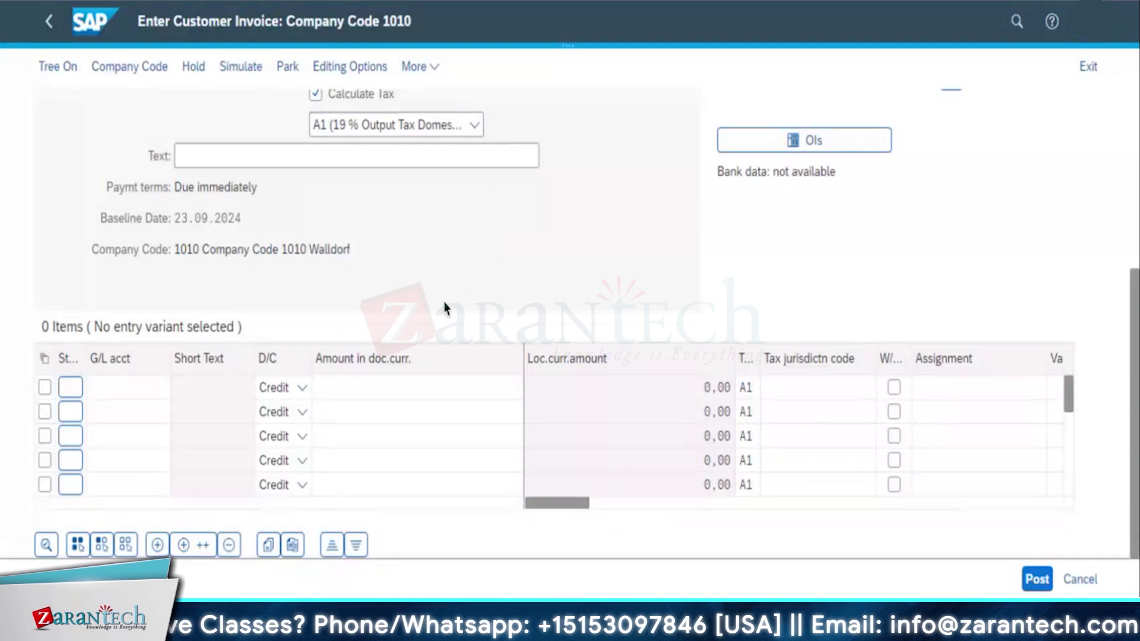
click(383, 463)
scroll(383, 463, up, 3)
scroll(251, 407, down, 3)
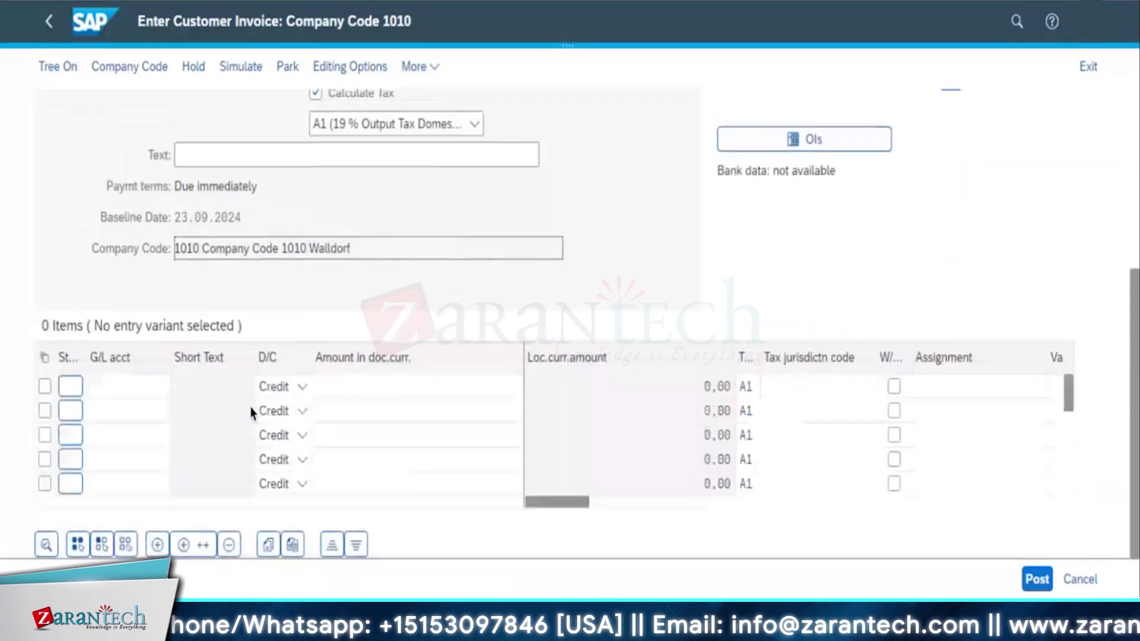
Fill the first item with G/L account 10010102 (Petty Cash 02) and amount 8800.
click(139, 387)
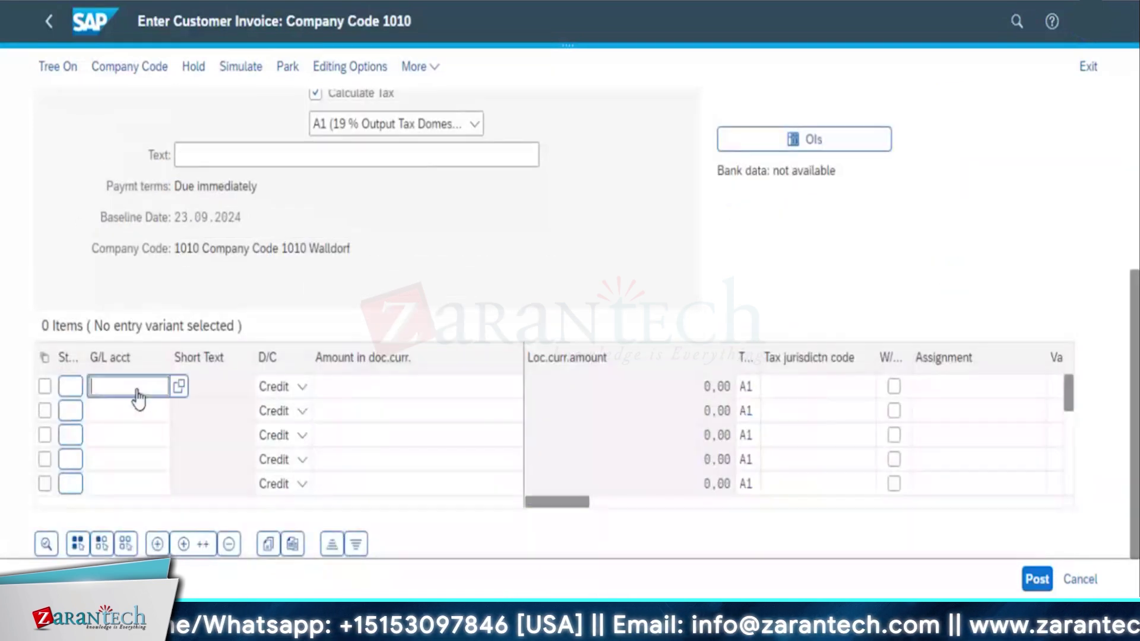
click(179, 386)
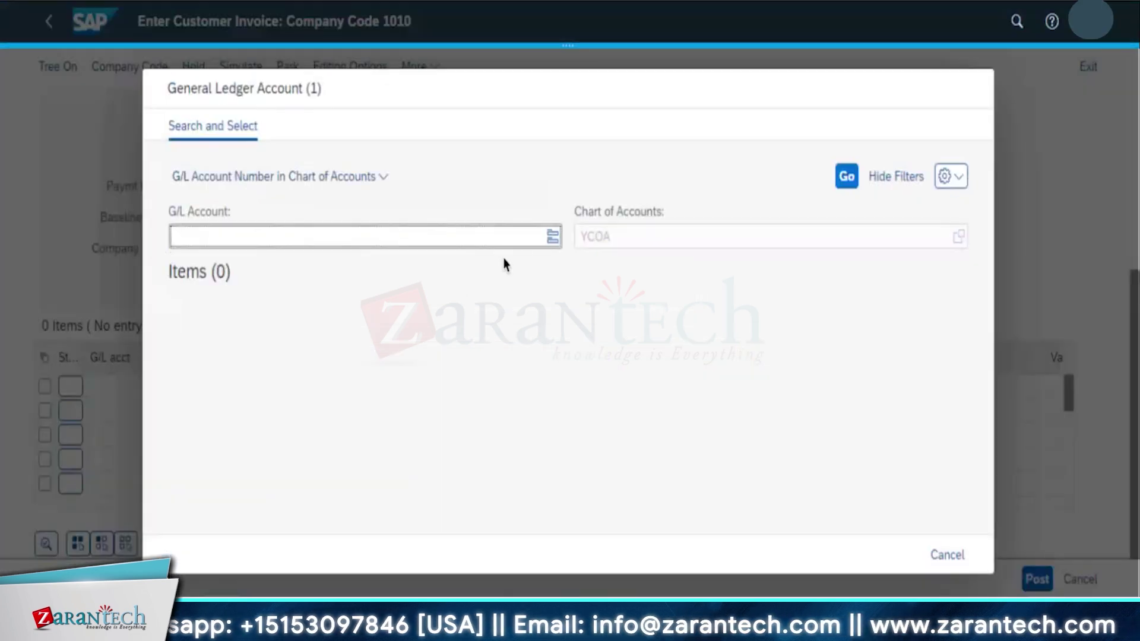
click(551, 243)
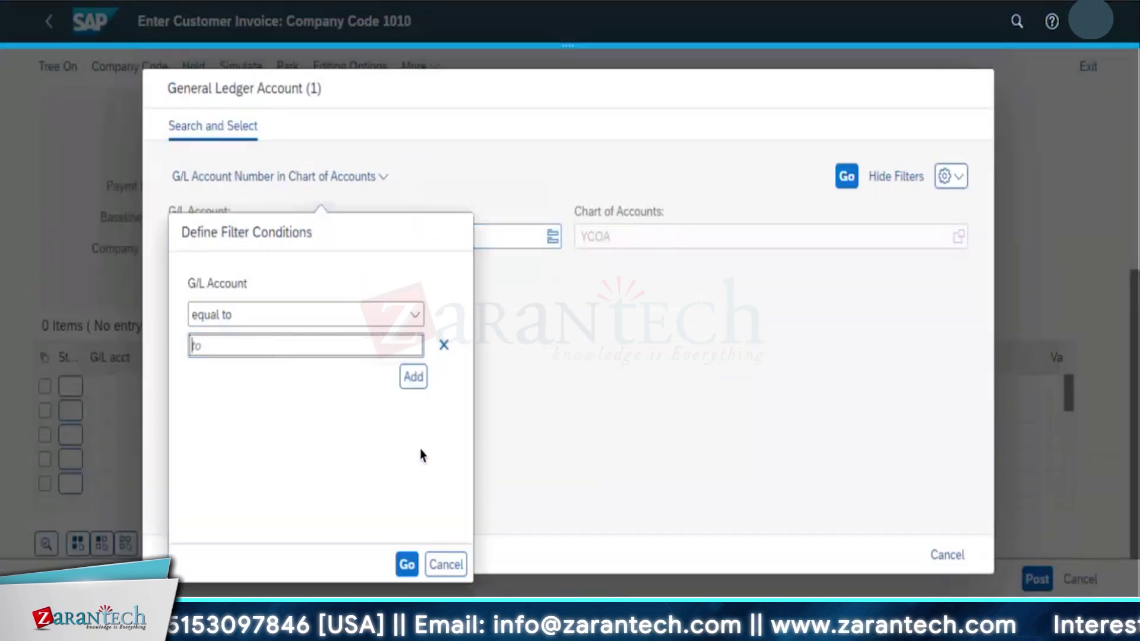
click(406, 562)
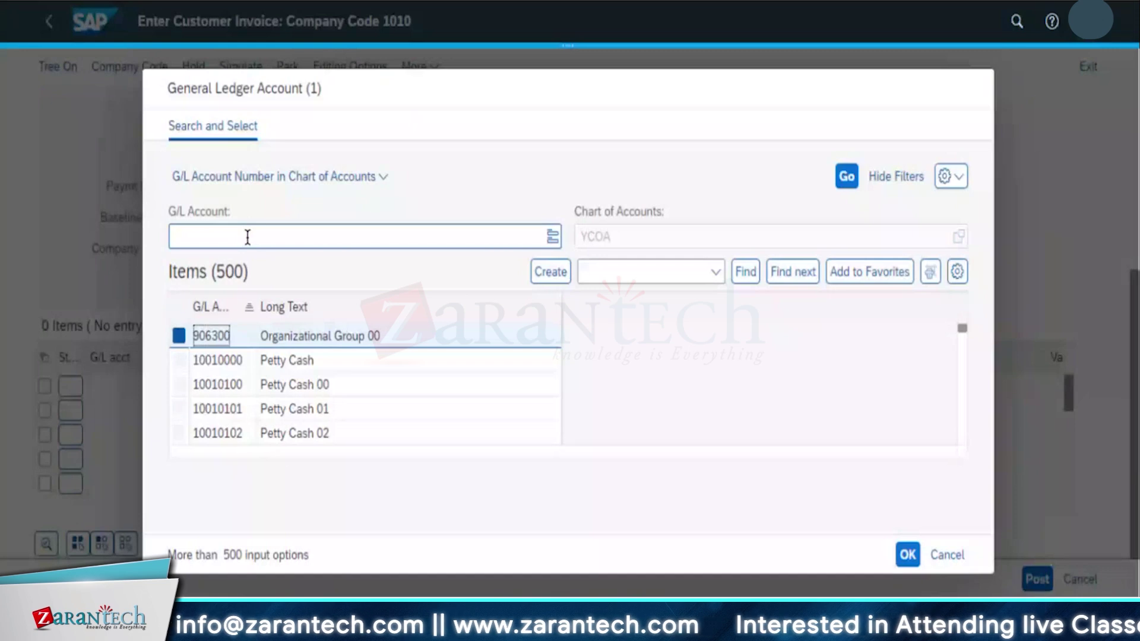
double_click(281, 435)
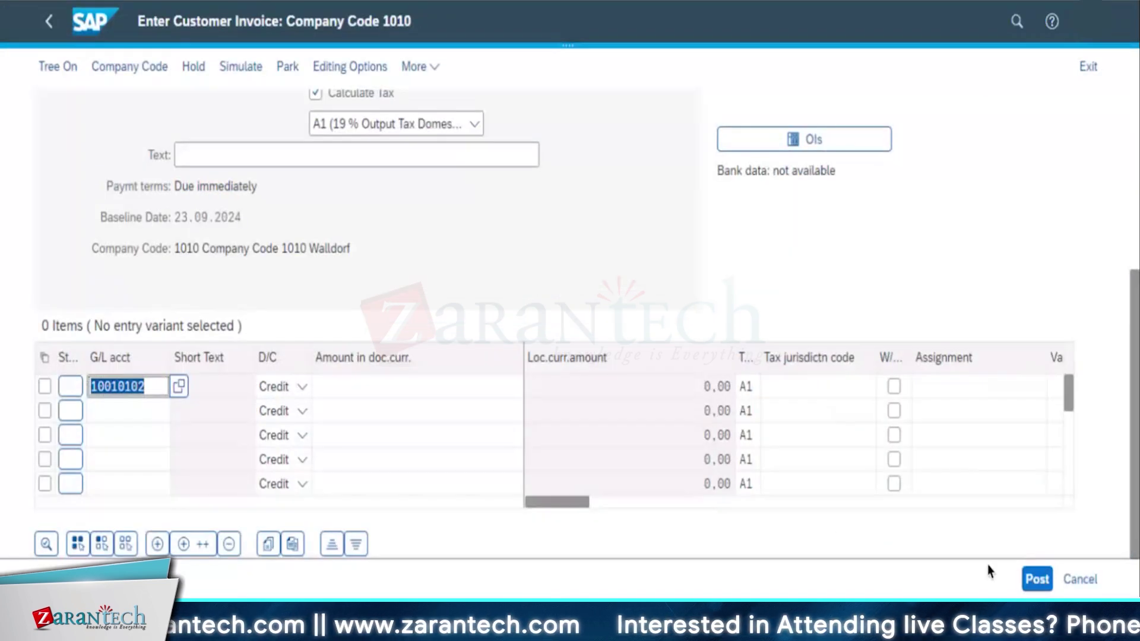
click(381, 392)
text(8800)
key(Return)
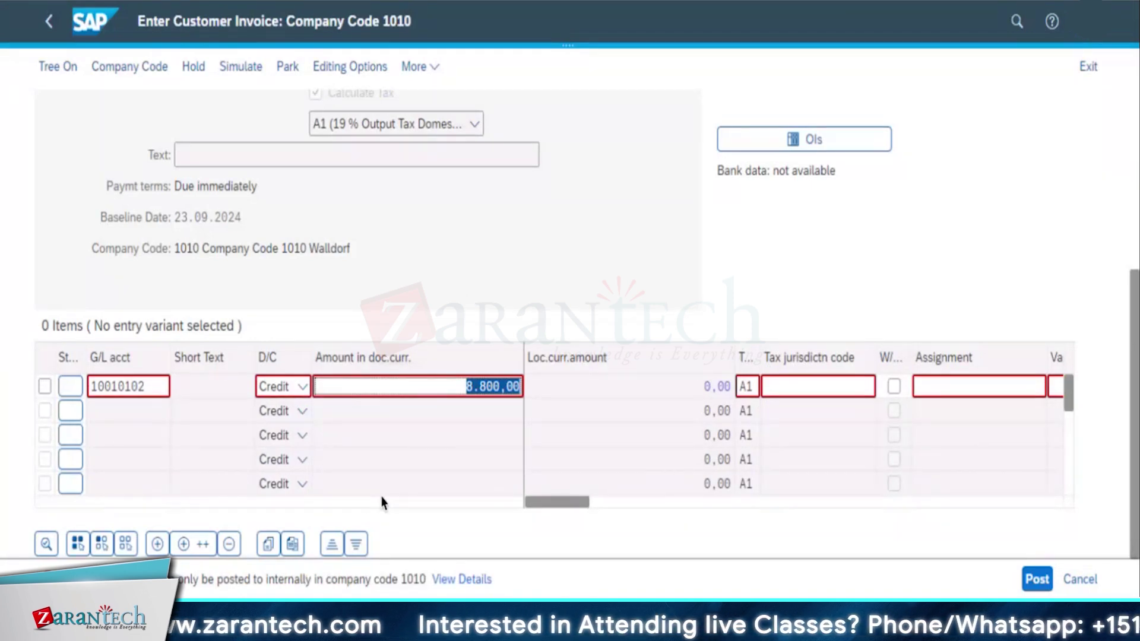
Search the G/L account list for 'sales' and then for '450'.
click(133, 386)
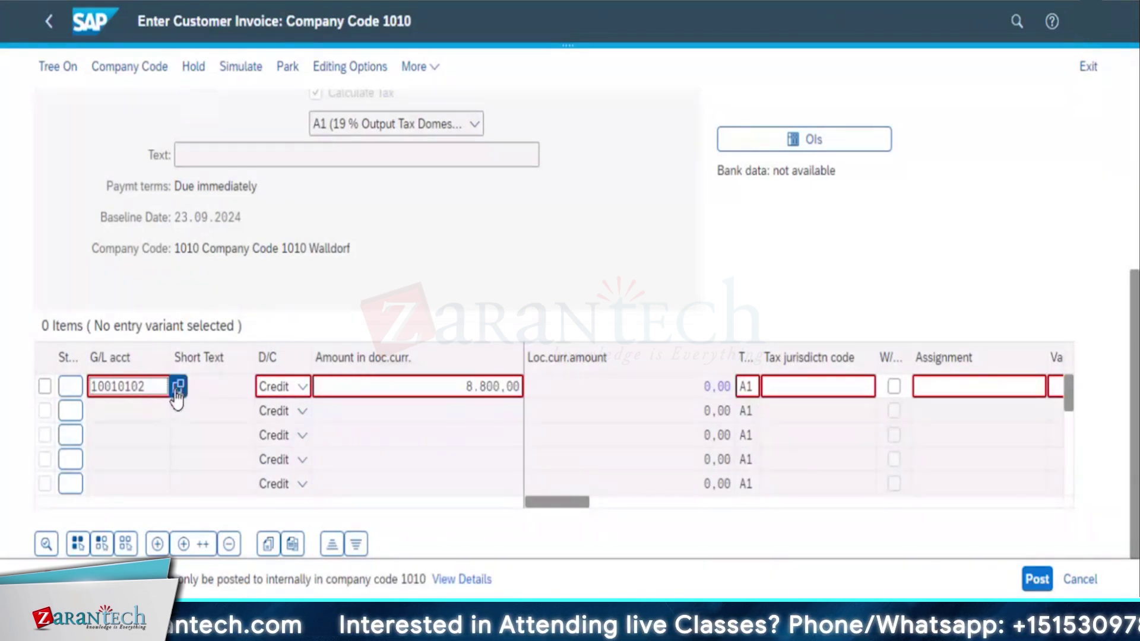
click(168, 386)
click(843, 185)
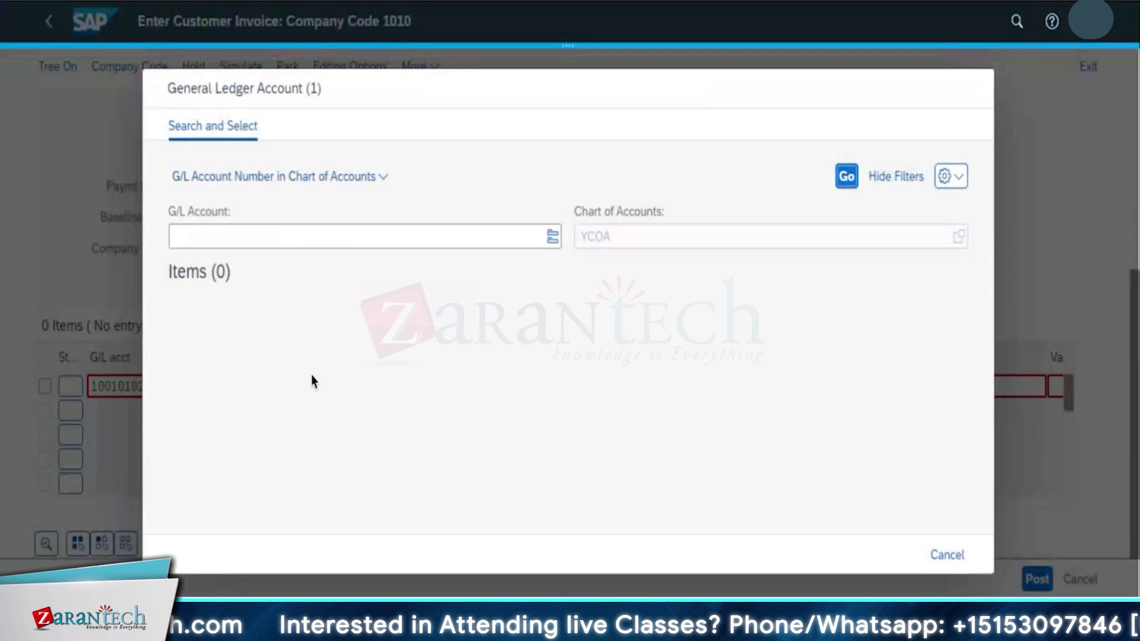
click(300, 238)
text(sales)
key(Return)
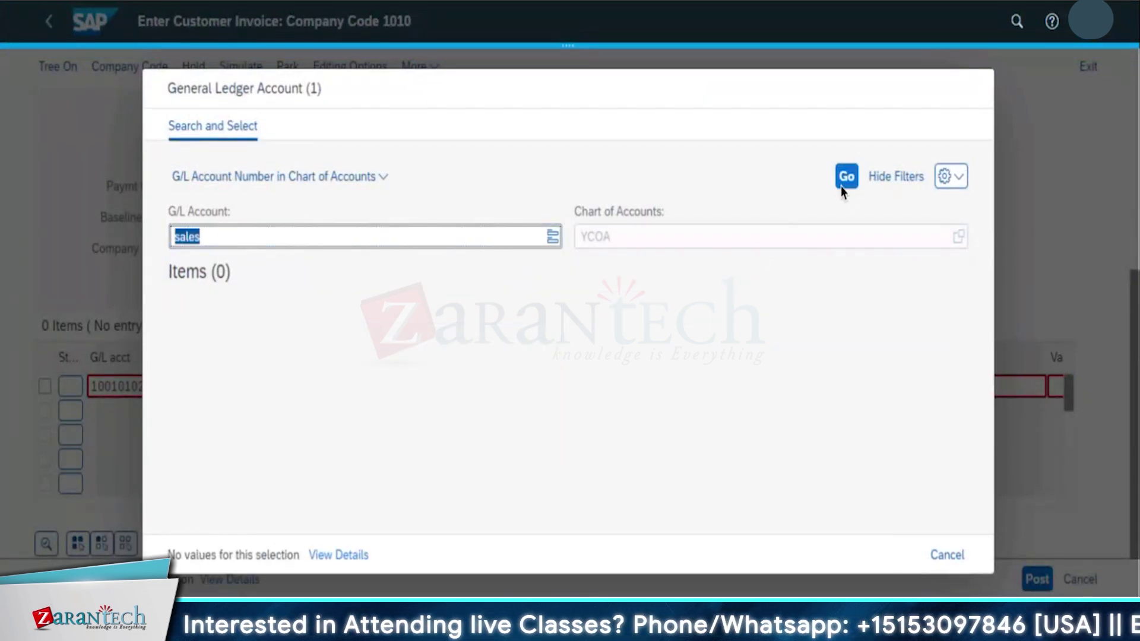
click(352, 233)
key(BackSpace)
Close the account search and enter G/L account 41000400 on the first item.
key(BackSpace)
key(BackSpace)
key(BackSpace)
key(BackSpace)
text(450)
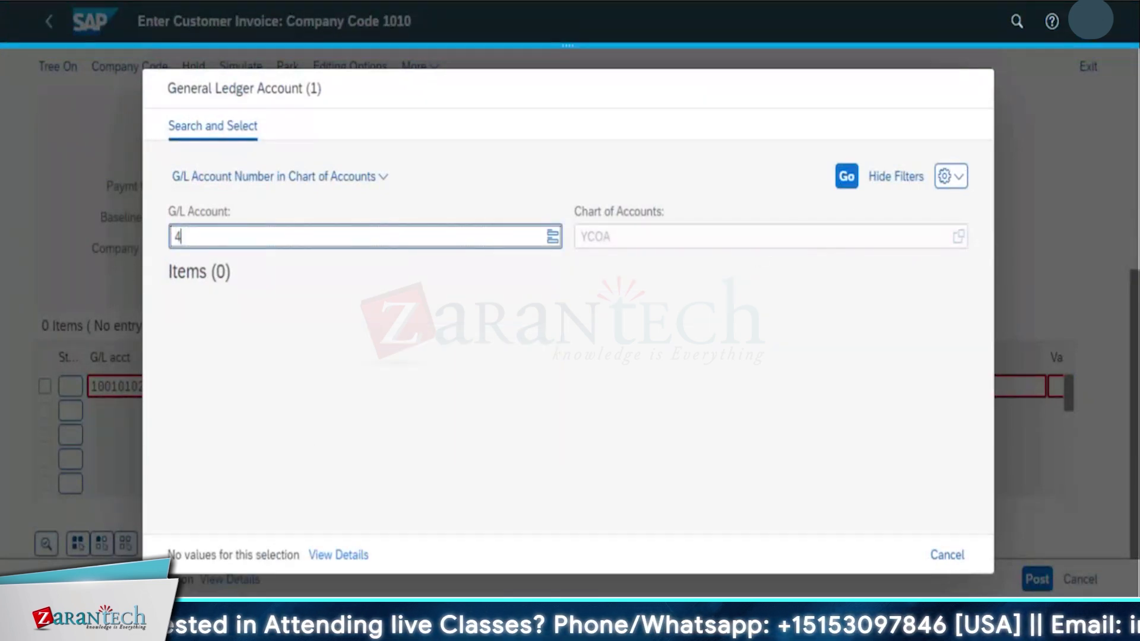
key(Return)
click(252, 237)
key(BackSpace)
key(BackSpace)
key(BackSpace)
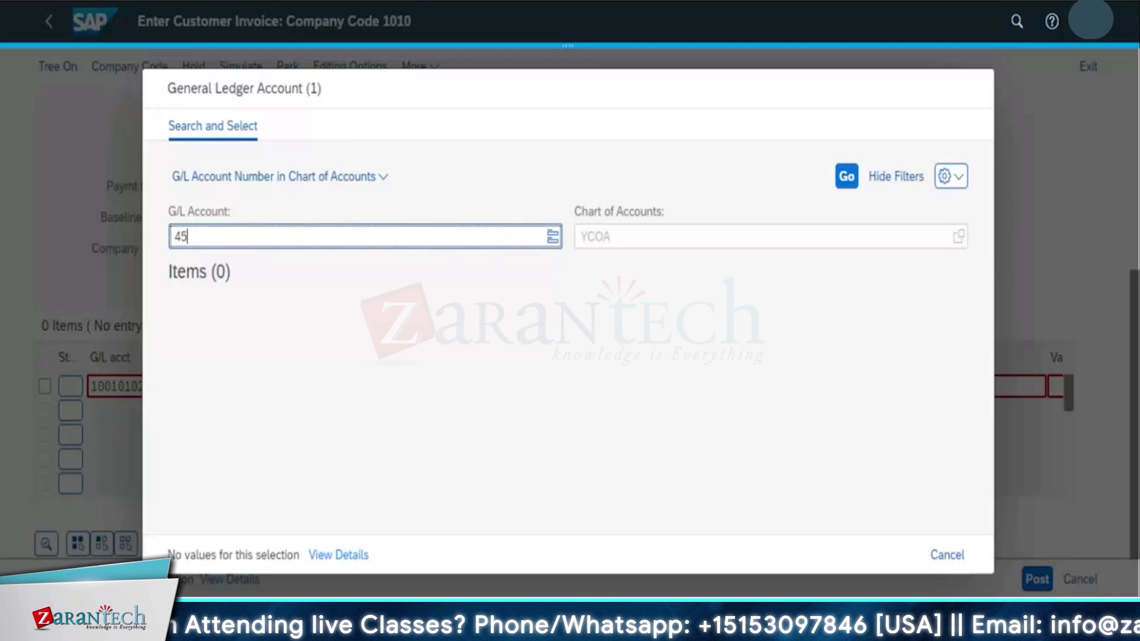
key(F4)
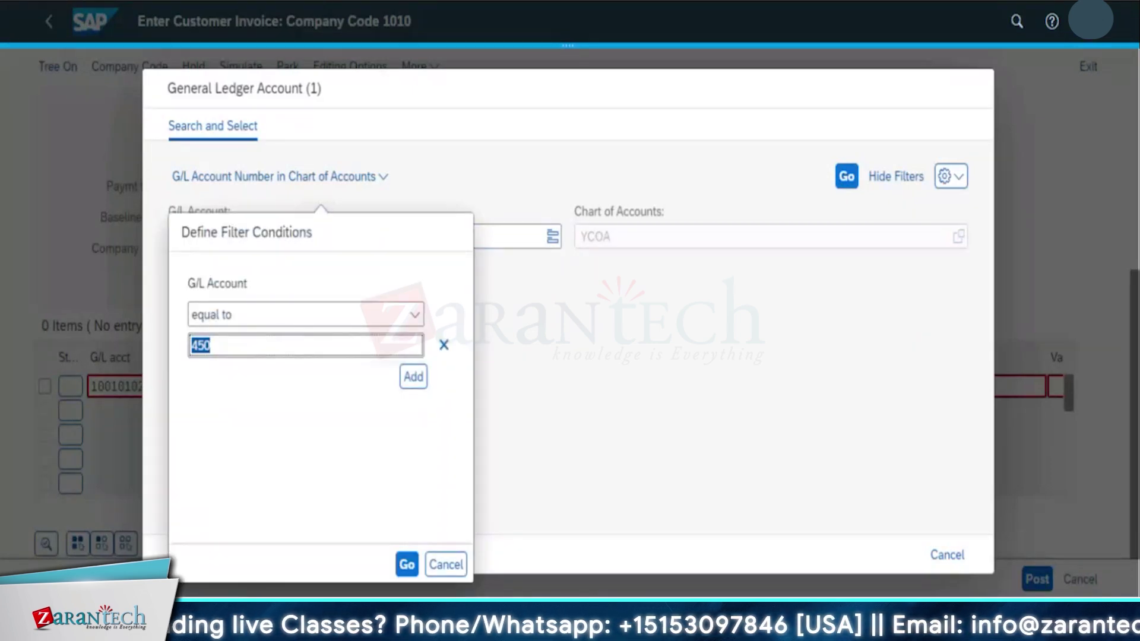
click(446, 565)
key(Escape)
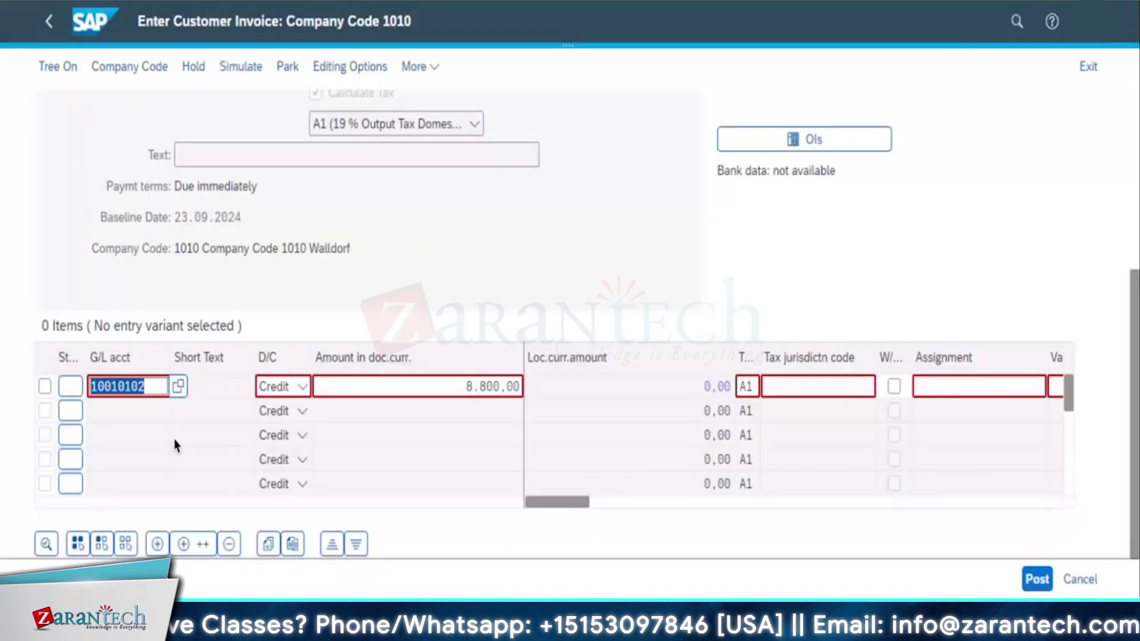
text(4100)
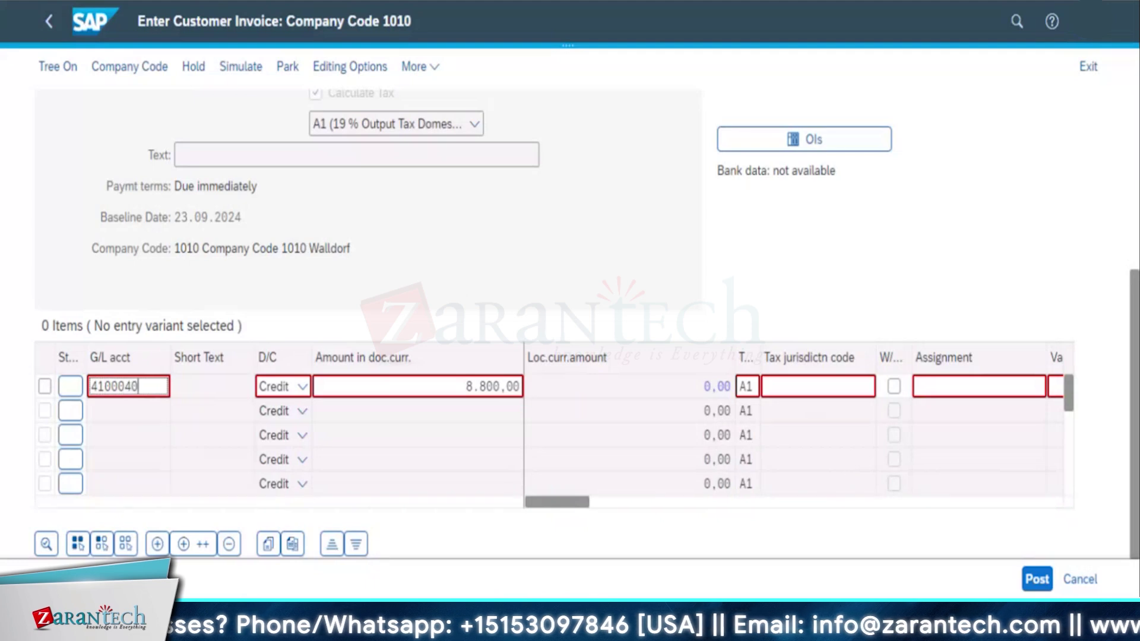
key(Return)
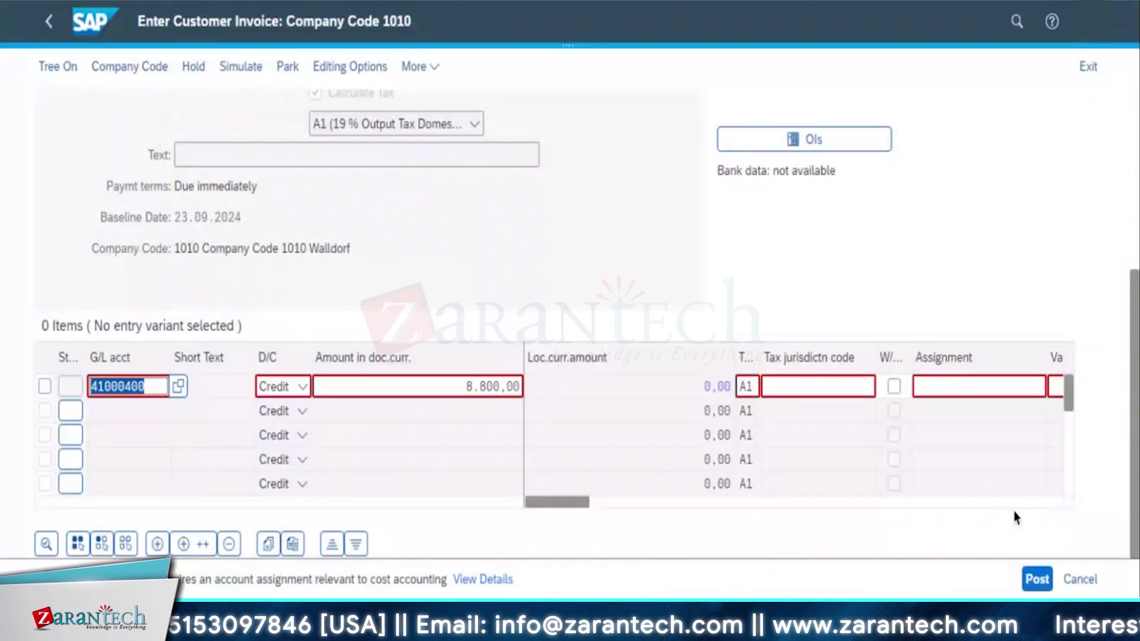
mouse_move(552, 503)
mouse_down()
mouse_move(592, 503)
mouse_move(567, 503)
mouse_up()
click(754, 392)
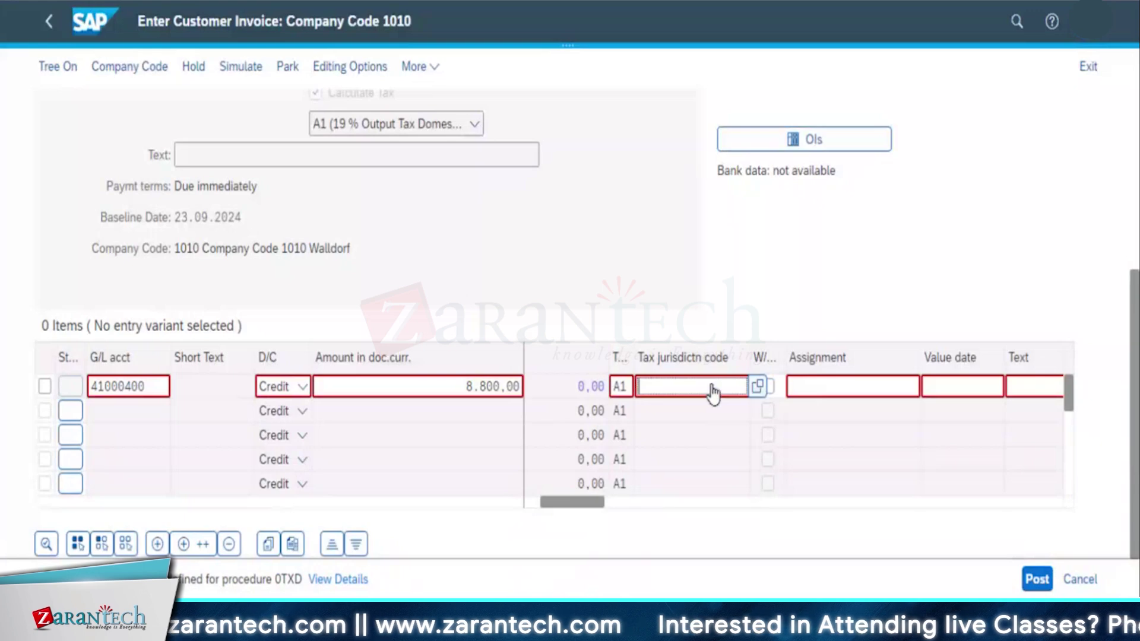
click(859, 392)
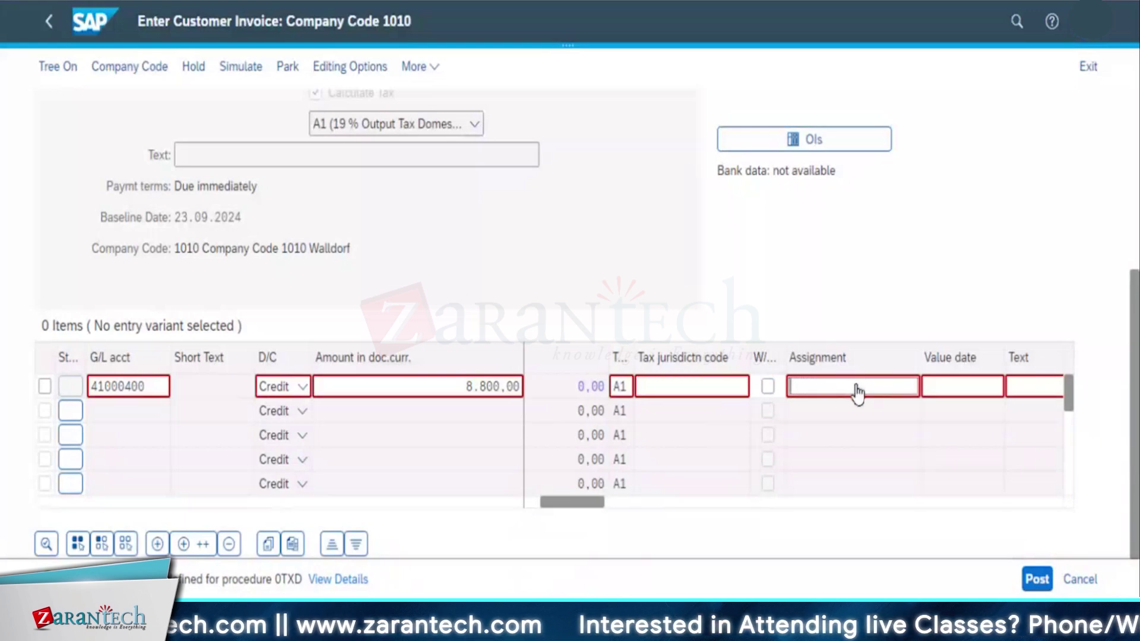
Open the 41000400 revenue line's details and browse cost centers without choosing one.
double_click(757, 465)
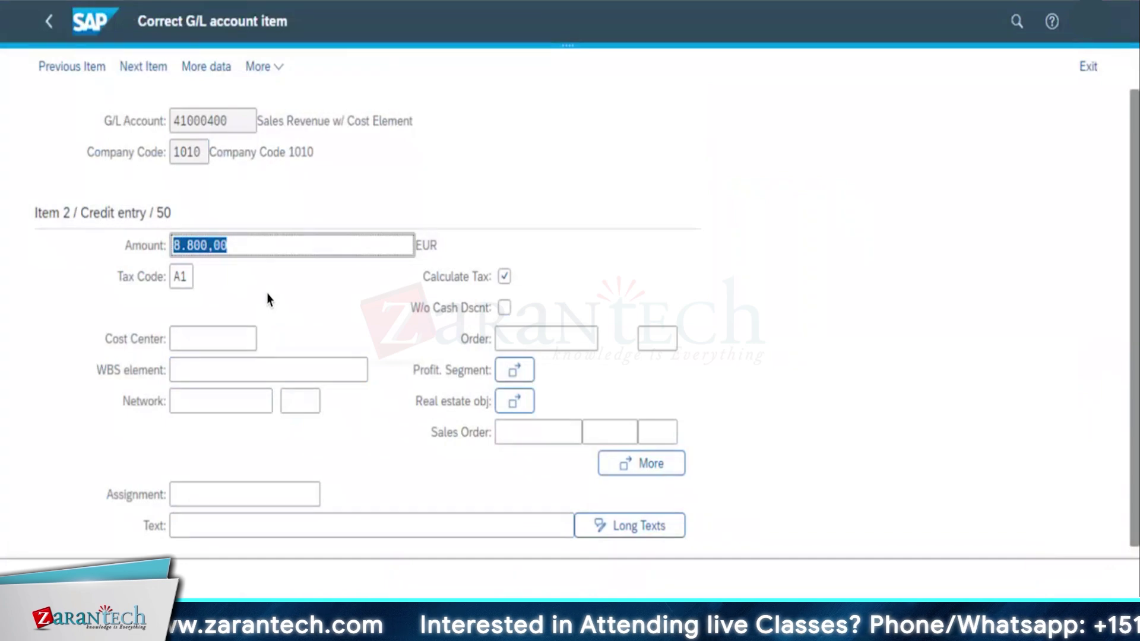
click(225, 340)
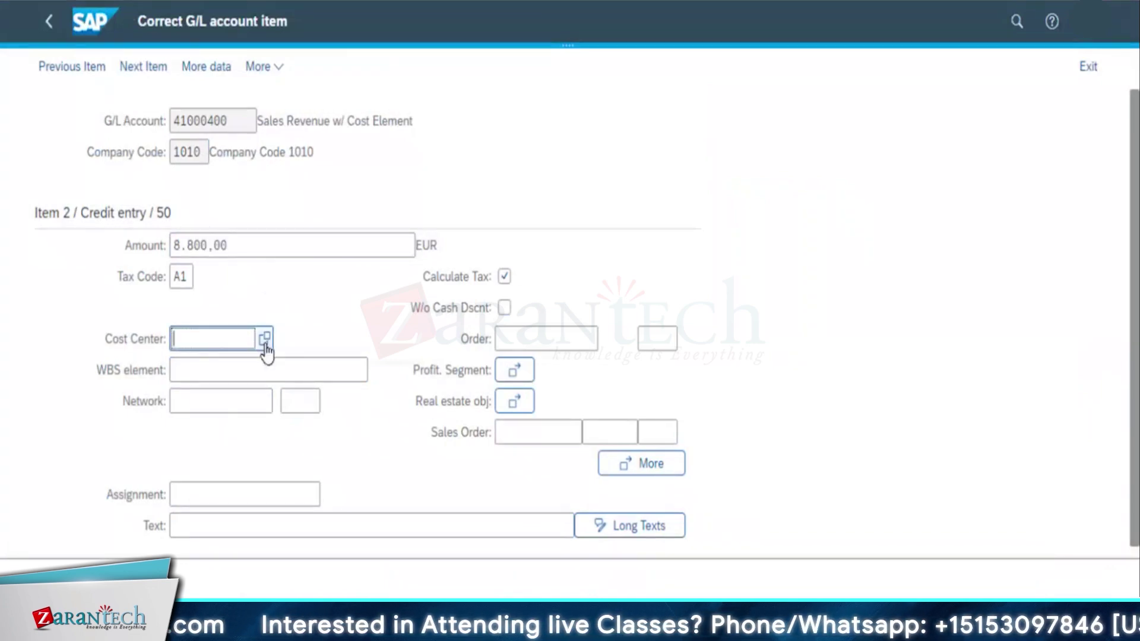
click(265, 338)
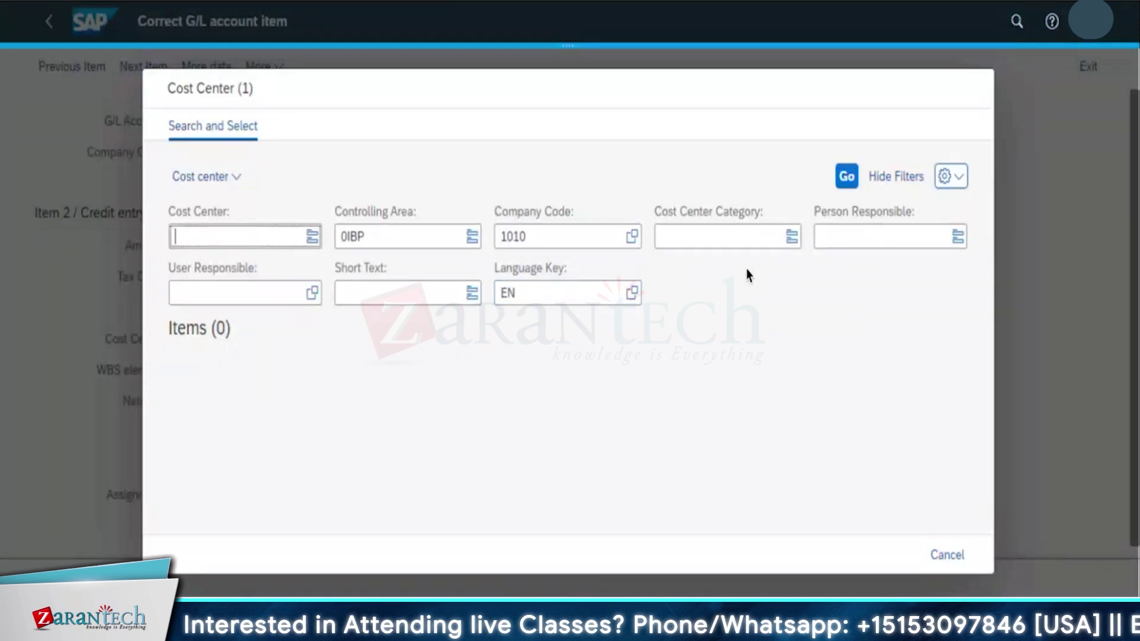
click(313, 237)
click(409, 565)
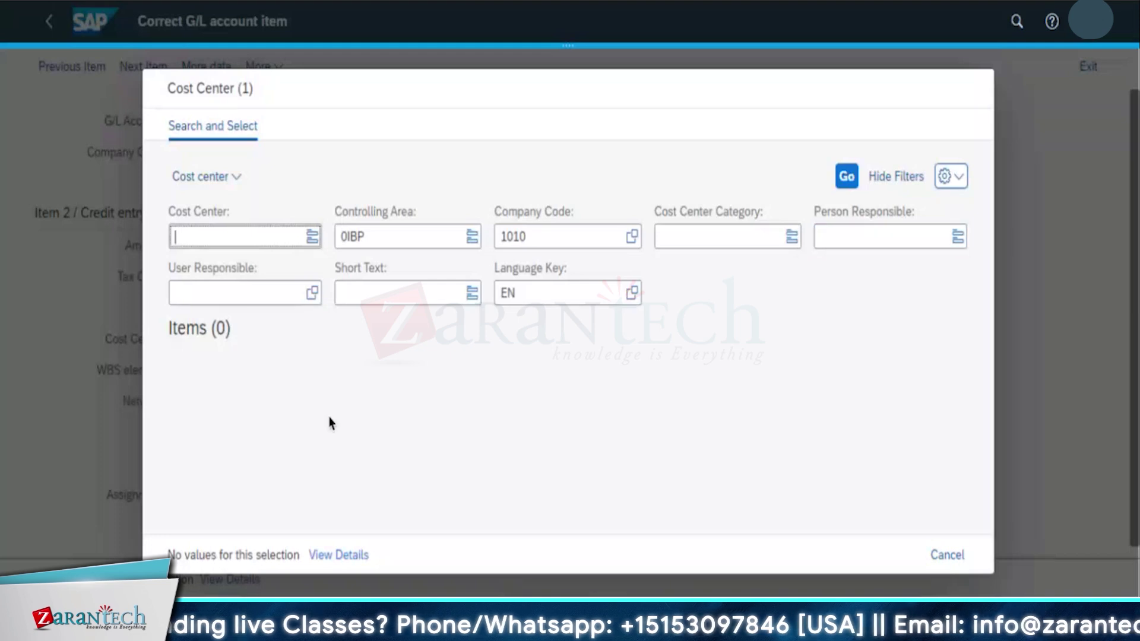
click(395, 305)
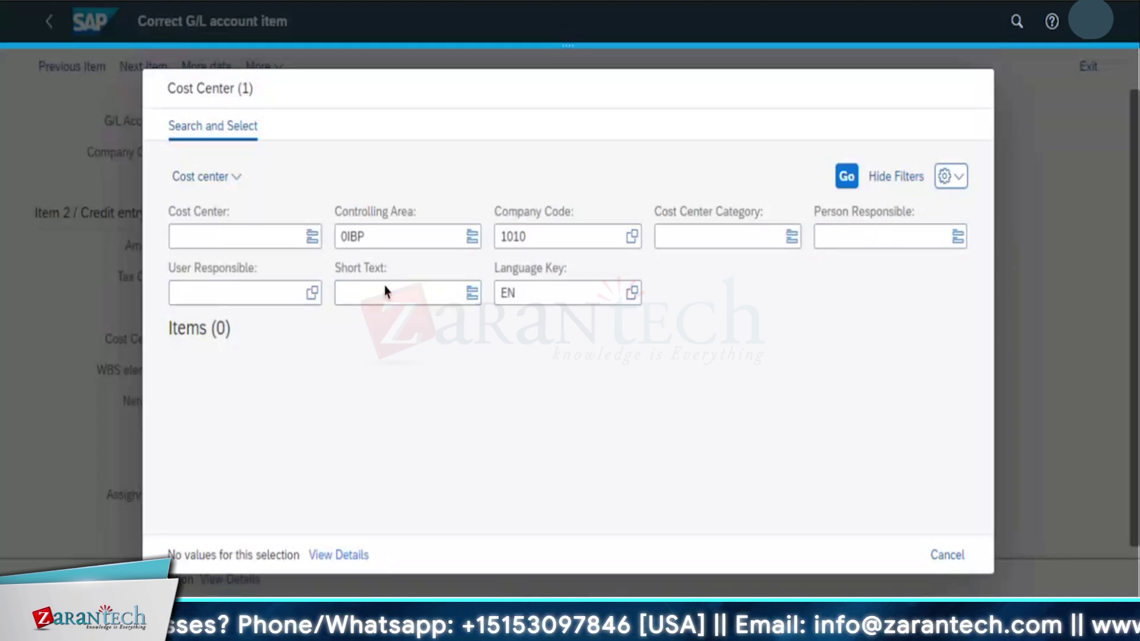
click(792, 237)
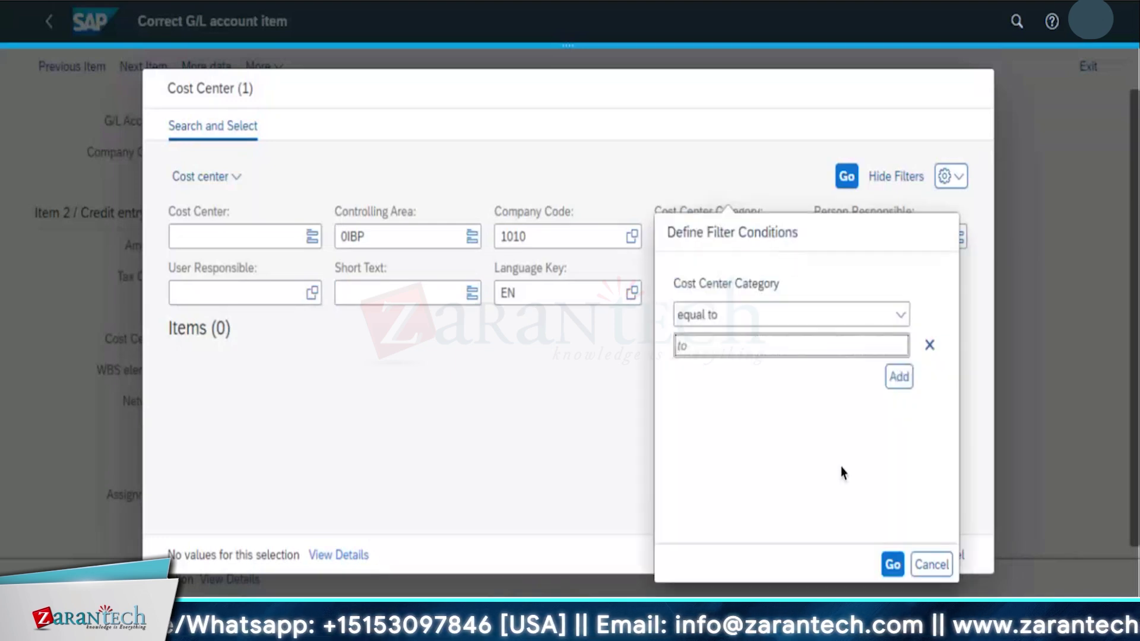
click(893, 567)
click(851, 185)
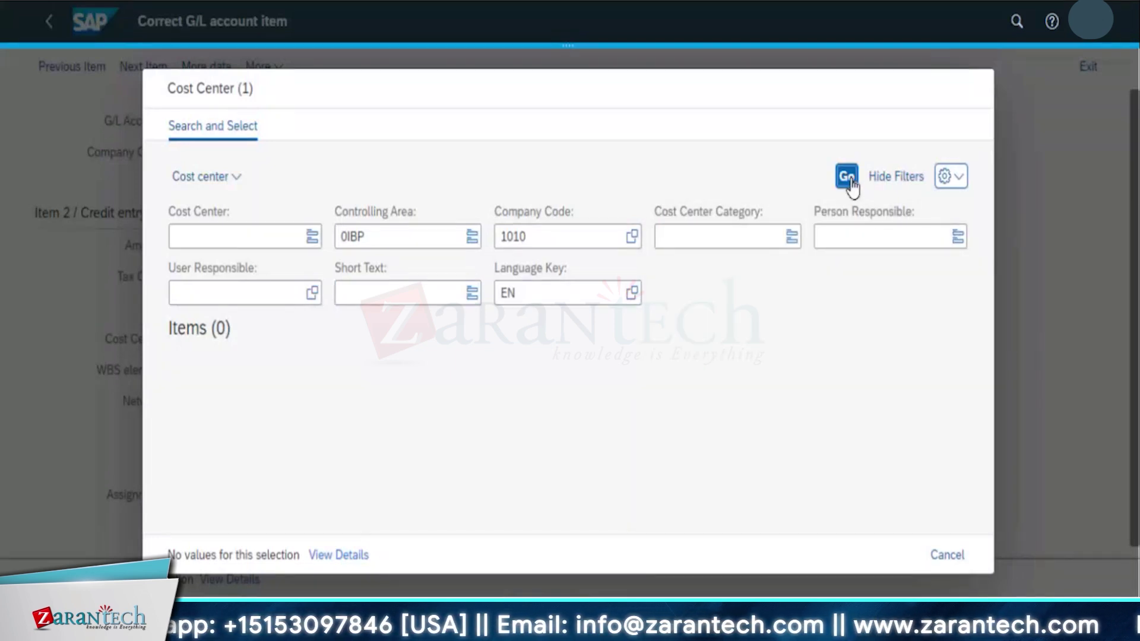
click(948, 557)
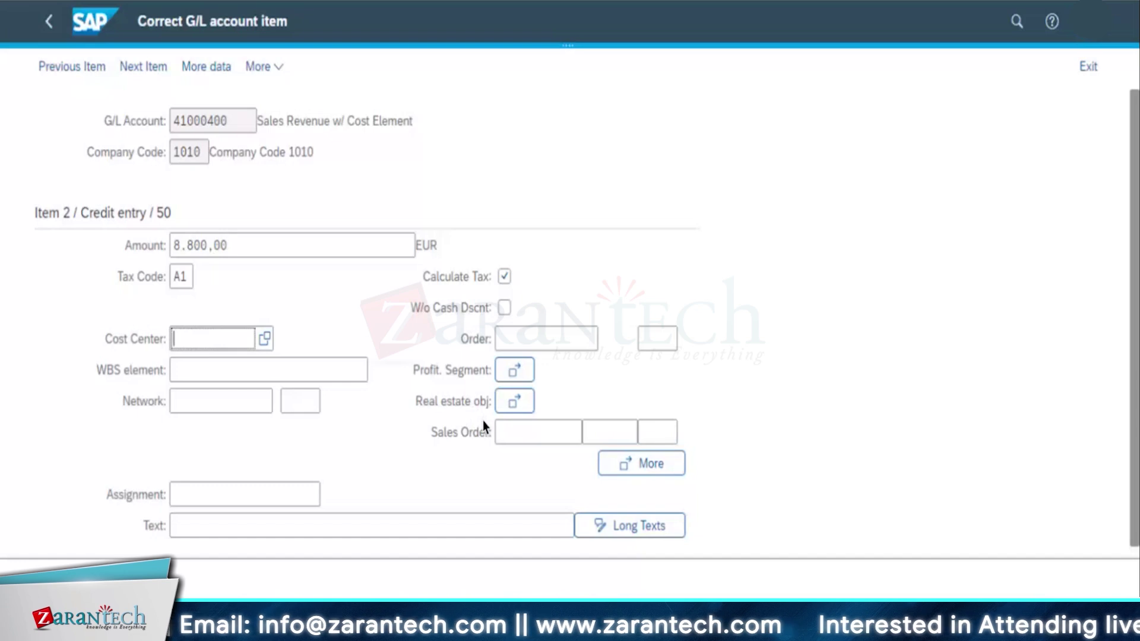
Browse customers in the profitability segment assignment, then cancel it without assigning anything.
click(511, 381)
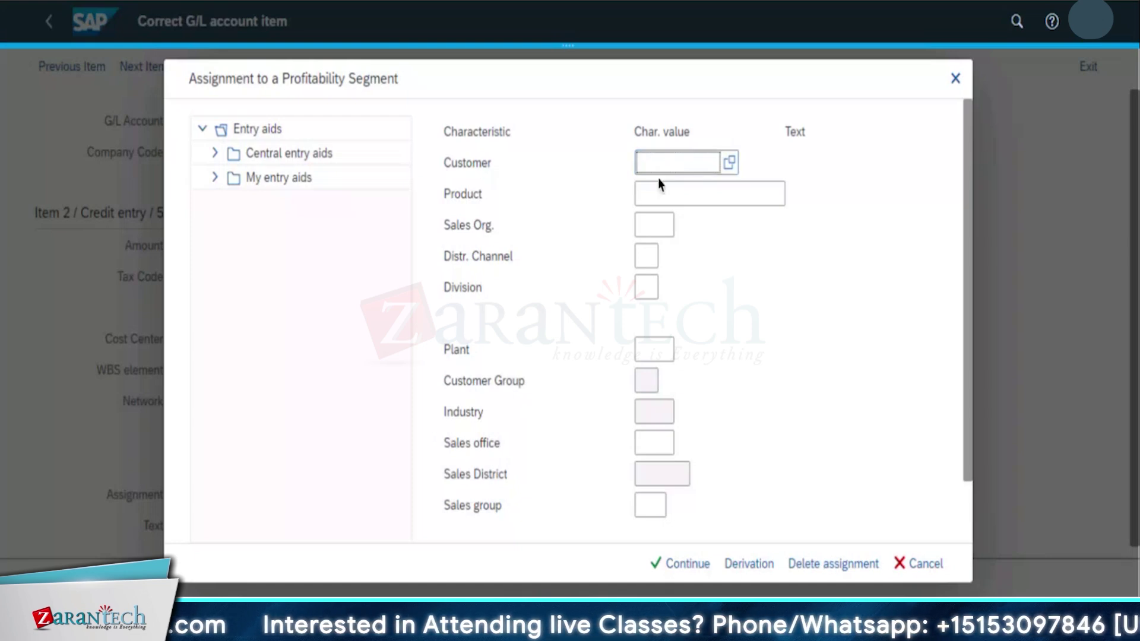
click(728, 164)
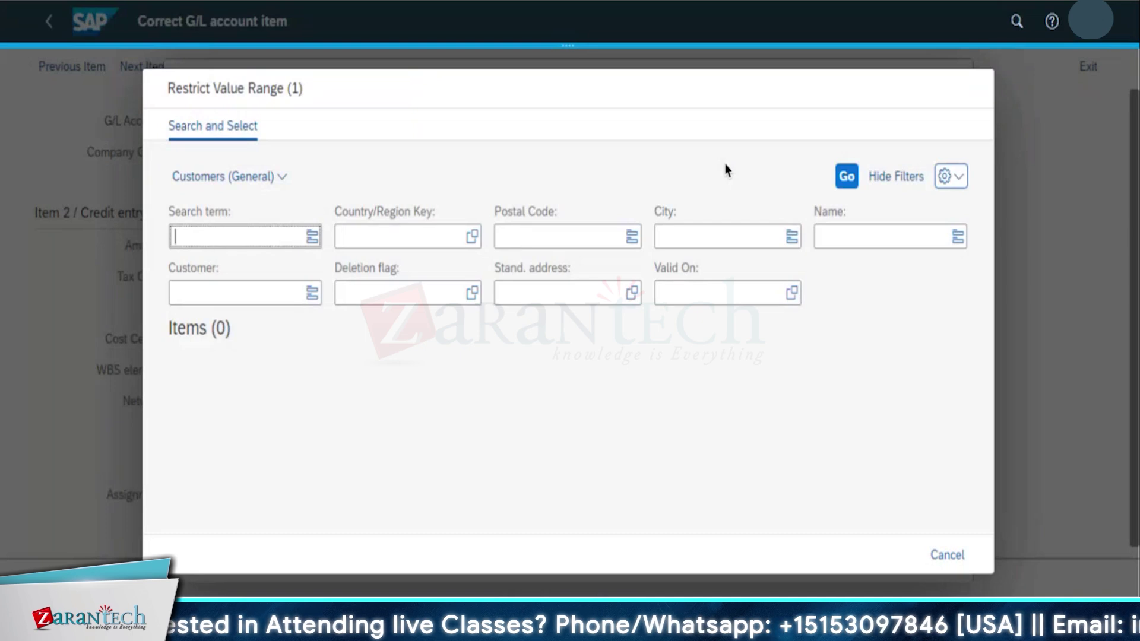
click(844, 177)
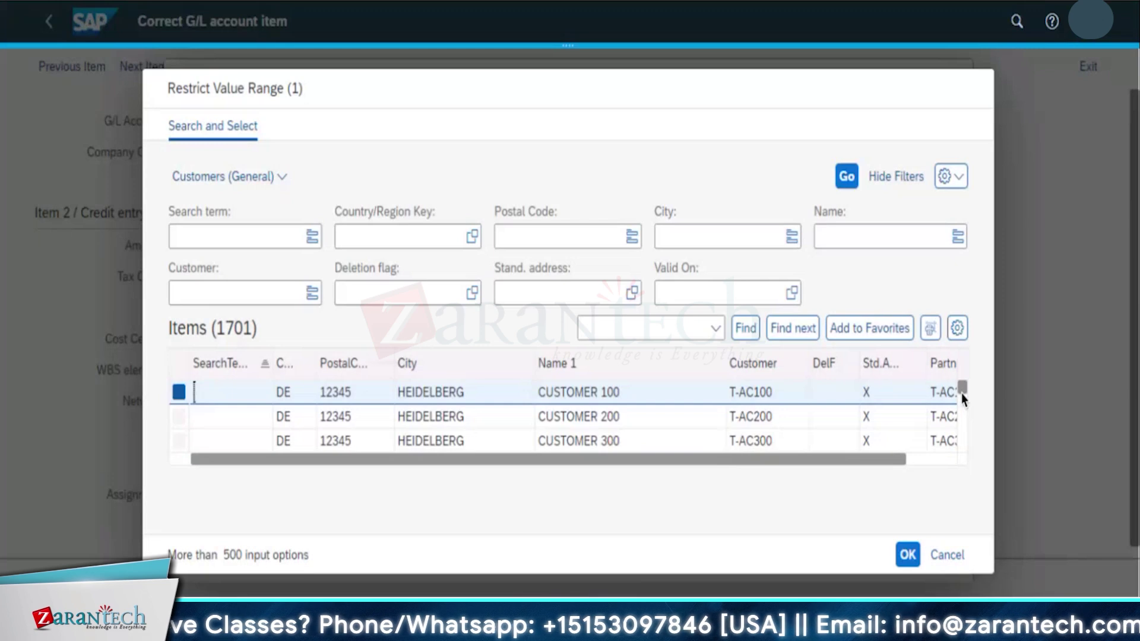
drag(963, 397, 964, 407)
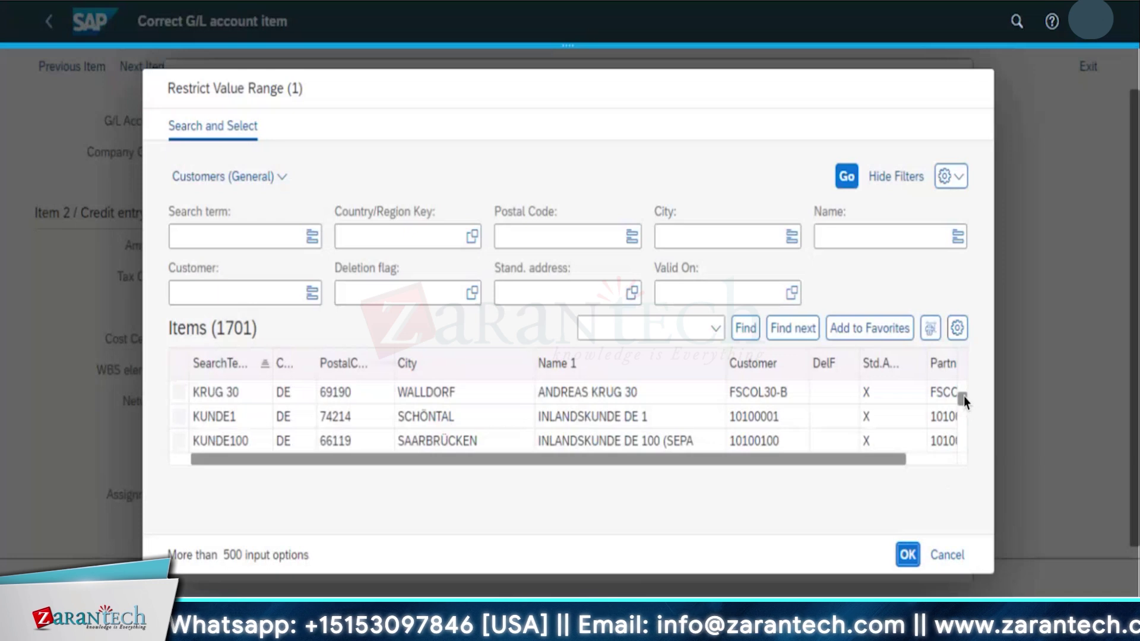
drag(965, 402, 963, 420)
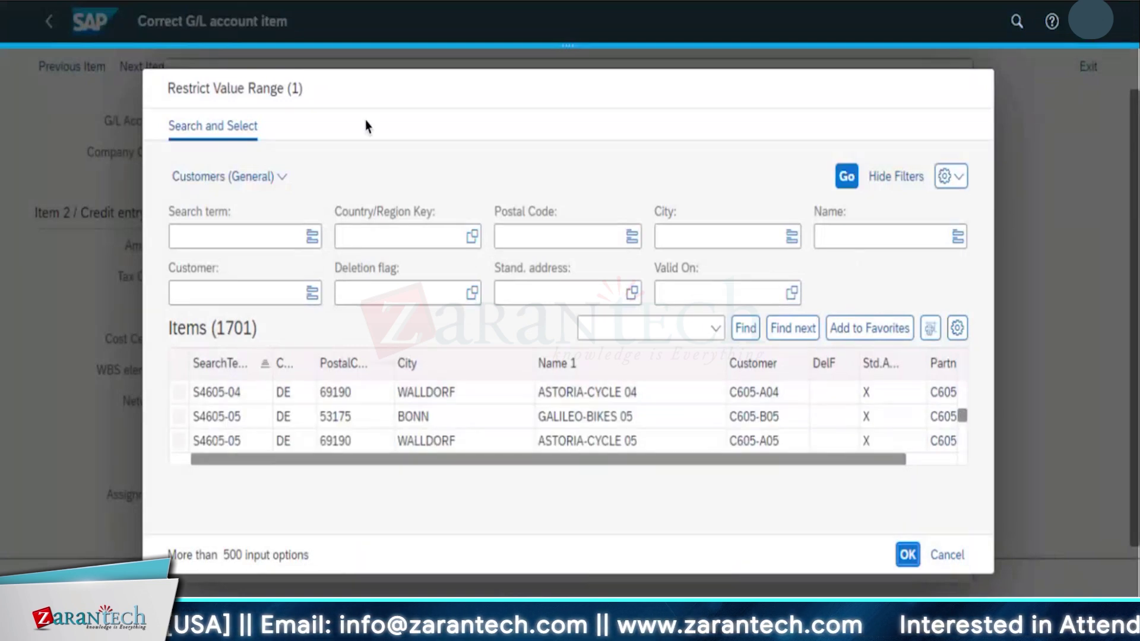
drag(388, 94, 537, 97)
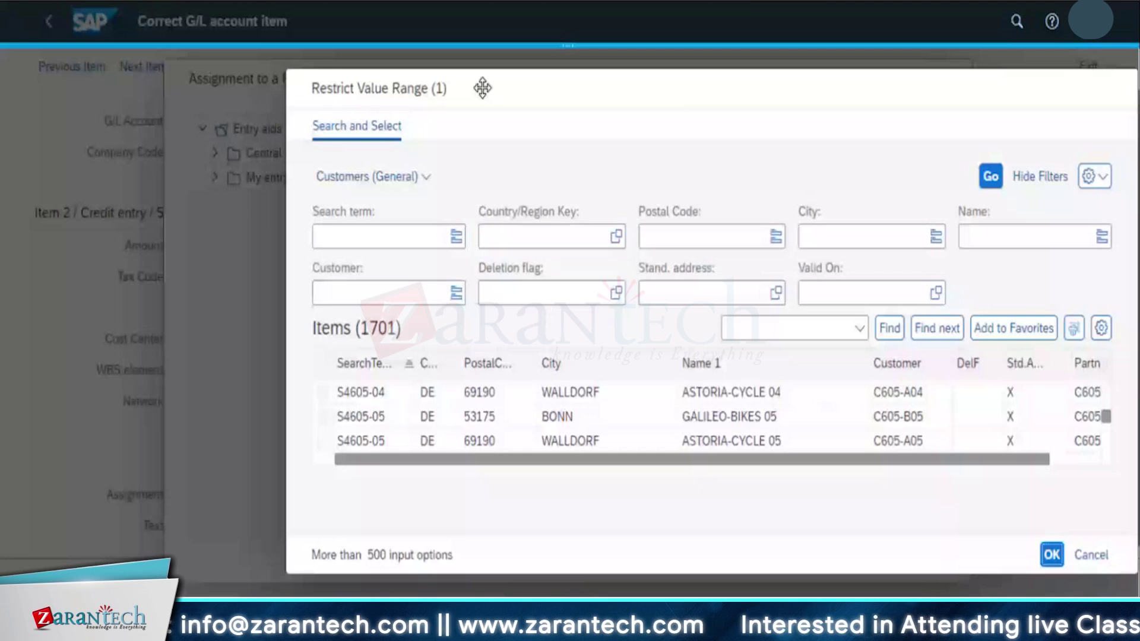
drag(478, 84, 542, 97)
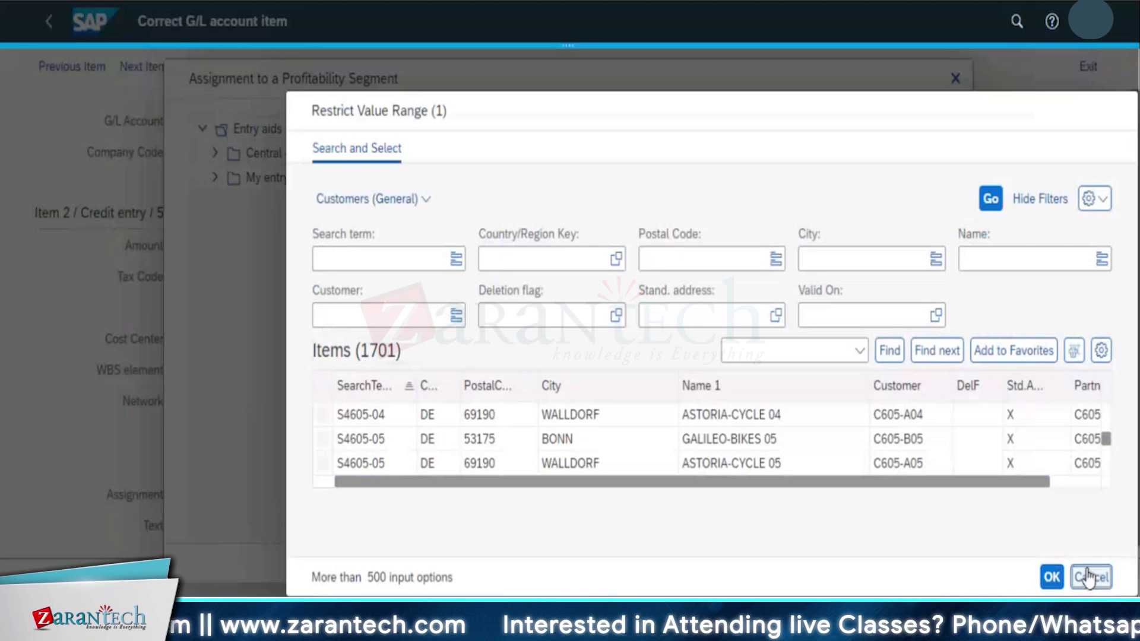
click(1089, 576)
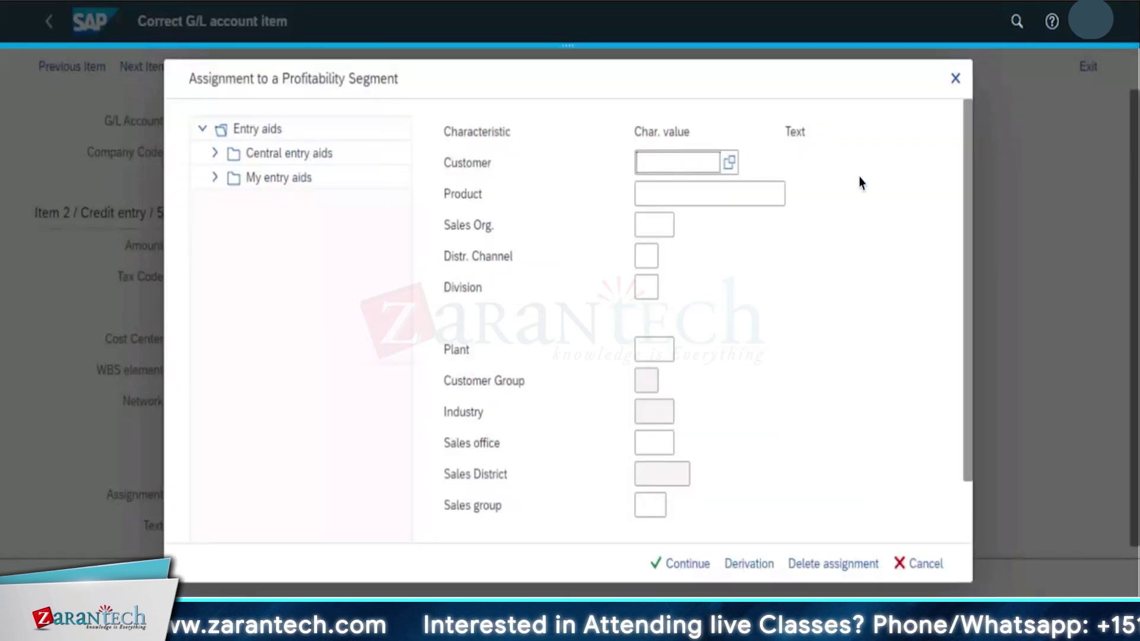
click(955, 79)
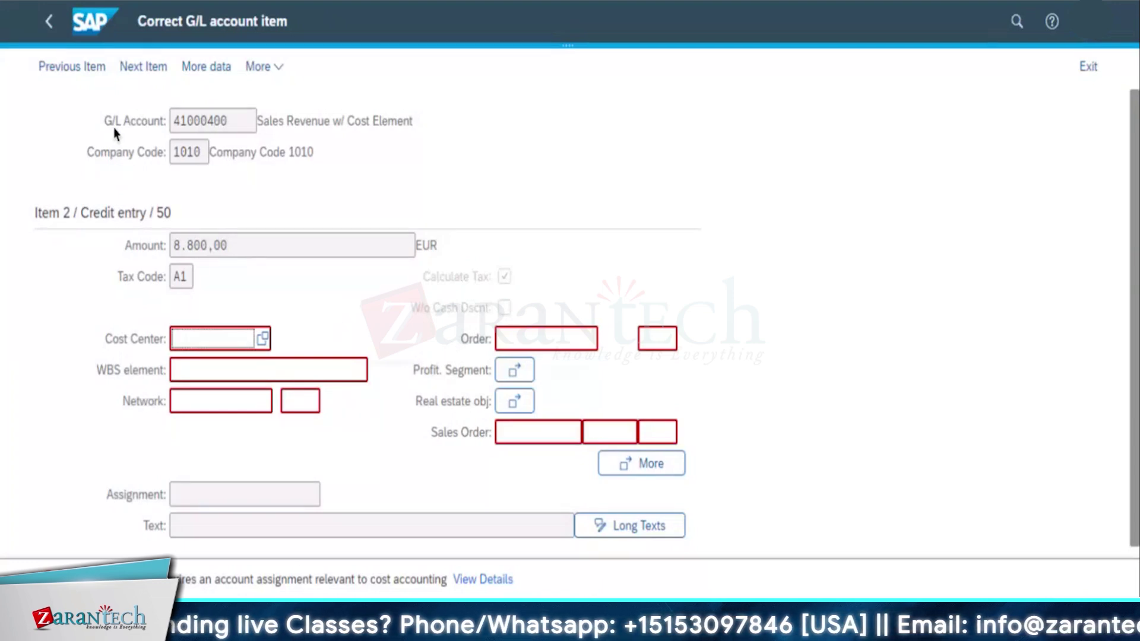
Assign customer T-AC100 (CUSTOMER 100) to the revenue line's profitability segment and continue.
click(49, 25)
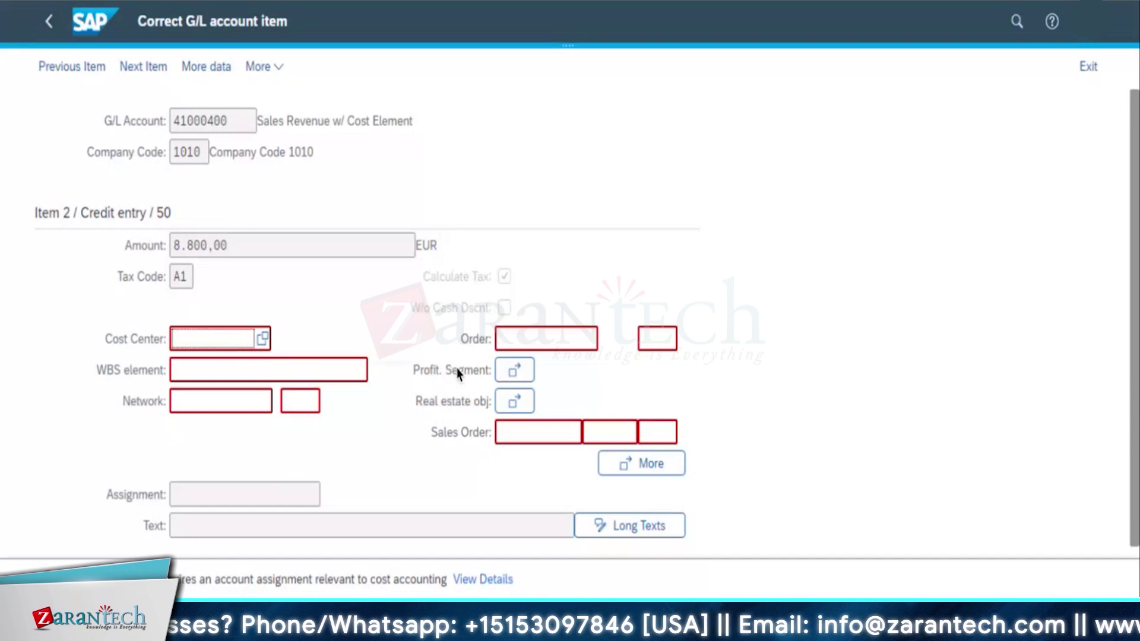
click(70, 69)
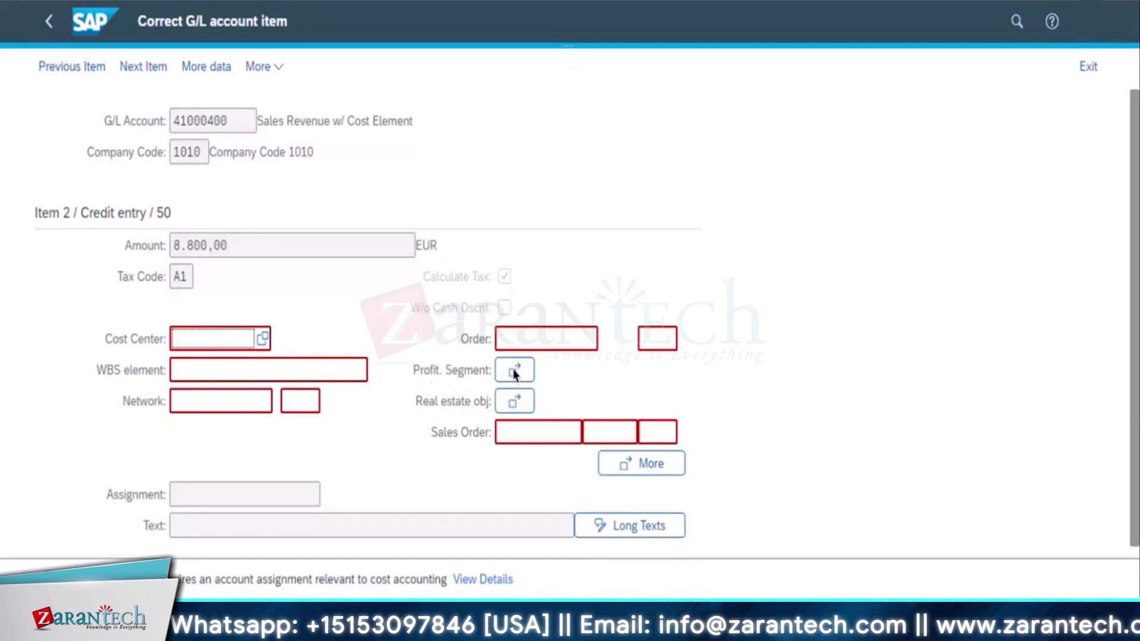
click(51, 28)
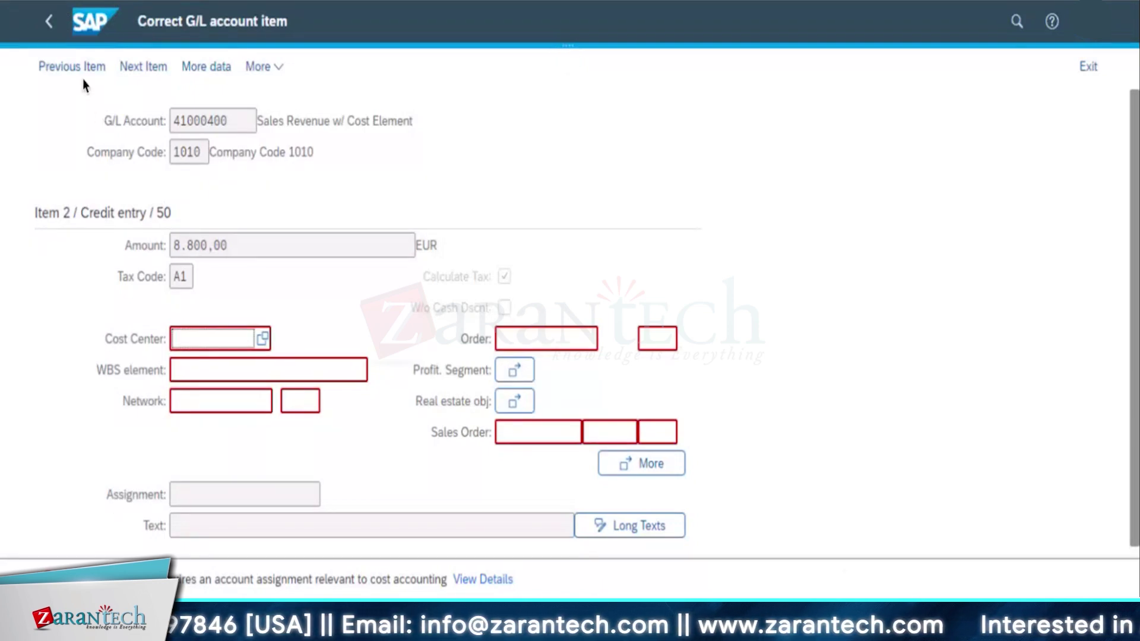
click(48, 31)
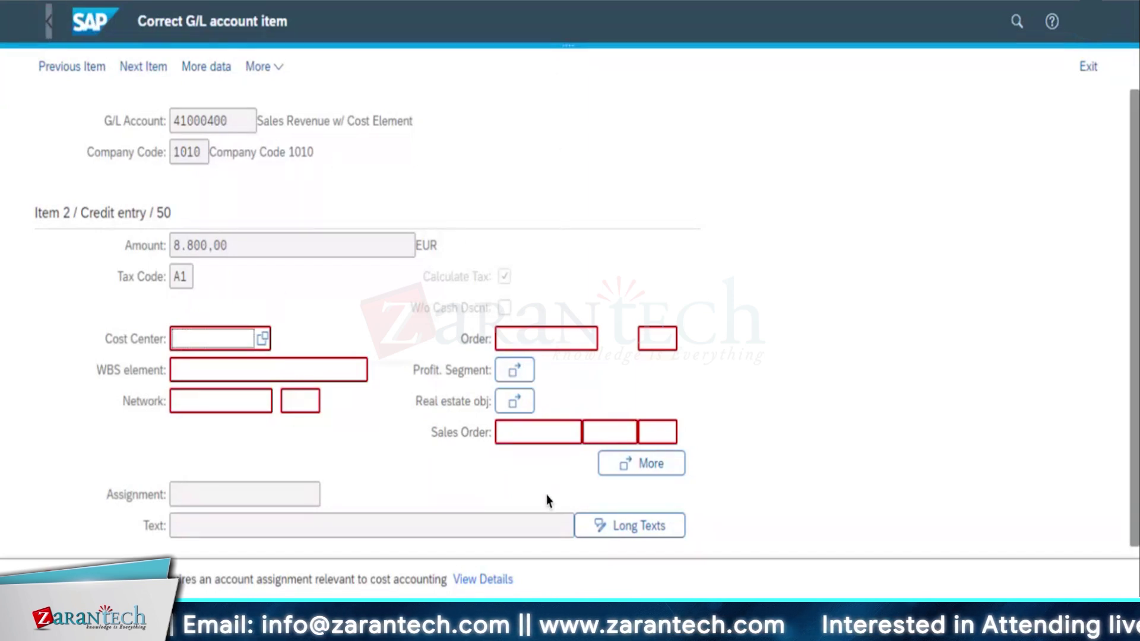
click(522, 370)
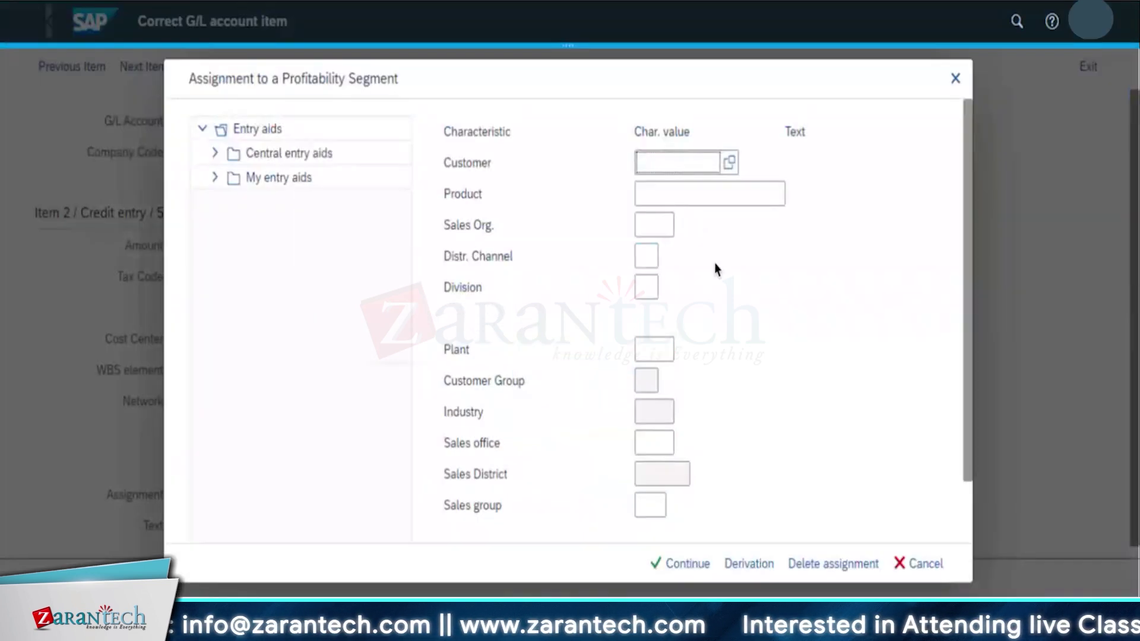
key(F4)
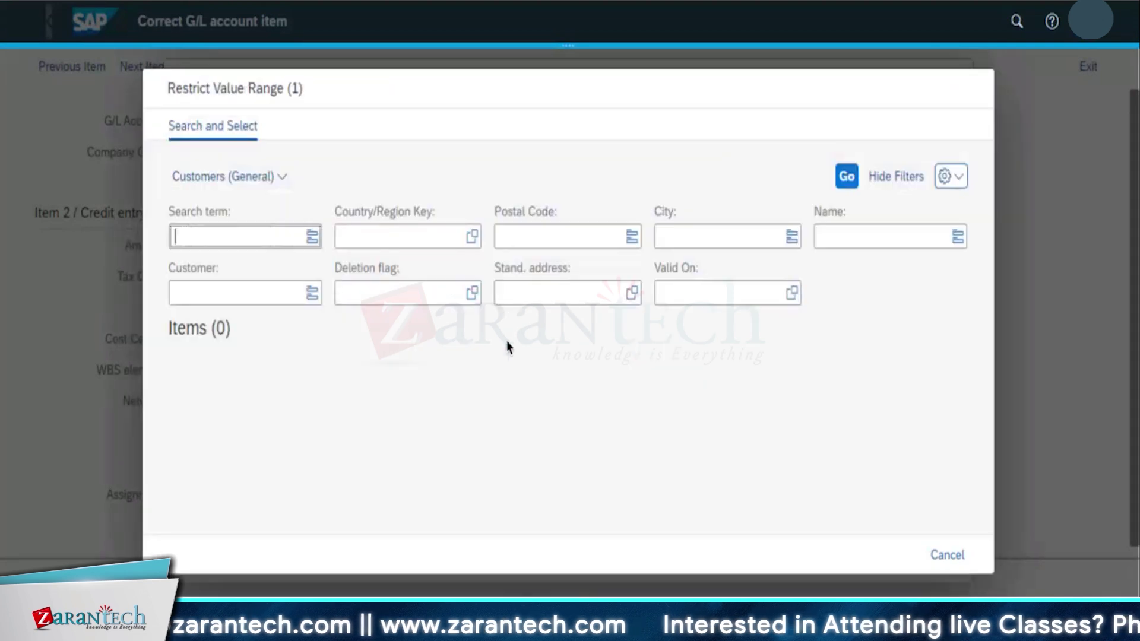
click(846, 177)
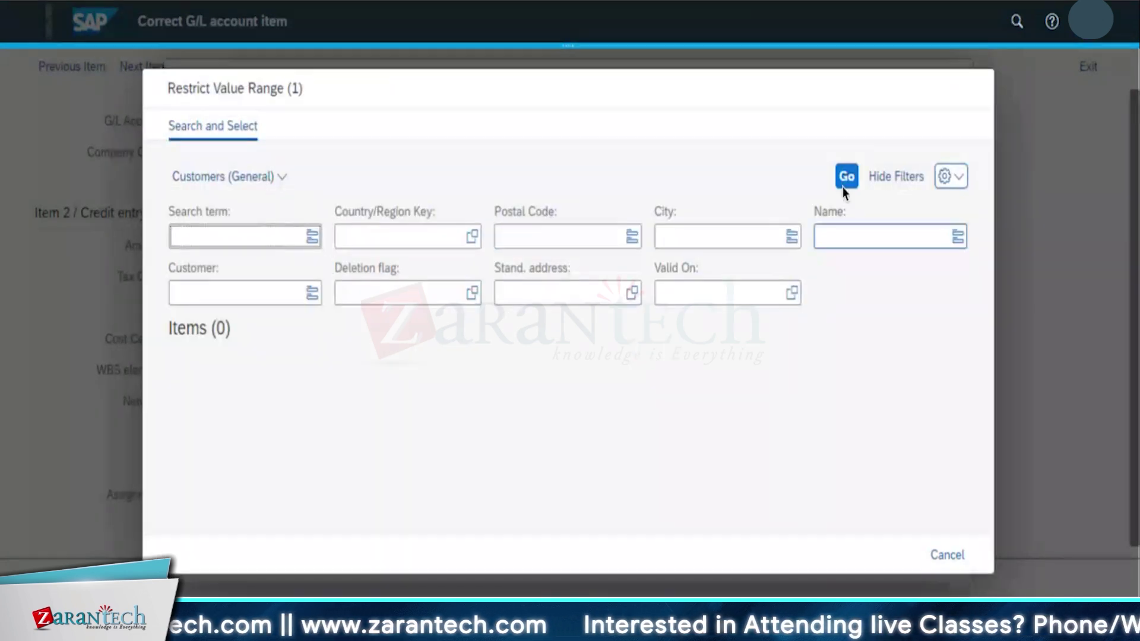
click(433, 392)
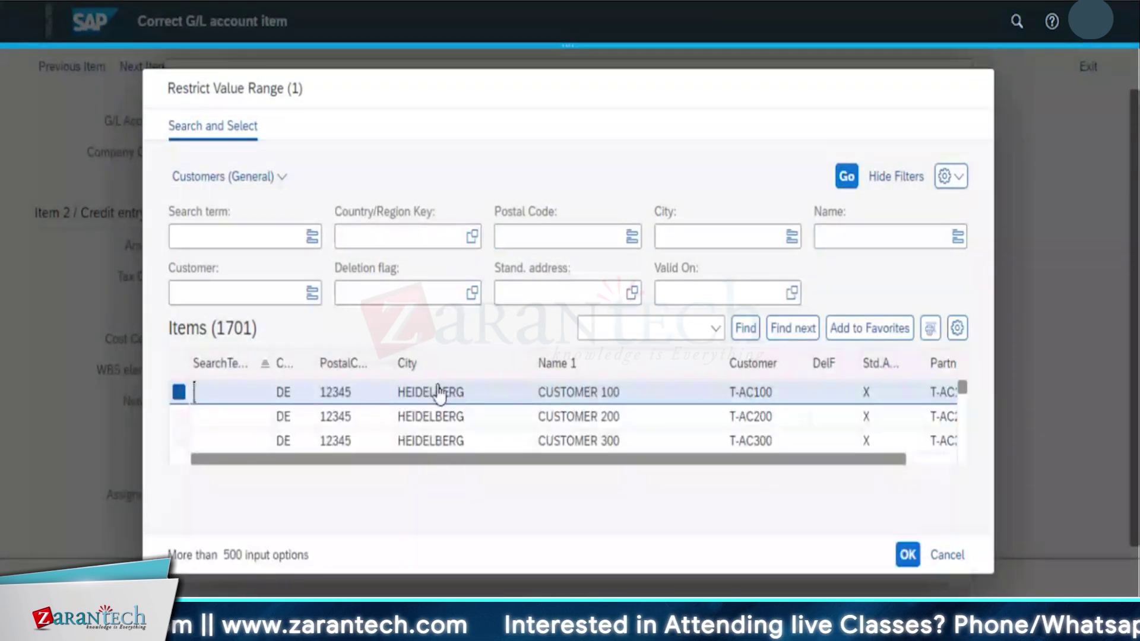
double_click(437, 392)
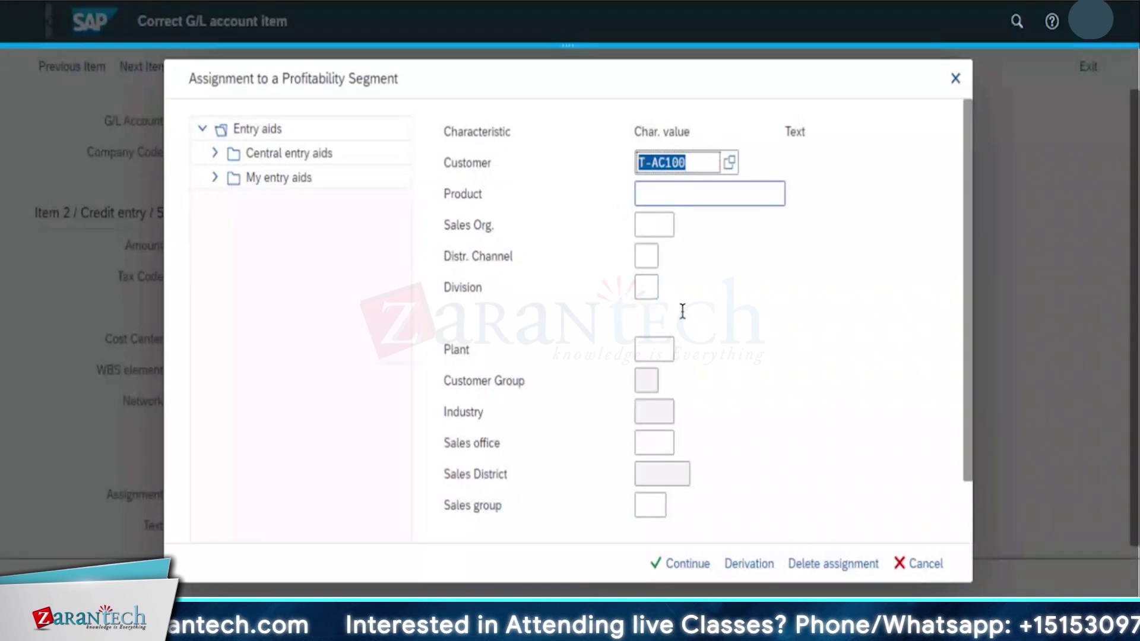
click(700, 567)
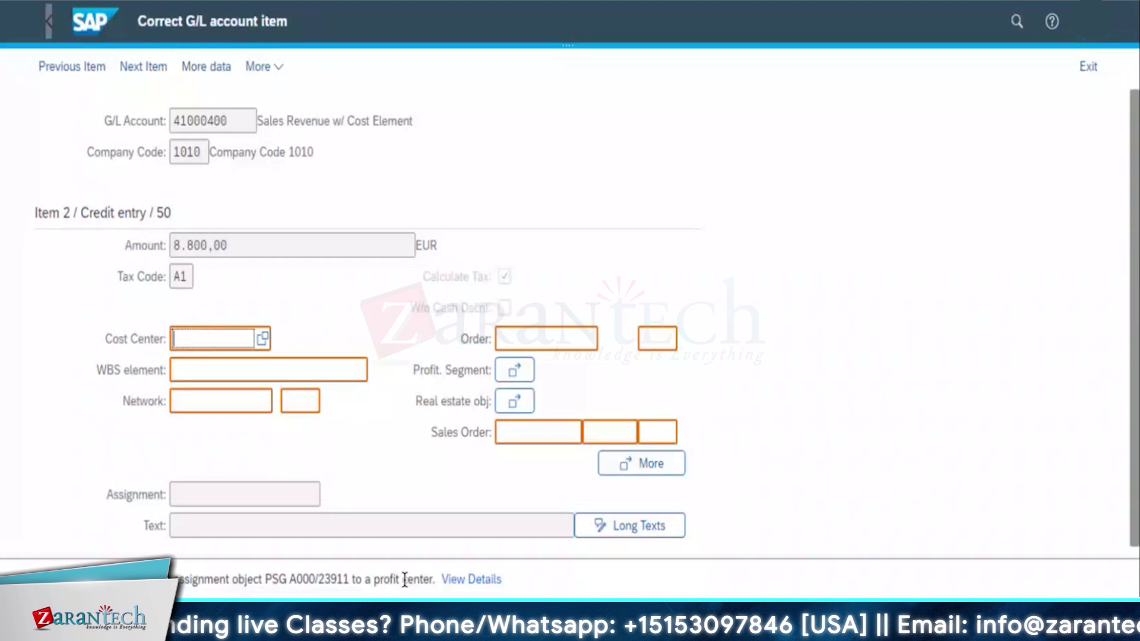
Pick profit center PC-0000001 from the hierarchy for the segment and confirm.
click(513, 371)
scroll(603, 284, down, 2)
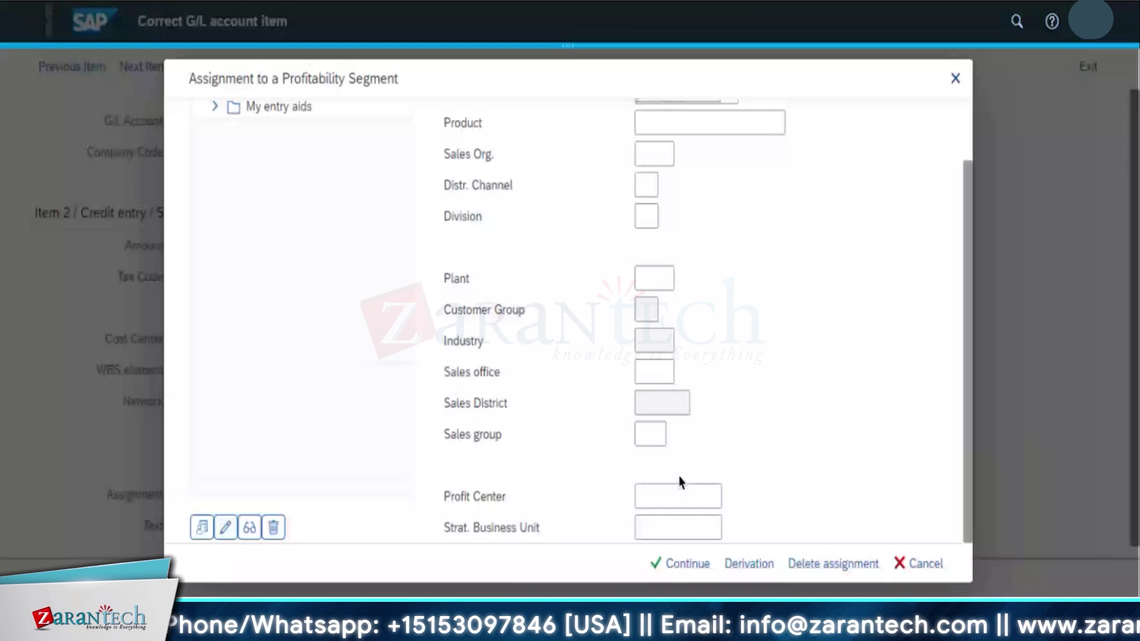
click(716, 496)
click(729, 498)
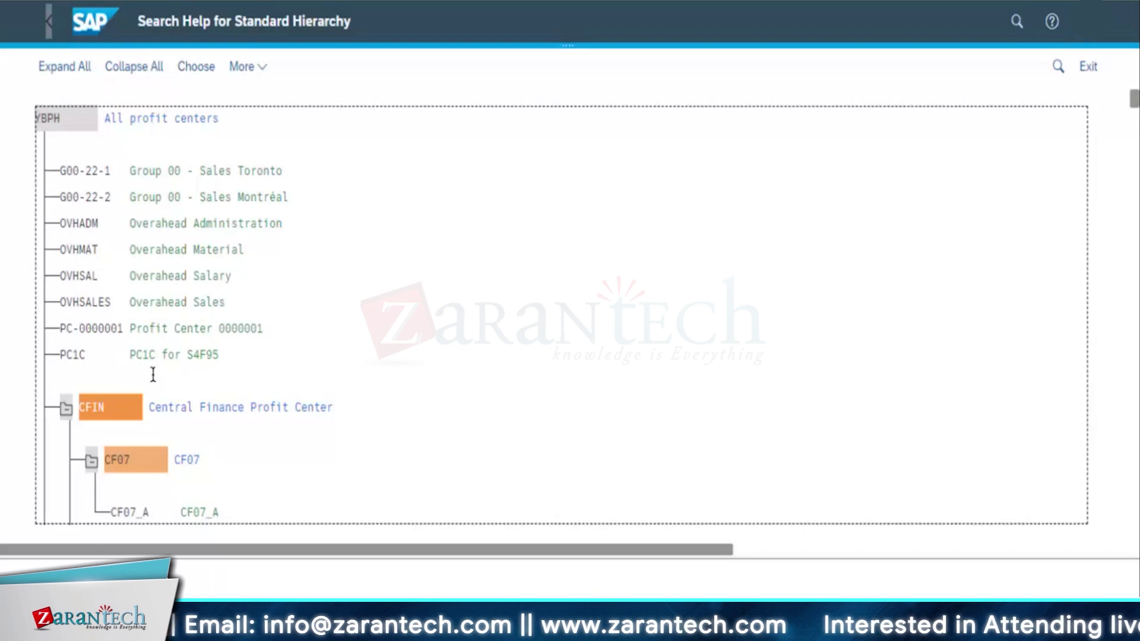
click(175, 332)
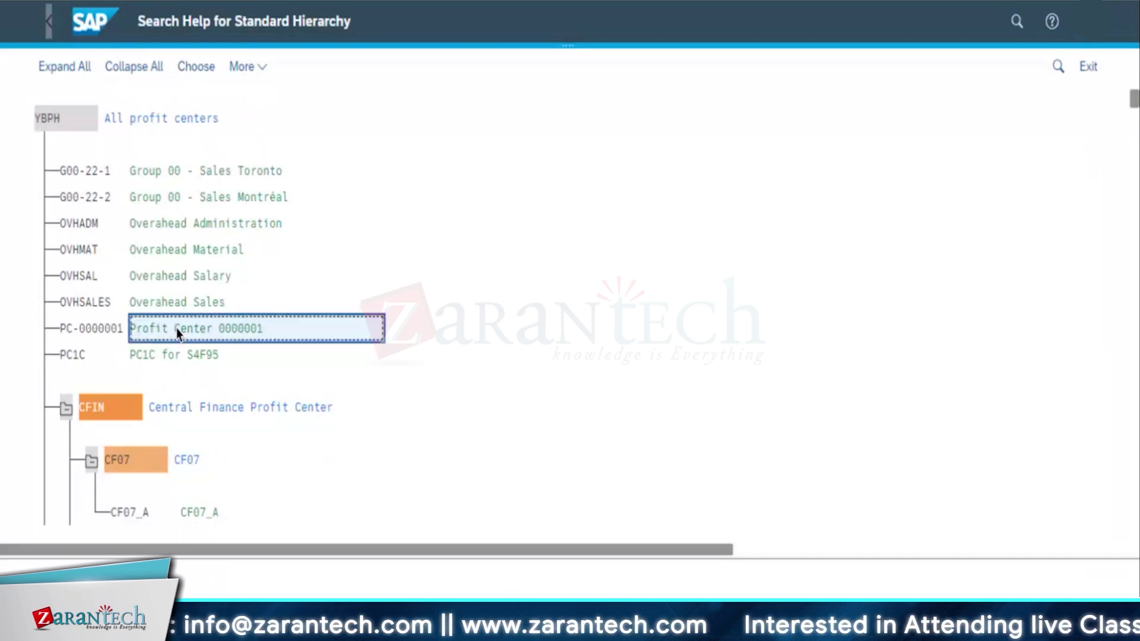
double_click(177, 331)
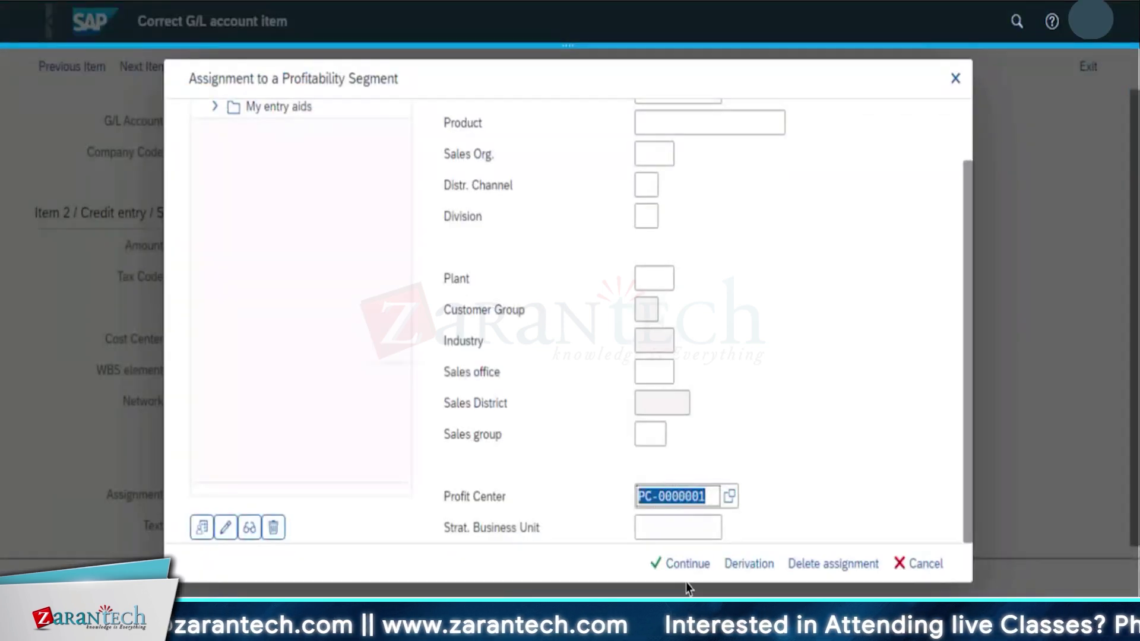
click(682, 564)
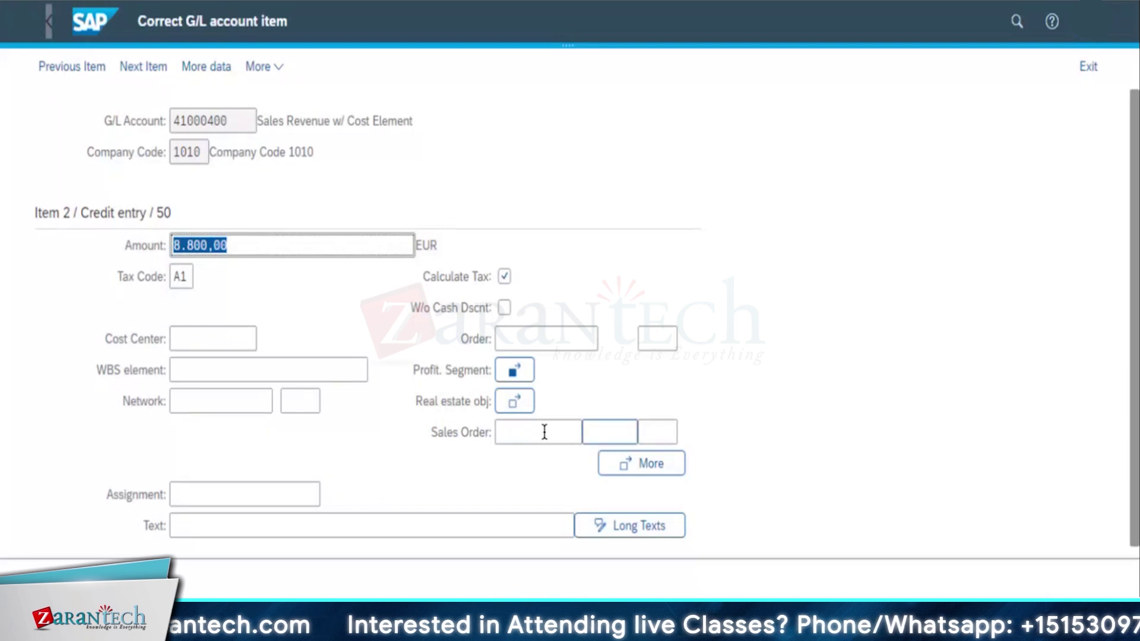
Leave the item 2 correction form and go back to the Company Code 1010 invoice overview.
scroll(529, 400, down, 1)
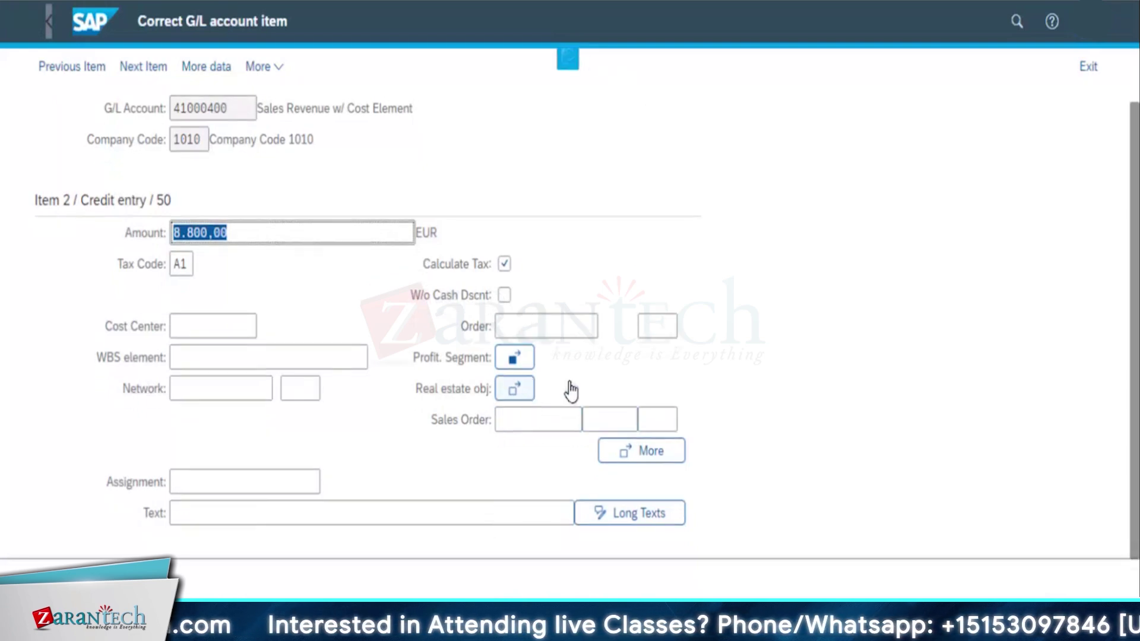
drag(1135, 404, 1128, 174)
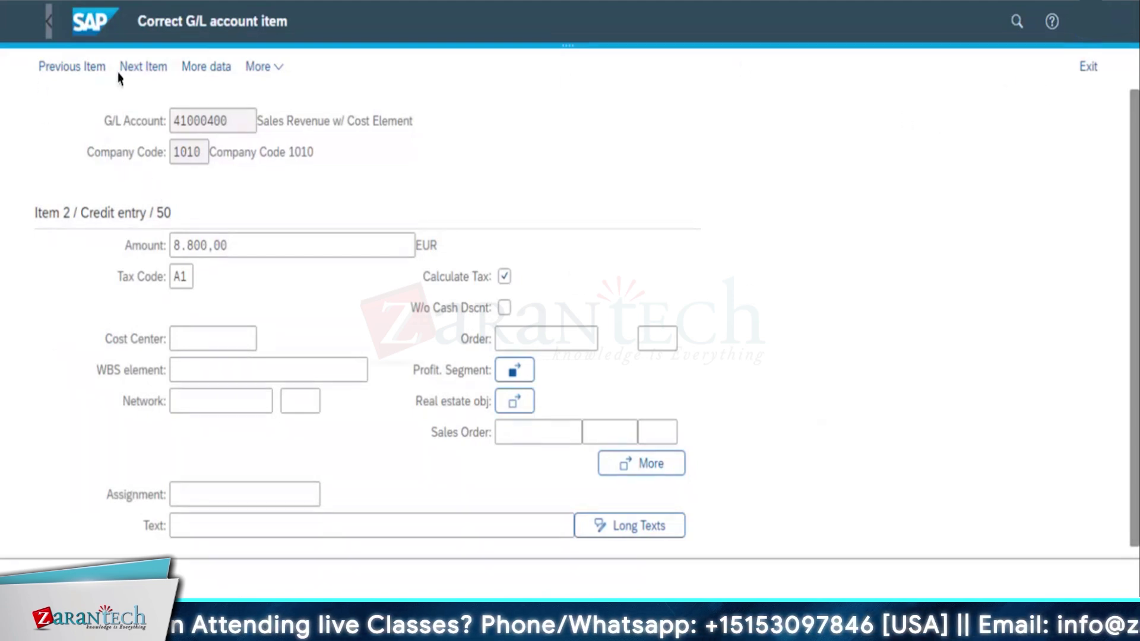
click(58, 68)
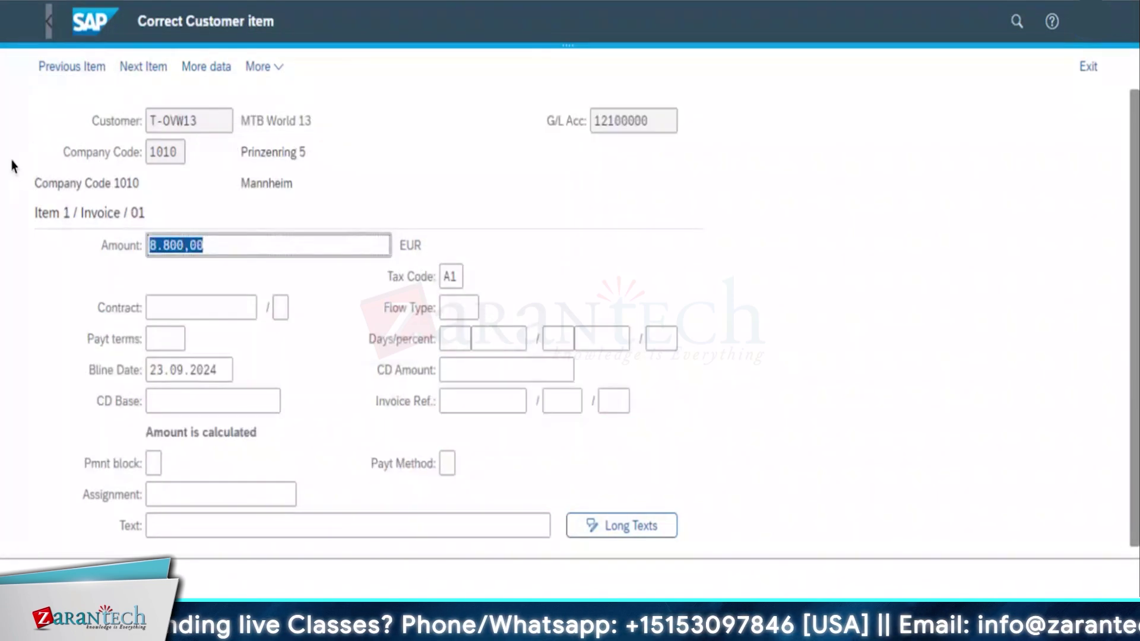
click(67, 87)
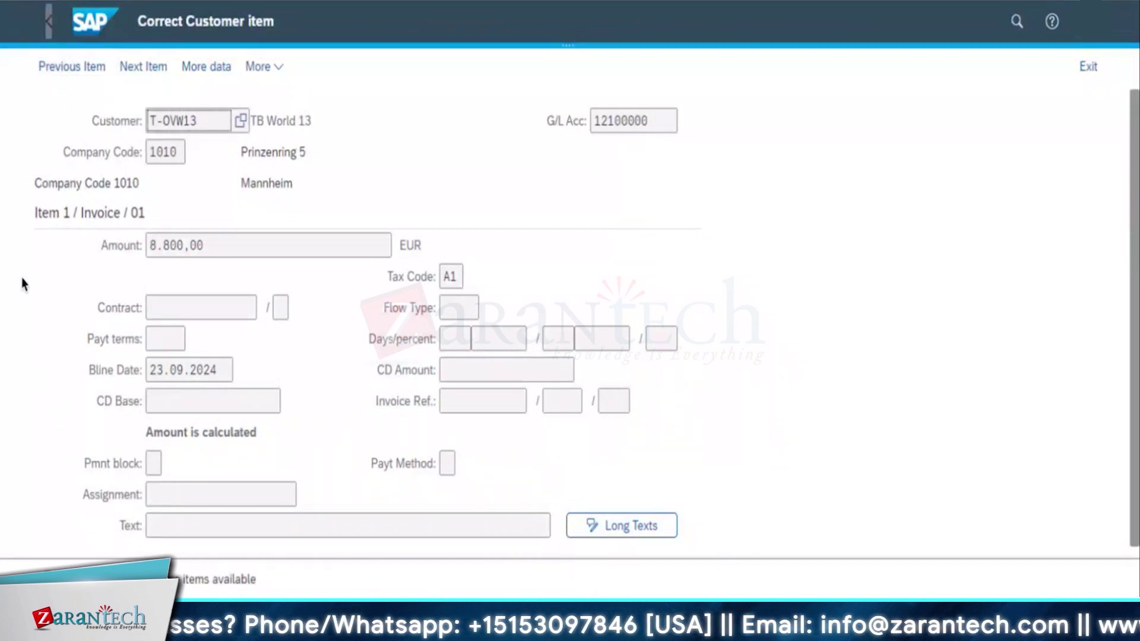
click(46, 29)
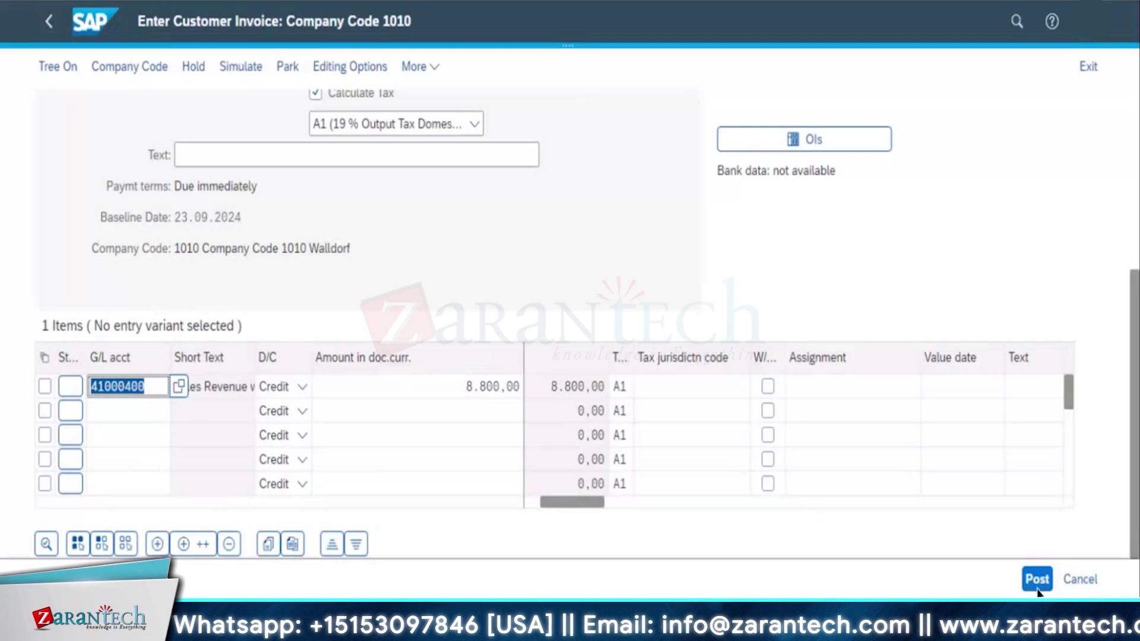
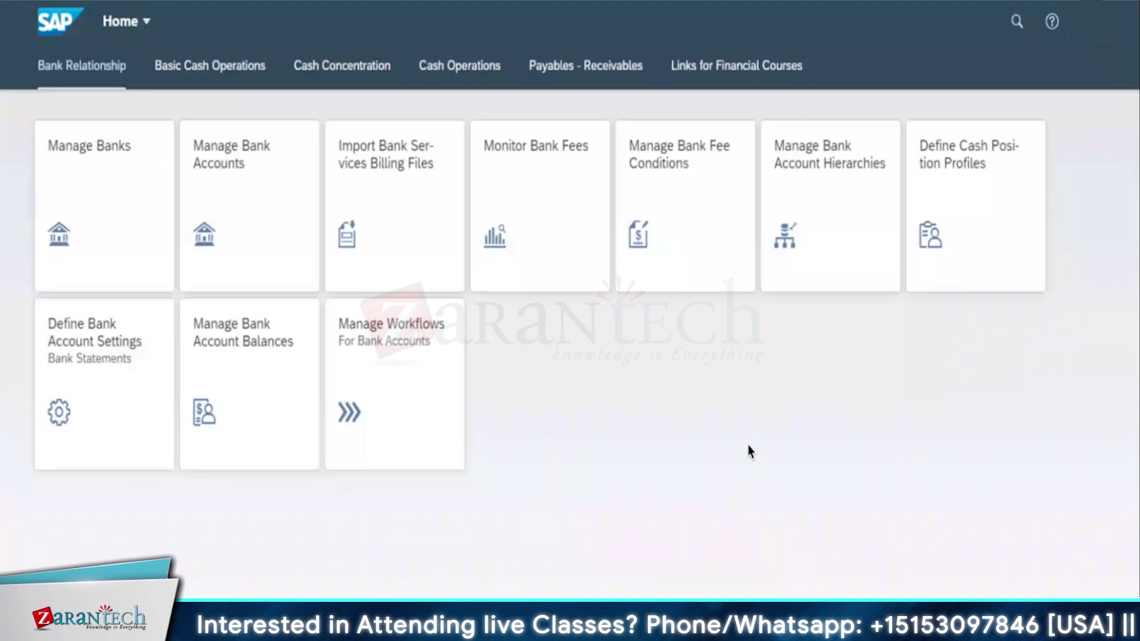
Search for 'manage cash pools' and launch the Manage Cash Pools app.
click(1016, 24)
text(mana)
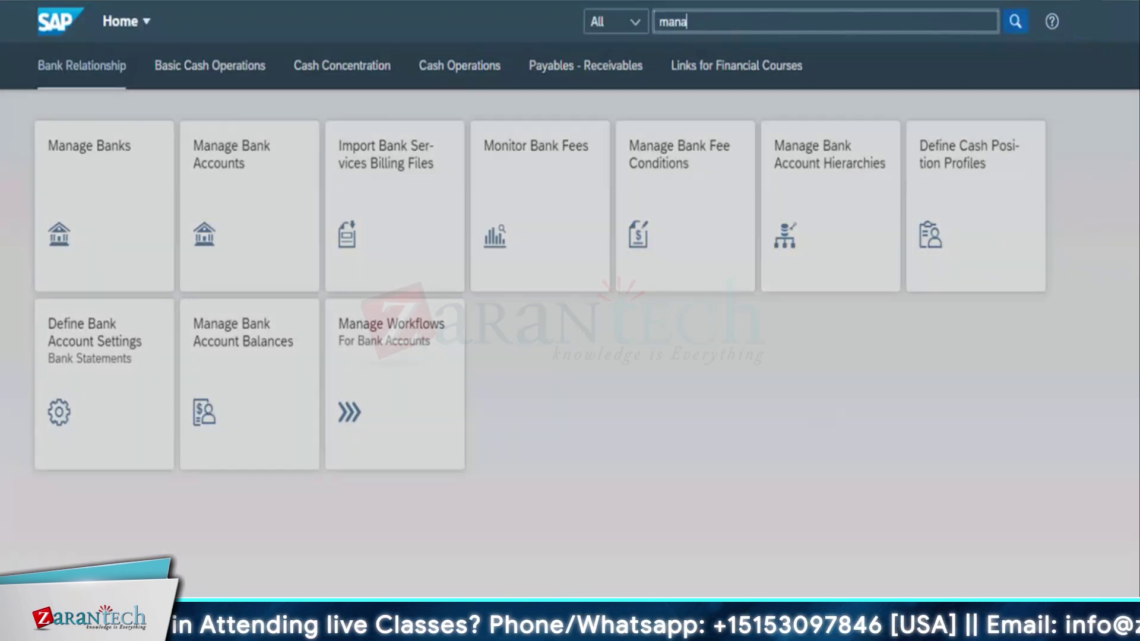
text(ge cash pools)
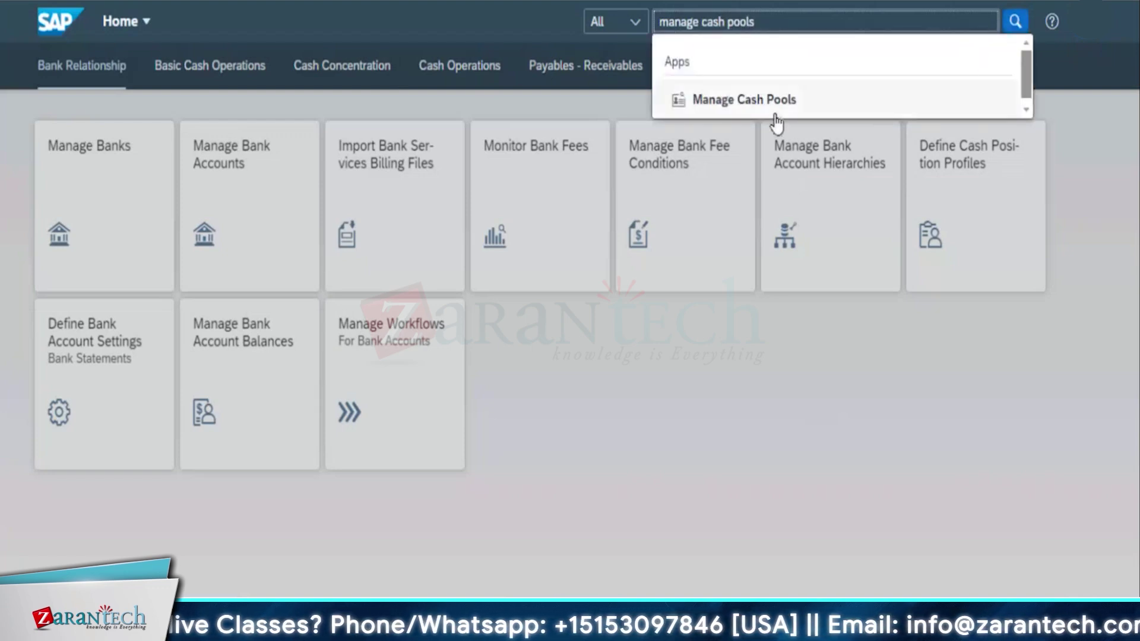
click(742, 99)
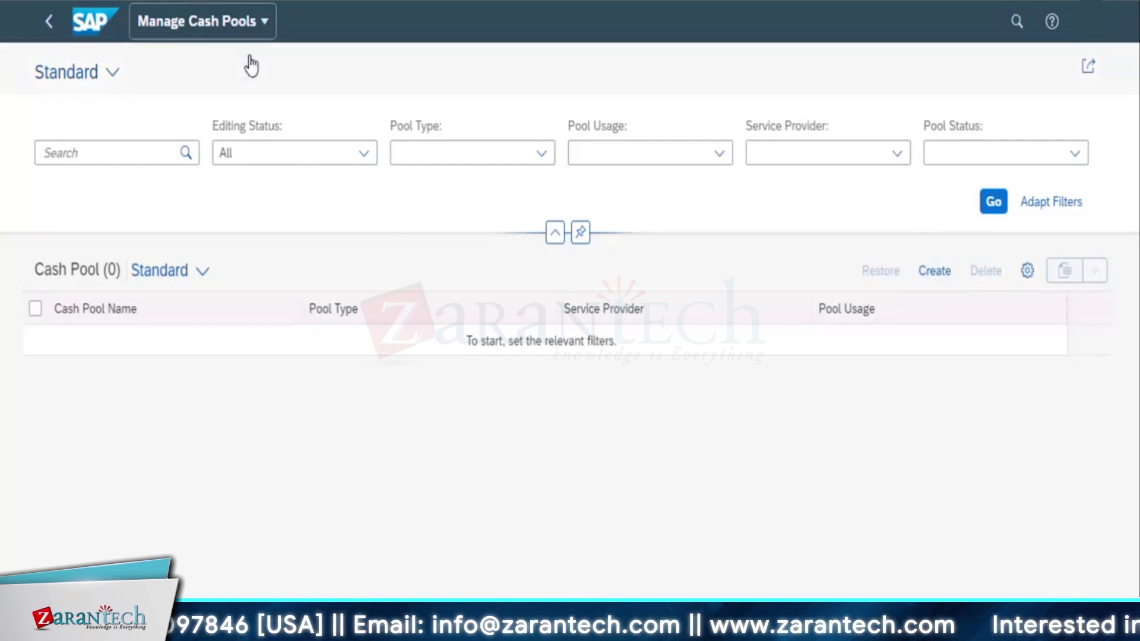
Create a new cash pool draft named POOL_20 with description 'cashpool group straive 20'.
click(936, 274)
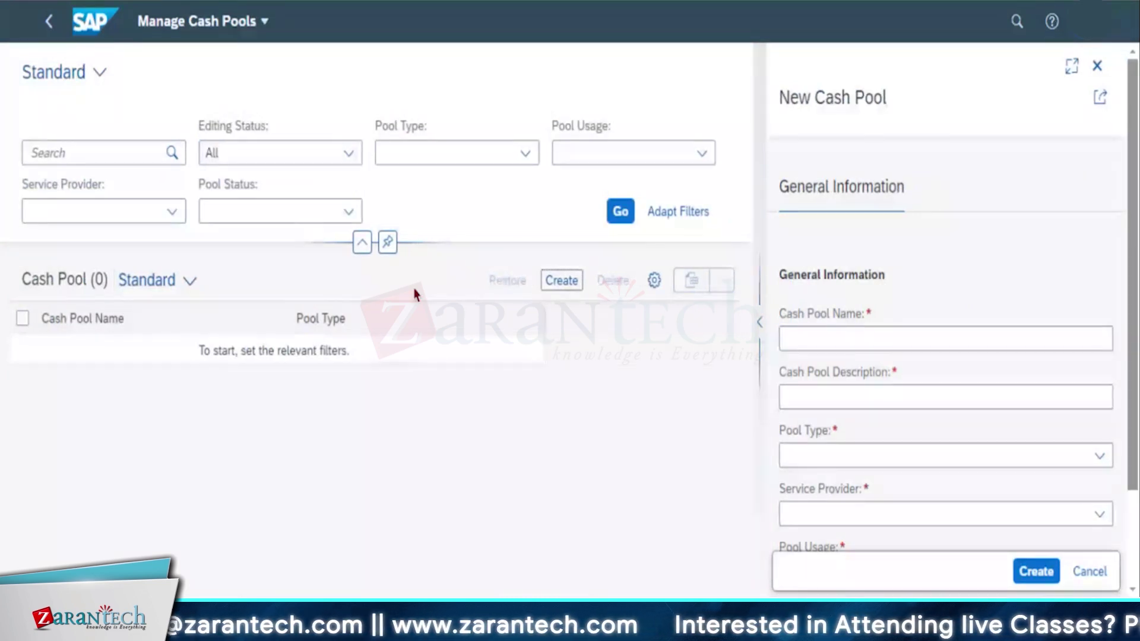
scroll(944, 357, down, 2)
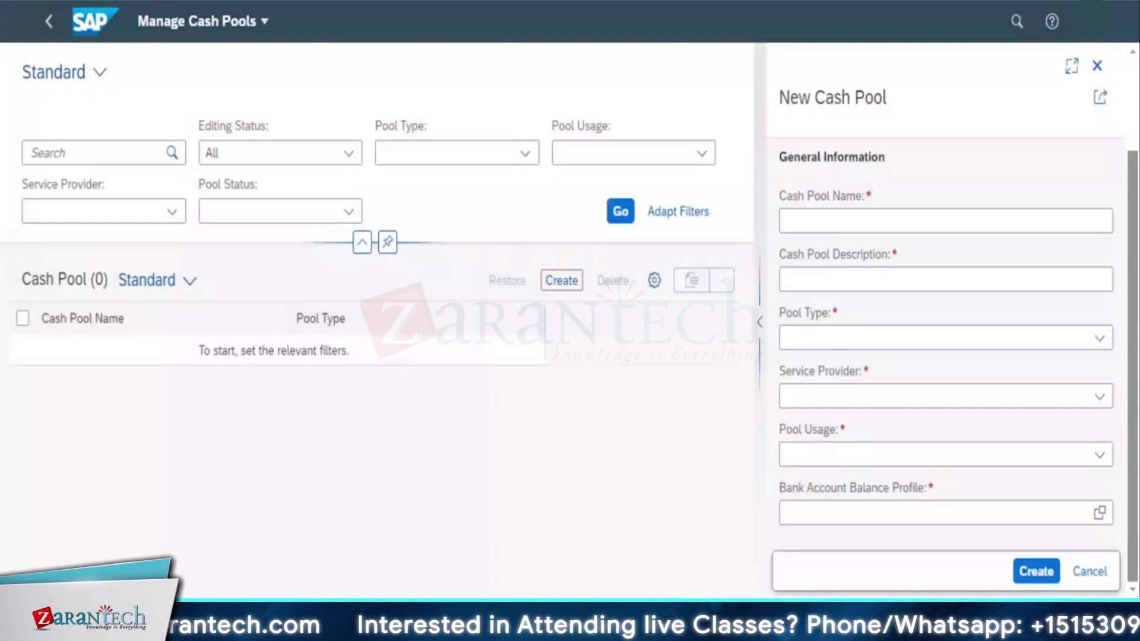
click(795, 219)
text(POOL_)
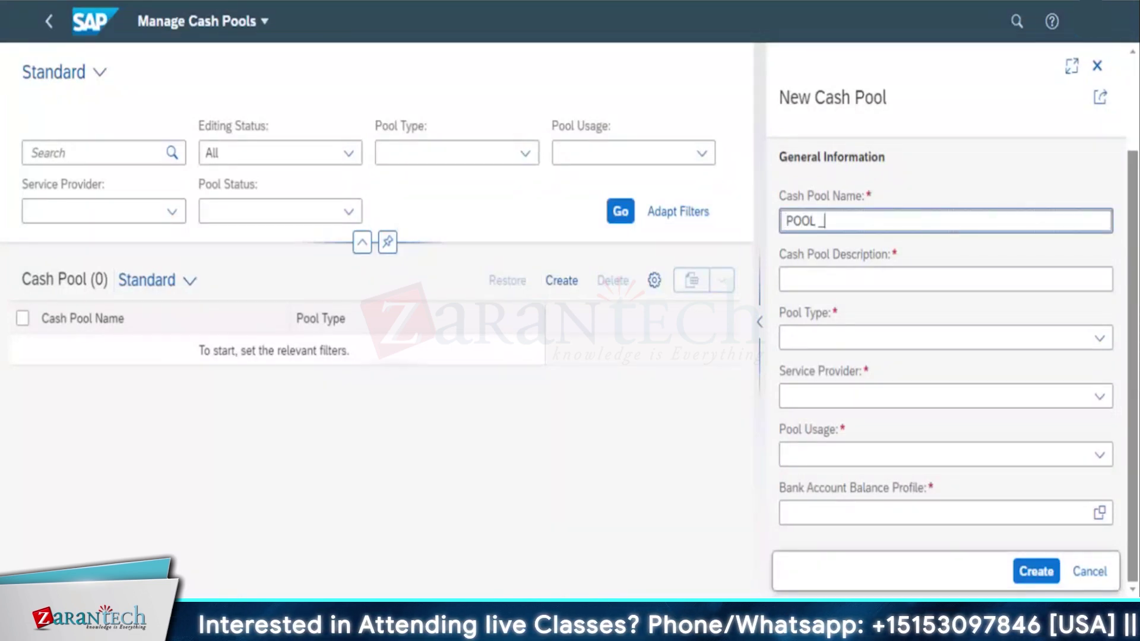
text(20)
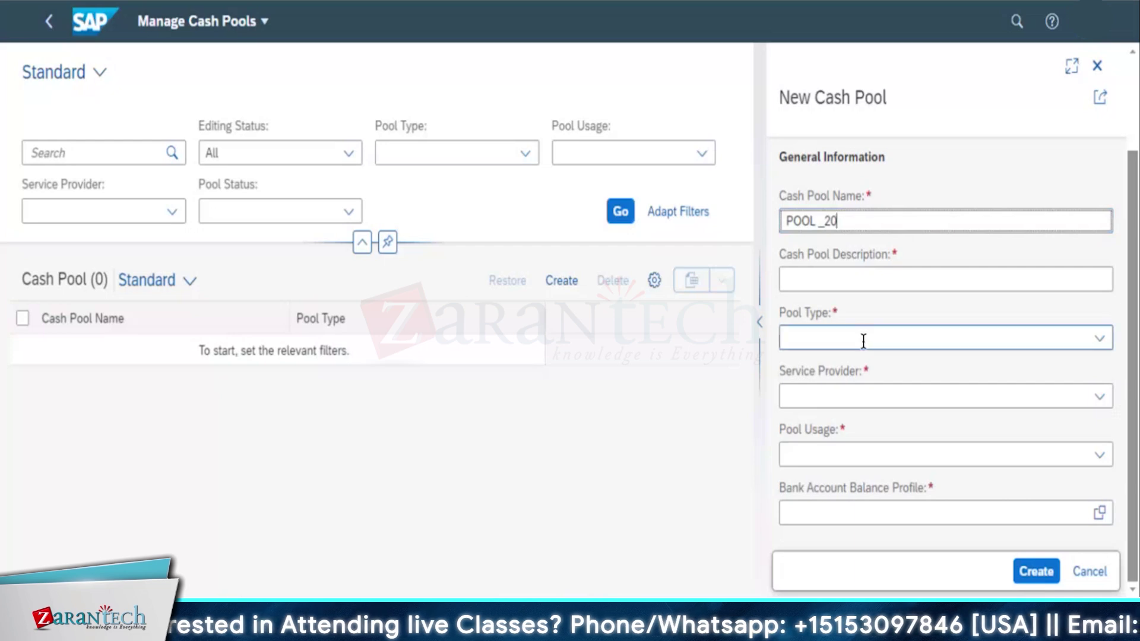
click(811, 300)
scroll(922, 317, down, 2)
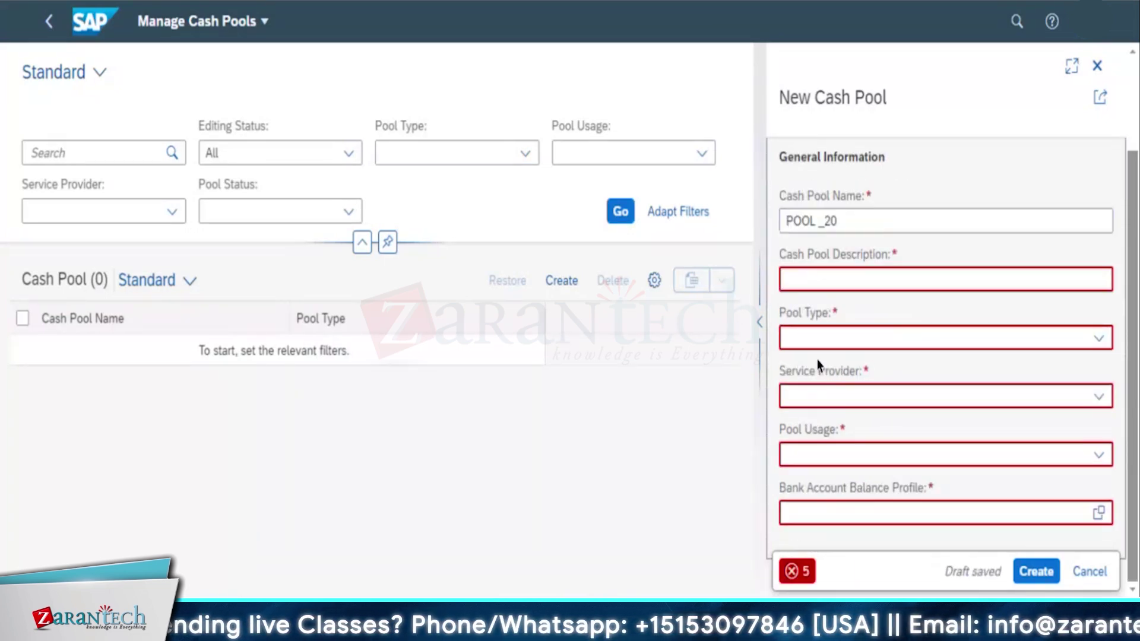
click(818, 289)
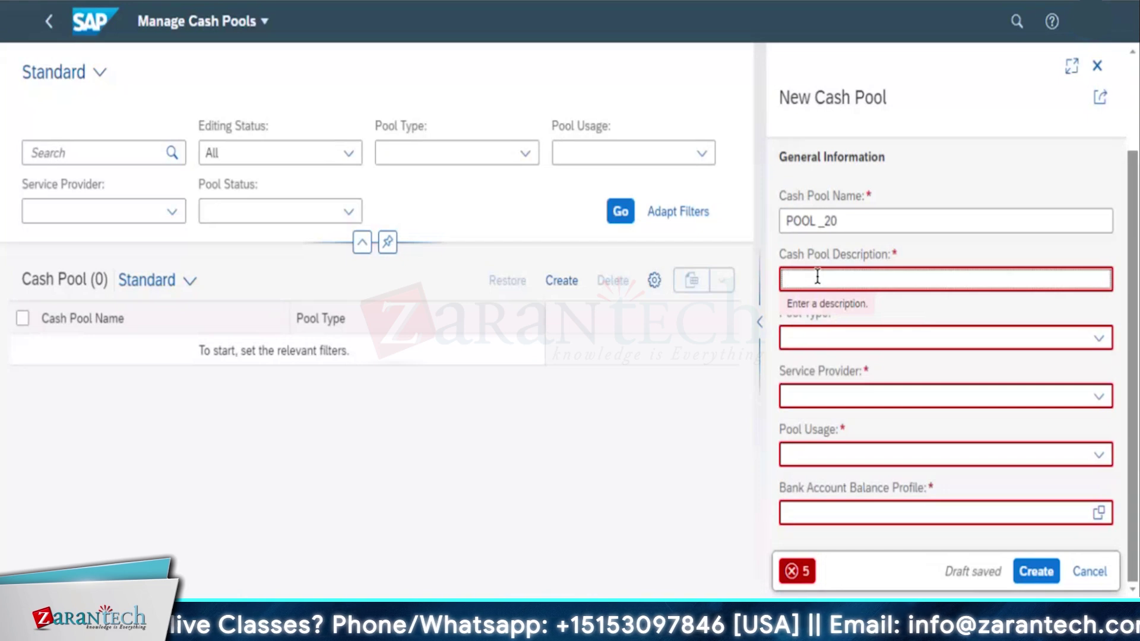
text(cashpo)
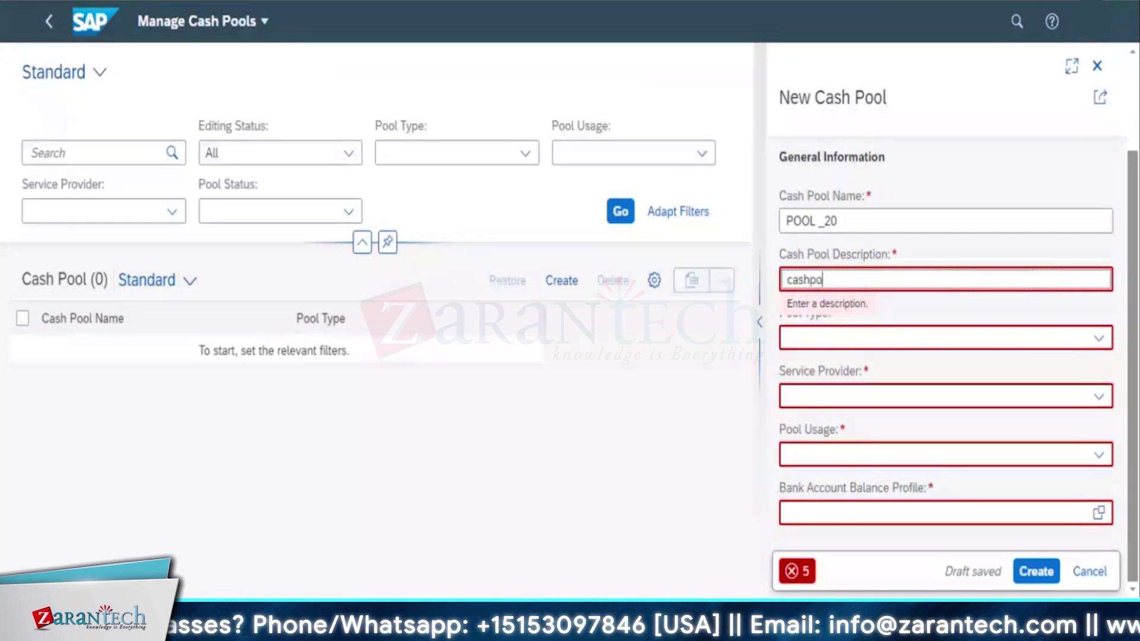
text(ol group)
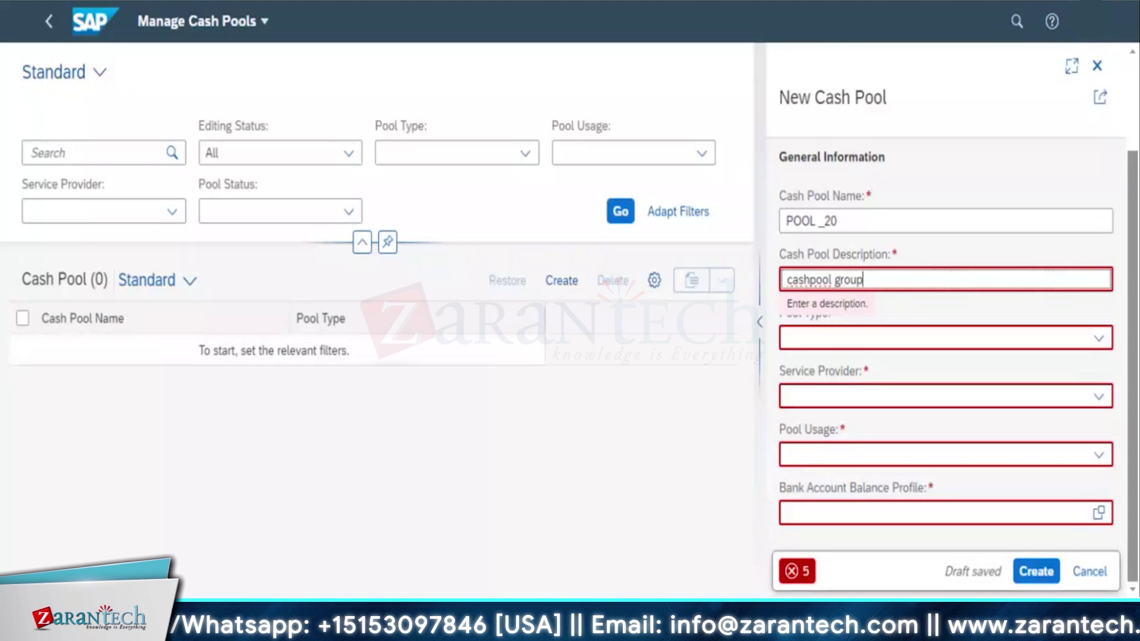
text( straive 20)
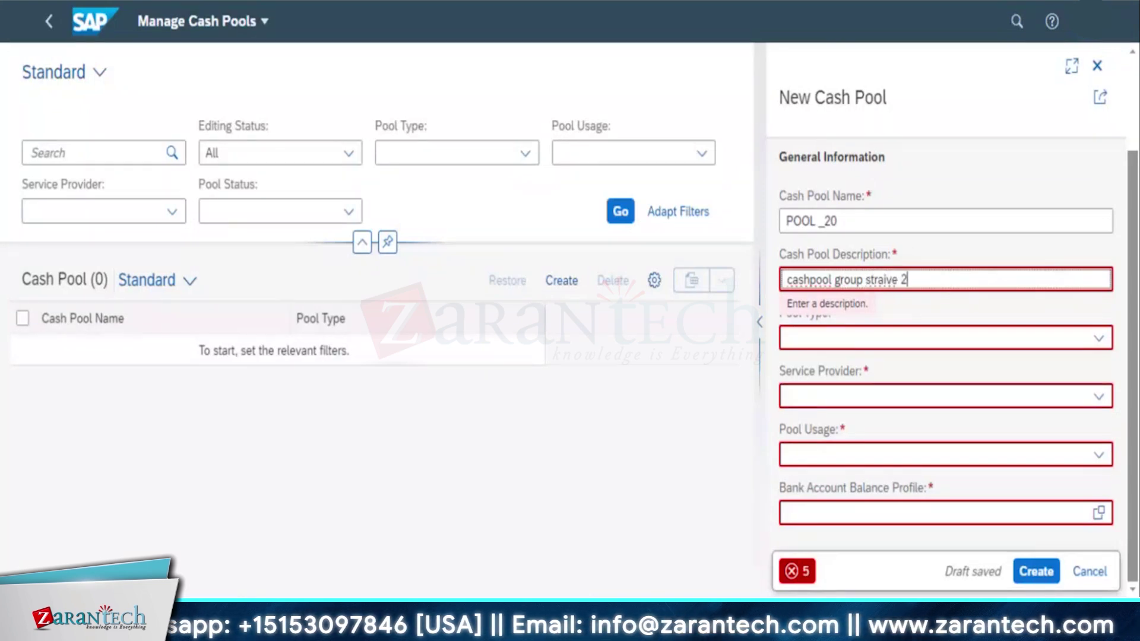
click(833, 346)
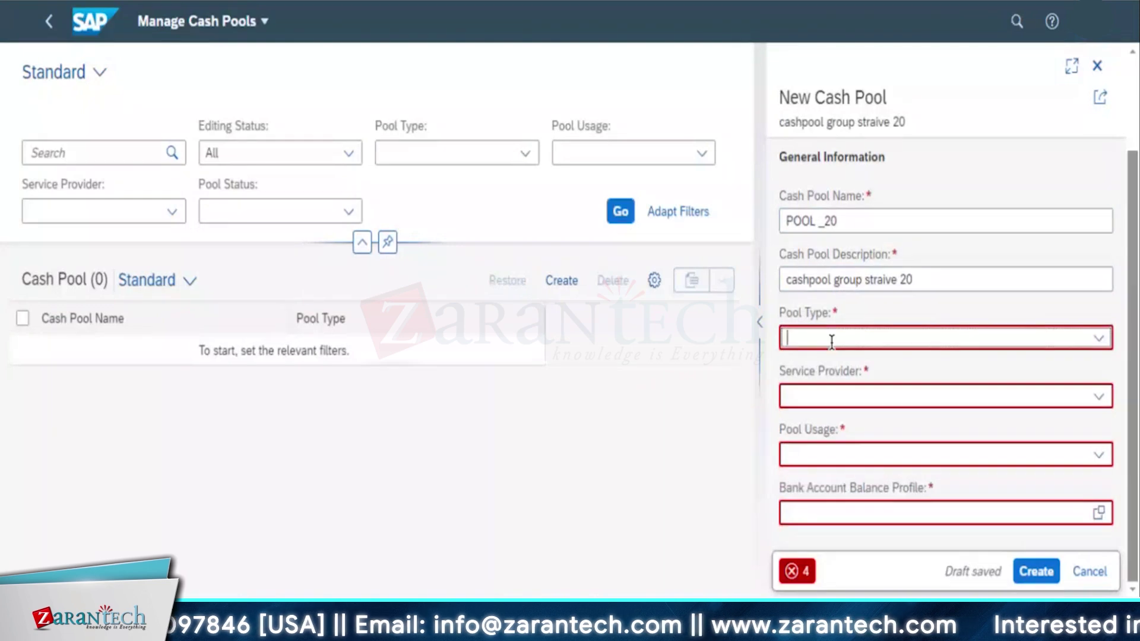
Set Pool Type to P (Physical), Service Provider to E (Enterprise), Pool Usage to B (Both Directions).
click(1103, 344)
click(936, 402)
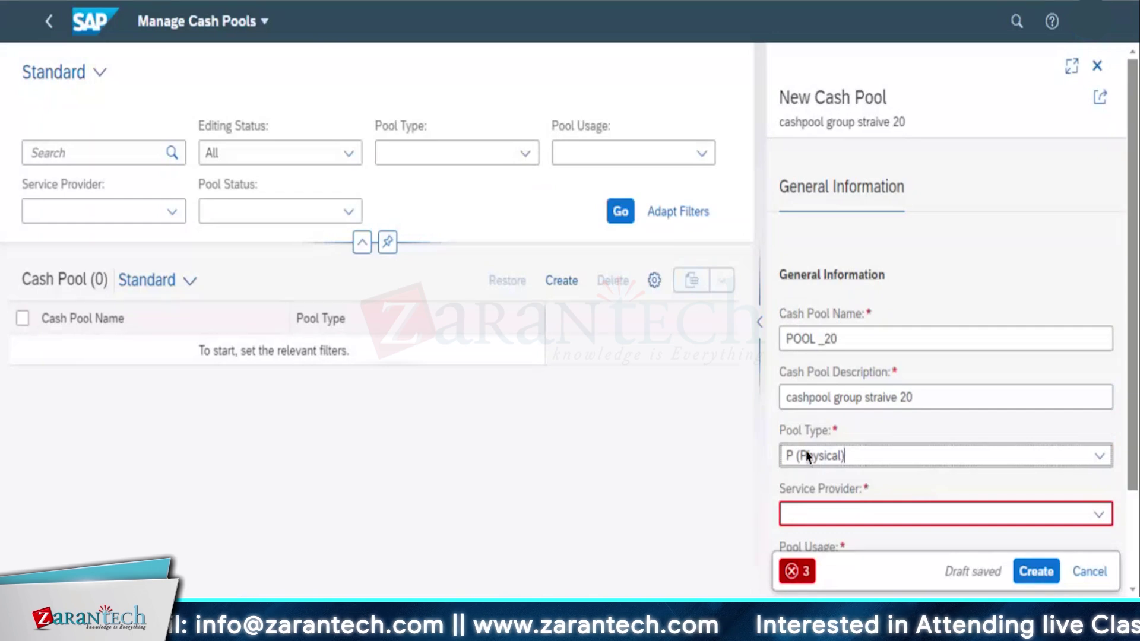
scroll(891, 498, down, 2)
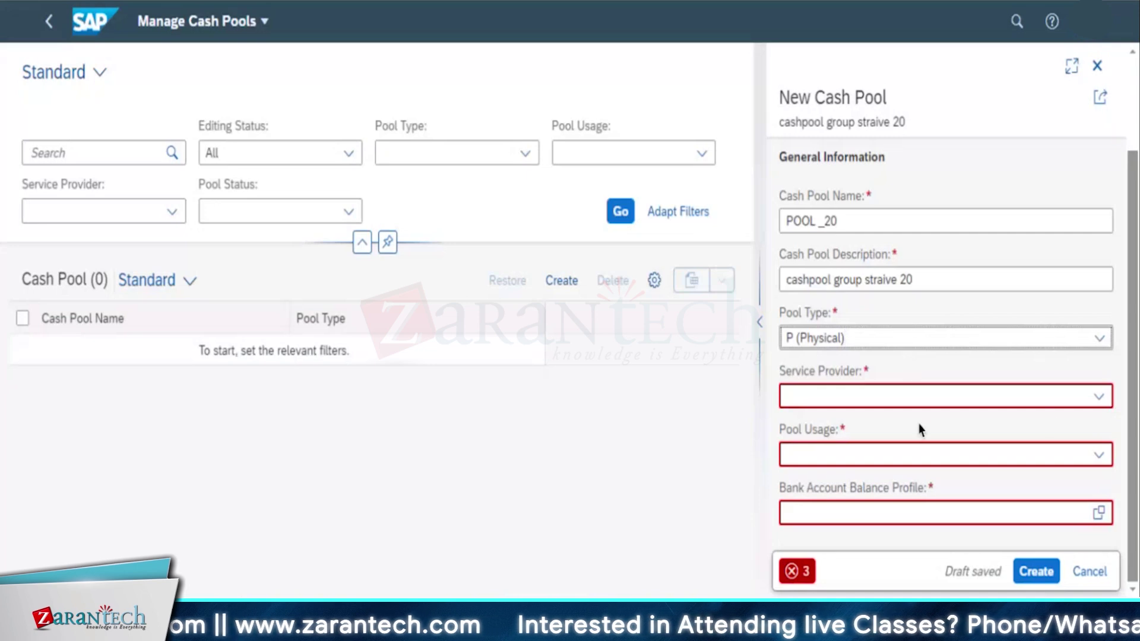
click(1097, 398)
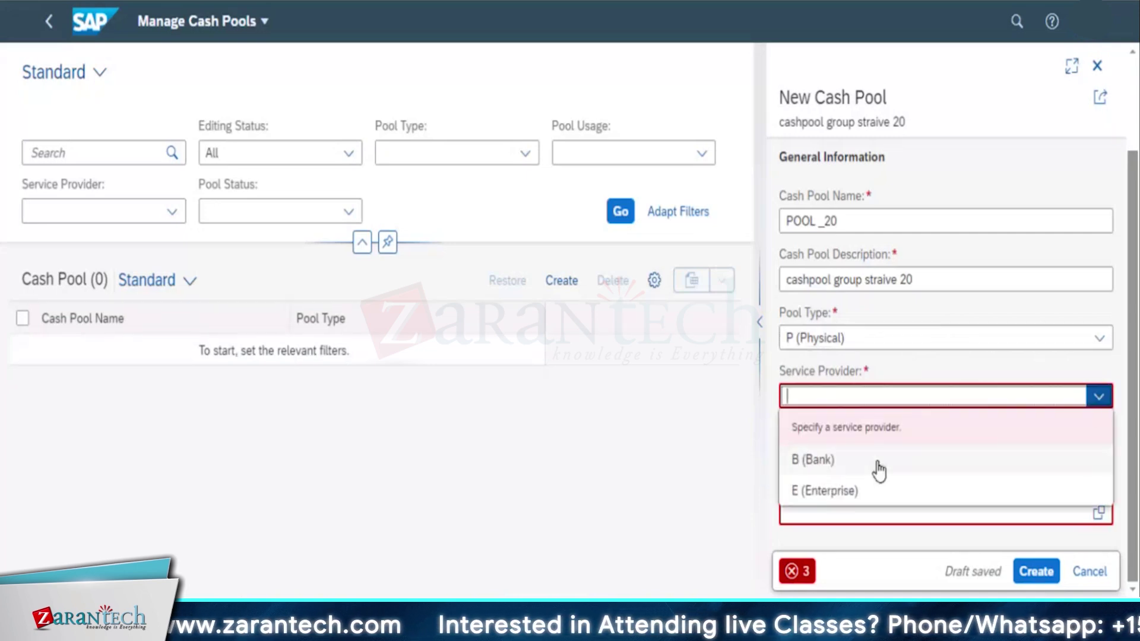
click(860, 495)
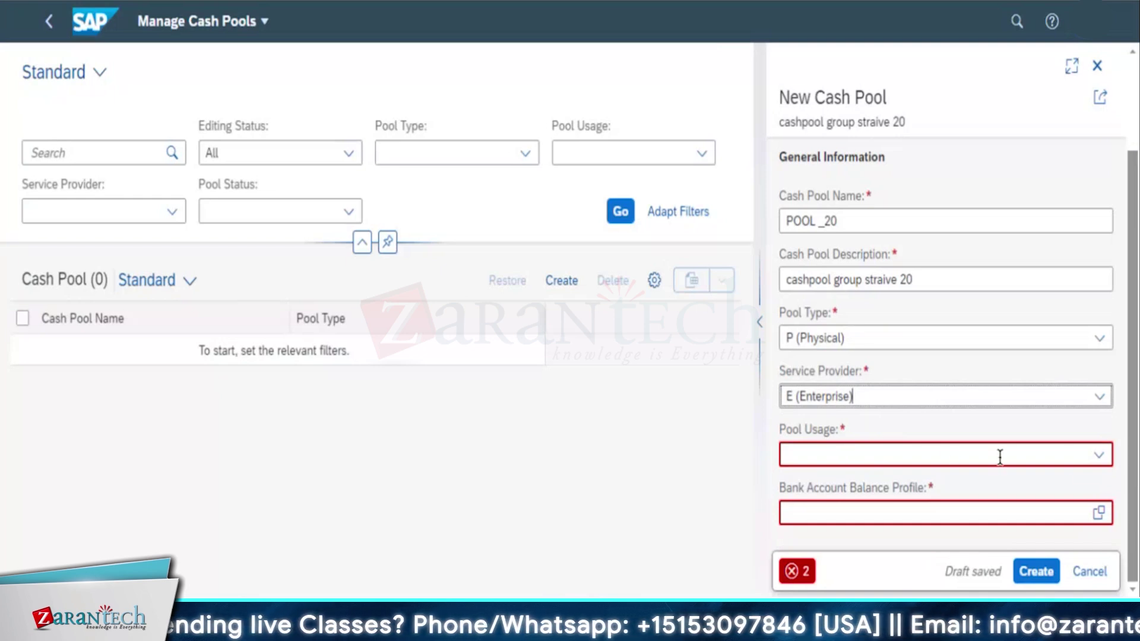
click(1109, 463)
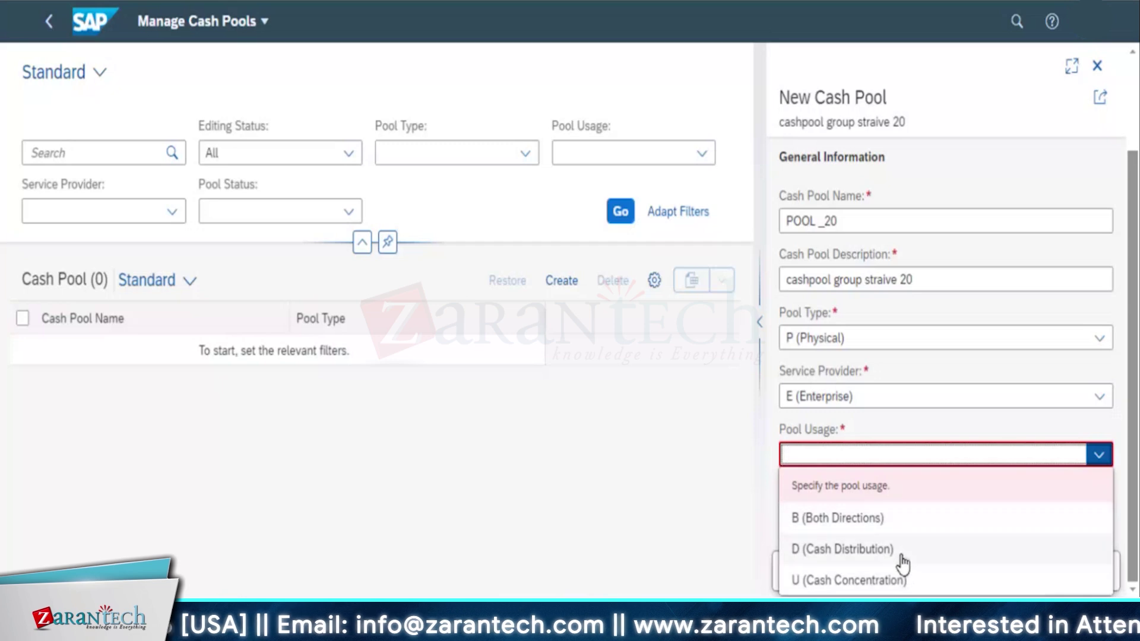
click(873, 515)
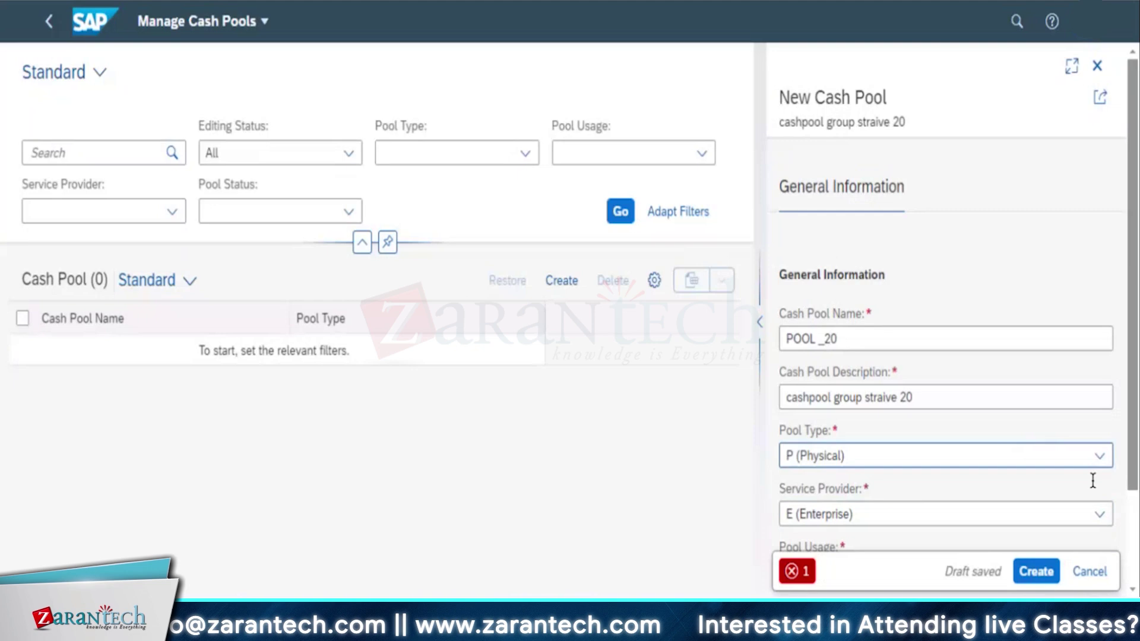
Dismiss the discard prompt and bring up the Bank Account Balance Profile value help.
click(1090, 571)
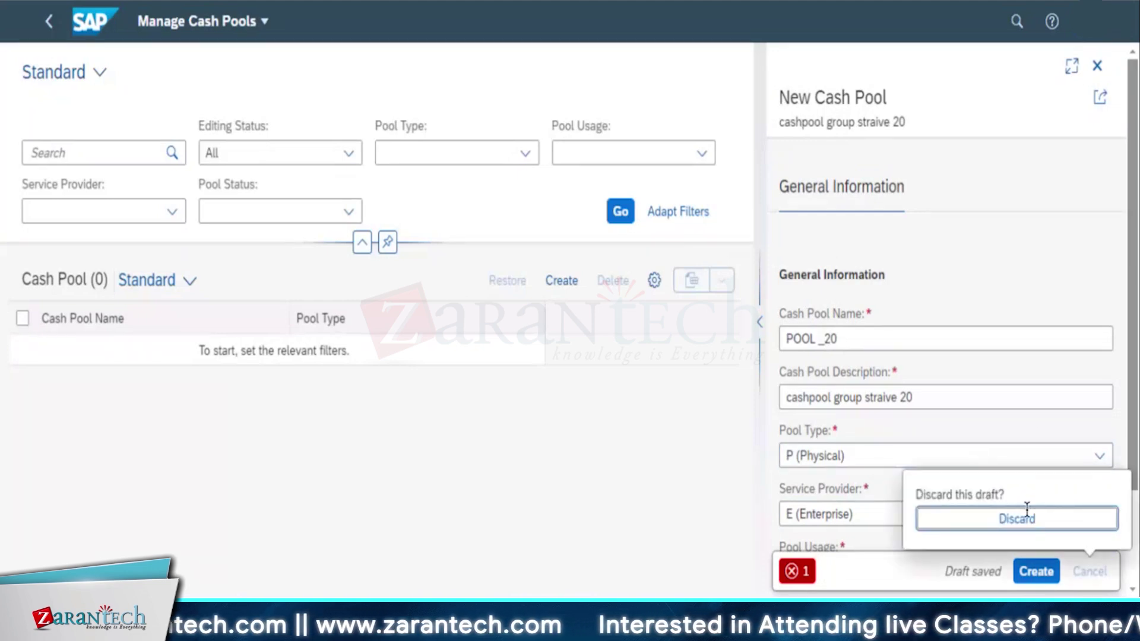
scroll(1131, 414, down, 3)
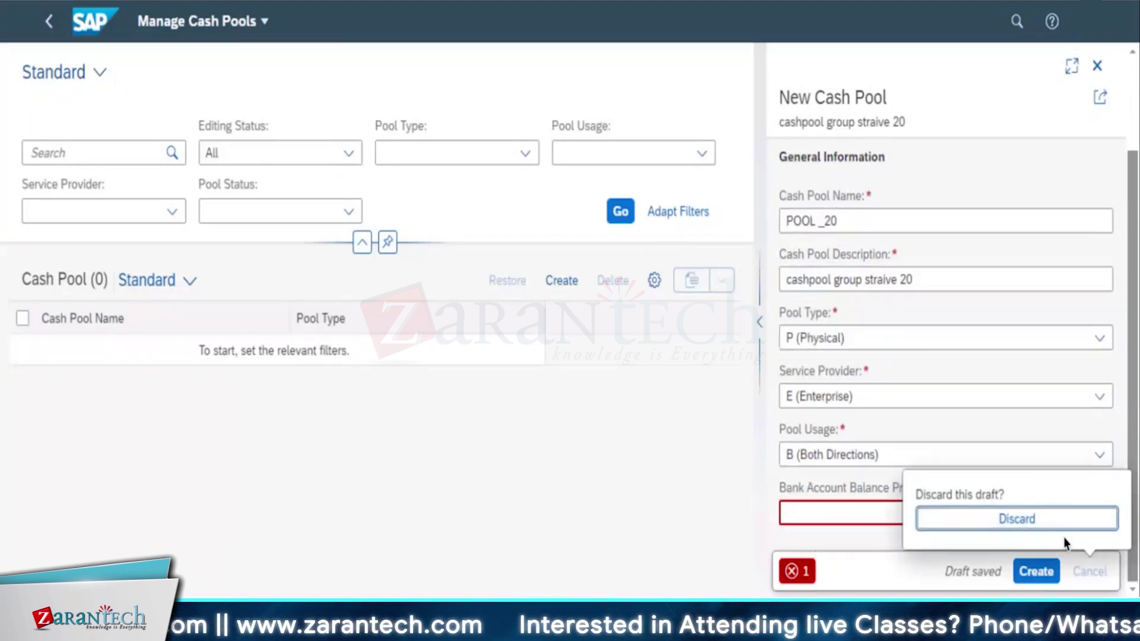
click(828, 511)
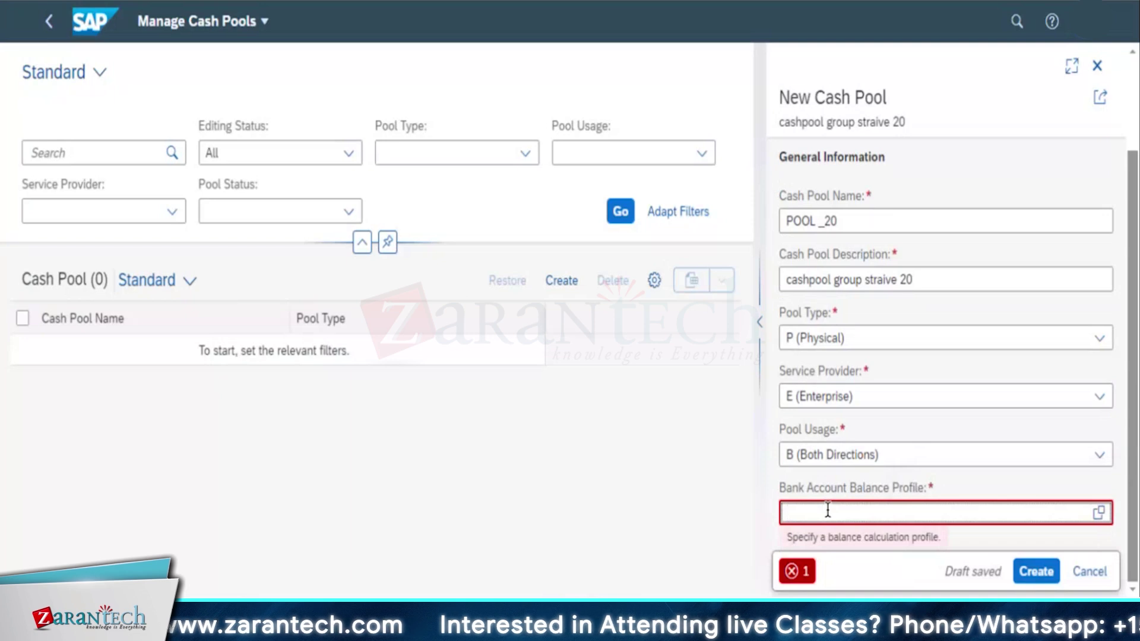
click(1100, 513)
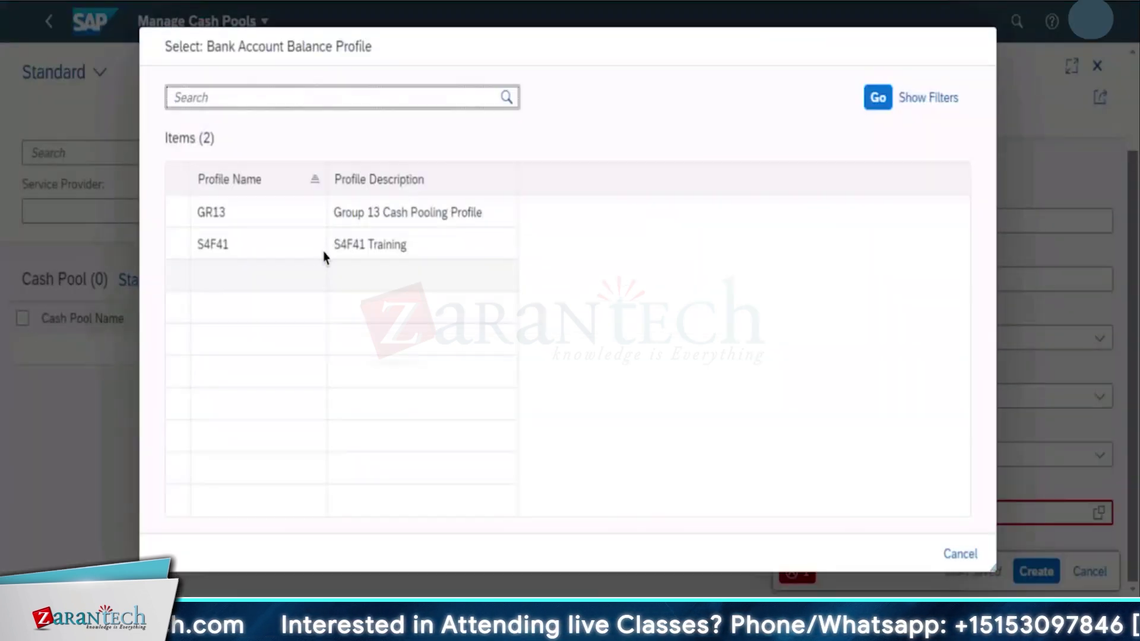
Choose balance profile S4F41 and create the POOL_20 cash pool.
click(298, 245)
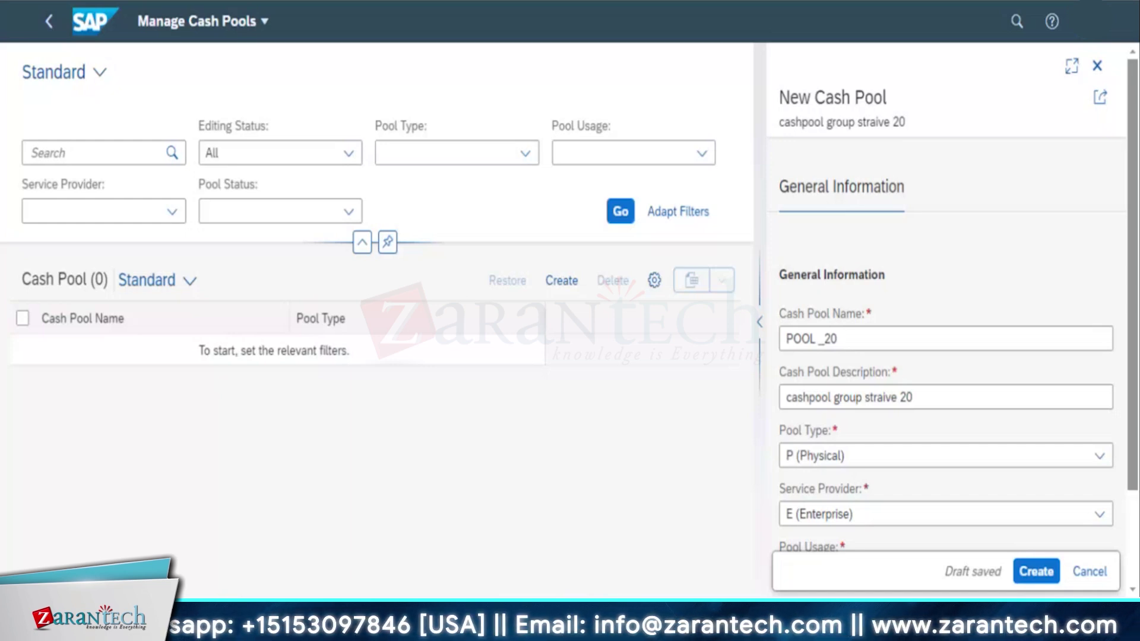
click(1034, 573)
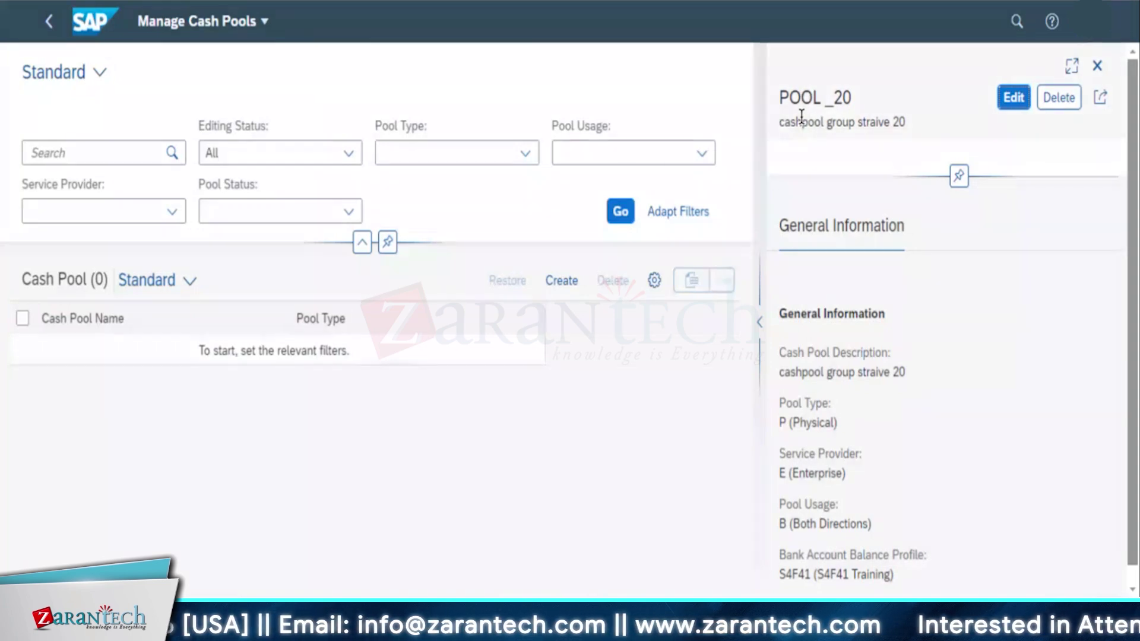
Search for 'manage bank account' and launch the Manage Bank Accounts app.
click(1017, 24)
text(mana)
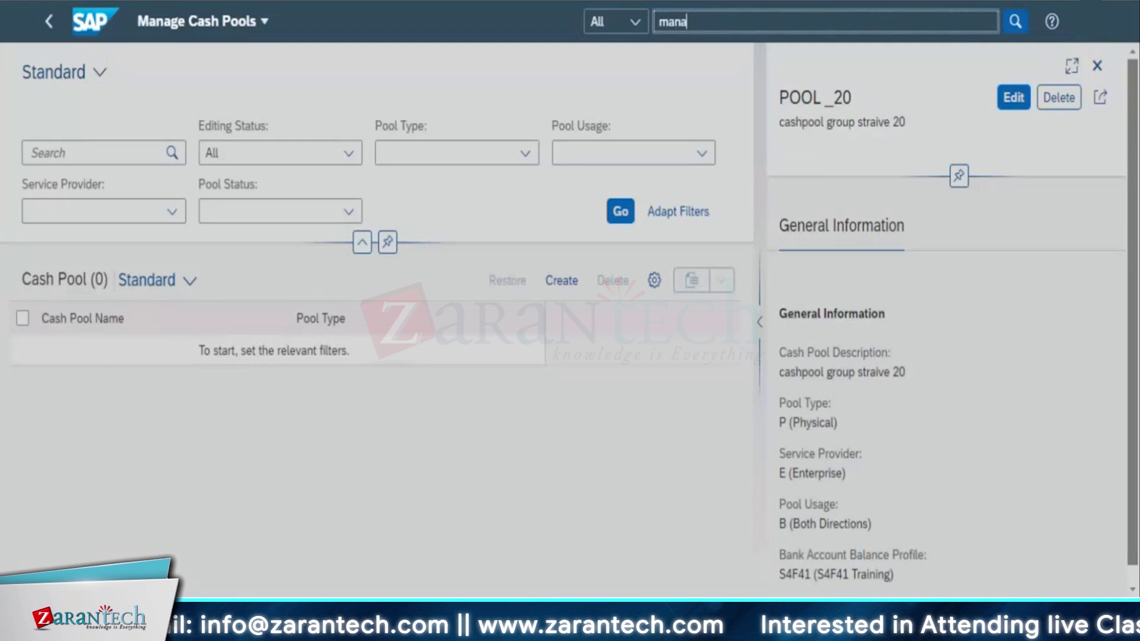
text(ge bank accounts)
click(845, 99)
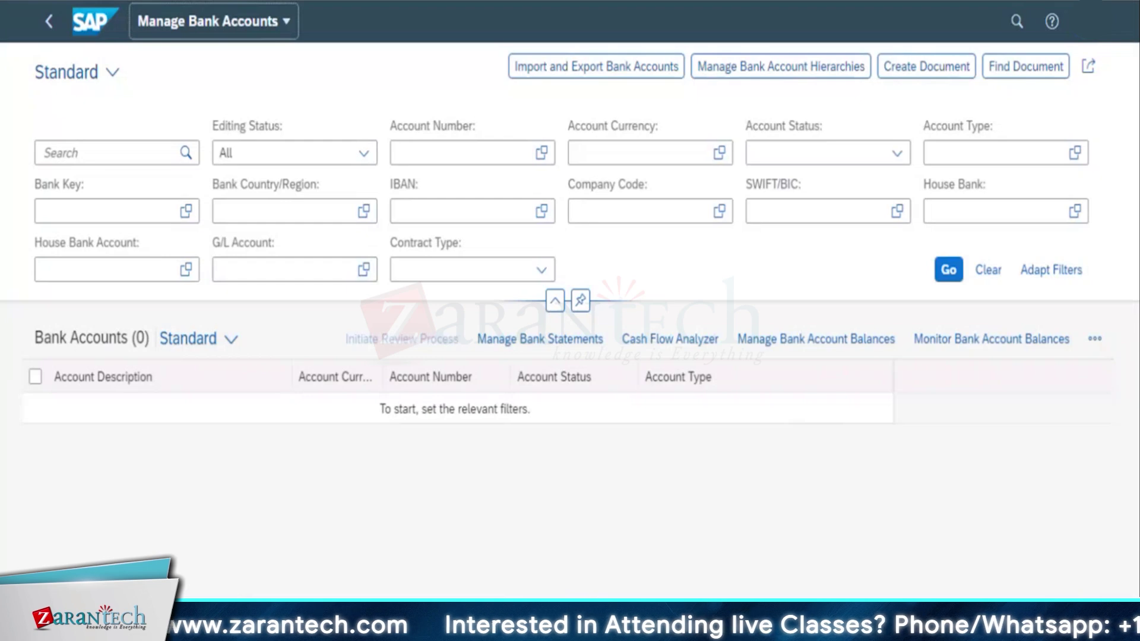
Search account numbers for 121 and add 12121001 to the Account Number filter.
click(438, 151)
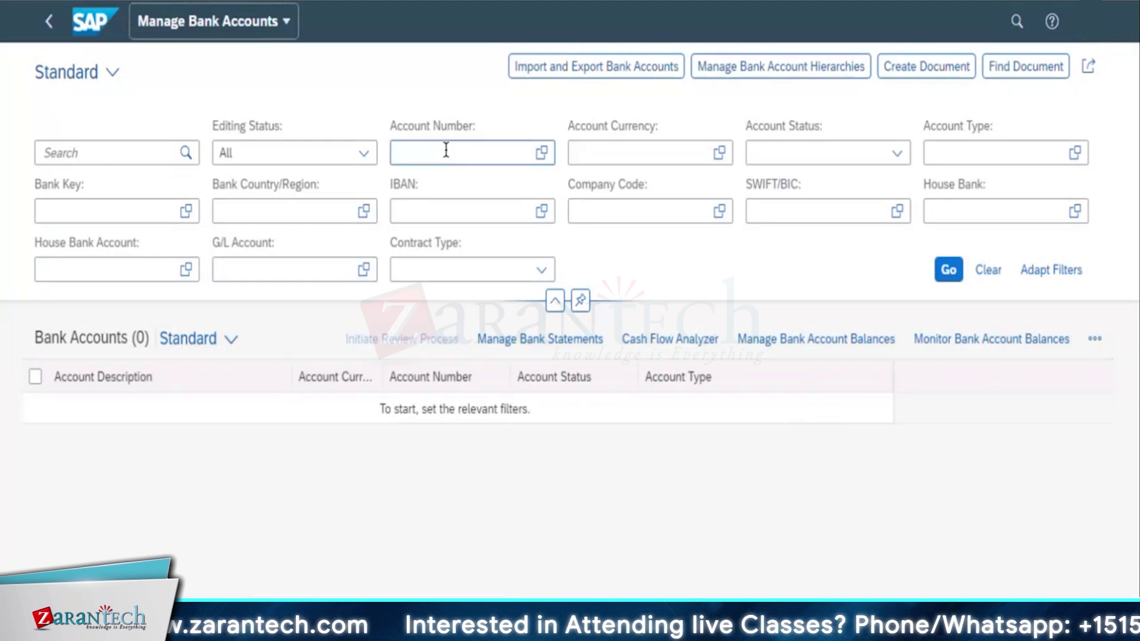
click(541, 156)
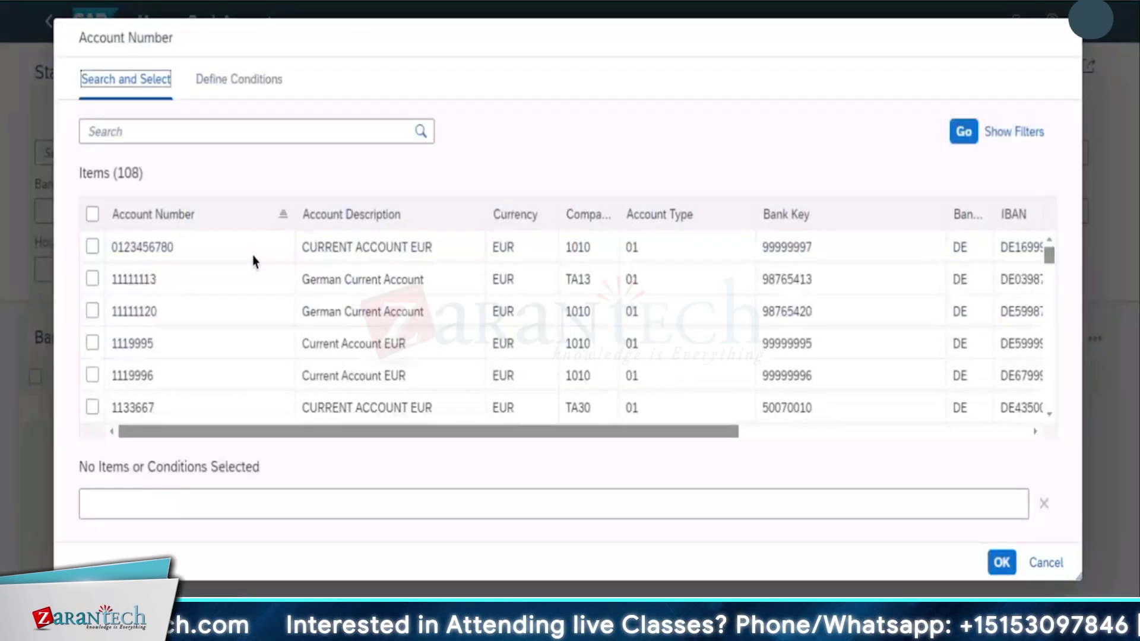
click(234, 132)
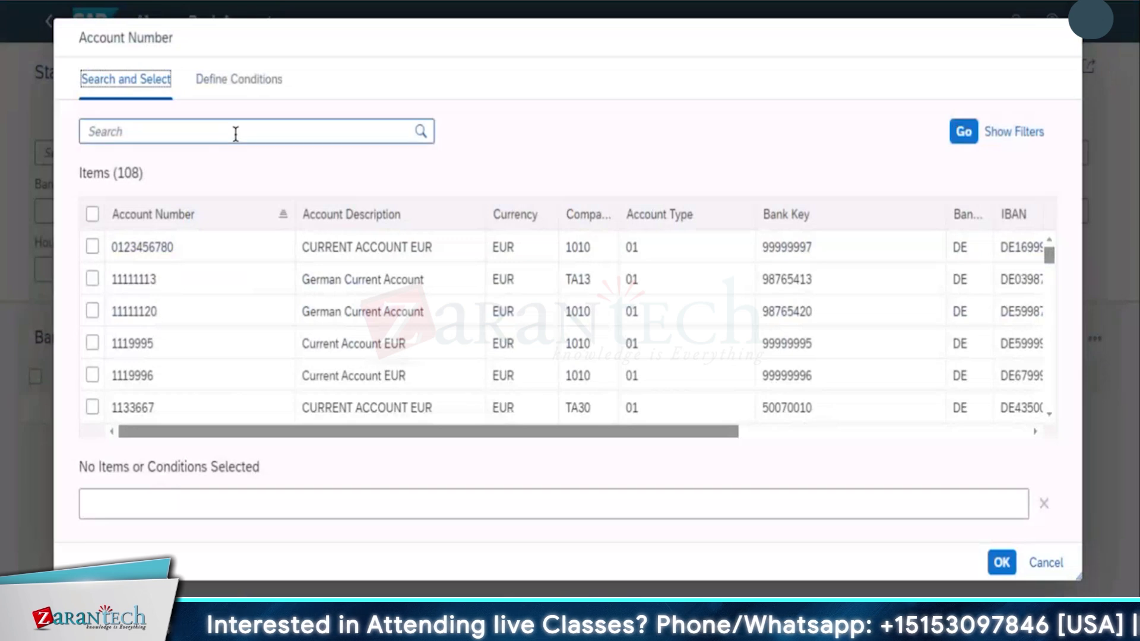
text(121)
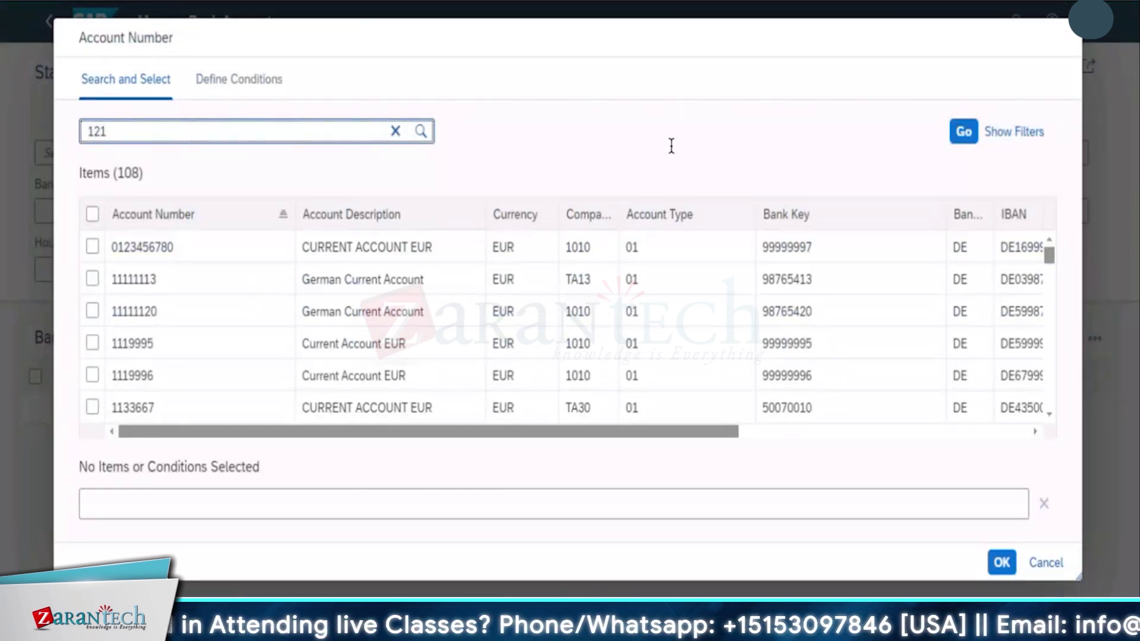
click(964, 133)
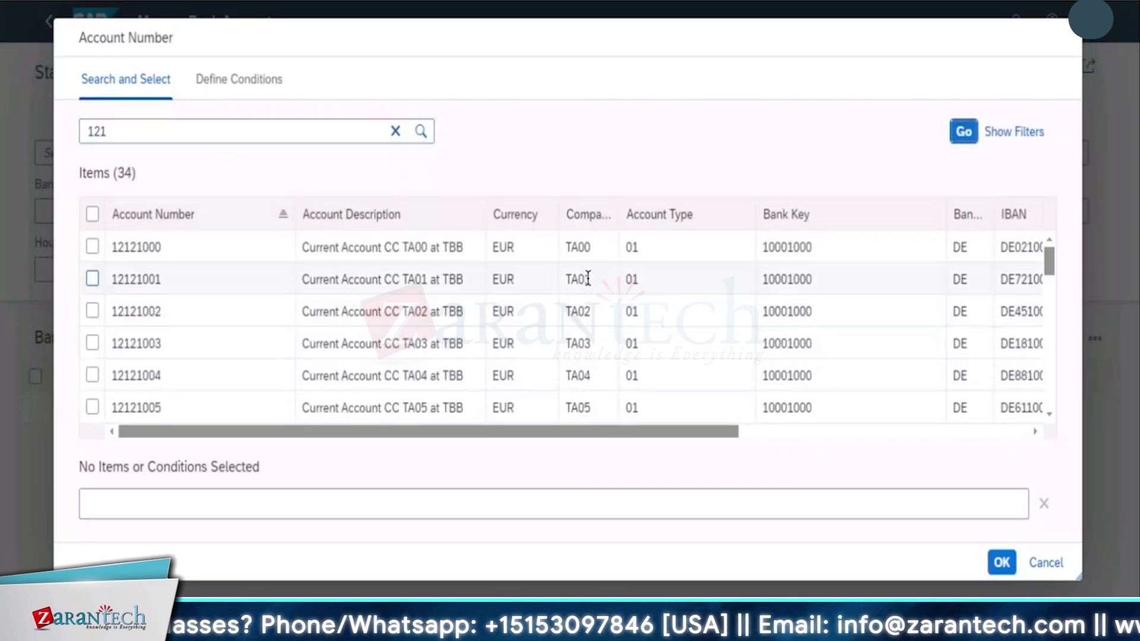
click(93, 280)
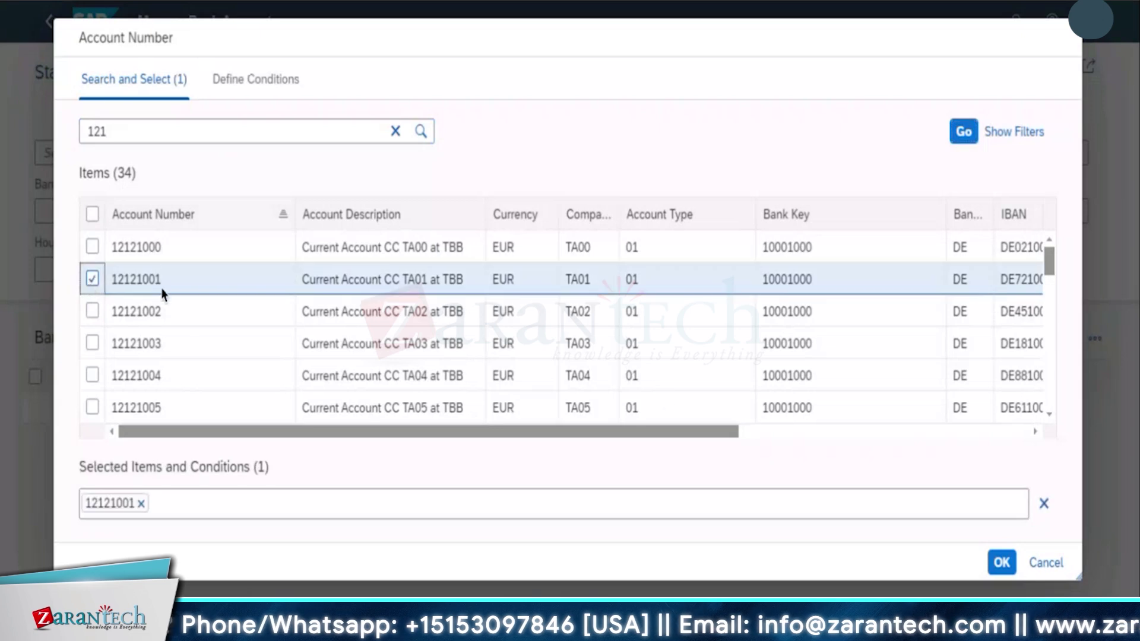
click(1002, 563)
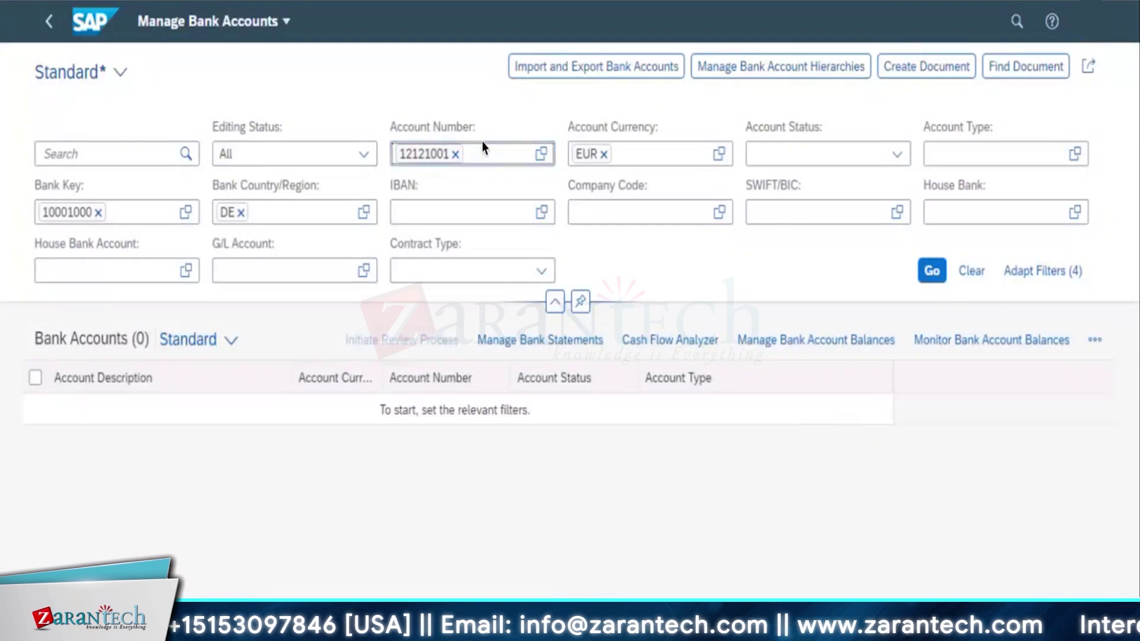
Add accounts 12121002, 12121010 and 12121020 to the Account Number filter.
click(484, 161)
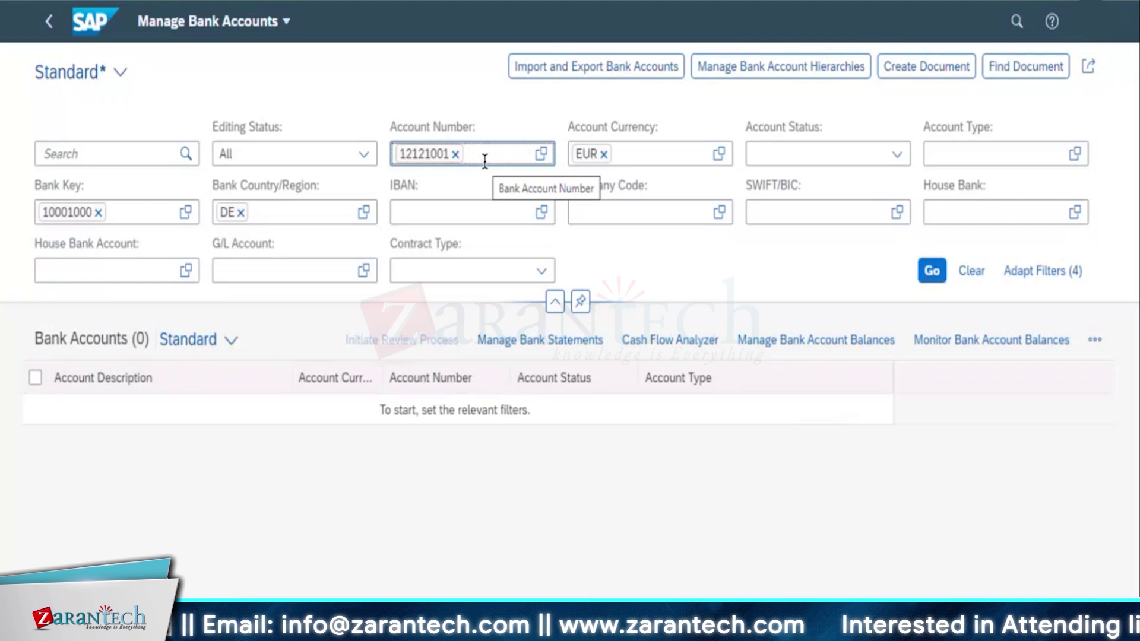
click(541, 156)
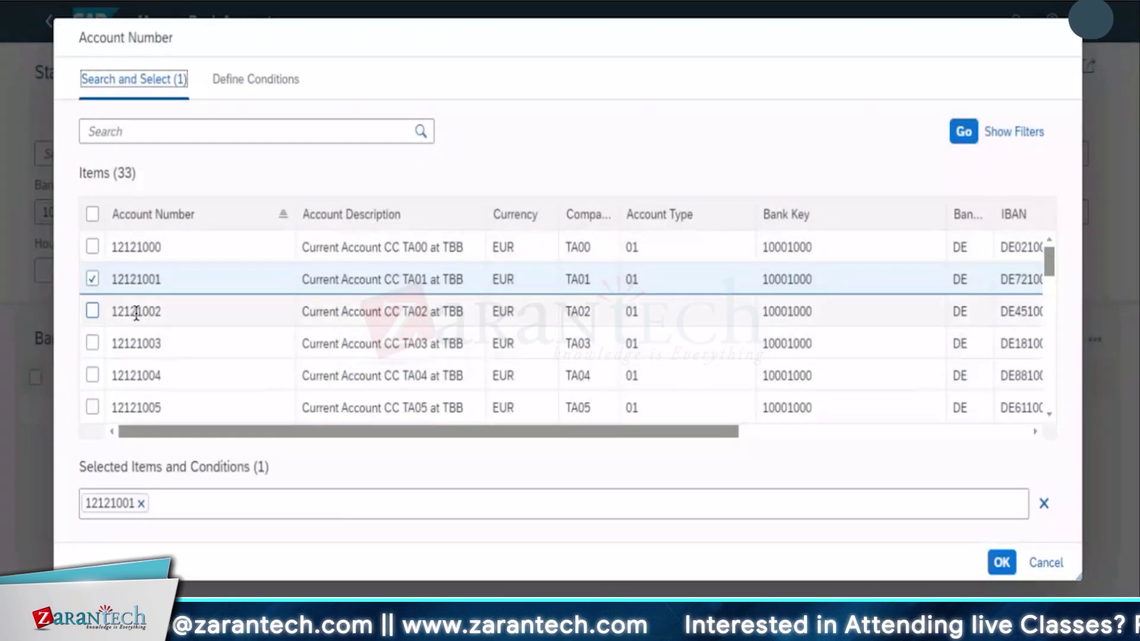
click(93, 319)
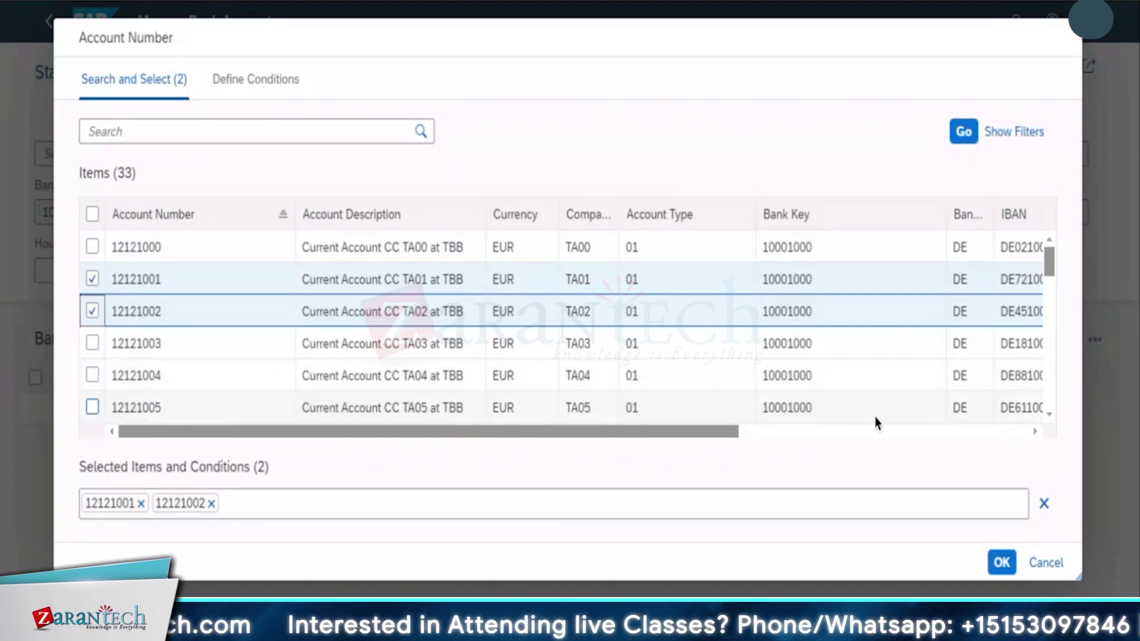
scroll(1050, 280, down, 1)
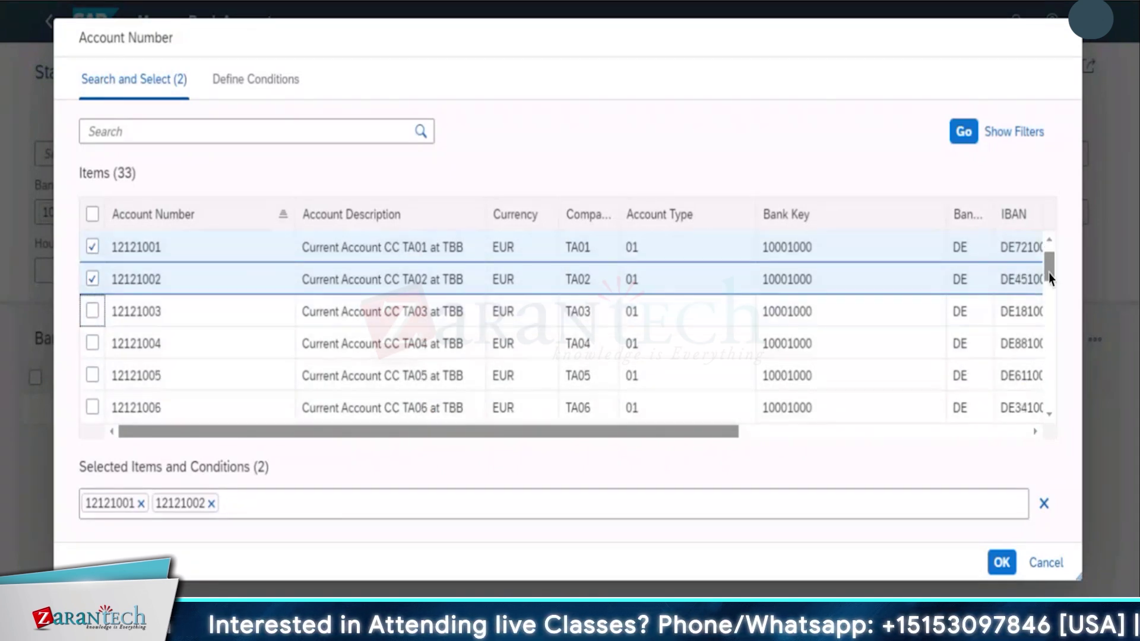
scroll(1049, 285, down, 5)
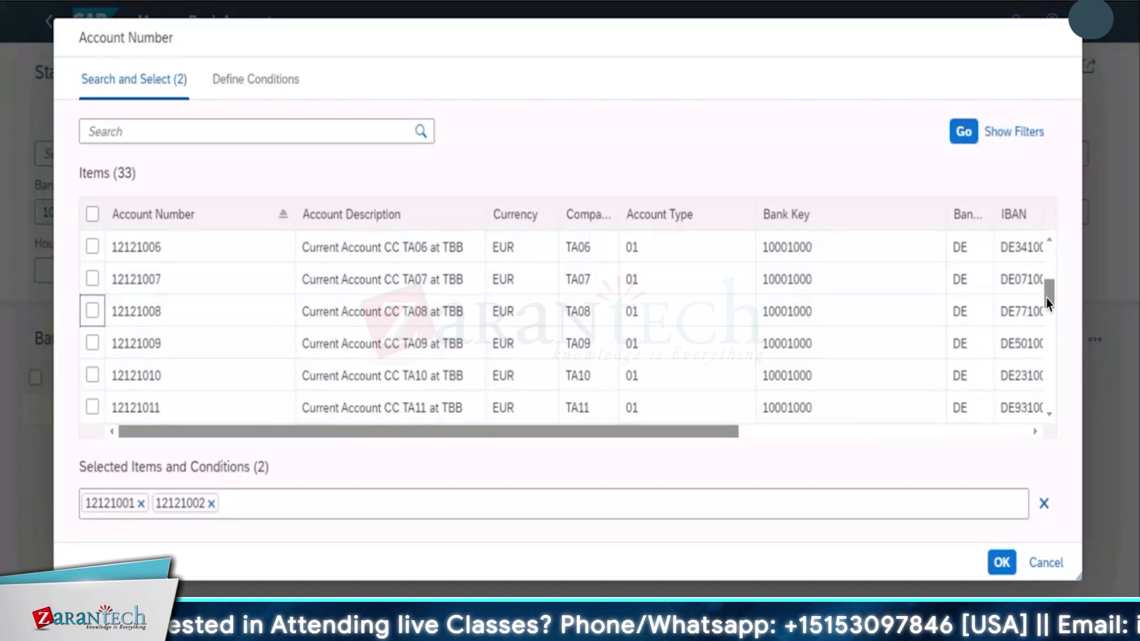
click(94, 378)
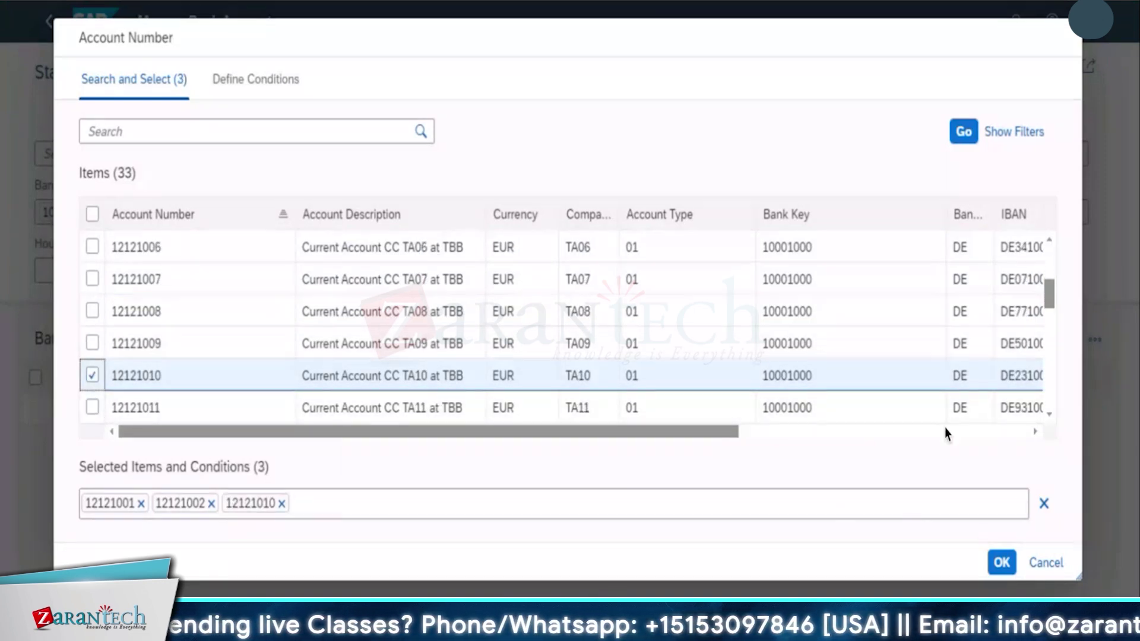
scroll(1038, 365, down, 4)
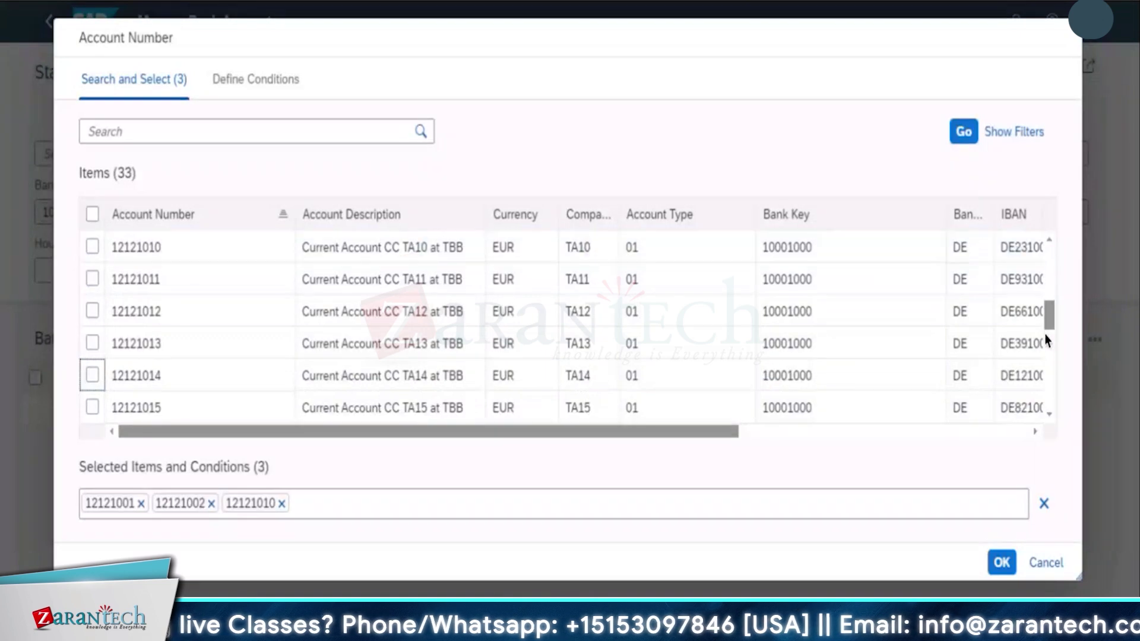
scroll(1045, 334, down, 3)
scroll(1046, 347, down, 3)
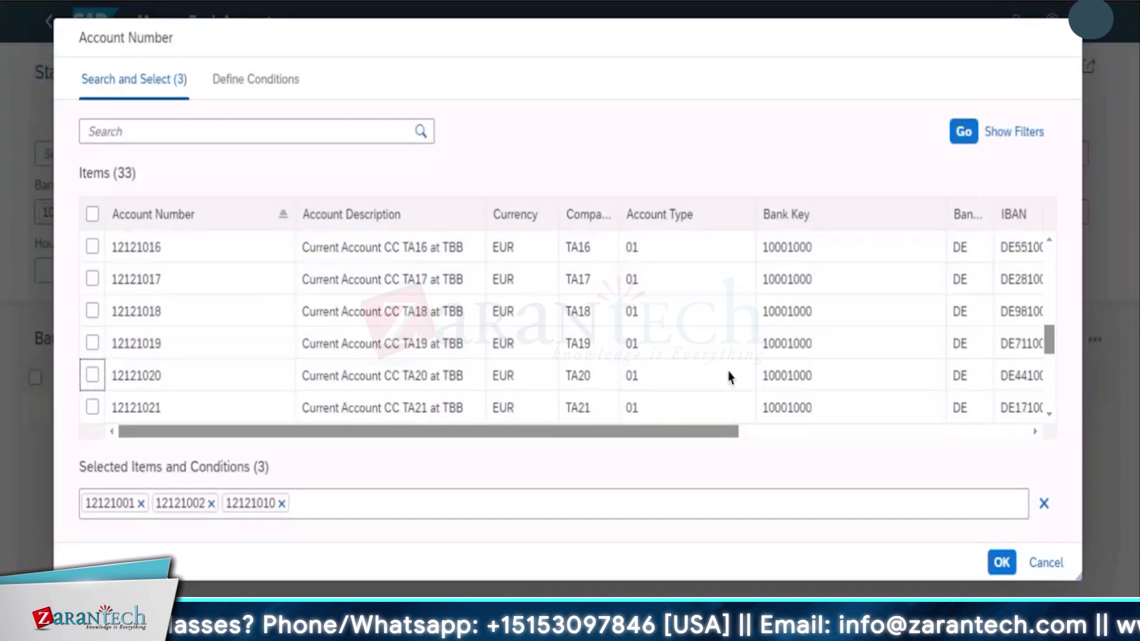
click(92, 374)
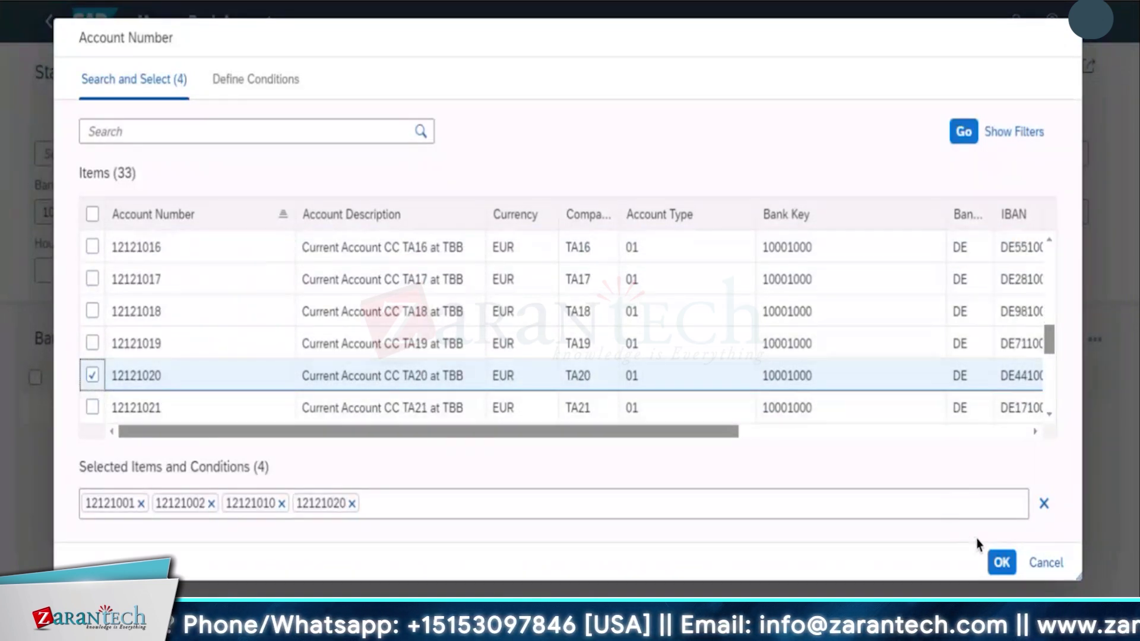
click(1001, 563)
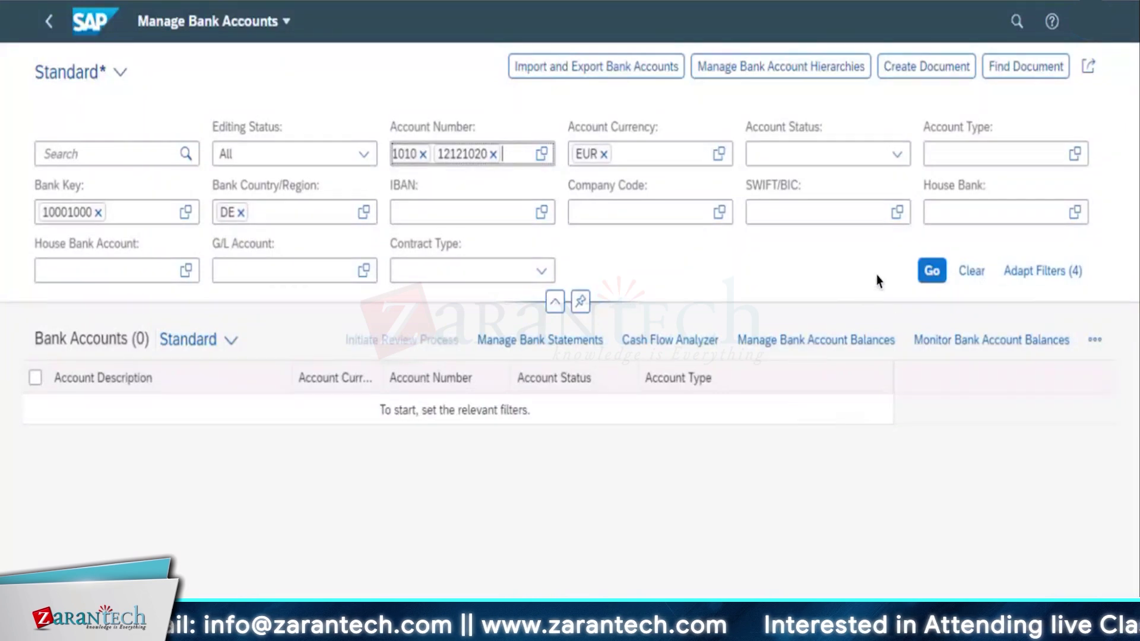
List the filtered accounts and edit 12121001 (Current Account CC TA01 at TBB).
click(931, 273)
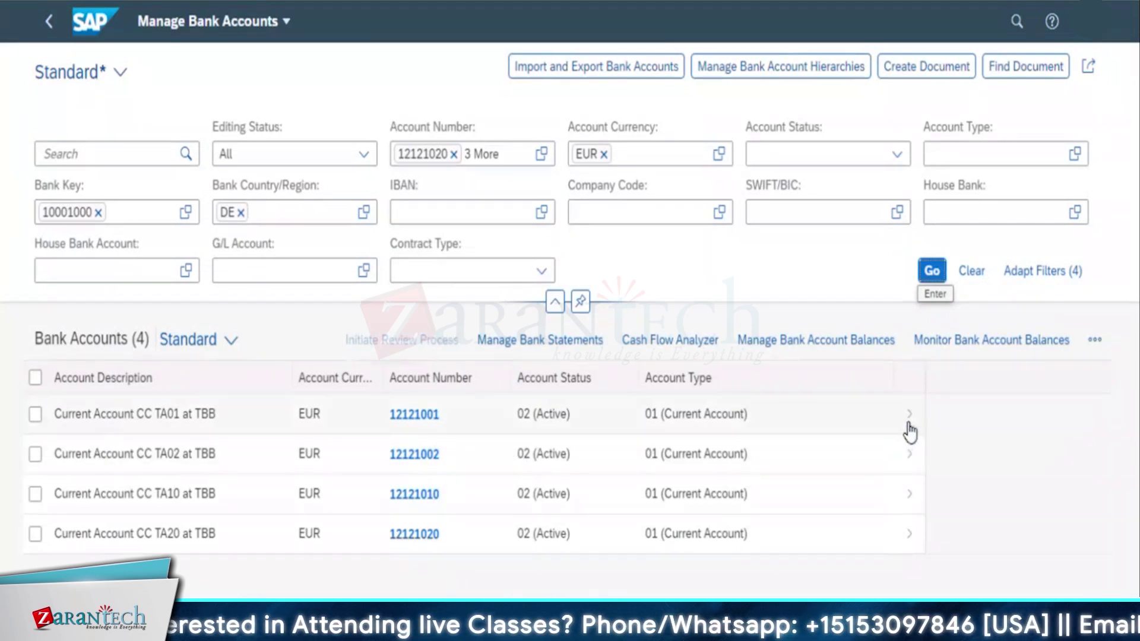
click(909, 422)
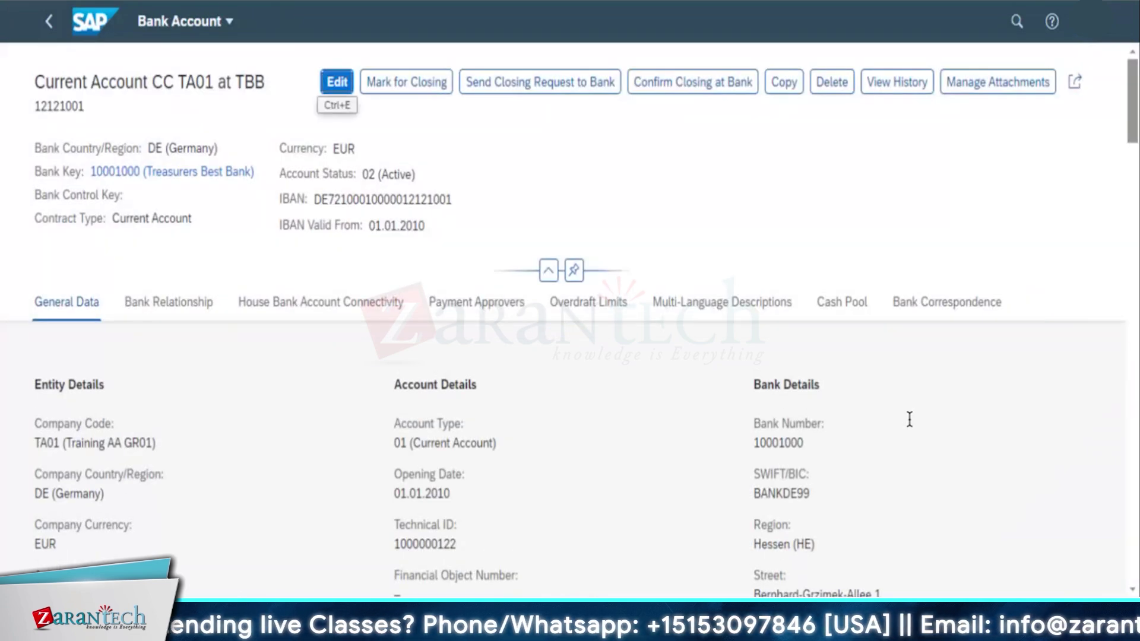
click(339, 87)
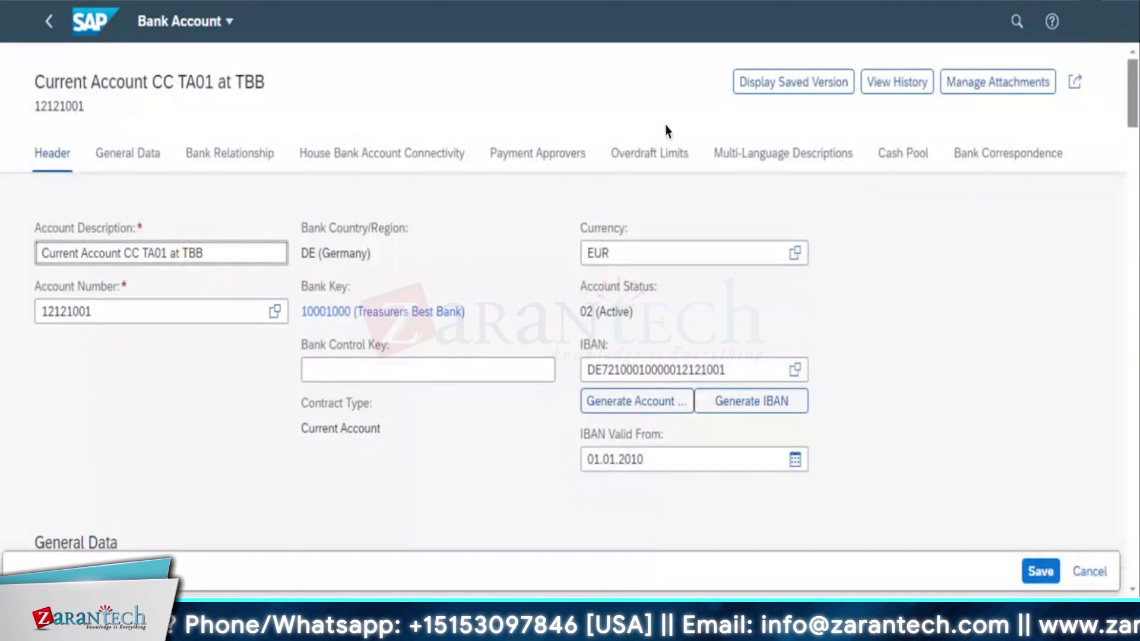
Tick Use in Cash Pooling on the TA01/HB001 house bank connection and apply it.
click(389, 159)
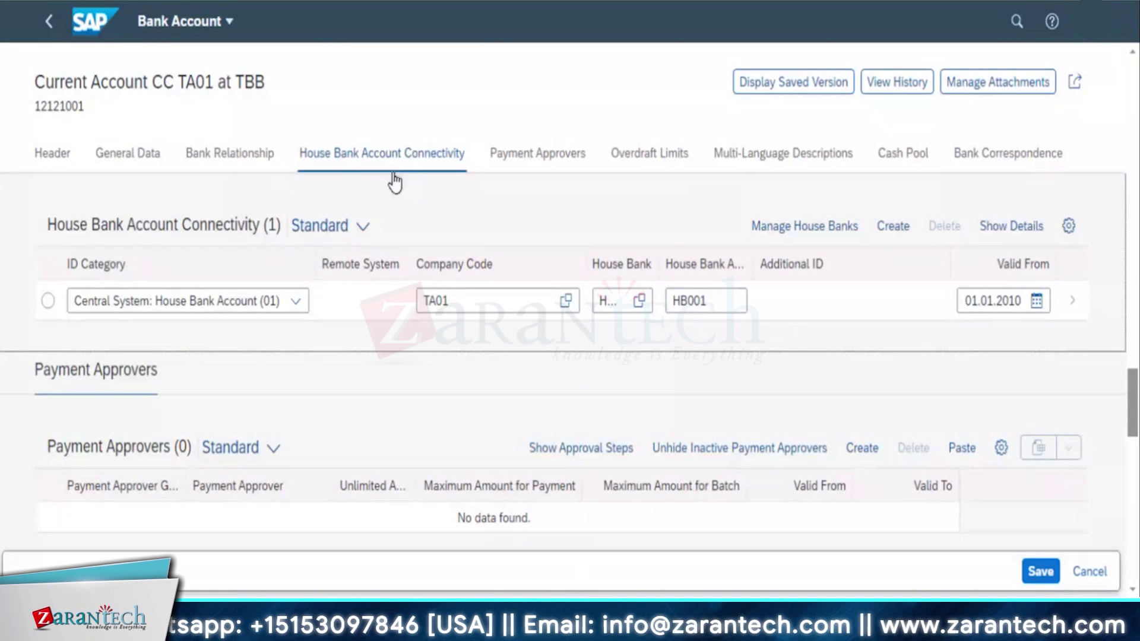
click(48, 300)
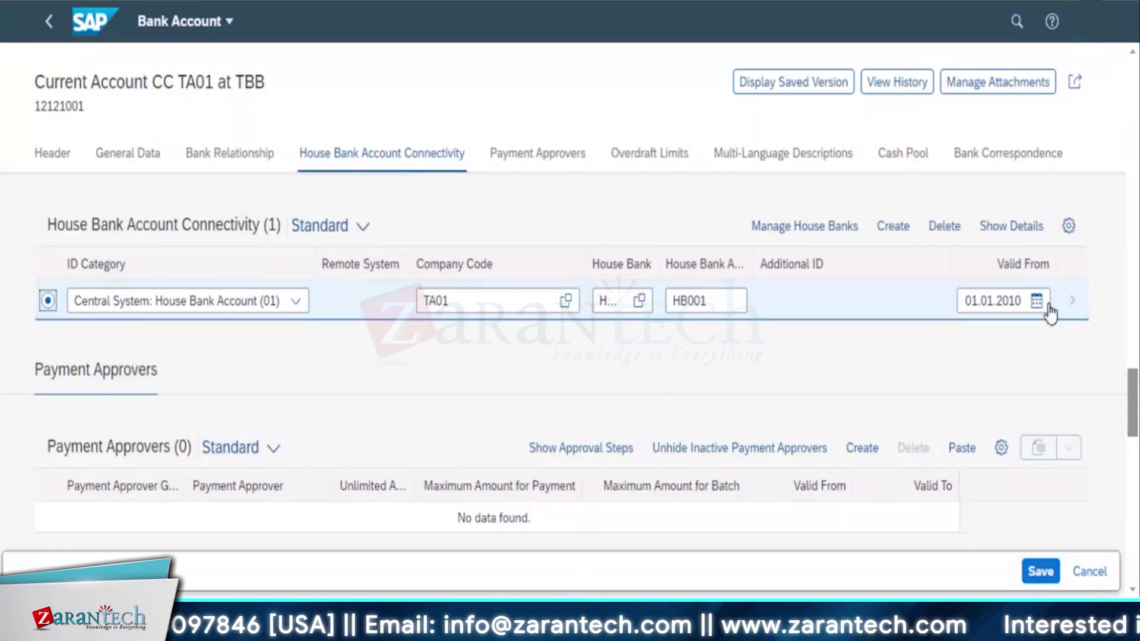
click(1069, 307)
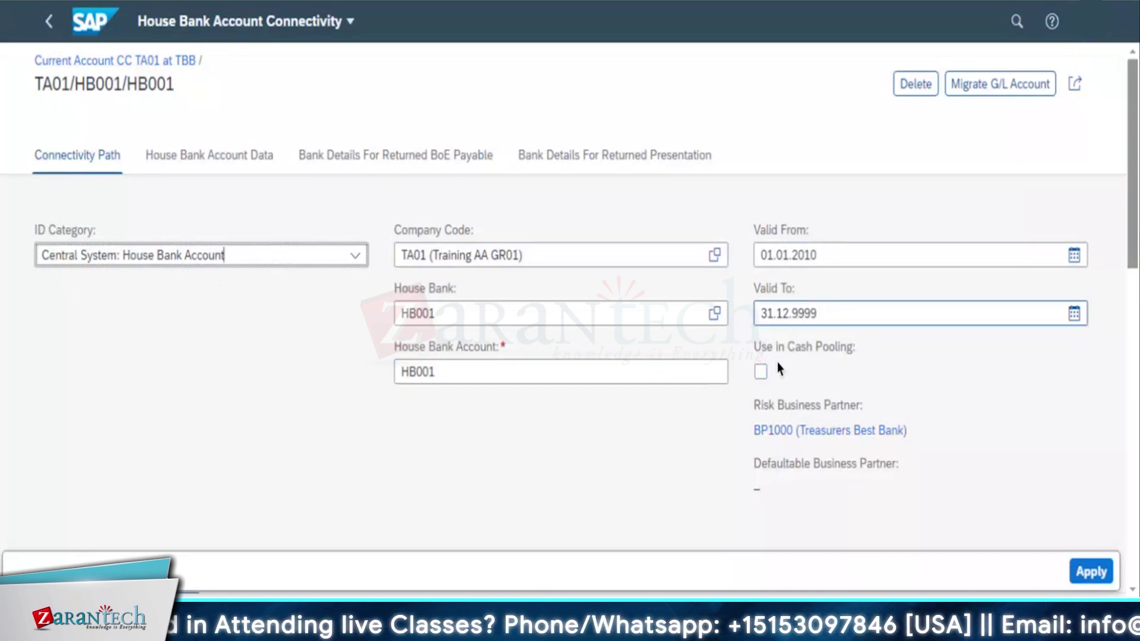
click(766, 380)
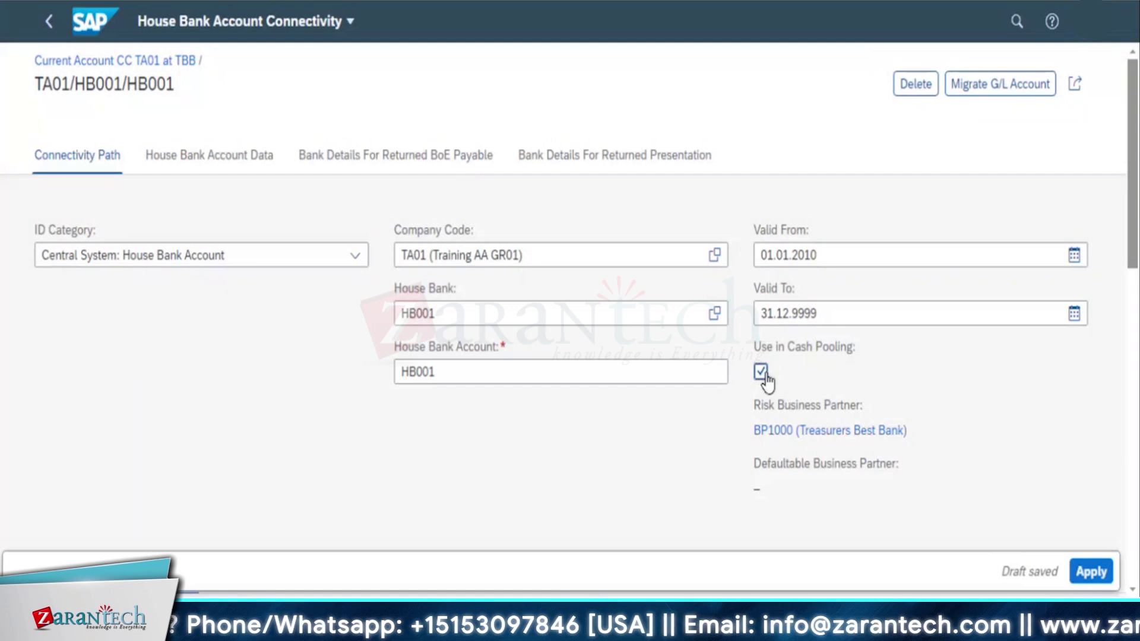
click(1092, 571)
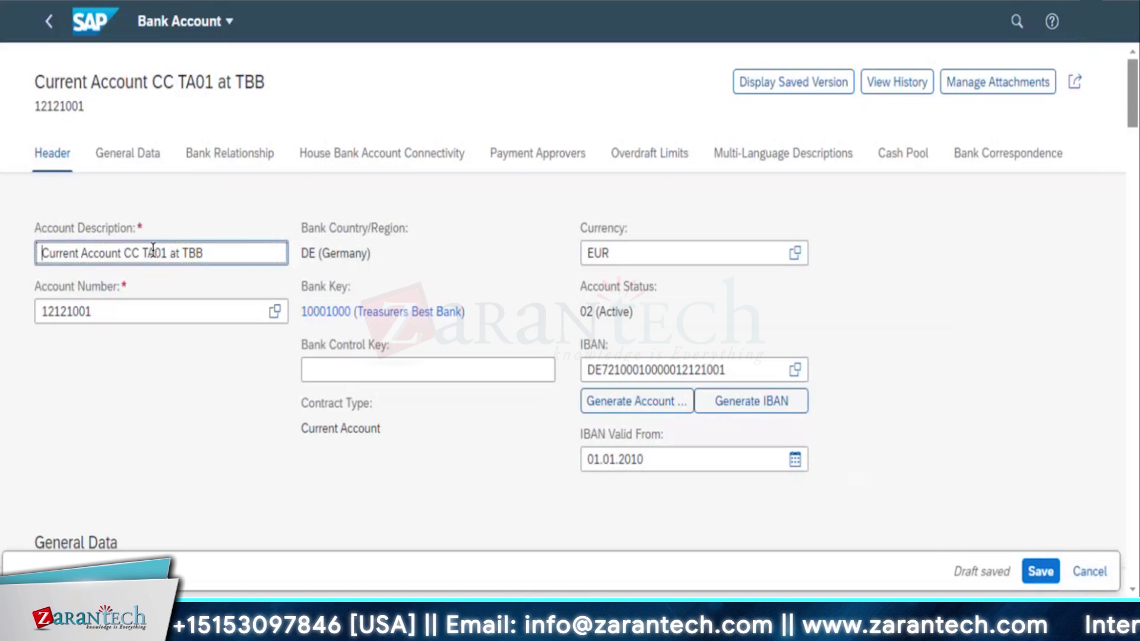
Go to the Cash Pool section and bring up the Cash Pool (Header Account) picker.
click(900, 169)
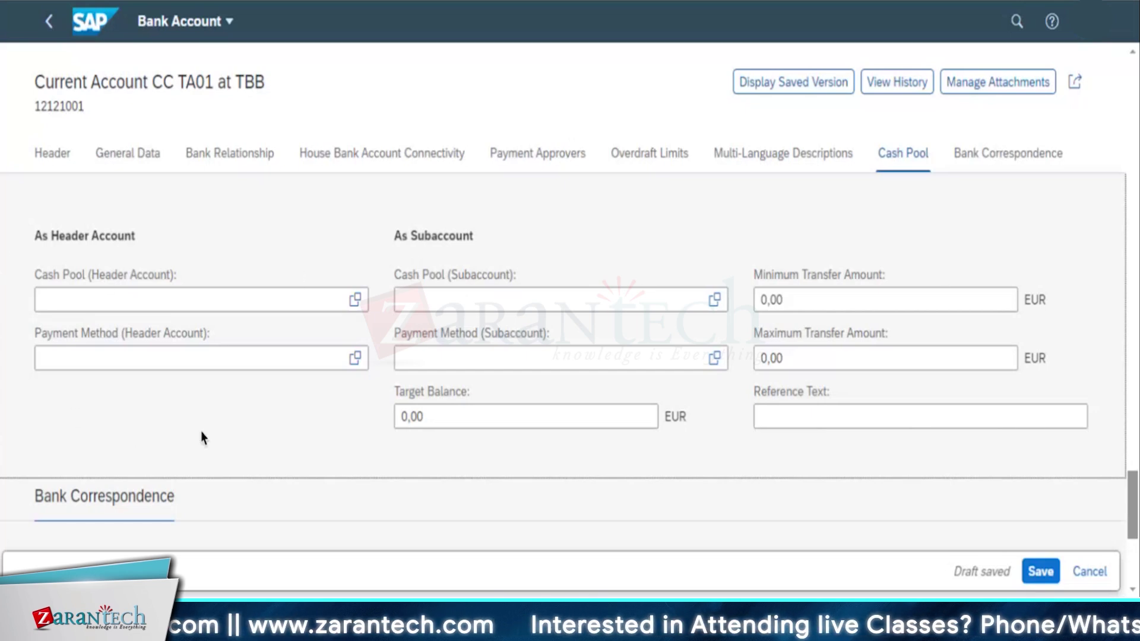
scroll(201, 432, down, 2)
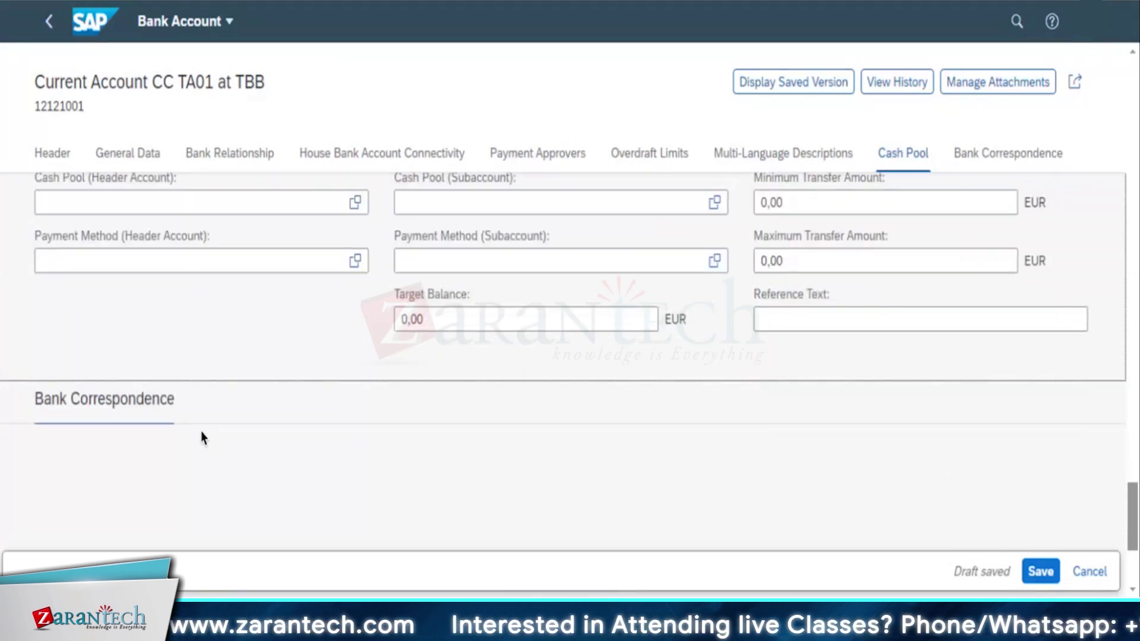
scroll(202, 434, down, 2)
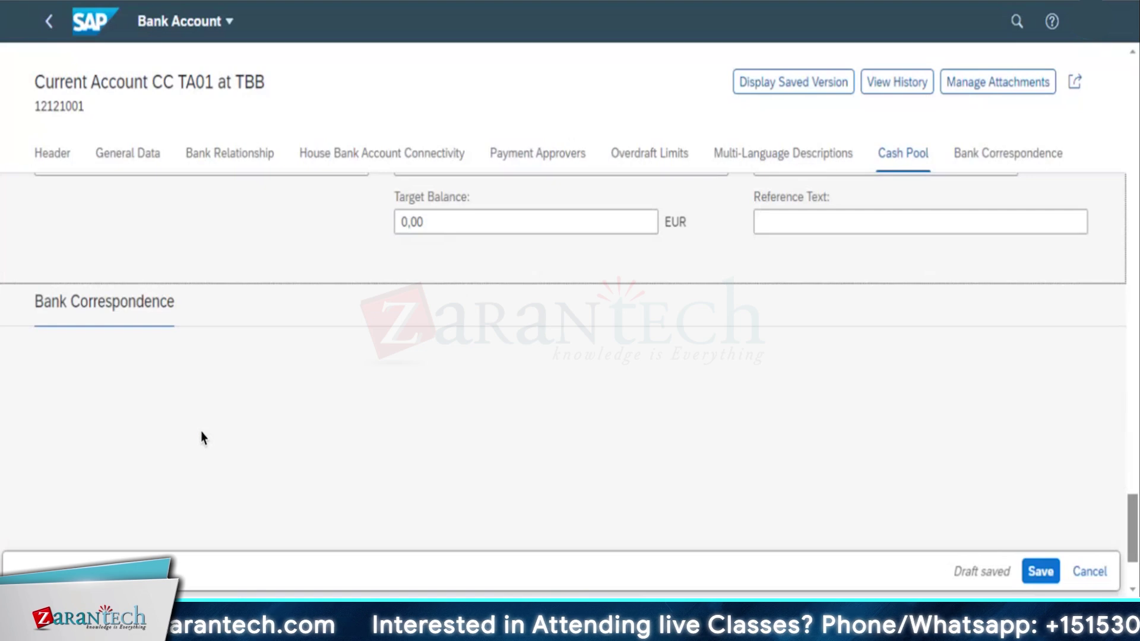
scroll(200, 441, down, 3)
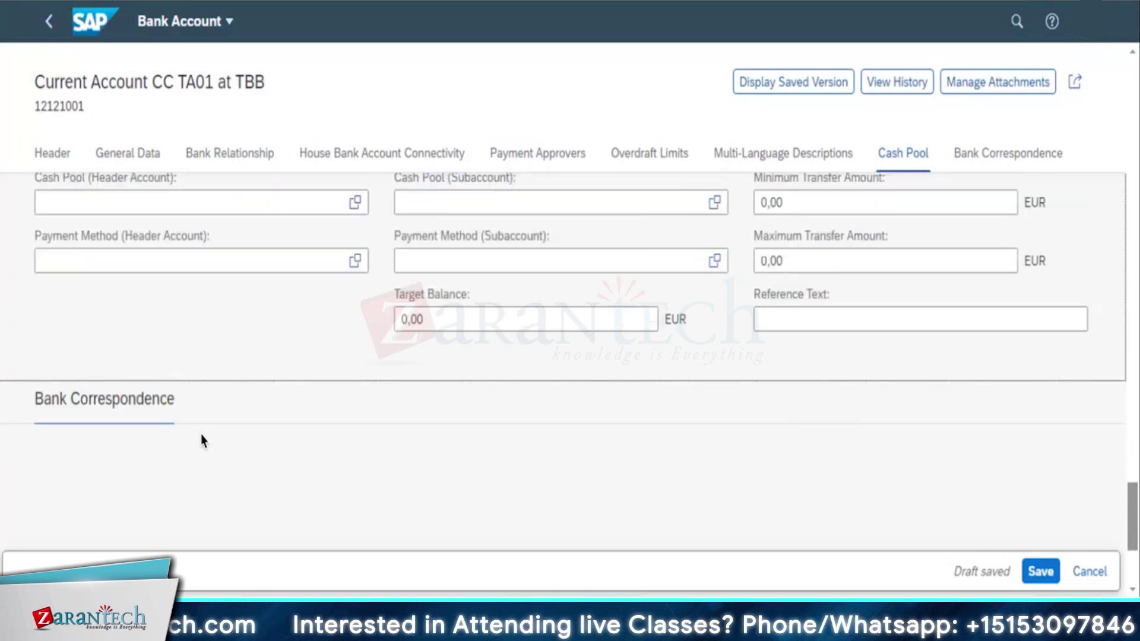
scroll(202, 437, up, 1)
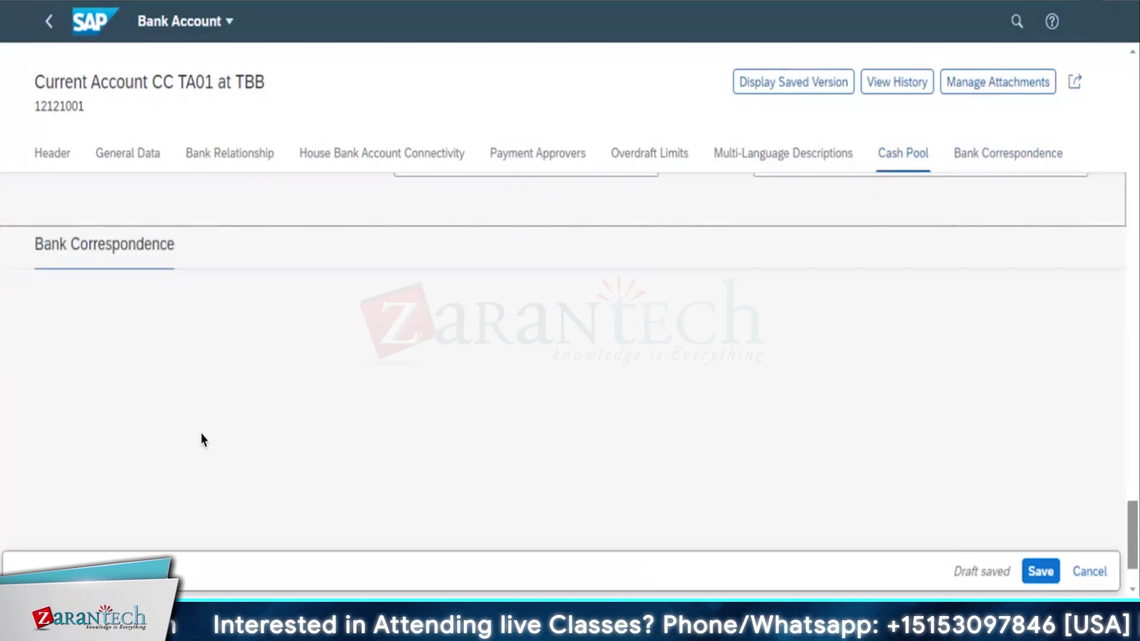
drag(1129, 538, 1129, 501)
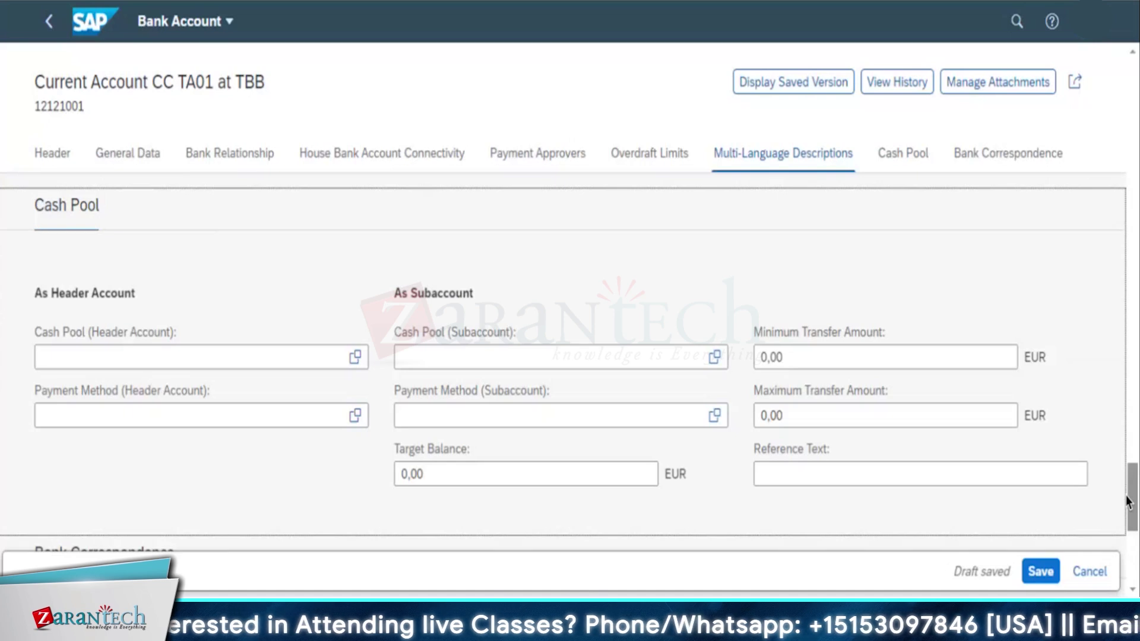
click(902, 156)
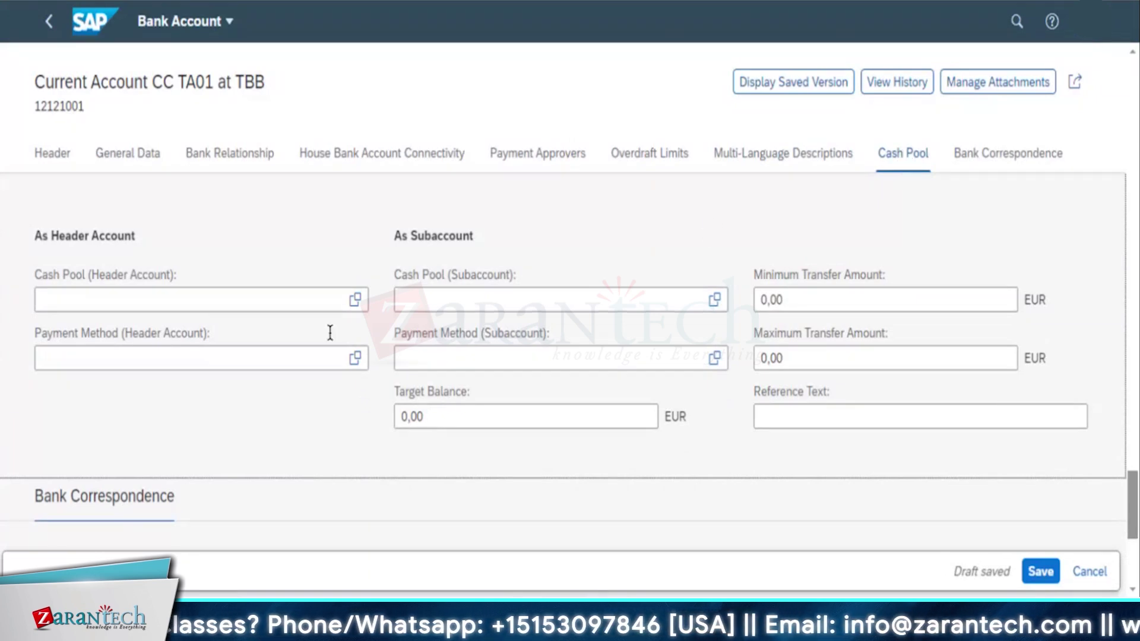
click(361, 306)
Set the header-account cash pool to POOL_20 and payment method to F (Wire Transfer).
click(362, 303)
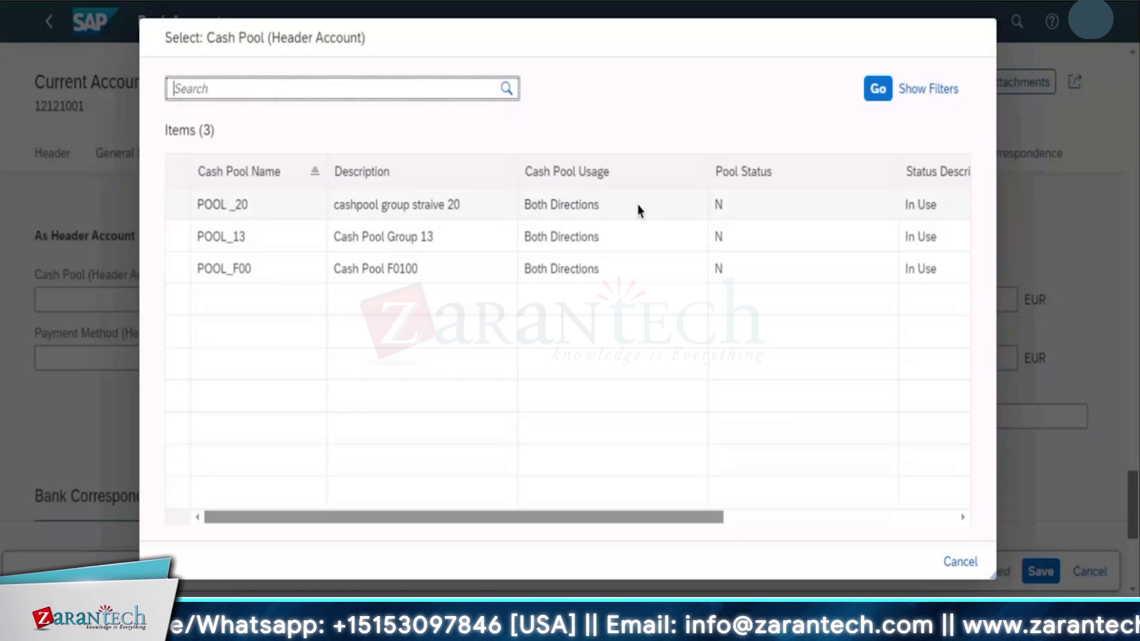
click(639, 209)
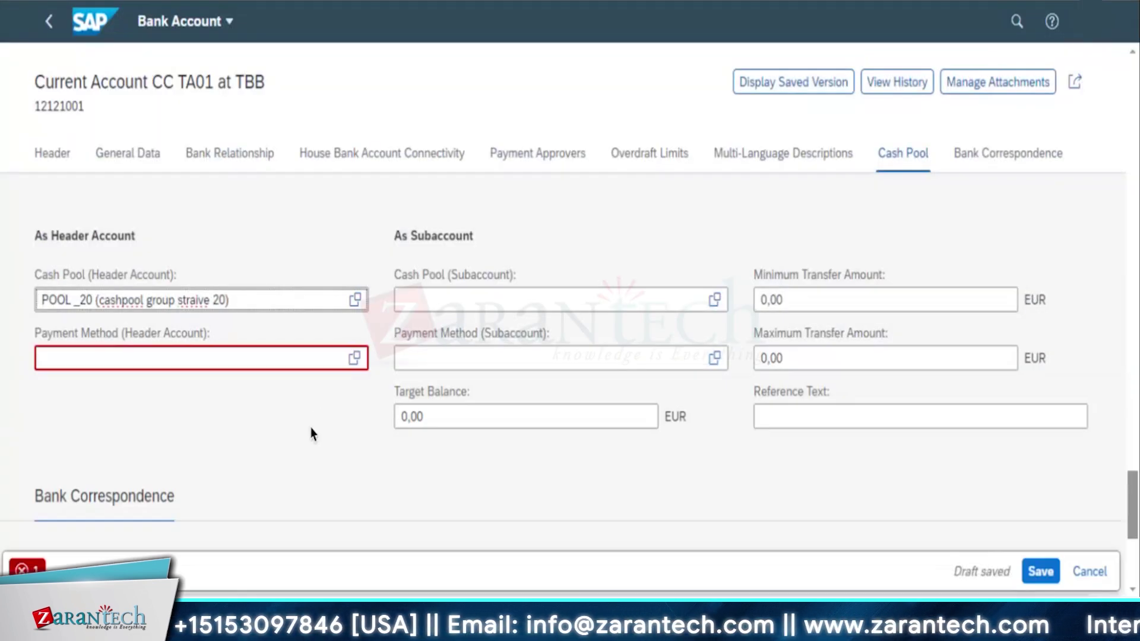
click(354, 359)
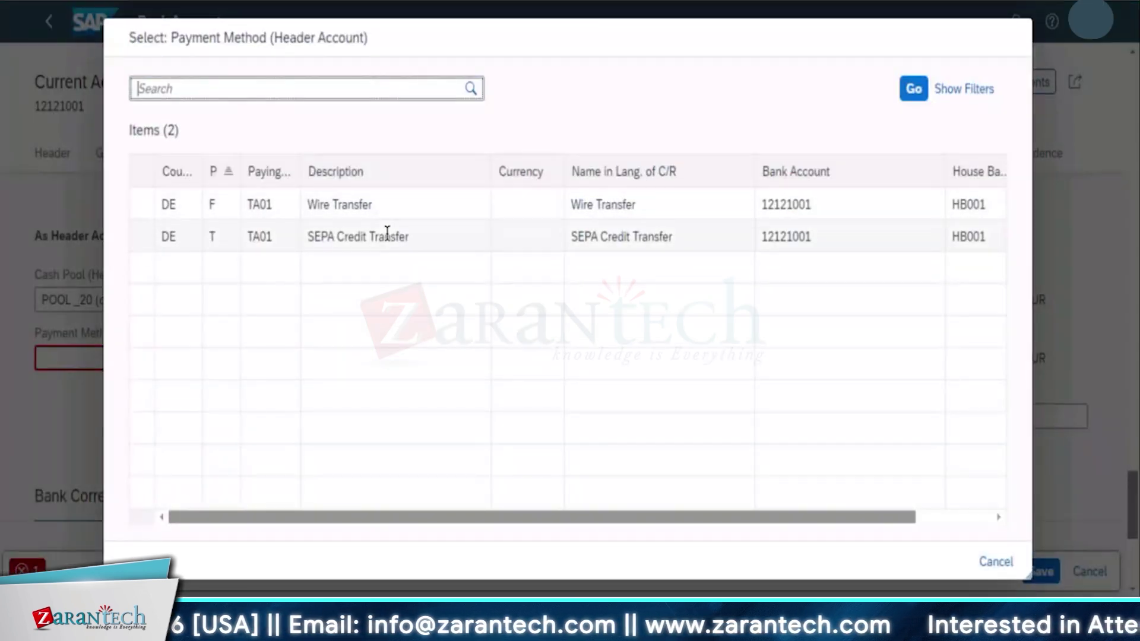
click(400, 206)
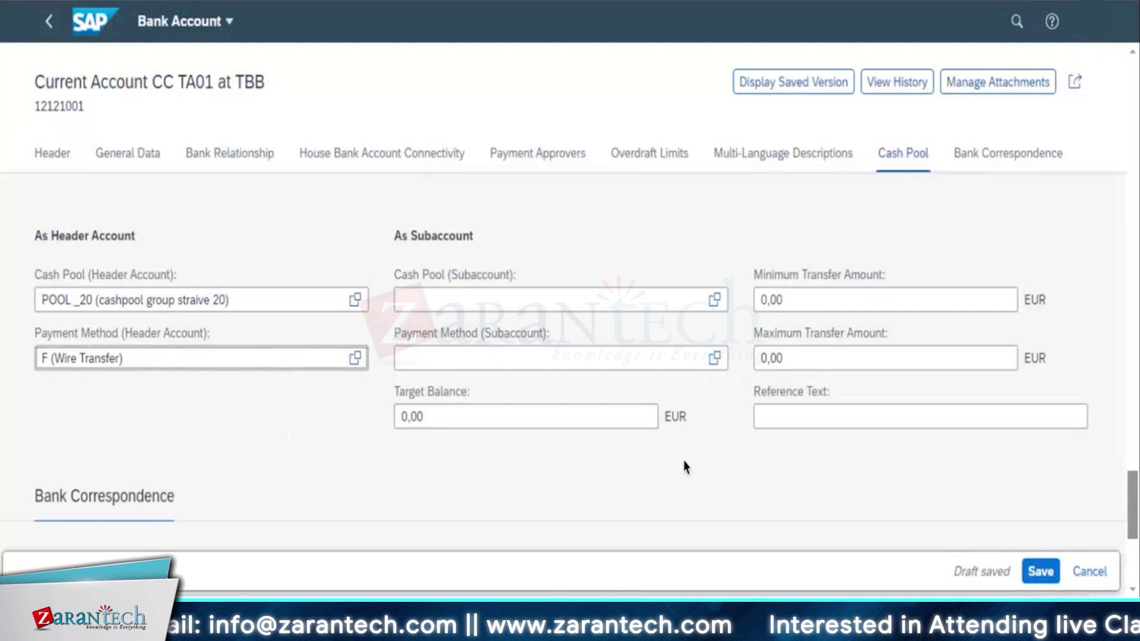
click(831, 416)
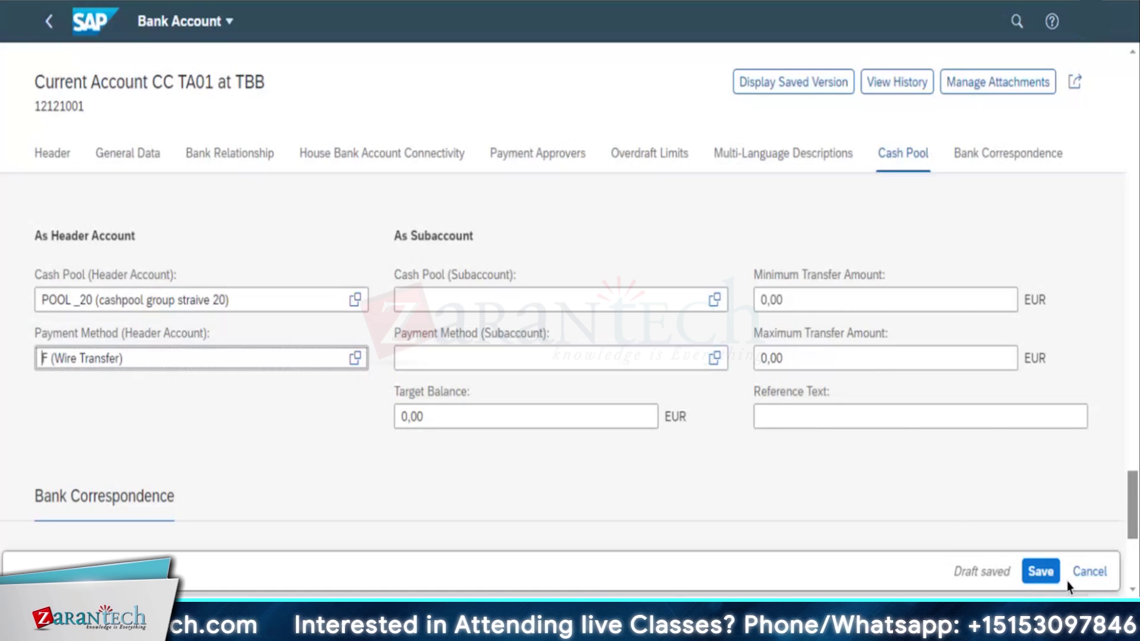
Save account 12121001 with header cash pool POOL _20 and Wire Transfer, then review its Cash Pool settings.
click(1040, 572)
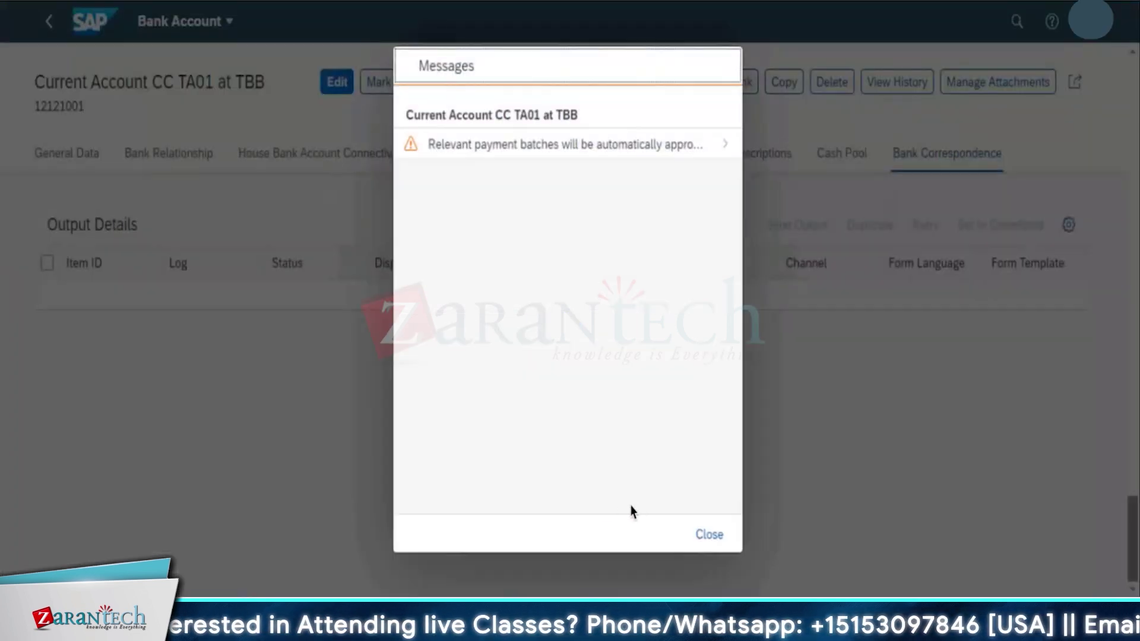
click(706, 536)
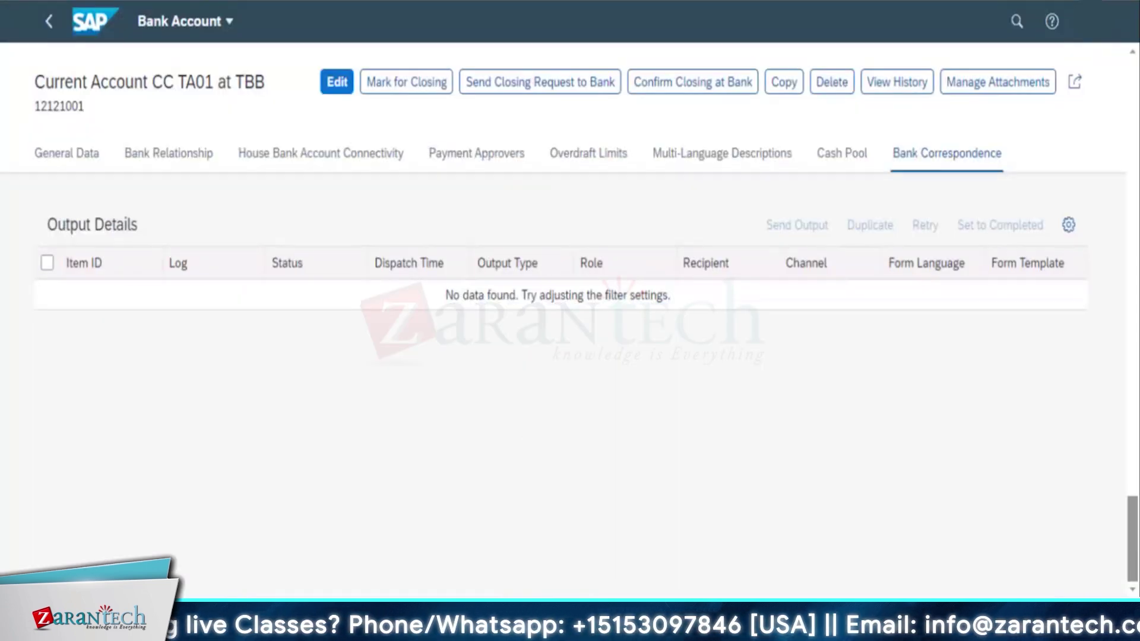
click(827, 166)
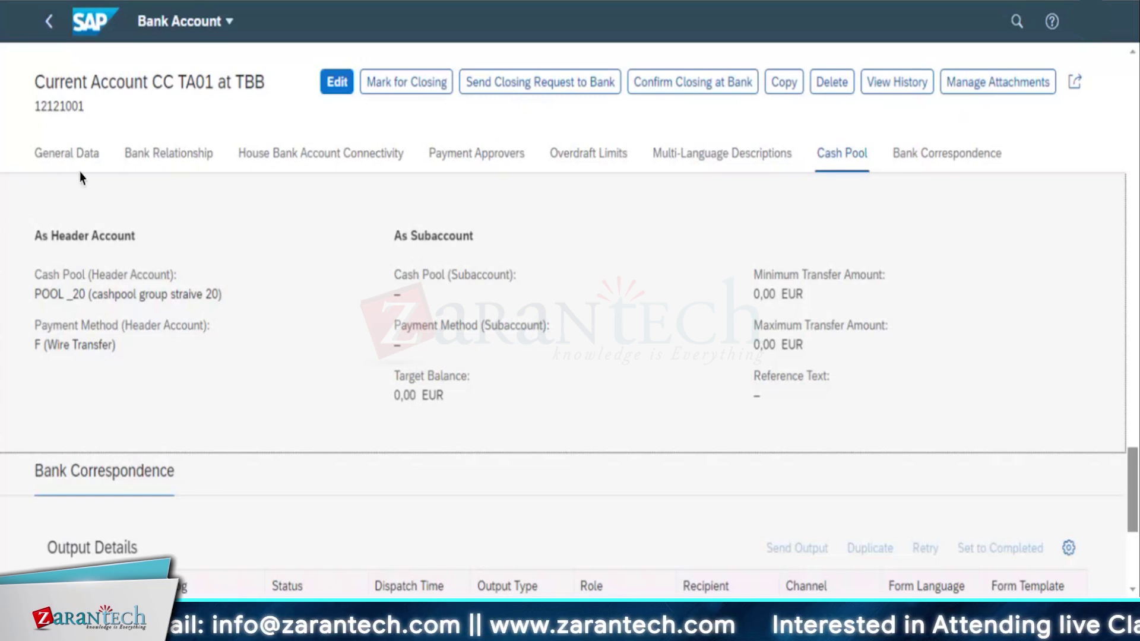
Return to the launchpad home, reopen Manage Bank Accounts and bring up the Account Number value help.
click(48, 24)
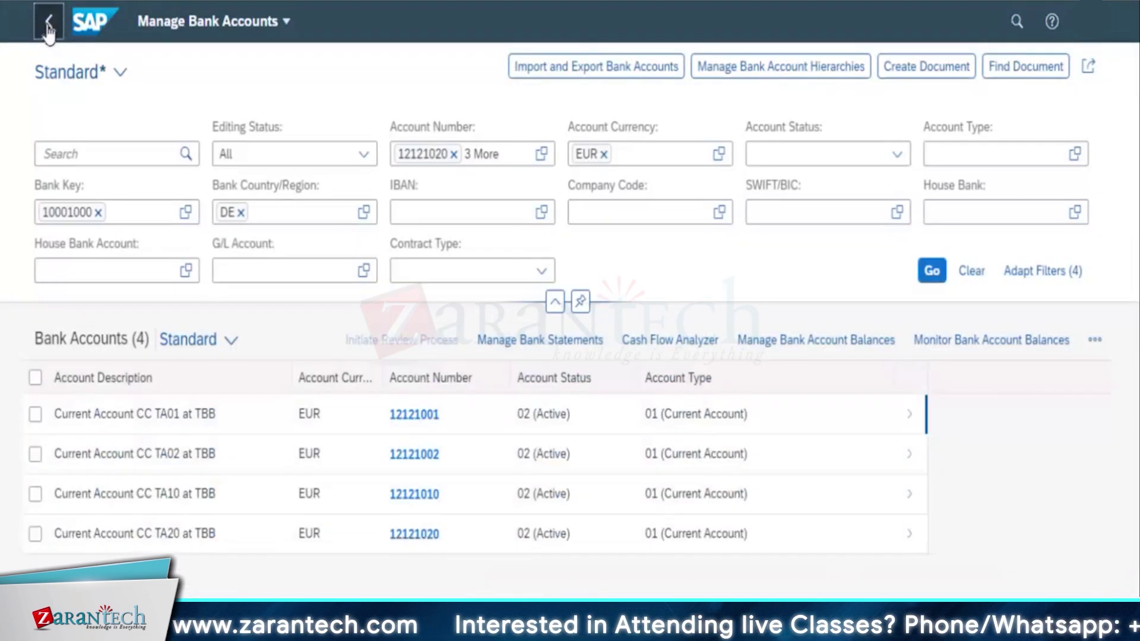
click(49, 24)
click(48, 24)
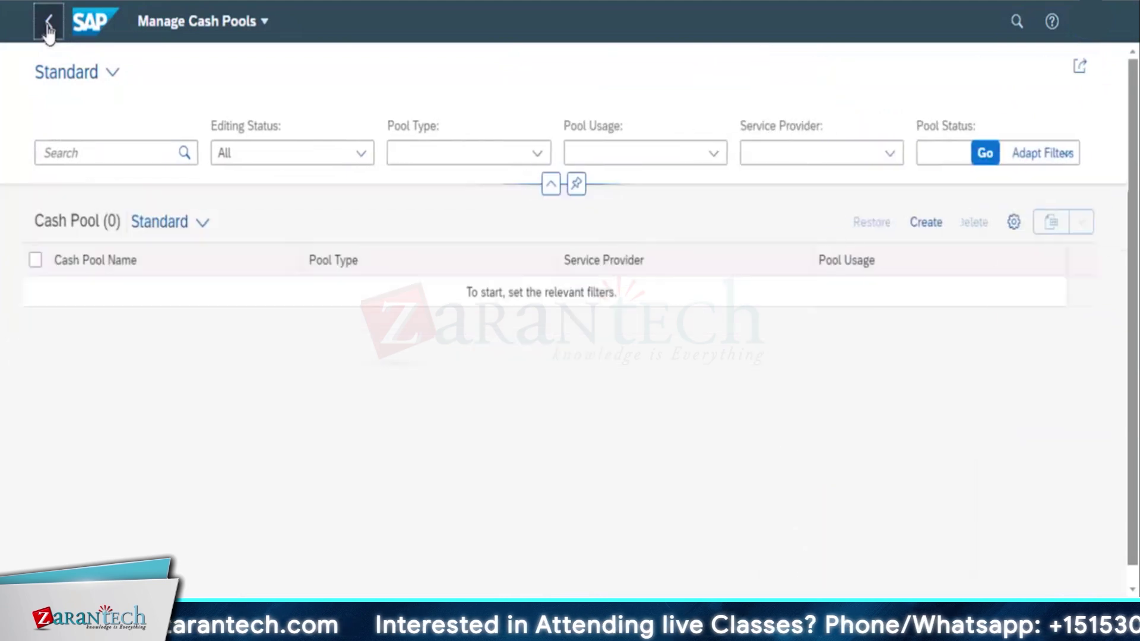
click(49, 24)
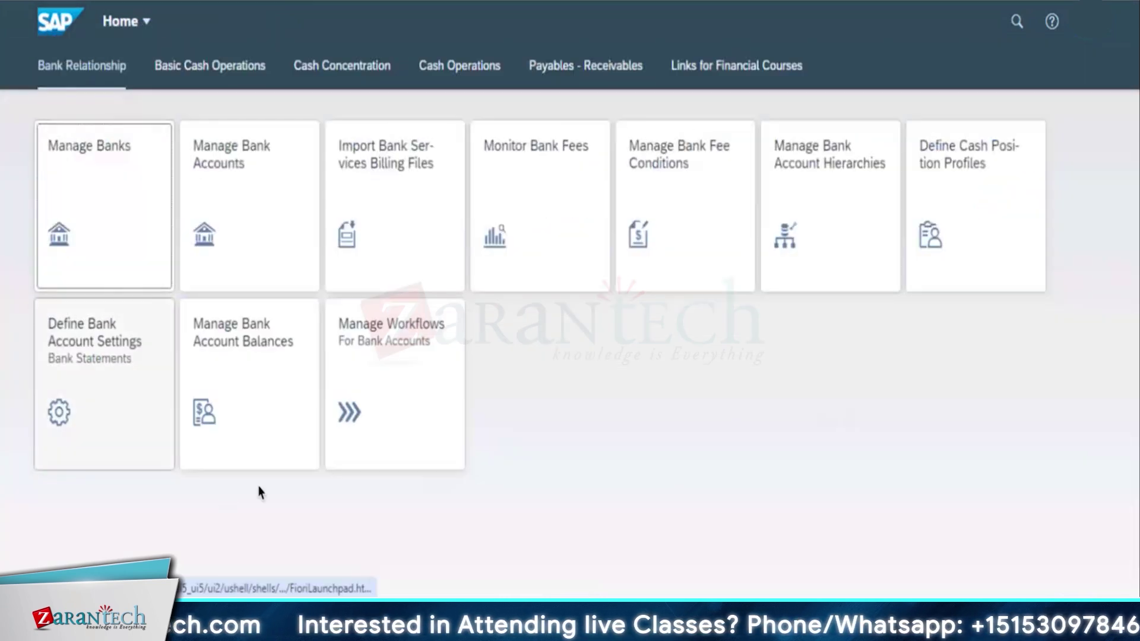
click(303, 284)
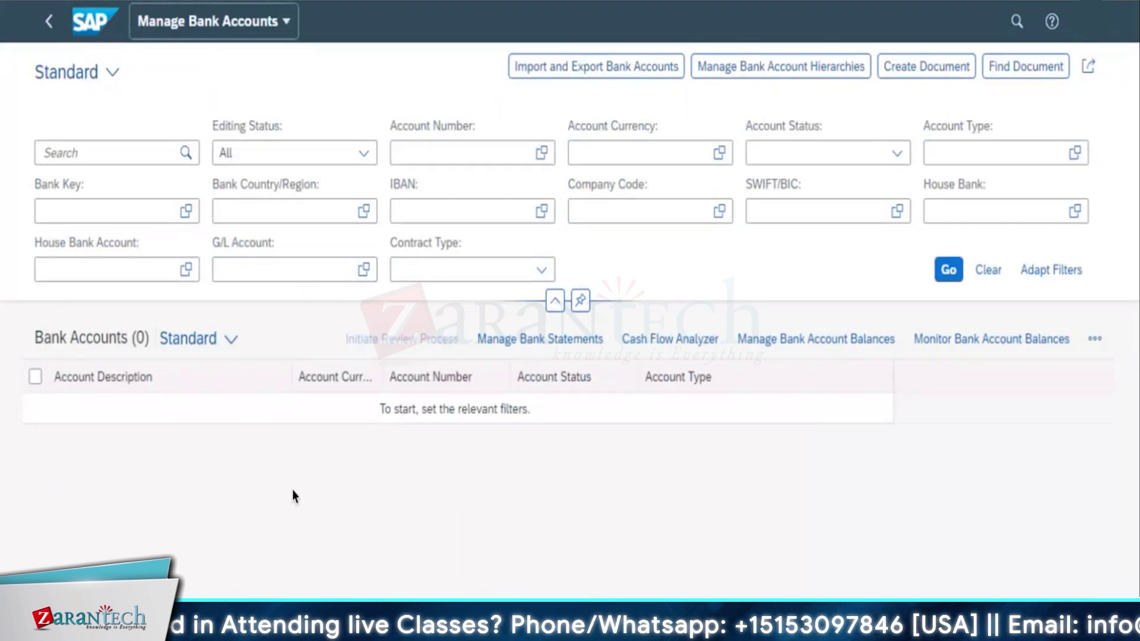
click(538, 157)
click(541, 153)
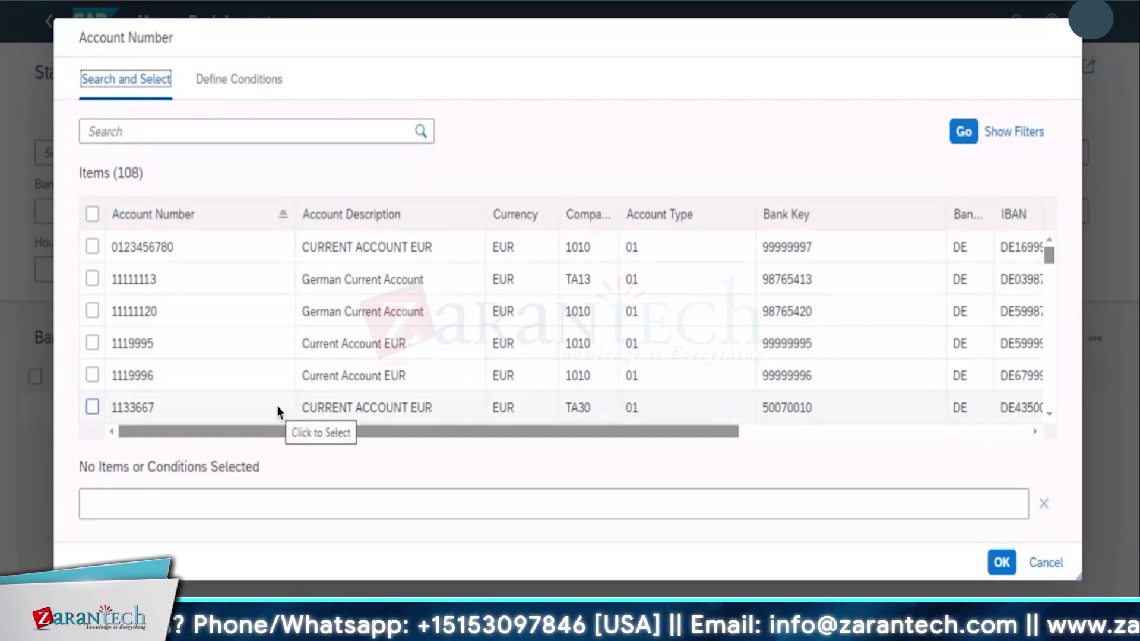
Search the account number picker for company code TA20.
scroll(509, 375, down, 7)
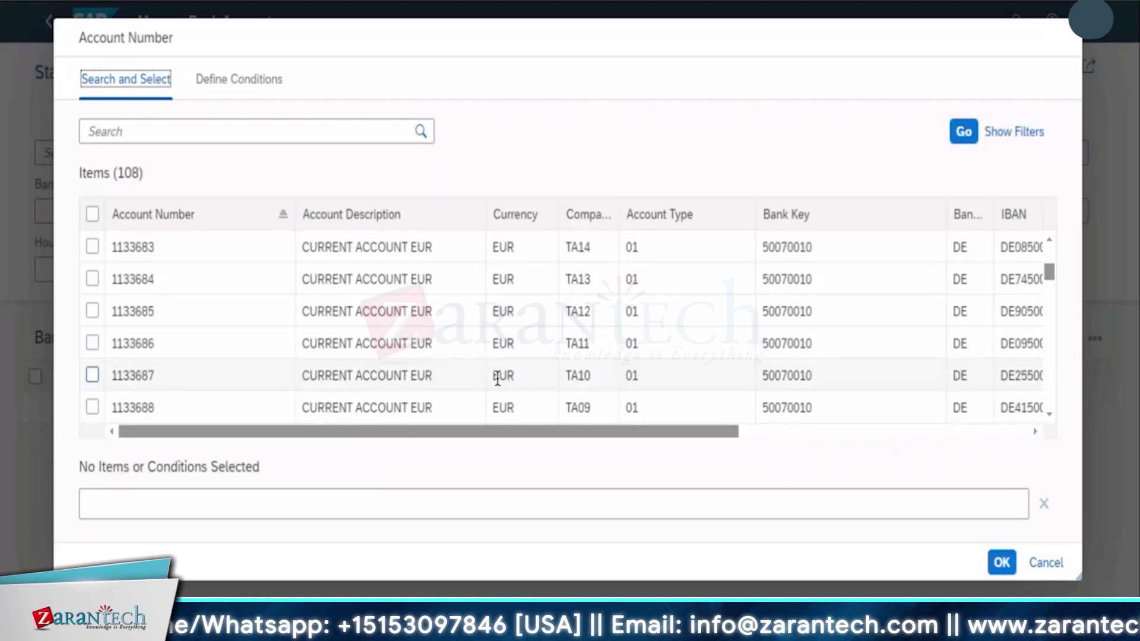
scroll(497, 380, down, 10)
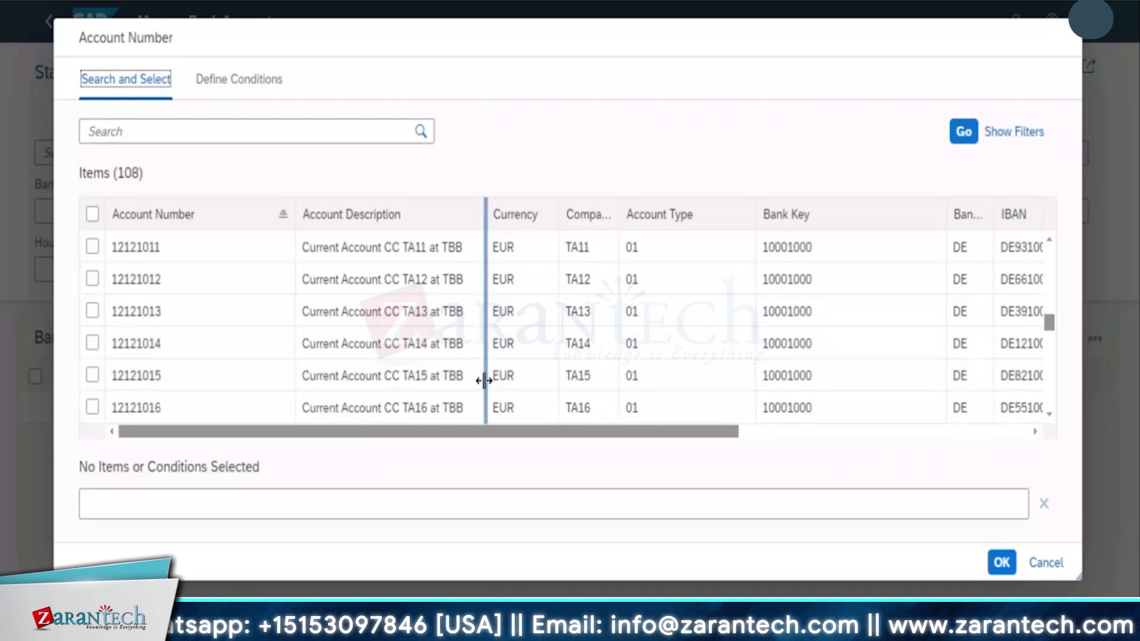
scroll(479, 382, down, 2)
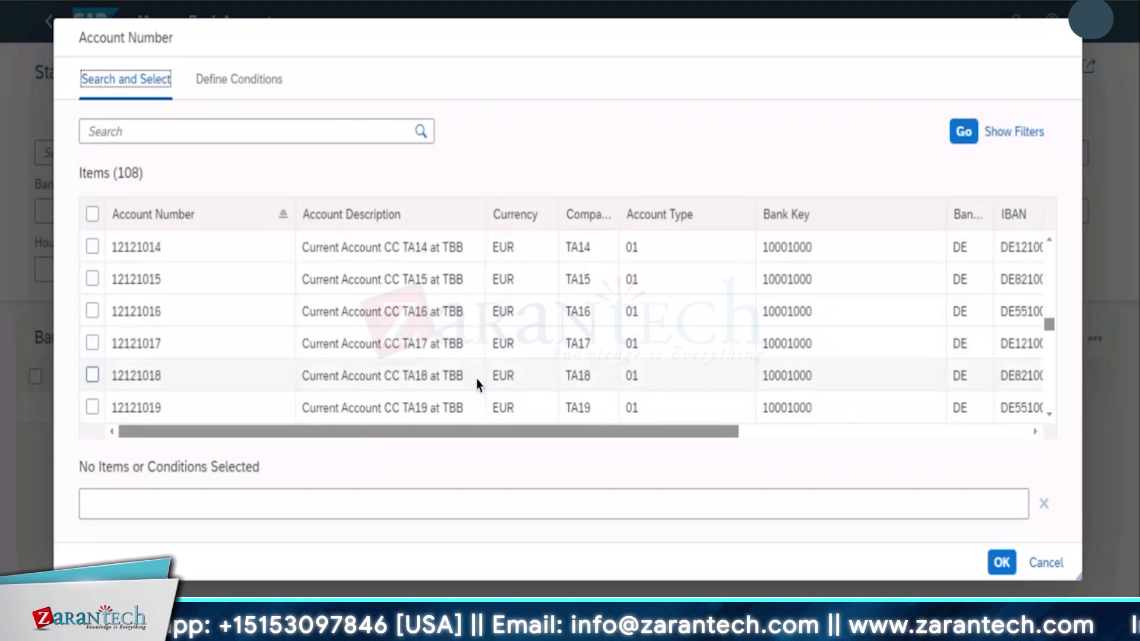
click(335, 132)
text(TA2)
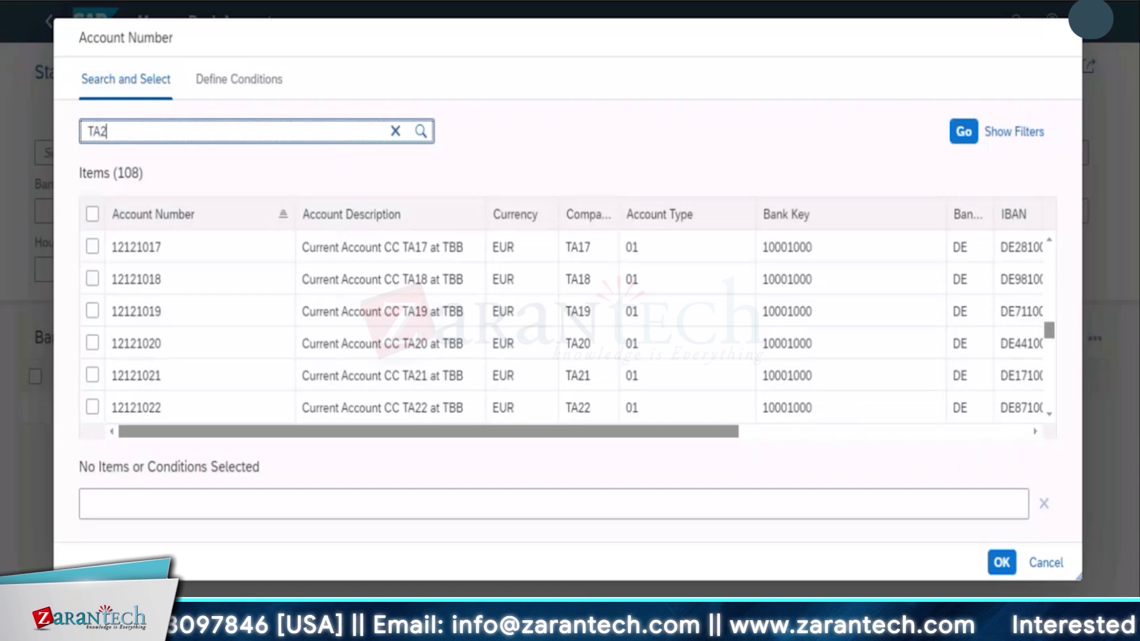
text(0)
key(Return)
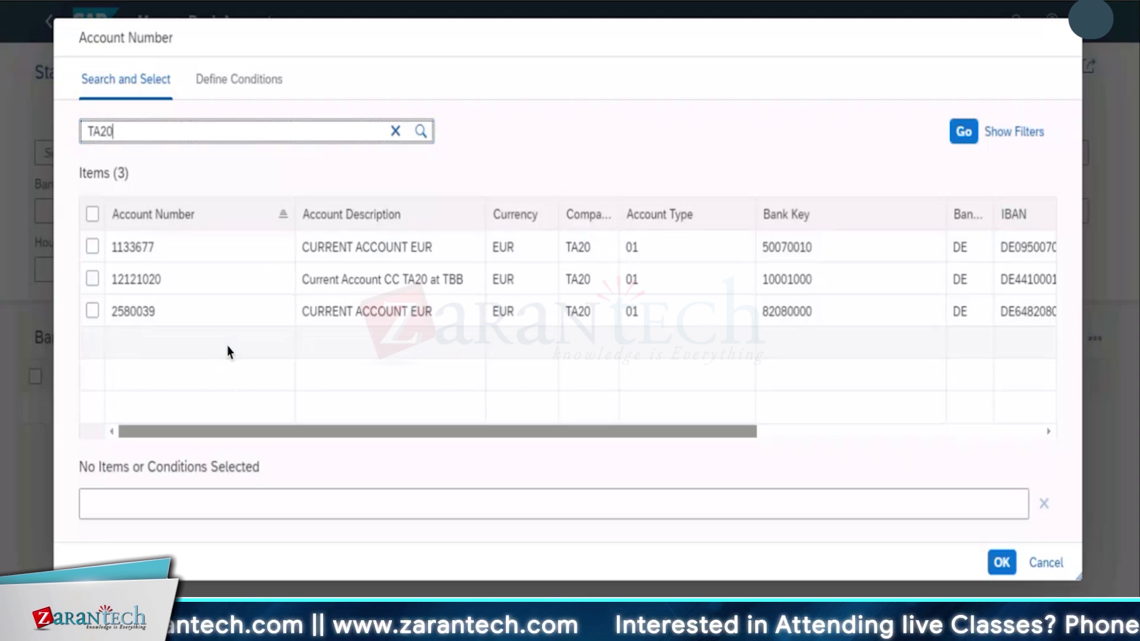
Select account 1133677, confirm it as the filter, and list the matching bank accounts.
drag(338, 433, 827, 449)
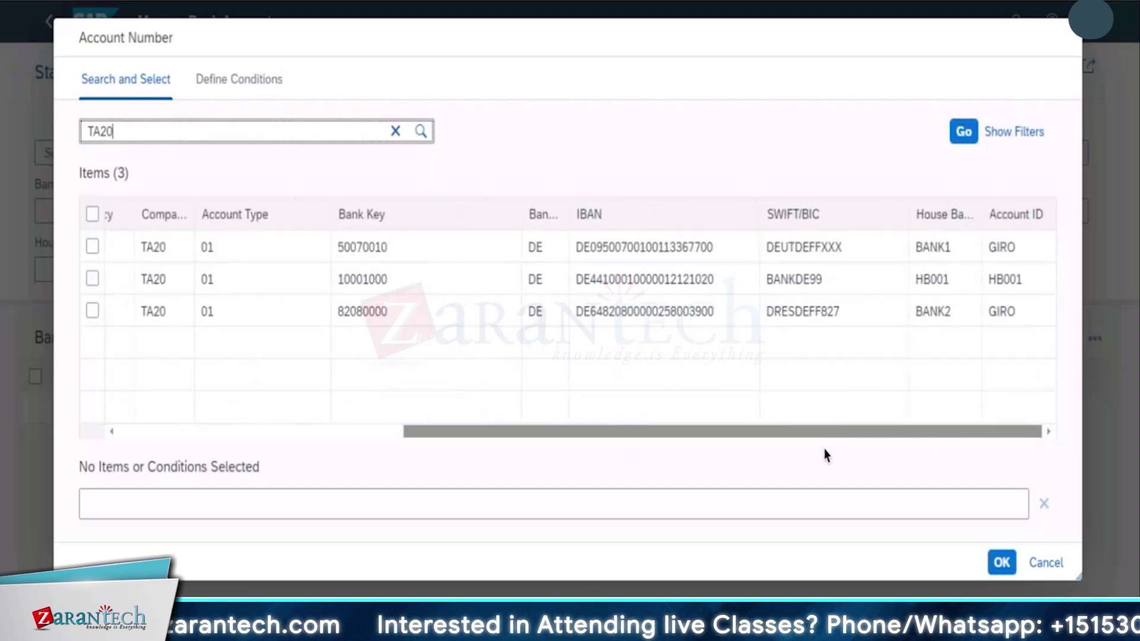
scroll(305, 408, left, 5)
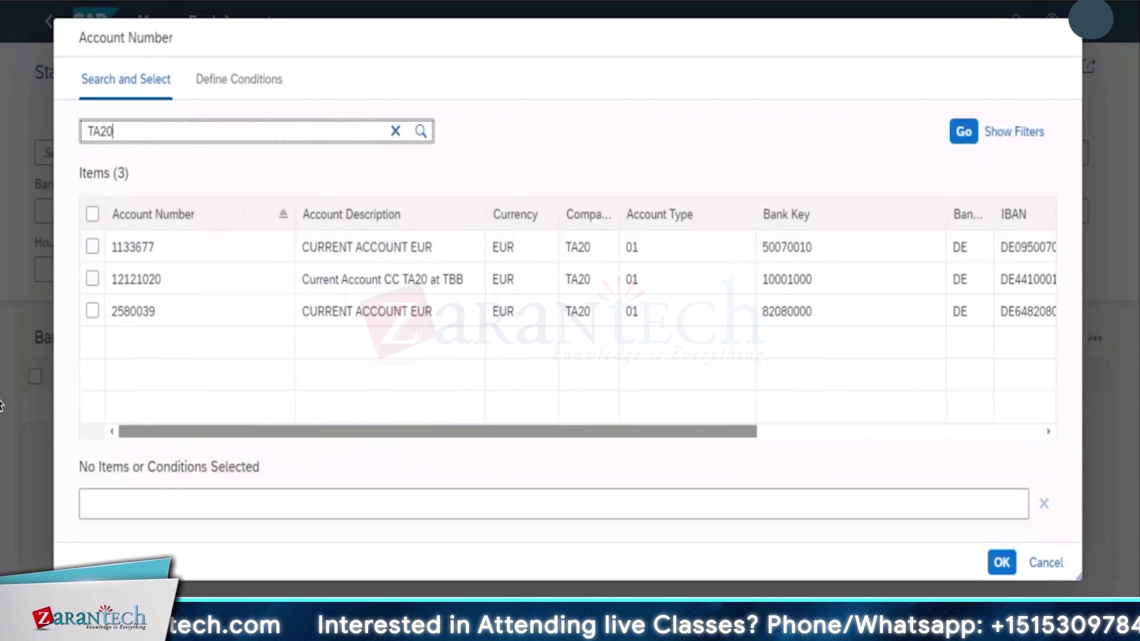
click(92, 248)
click(1002, 562)
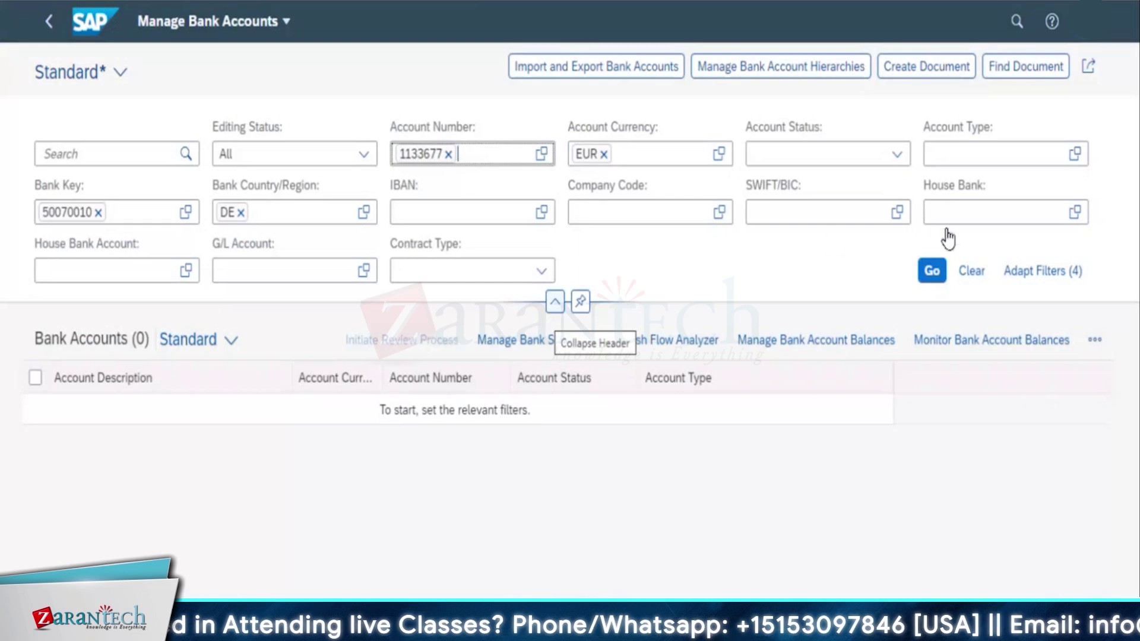
click(938, 280)
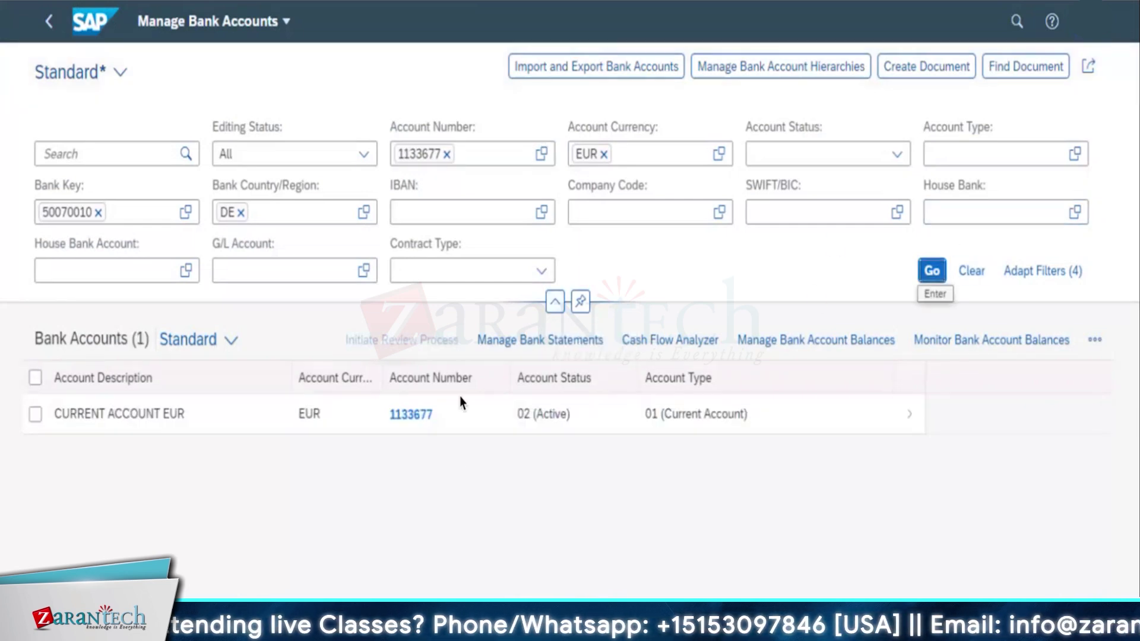
Open account 1133677 and drill into its Central System house bank connection TA20/BANK1/GIRO.
click(915, 417)
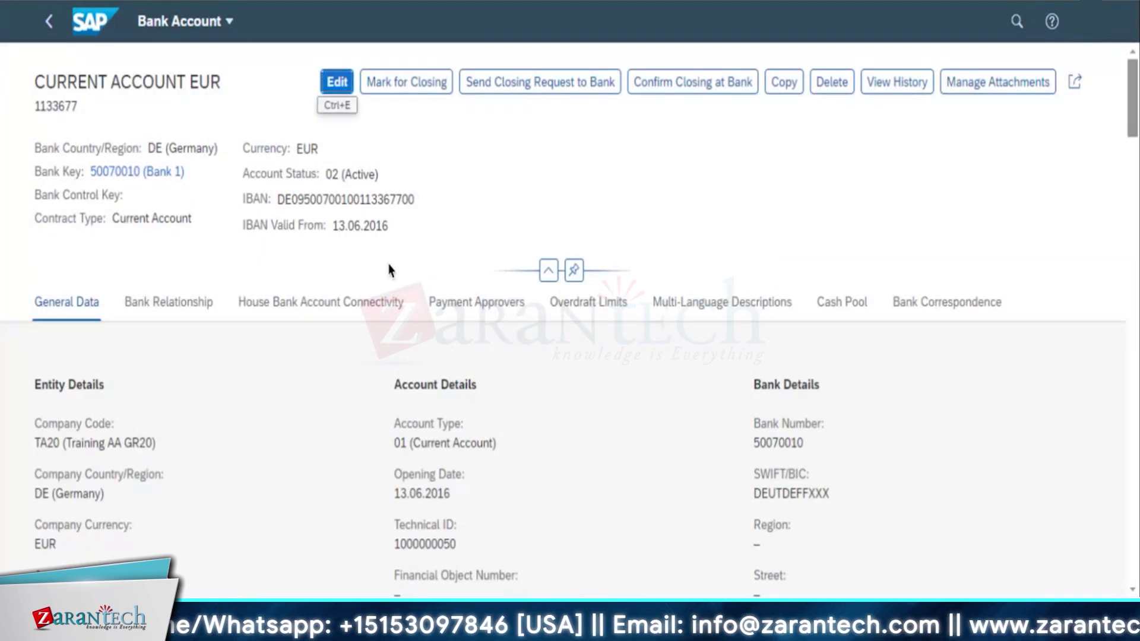
scroll(337, 301, down, 5)
scroll(337, 301, down, 5)
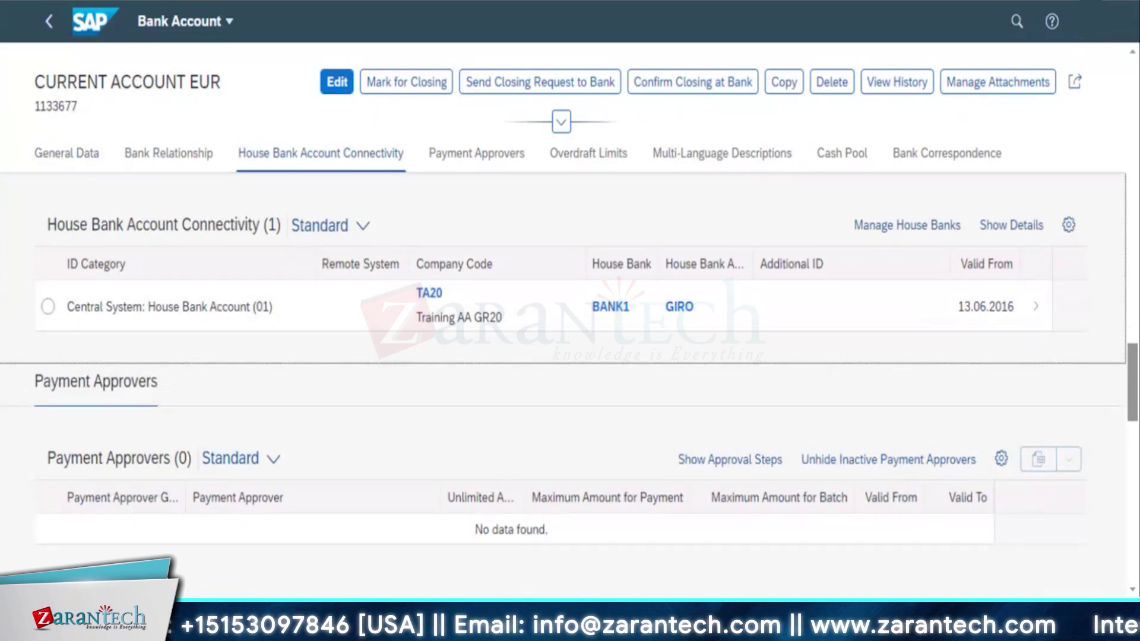
click(48, 307)
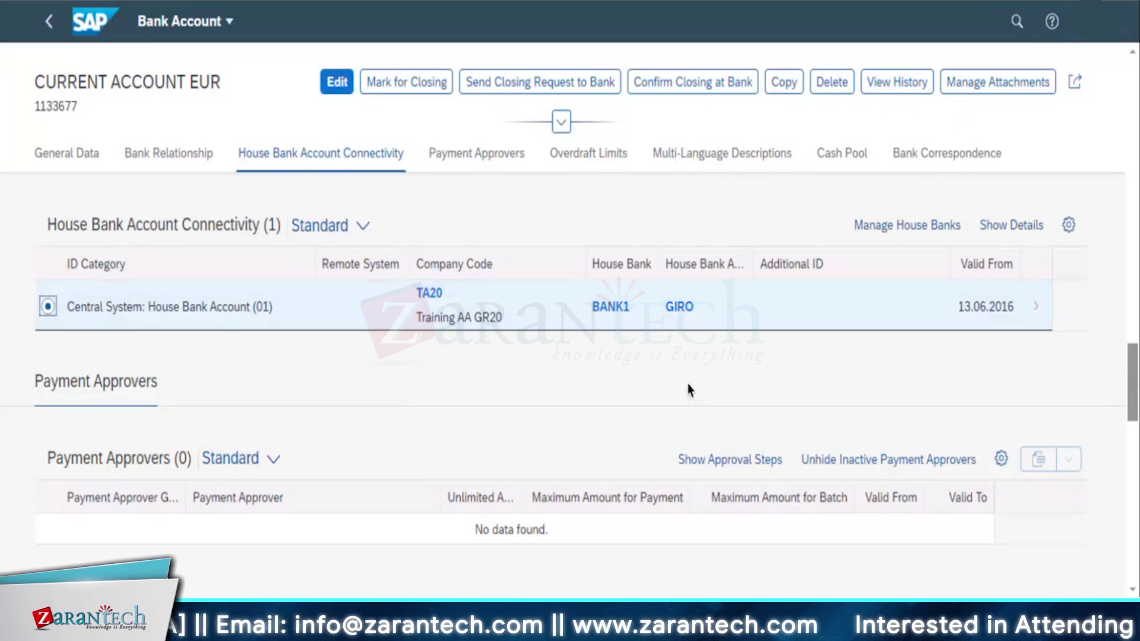
click(1032, 312)
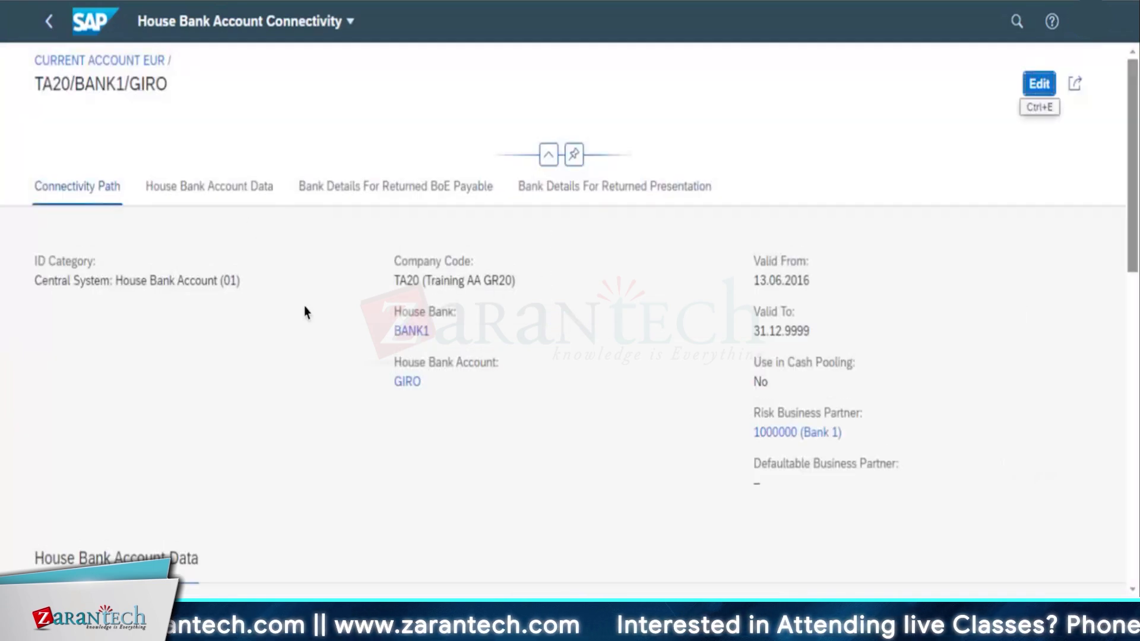
scroll(229, 199, down, 1)
scroll(229, 199, down, 3)
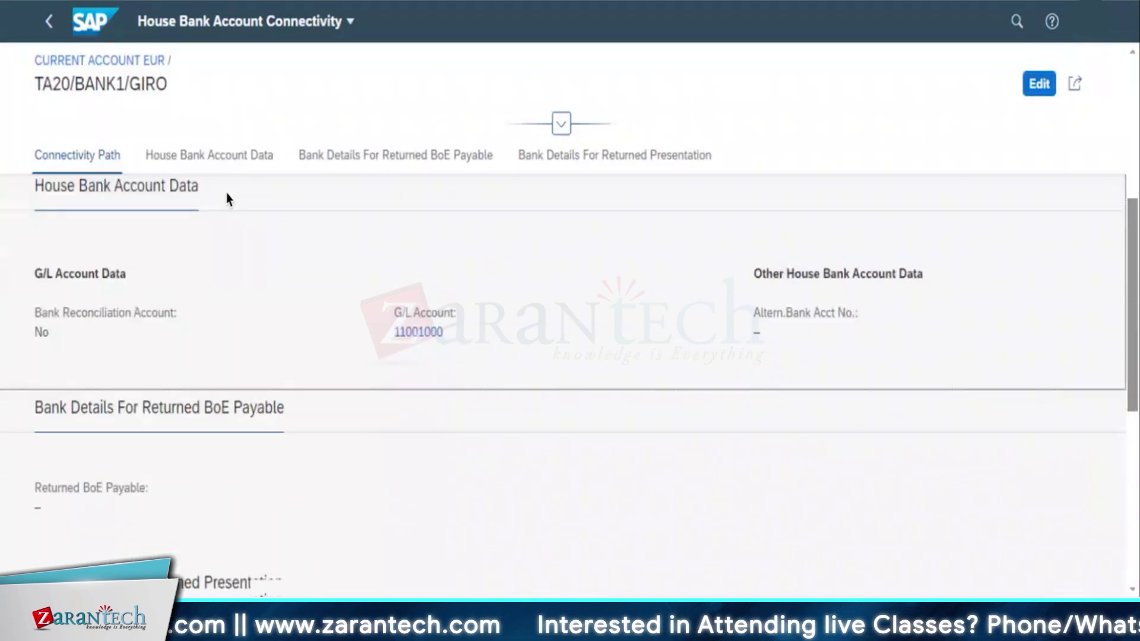
click(330, 159)
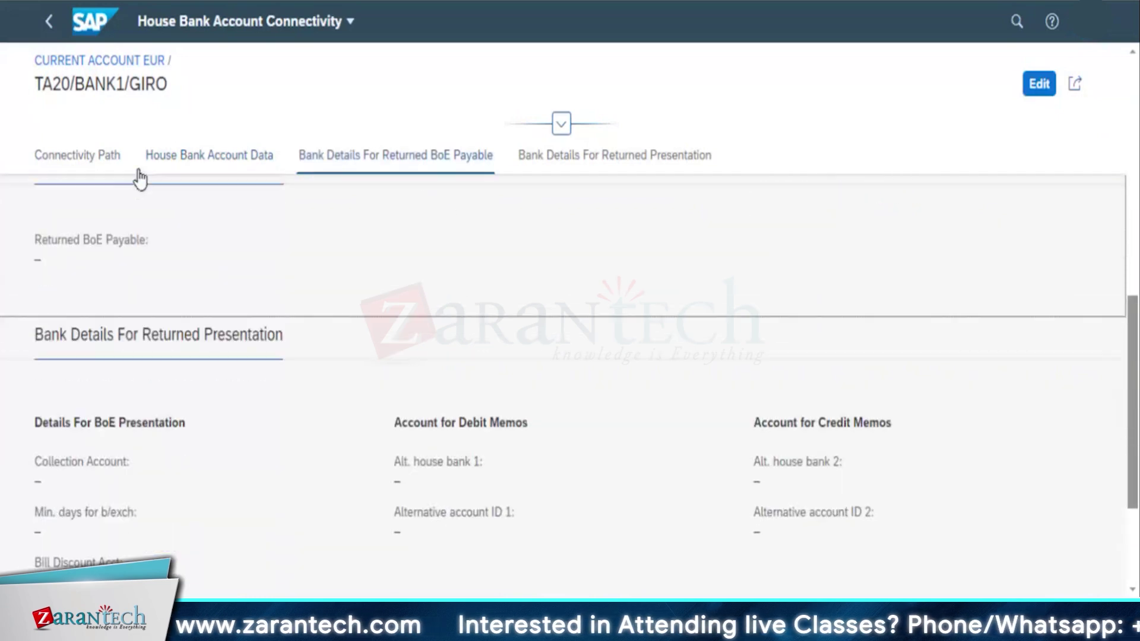
scroll(152, 160, up, 5)
Edit the TA20/BANK1/GIRO connection to enable Use in Cash Pooling and apply it.
click(1039, 86)
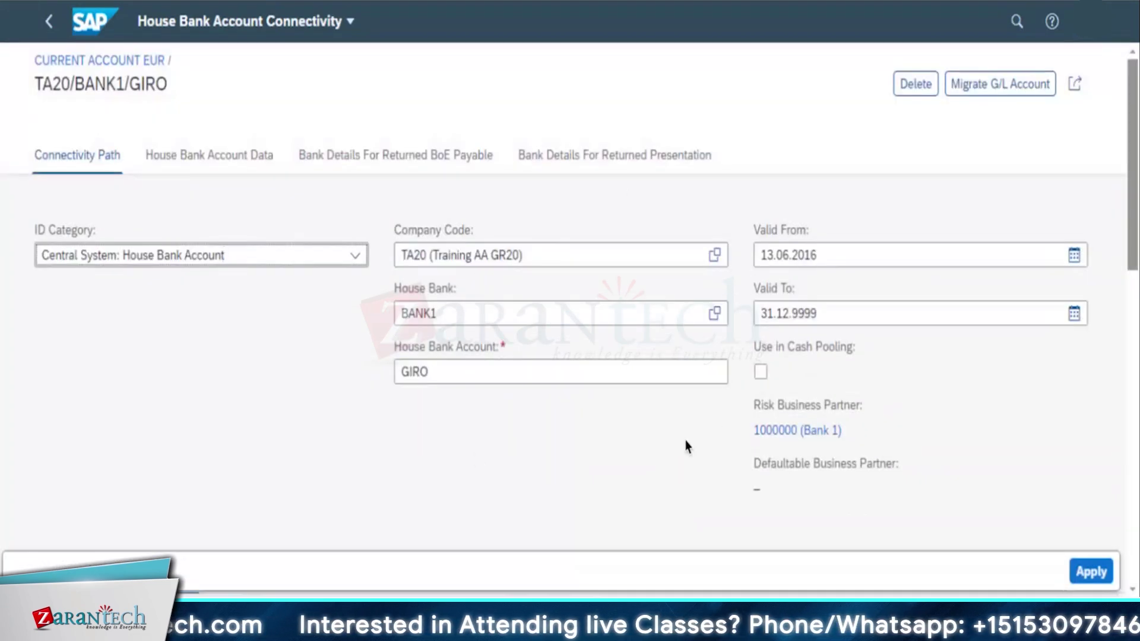
click(761, 372)
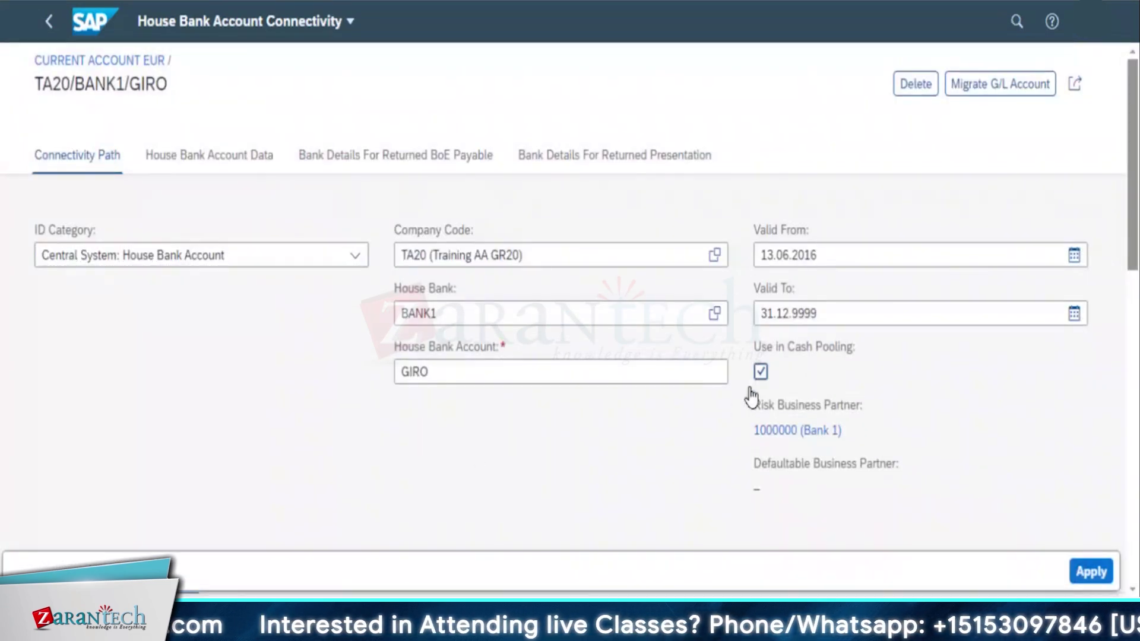
click(1091, 574)
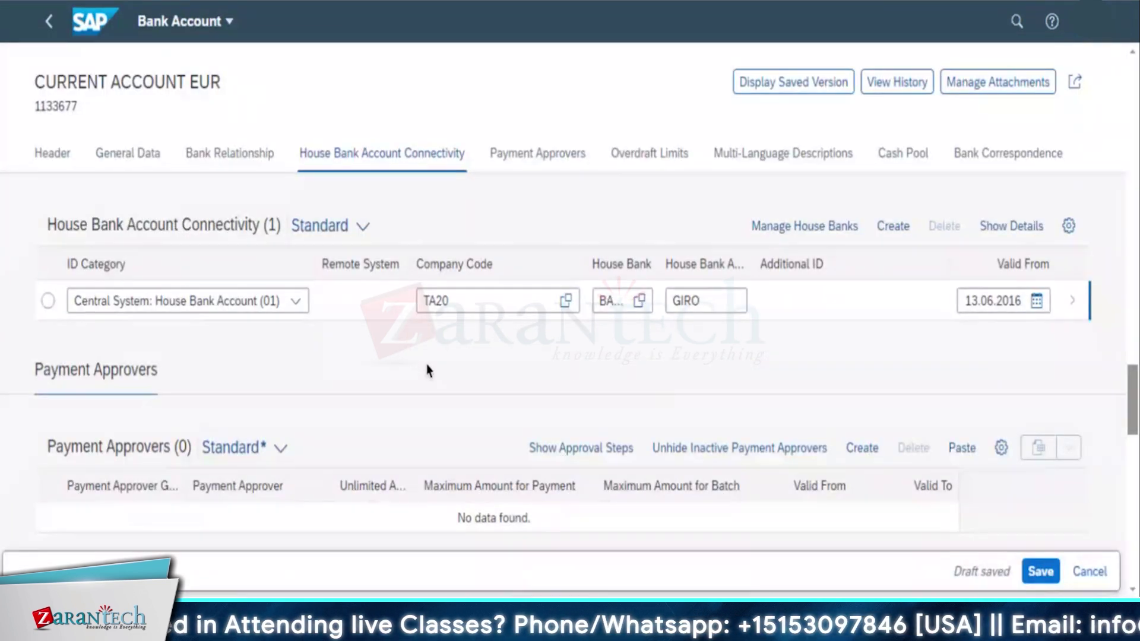
Recheck the house bank connectivity details, apply, and view the account's Cash Pool settings.
click(48, 301)
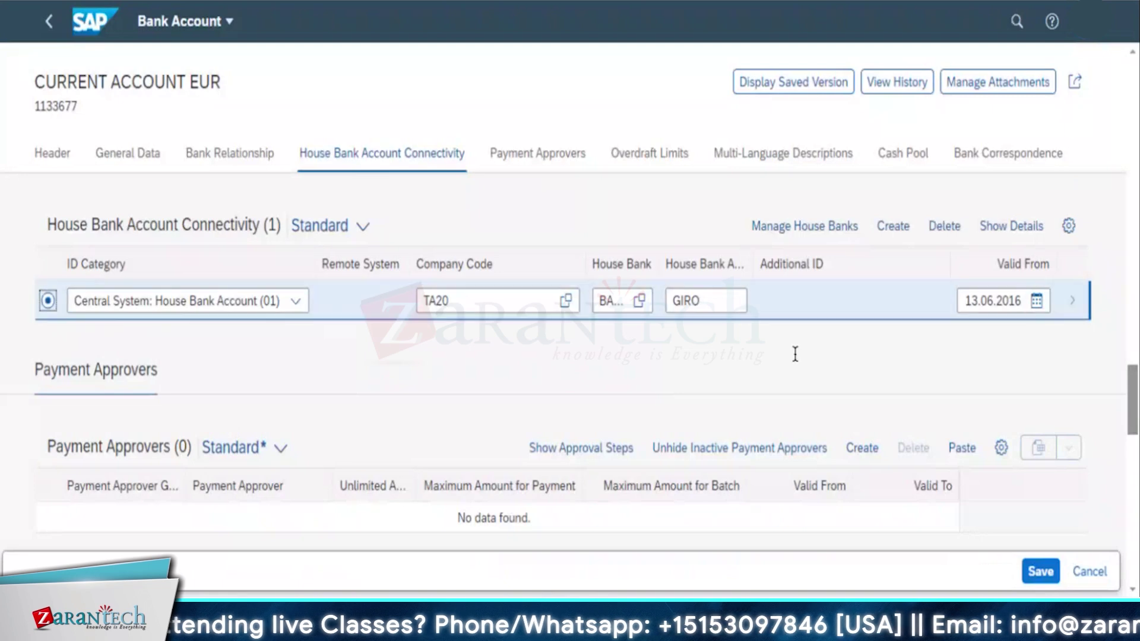
click(1070, 304)
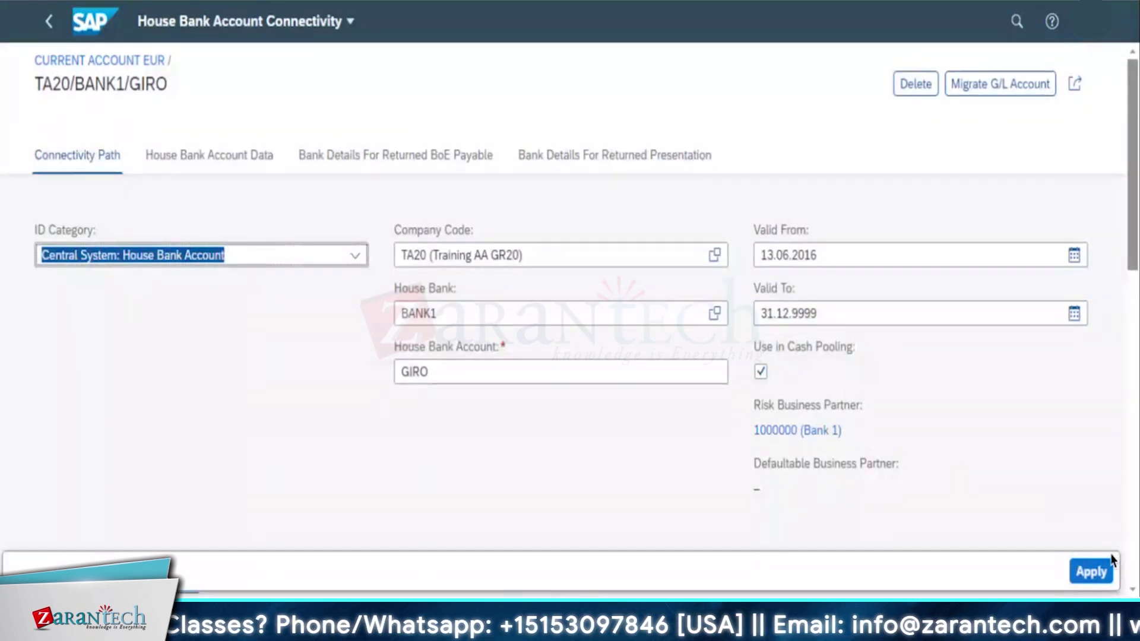
click(1099, 570)
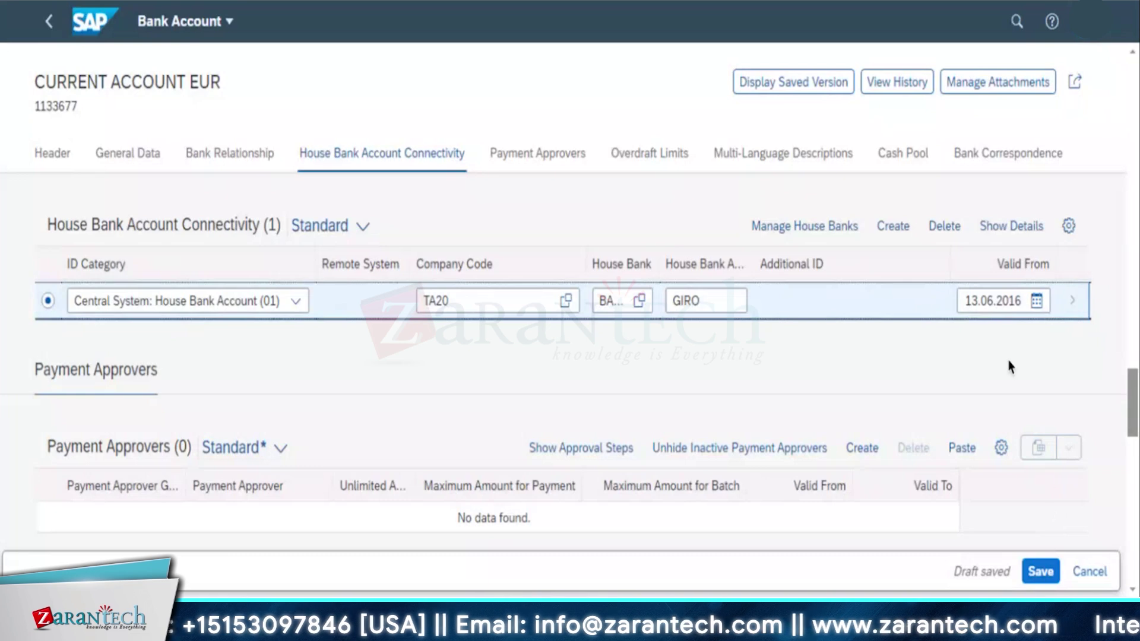
click(907, 161)
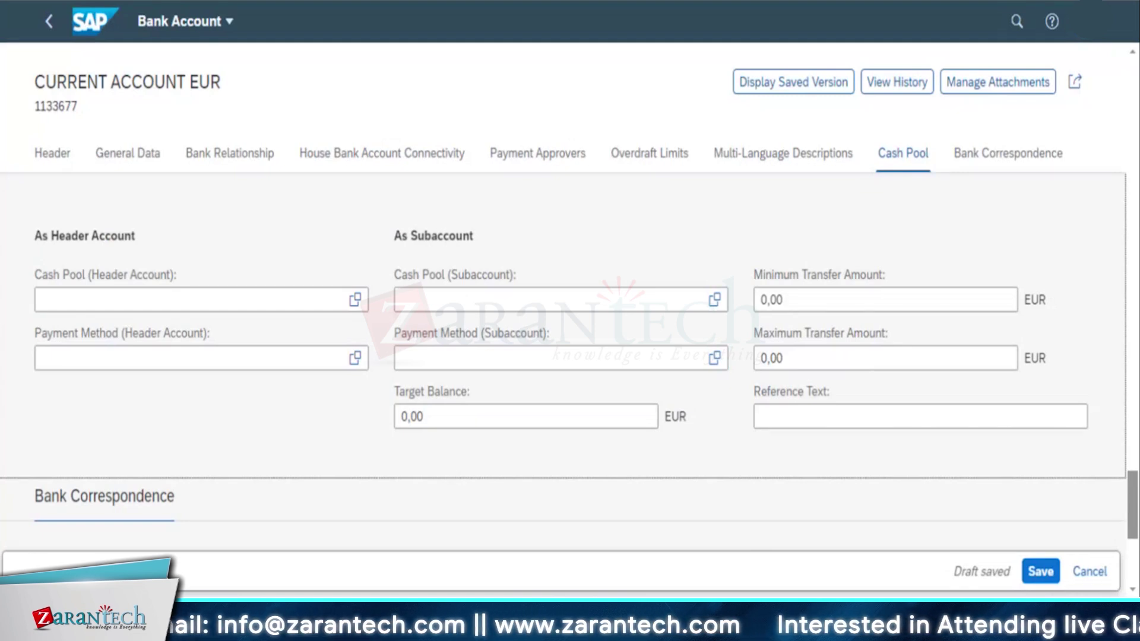
click(355, 300)
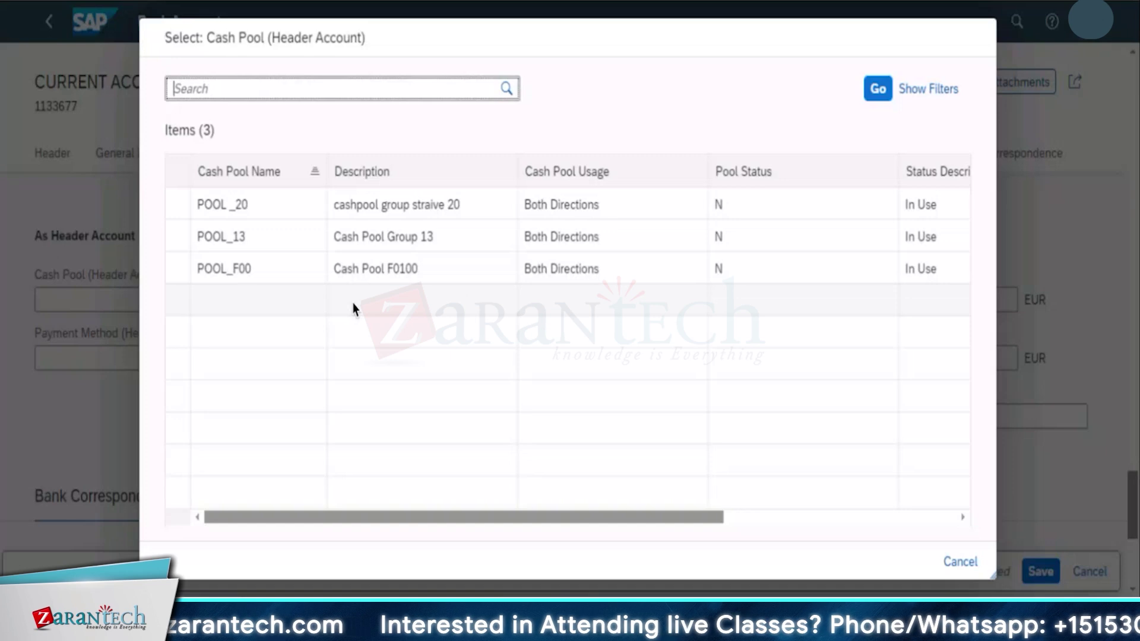
click(431, 199)
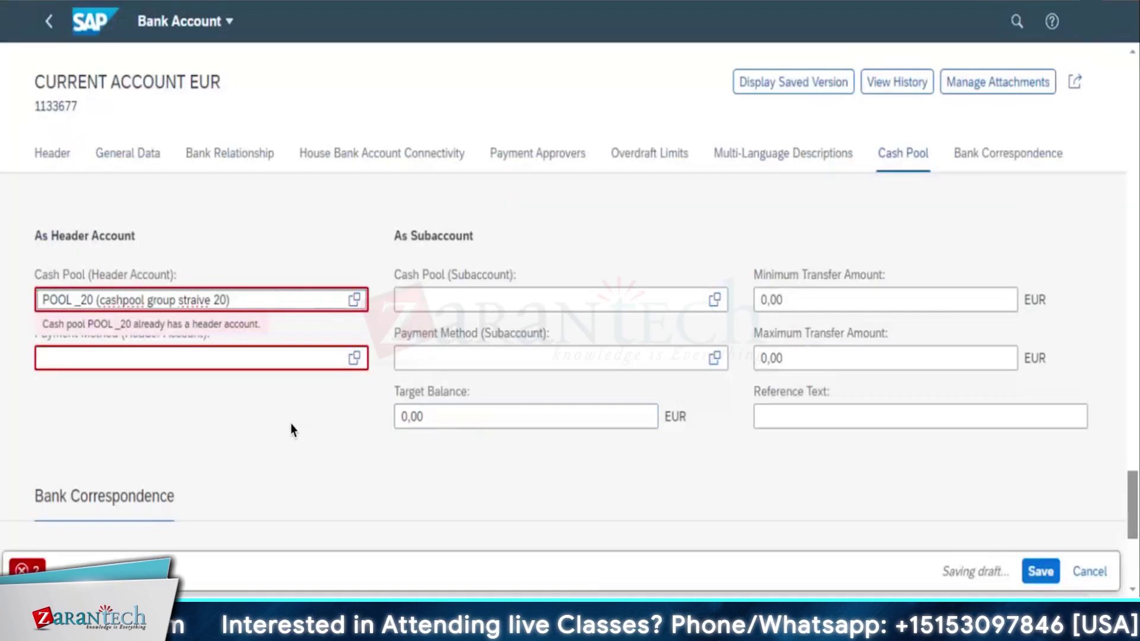
click(360, 363)
click(356, 359)
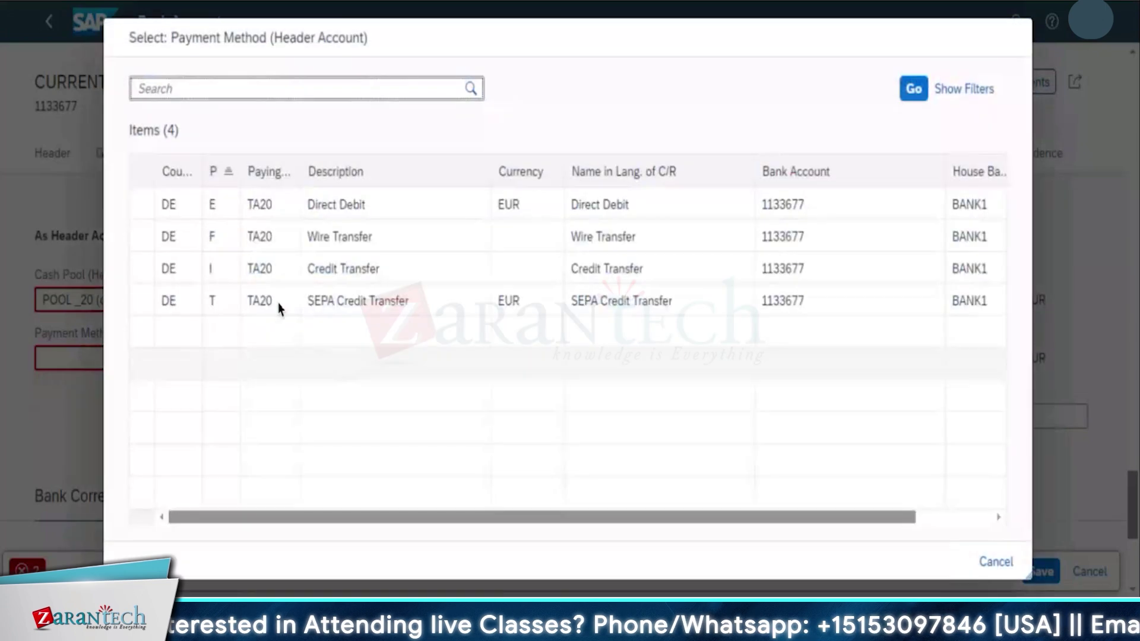
click(353, 299)
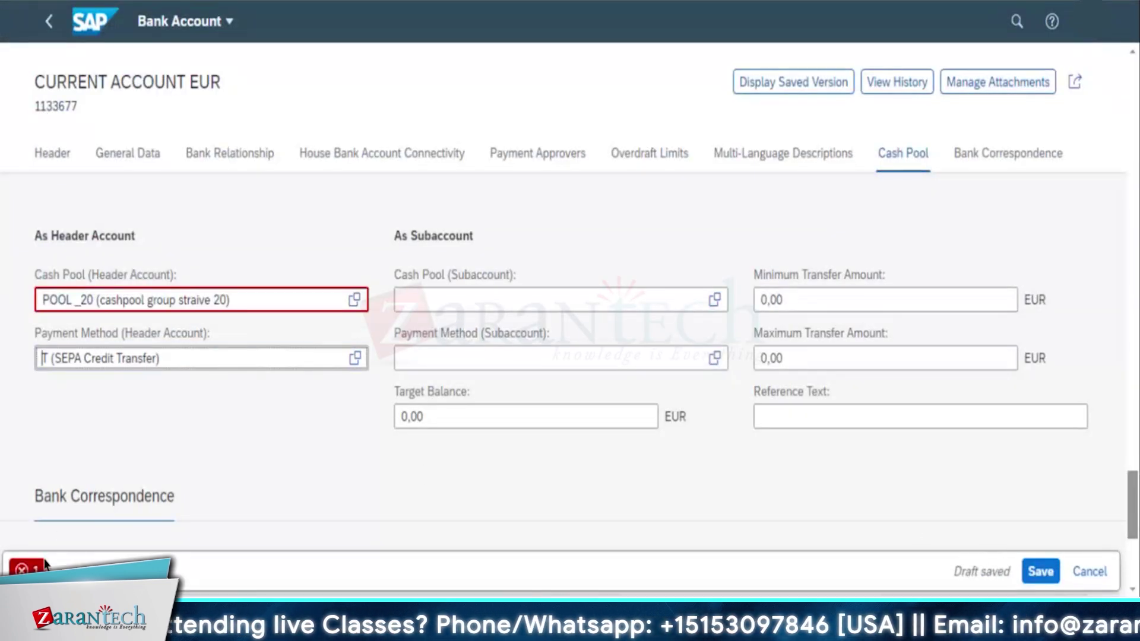
click(27, 569)
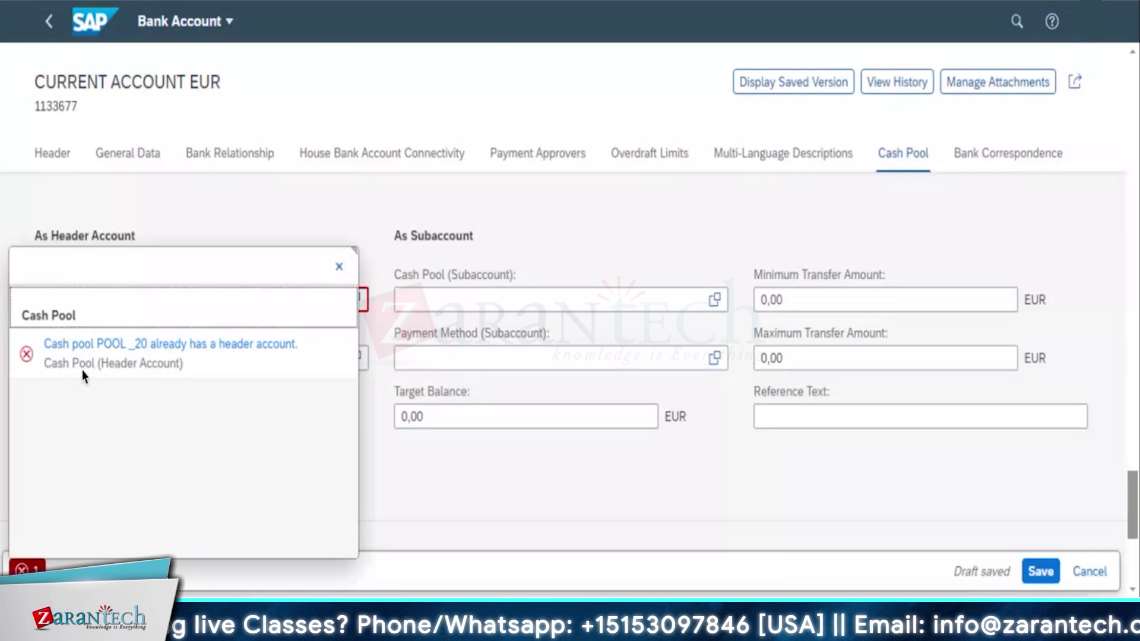
click(339, 271)
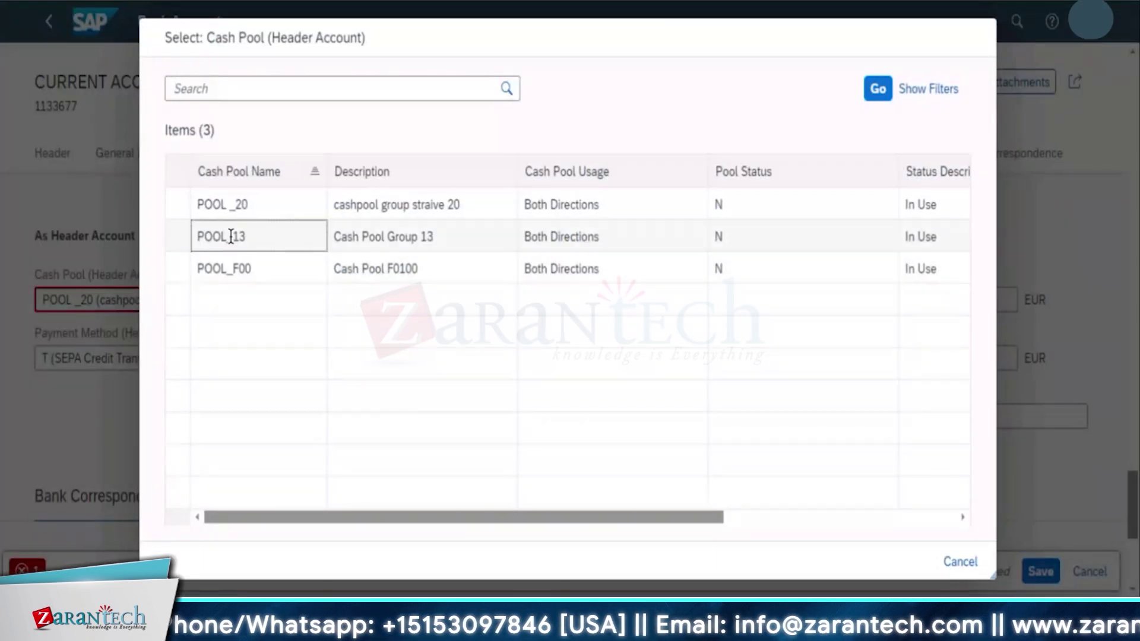
click(229, 234)
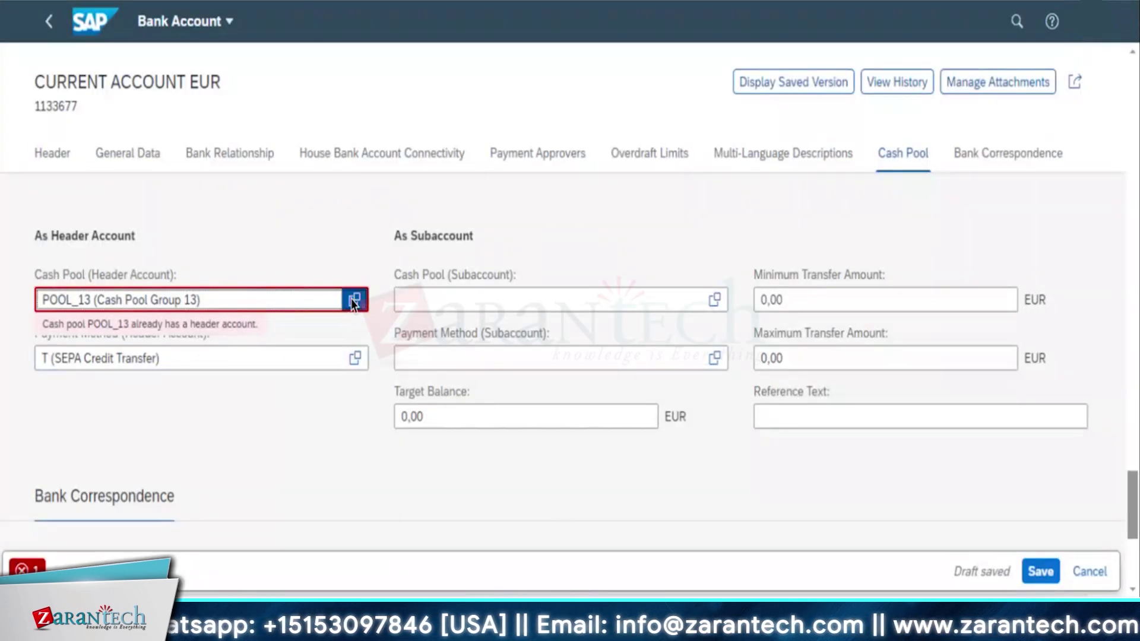
click(354, 300)
click(247, 268)
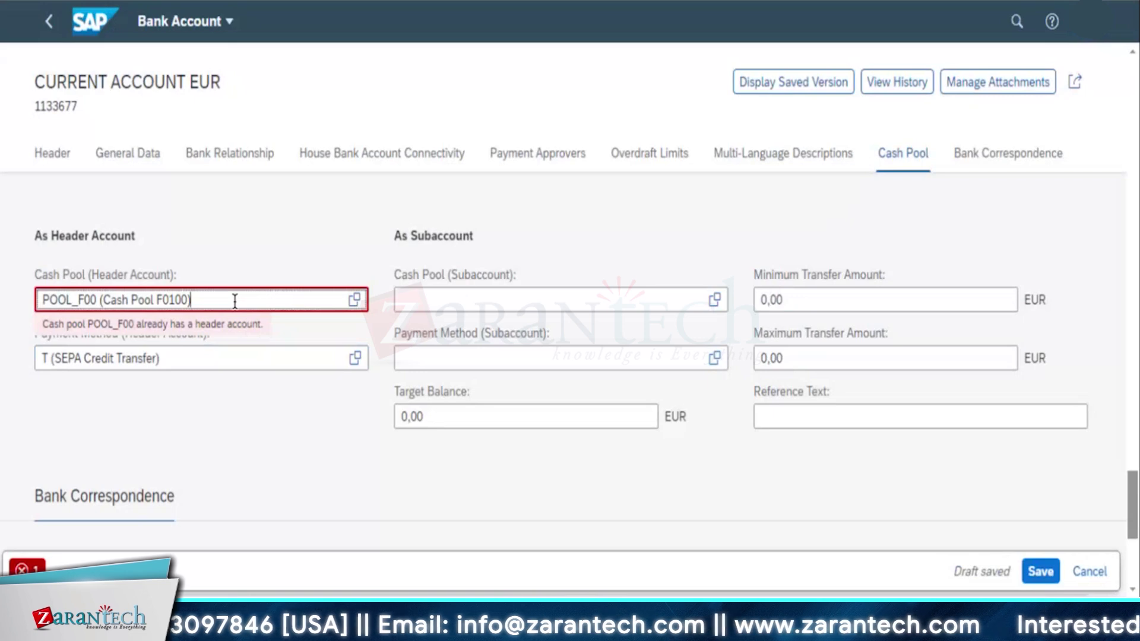
key(BackSpace)
key(BackSpace)
key(BackSpace)
key(BackSpace)
key(BackSpace)
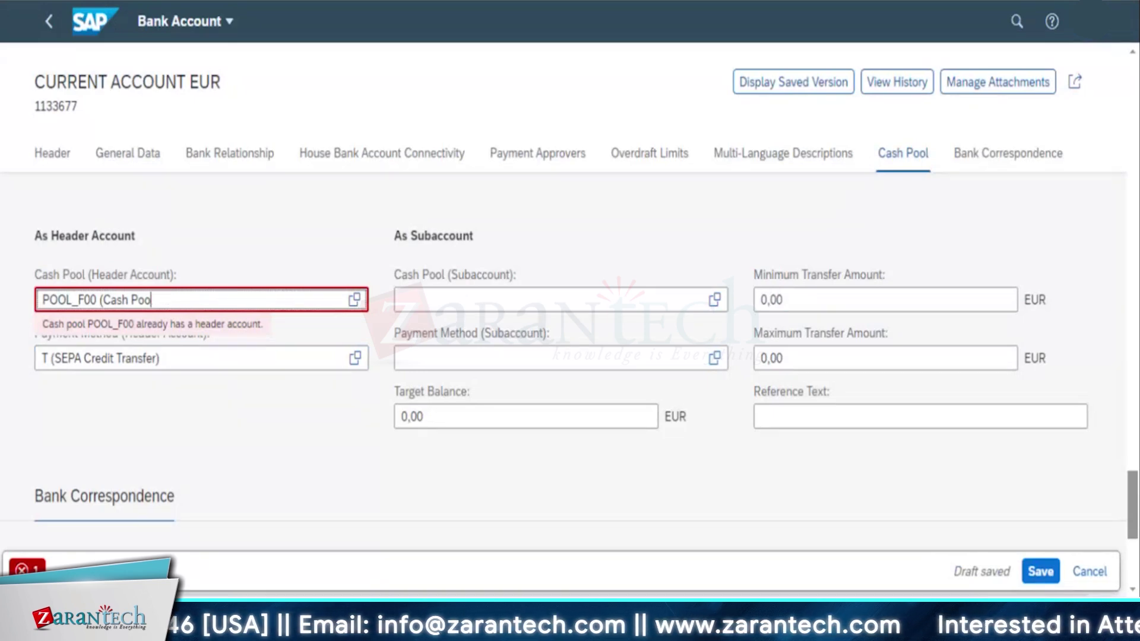
key(BackSpace)
key(BackSpace)
key(BackSpace)
key(BackSpace)
key(BackSpace)
key(BackSpace)
key(BackSpace)
key(BackSpace)
key(BackSpace)
key(BackSpace)
key(BackSpace)
key(BackSpace)
key(BackSpace)
key(BackSpace)
key(BackSpace)
key(BackSpace)
key(BackSpace)
key(BackSpace)
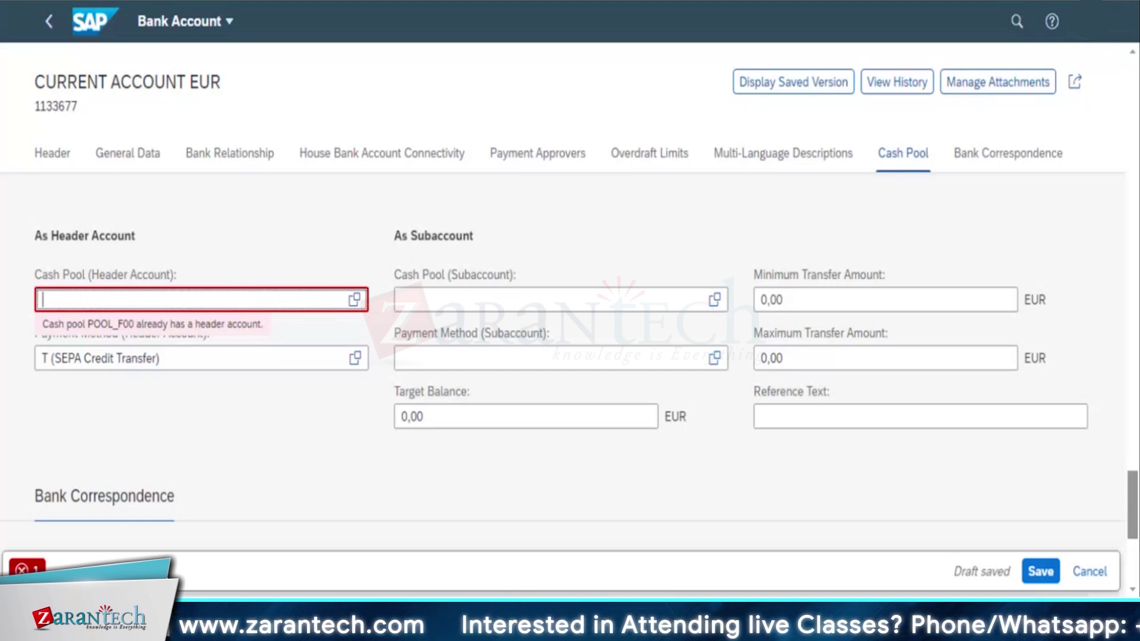
text(1133696)
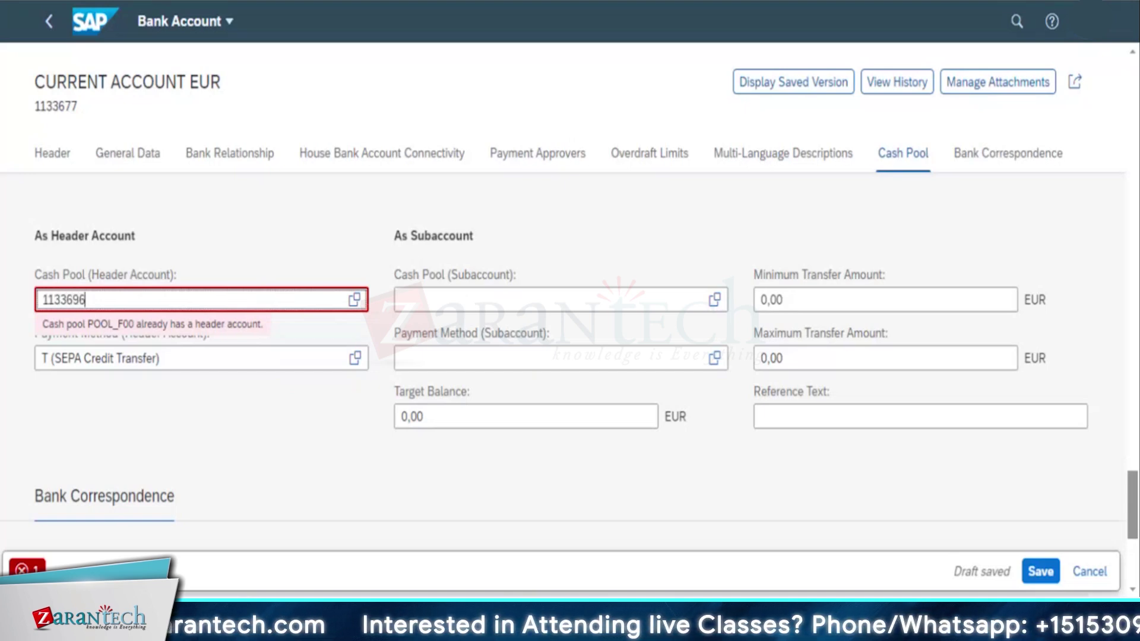
key(Return)
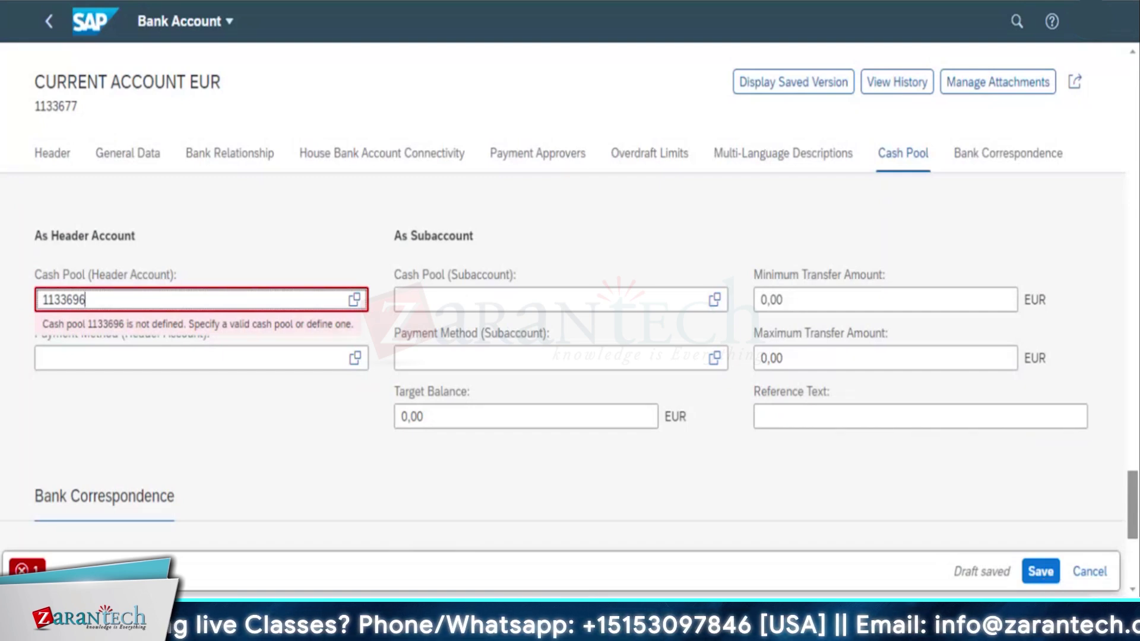
key(BackSpace)
key(BackSpace)
key(BackSpace)
key(BackSpace)
key(BackSpace)
key(BackSpace)
key(BackSpace)
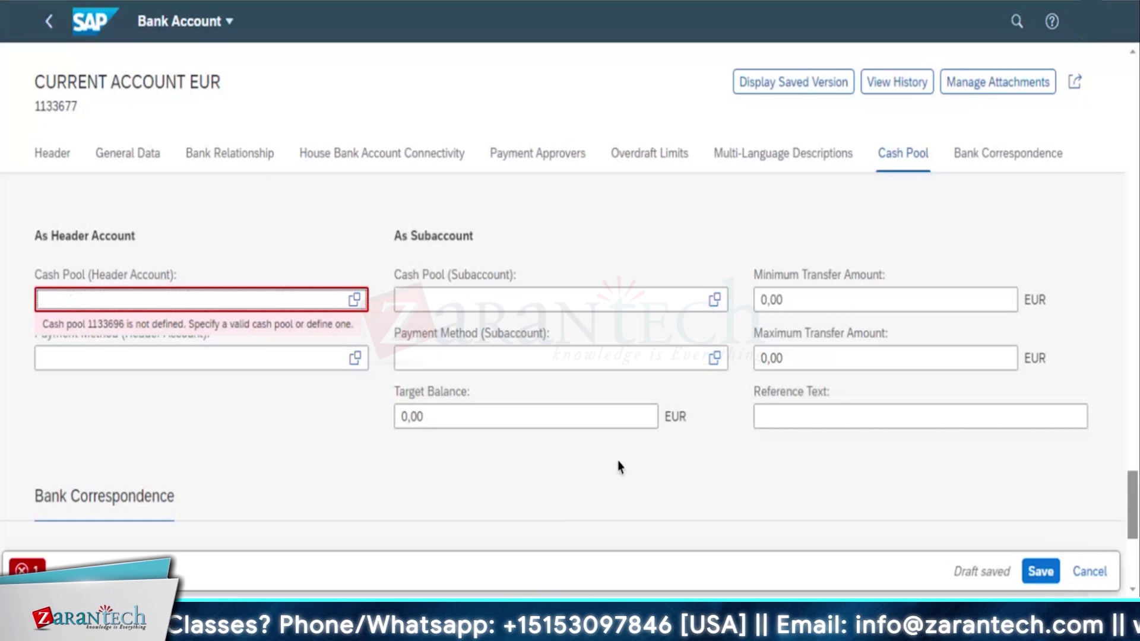
Search 'manage bank' from the shell bar and launch Manage Bank Accounts.
click(1017, 24)
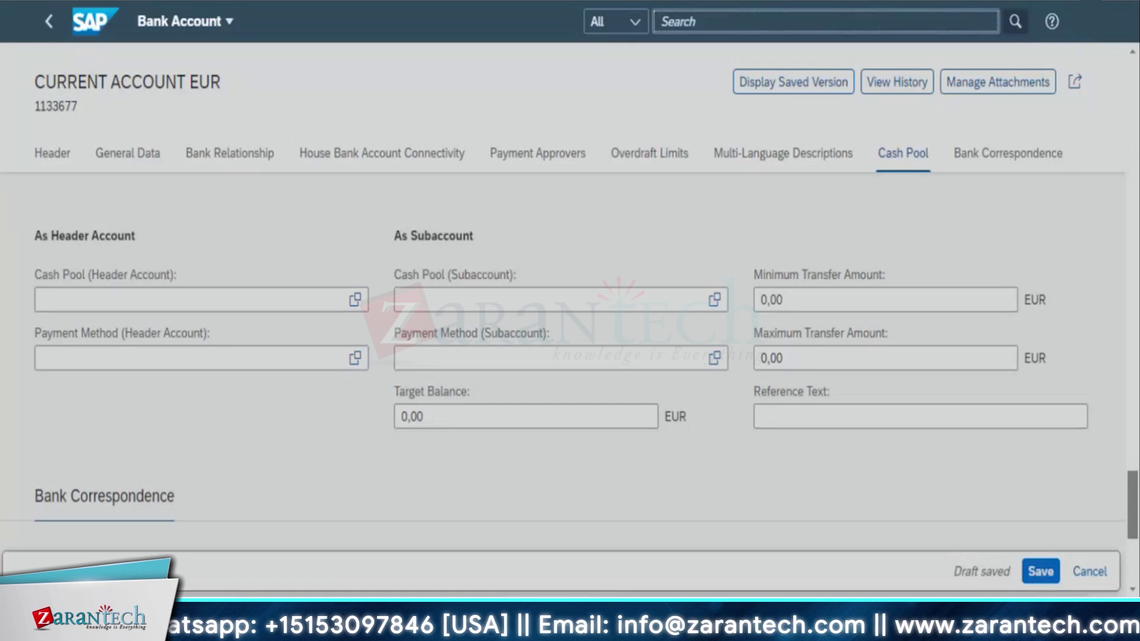
text(manage bank)
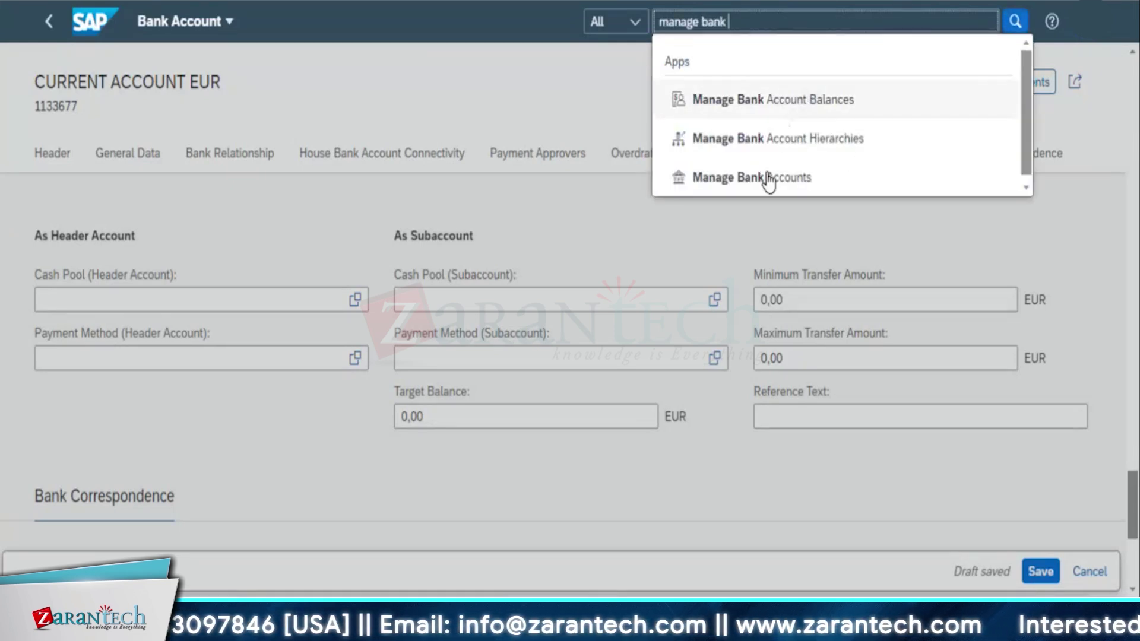
click(745, 177)
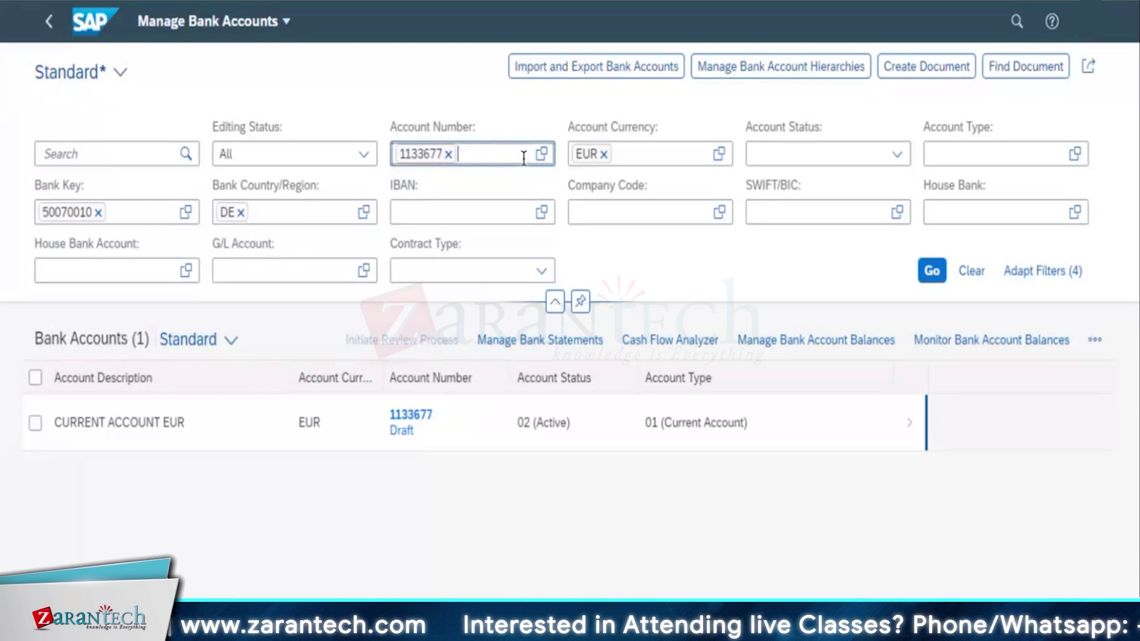
In the Account Number value help, add the TA29 current account and, via search 1133696, the TA01 account.
click(541, 157)
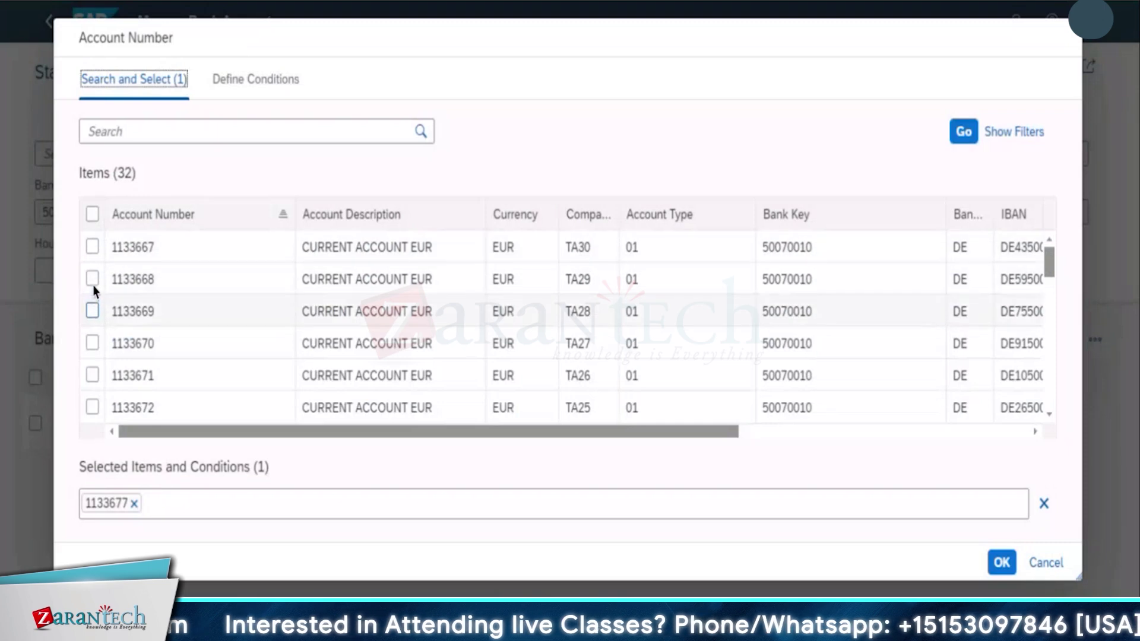
click(93, 283)
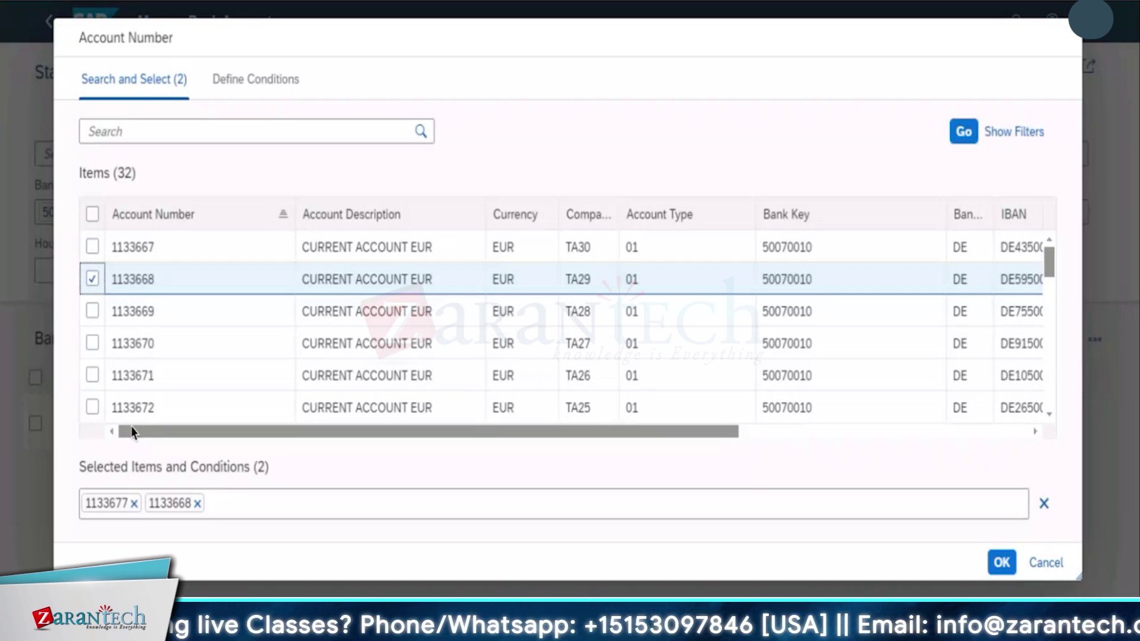
click(127, 133)
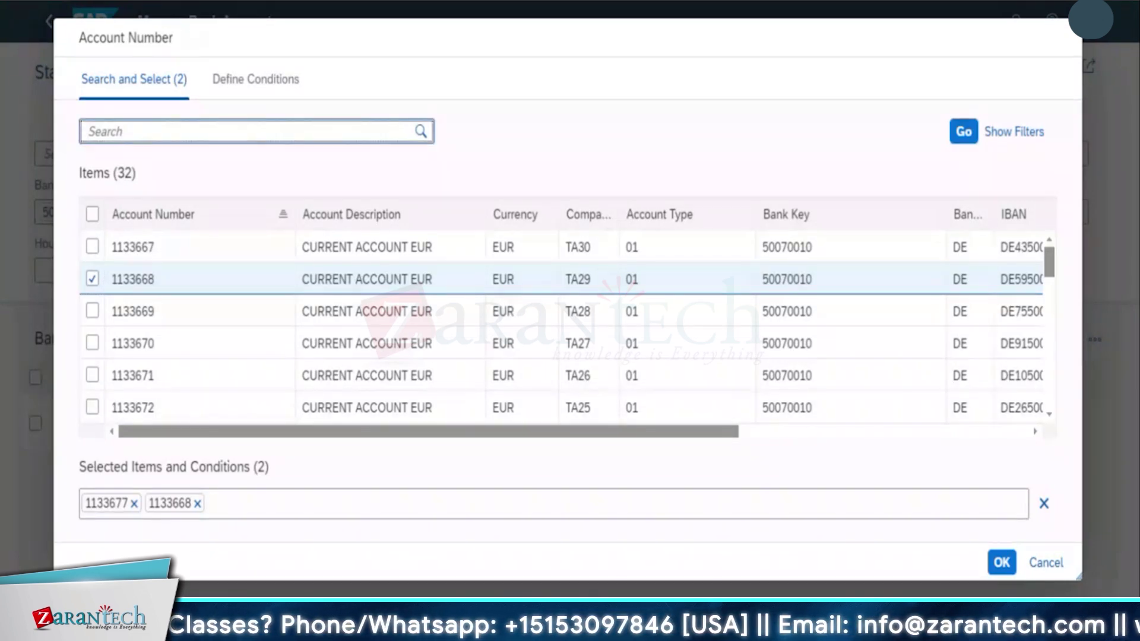
text(1133)
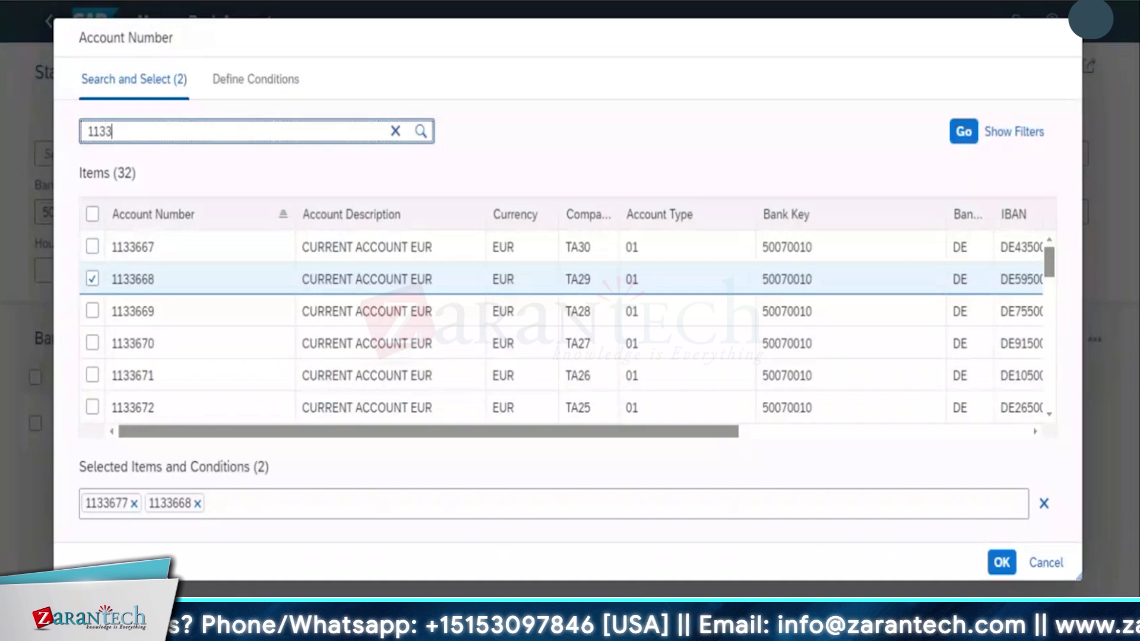
text(696)
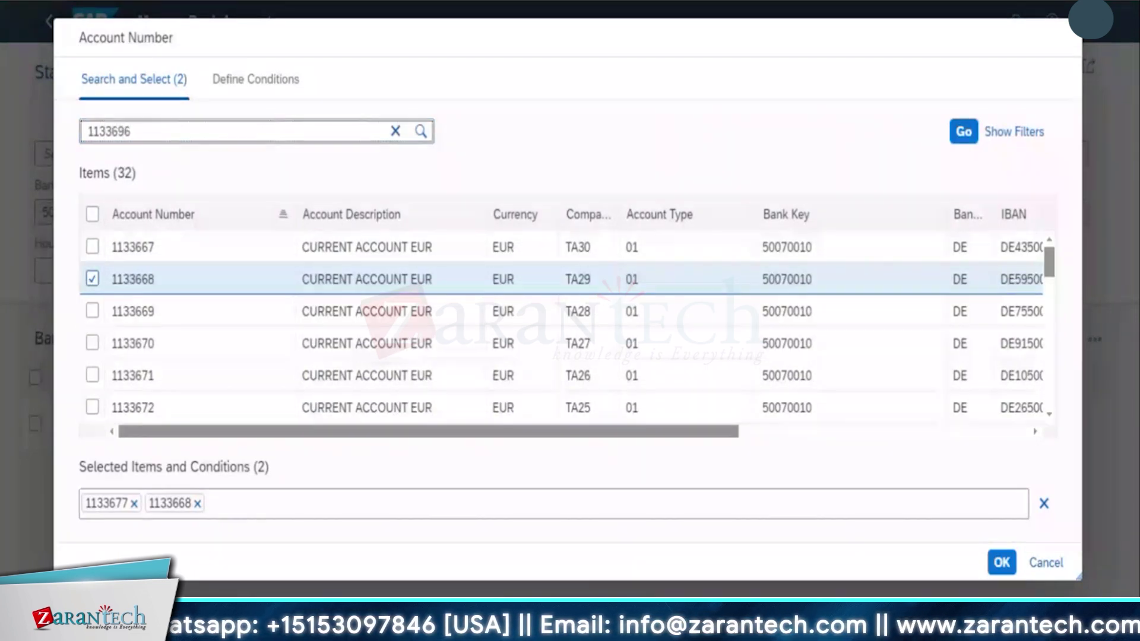
key(Return)
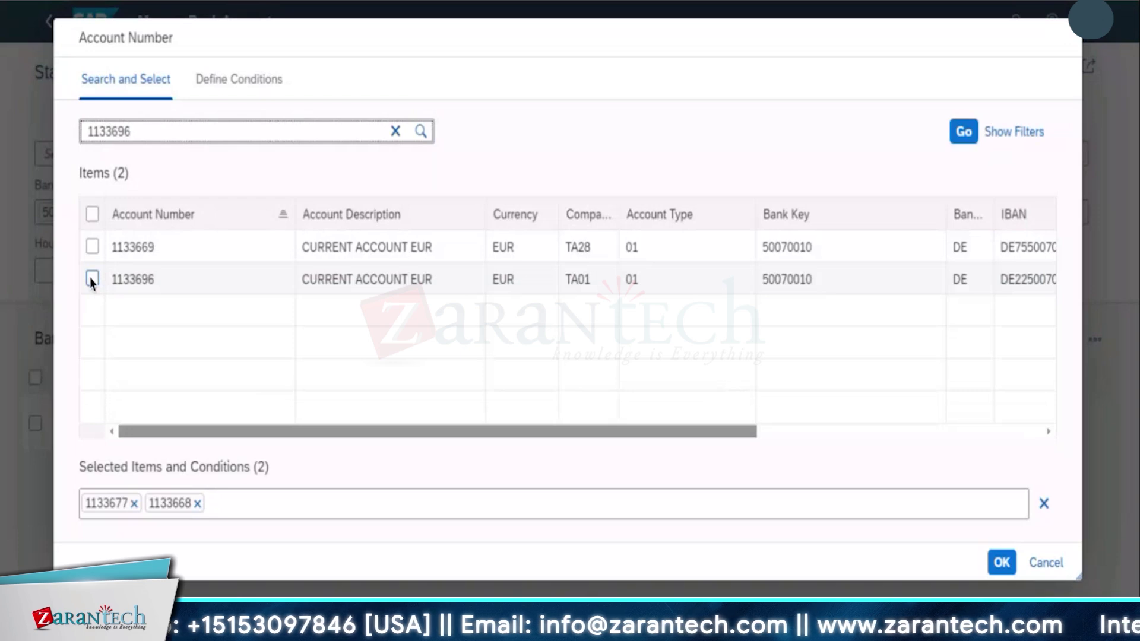
click(92, 279)
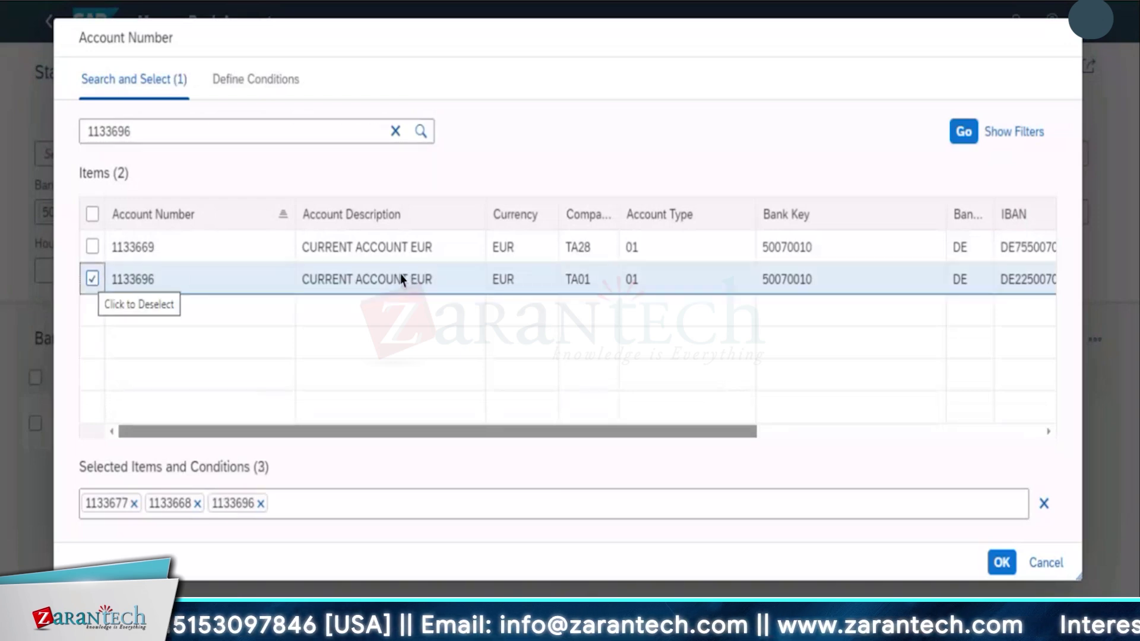
Search 113369, add accounts 1133695 and 1133694, and apply the five account numbers as the filter.
click(270, 133)
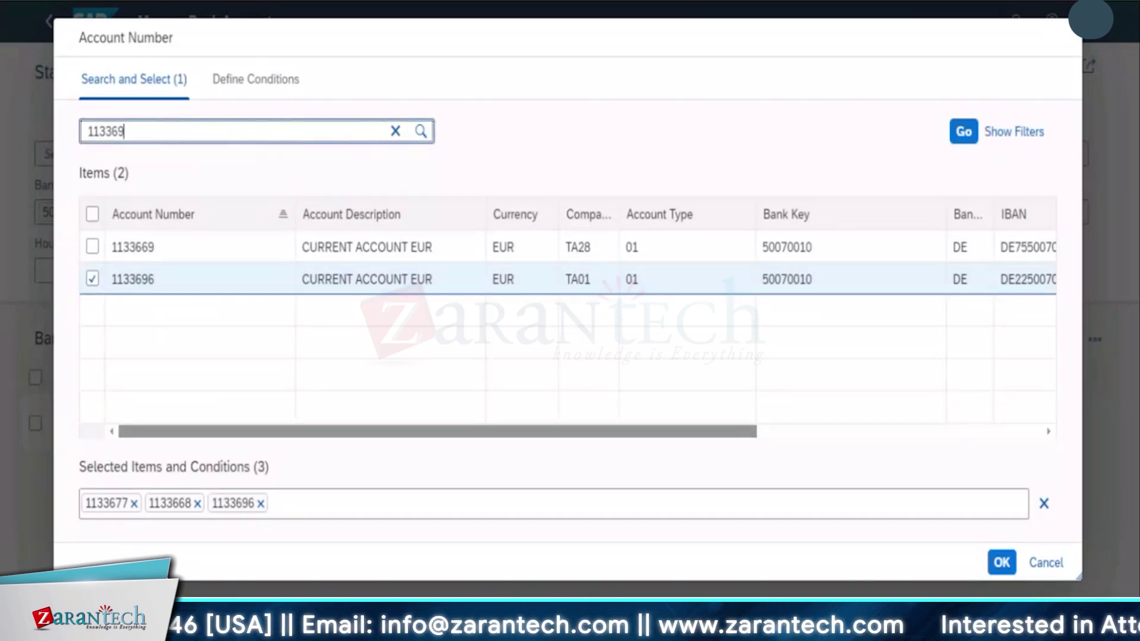
key(BackSpace)
key(BackSpace)
key(BackSpace)
key(BackSpace)
key(BackSpace)
key(BackSpace)
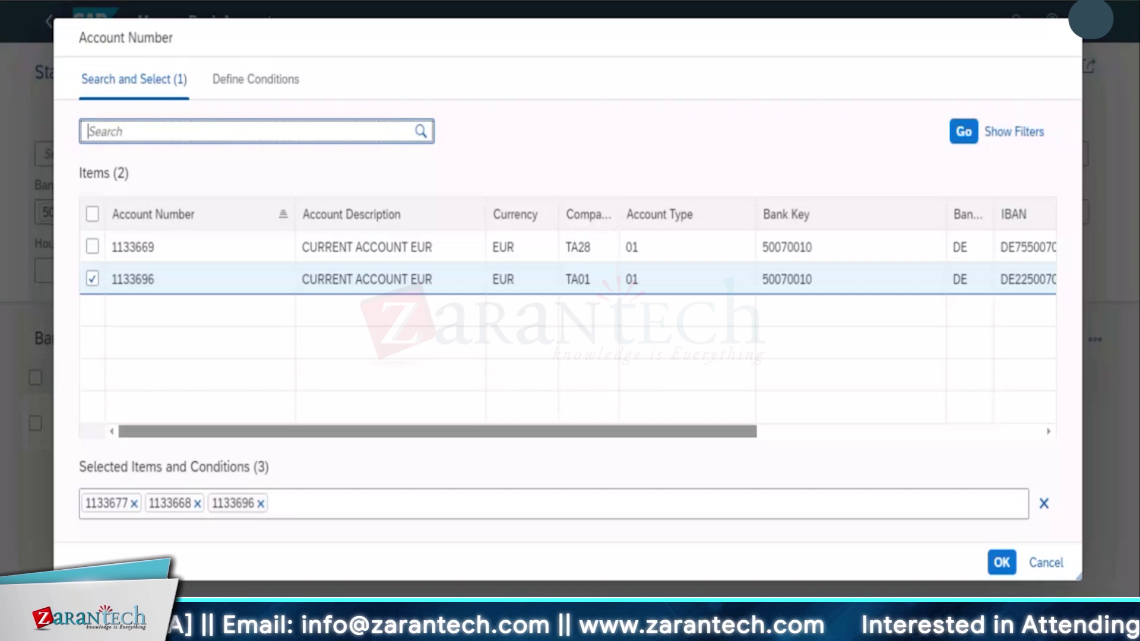
text(1133)
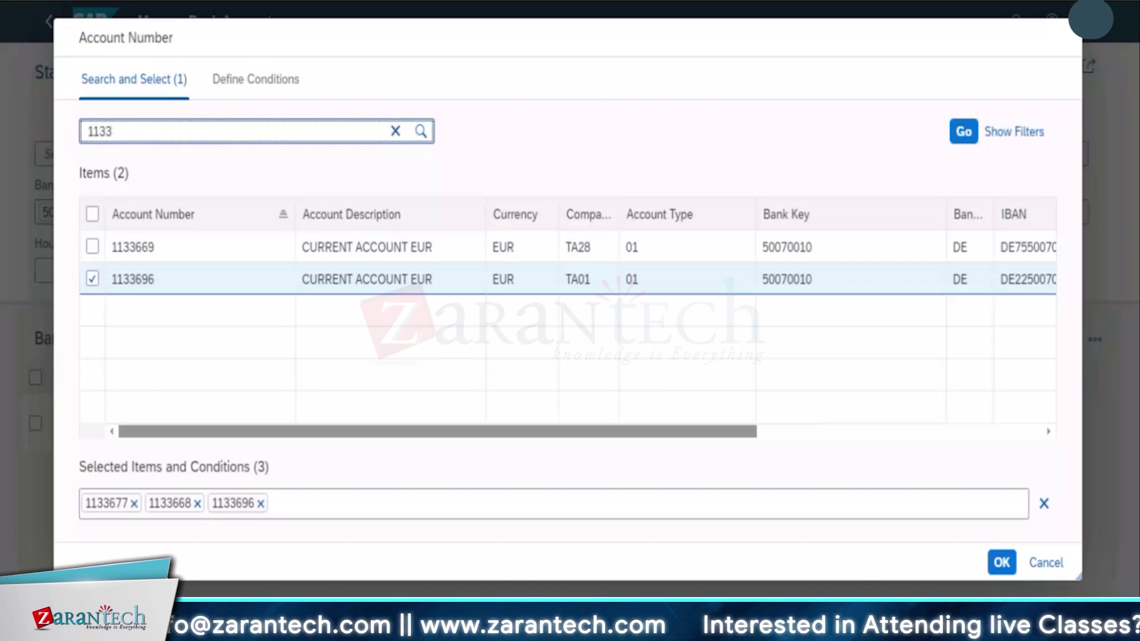
text(69)
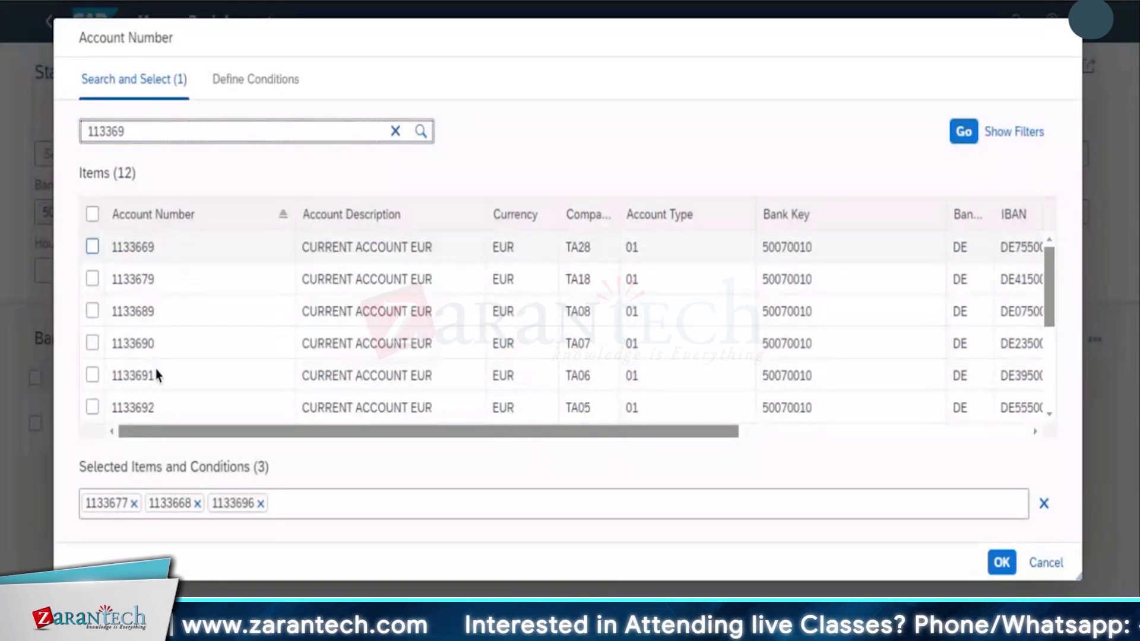
scroll(942, 381, down, 3)
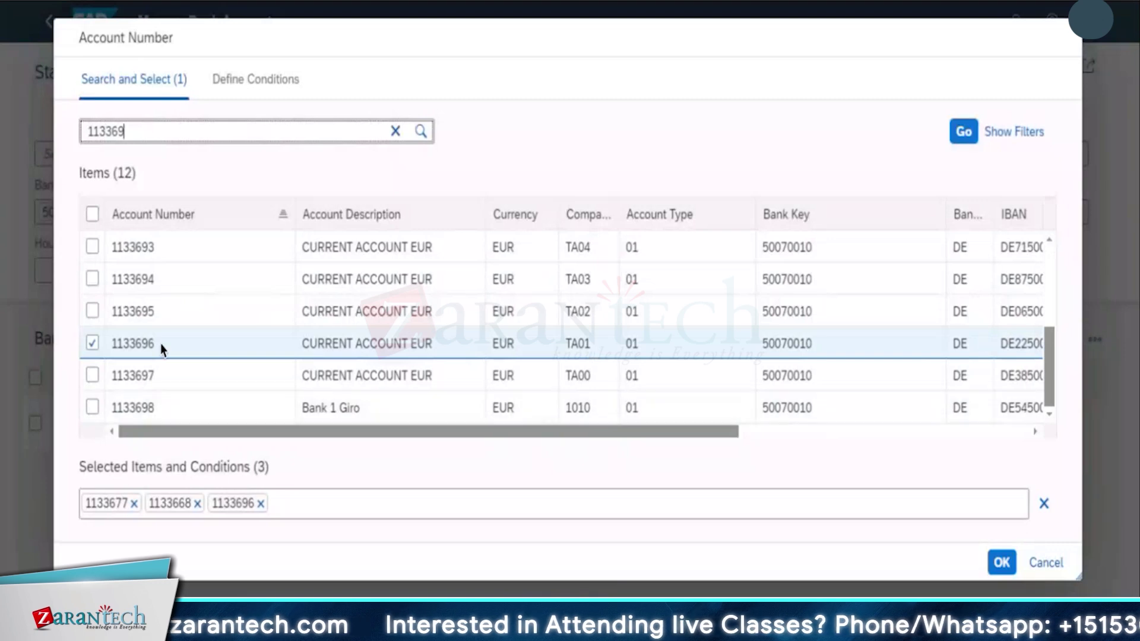
click(93, 312)
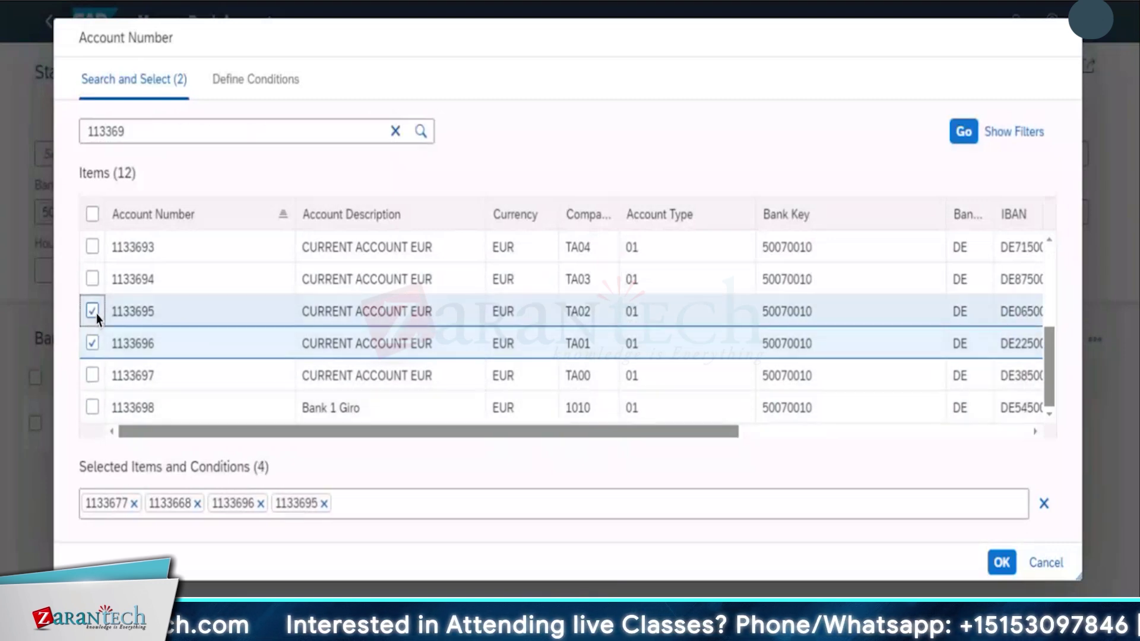
click(92, 281)
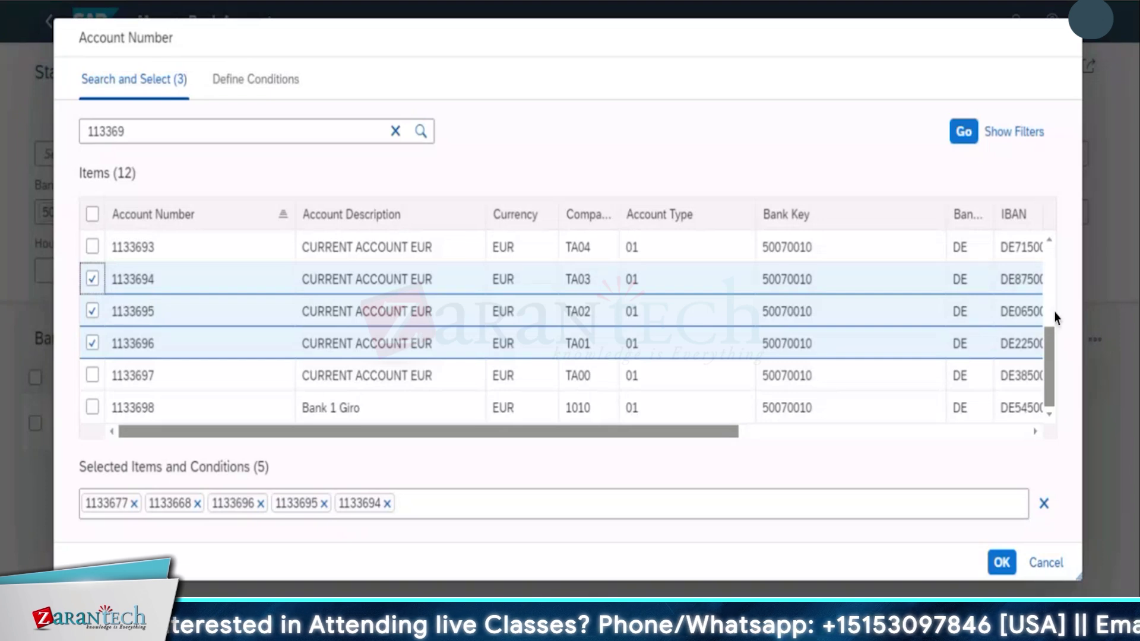
scroll(1056, 315, up, 2)
scroll(1053, 296, up, 1)
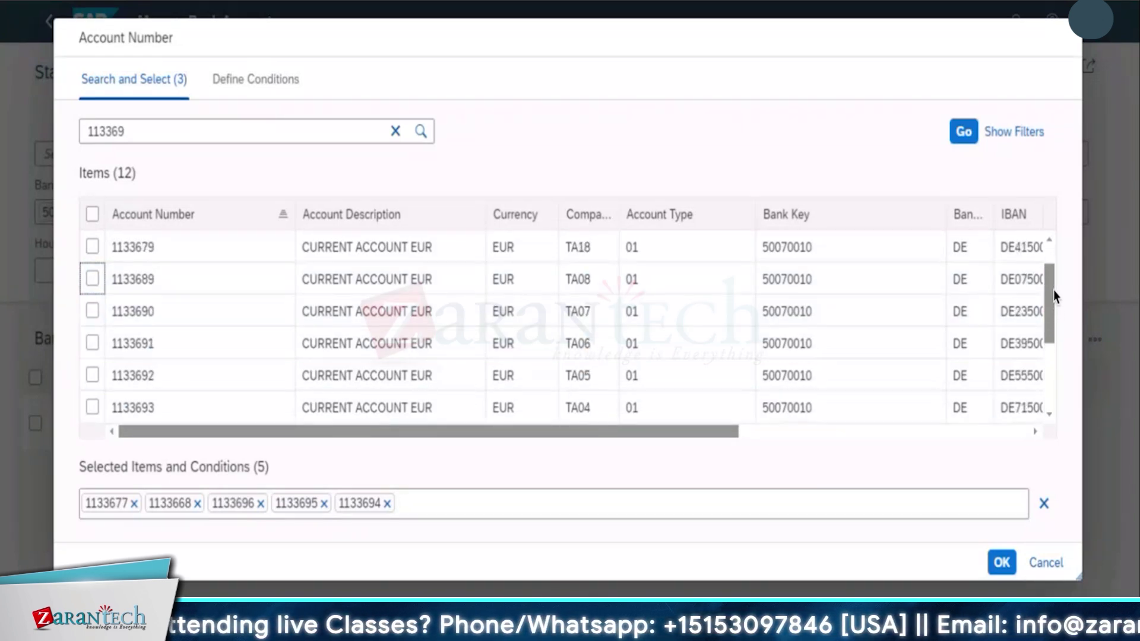
click(1001, 563)
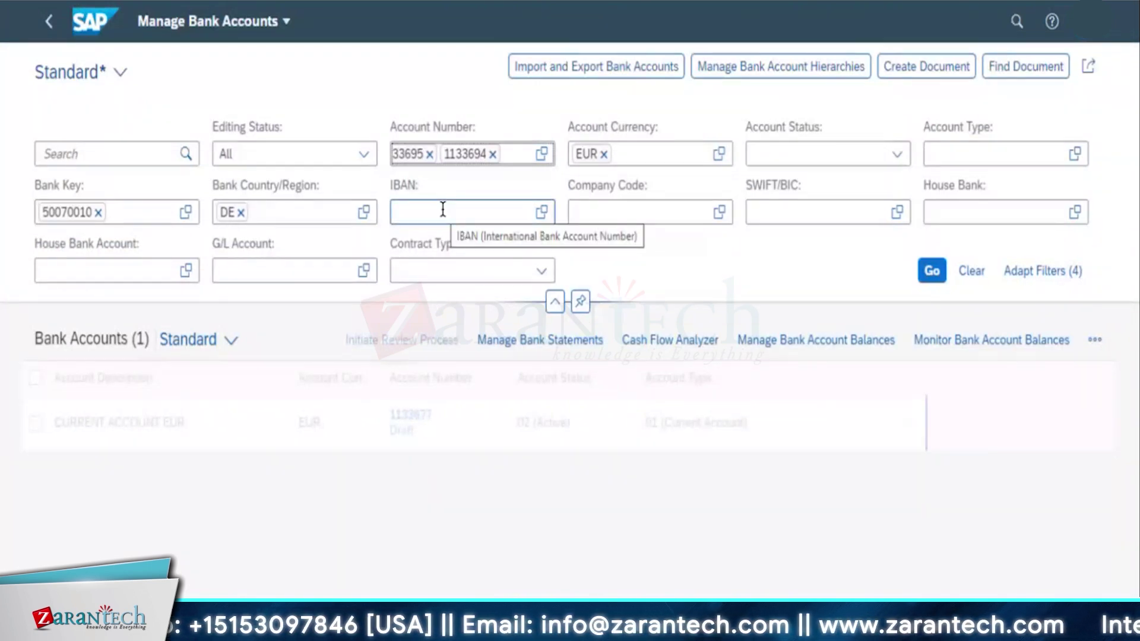
click(939, 275)
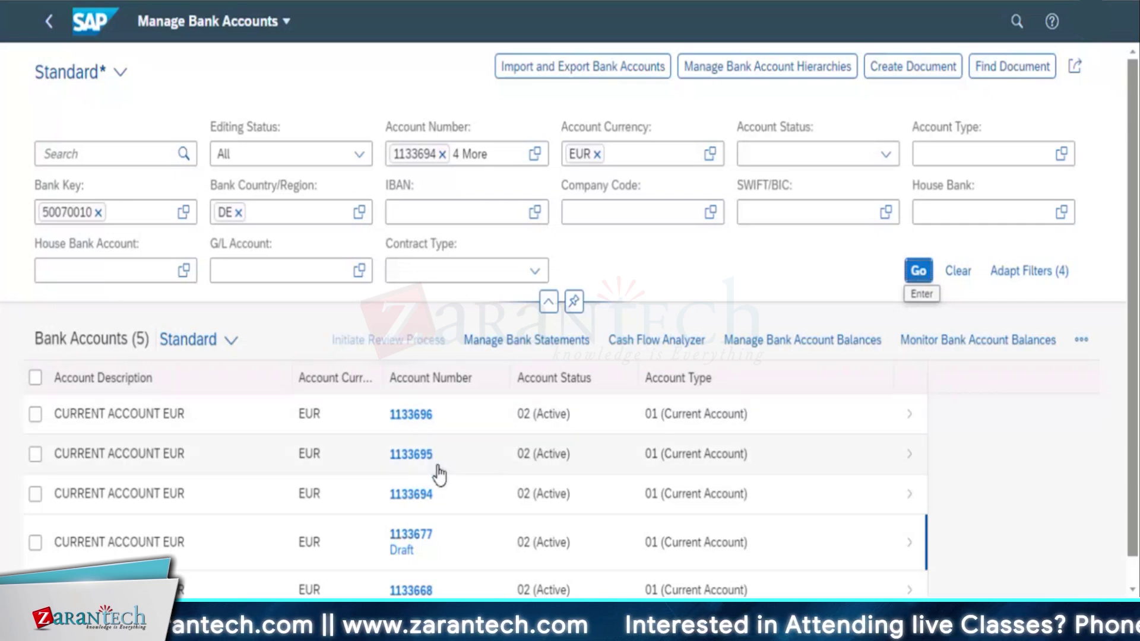
click(902, 554)
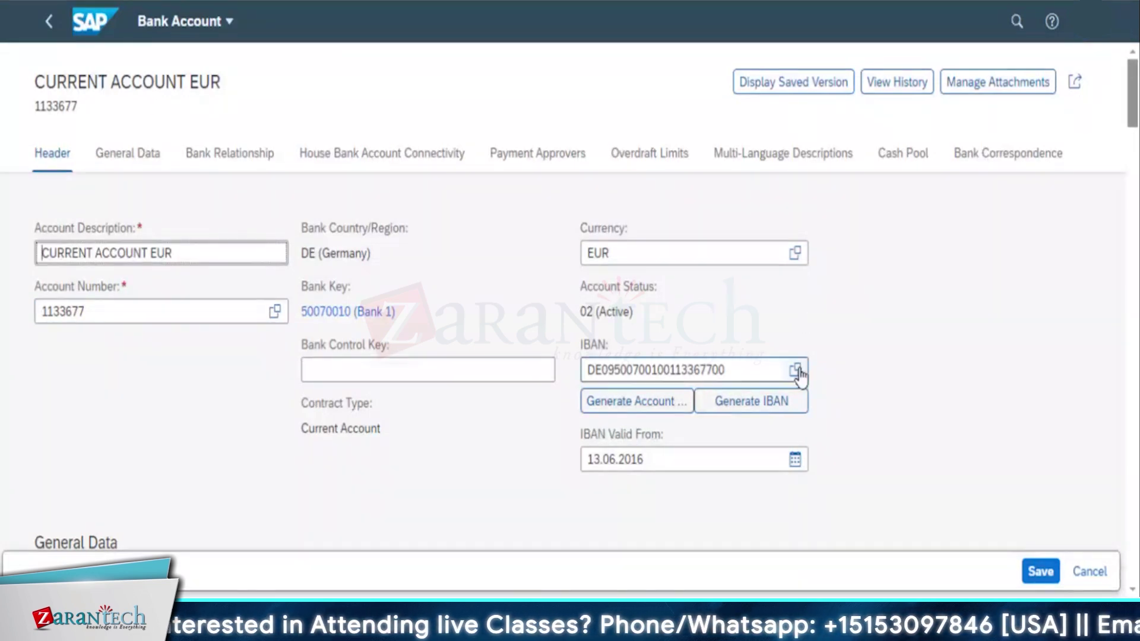
Review and apply the TA20/BANK1/GIRO house bank connection details, then show account 1133677's Cash Pool settings.
scroll(797, 369, down, 5)
scroll(794, 375, up, 5)
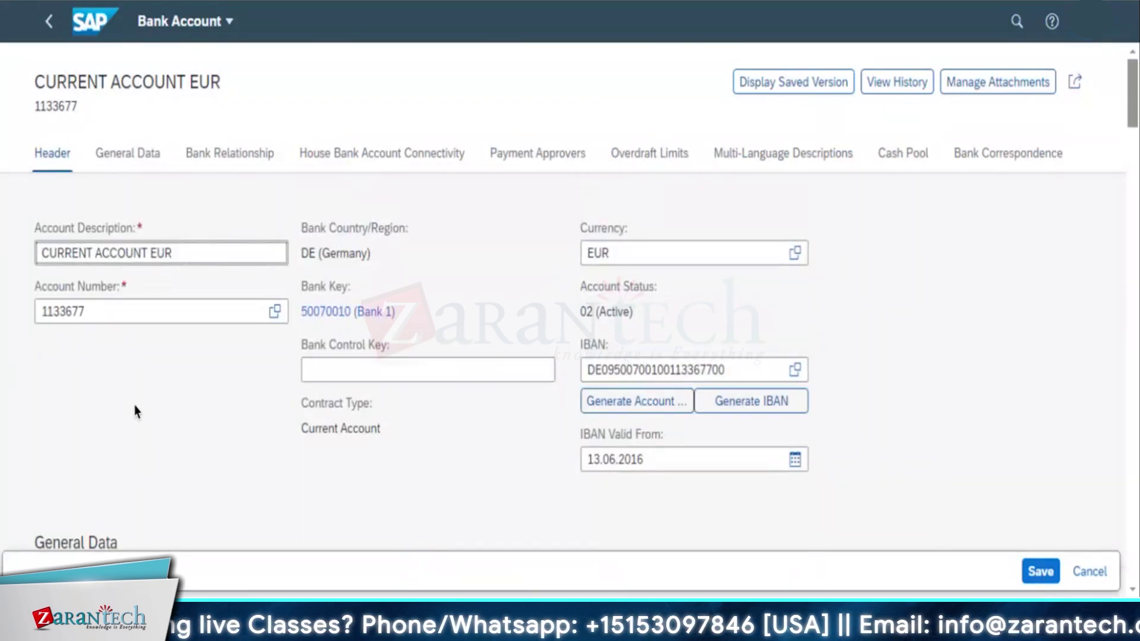
click(350, 158)
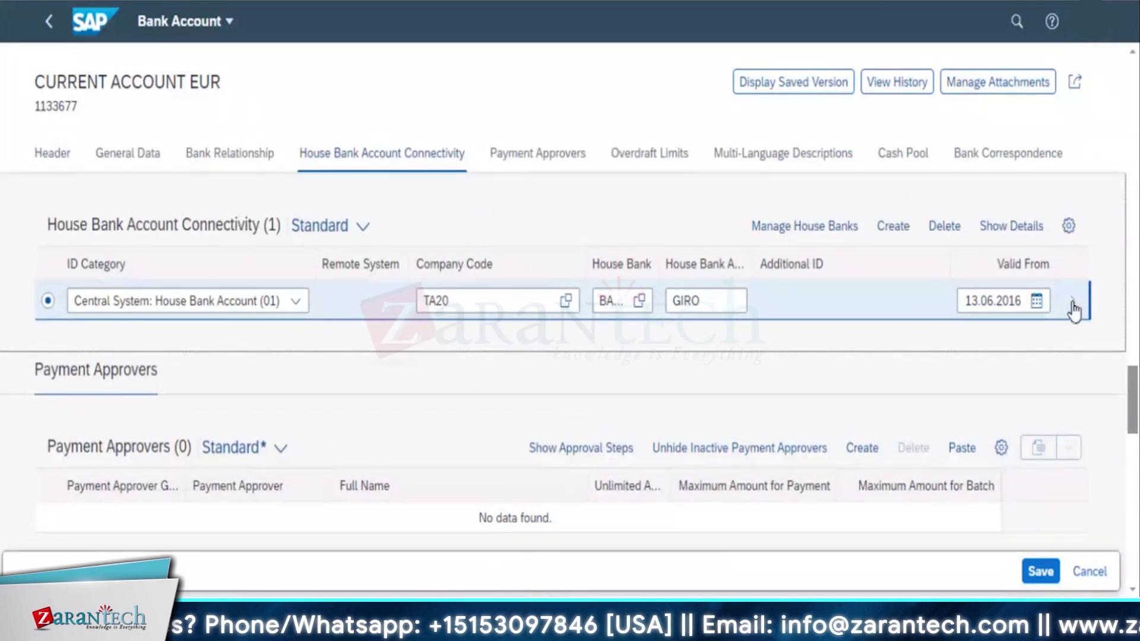
click(1073, 303)
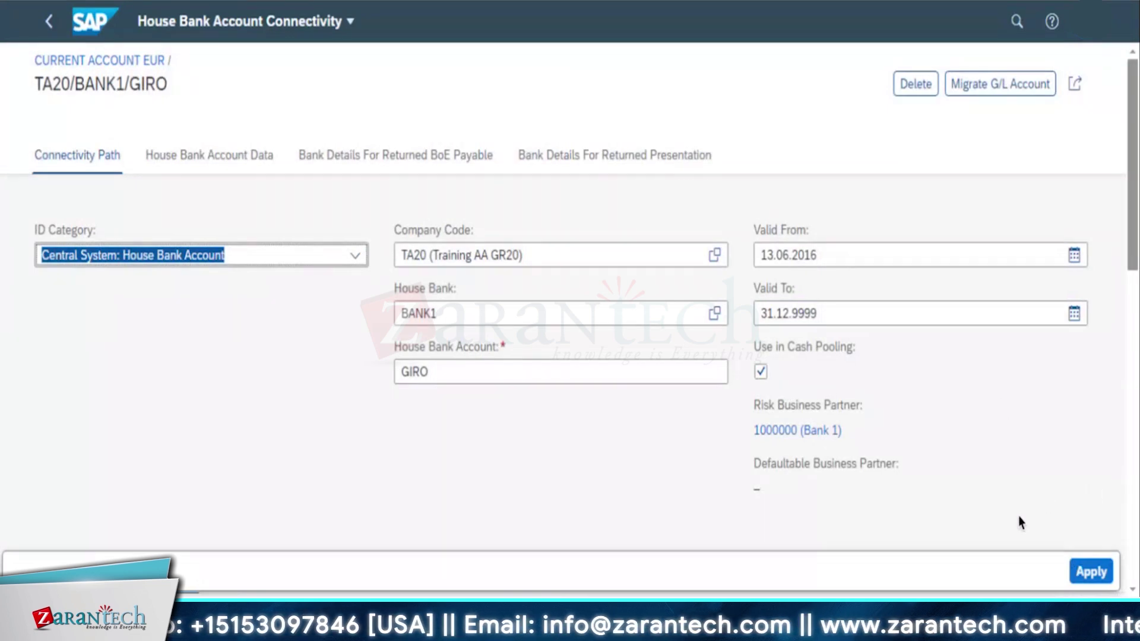
click(1089, 579)
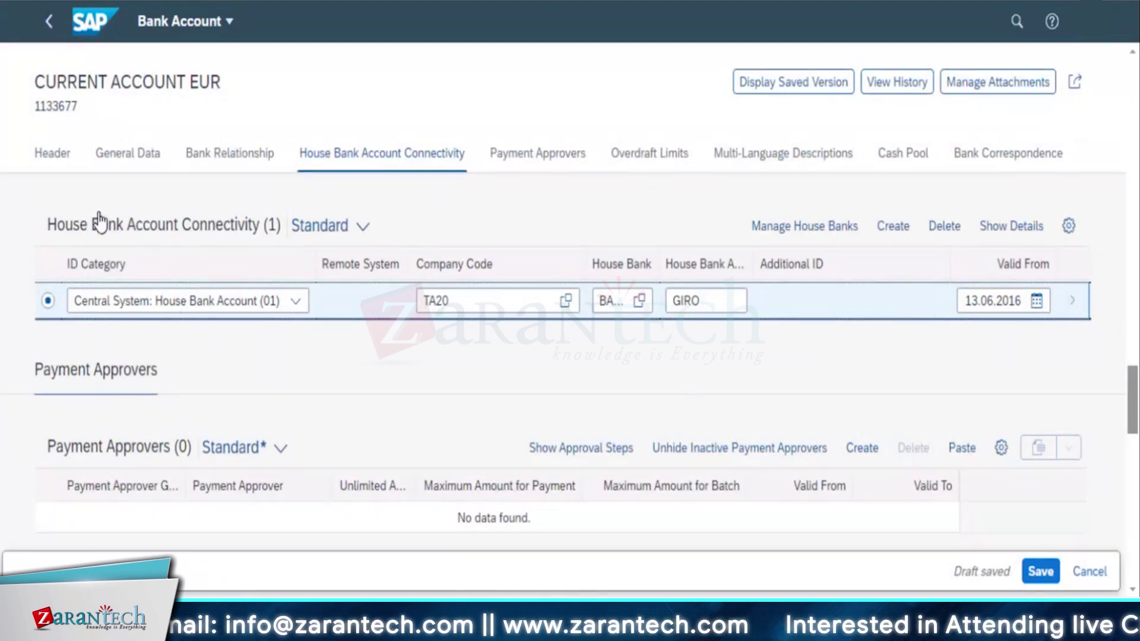
double_click(29, 107)
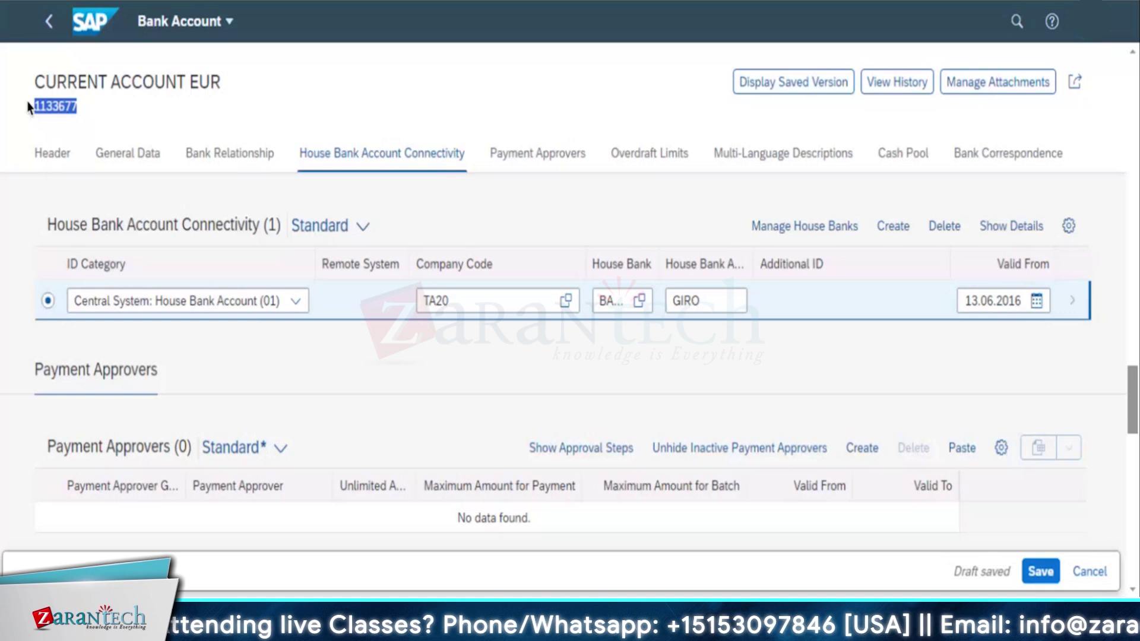
click(890, 156)
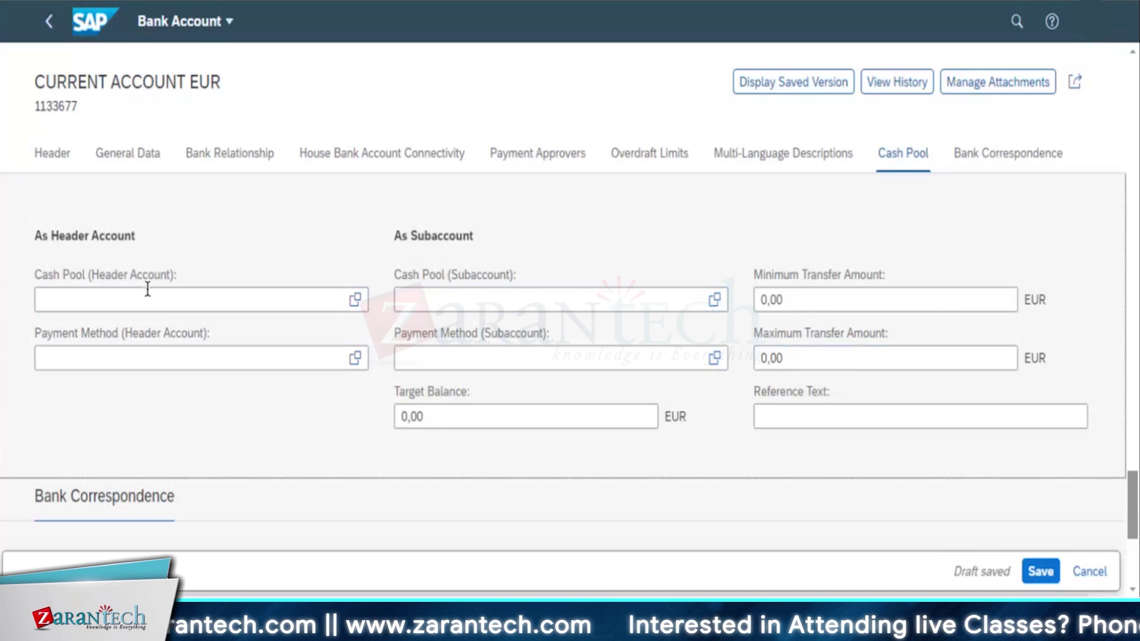
Choose POOL_20 as subaccount cash pool and I (Credit Transfer) as payment method, then save.
click(714, 303)
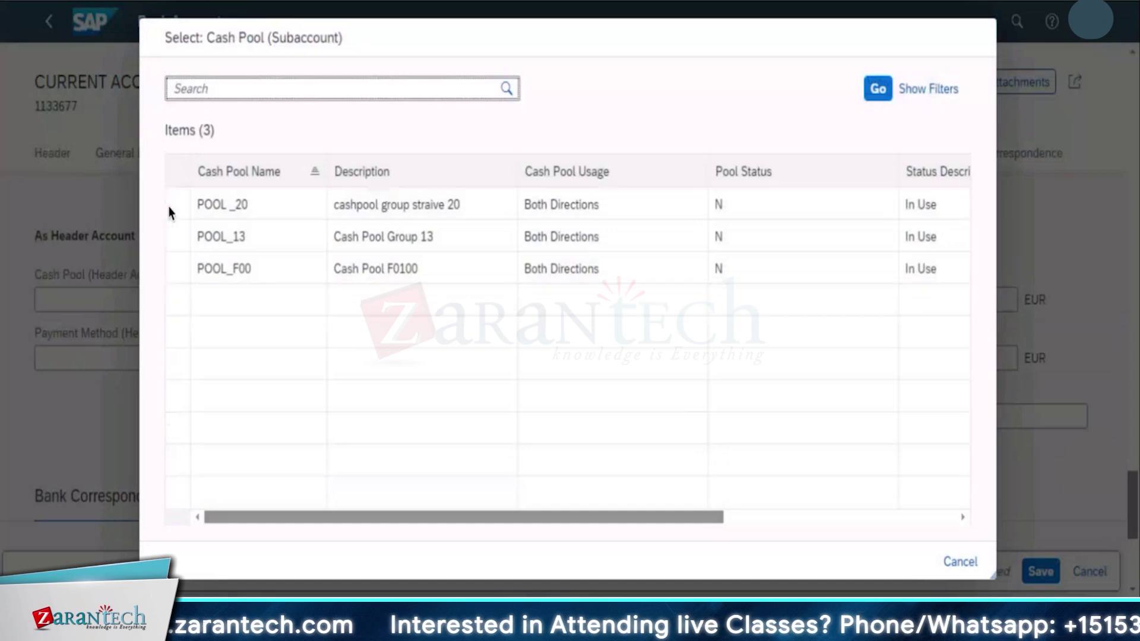
click(173, 207)
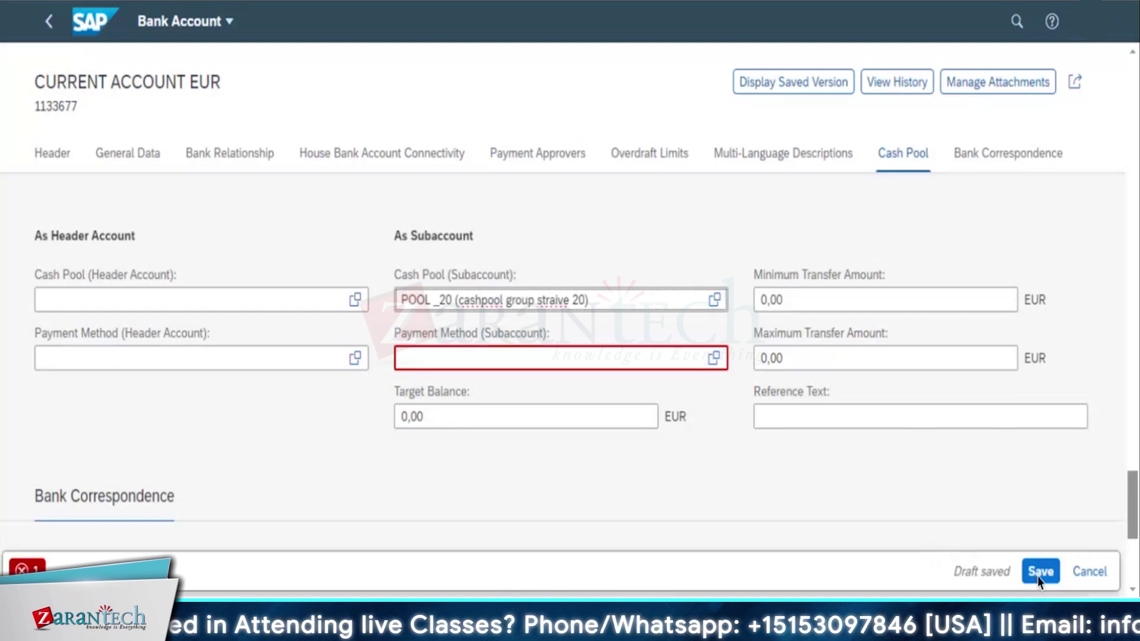
click(716, 360)
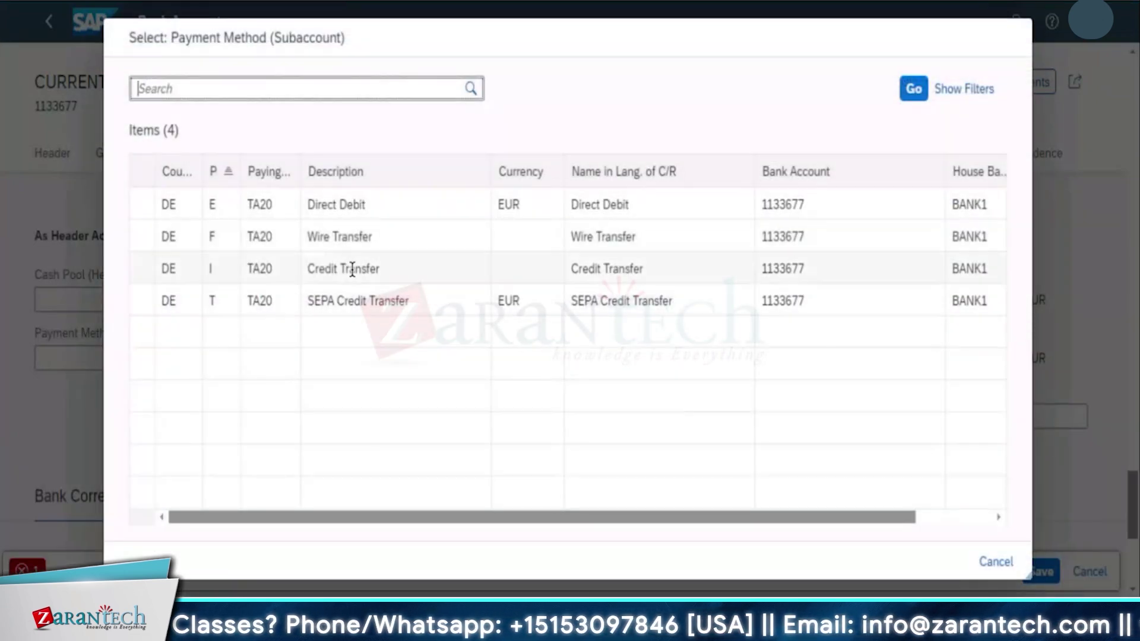
click(353, 269)
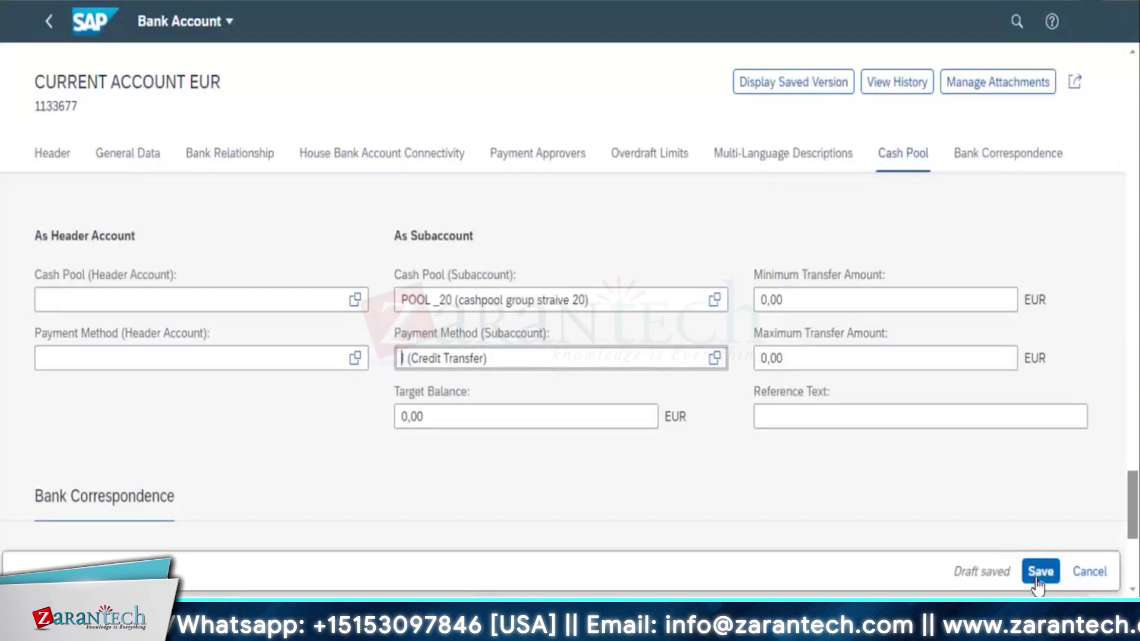
click(1038, 575)
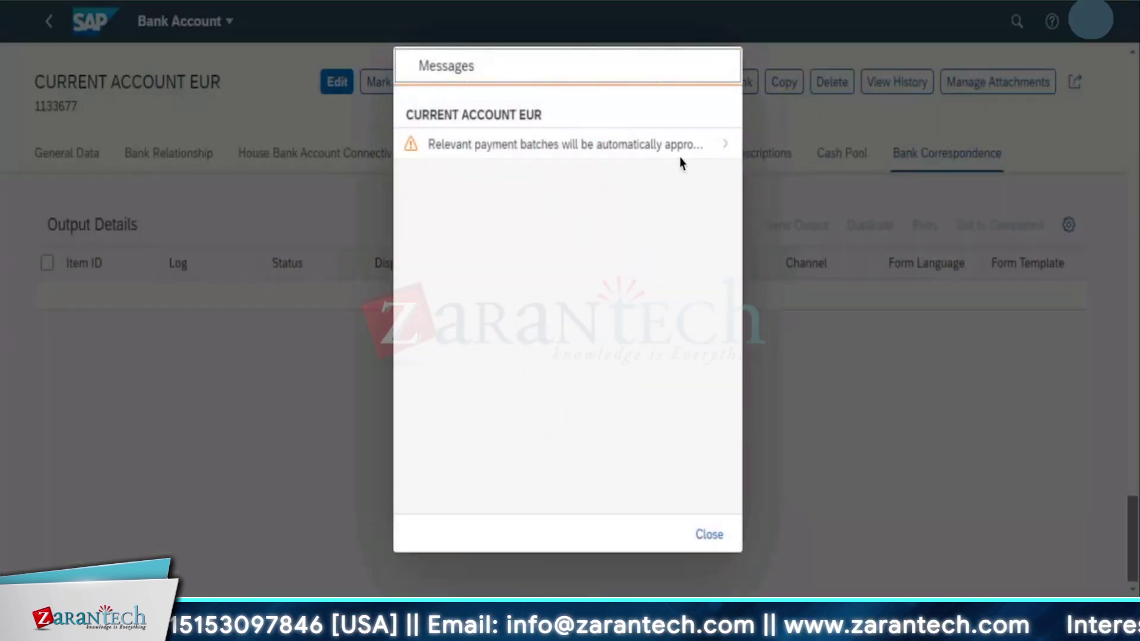
click(707, 534)
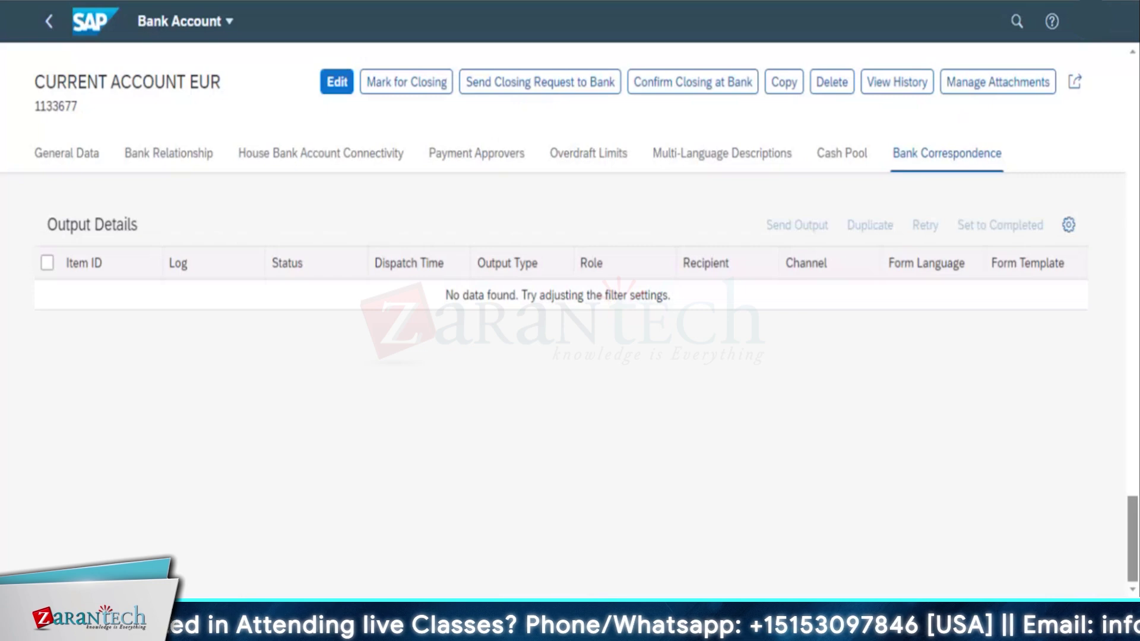
click(335, 82)
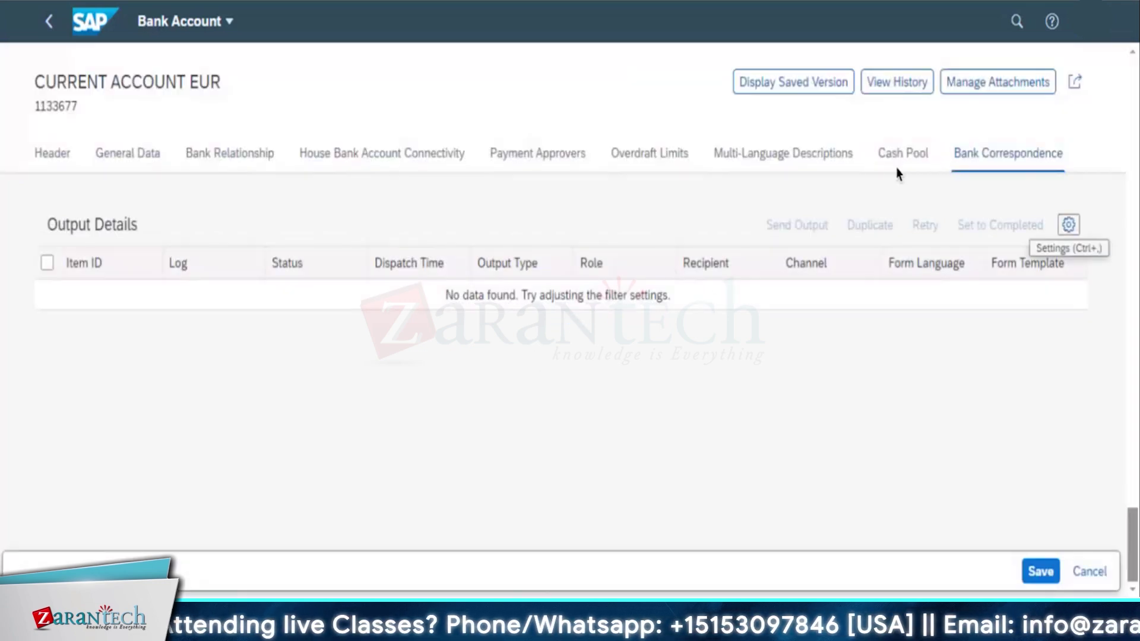
Set Minimum Transfer Amount to 200 and Maximum Transfer Amount to 10000, then save.
scroll(675, 400, up, 5)
scroll(675, 400, up, 1)
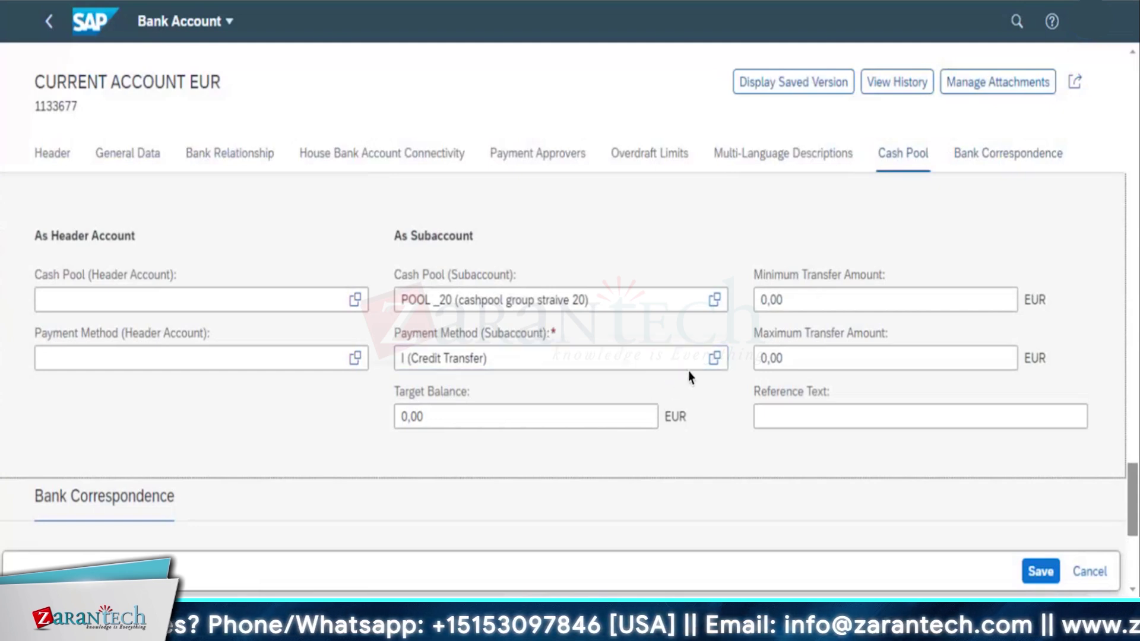
click(523, 414)
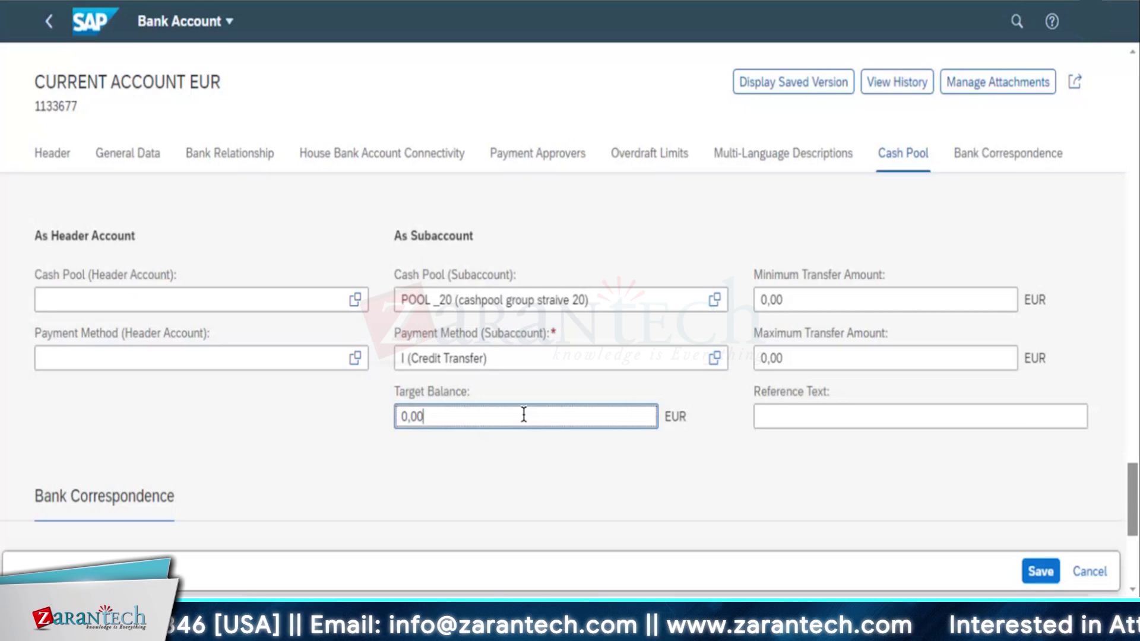
click(794, 298)
key(BackSpace)
key(BackSpace)
key(BackSpace)
key(BackSpace)
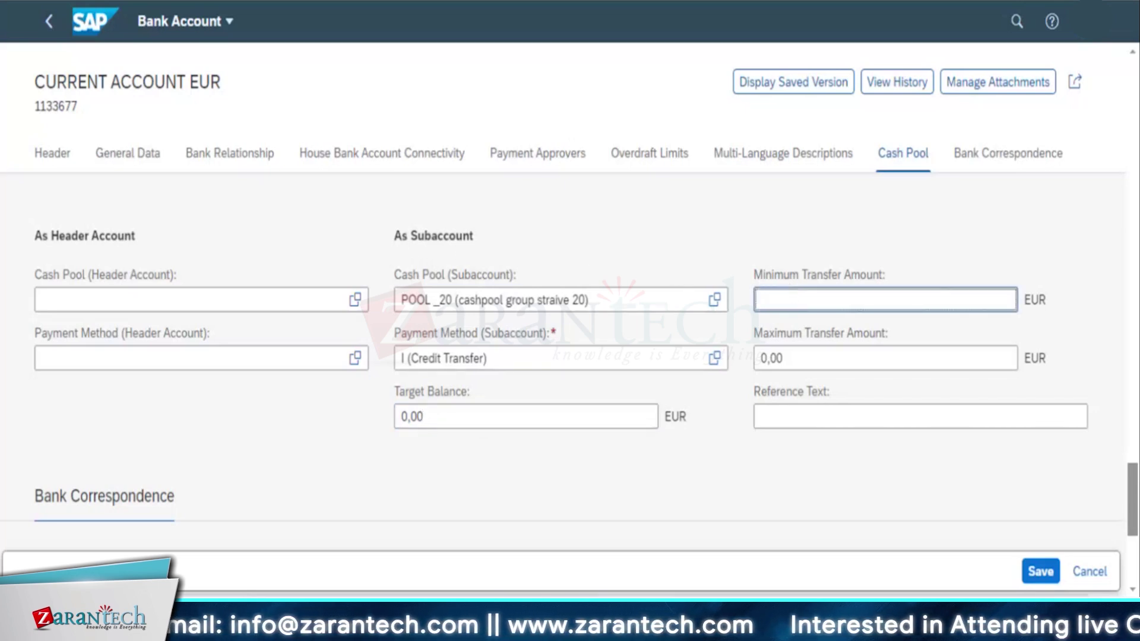
text(2)
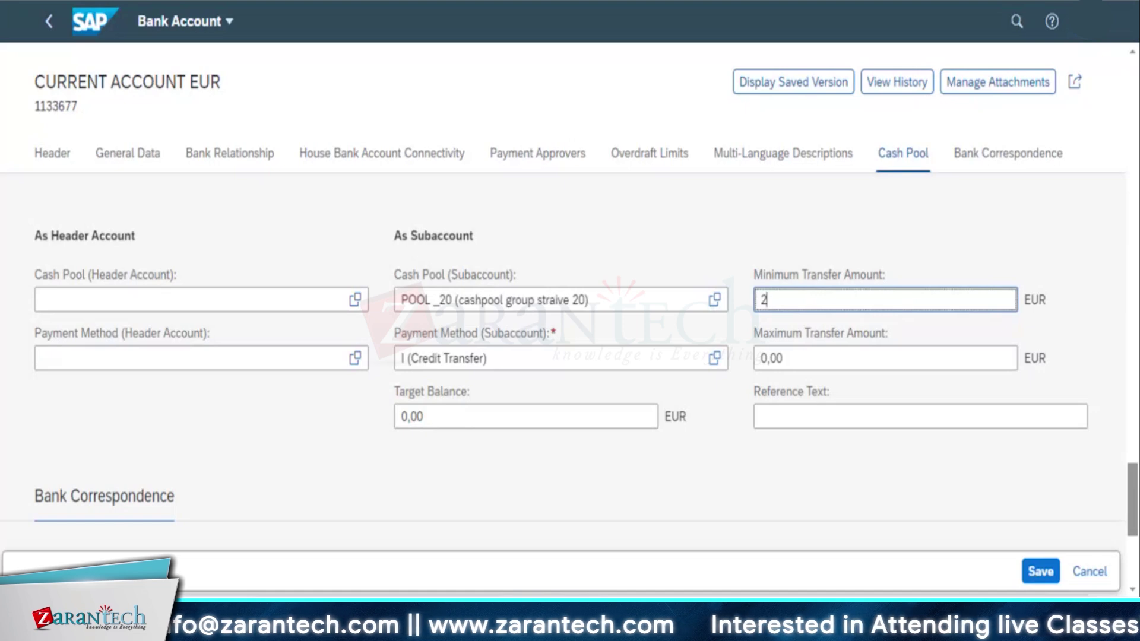
text(00)
click(809, 354)
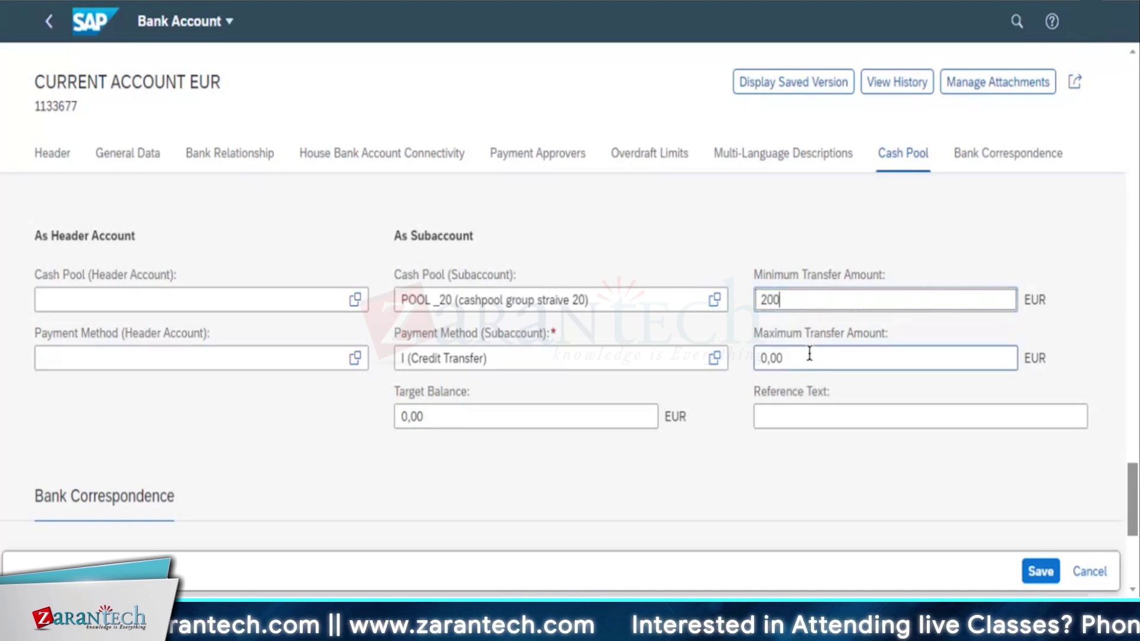
key(BackSpace)
key(BackSpace)
key(BackSpace)
key(BackSpace)
text(10000)
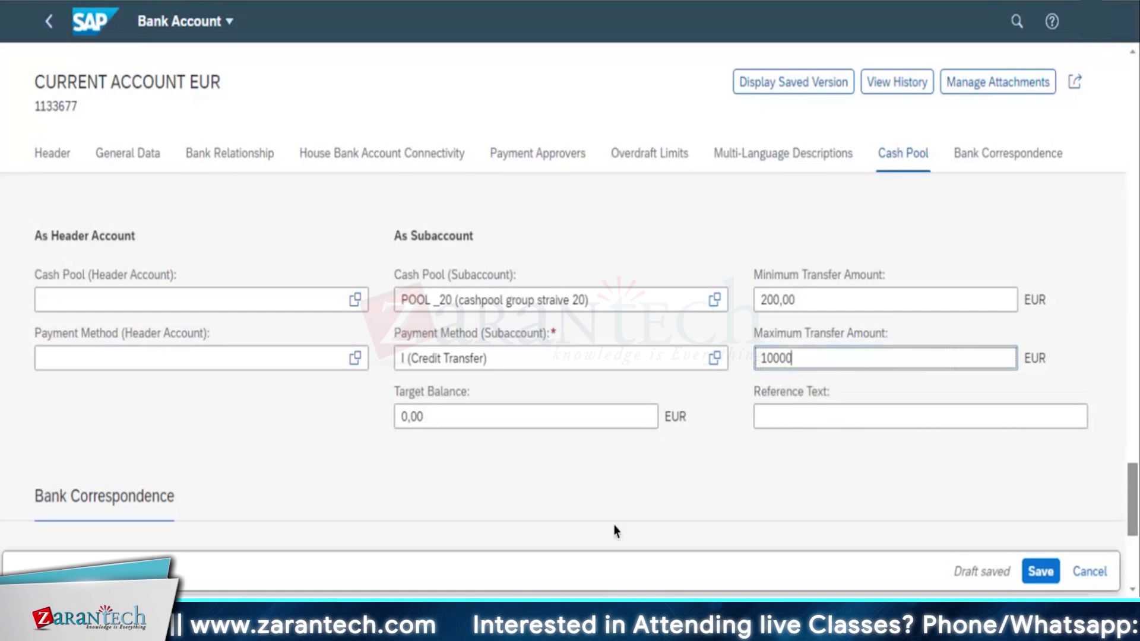
click(1040, 572)
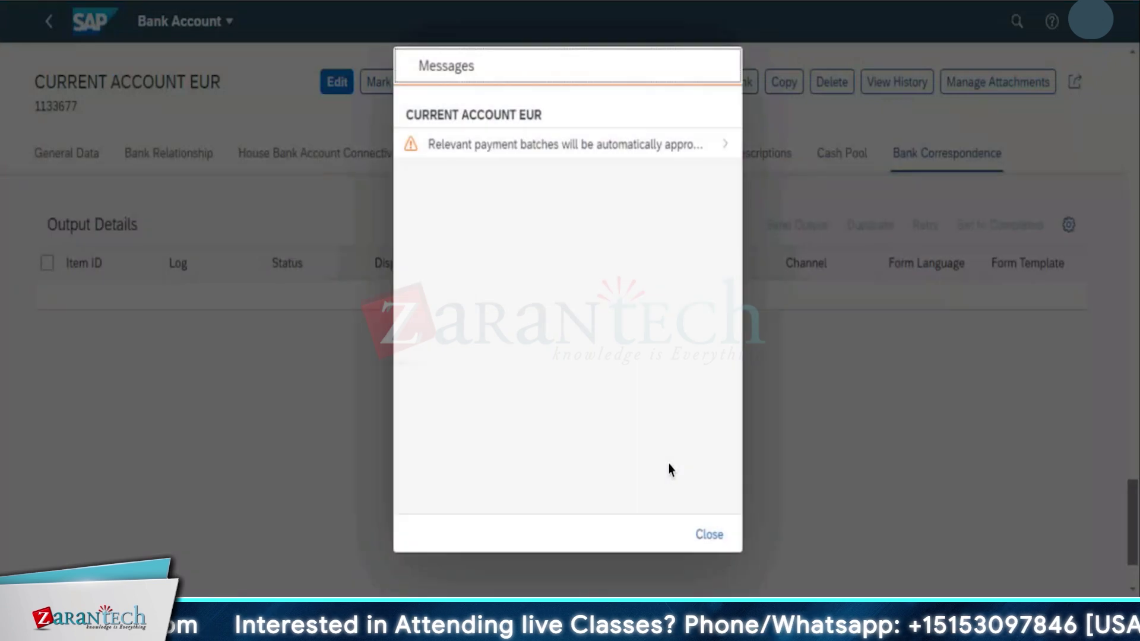
Dismiss the save messages and go back to the Manage Bank Accounts list showing 1133677.
click(711, 541)
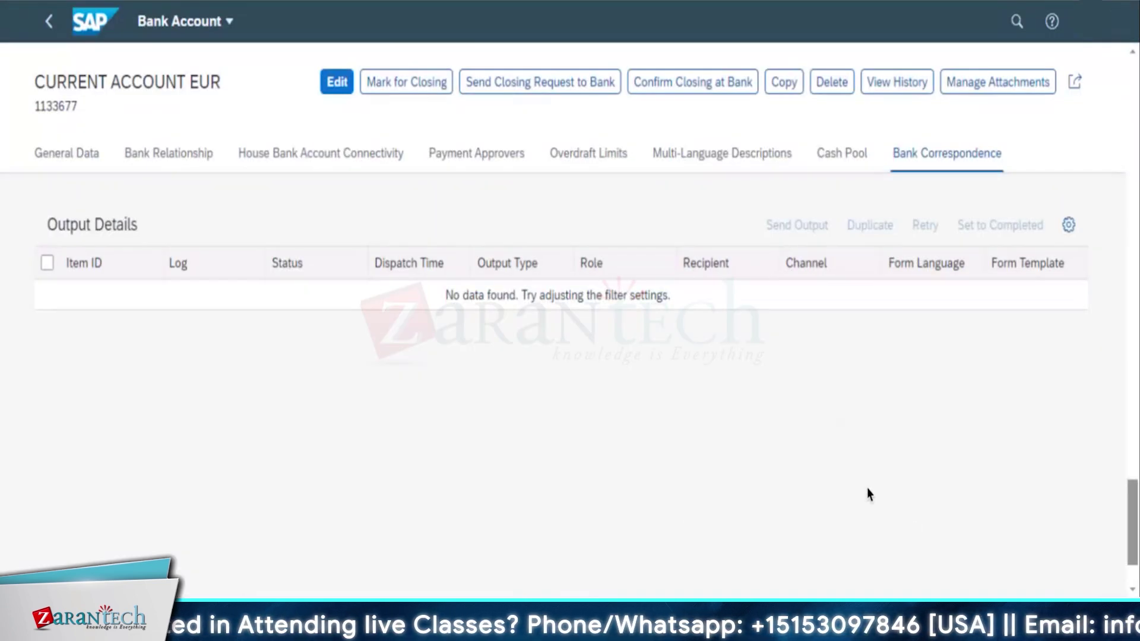
click(50, 24)
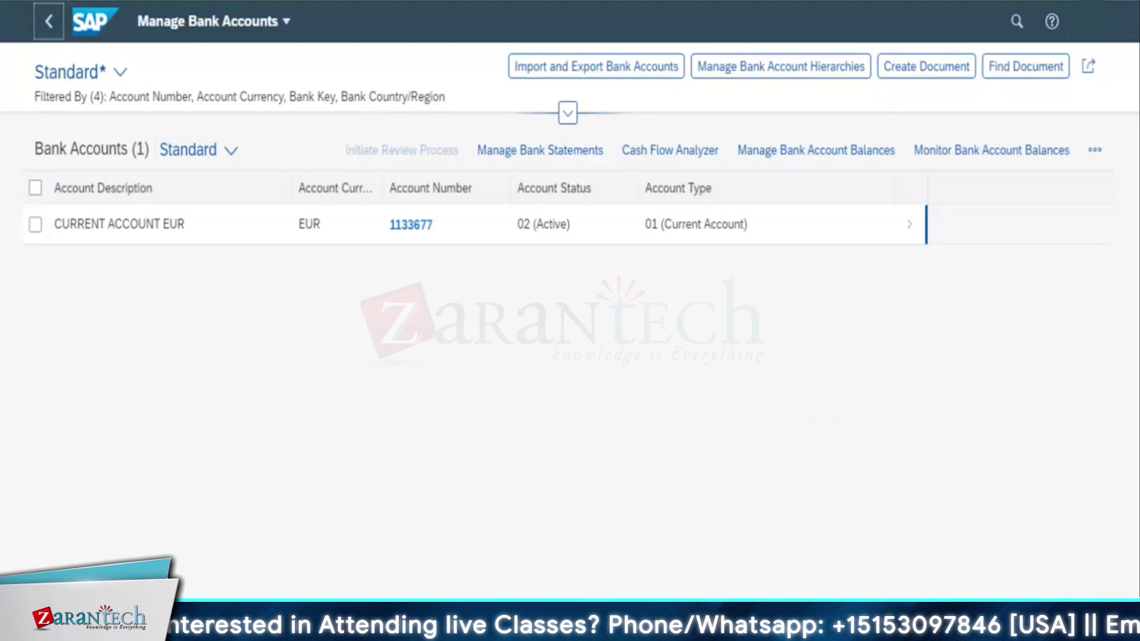
Find Manage Cash Concentration via a 'manage cash' search and create a new cash concentration.
click(1017, 22)
text(manage)
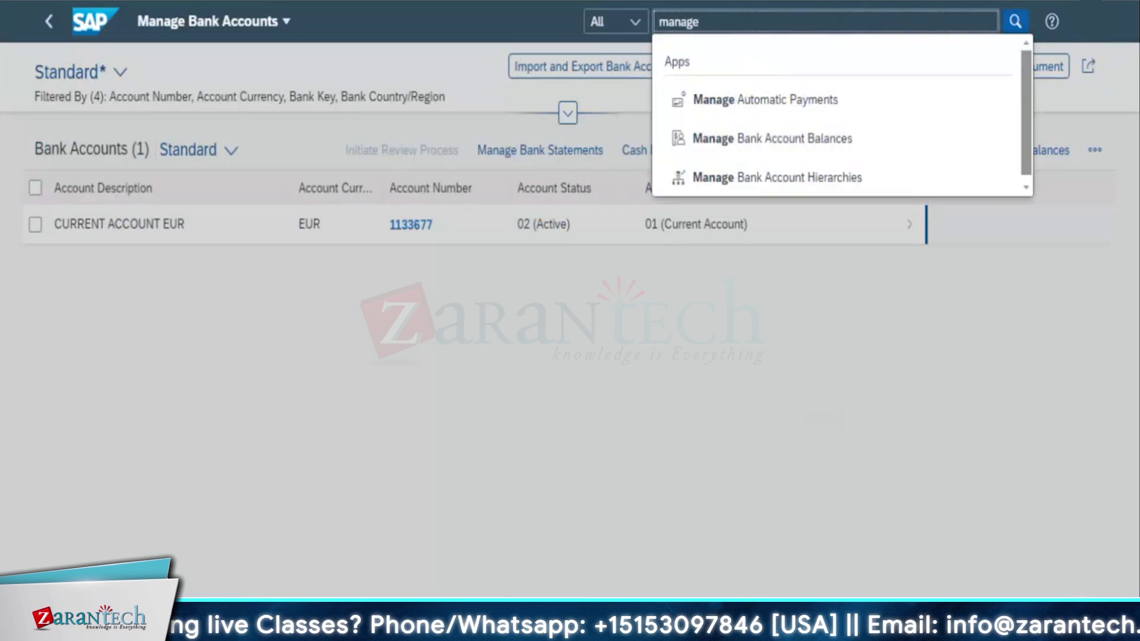
text( cash)
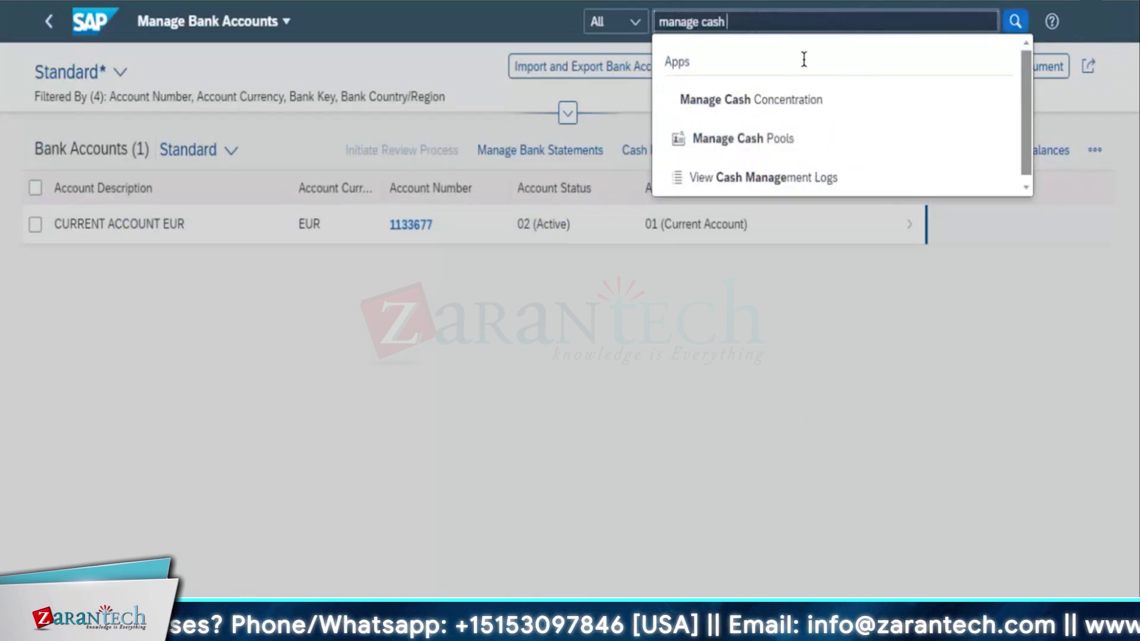
click(787, 102)
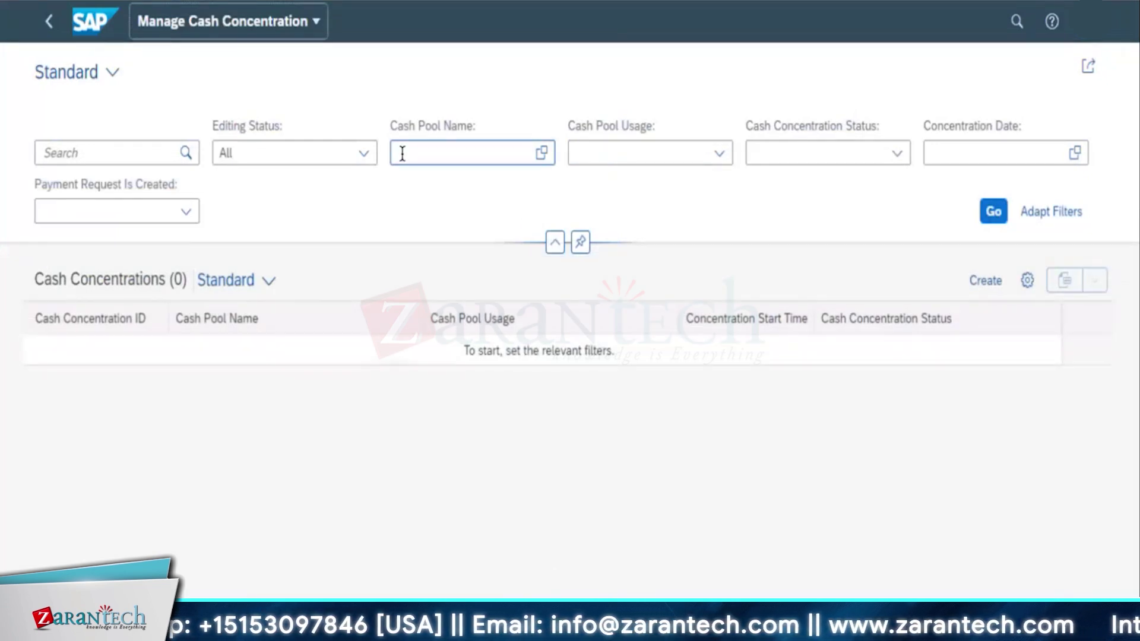
click(986, 283)
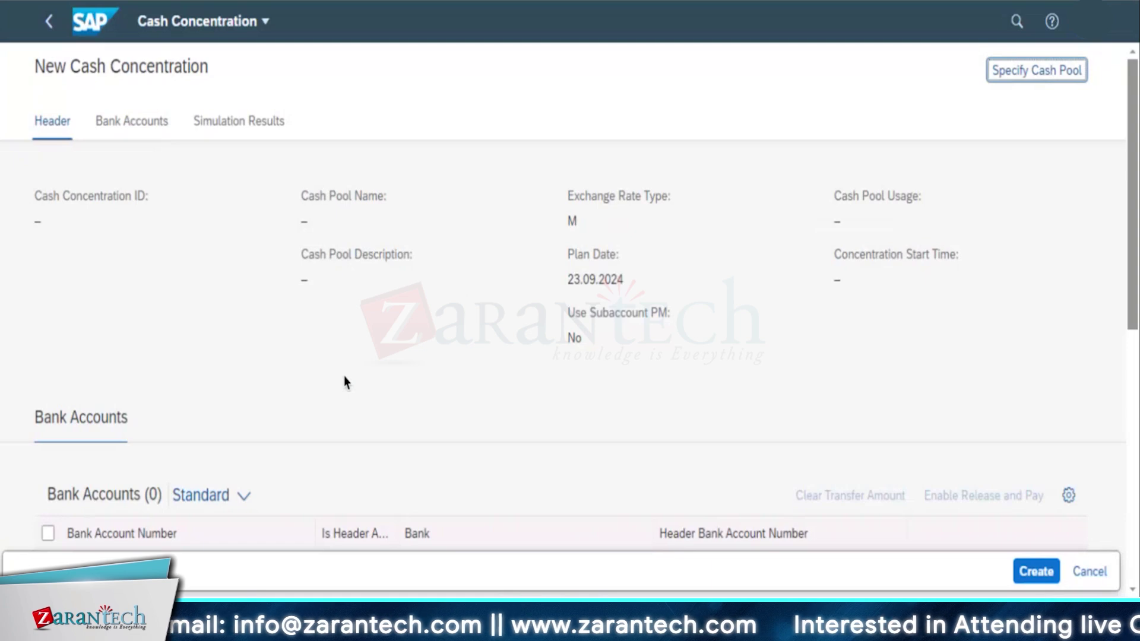
scroll(345, 383, down, 10)
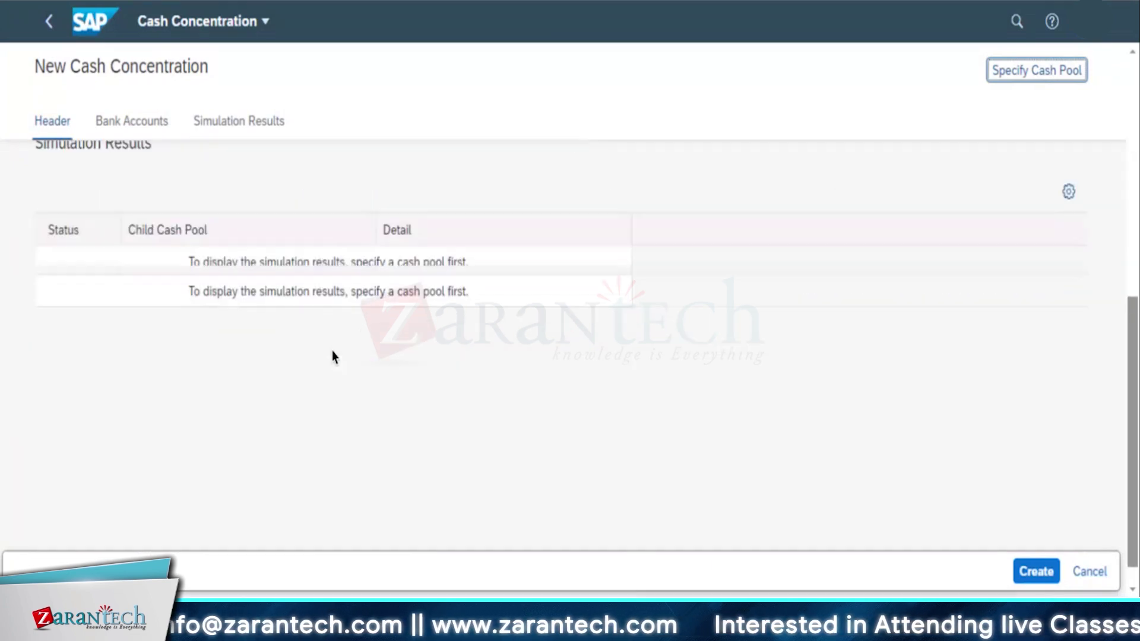
scroll(334, 357, up, 8)
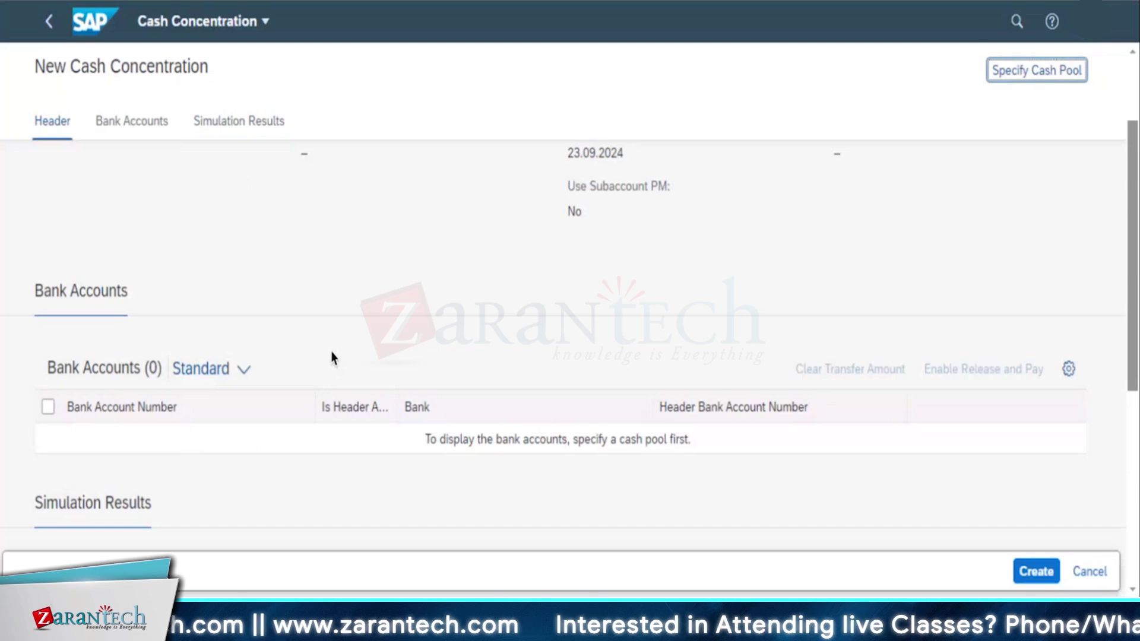
scroll(331, 359, up, 2)
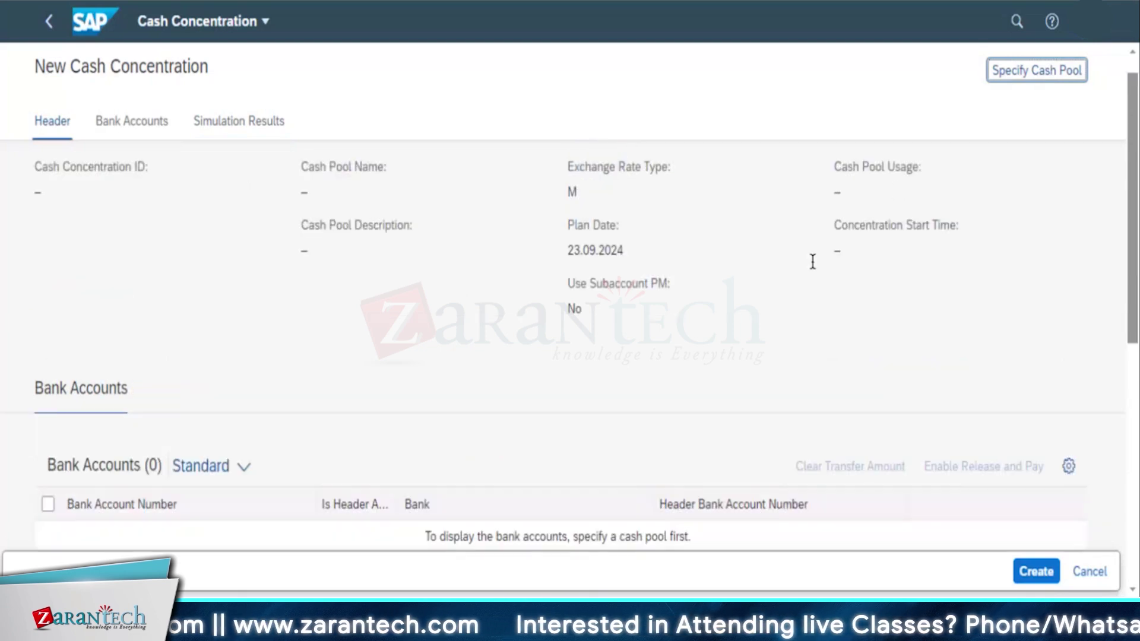
Specify cash pool POOL _20 from the value help, keeping rate type M and date 23.09.2024.
click(1030, 73)
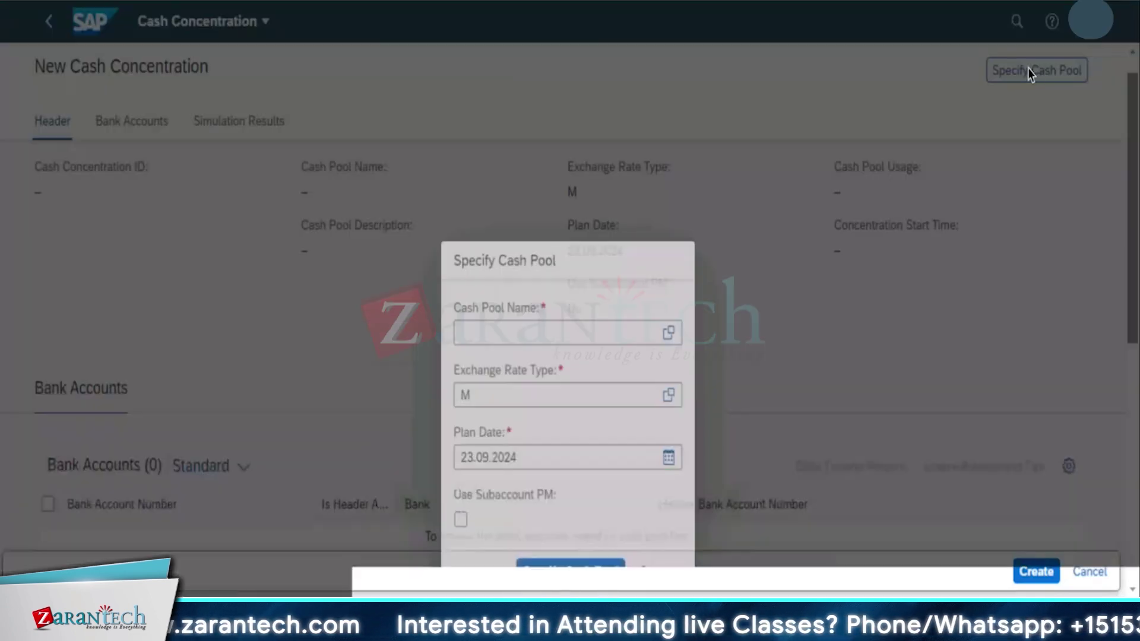
click(667, 221)
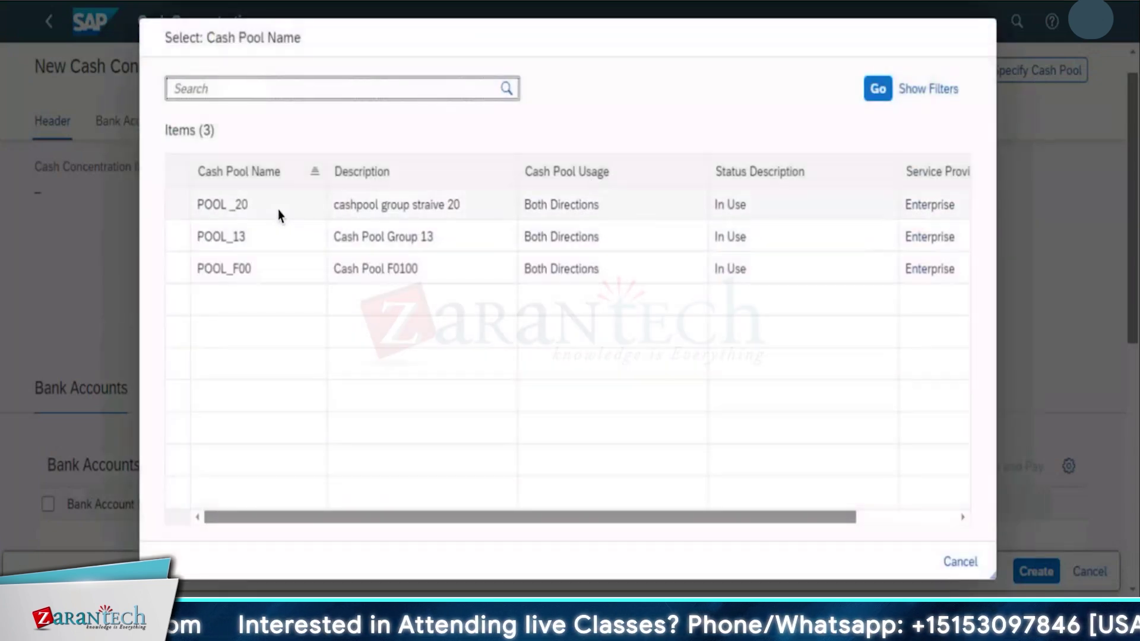
click(279, 209)
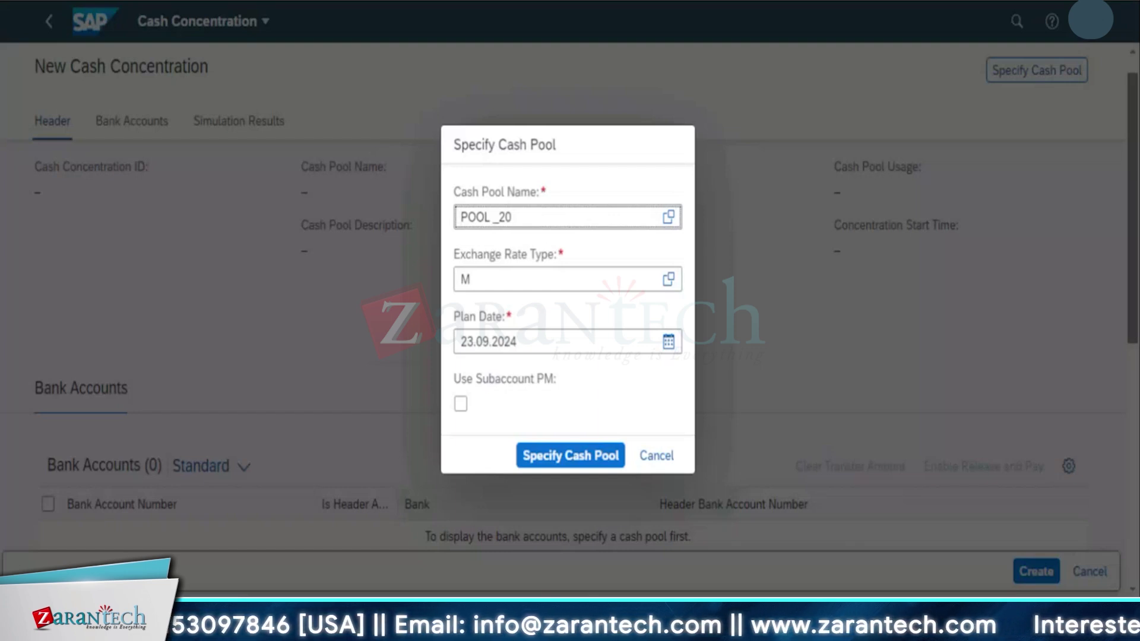
click(462, 217)
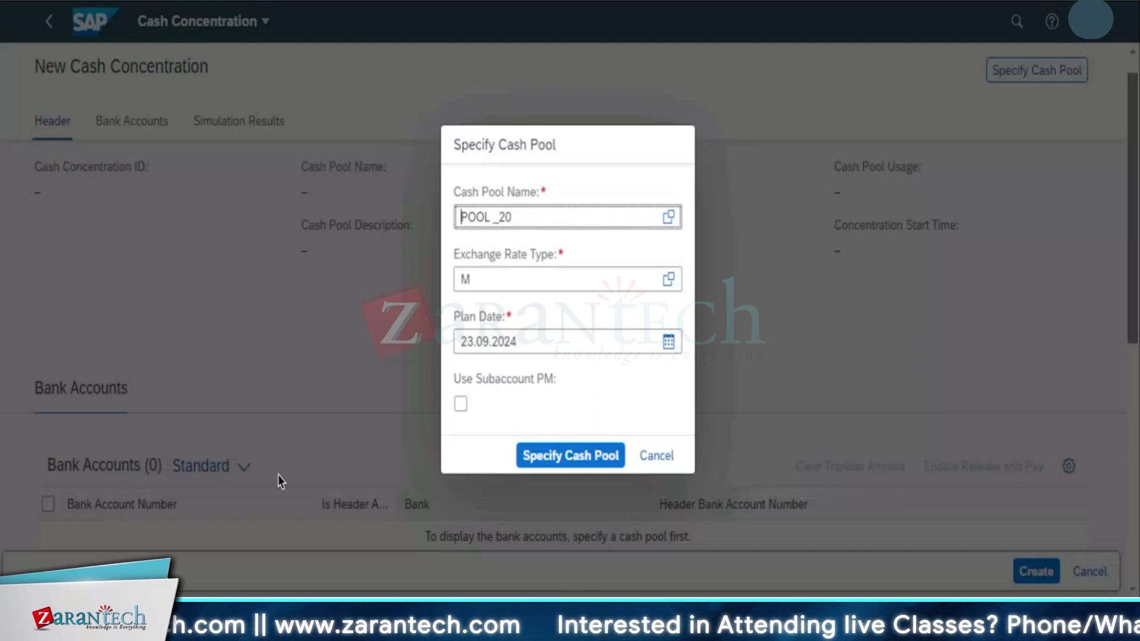
click(463, 280)
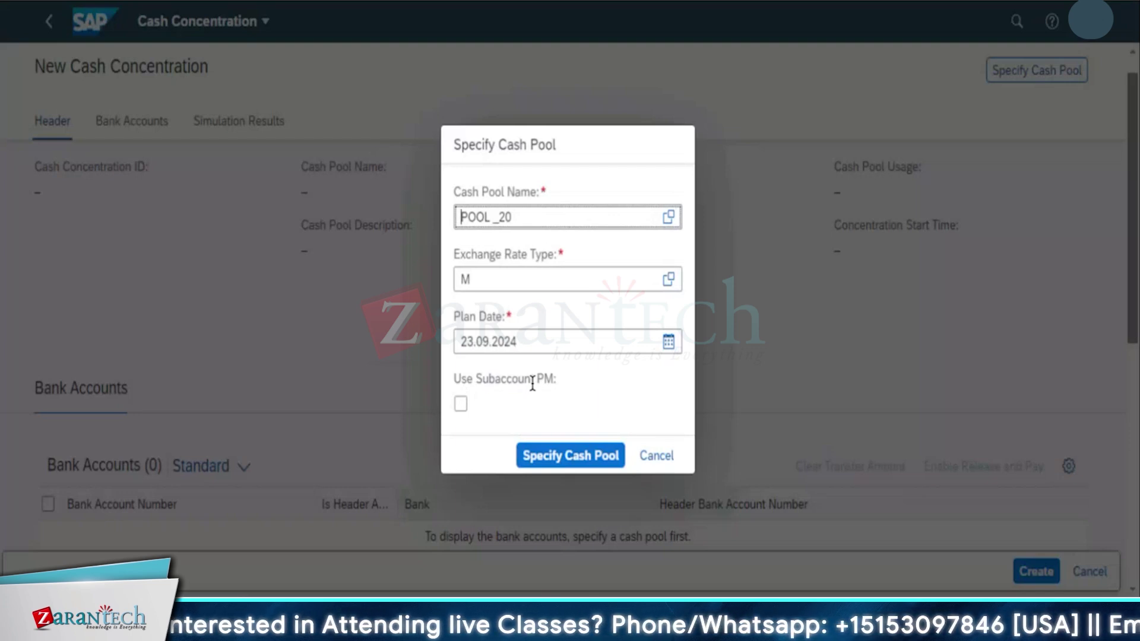
click(555, 461)
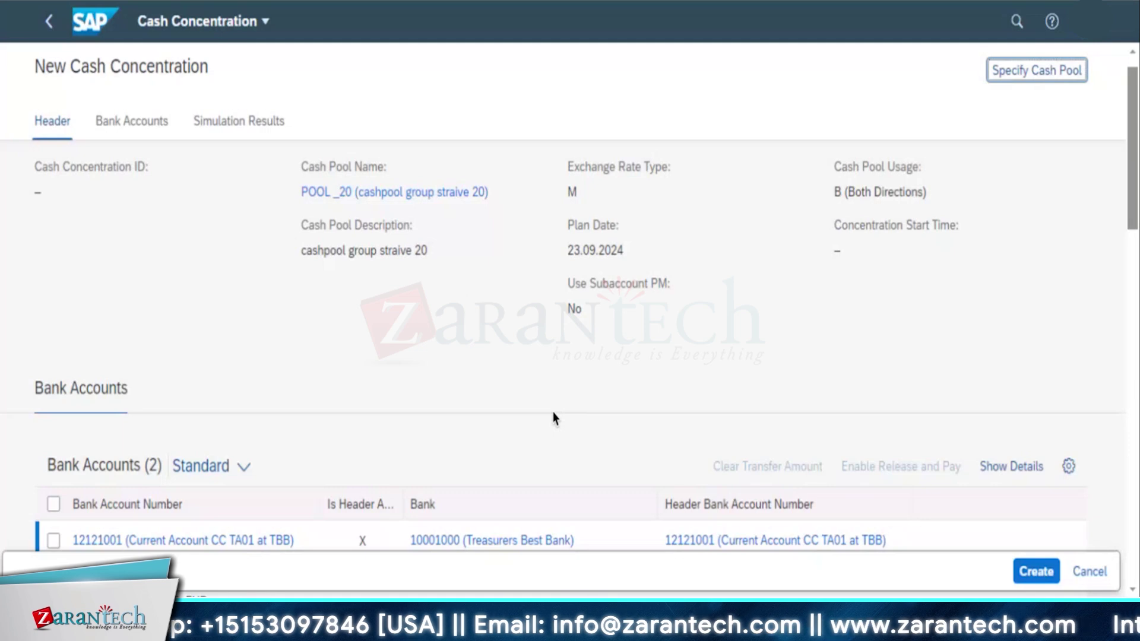
Scroll through the bank accounts loaded for POOL _20.
drag(1130, 200, 1129, 270)
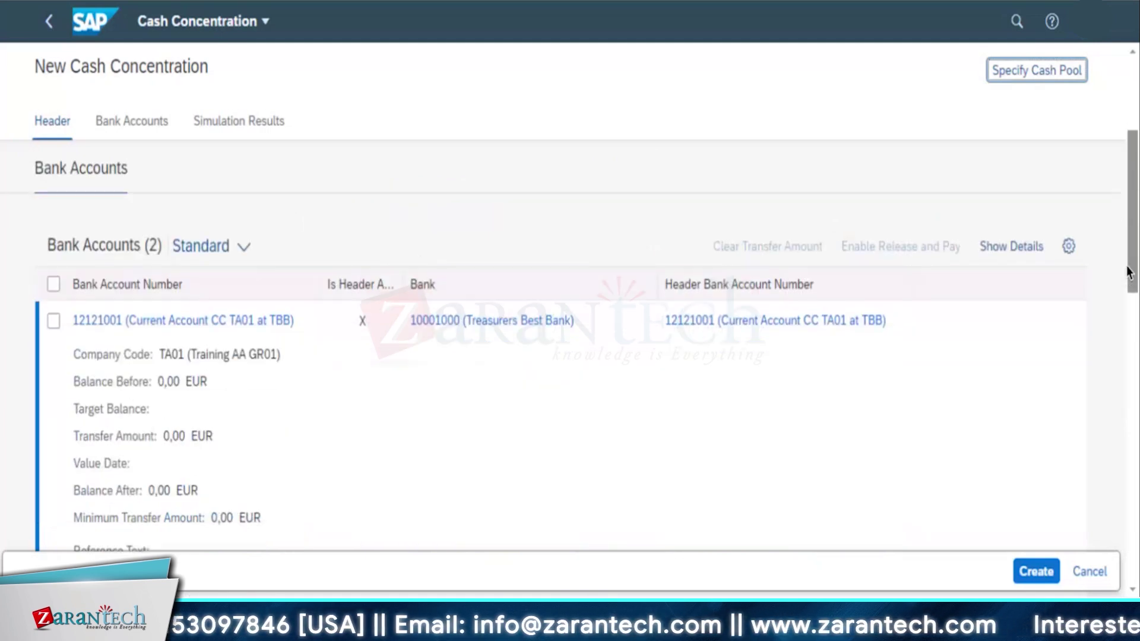
scroll(278, 275, down, 5)
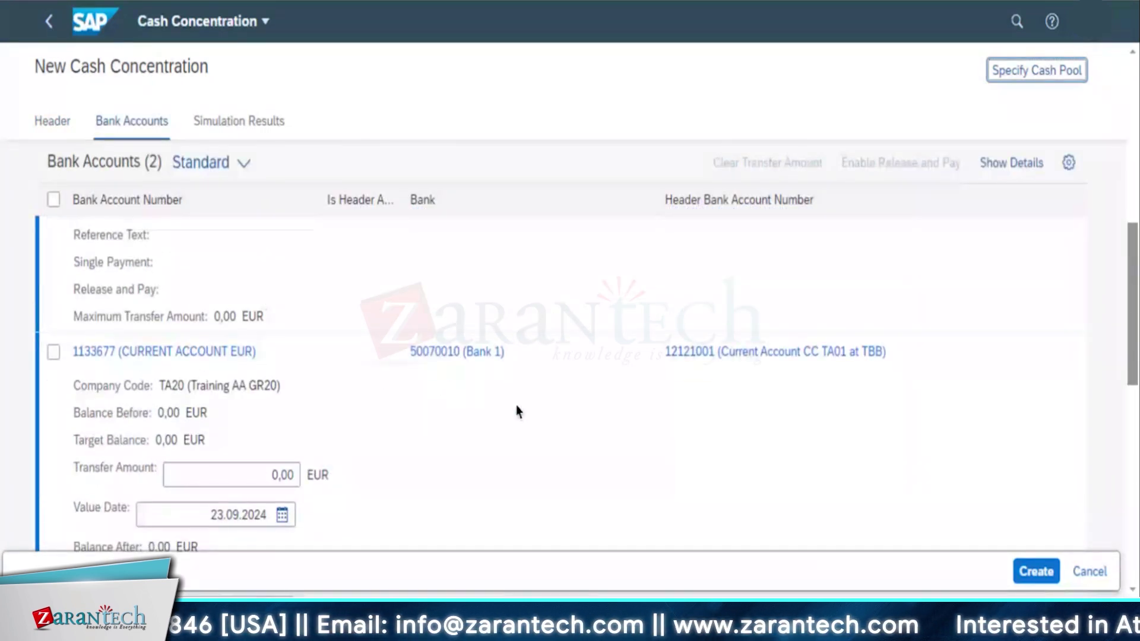
scroll(517, 411, down, 5)
scroll(516, 417, up, 4)
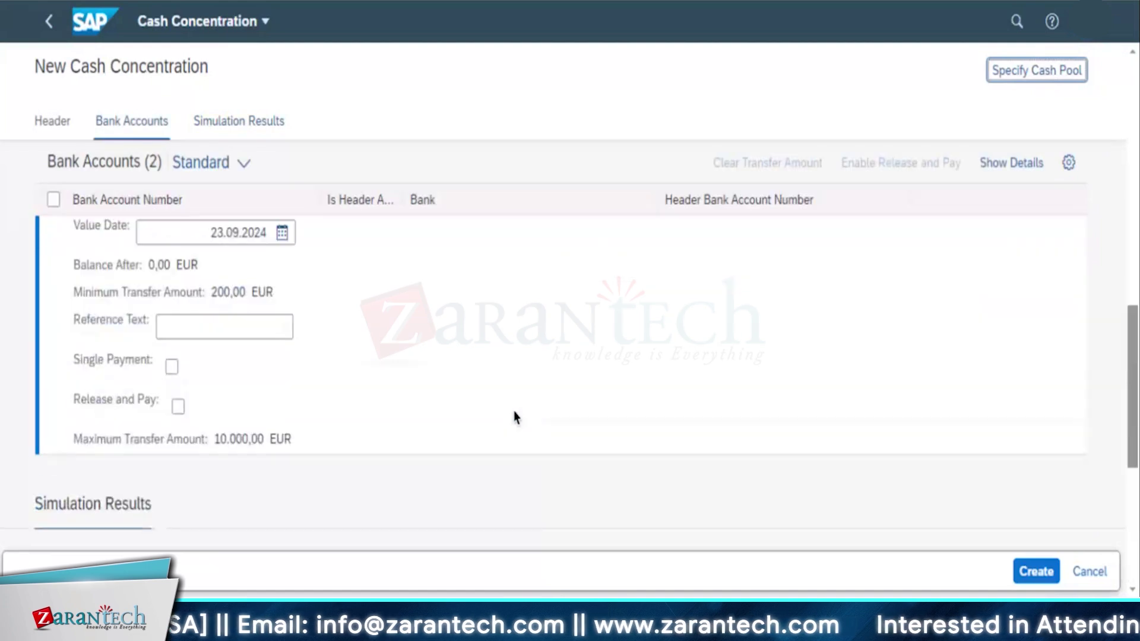
scroll(248, 341, up, 2)
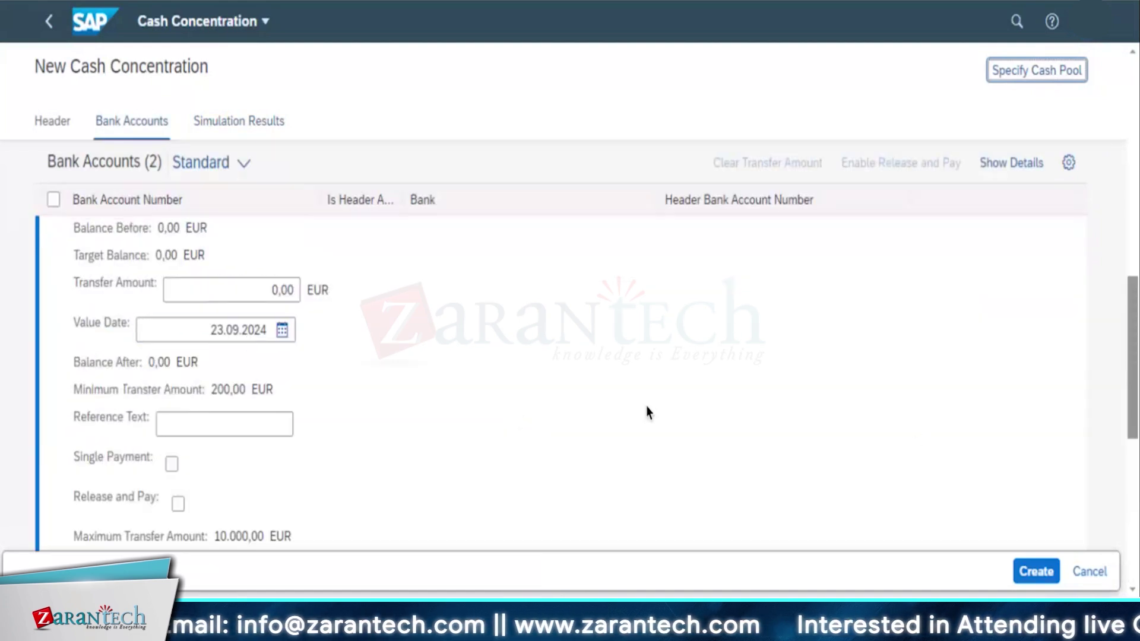
scroll(325, 453, up, 2)
scroll(347, 449, up, 5)
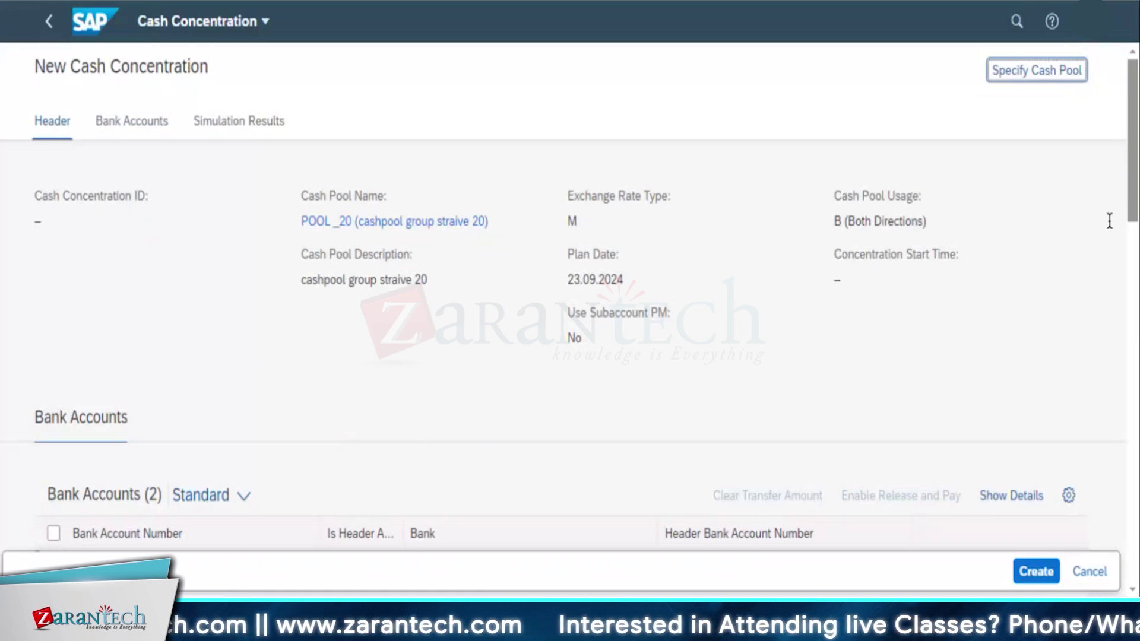
drag(1131, 171, 1132, 178)
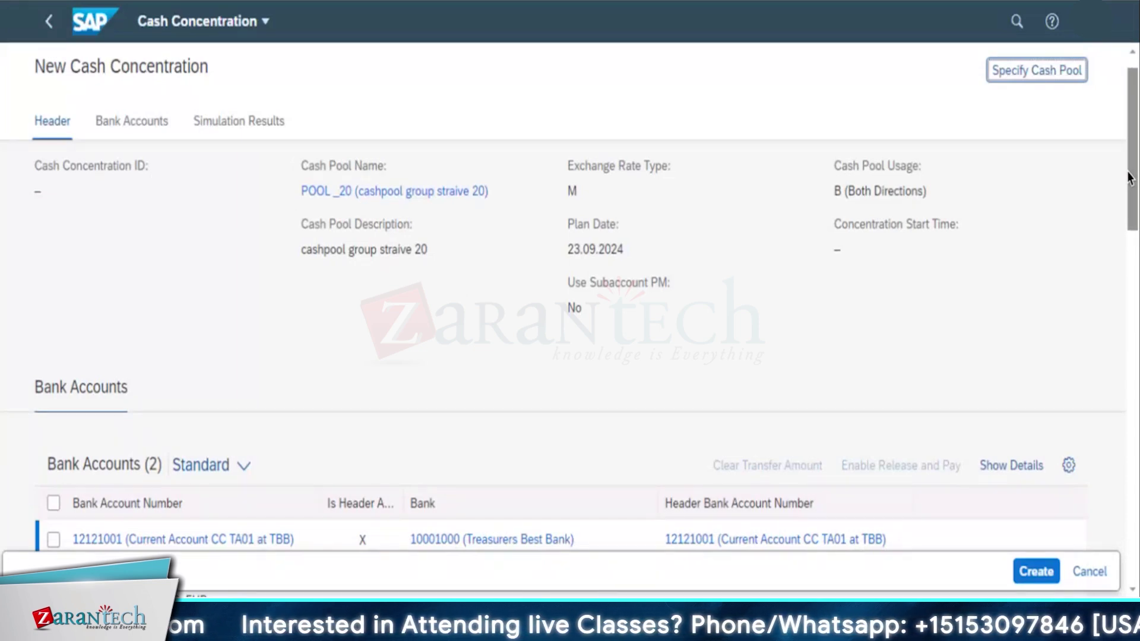
Check the Bank Accounts and Simulation Results sections, then leave the draft for the list.
click(156, 127)
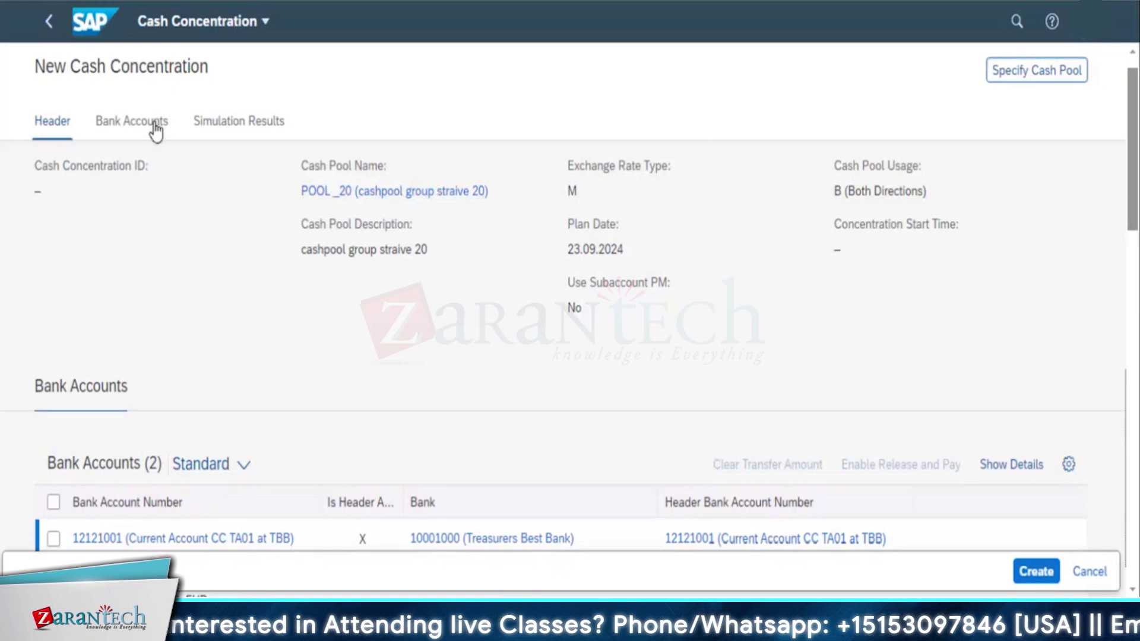
click(217, 126)
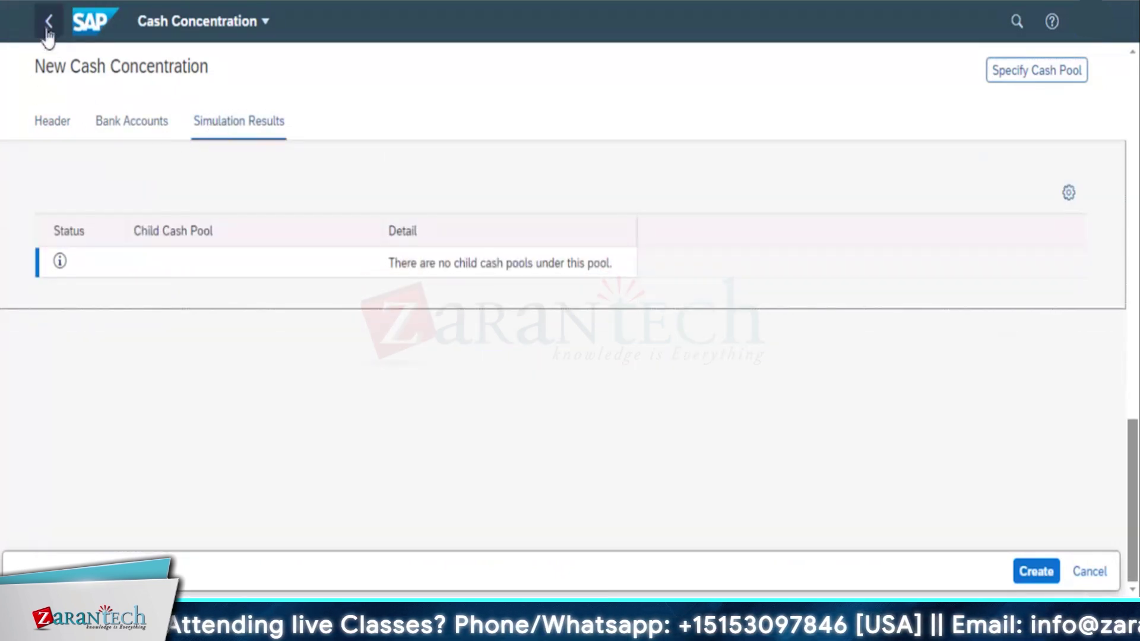
click(48, 33)
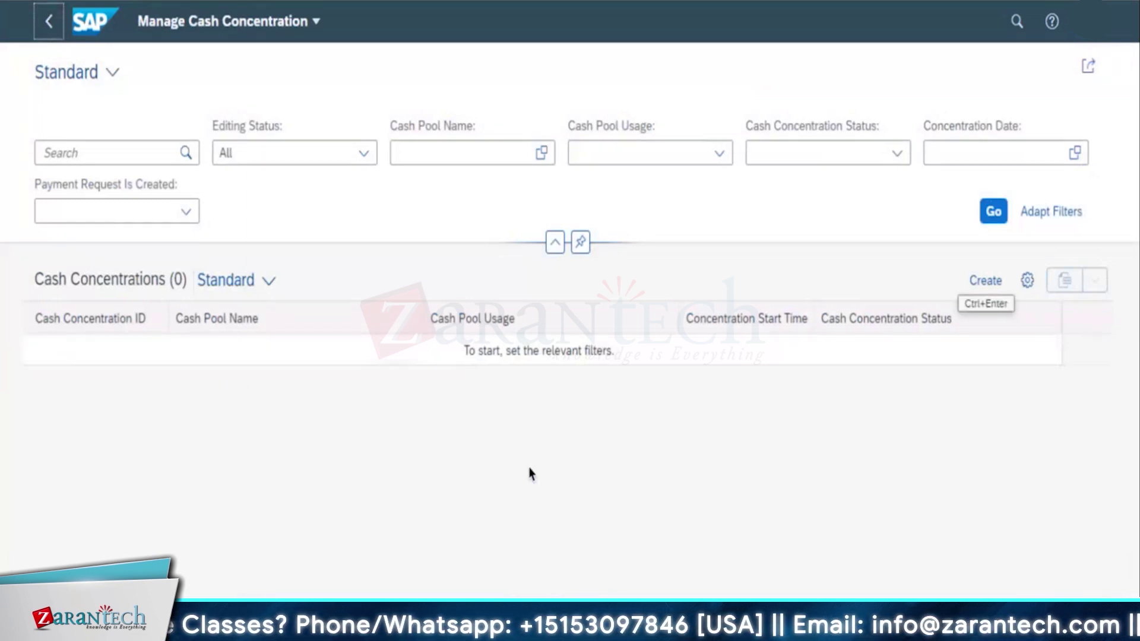
Start another new cash concentration and specify cash pool POOL _20 for it.
click(986, 285)
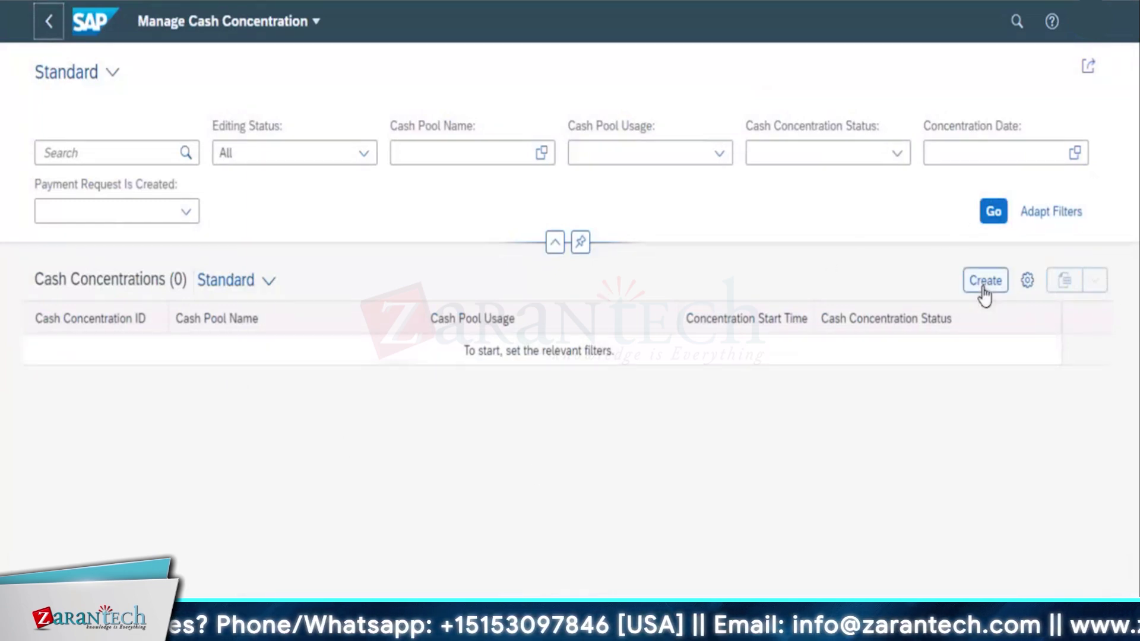
click(986, 285)
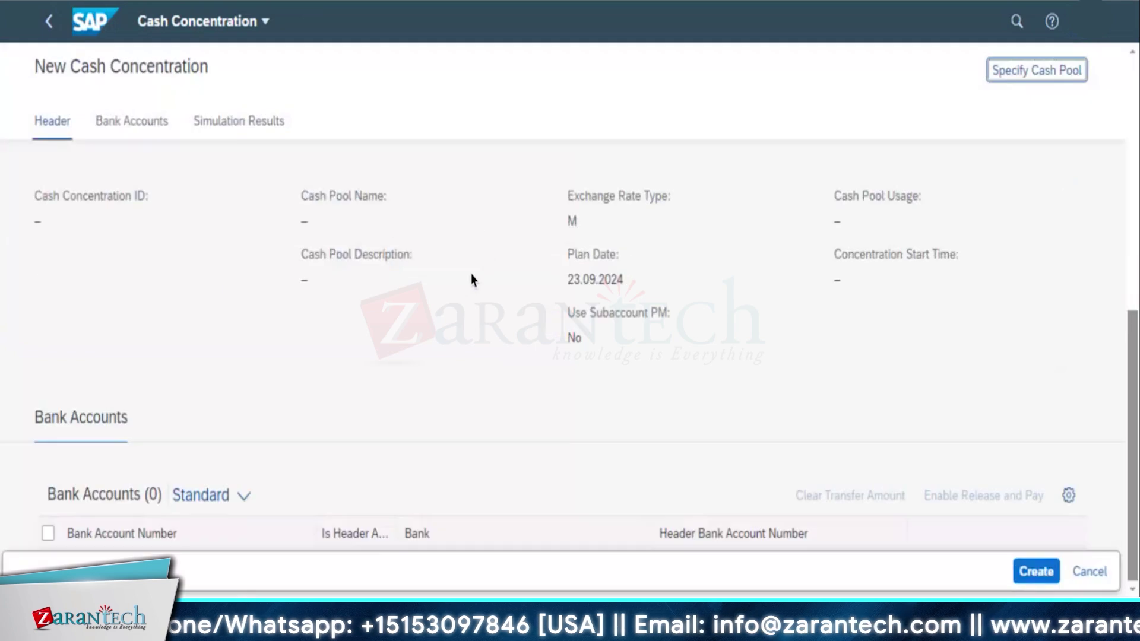
click(995, 85)
click(667, 224)
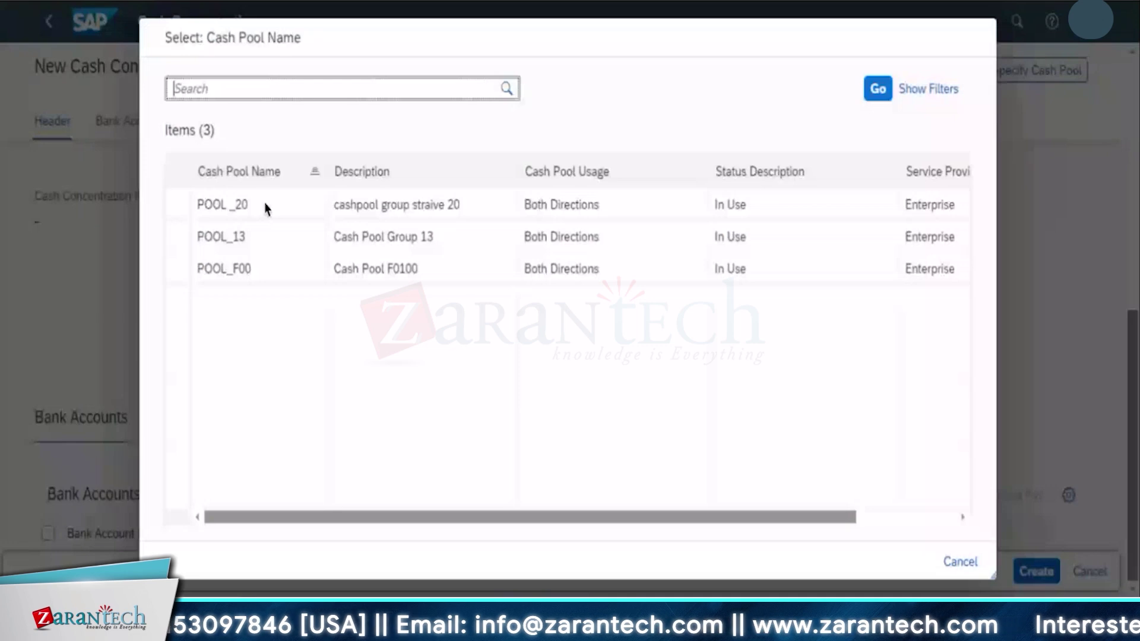
click(265, 205)
click(570, 456)
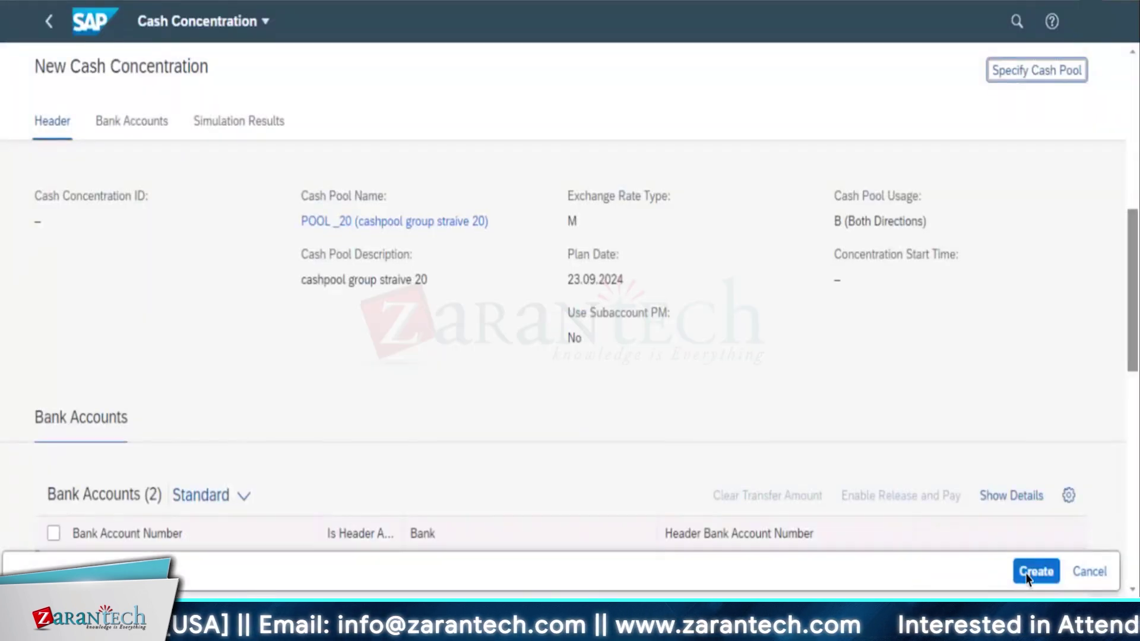
Save it as cash concentration 3, view its bank accounts, and return to the list.
click(1028, 576)
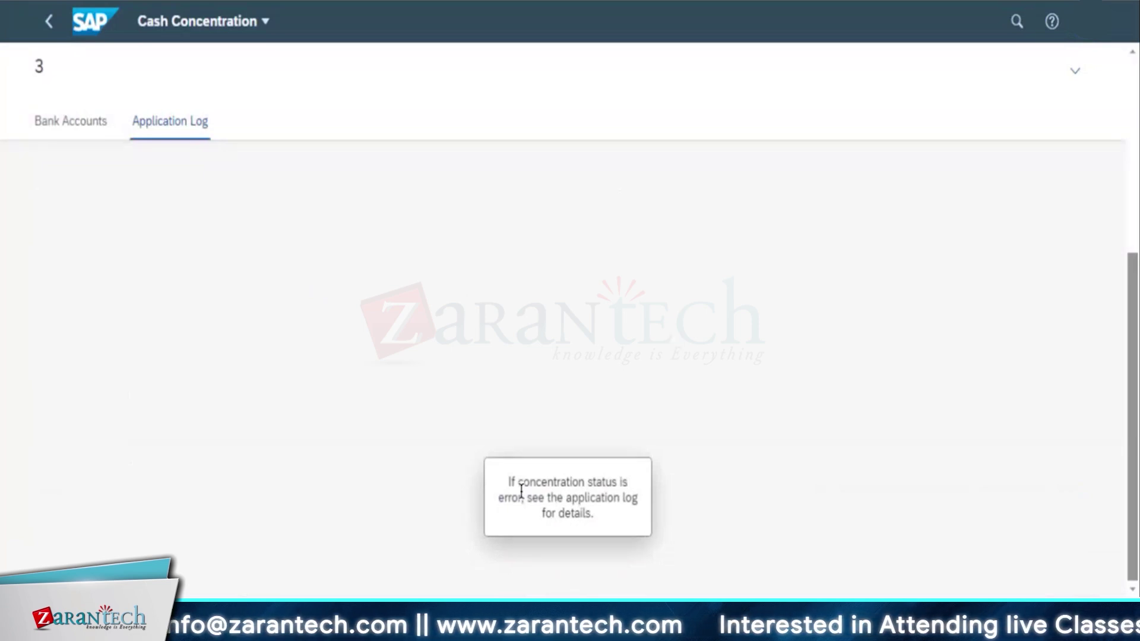
click(38, 129)
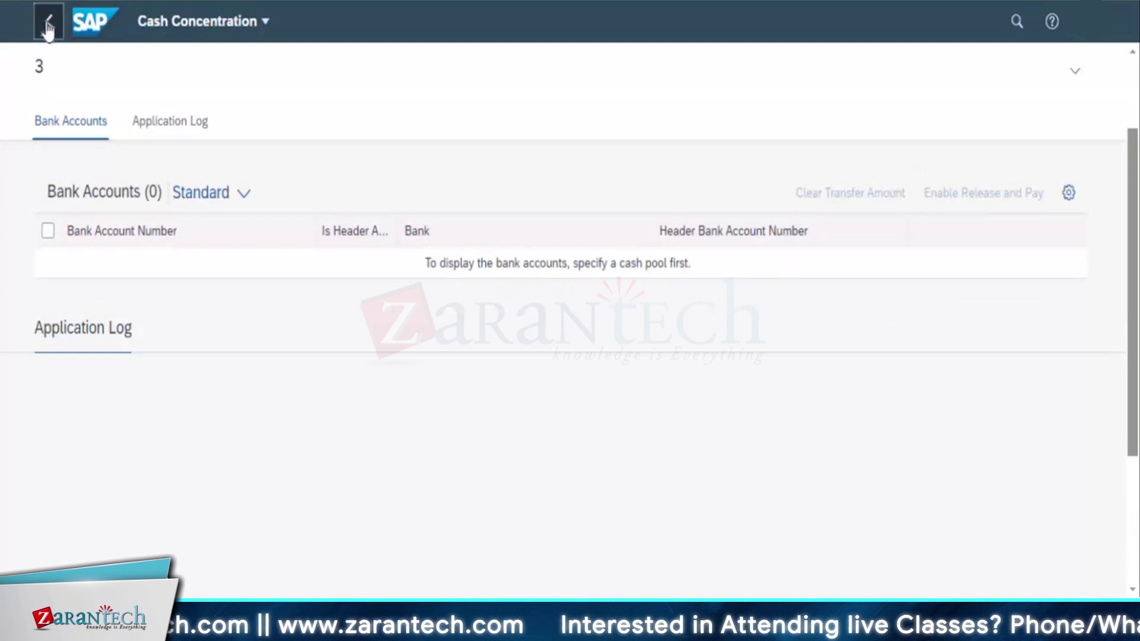
click(49, 24)
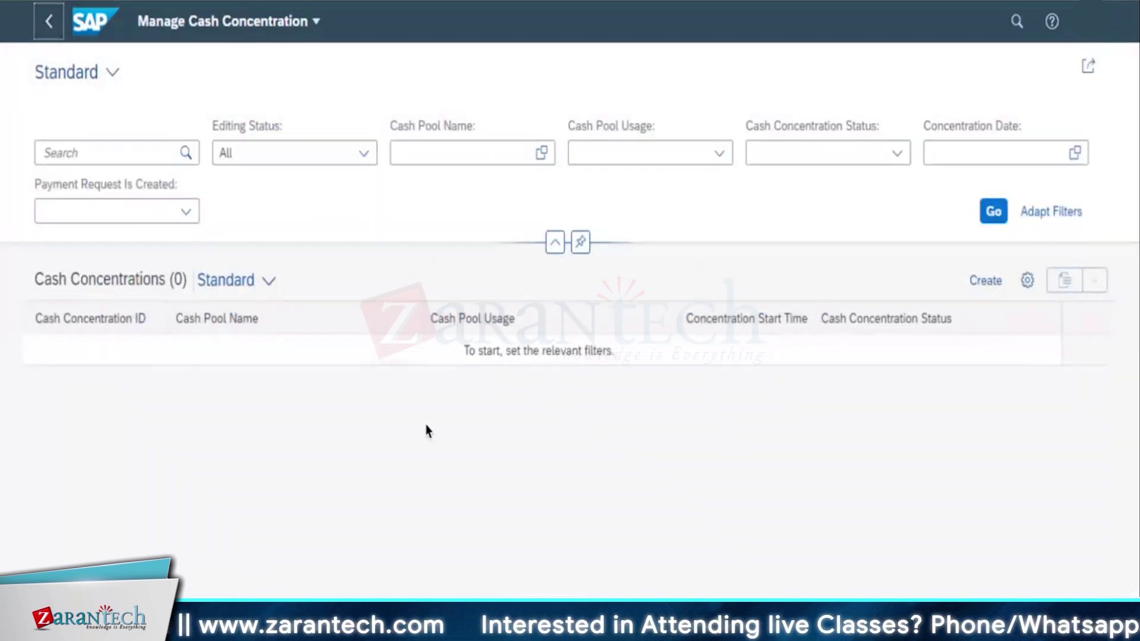
List the existing cash concentrations and open the Draft POOL_20 entry.
click(994, 211)
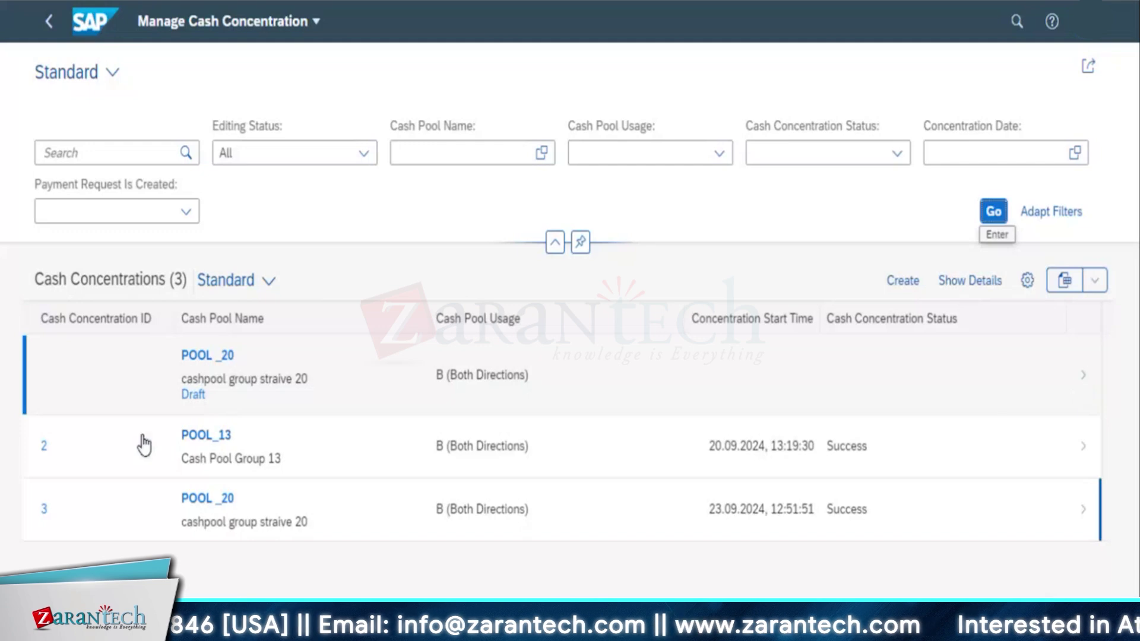
click(98, 368)
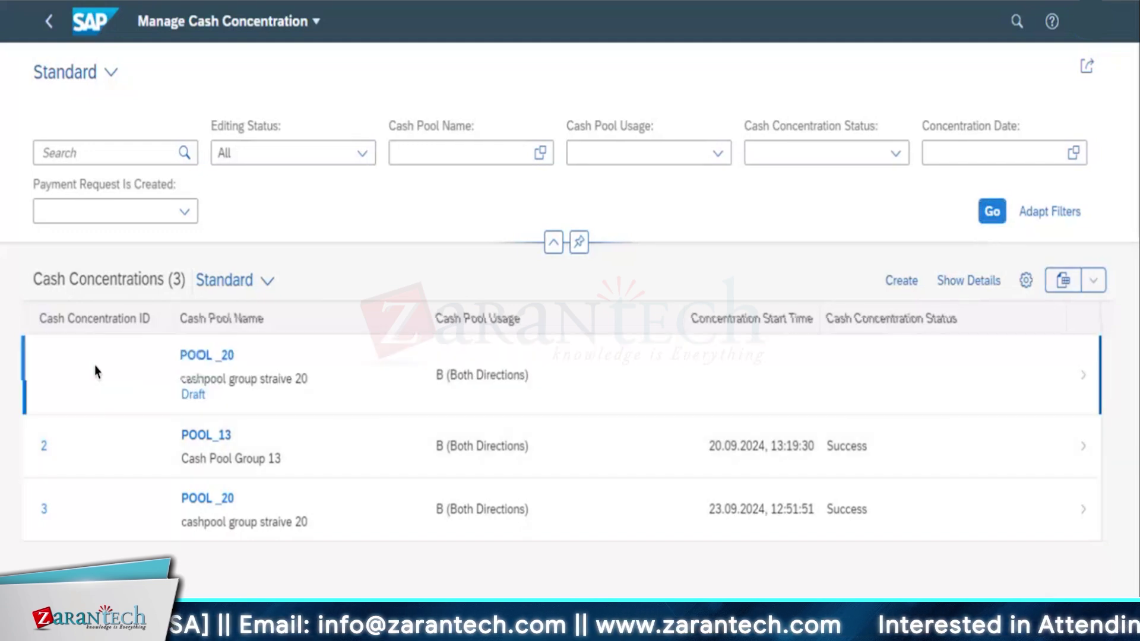
click(94, 372)
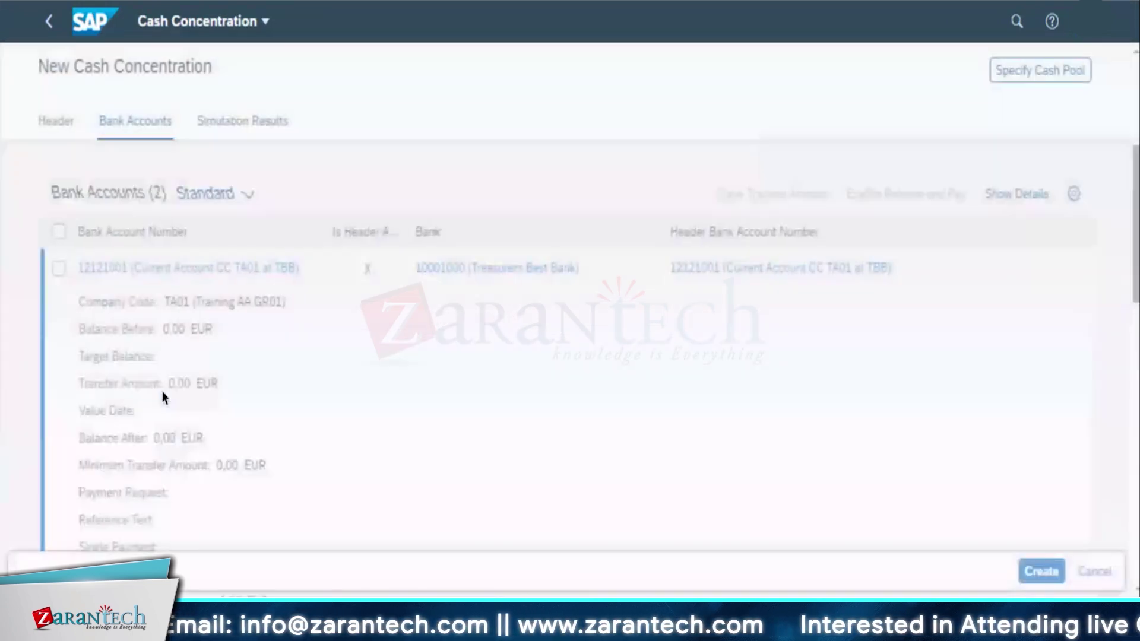
scroll(153, 277, up, 5)
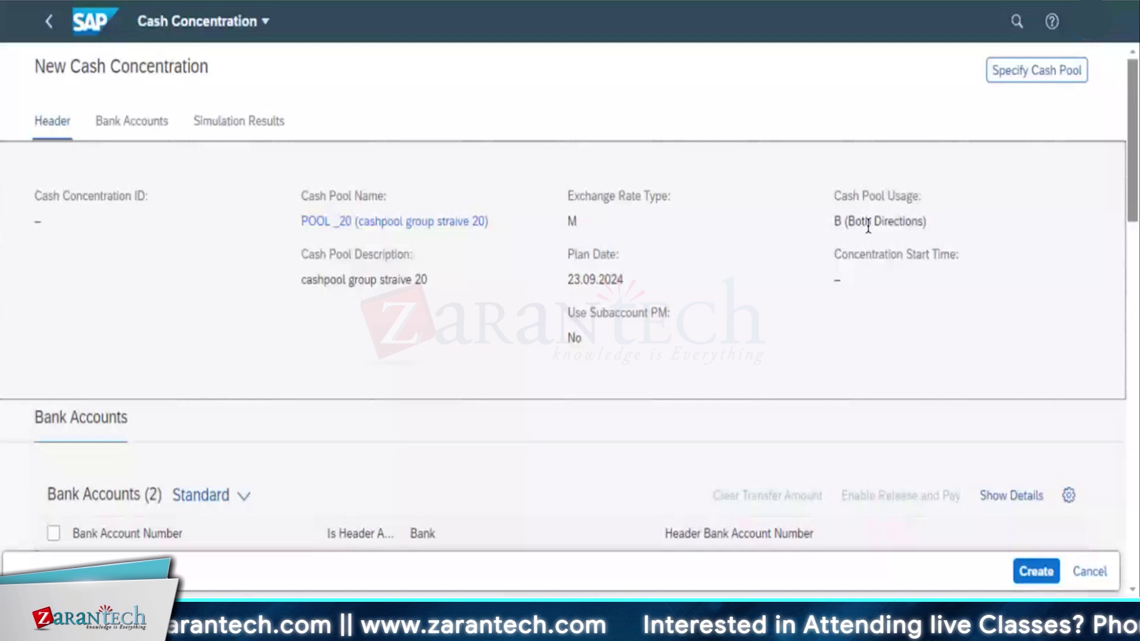
Search 'automatic payment' and launch Automatic Payment Transactions - F110.
click(1020, 22)
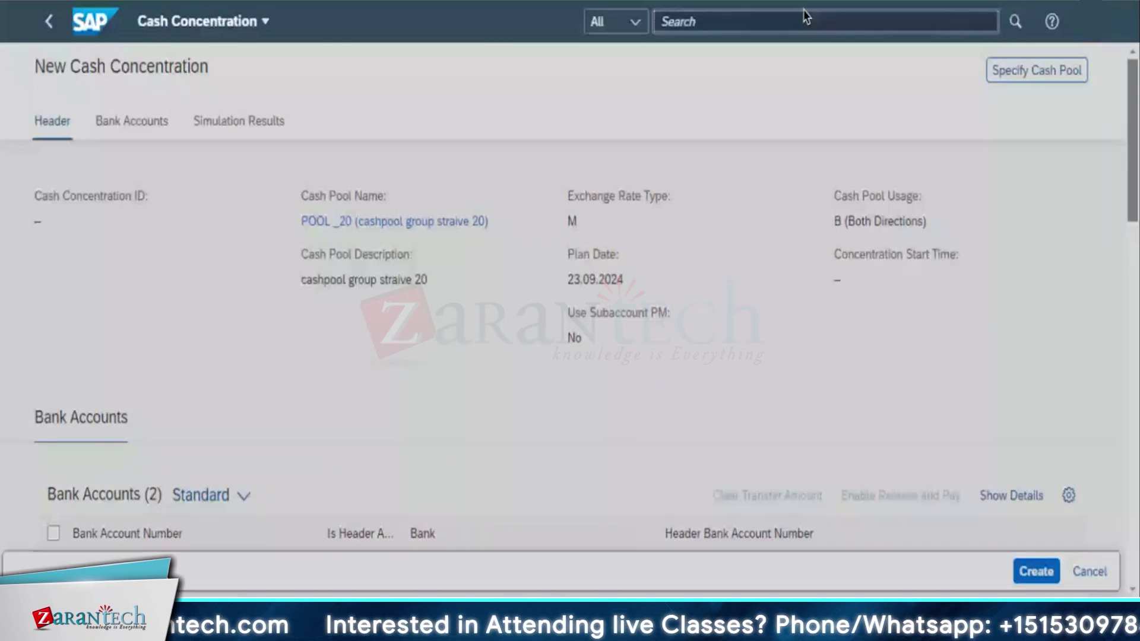
key(Escape)
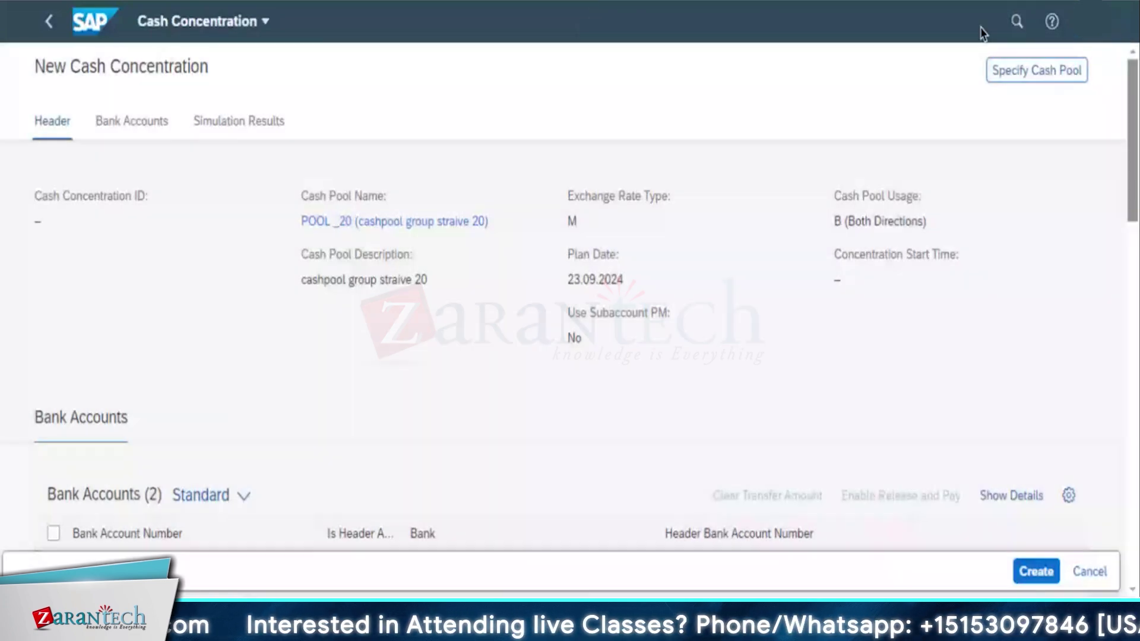
click(1017, 23)
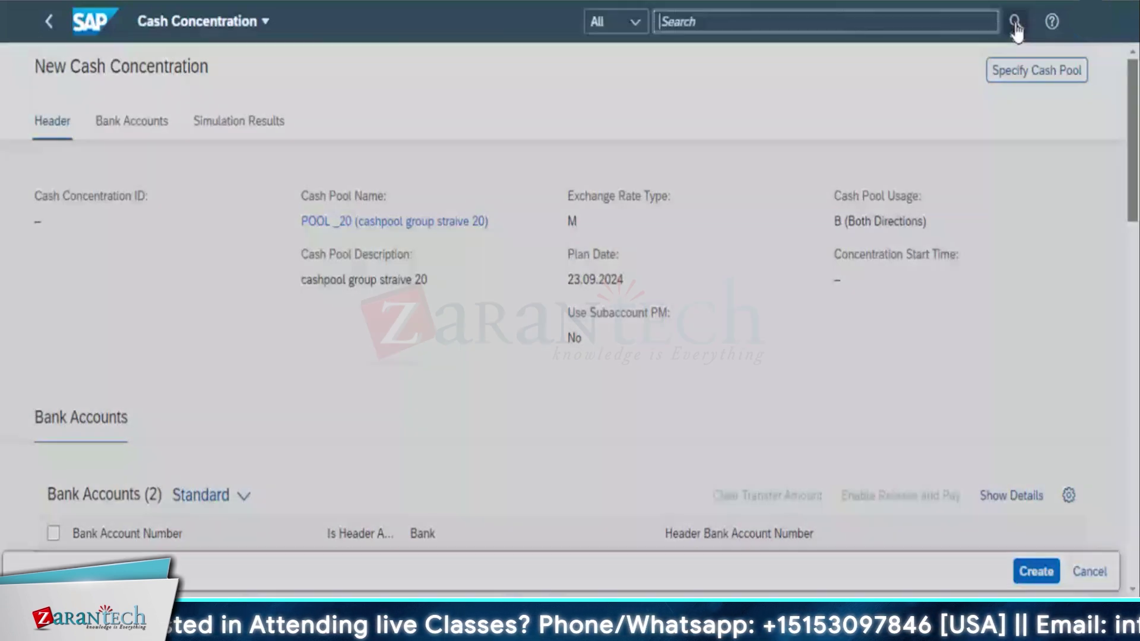
text(automa)
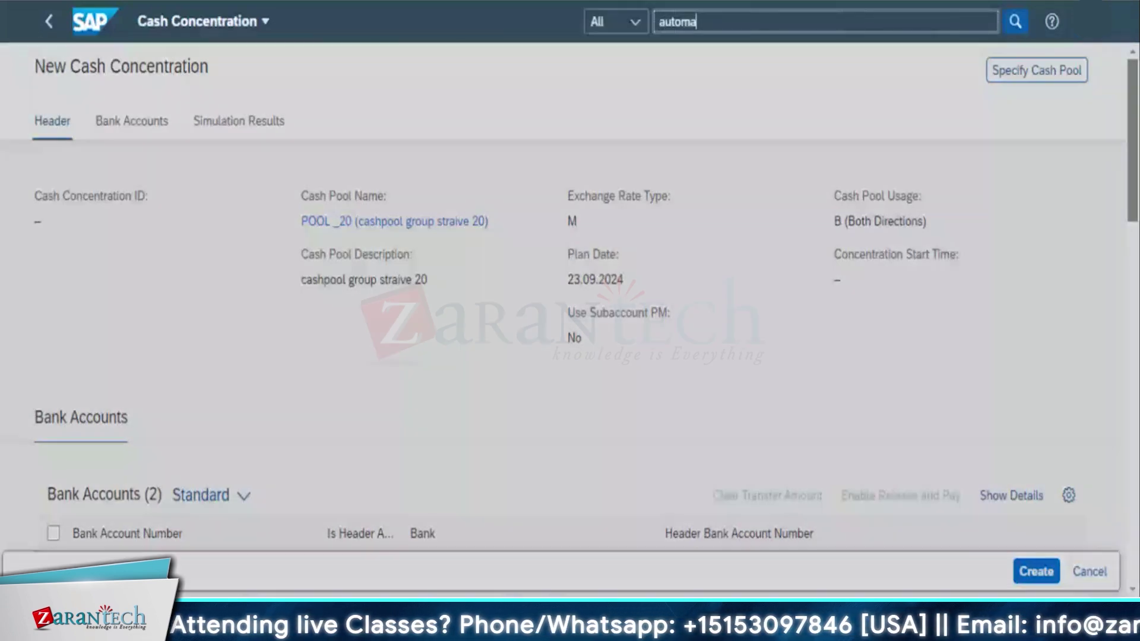
text(tic payment)
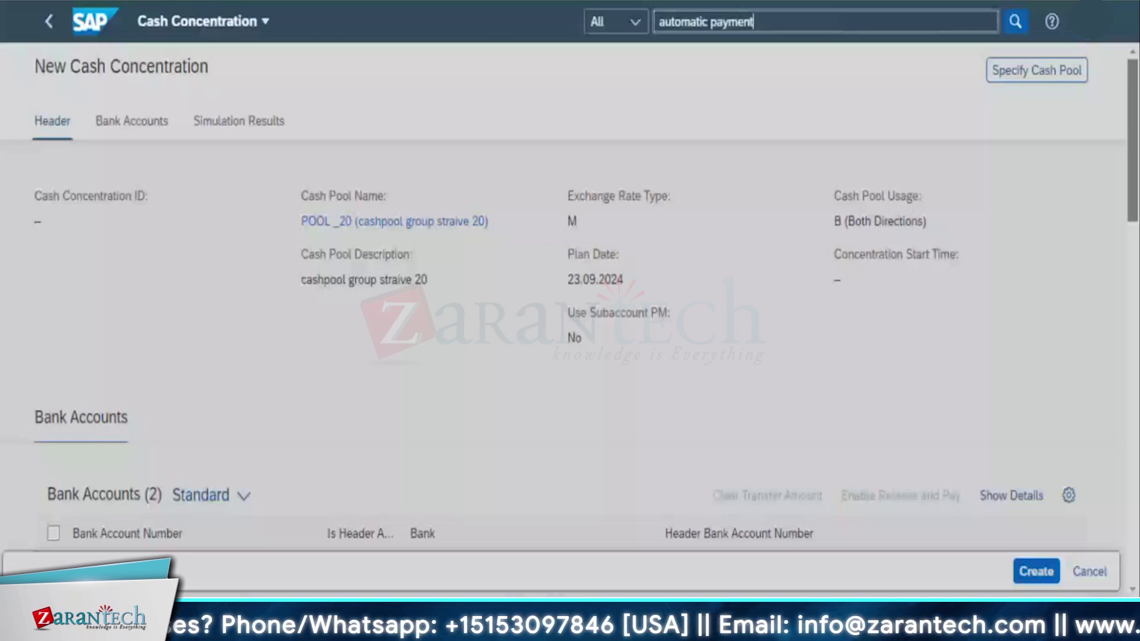
click(994, 24)
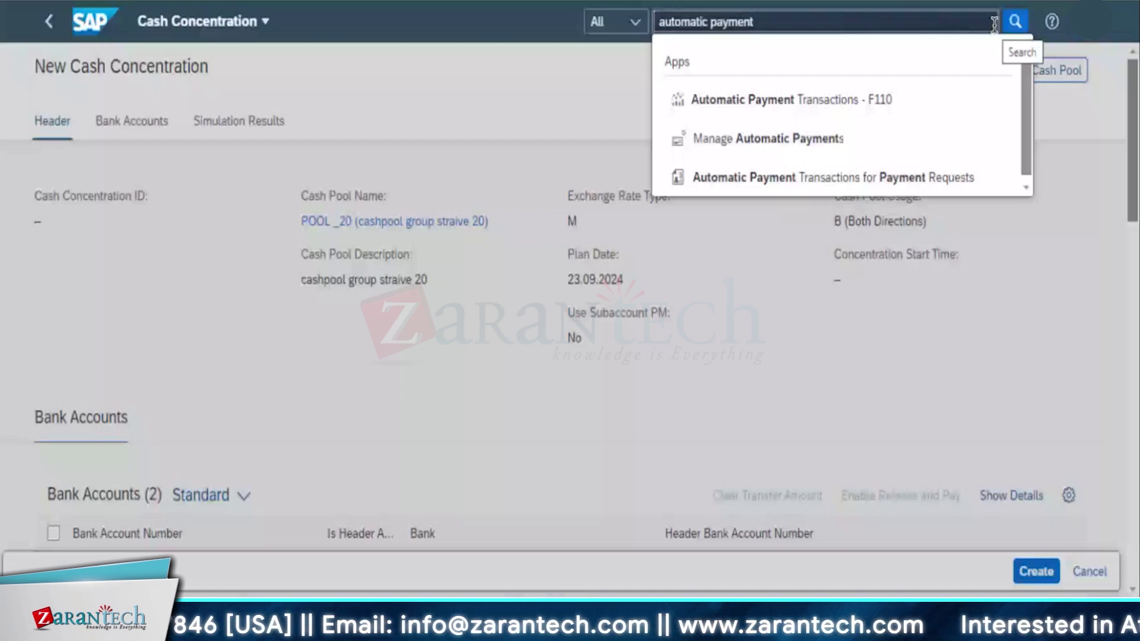
click(874, 100)
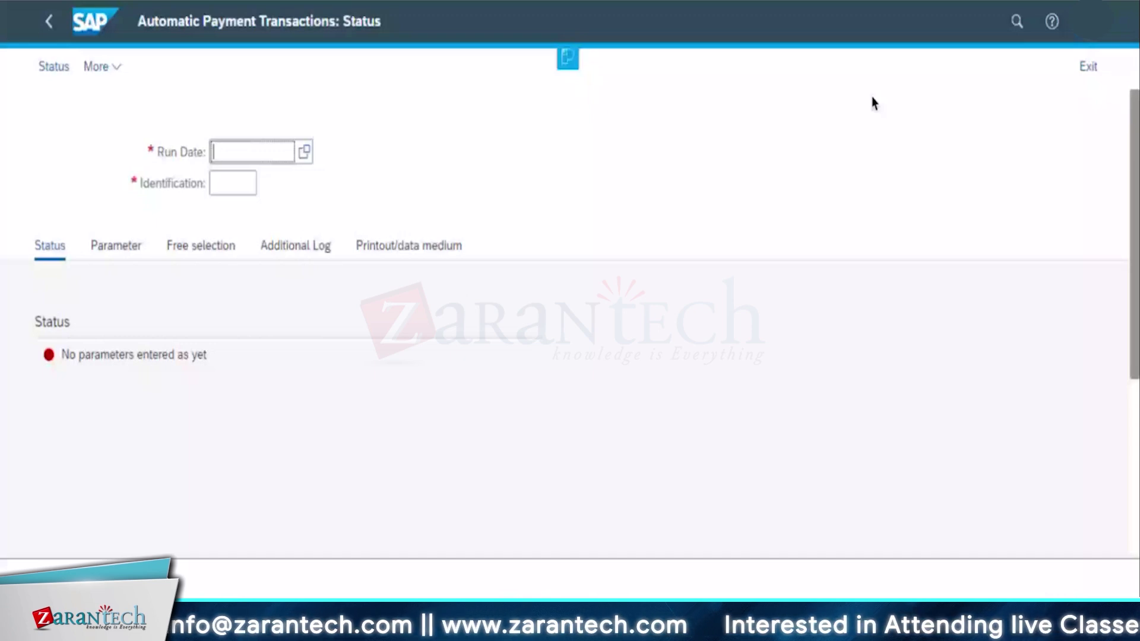
Search existing payment runs for run date 23.09.2024 and identification PR20, then cancel.
key(F4)
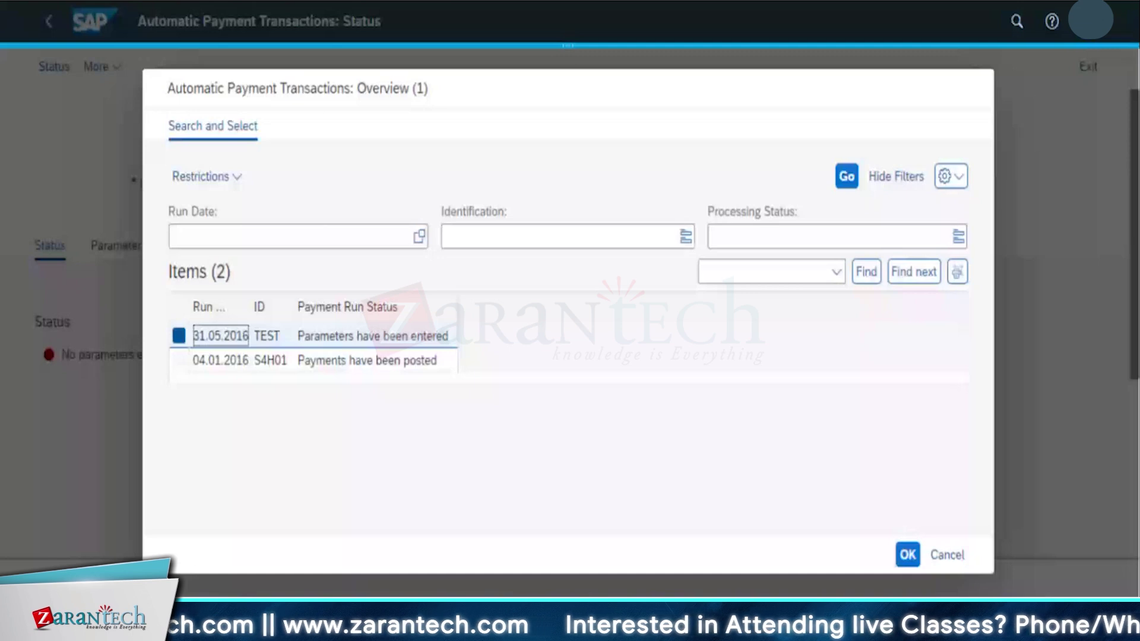
click(283, 245)
text(23.09.2024)
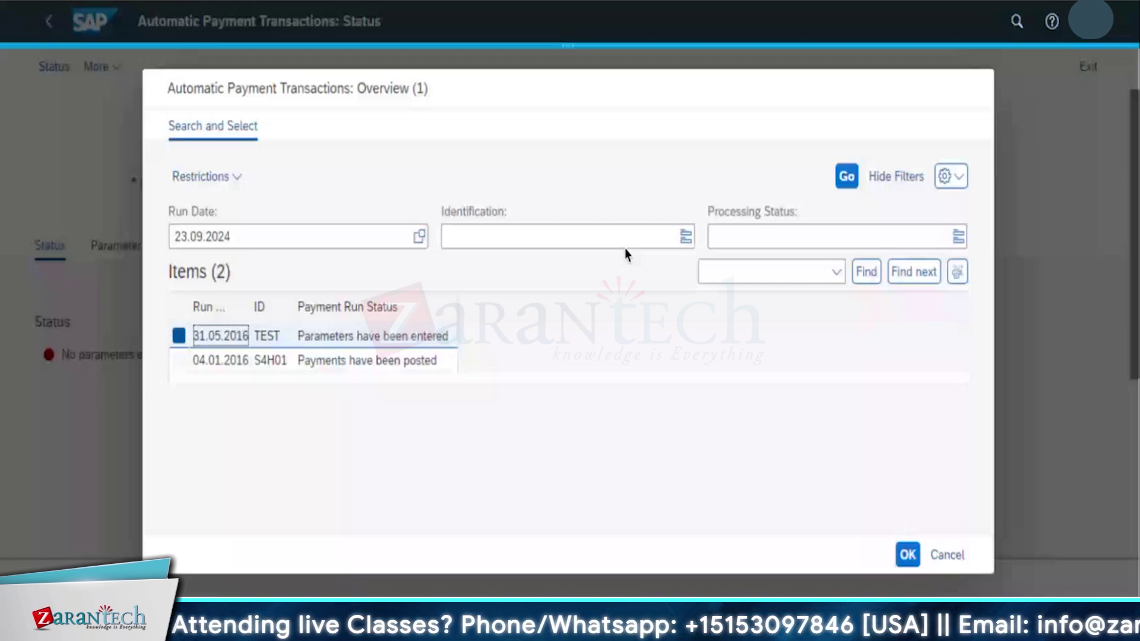
click(554, 232)
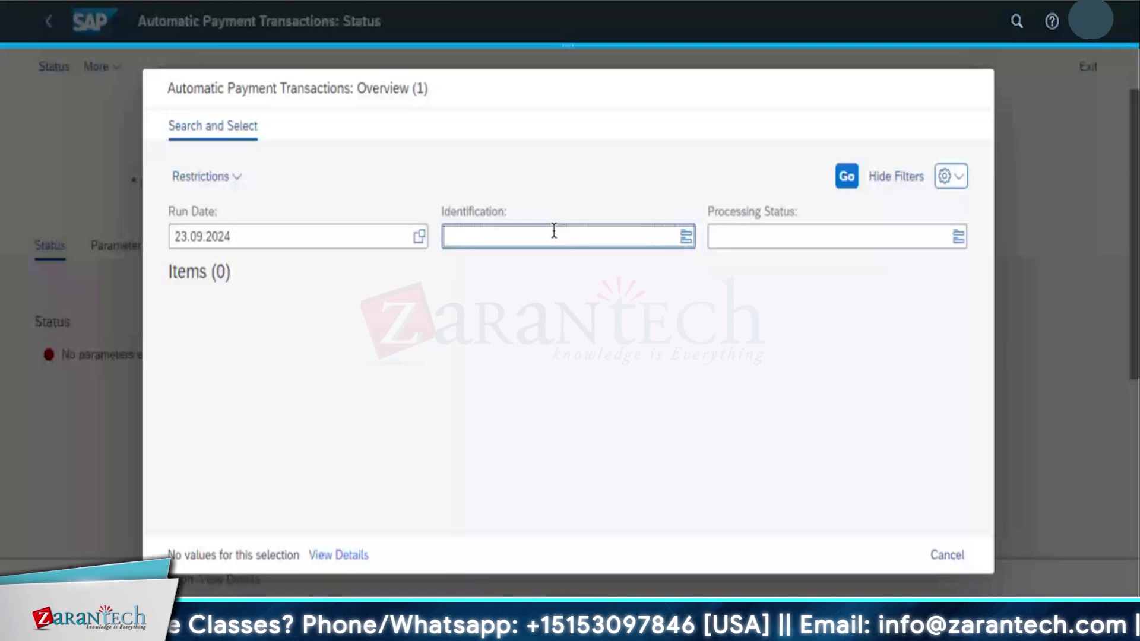
text(PR20)
click(847, 177)
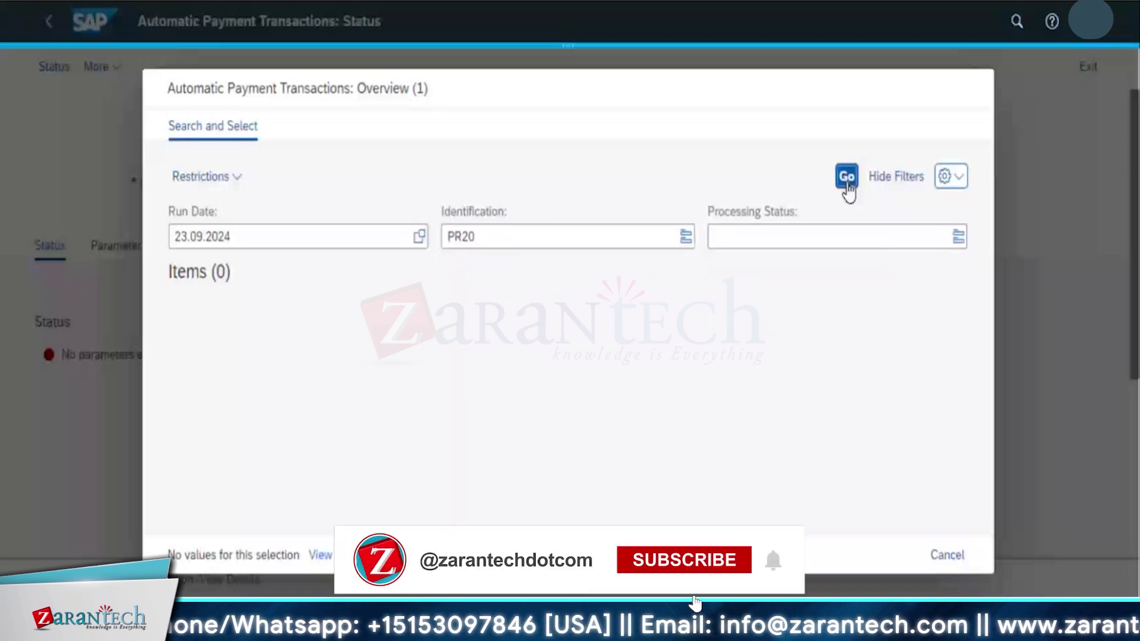
click(945, 555)
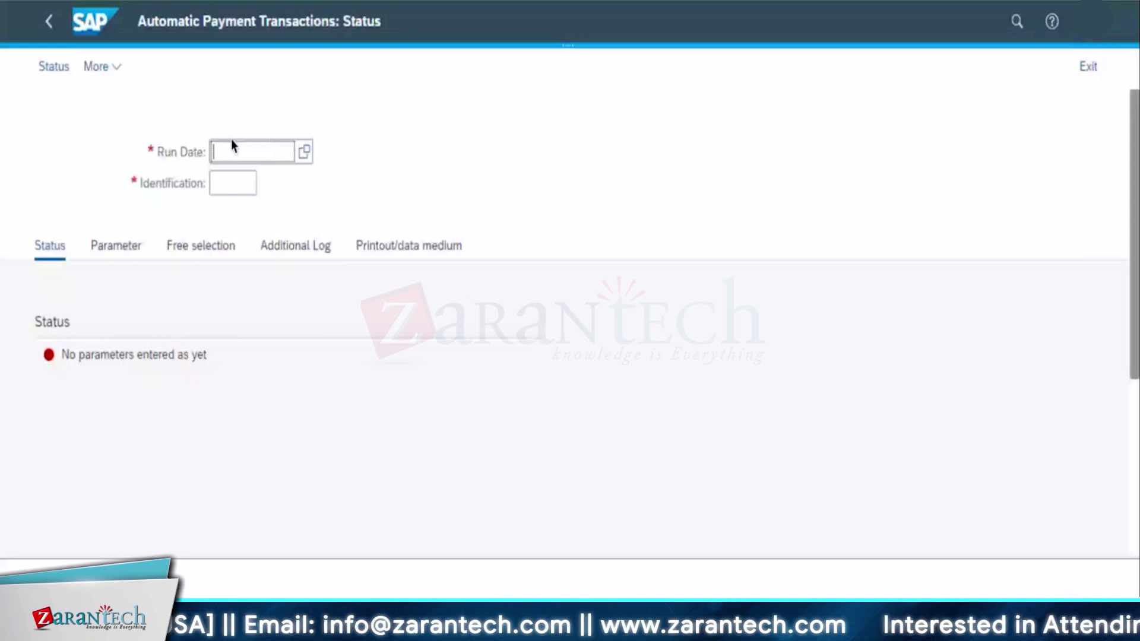
Reopen the run search and load payment run TEST dated 31.05.2016.
click(304, 152)
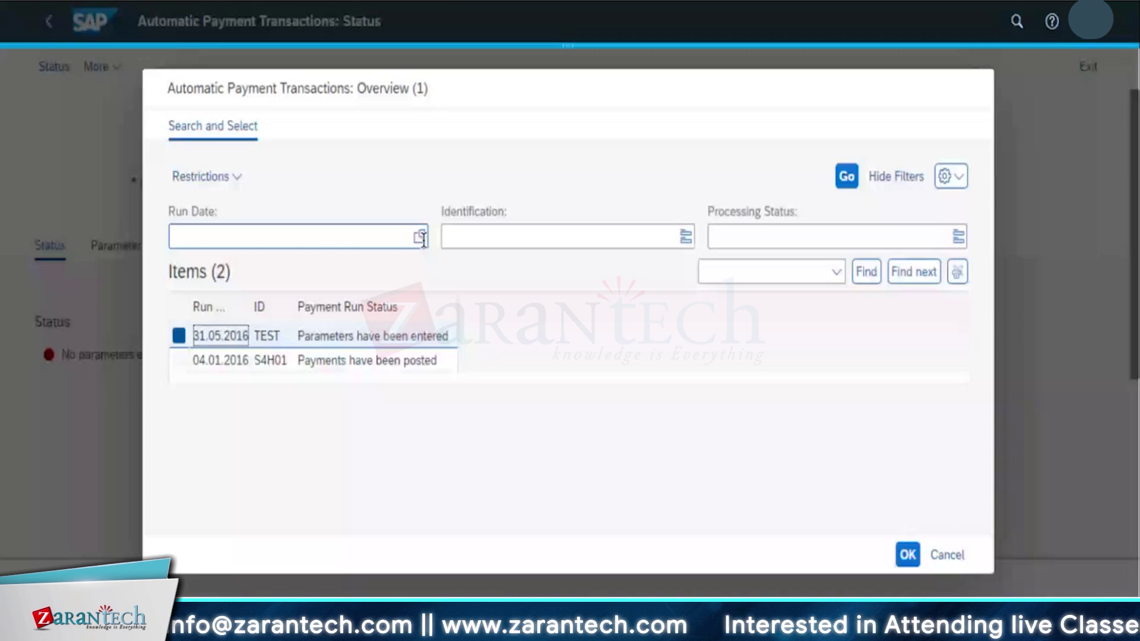
click(421, 237)
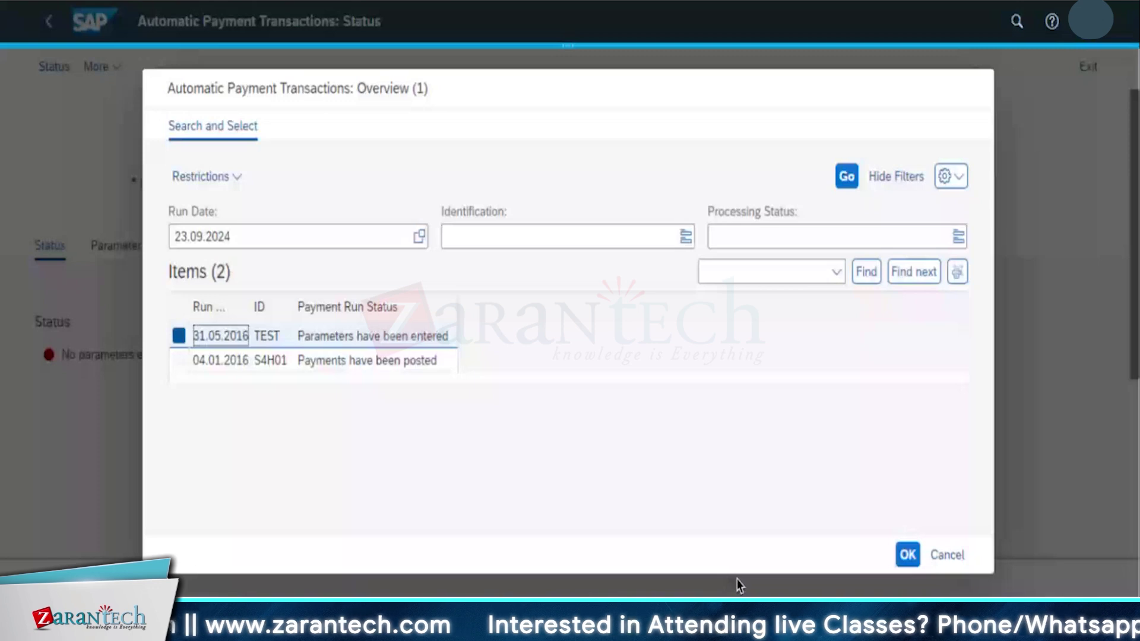
key(Return)
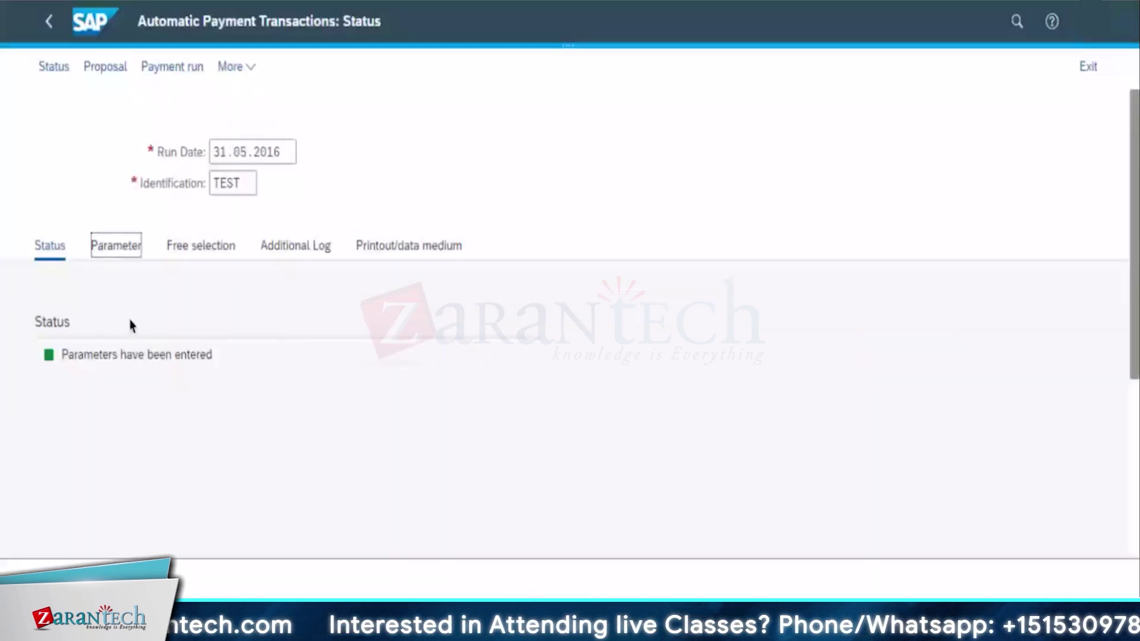
key(Return)
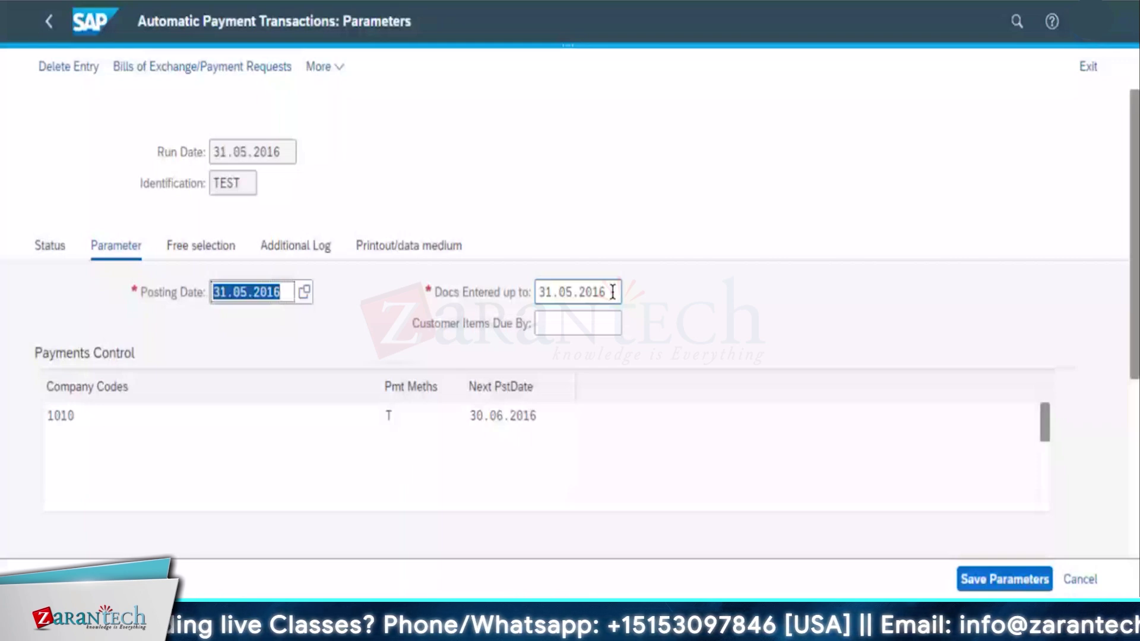
click(256, 152)
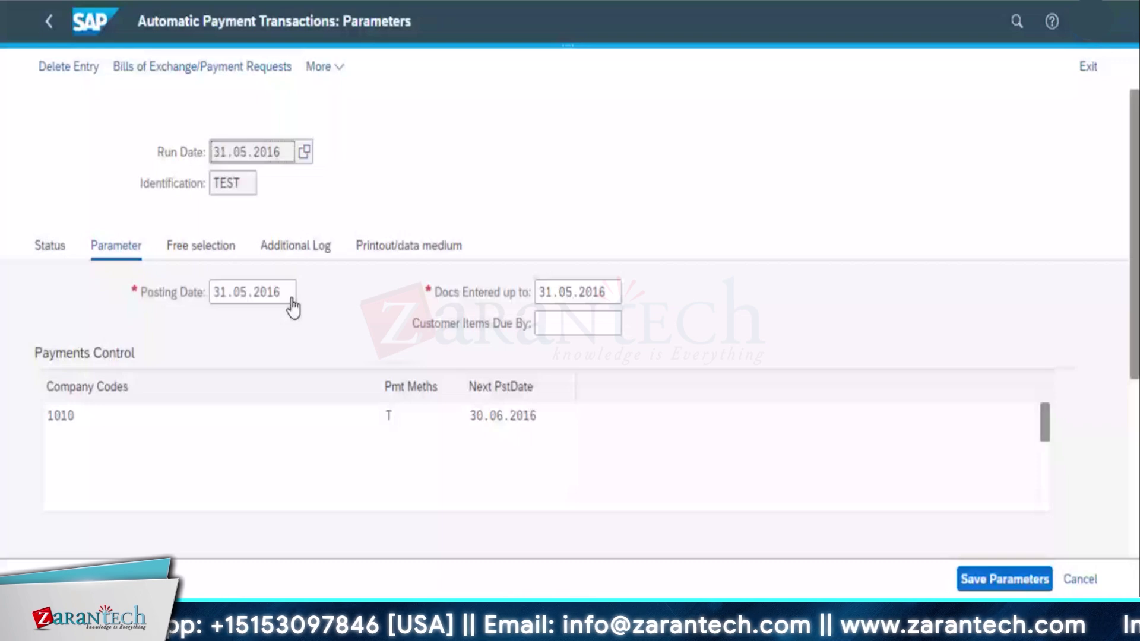
key(Return)
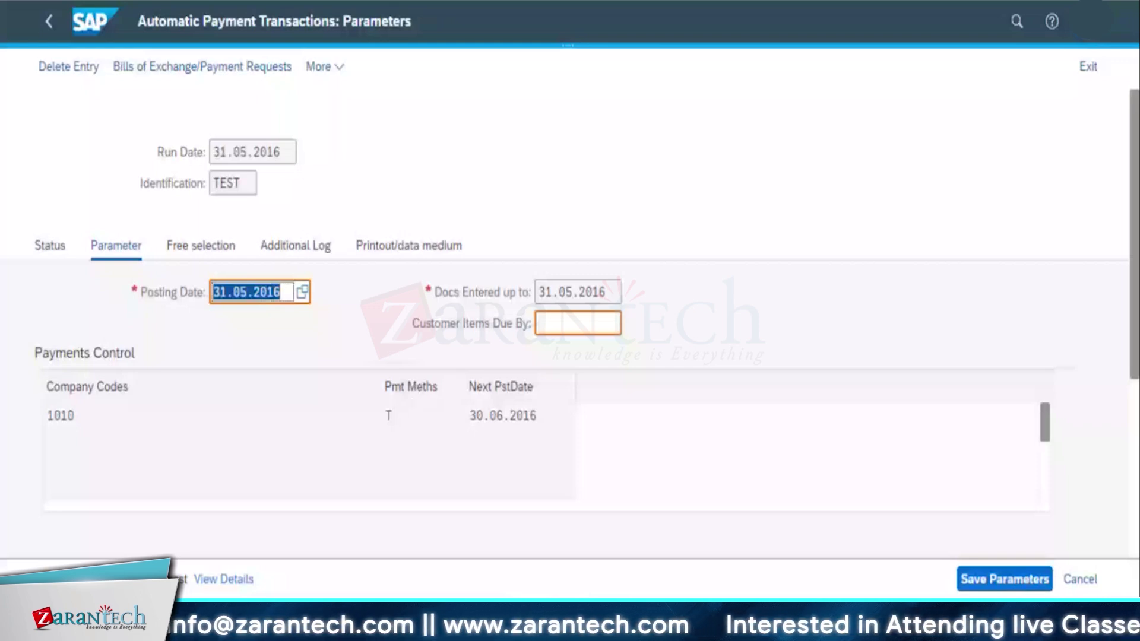
key(ctrl+s)
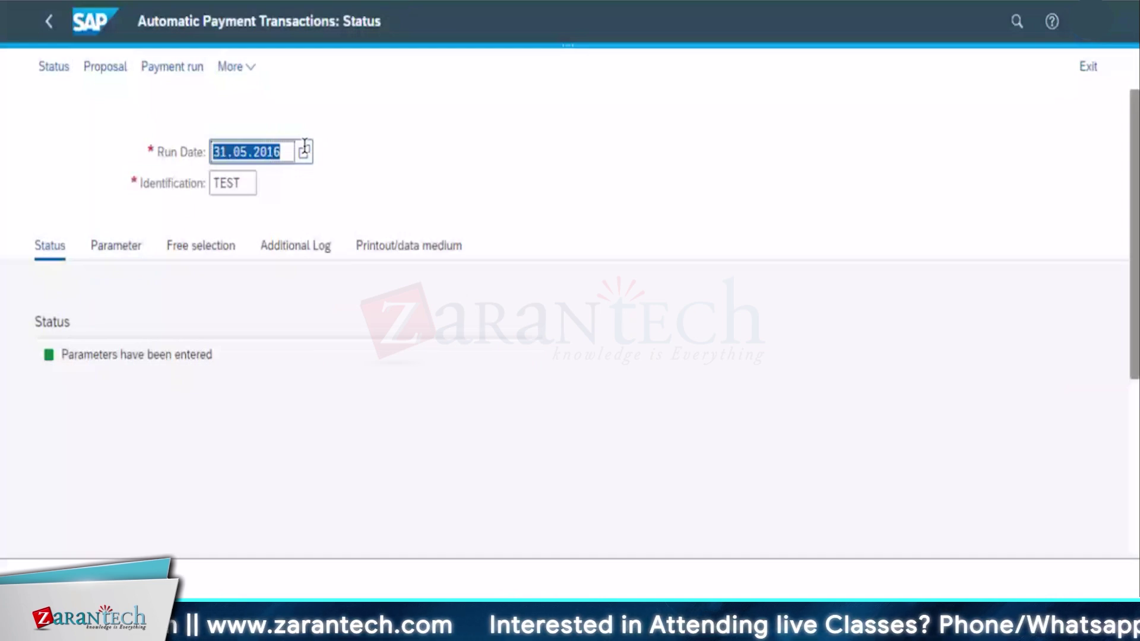
click(305, 151)
text(23.09.2024)
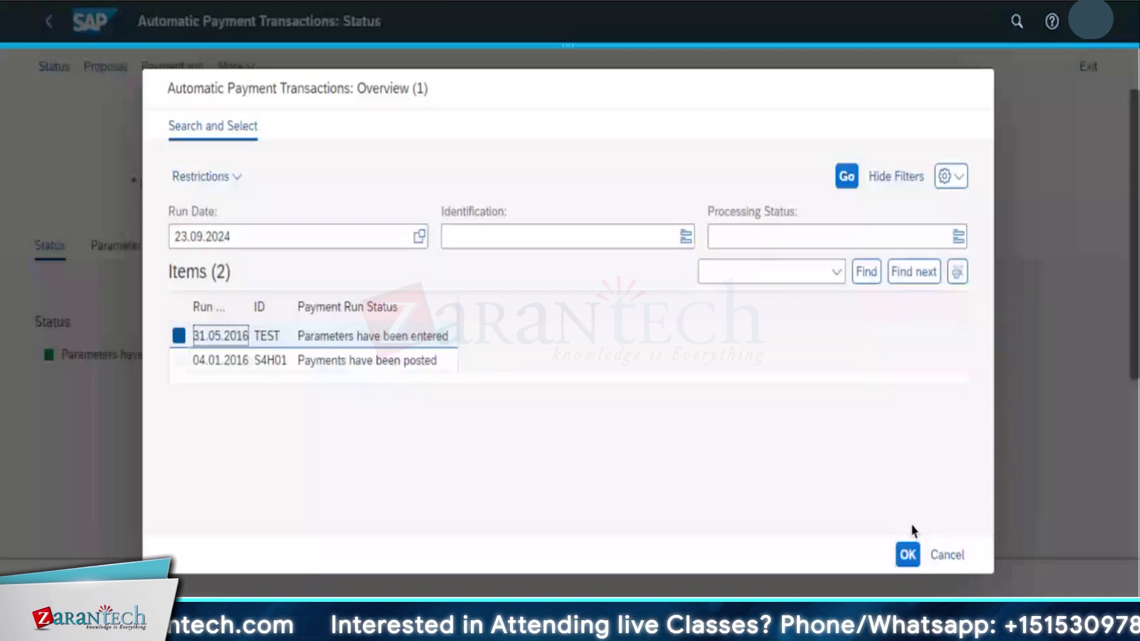
click(847, 176)
key(Tab)
text(K)
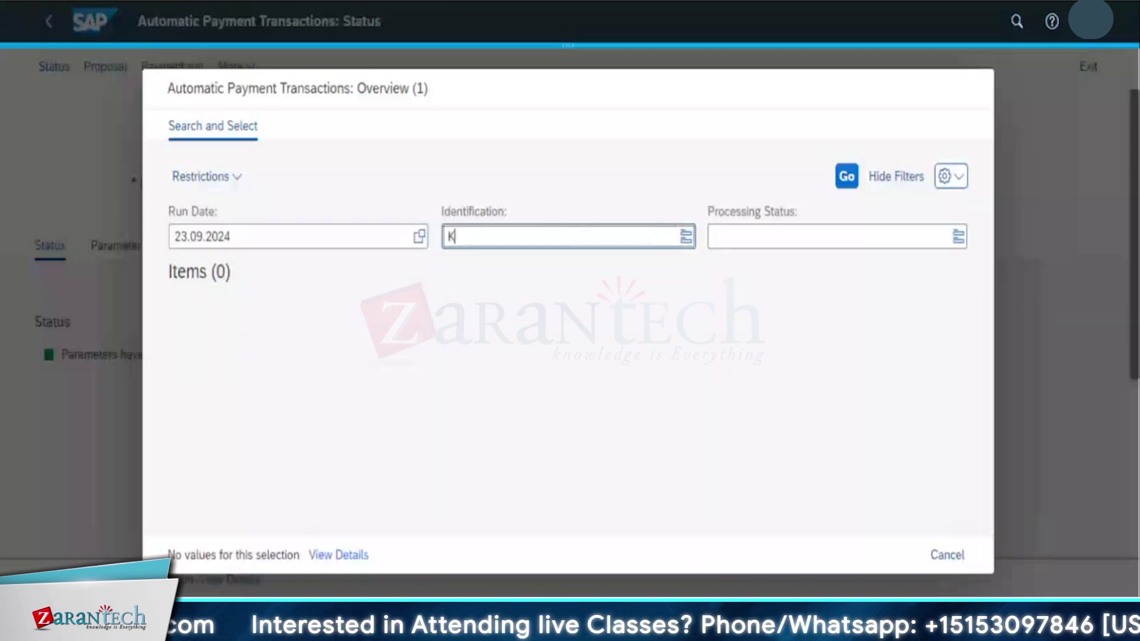
text(AYBO)
key(Tab)
text(KAYBO)
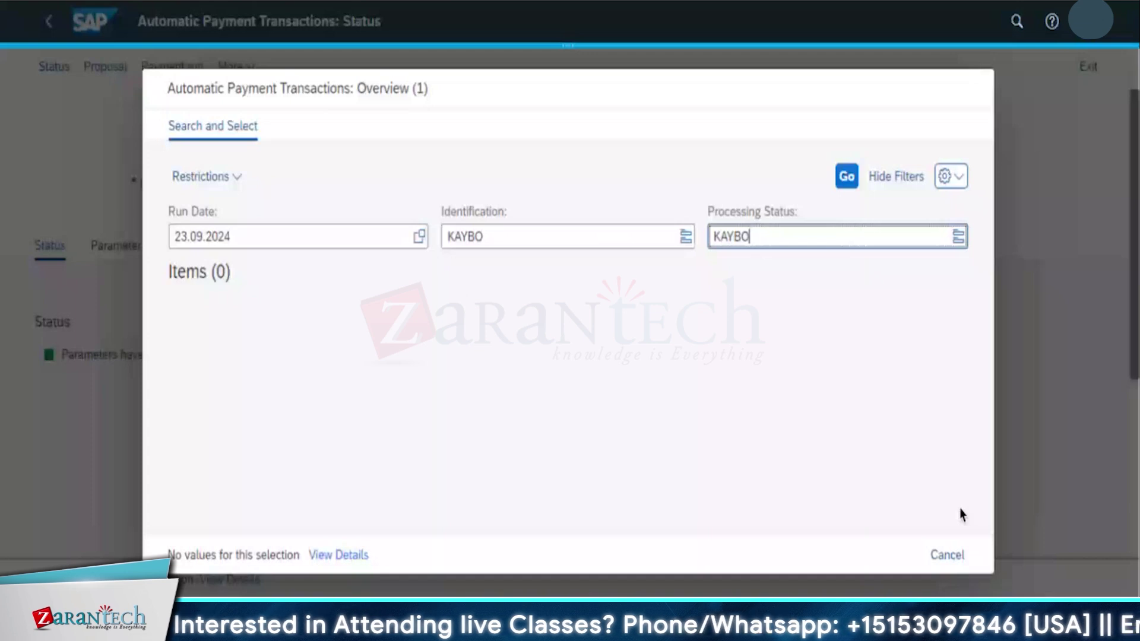
key(BackSpace)
key(BackSpace)
key(BackSpace)
key(BackSpace)
key(BackSpace)
key(shift+Tab)
key(shift+Tab)
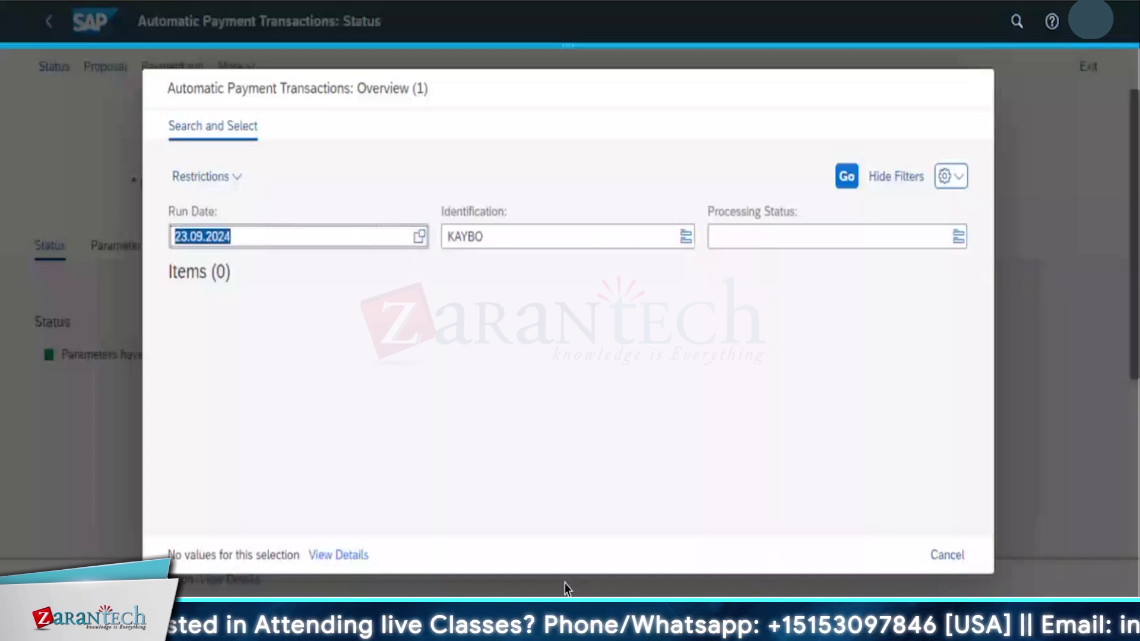
click(607, 246)
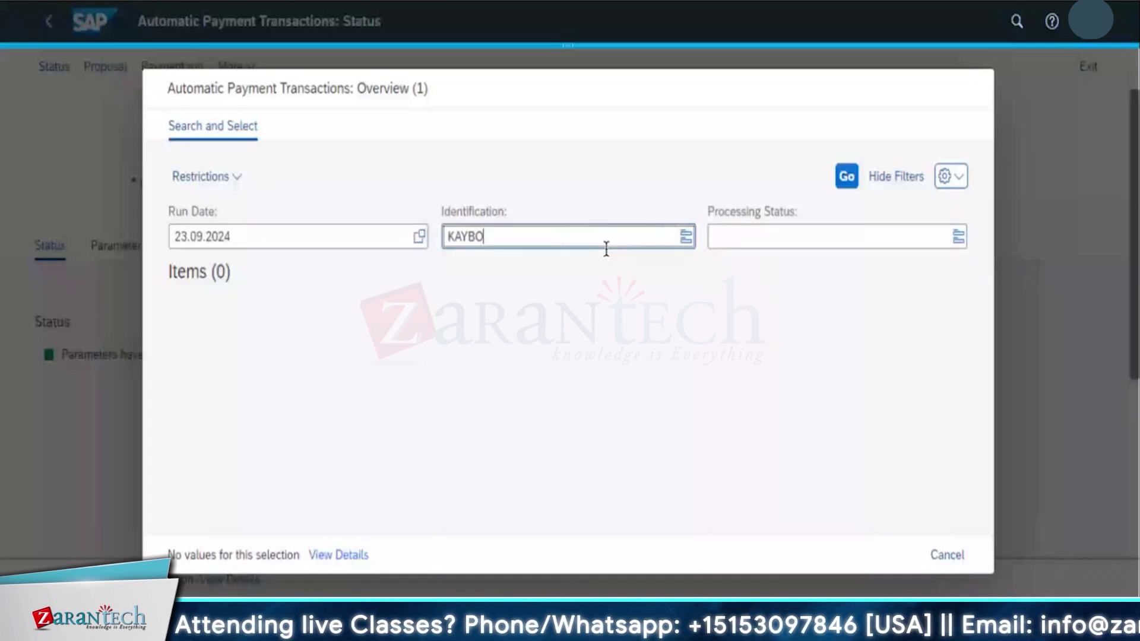
key(shift+Tab)
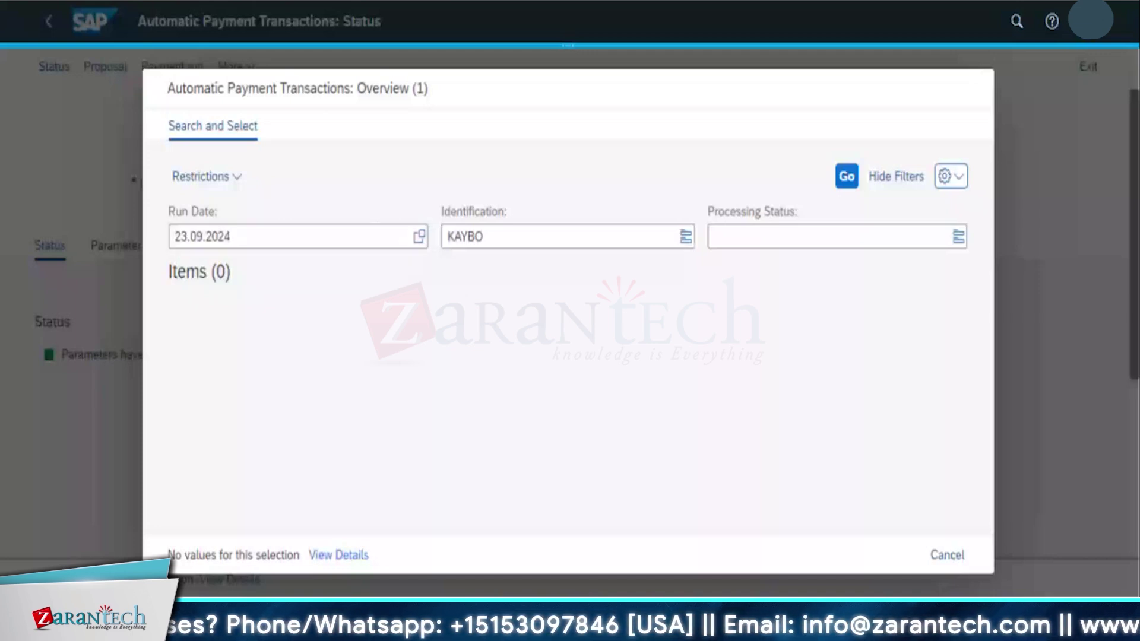
click(949, 556)
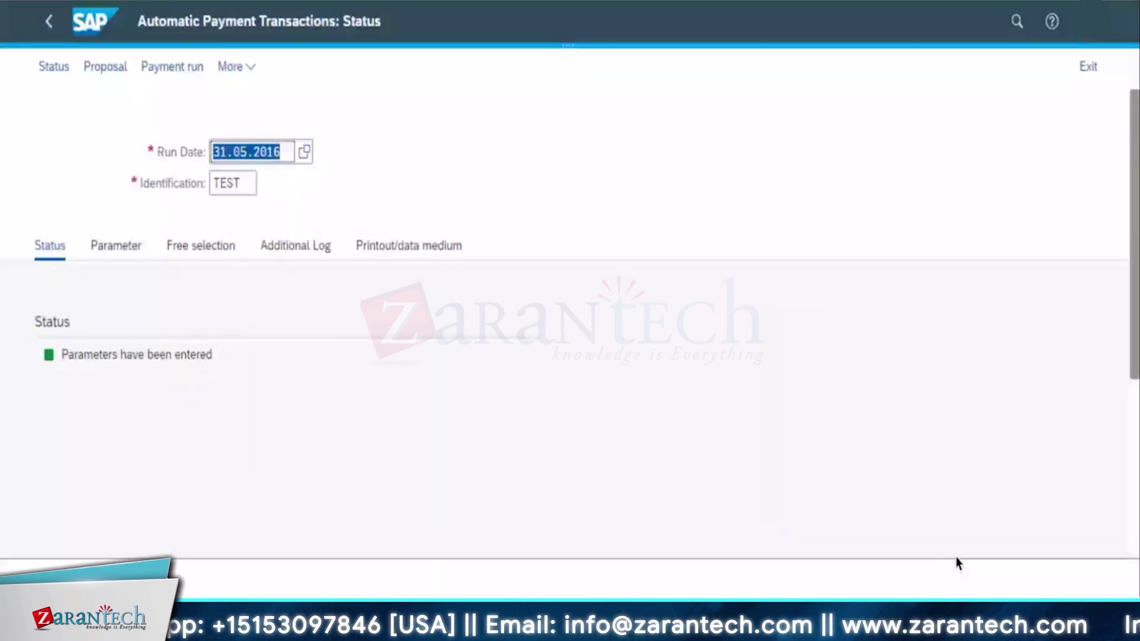
Browse the extra payment run functions and attempt to create a payment proposal.
click(236, 66)
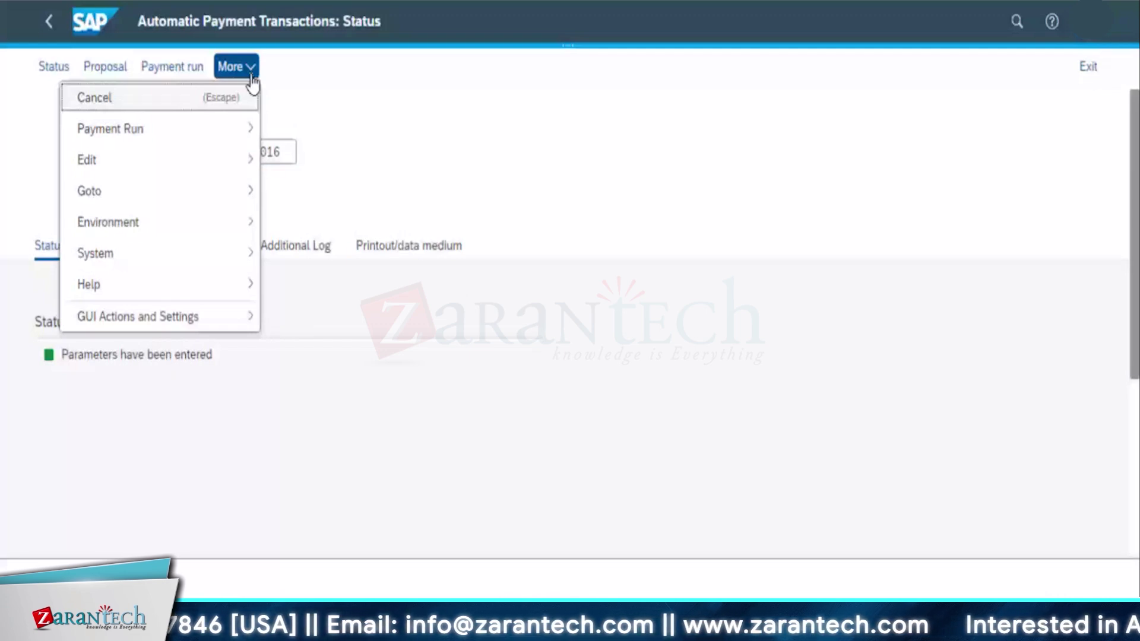
click(109, 72)
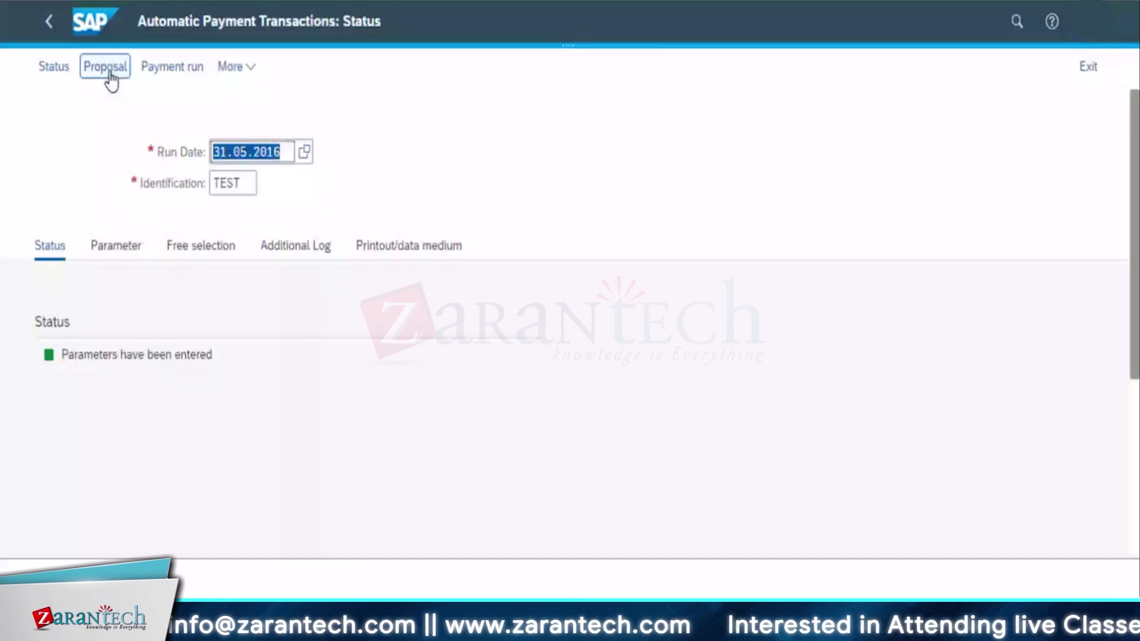
click(111, 78)
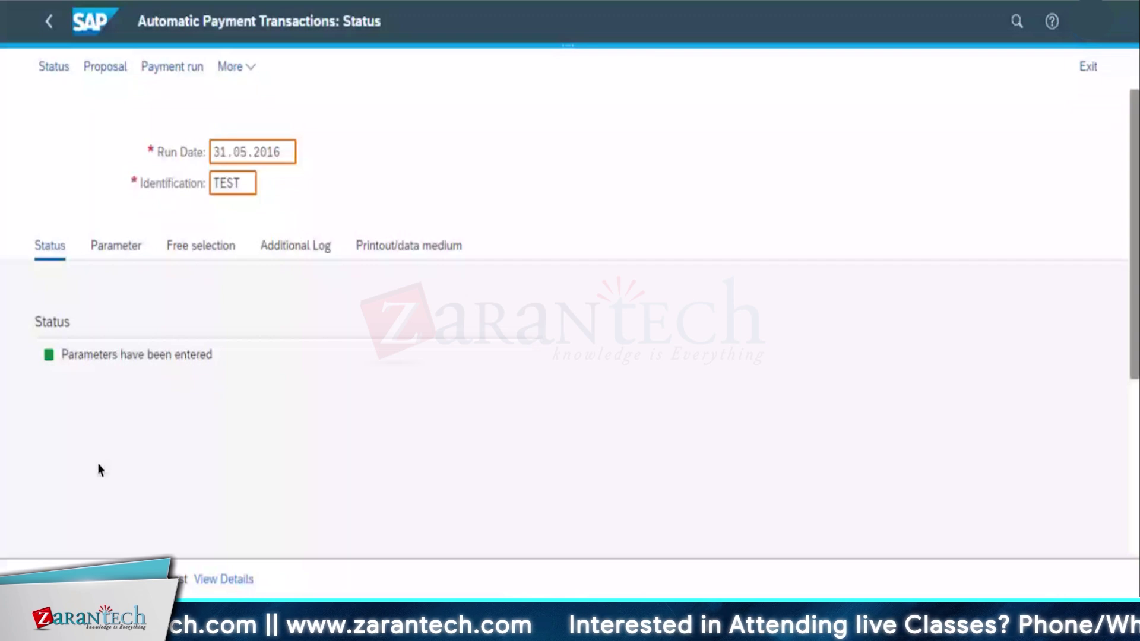
Change the run date's year to 2024 and set the identification to KAYBO.
click(279, 152)
key(BackSpace)
key(BackSpace)
text(2)
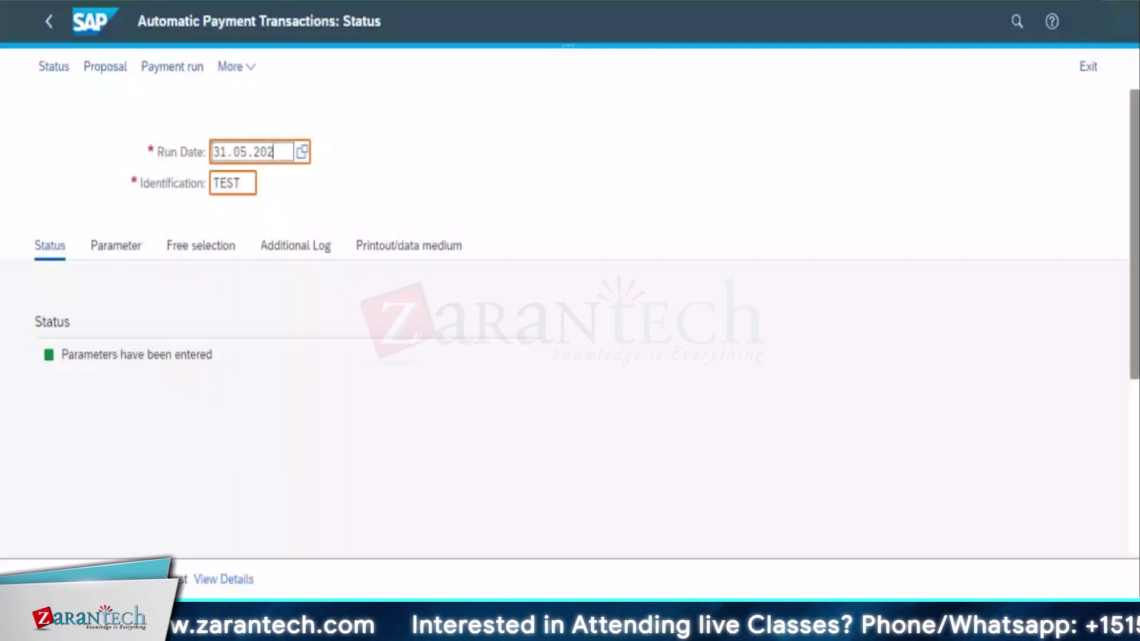
text(4)
key(Tab)
text(KAYBO)
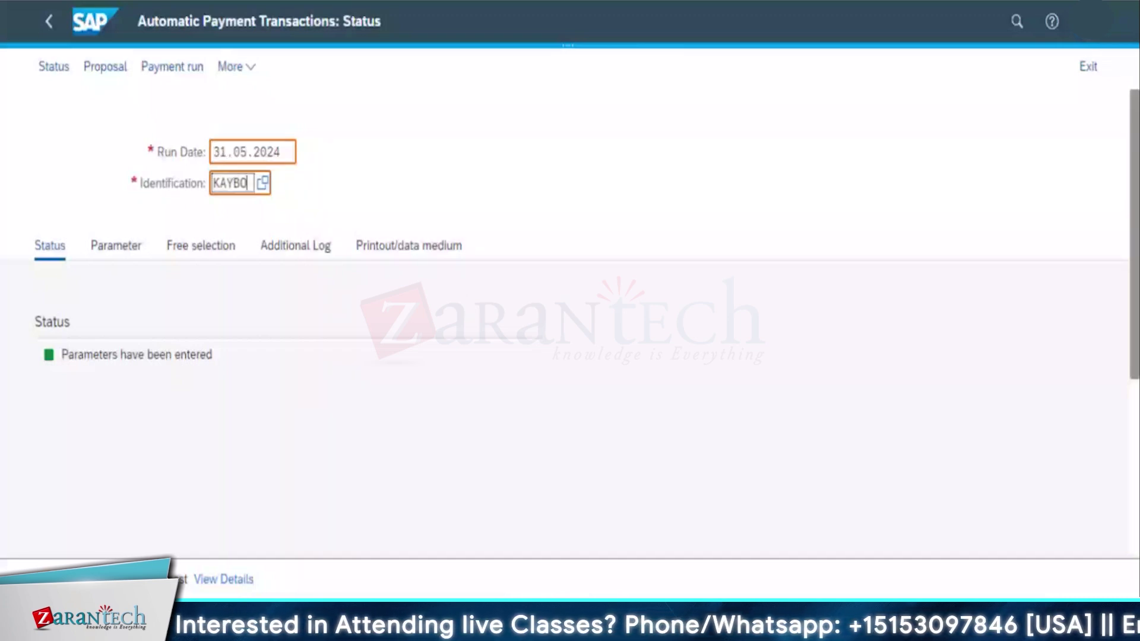
key(shift+Tab)
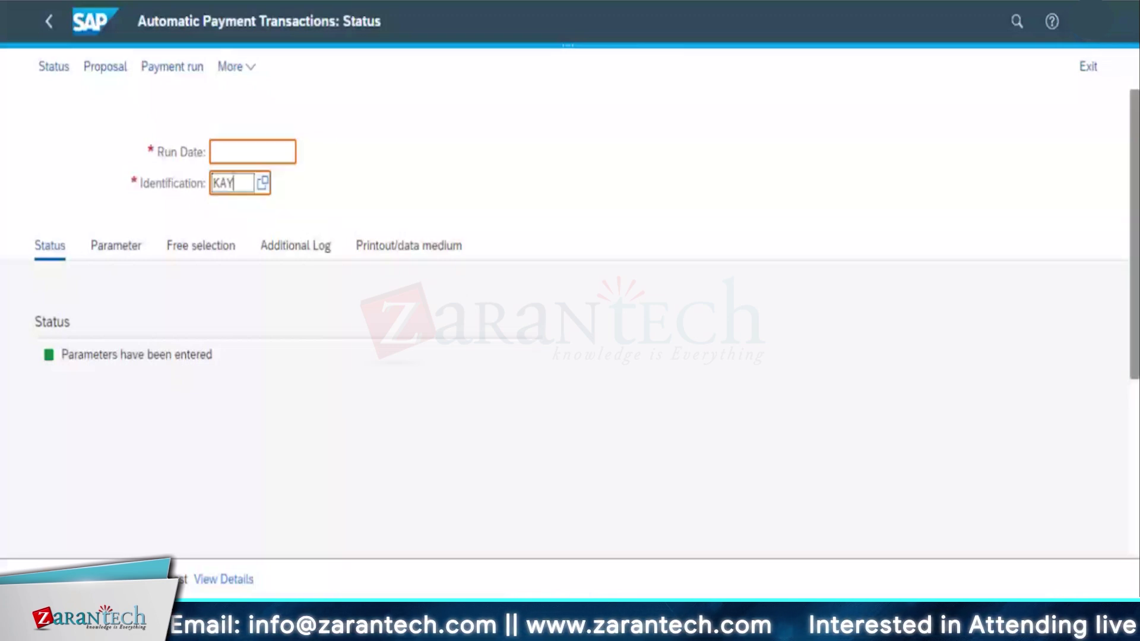
Open the payment run reorganization settings from the extra actions with identification KAYBO.
click(236, 67)
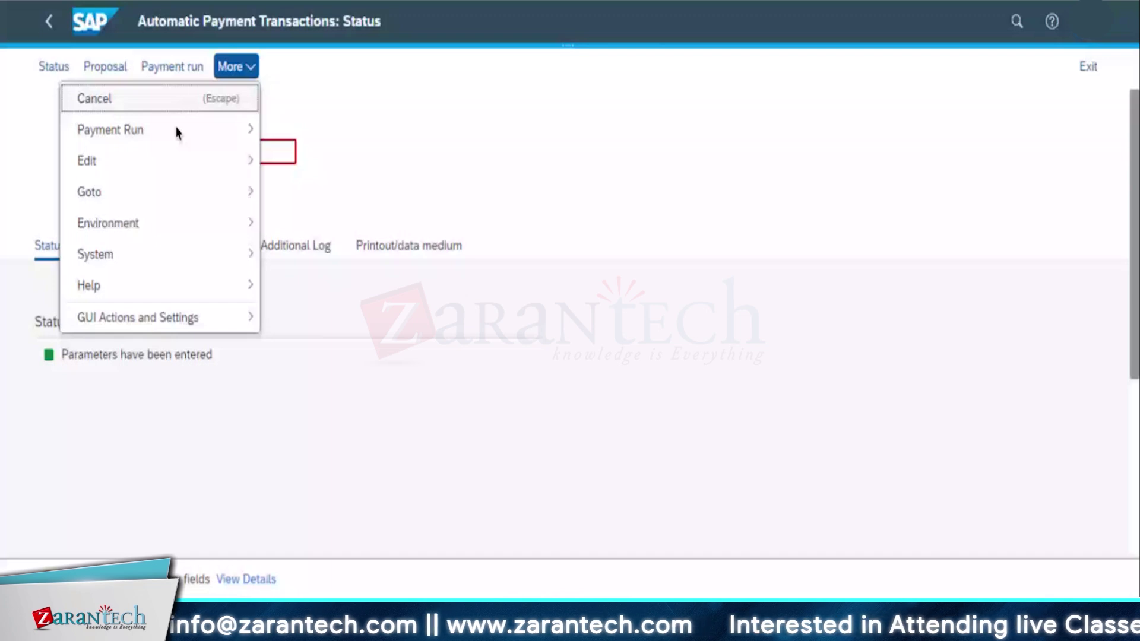
mouse_move(178, 160)
mouse_move(320, 202)
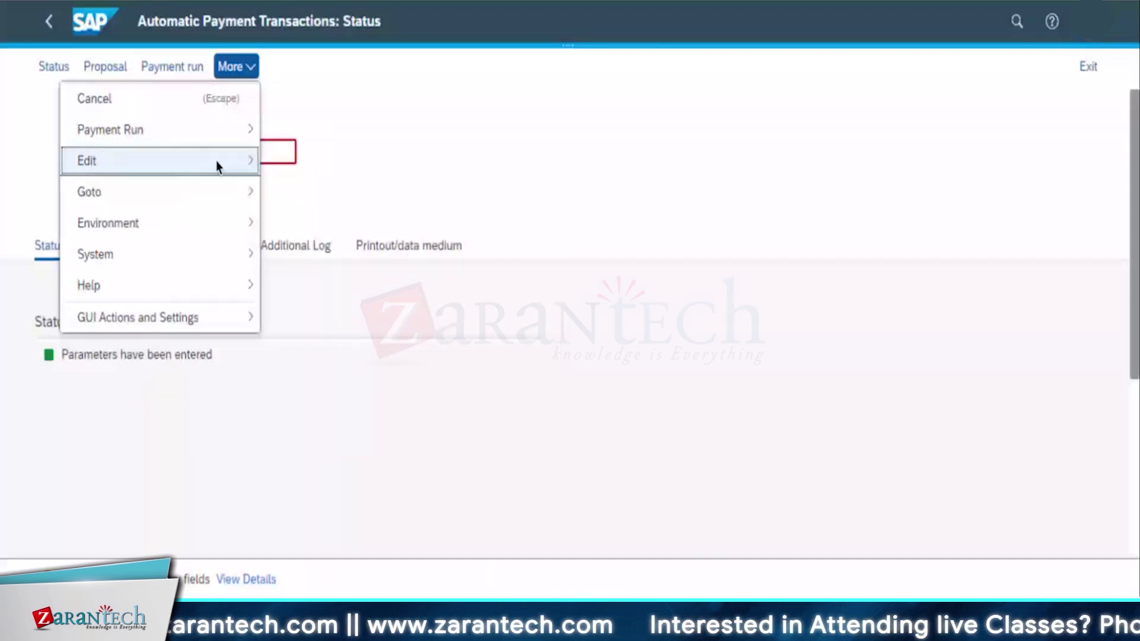
click(427, 233)
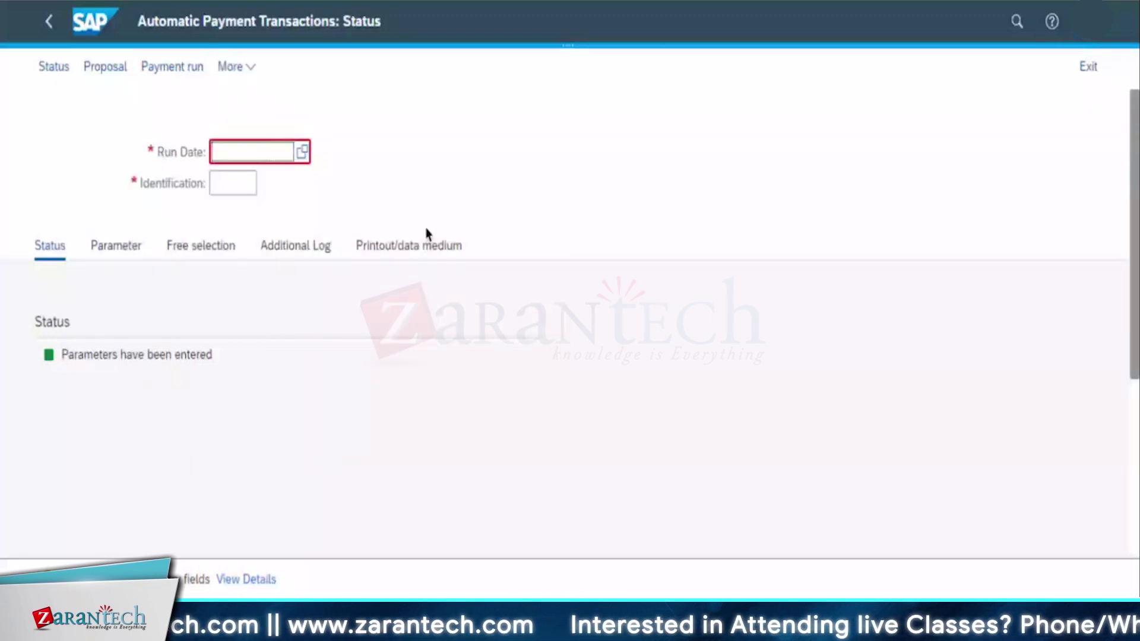
click(235, 66)
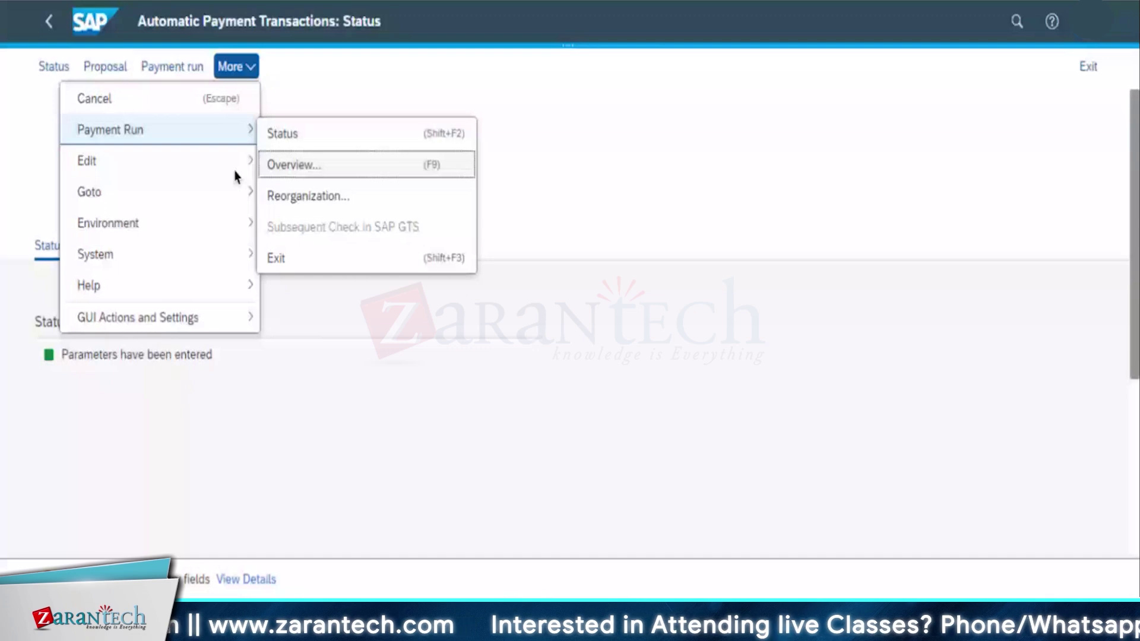
click(309, 196)
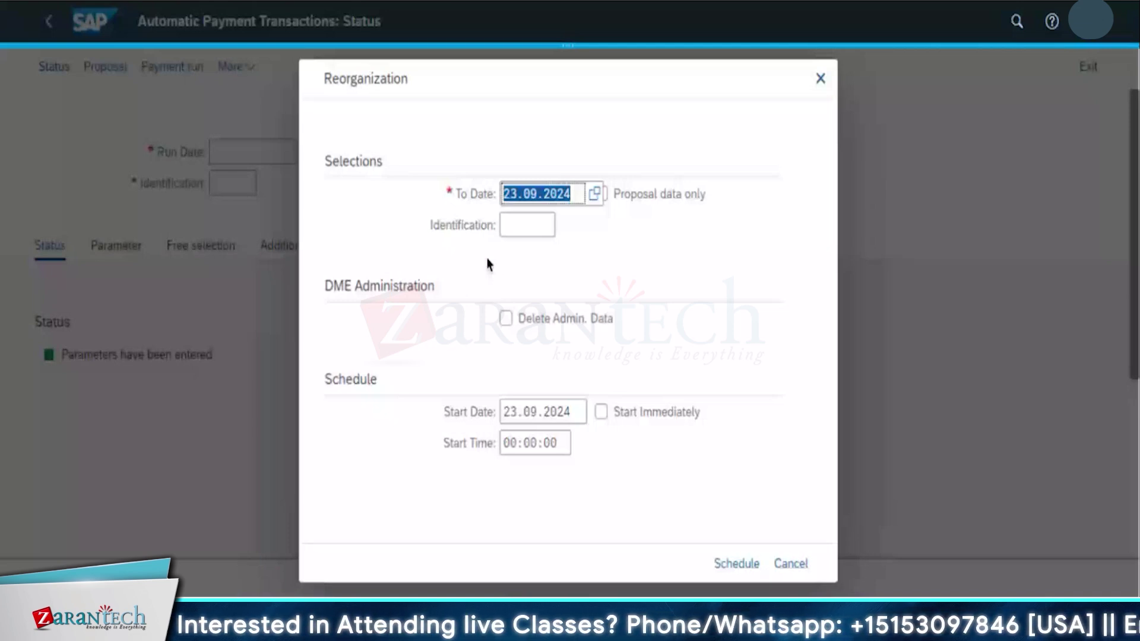
key(Tab)
text(KAYBO)
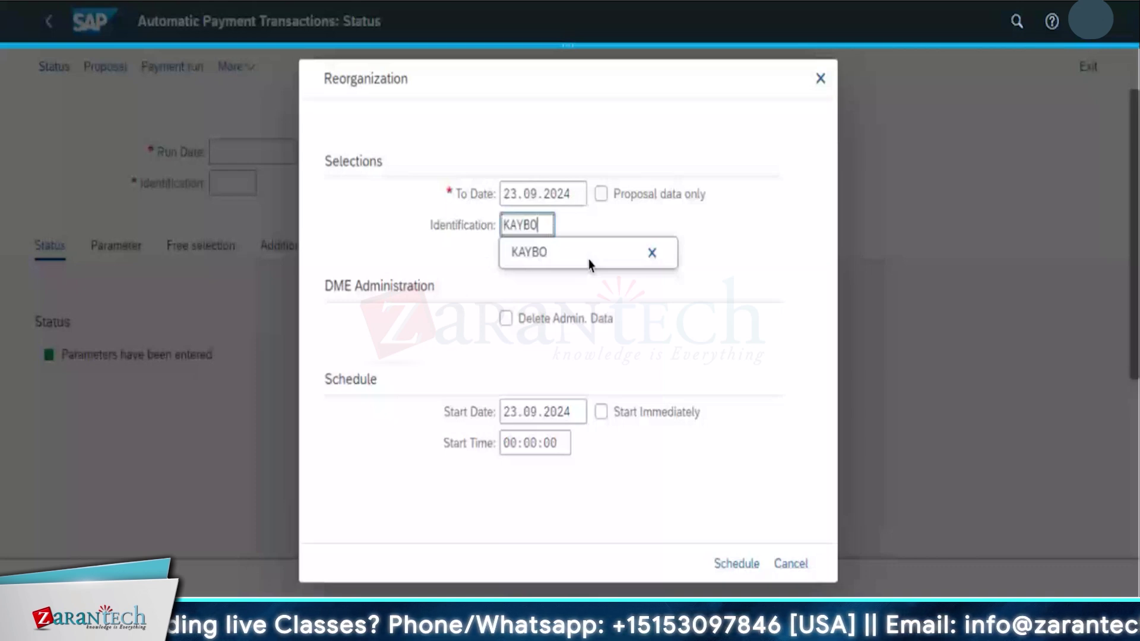
click(591, 264)
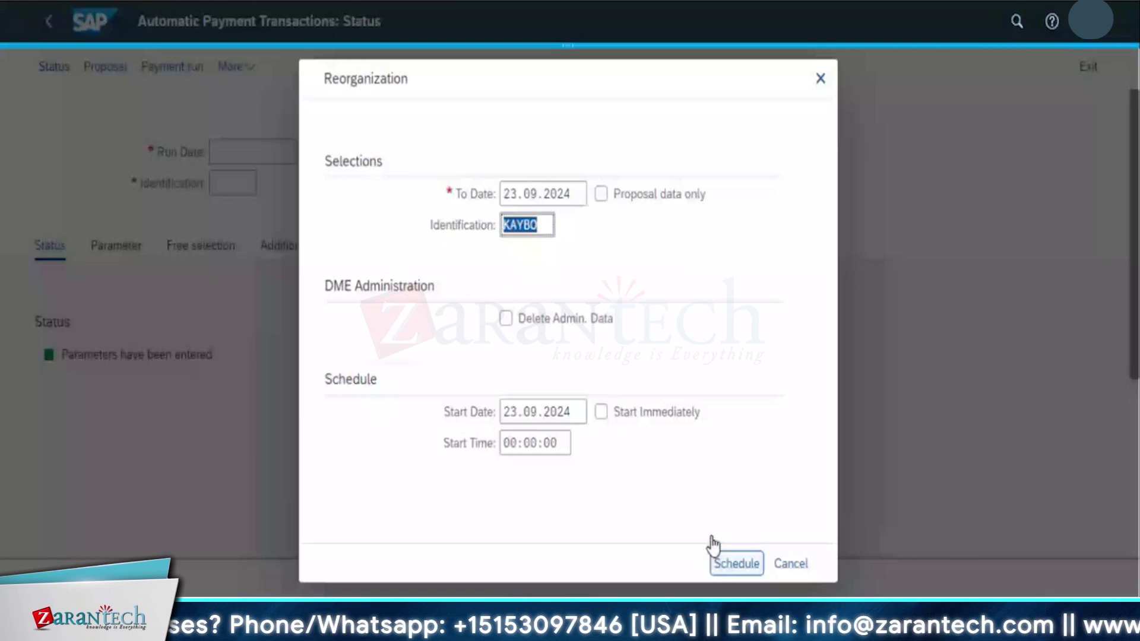
Schedule the KAYBO reorganization, acknowledge the date error, and pick 3 September 2024 as the to date.
click(735, 563)
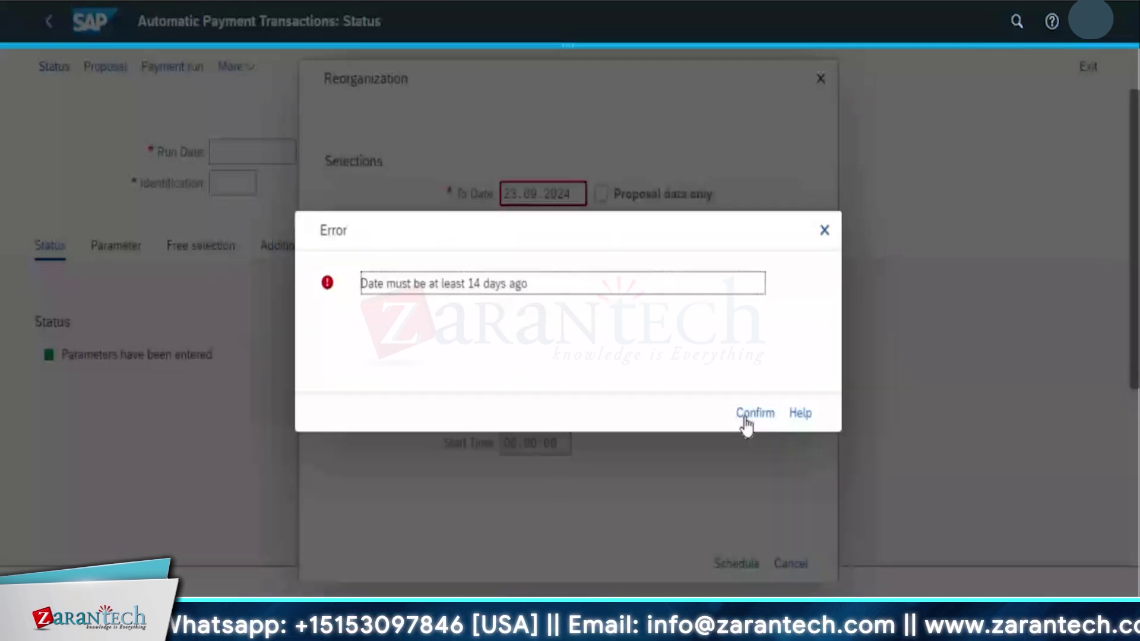
click(747, 426)
key(F4)
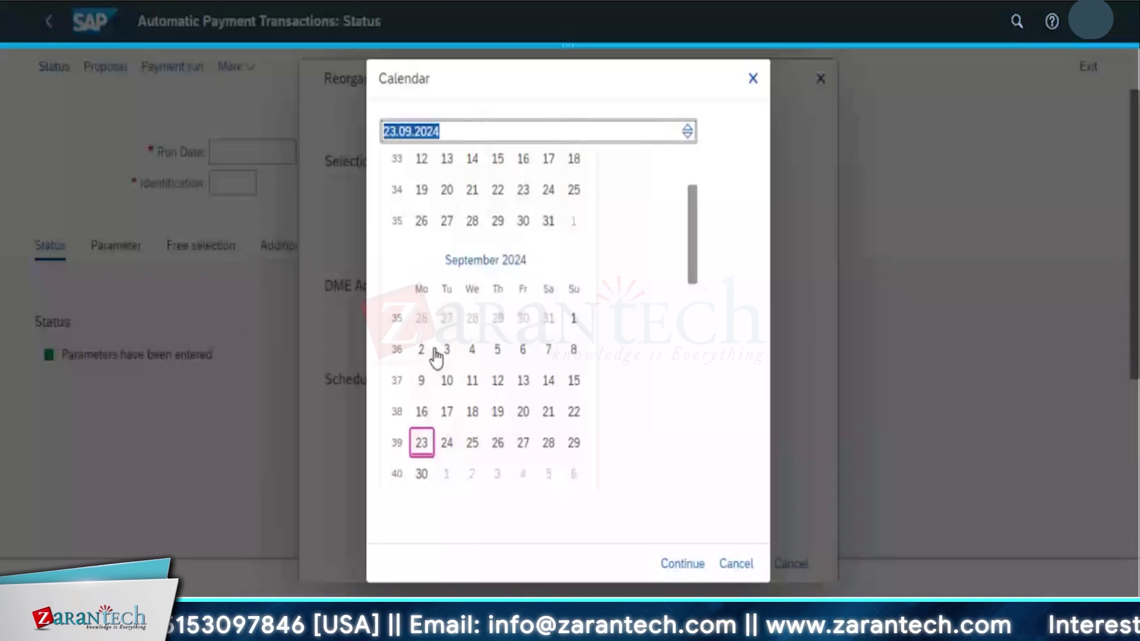
click(445, 350)
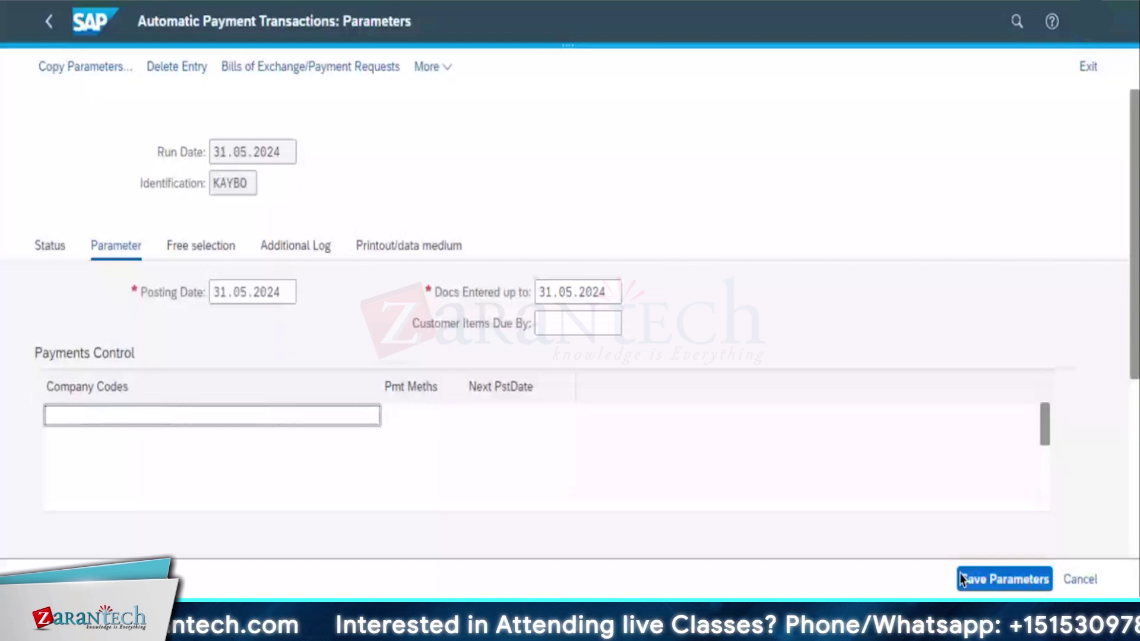
Set Customer Items Due By to 23.09.2024.
click(591, 324)
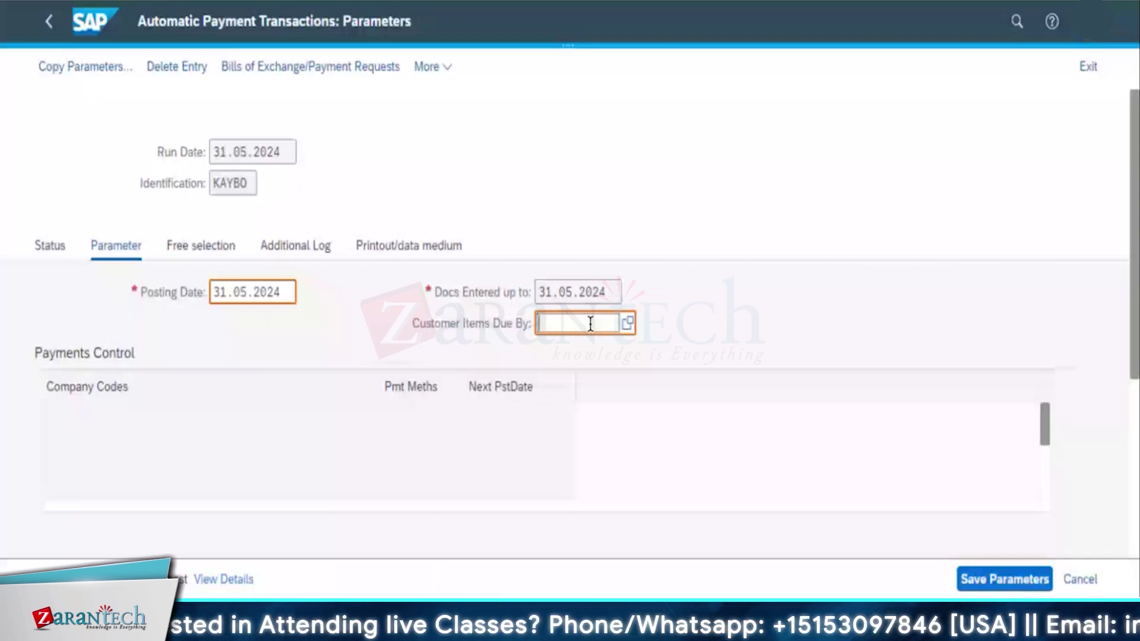
text(23.09.2024)
key(Return)
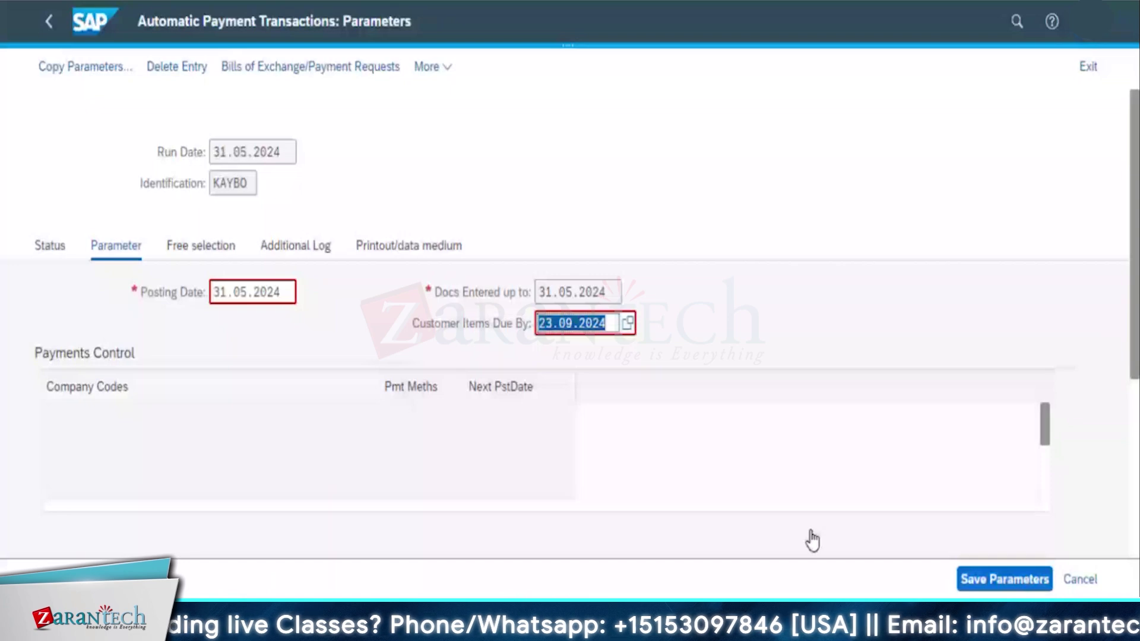
Set the posting date to 29.08.2025 using the calendar.
key(F4)
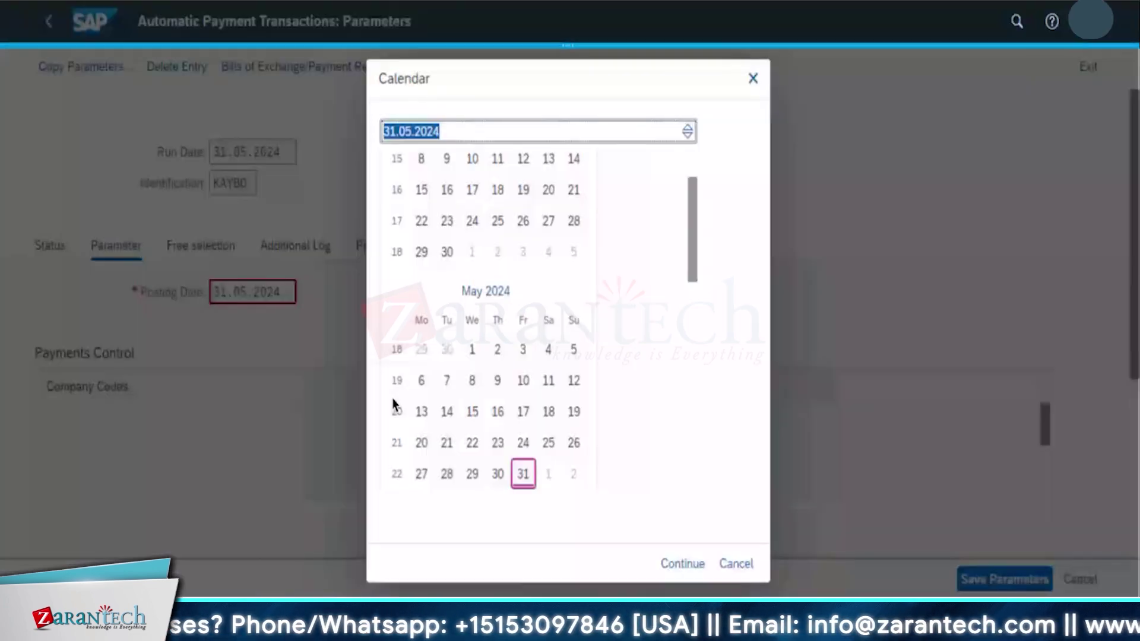
click(685, 443)
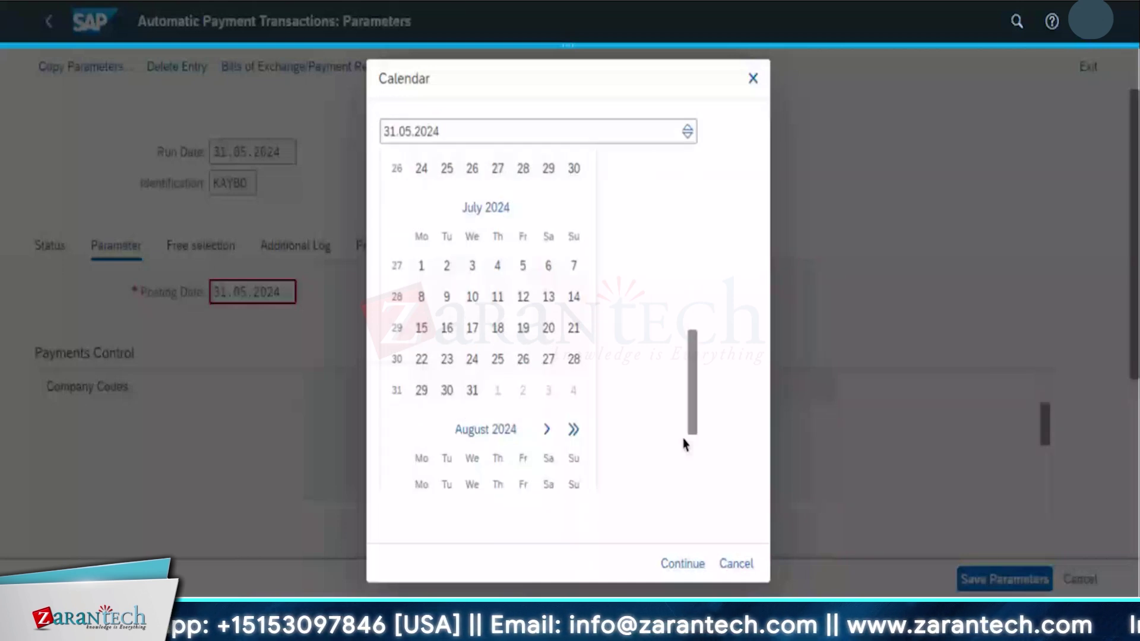
click(684, 443)
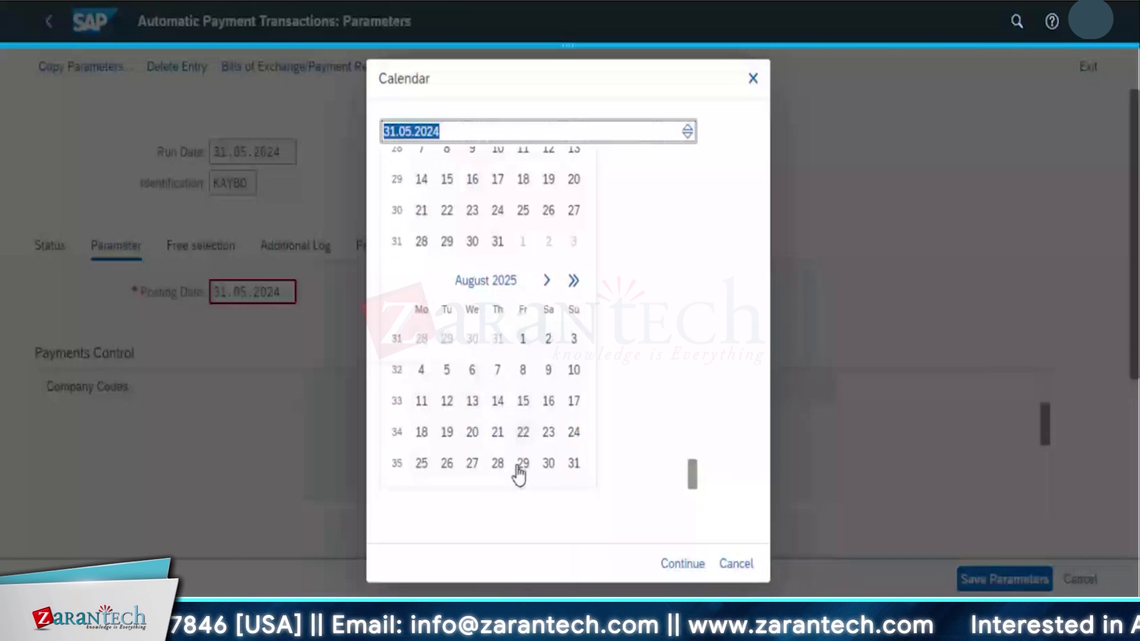
click(520, 466)
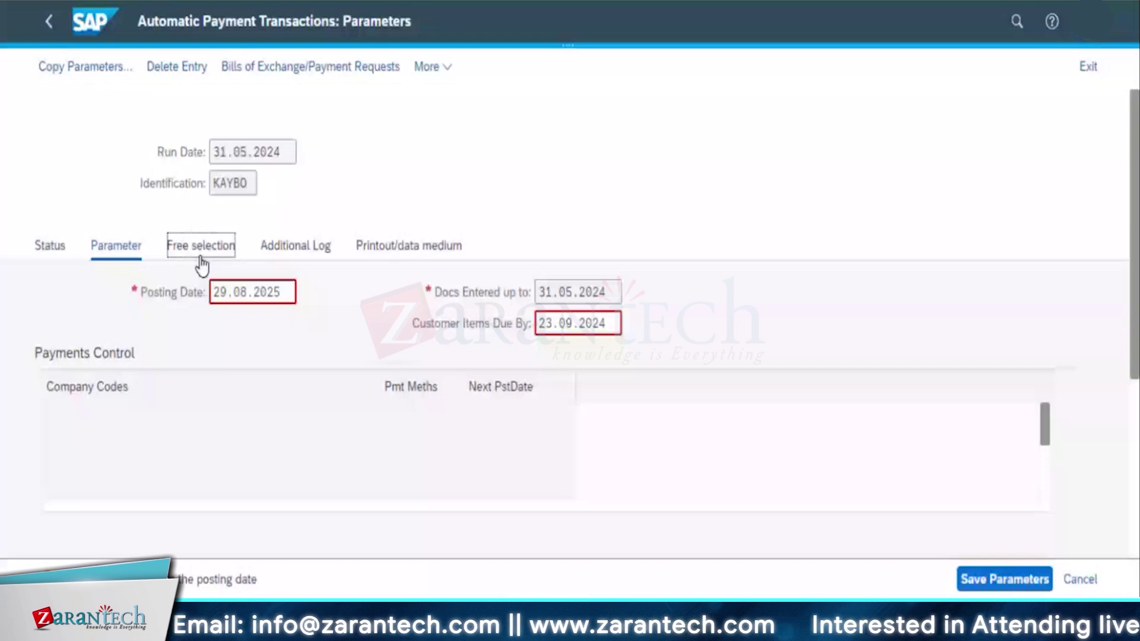
click(260, 292)
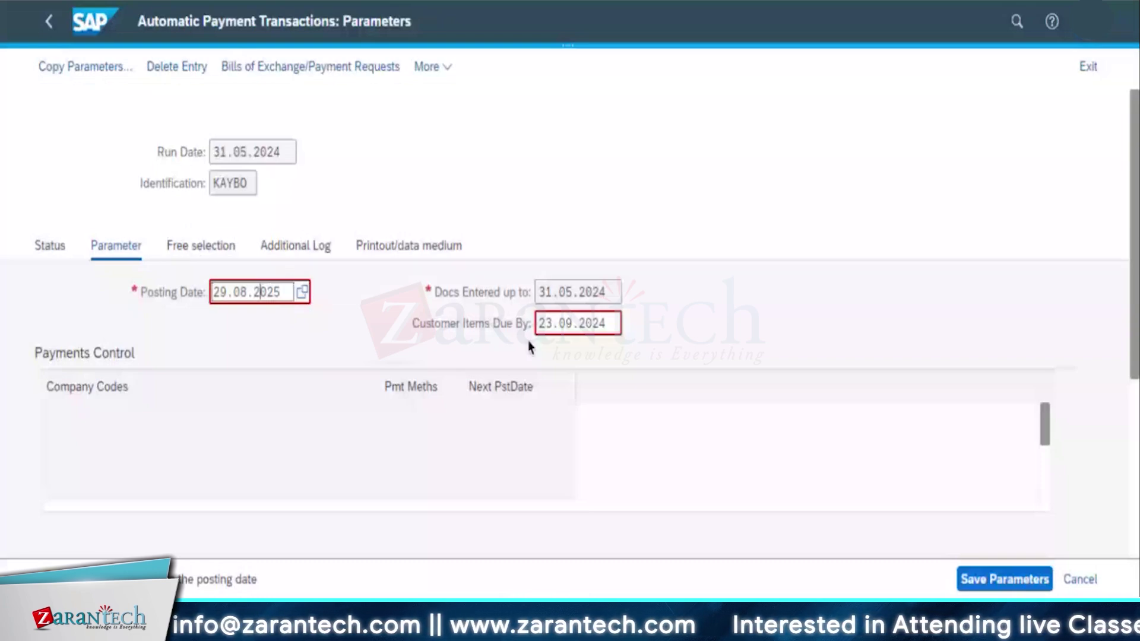